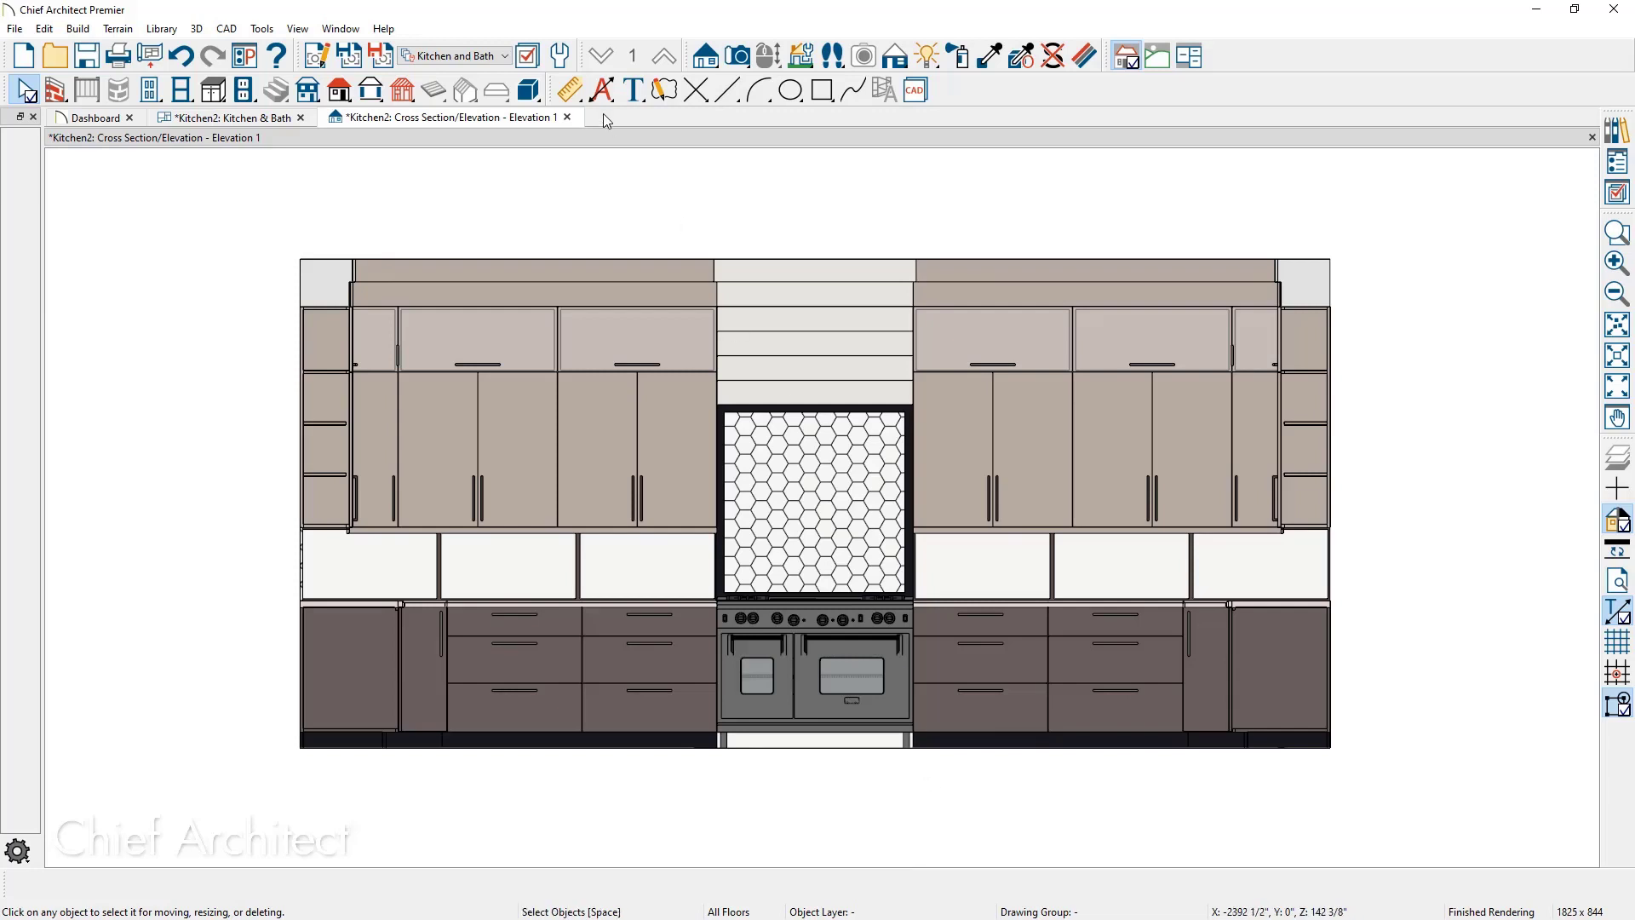
# Generate all automatic elevation dimensions for the range wall view
pyautogui.click(605, 90)
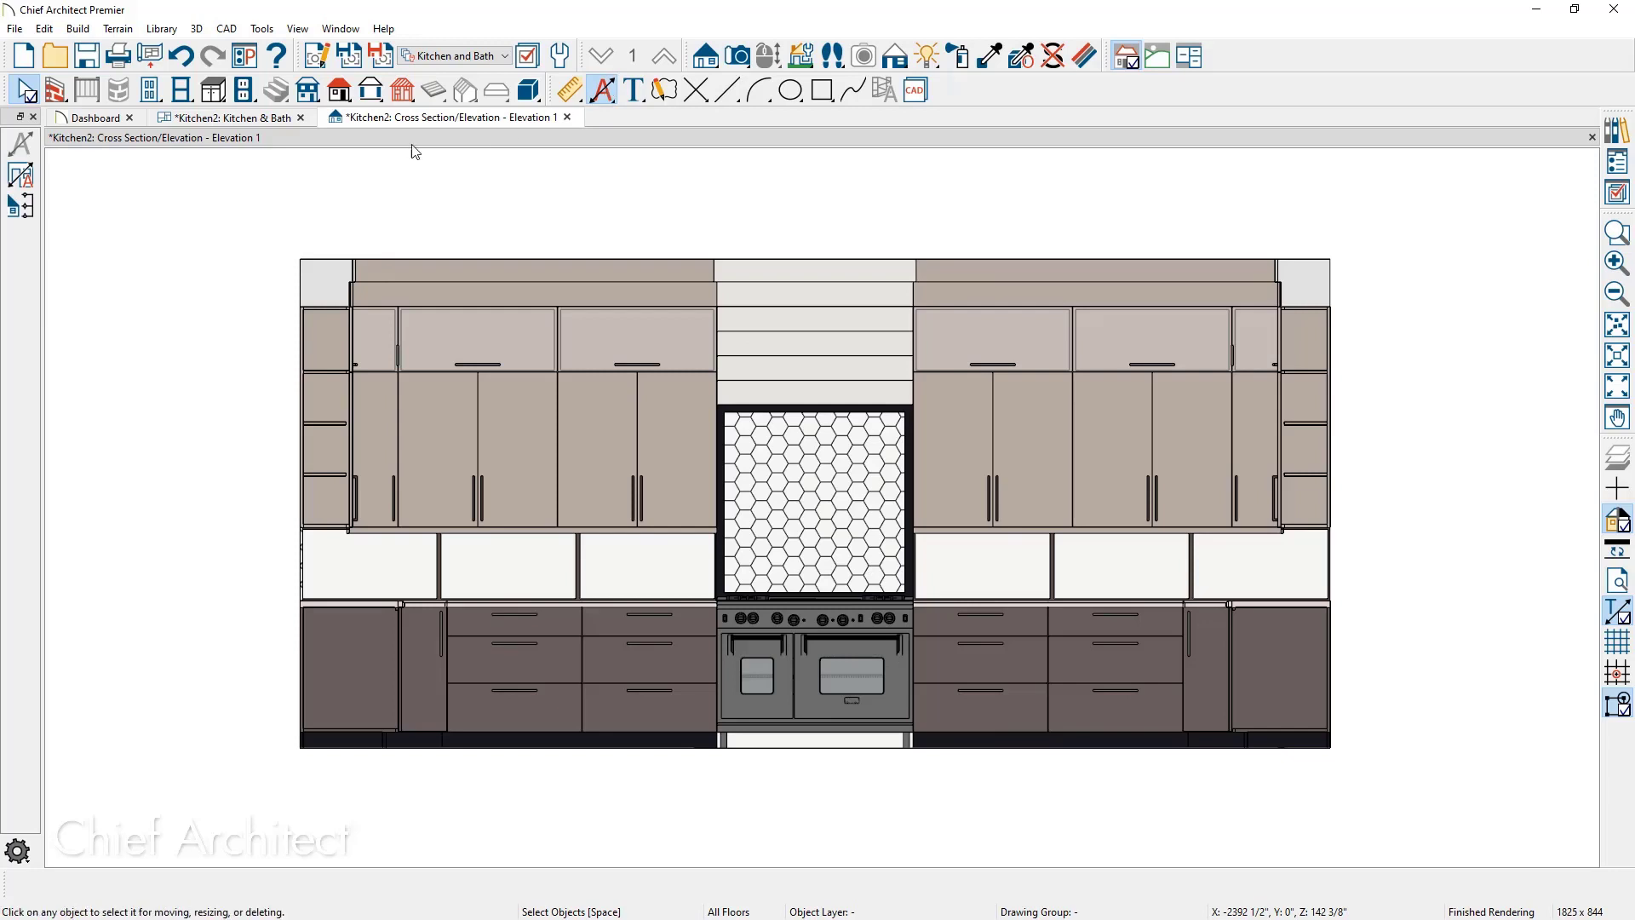
pyautogui.click(23, 176)
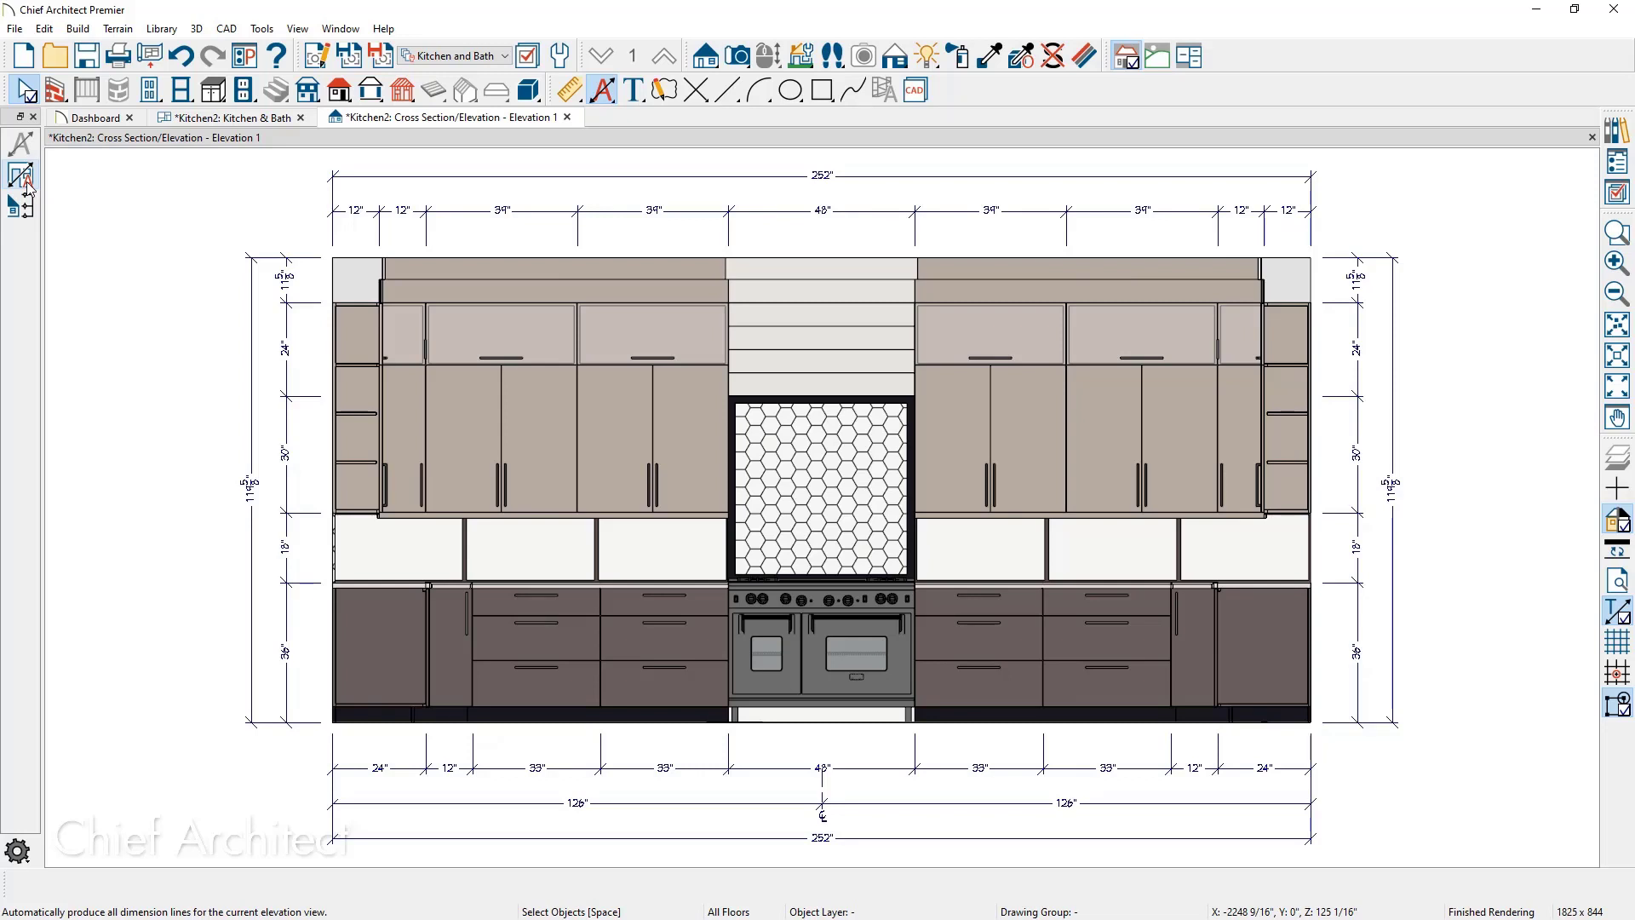
# Remove the extension lines splitting the outermost wall cabinet segments of the upper dimension string, giving 24" at both ends
pyautogui.click(449, 221)
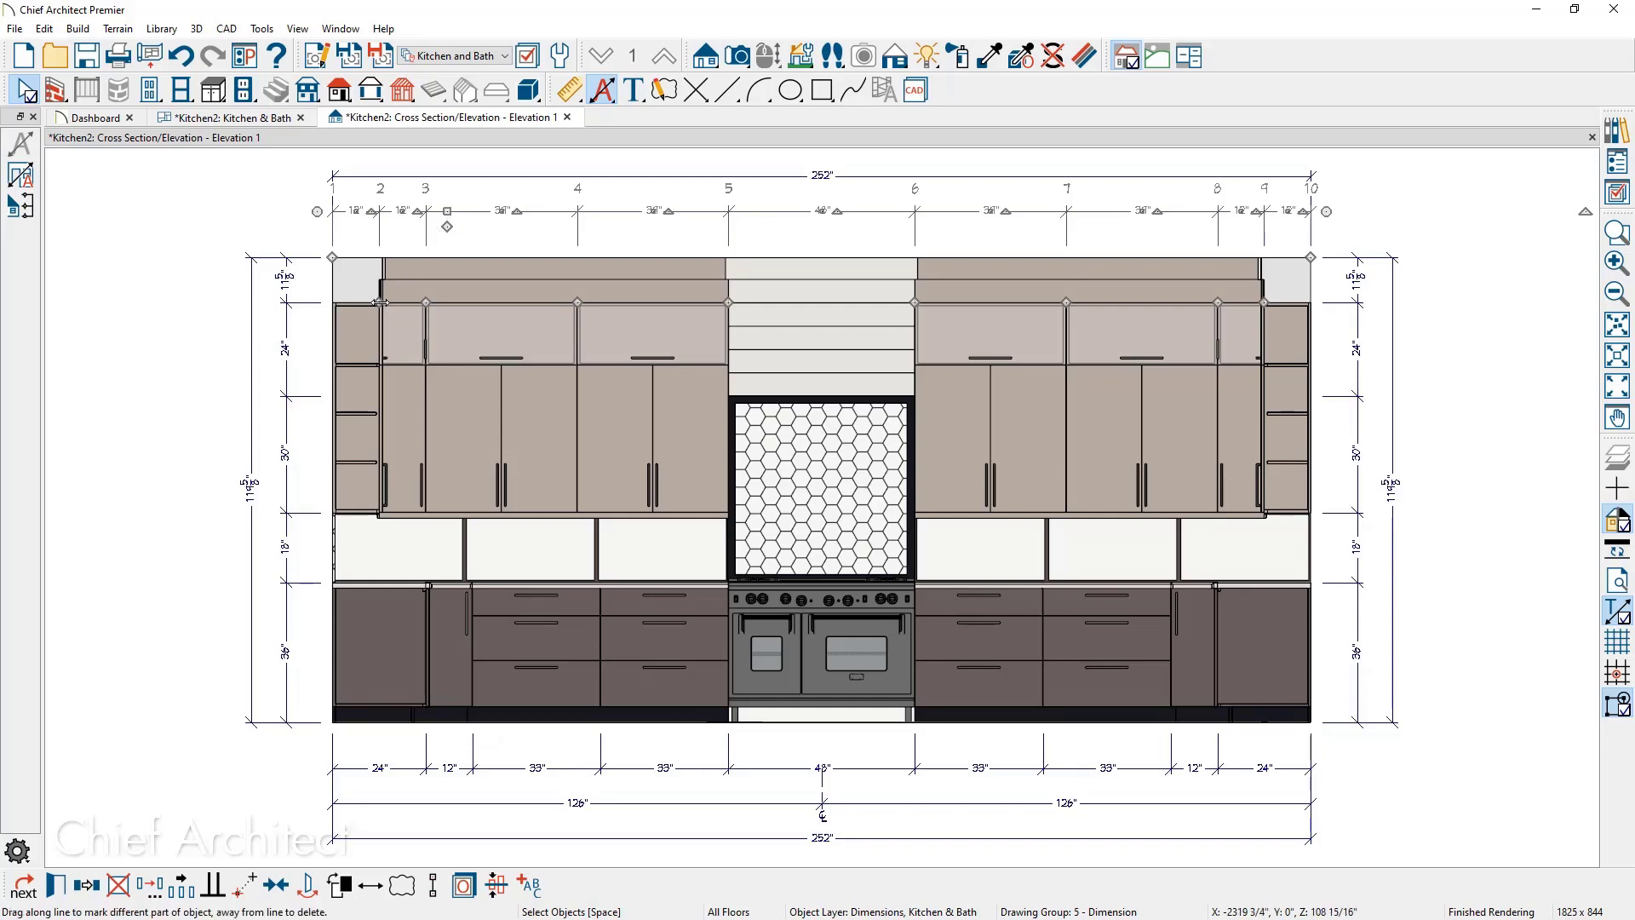
pyautogui.moveTo(381, 302); pyautogui.dragTo(189, 230)
pyautogui.click(190, 230)
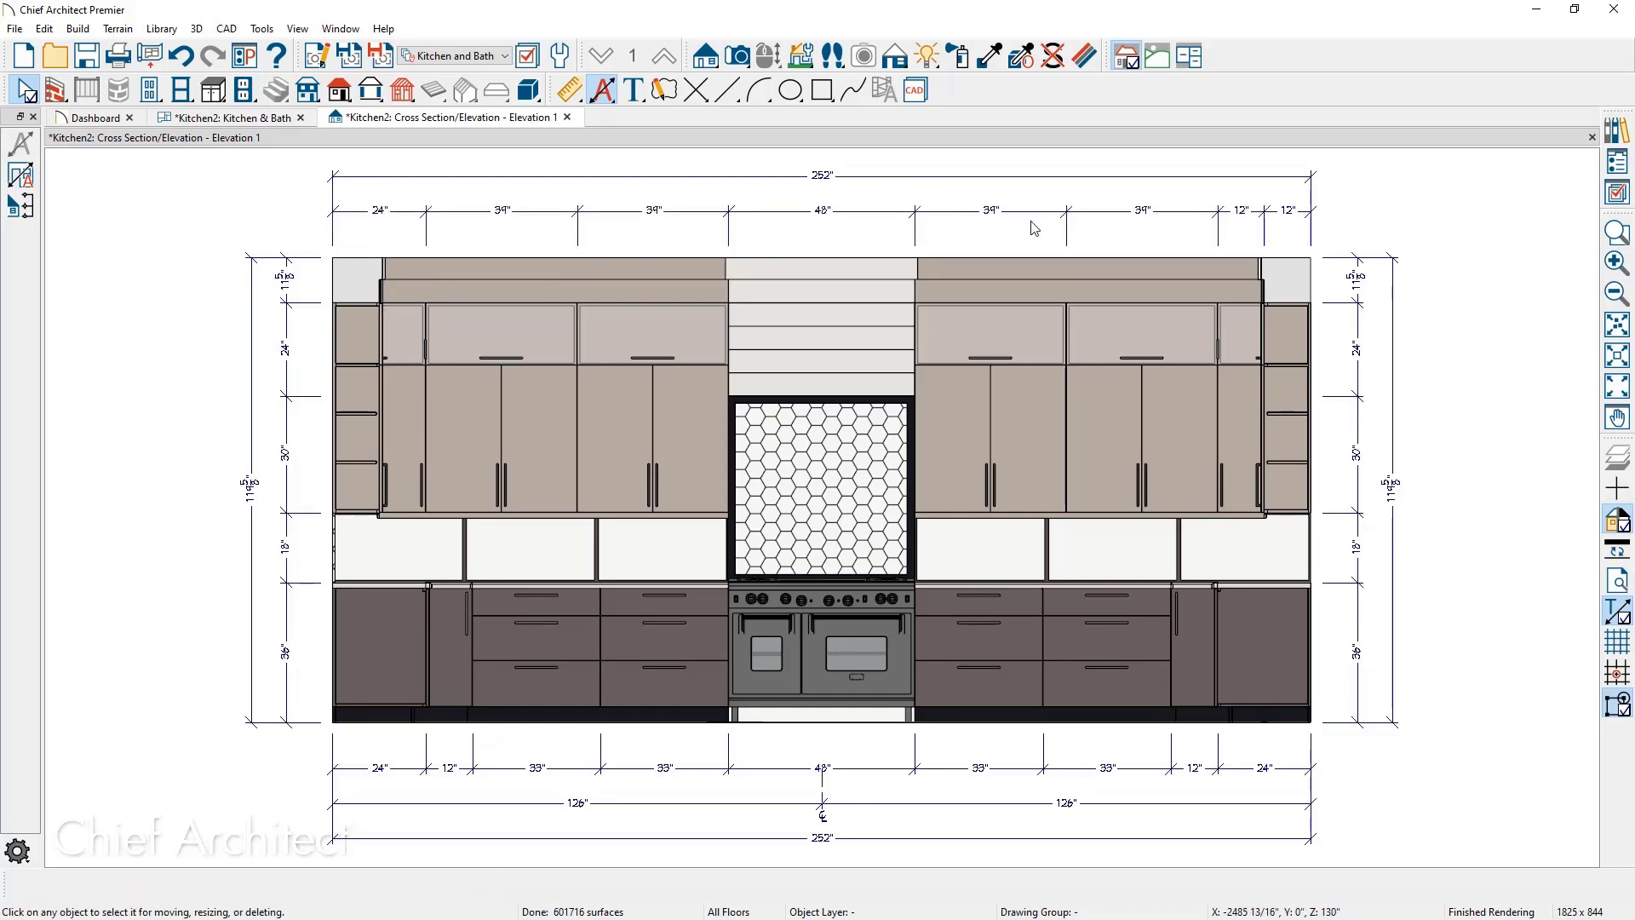
pyautogui.click(1112, 211)
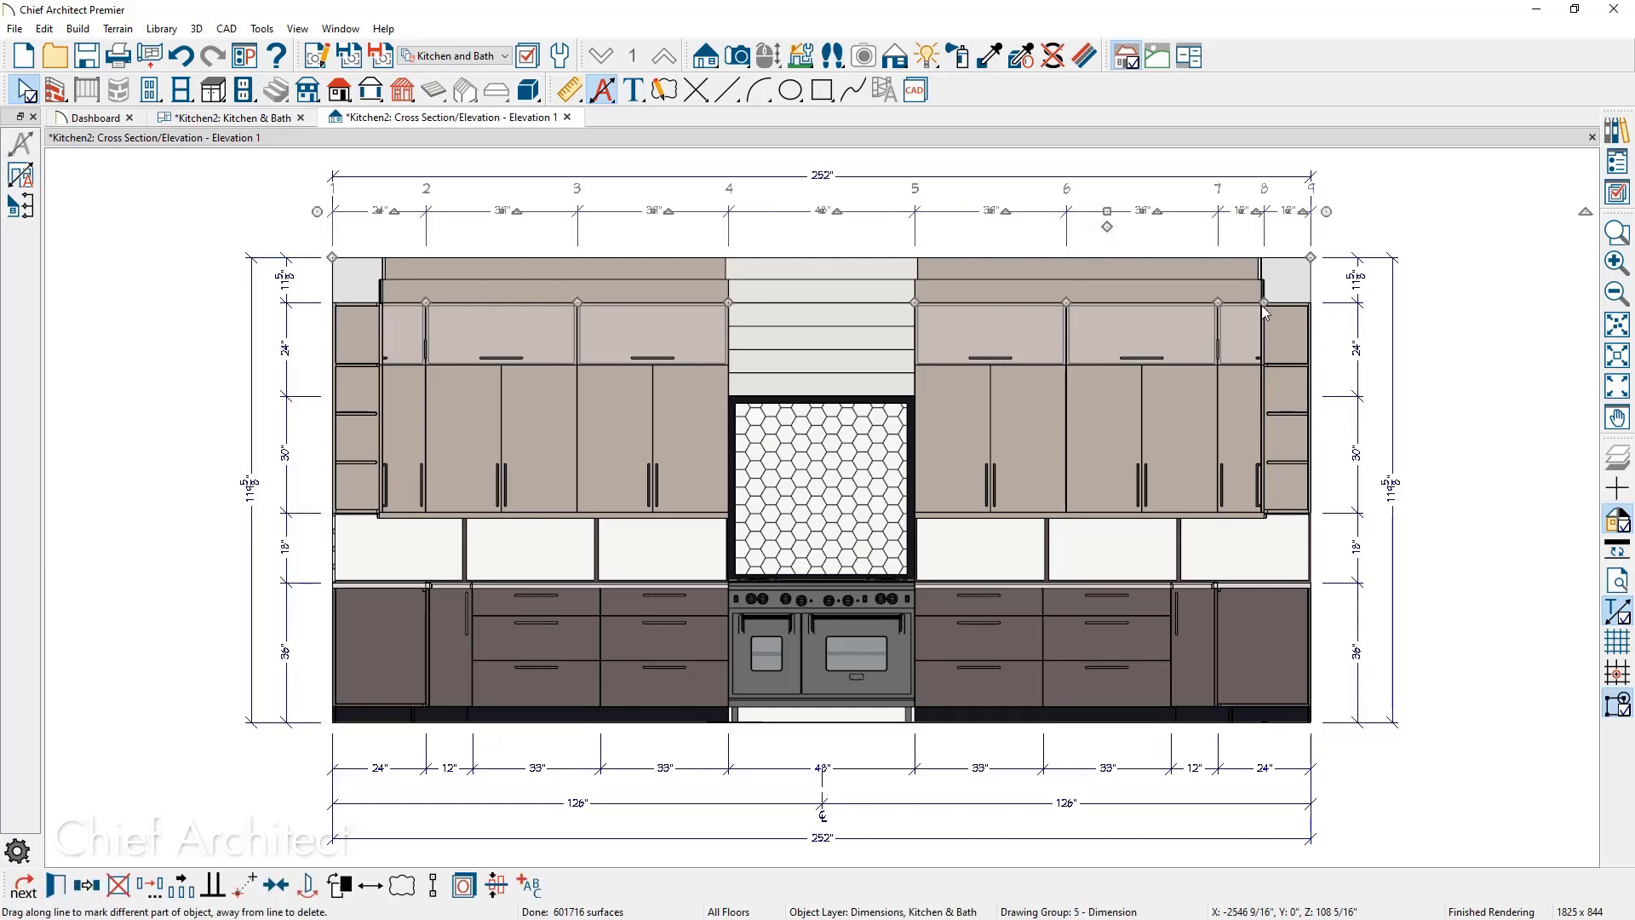
pyautogui.moveTo(1264, 302); pyautogui.dragTo(1363, 232)
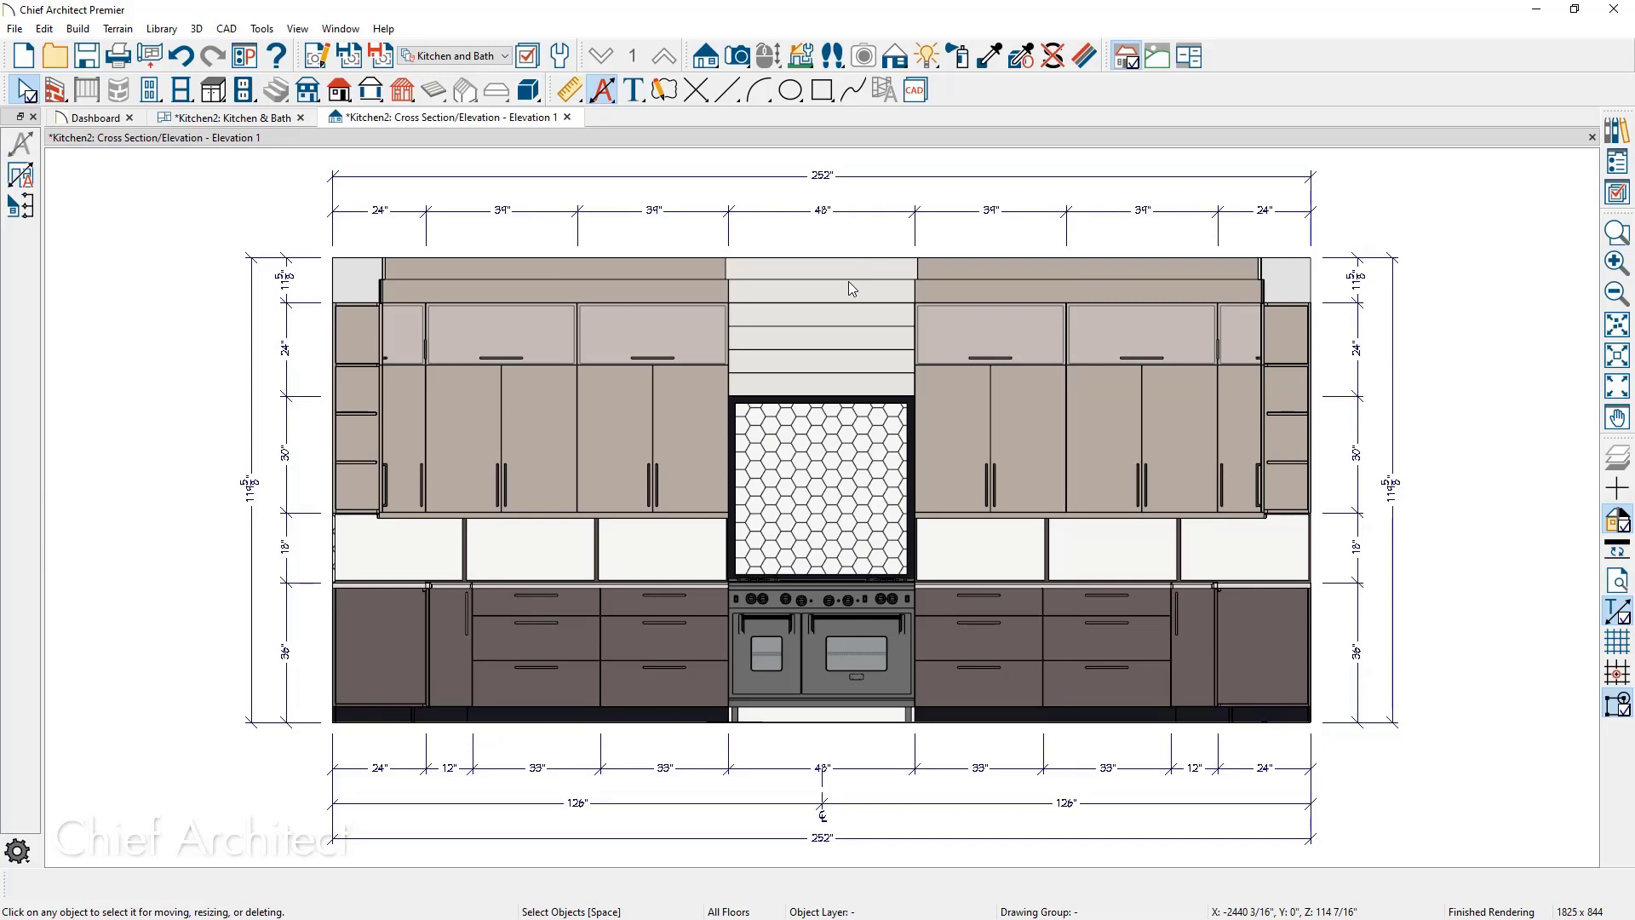
# Try adding a center extension above the range to the upper dimension string, check its centerline mark option, and remove the extension again
pyautogui.click(866, 211)
pyautogui.moveTo(866, 227); pyautogui.dragTo(822, 349)
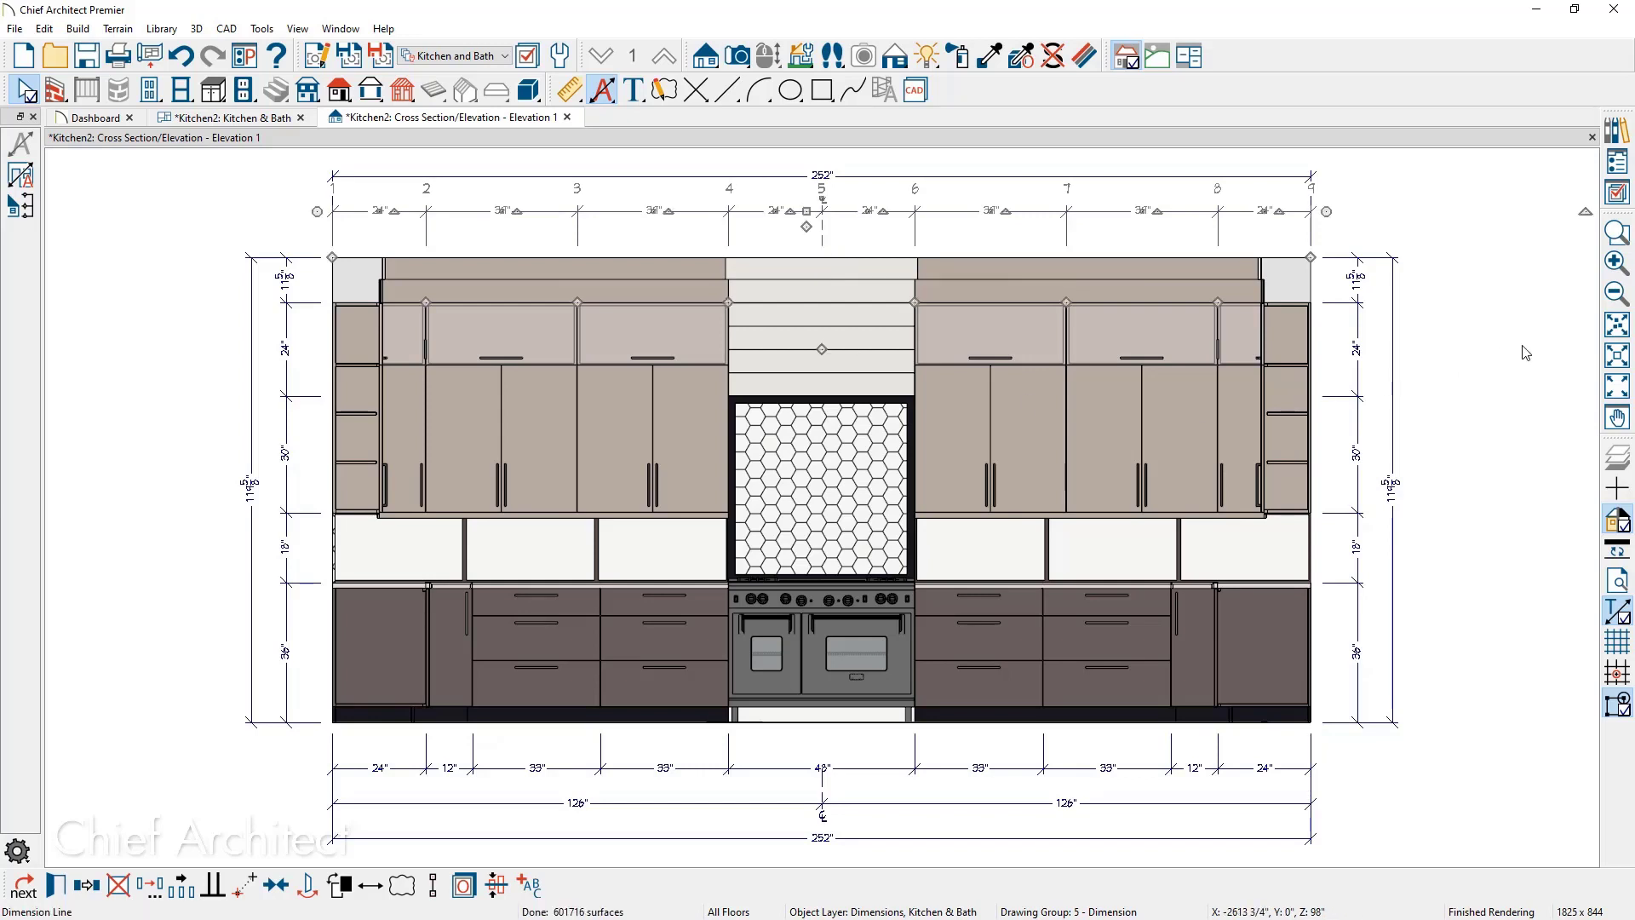
pyautogui.click(823, 234)
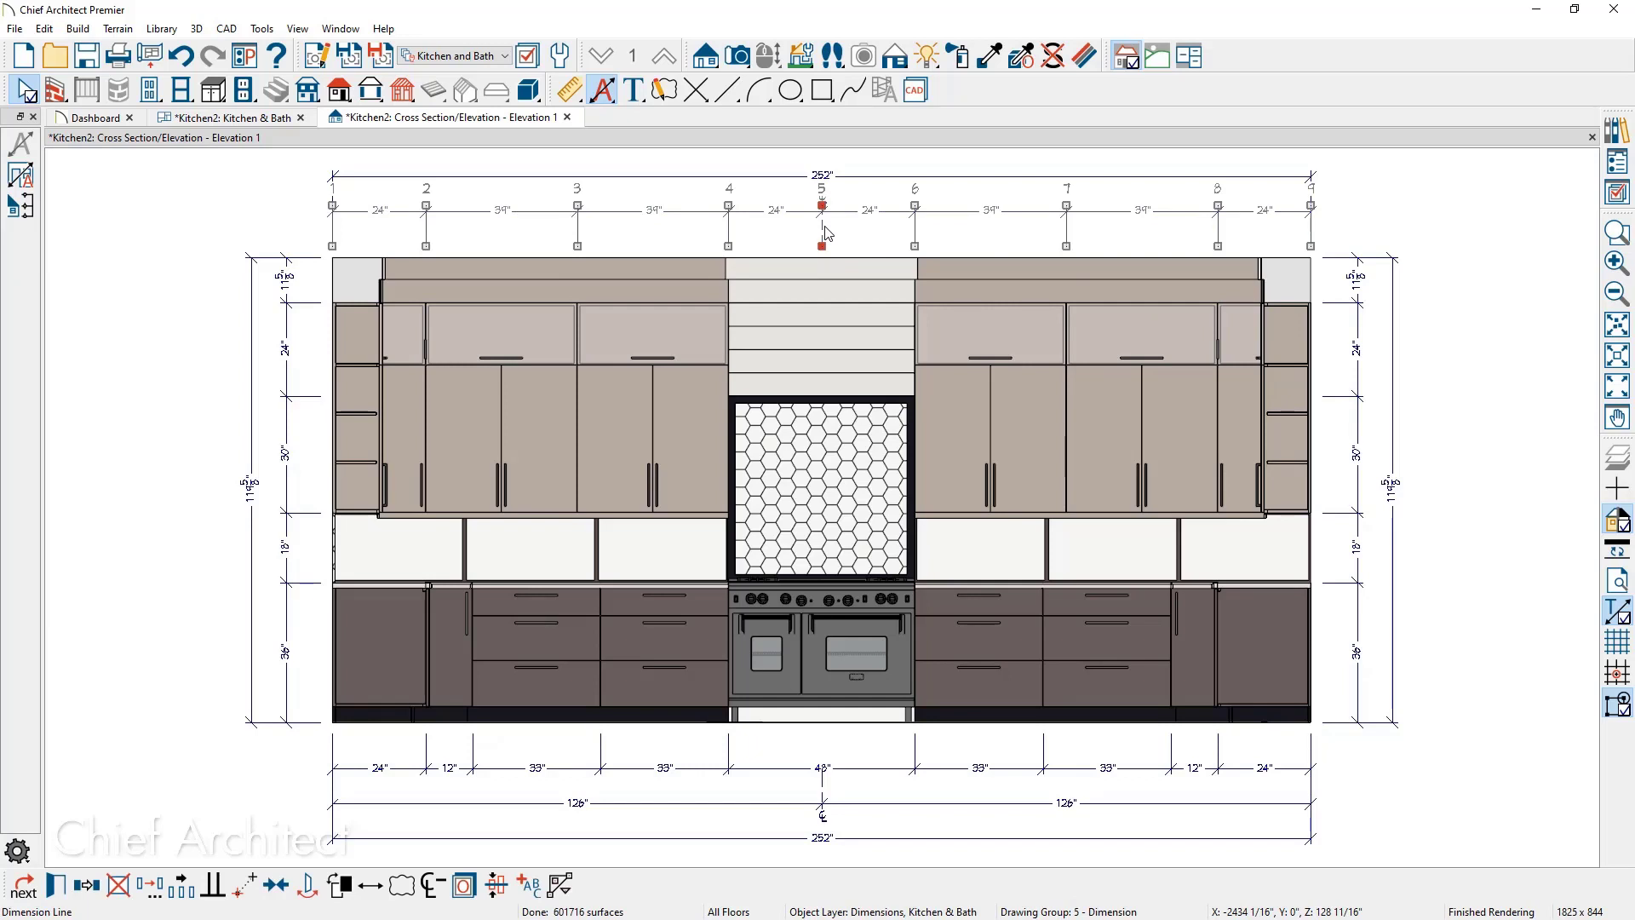
pyautogui.click(434, 886)
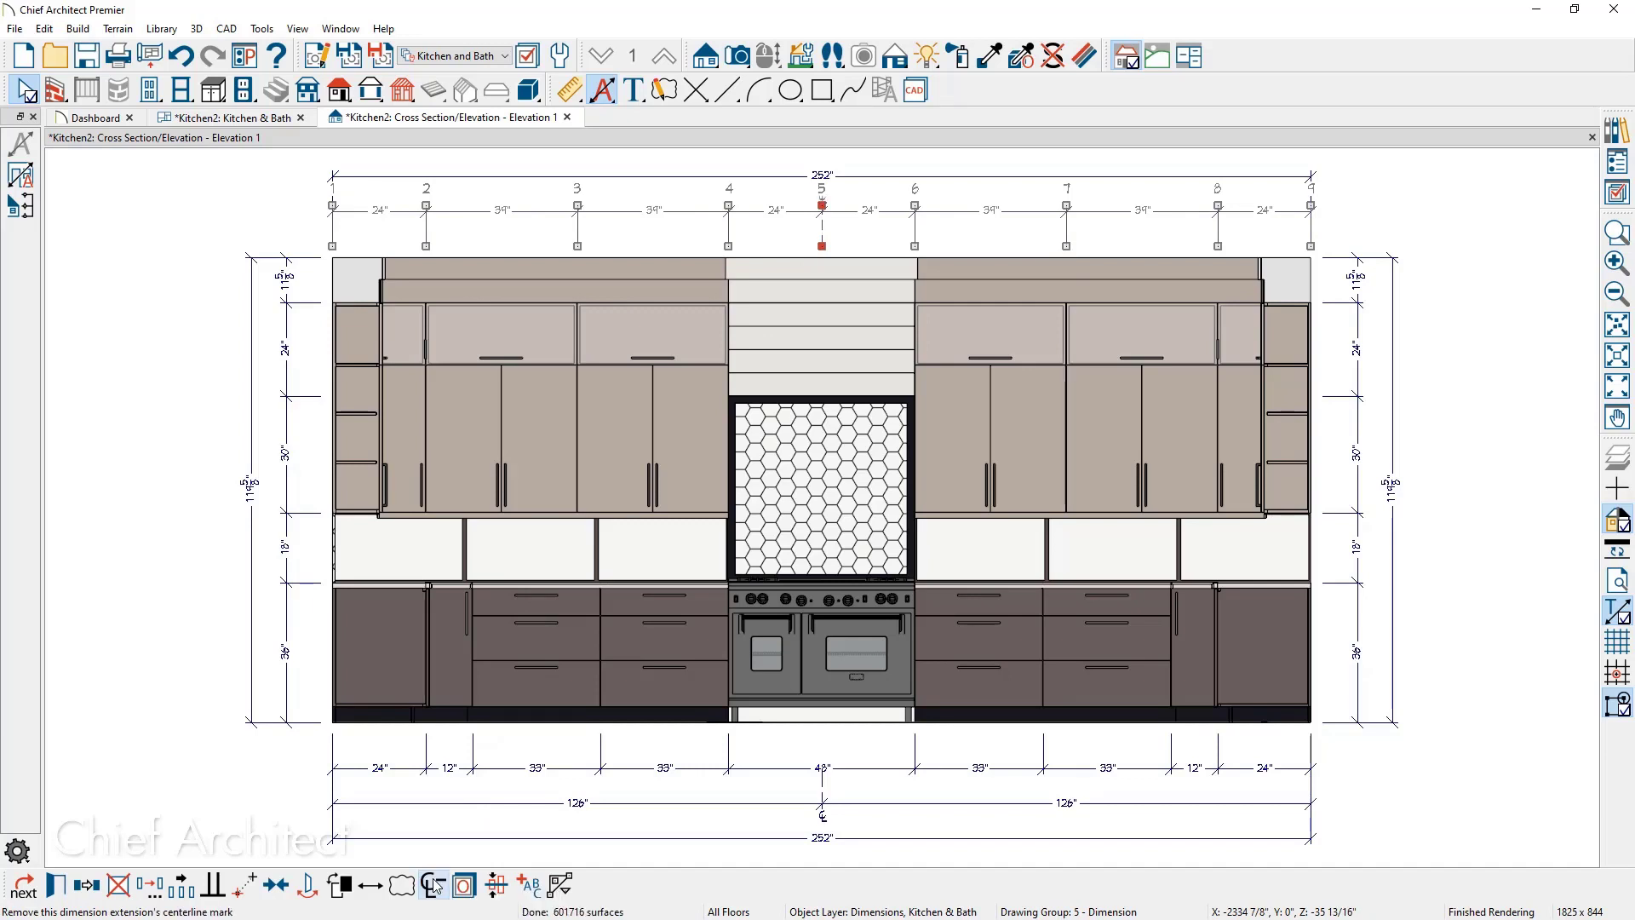
pyautogui.click(803, 212)
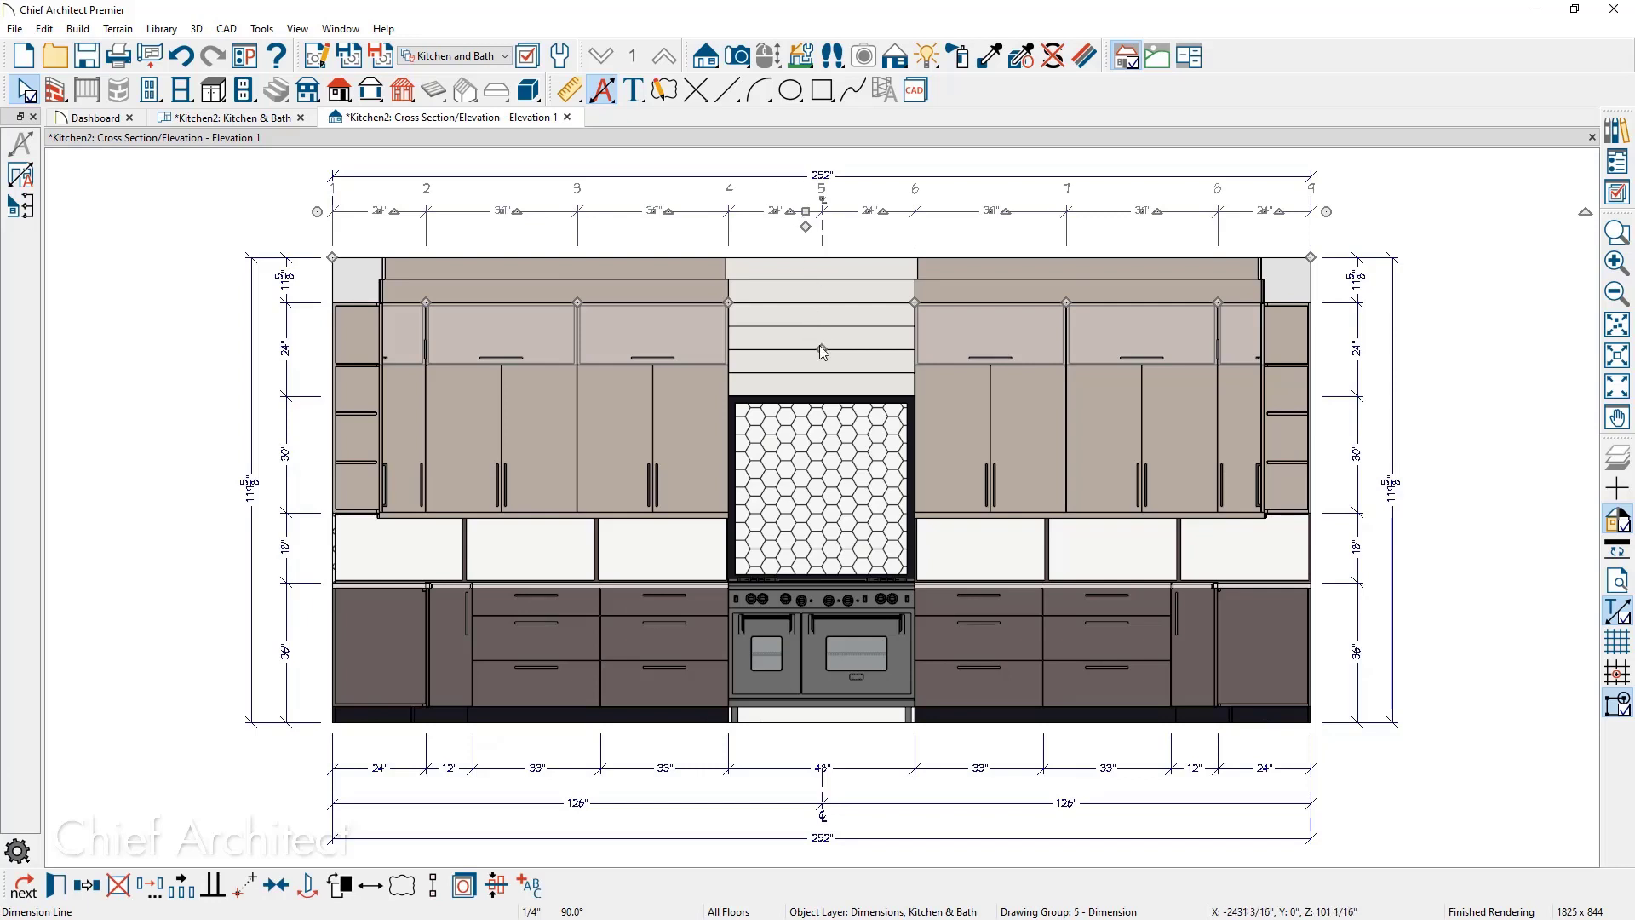
pyautogui.click(1501, 207)
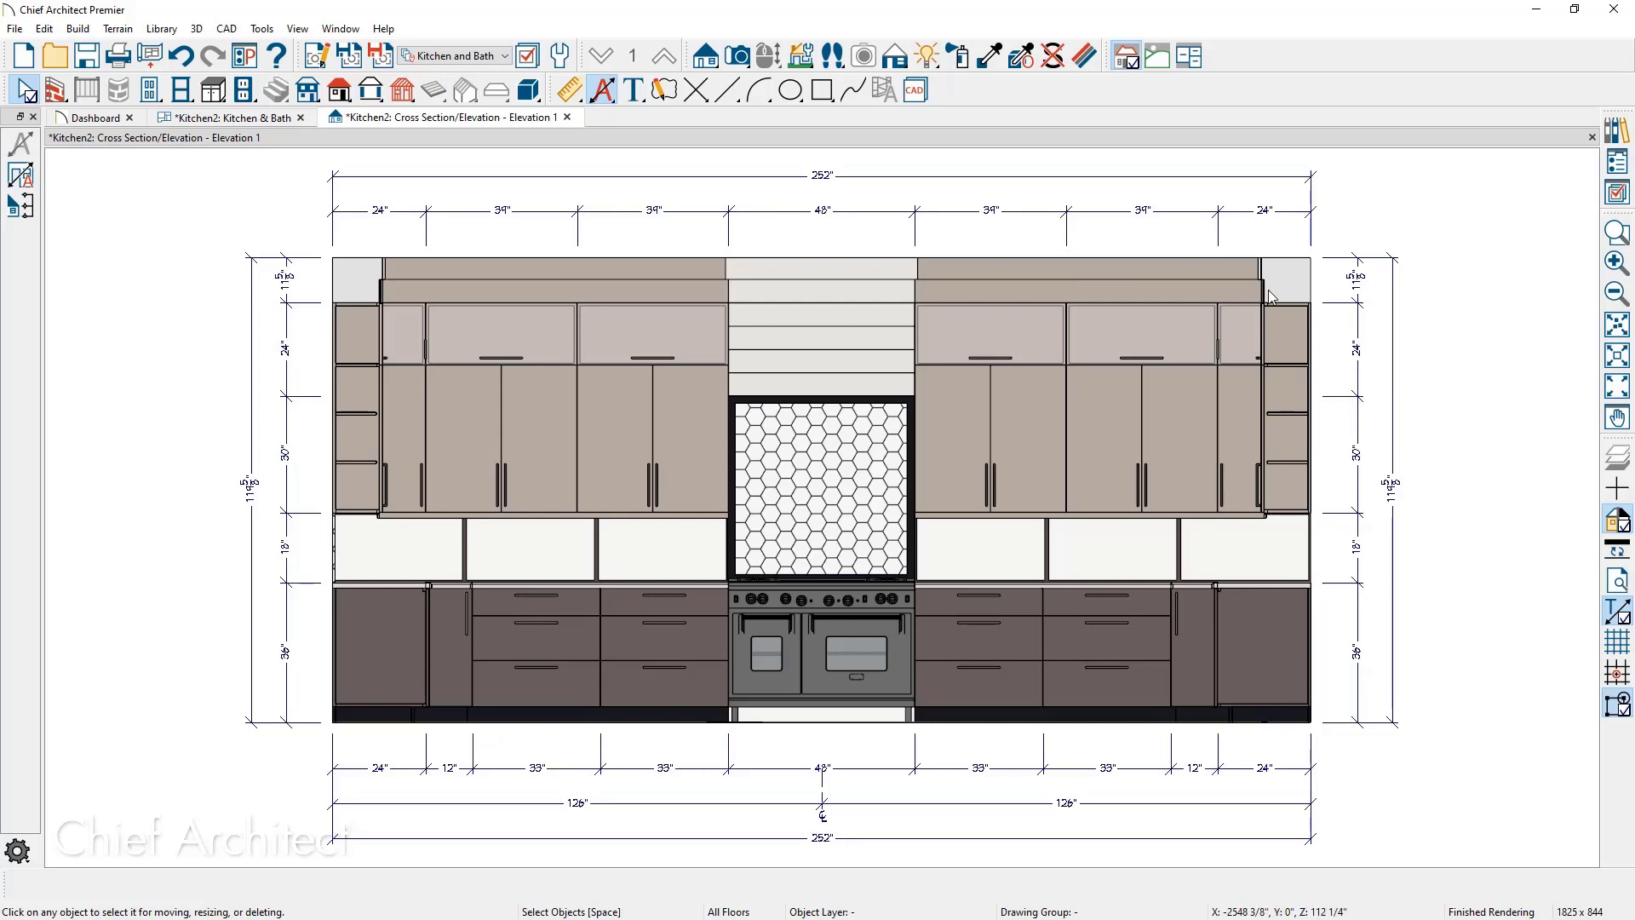
# Review the auto elevation locate options in the Kitchen and Bath Dimensions defaults, and close the dialogs without changes
pyautogui.click(332, 64)
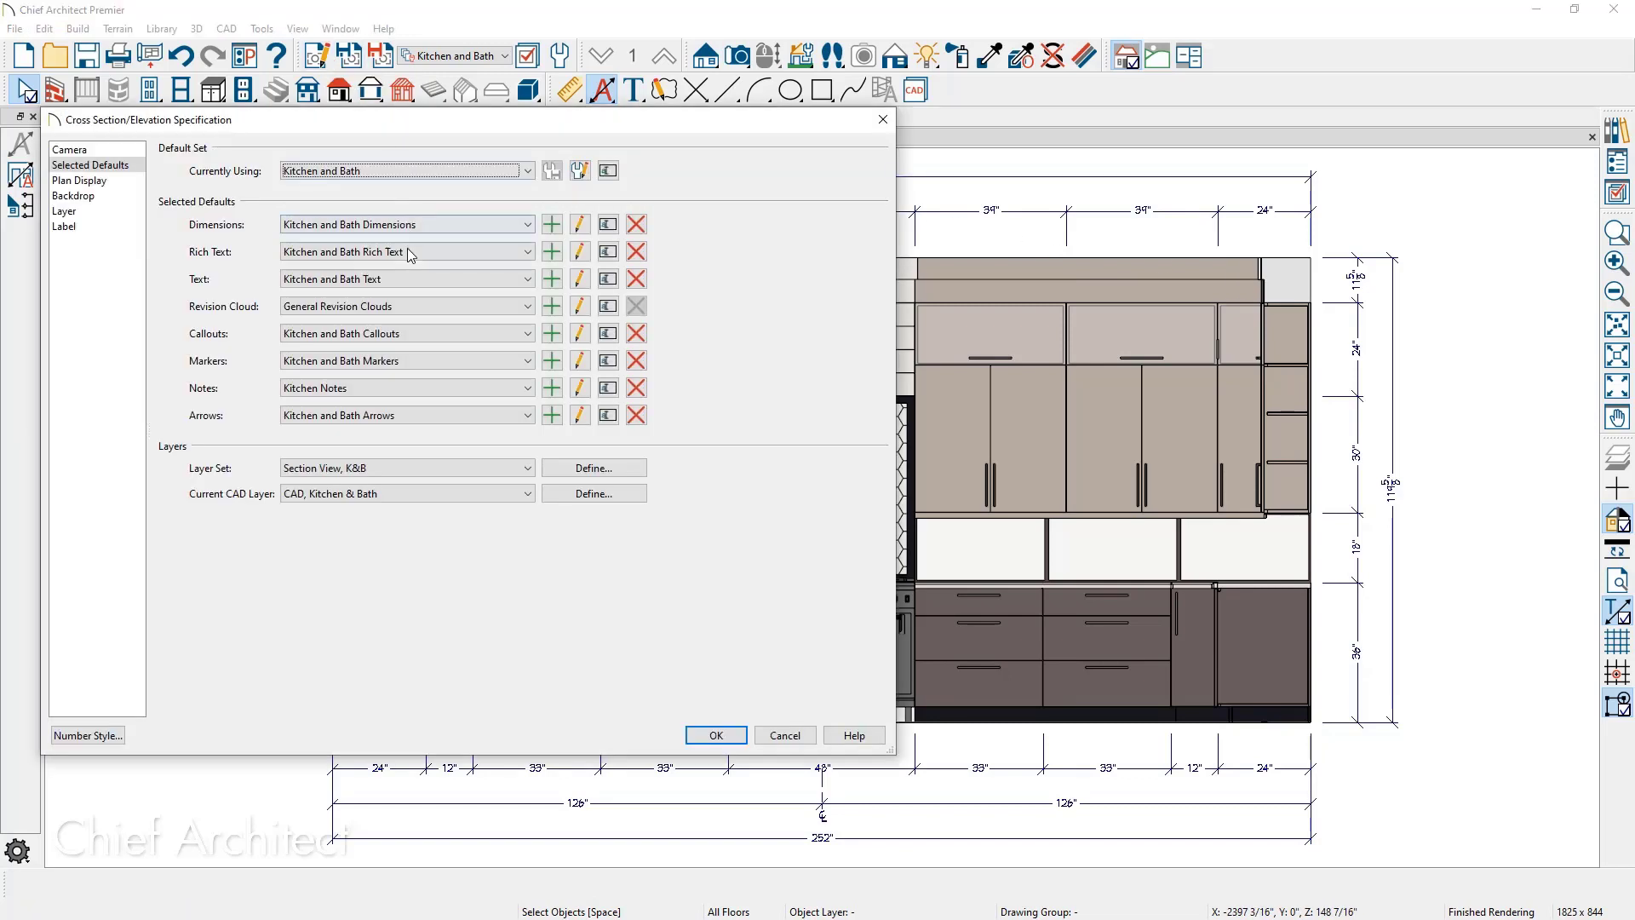
pyautogui.click(582, 224)
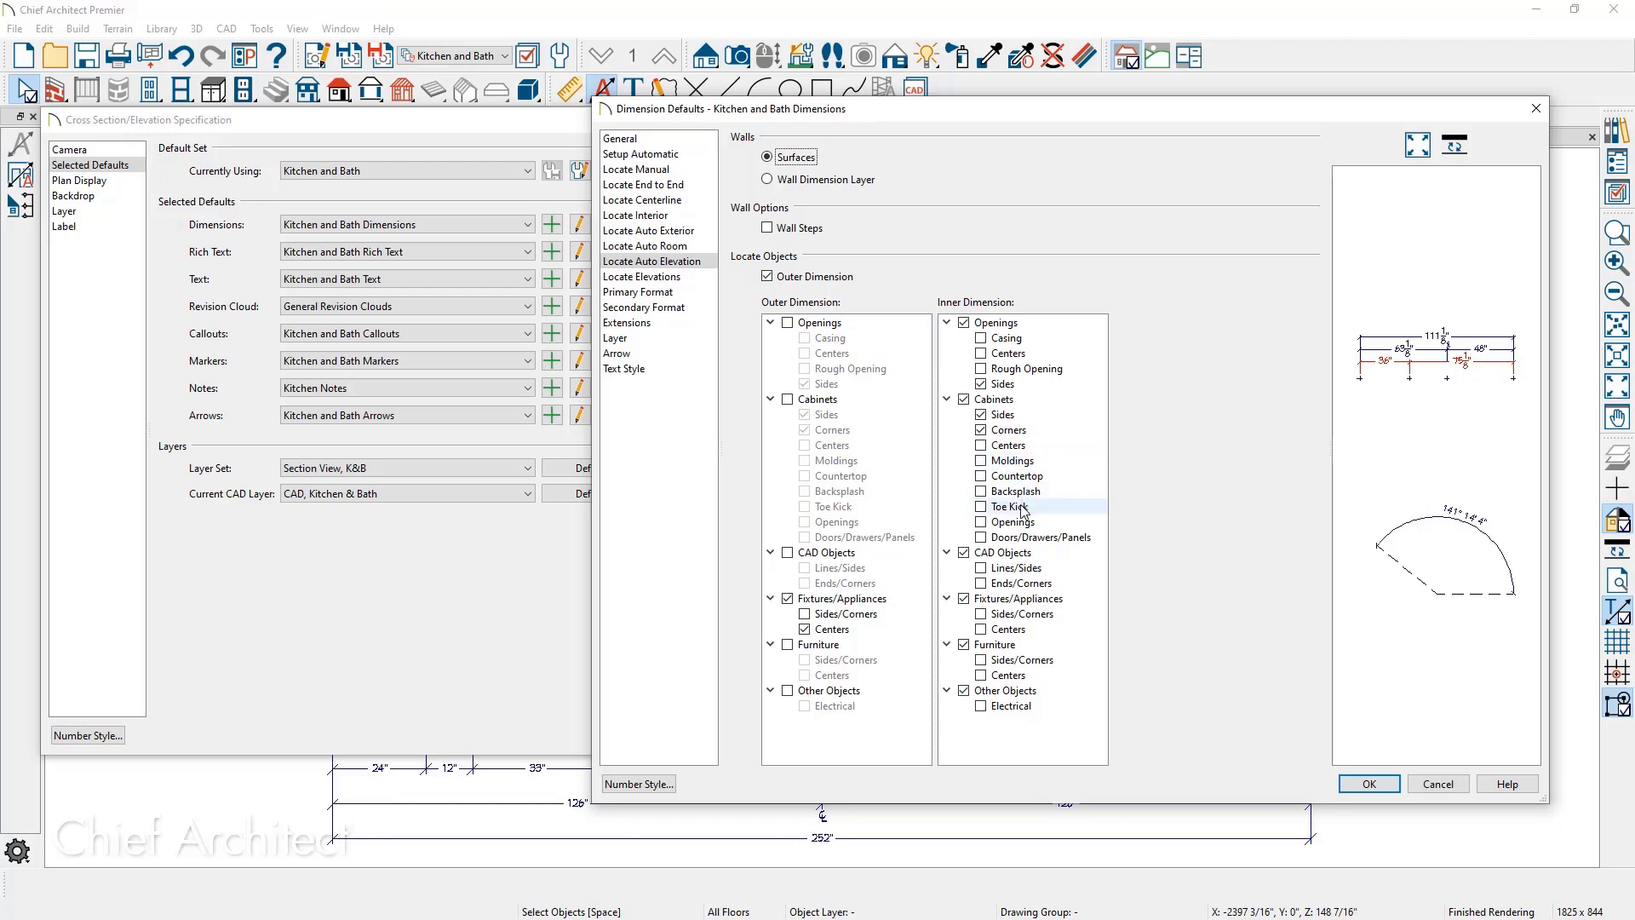
pyautogui.click(1438, 784)
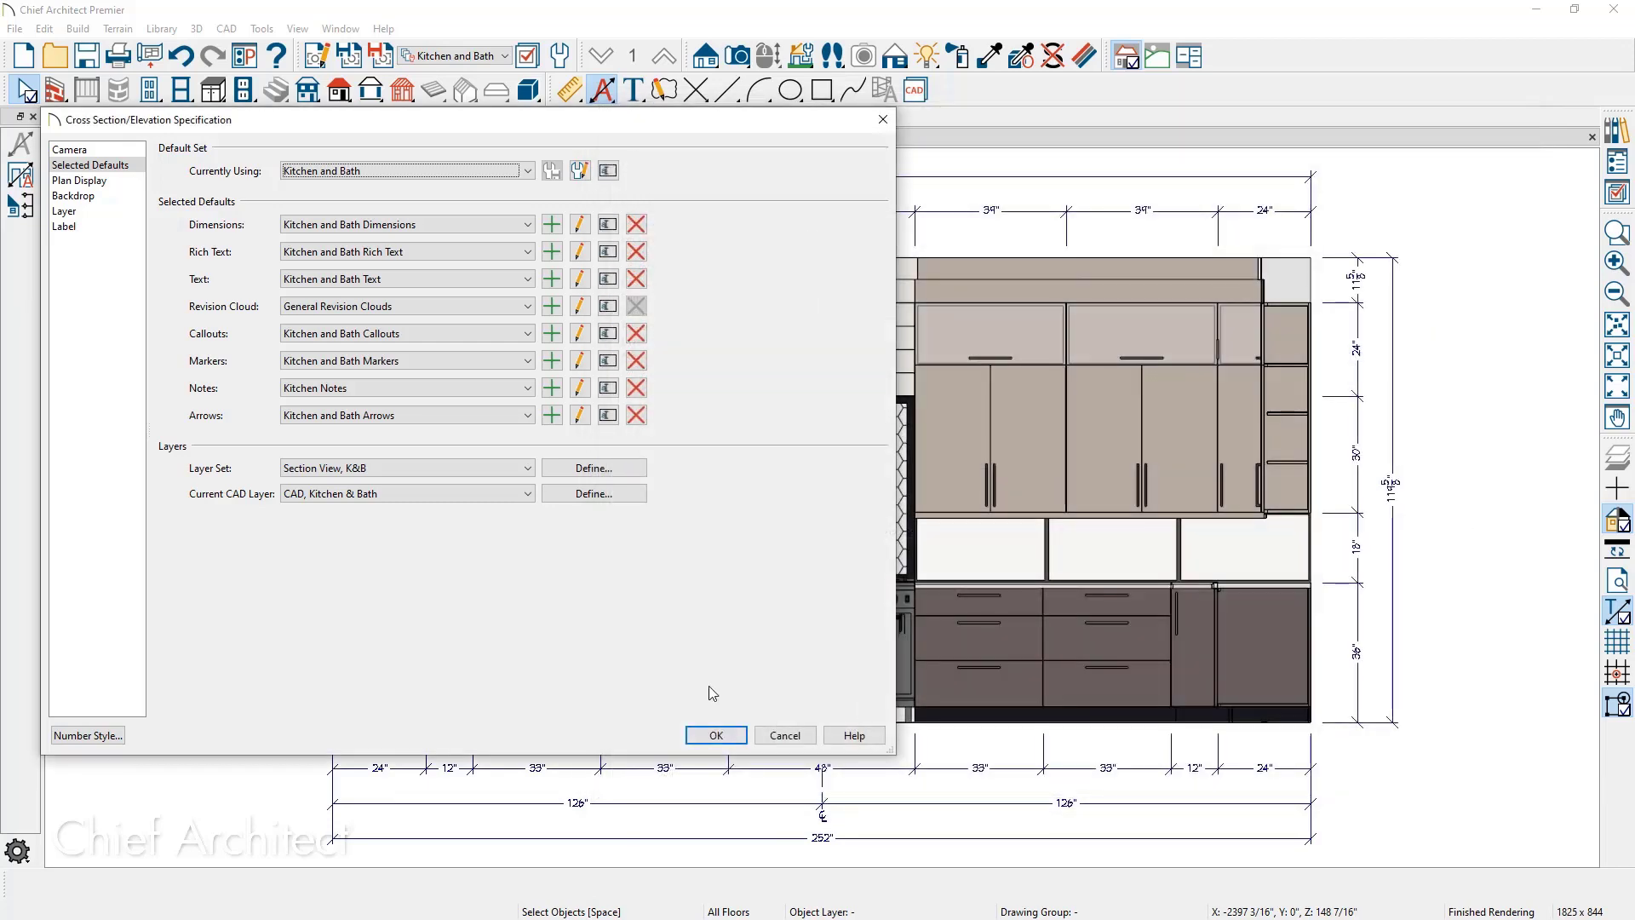
pyautogui.click(787, 738)
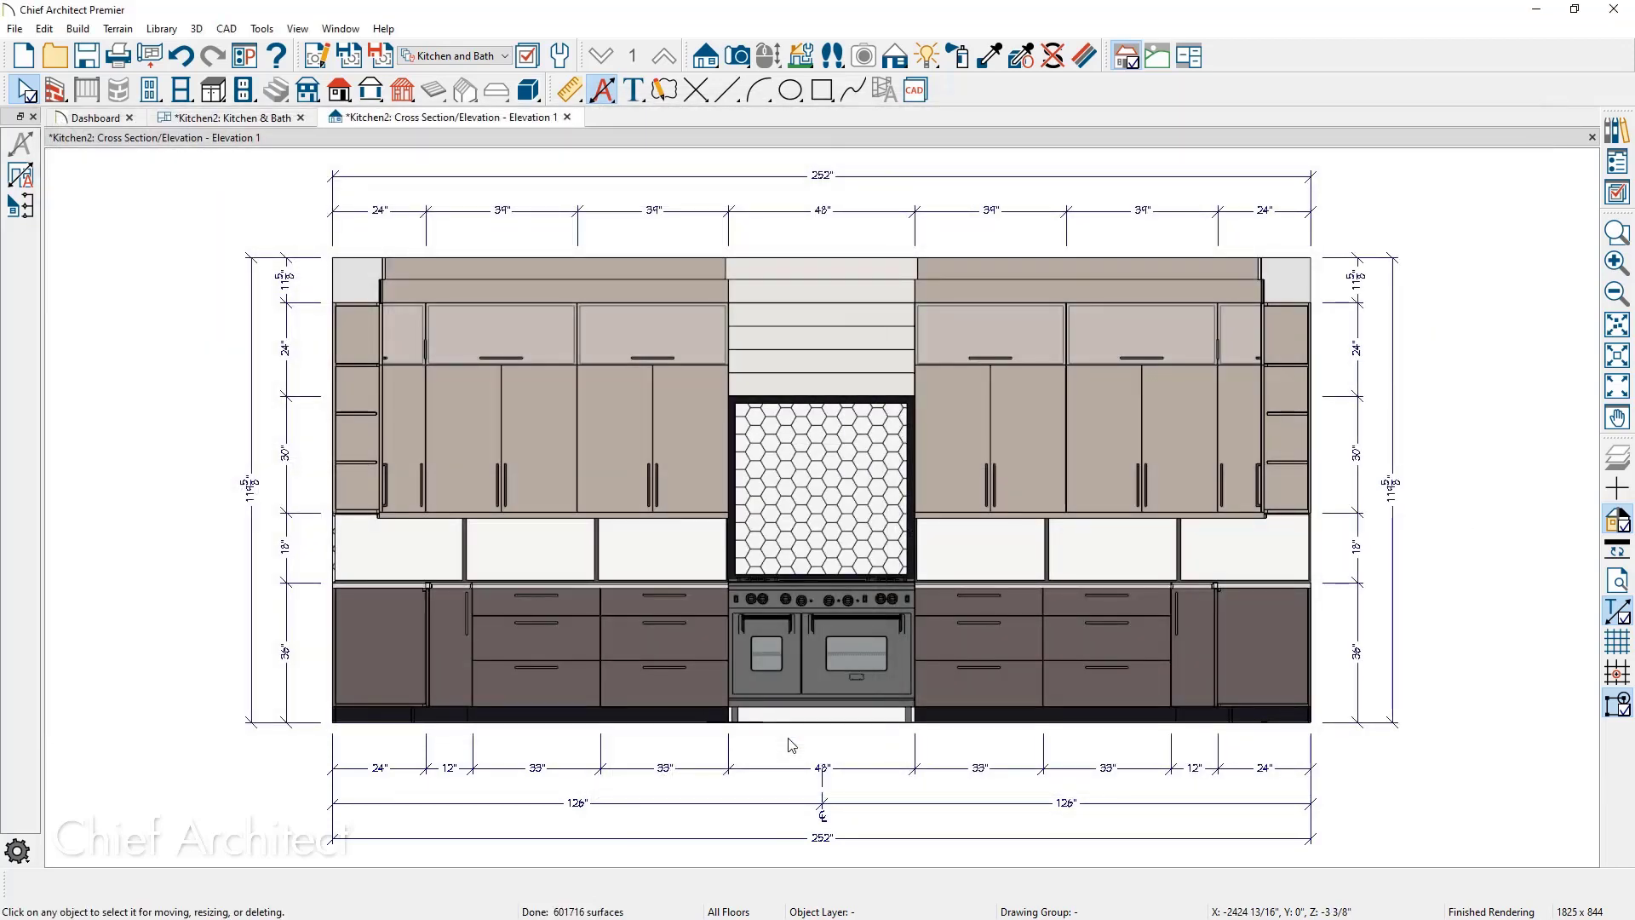
# Add extension lines to the right-hand vertical dimension string at the molding above the wall cabinets, the countertop underside and the toe kick's upper edge
pyautogui.click(1358, 317)
pyautogui.moveTo(1360, 318); pyautogui.dragTo(1259, 279)
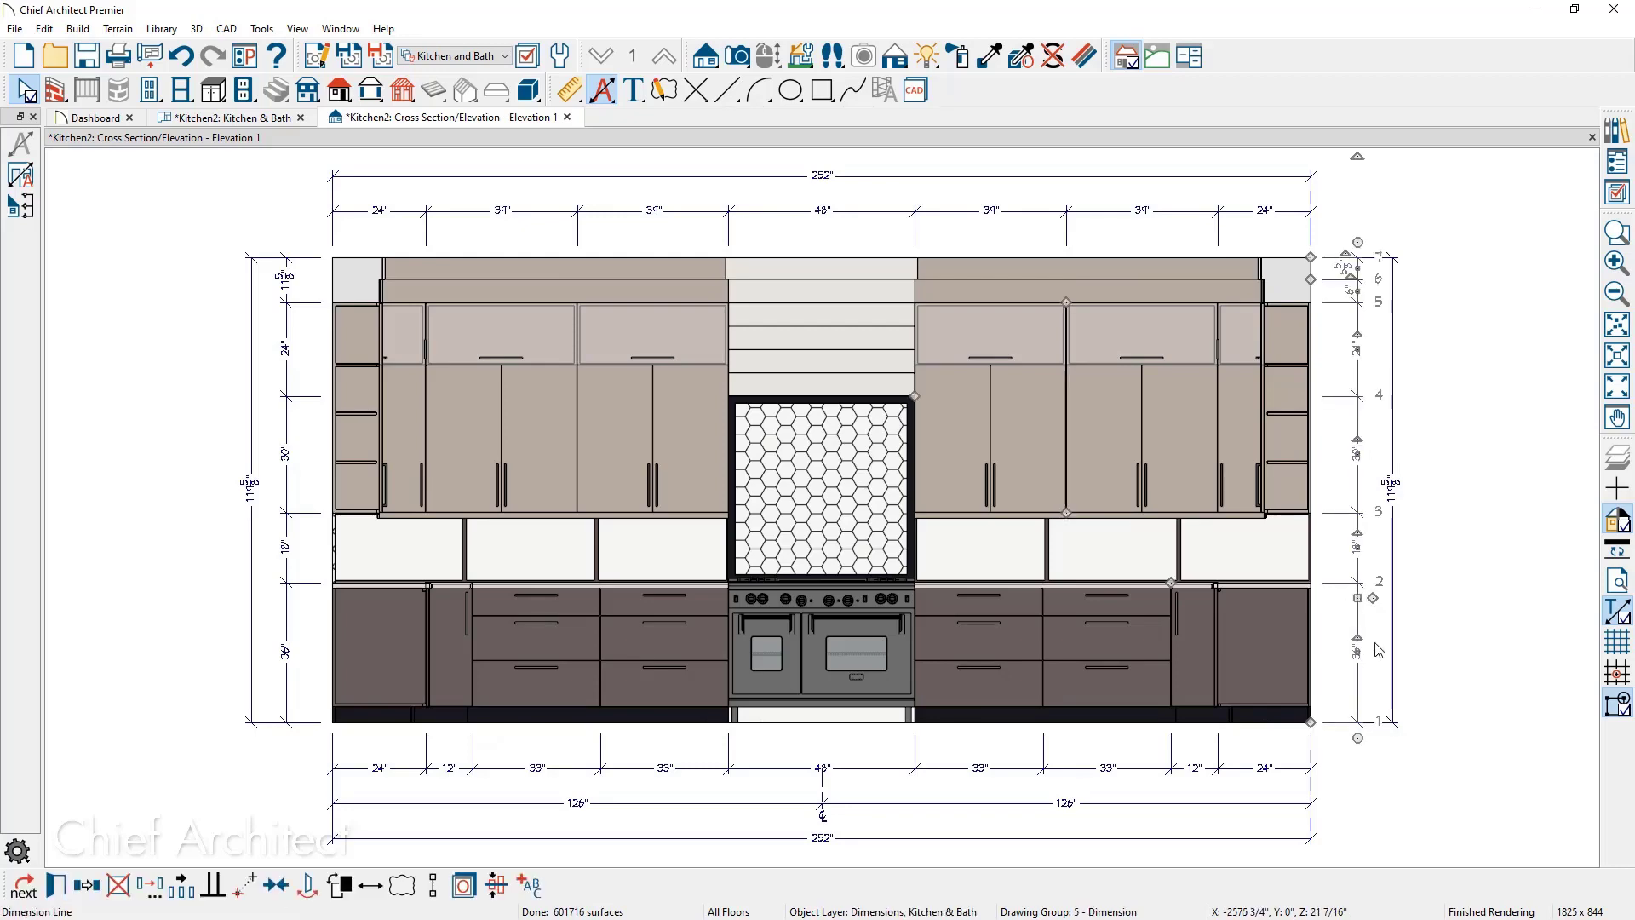
pyautogui.scroll(4, 1378, 650)
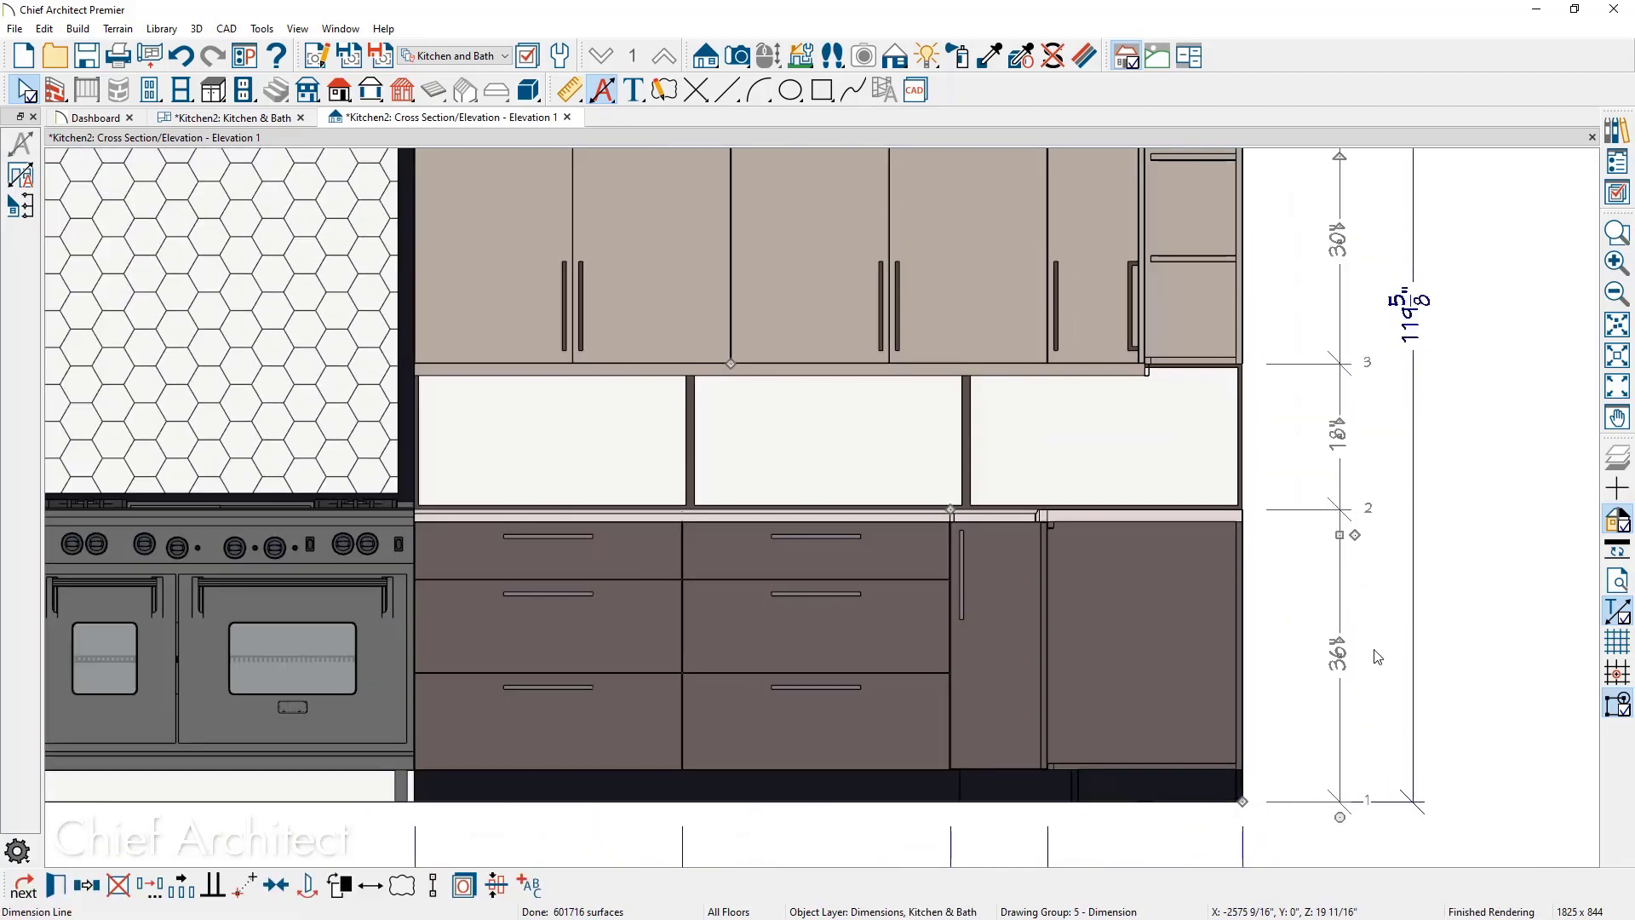
pyautogui.moveTo(1340, 535); pyautogui.dragTo(1242, 521)
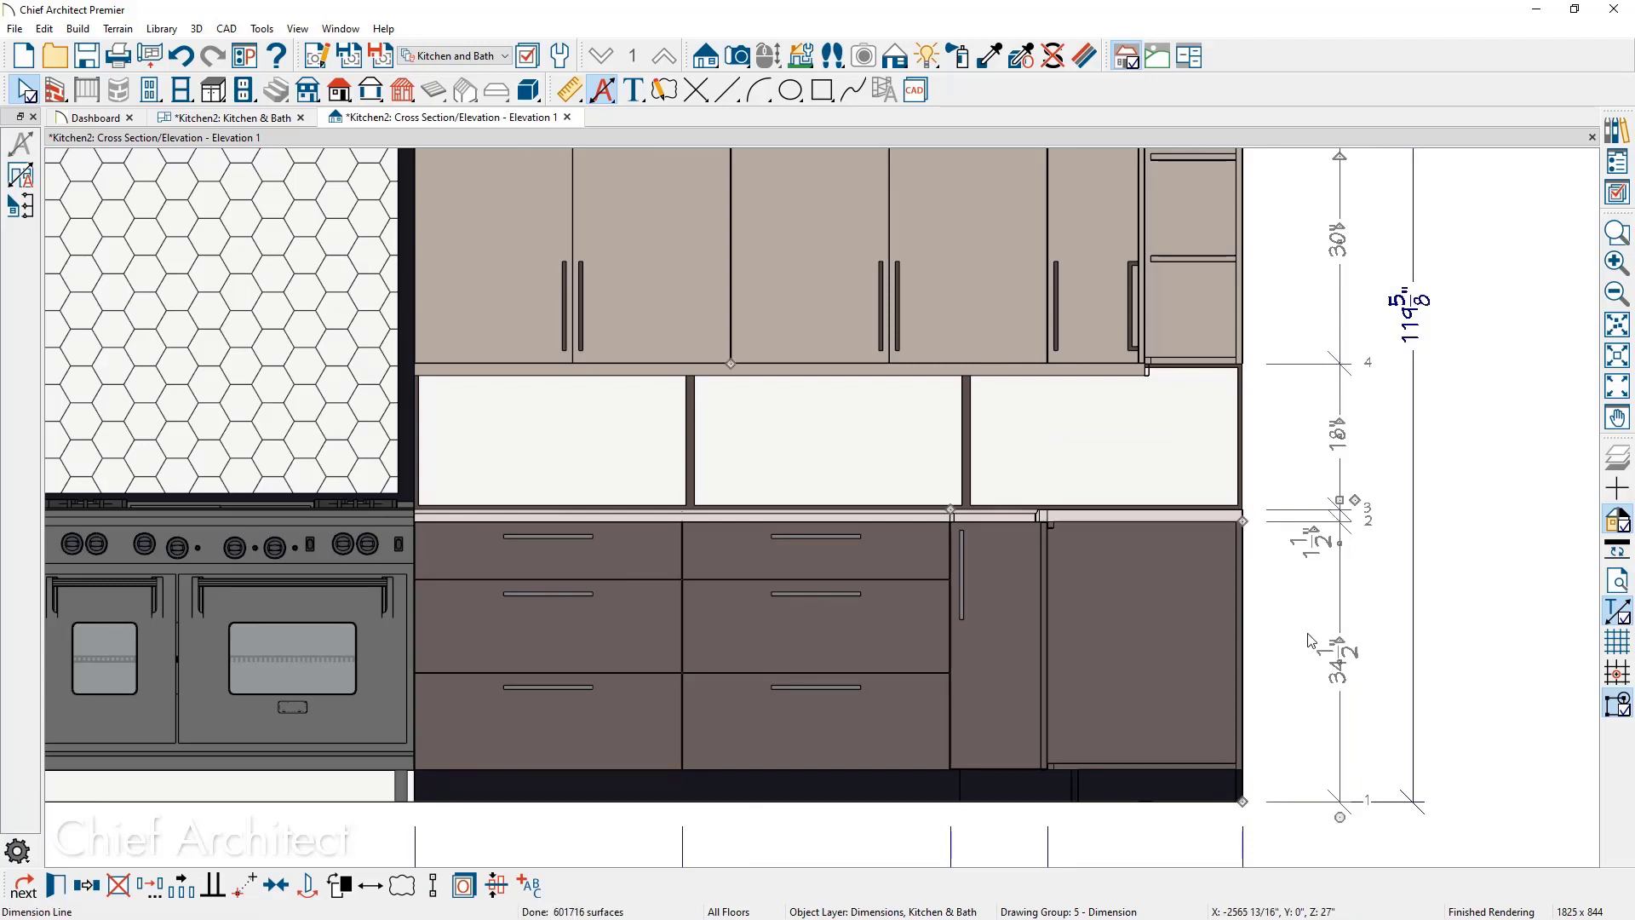
pyautogui.moveTo(1354, 722); pyautogui.dragTo(1242, 768)
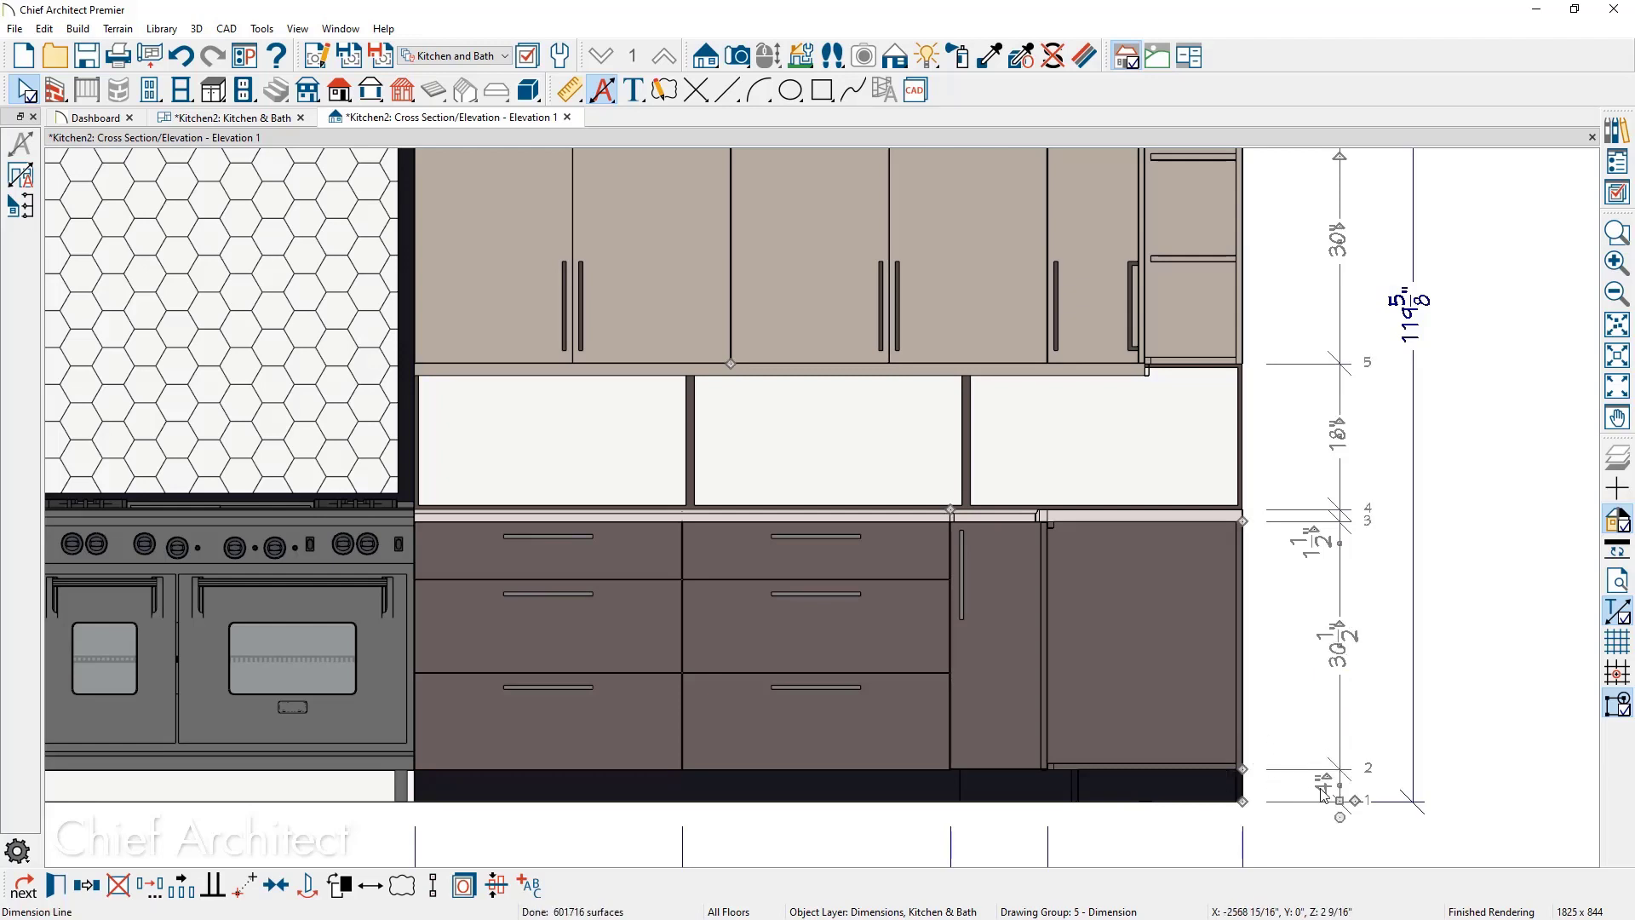
# Turn on the crosshairs and move the toe kick and countertop dimension labels to the outer side of the right-hand vertical string, aligned with each other
pyautogui.press('c')
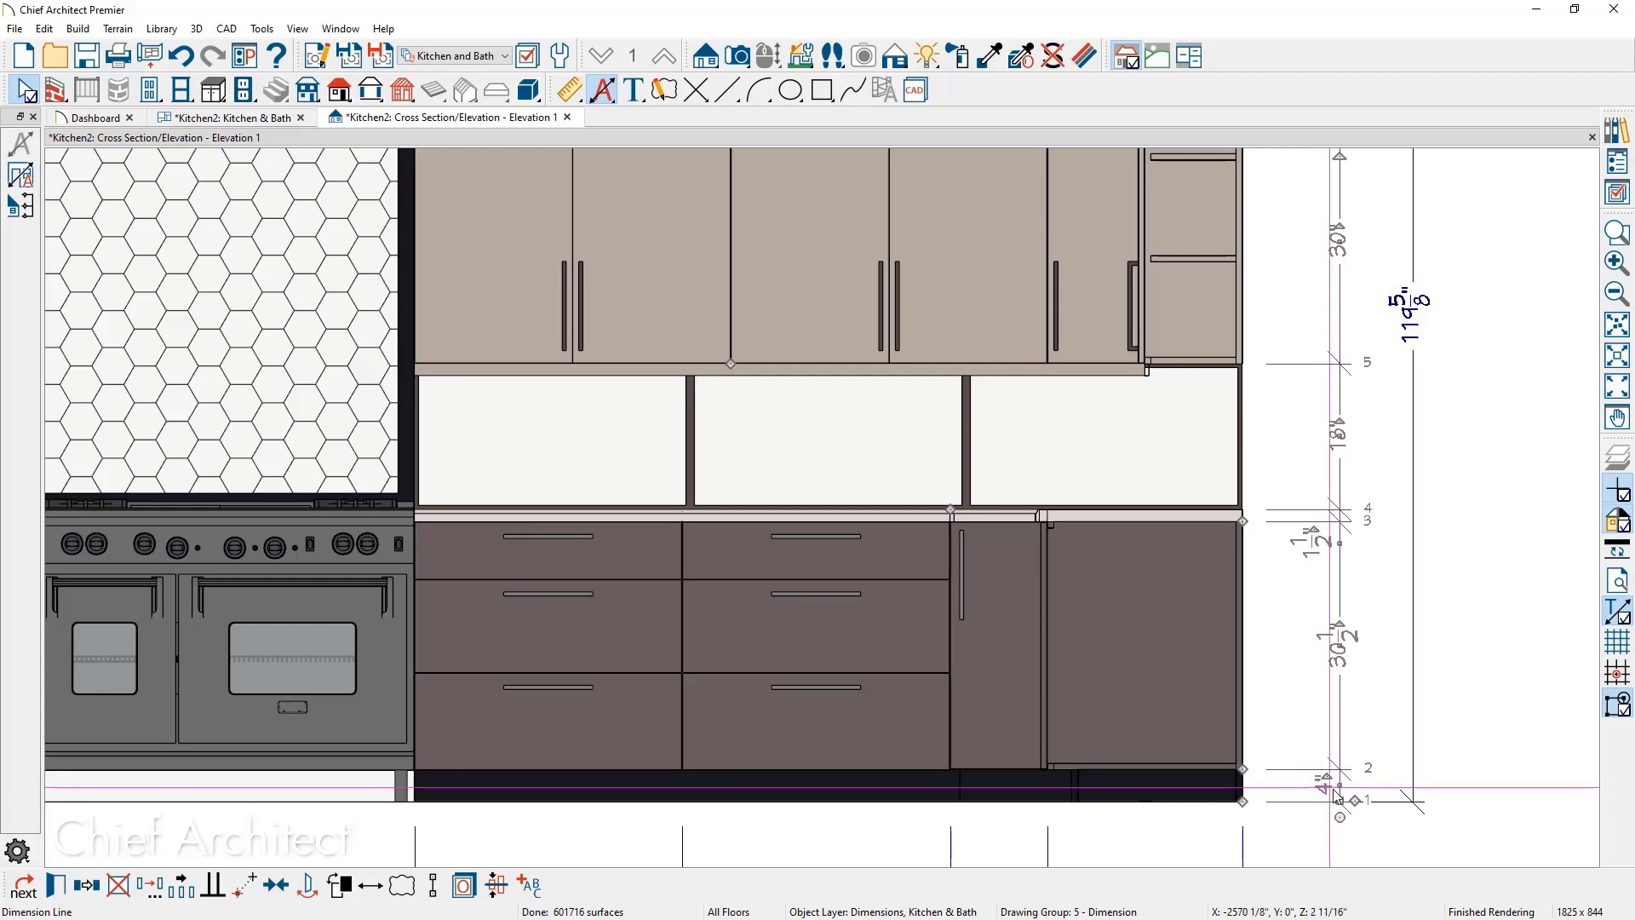
pyautogui.moveTo(1338, 789); pyautogui.dragTo(1369, 776)
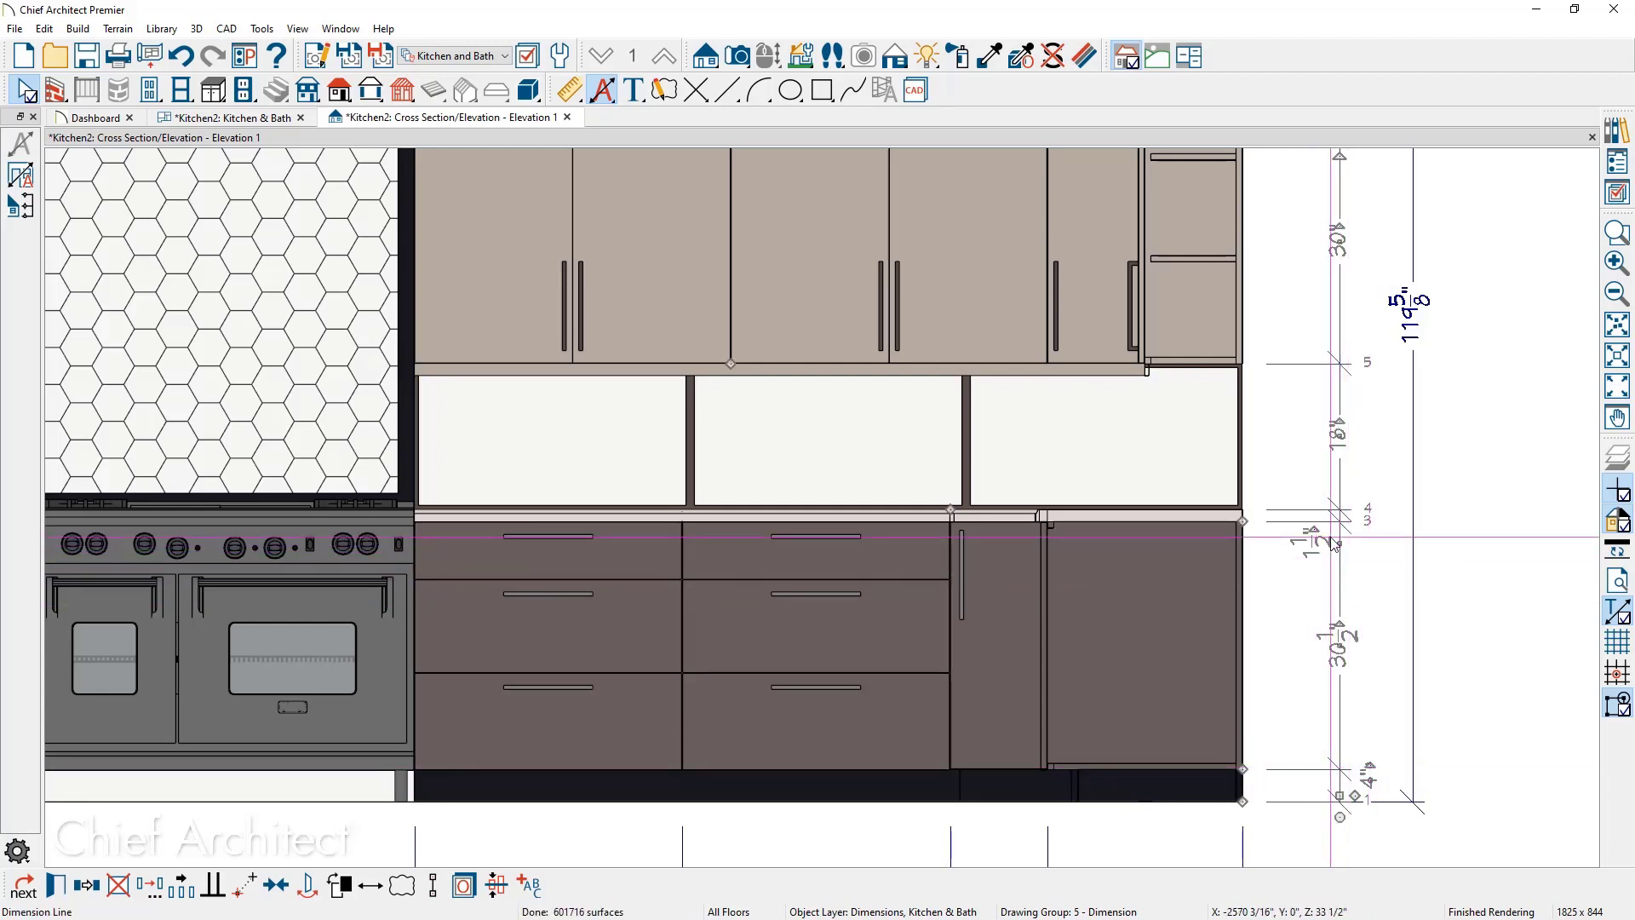
pyautogui.moveTo(1336, 548); pyautogui.dragTo(1368, 519)
pyautogui.press('Escape')
pyautogui.scroll(-2, 1308, 361)
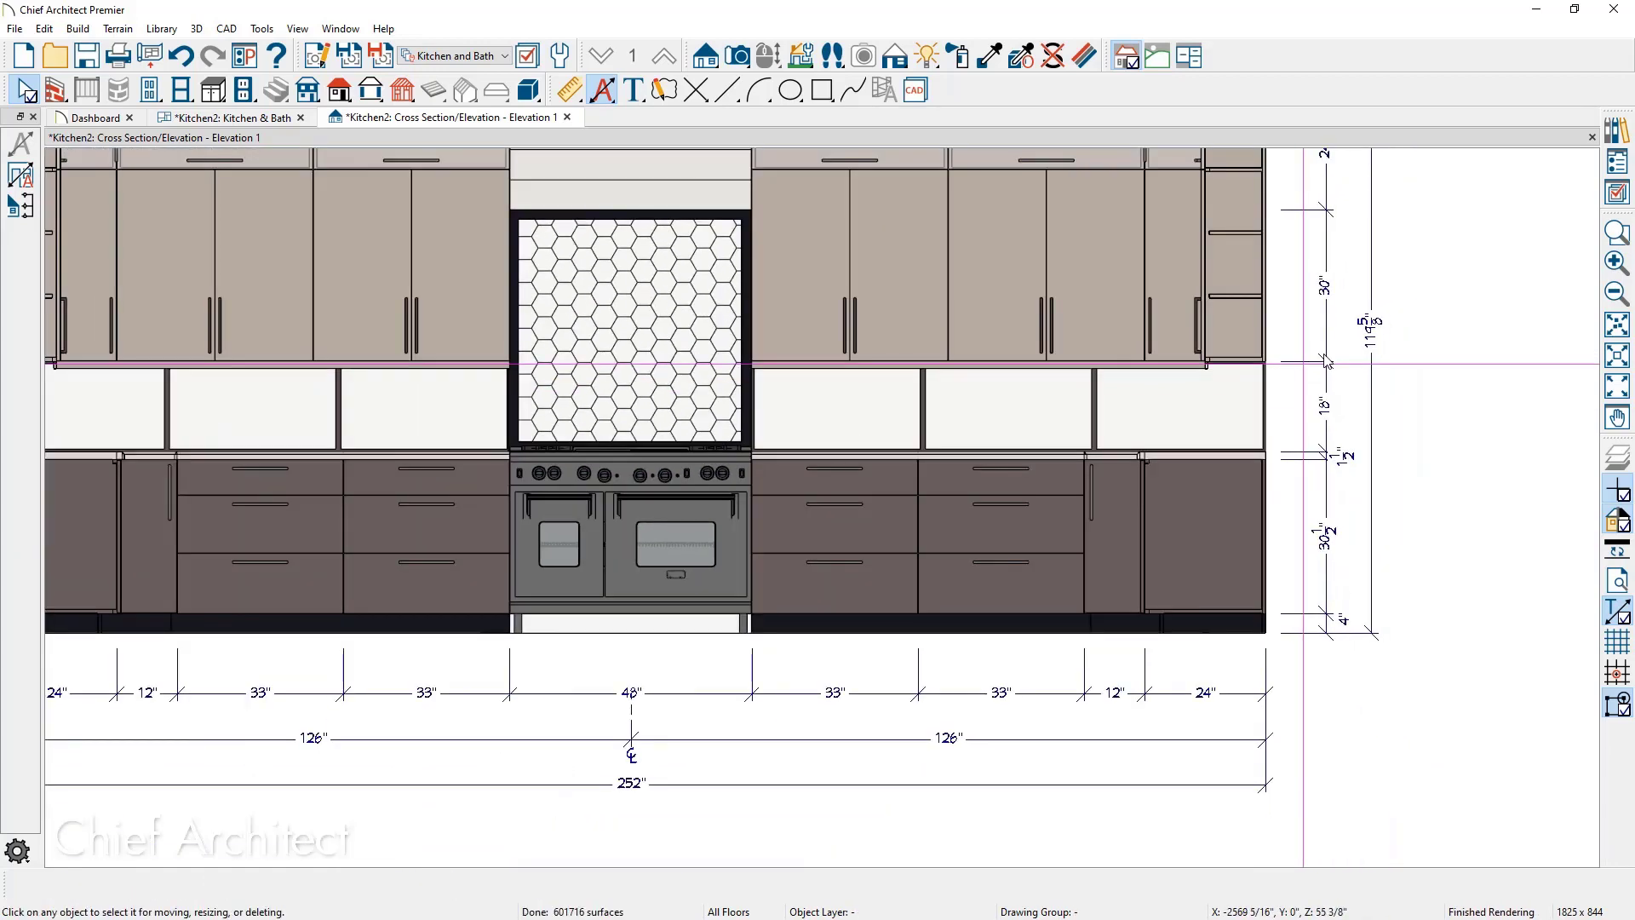
pyautogui.moveTo(1309, 463); pyautogui.dragTo(1265, 733, button='middle')
pyautogui.scroll(2, 1380, 394)
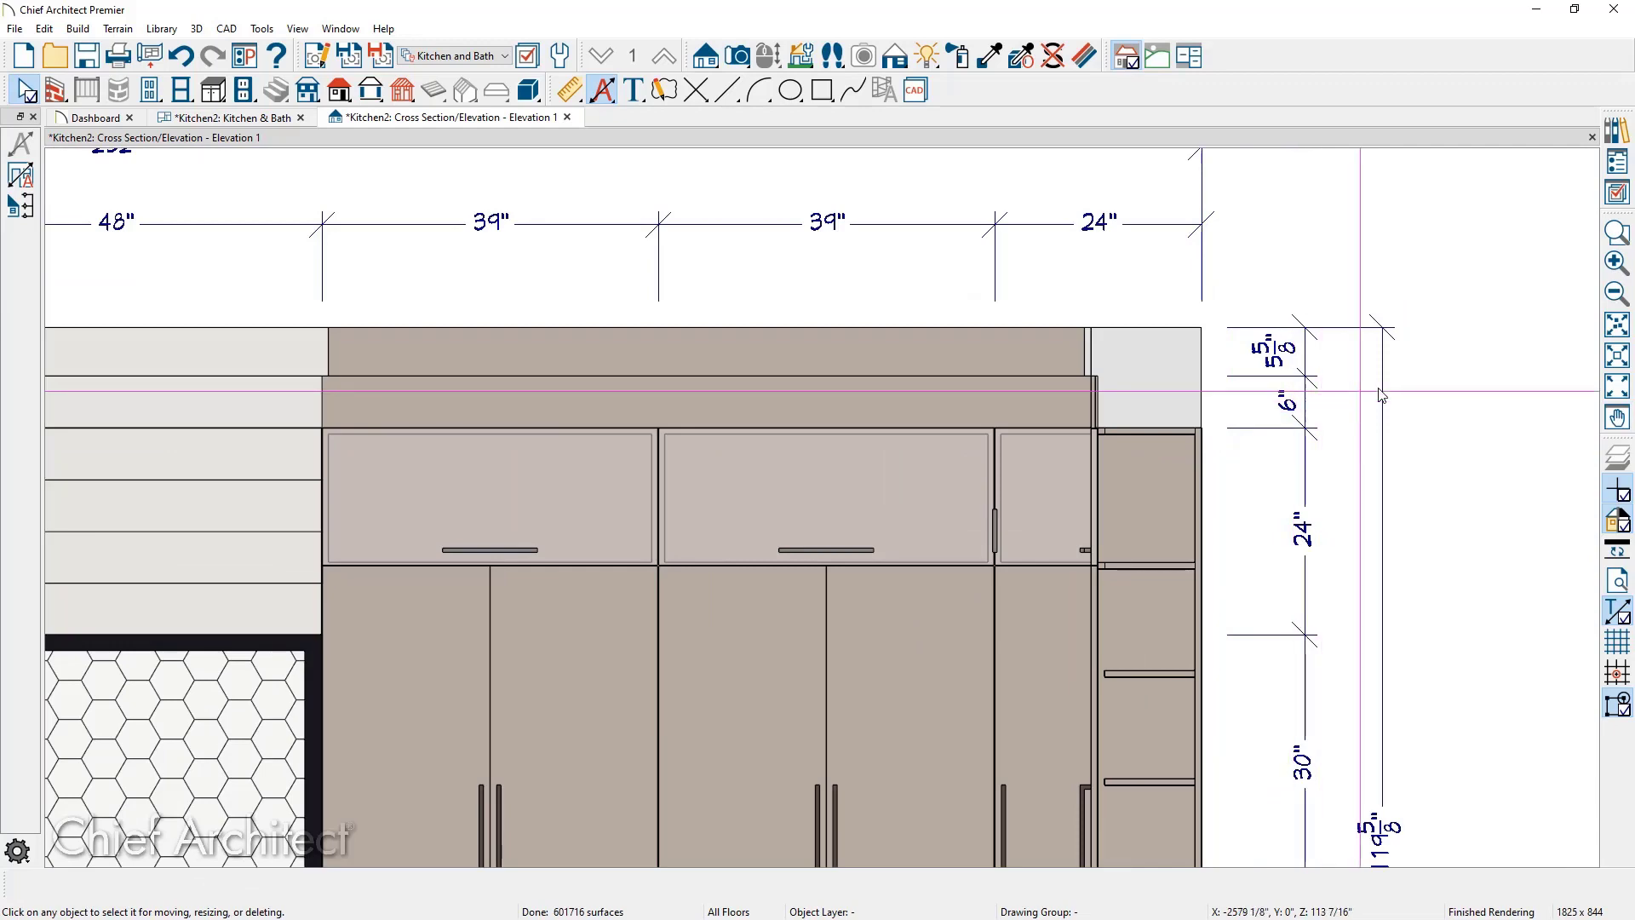
pyautogui.scroll(-3, 1382, 394)
pyautogui.scroll(-2, 1381, 394)
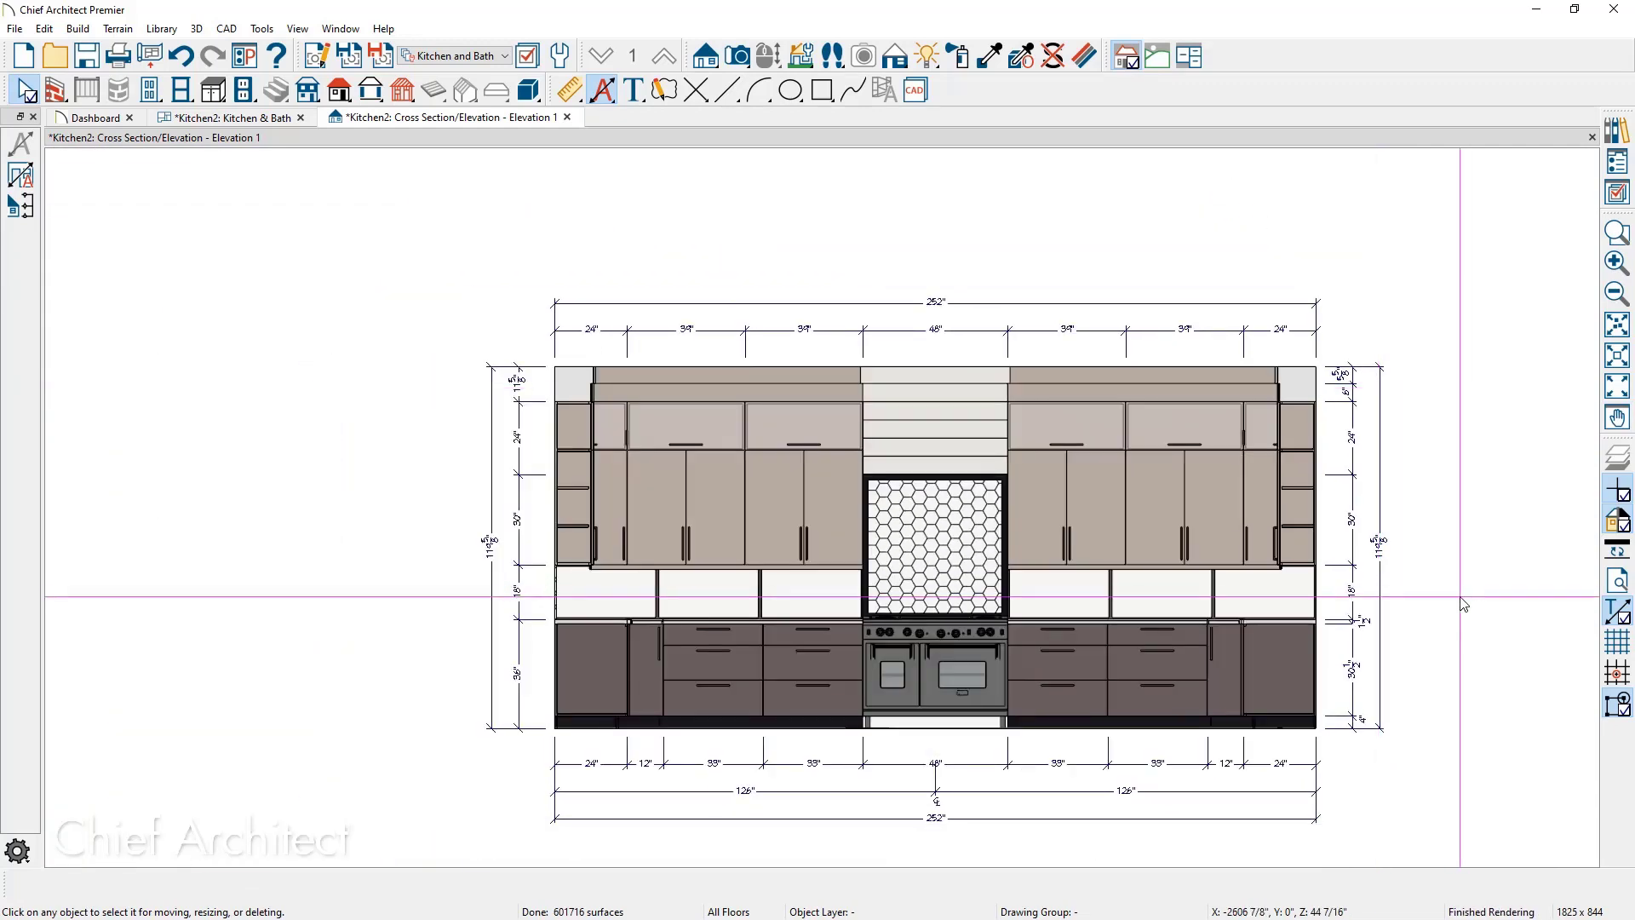
pyautogui.moveTo(1407, 574); pyautogui.dragTo(1405, 542, button='middle')
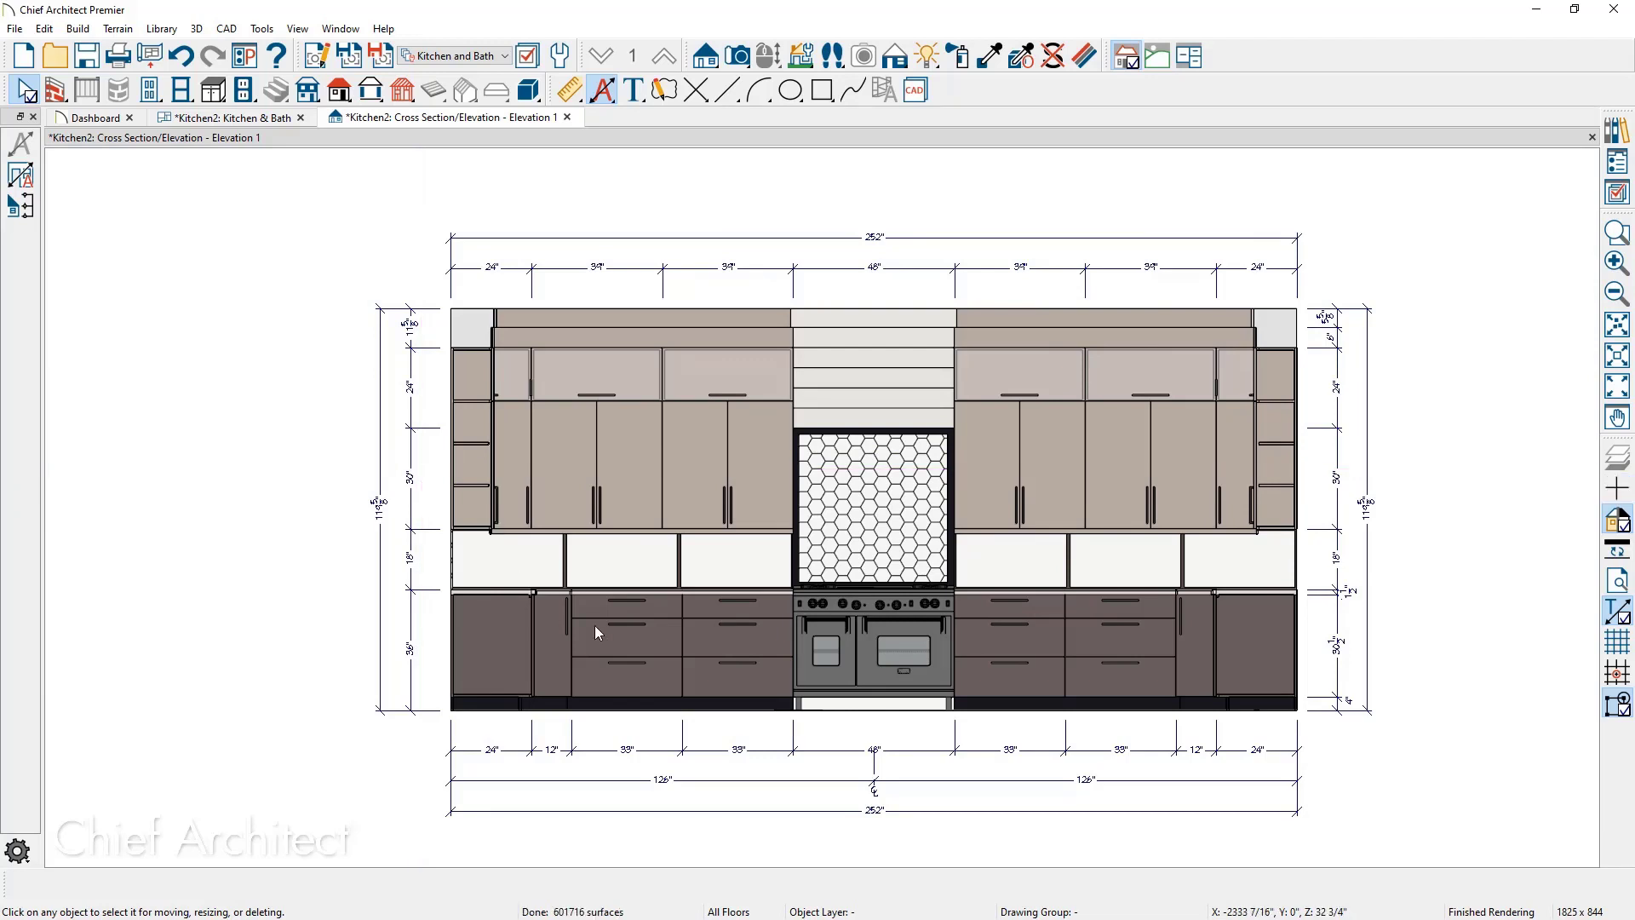
# Remove the extension lines between the 24" and 12" segments of the lower dimension string, giving 36" at both ends
pyautogui.moveTo(781, 700); pyautogui.dragTo(756, 562, button='middle')
pyautogui.scroll(1, 833, 618)
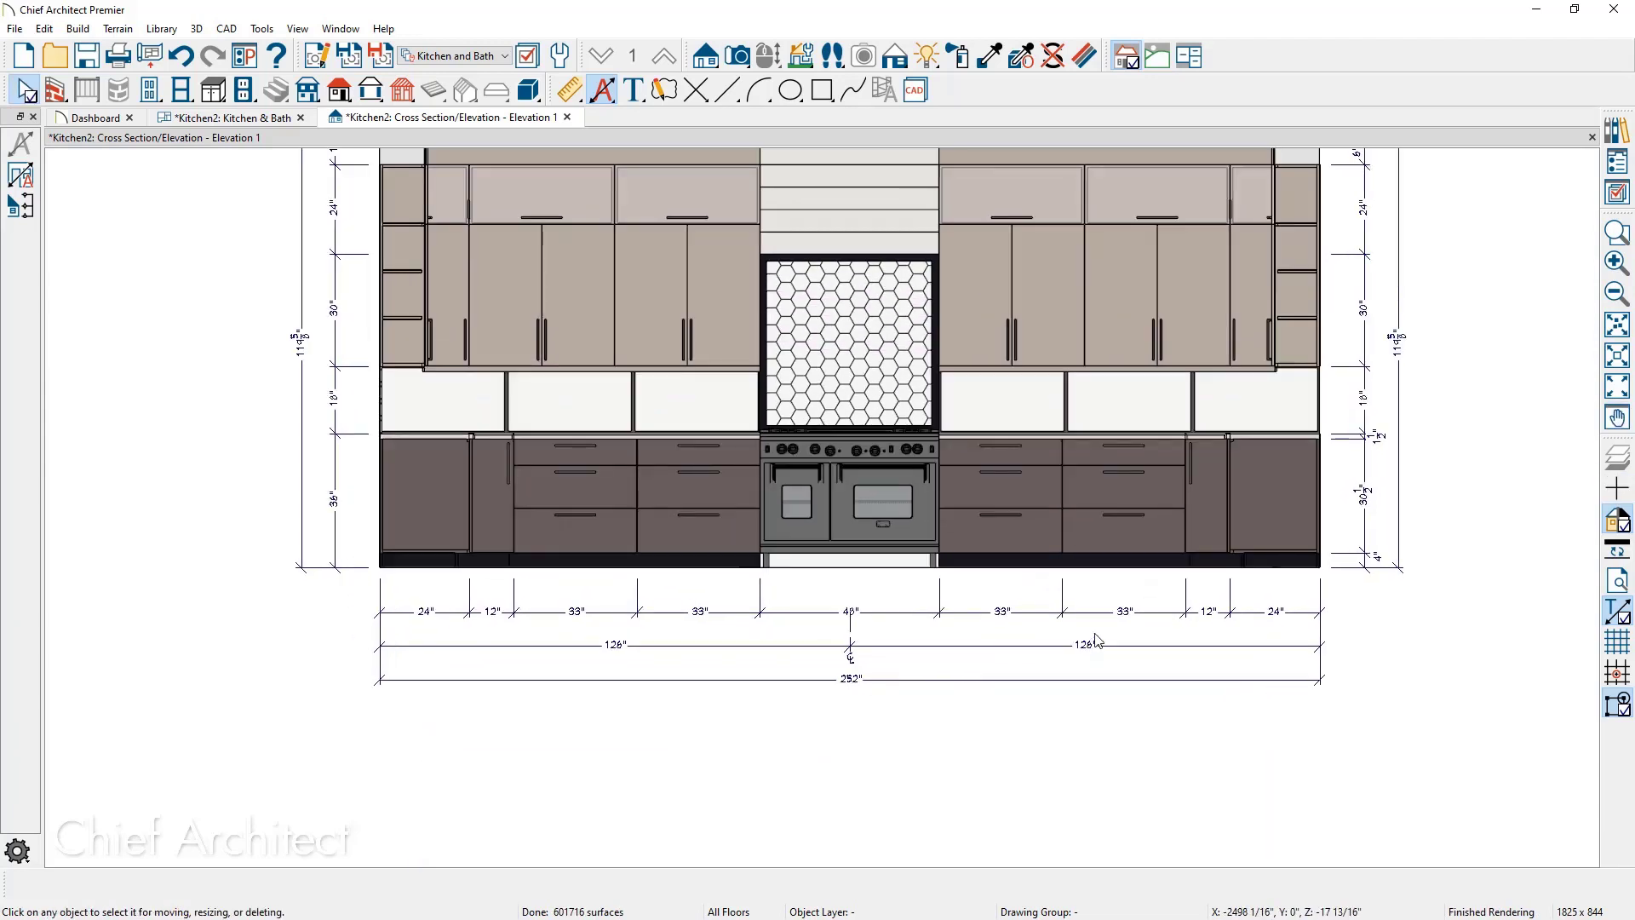
pyautogui.click(1099, 620)
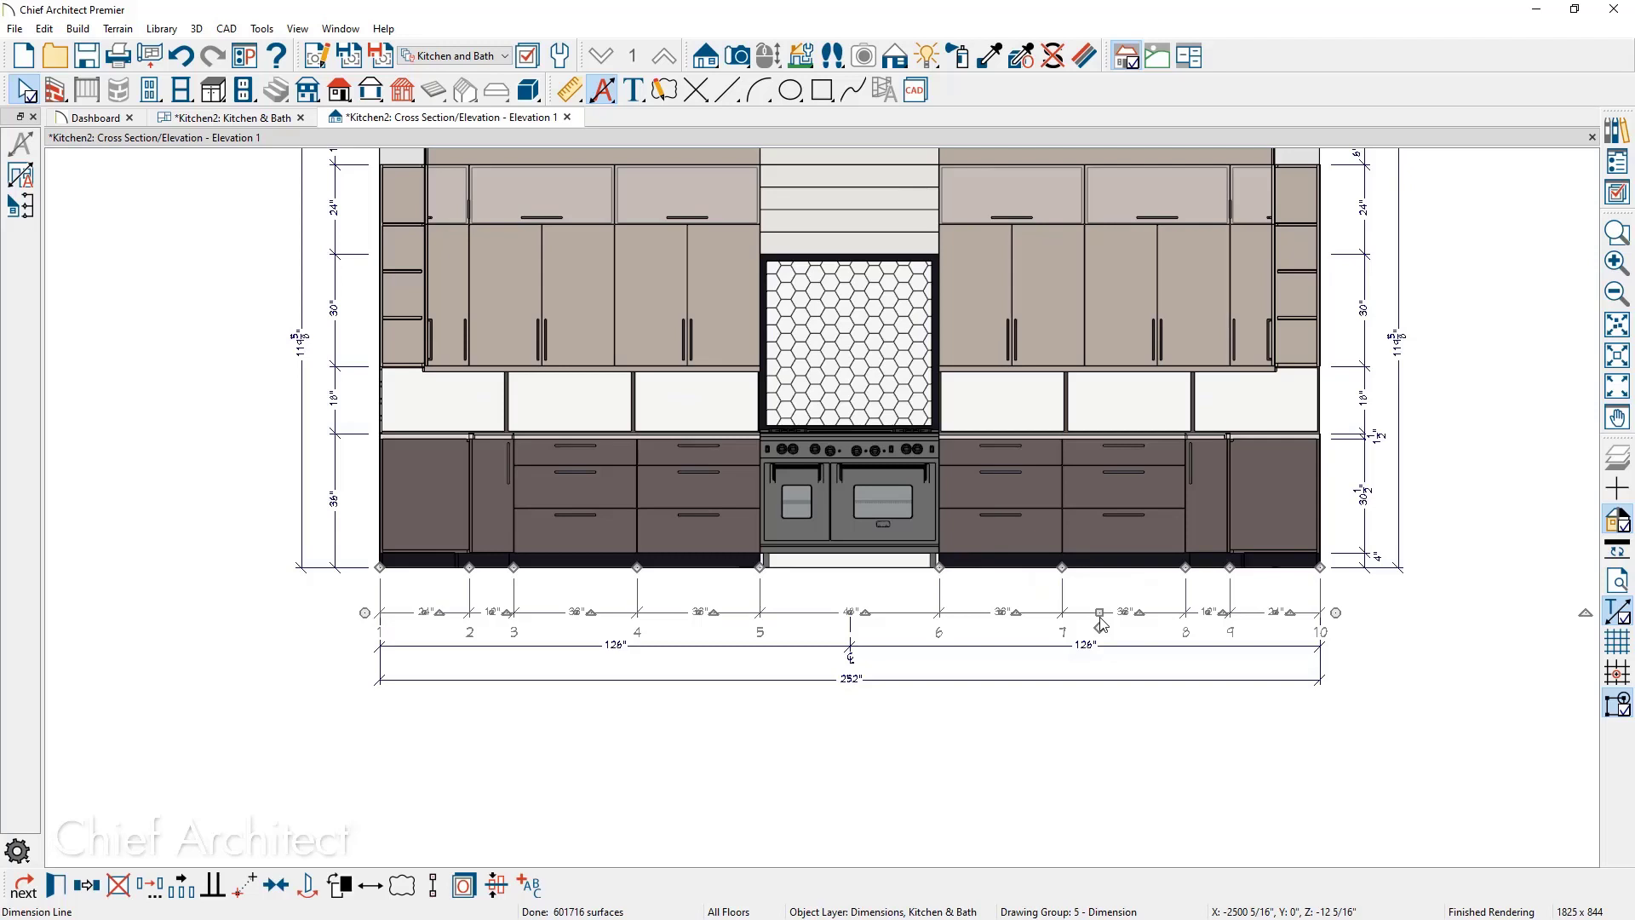
pyautogui.moveTo(1338, 645); pyautogui.dragTo(1372, 659)
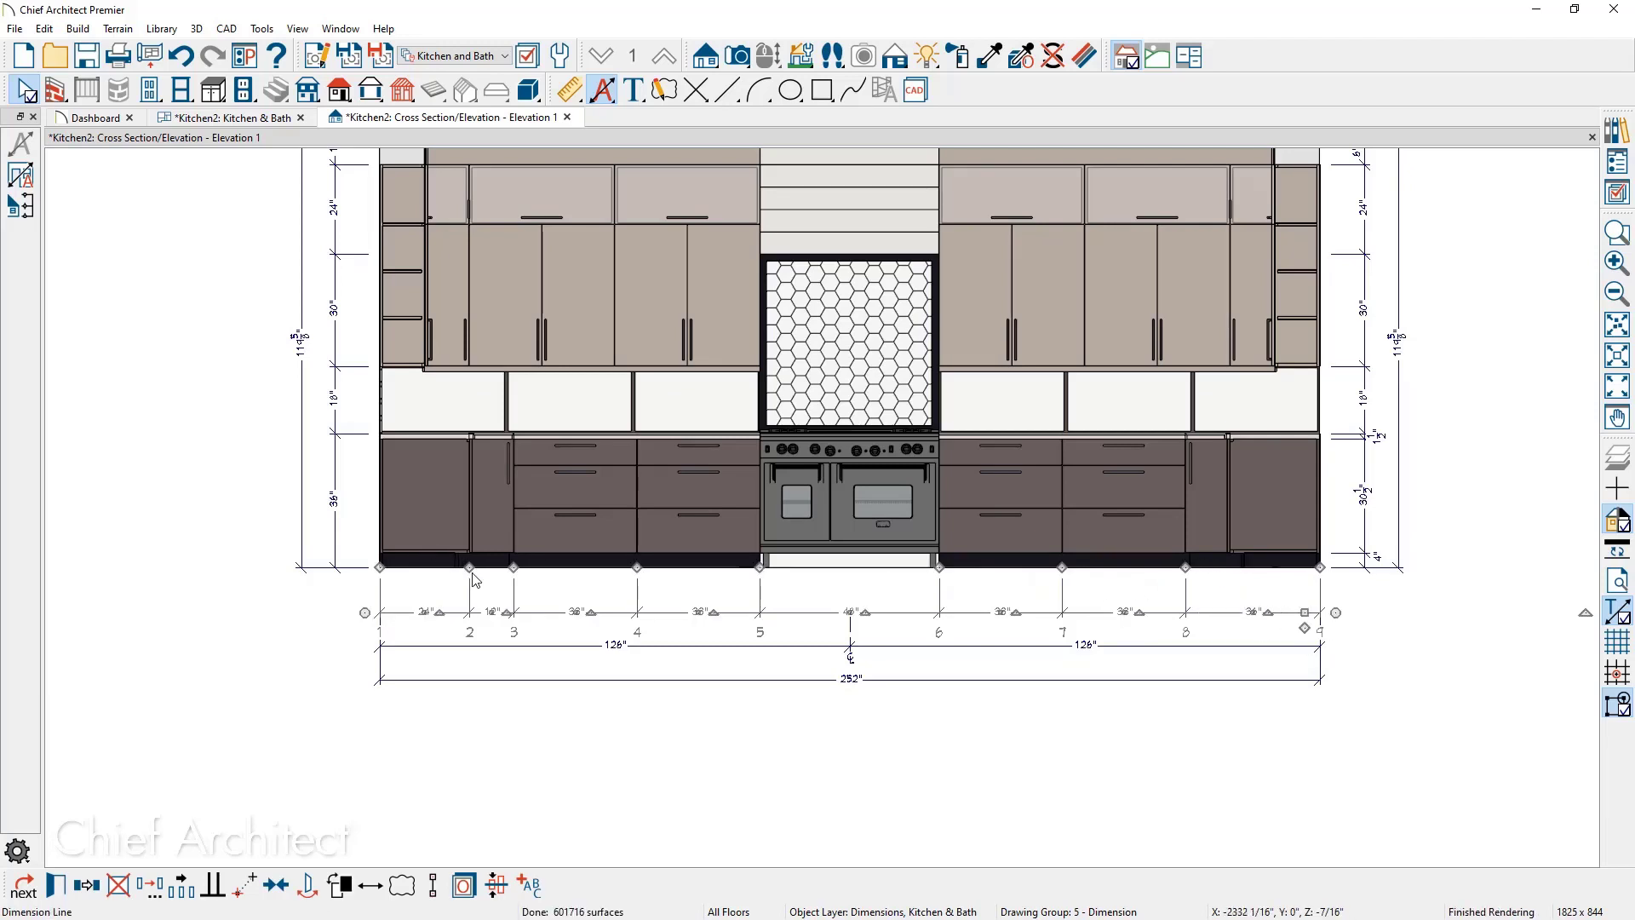
pyautogui.moveTo(470, 572); pyautogui.dragTo(273, 630)
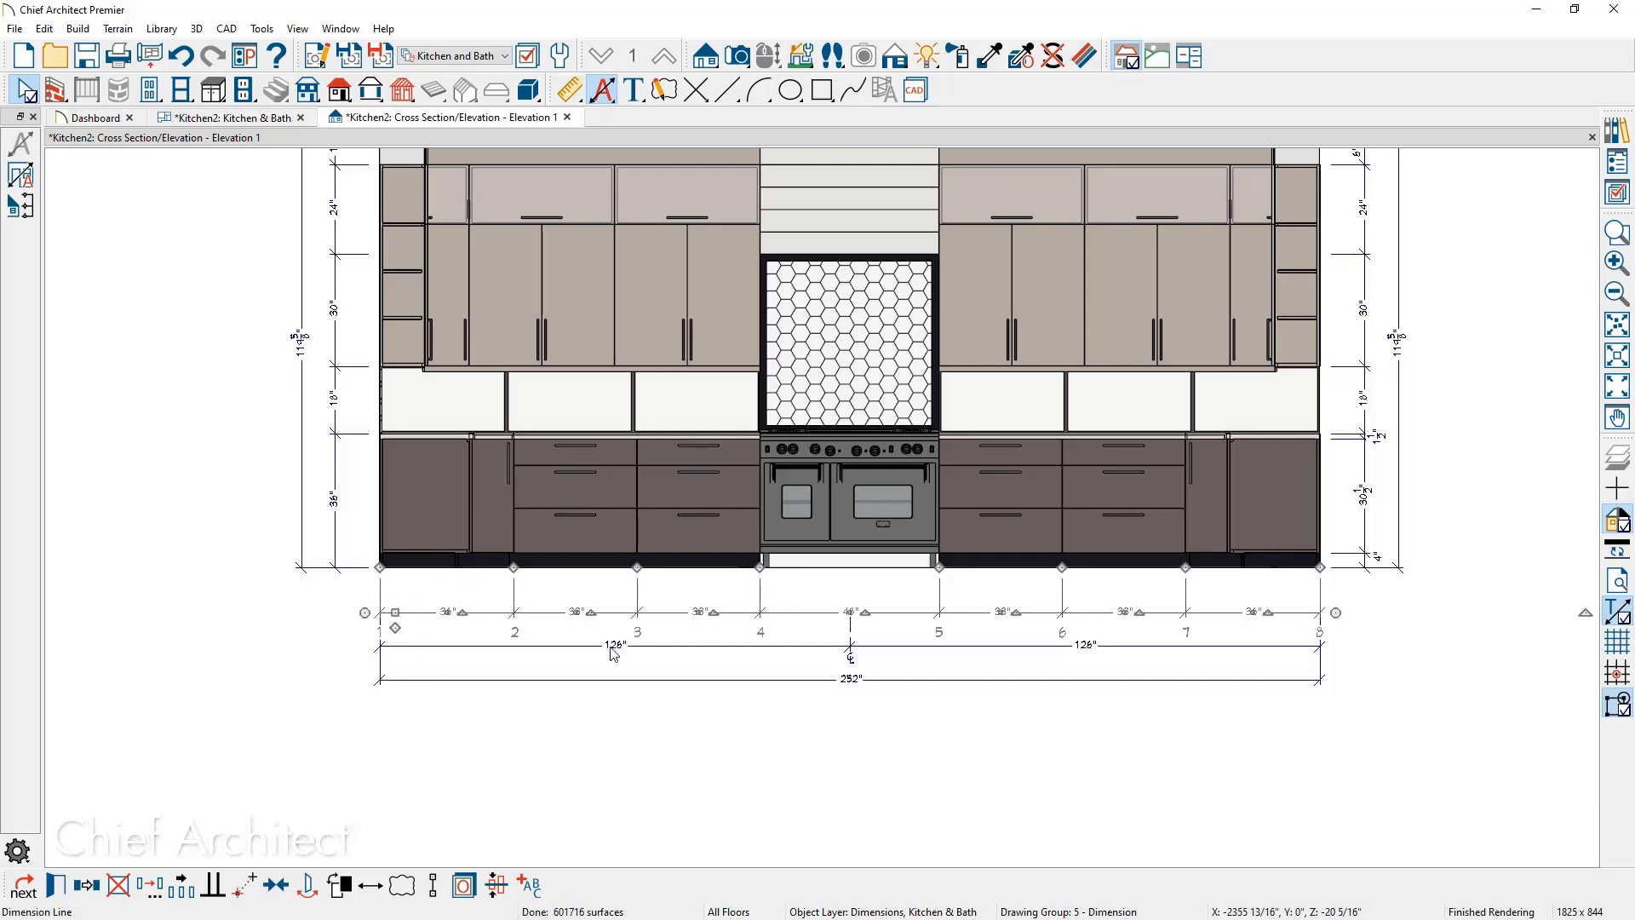
# Lengthen the centerline extension of the lower 126" dimension string so it reaches up into the range
pyautogui.click(681, 657)
pyautogui.click(676, 645)
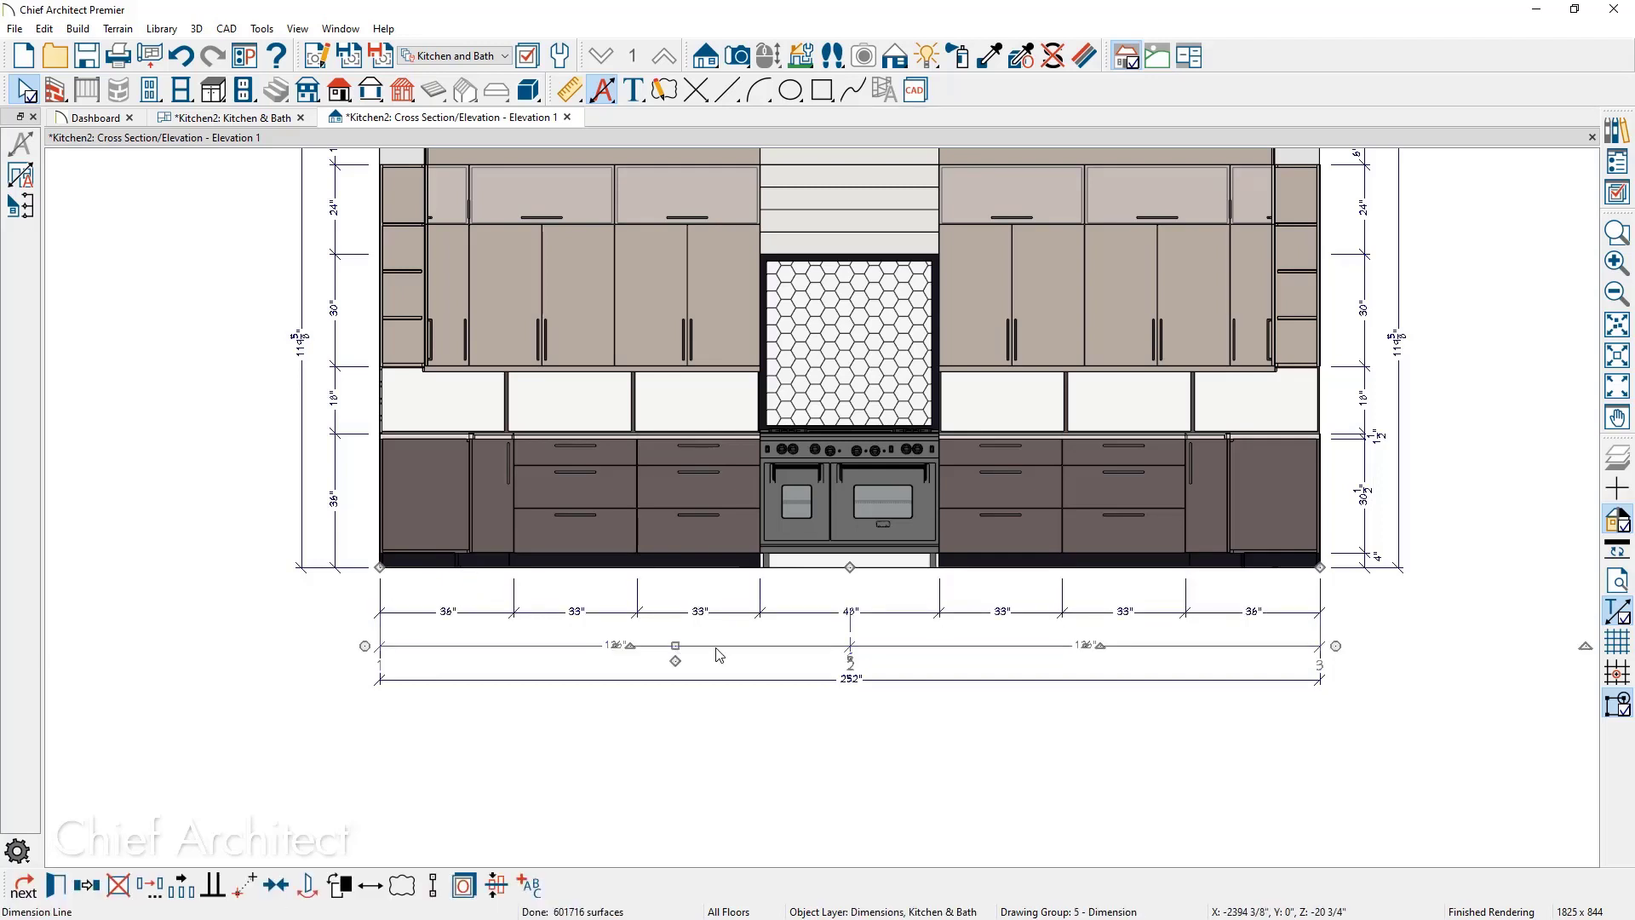
pyautogui.click(851, 636)
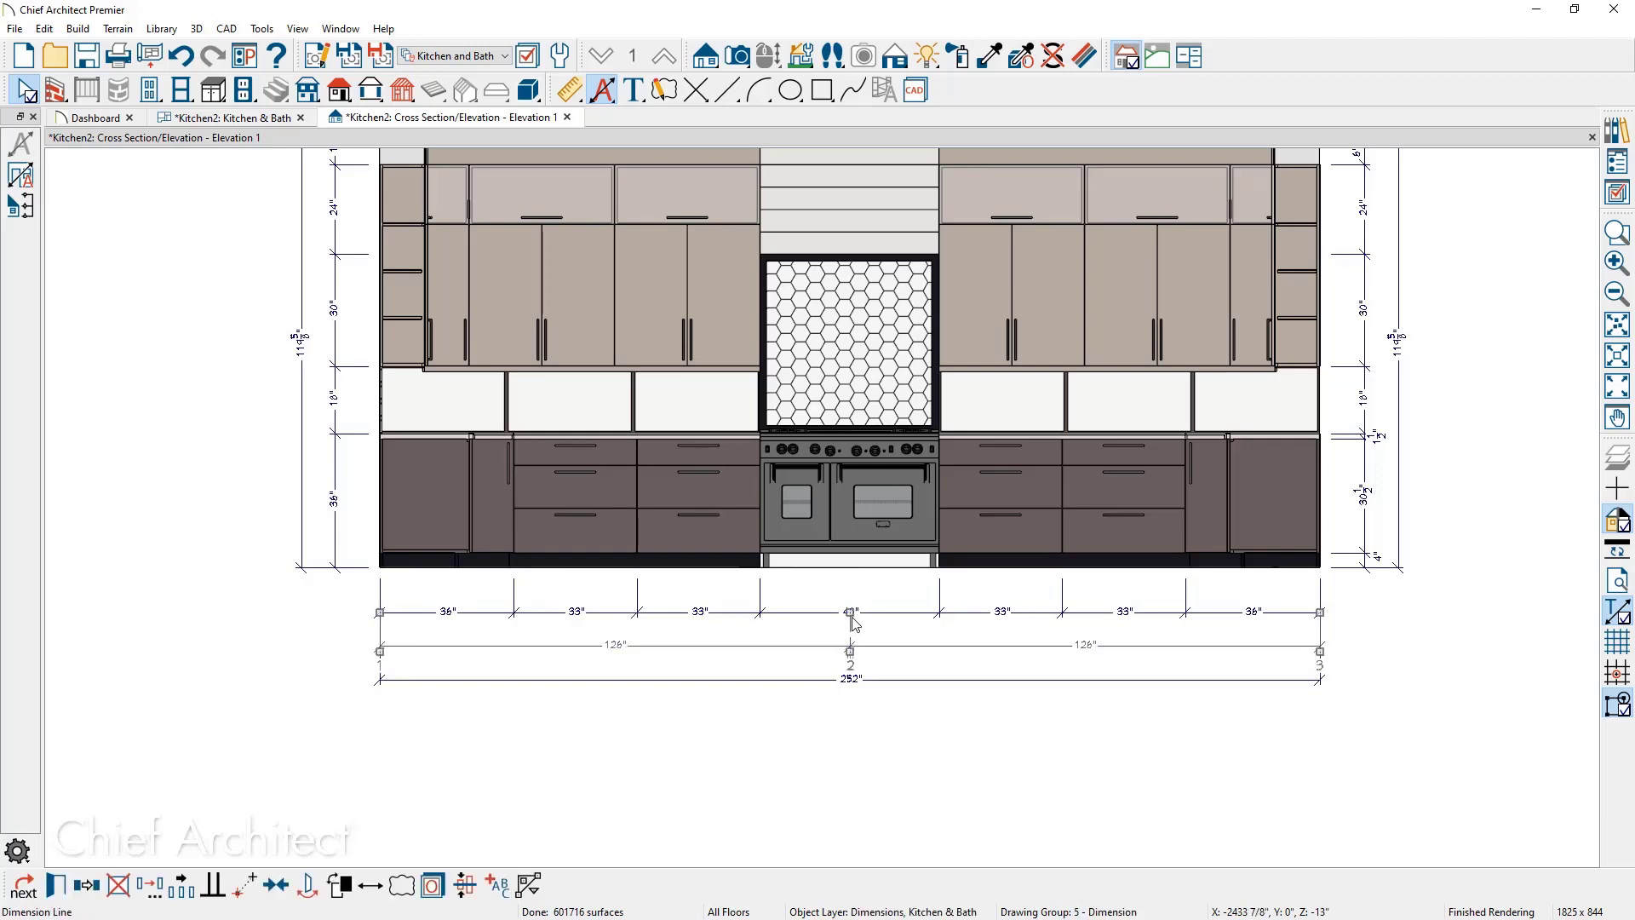
pyautogui.moveTo(851, 633); pyautogui.dragTo(850, 523)
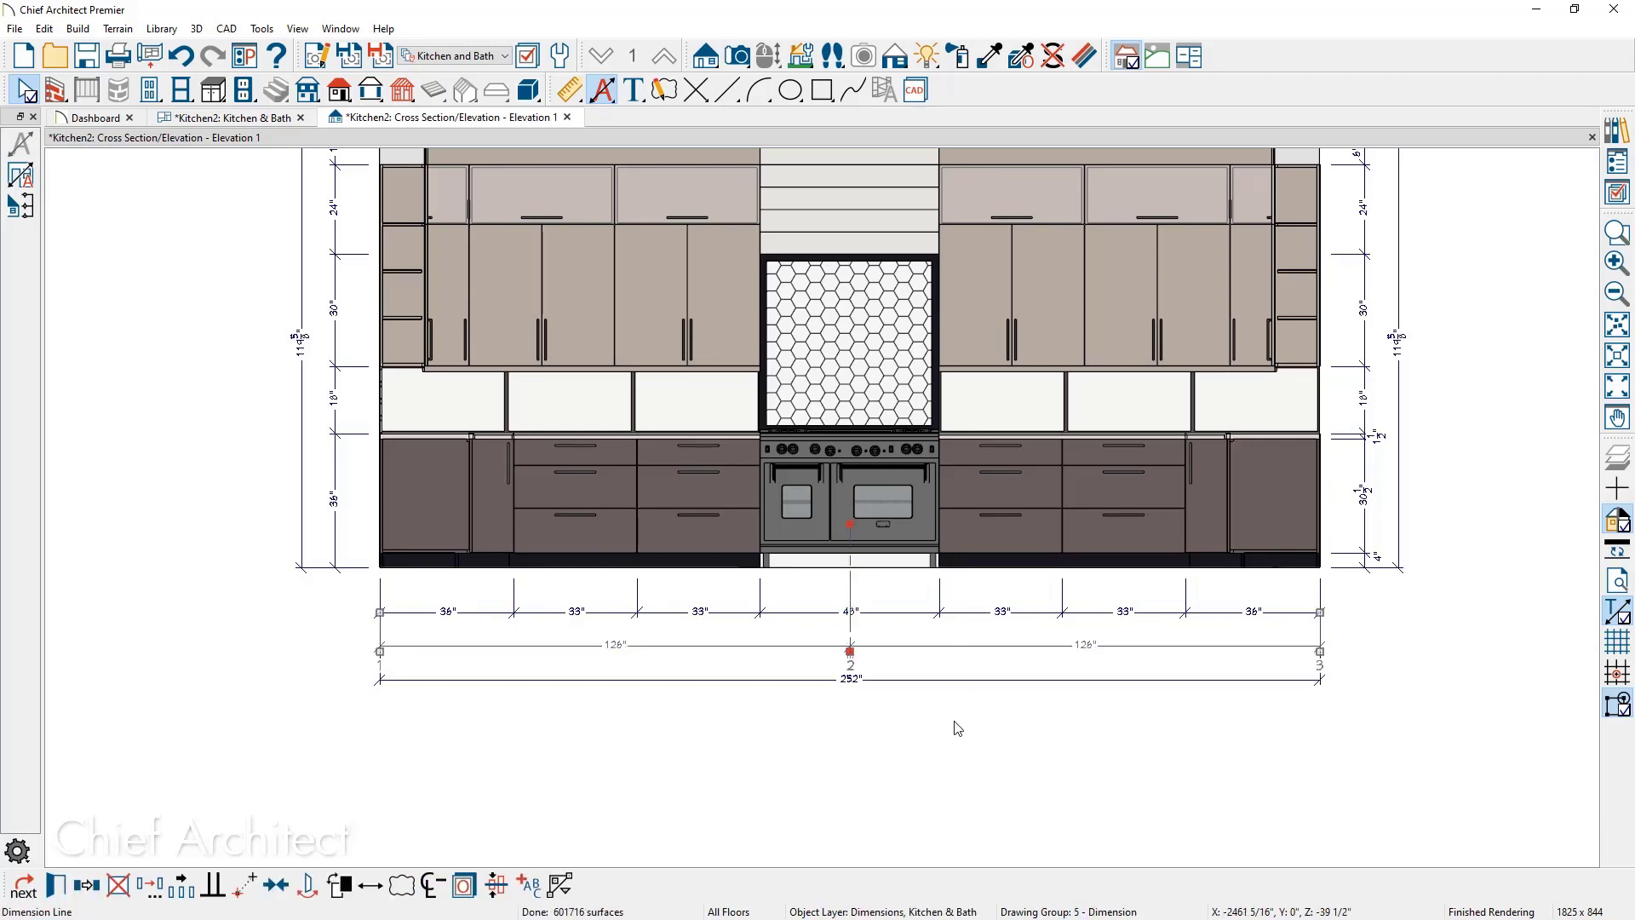
pyautogui.click(953, 740)
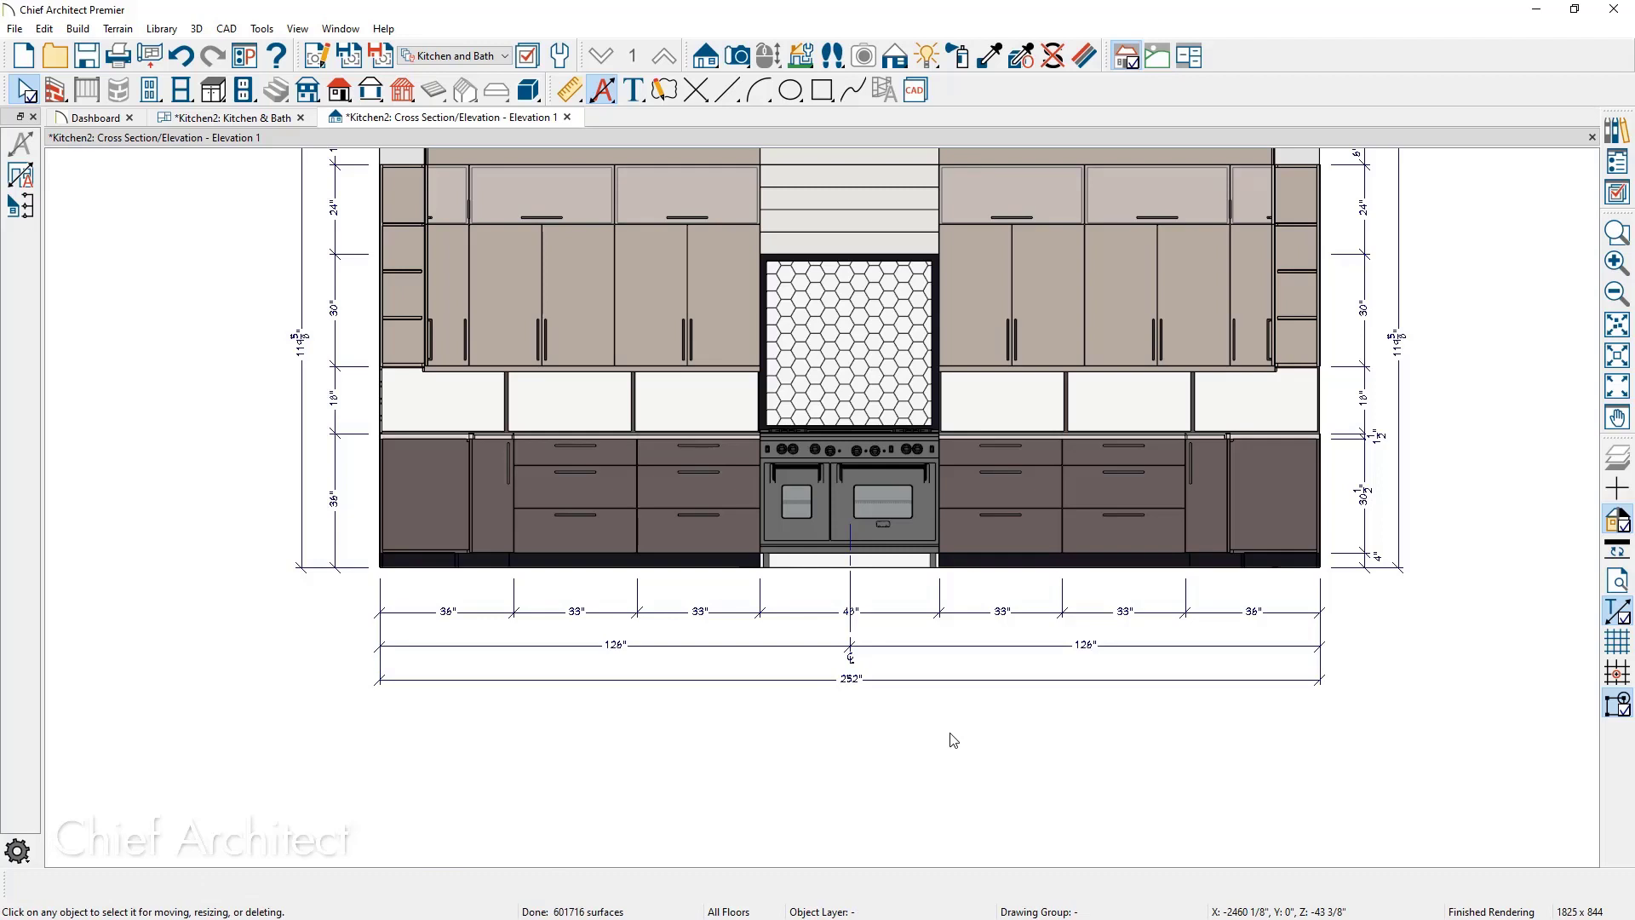
# Switch to the Kitchen & Bath plan view
pyautogui.scroll(-2, 948, 741)
pyautogui.moveTo(937, 740); pyautogui.dragTo(912, 761, button='middle')
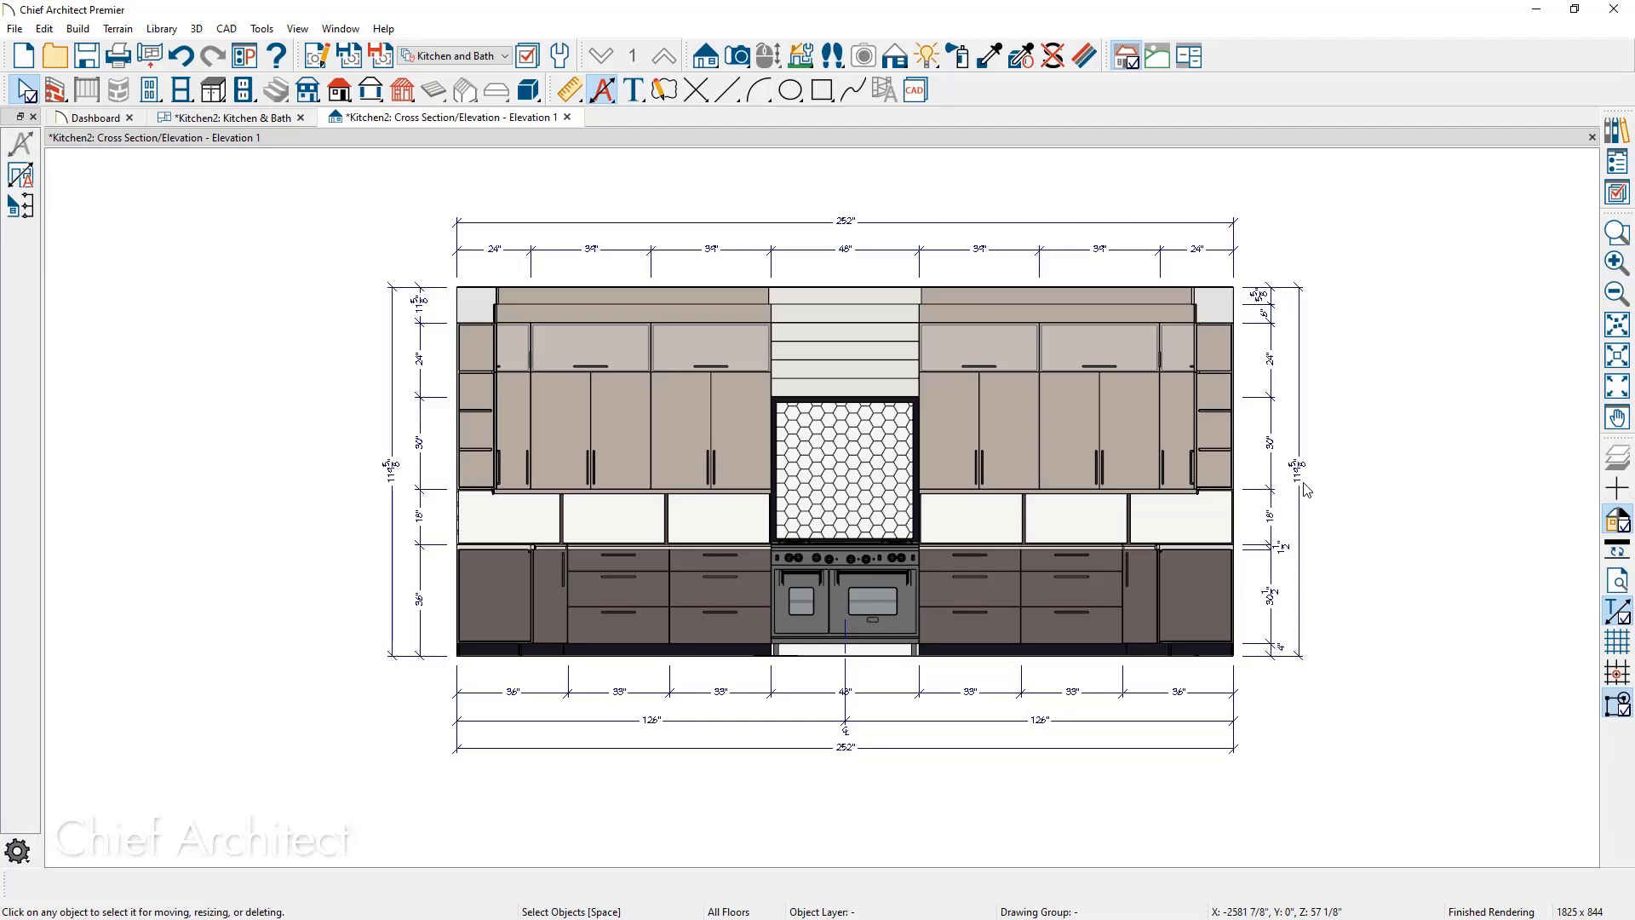
pyautogui.click(256, 119)
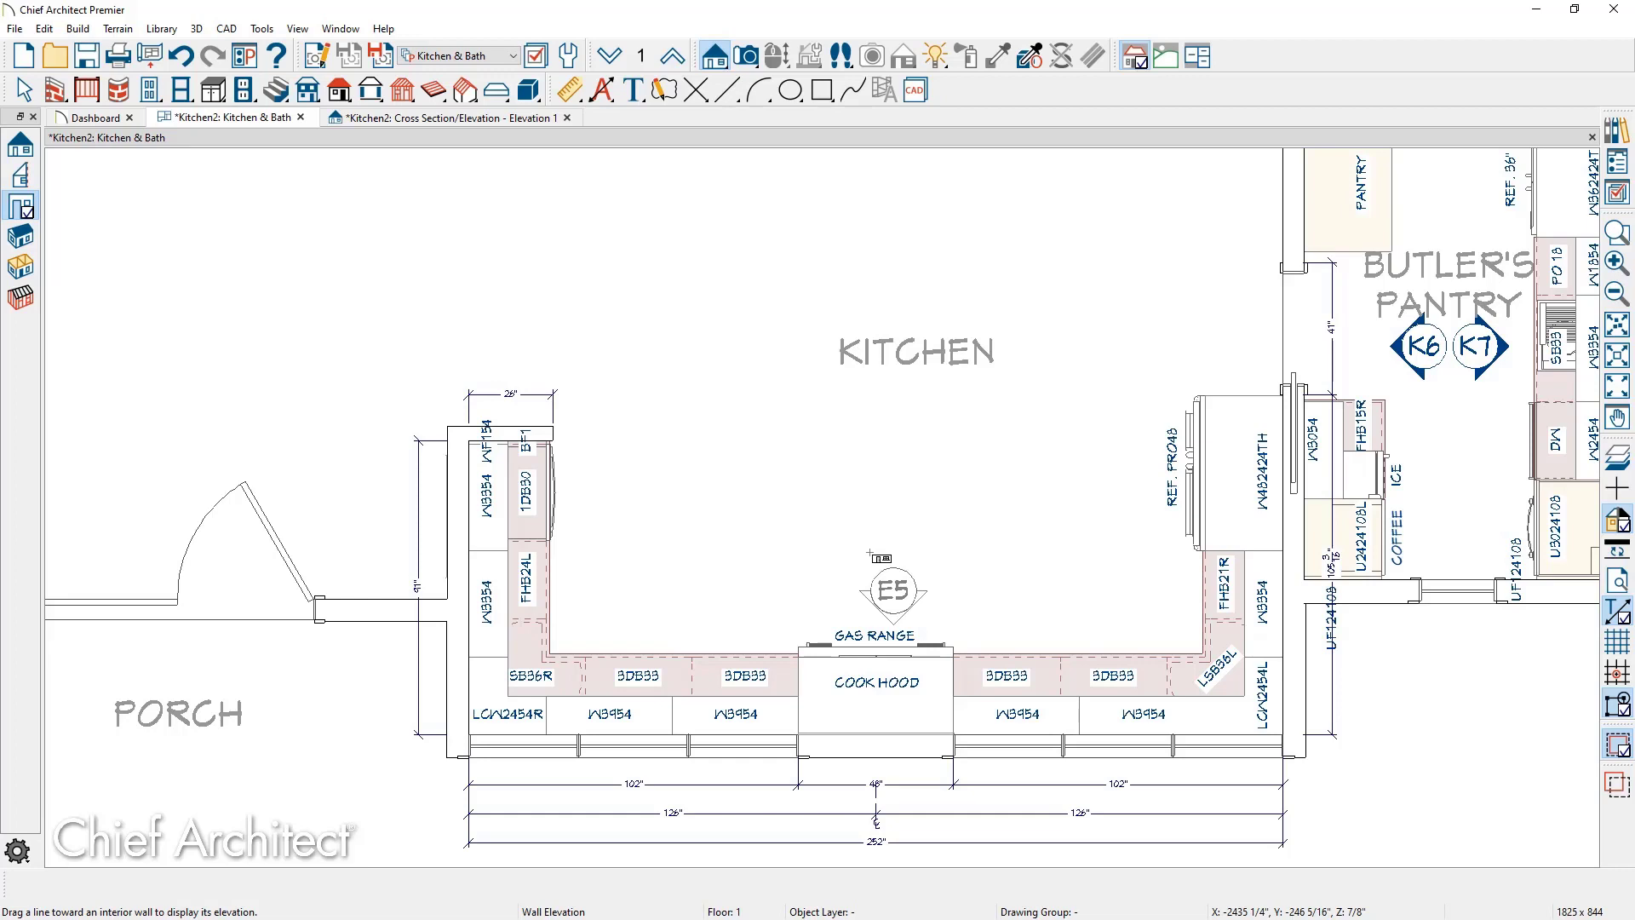
# Return to the Elevation 1 view and close it, saving the elevation
pyautogui.click(537, 119)
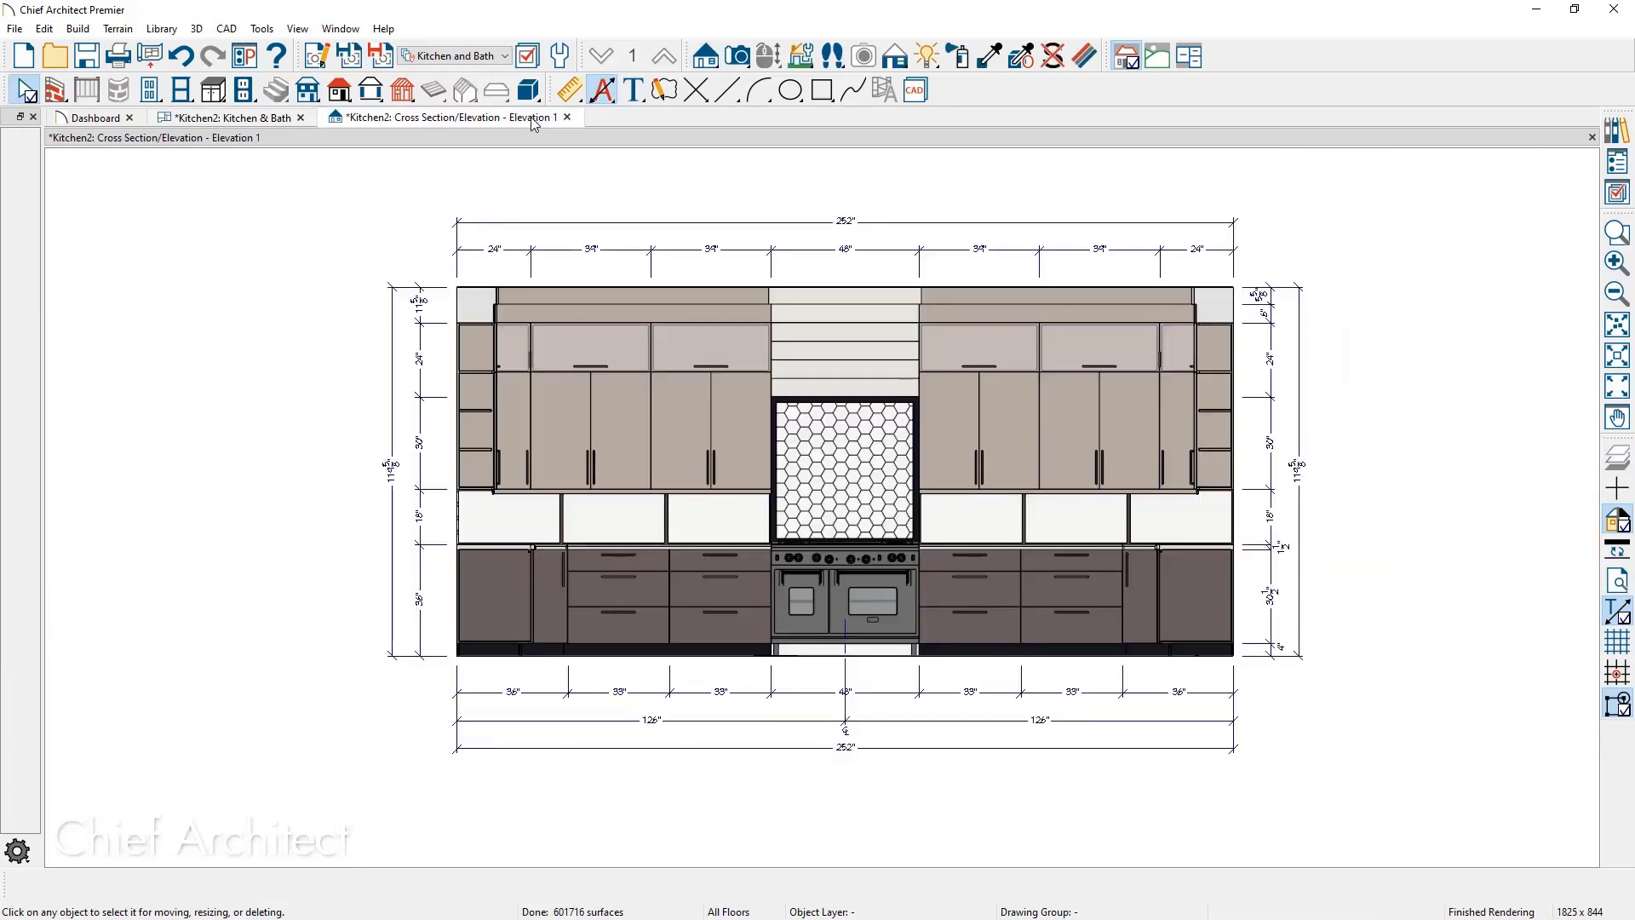
pyautogui.click(567, 117)
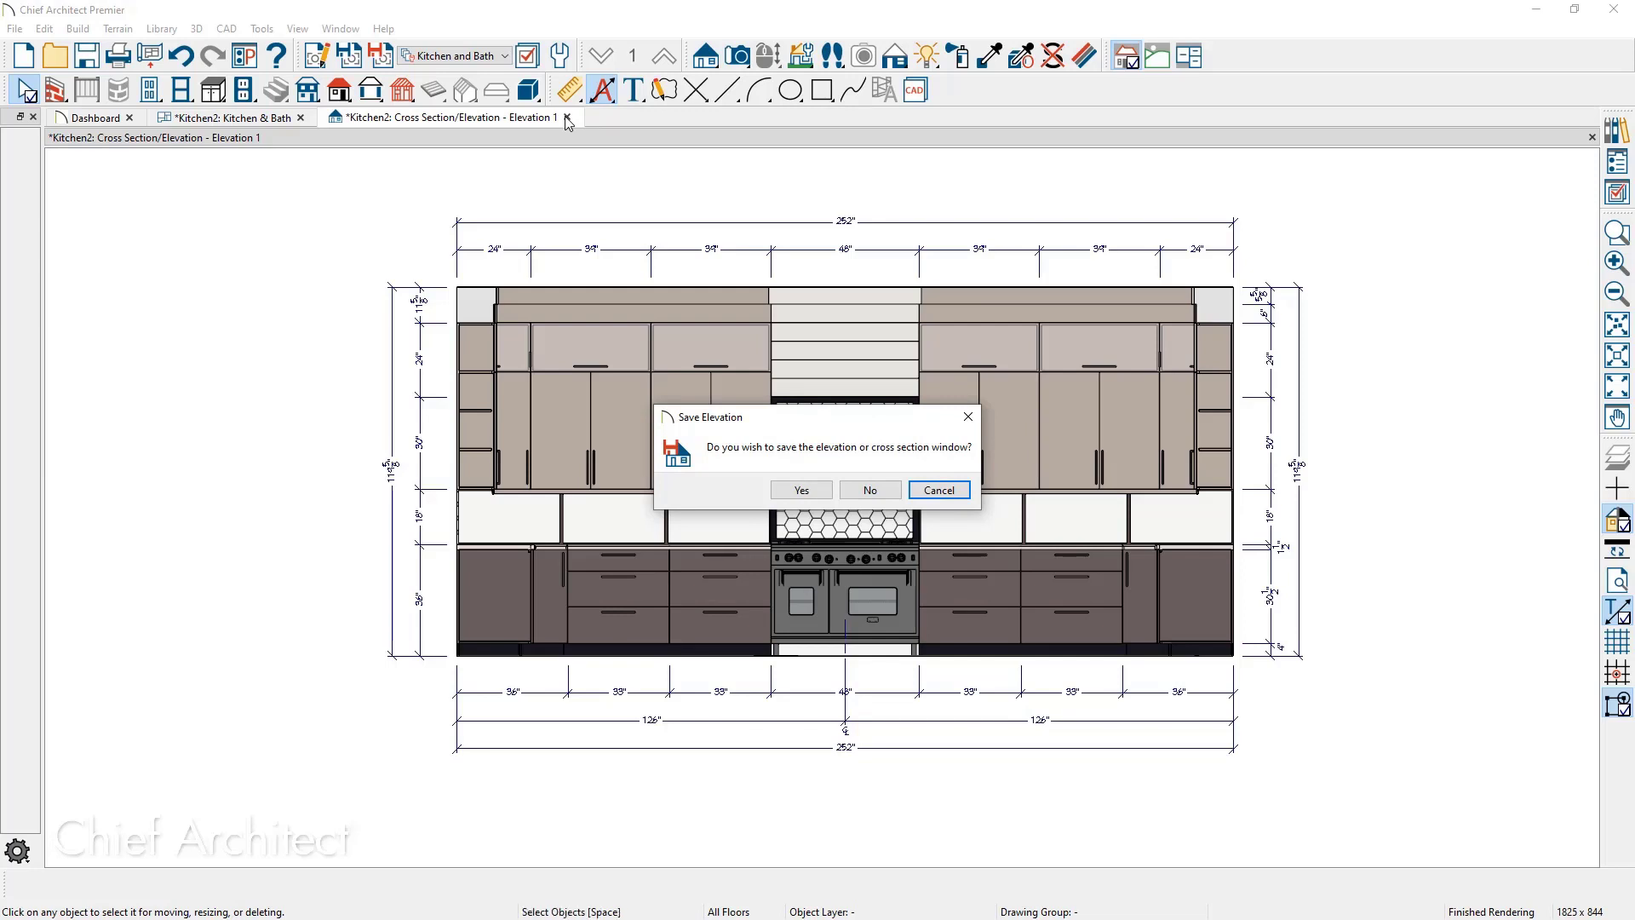
pyautogui.click(801, 491)
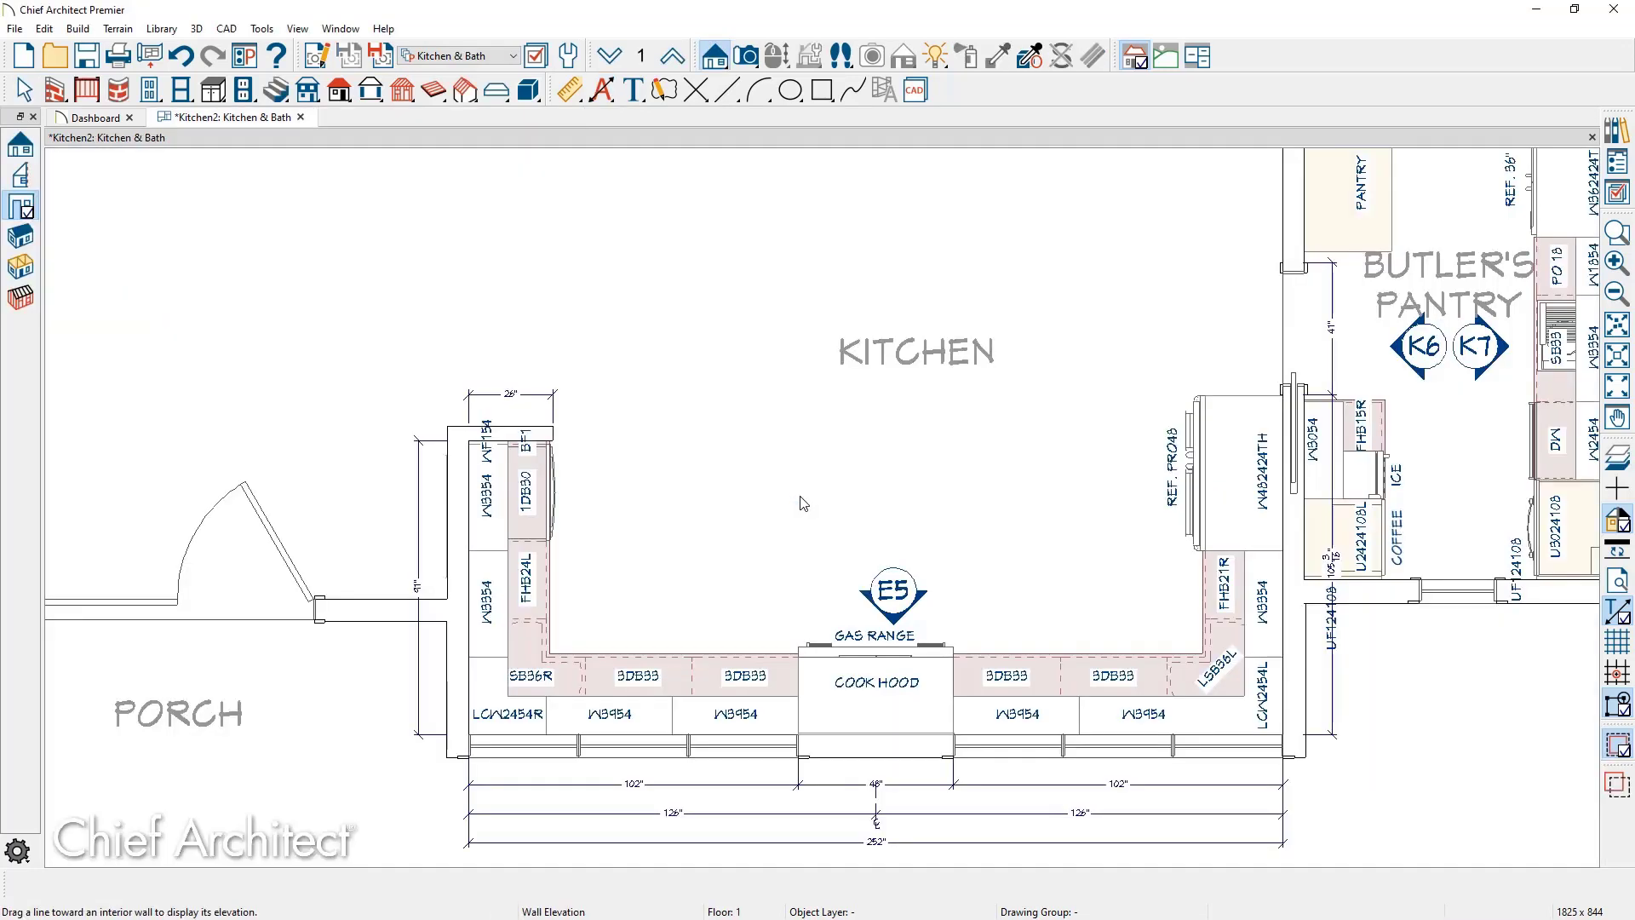
# Open the specification of the E5 elevation camera above the gas range and name it "K1, Main Wall Elevation"
pyautogui.press('space')
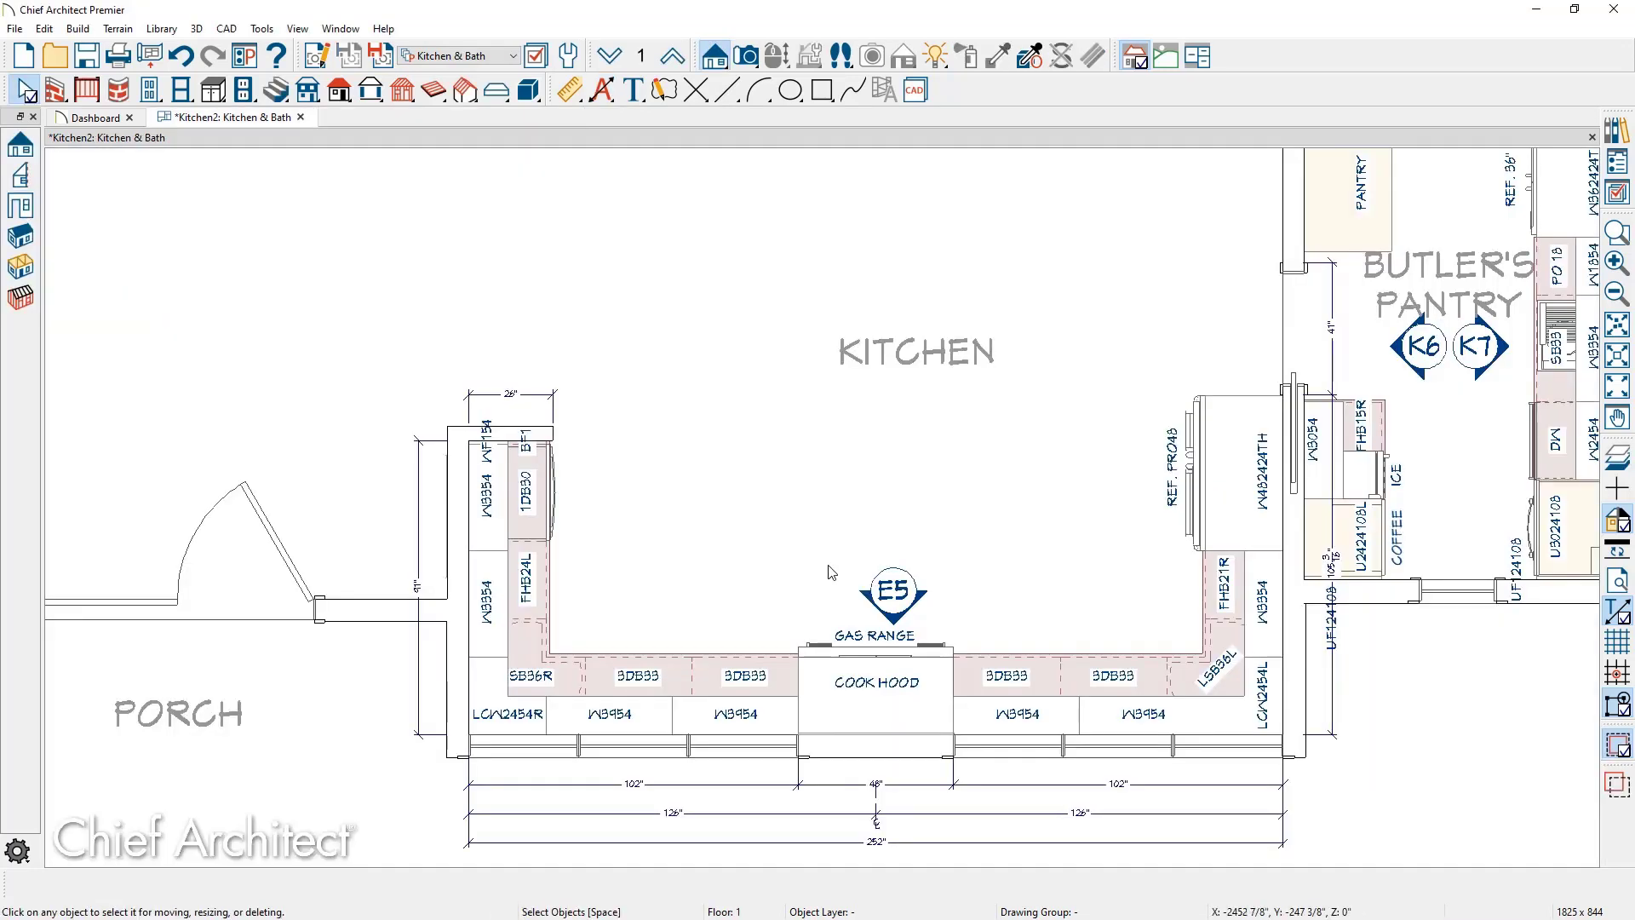
pyautogui.click(890, 599)
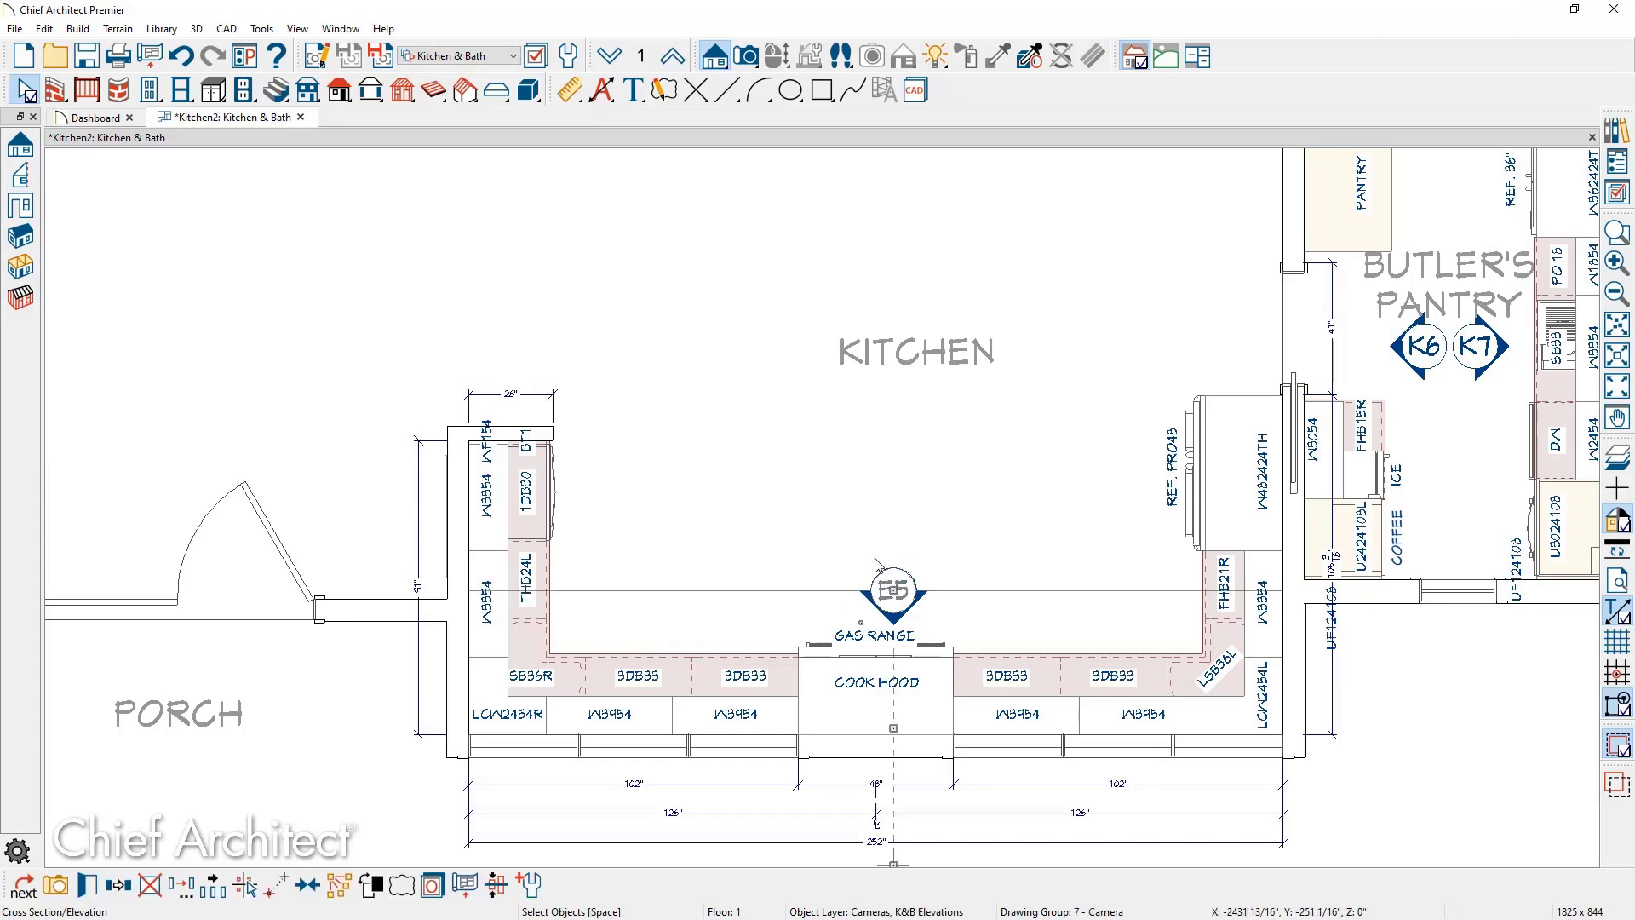
pyautogui.click(89, 885)
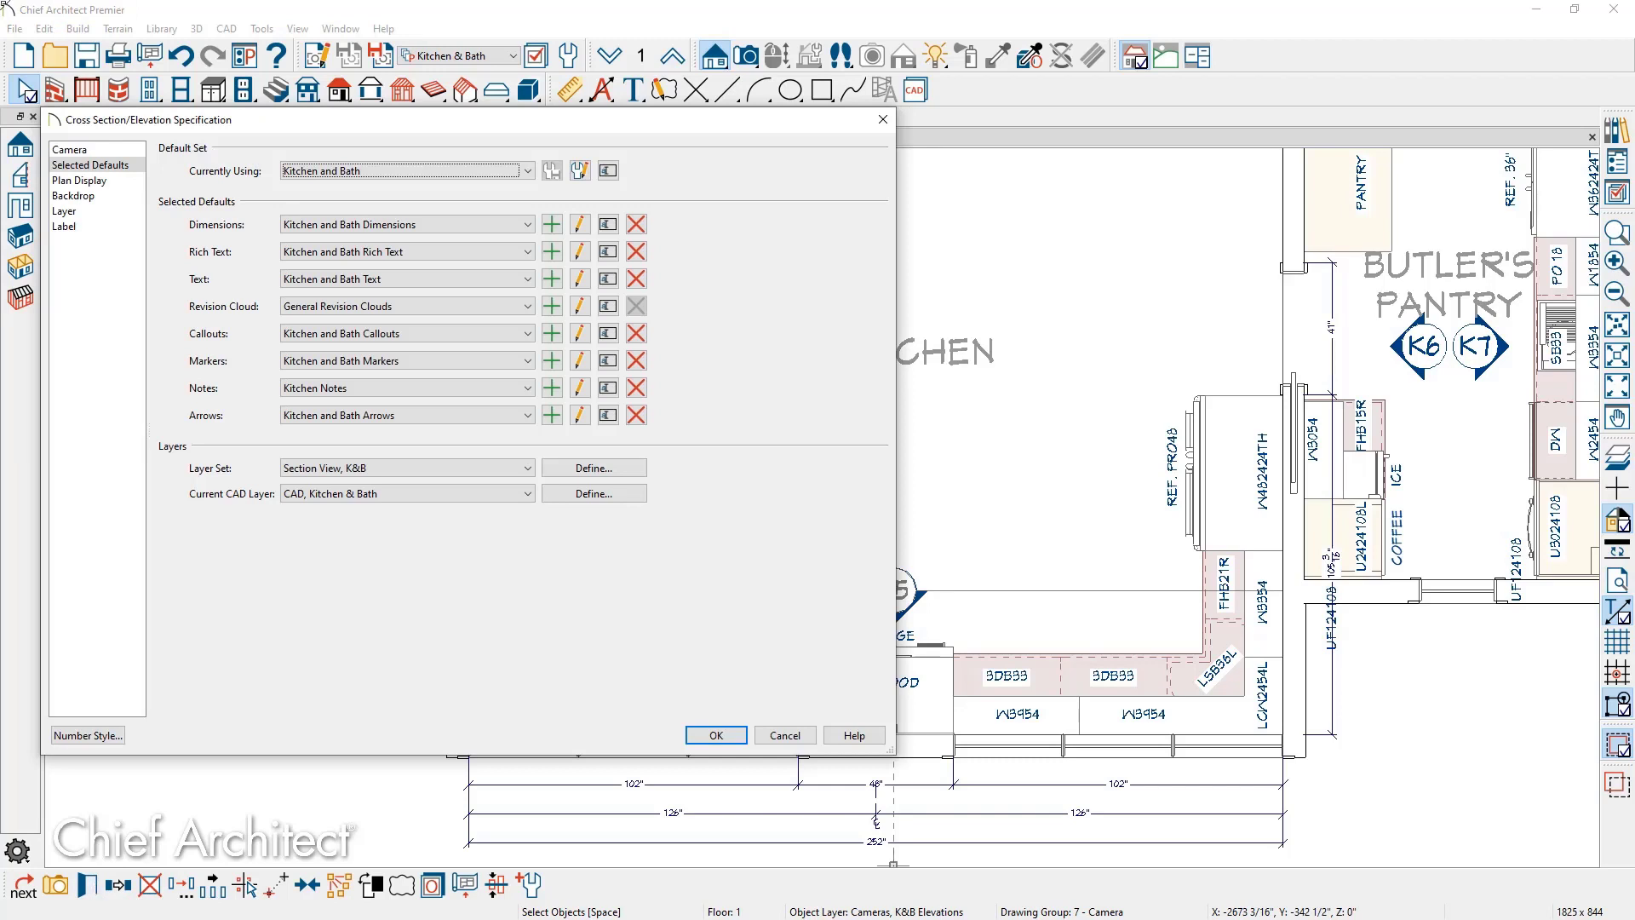
pyautogui.click(101, 150)
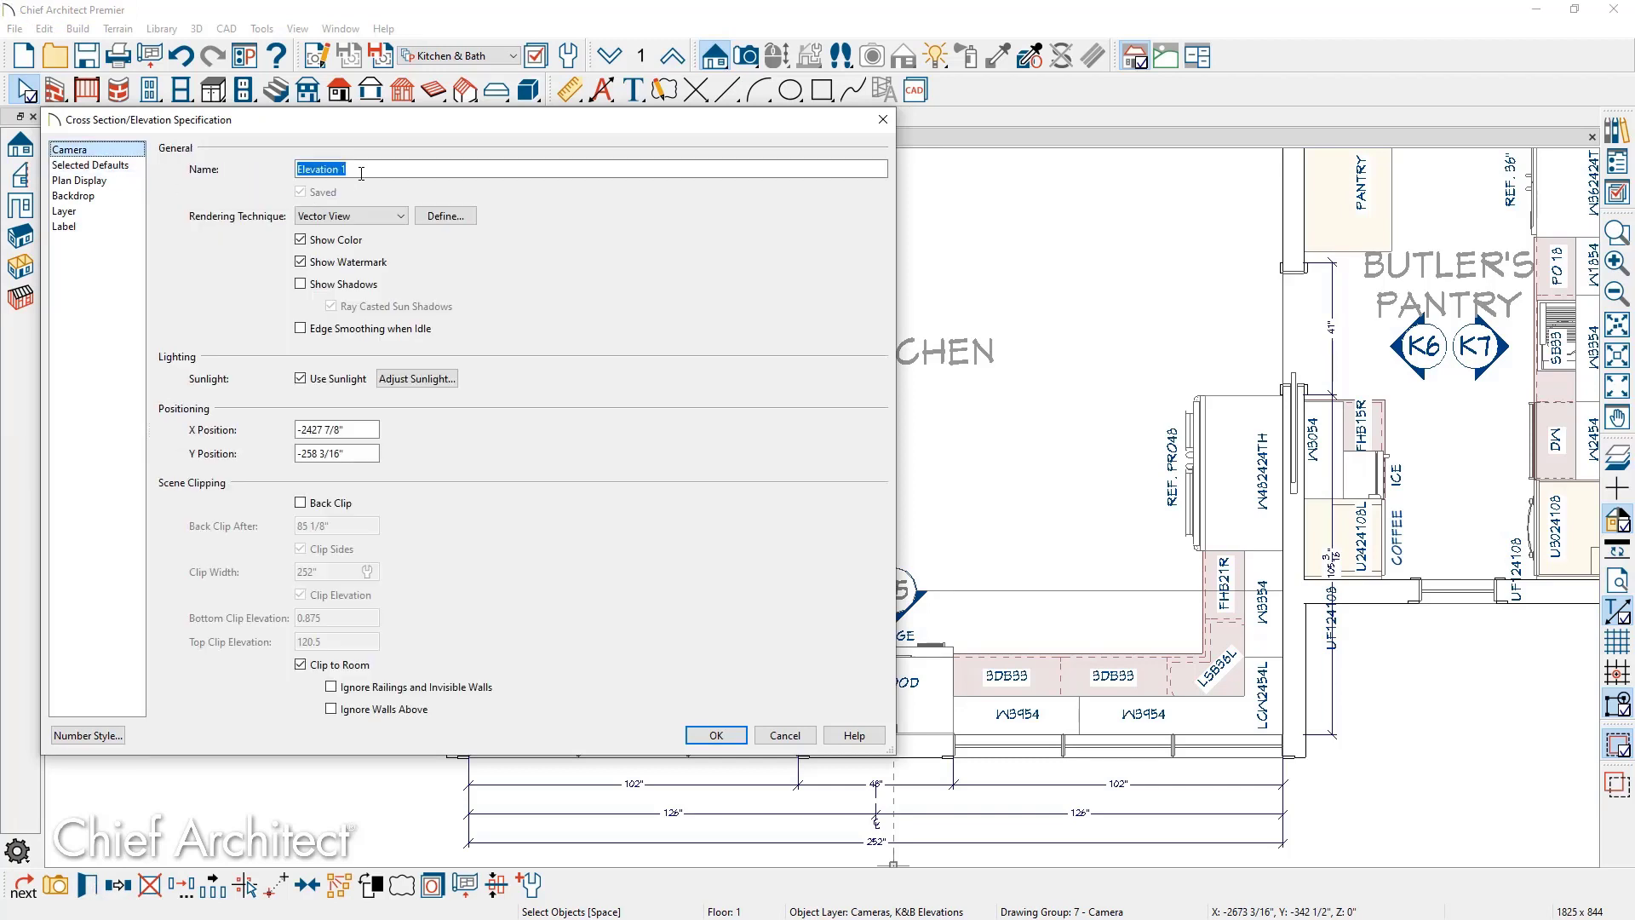
pyautogui.click(361, 171)
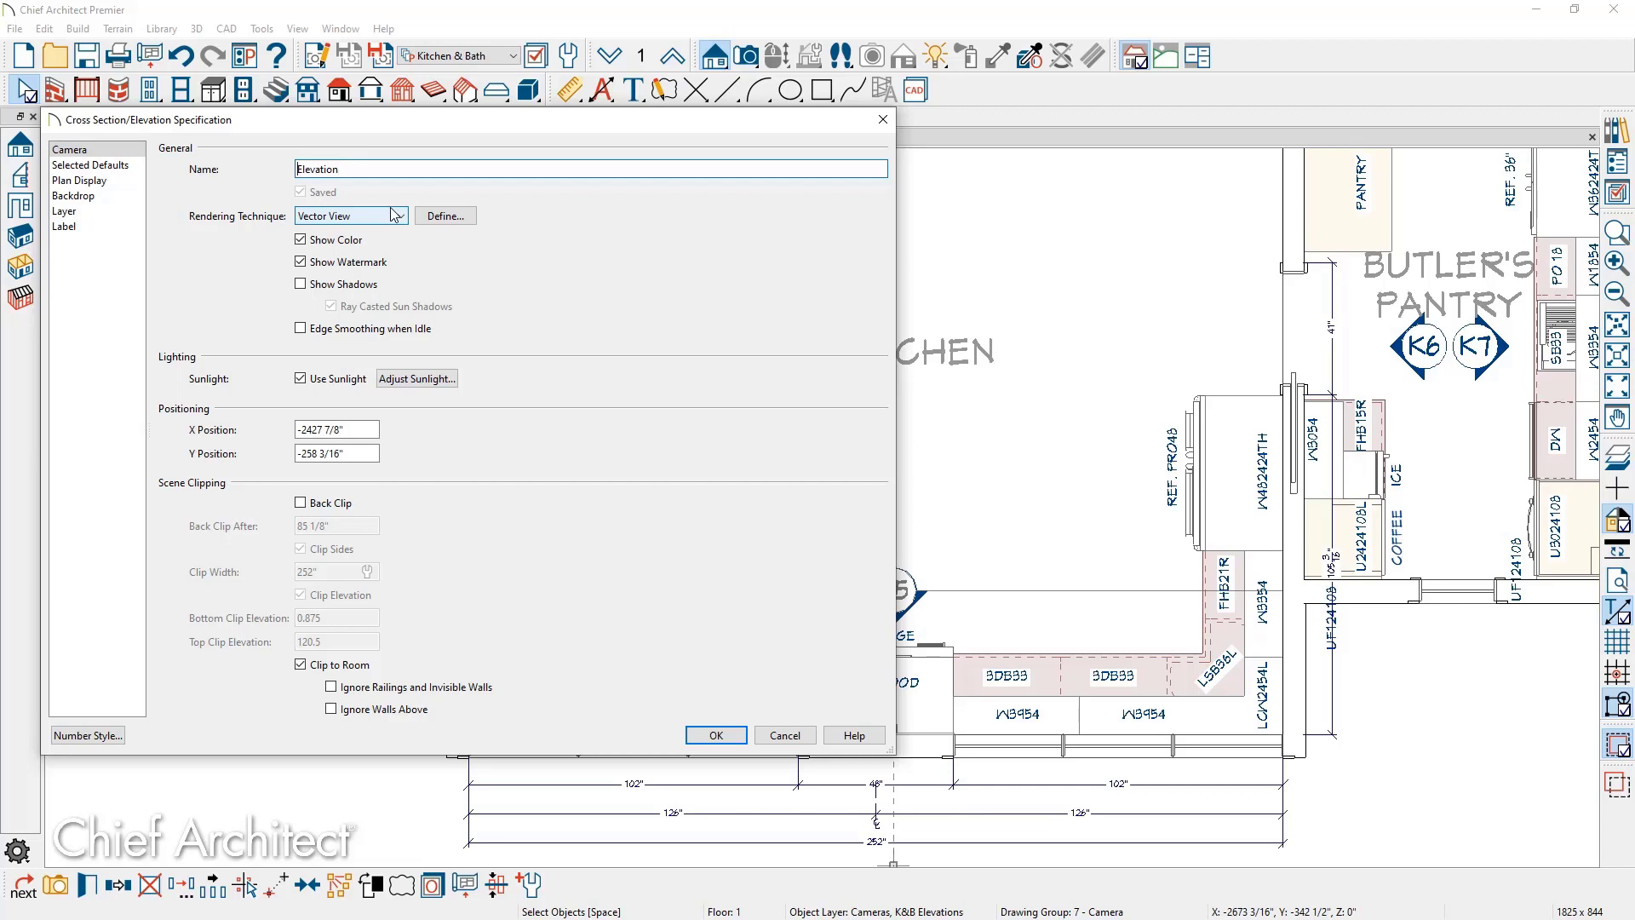
pyautogui.write('K1, Main Wall')
# Set the elevation camera's callout label to K1 and apply the specification
pyautogui.click(103, 180)
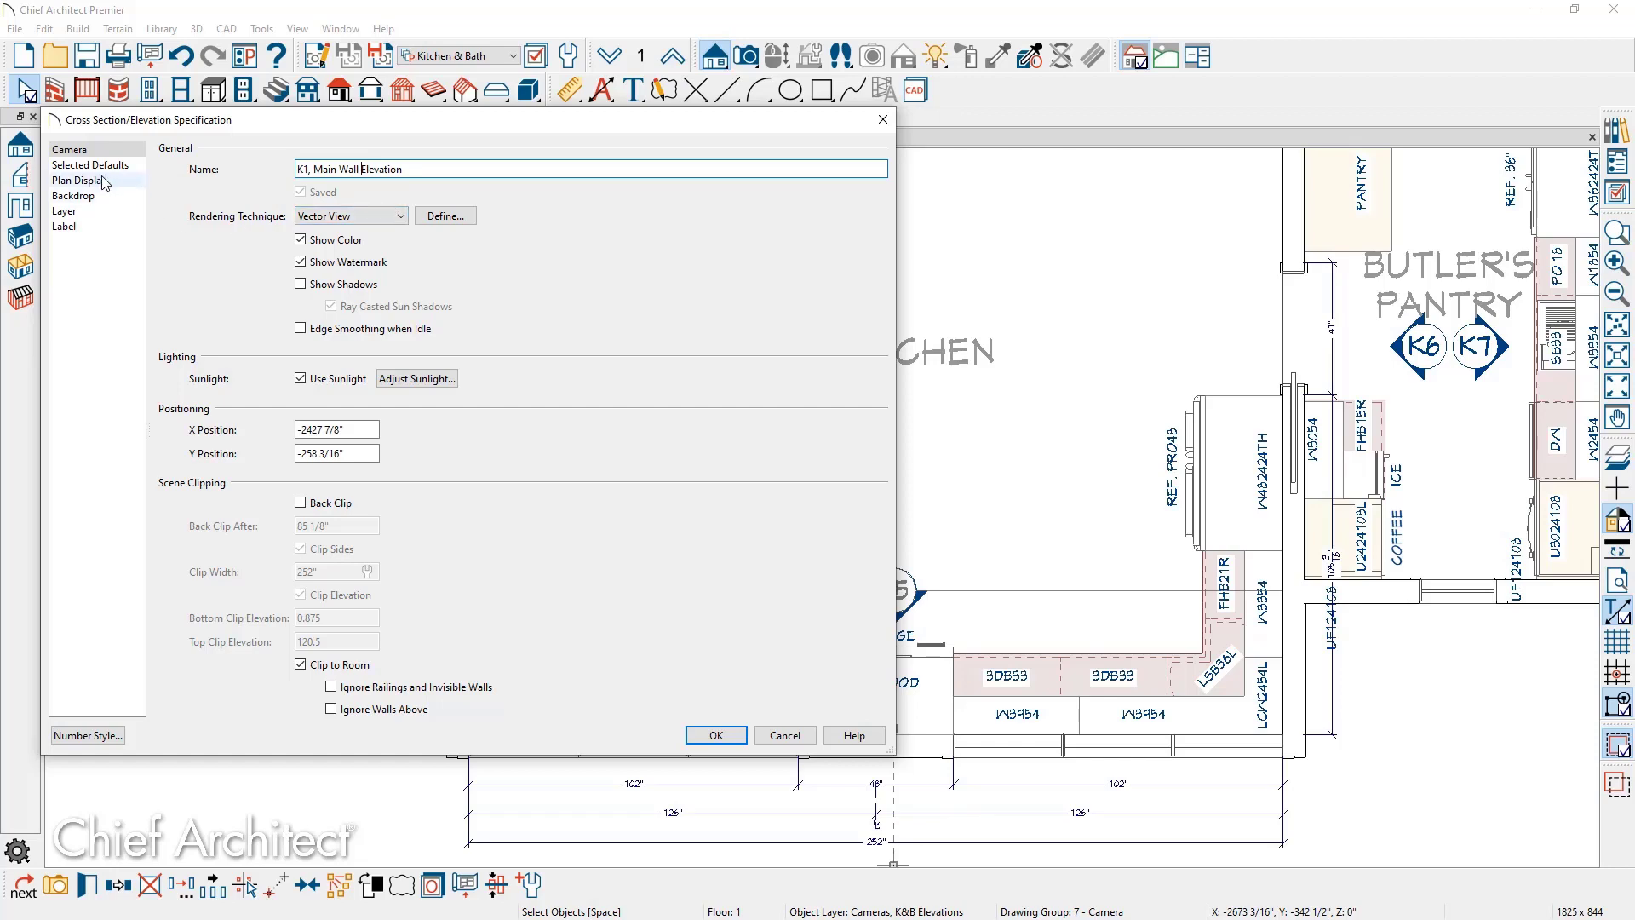
pyautogui.moveTo(391, 332); pyautogui.dragTo(312, 335)
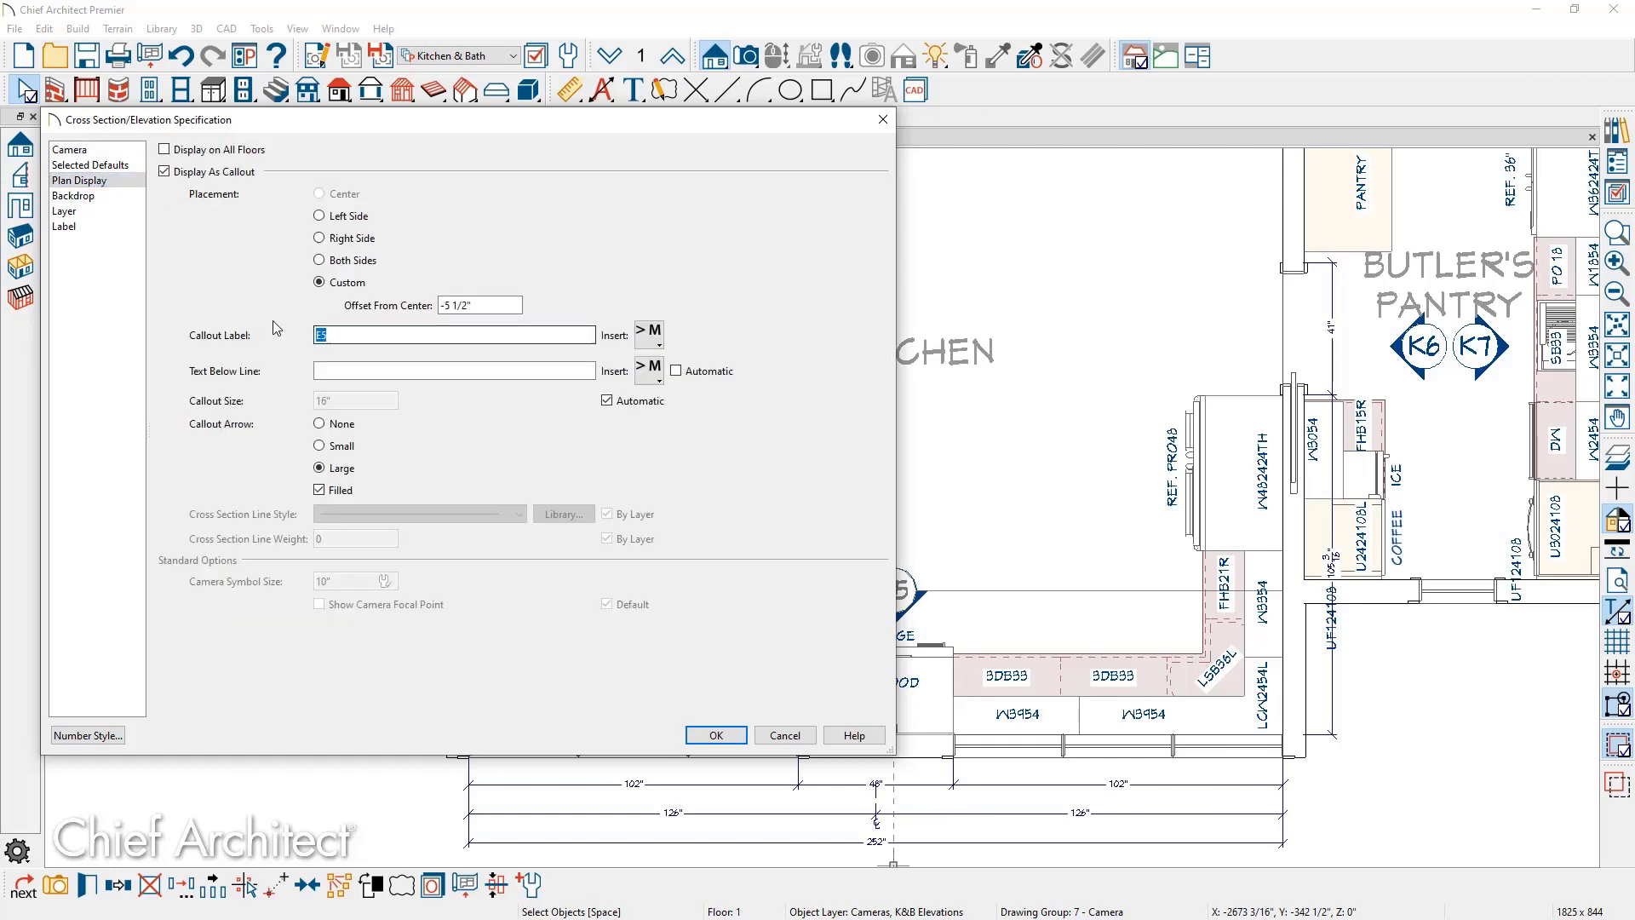
pyautogui.write('K1')
pyautogui.click(738, 735)
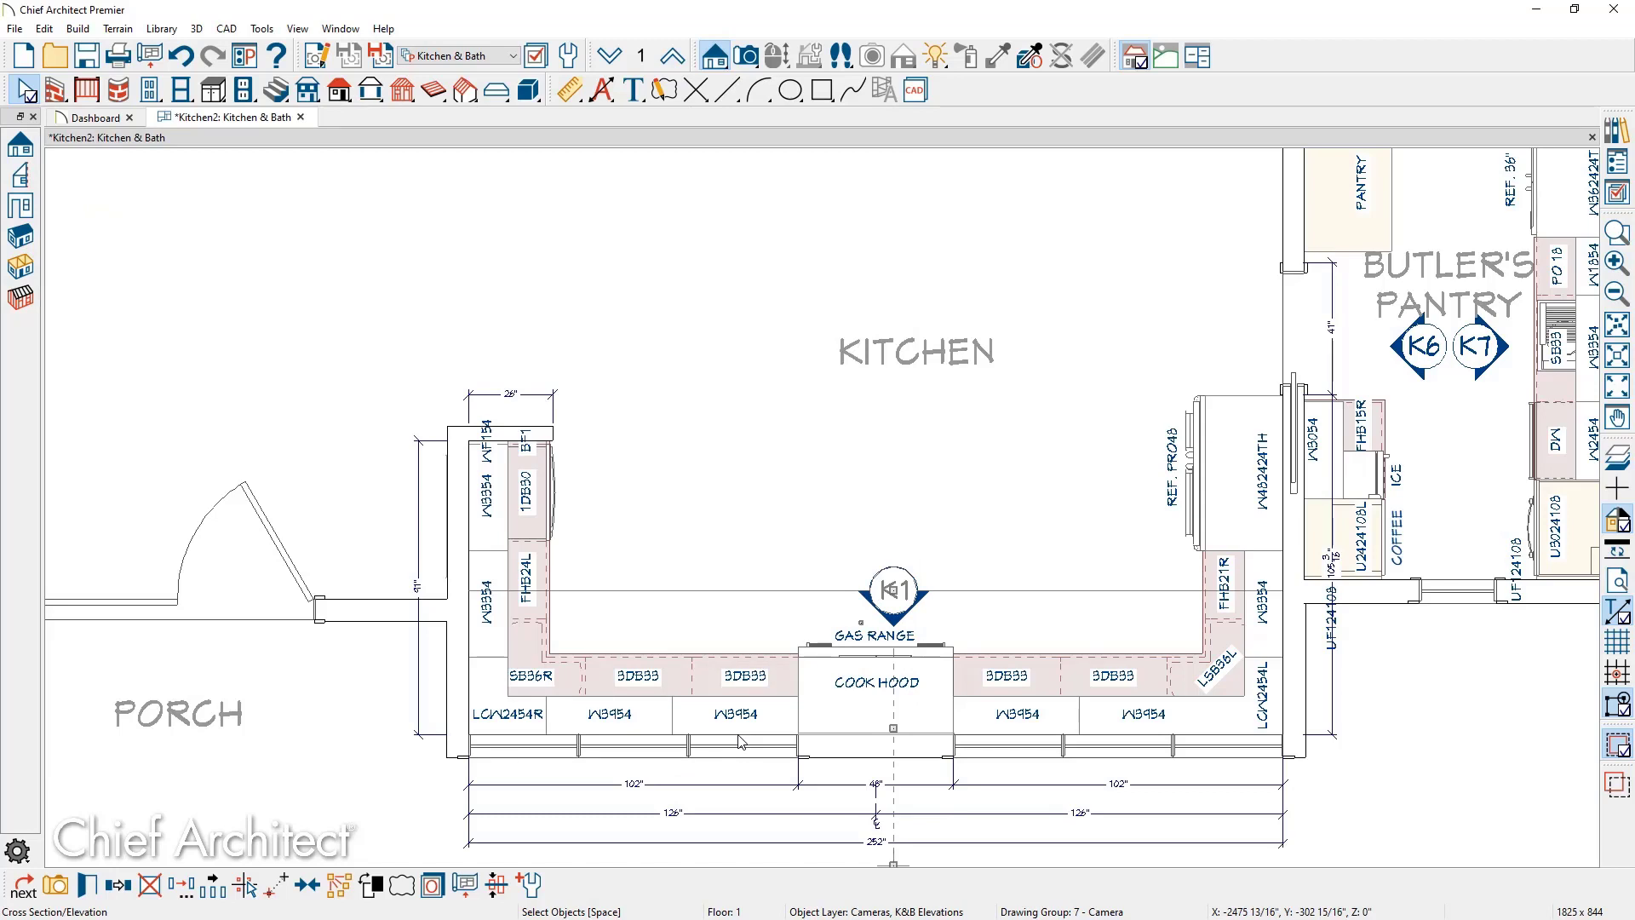
# Try automatic text below the line and a non-automatic size for the K1 callout, restoring both options before accepting the specification
pyautogui.hotkey('ctrl', 'e')
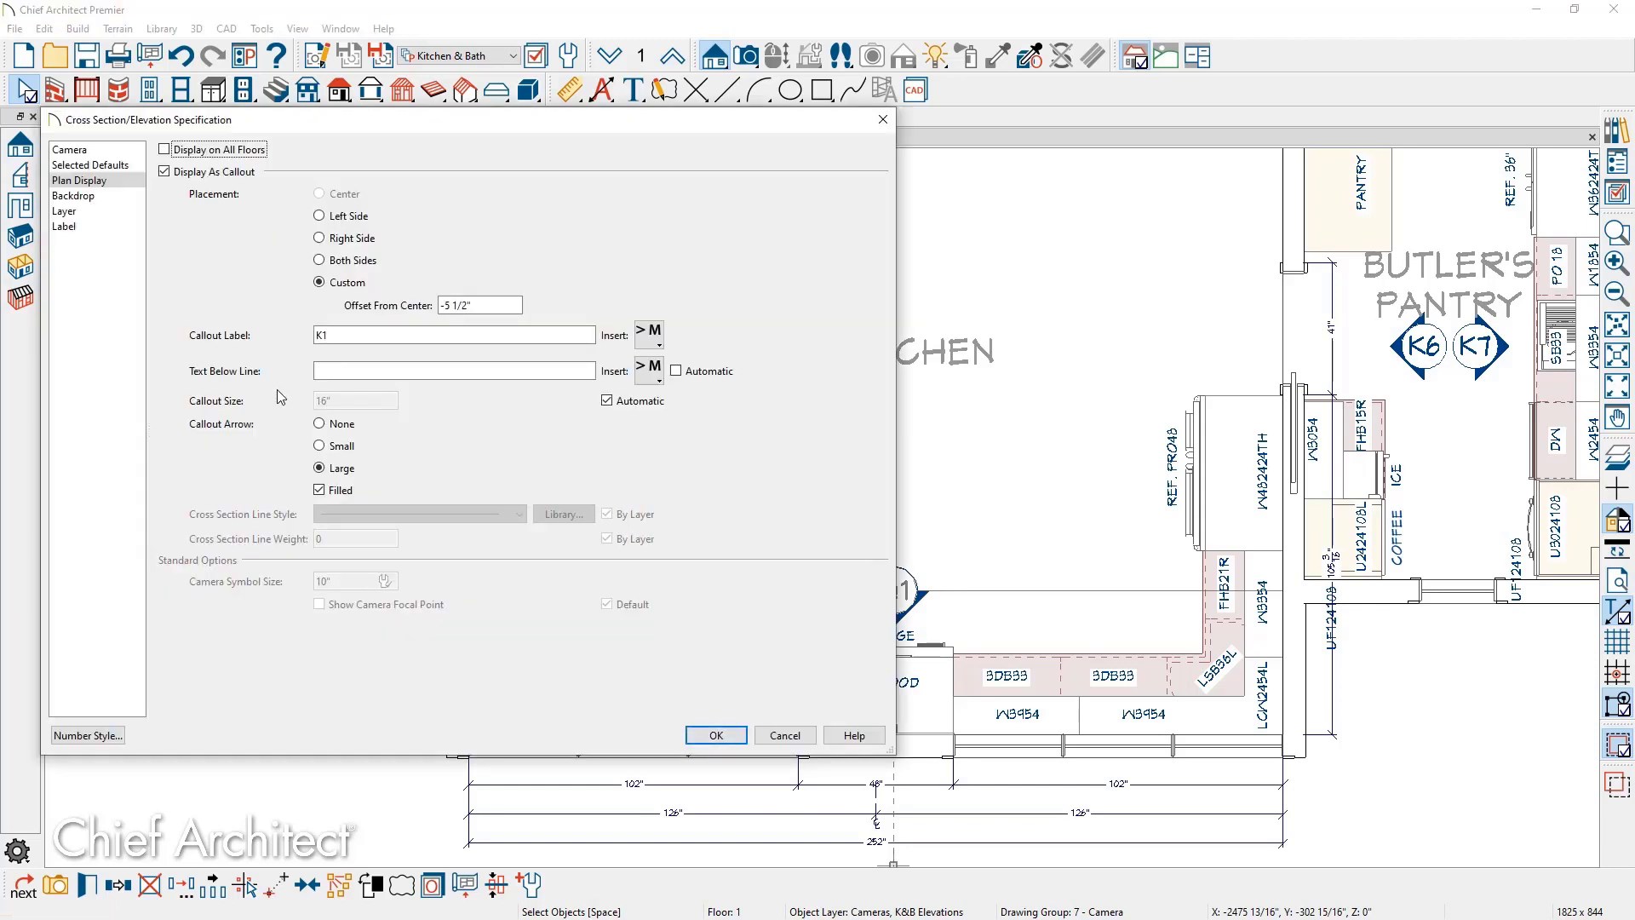
pyautogui.click(682, 378)
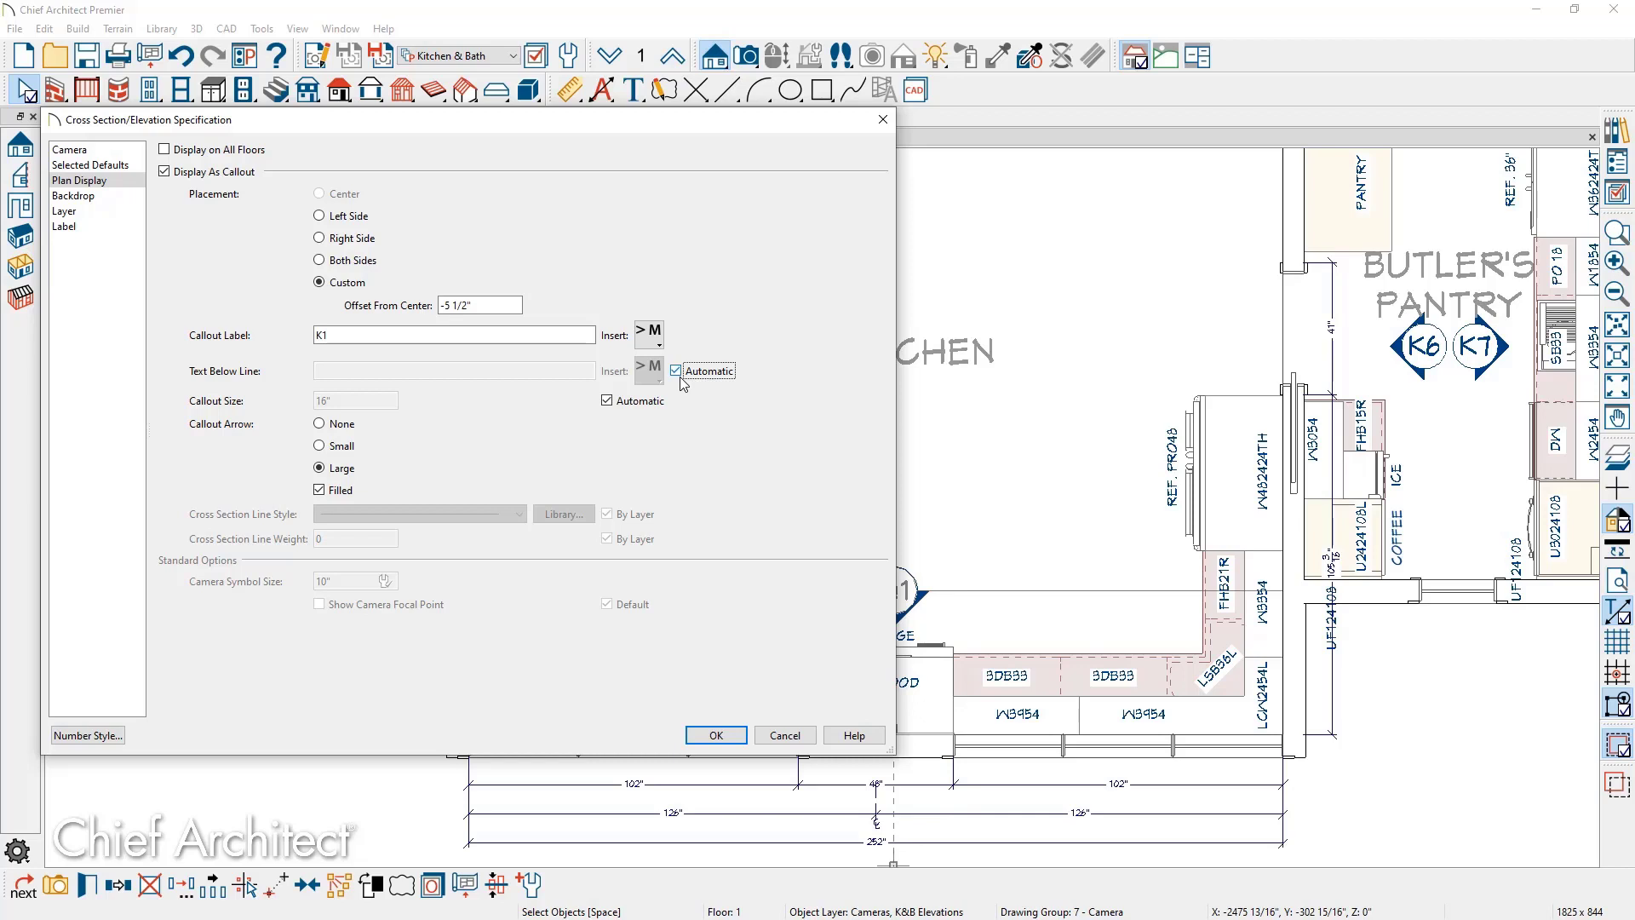
pyautogui.click(677, 372)
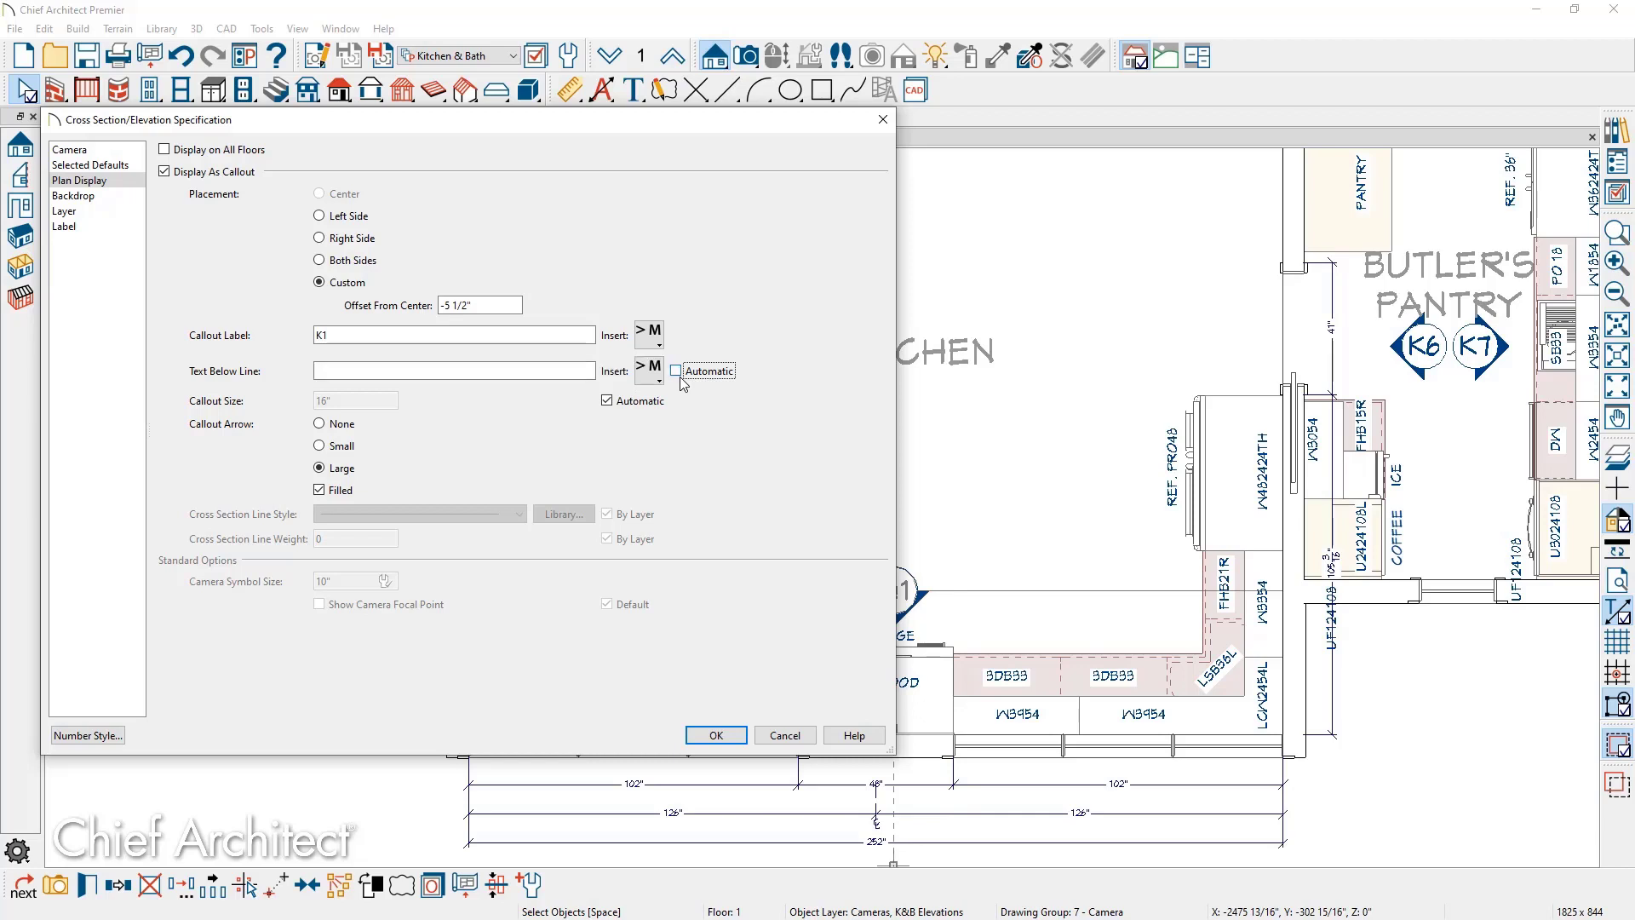
pyautogui.click(607, 401)
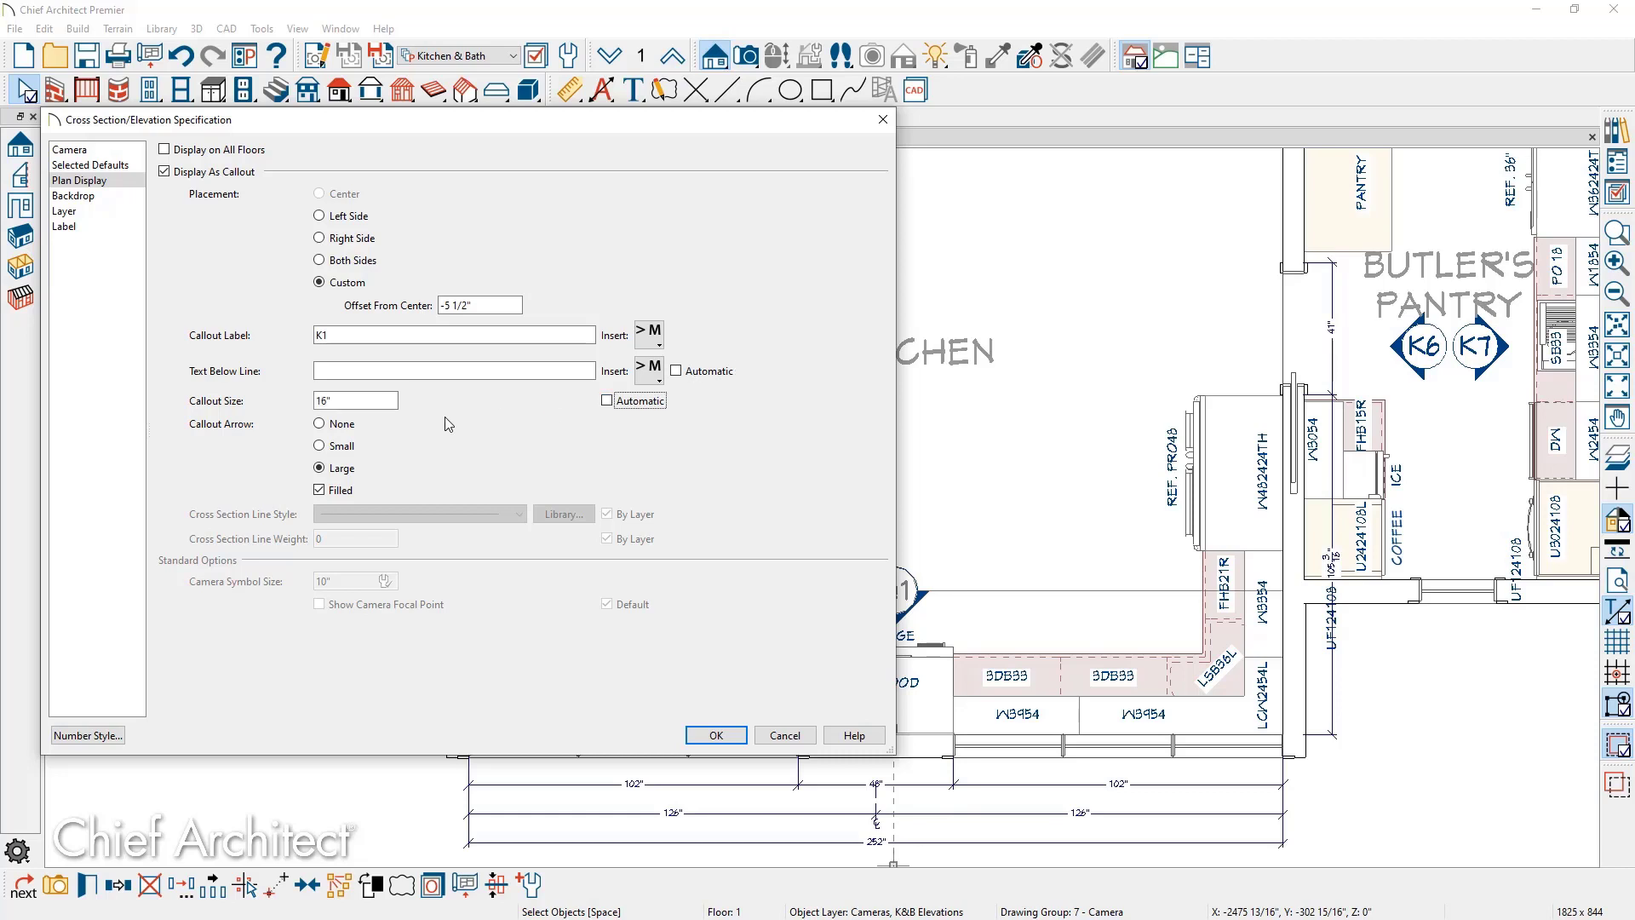
pyautogui.click(607, 402)
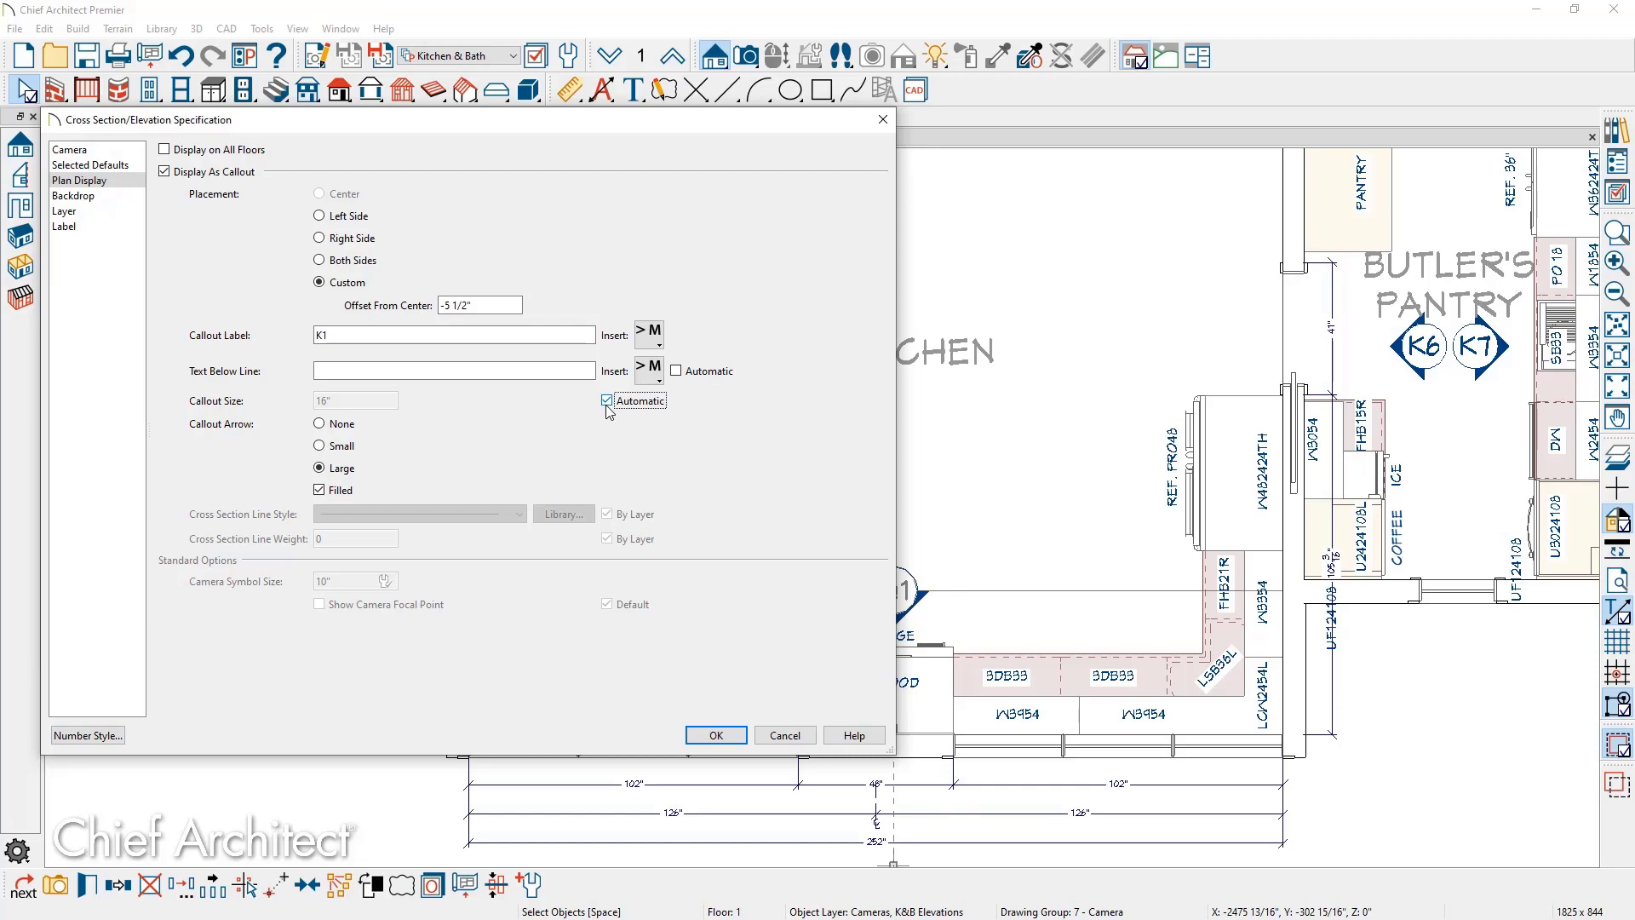
pyautogui.press('Return')
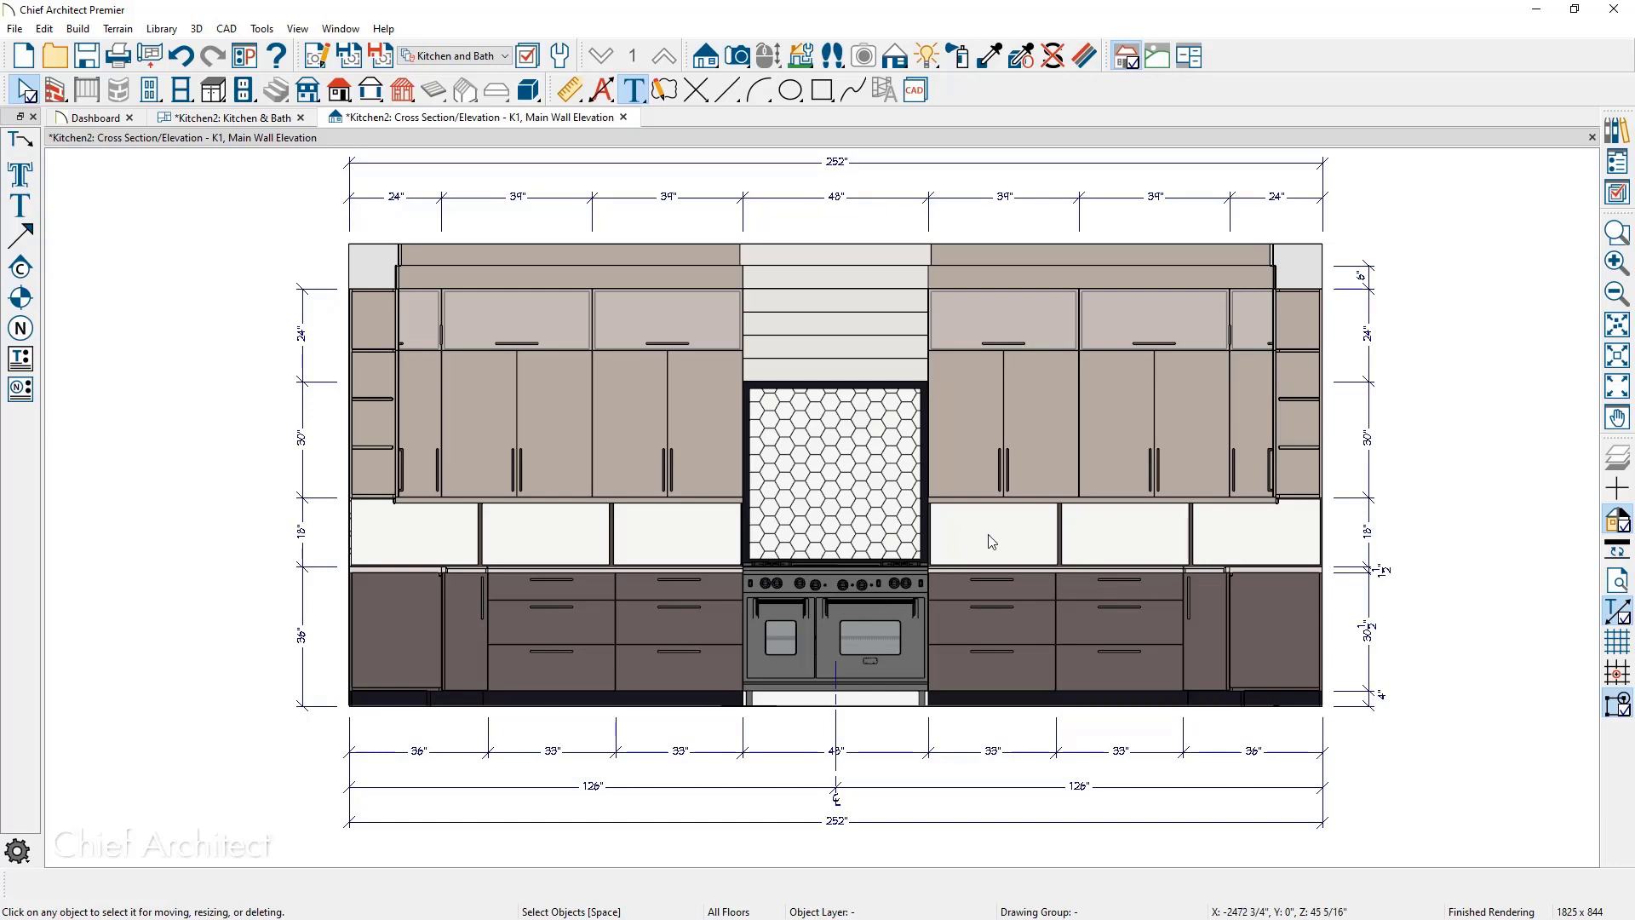
# Search the library for "glass indicator" and choose the first Glass Indicator CAD block for placement
pyautogui.click(1617, 129)
pyautogui.write('glass indicator')
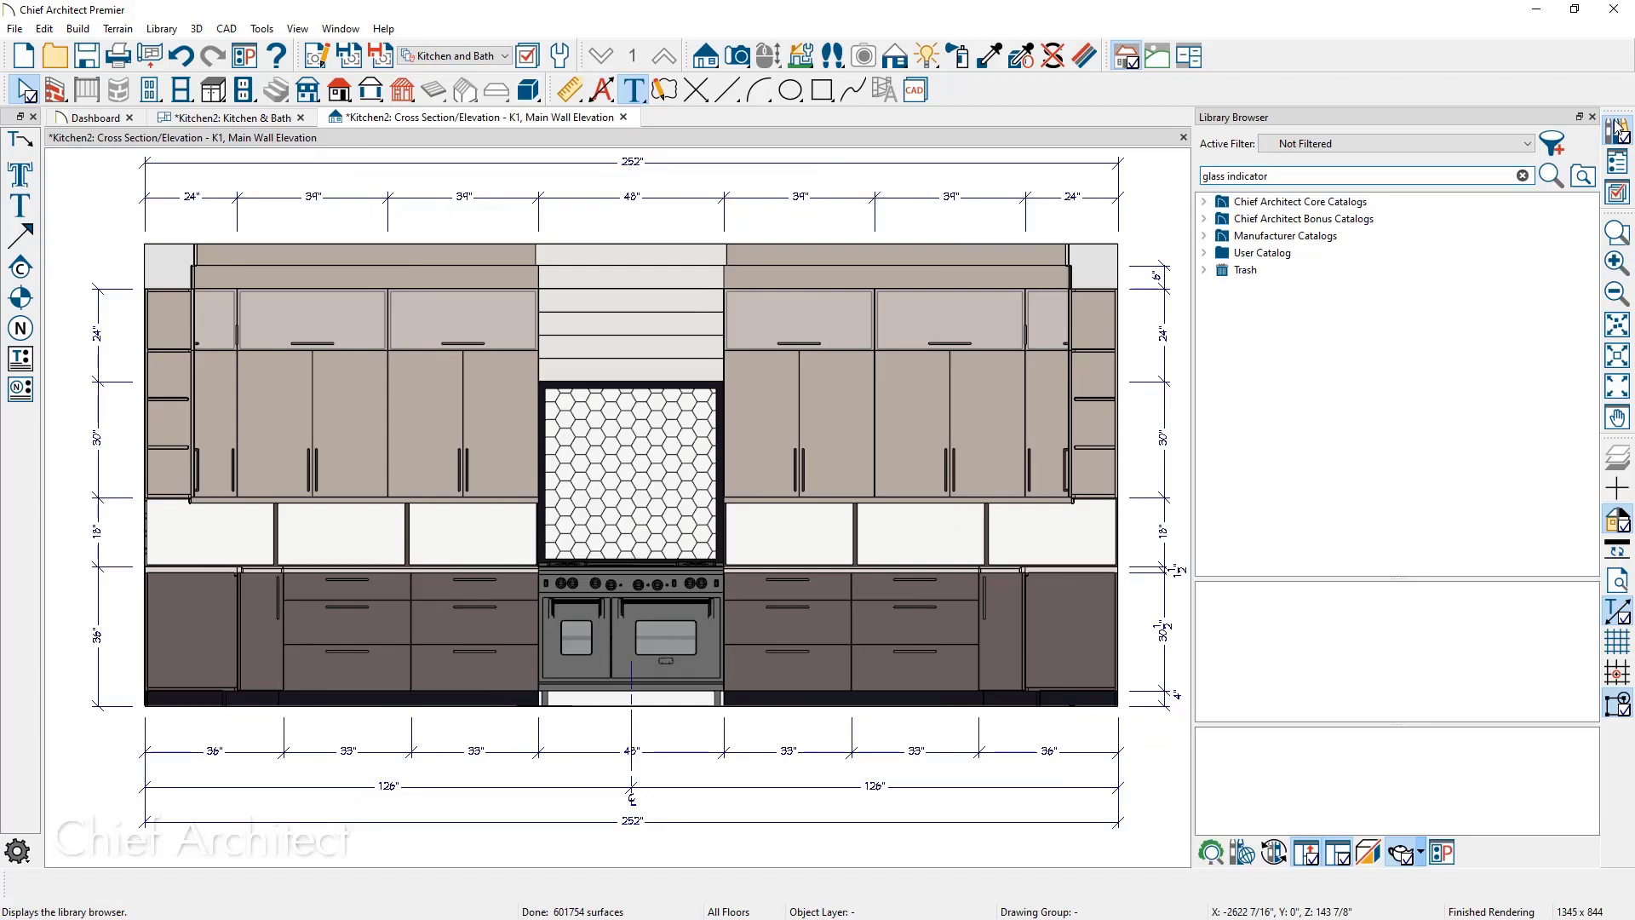
pyautogui.press('Return')
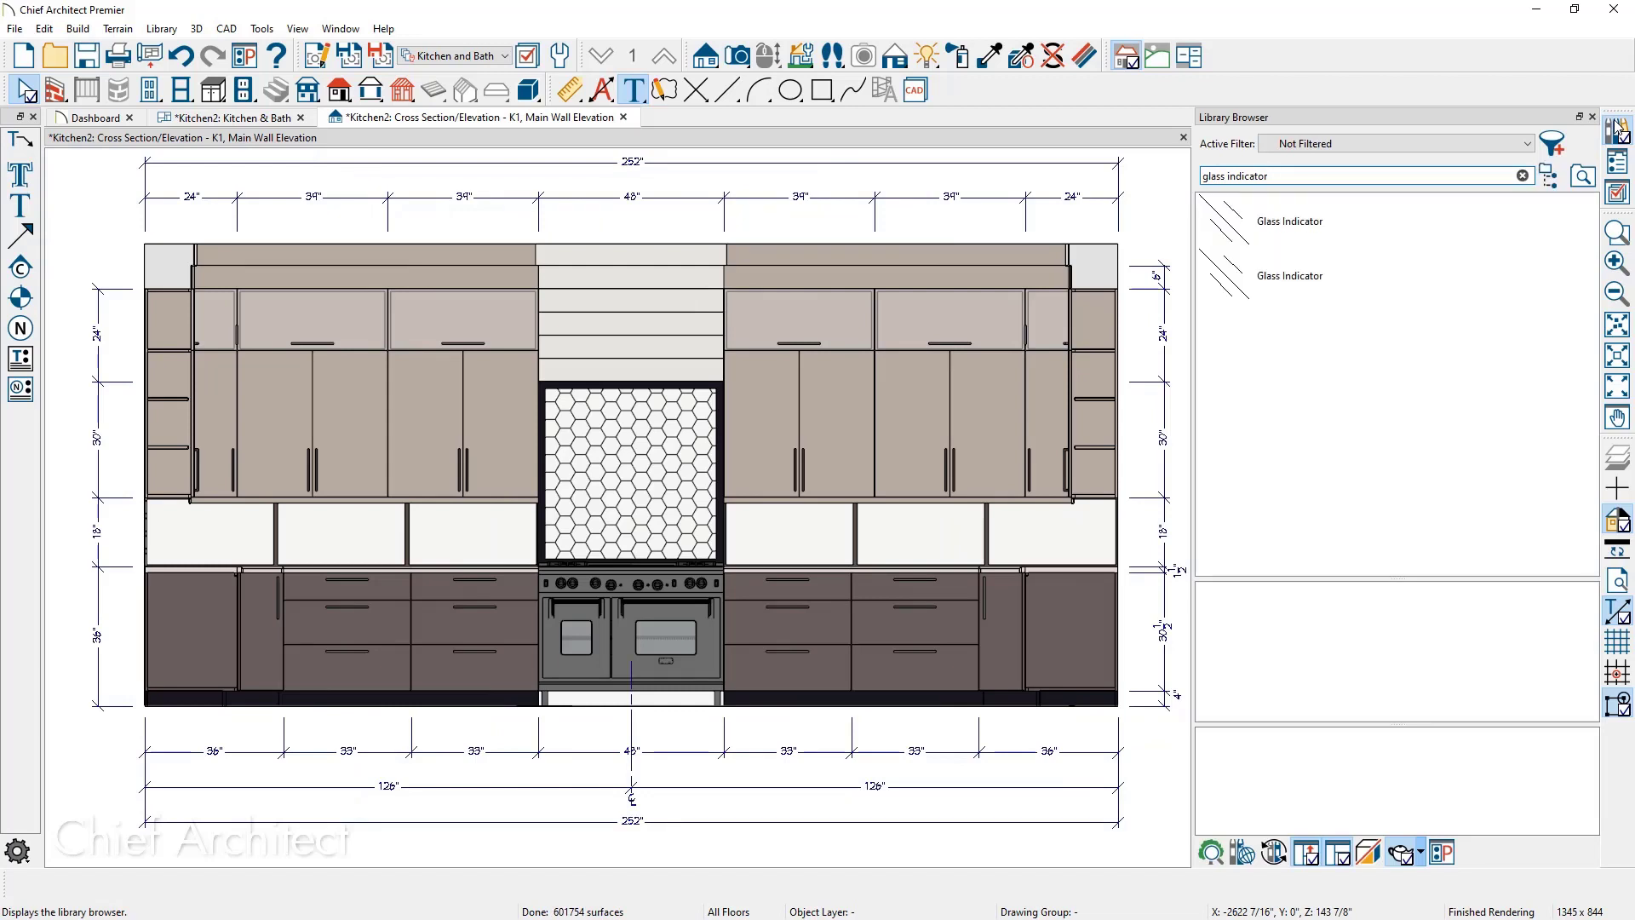
pyautogui.click(1296, 236)
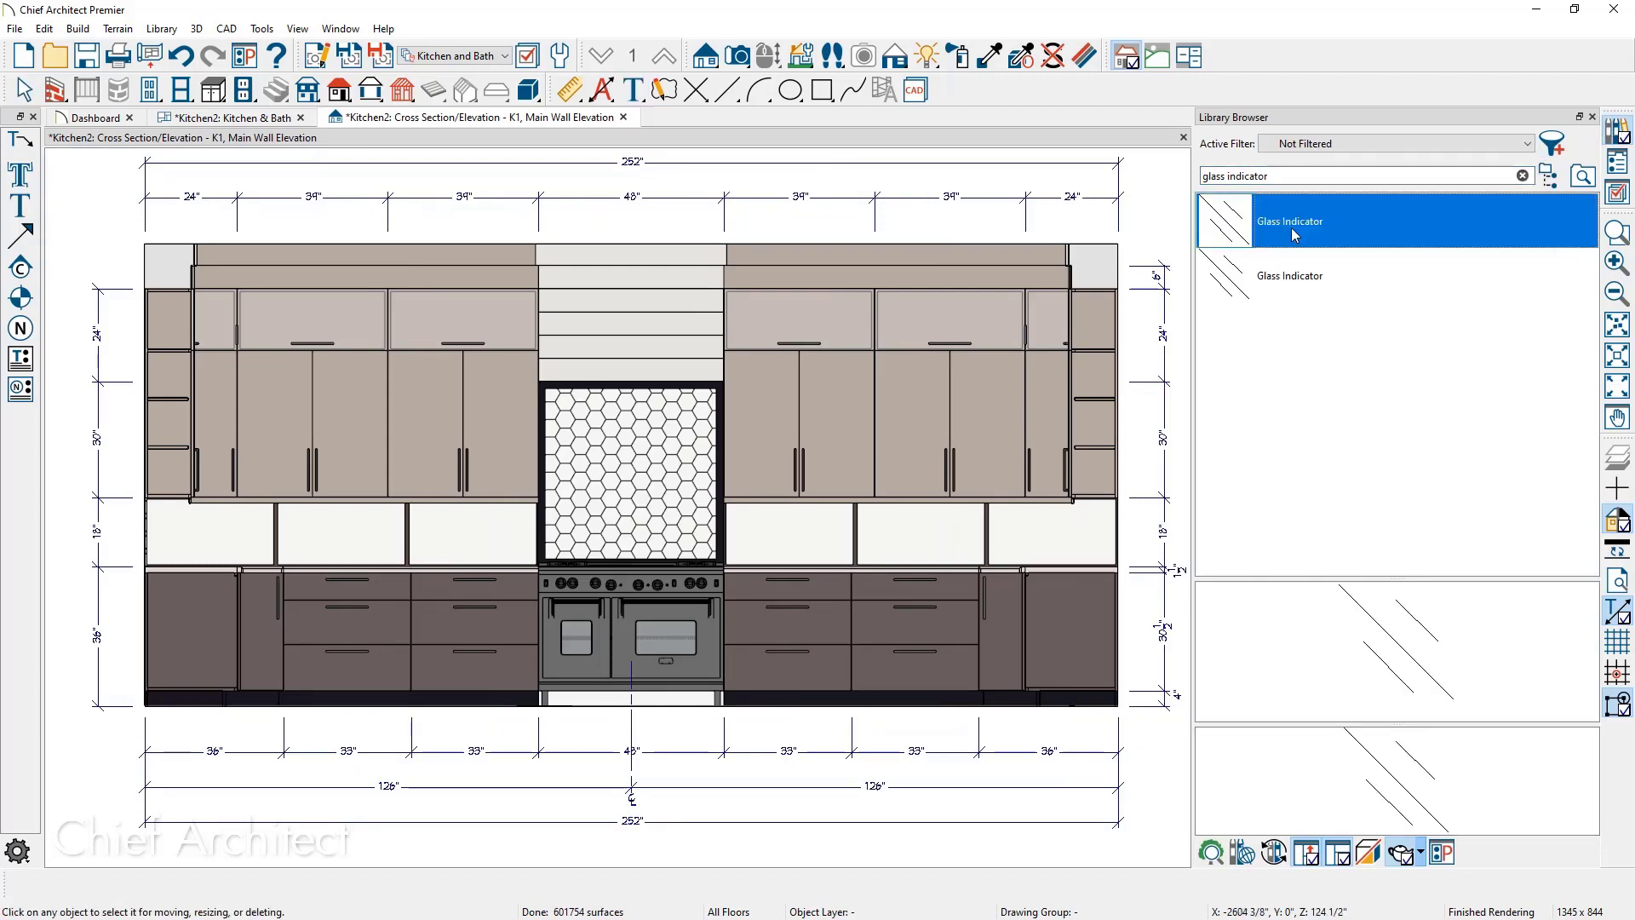
# Place a glass indicator on each of the six windows between the upper and base cabinets, using the crosshairs for alignment
pyautogui.click(1093, 517)
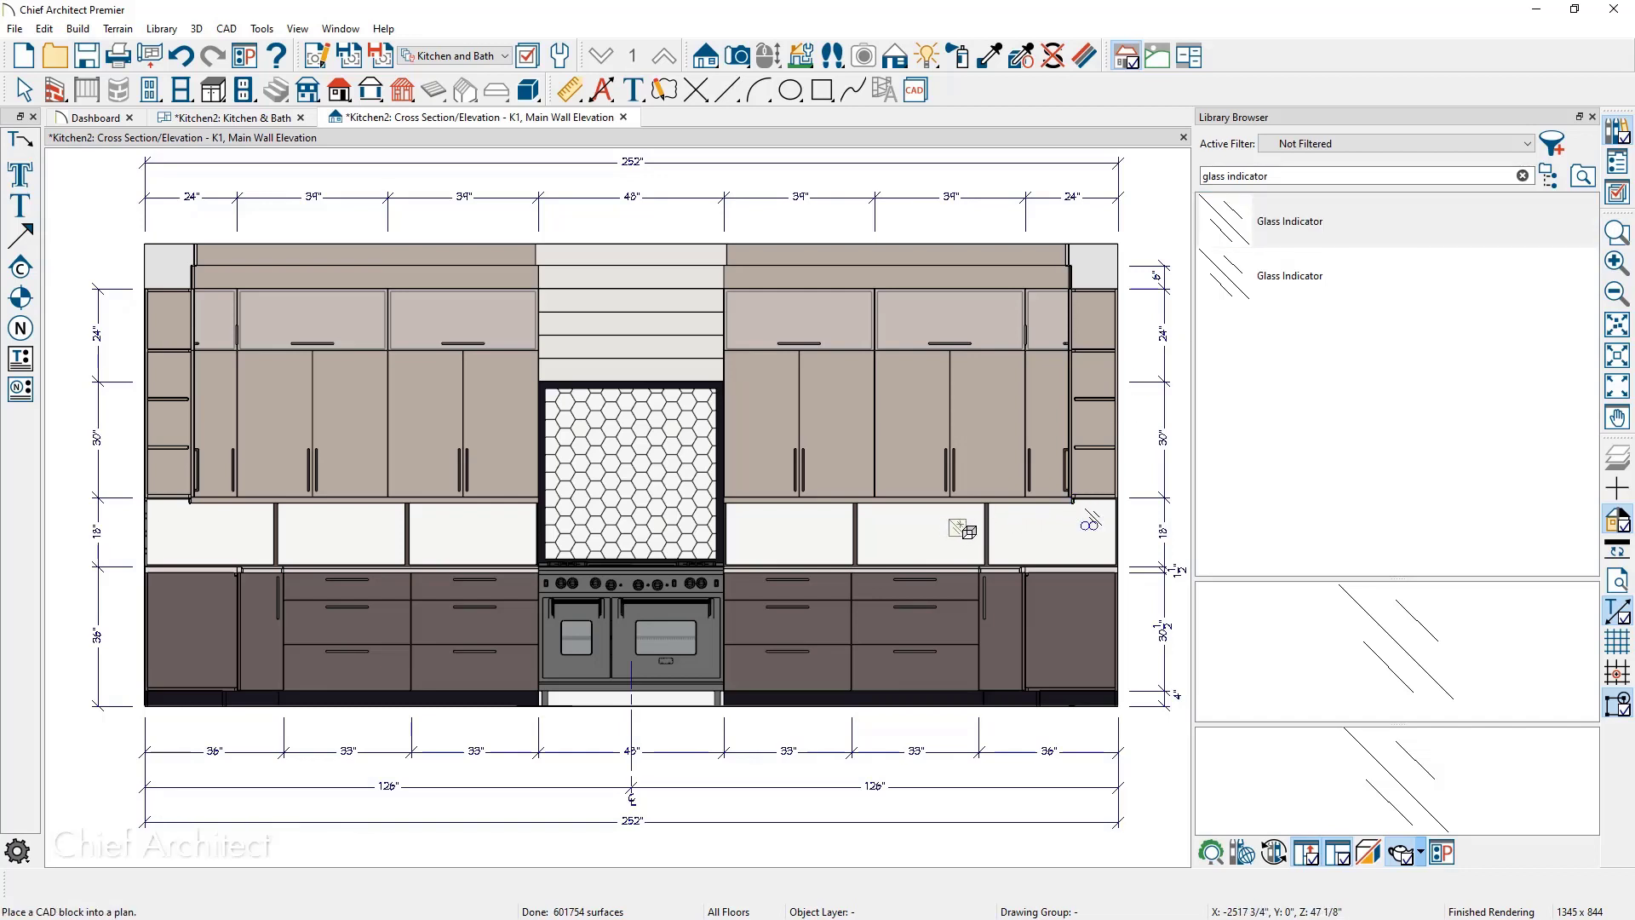
pyautogui.press('c')
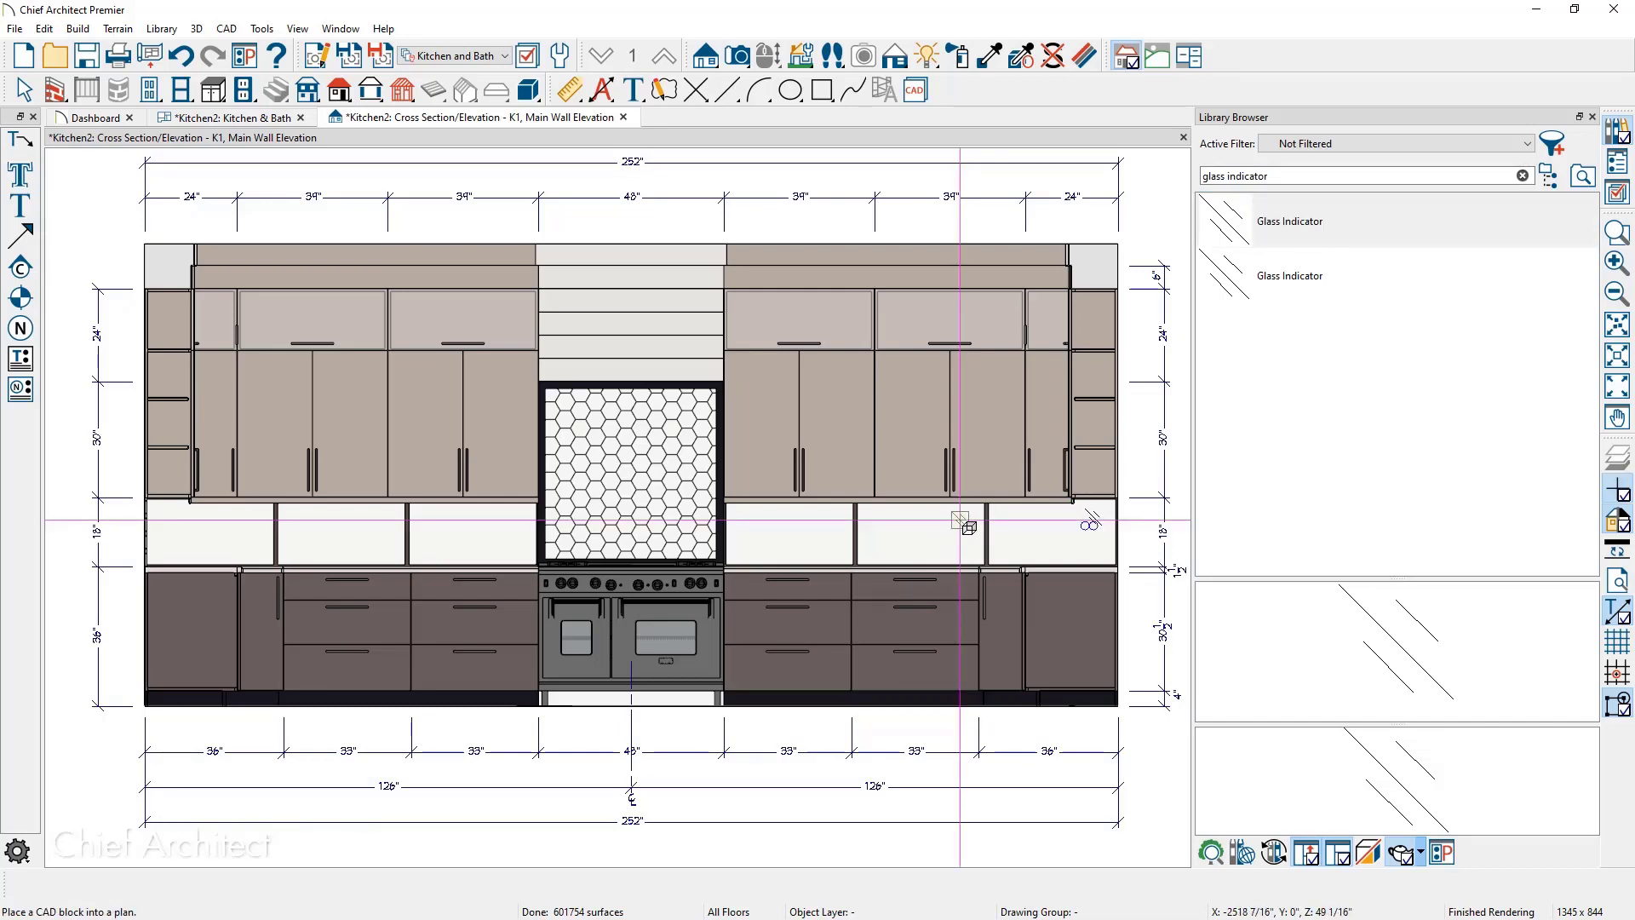
pyautogui.click(960, 520)
pyautogui.click(828, 521)
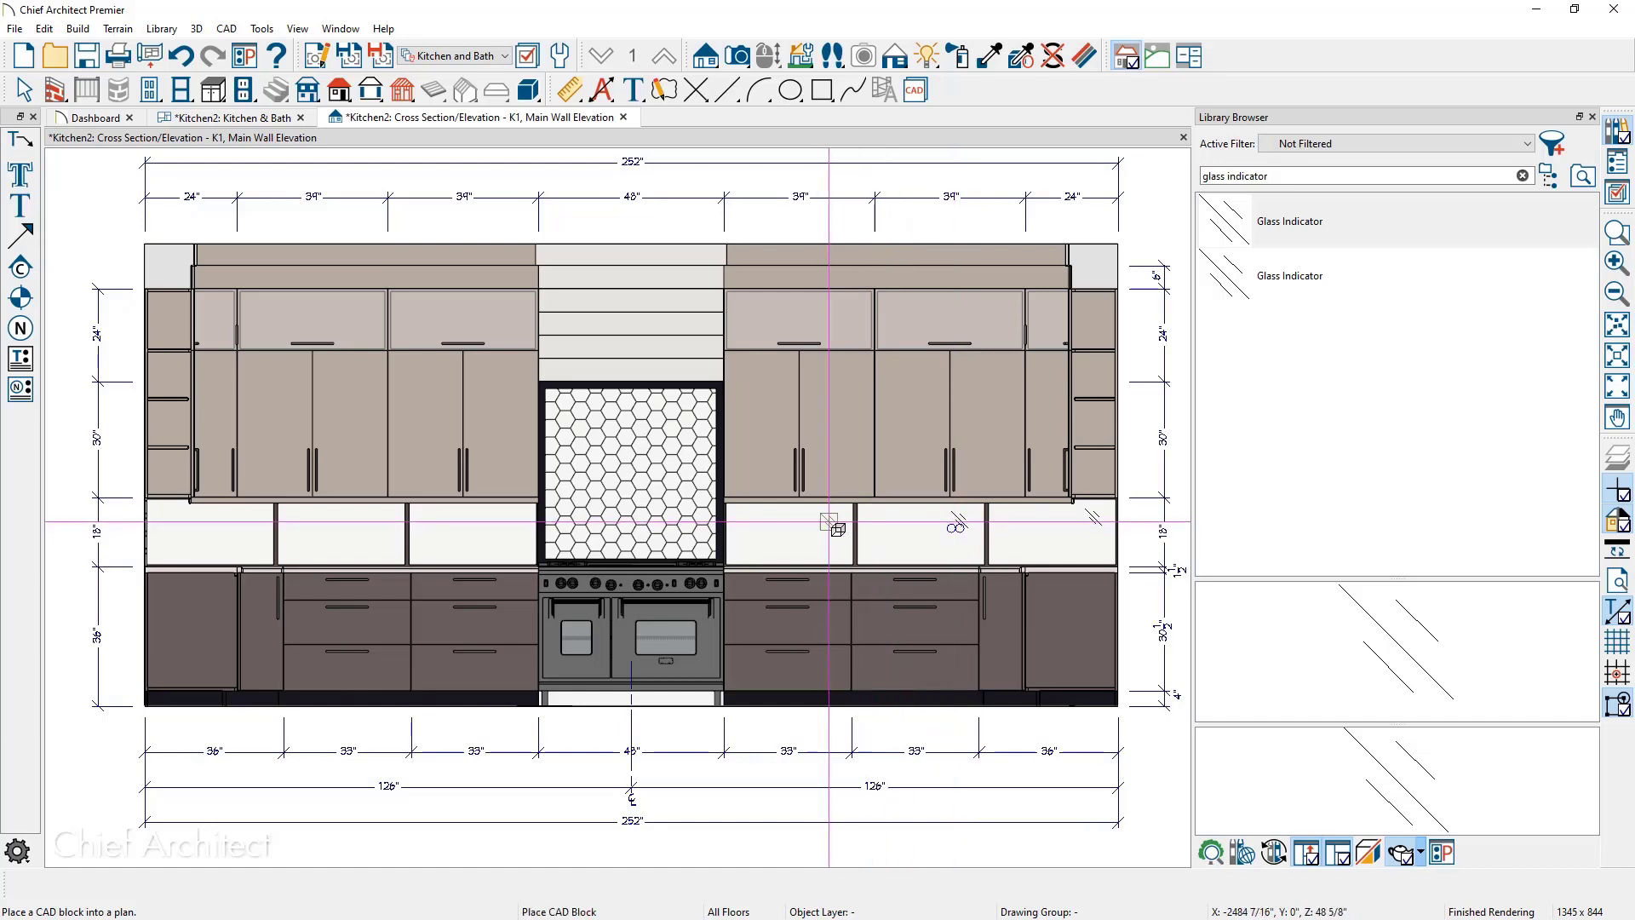
pyautogui.click(517, 521)
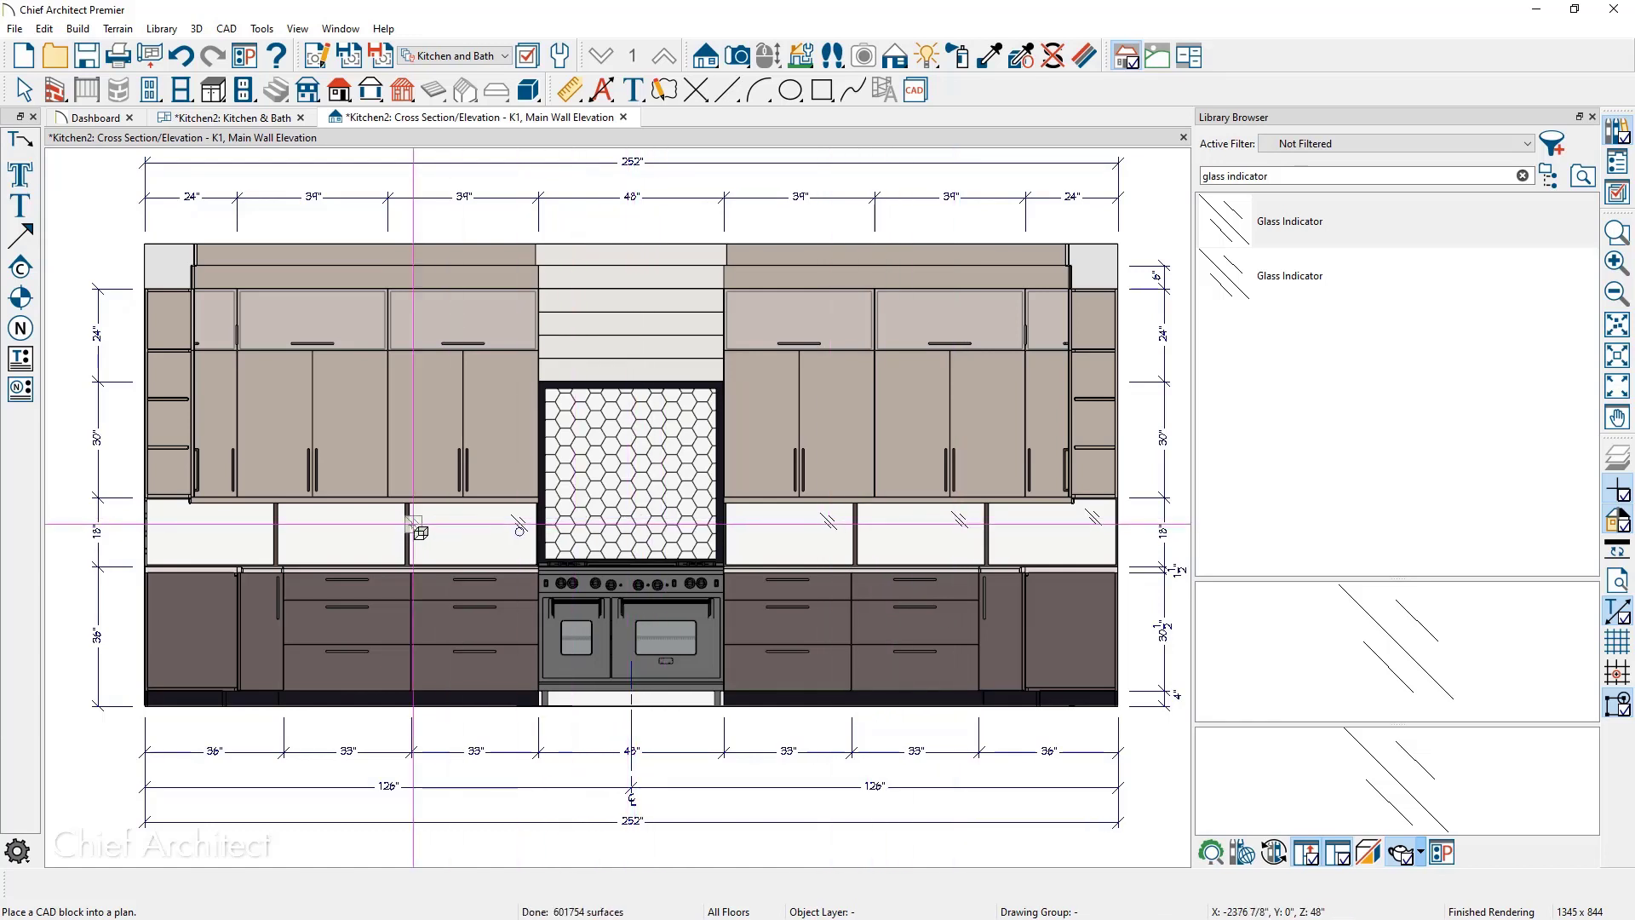
pyautogui.click(373, 522)
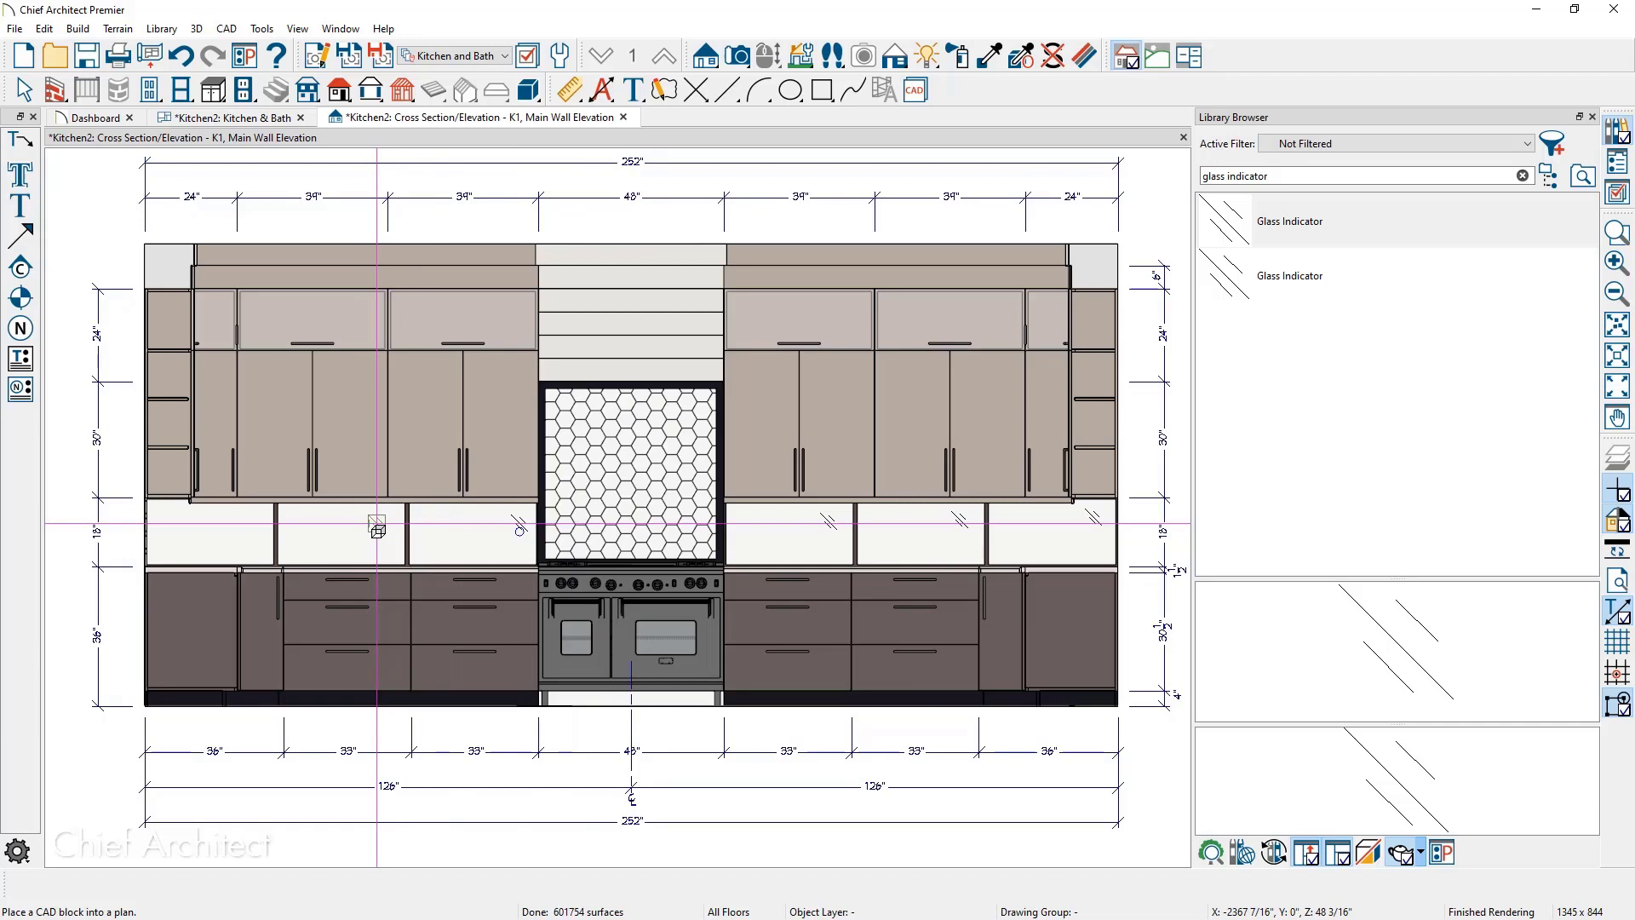
pyautogui.click(245, 524)
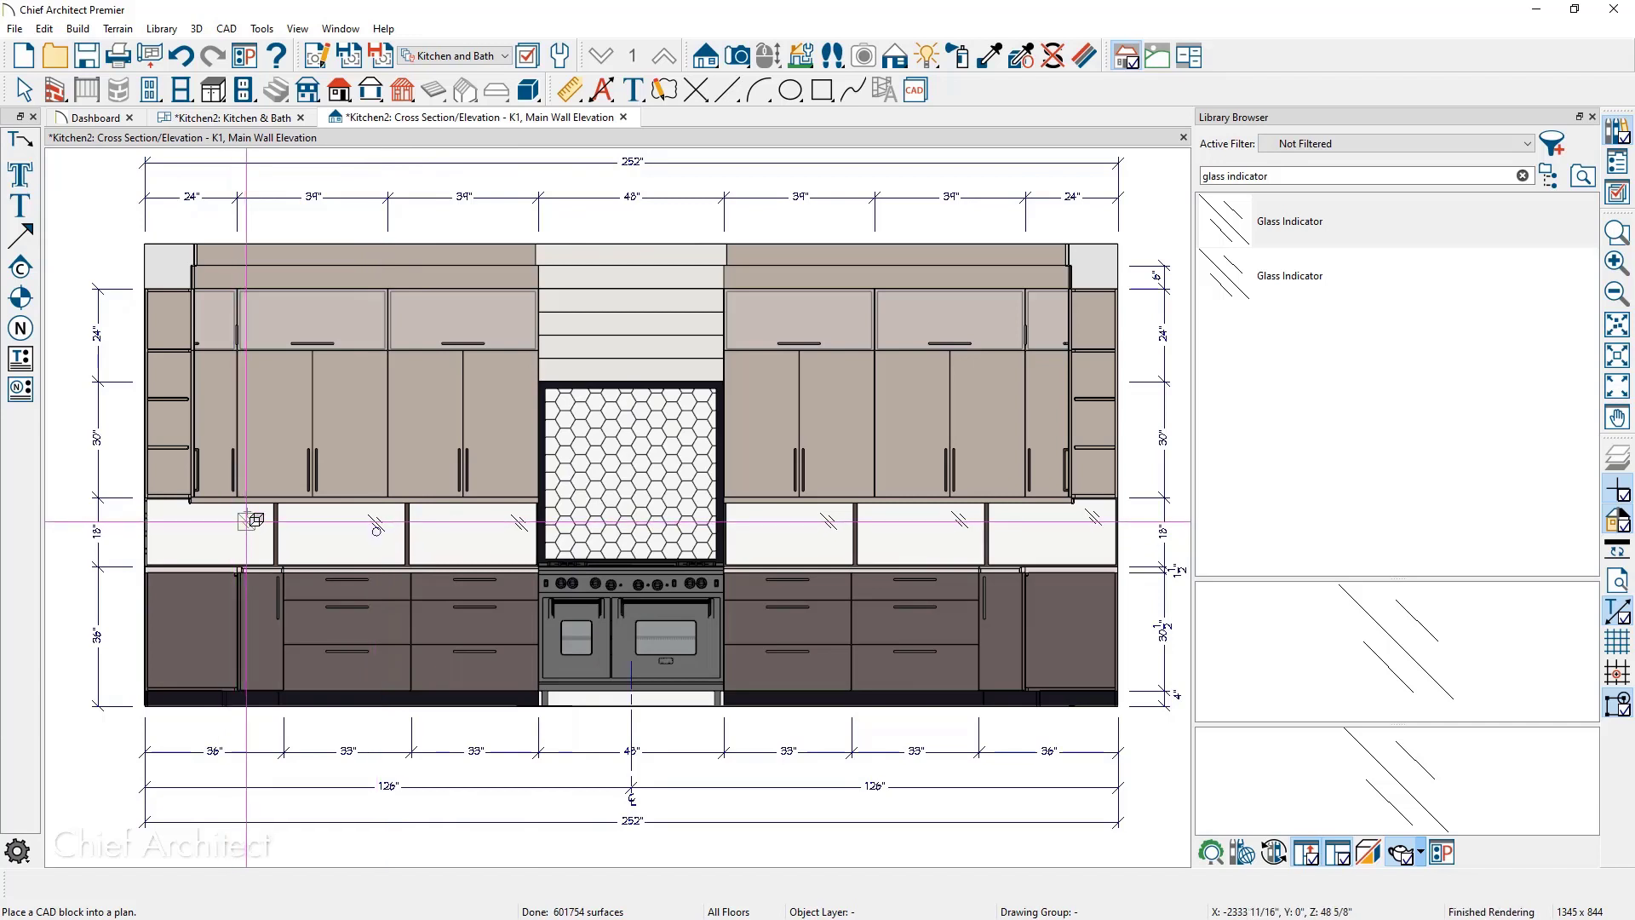
# Place aligned glass indicators on the four wide top cabinet doors, two on each side of the hood, and close the library
pyautogui.click(357, 305)
pyautogui.click(511, 307)
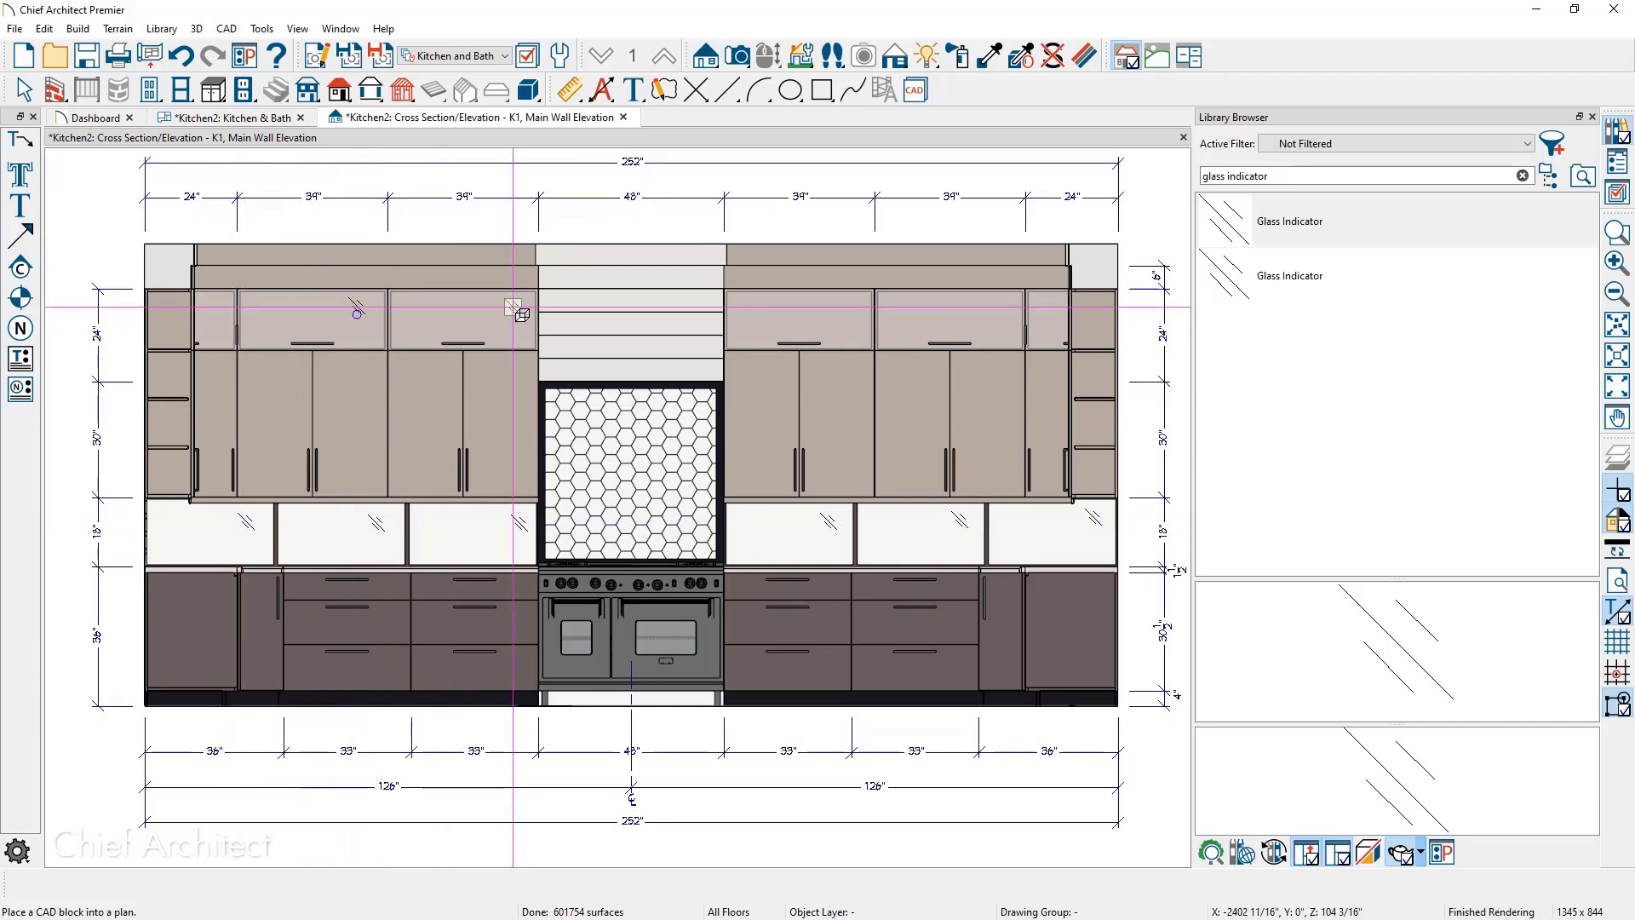
pyautogui.click(845, 304)
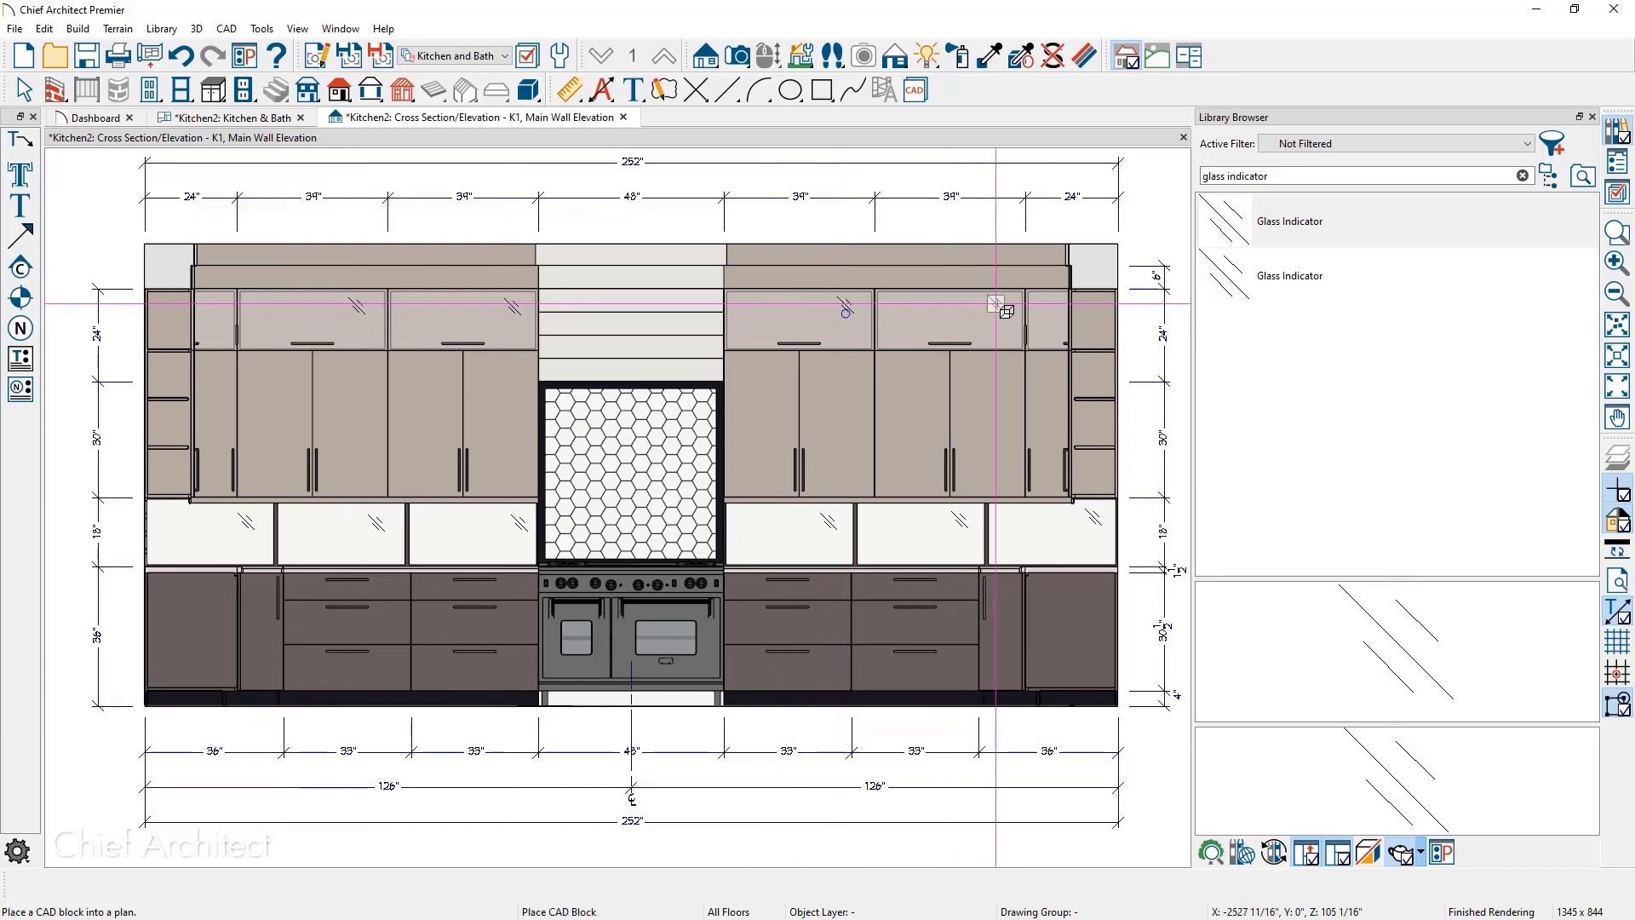
pyautogui.click(1002, 305)
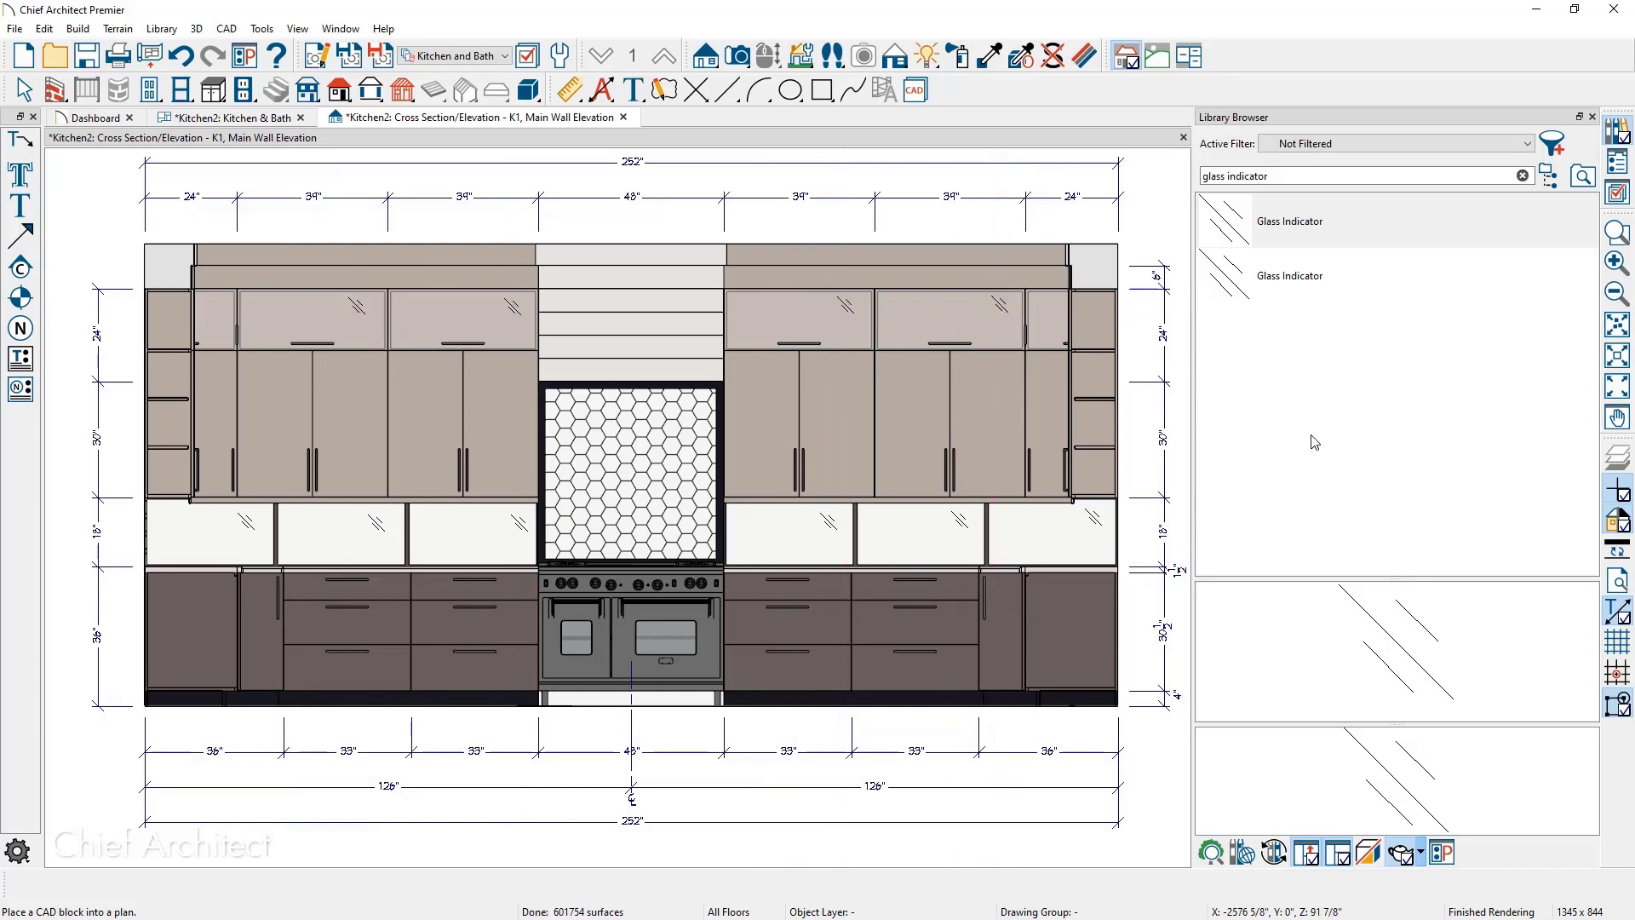
pyautogui.click(1593, 116)
pyautogui.scroll(2, 1268, 442)
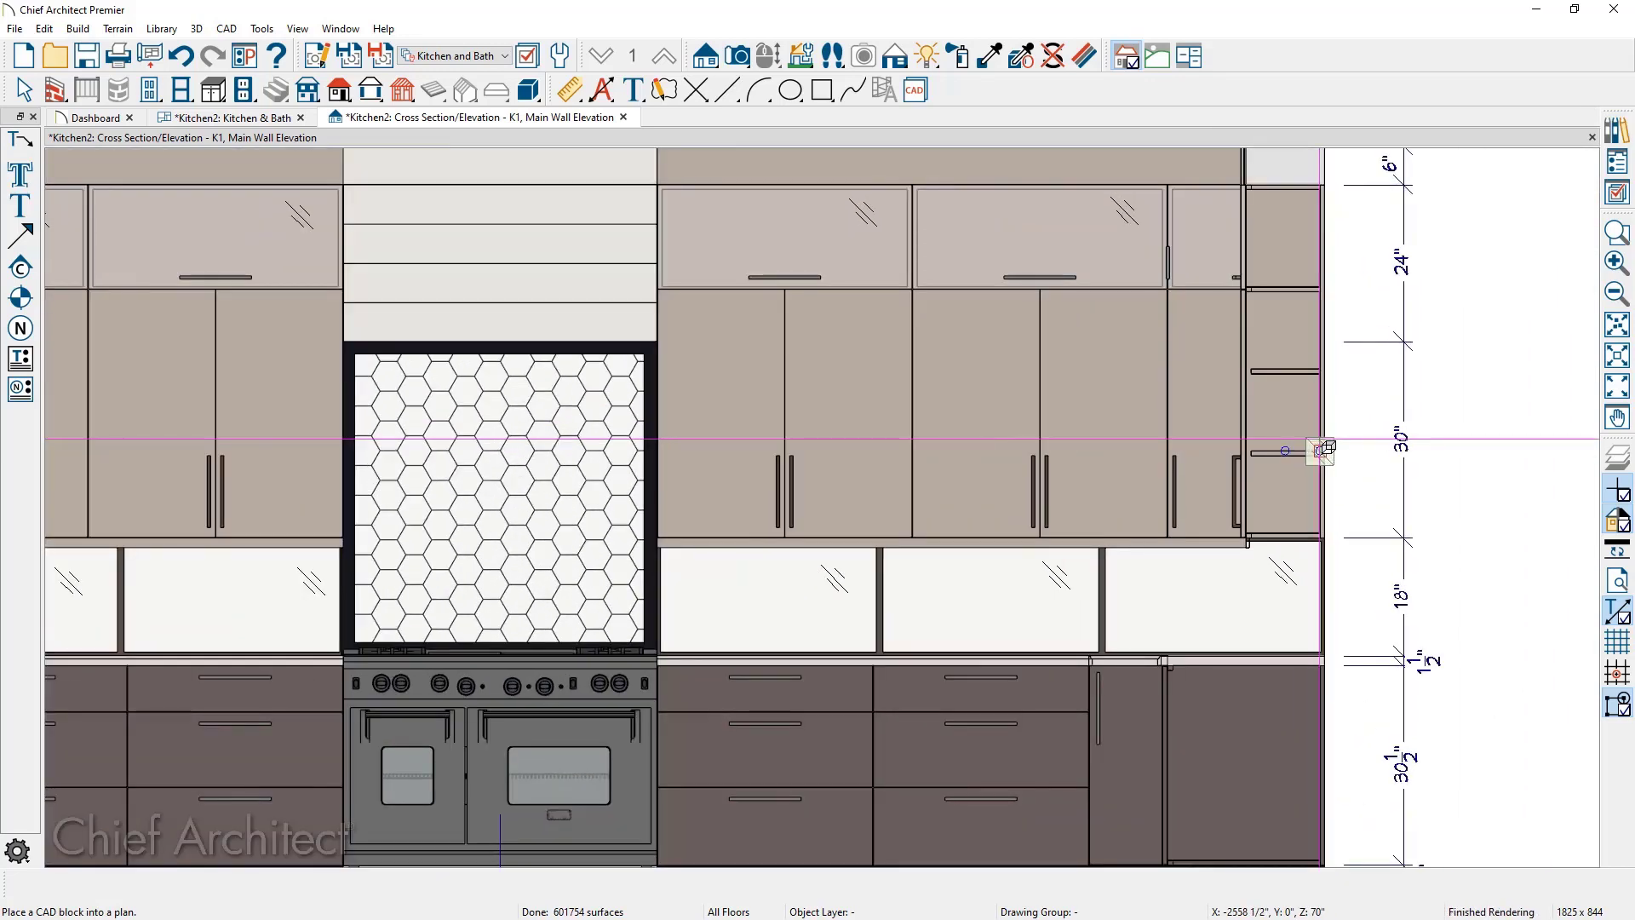
pyautogui.press('space')
# Draw a cross box over the open-shelf upper cabinet at the right end of the wall
pyautogui.moveTo(1333, 479); pyautogui.dragTo(1318, 525, button='middle')
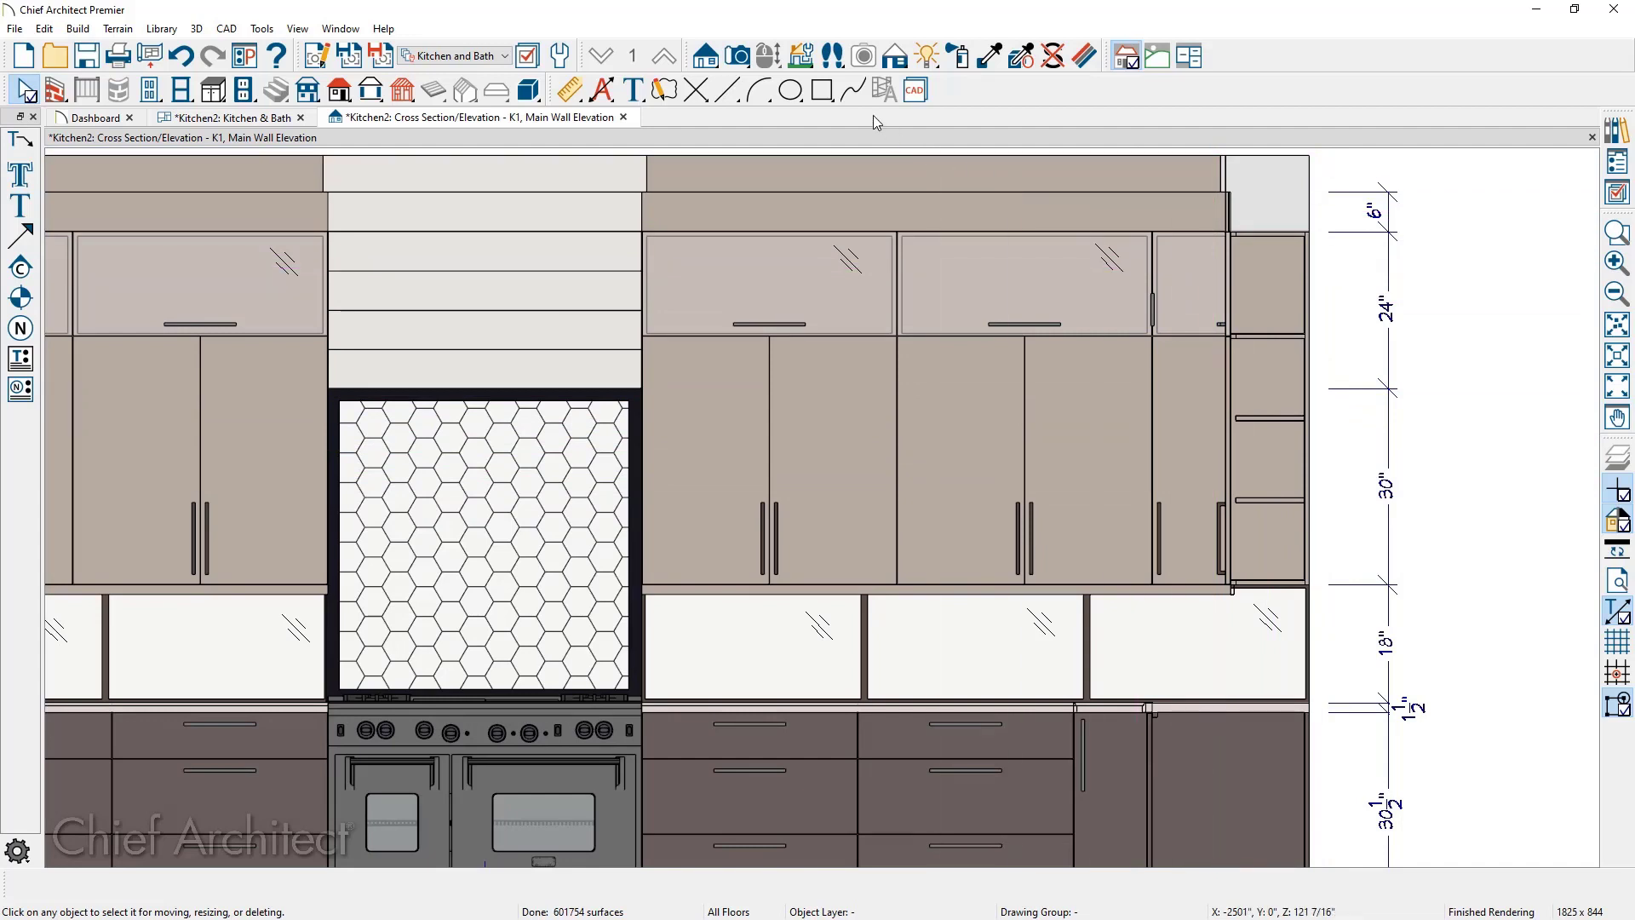
pyautogui.click(823, 91)
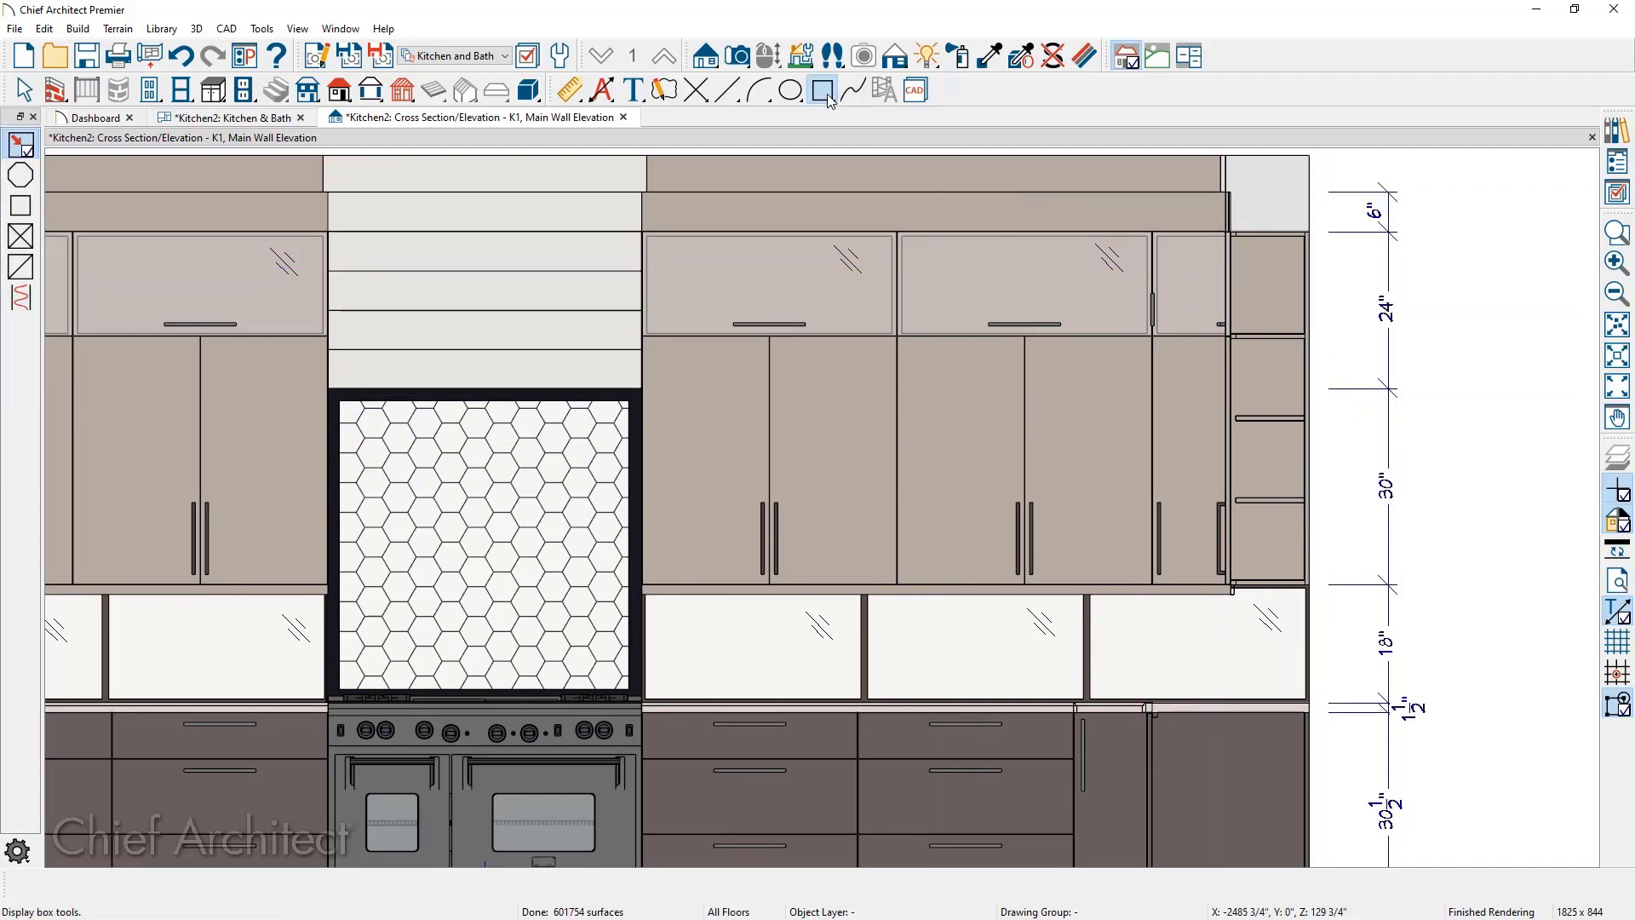
pyautogui.click(21, 236)
pyautogui.moveTo(1309, 585); pyautogui.dragTo(1232, 236)
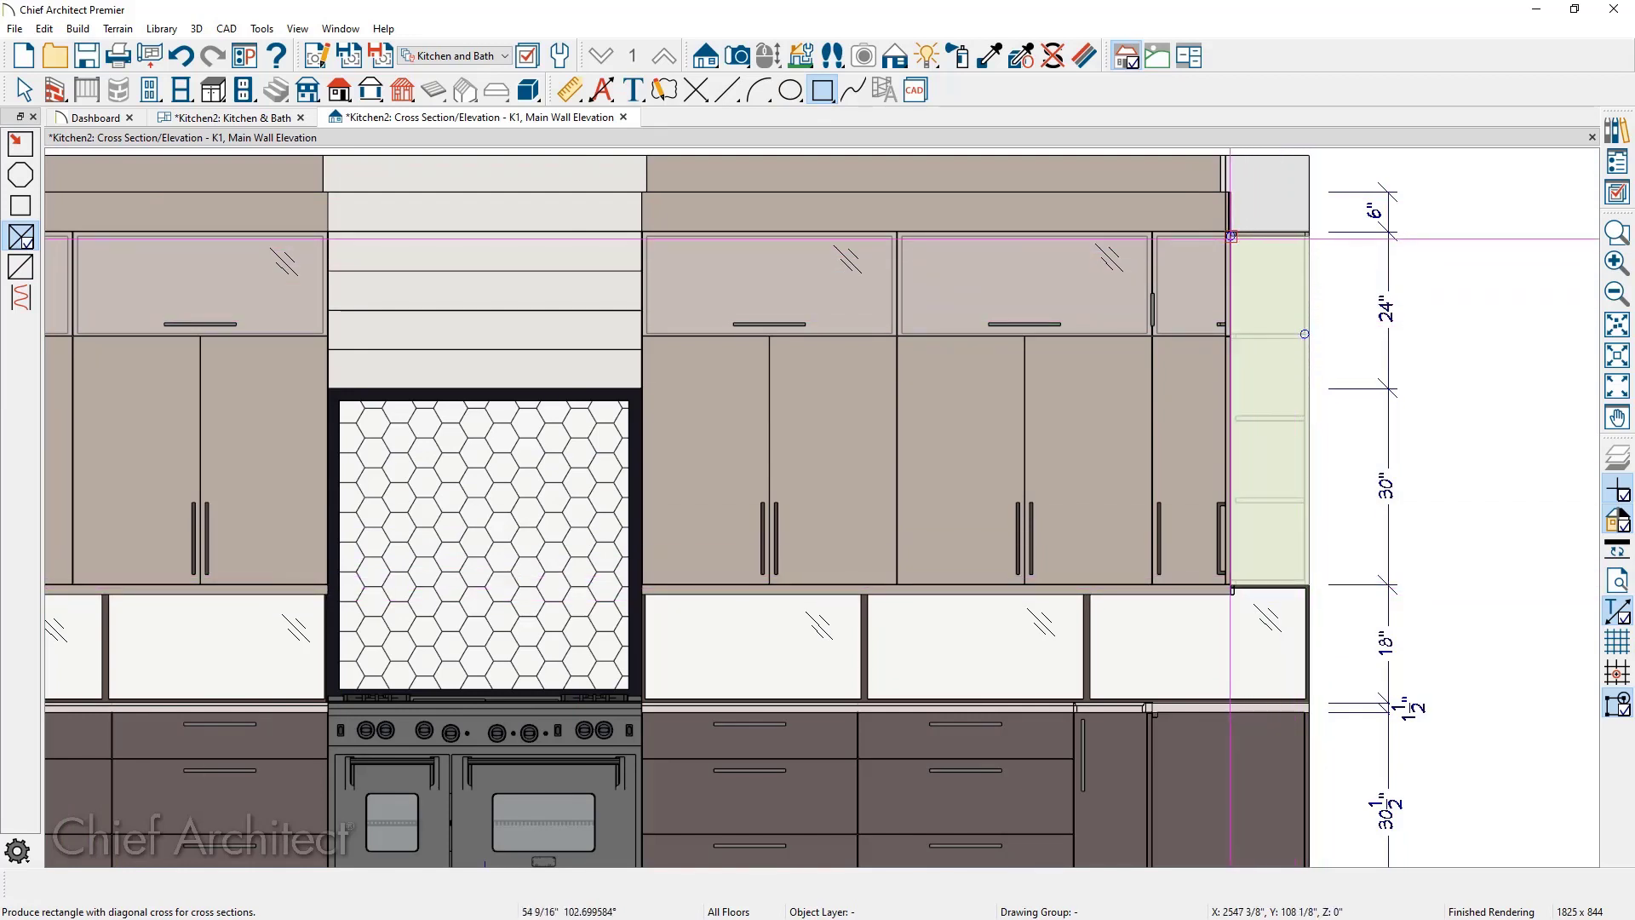
# Draw a cross box over the base cabinet at the right end, from the toe kick up to the countertop
pyautogui.moveTo(1237, 433); pyautogui.dragTo(1247, 359, button='middle')
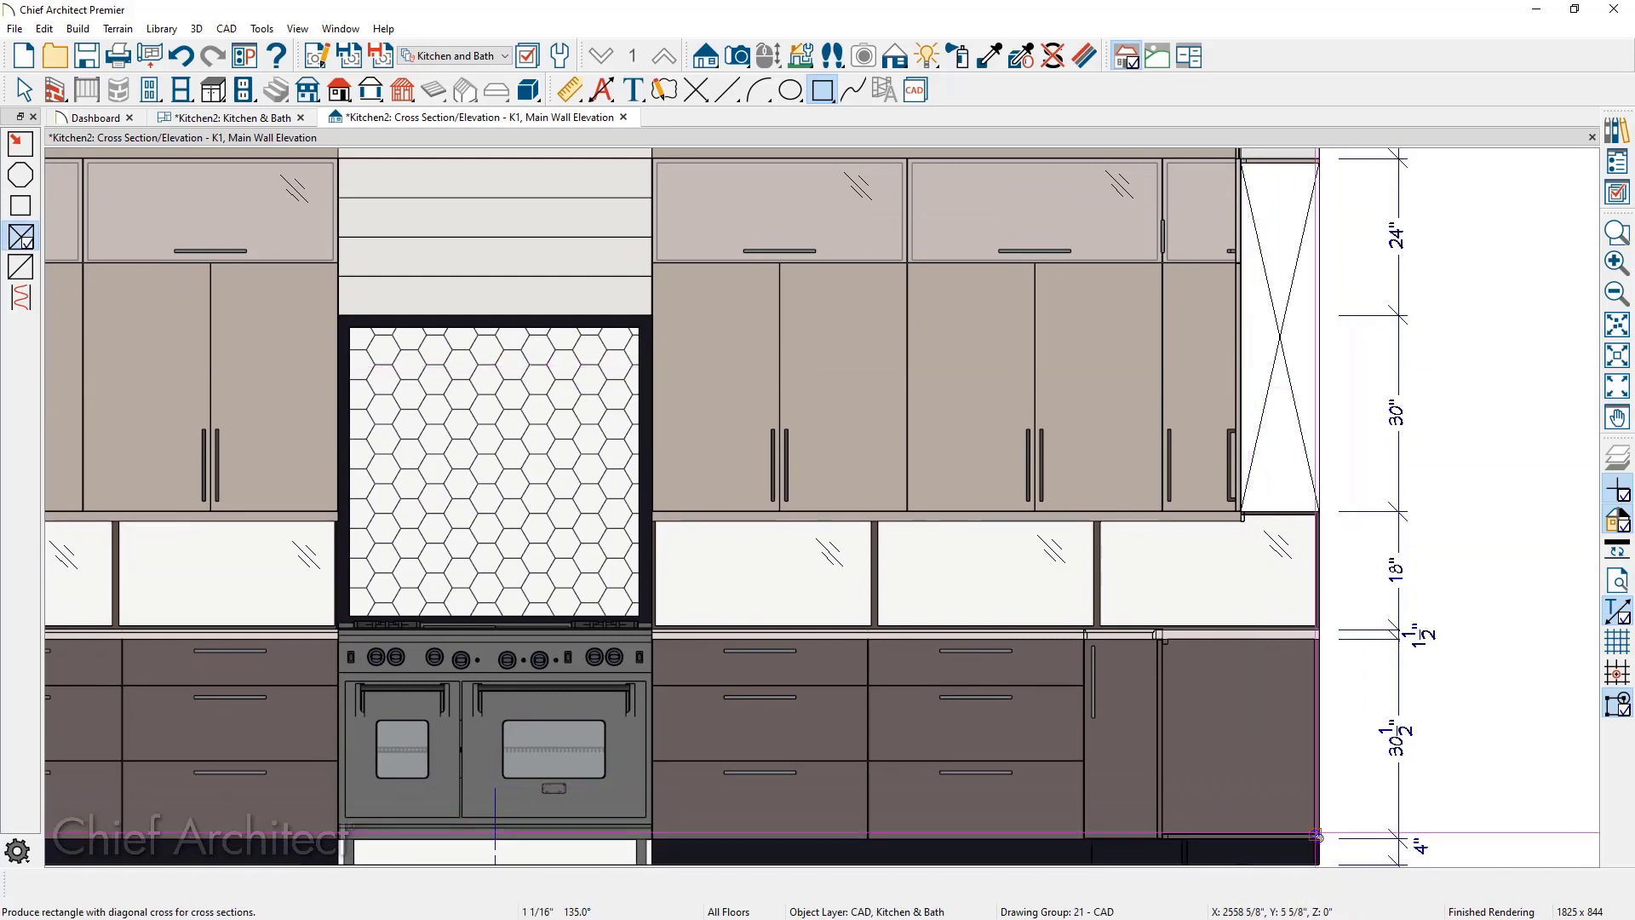
pyautogui.moveTo(1318, 835); pyautogui.dragTo(1159, 636)
pyautogui.press('space')
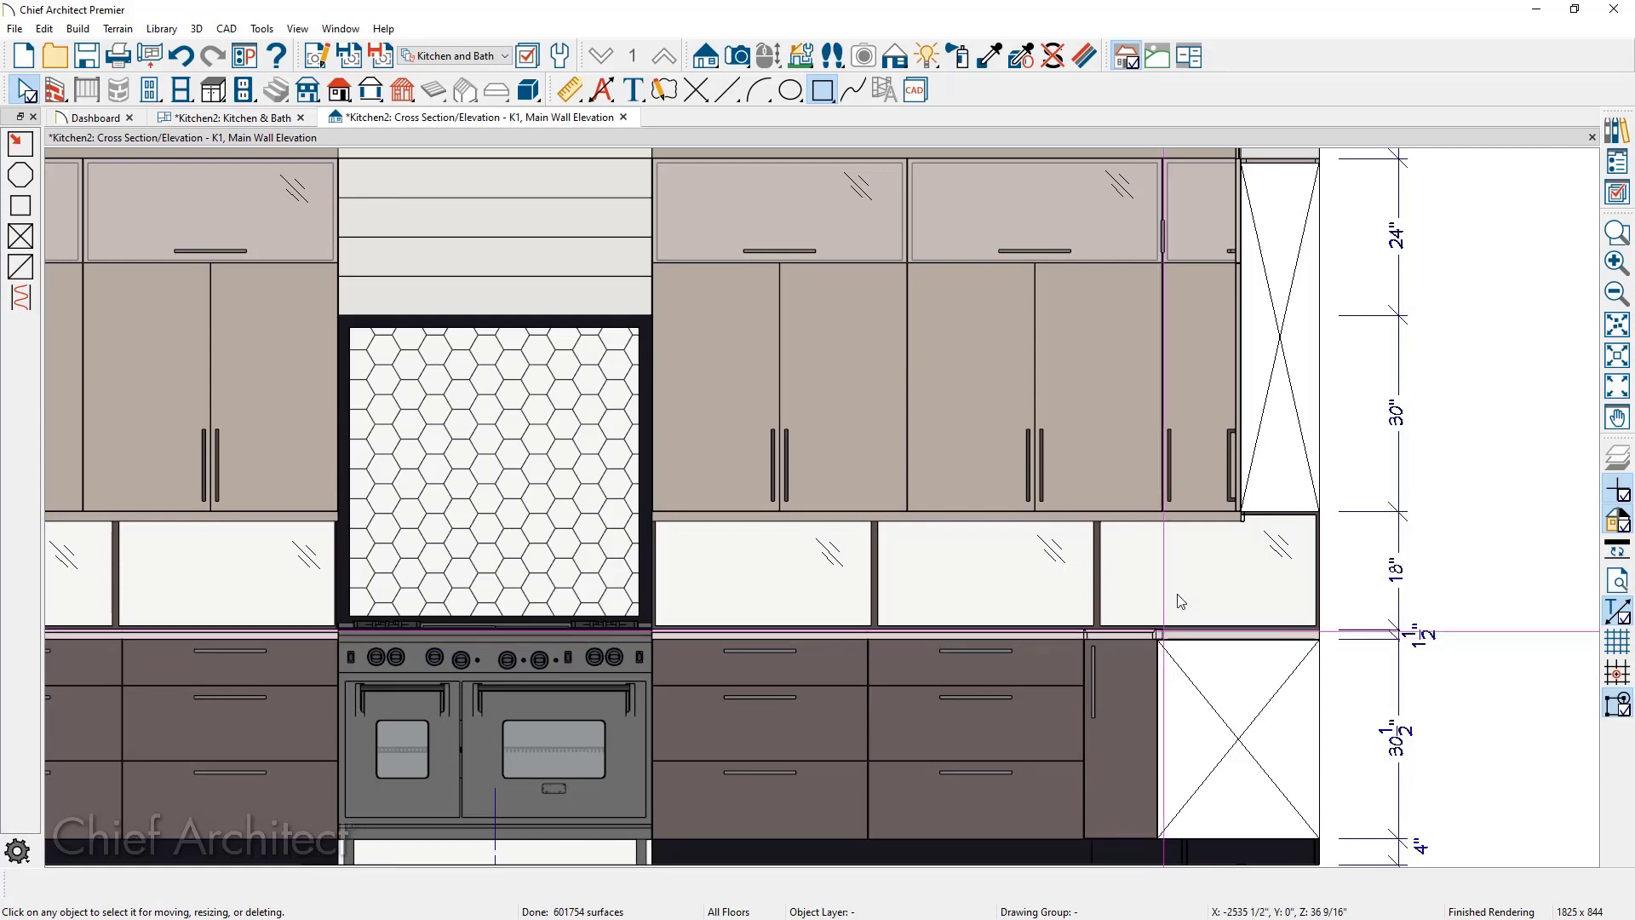
# Fill the cross box over the right-end base cabinet with the brown color sampled from the adjacent base cabinet fronts
pyautogui.doubleClick(1227, 686)
pyautogui.click(603, 193)
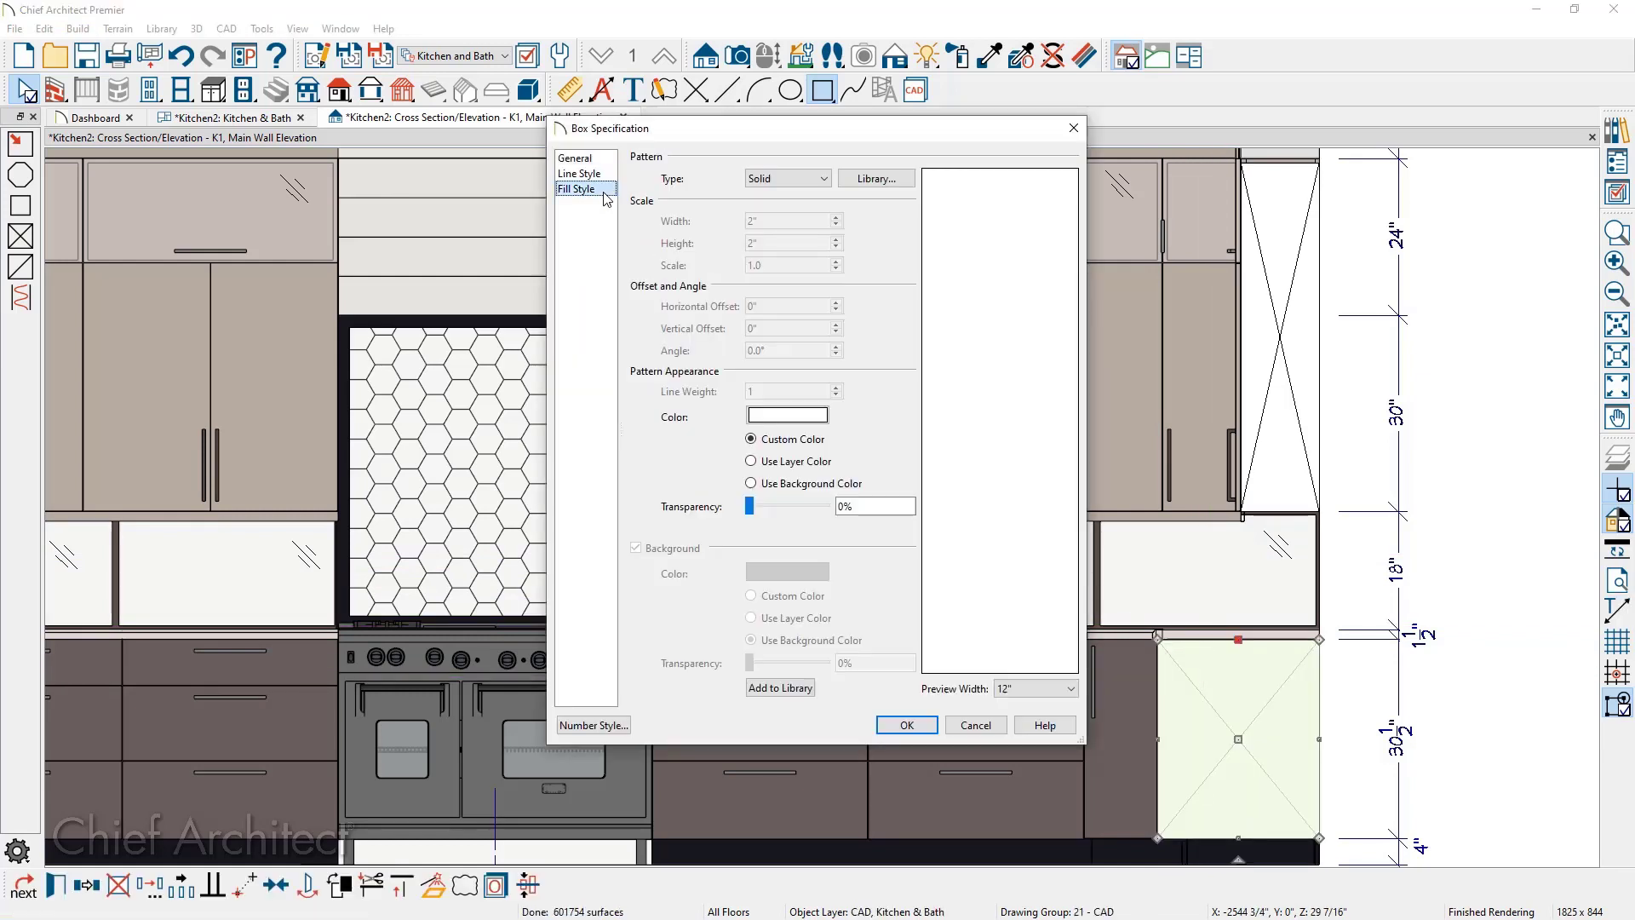
pyautogui.click(792, 417)
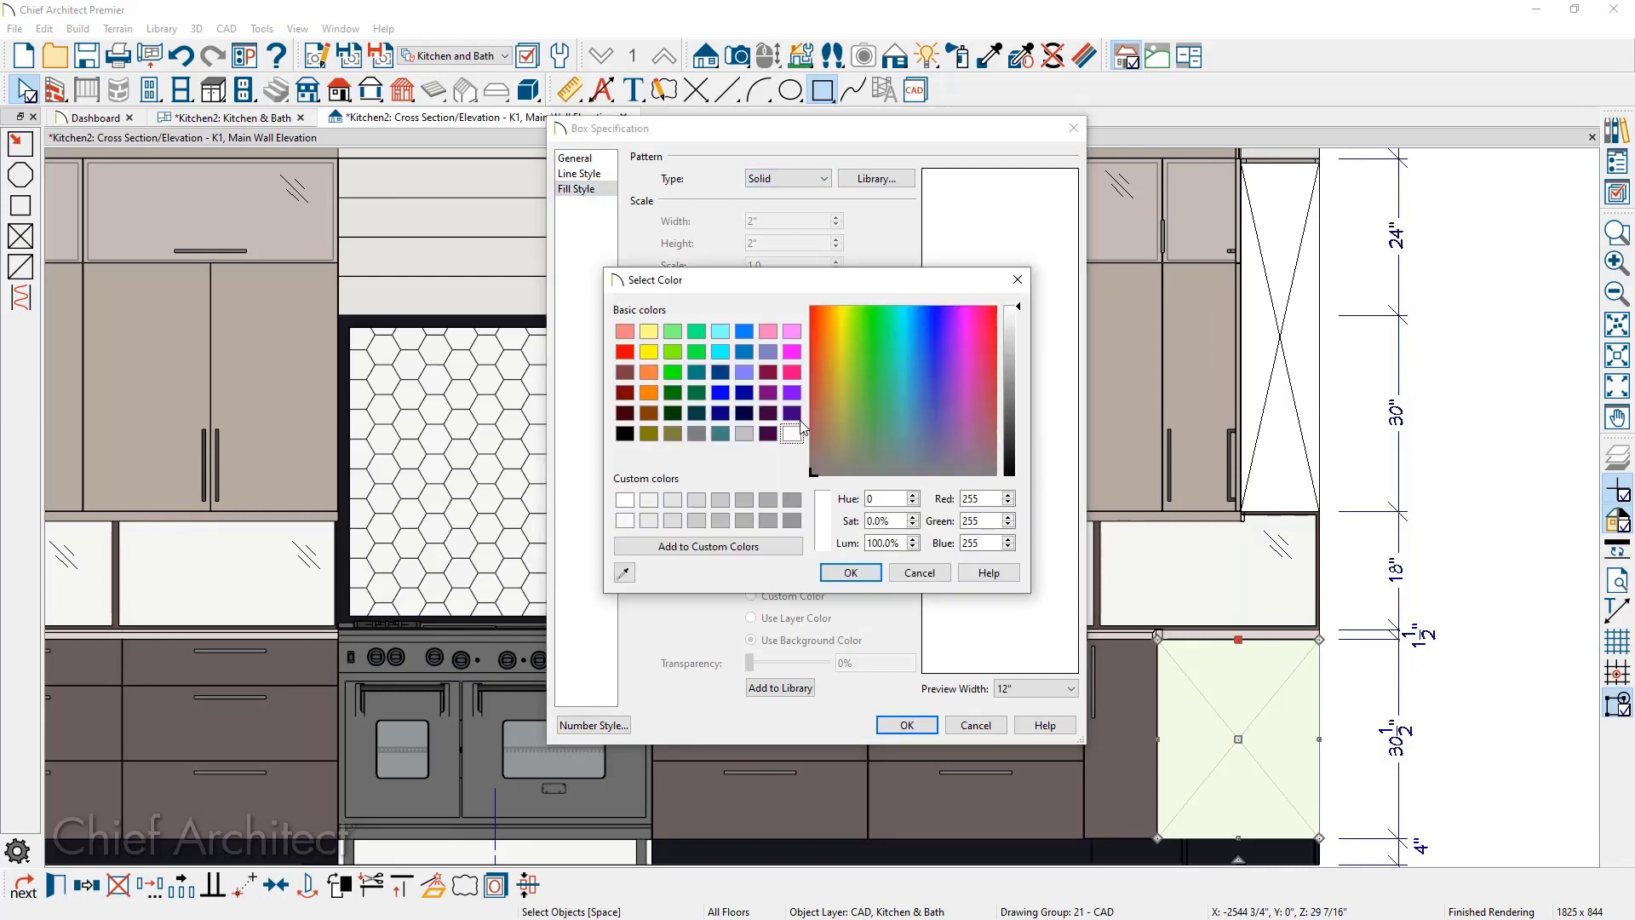
pyautogui.click(625, 573)
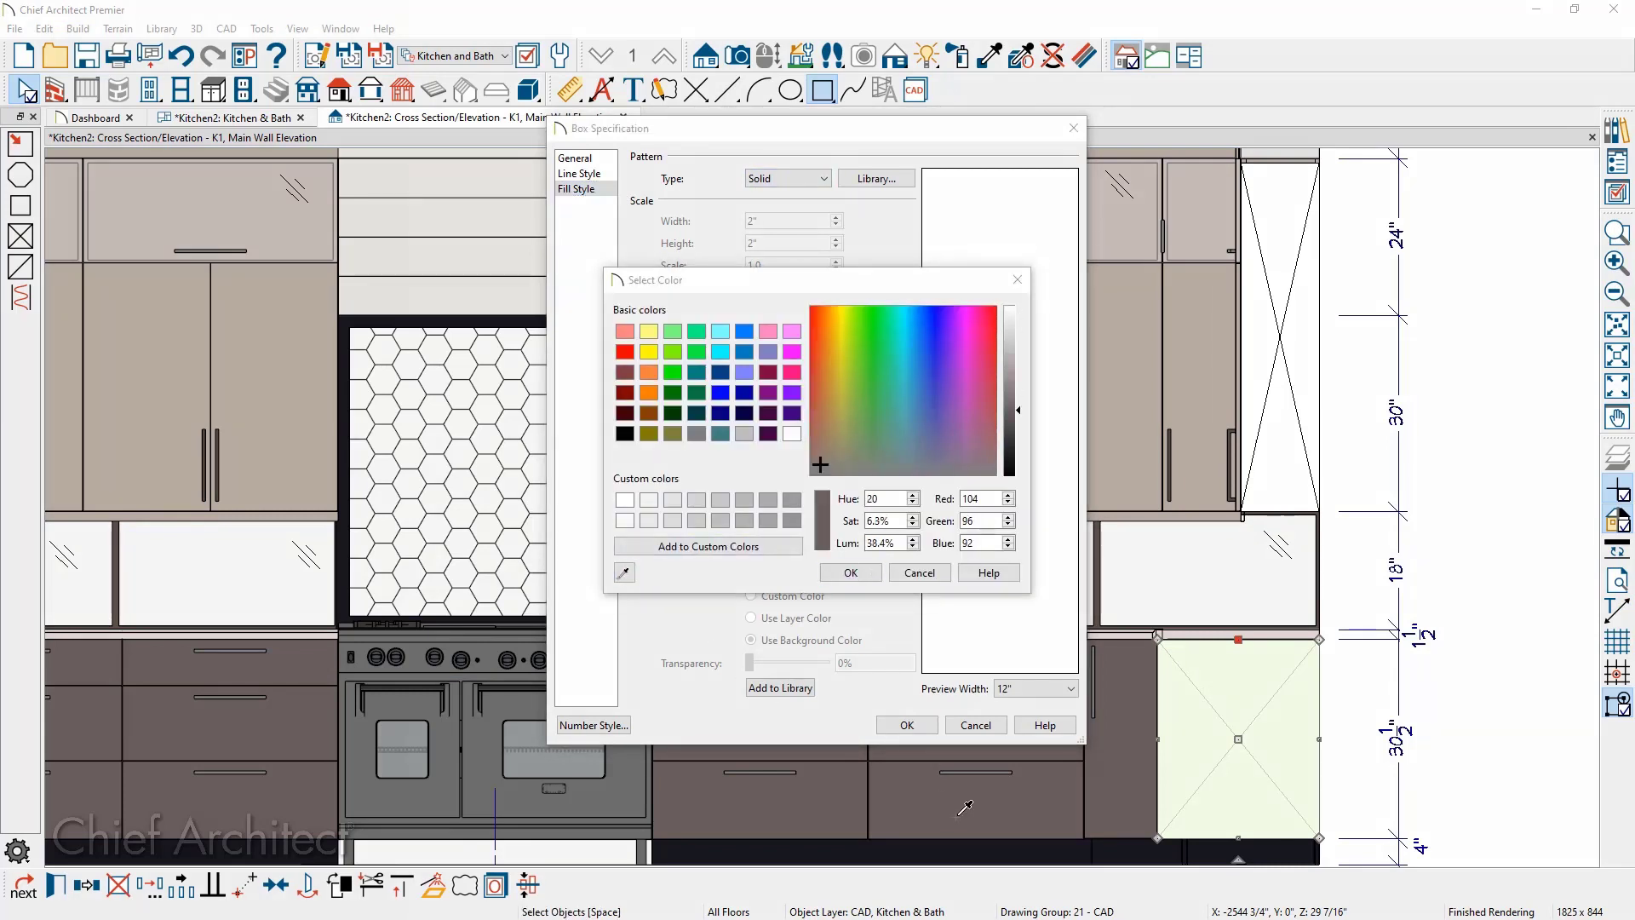
pyautogui.click(851, 572)
pyautogui.click(907, 725)
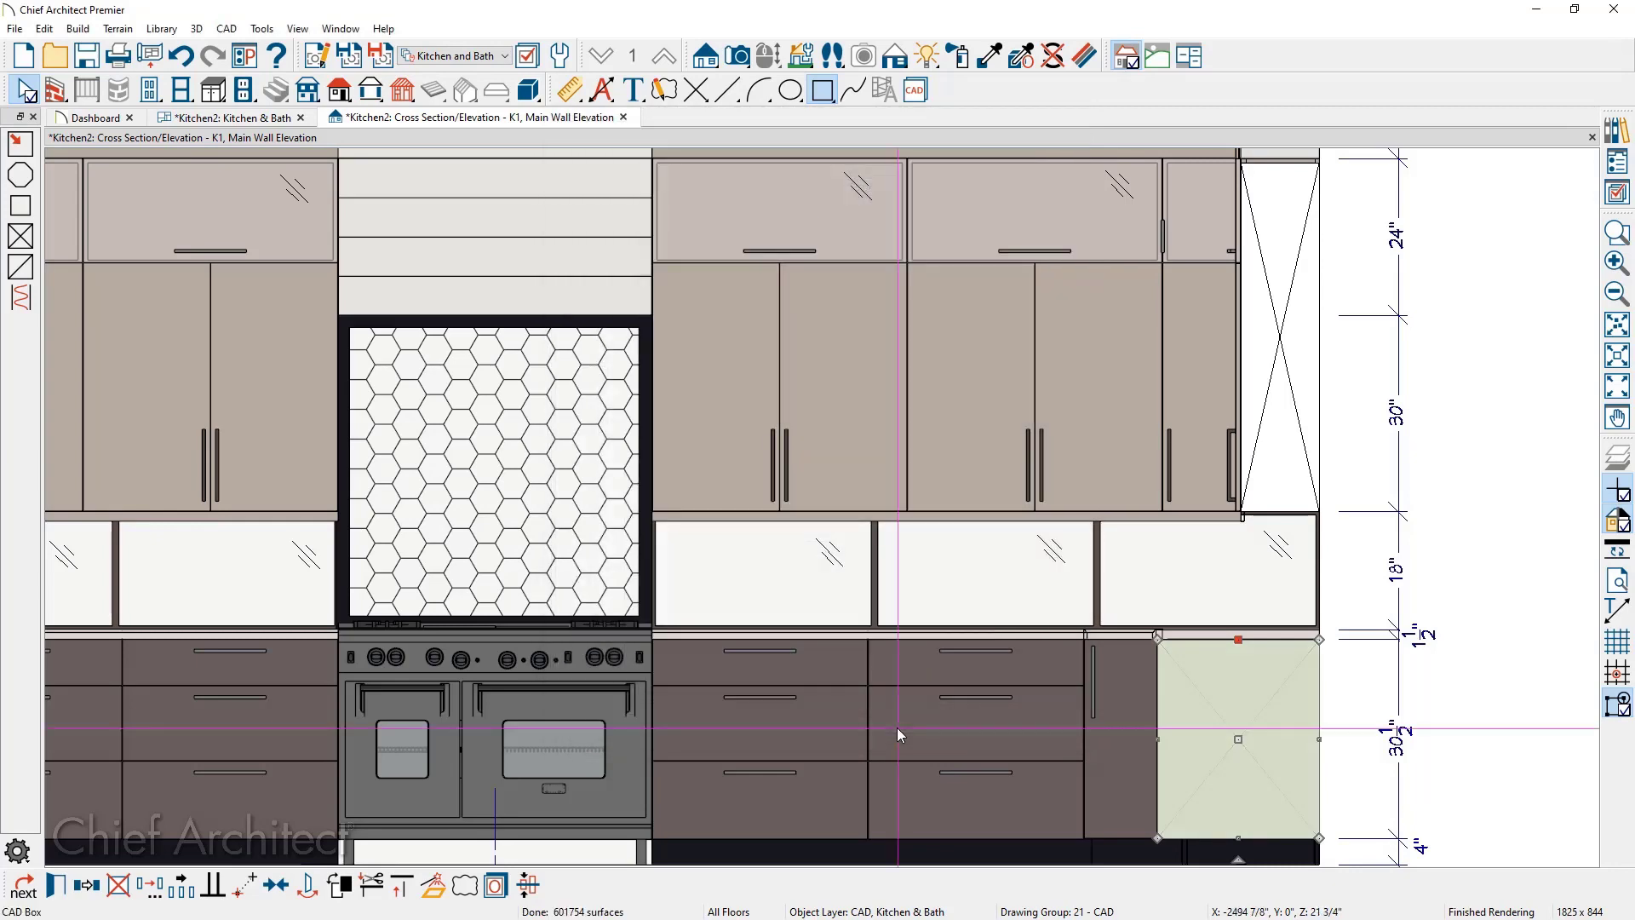
pyautogui.press('Escape')
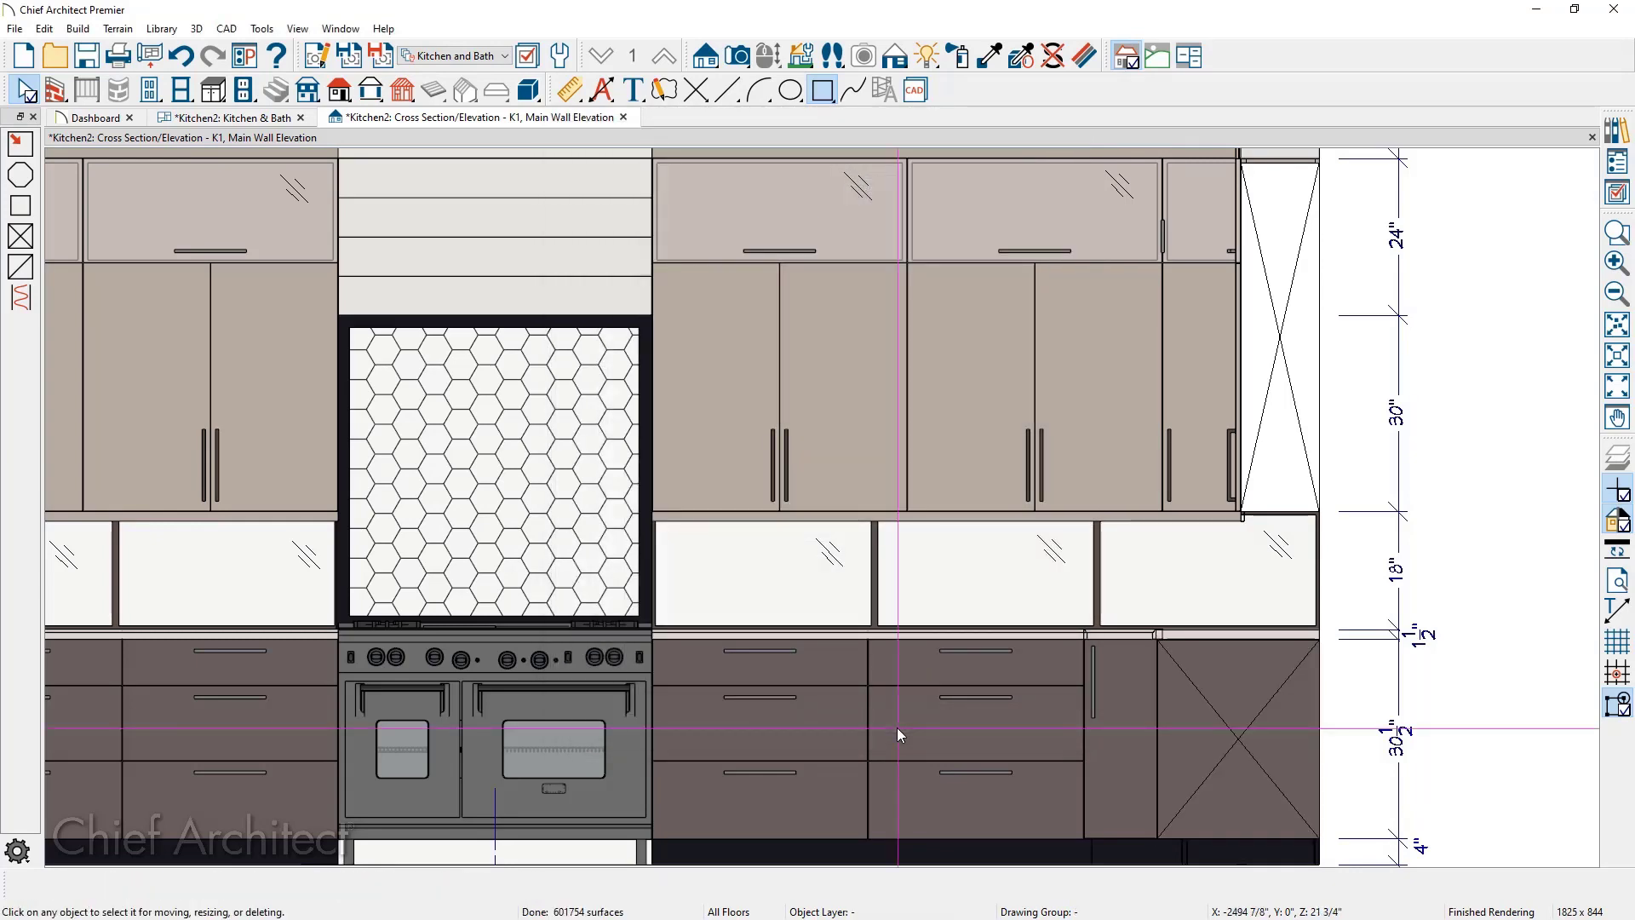
# Select both right-end cross boxes and mirror copies of them about the wall's centerline onto the left-end cabinets
pyautogui.scroll(-2, 949, 703)
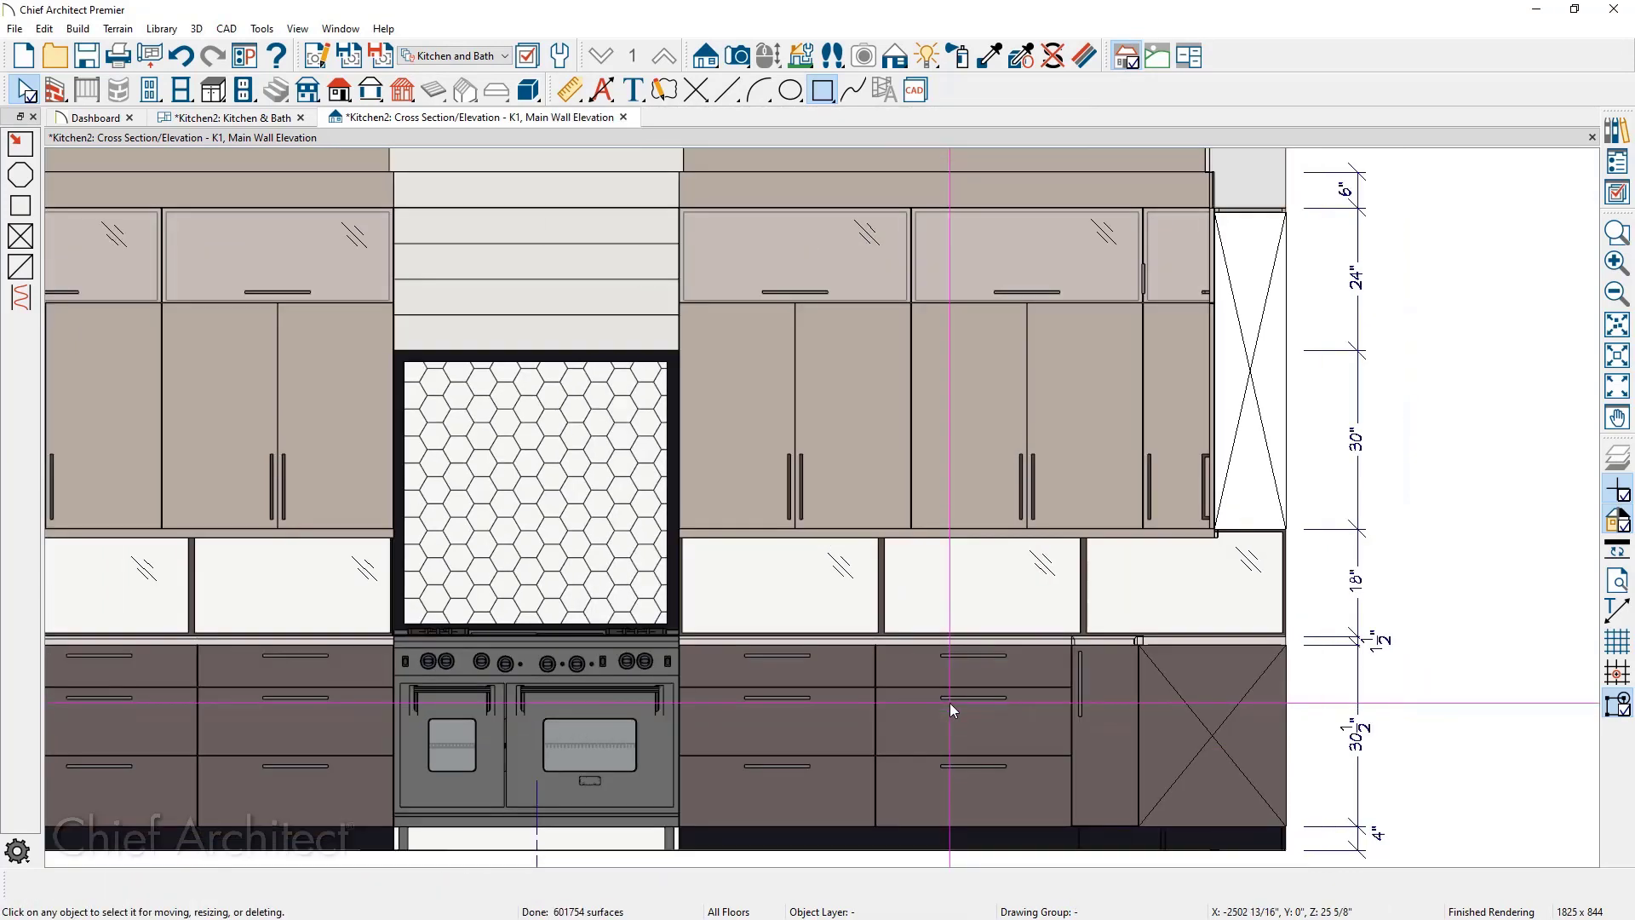
pyautogui.moveTo(1012, 688); pyautogui.dragTo(1168, 667, button='middle')
pyautogui.scroll(-2, 1168, 667)
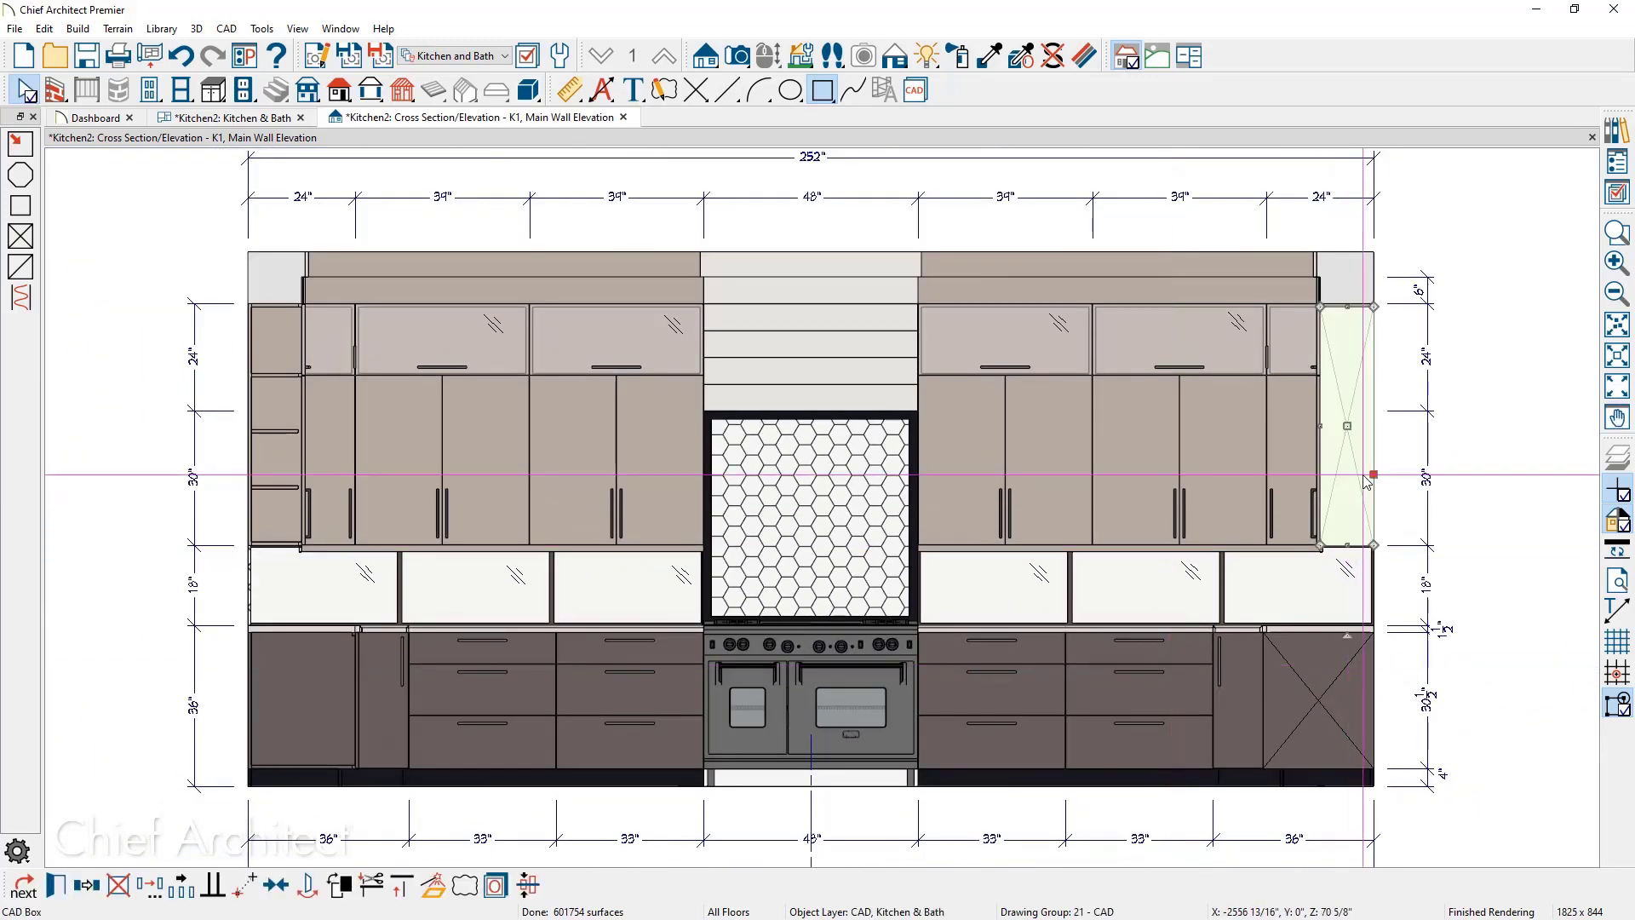
pyautogui.click(1337, 656)
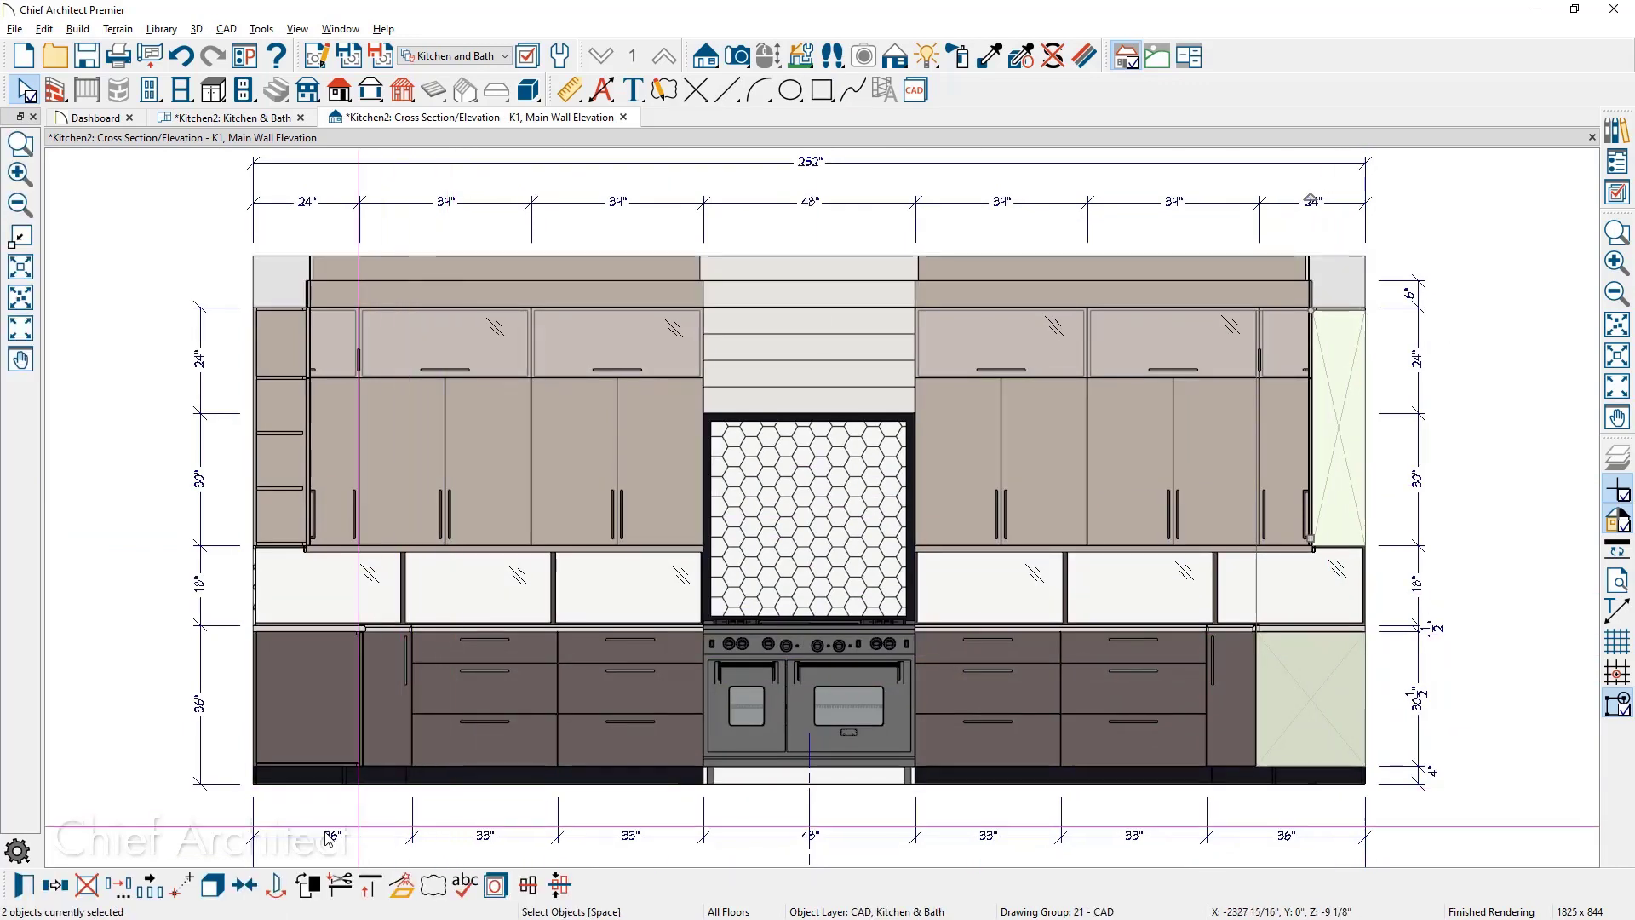
pyautogui.click(133, 852)
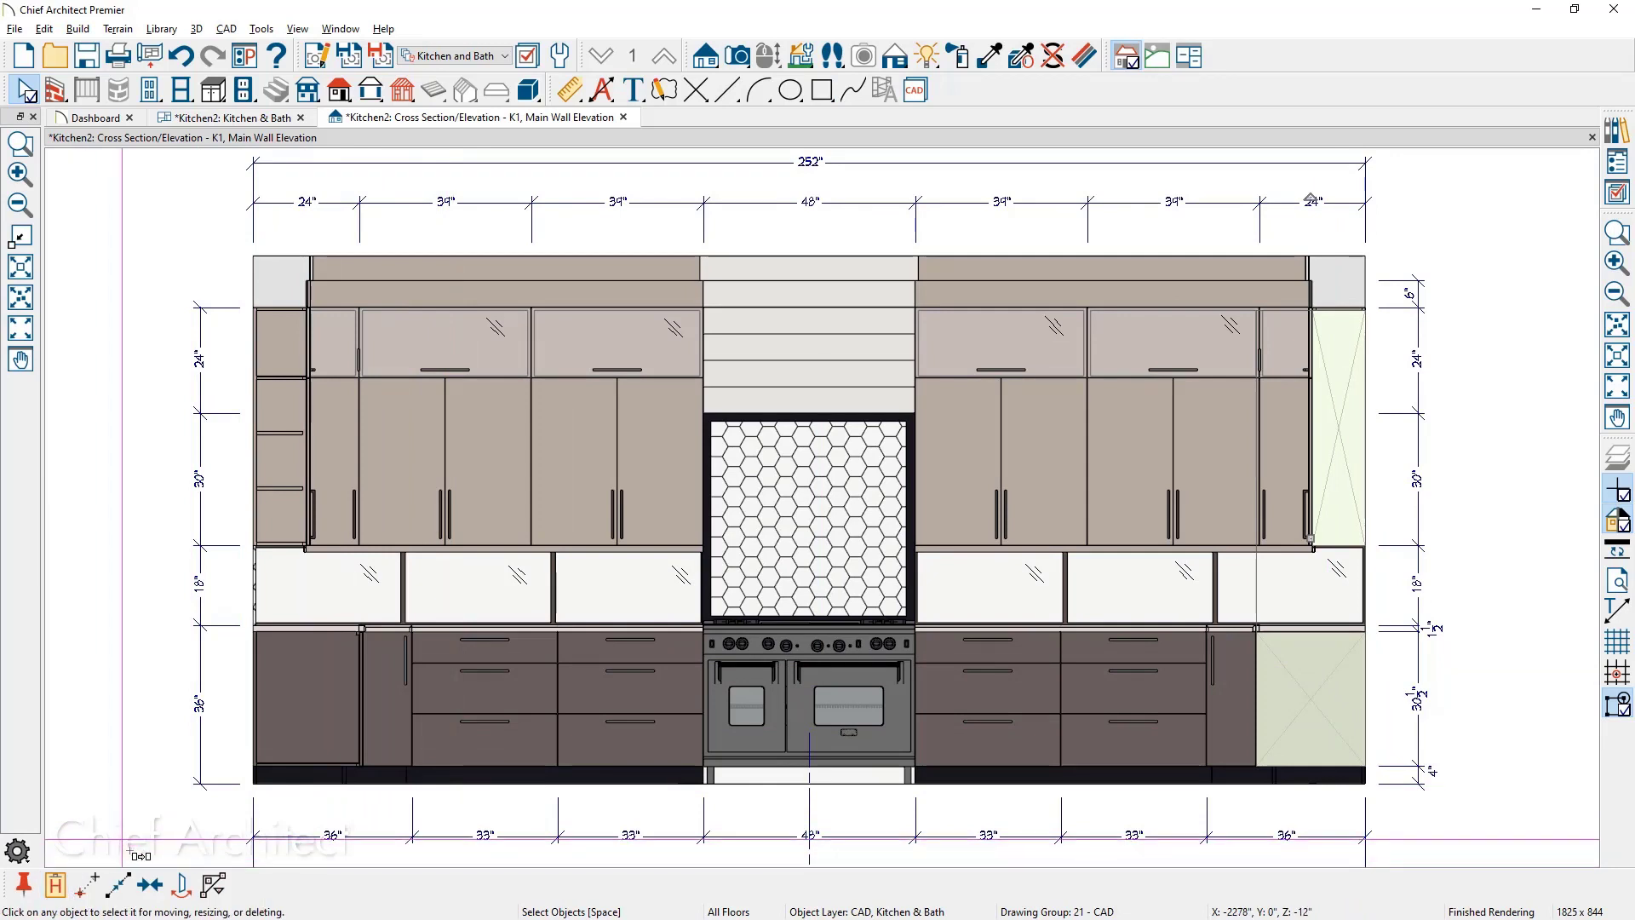
pyautogui.click(181, 885)
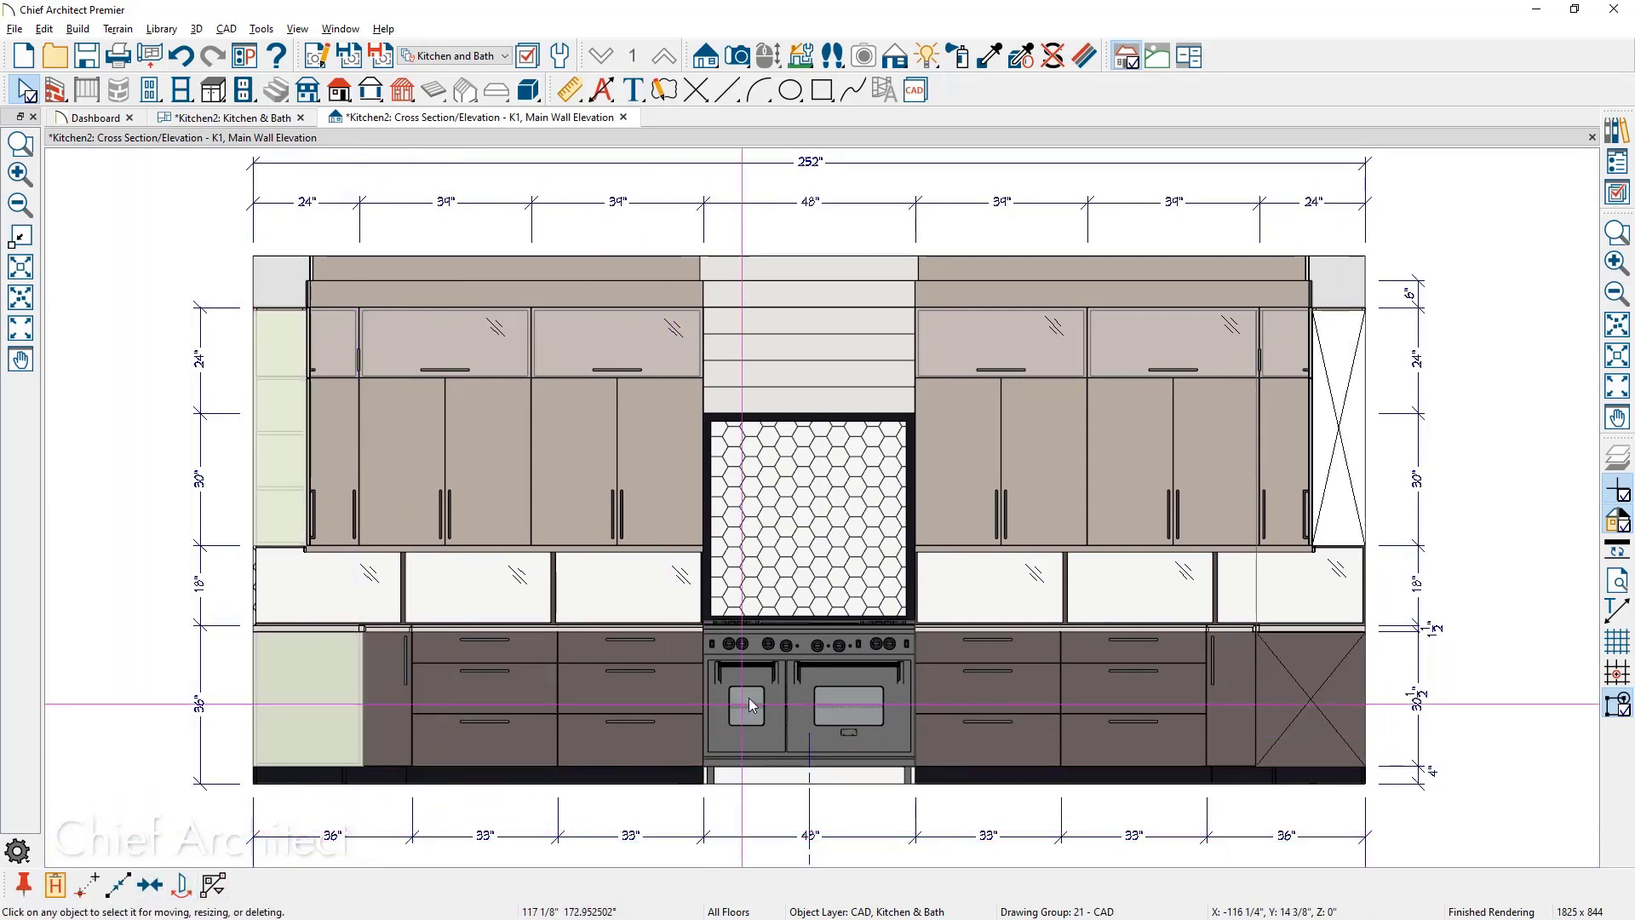
pyautogui.click(811, 632)
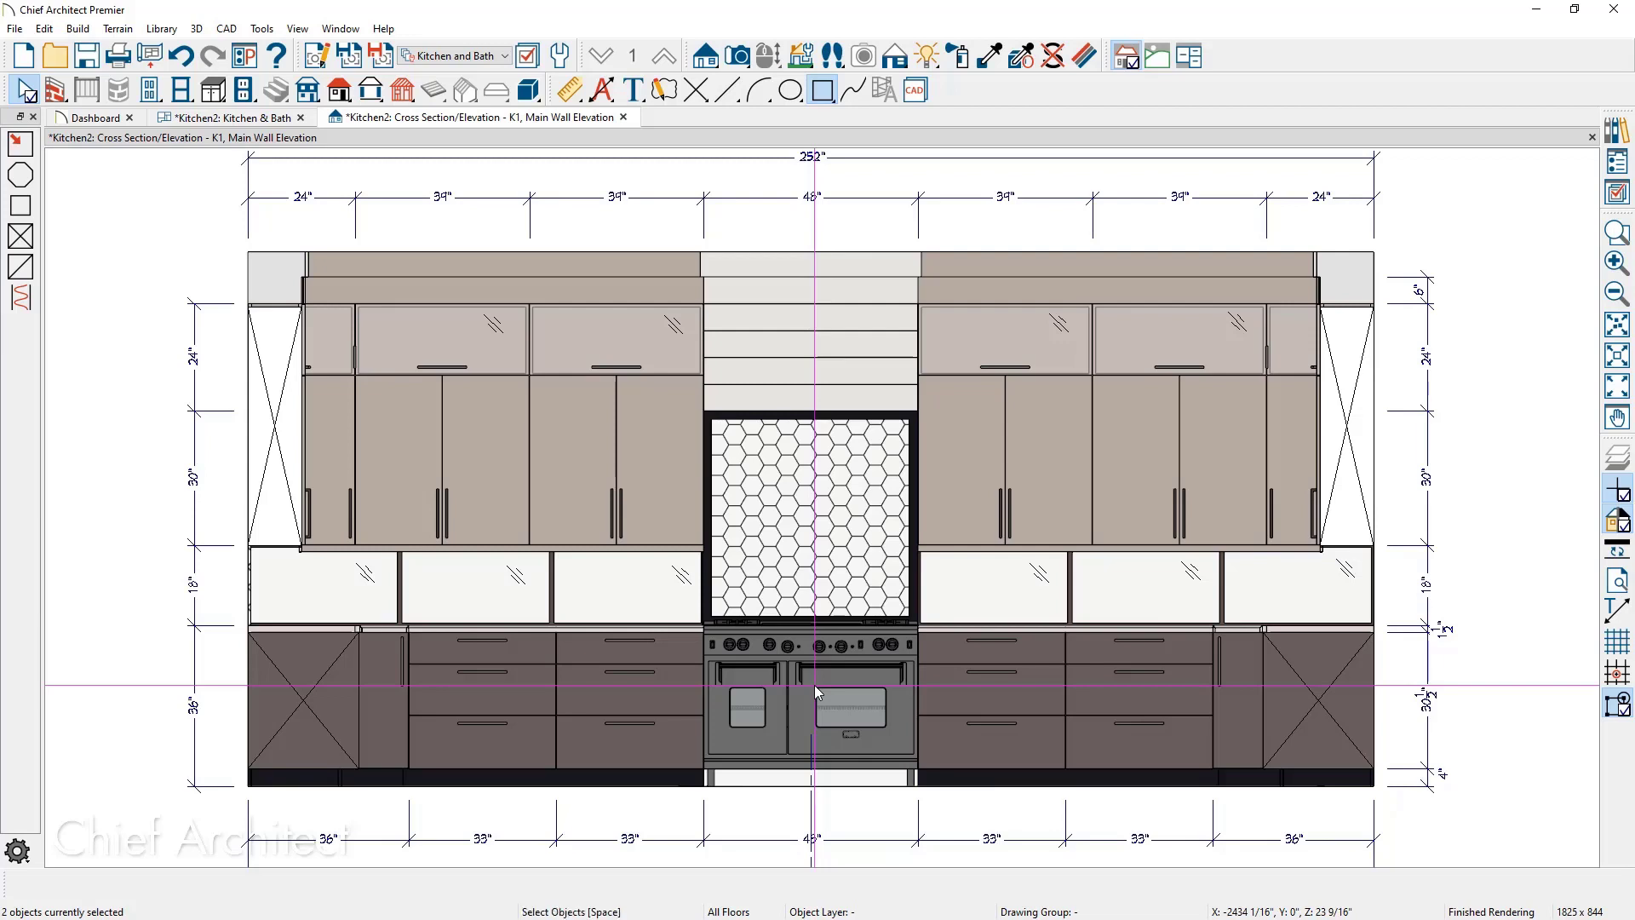
# Add a leader-line text reading STACKED CROWN MOLDING that points to the crown at the upper right corner of the cabinets
pyautogui.scroll(-1, 814, 685)
pyautogui.moveTo(814, 685); pyautogui.dragTo(793, 654, button='middle')
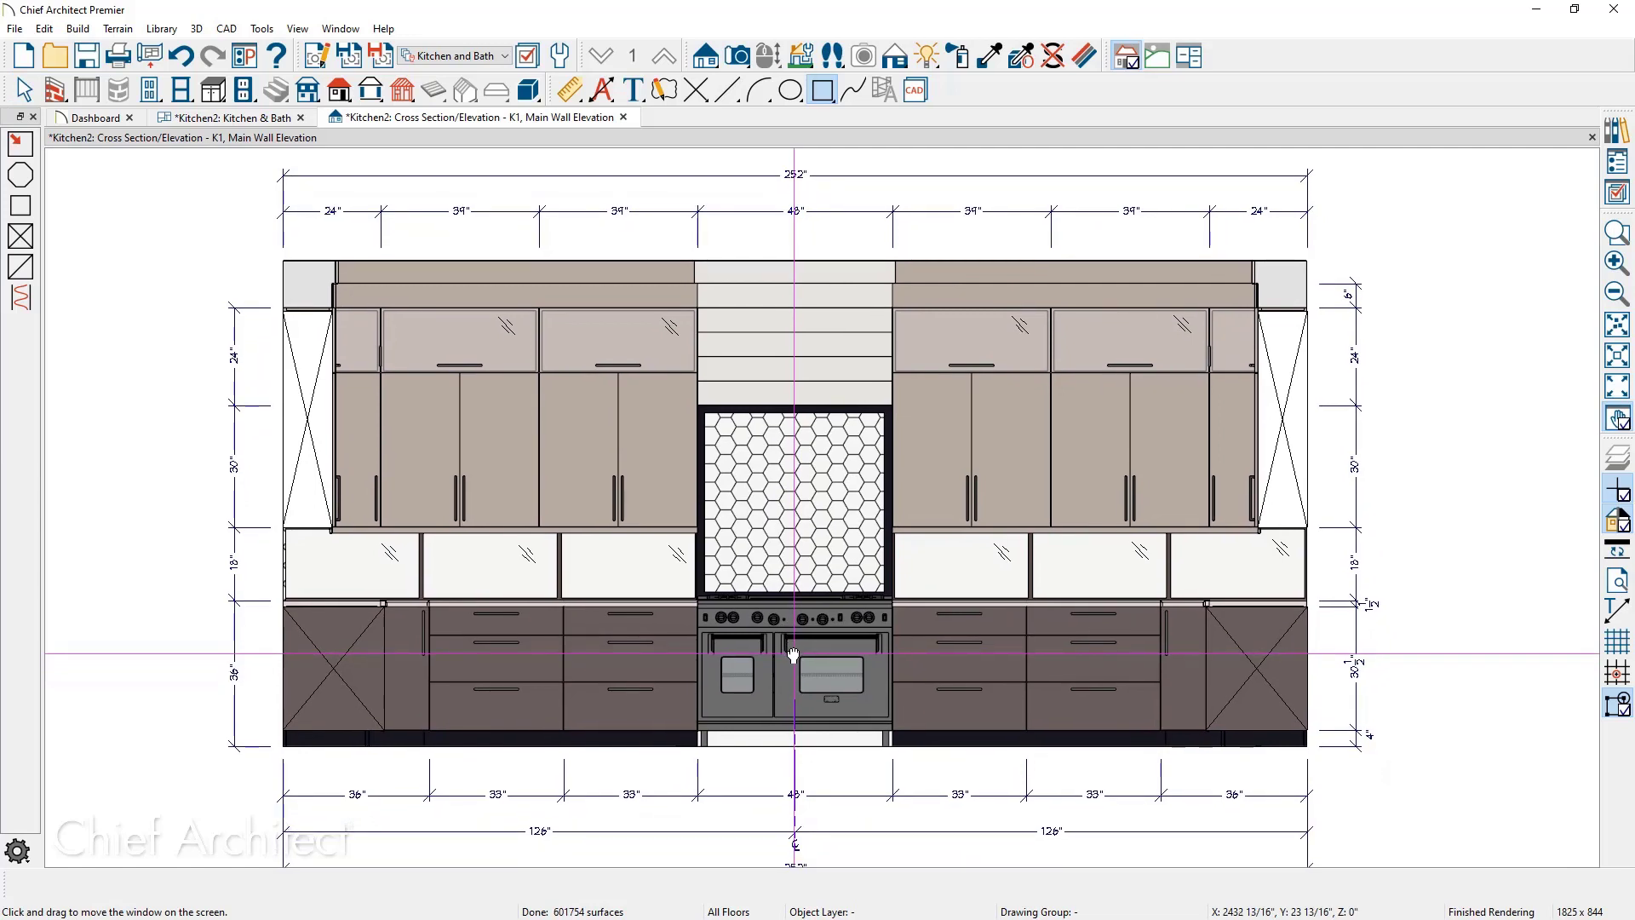
pyautogui.click(633, 90)
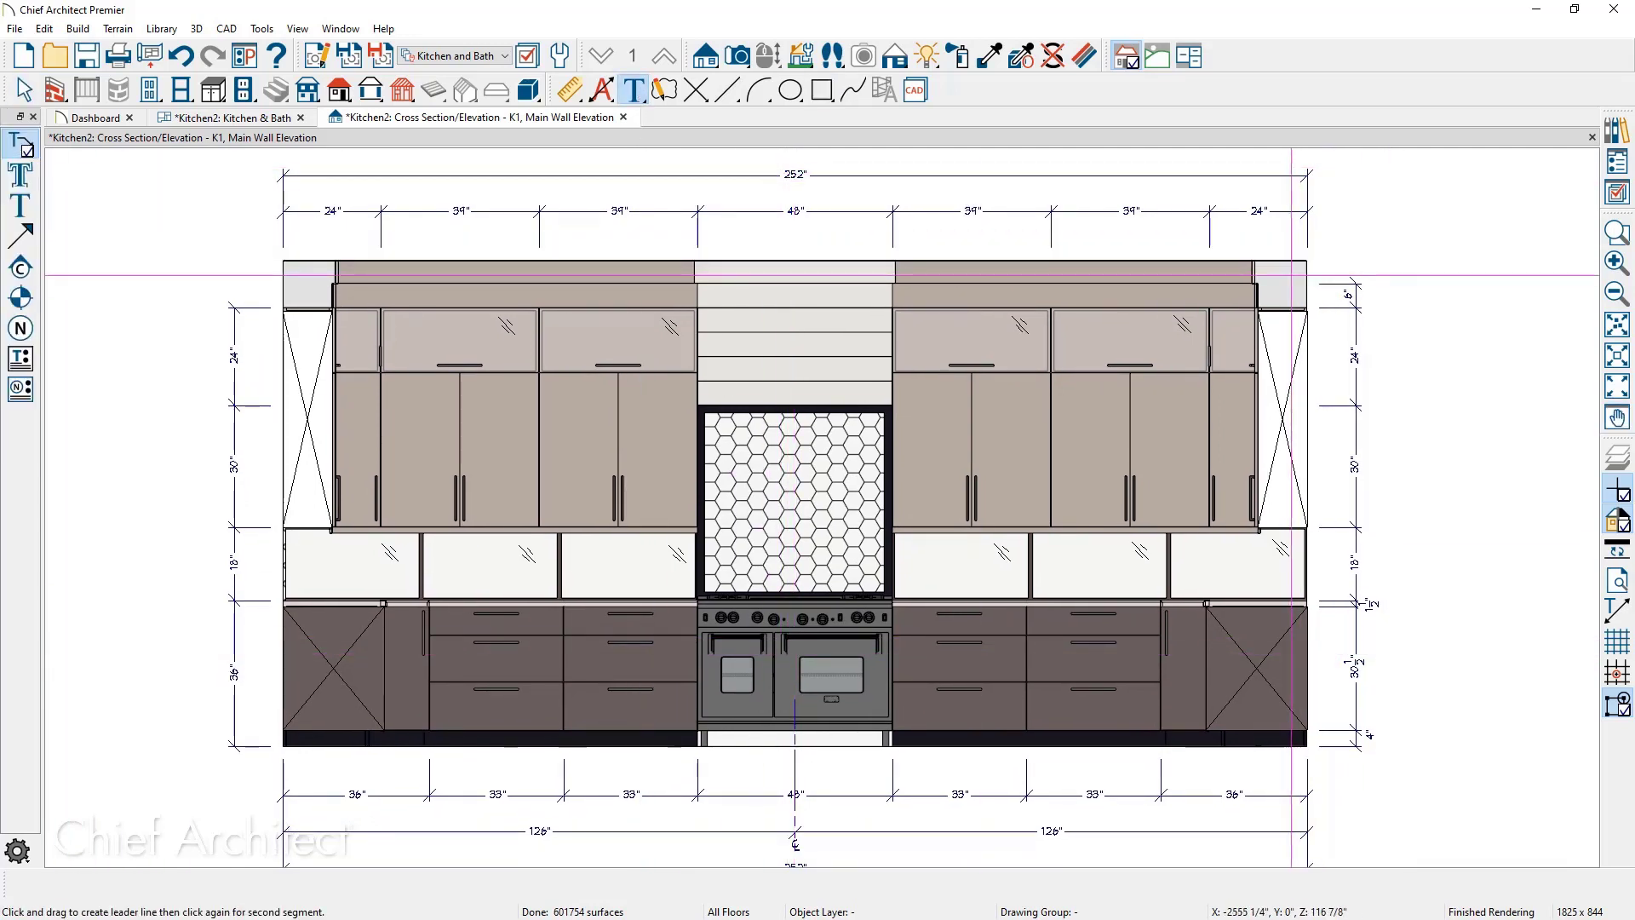
pyautogui.moveTo(1307, 259); pyautogui.dragTo(1344, 221)
pyautogui.click(1409, 221)
pyautogui.write('S')
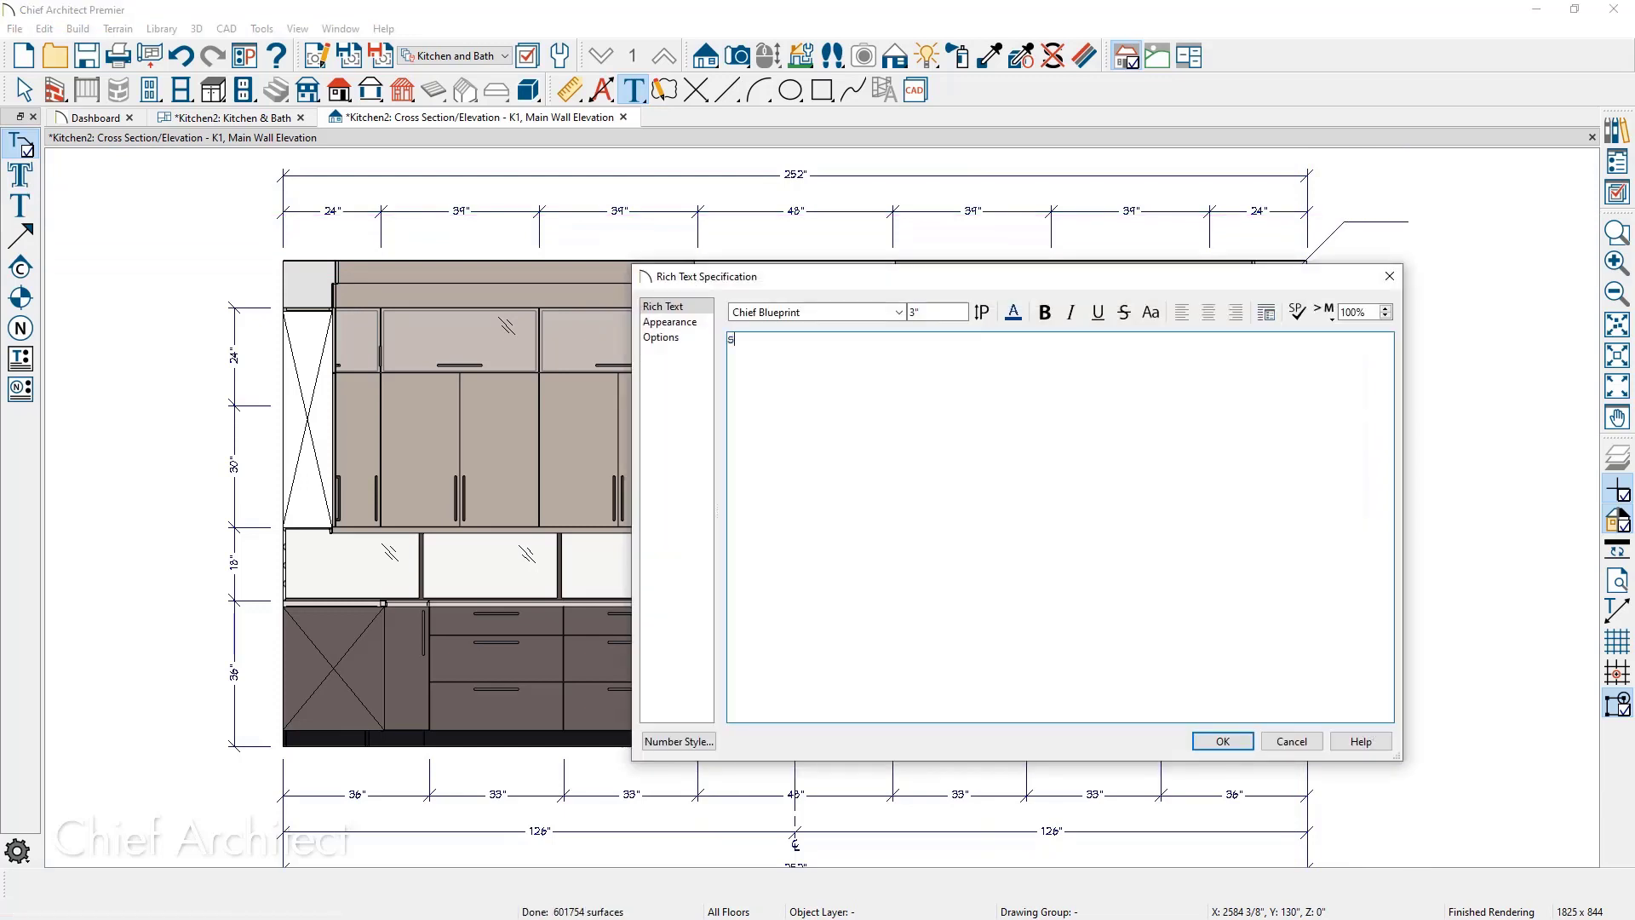
pyautogui.write('STACKED CROW')
pyautogui.write('N MOLI')
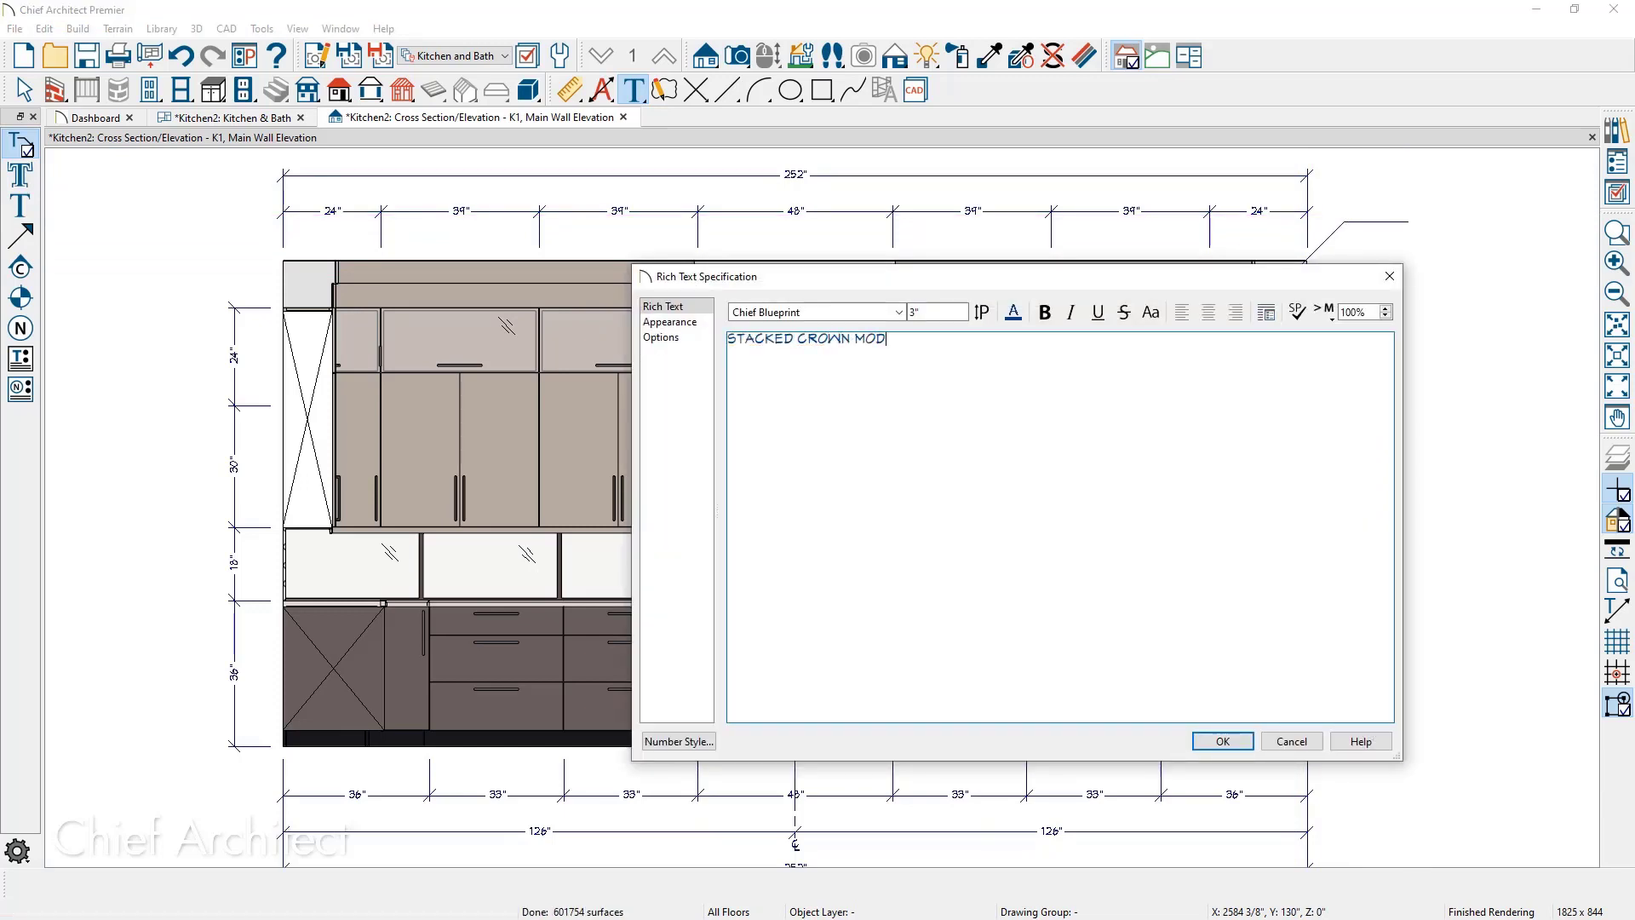
pyautogui.press('BackSpace')
pyautogui.write('DING')
pyautogui.click(1224, 741)
pyautogui.moveTo(1161, 720); pyautogui.dragTo(1050, 720, button='middle')
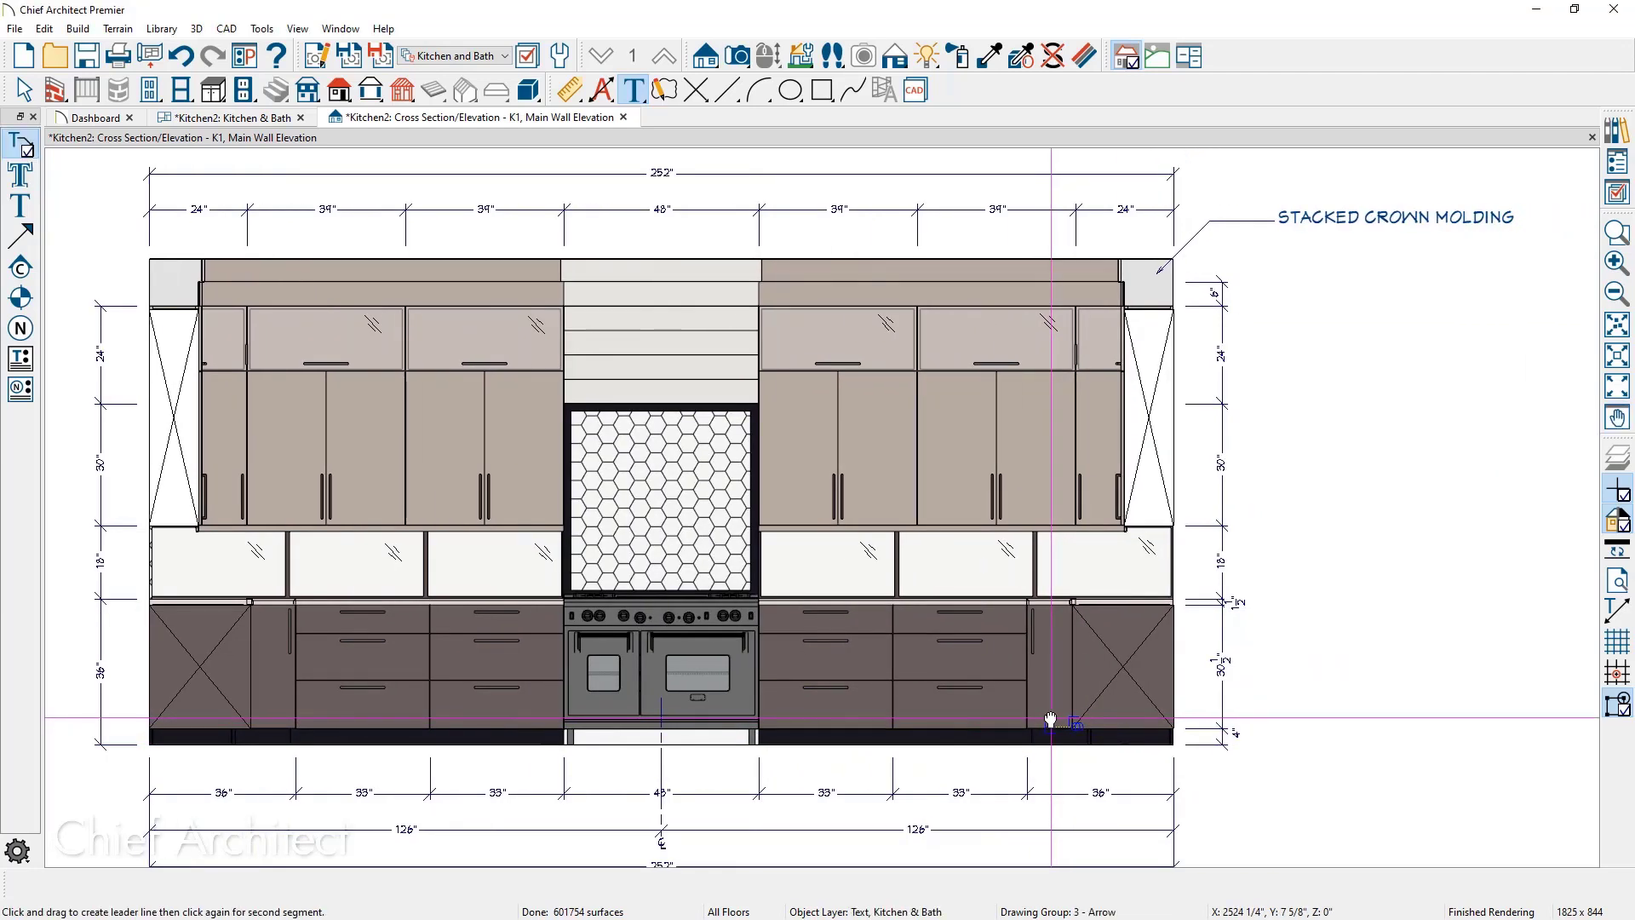
pyautogui.press('space')
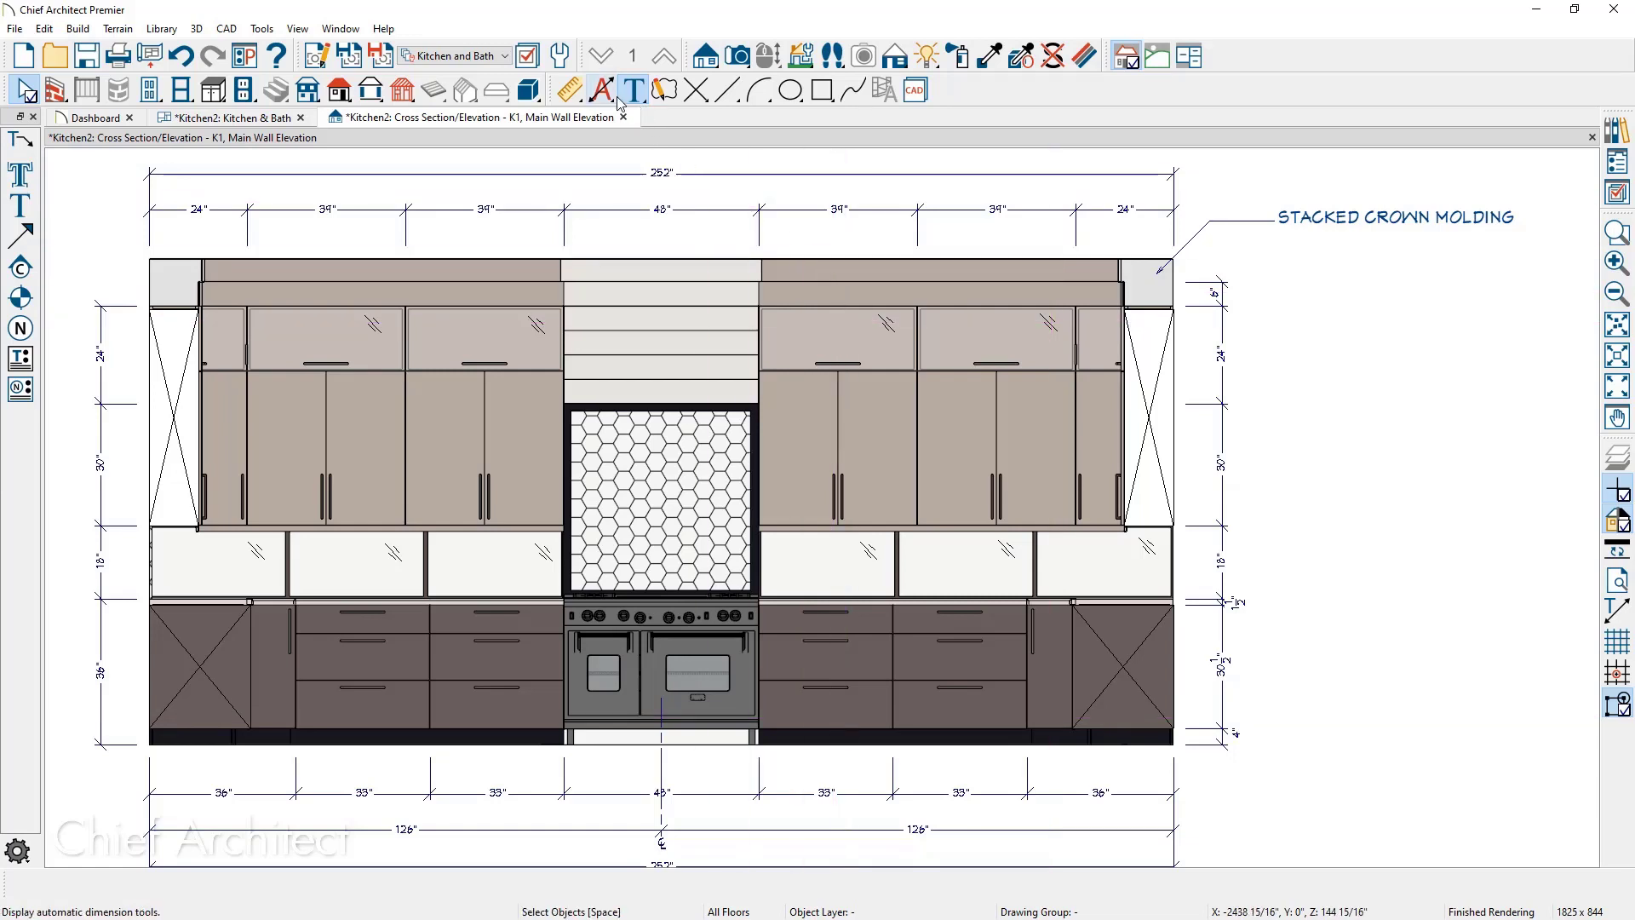
# Place a circular Kitchen note with the text CUSTOM COOKHOOD on the range hood and ignore its missing-schedule warning
pyautogui.click(21, 329)
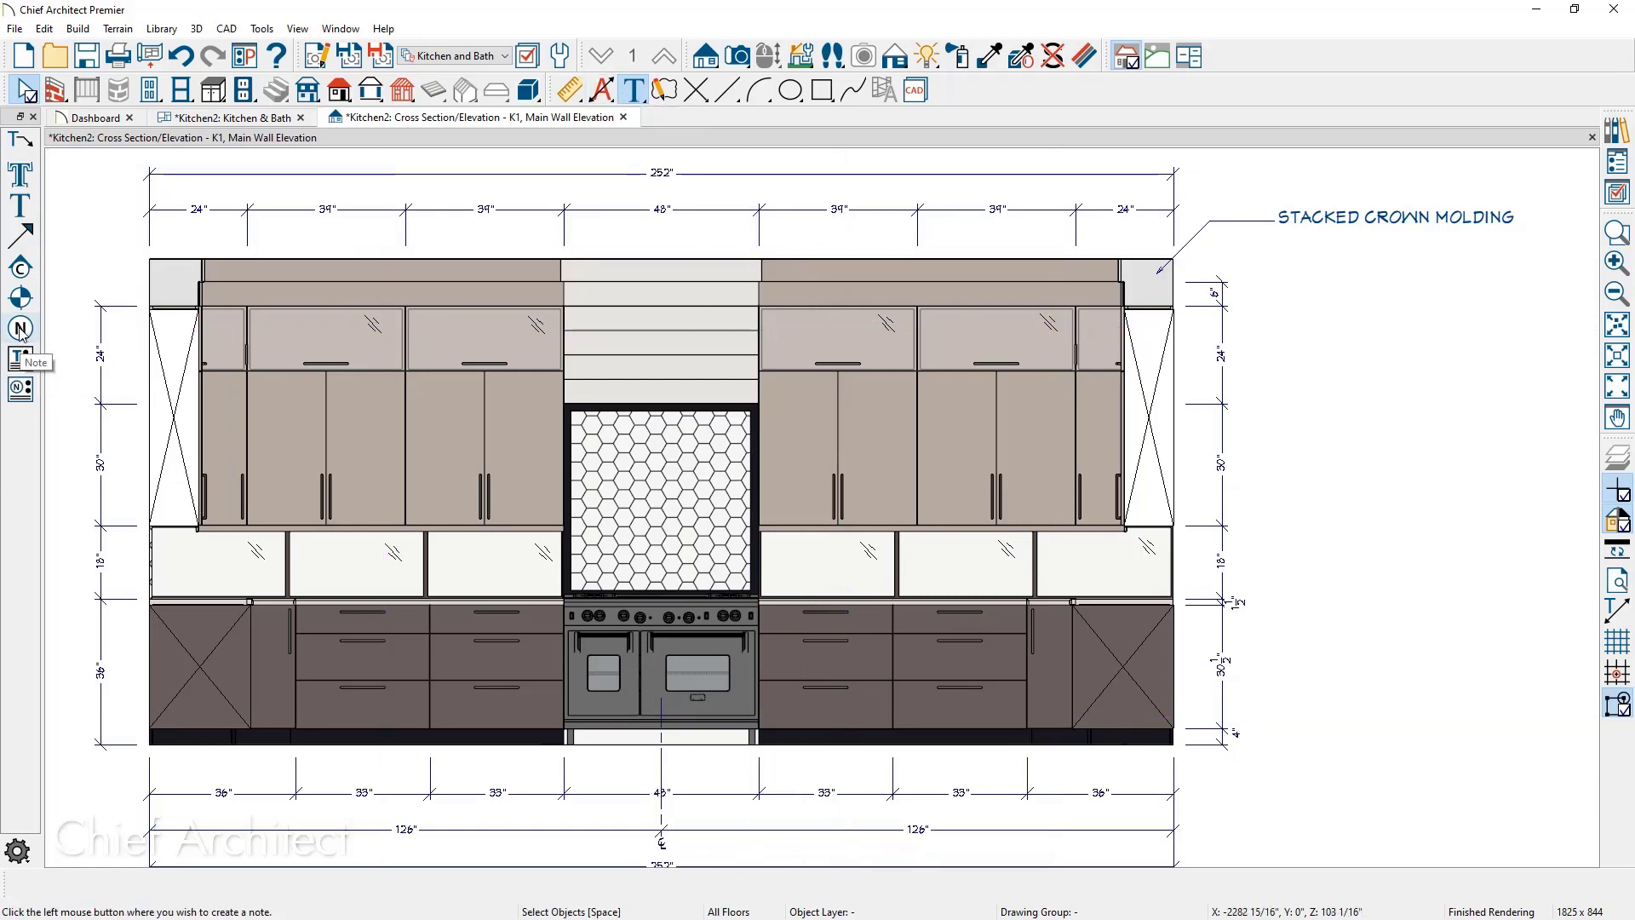
pyautogui.click(602, 309)
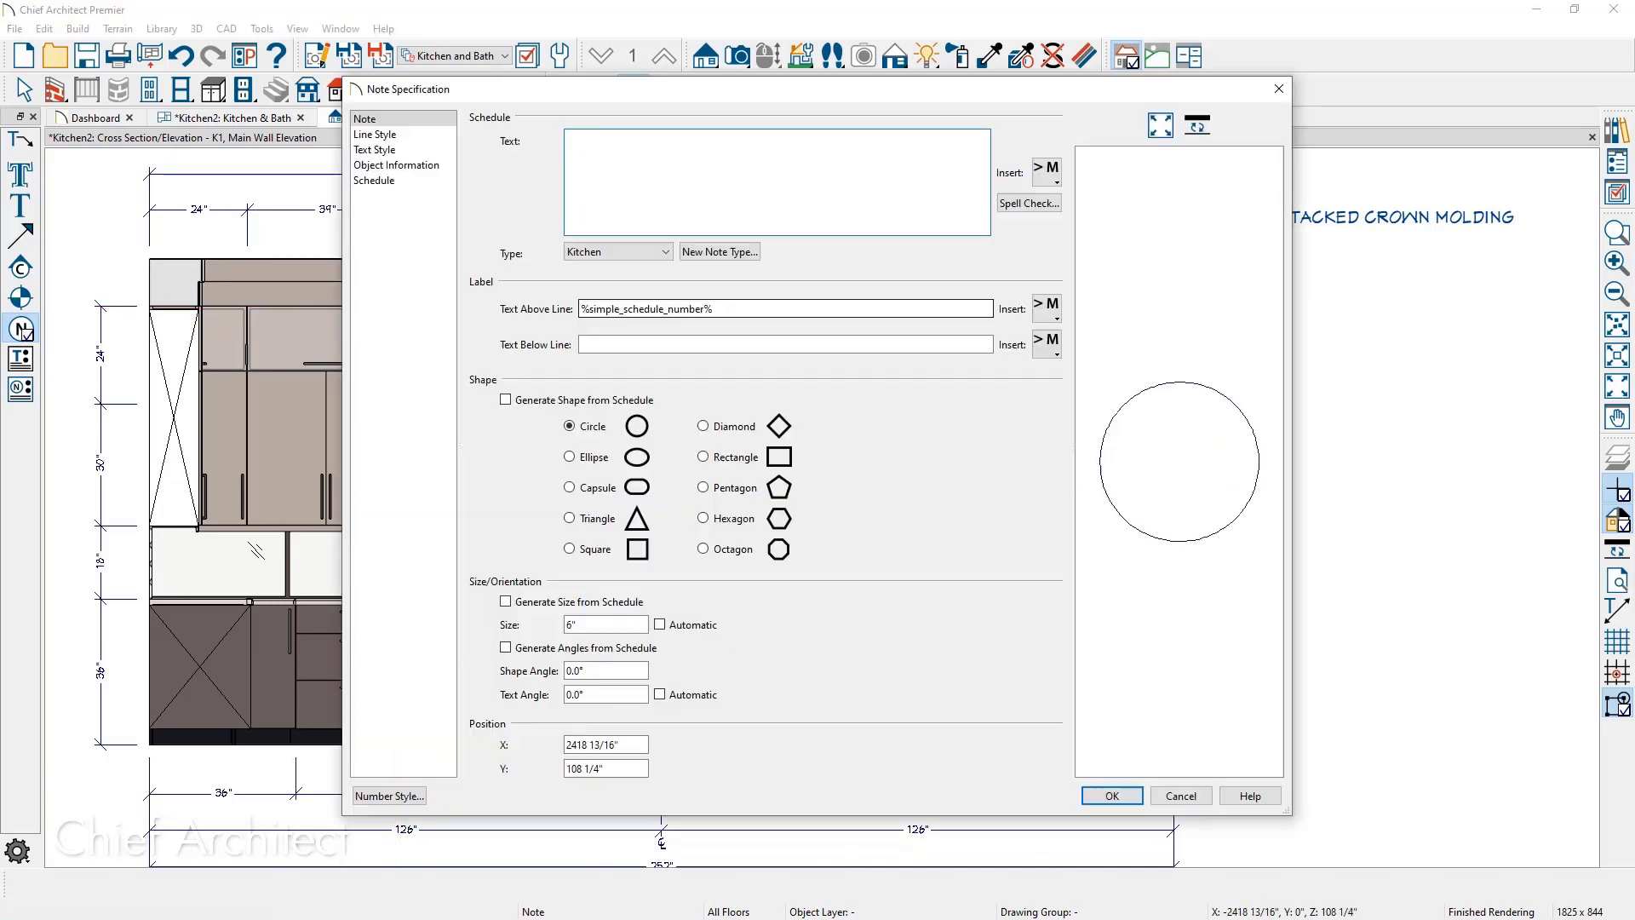
pyautogui.write('CUSTOM COOKHOOD')
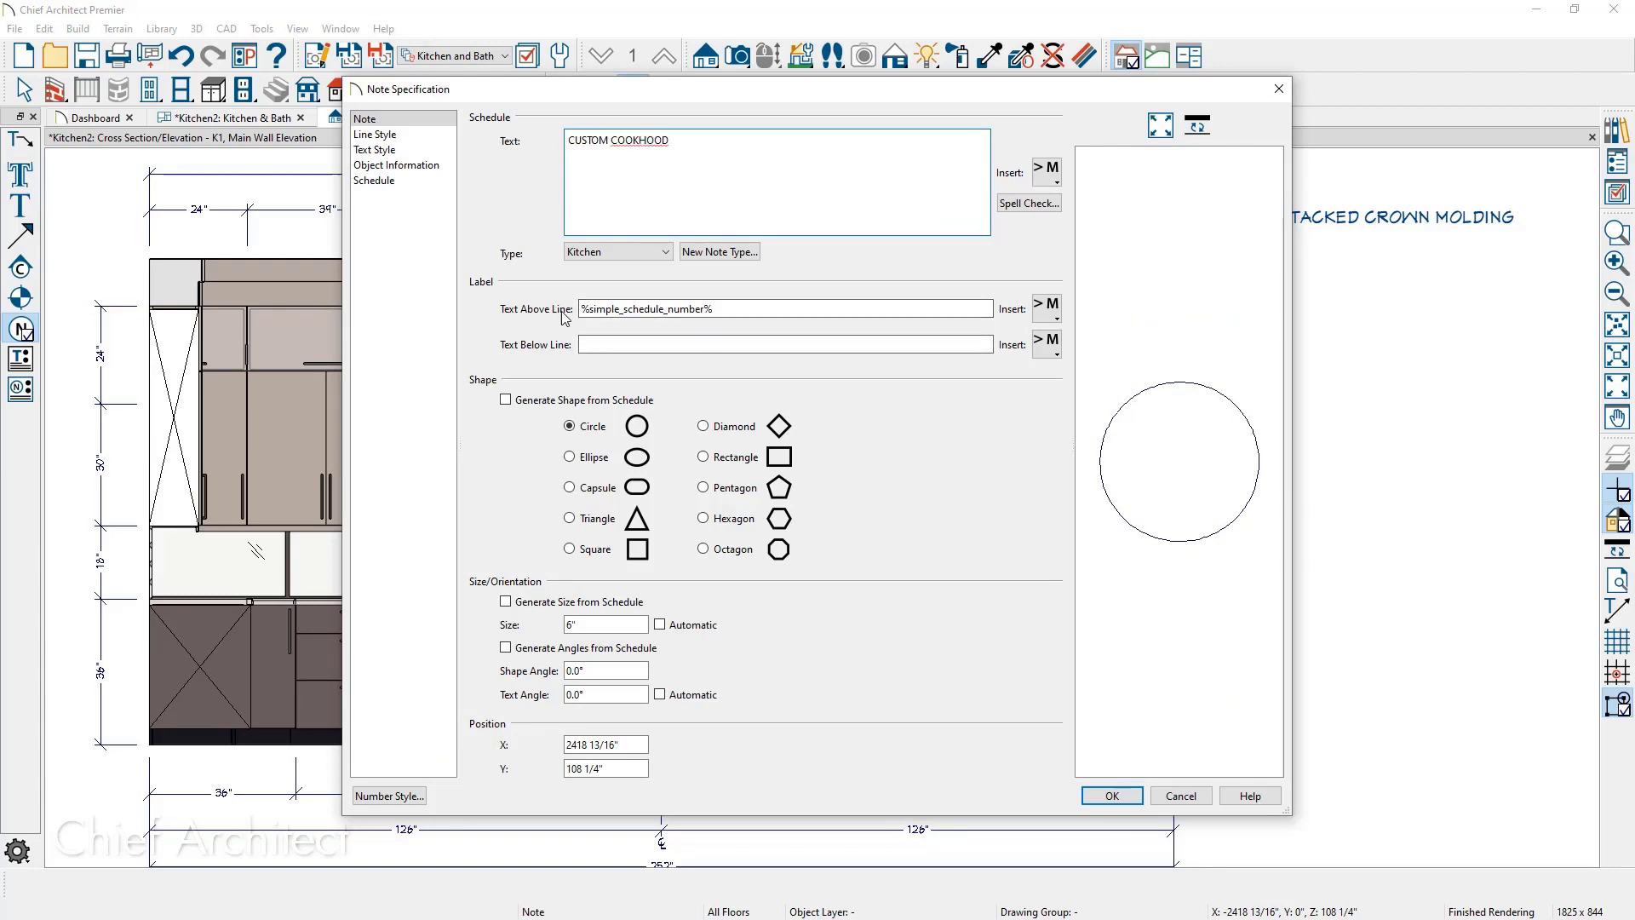
pyautogui.click(606, 258)
pyautogui.click(607, 260)
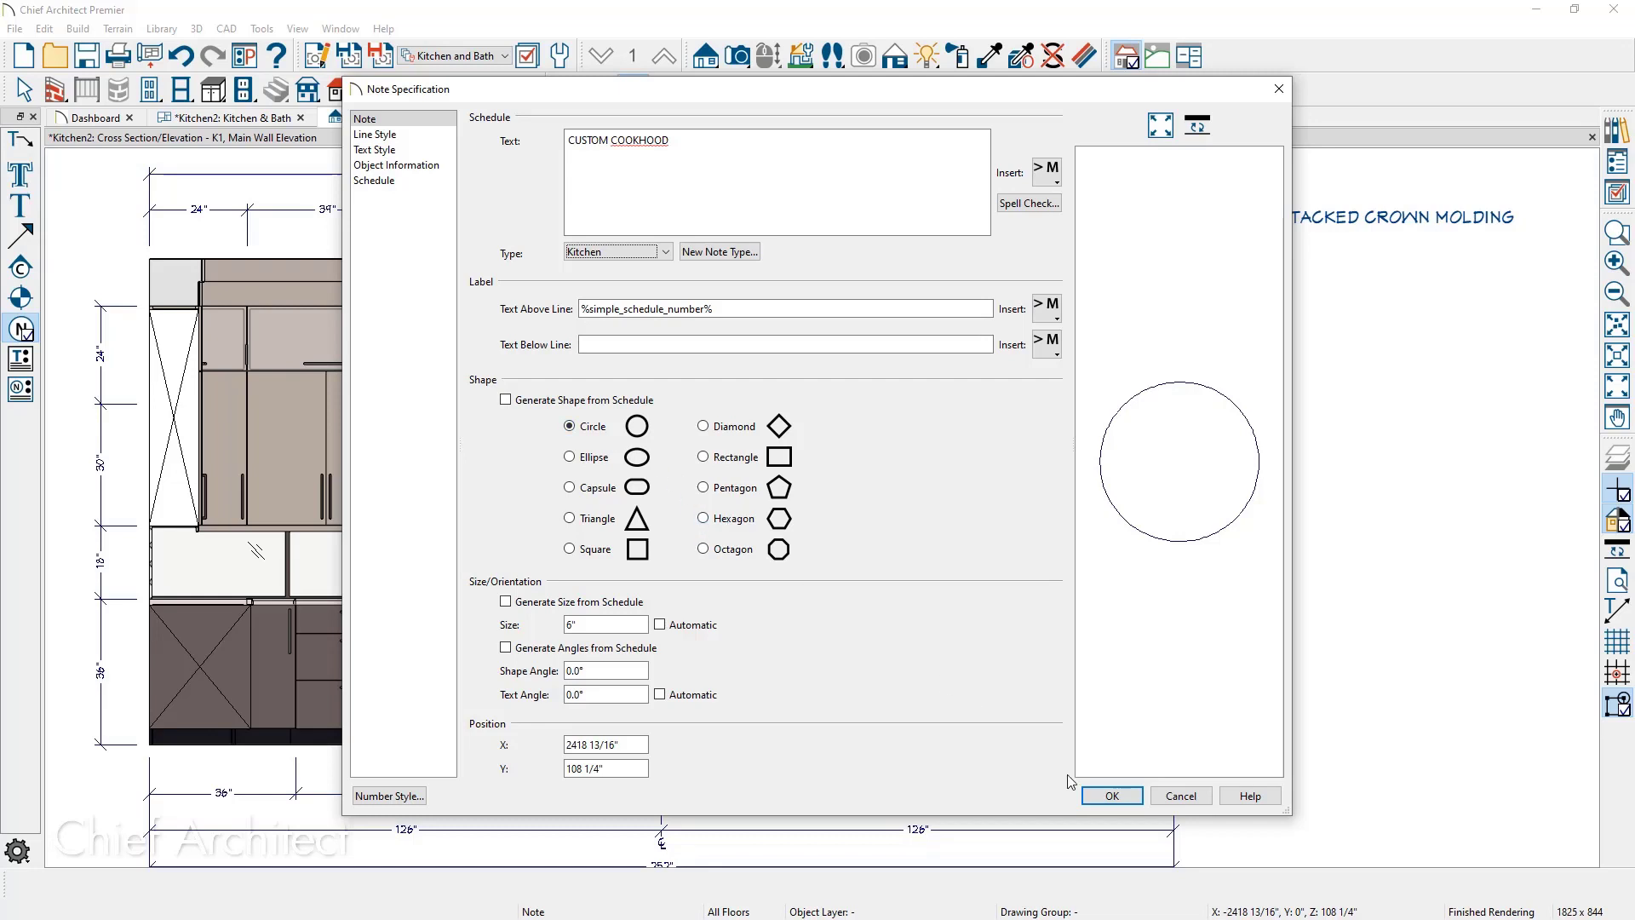
pyautogui.click(1089, 797)
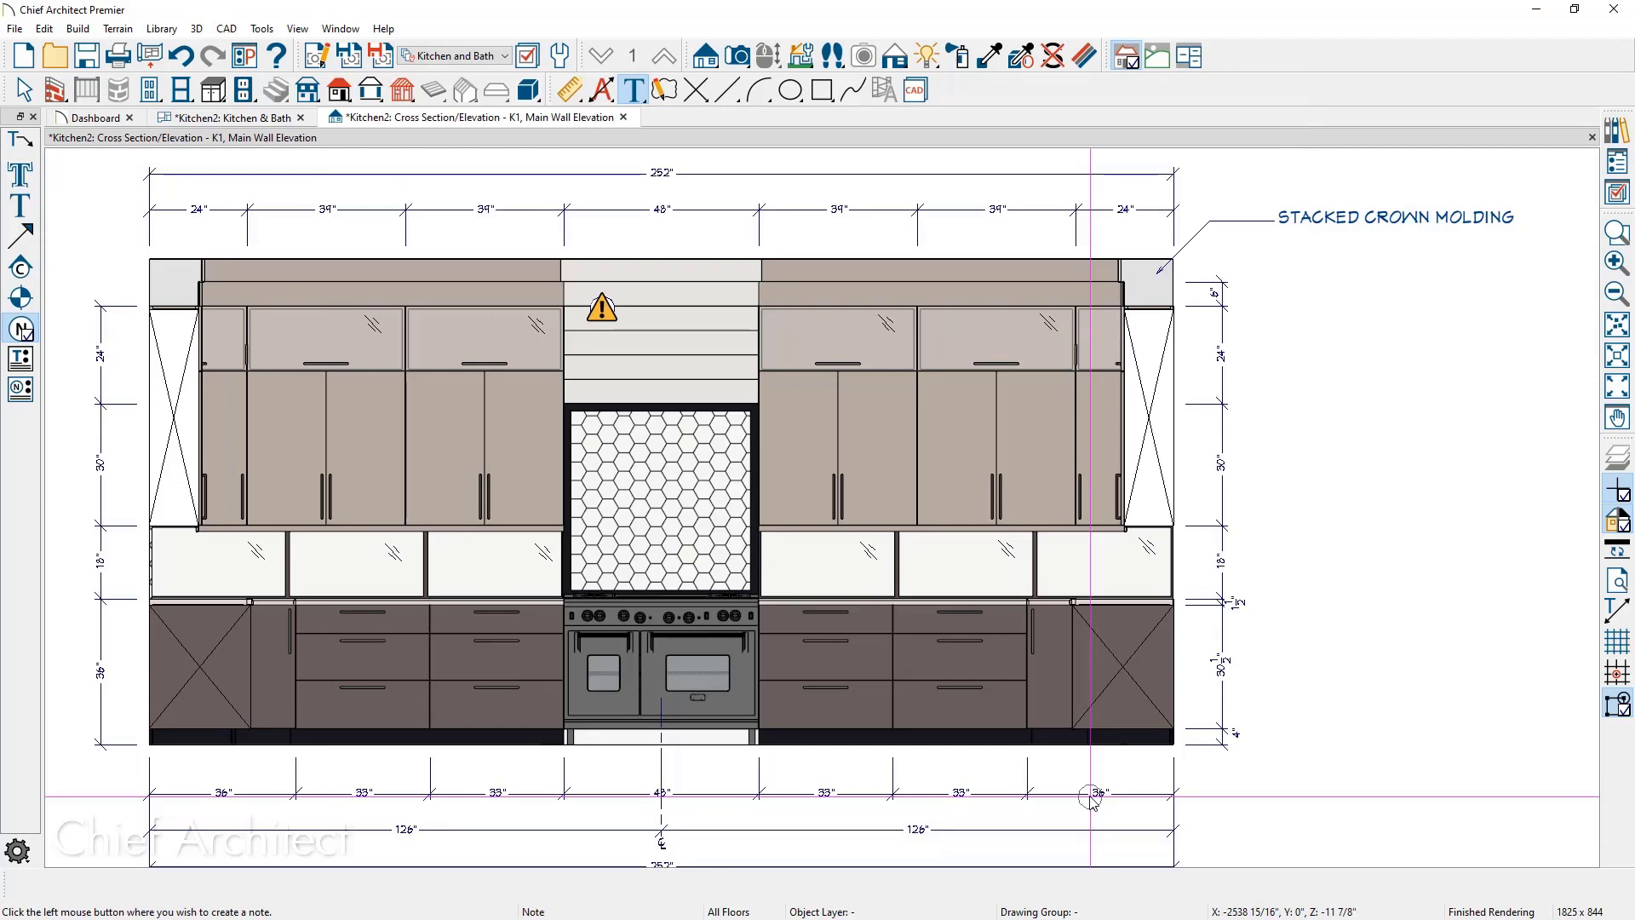
pyautogui.press('space')
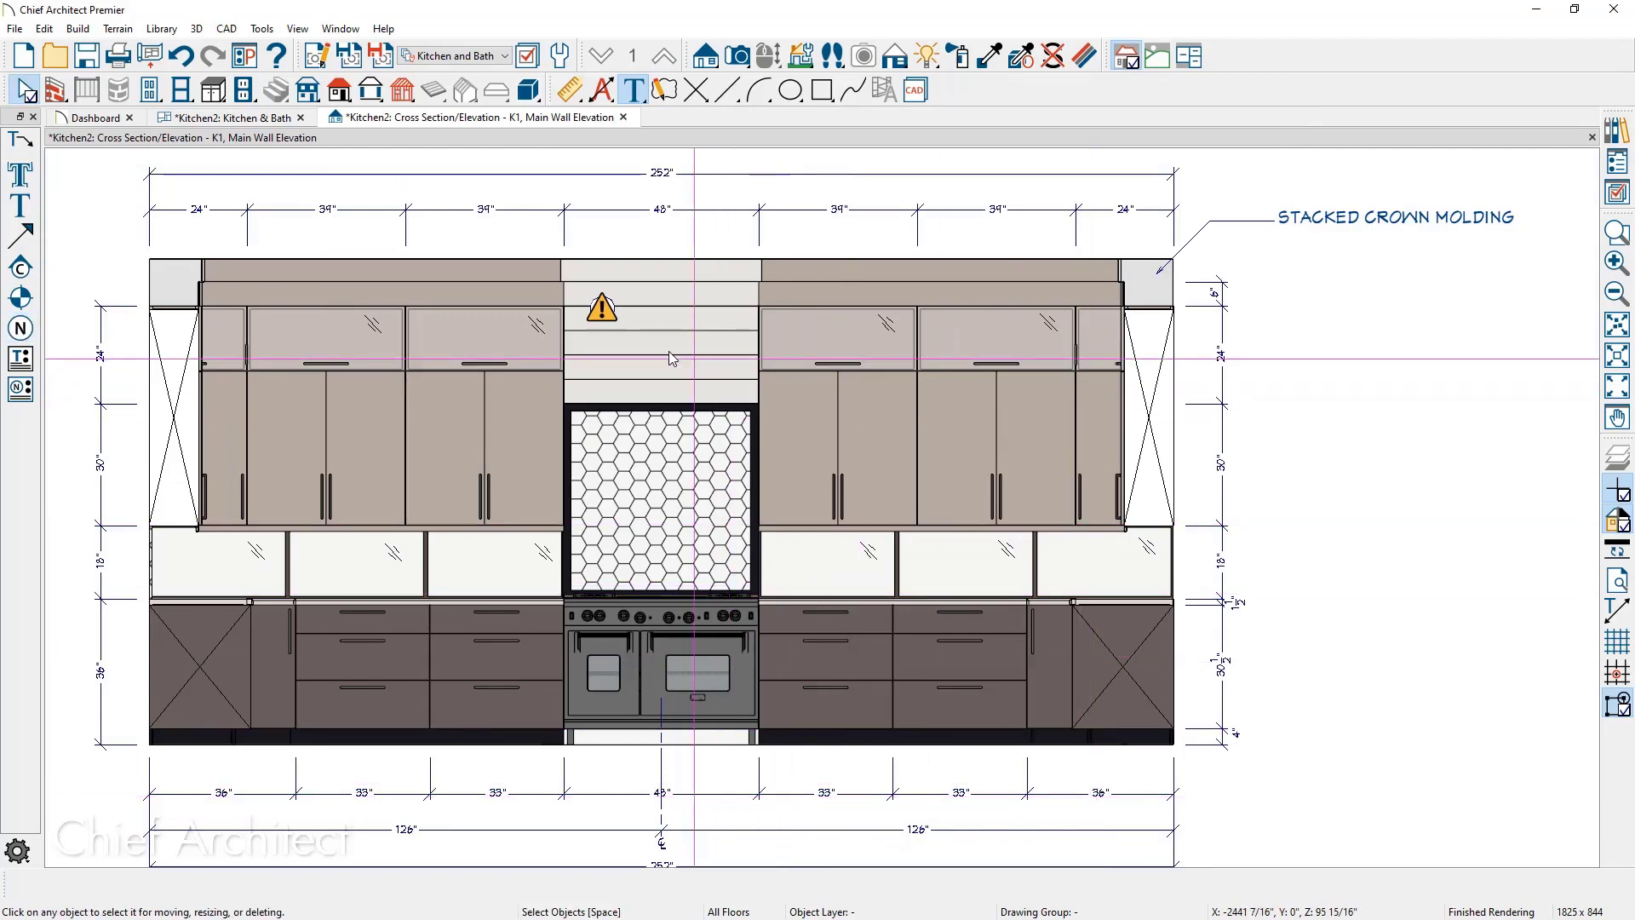
pyautogui.click(610, 317)
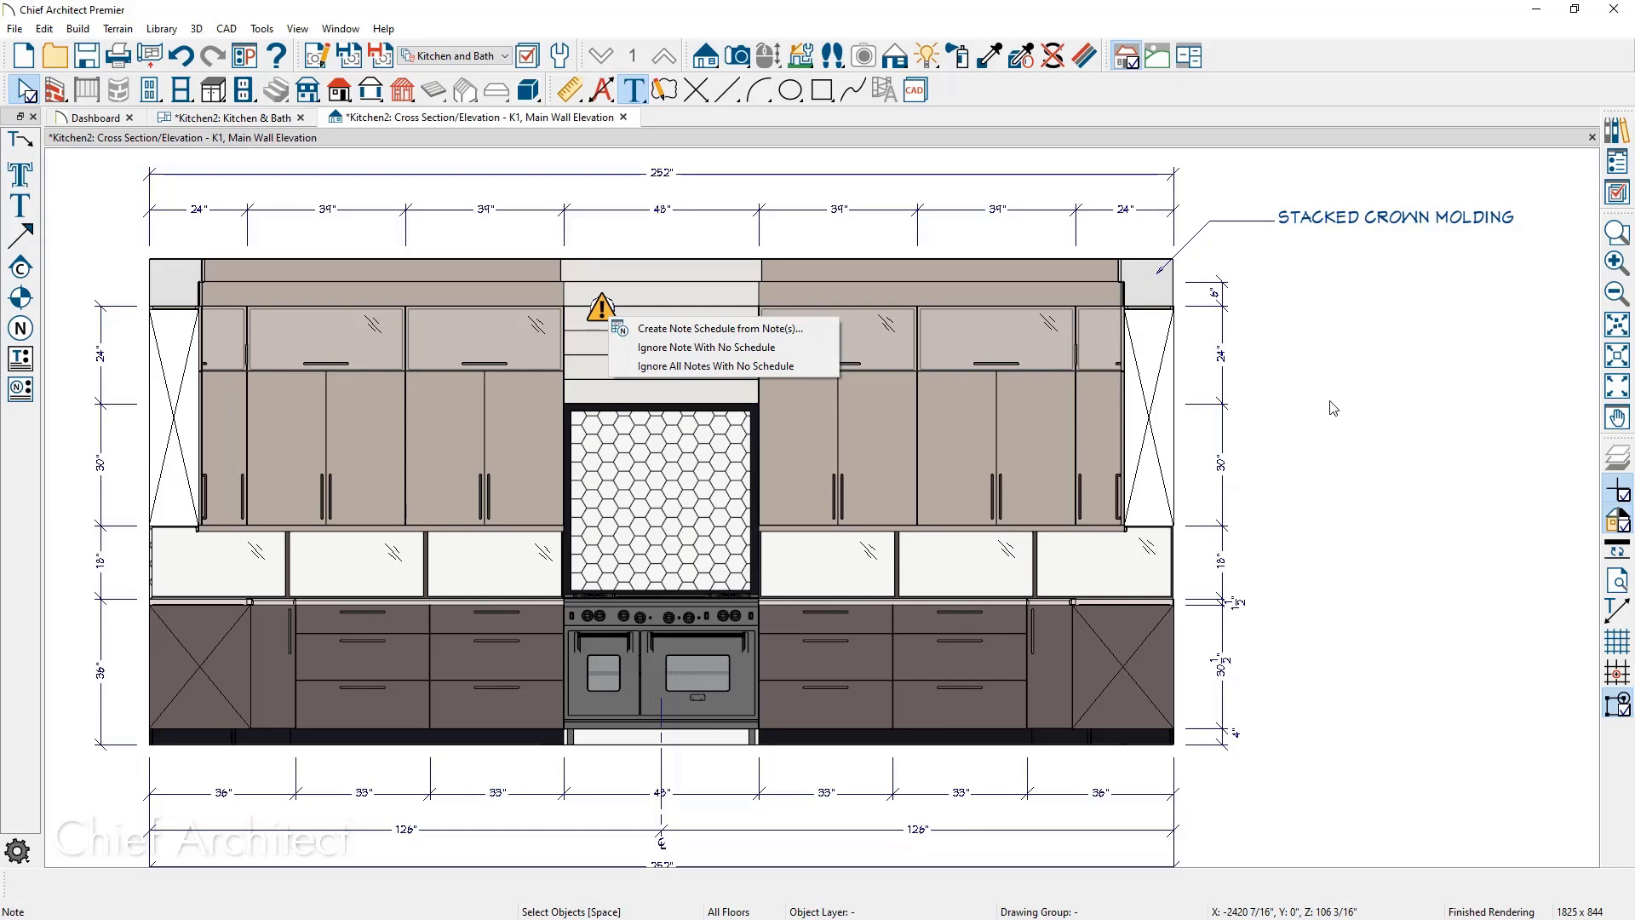
pyautogui.click(770, 345)
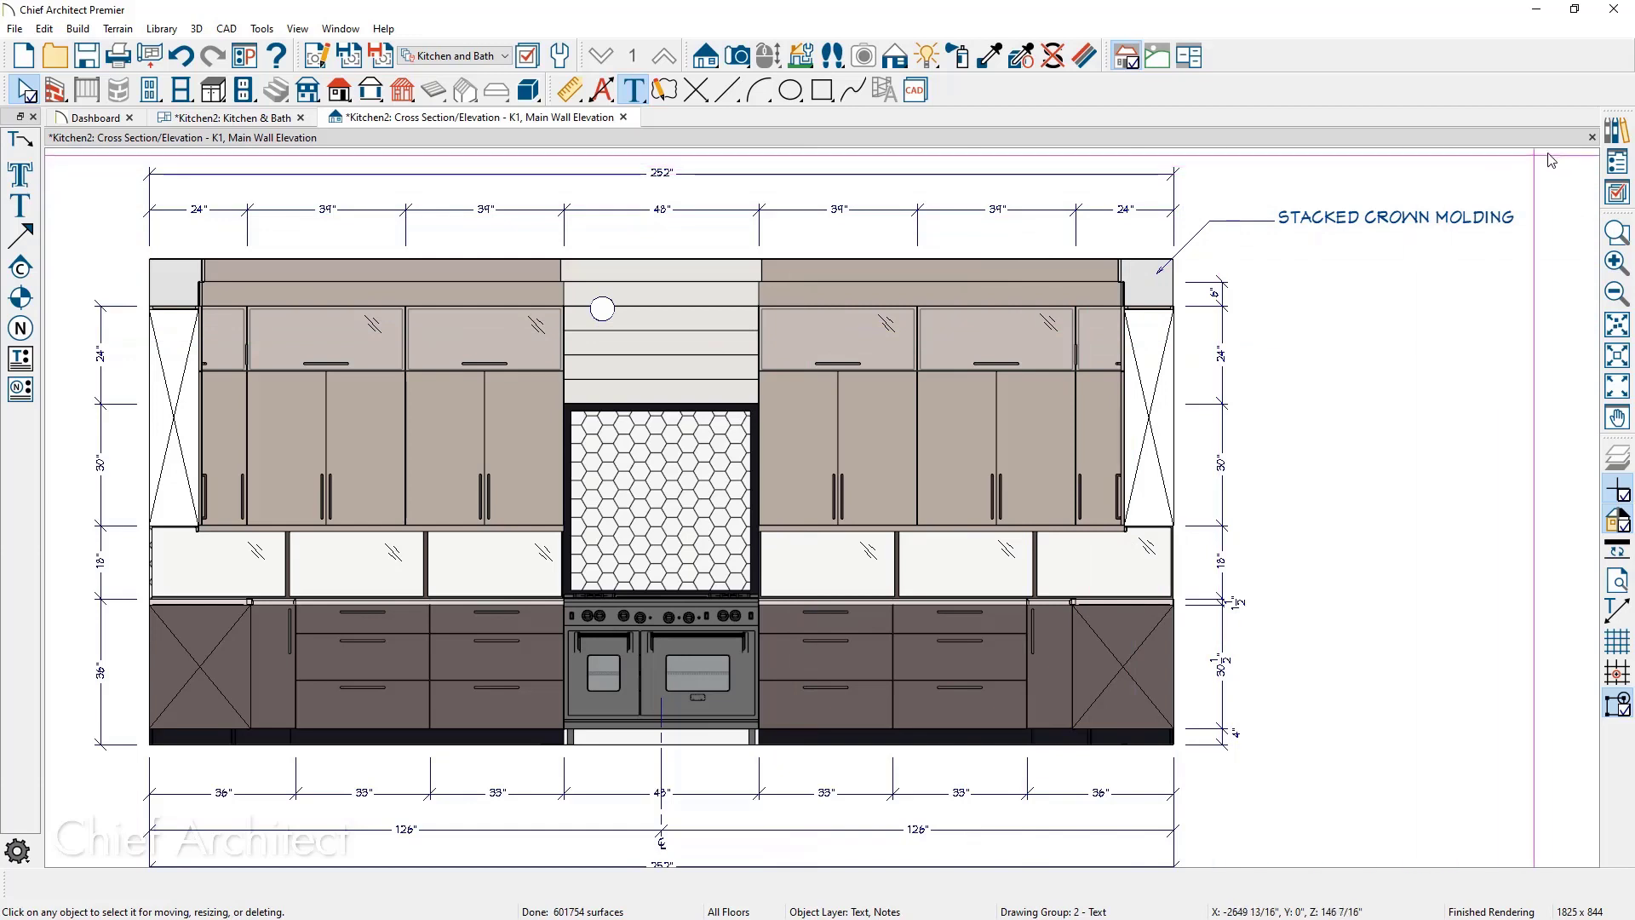
# Create a new CAD detail named NOTES, KITCHEN for the plan and turn off the crosshairs in it
pyautogui.click(1617, 162)
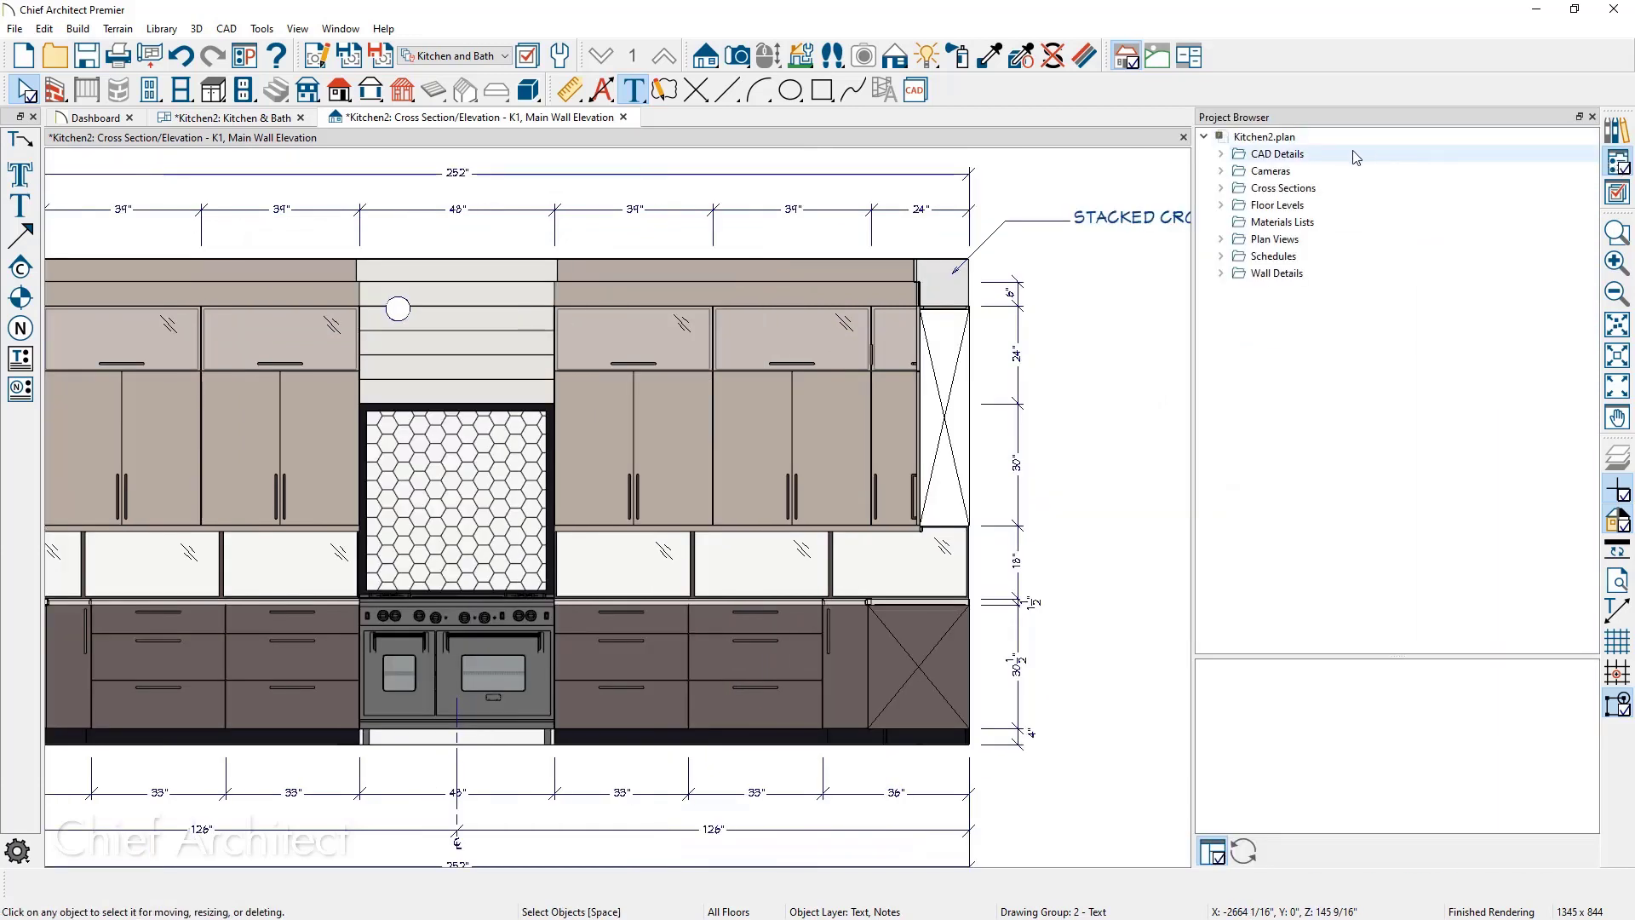
pyautogui.rightClick(1256, 159)
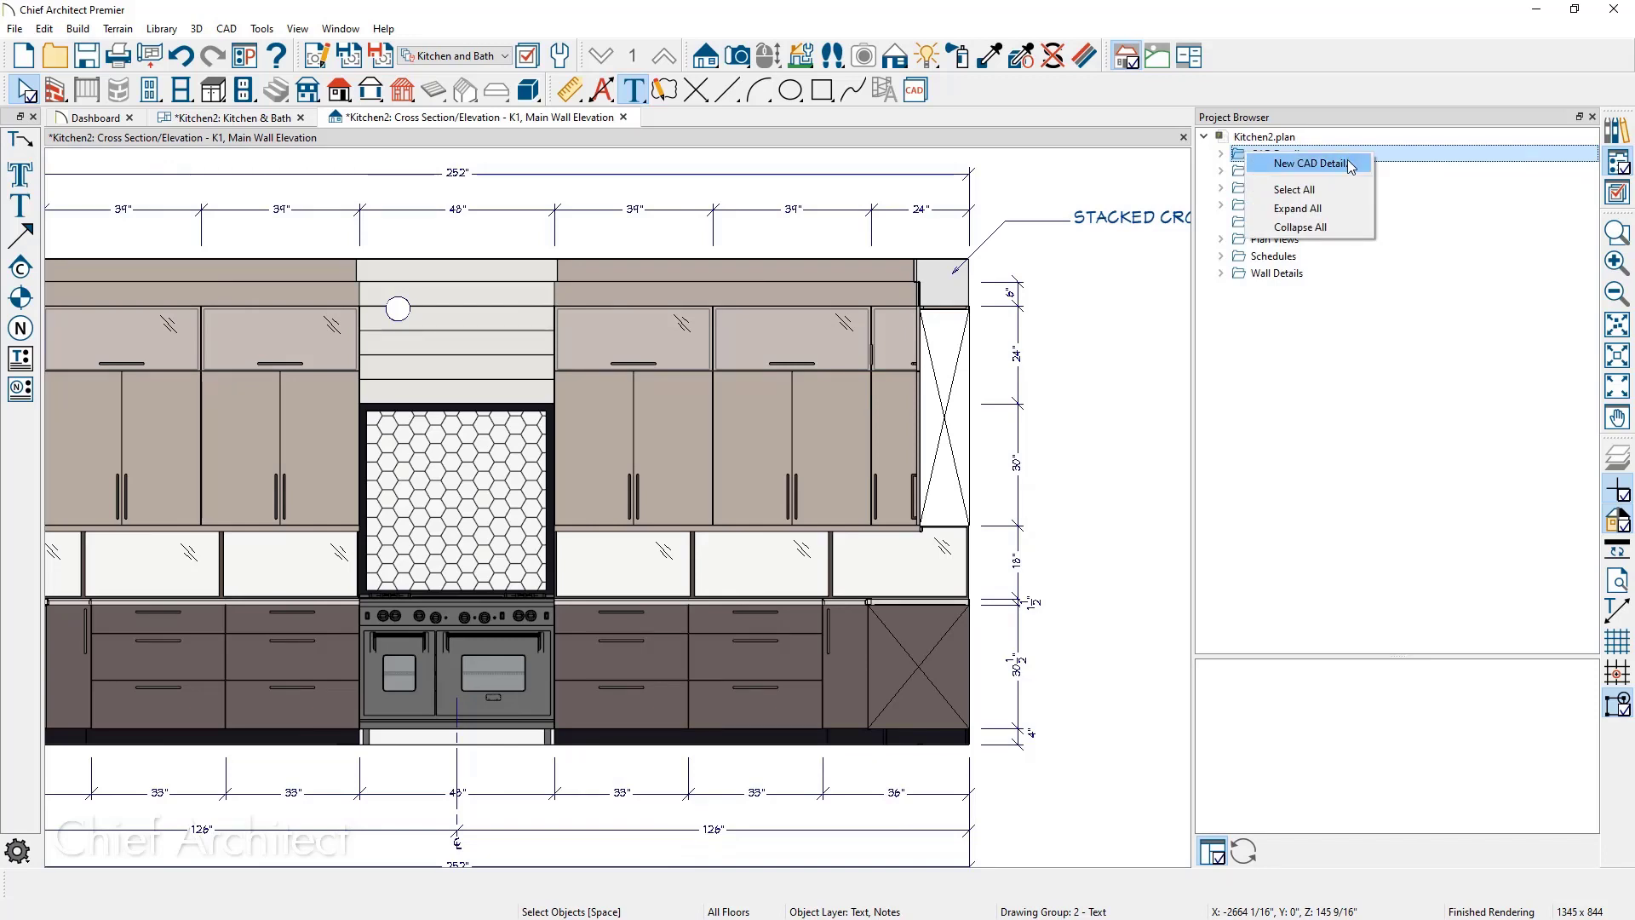
pyautogui.click(1351, 167)
pyautogui.write('NOTES, K')
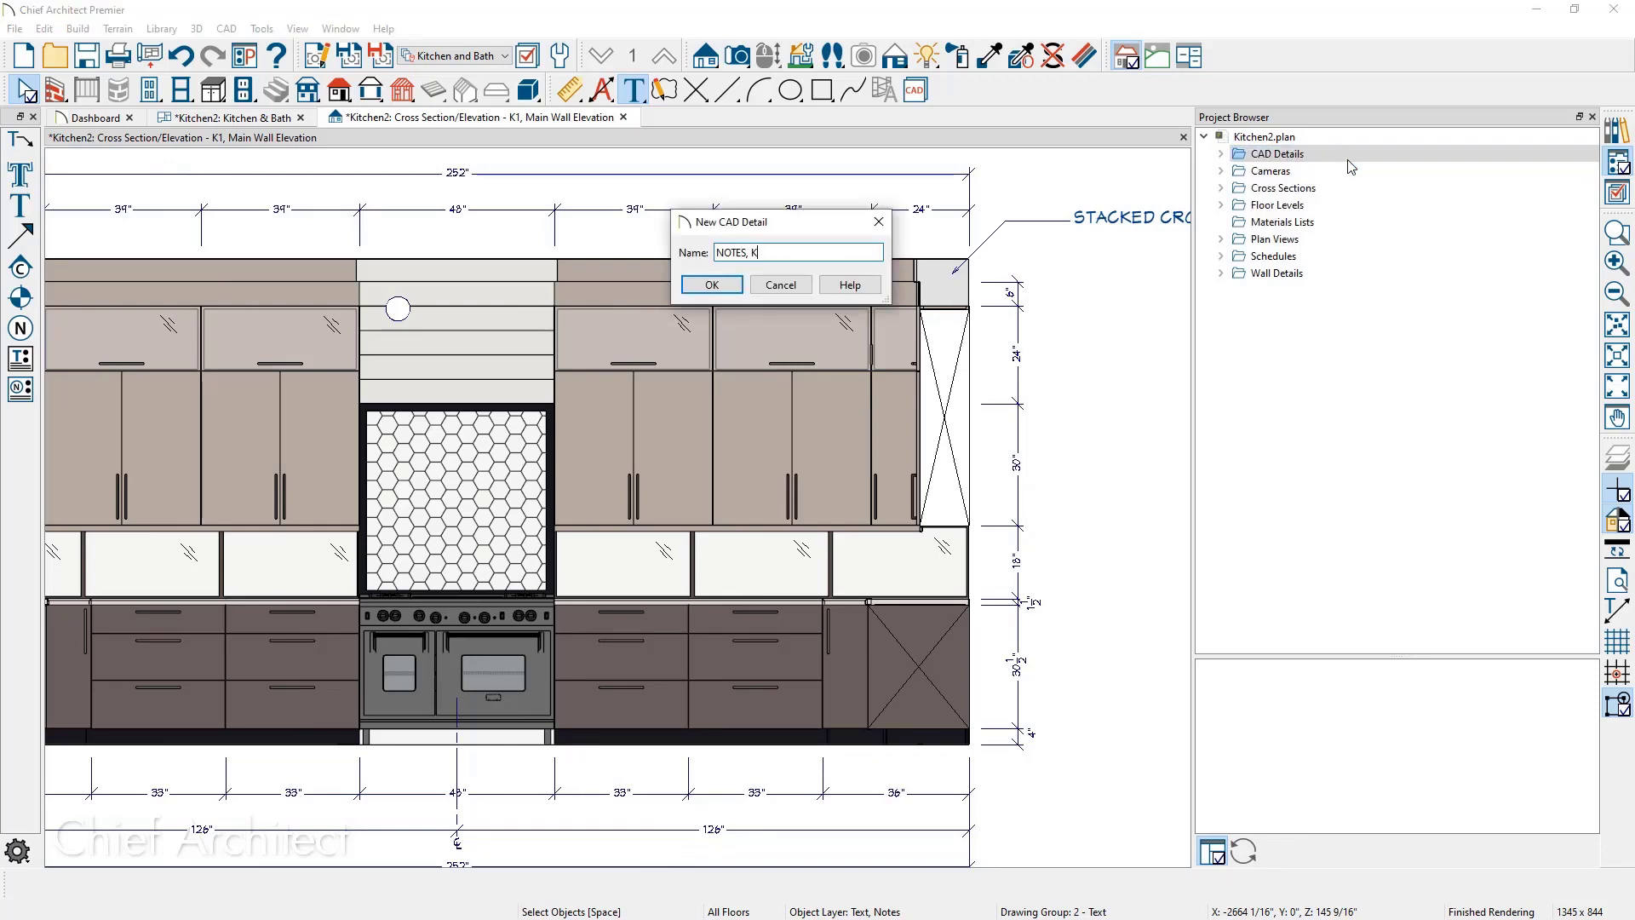
pyautogui.write('ITCHEN')
pyautogui.click(711, 284)
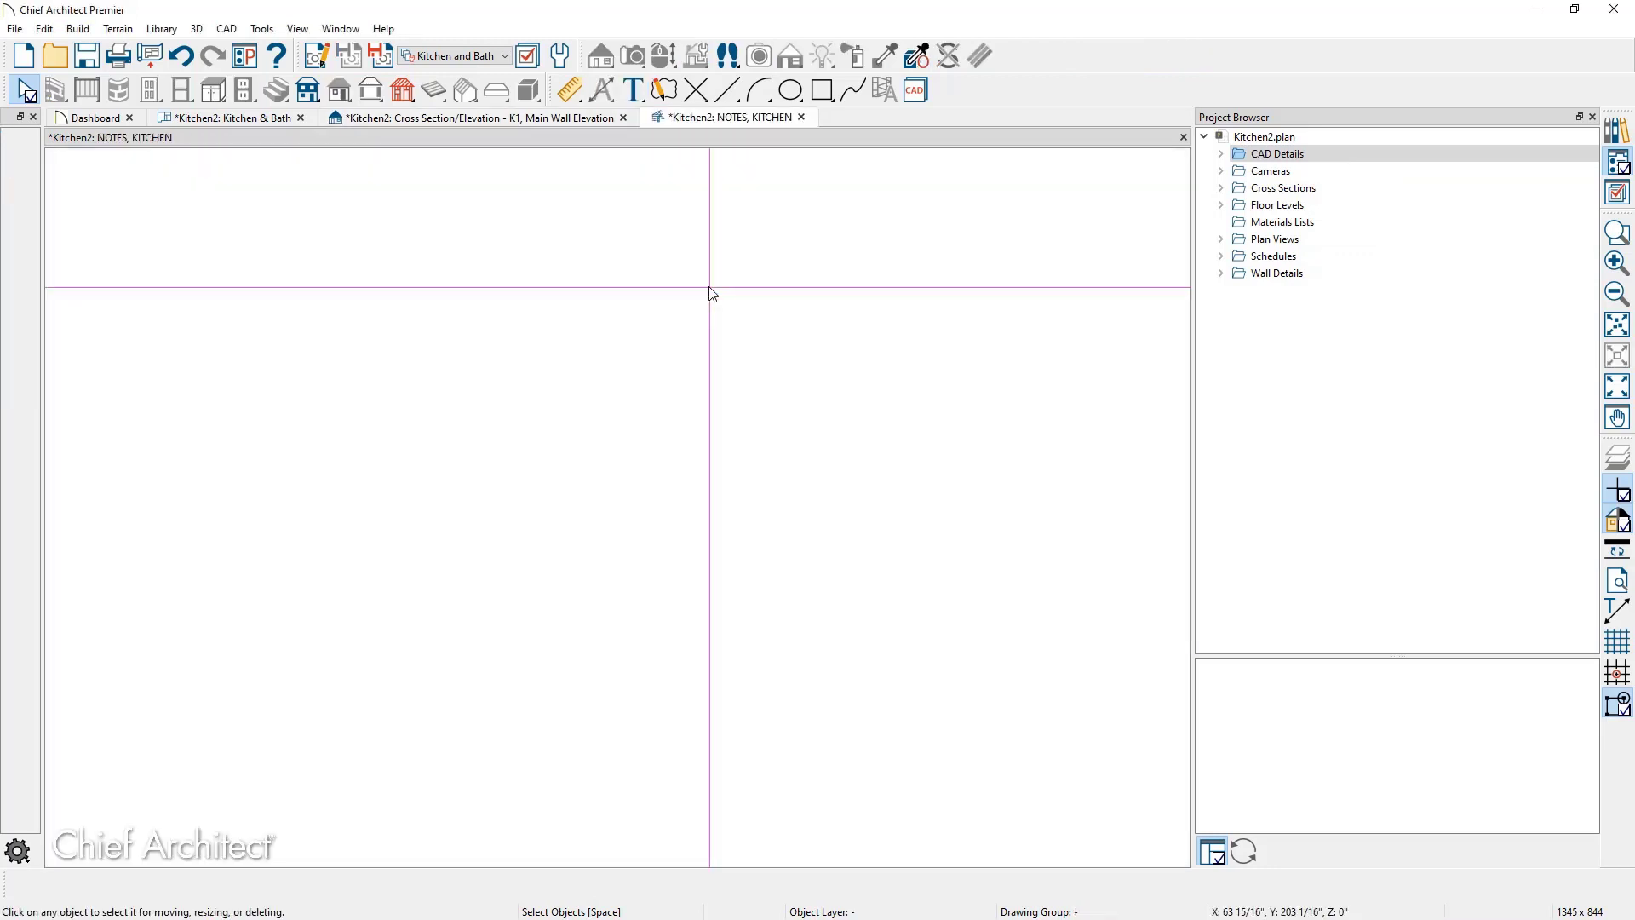
pyautogui.press('x')
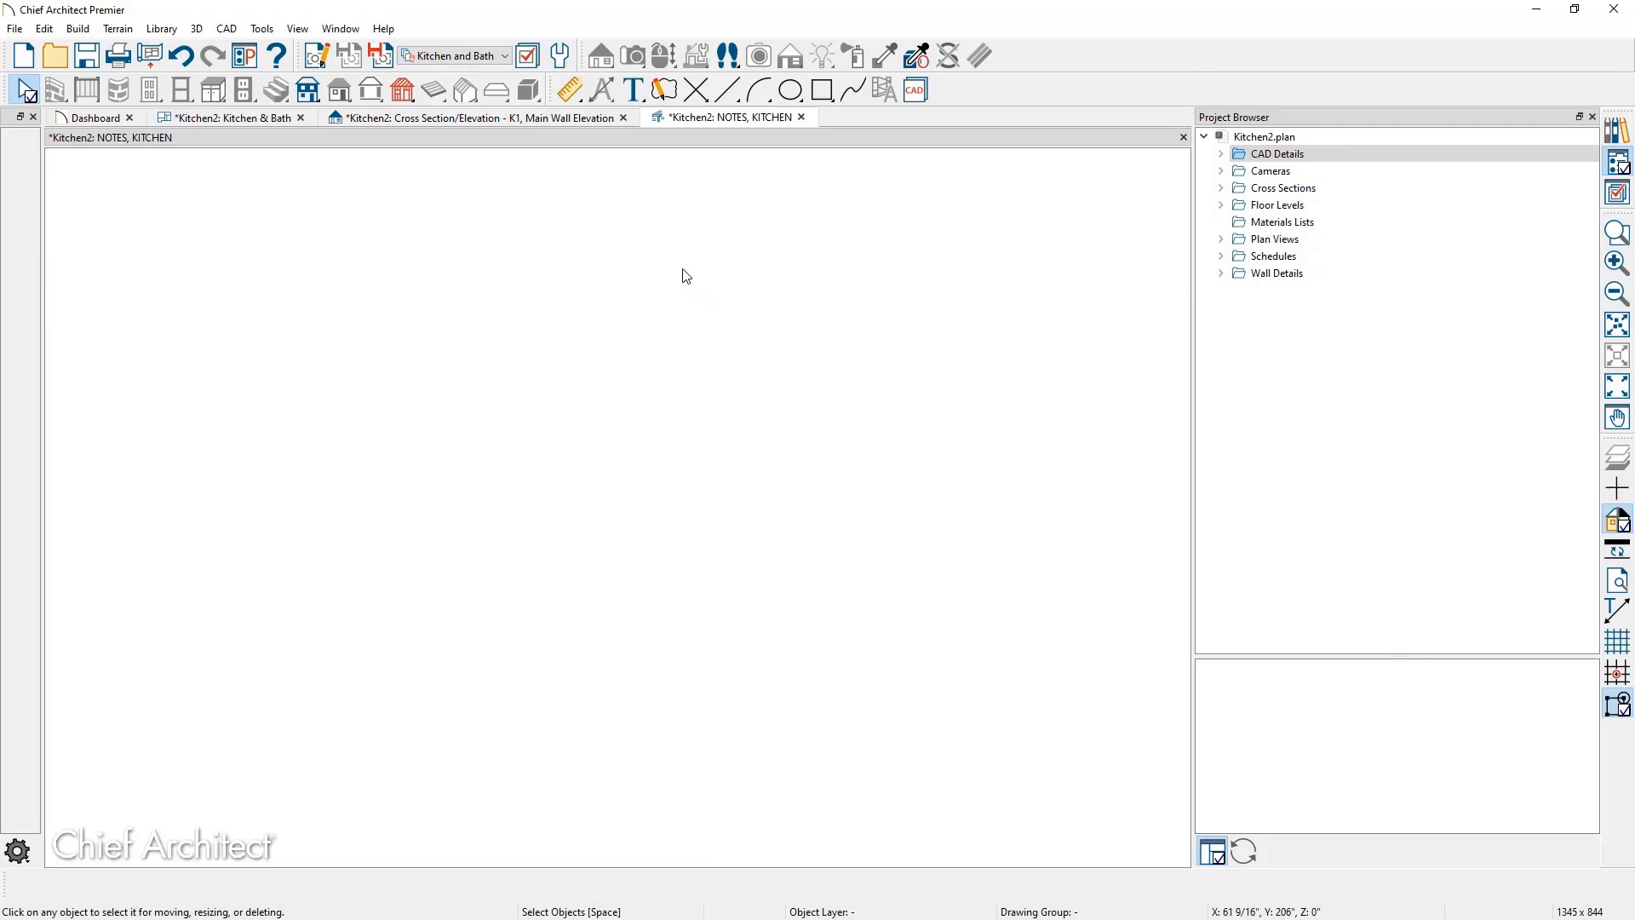
# Place a note schedule near the middle of the NOTES, KITCHEN detail
pyautogui.click(261, 29)
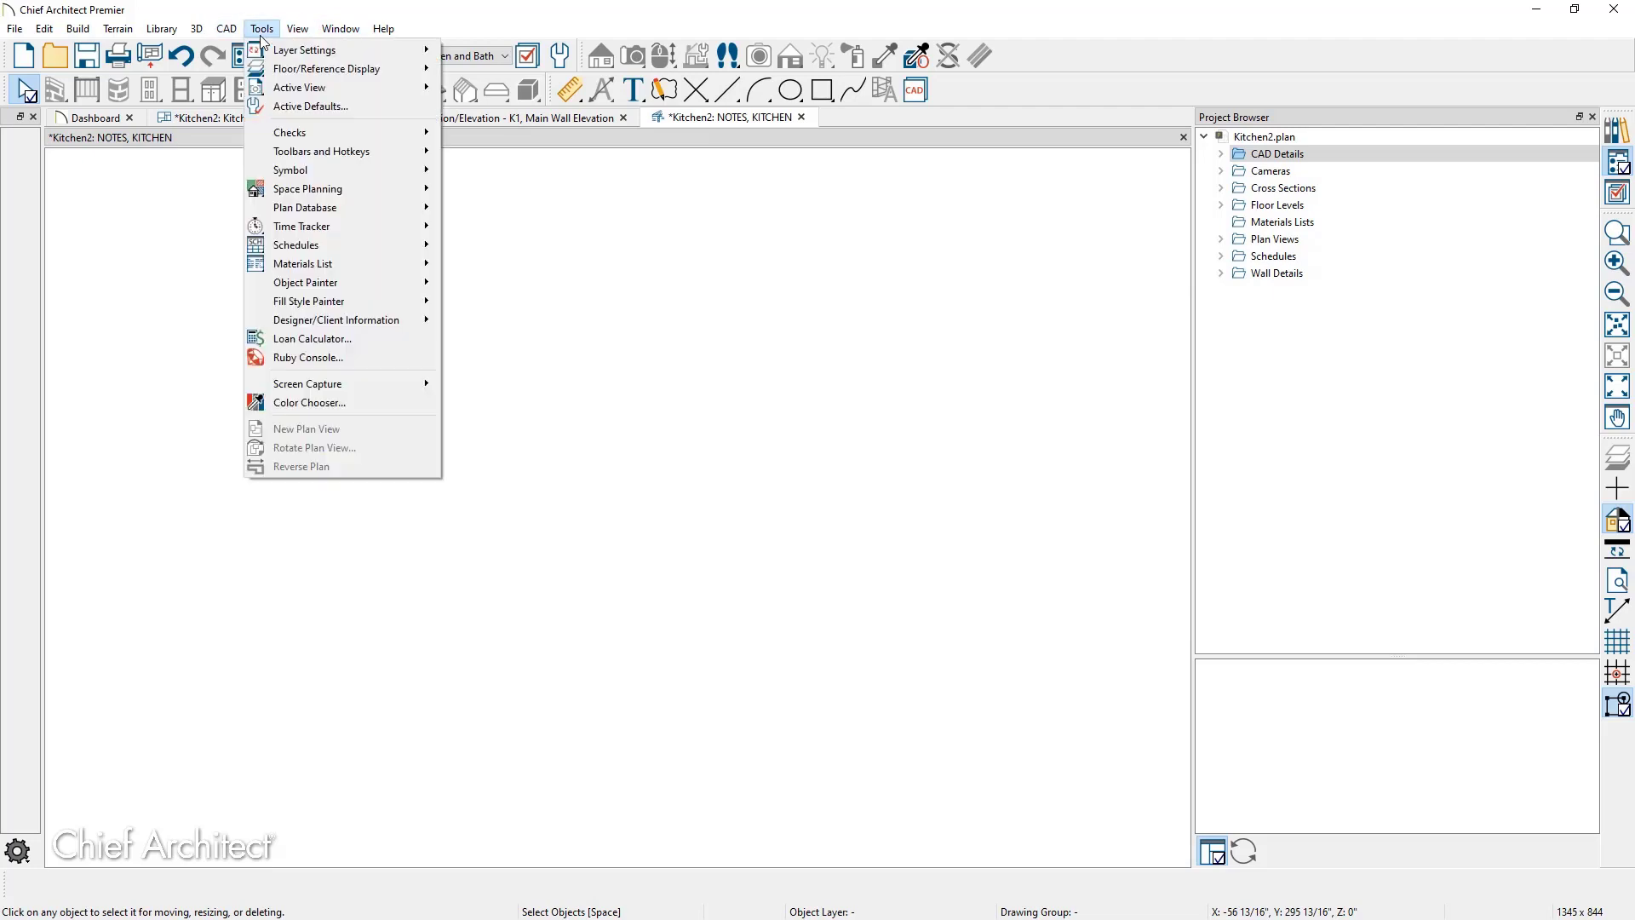
pyautogui.moveTo(359, 245)
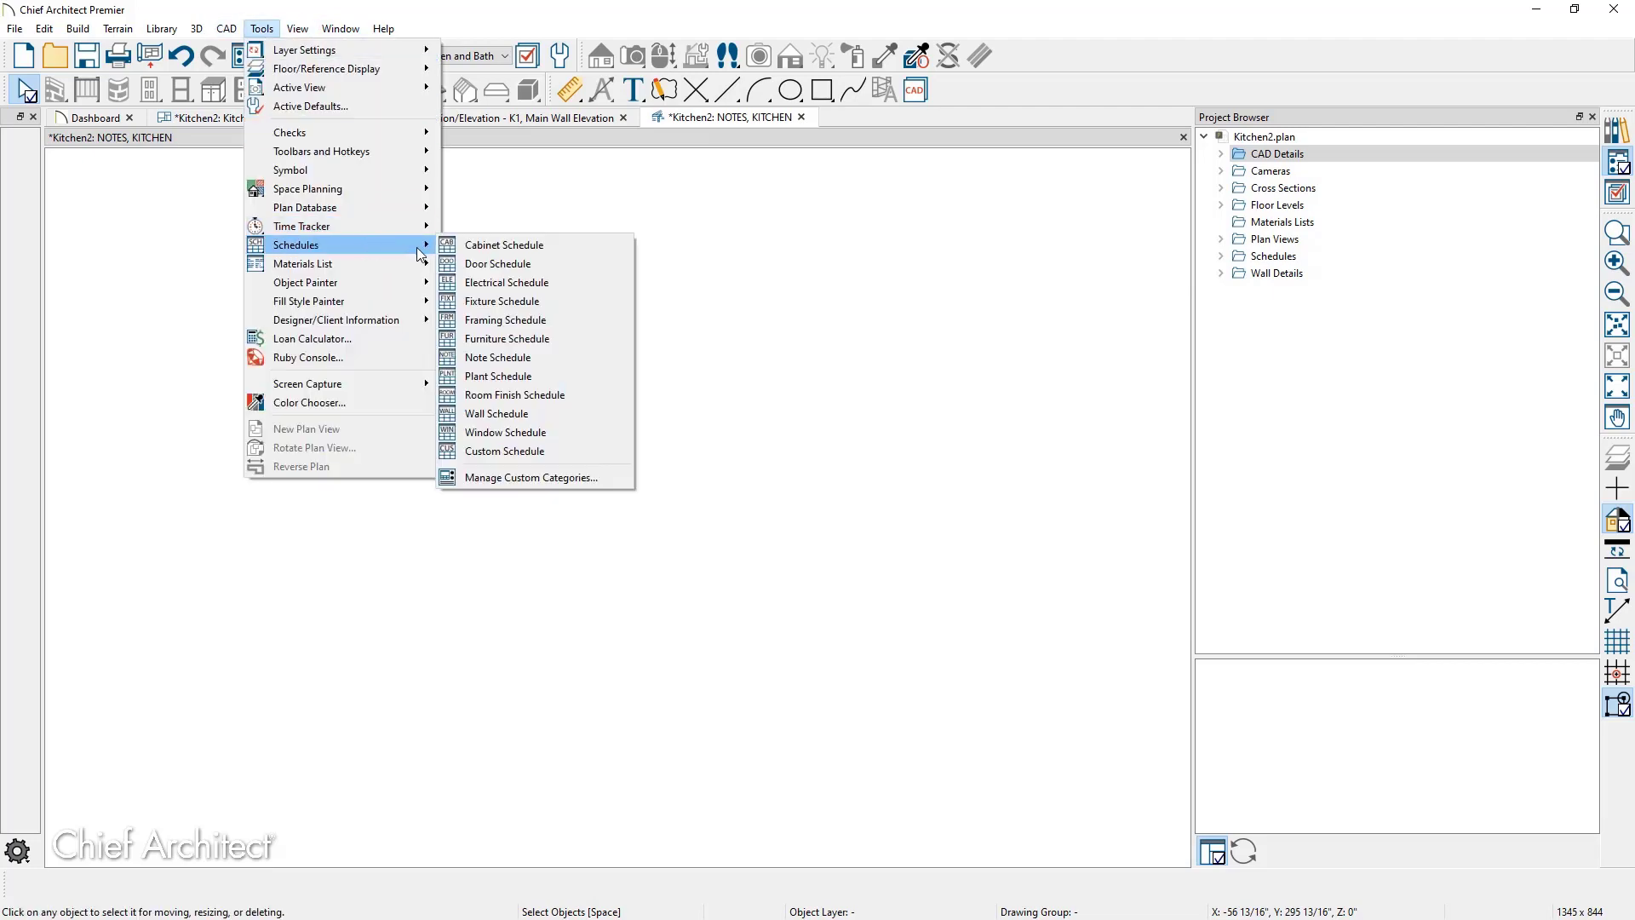
pyautogui.click(562, 361)
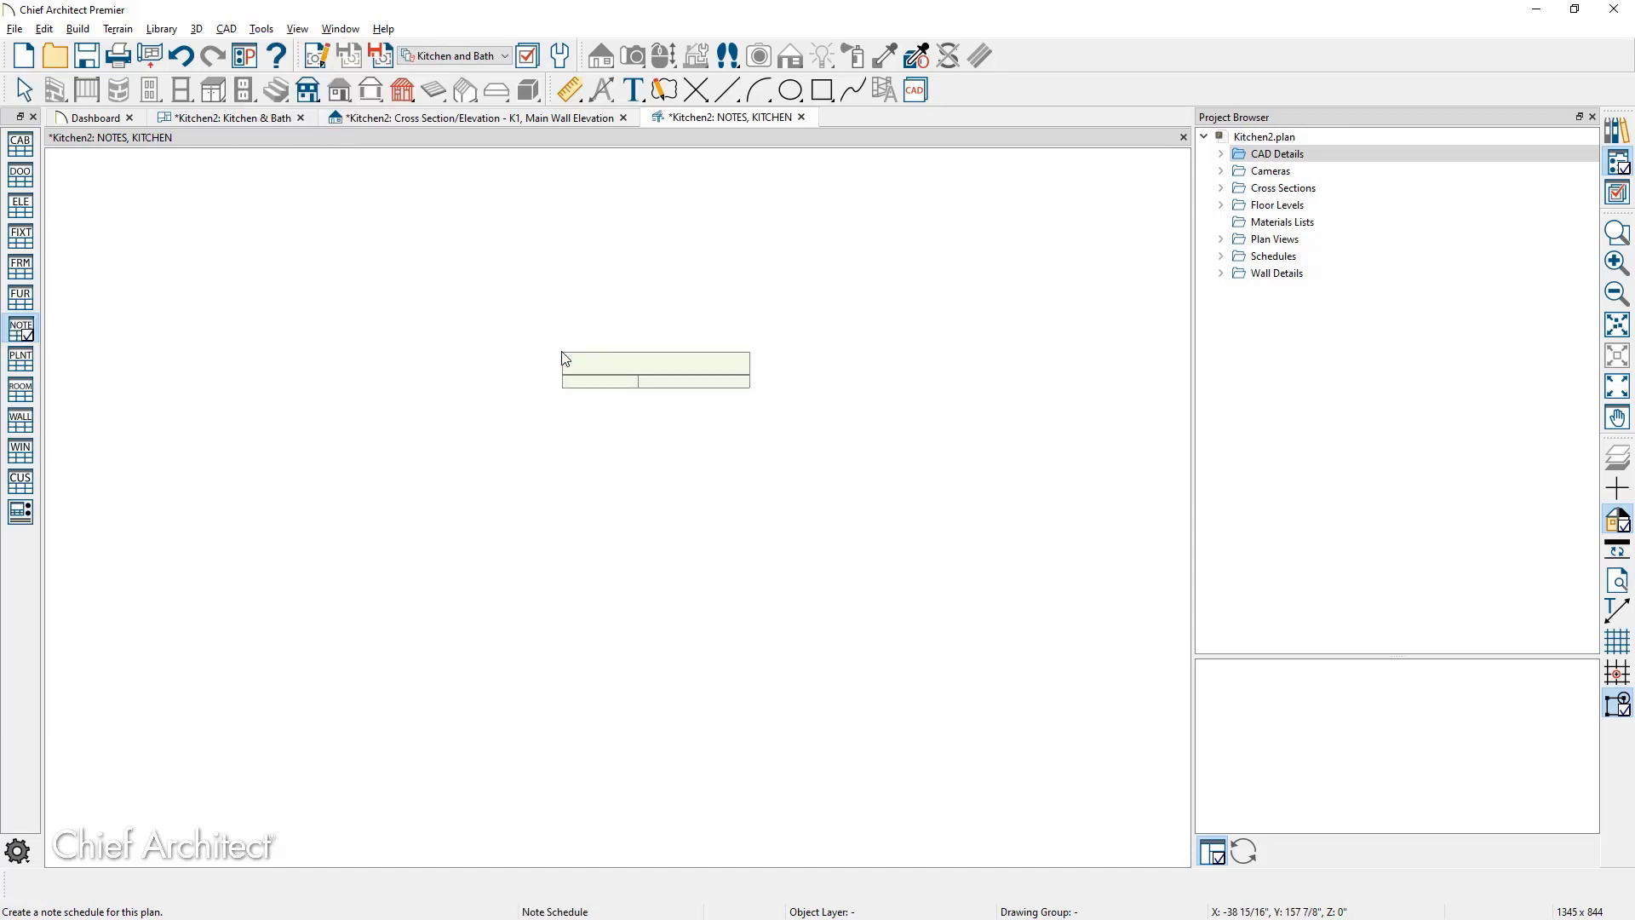
pyautogui.click(560, 350)
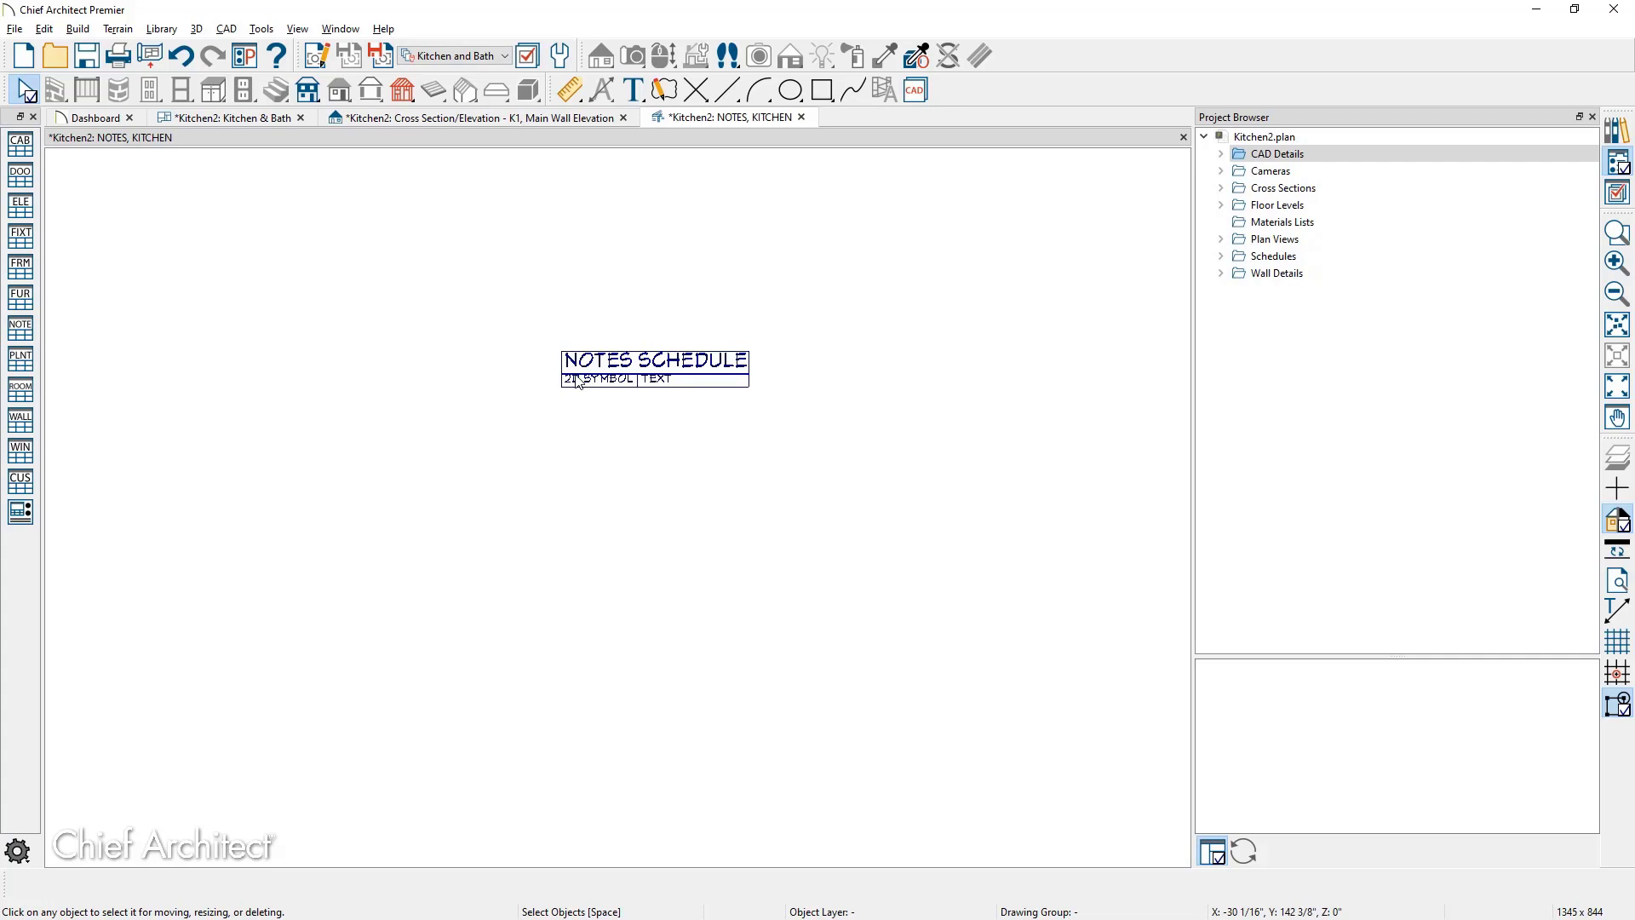
# Open the specification of the placed schedule and change its main title to Kitchen Notes
pyautogui.doubleClick(577, 380)
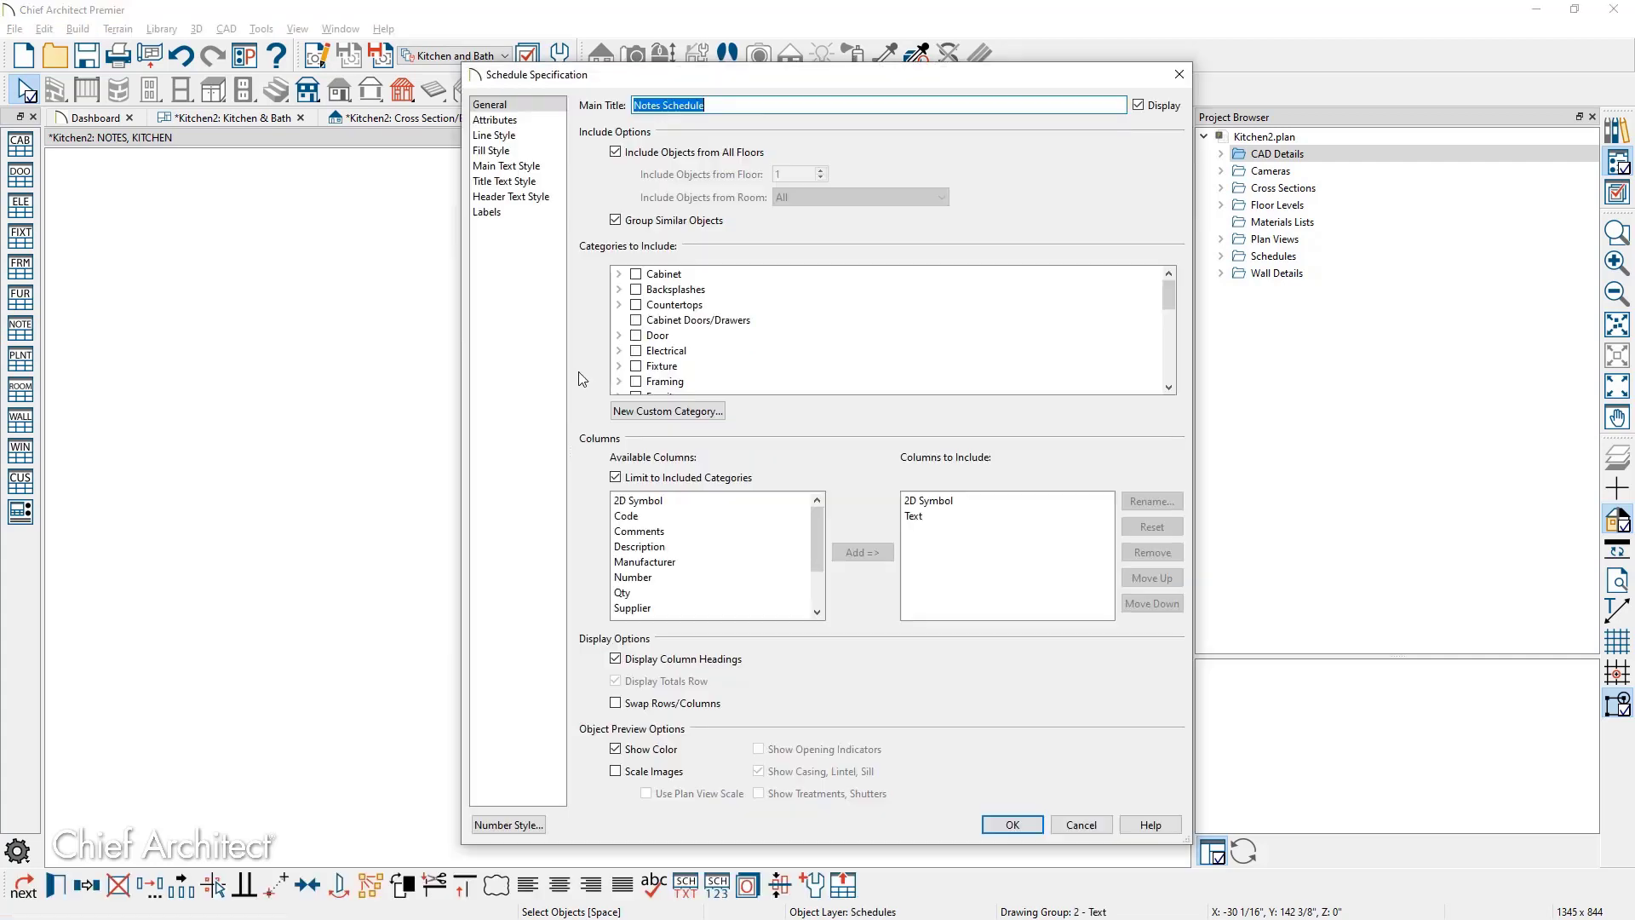
pyautogui.click(735, 106)
pyautogui.doubleClick(681, 107)
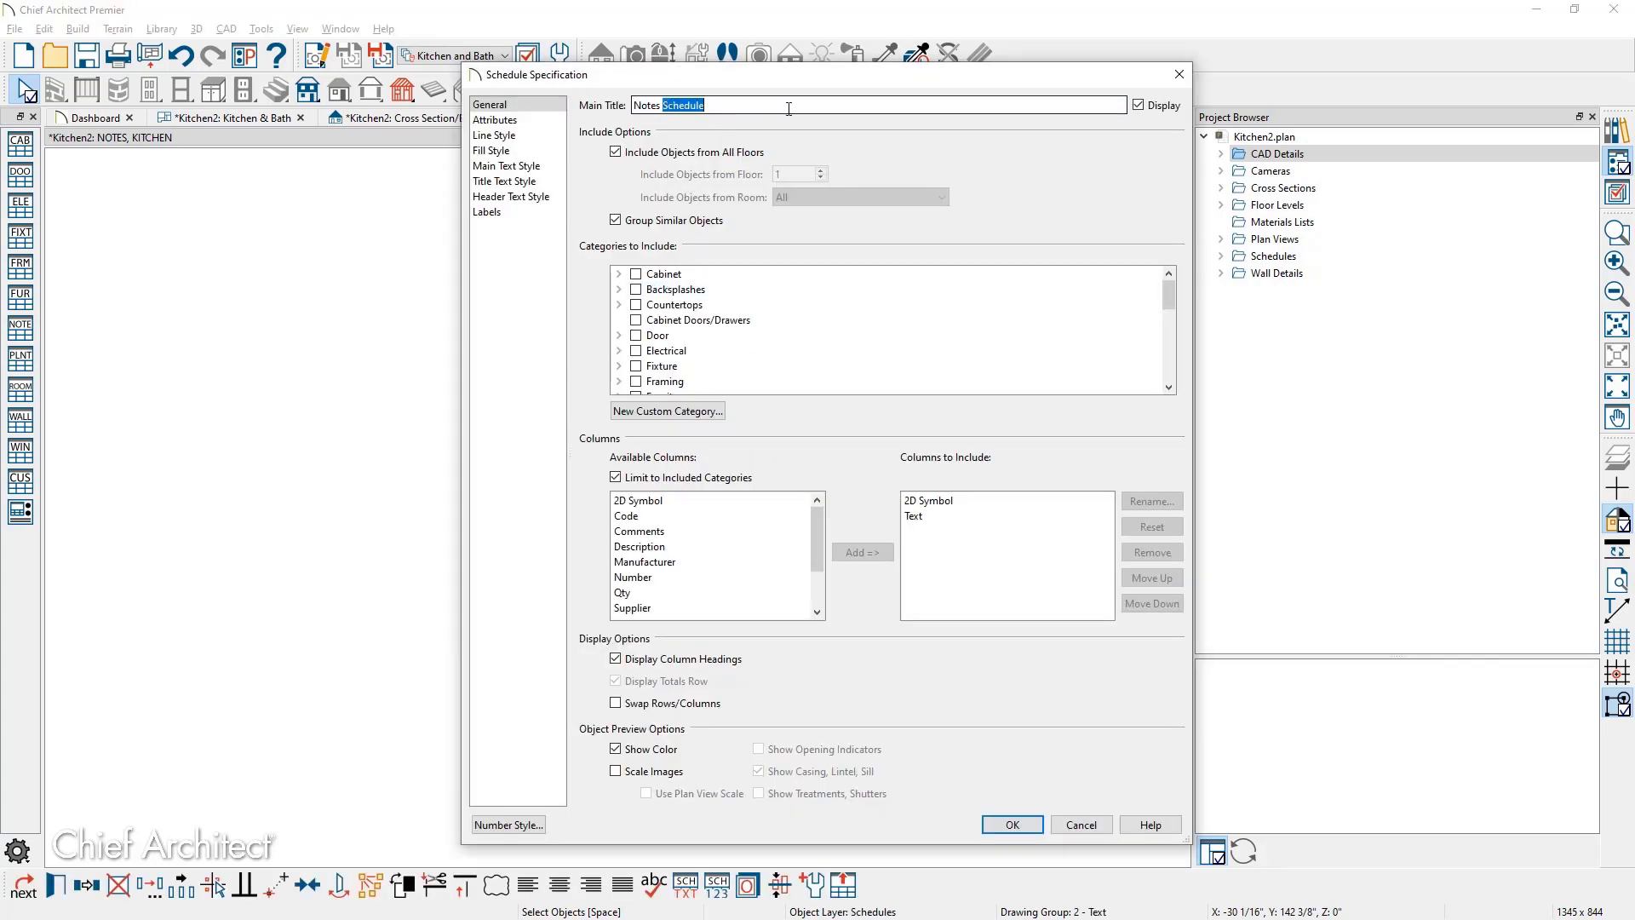
pyautogui.press('BackSpace')
pyautogui.write('Kitchen Notes')
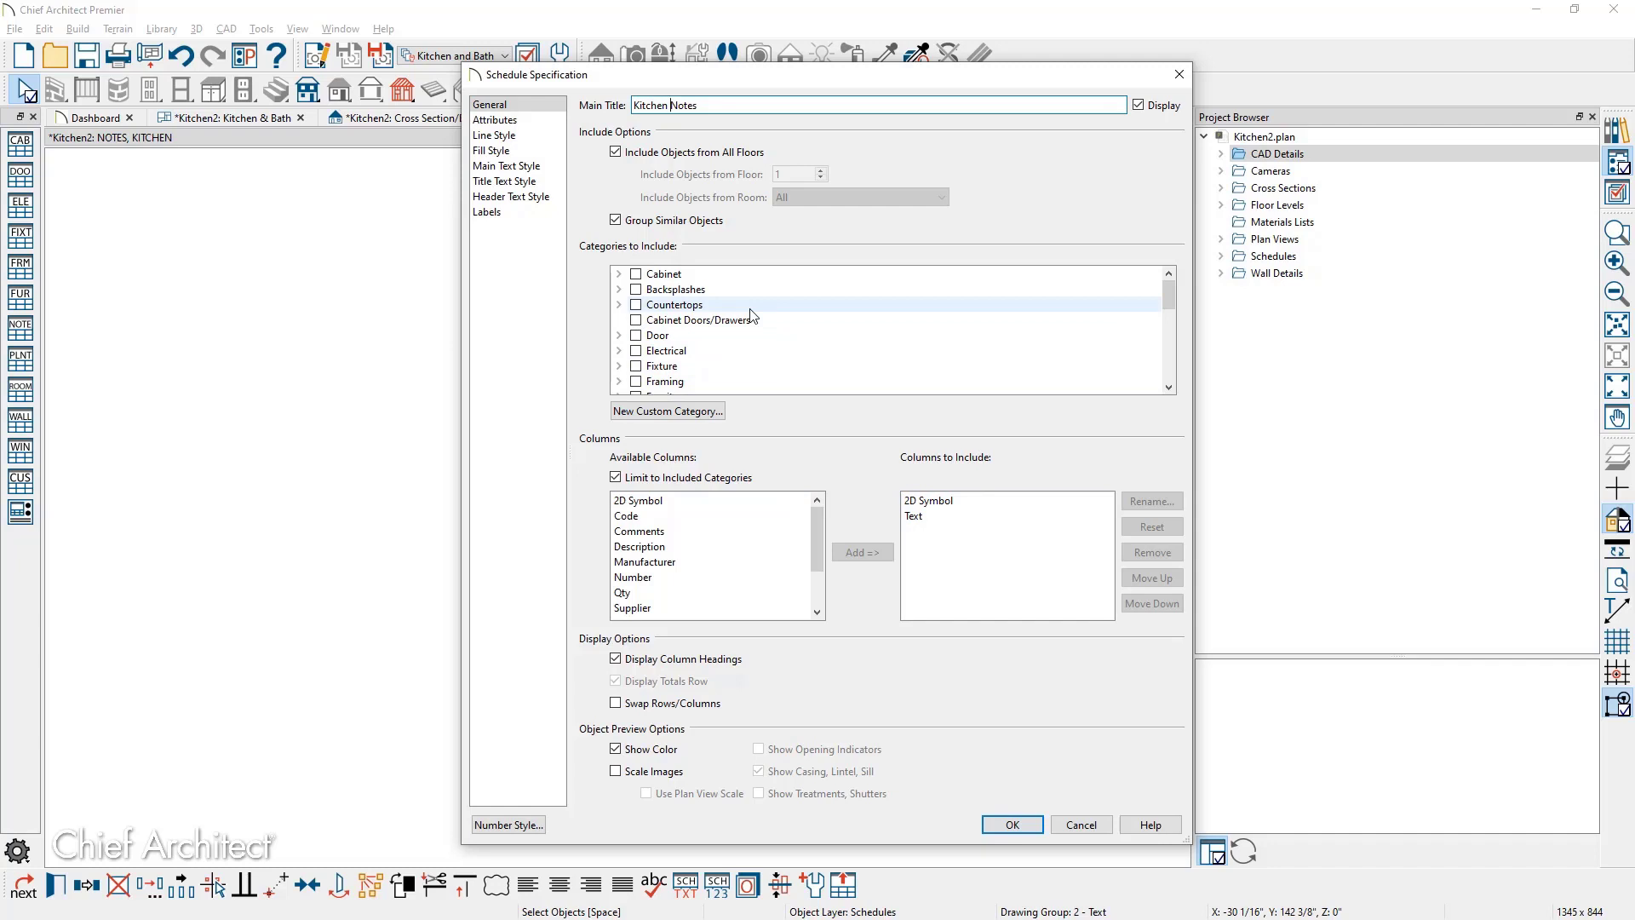
# Limit the schedule's included note categories to Kitchen only and turn off its column headings
pyautogui.moveTo(1170, 298); pyautogui.dragTo(1168, 339)
pyautogui.click(620, 320)
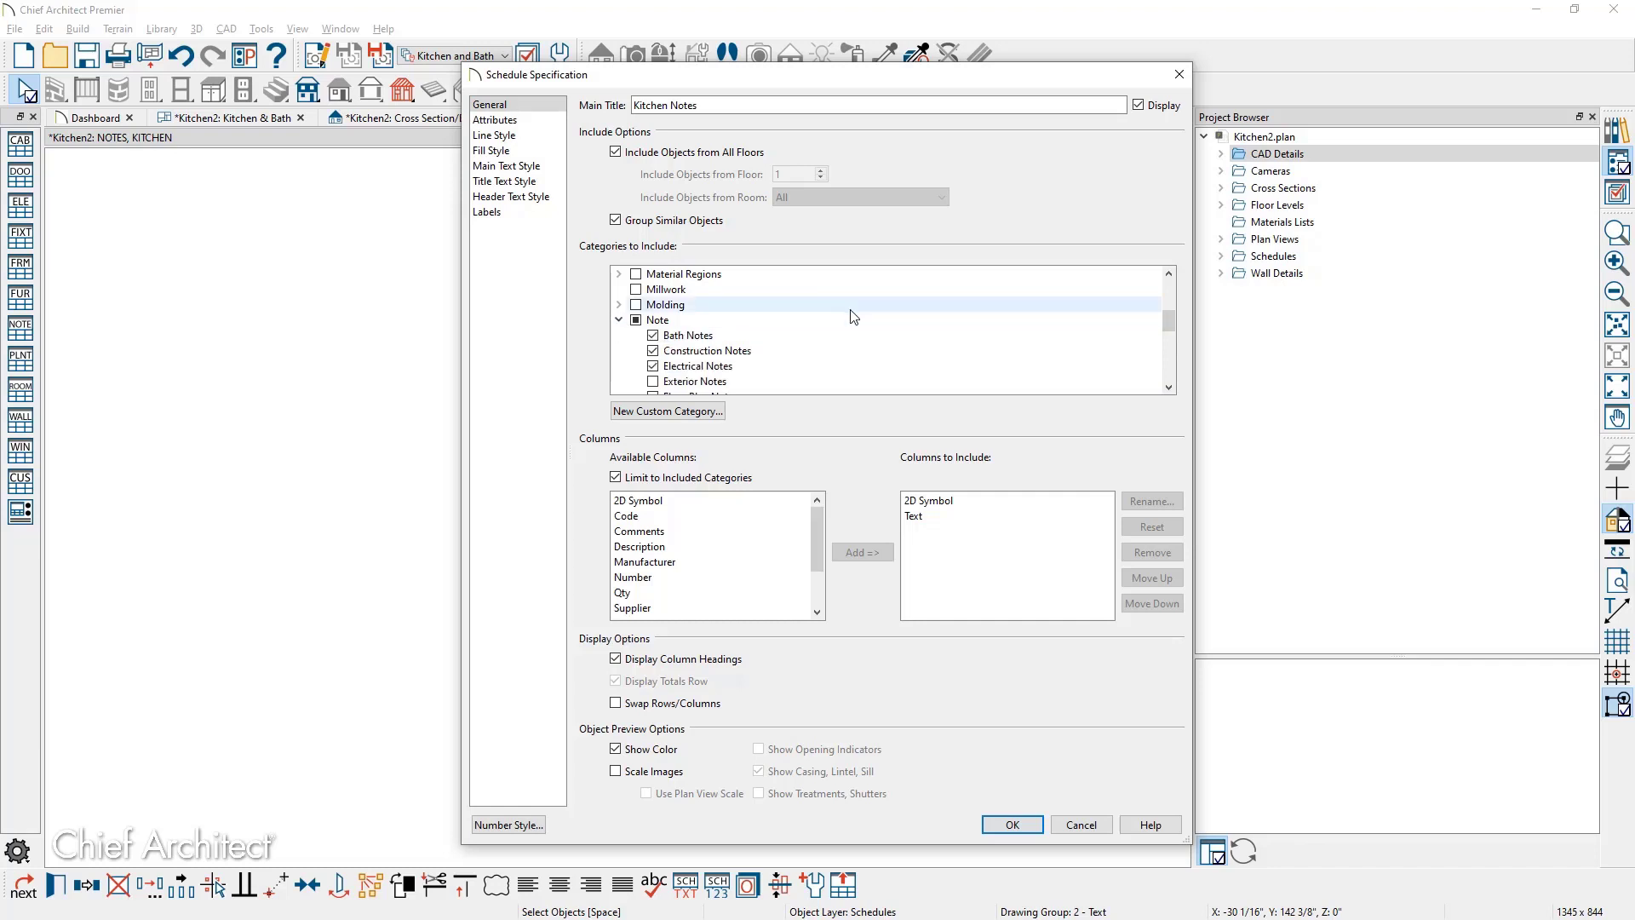
pyautogui.click(654, 336)
pyautogui.click(653, 366)
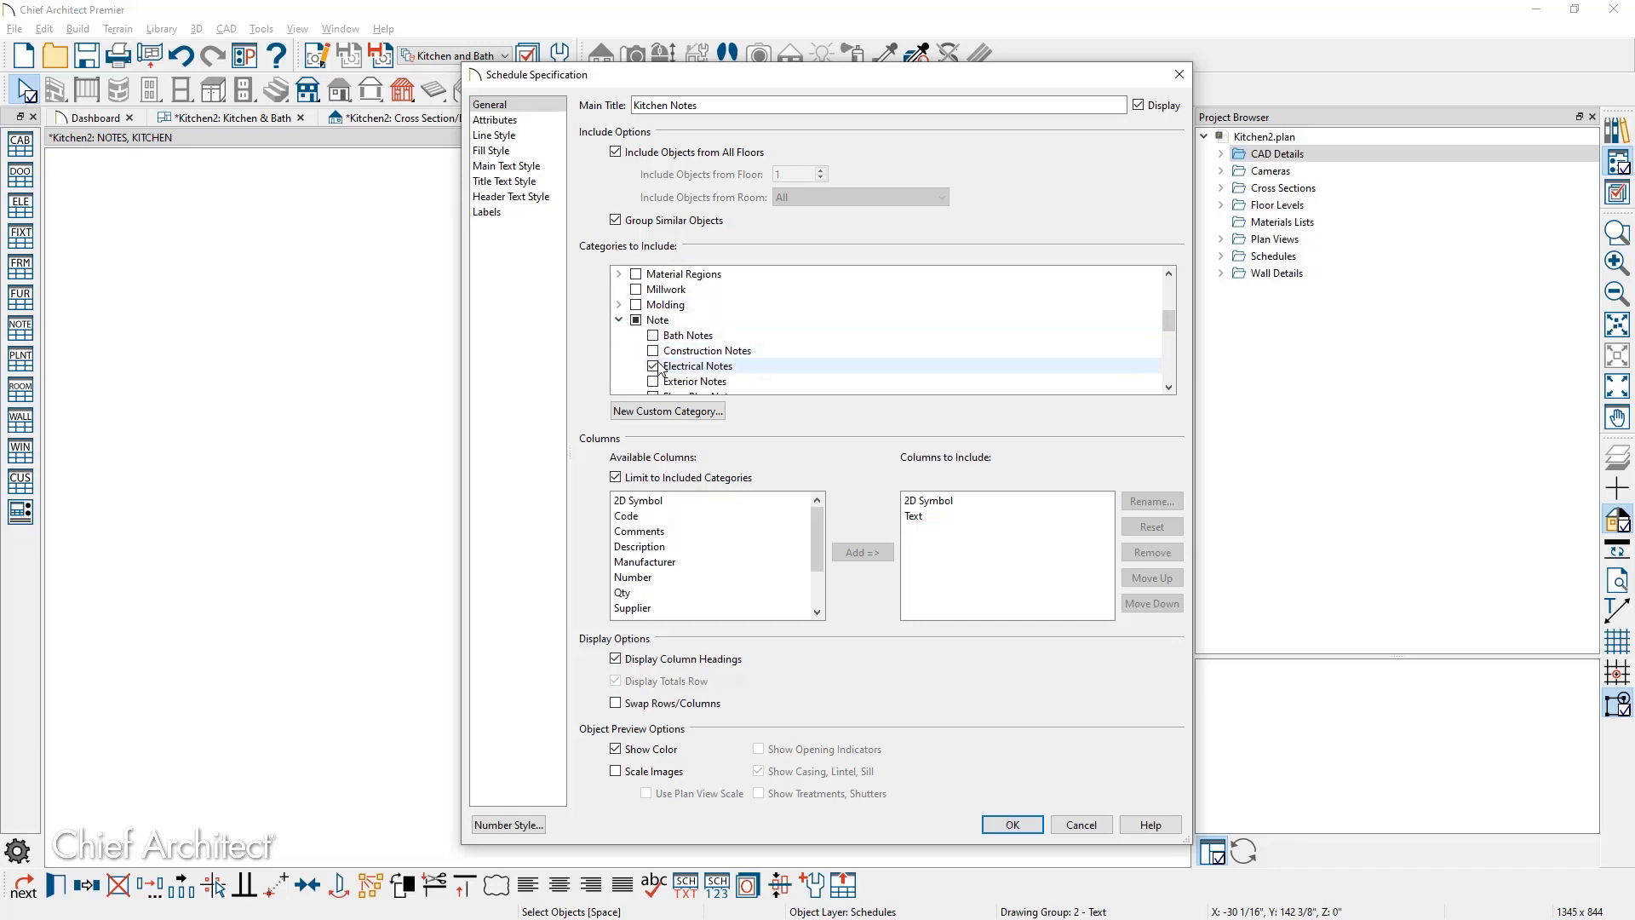
pyautogui.scroll(-2, 906, 337)
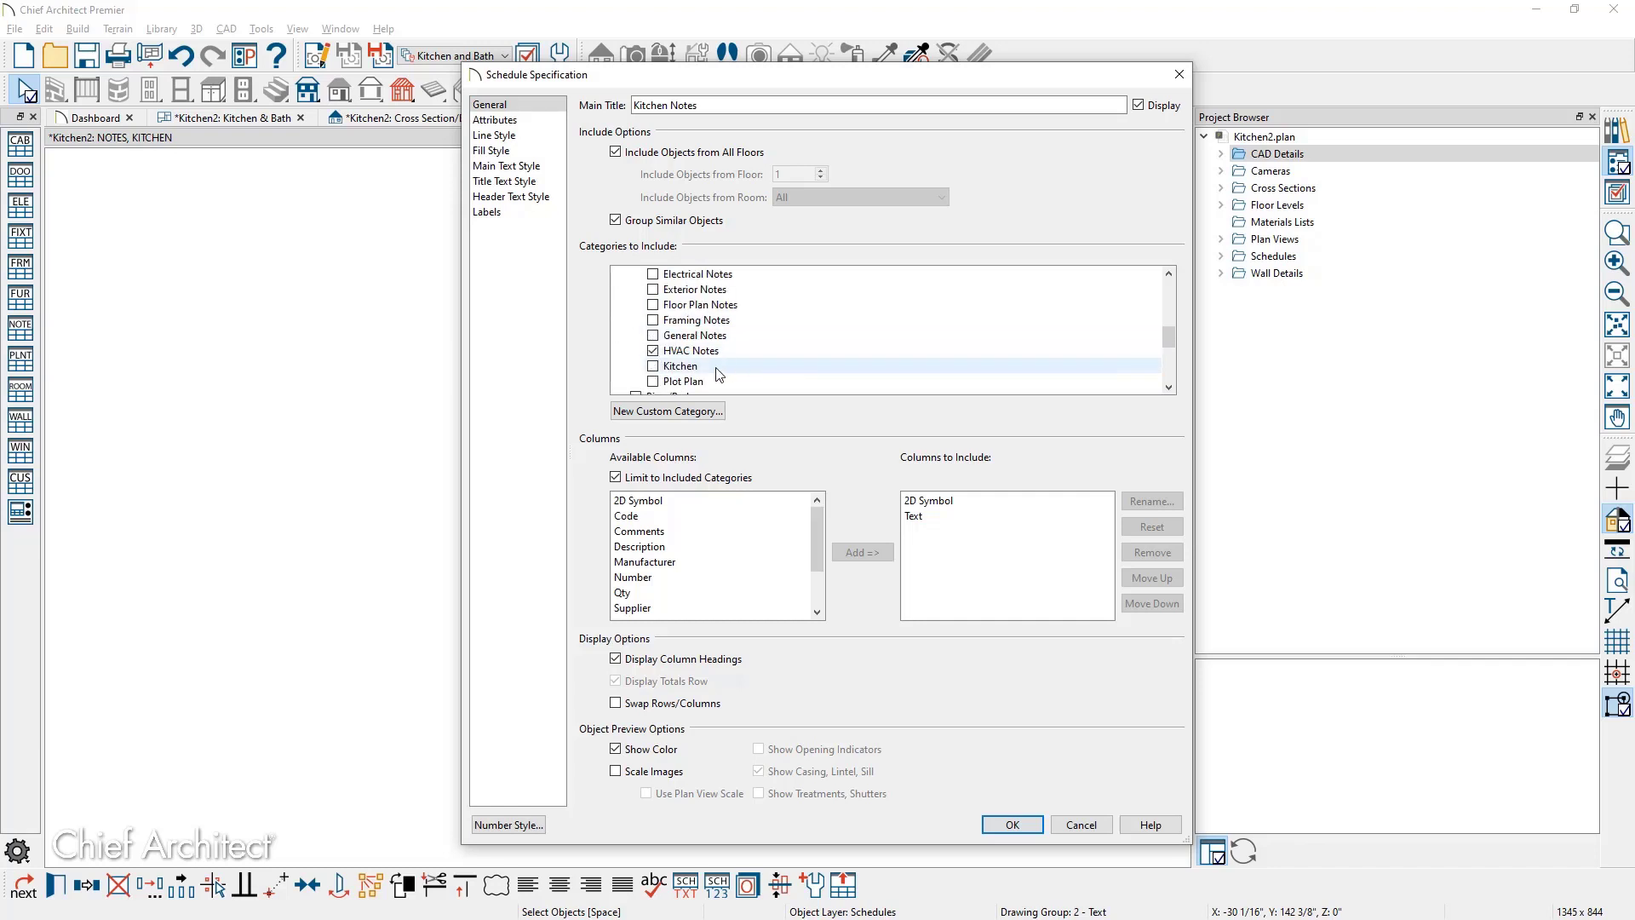
pyautogui.click(653, 366)
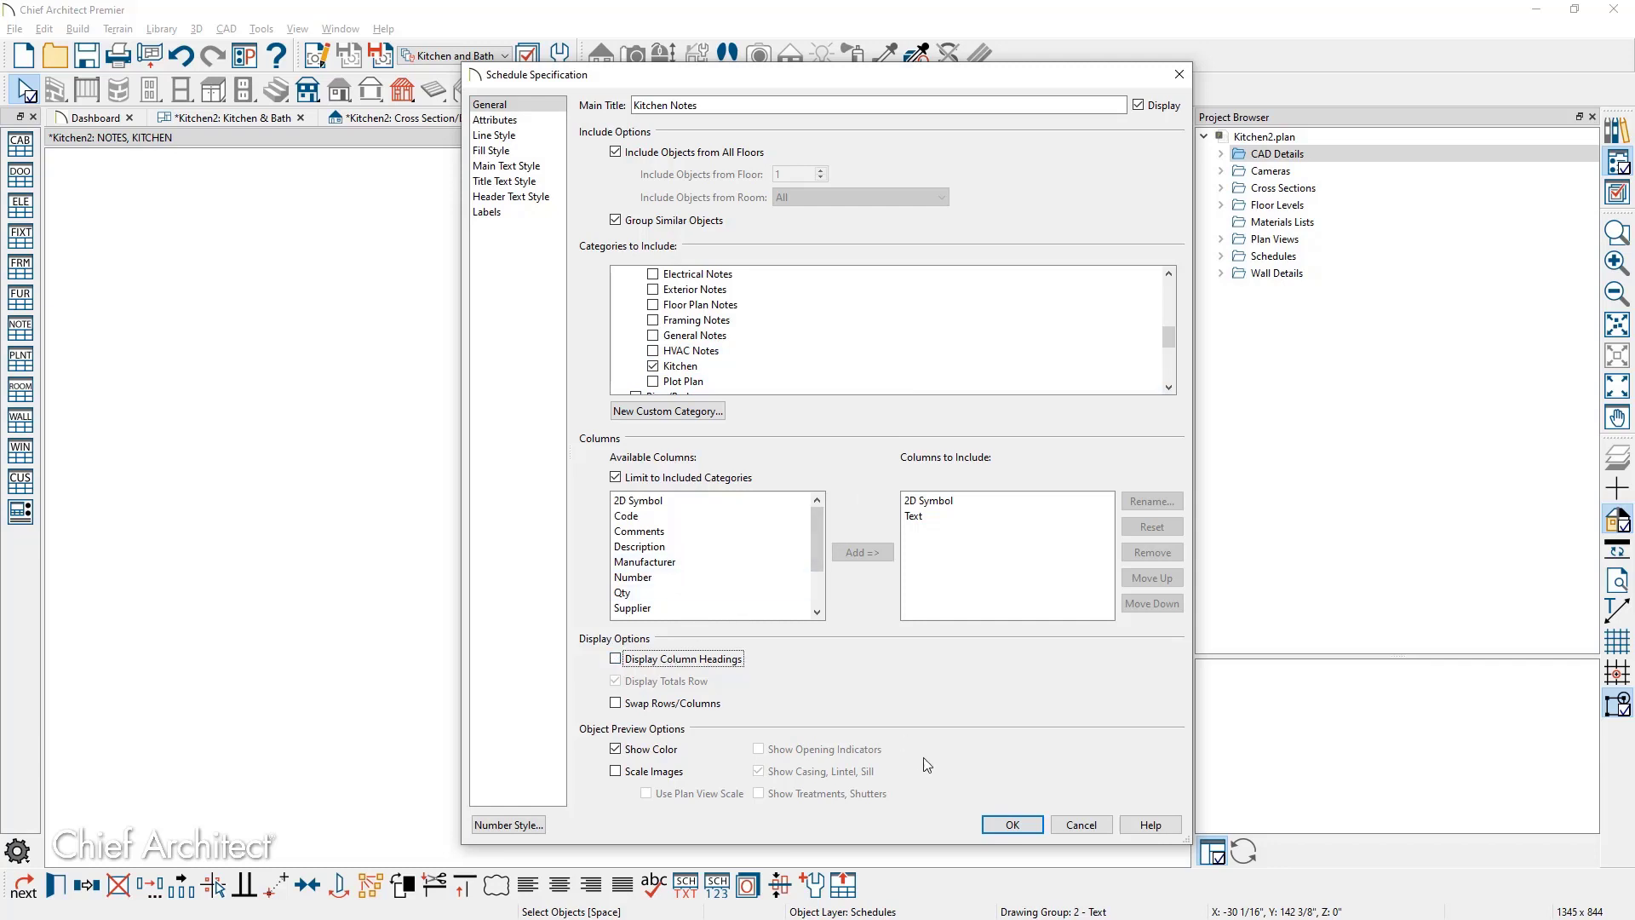
pyautogui.click(1022, 823)
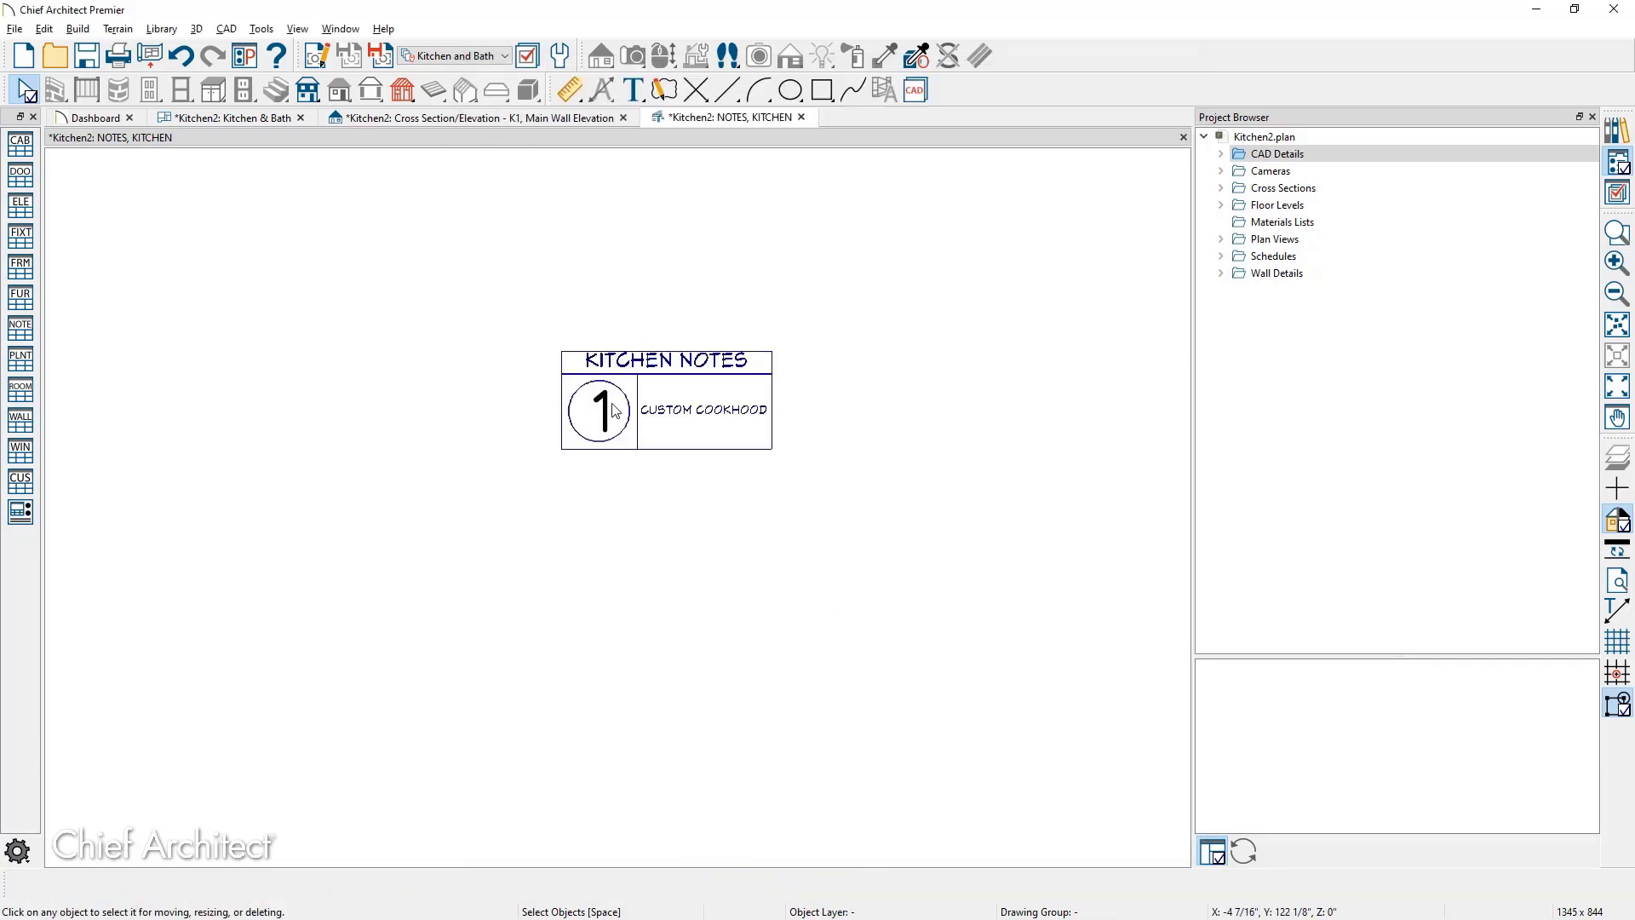
# Narrow the 2D symbol column of the Kitchen Notes schedule so that the note circle shrinks
pyautogui.scroll(3, 630, 400)
pyautogui.click(664, 389)
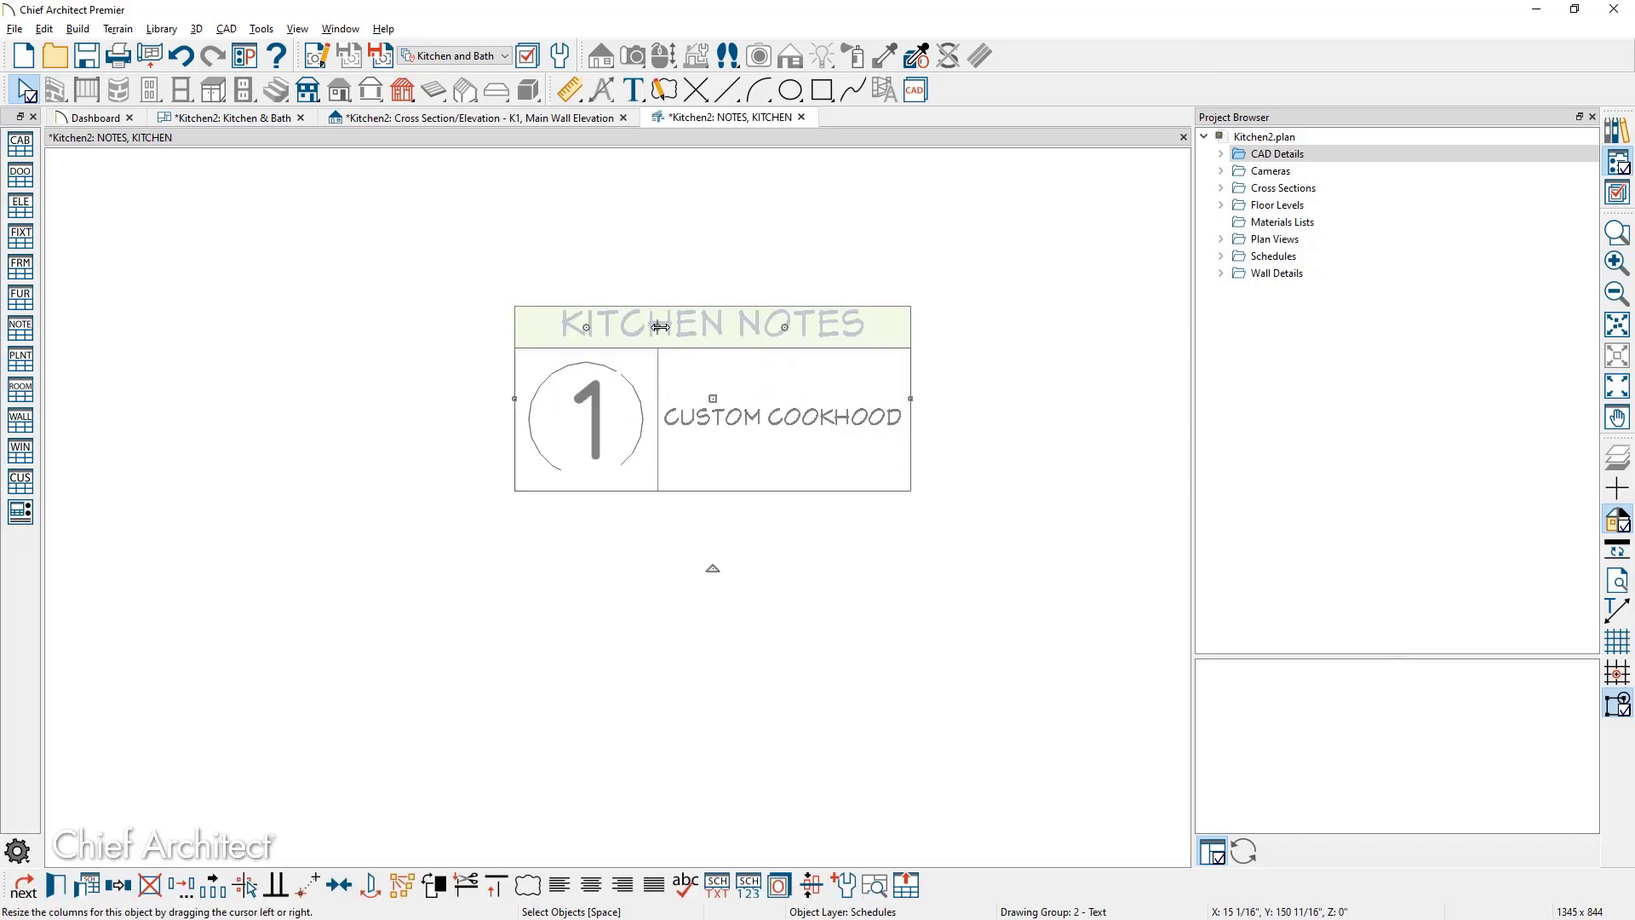
pyautogui.moveTo(654, 327); pyautogui.dragTo(624, 327)
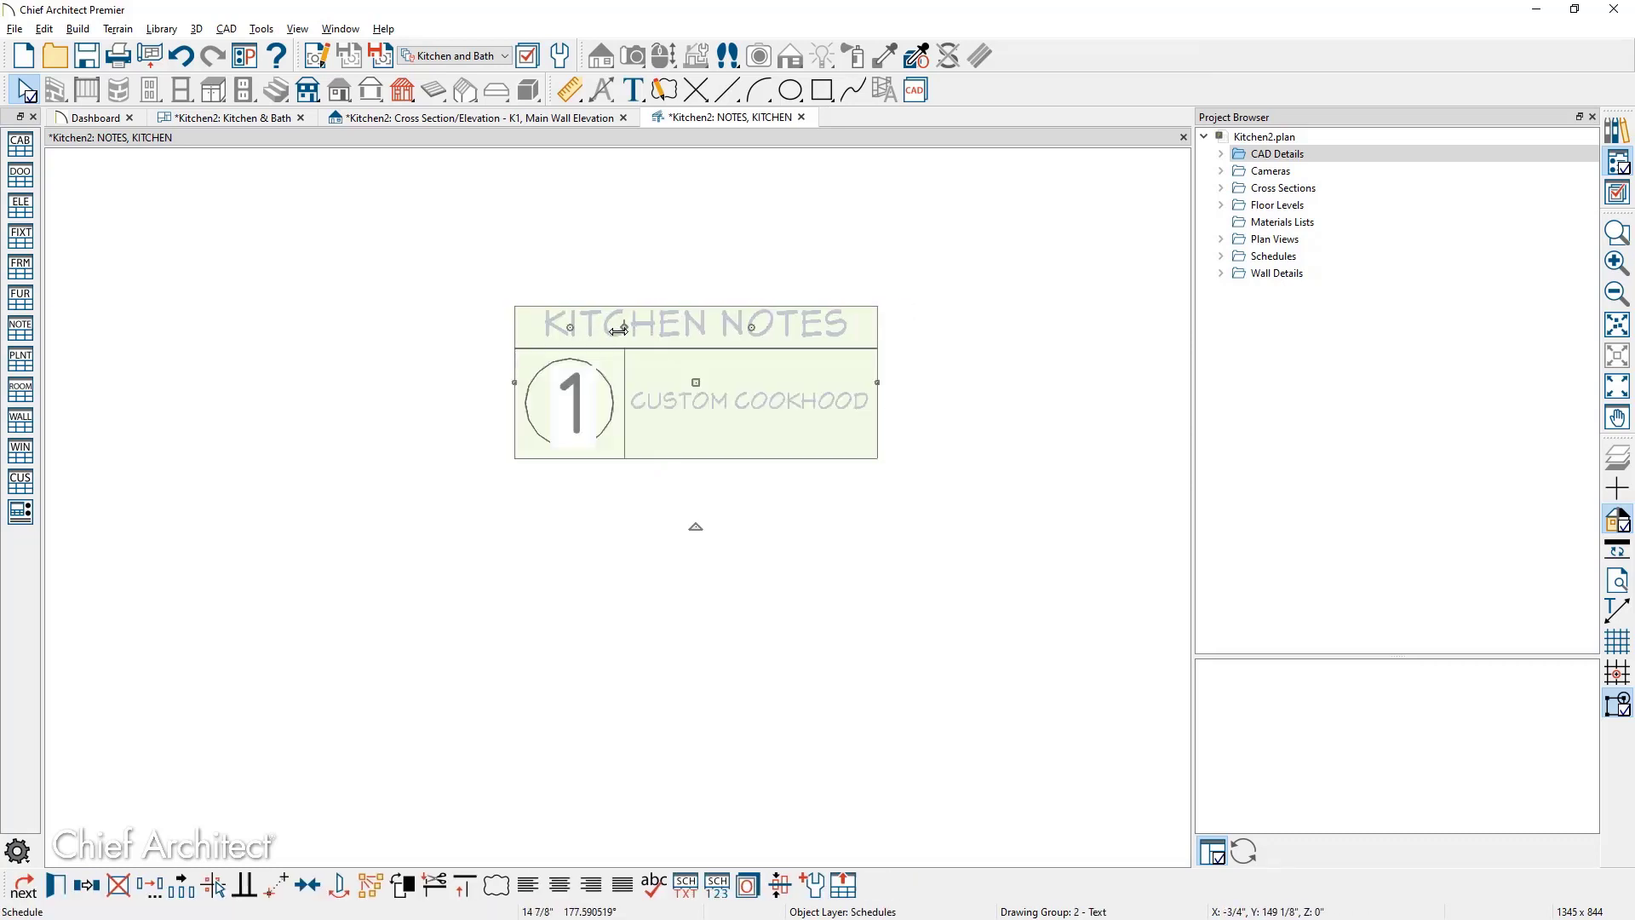
pyautogui.click(693, 529)
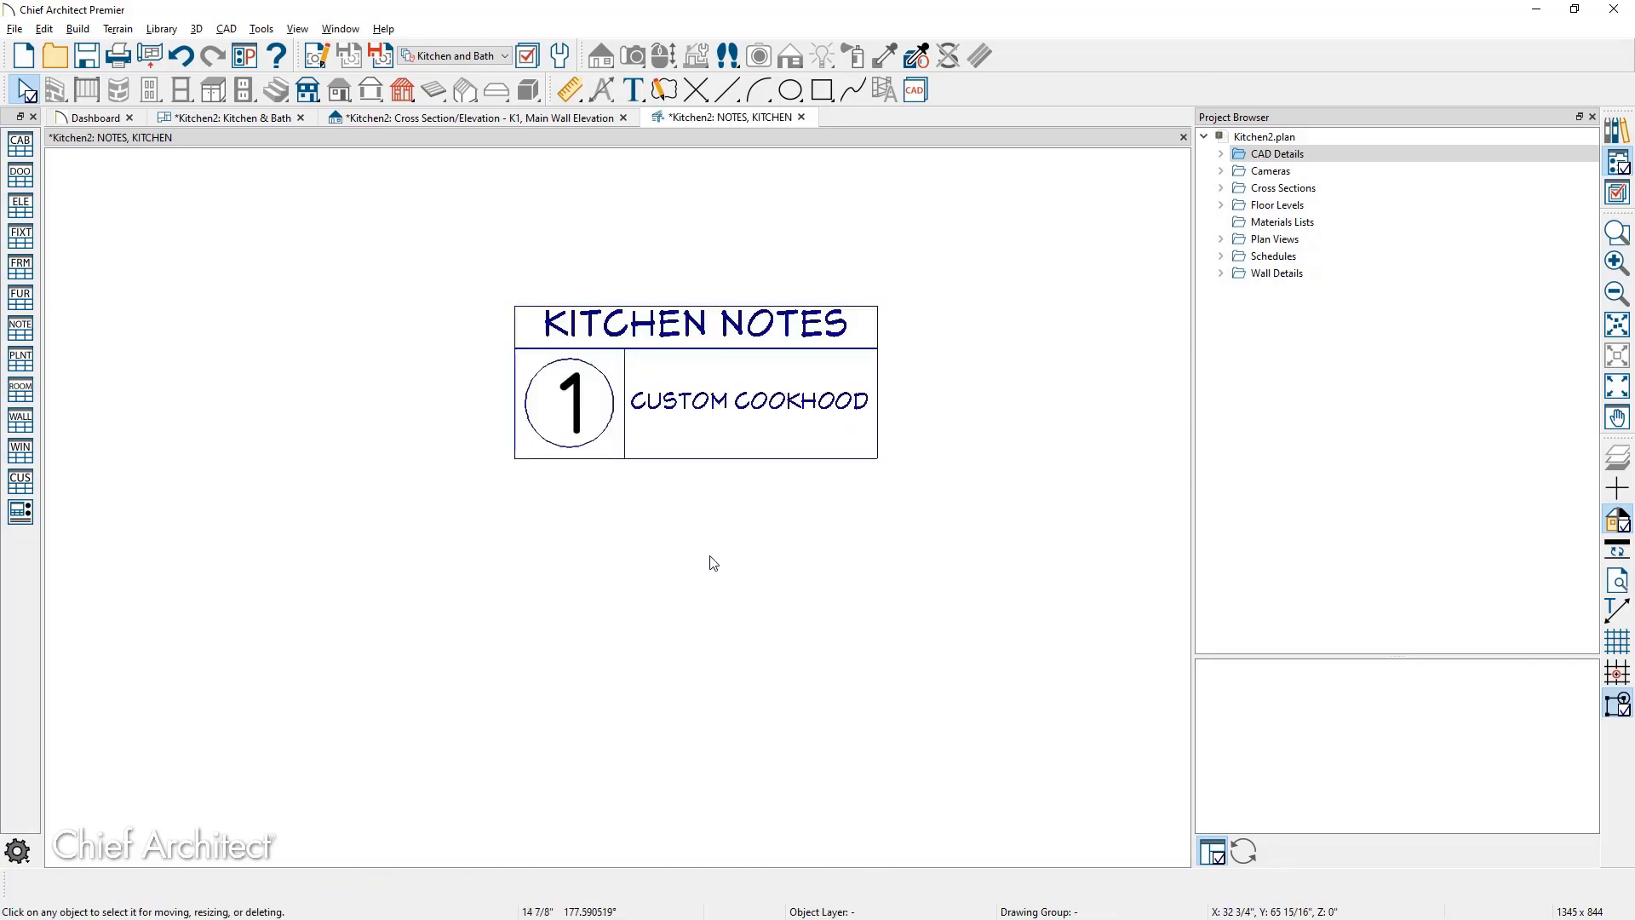
# Set the Text, Notes layer of the K1 elevation to dark blue (0, 0, 128) and check the schedule
pyautogui.hotkey('ctrl', 'l')
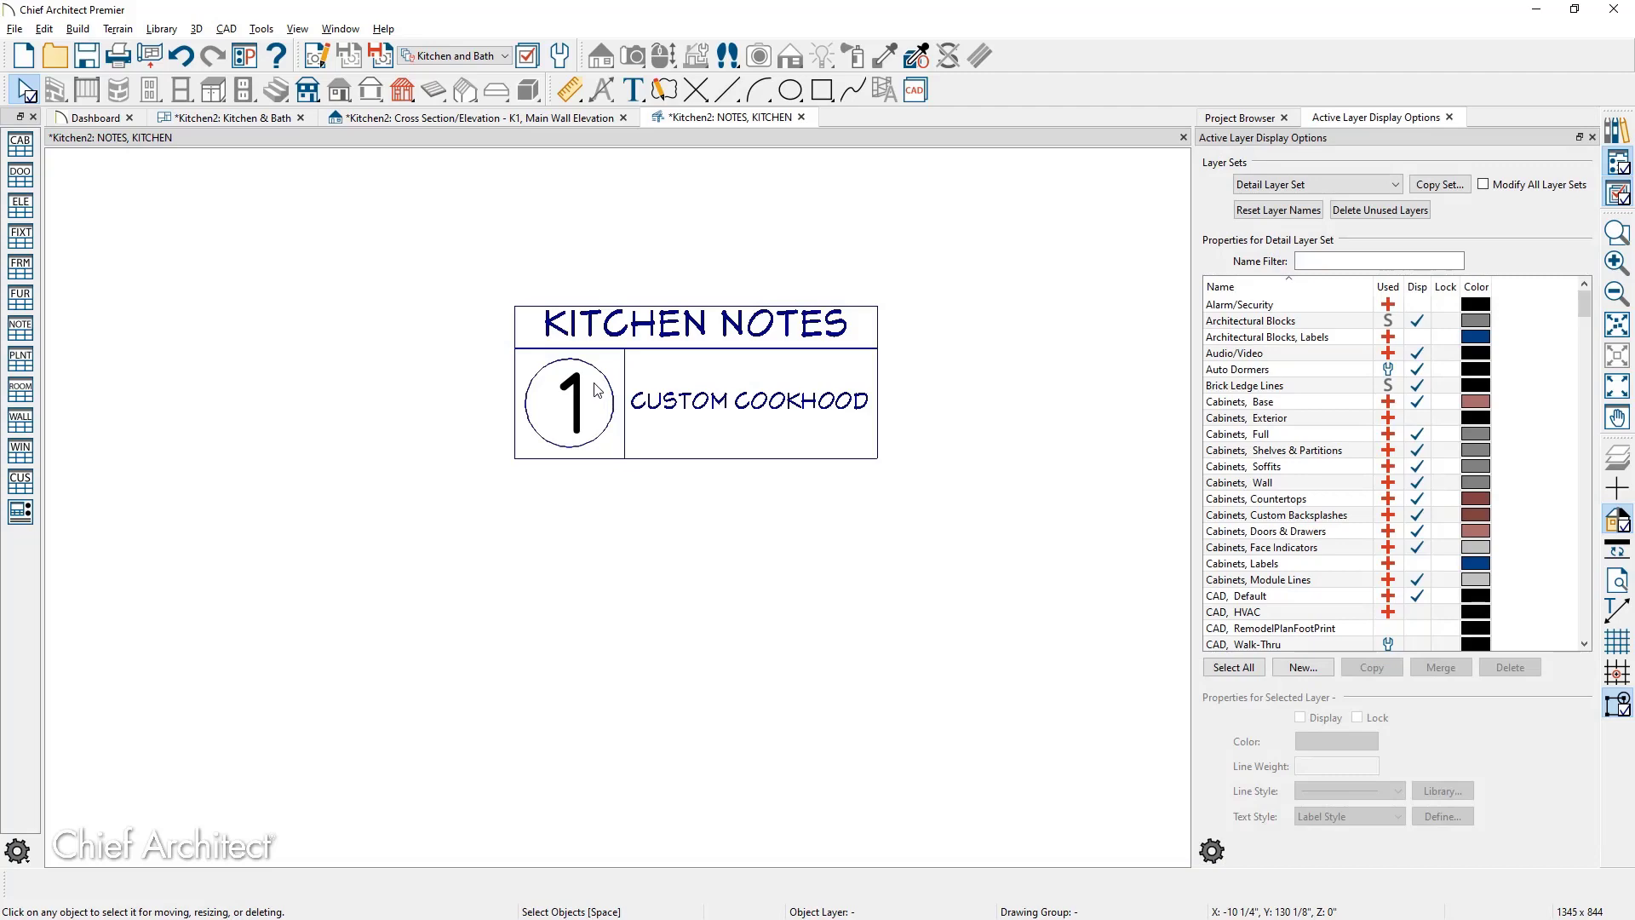
pyautogui.click(549, 119)
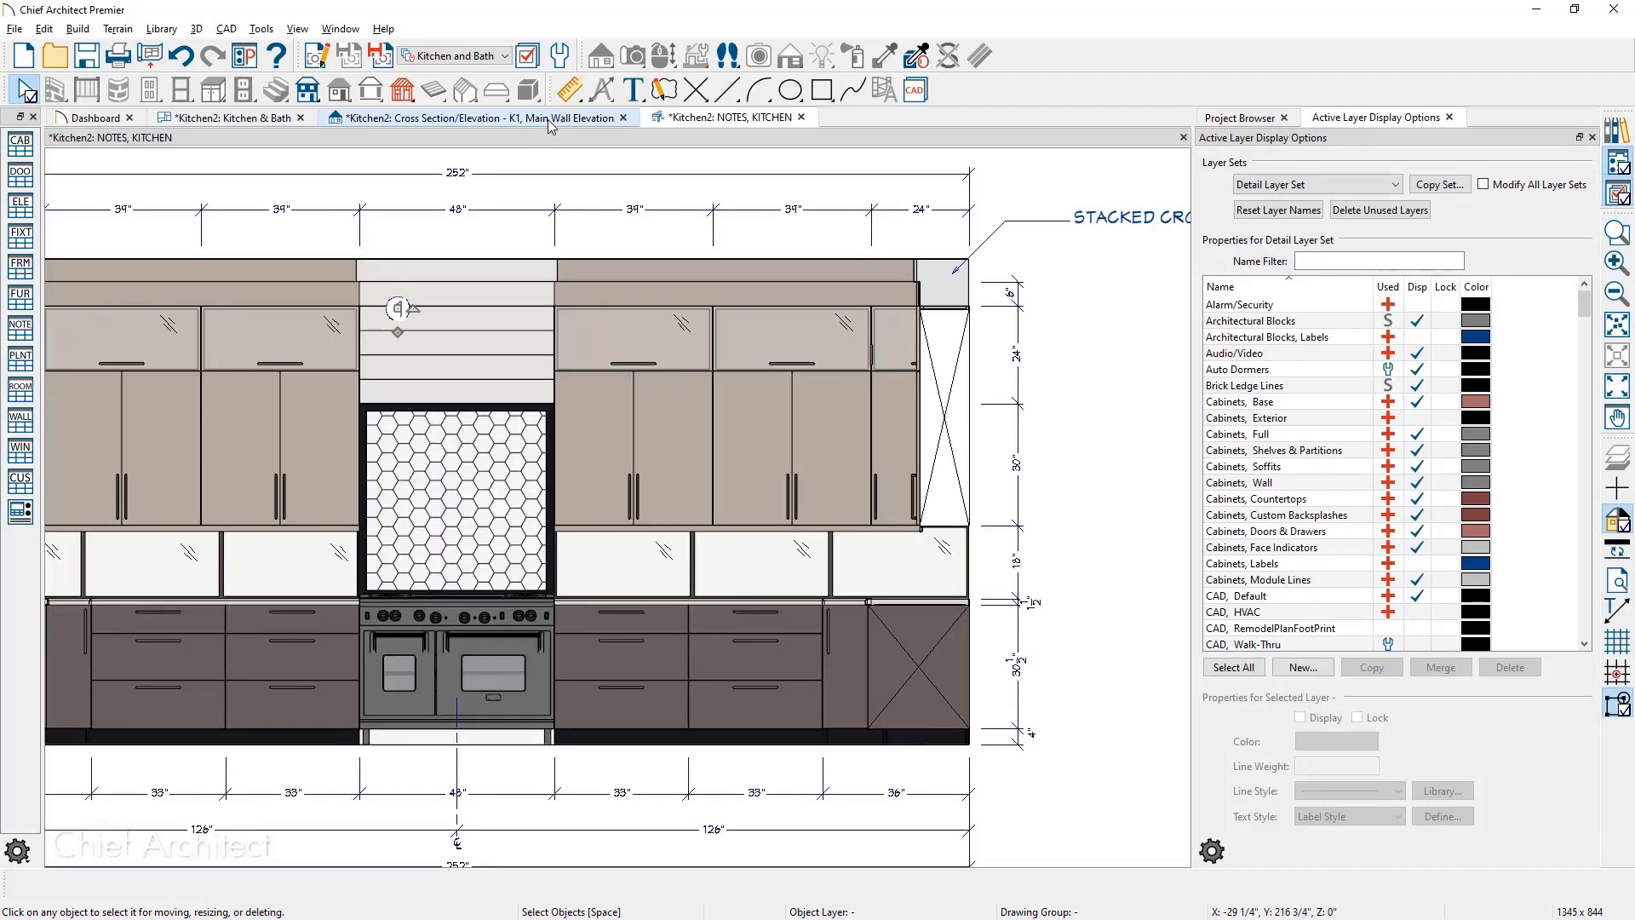
pyautogui.click(399, 310)
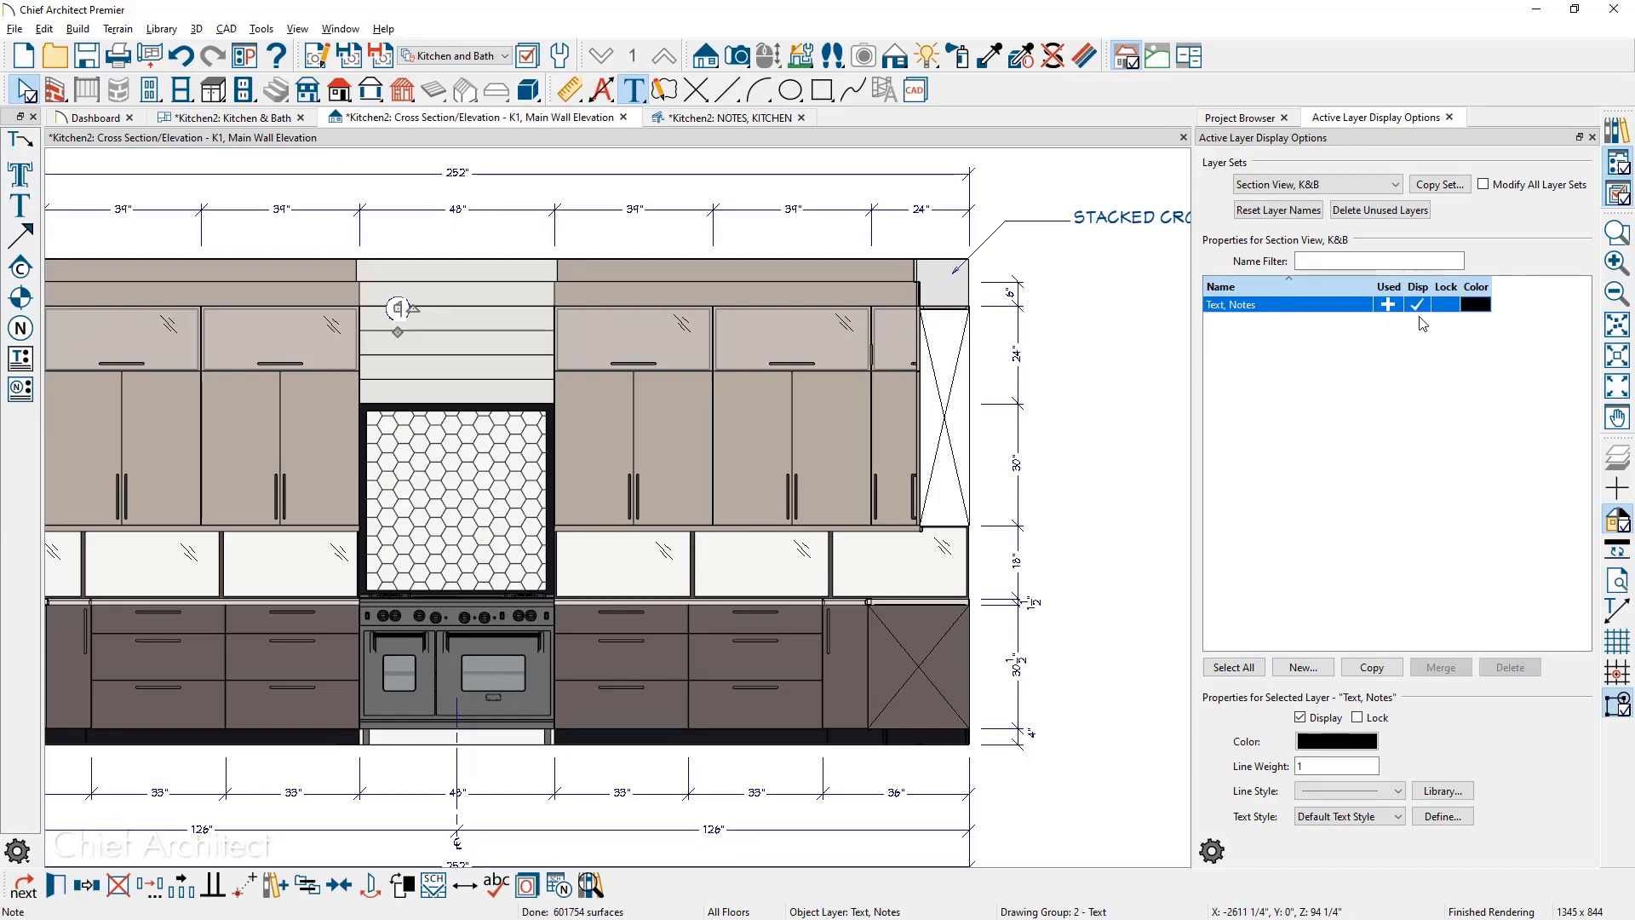
pyautogui.click(1475, 307)
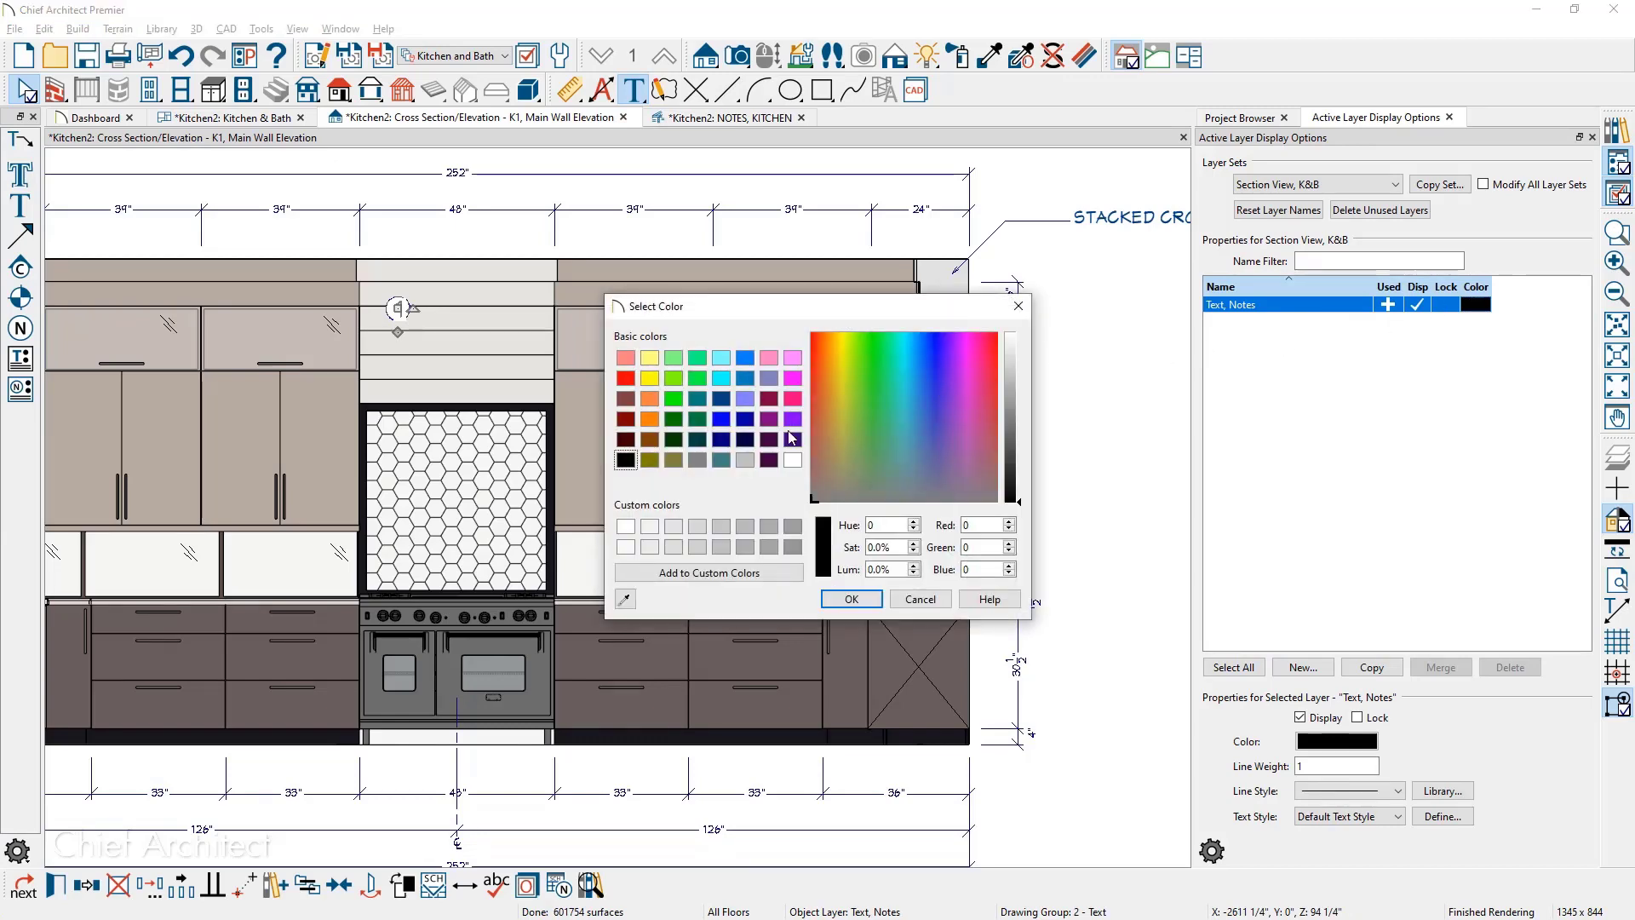
pyautogui.click(720, 439)
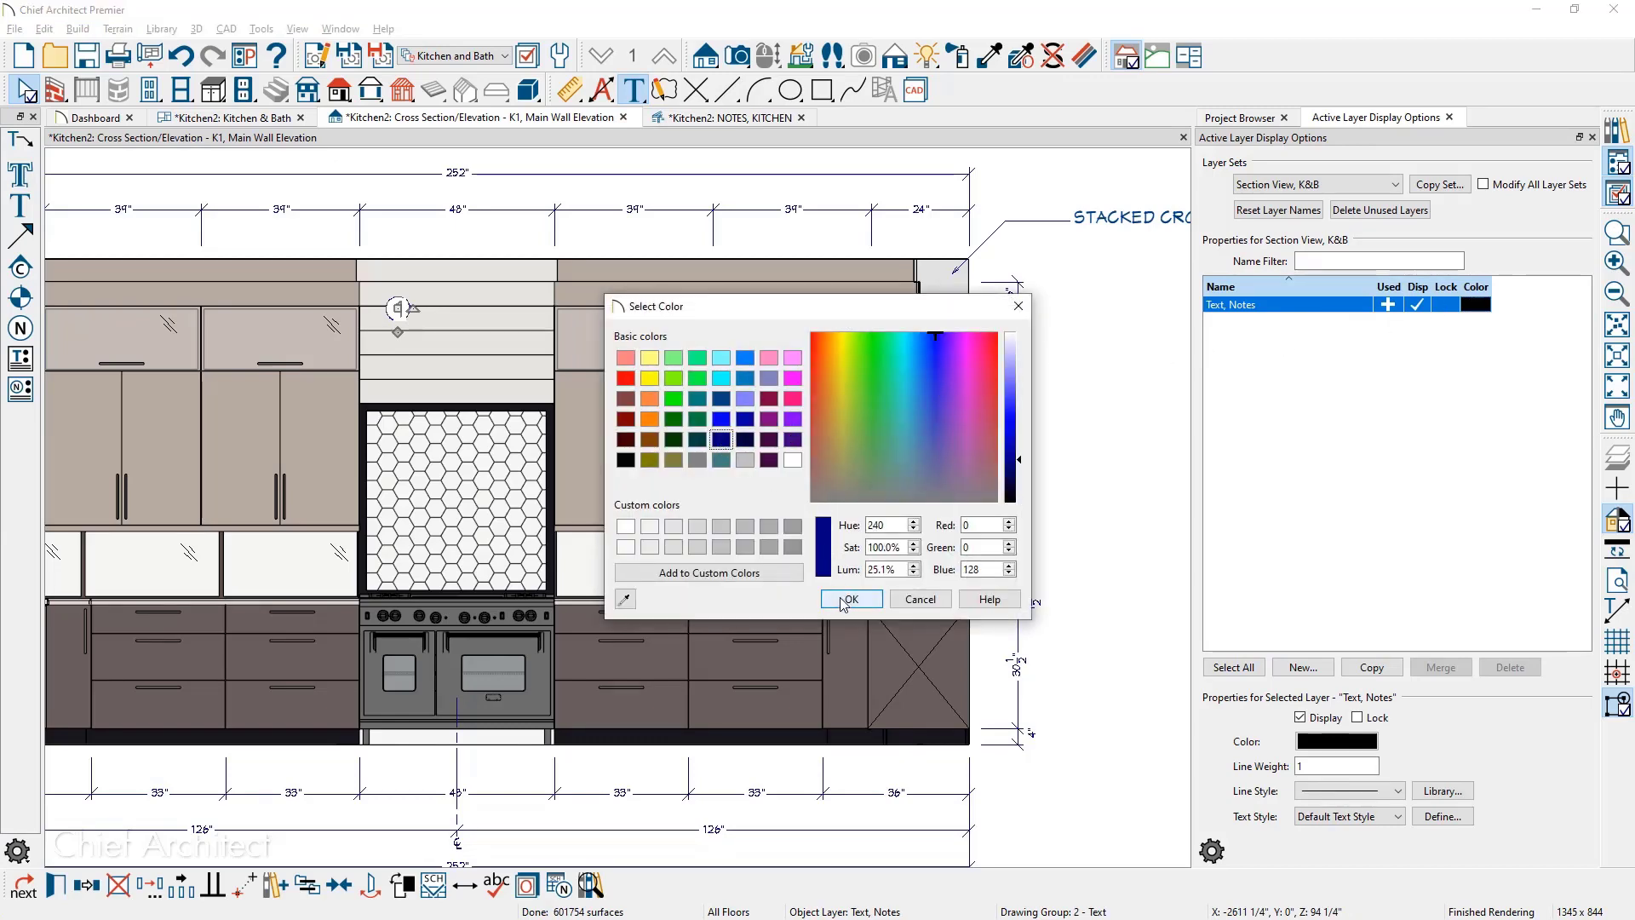
pyautogui.click(843, 601)
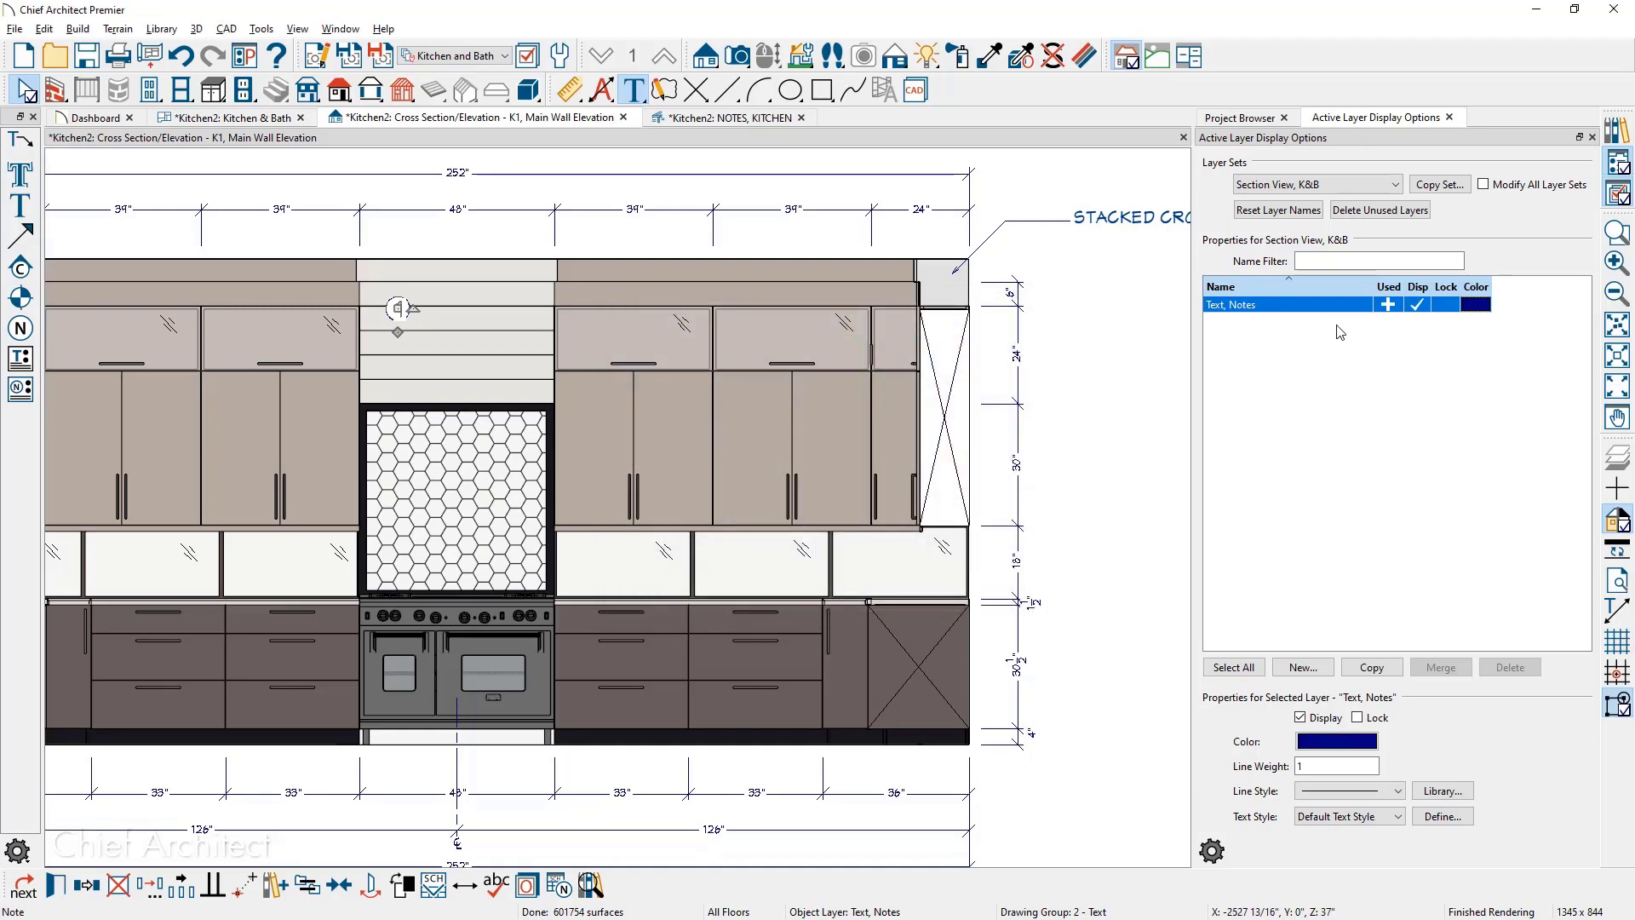
pyautogui.click(768, 117)
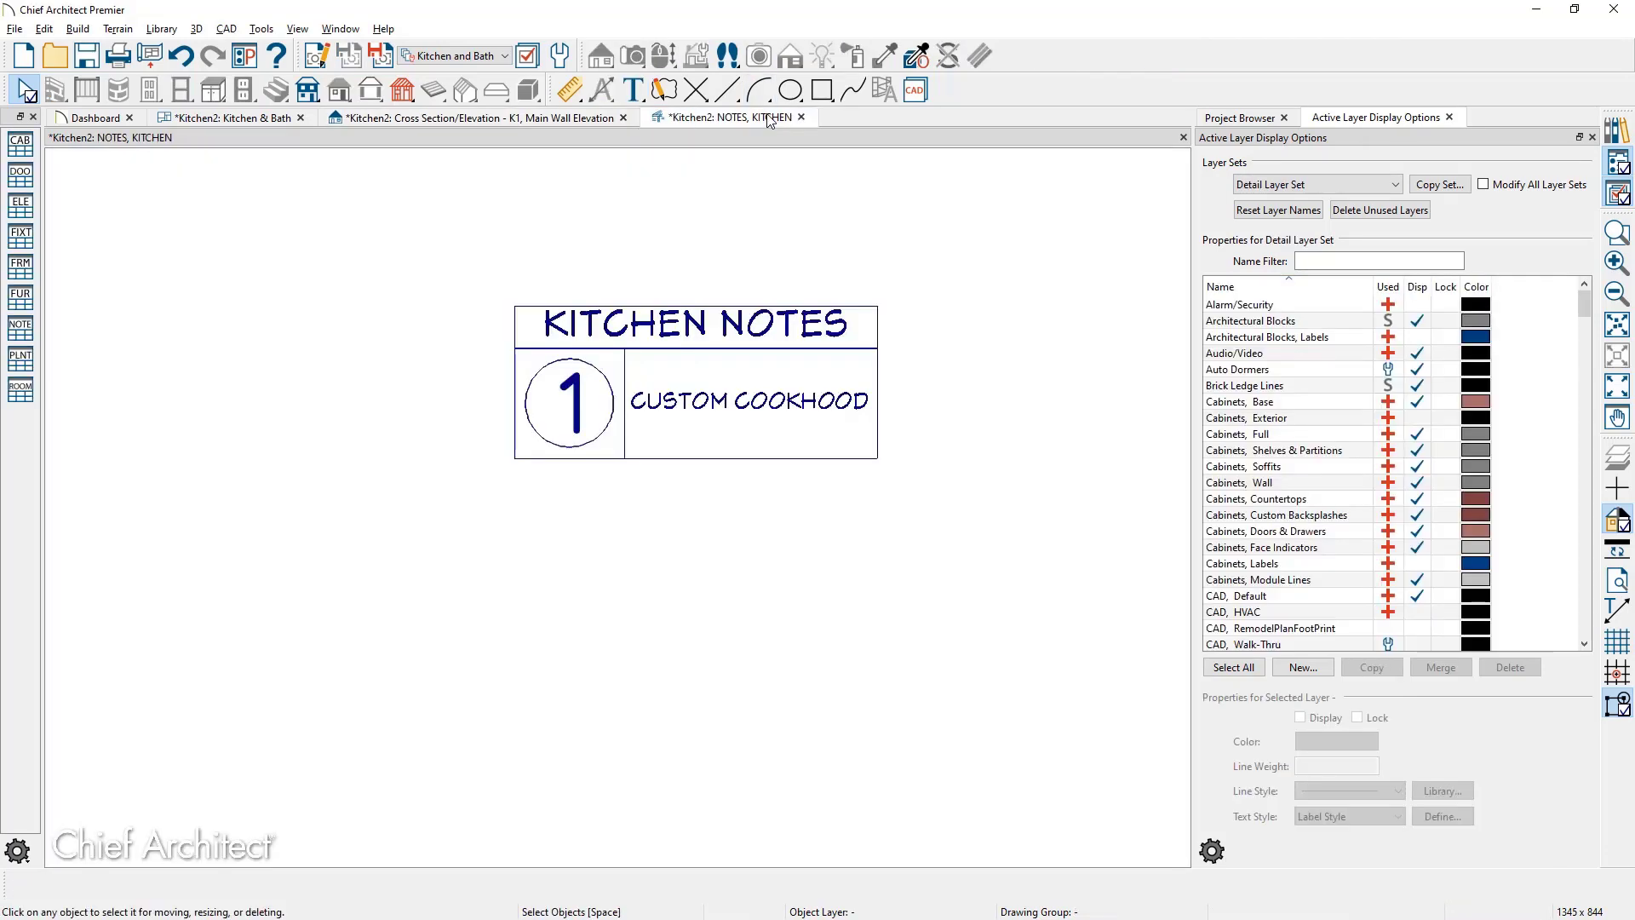
# Add a Kitchen note reading MOSAIC BACKSPLASH to the K1 elevation and position it at the lower right of the hexagon tile
pyautogui.click(569, 120)
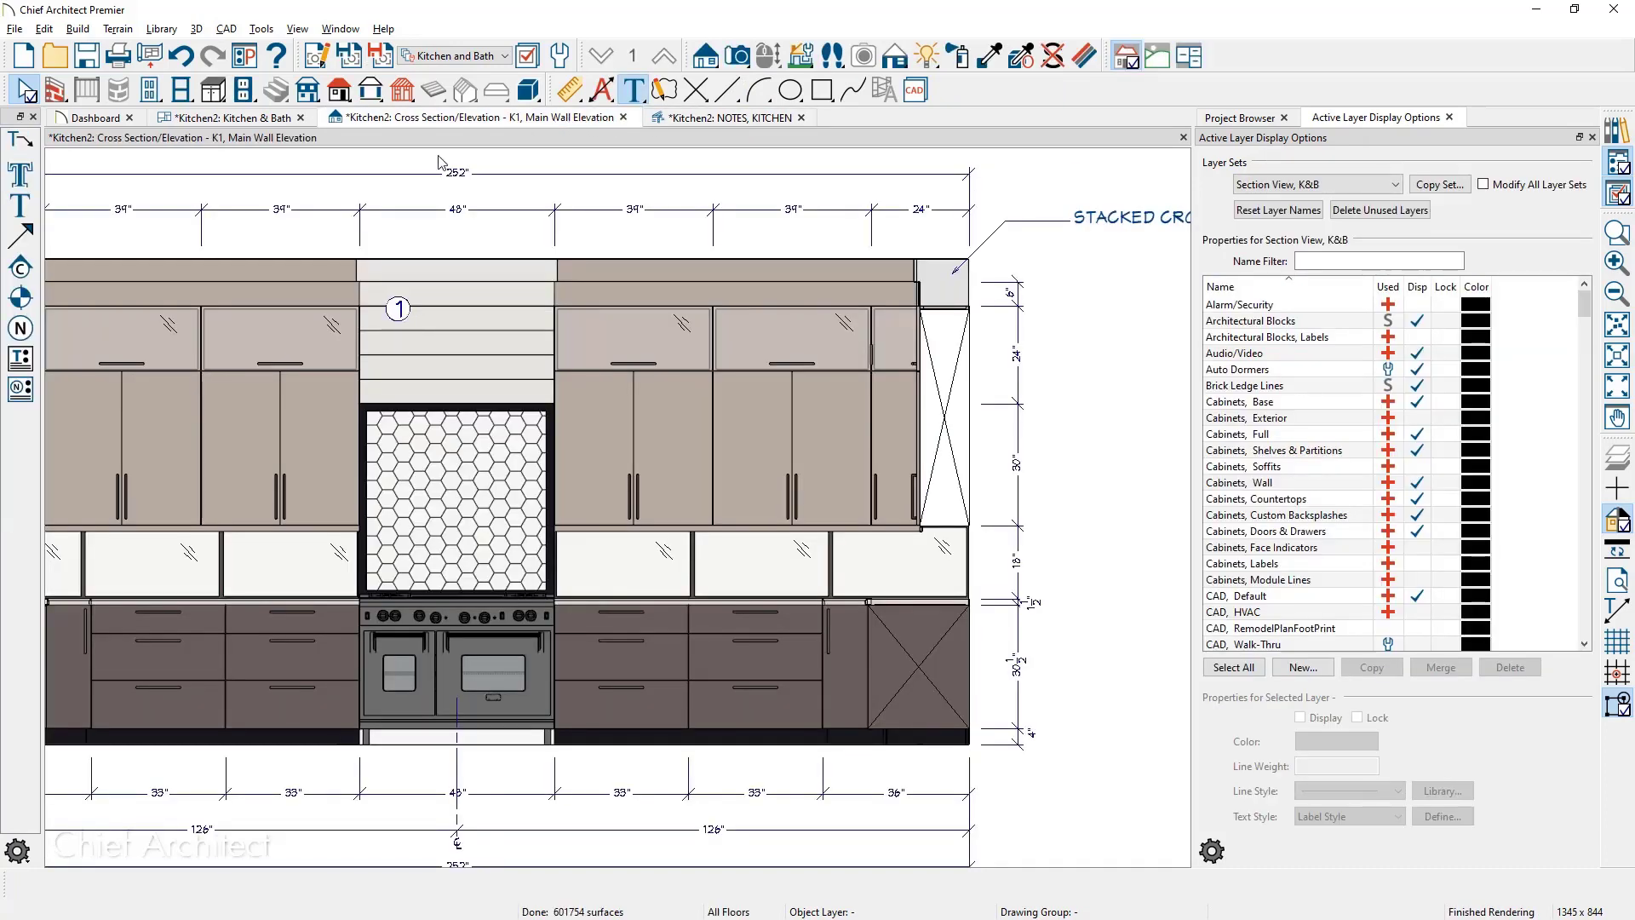
pyautogui.click(22, 329)
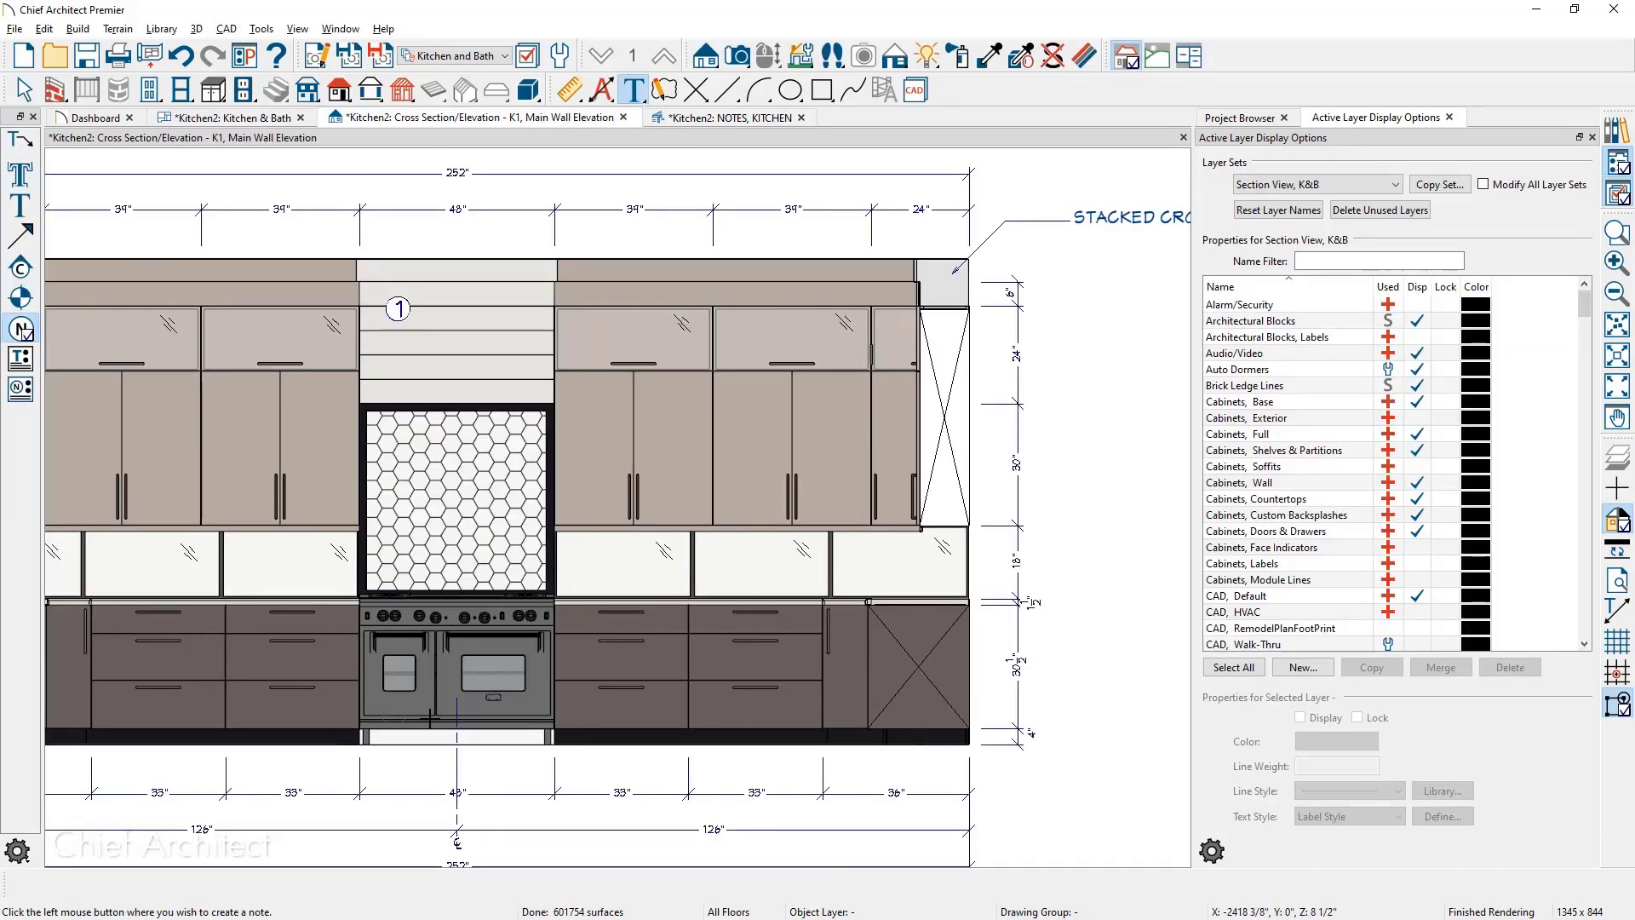
pyautogui.click(464, 525)
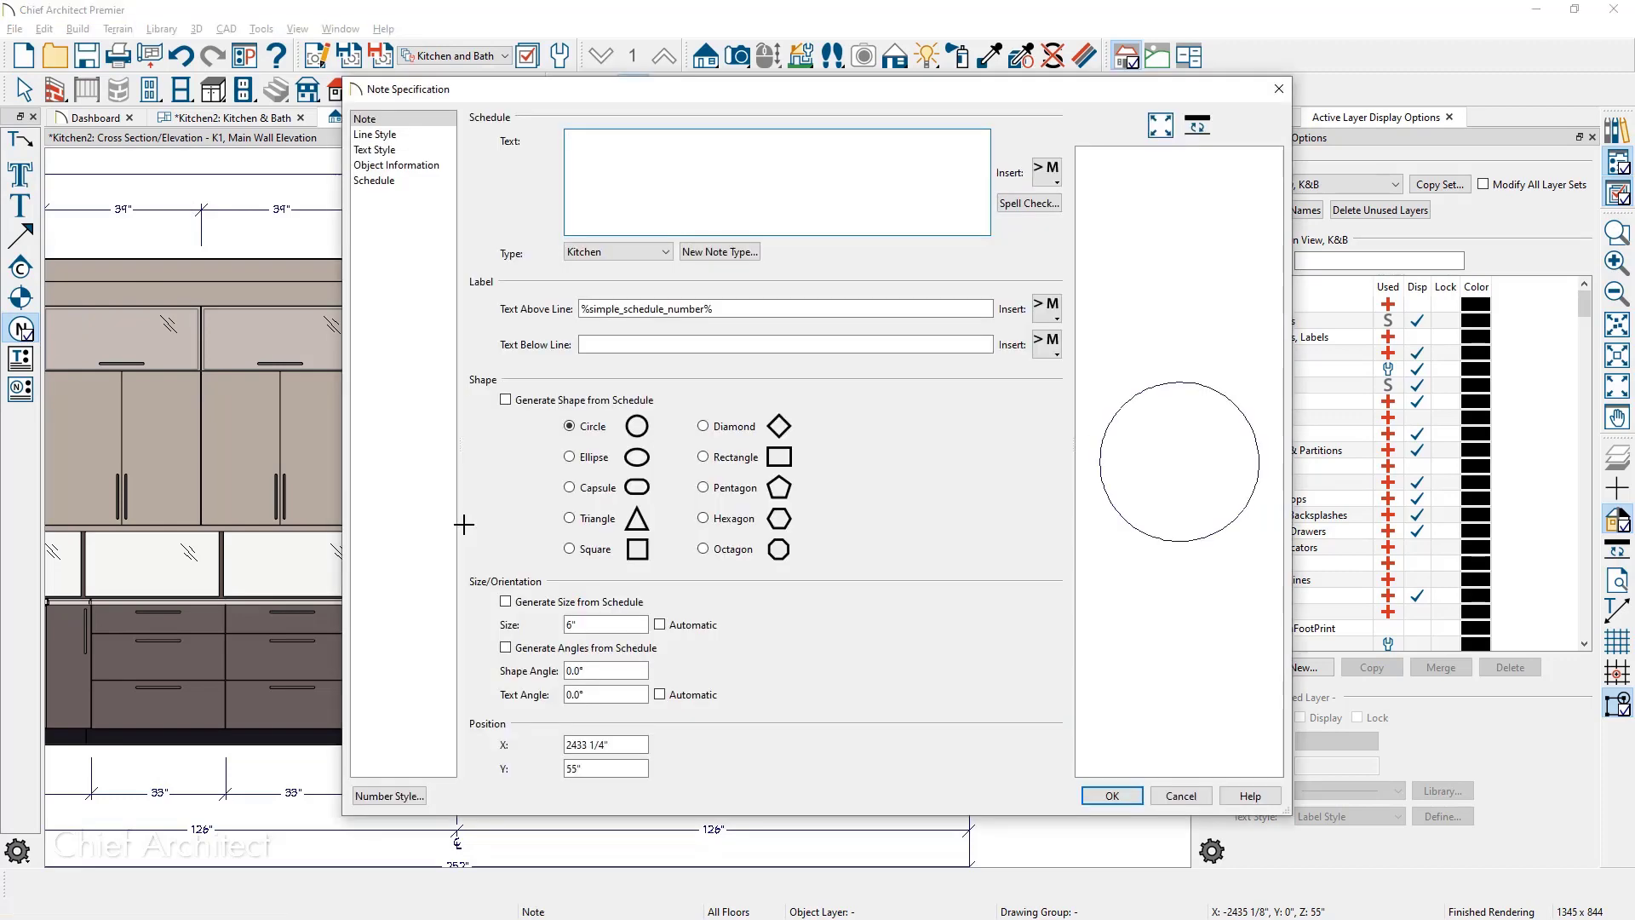
pyautogui.write('MOSAIC BACKSPLASH')
pyautogui.click(1115, 796)
pyautogui.press('space')
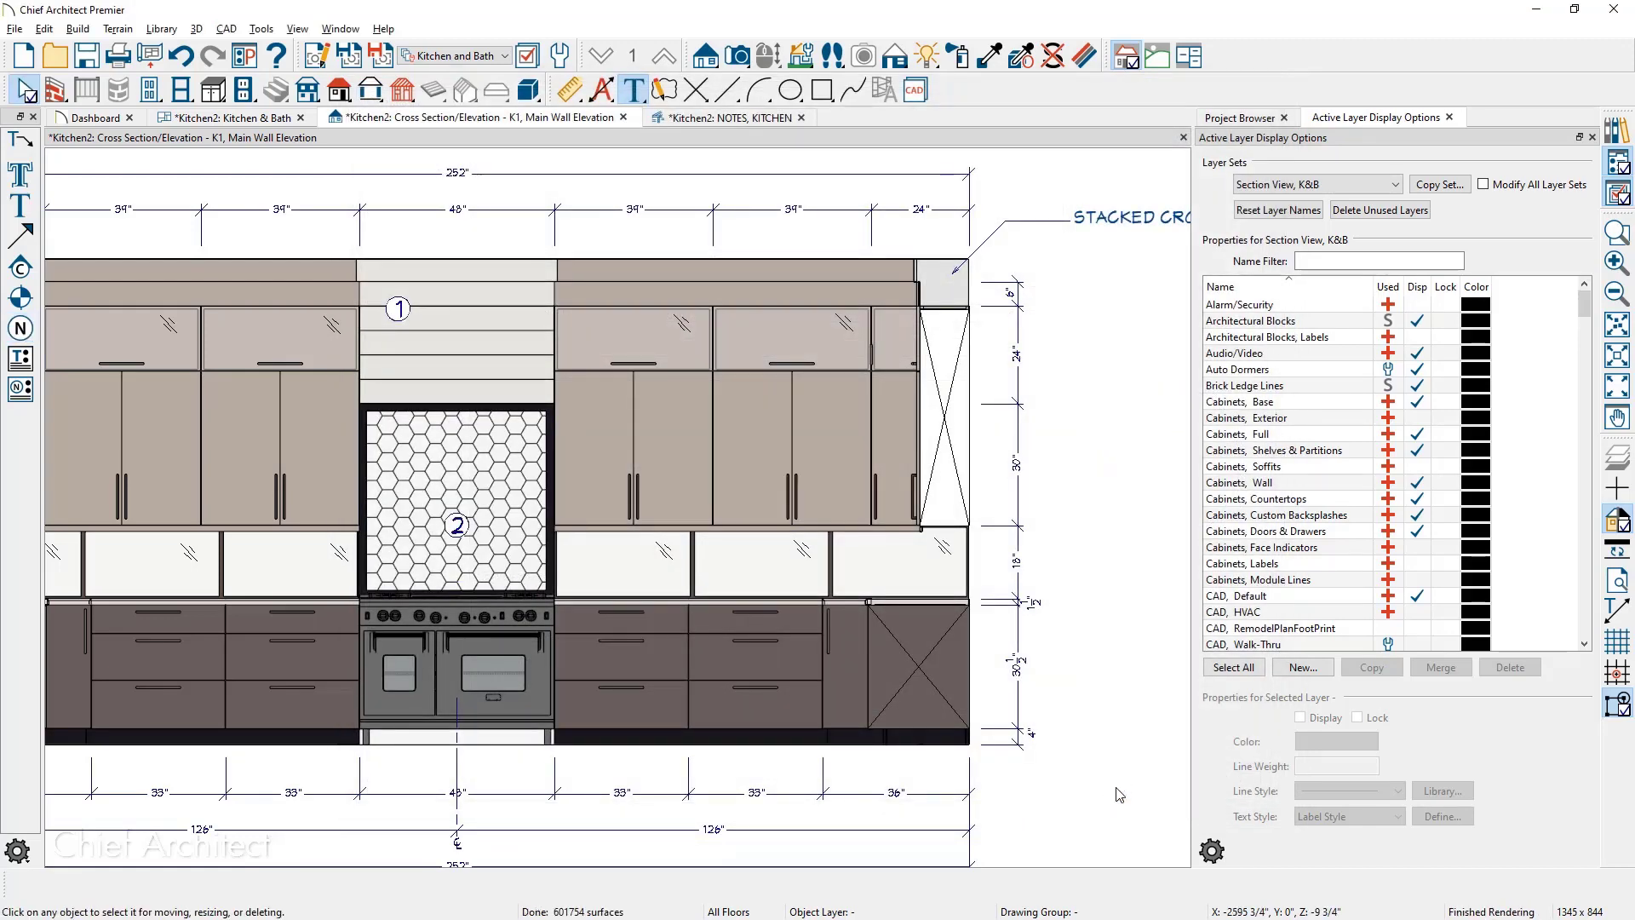
pyautogui.click(519, 557)
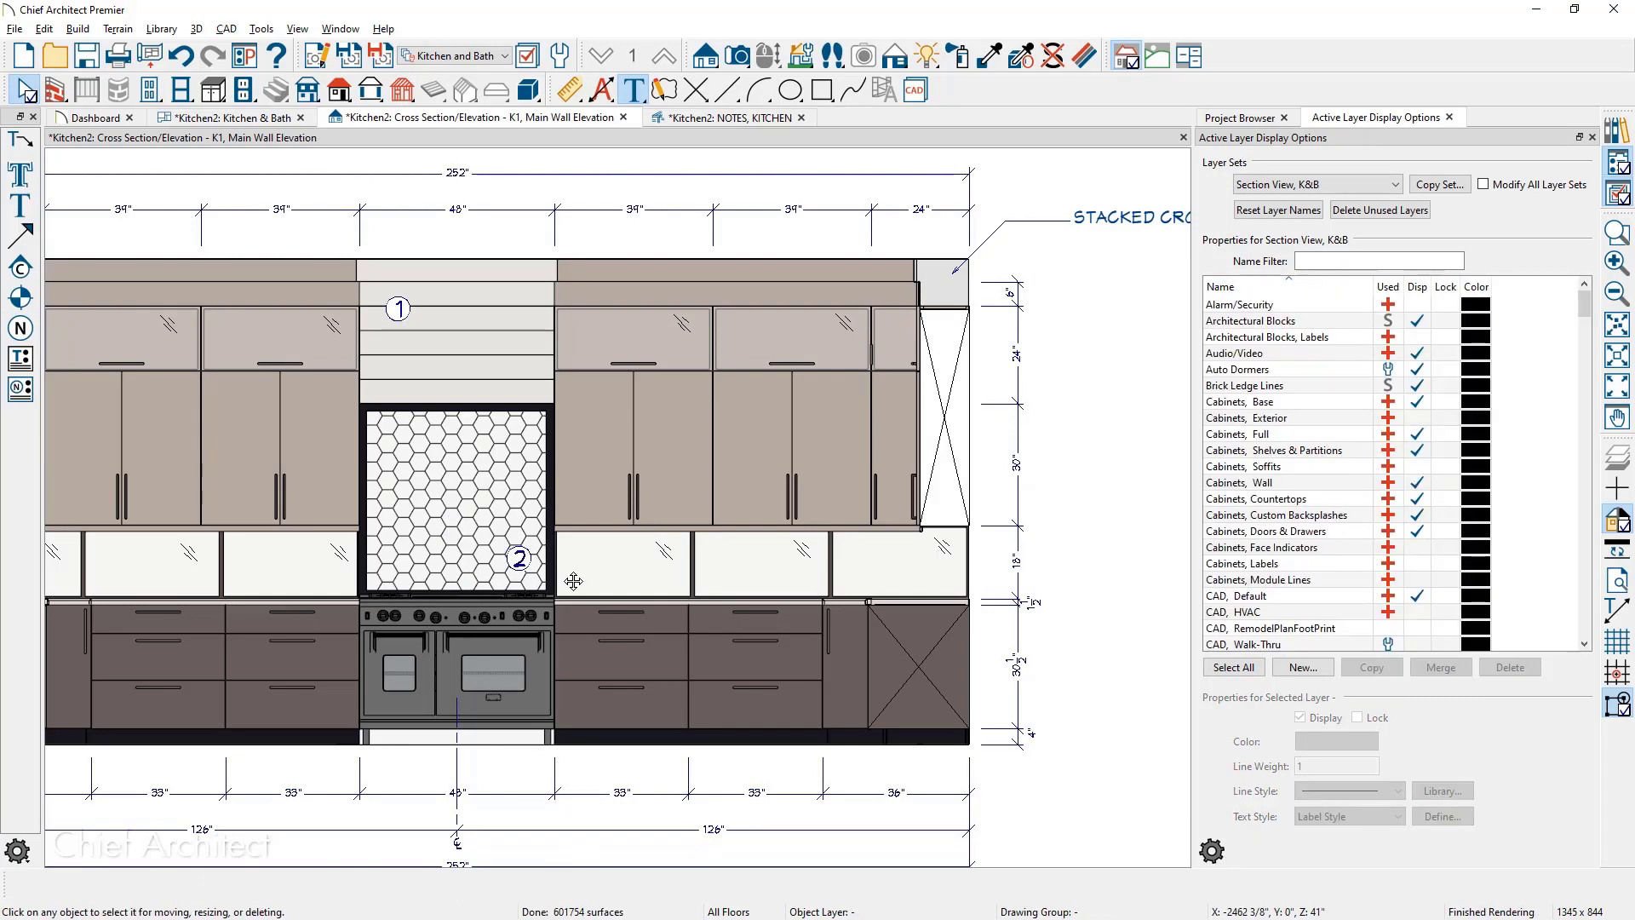
pyautogui.press('space')
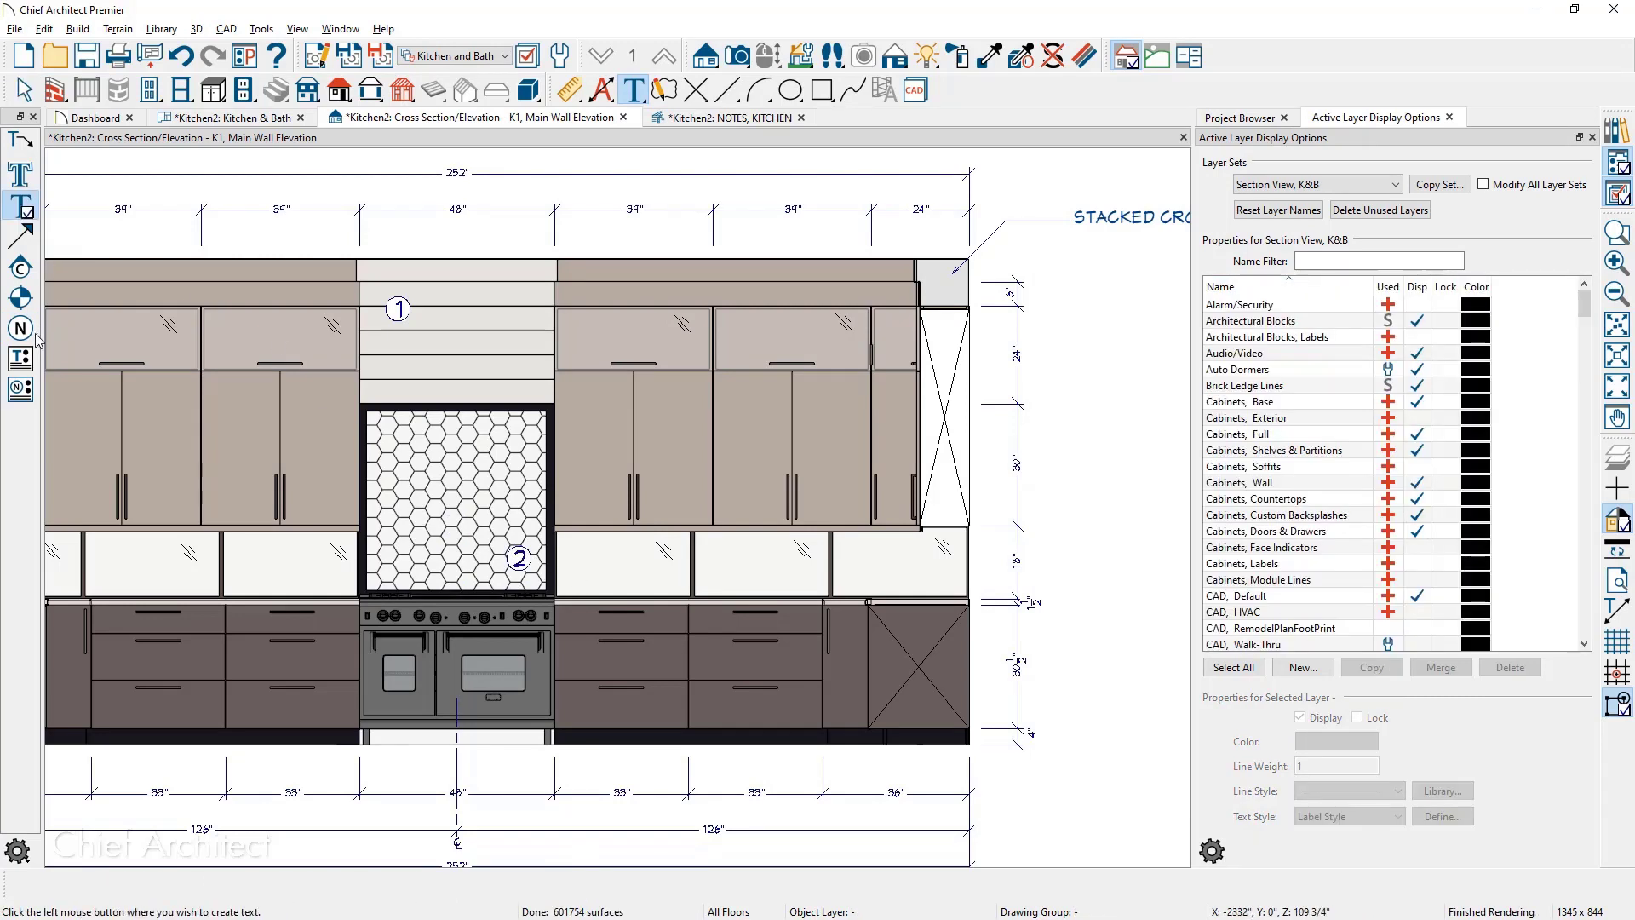
# Place a circular Kitchen note with the text COMMERCIAL RANGE on the lower right of the range
pyautogui.click(25, 331)
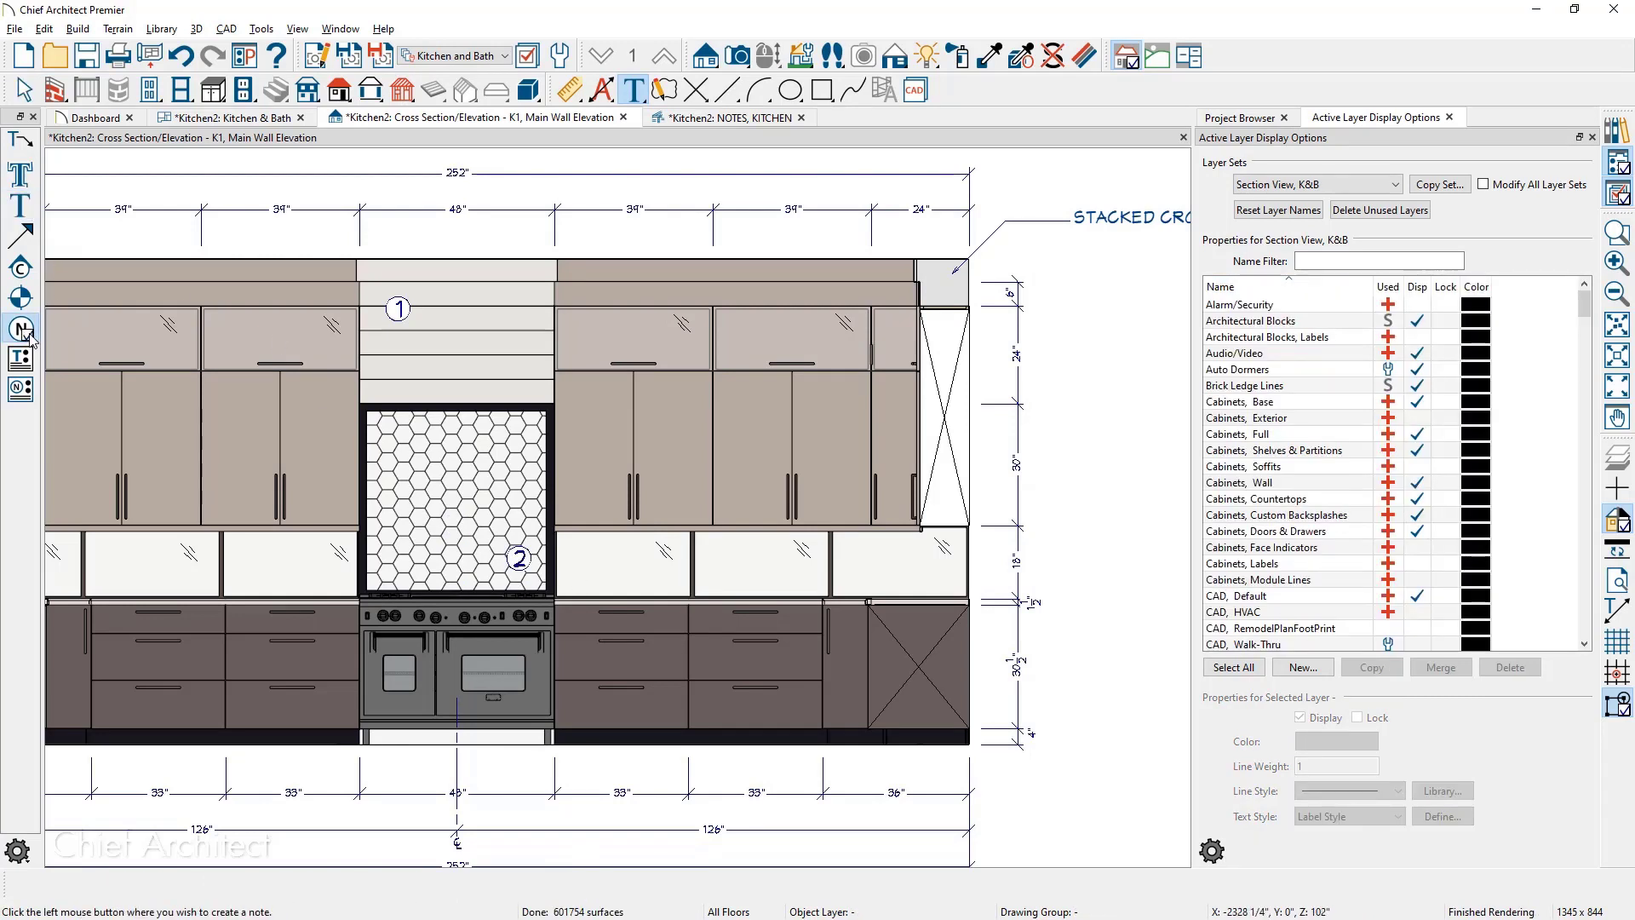
pyautogui.click(517, 709)
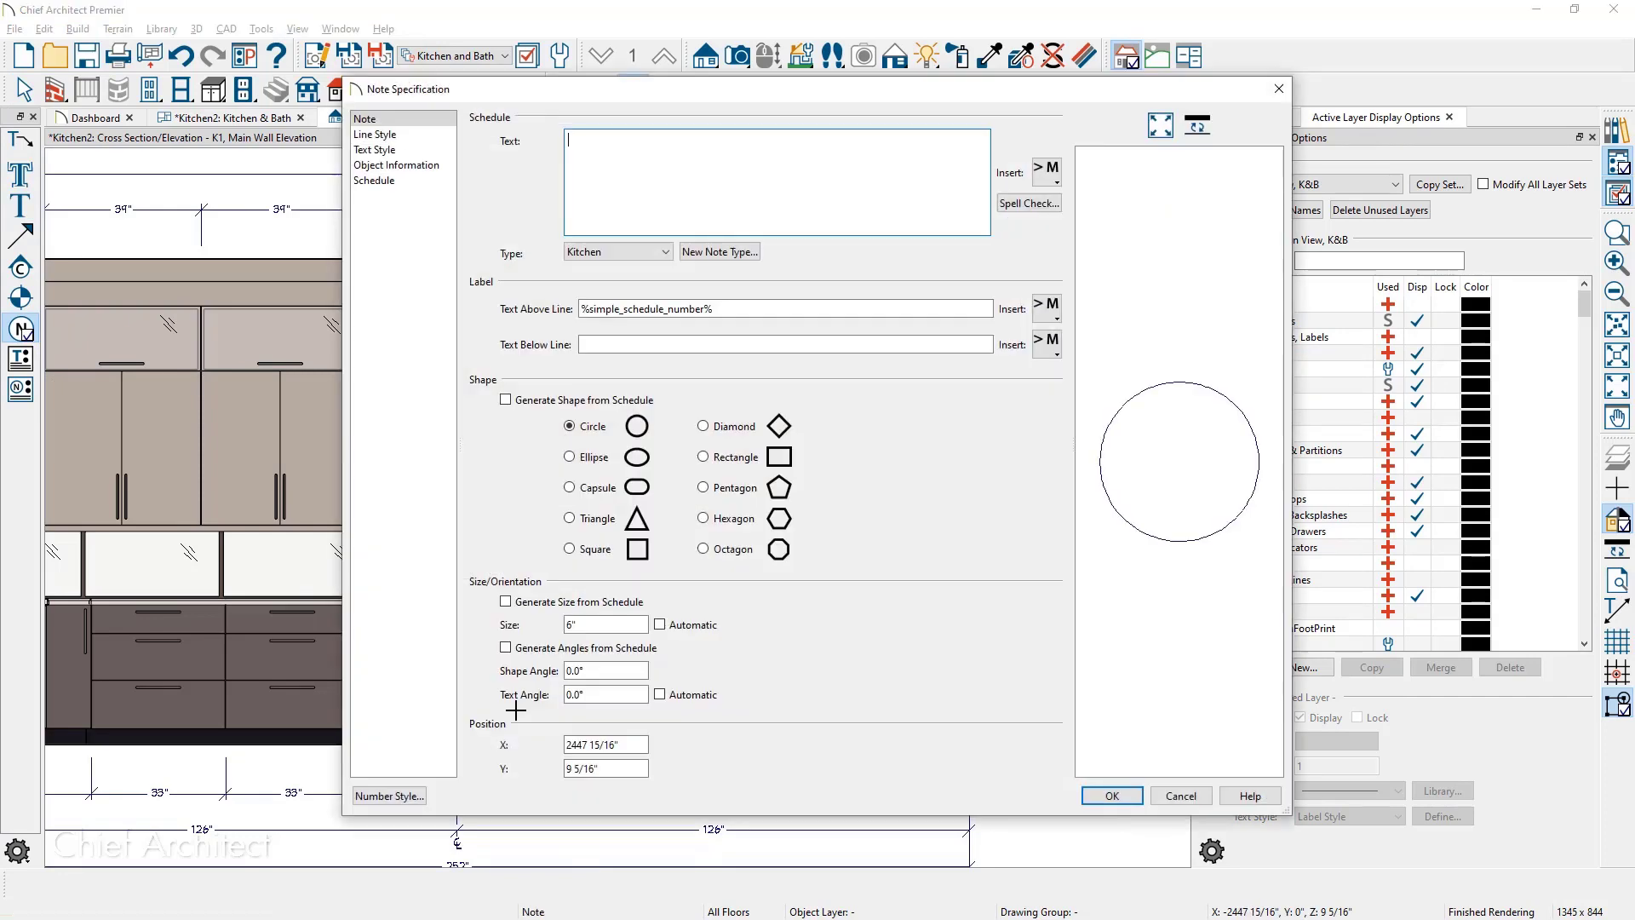
pyautogui.write('COMMERI')
pyautogui.write('IAL RANGE')
pyautogui.click(1101, 797)
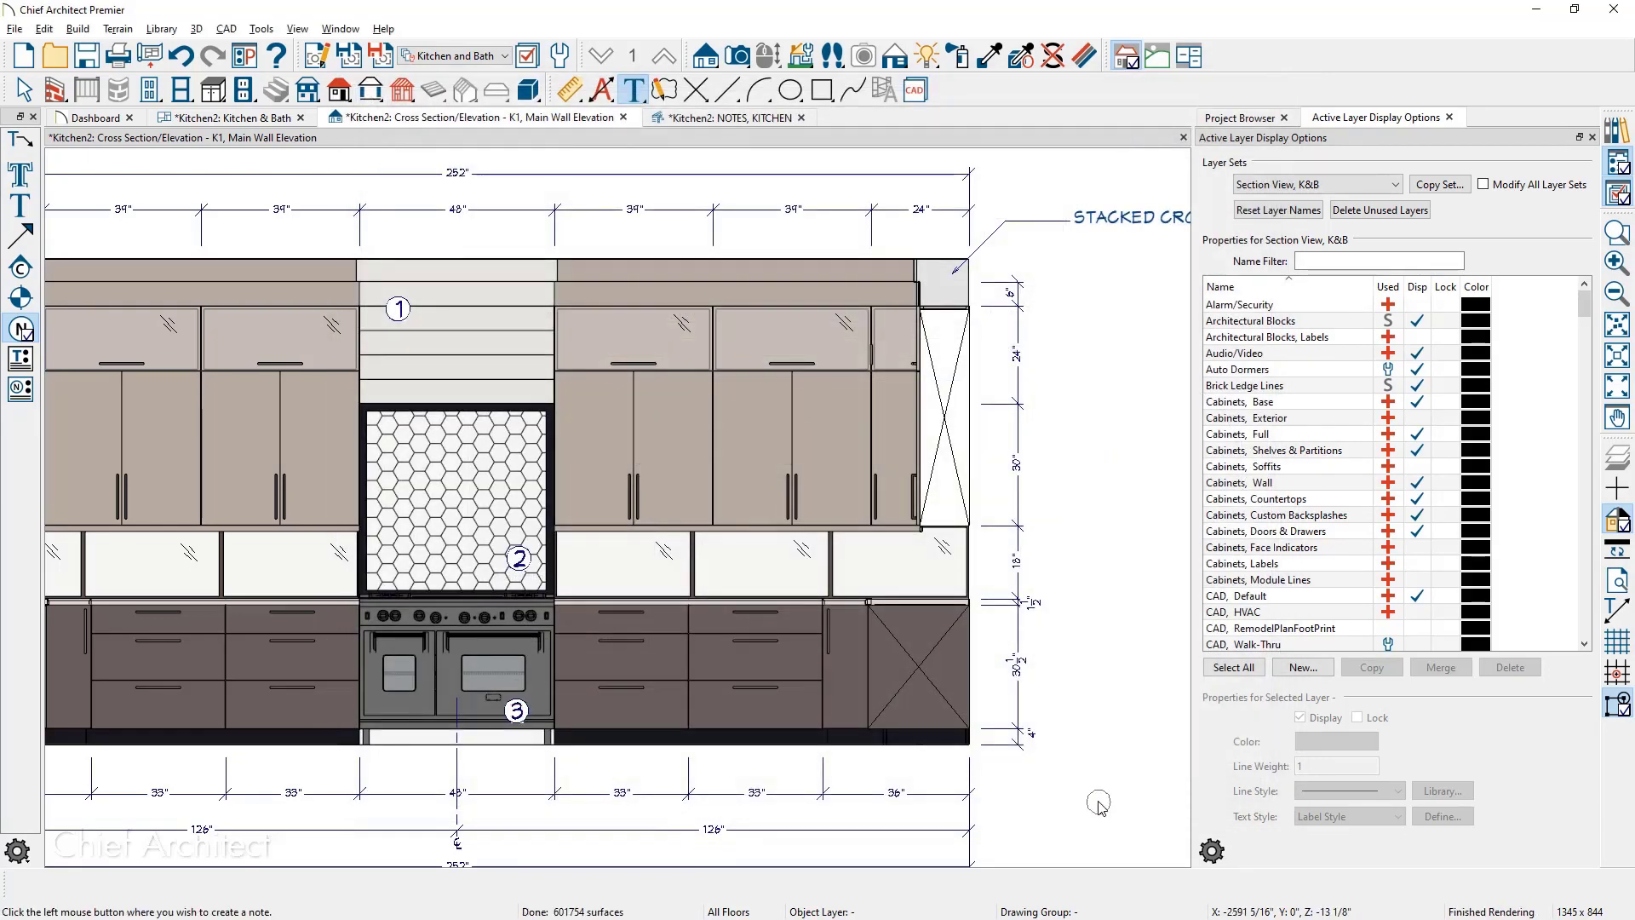
pyautogui.press('space')
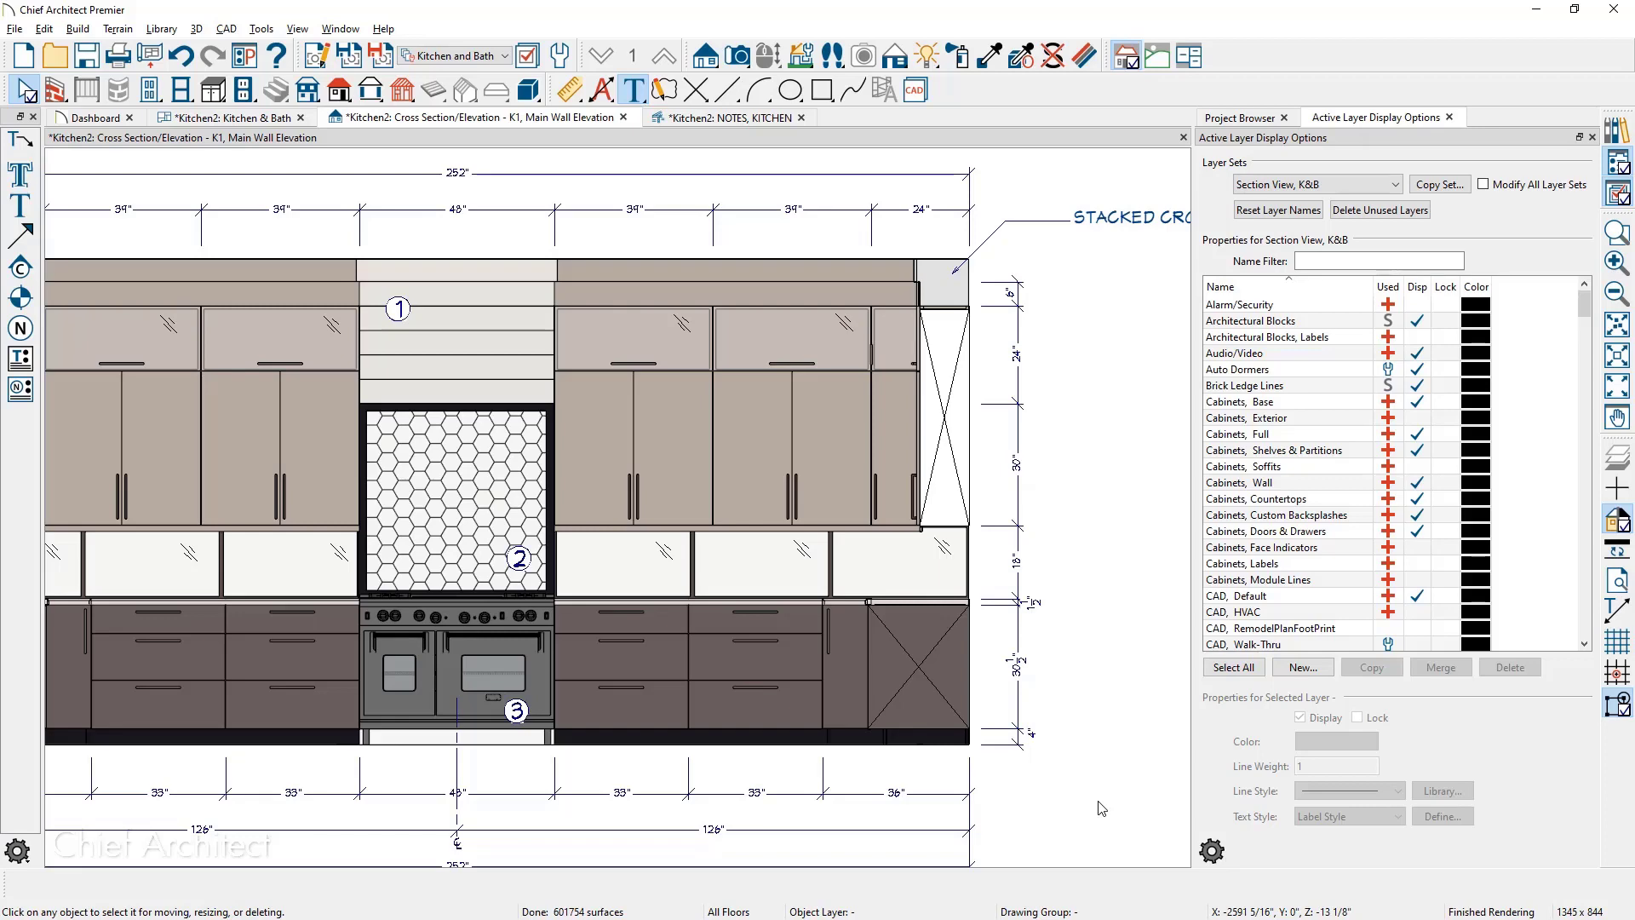
# Reorder the Kitchen Notes schedule by moving the MOSAIC BACKSPLASH row below the COMMERCIAL RANGE row
pyautogui.click(758, 122)
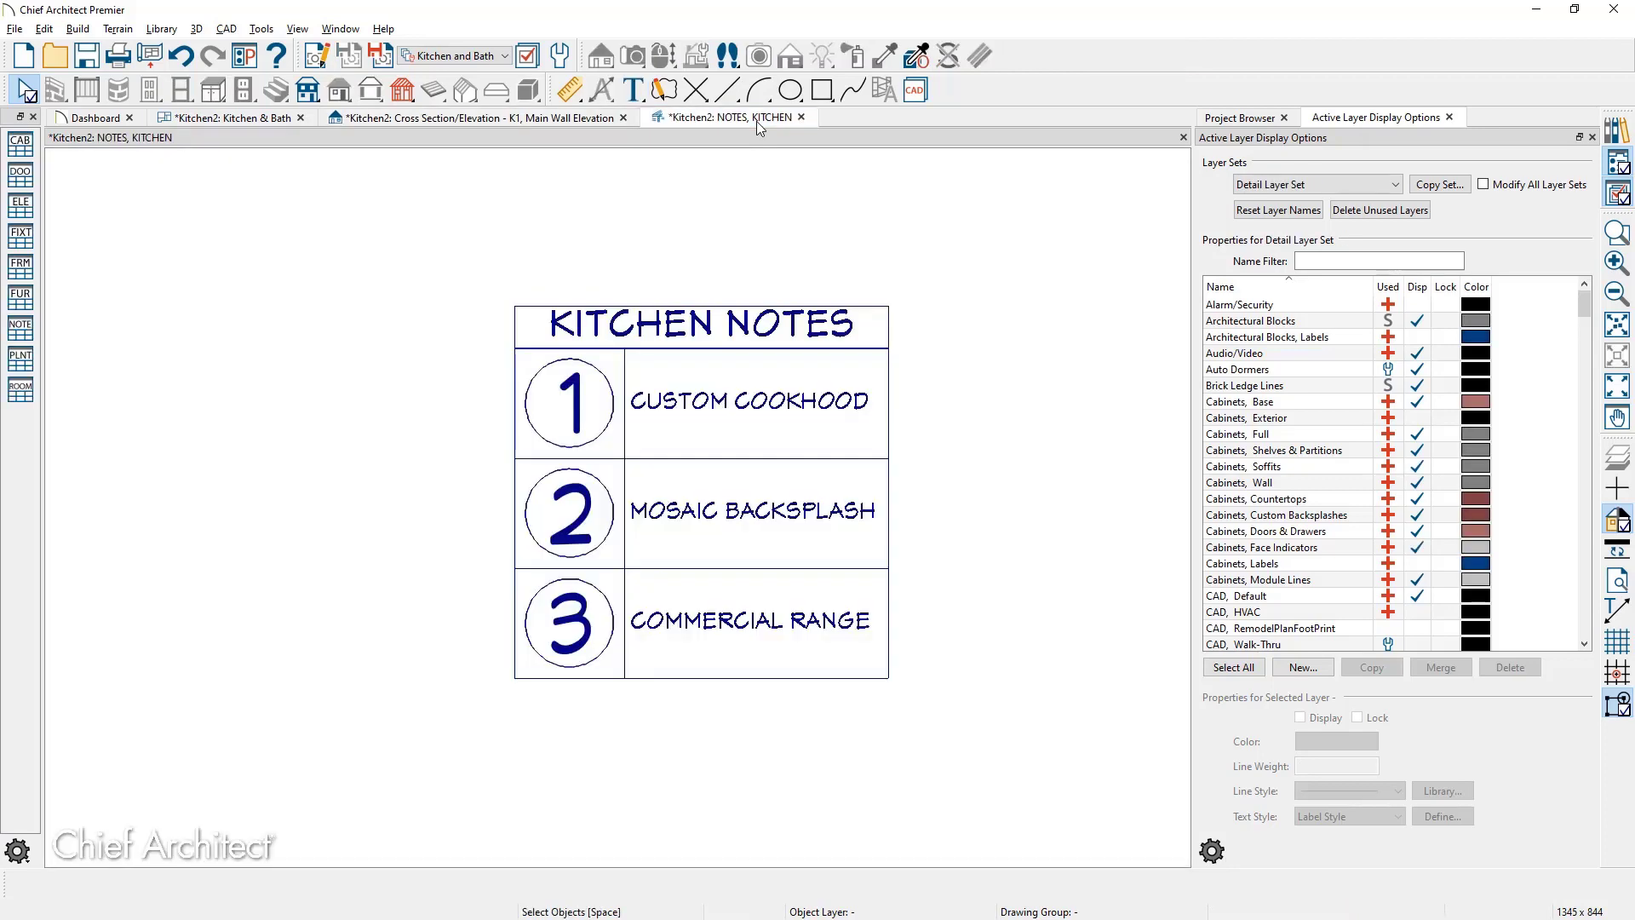
pyautogui.click(764, 612)
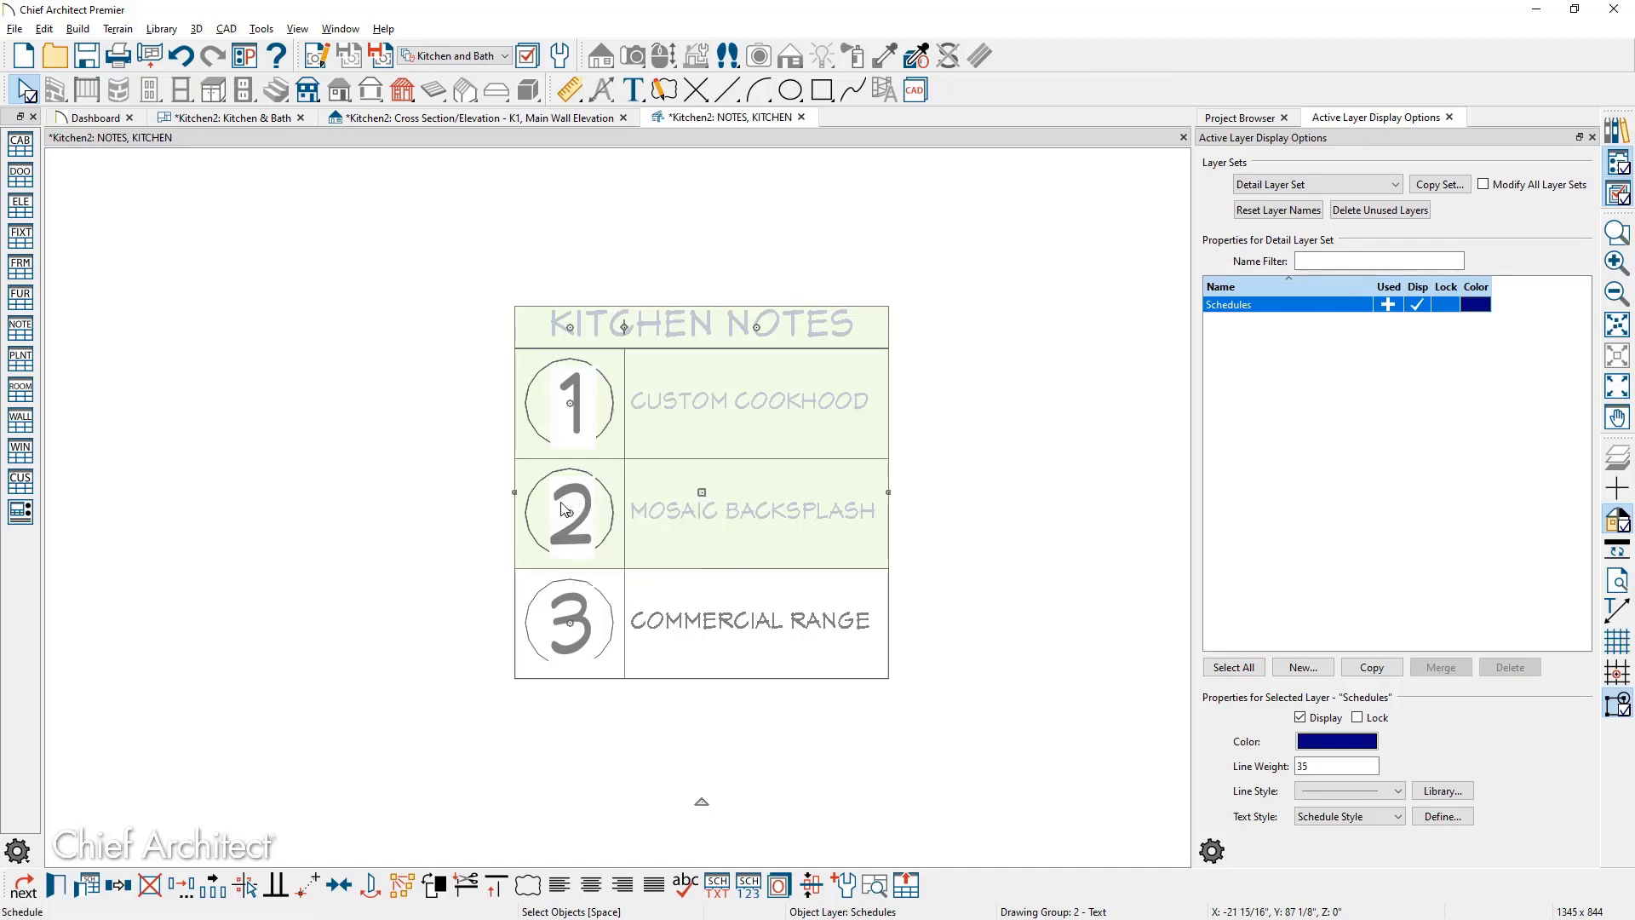
pyautogui.moveTo(566, 526); pyautogui.dragTo(572, 581)
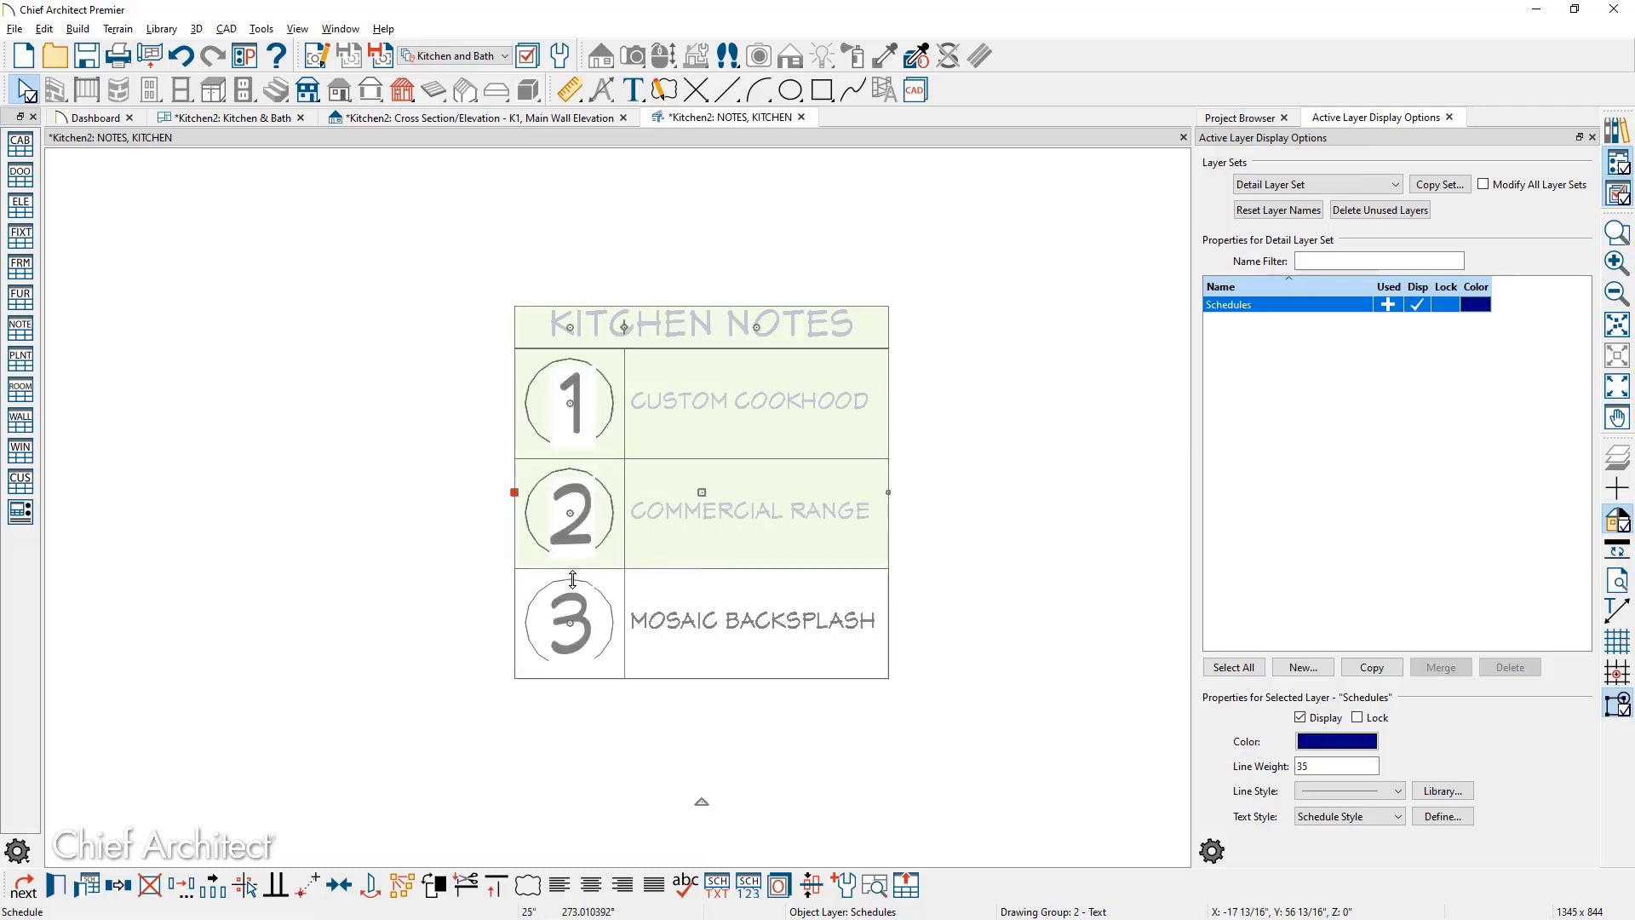
# Place Austin-Island-1-Unfinished in the kitchen plan facing the gas range and explode the block into separate objects
pyautogui.click(533, 119)
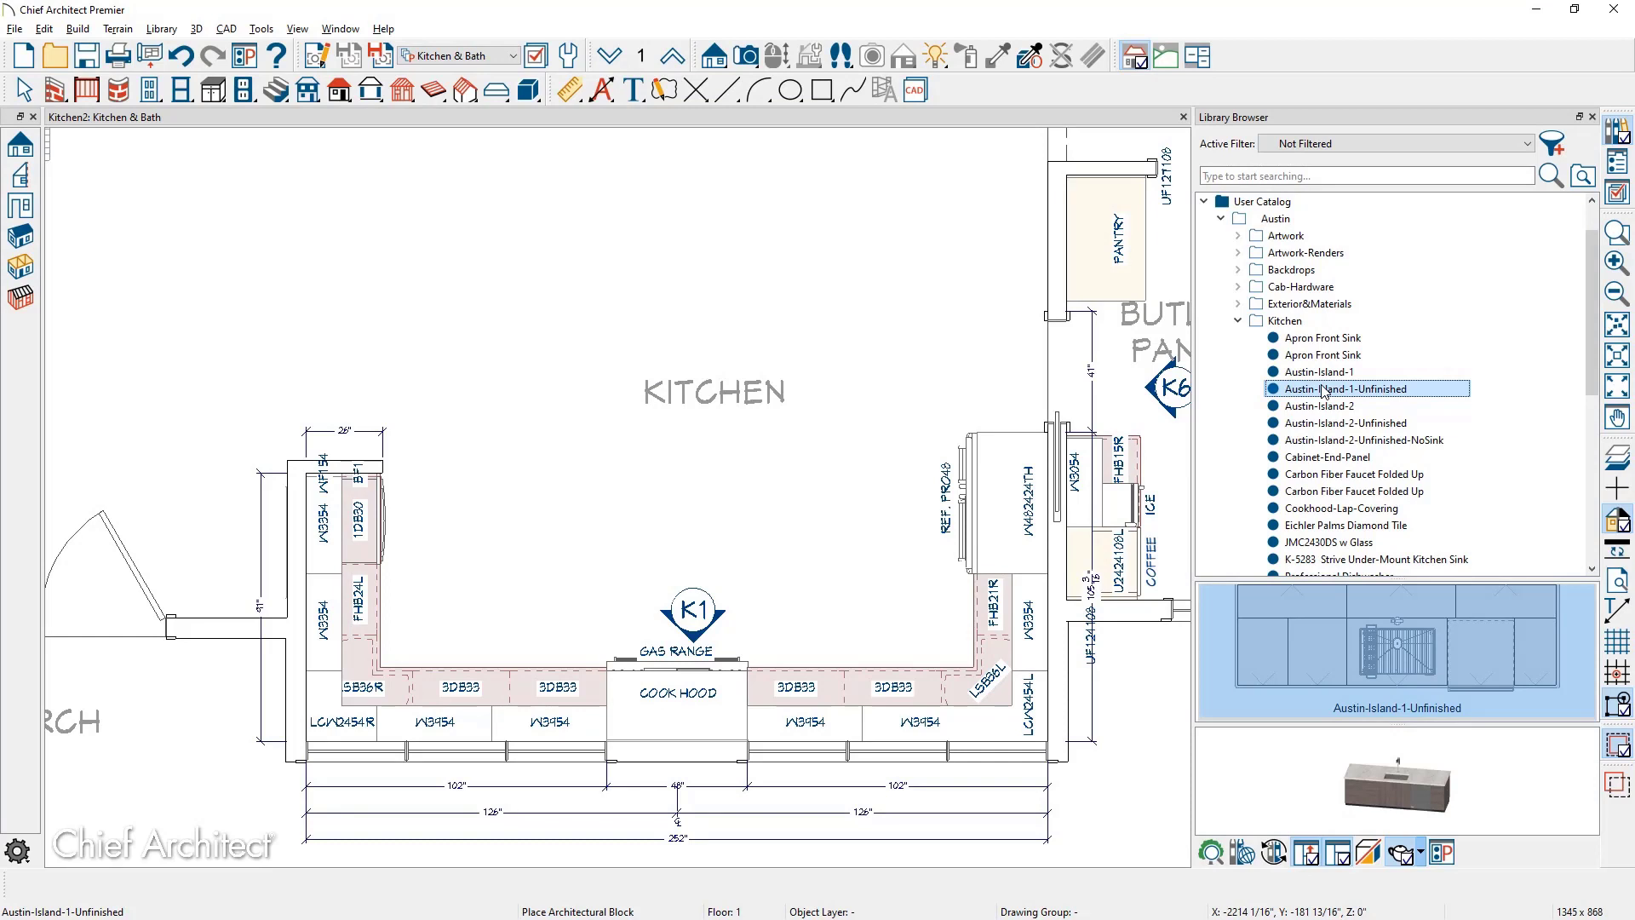
pyautogui.click(1323, 390)
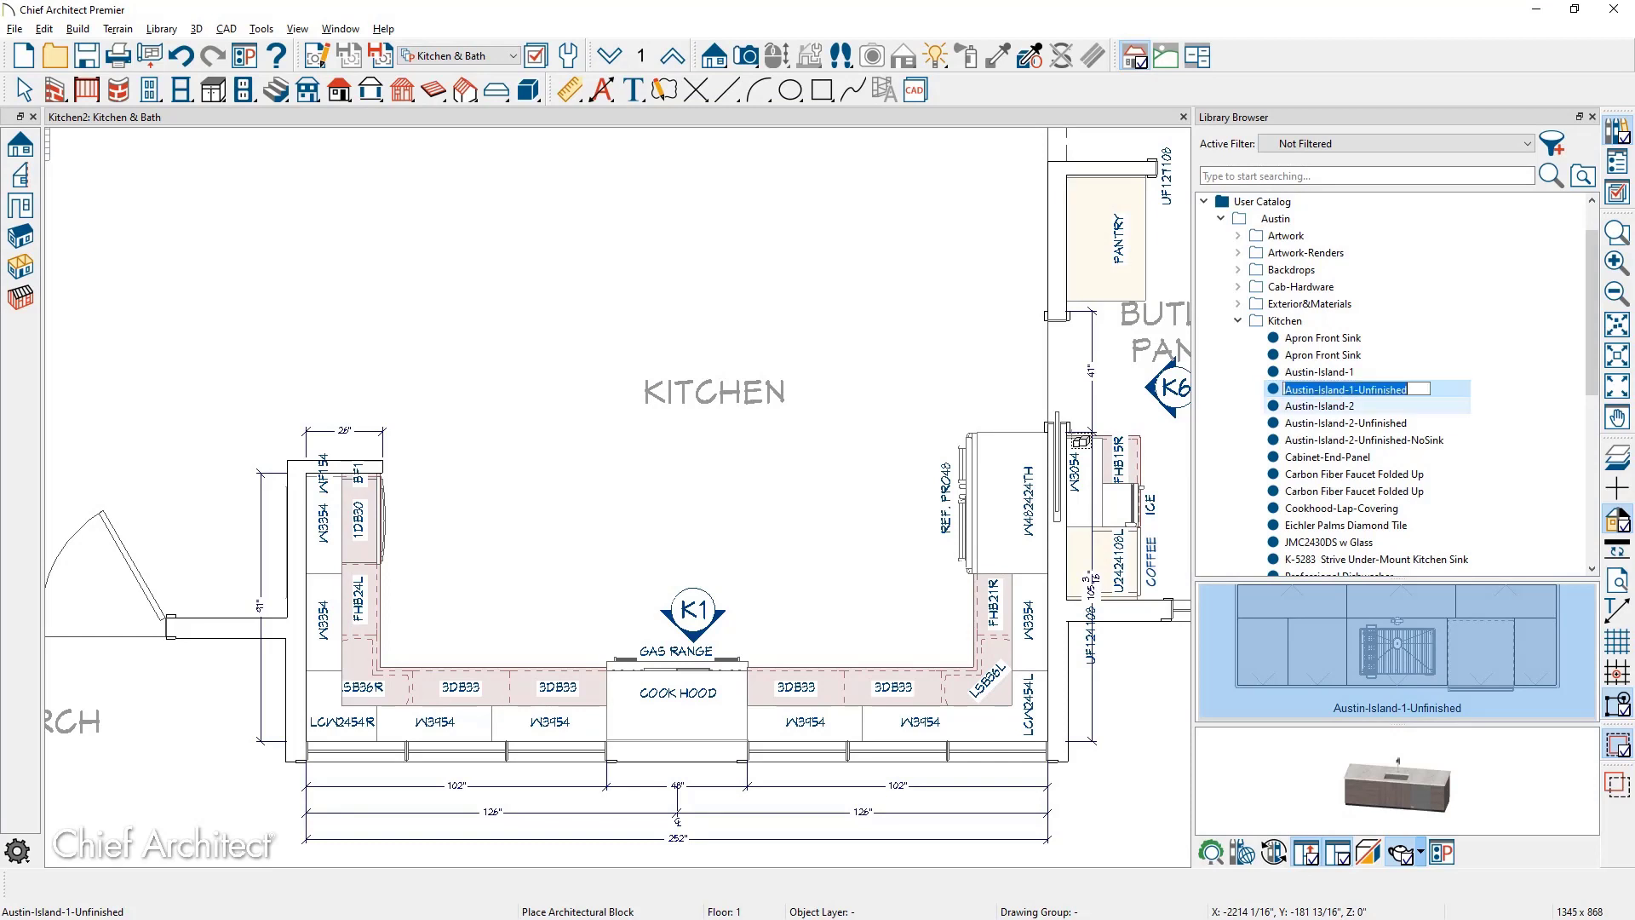
pyautogui.click(704, 471)
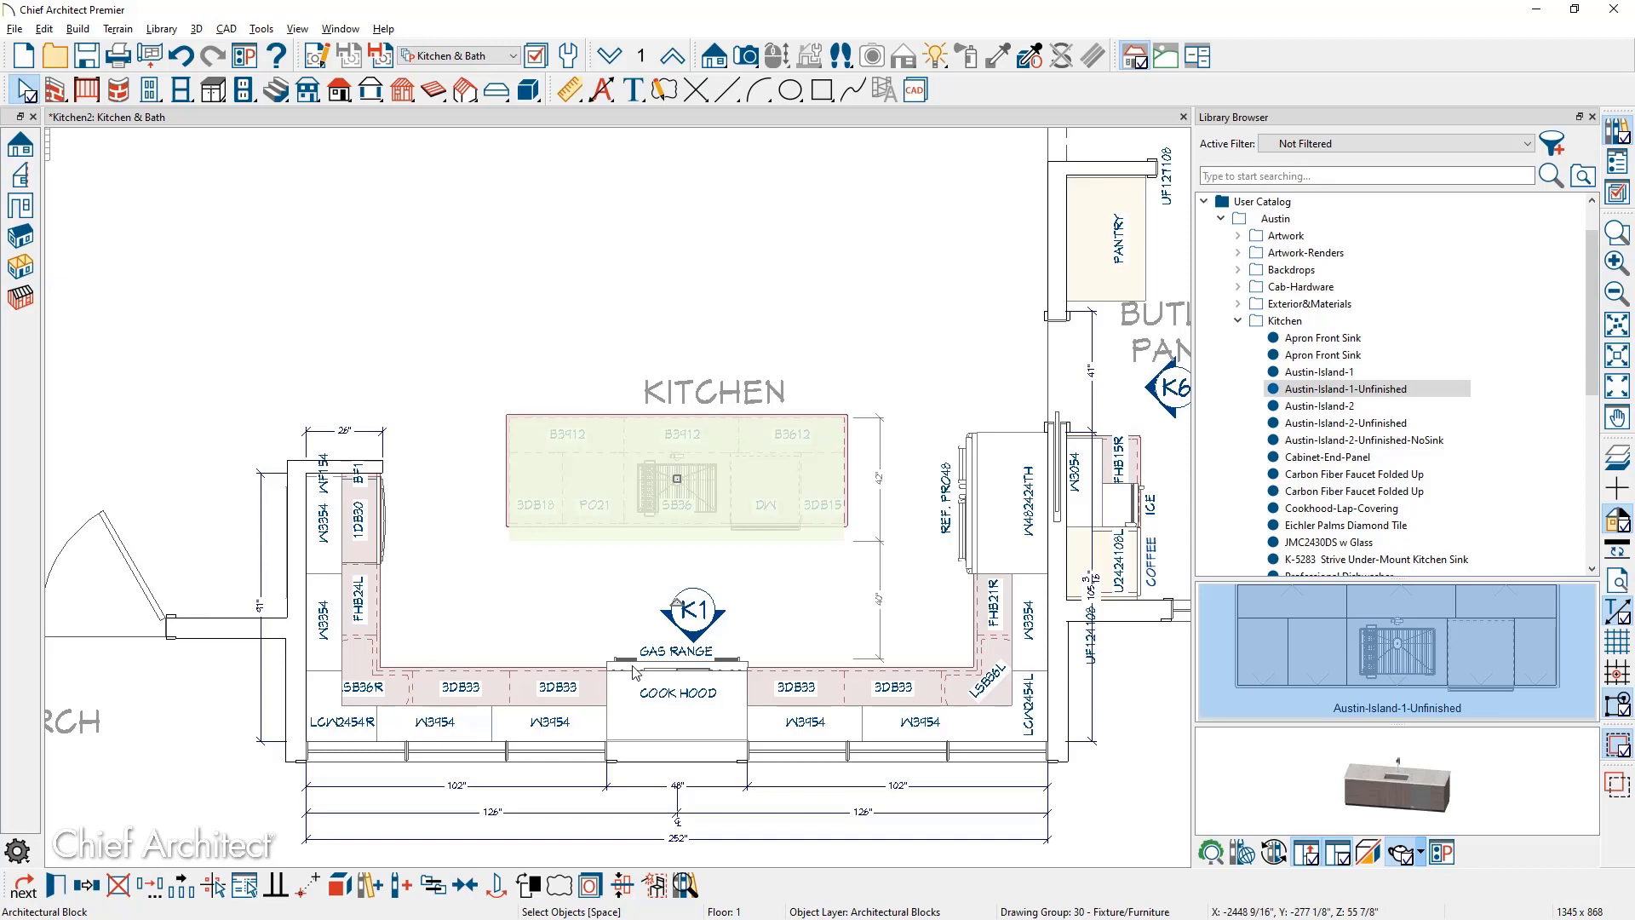
pyautogui.click(339, 886)
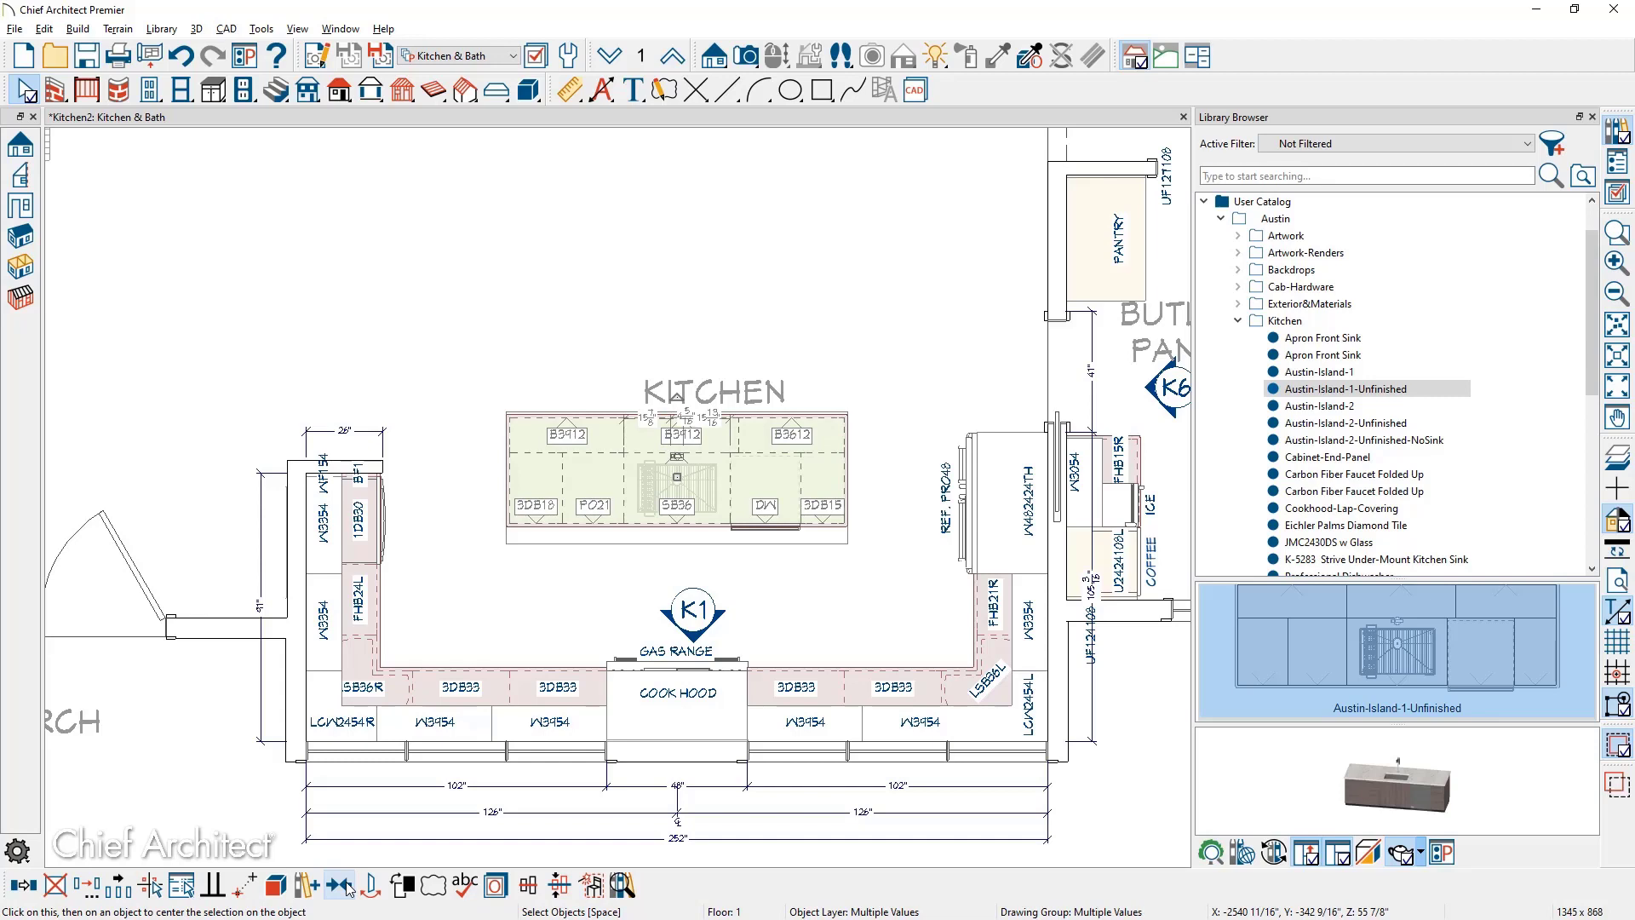
# Create a Perspective Floor Overview camera showing the kitchen island and the range wall up close
pyautogui.click(754, 53)
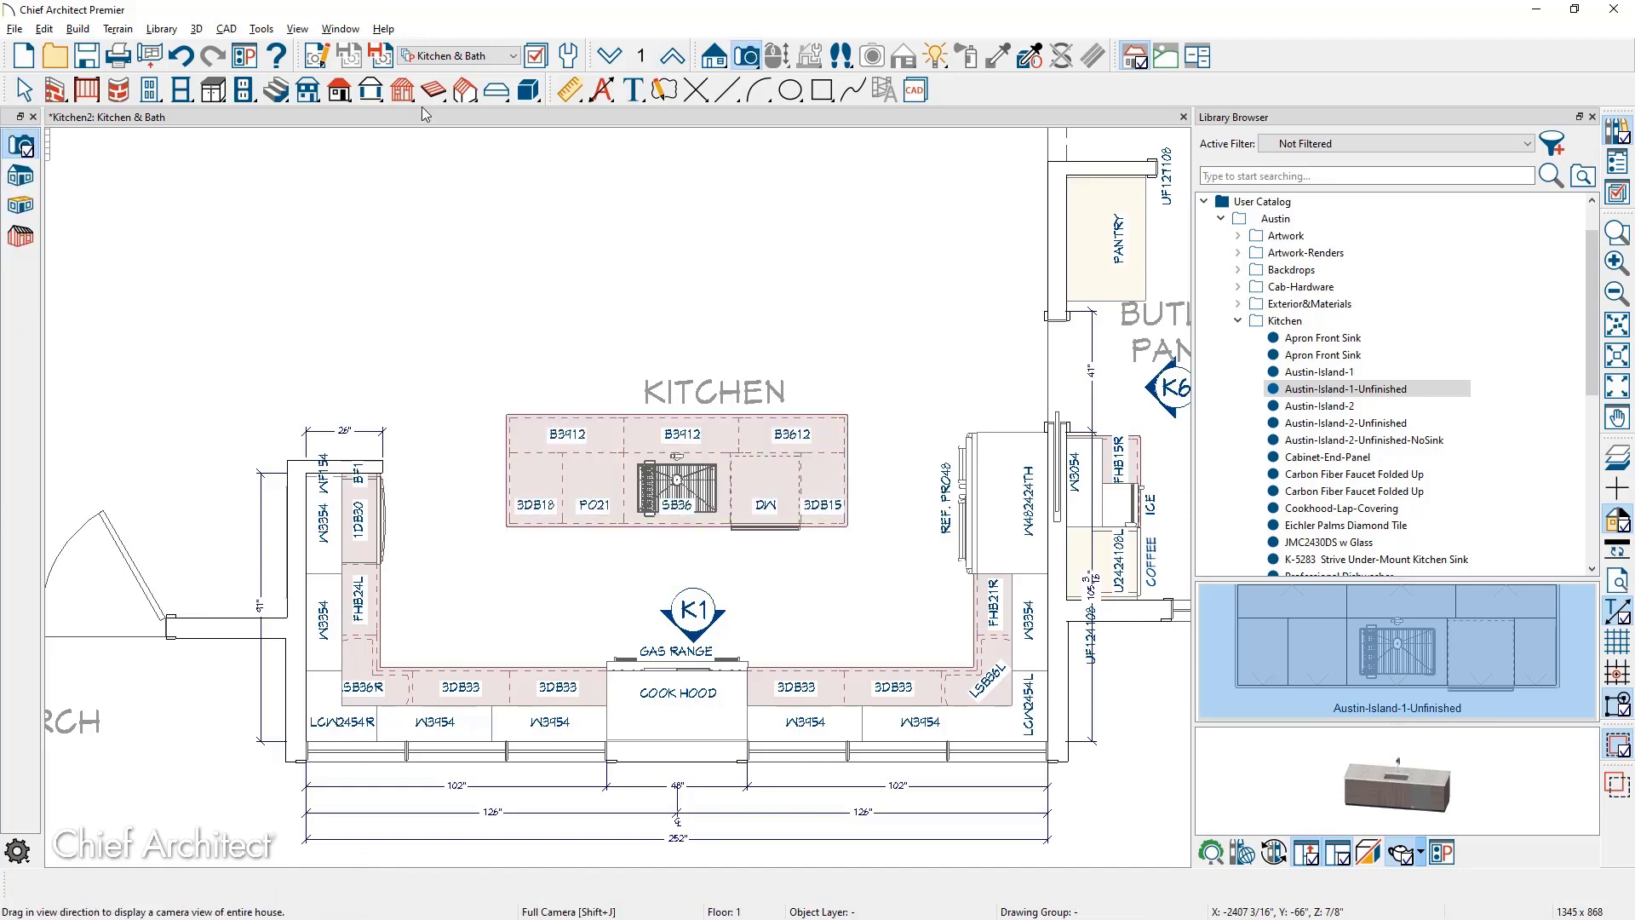
pyautogui.click(32, 205)
pyautogui.moveTo(722, 616); pyautogui.dragTo(459, 619)
pyautogui.scroll(10, 453, 511)
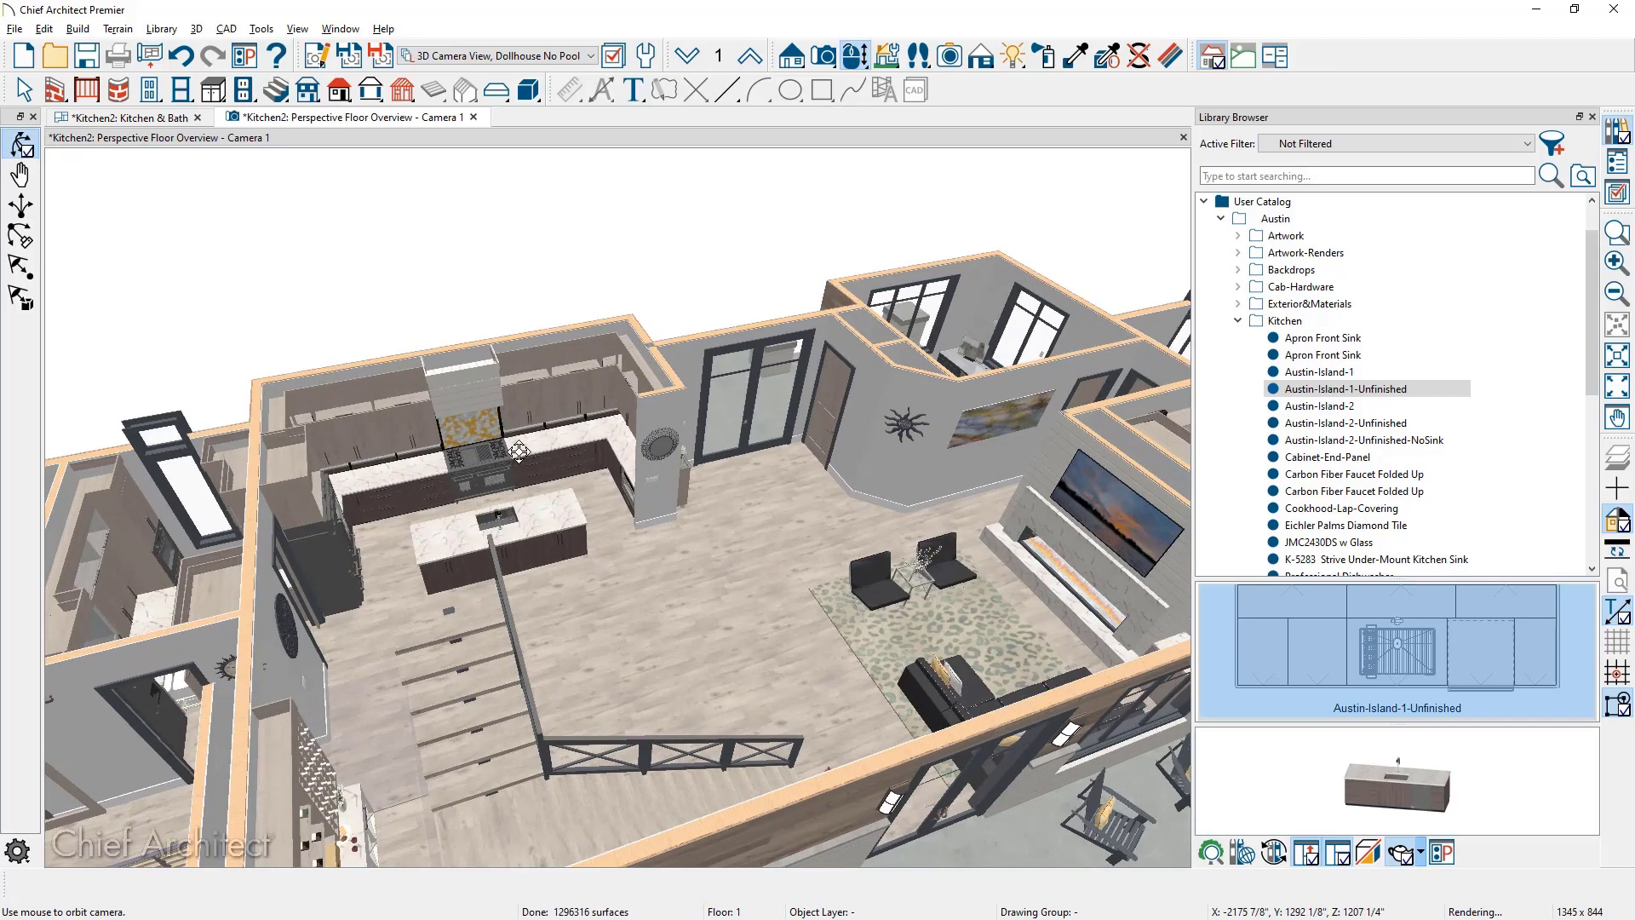
pyautogui.scroll(8, 451, 509)
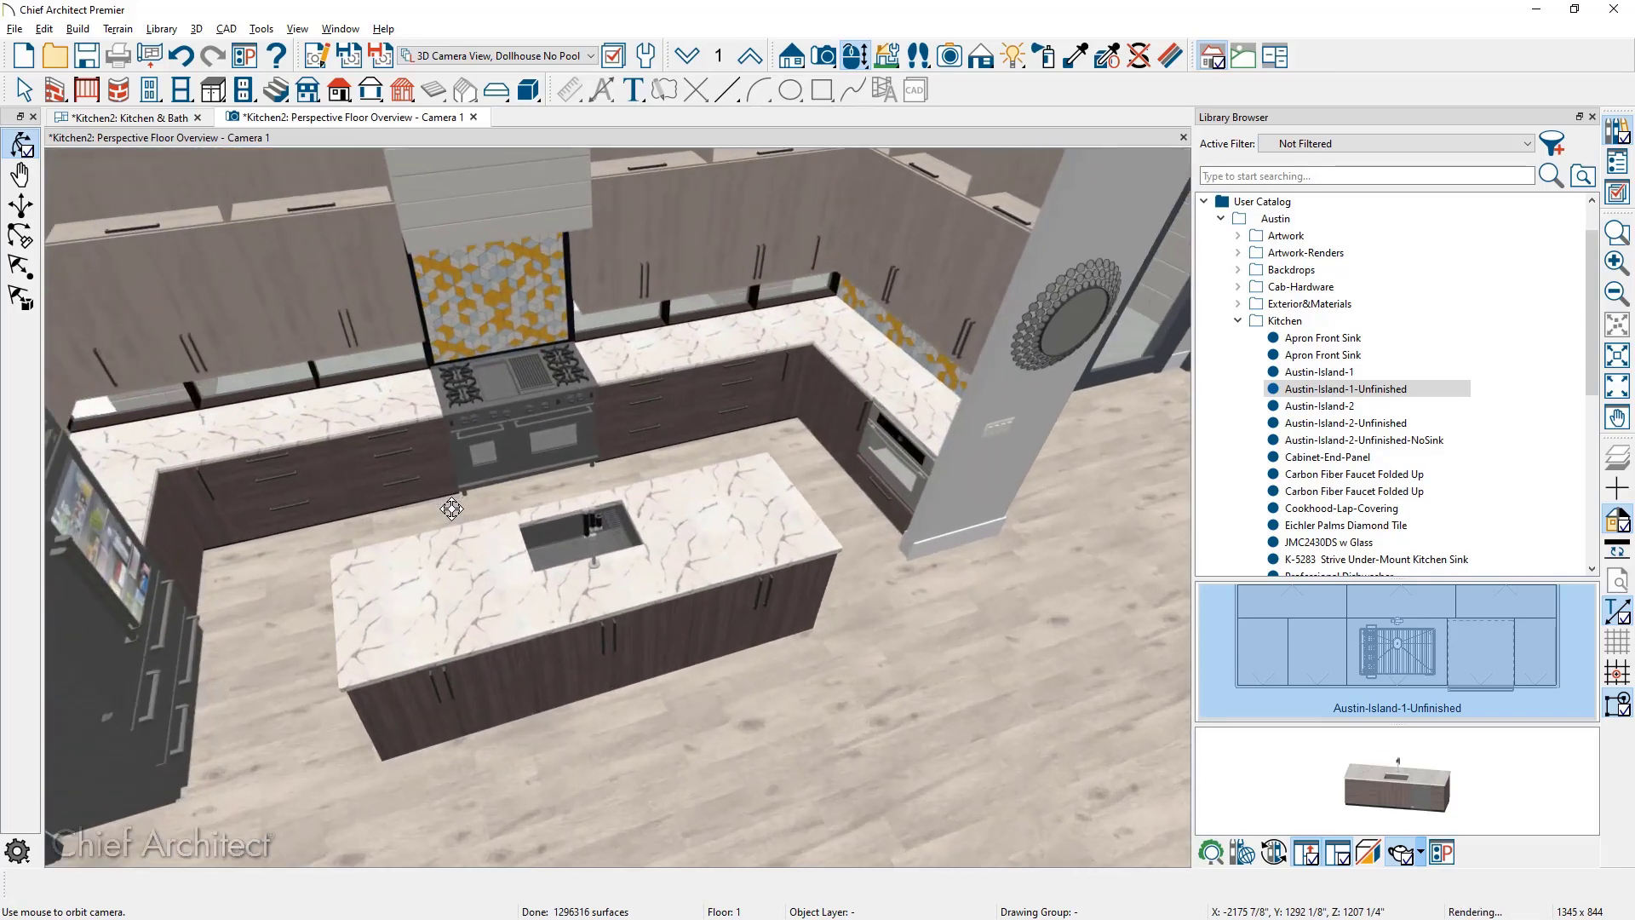
pyautogui.scroll(4, 446, 580)
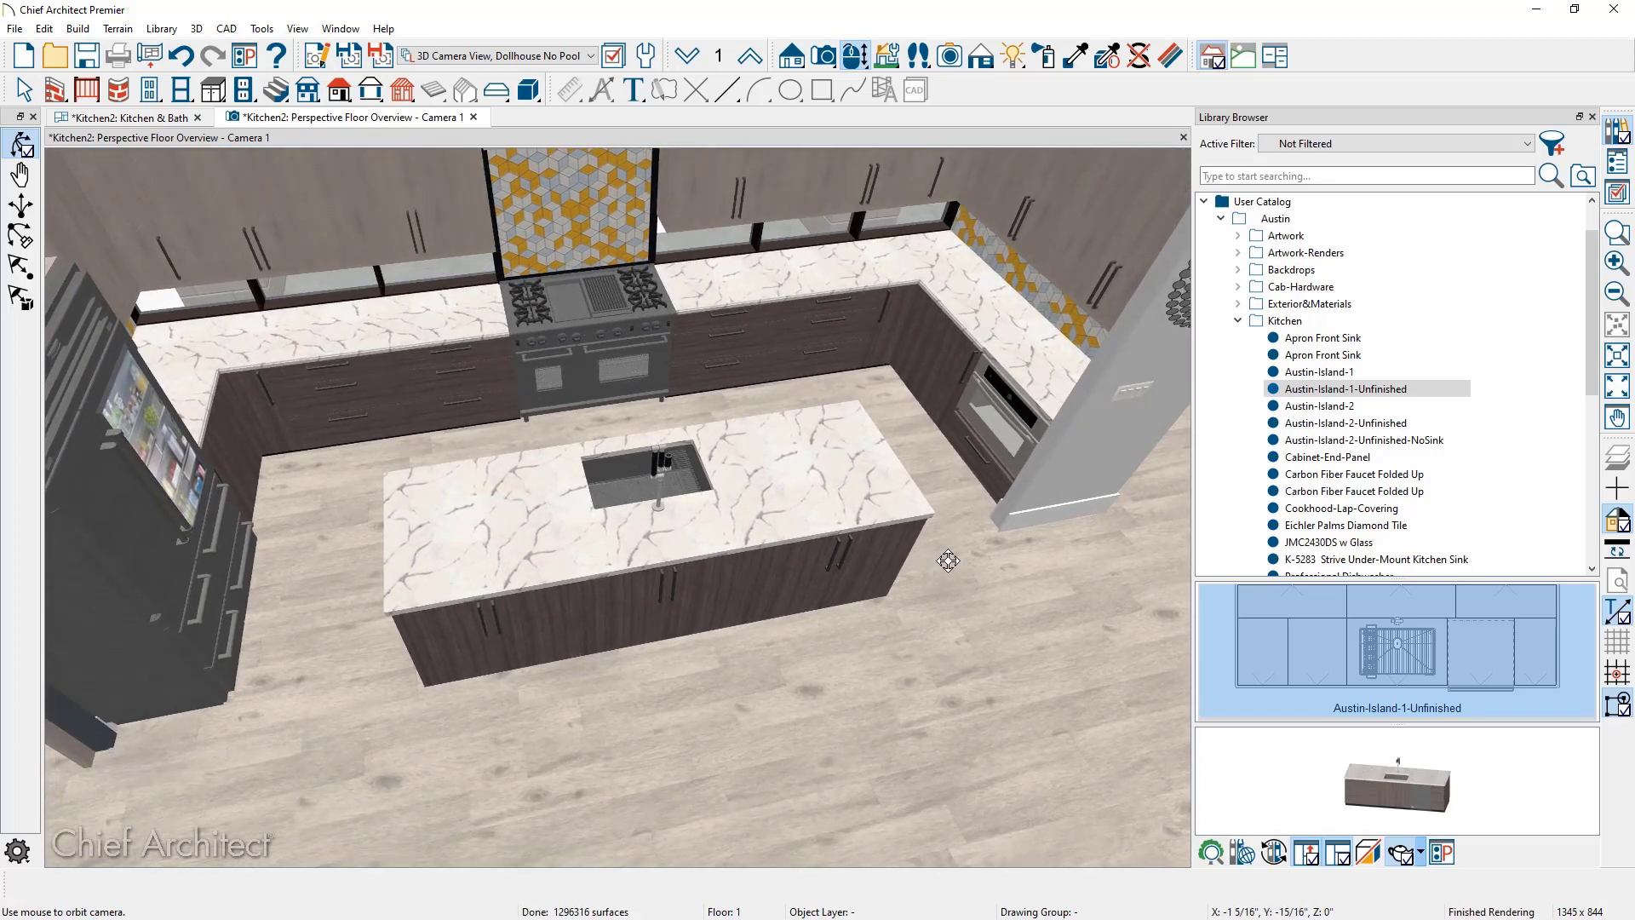
pyautogui.moveTo(941, 558)
pyautogui.mouseDown(button='middle')
pyautogui.moveTo(744, 583)
pyautogui.moveTo(314, 590)
pyautogui.mouseUp(button='middle')
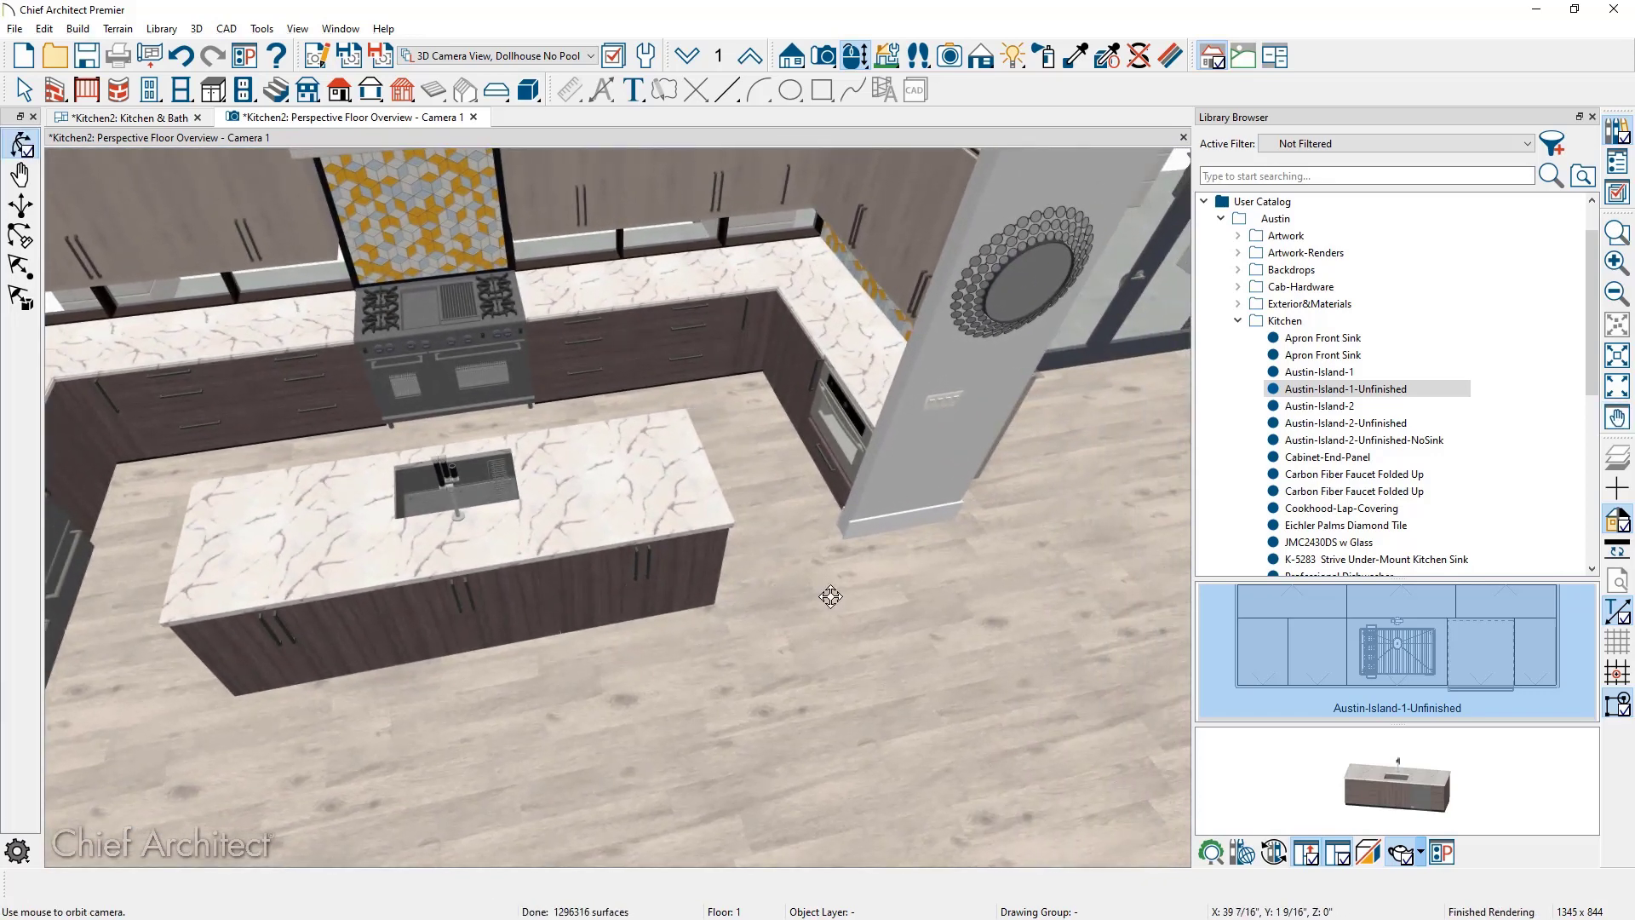
pyautogui.moveTo(831, 596); pyautogui.dragTo(120, 646, button='middle')
pyautogui.moveTo(822, 603); pyautogui.dragTo(836, 819)
pyautogui.moveTo(836, 819); pyautogui.dragTo(740, 639, button='middle')
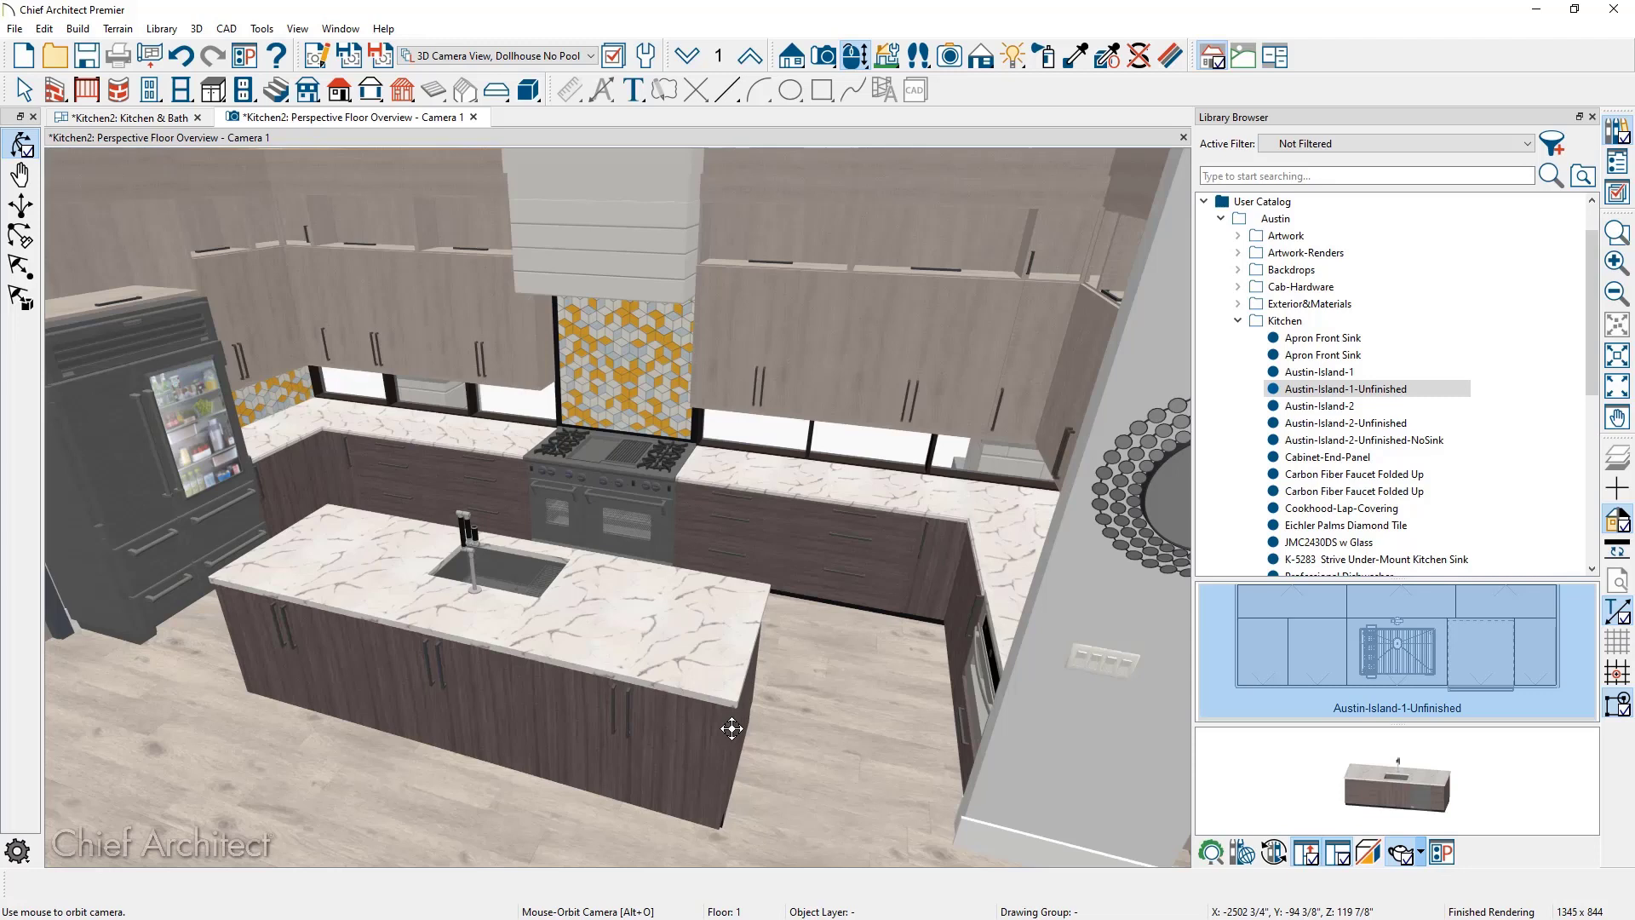
# Select all eight base cabinets of the kitchen island and generate a single custom countertop over them
pyautogui.press('space')
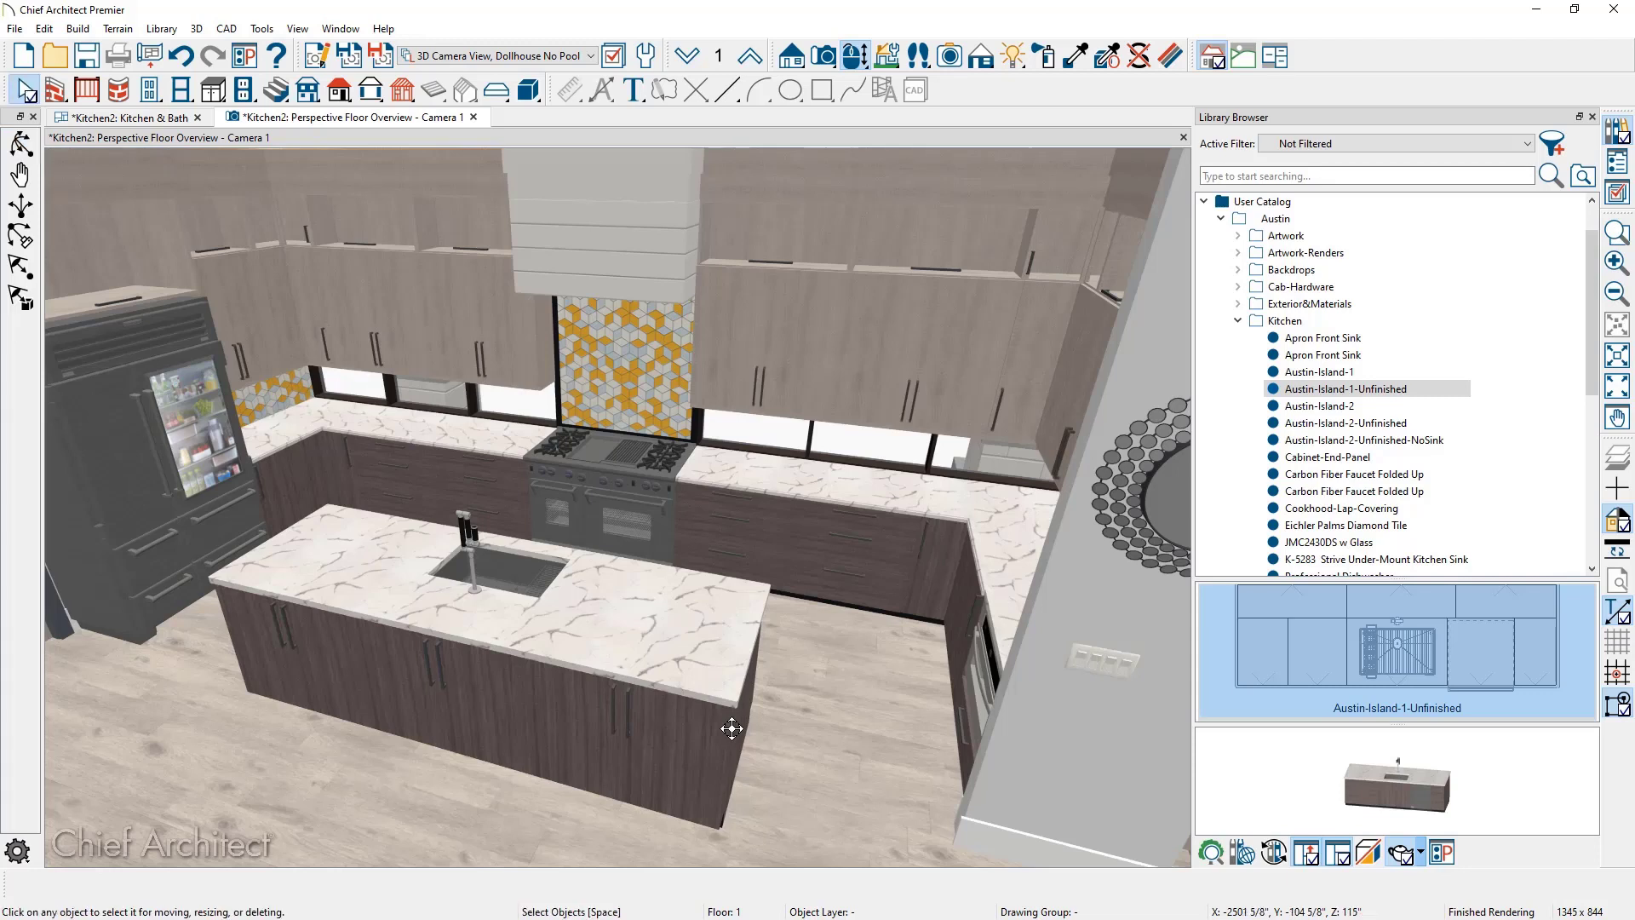
pyautogui.click(733, 597)
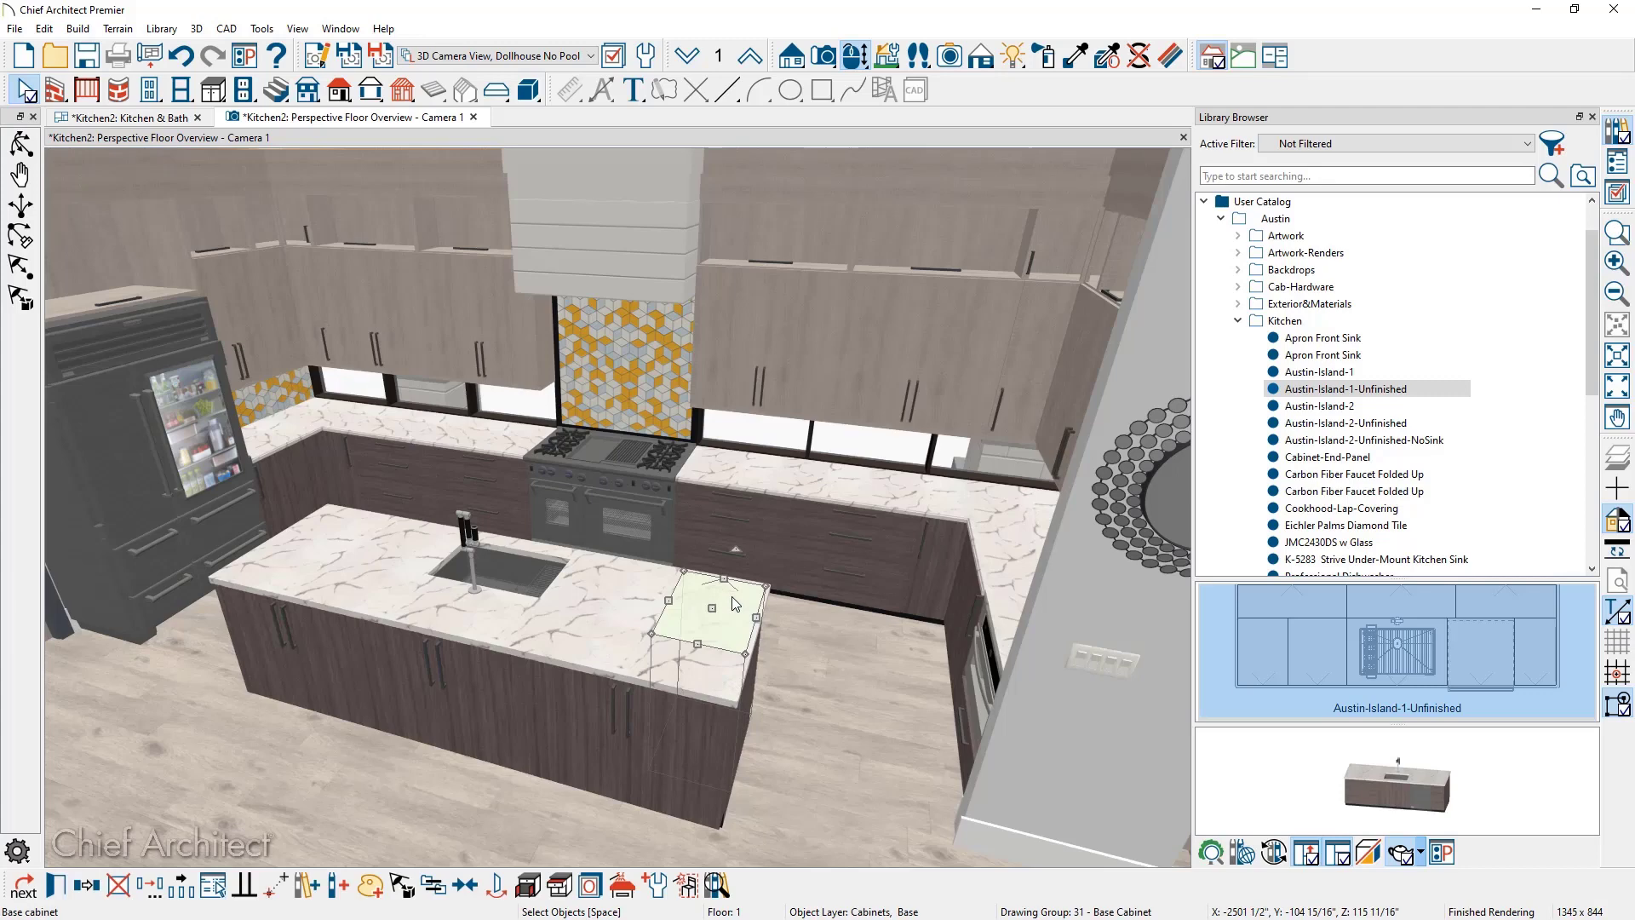
pyautogui.keyDown('shift'); pyautogui.click(692, 673); pyautogui.keyUp('shift')
pyautogui.keyDown('shift'); pyautogui.click(639, 591); pyautogui.keyUp('shift')
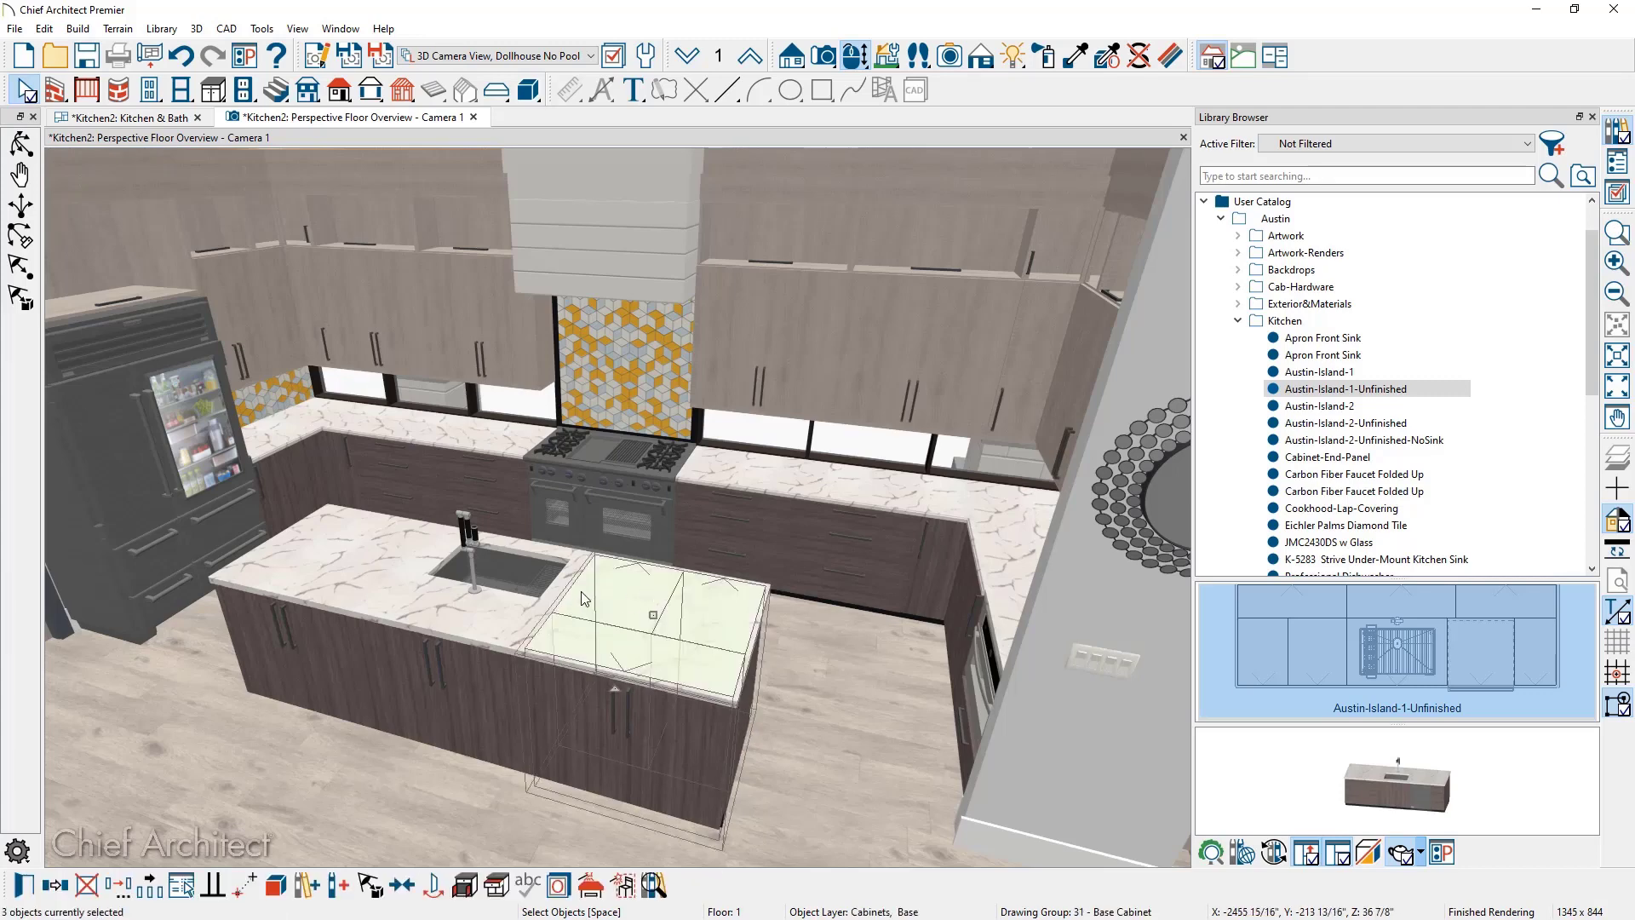
pyautogui.keyDown('shift'); pyautogui.click(549, 562); pyautogui.keyUp('shift')
pyautogui.keyDown('shift'); pyautogui.click(482, 630); pyautogui.keyUp('shift')
pyautogui.keyDown('shift'); pyautogui.click(327, 598); pyautogui.keyUp('shift')
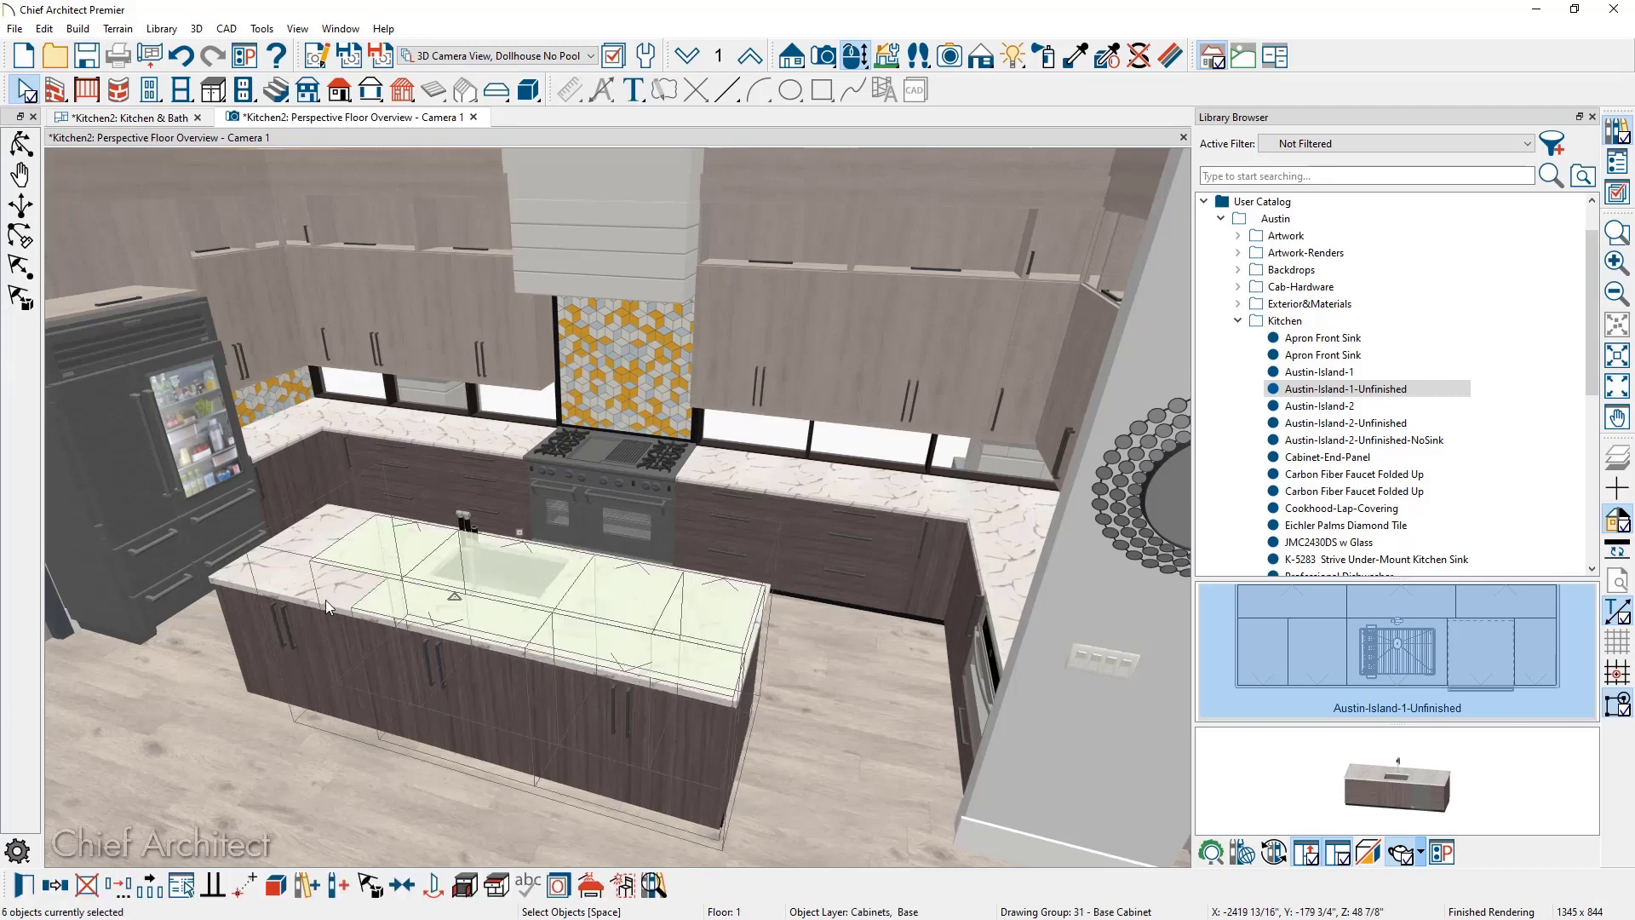
pyautogui.keyDown('shift'); pyautogui.click(329, 593); pyautogui.keyUp('shift')
pyautogui.keyDown('shift'); pyautogui.click(325, 533); pyautogui.keyUp('shift')
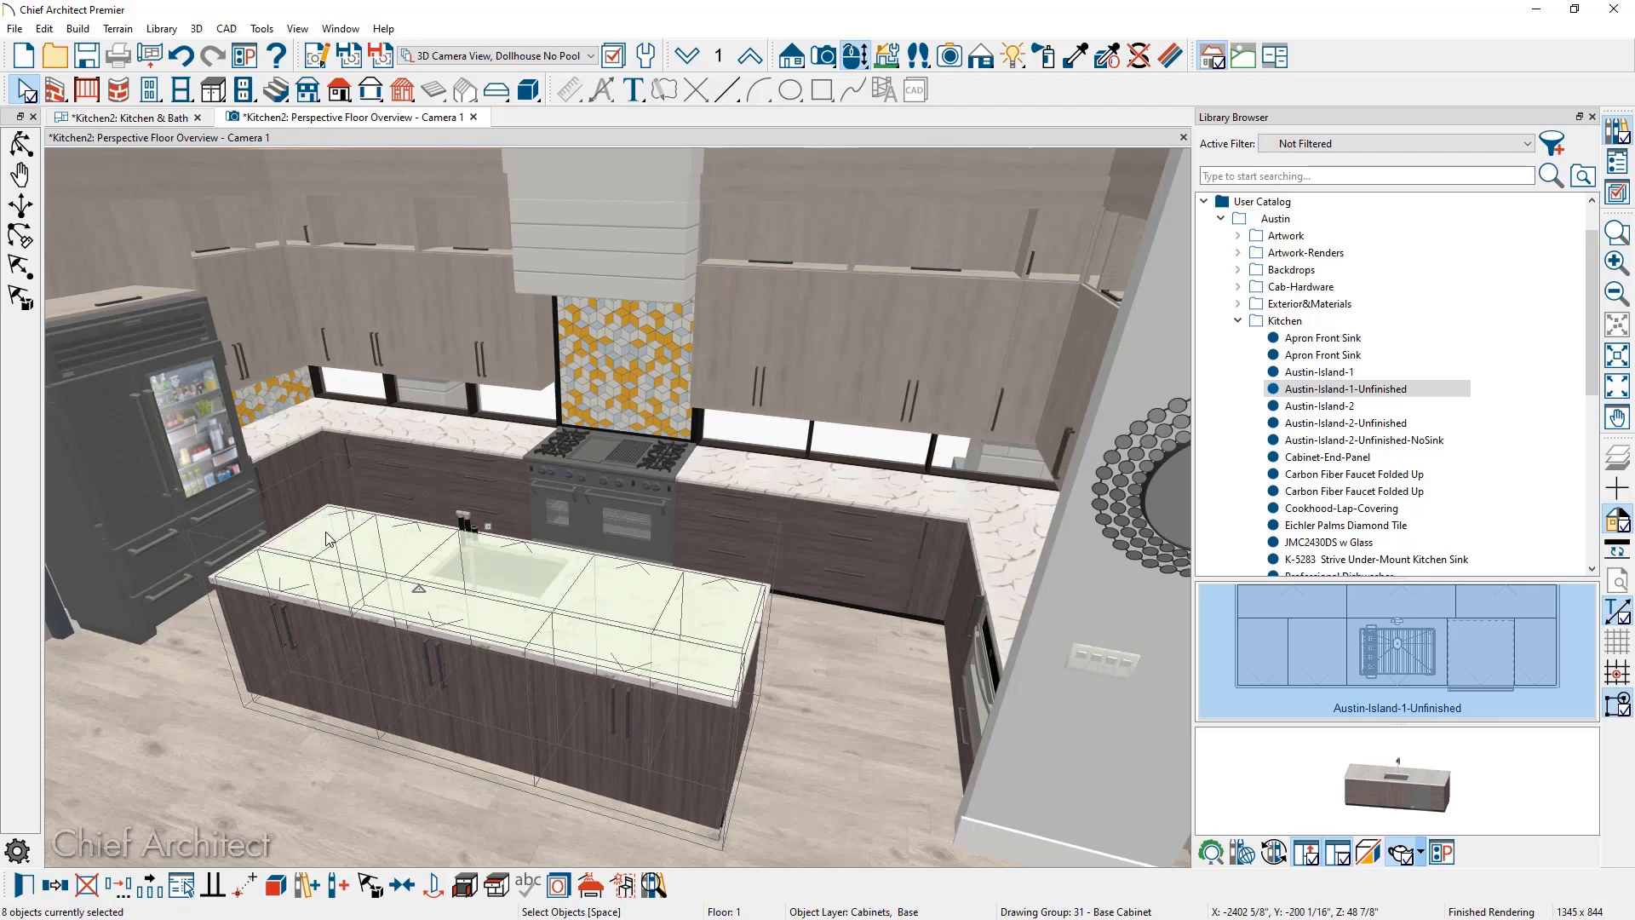
pyautogui.click(590, 886)
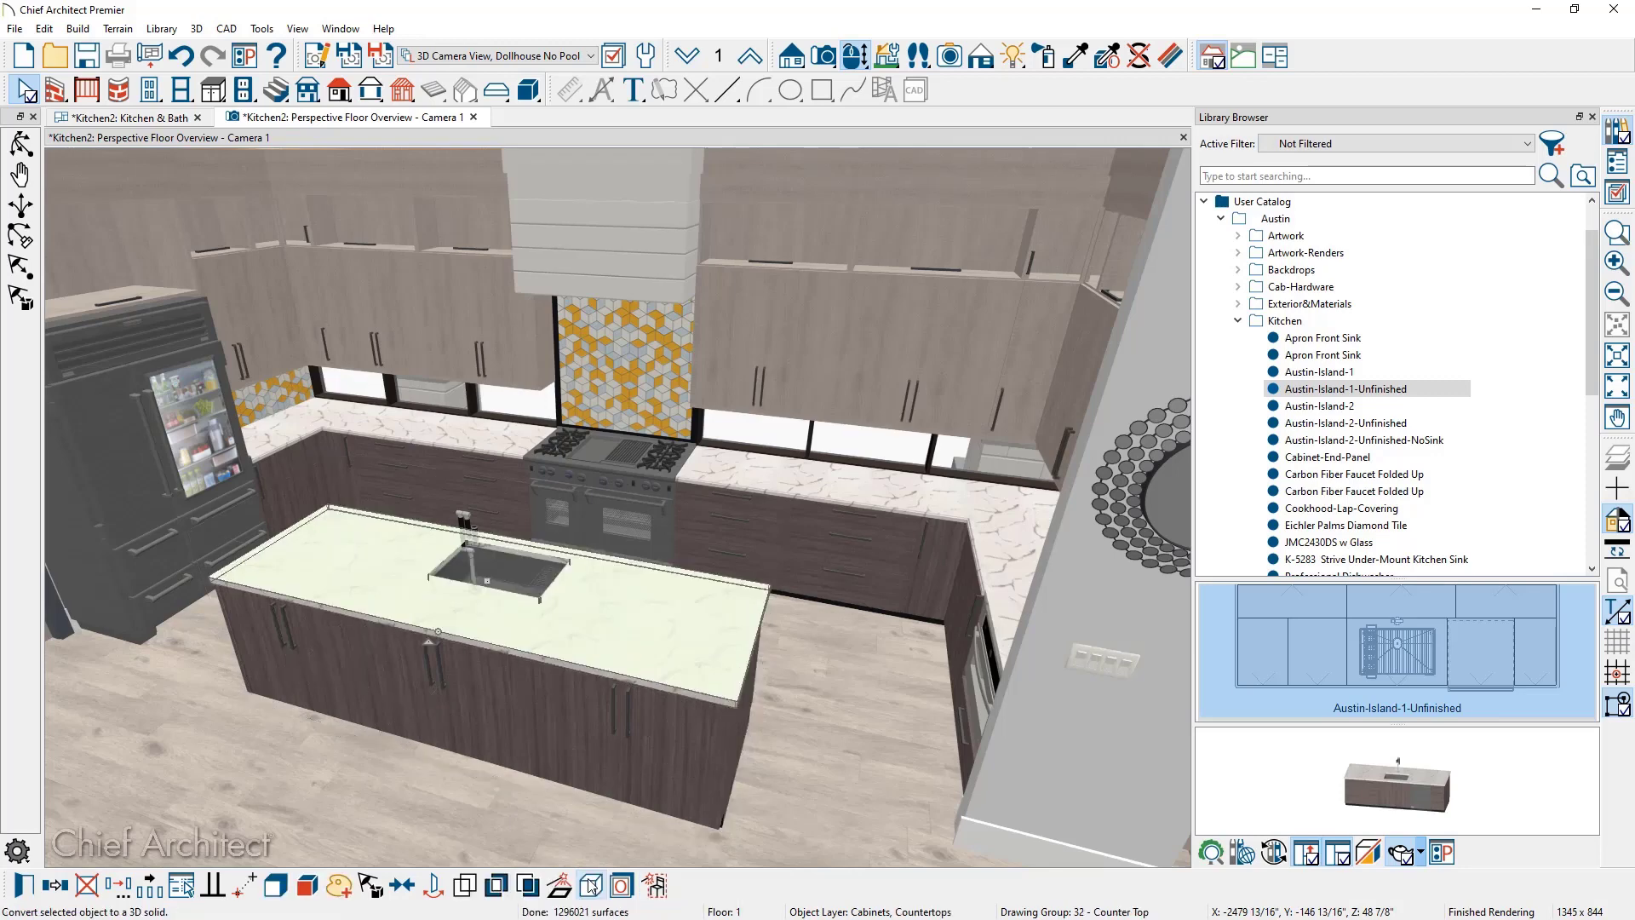
# Add a waterfall to the end edge of the island countertop farthest from the refrigerator
pyautogui.click(749, 654)
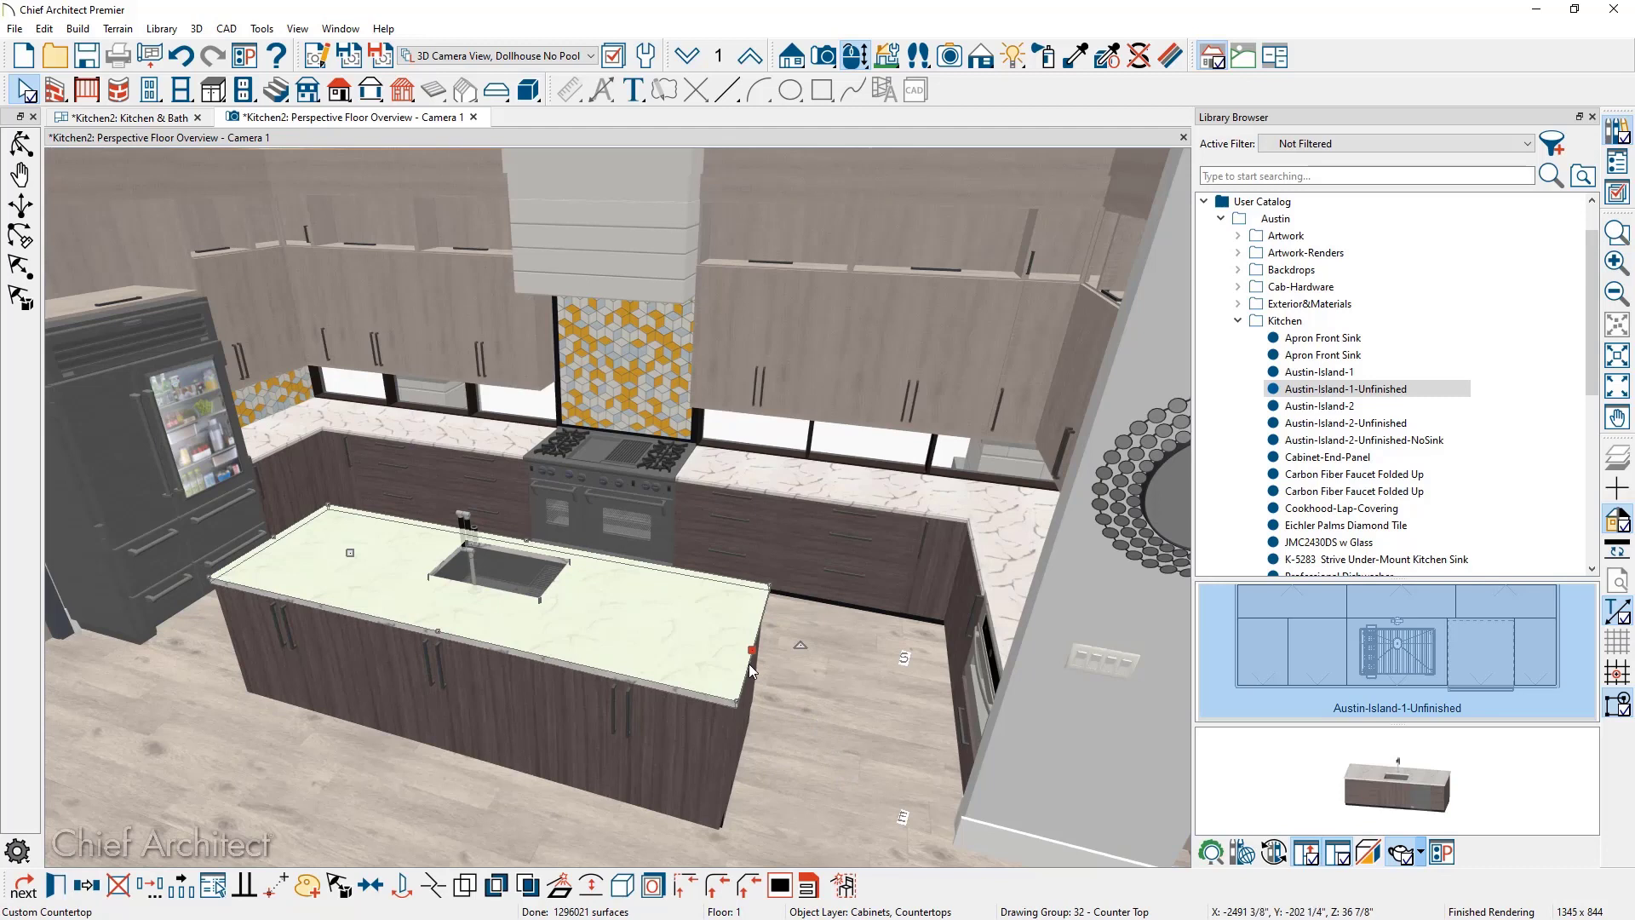
pyautogui.click(749, 663)
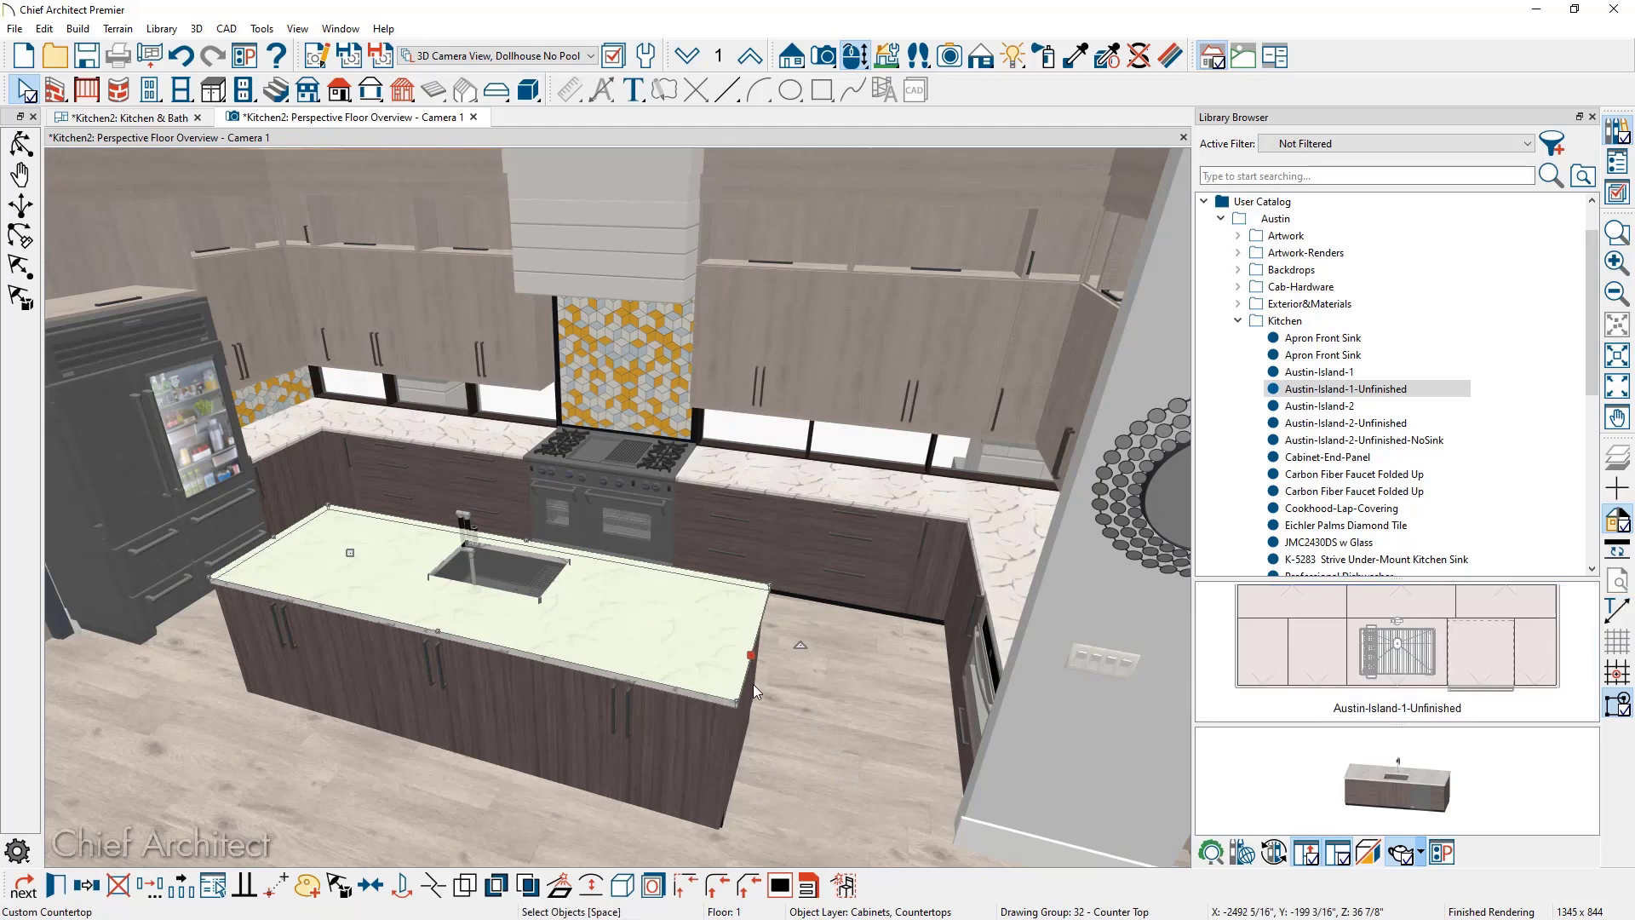
pyautogui.click(809, 886)
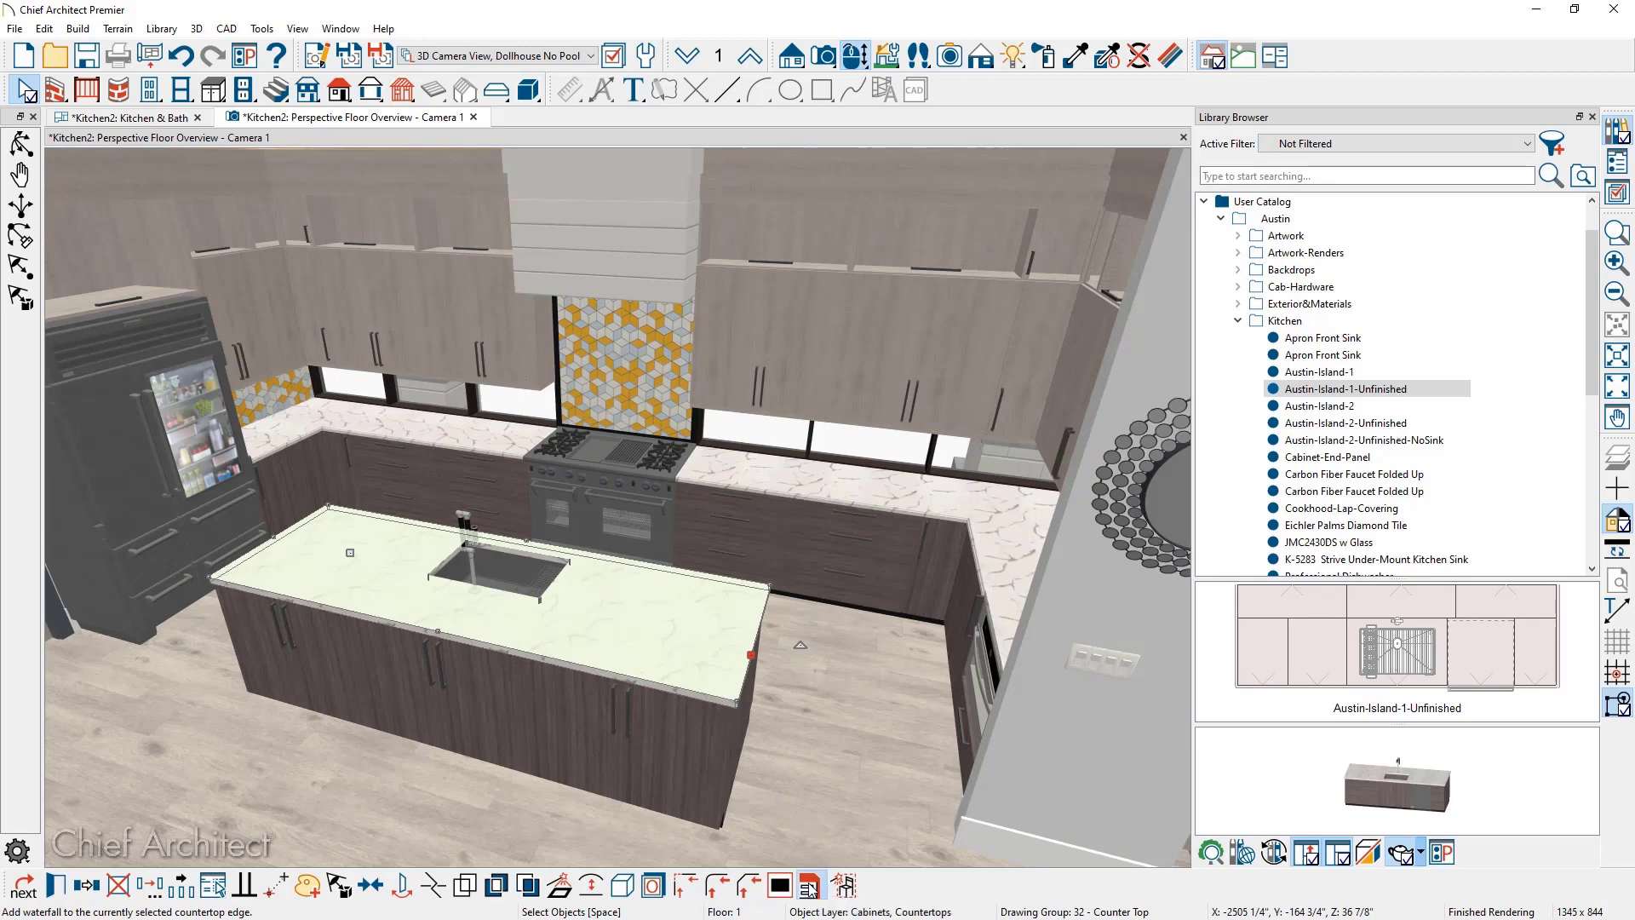
pyautogui.press('Escape')
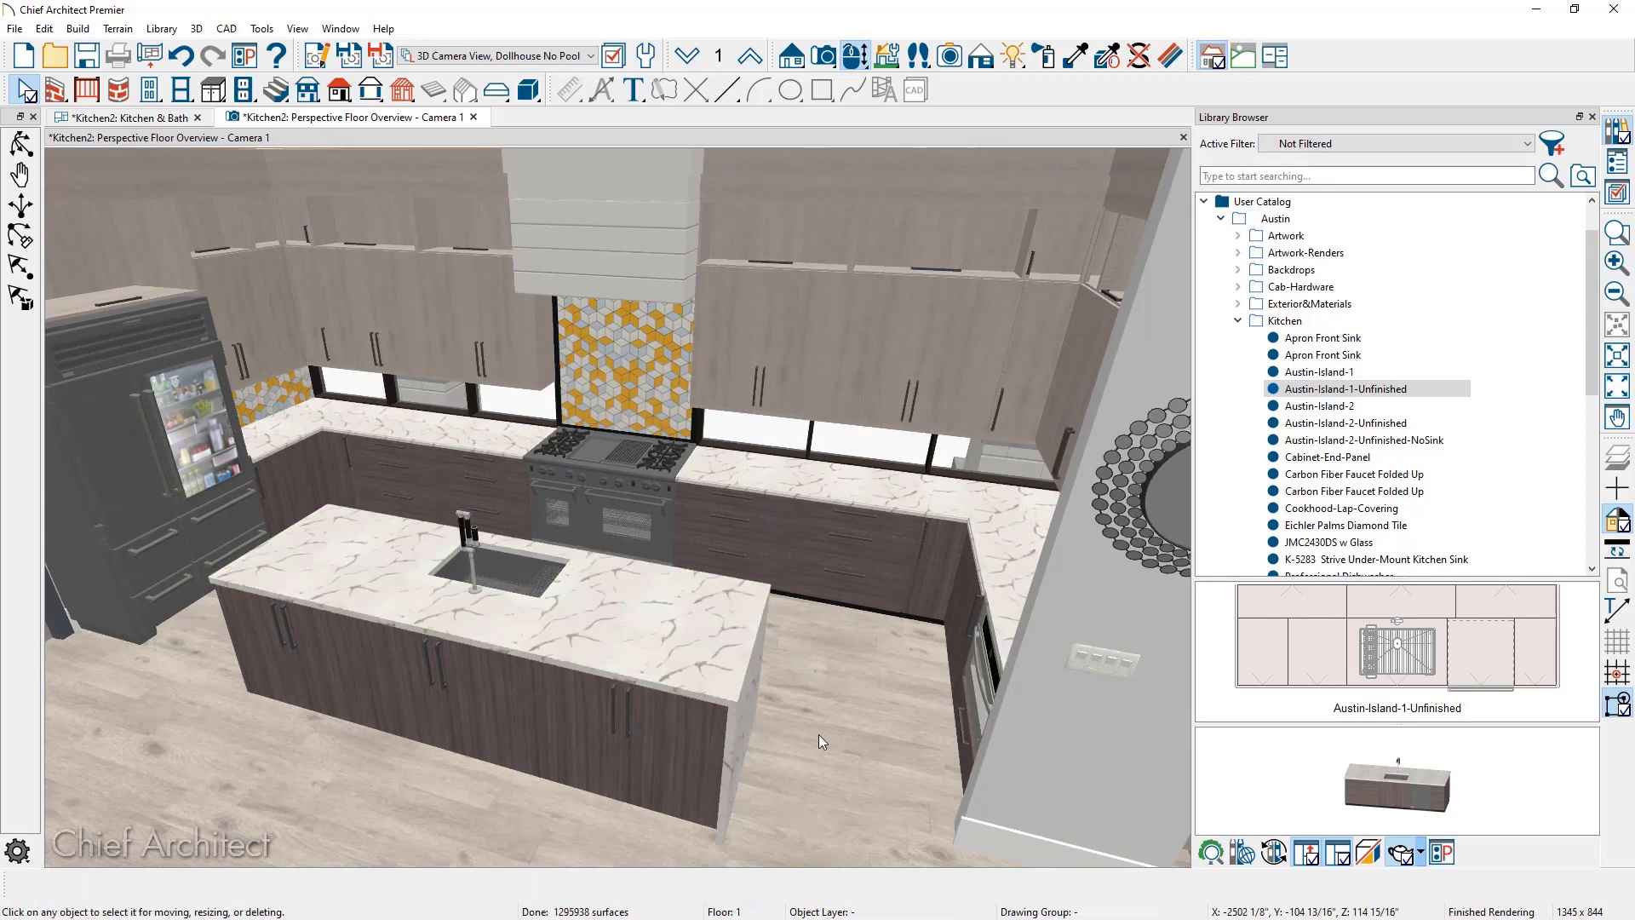
# Add a waterfall to the end edge of the island countertop nearest the refrigerator
pyautogui.moveTo(820, 734); pyautogui.dragTo(1132, 609, button='middle')
pyautogui.moveTo(197, 682); pyautogui.dragTo(1267, 705, button='middle')
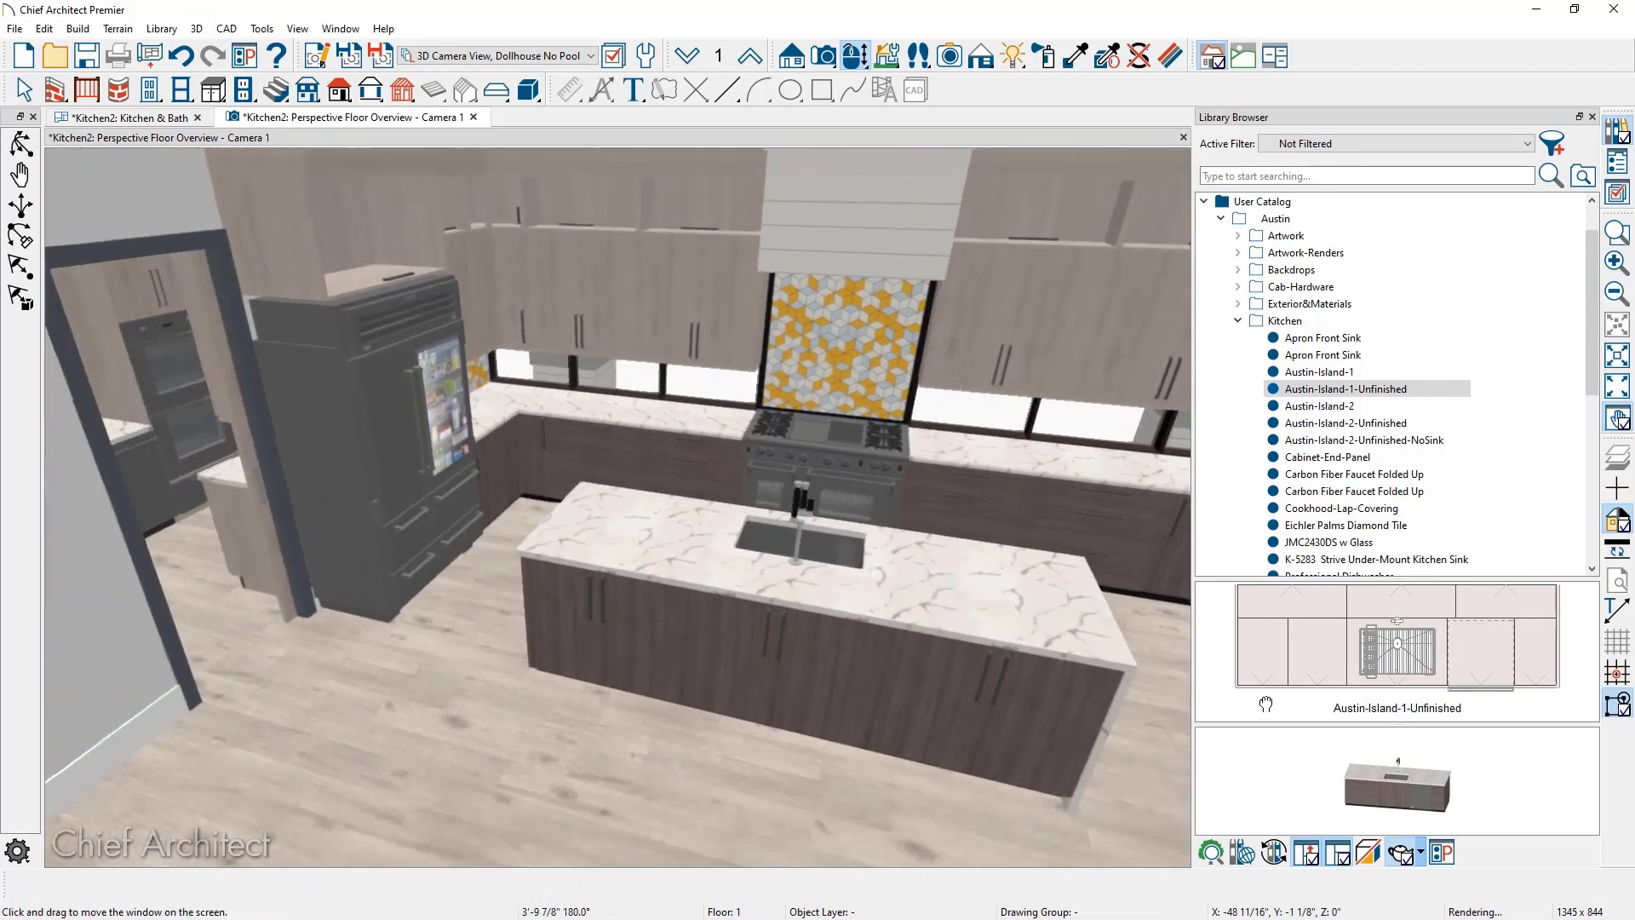
pyautogui.moveTo(514, 693); pyautogui.dragTo(775, 664, button='middle')
pyautogui.moveTo(1107, 613); pyautogui.dragTo(682, 647)
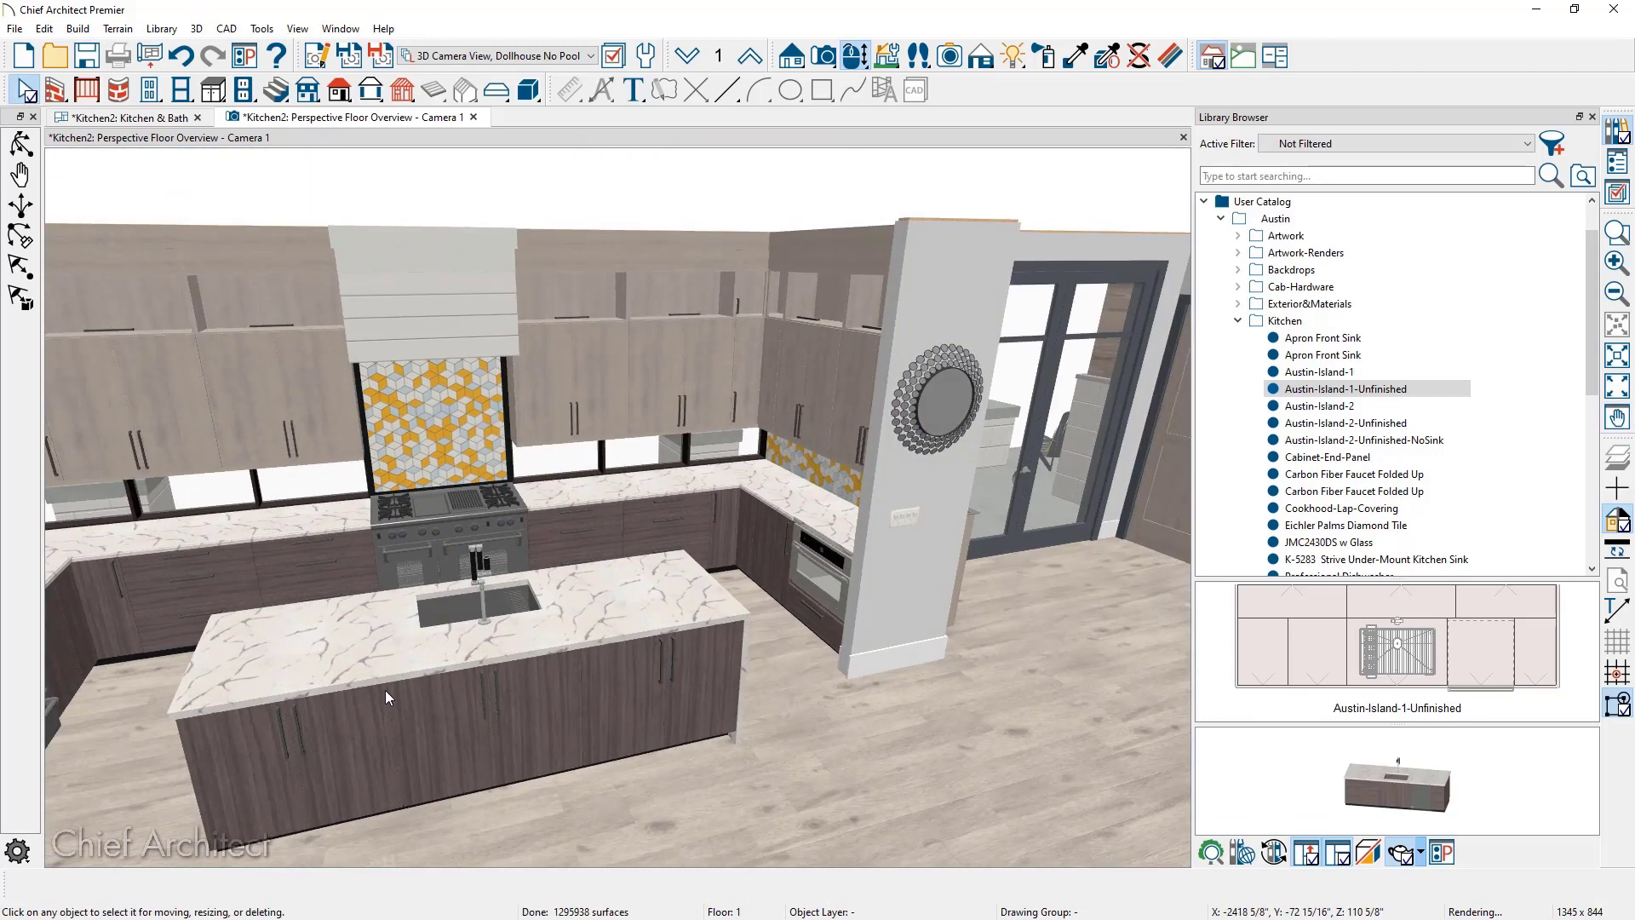
pyautogui.moveTo(385, 690); pyautogui.dragTo(1448, 512, button='middle')
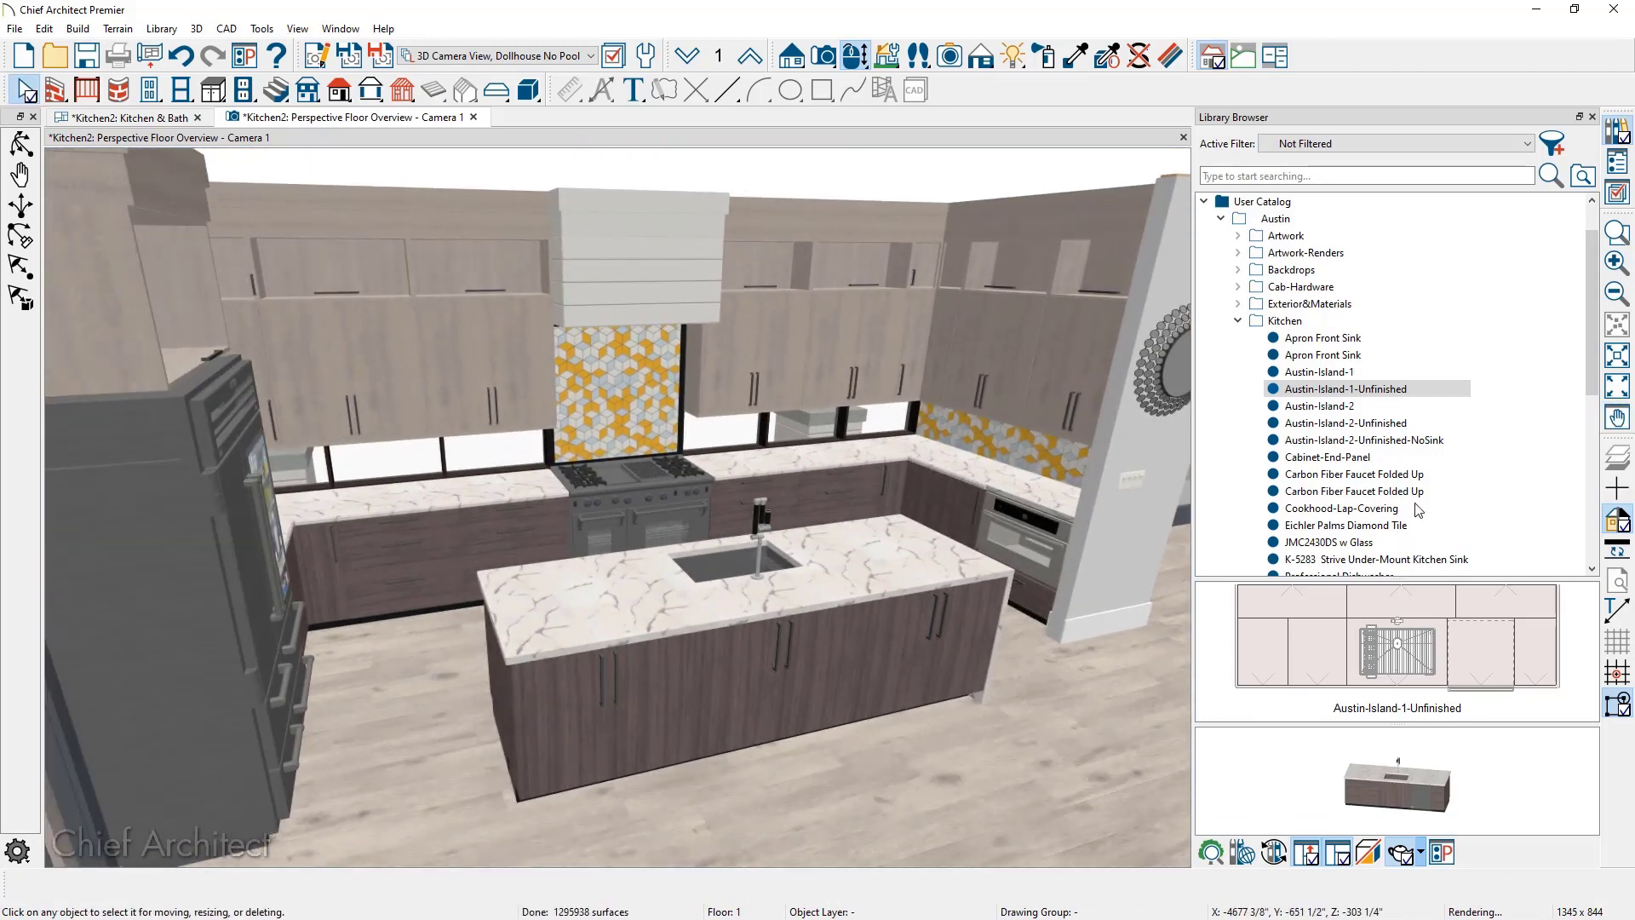
pyautogui.click(493, 610)
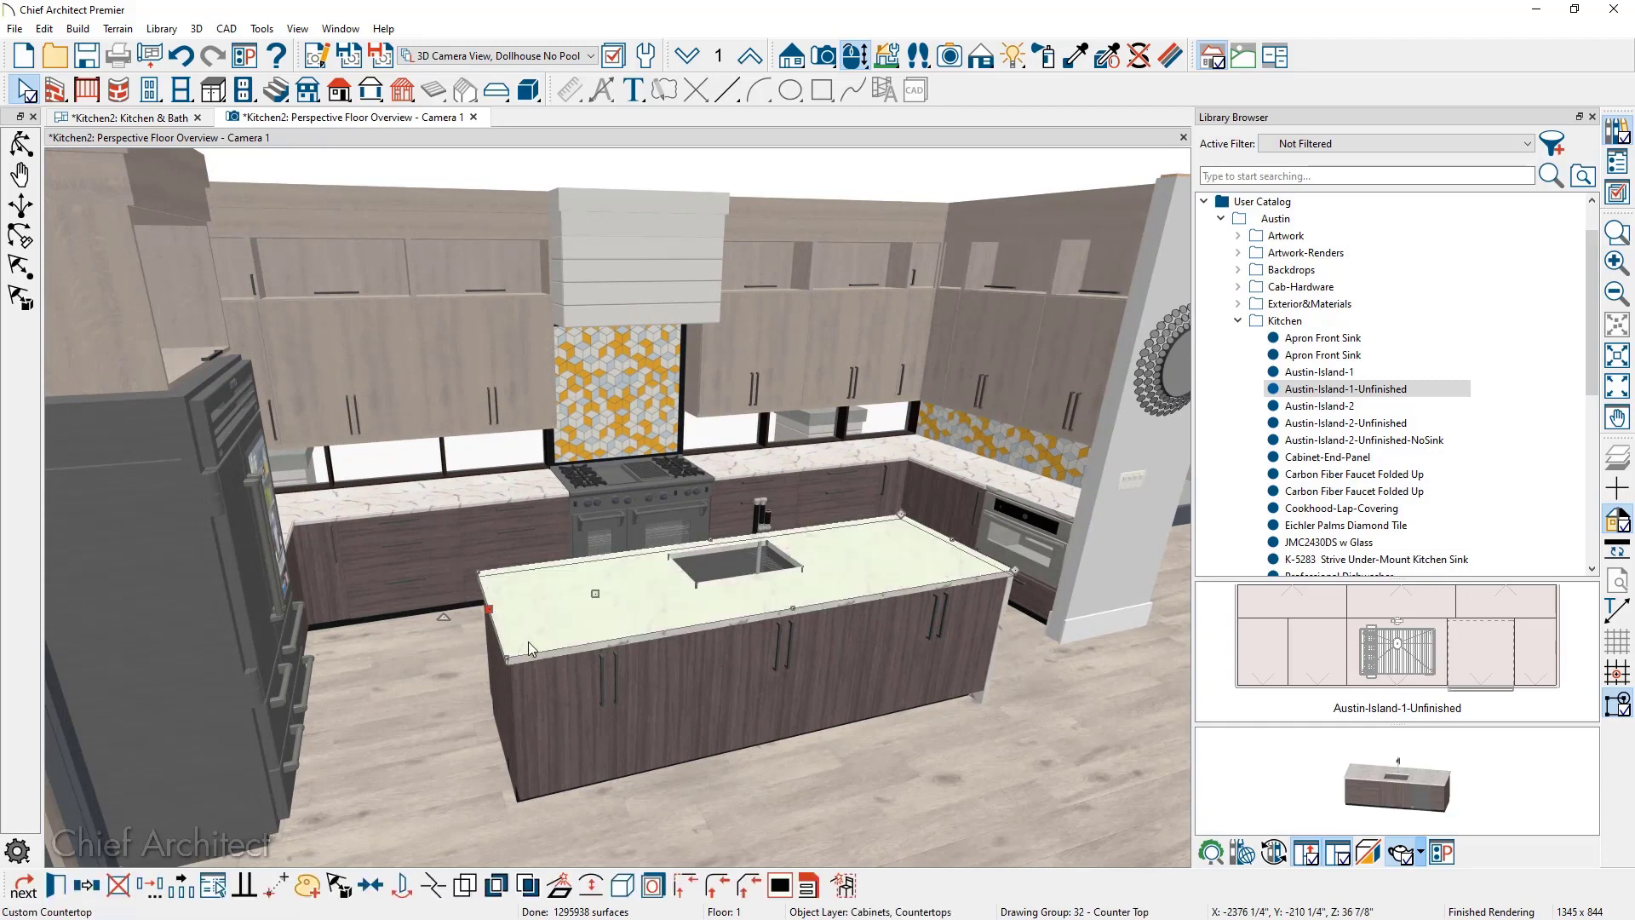
pyautogui.click(811, 886)
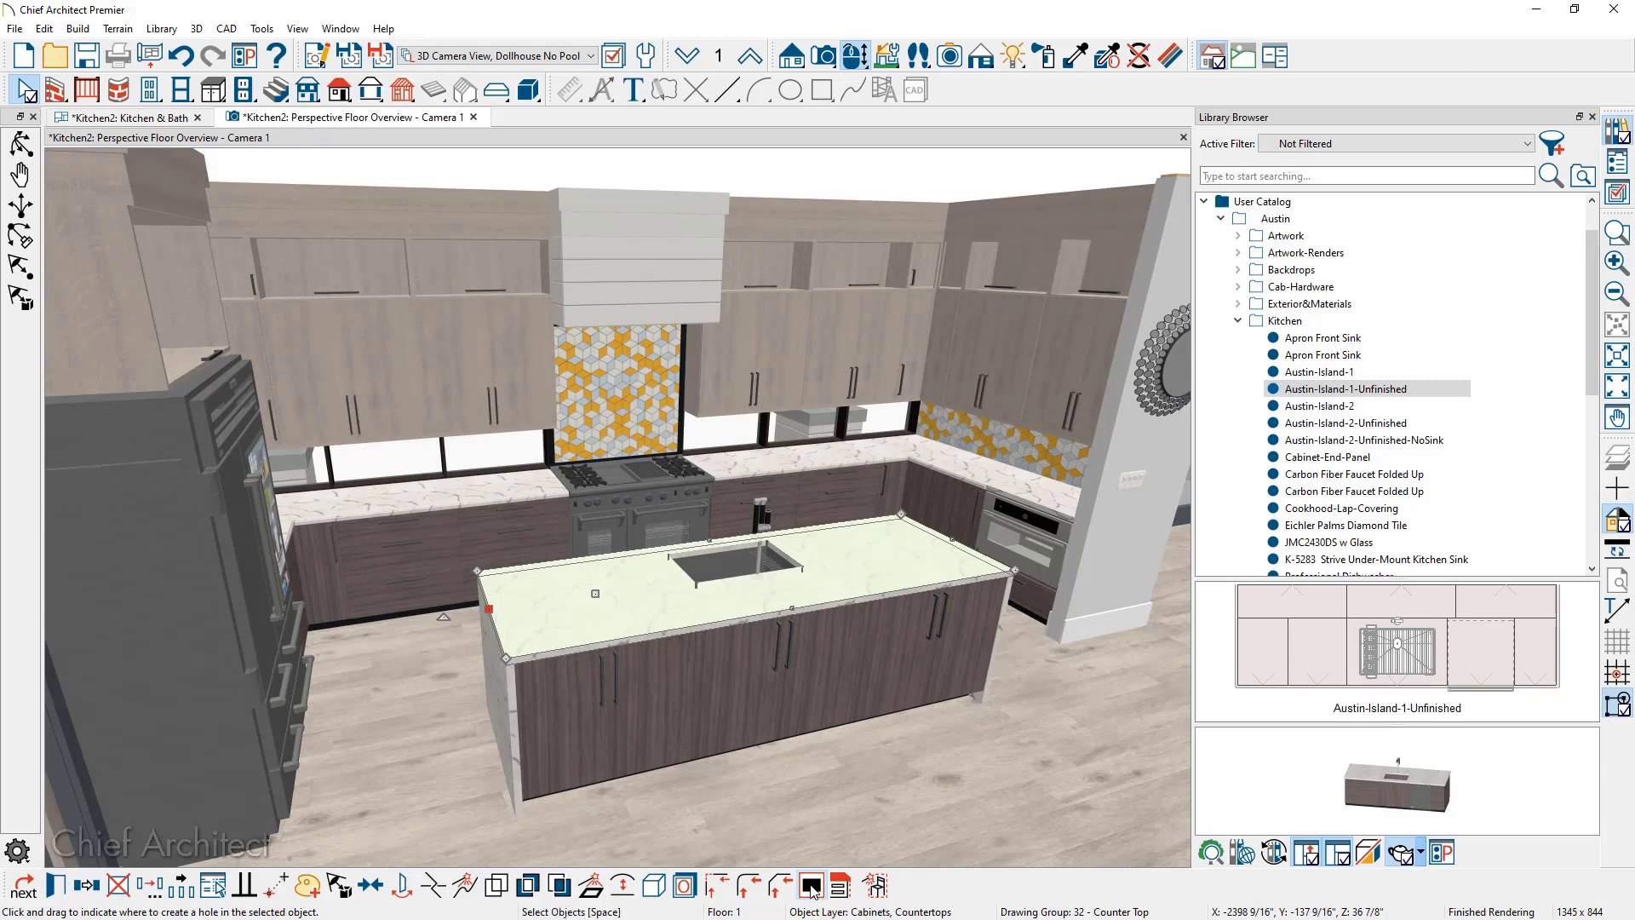
# Inspect the waterfall corner in the countertop's specification preview and turn off Mitre All Waterfall Edges
pyautogui.click(811, 888)
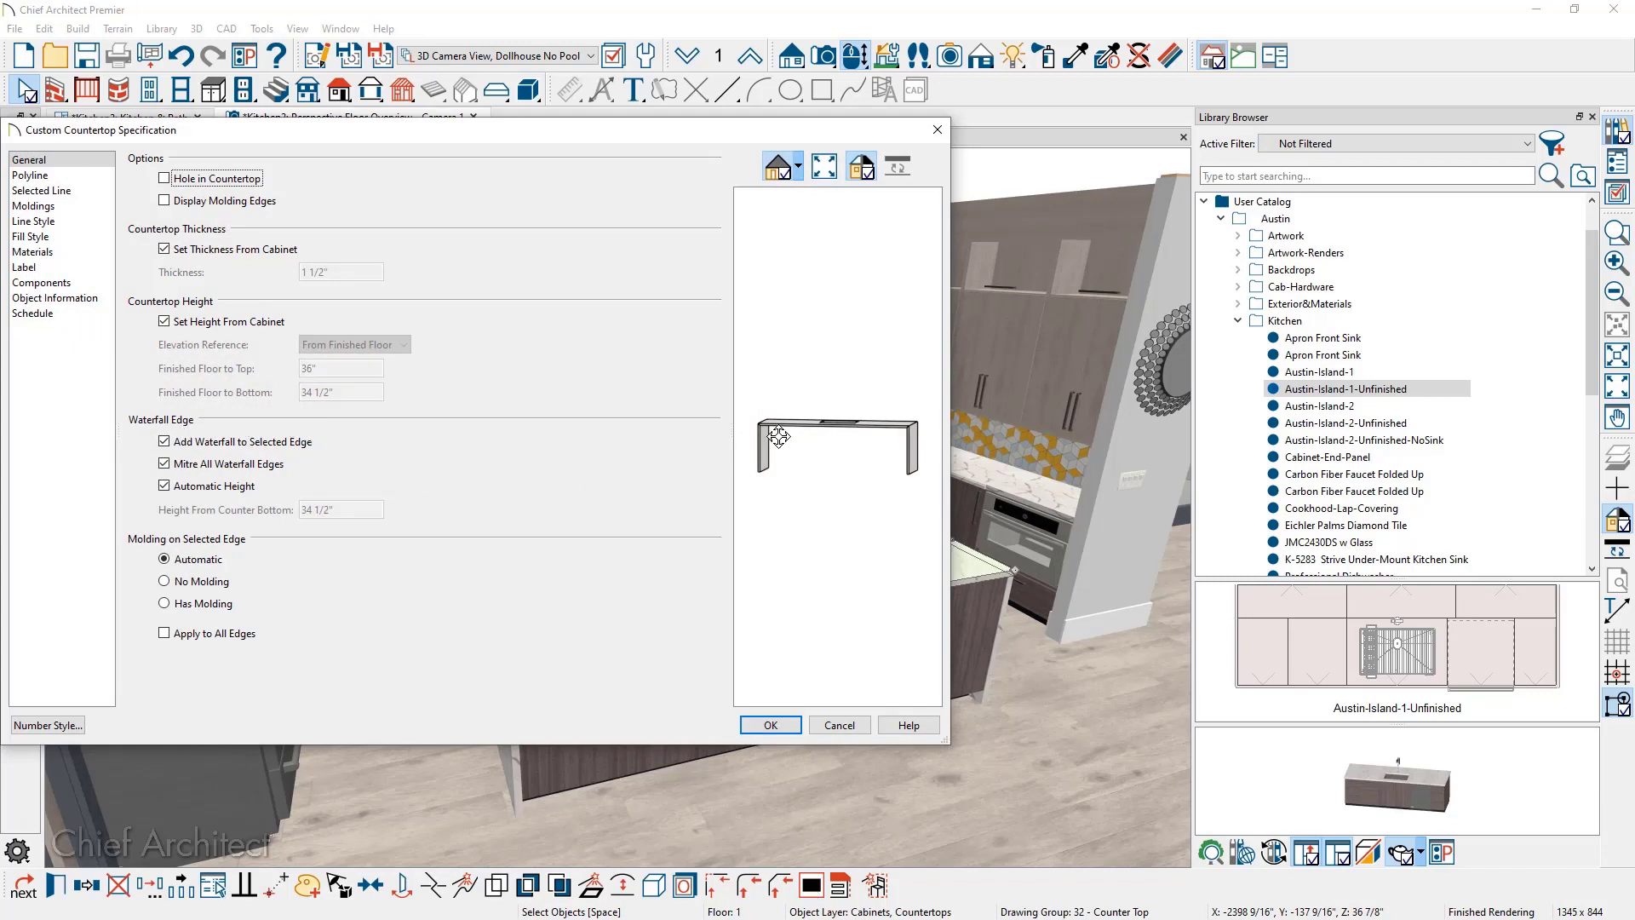
pyautogui.scroll(4, 778, 436)
pyautogui.moveTo(776, 429); pyautogui.dragTo(917, 453, button='middle')
pyautogui.scroll(2, 909, 433)
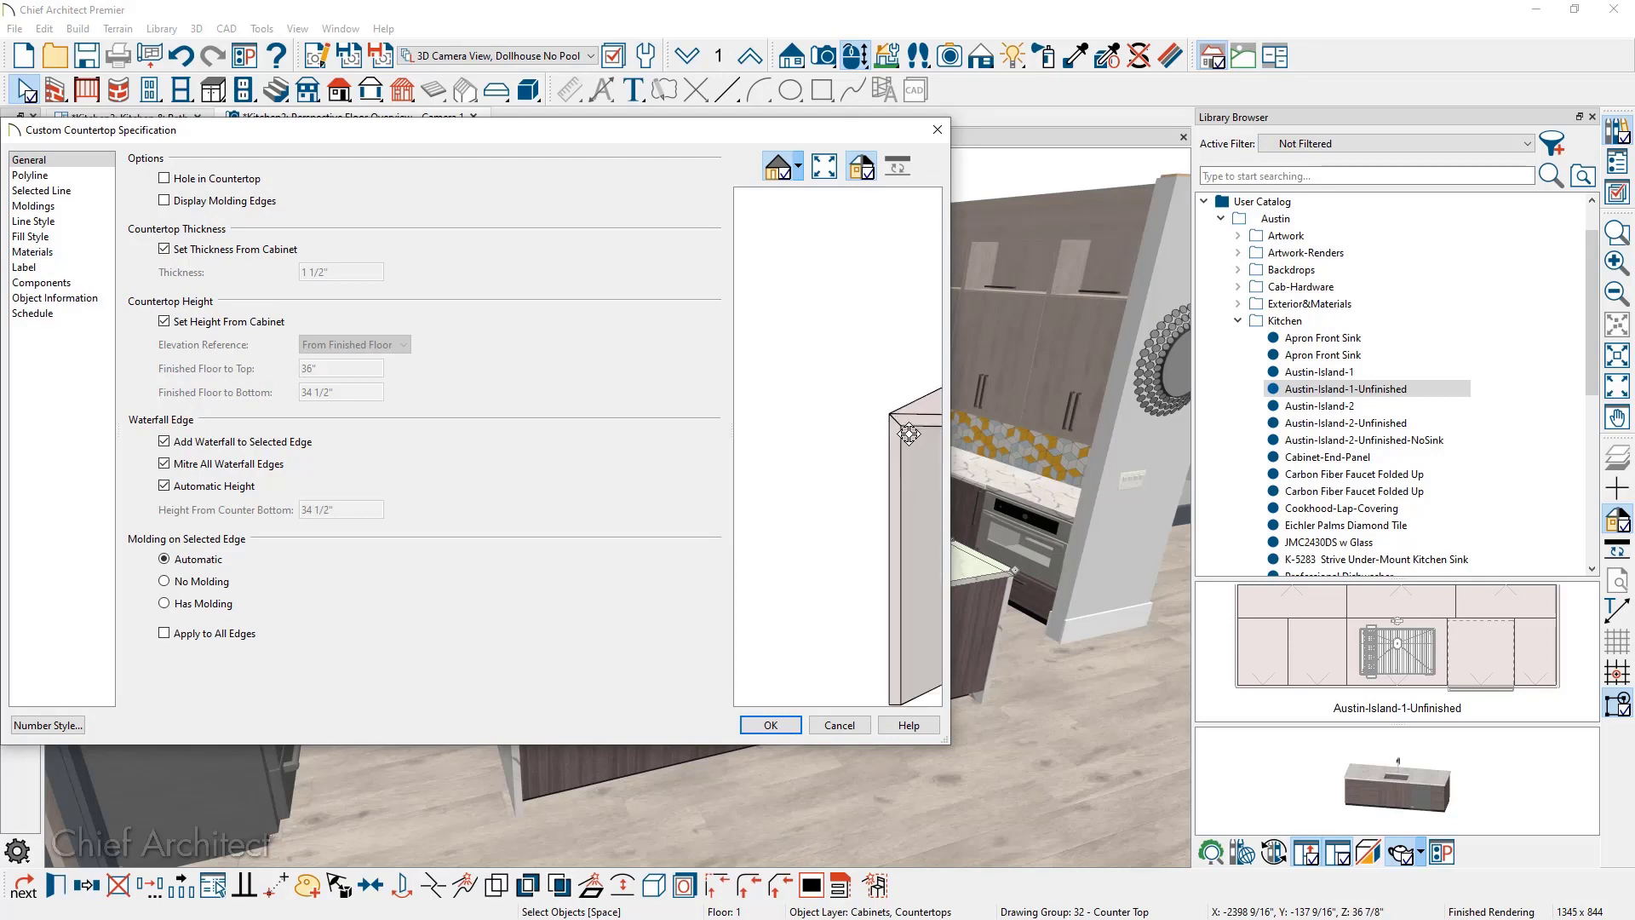
pyautogui.scroll(1, 909, 434)
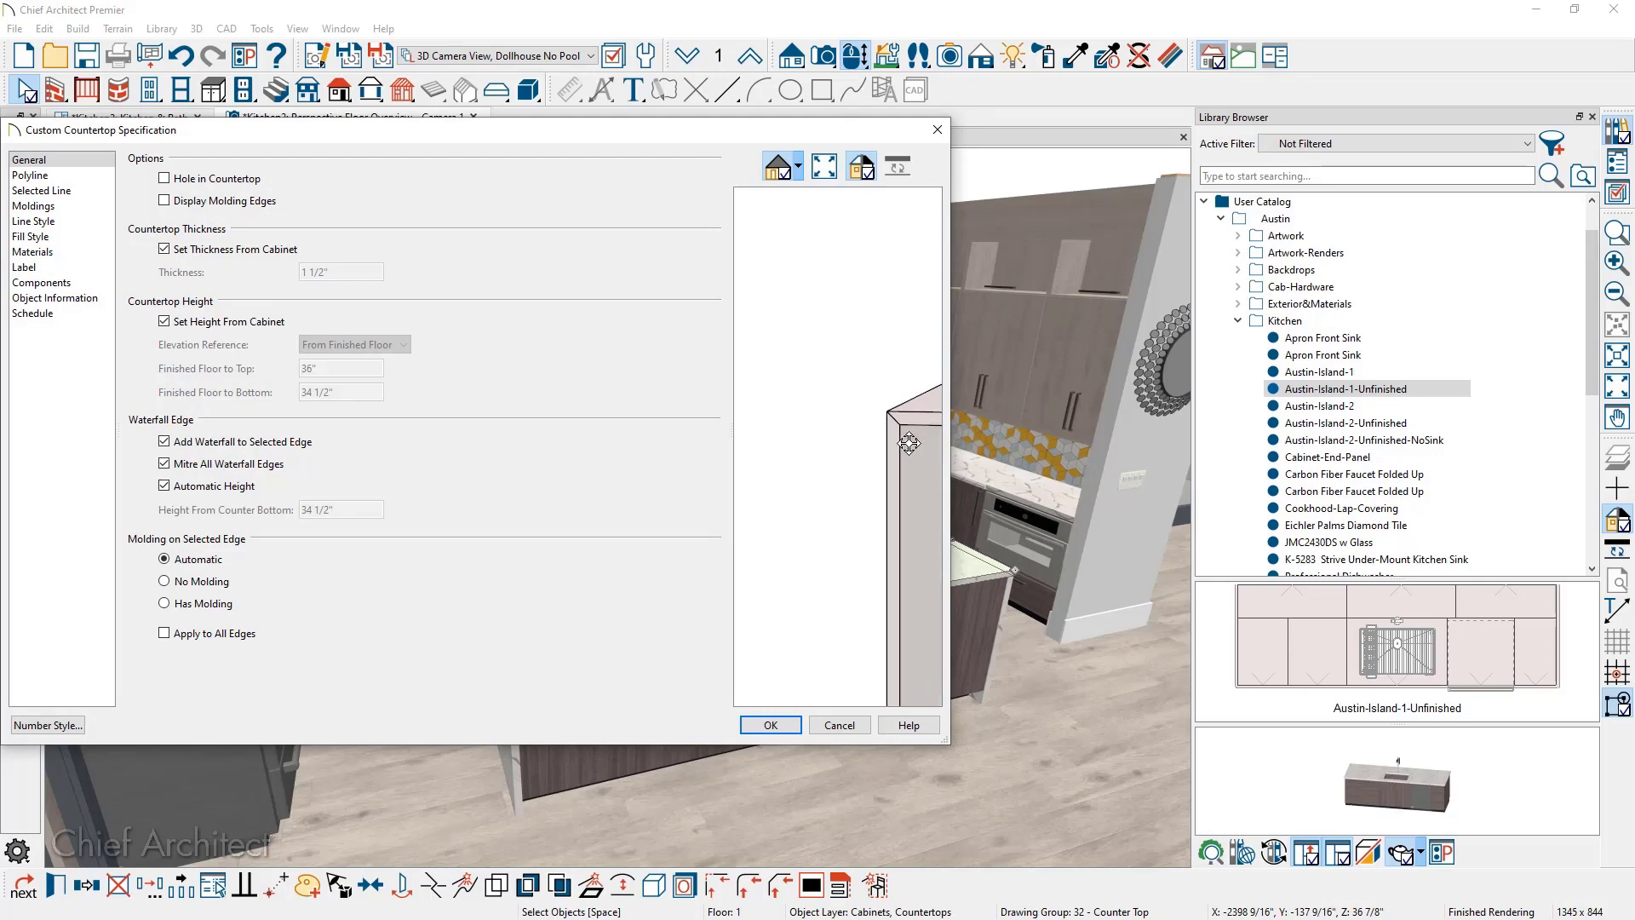
pyautogui.click(231, 466)
pyautogui.scroll(5, 737, 414)
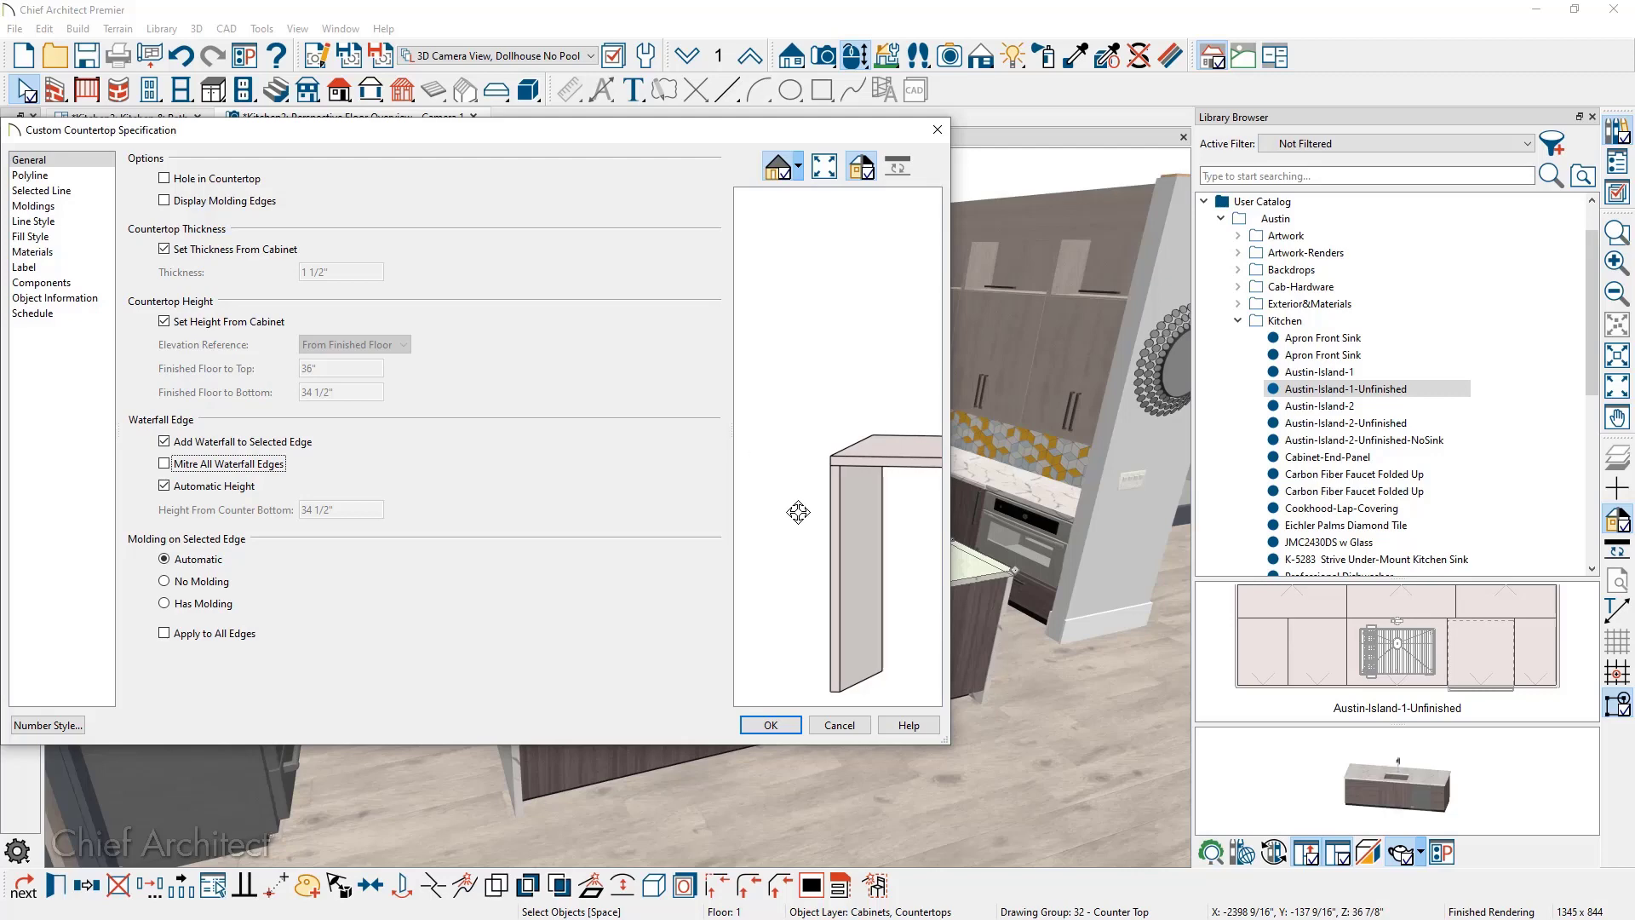
pyautogui.click(771, 725)
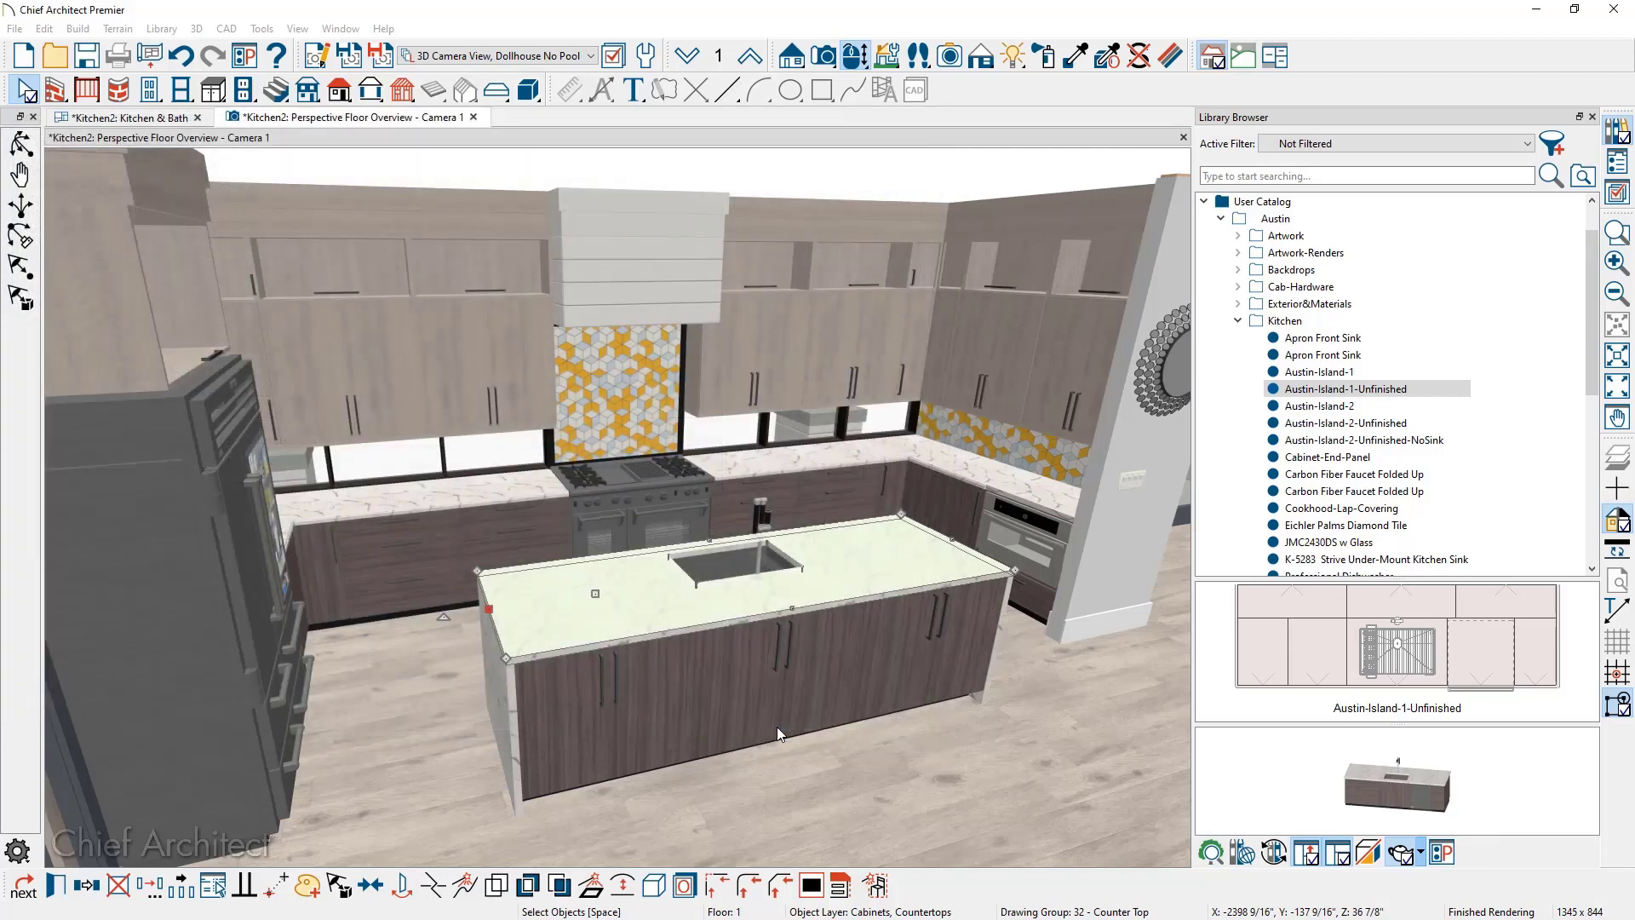
# Place Austin-Island-2-Unfinished on the open floor in front of the first island and select the new block
pyautogui.moveTo(880, 757); pyautogui.dragTo(734, 345, button='middle')
pyautogui.scroll(-2, 714, 416)
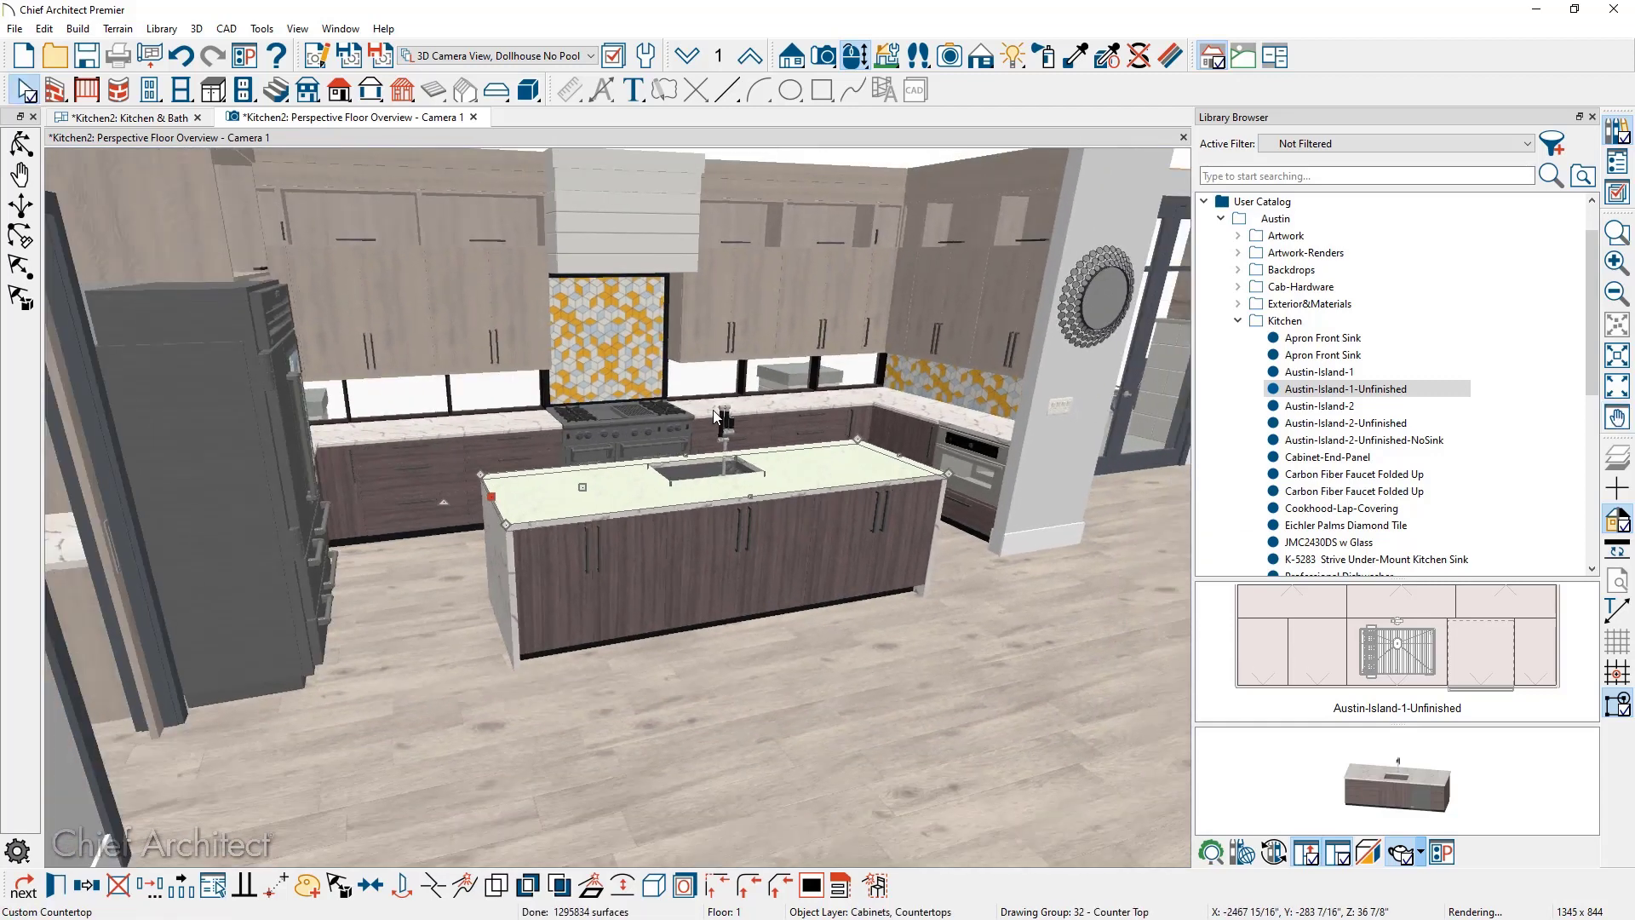
pyautogui.scroll(1, 740, 449)
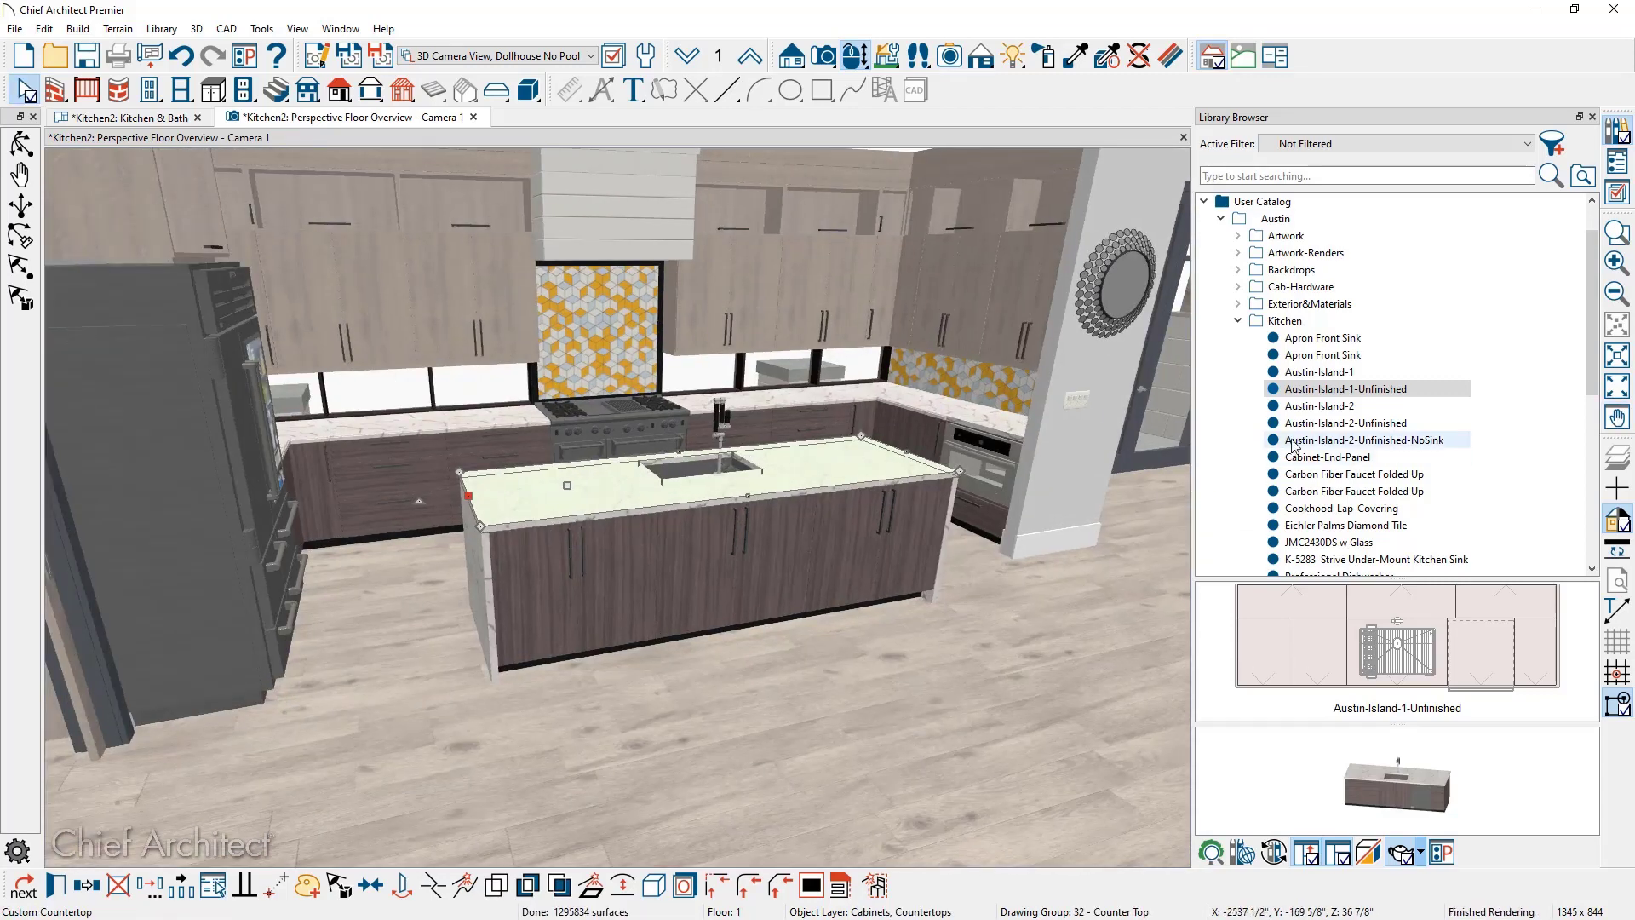
pyautogui.click(1338, 422)
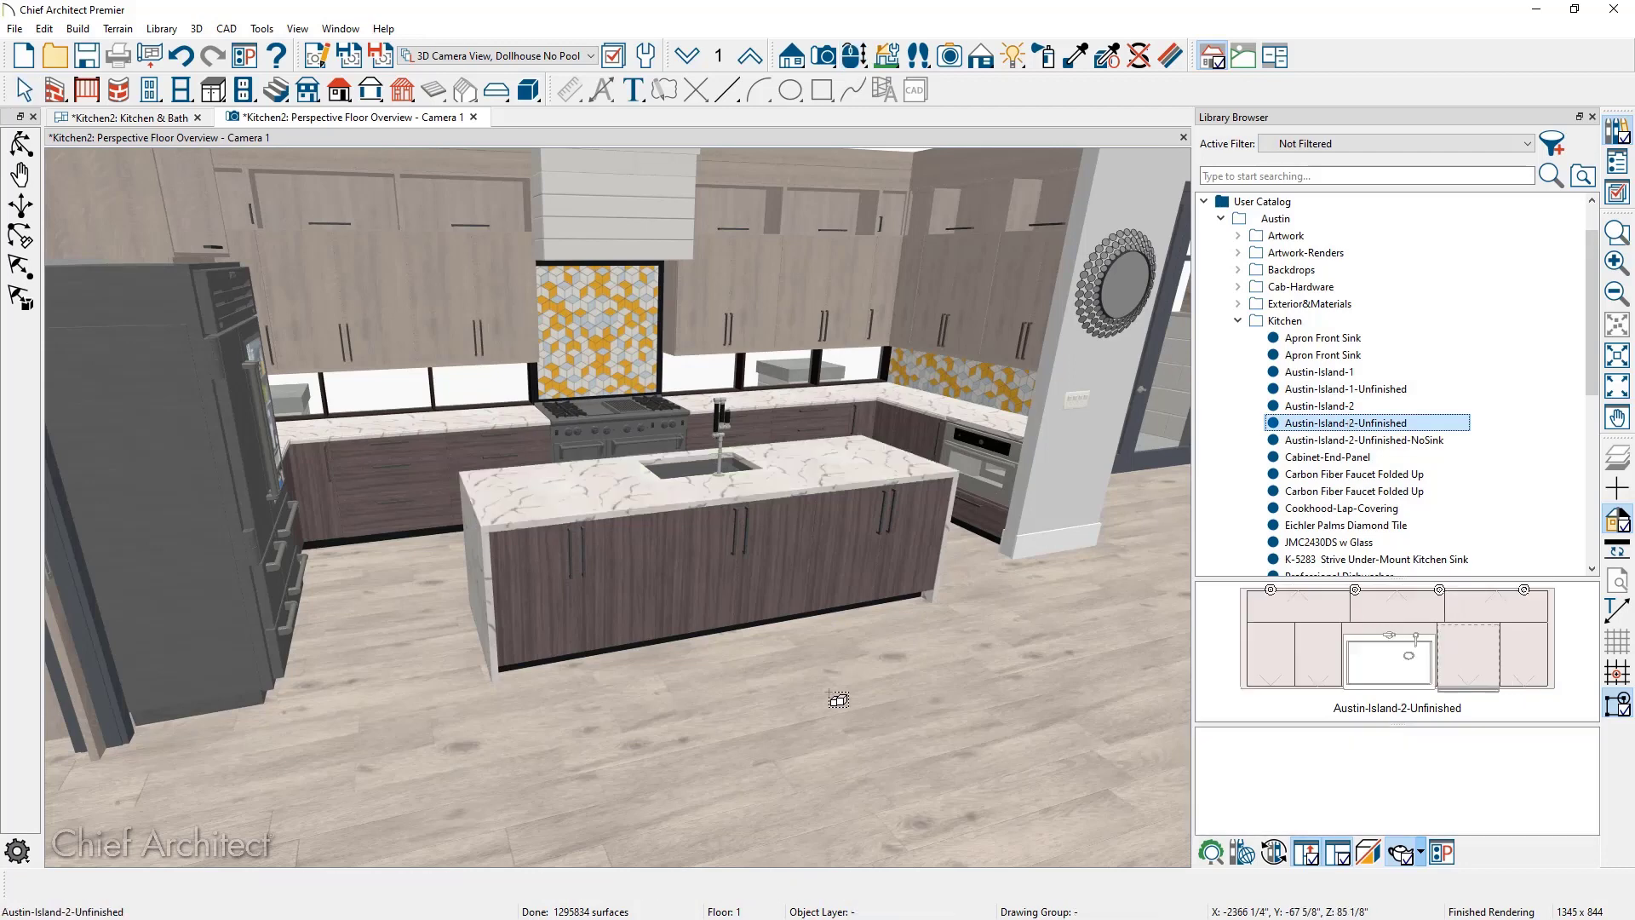
pyautogui.click(804, 748)
pyautogui.moveTo(805, 755); pyautogui.dragTo(318, 621, button='middle')
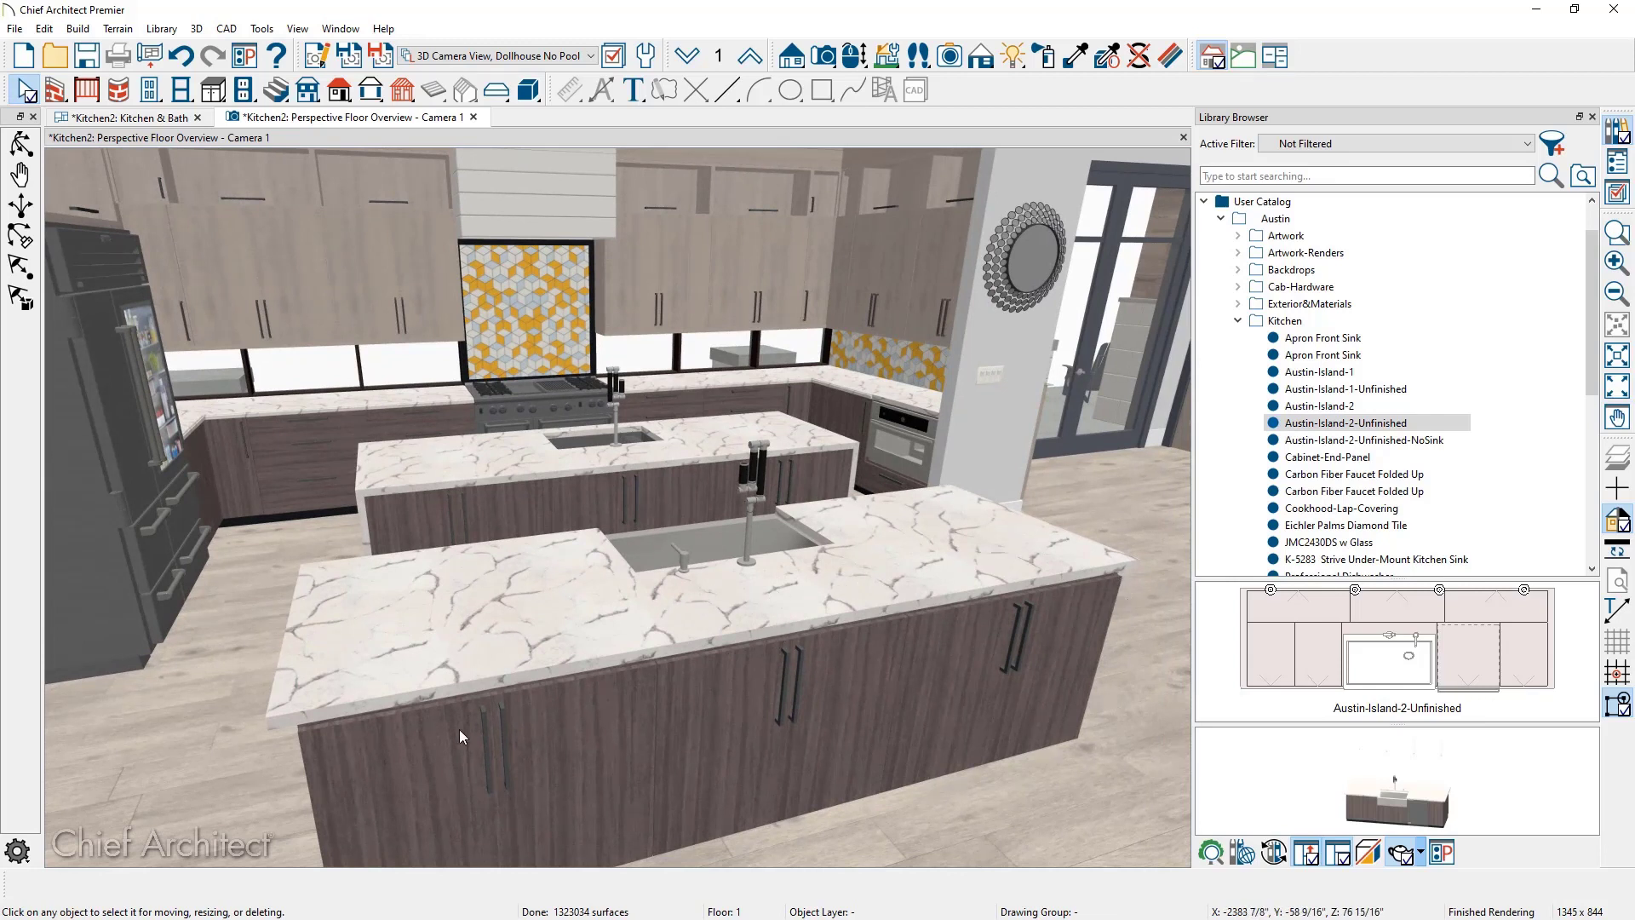
pyautogui.click(380, 663)
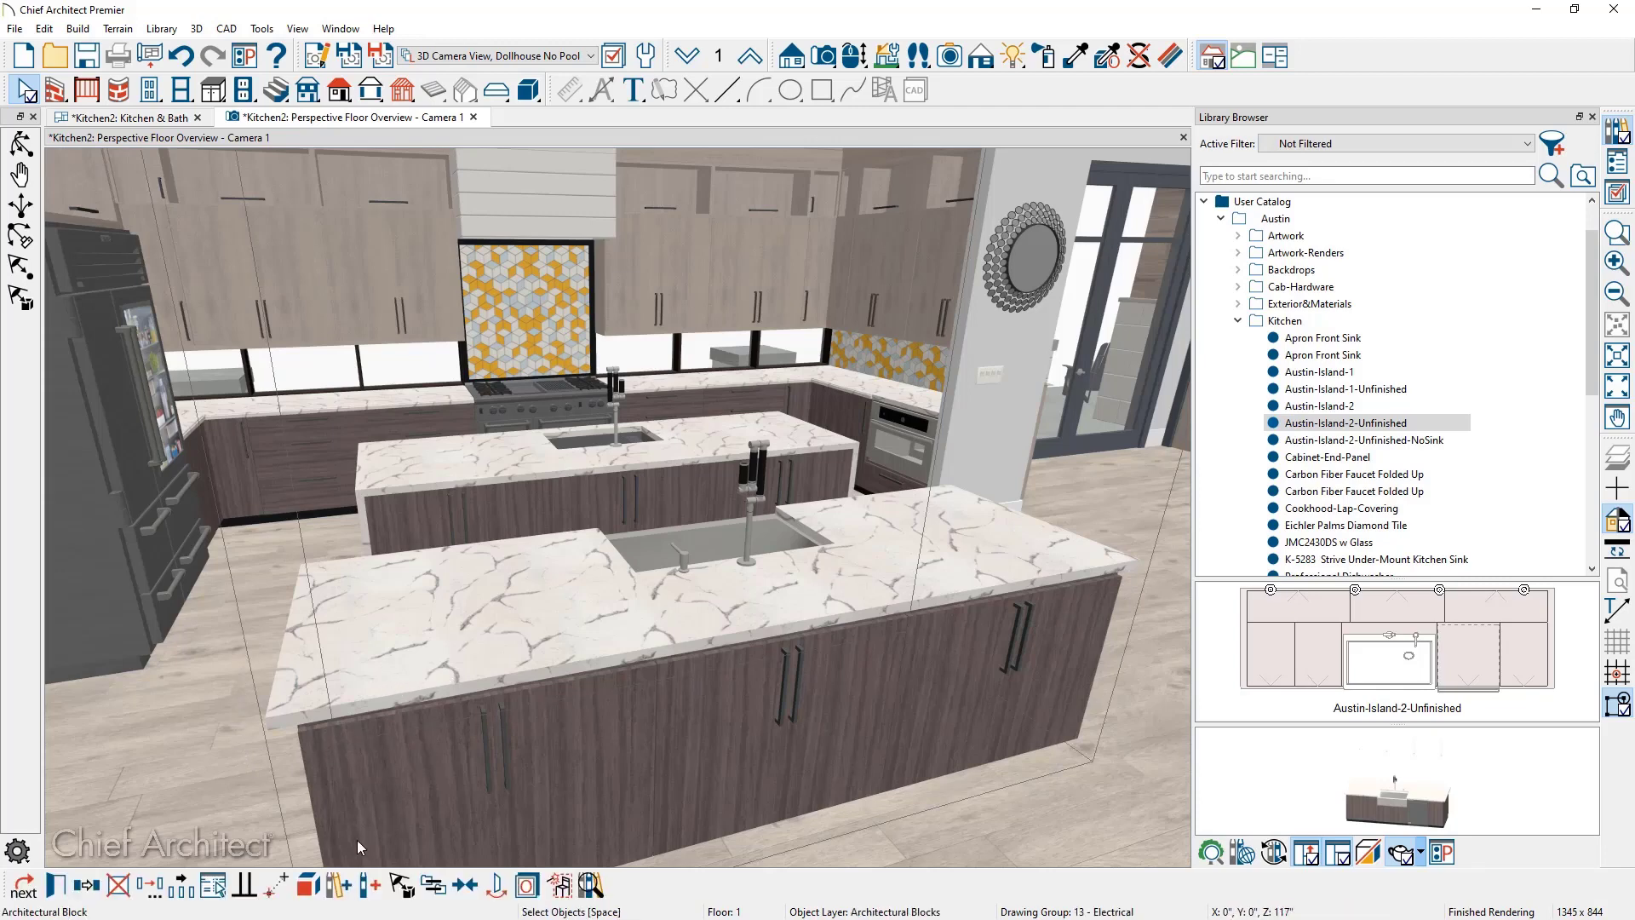
# Explode the new island block and pull its countertop's near long edge back off the shallow row of cabinets
pyautogui.click(299, 889)
pyautogui.click(477, 681)
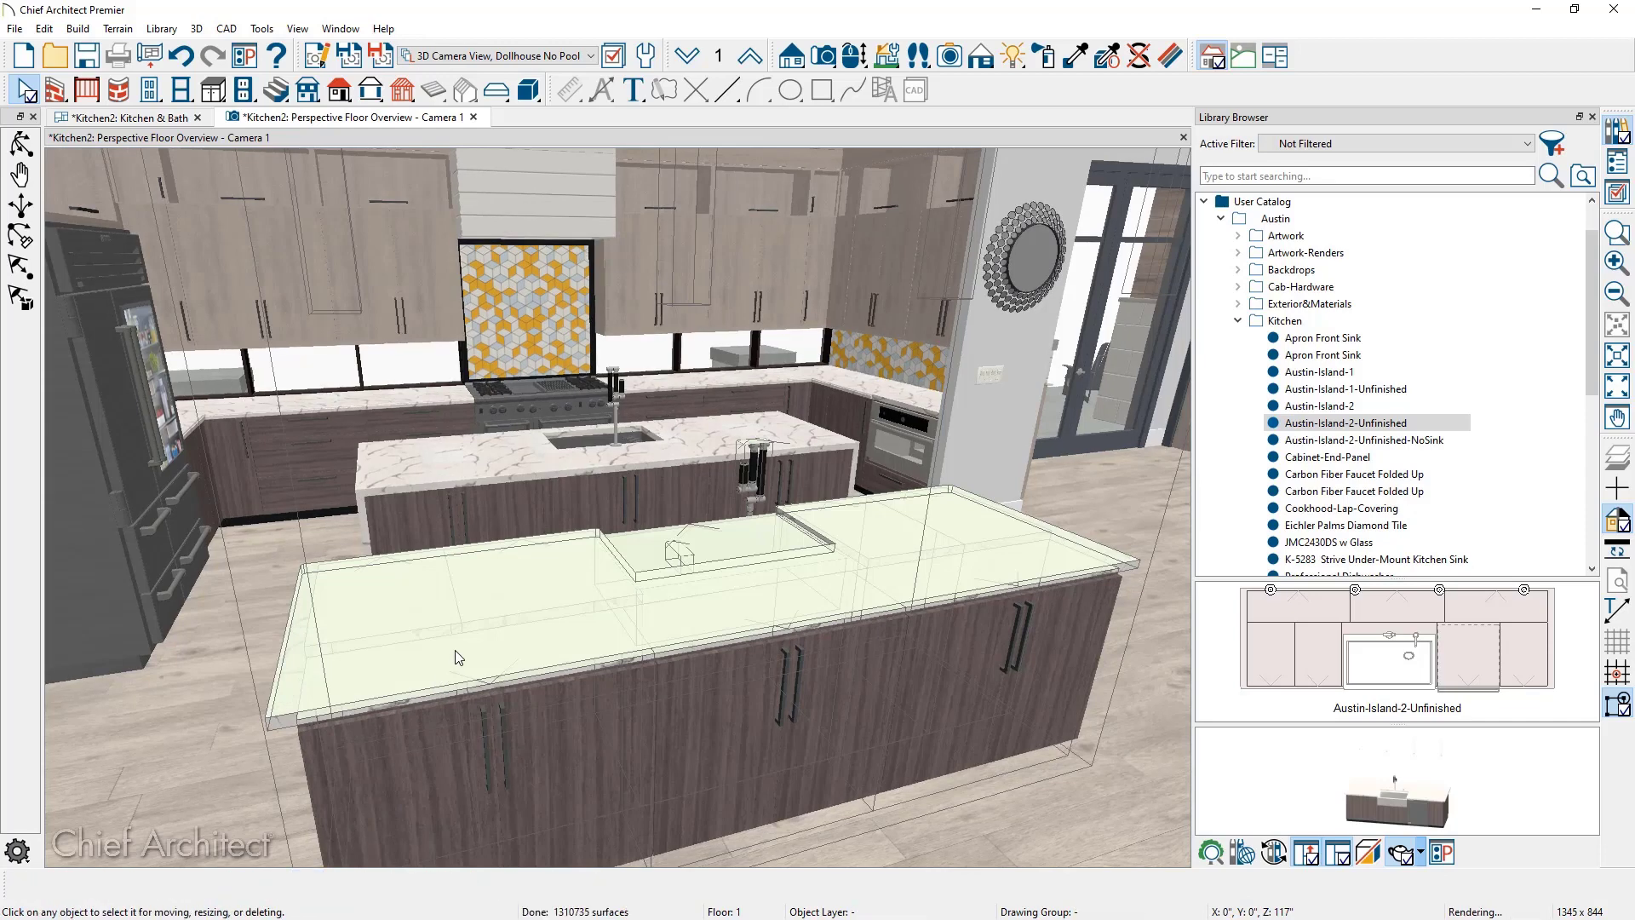
pyautogui.moveTo(467, 682); pyautogui.dragTo(450, 622)
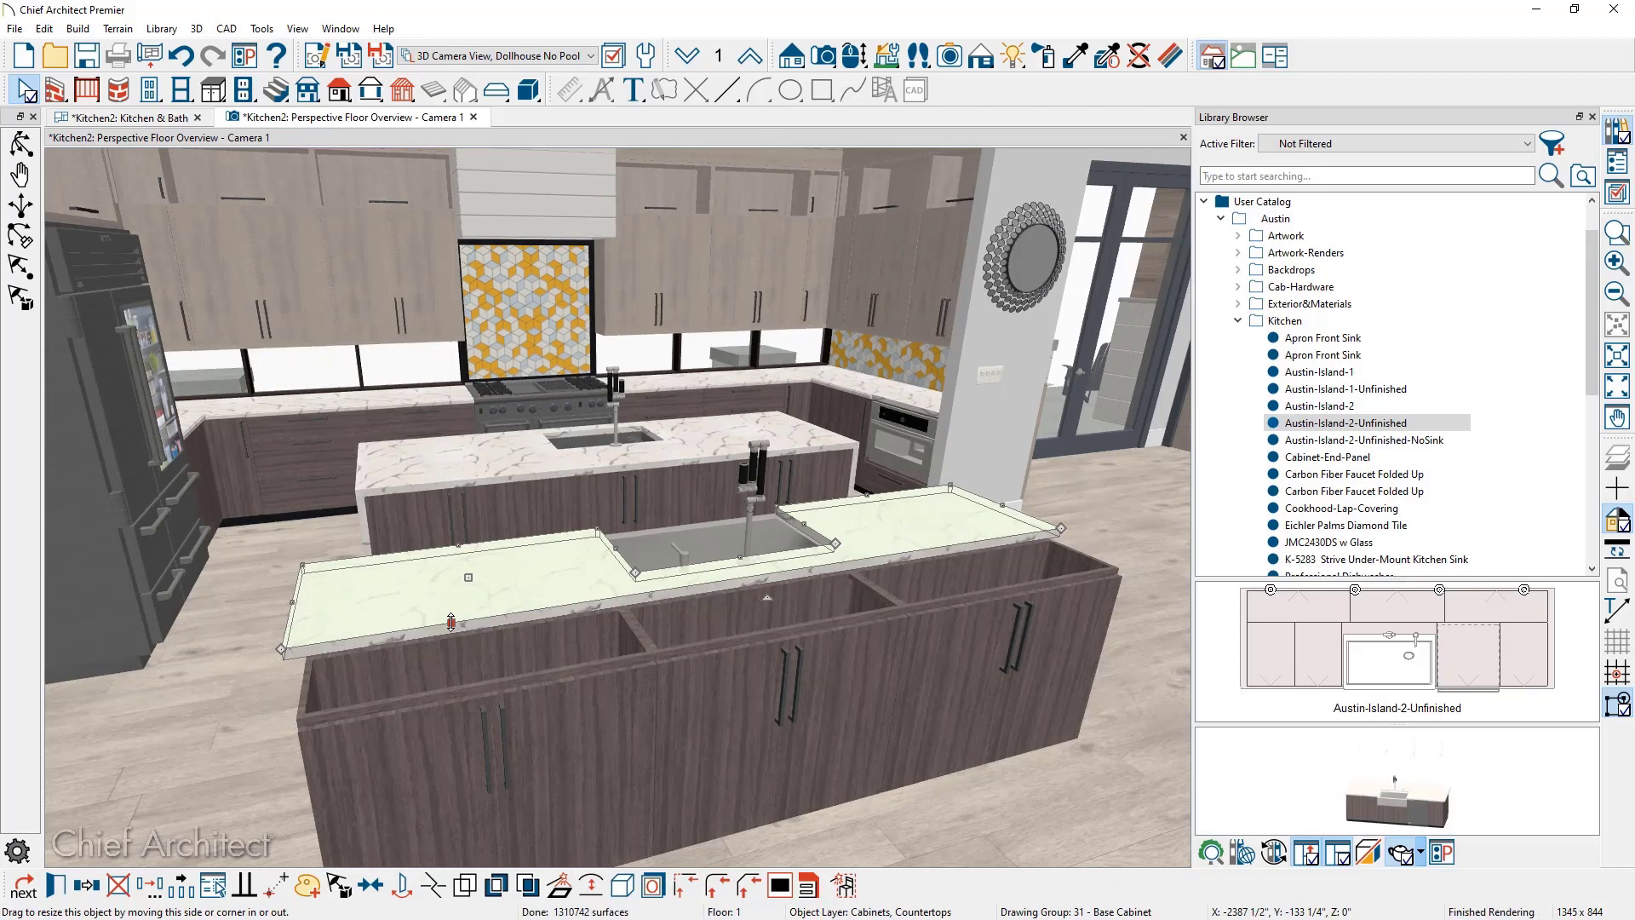
# In the Kitchen & Bath plan view, align the island countertop's long edge with the seam between the deep and shallow cabinet rows
pyautogui.click(160, 126)
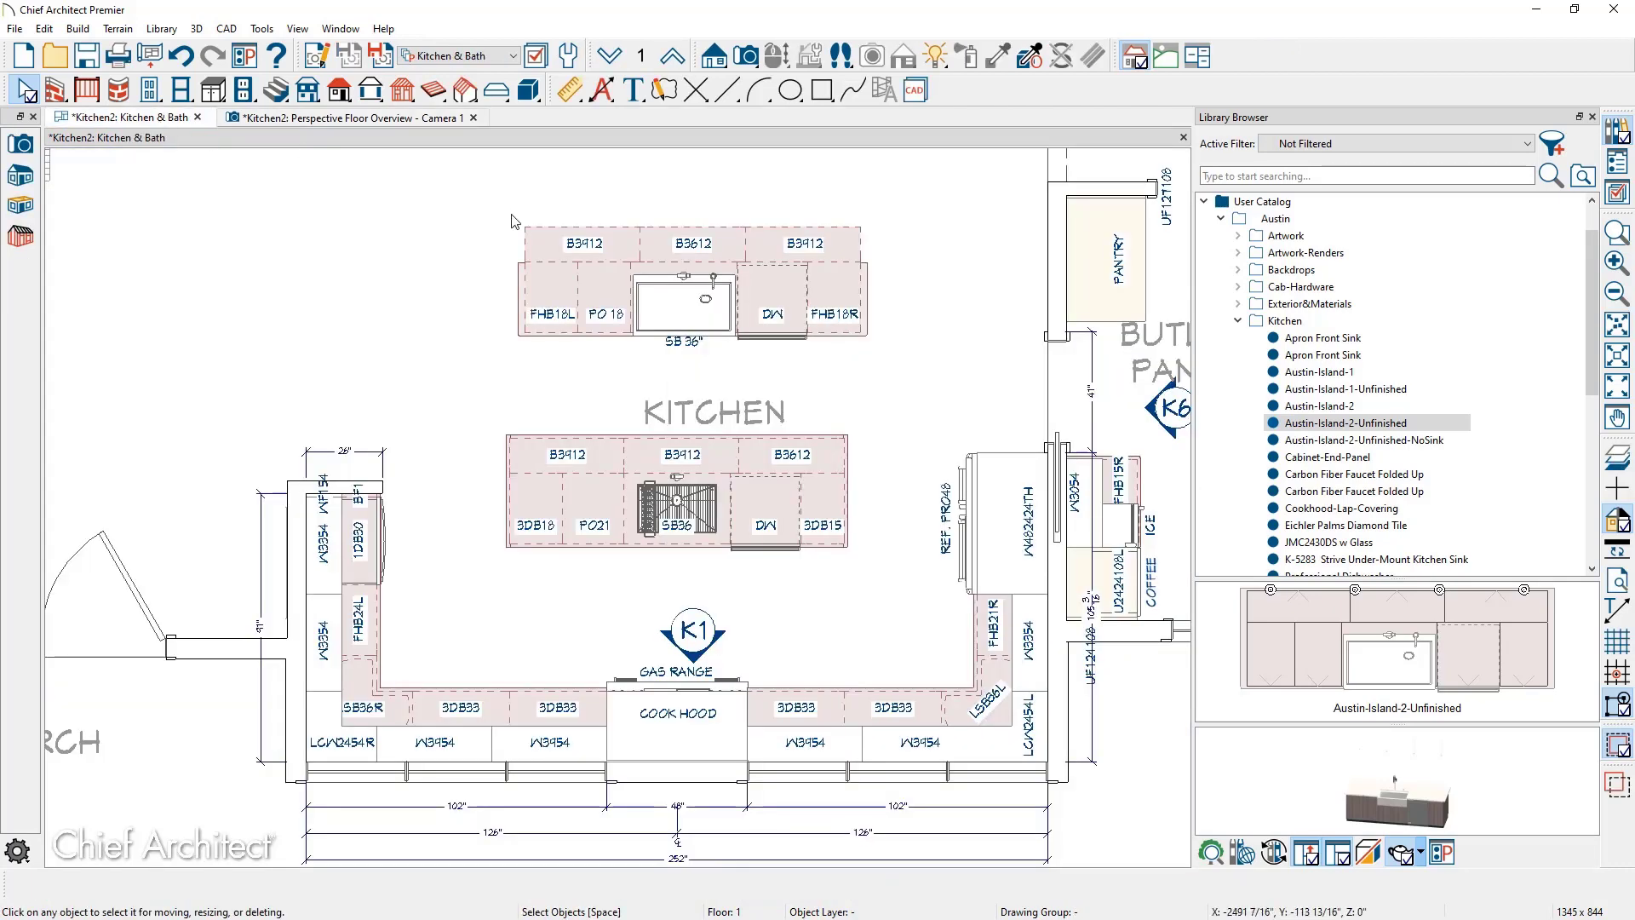
pyautogui.click(537, 258)
pyautogui.click(537, 275)
pyautogui.scroll(5, 546, 273)
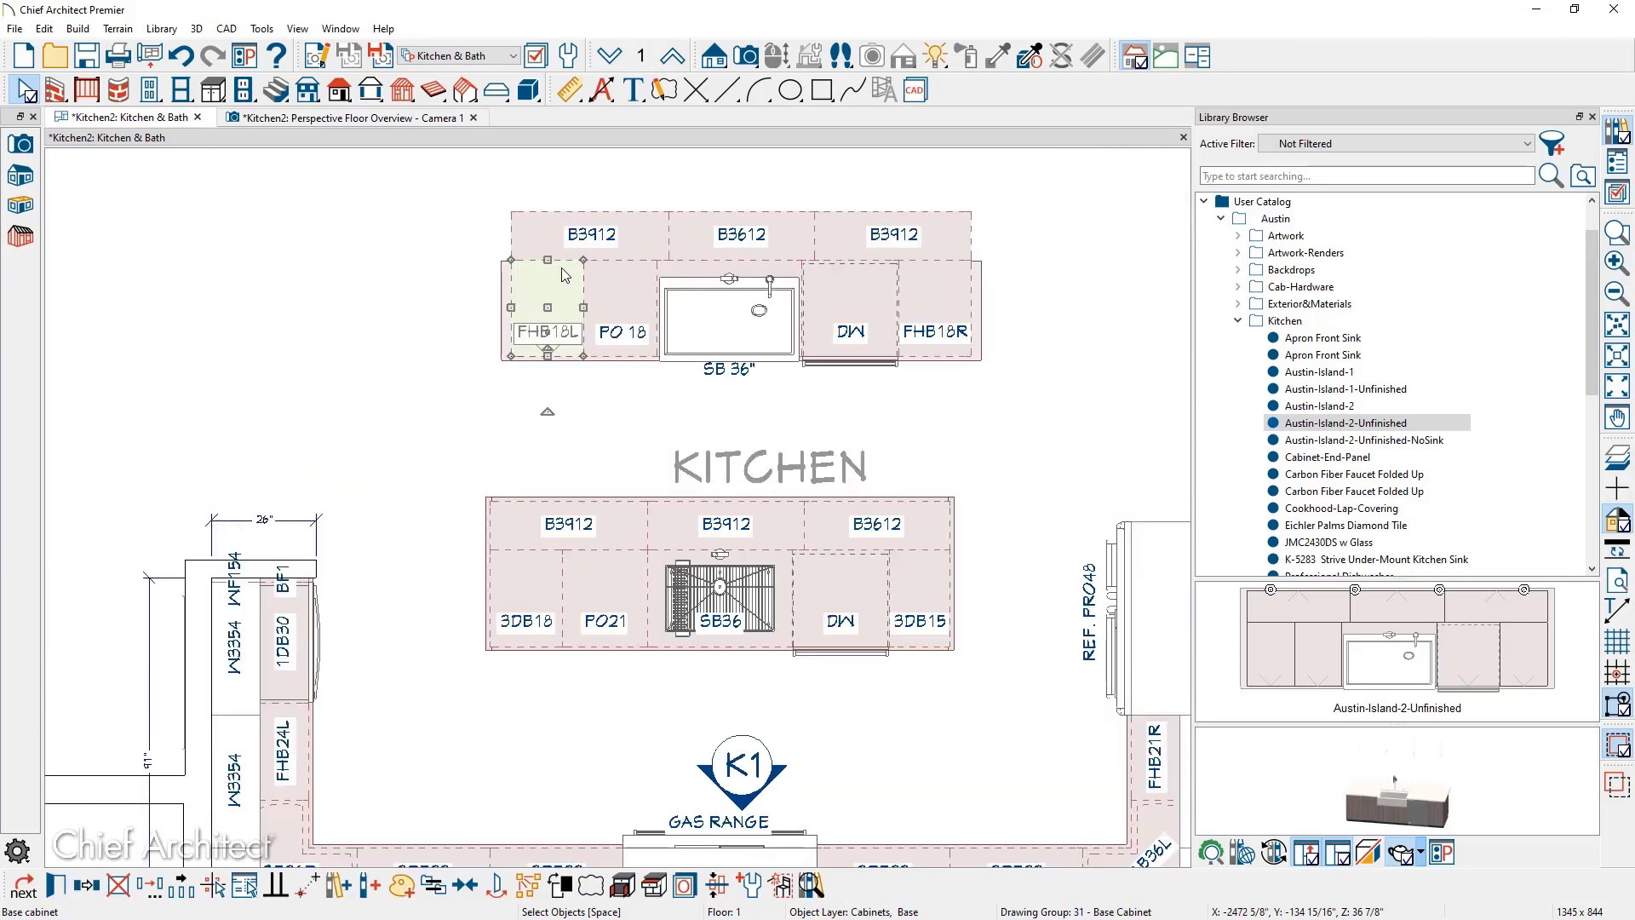
pyautogui.scroll(4, 561, 268)
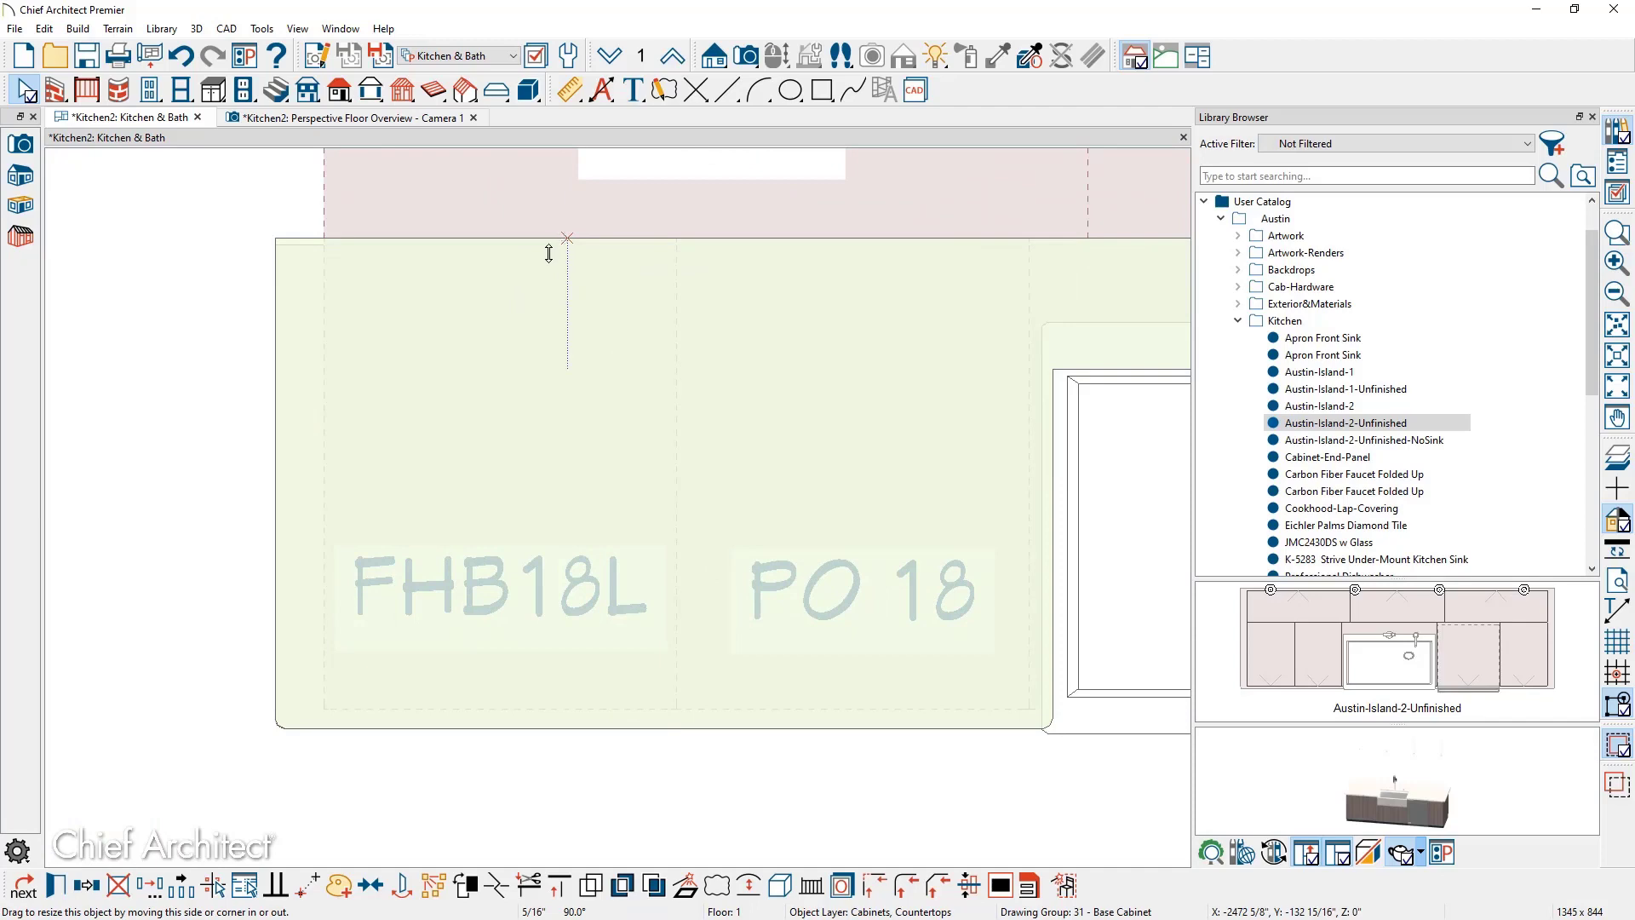
pyautogui.scroll(-2, 533, 286)
pyautogui.scroll(-3, 281, 477)
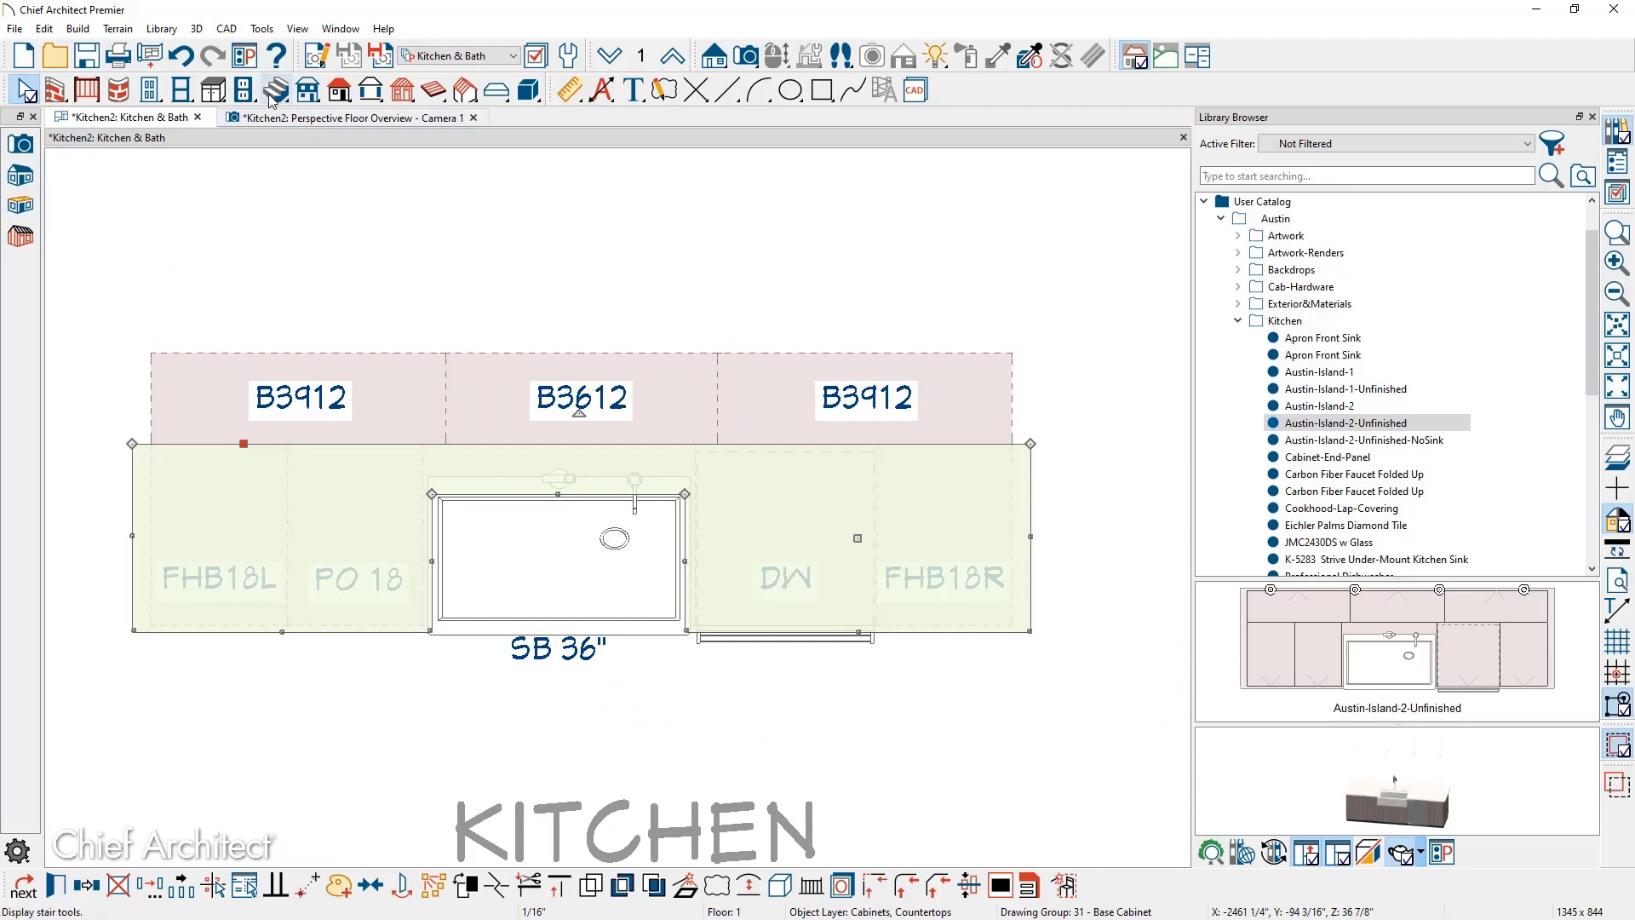
# Draw a rectangular custom countertop over the B3912 and B3612 cabinets, about 120 inches corner to corner, starting from the existing countertop's corner
pyautogui.click(218, 94)
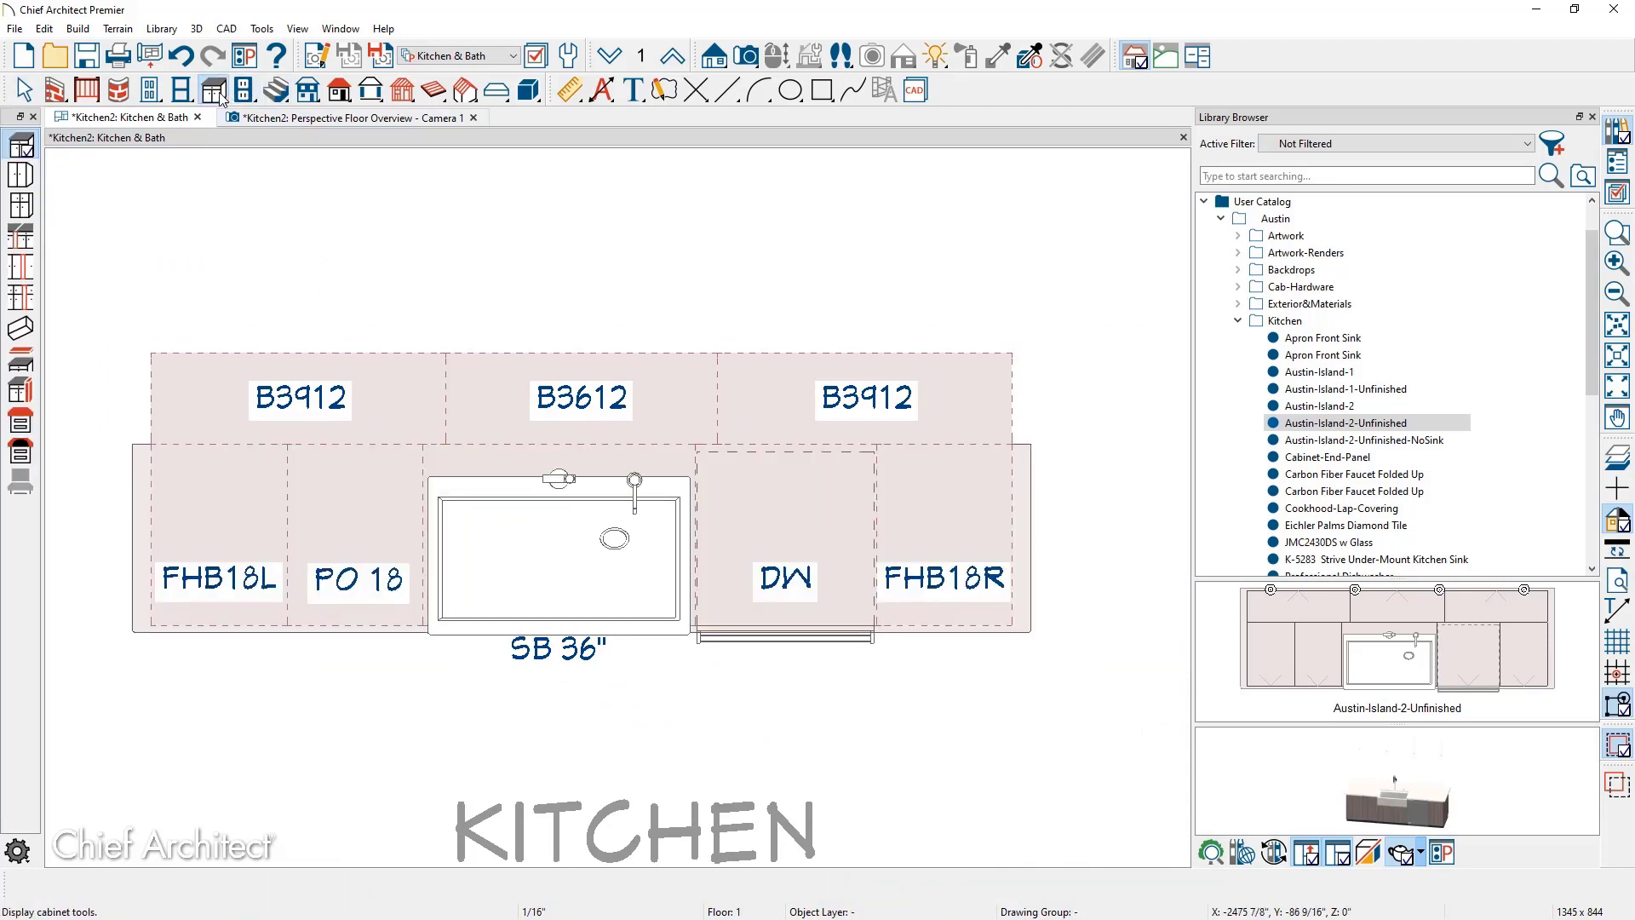
pyautogui.click(16, 433)
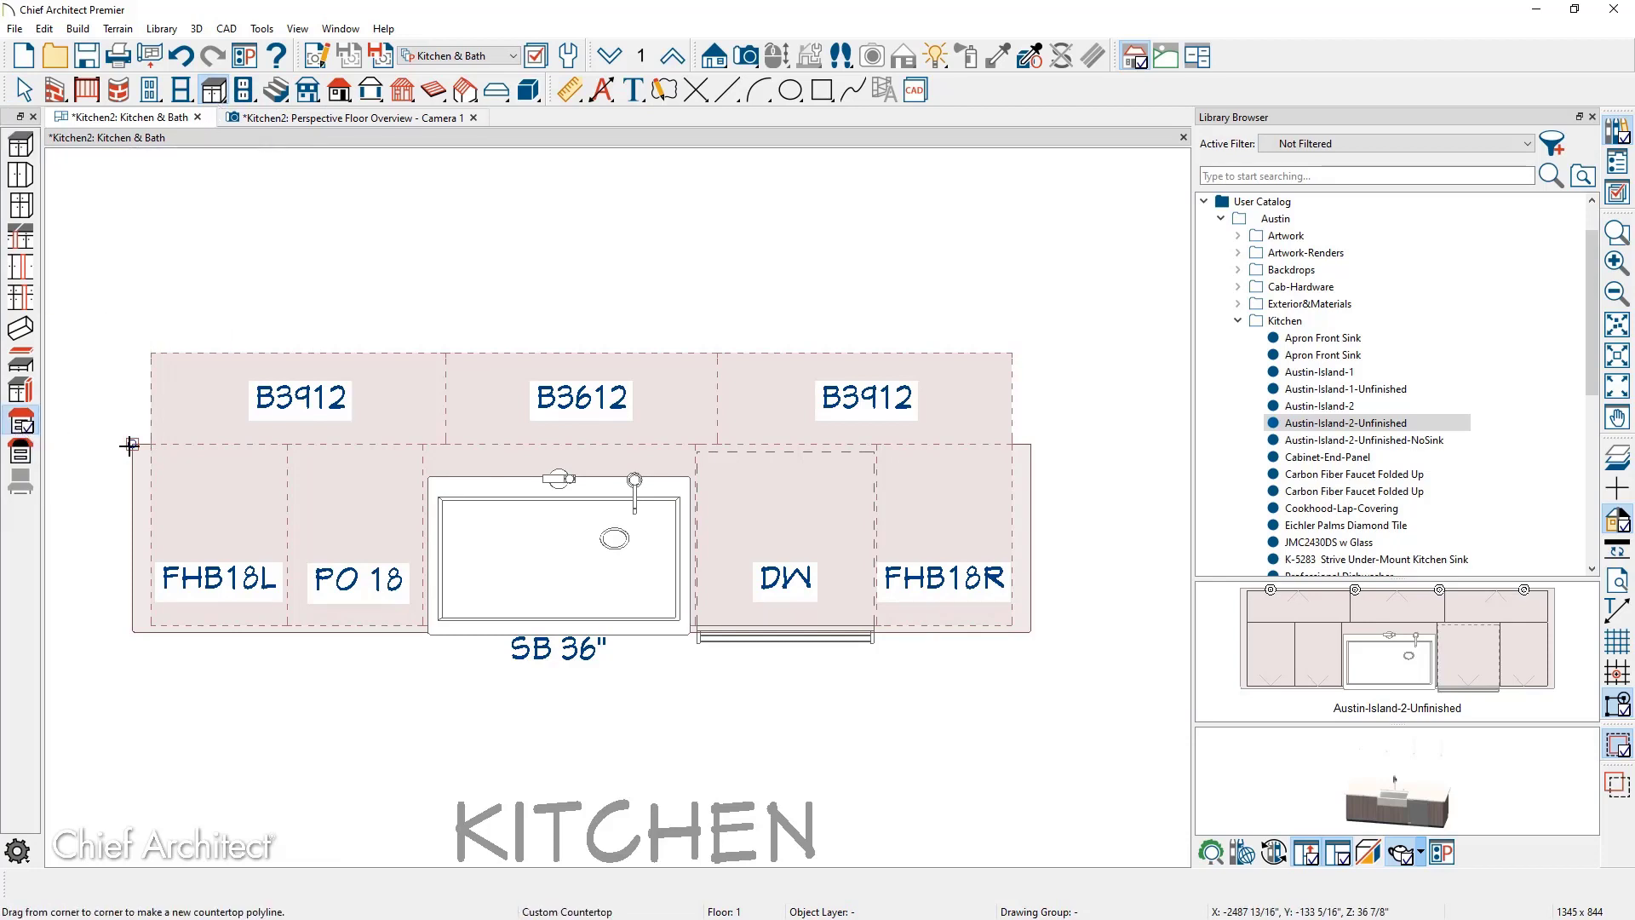
pyautogui.moveTo(130, 444); pyautogui.dragTo(1026, 320)
pyautogui.press('space')
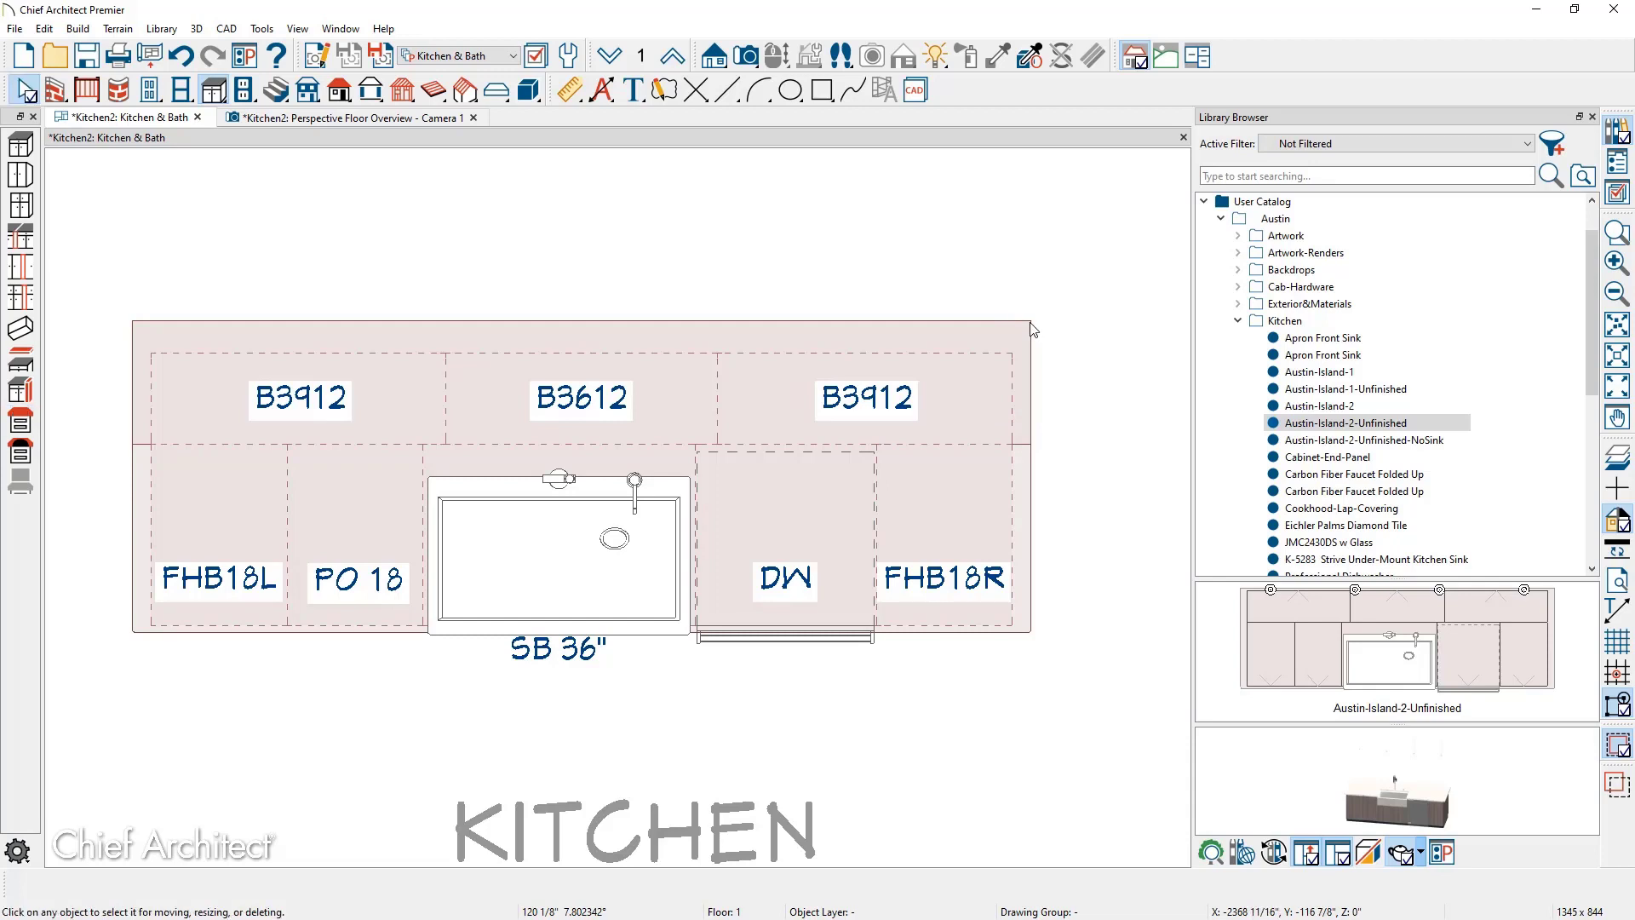
# Turn off Set Thickness From Cabinet for the new custom countertop and set its thickness to 6 1/2 inches
pyautogui.click(1030, 323)
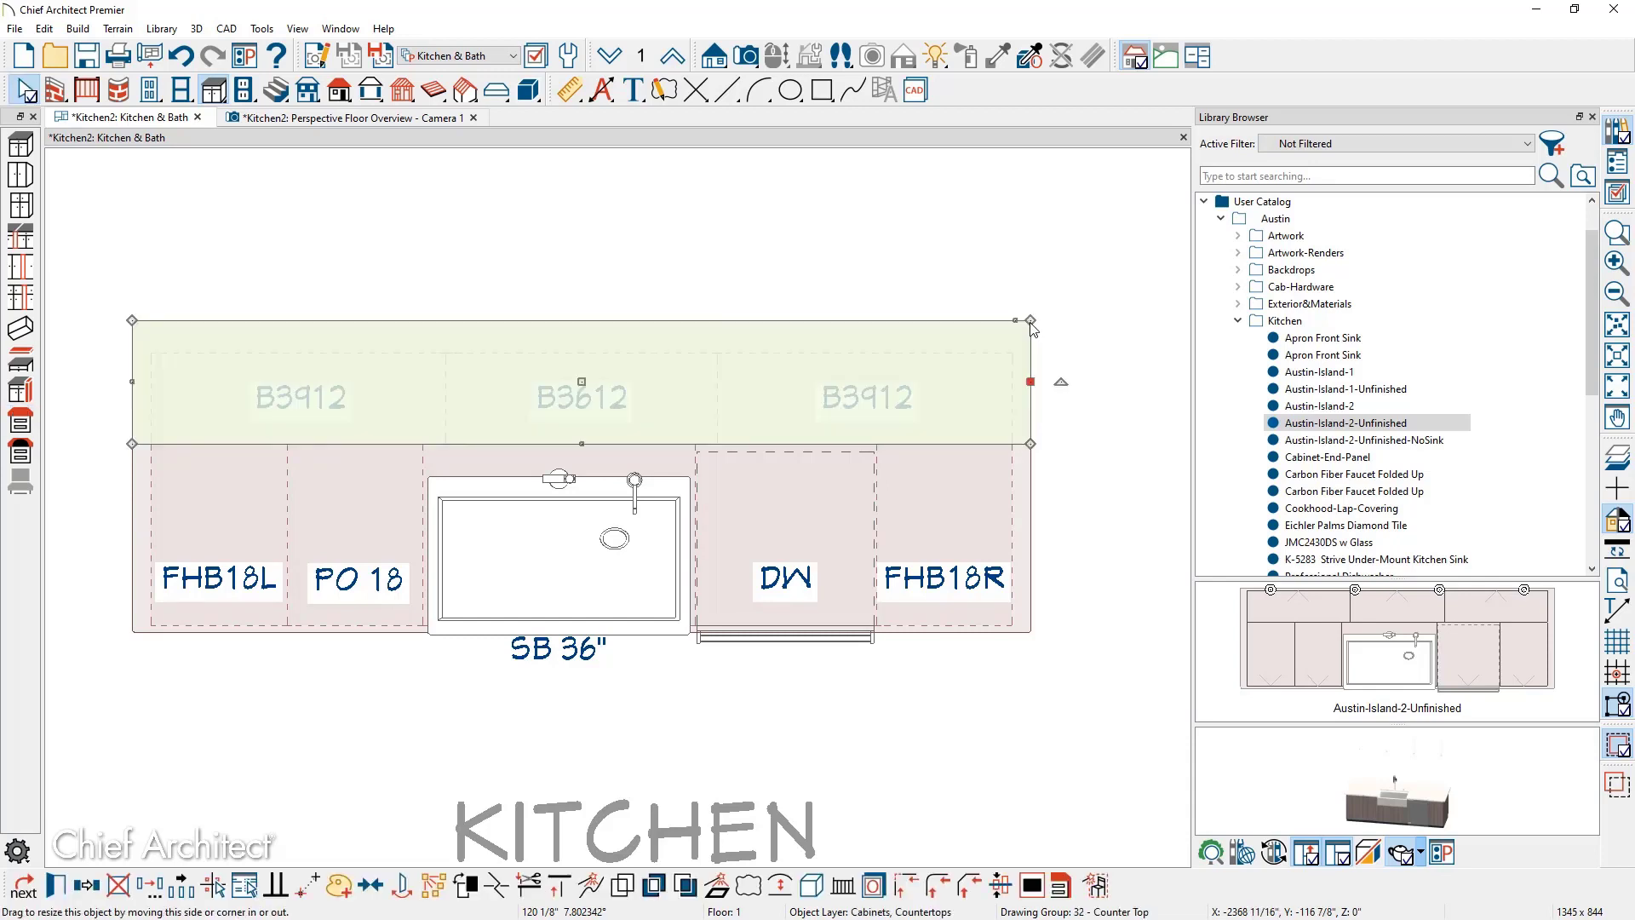
pyautogui.doubleClick(1032, 327)
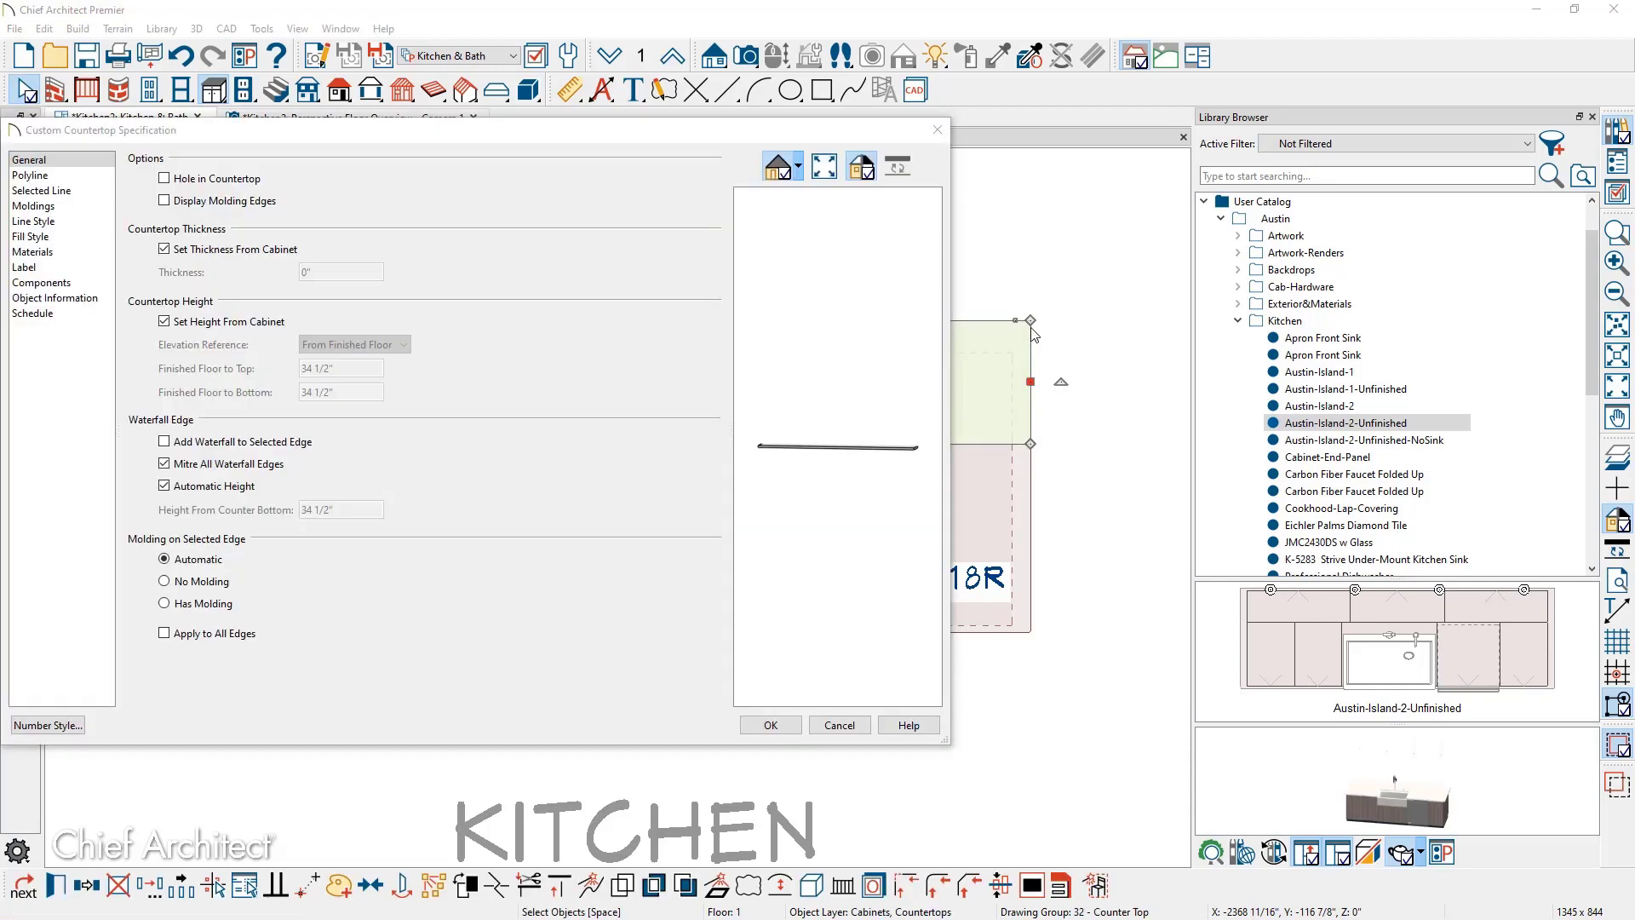
pyautogui.click(189, 252)
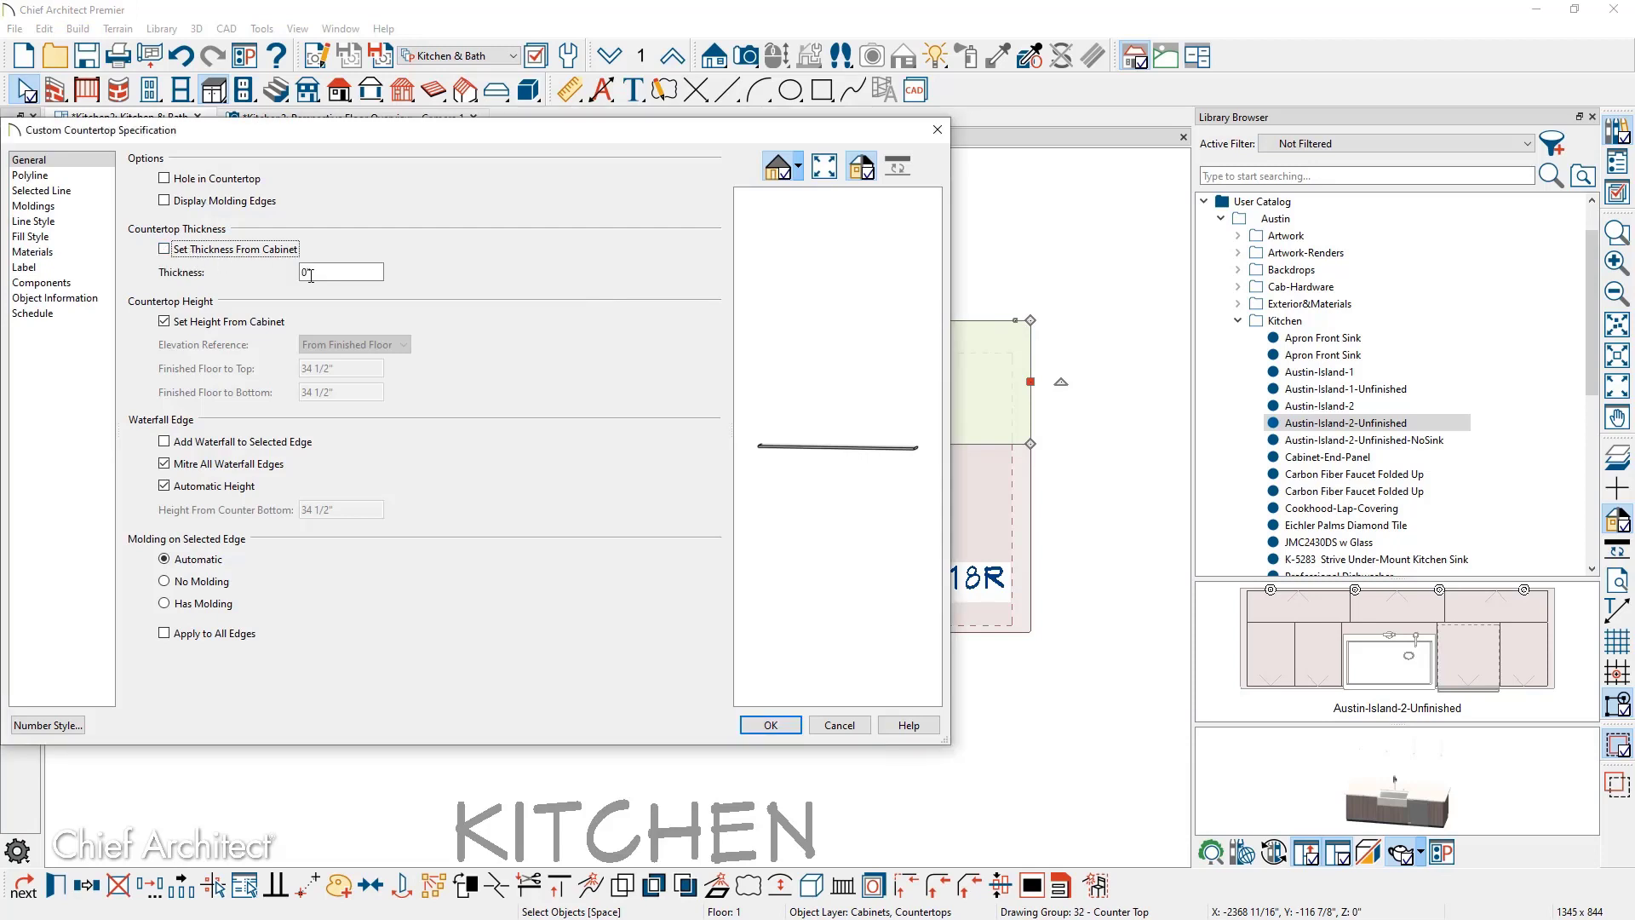
pyautogui.press('Tab')
pyautogui.write('6.5')
pyautogui.press('Tab')
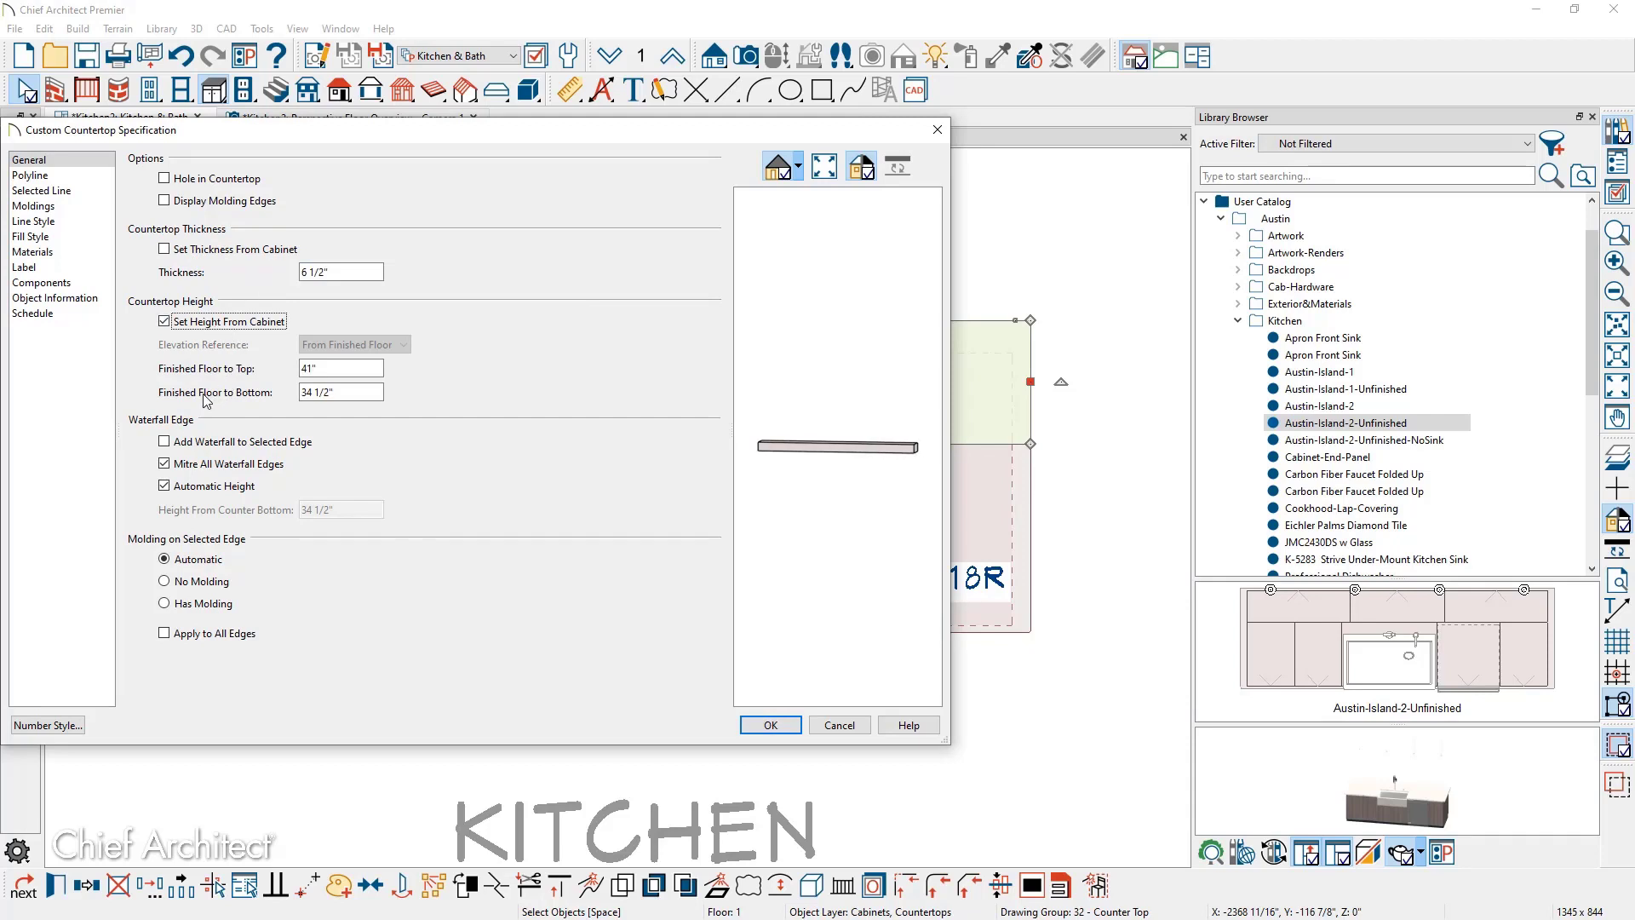
pyautogui.click(340, 394)
pyautogui.click(771, 725)
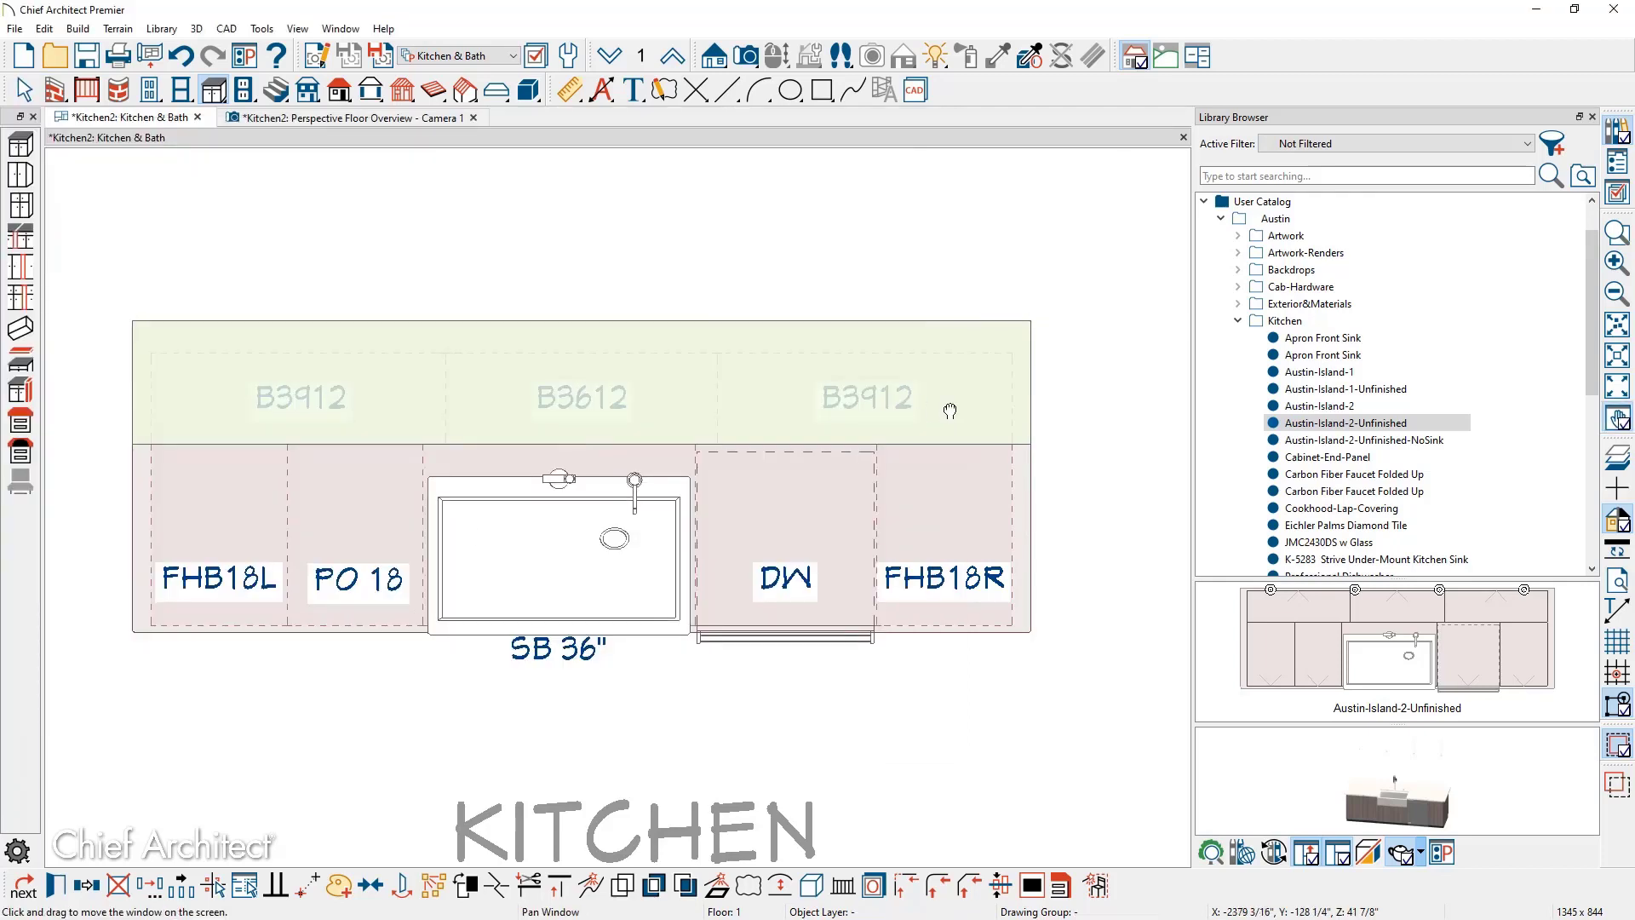
# Close the library and extend the thick countertop's end edge about 17 inches beyond the FHB18R side of the island
pyautogui.moveTo(950, 411); pyautogui.dragTo(827, 370, button='middle')
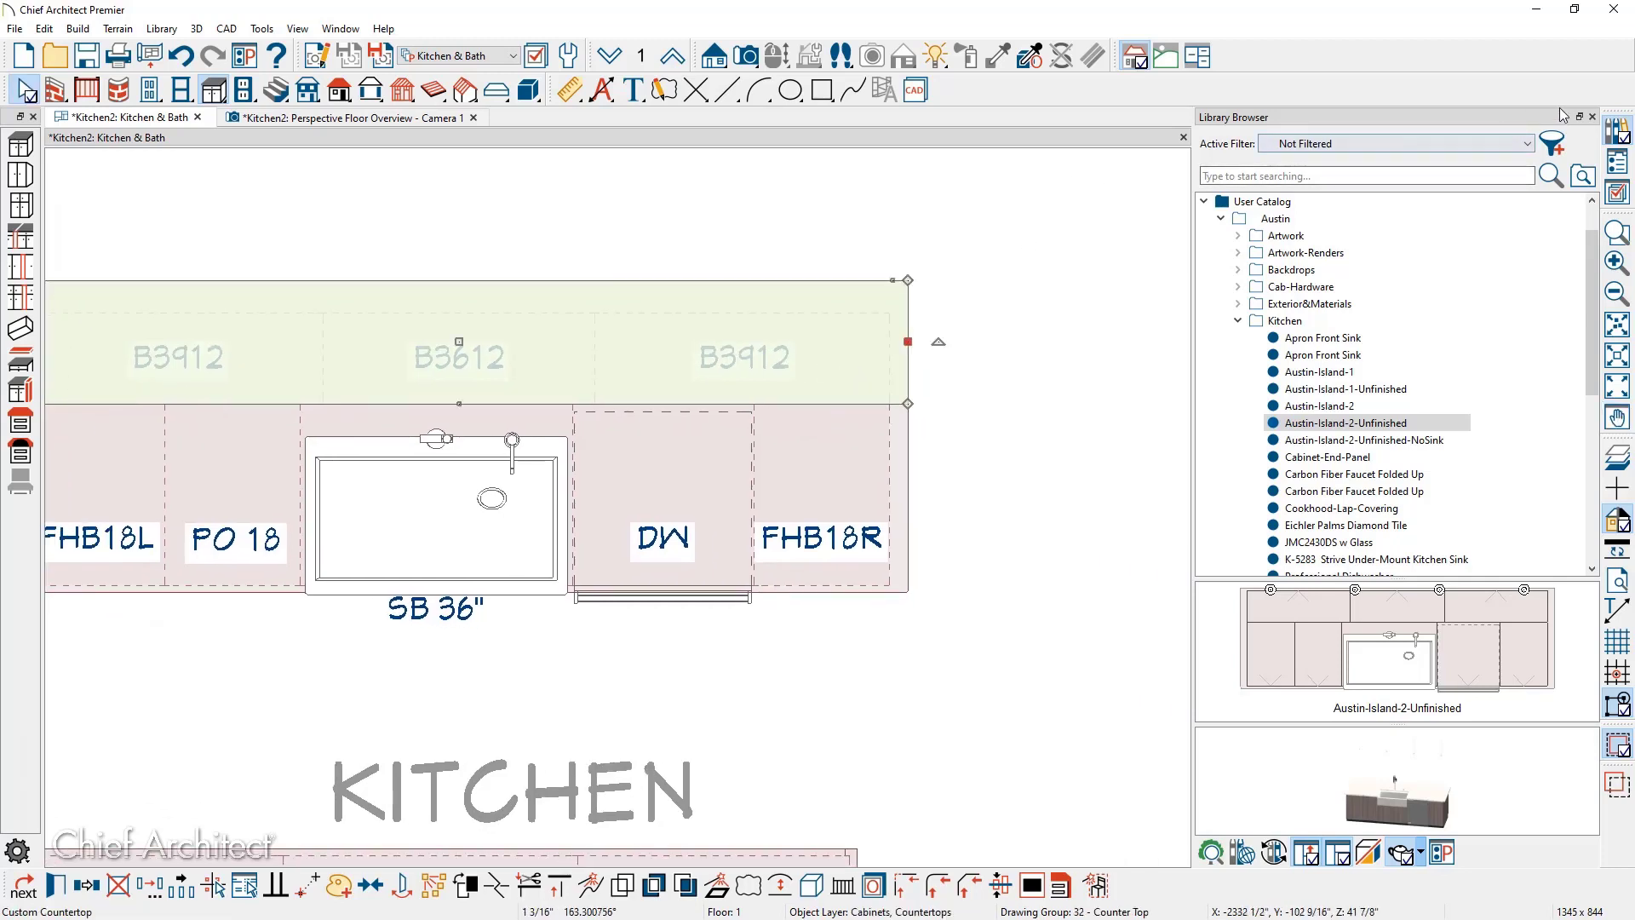
pyautogui.click(1592, 116)
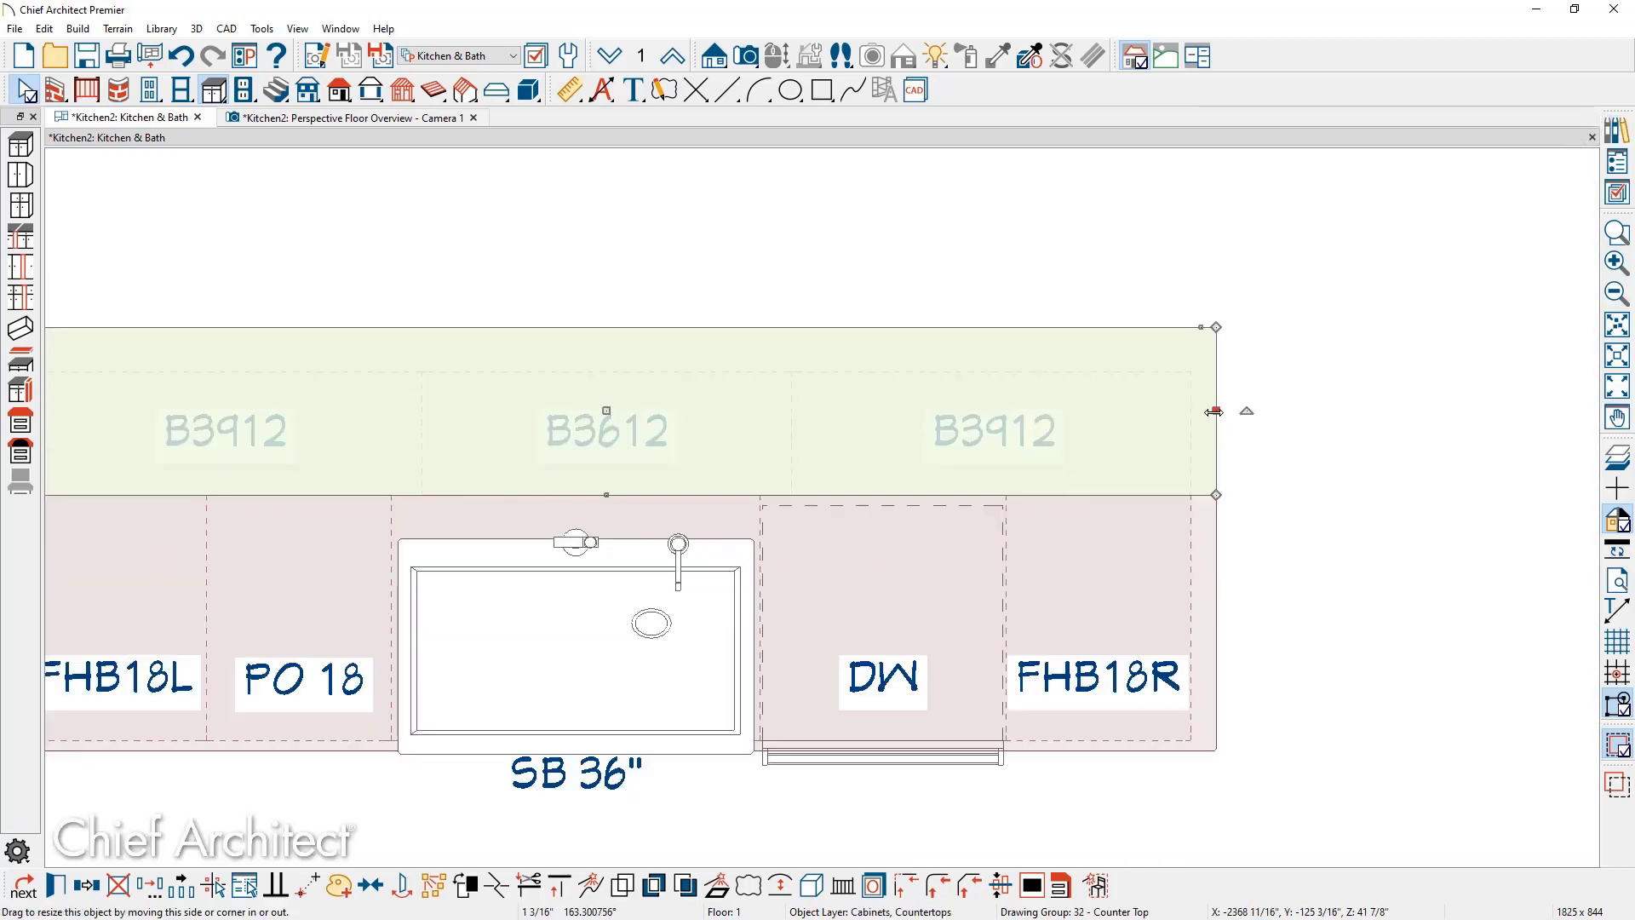
pyautogui.moveTo(1214, 411); pyautogui.dragTo(1392, 397)
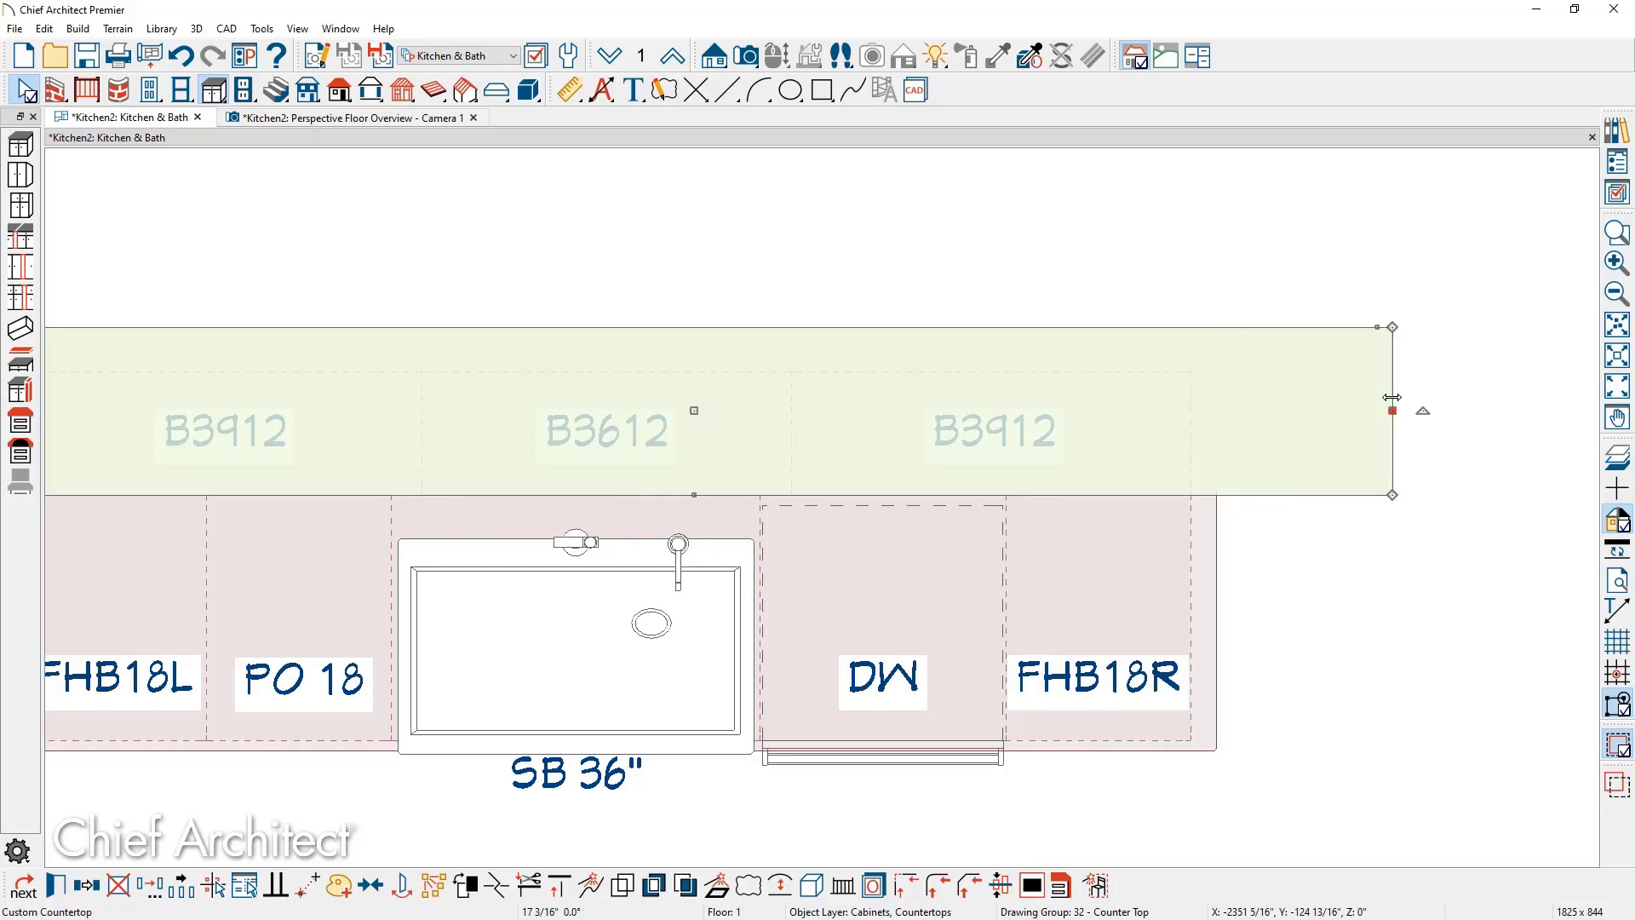
# Break the thick countertop's inner edge above FHB18R and stretch the end portion about 25 inches over the island end, forming an L
pyautogui.click(1253, 493)
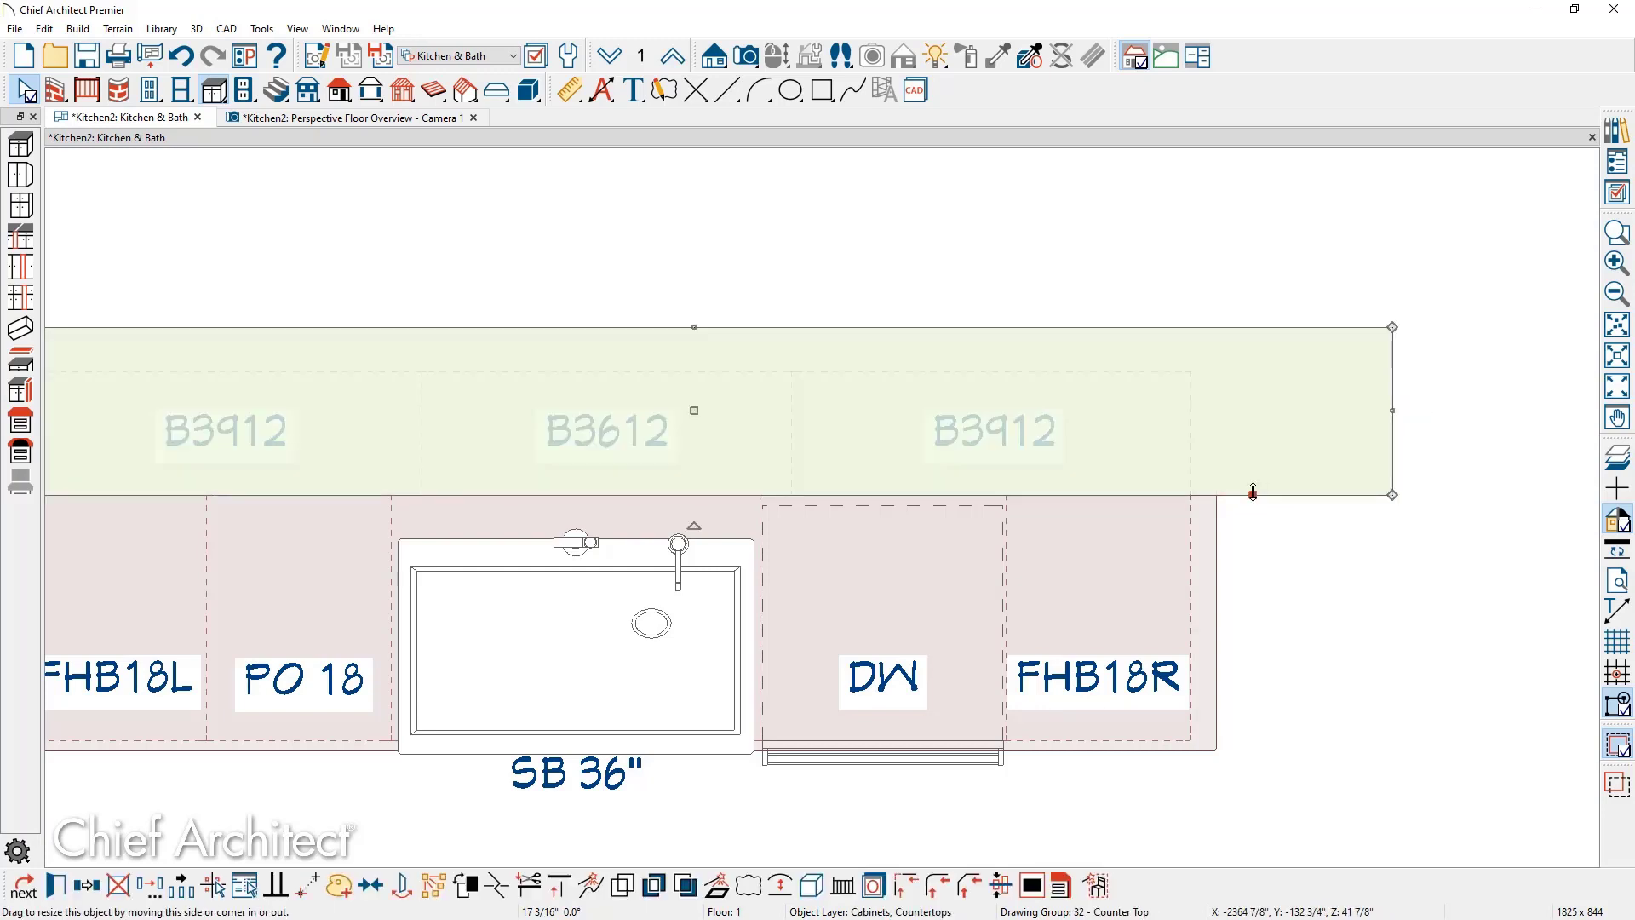
pyautogui.press('3')
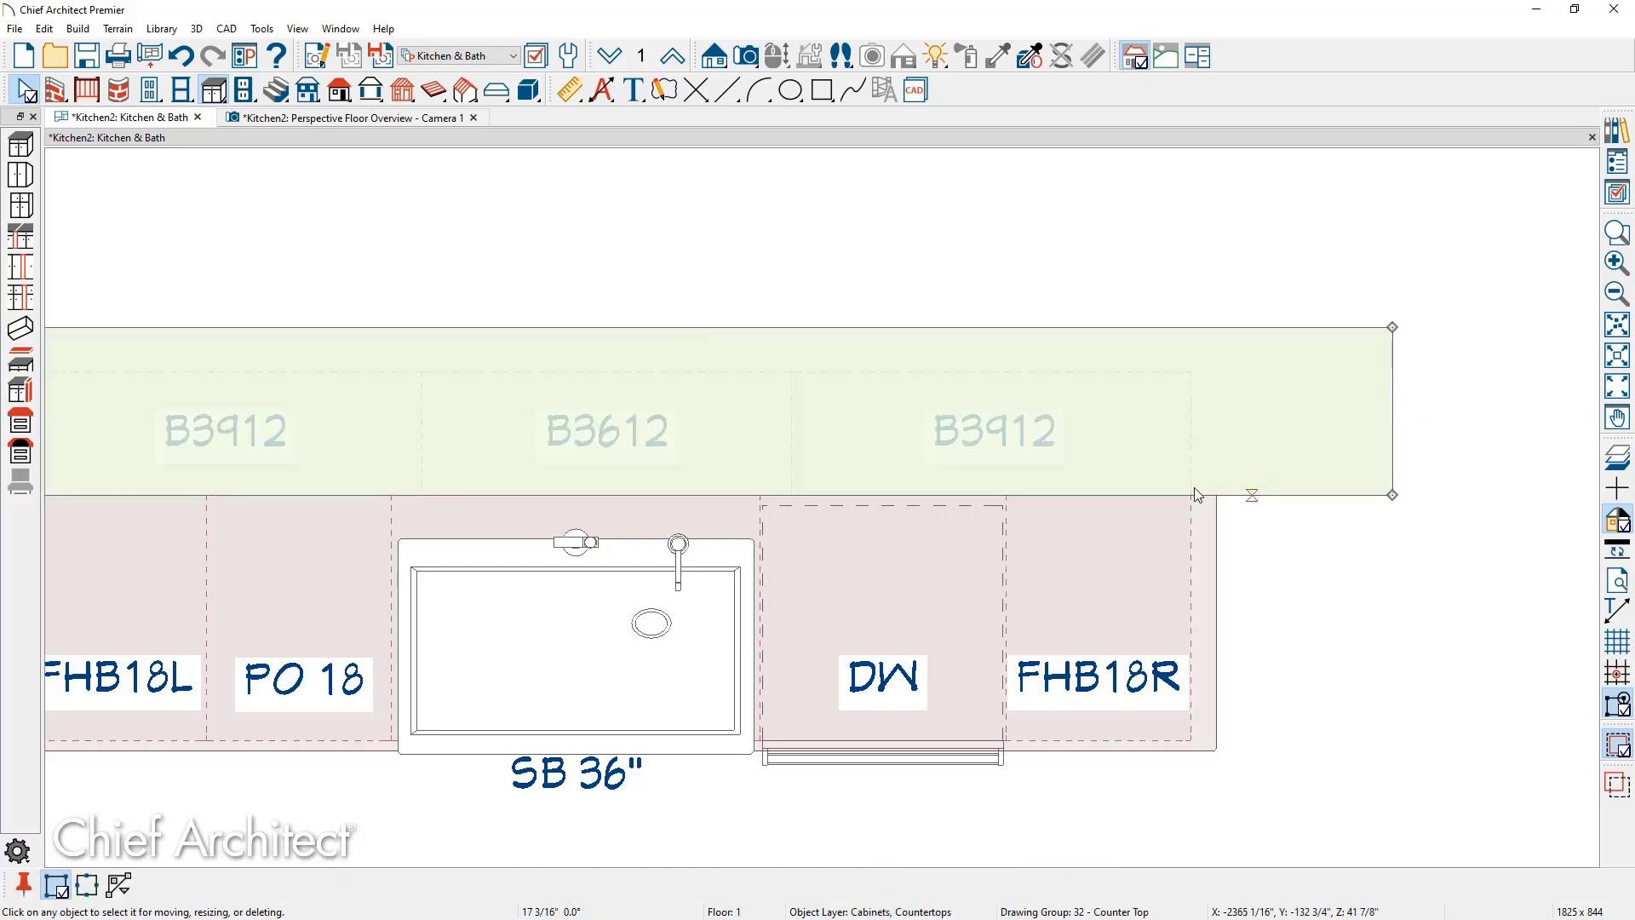
pyautogui.click(1086, 494)
pyautogui.moveTo(1107, 495); pyautogui.dragTo(1109, 756)
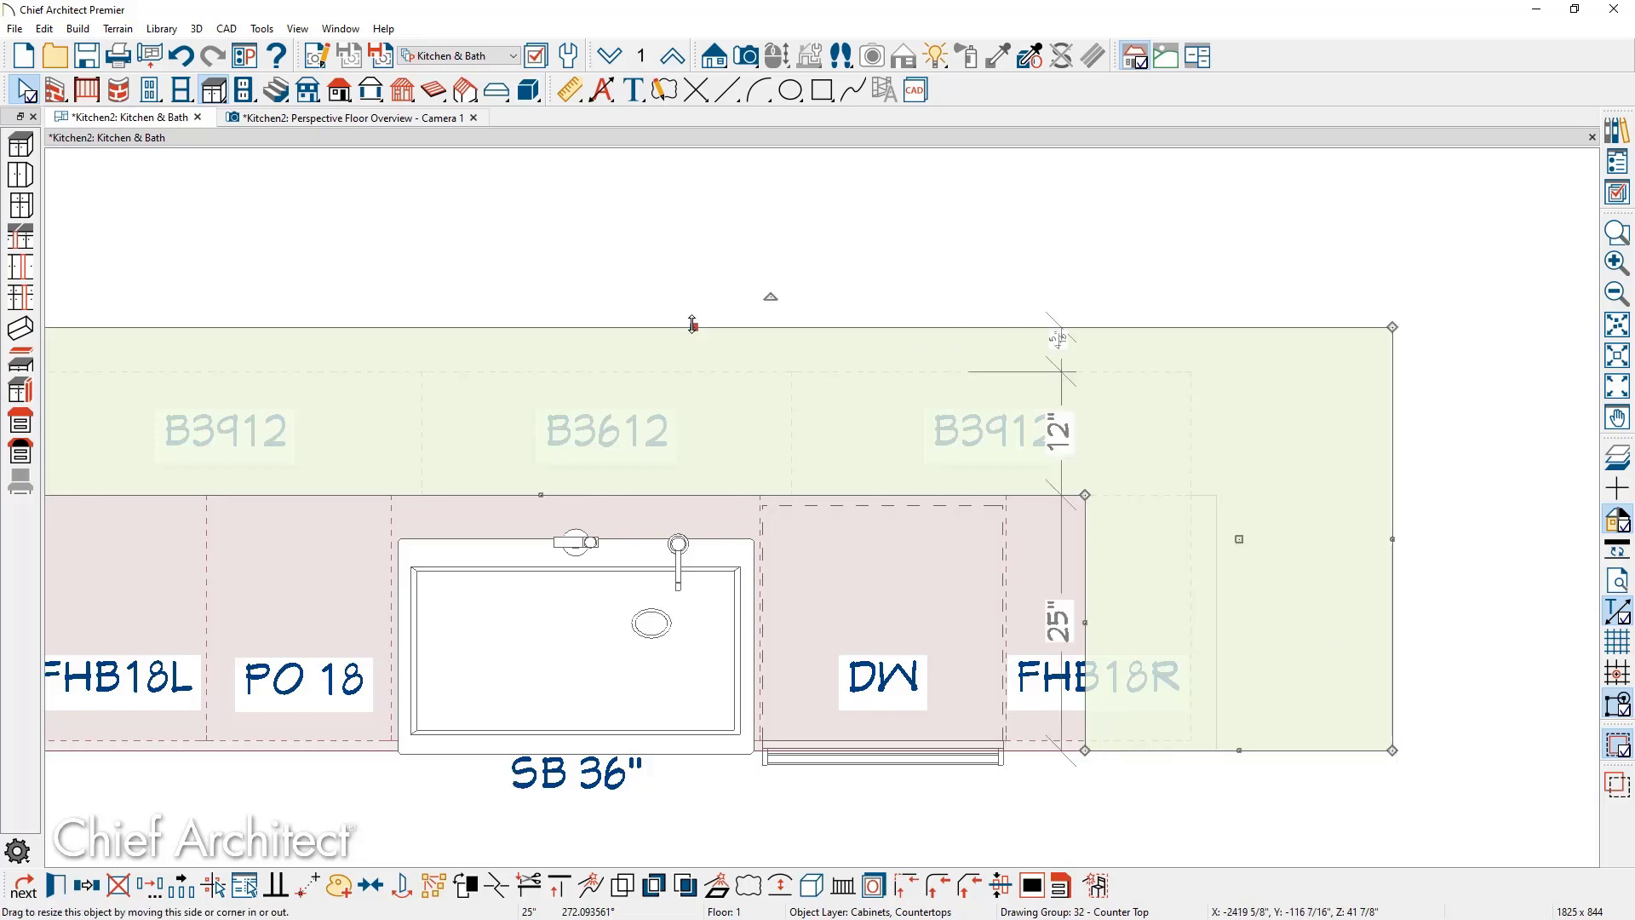
# Set the thick countertop's overhang beyond the shallow cabinets to 12 inches
pyautogui.click(1106, 340)
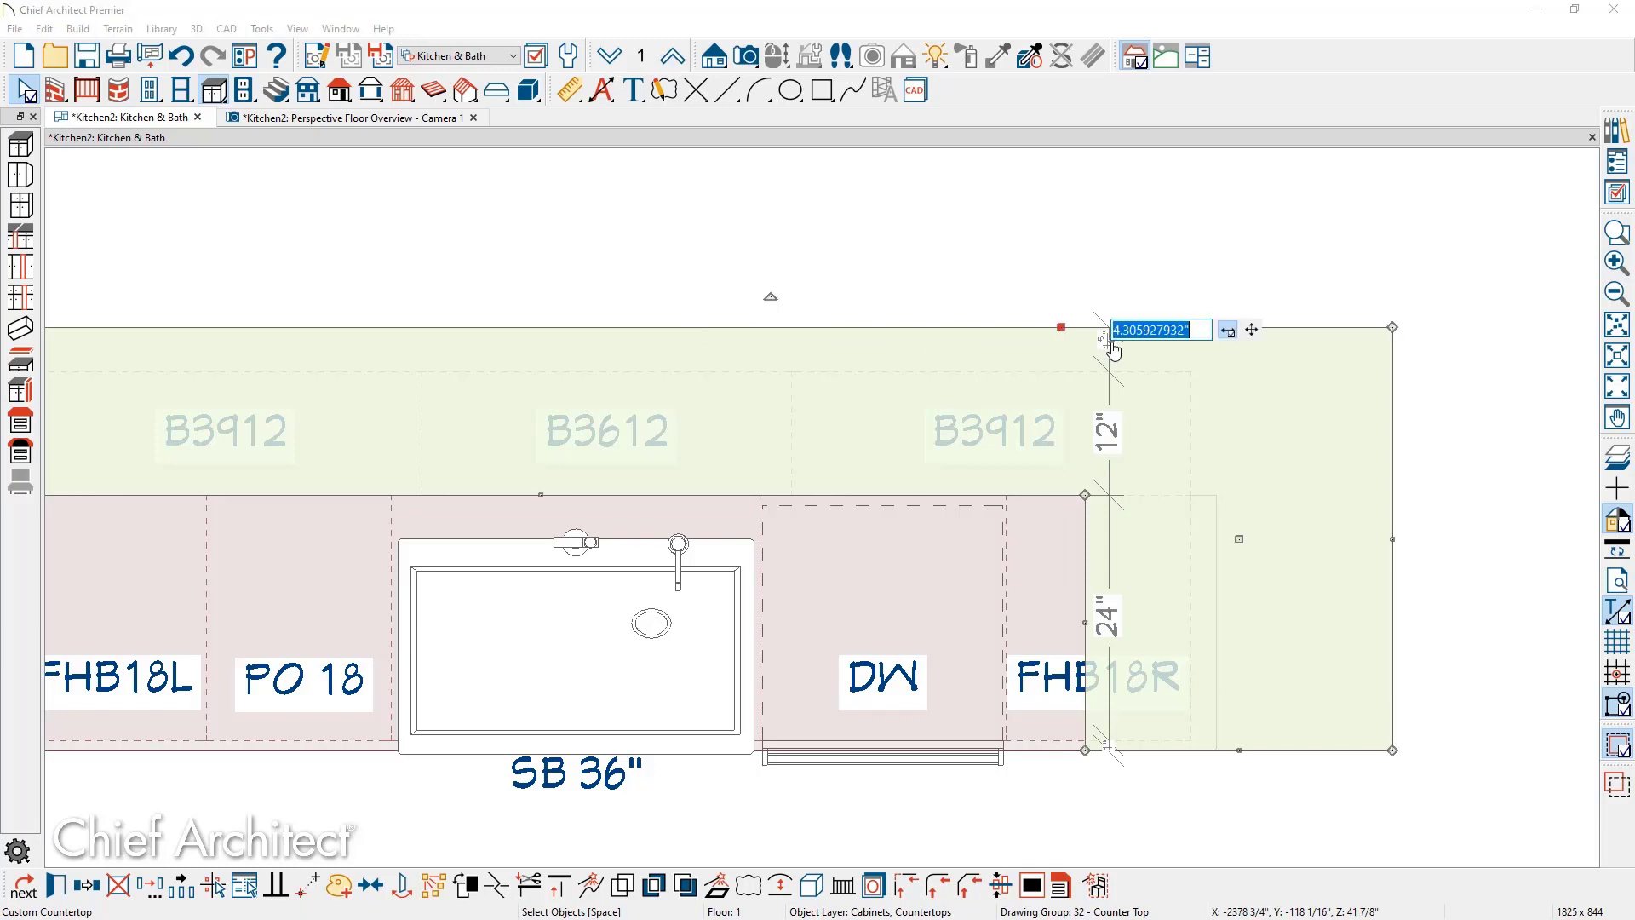
pyautogui.write('12')
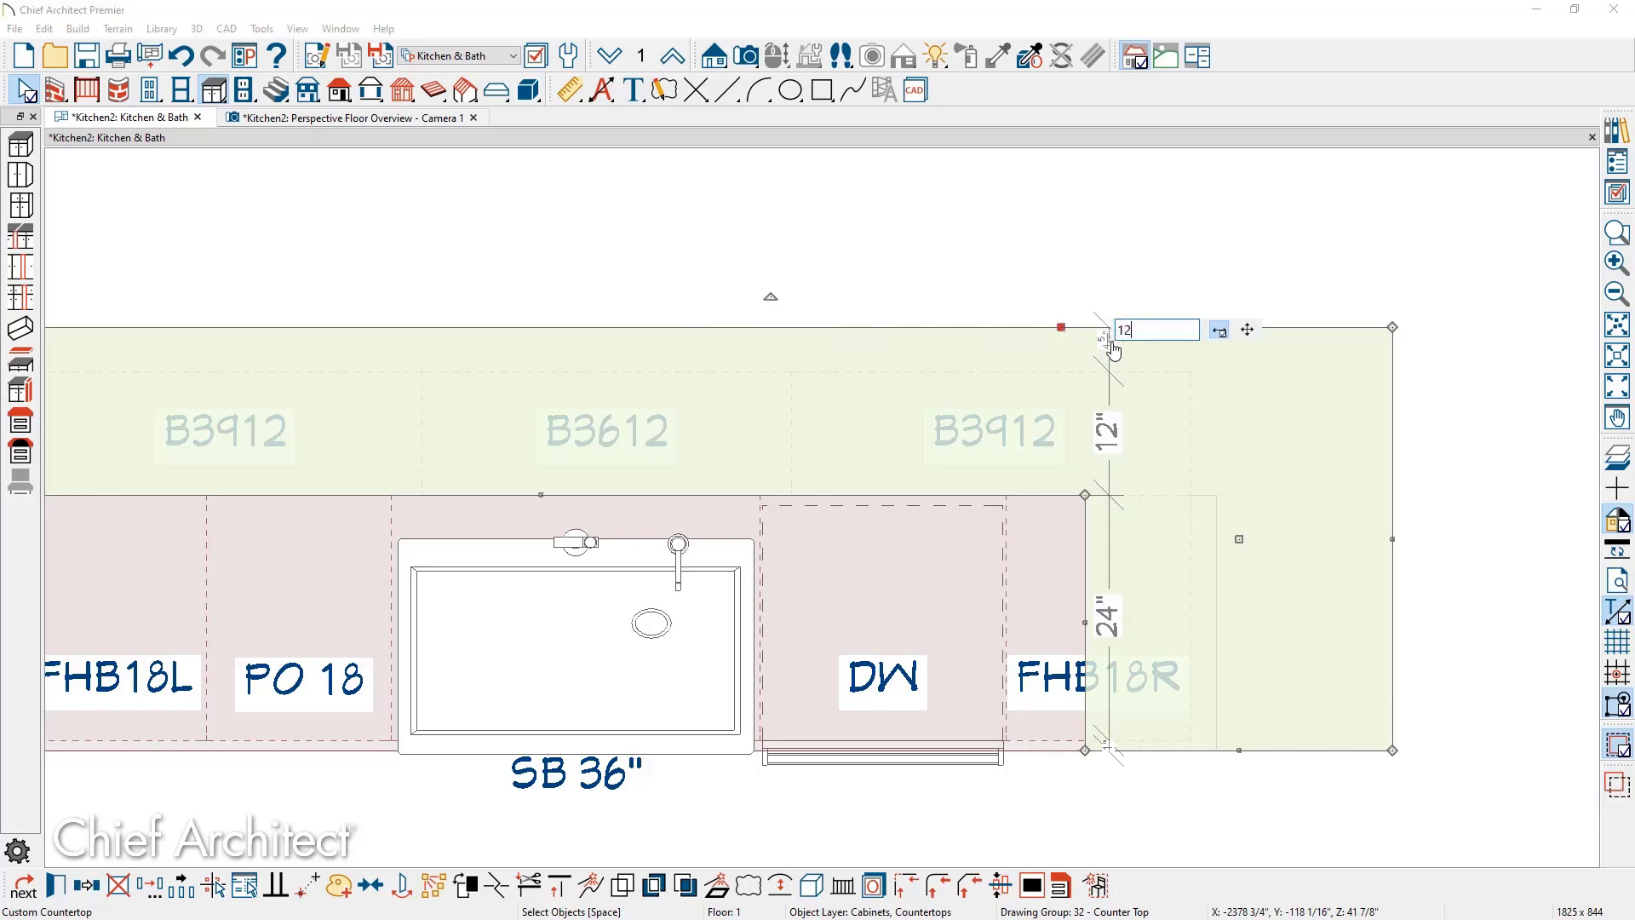
pyautogui.press('Return')
pyautogui.press('Escape')
pyautogui.scroll(-1, 1116, 350)
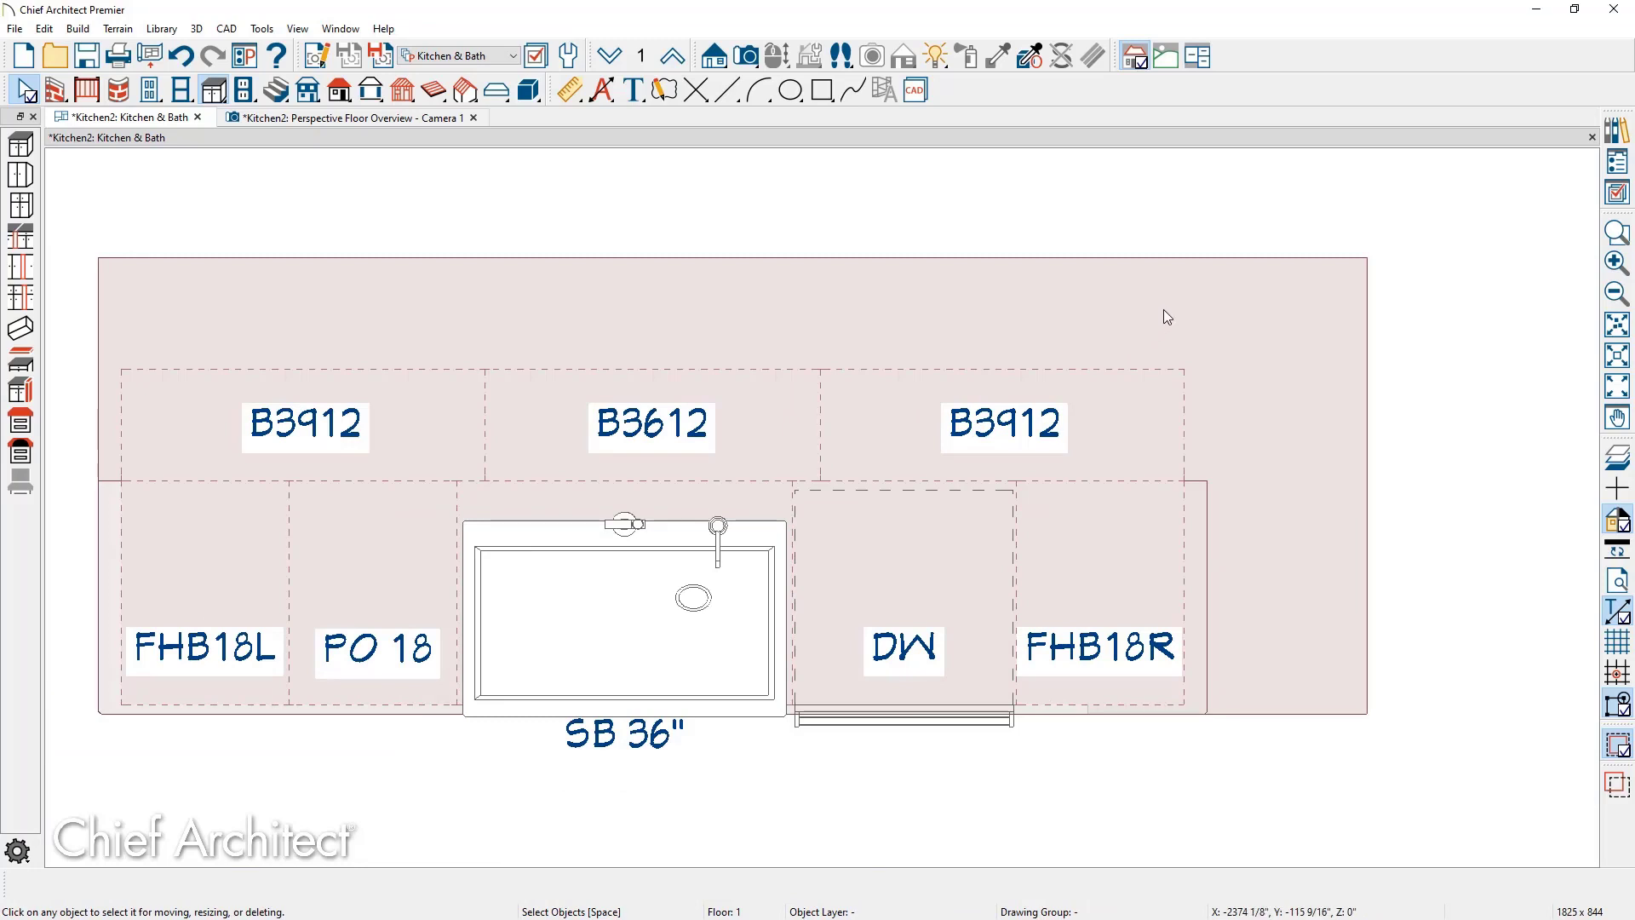
# Bring the L-shaped countertop forward in the drawing order to group 30, in front of the base cabinets and their labels
pyautogui.click(1147, 261)
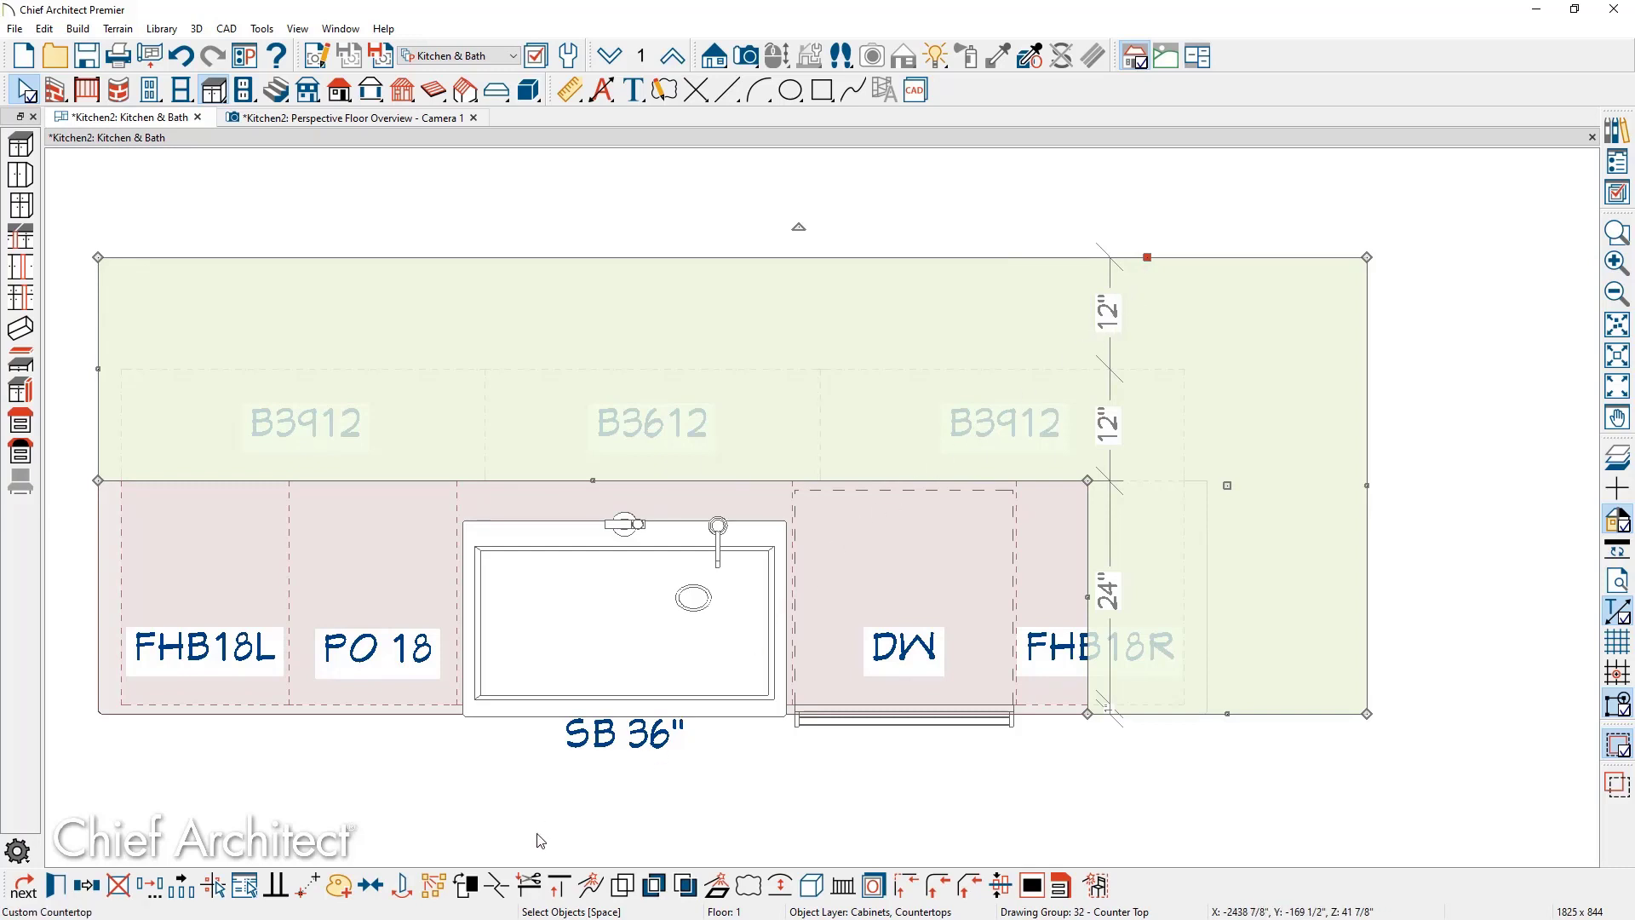
pyautogui.click(467, 896)
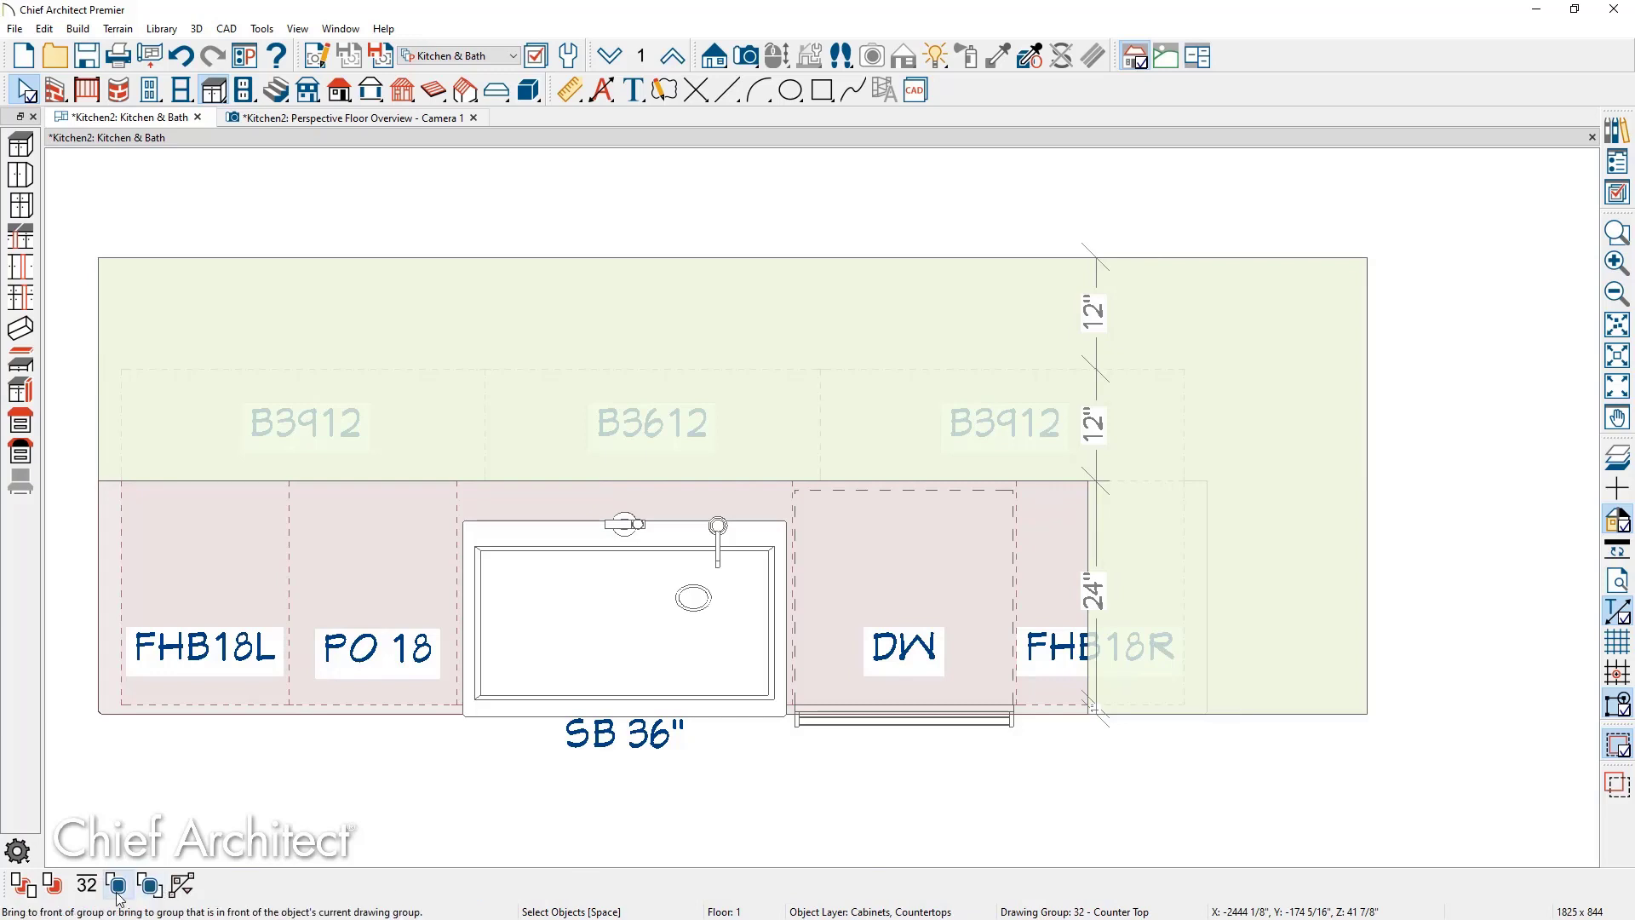
pyautogui.click(117, 893)
pyautogui.click(117, 893)
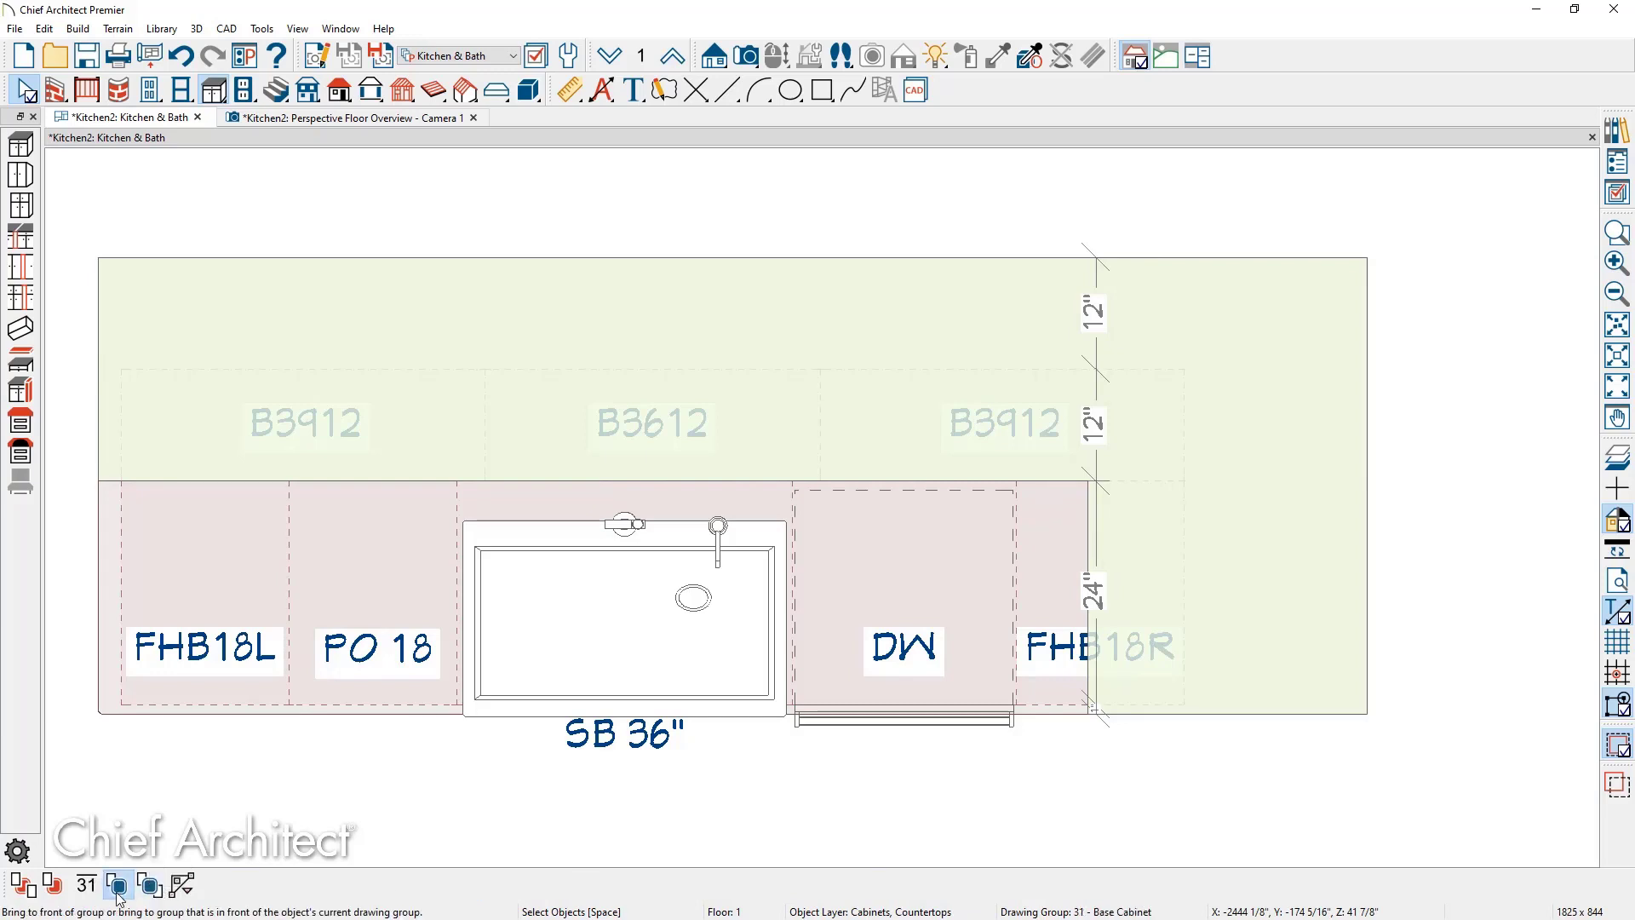
pyautogui.click(117, 893)
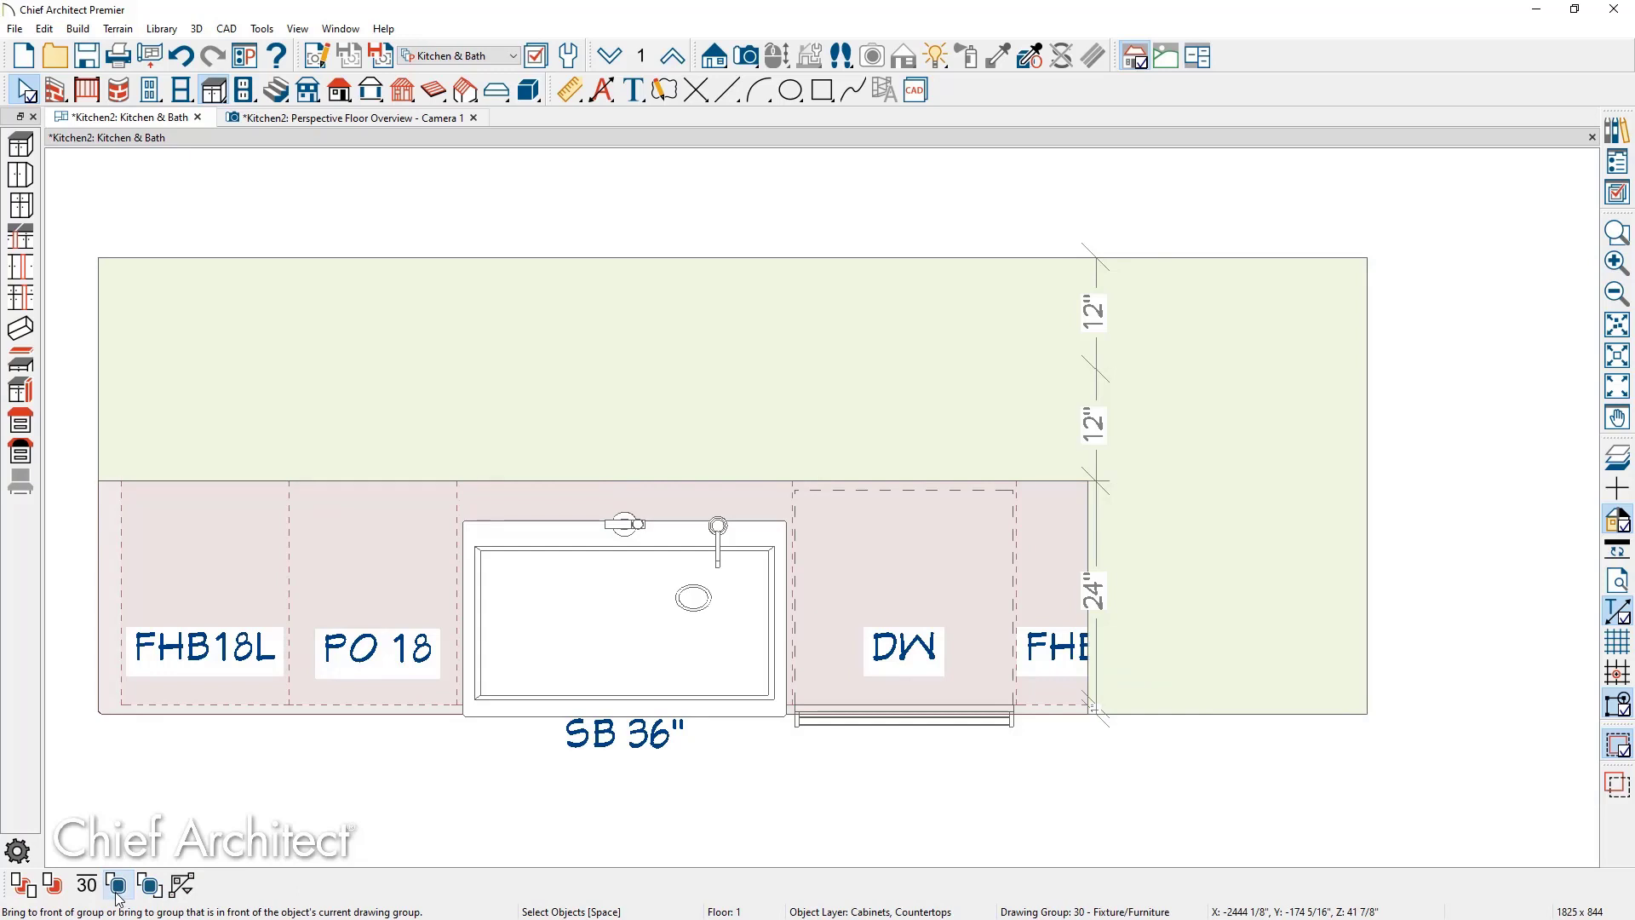
pyautogui.click(1446, 657)
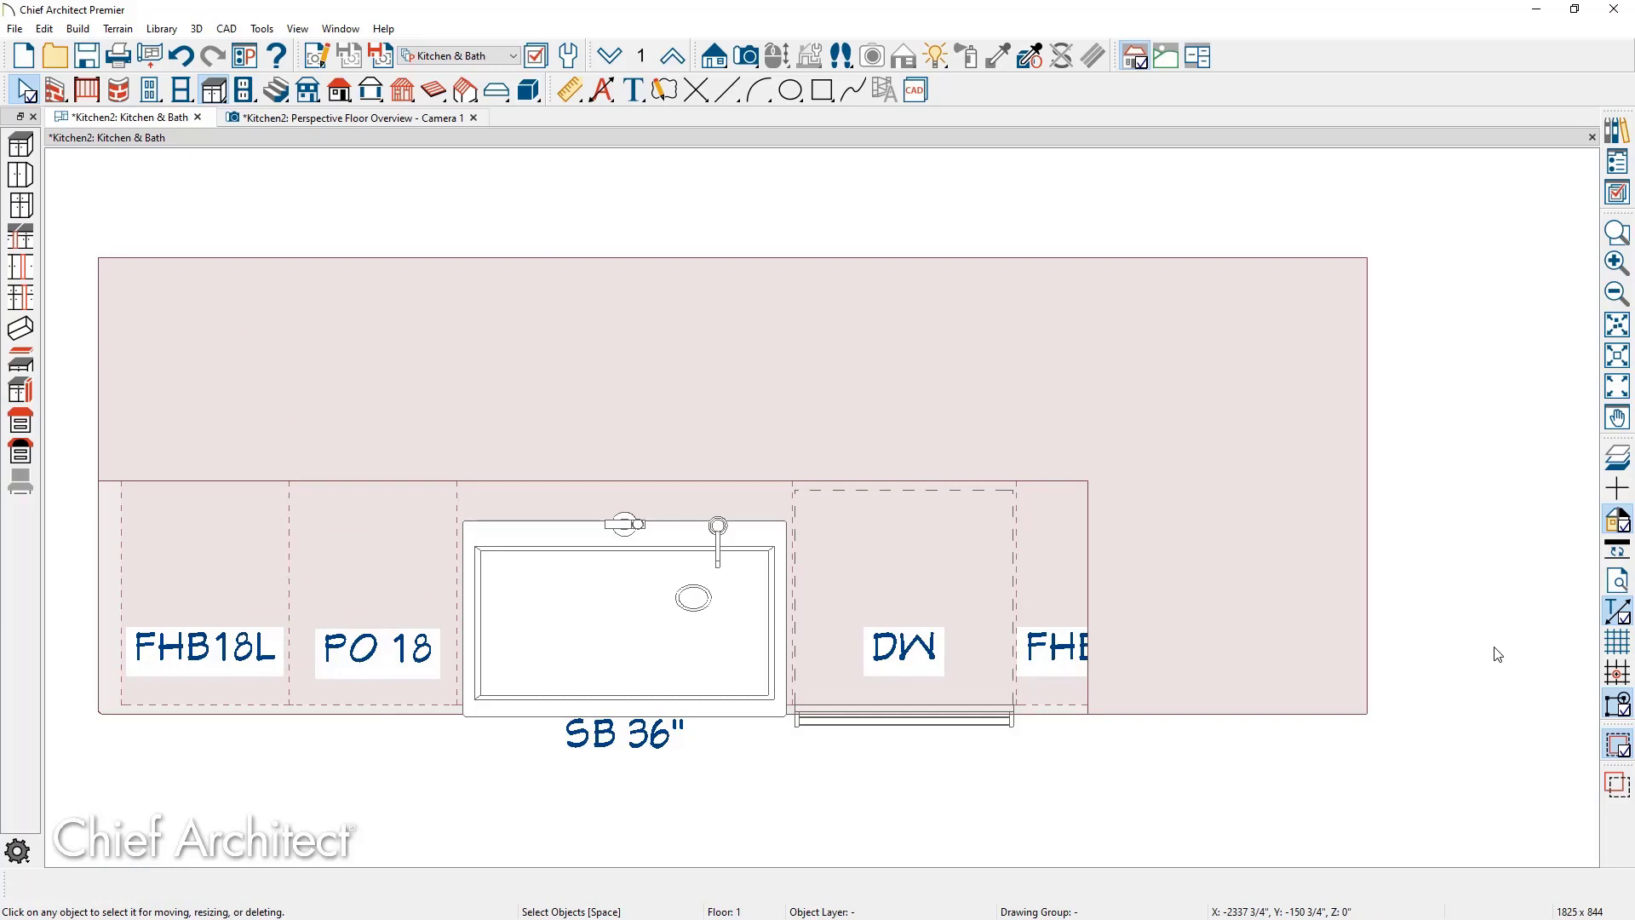
# Set the L-shaped countertop's fill style transparency to 50%
pyautogui.doubleClick(1362, 678)
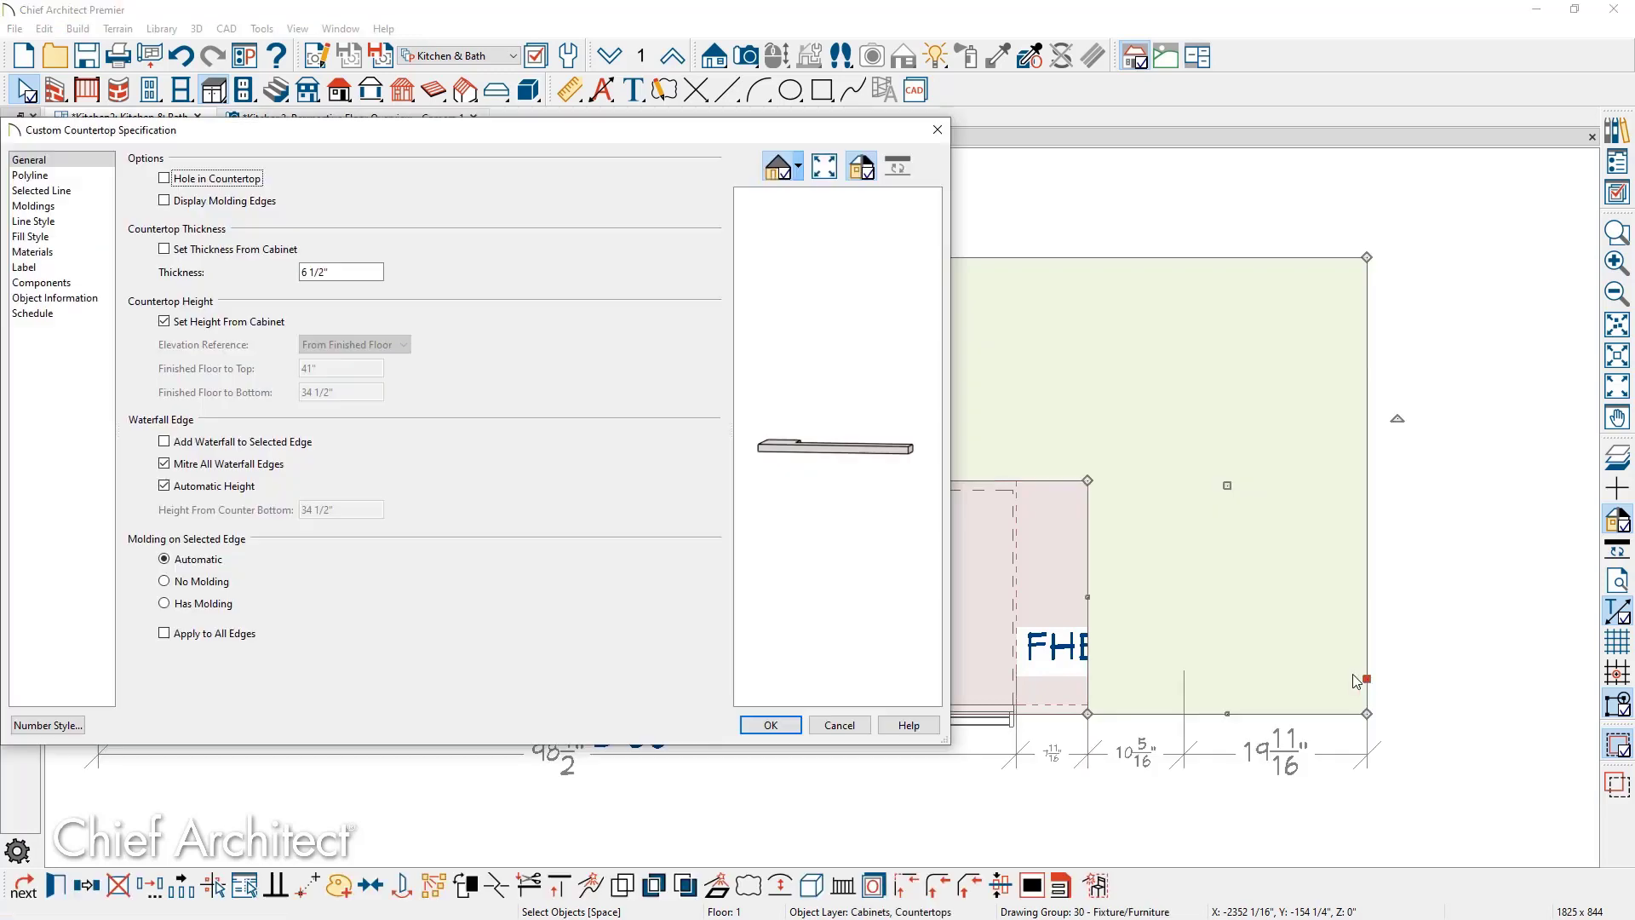
pyautogui.click(93, 238)
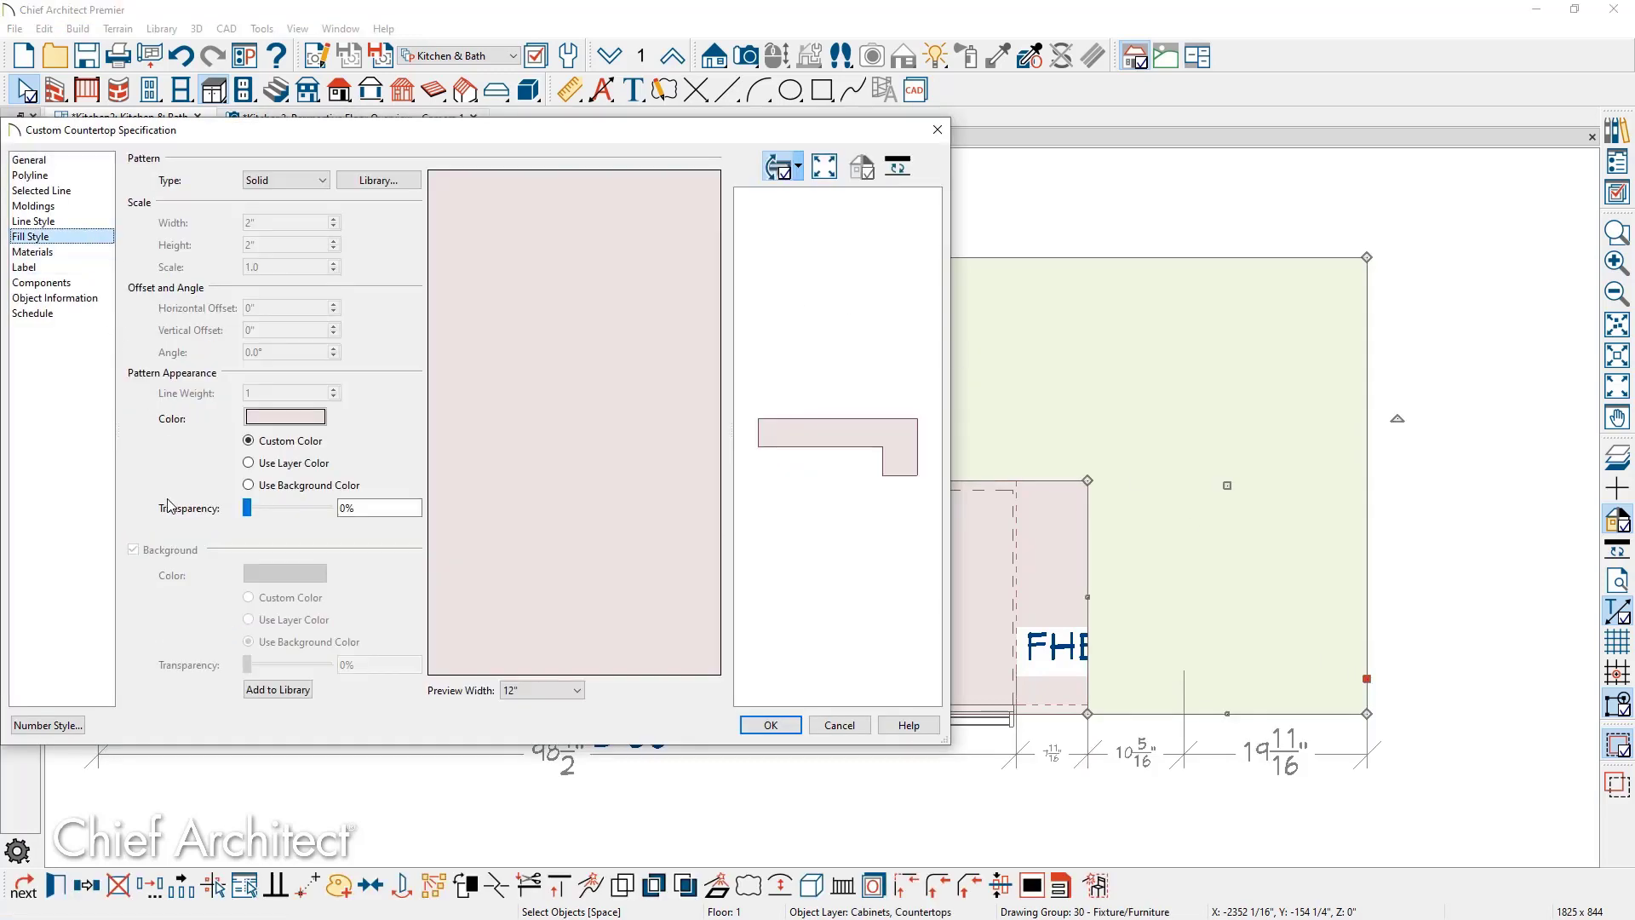
pyautogui.doubleClick(354, 507)
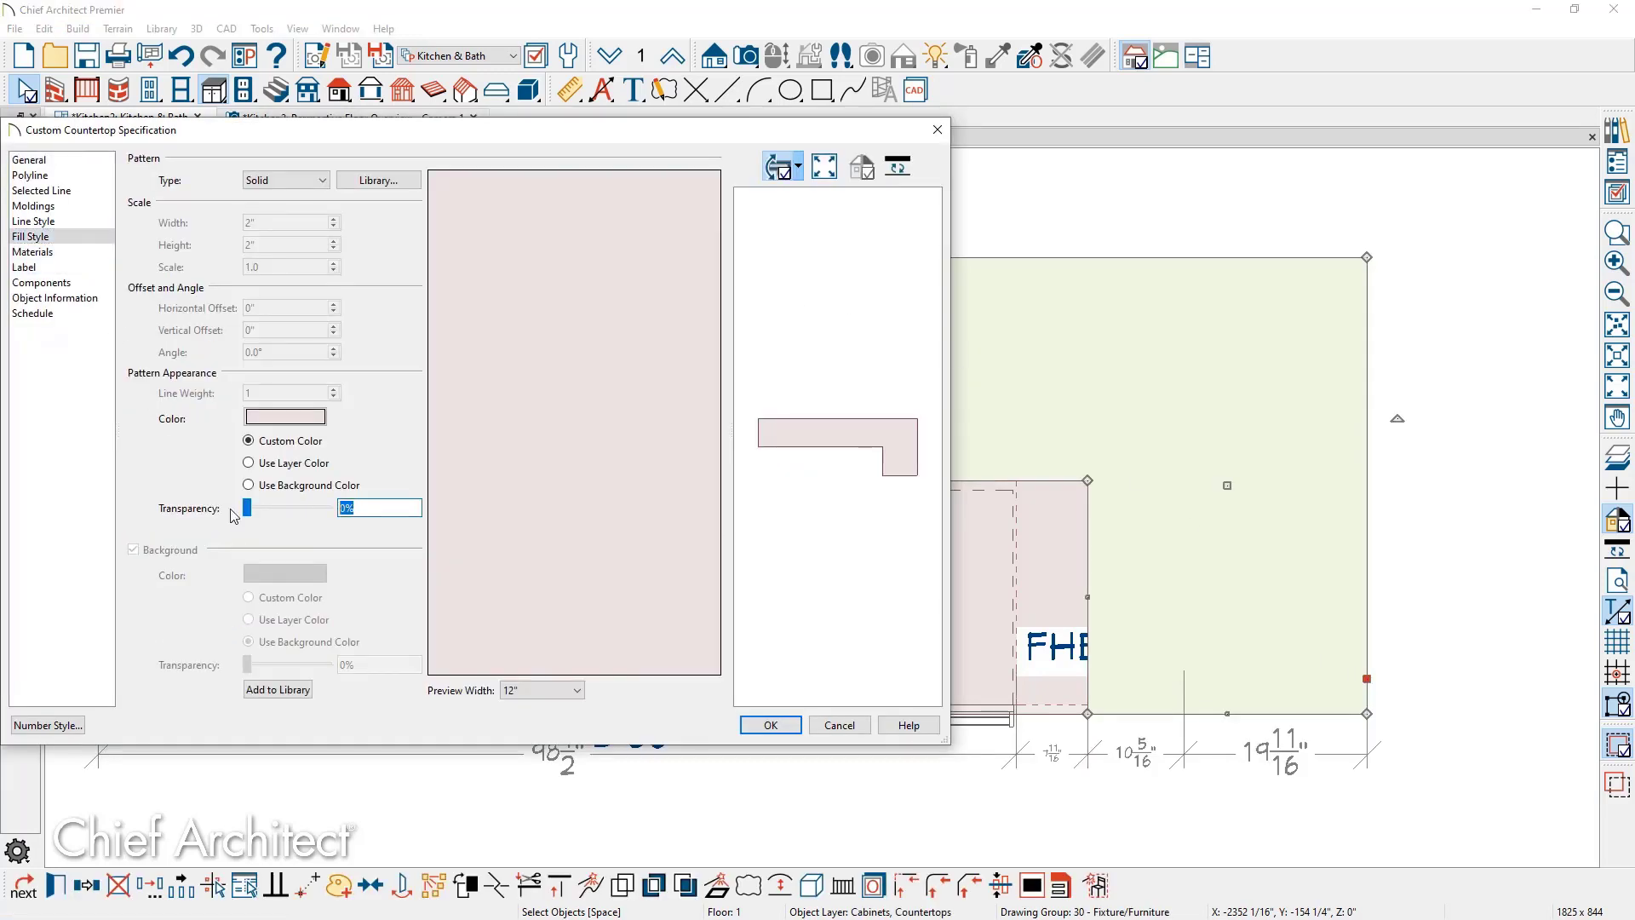
pyautogui.write('50')
pyautogui.press('Return')
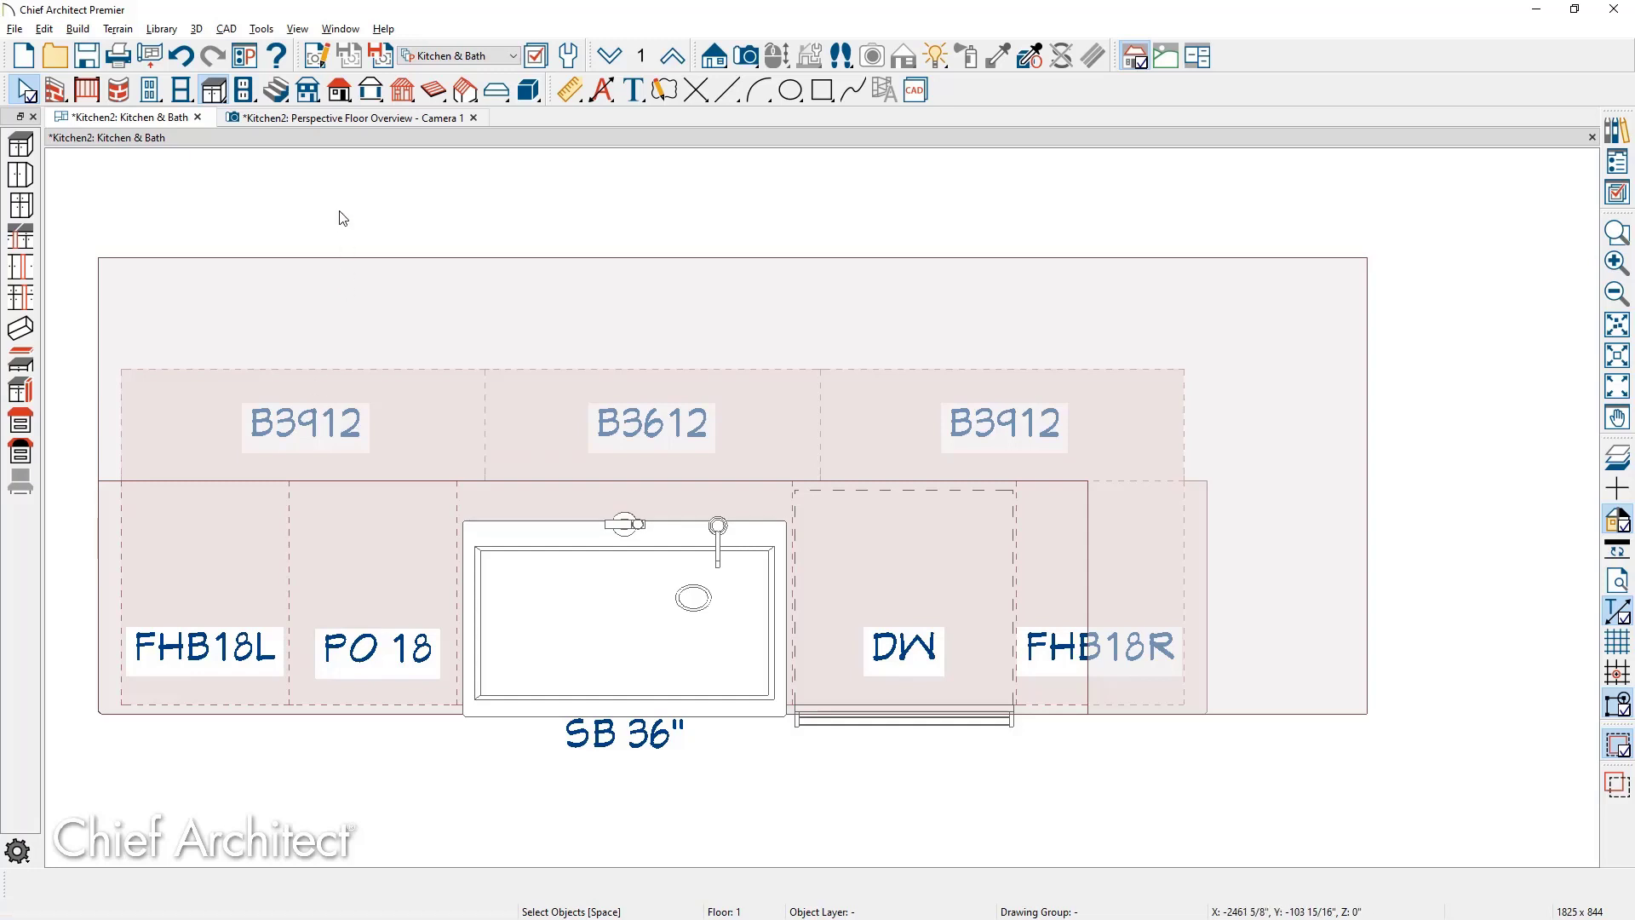
# Find the Halewood material in the library and apply it to the thick L-shaped countertop in the perspective camera view
pyautogui.click(378, 119)
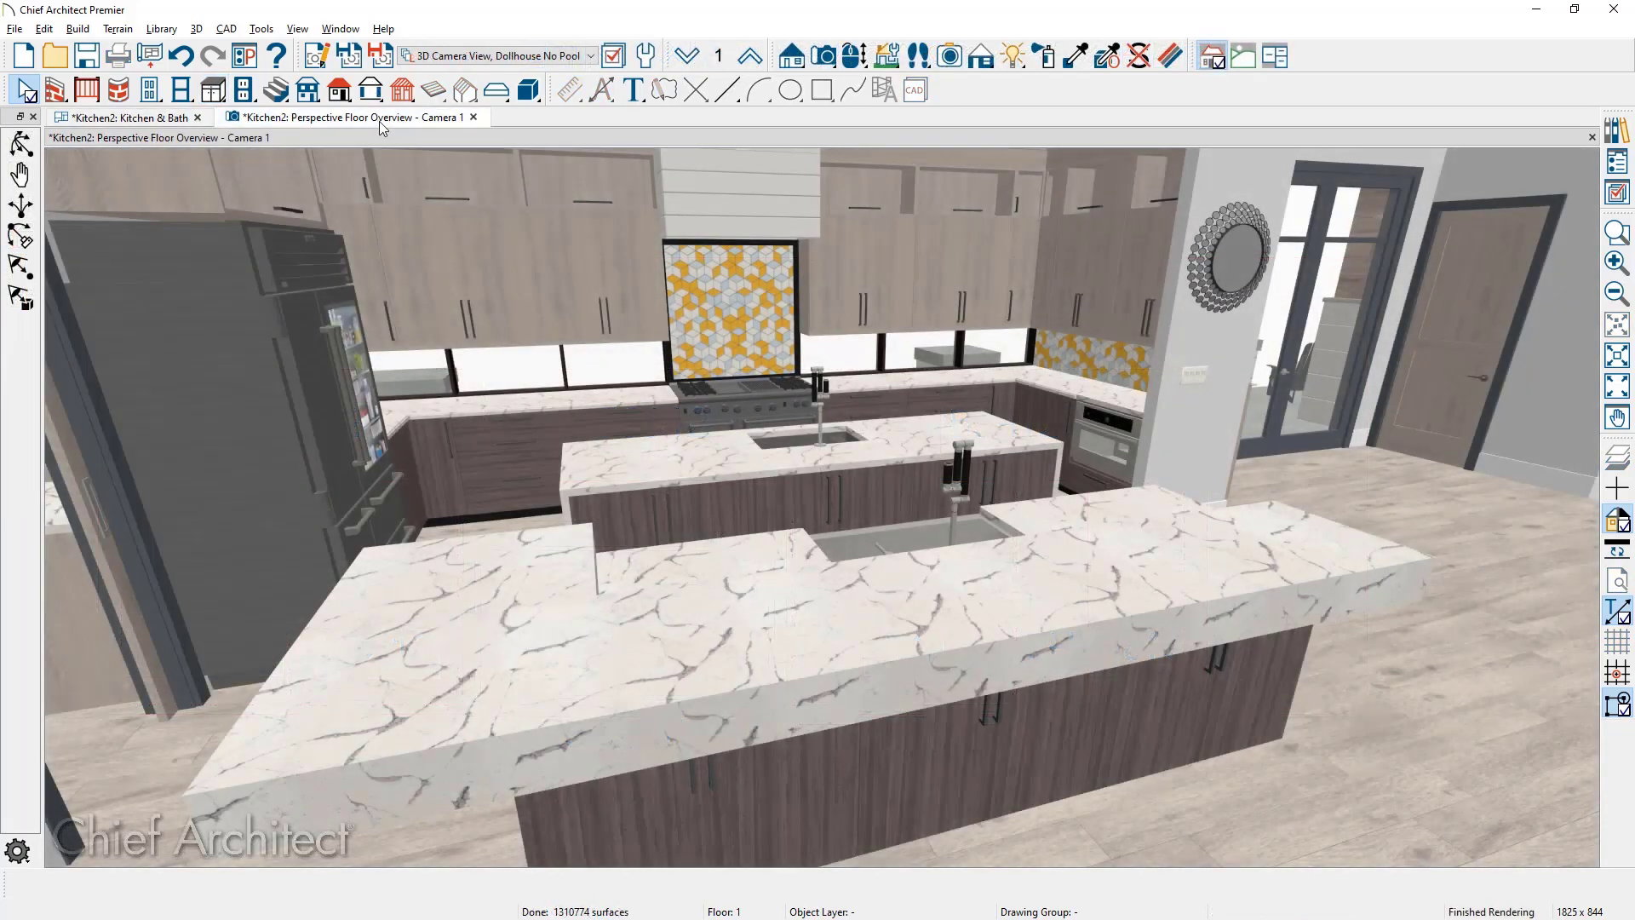
pyautogui.click(1629, 128)
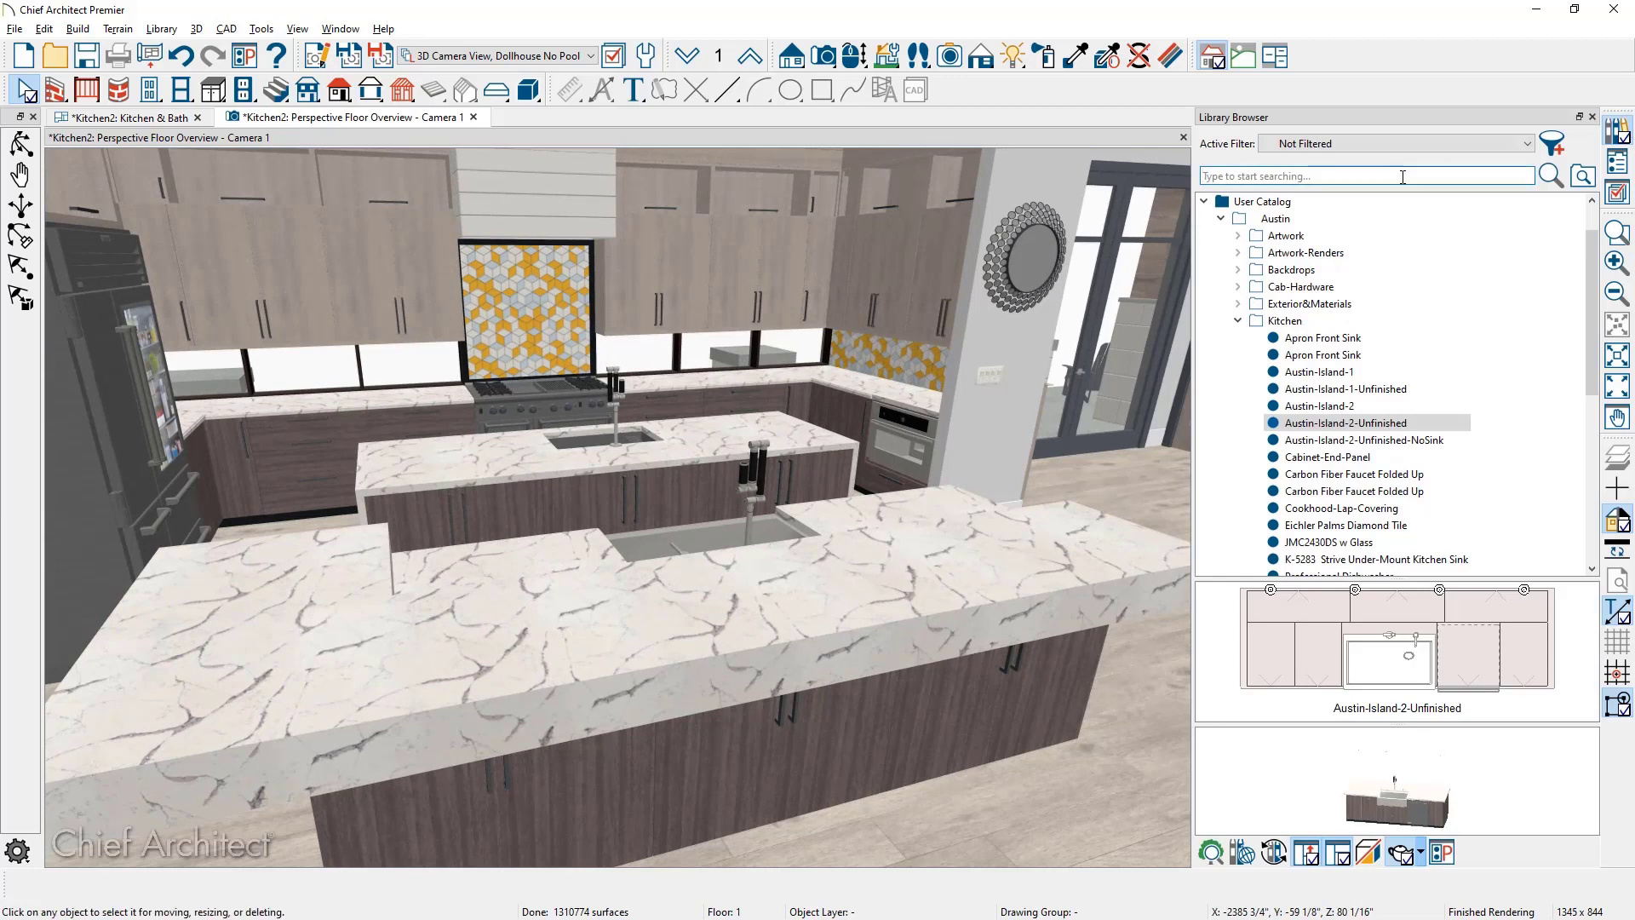
pyautogui.write('h')
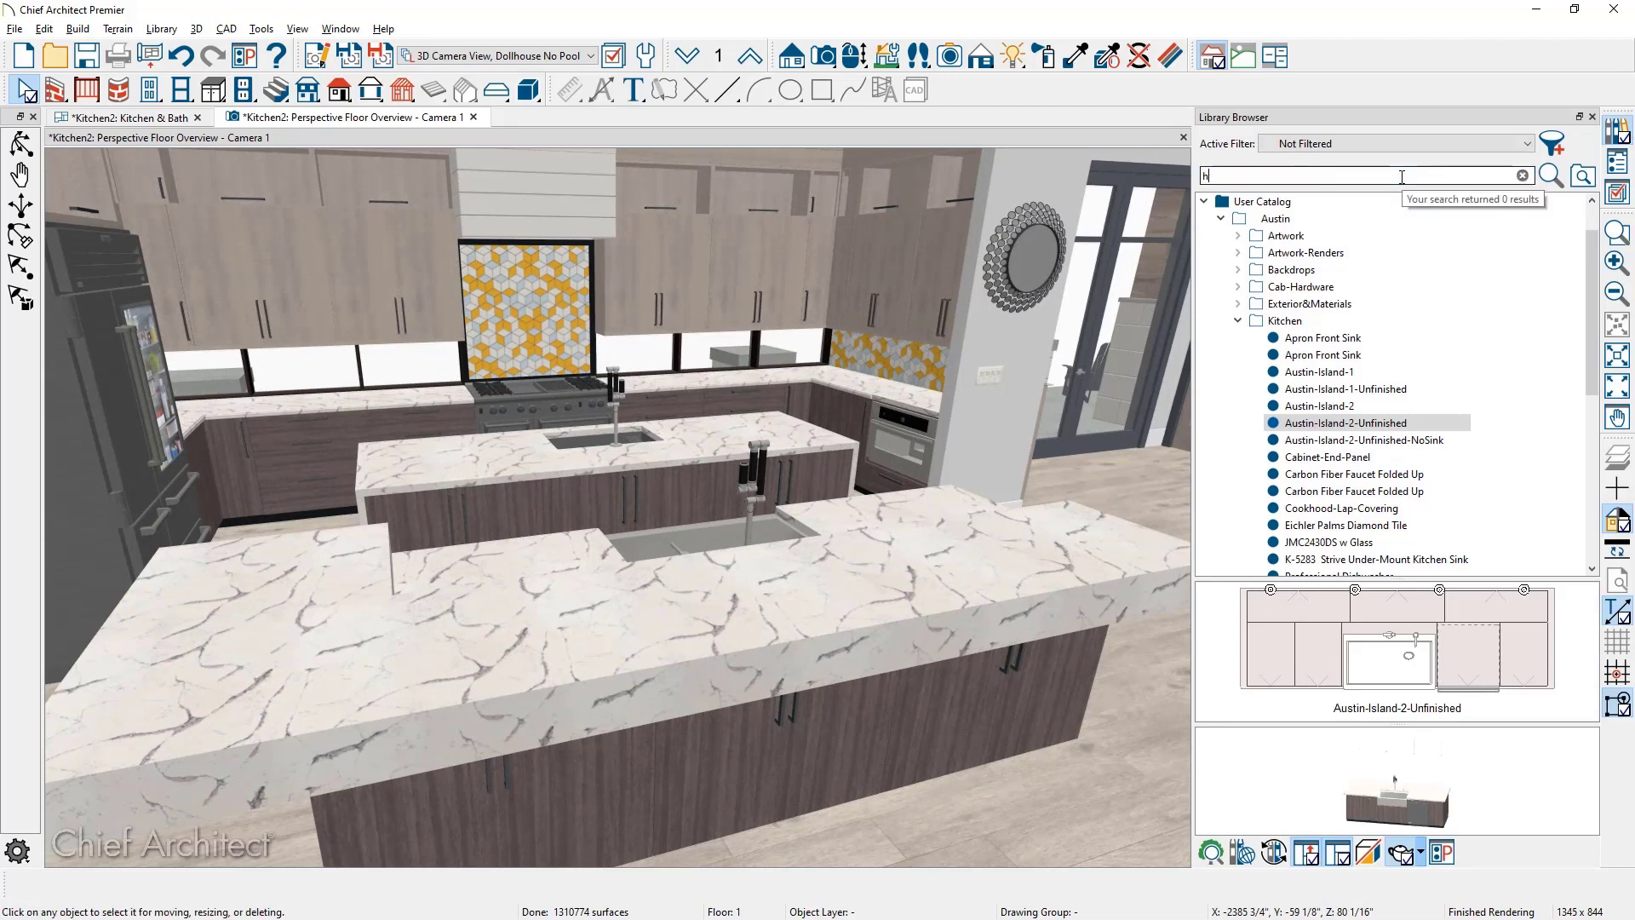
pyautogui.write('alewood')
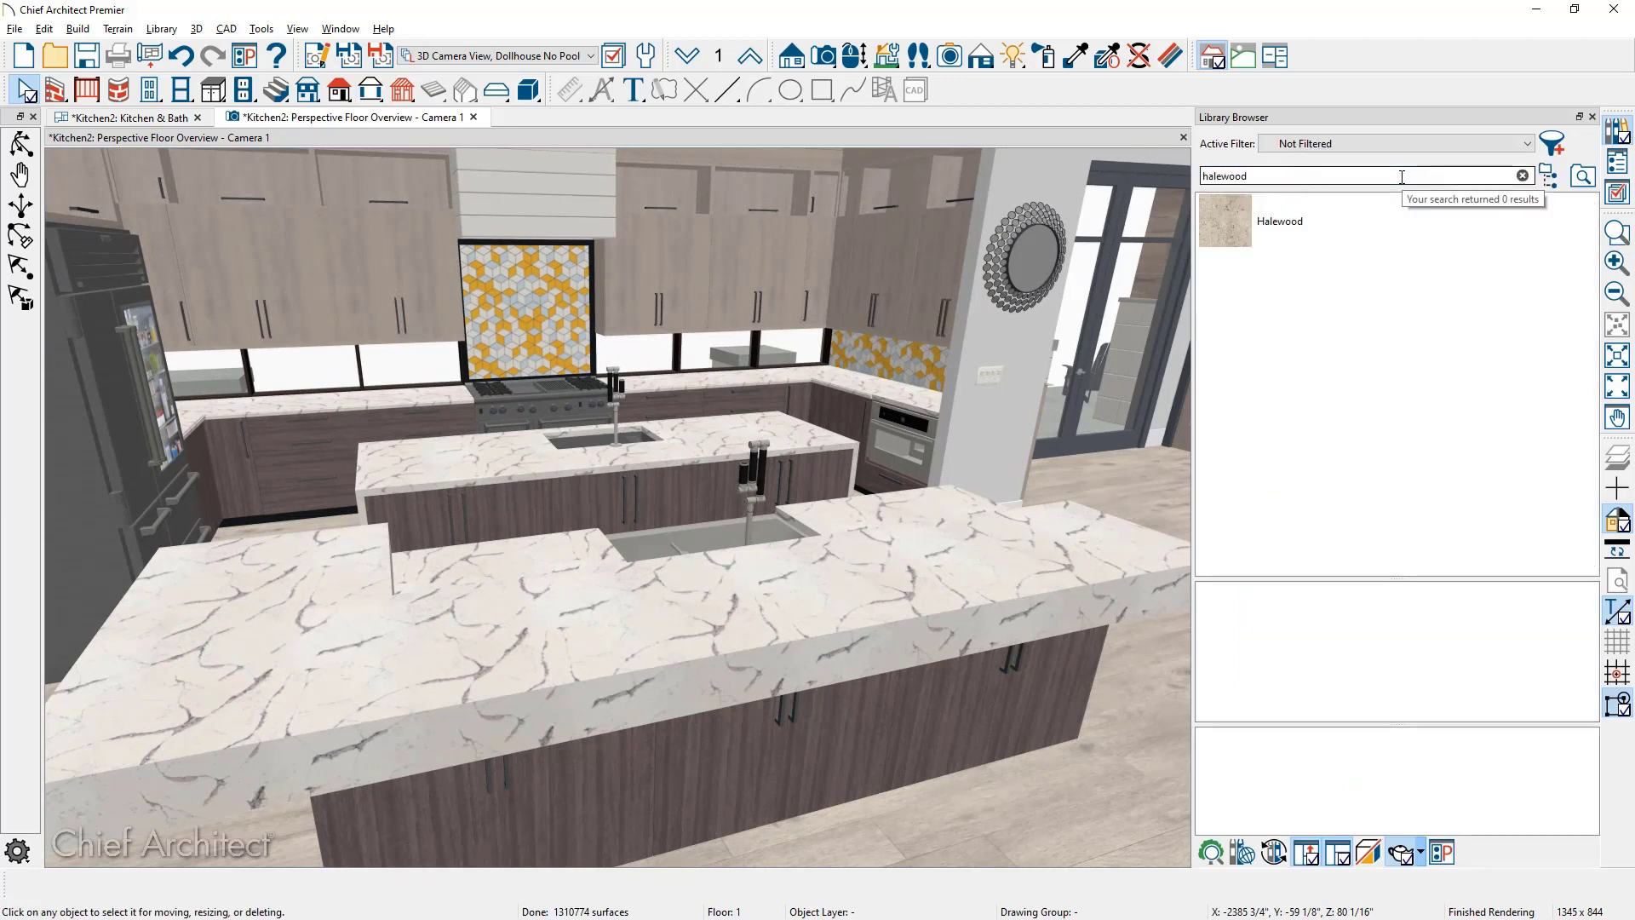
pyautogui.click(1261, 230)
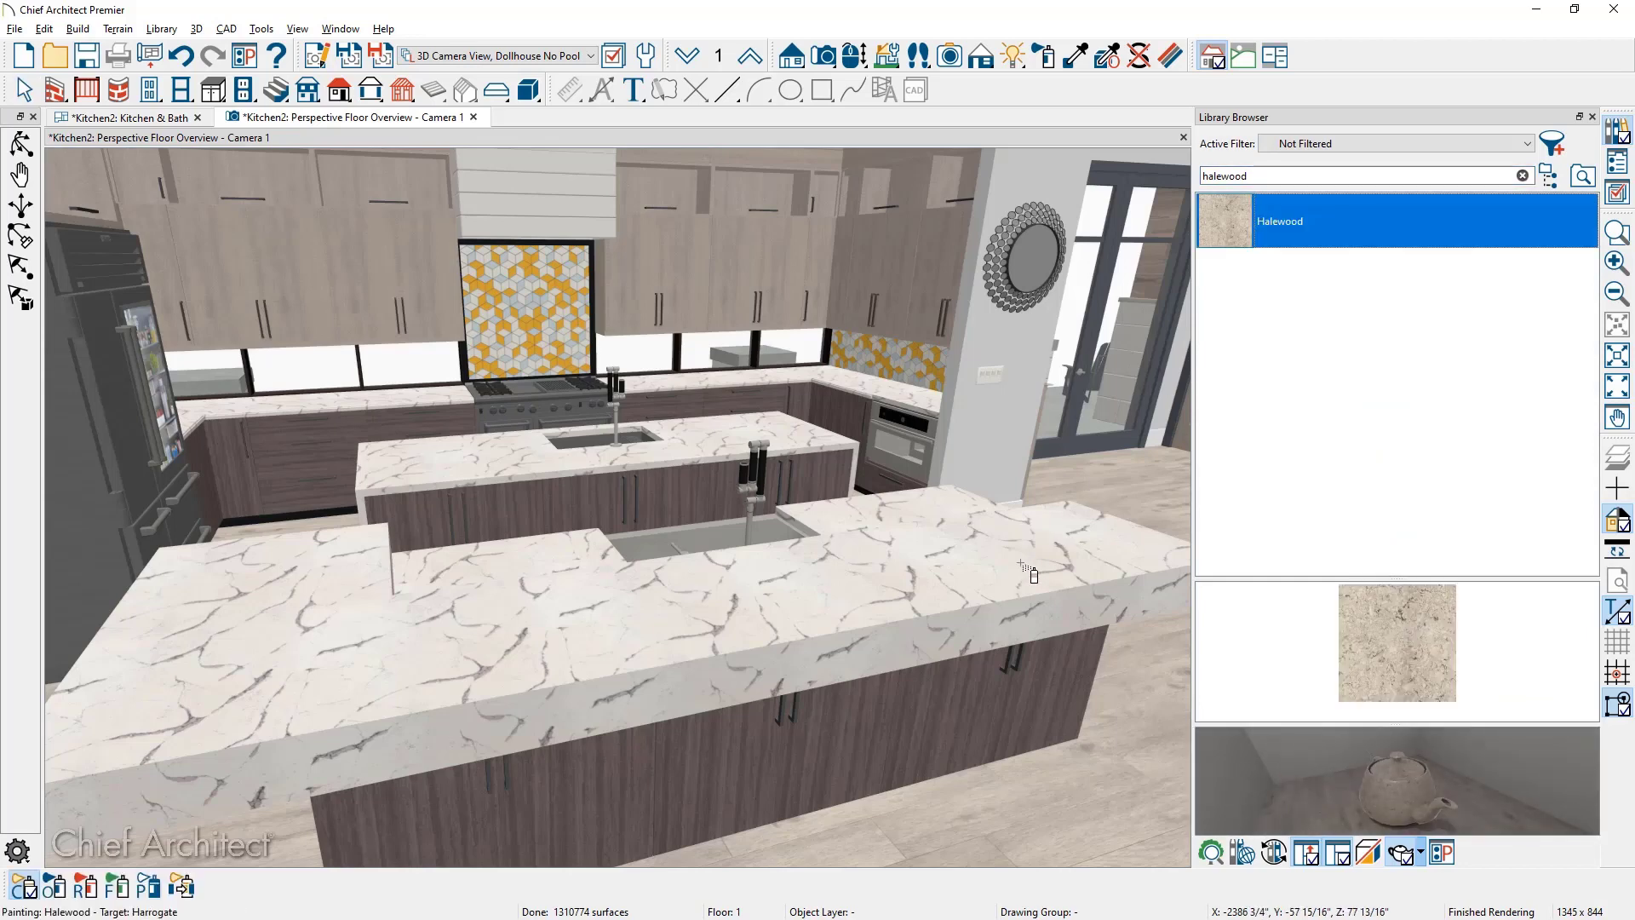
pyautogui.click(1029, 571)
pyautogui.moveTo(1029, 571); pyautogui.dragTo(318, 554, button='middle')
pyautogui.moveTo(724, 594); pyautogui.dragTo(909, 683, button='middle')
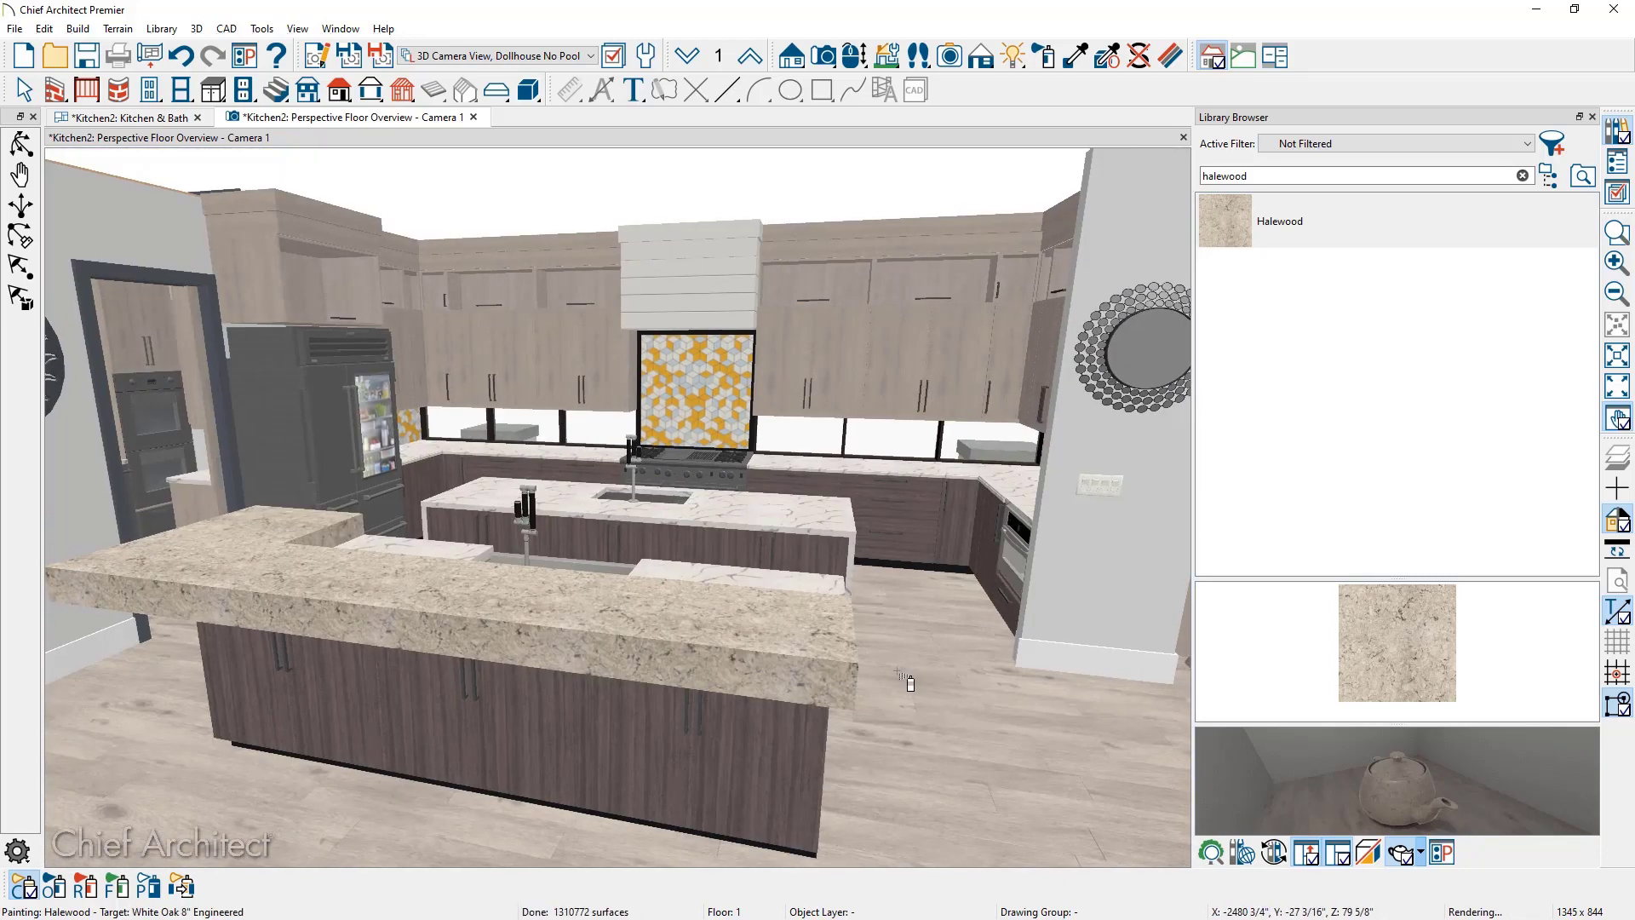
pyautogui.moveTo(333, 397); pyautogui.dragTo(244, 350, button='middle')
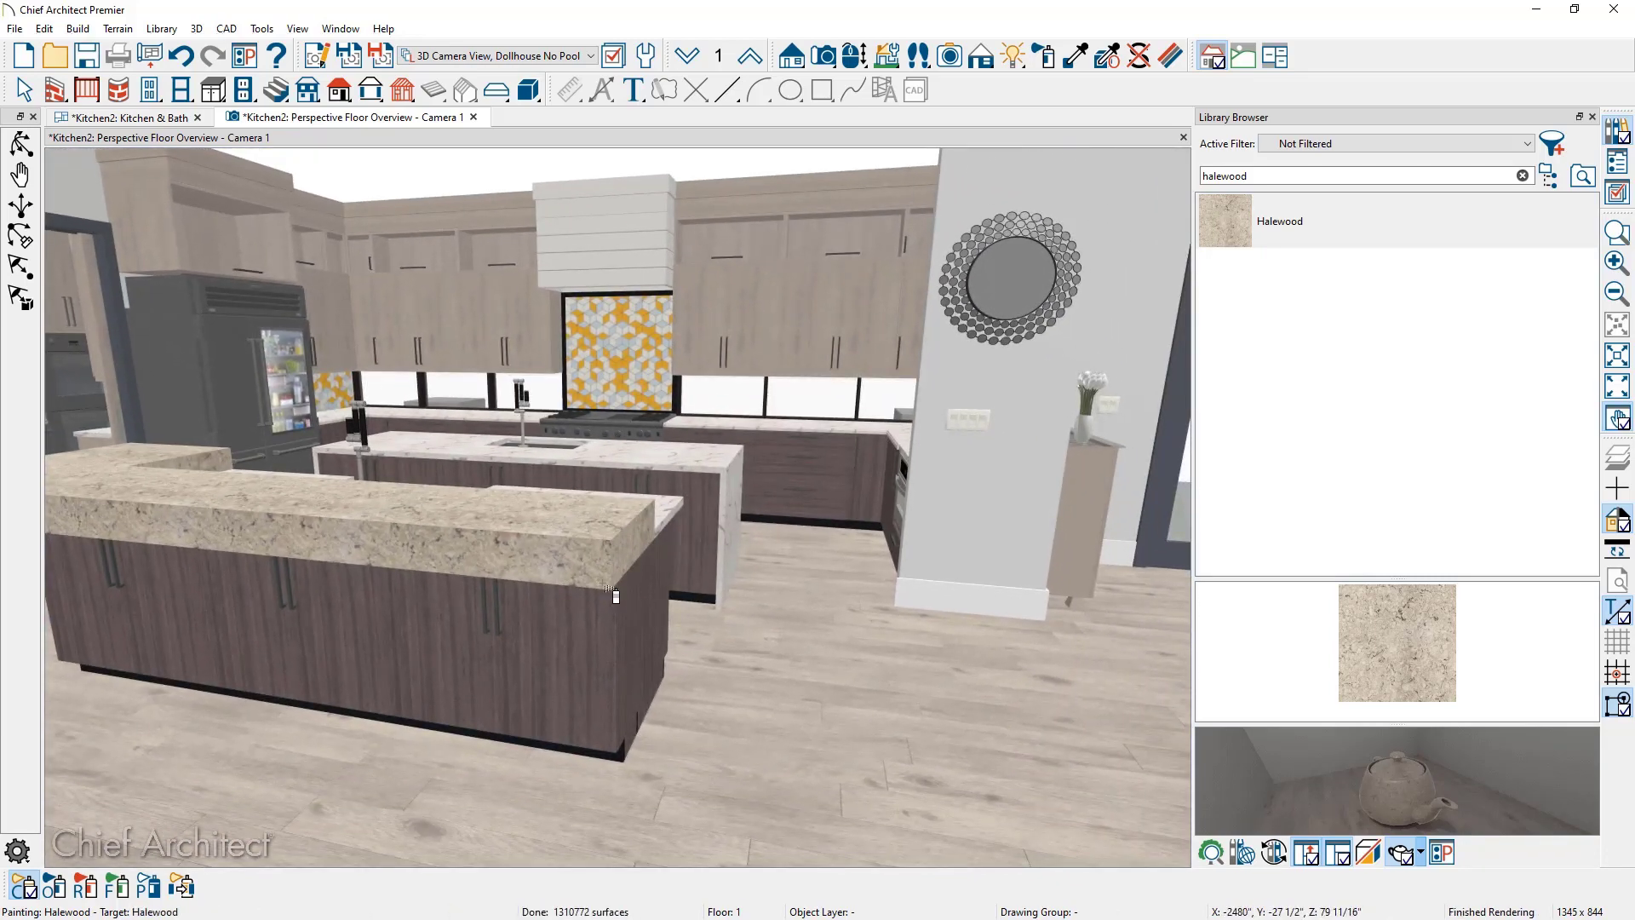
pyautogui.press('space')
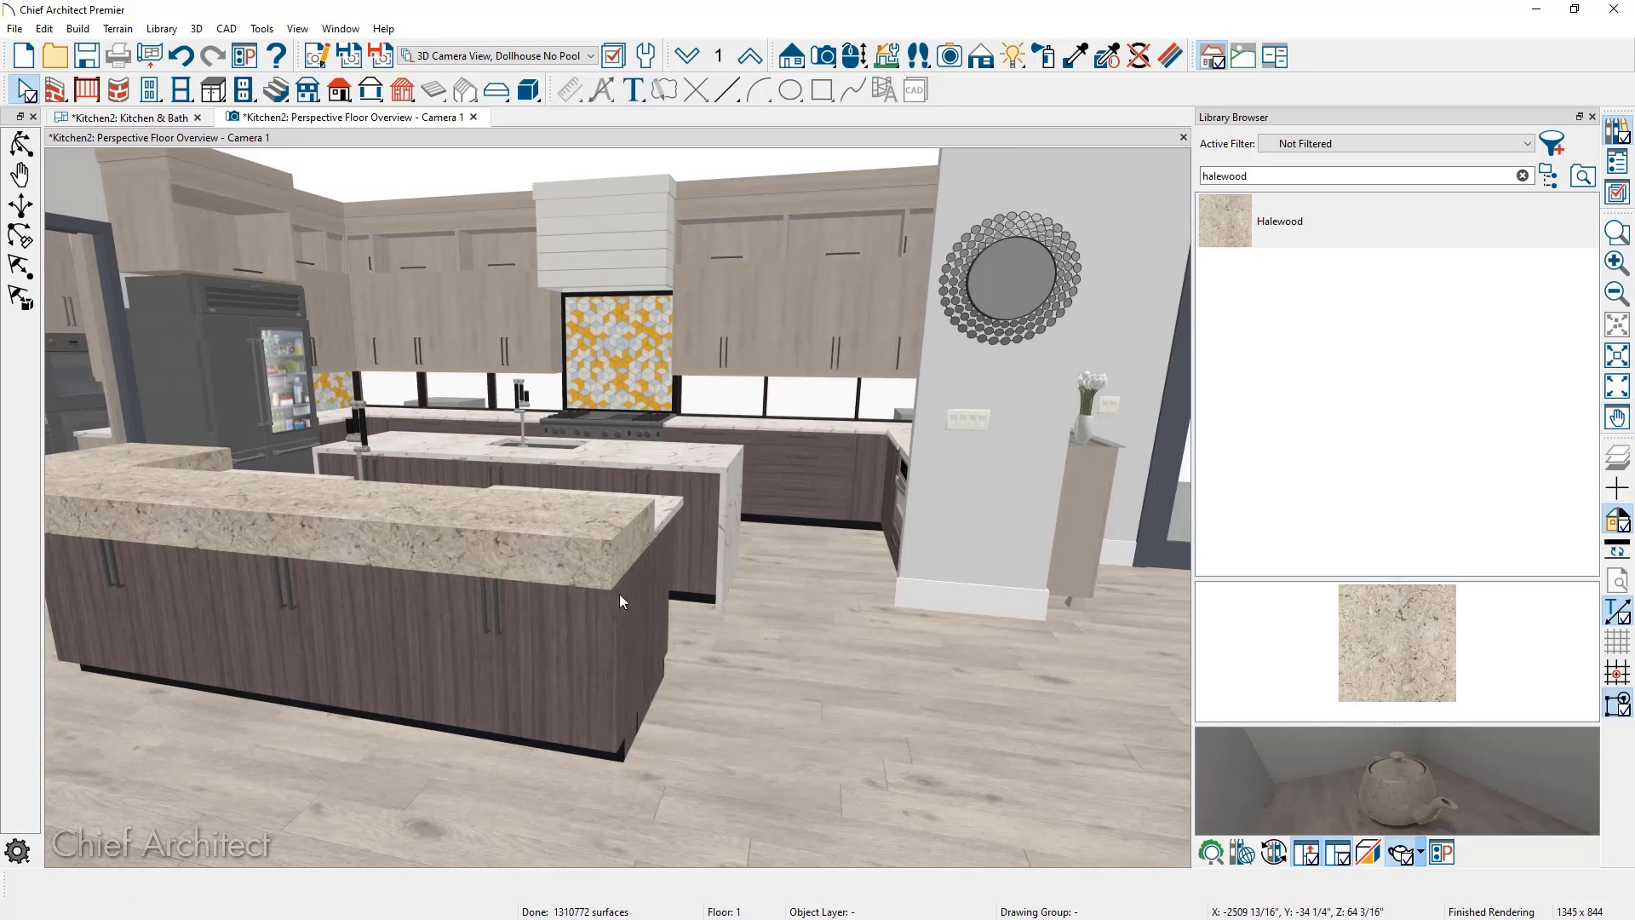
pyautogui.click(596, 623)
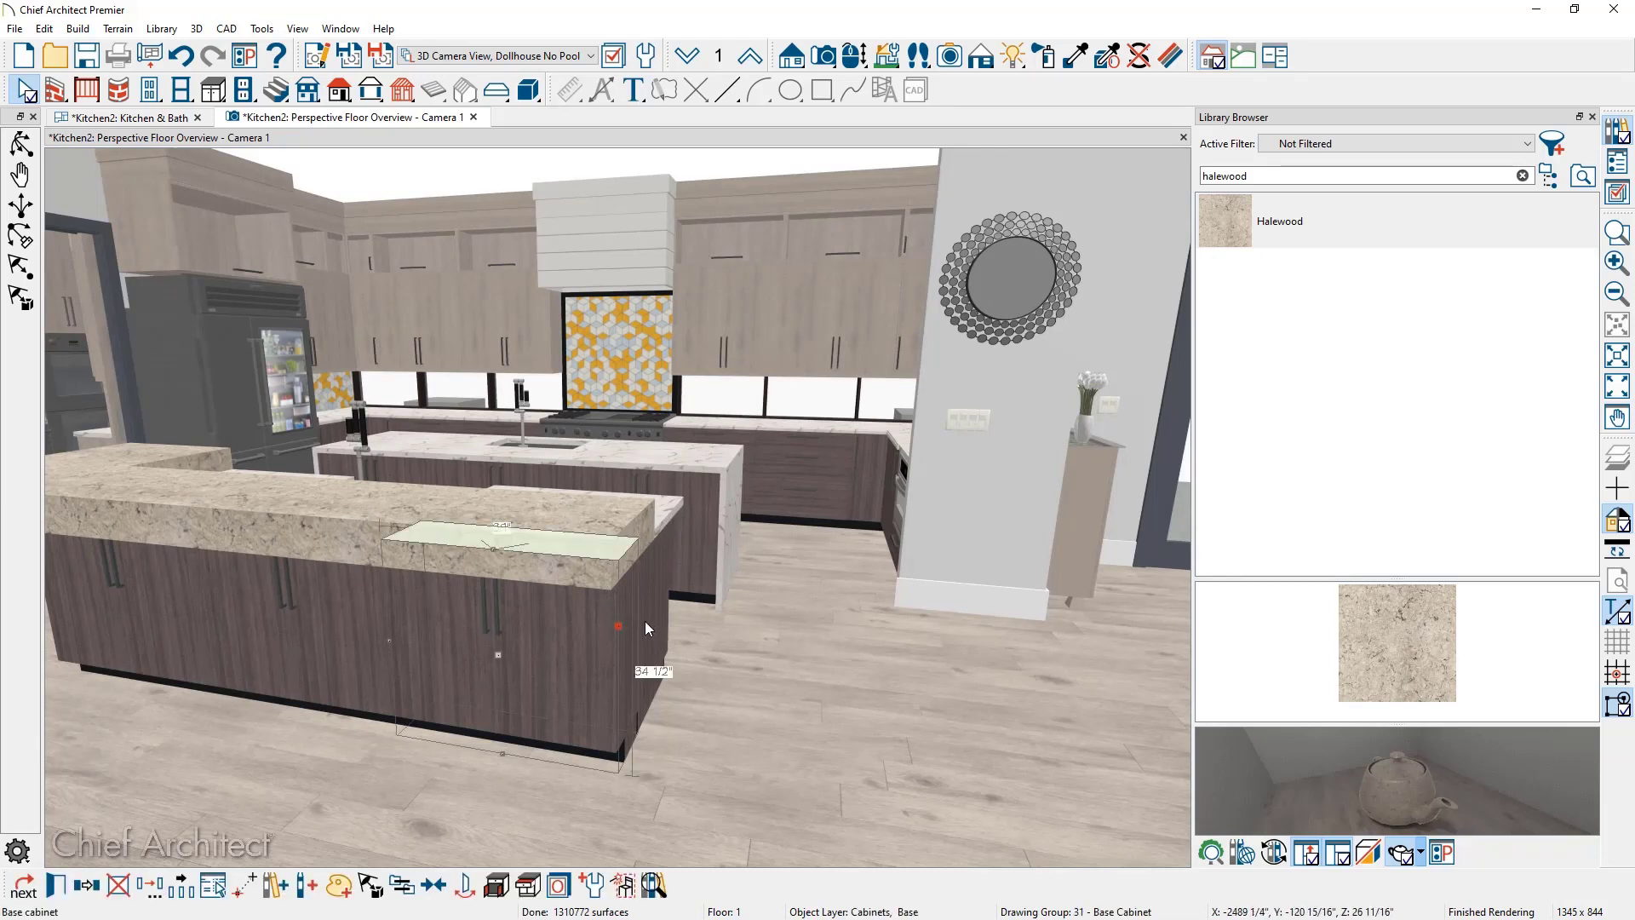
pyautogui.click(664, 578)
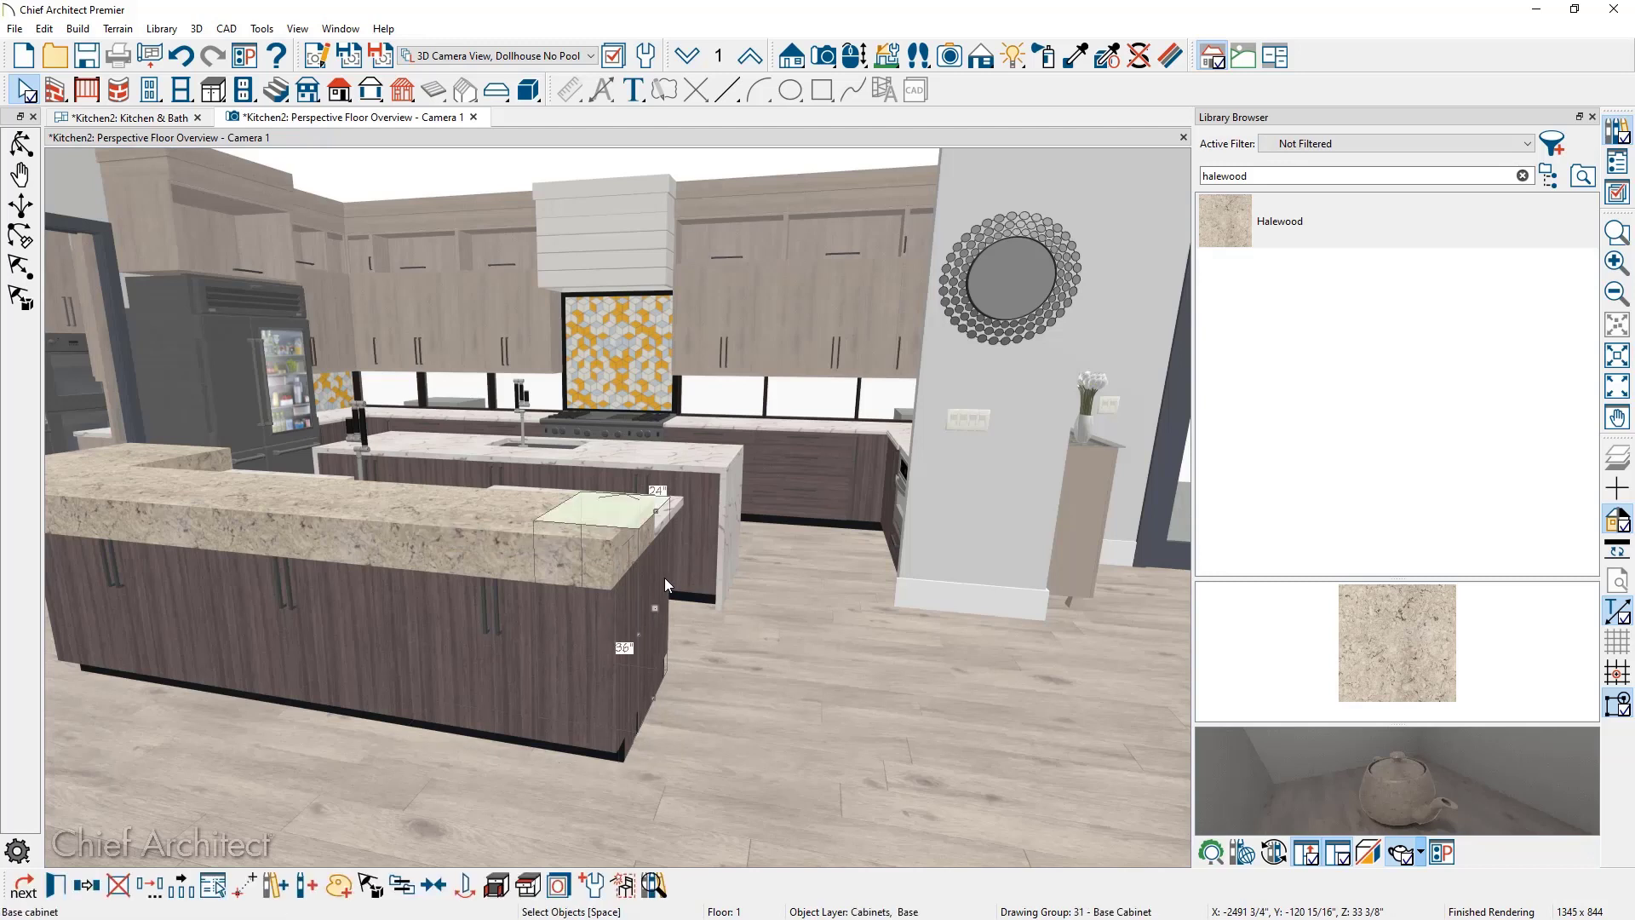
pyautogui.press('Escape')
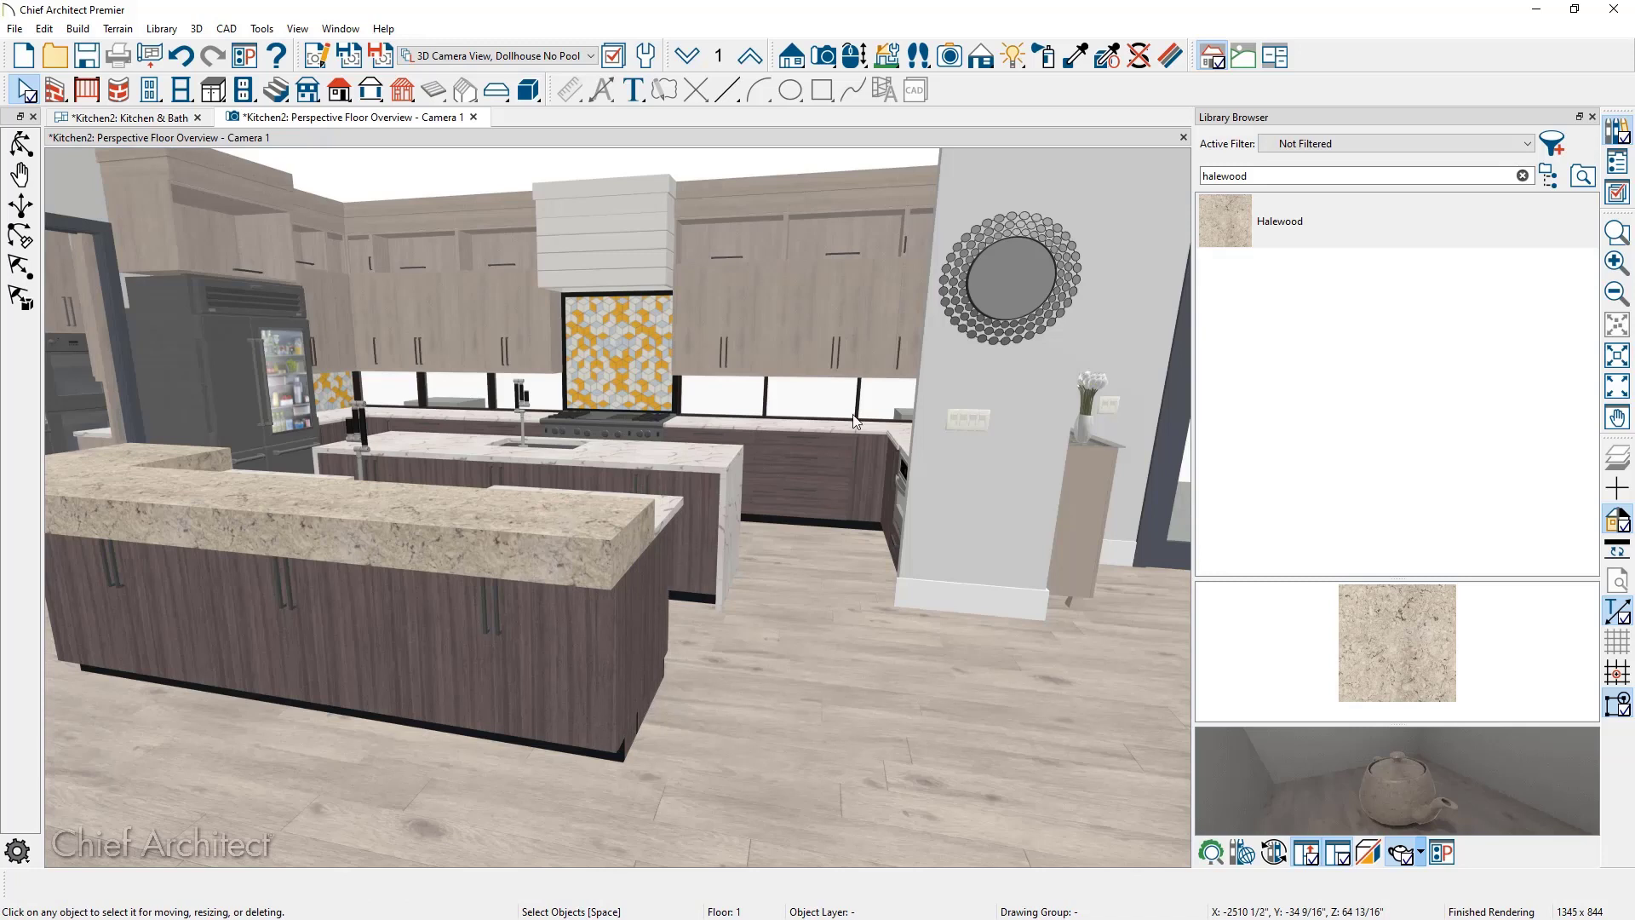
# Place the Cabinet-End-Panel from the user catalog's Kitchen folder on the exposed end of the island with the thick countertop
pyautogui.click(1523, 177)
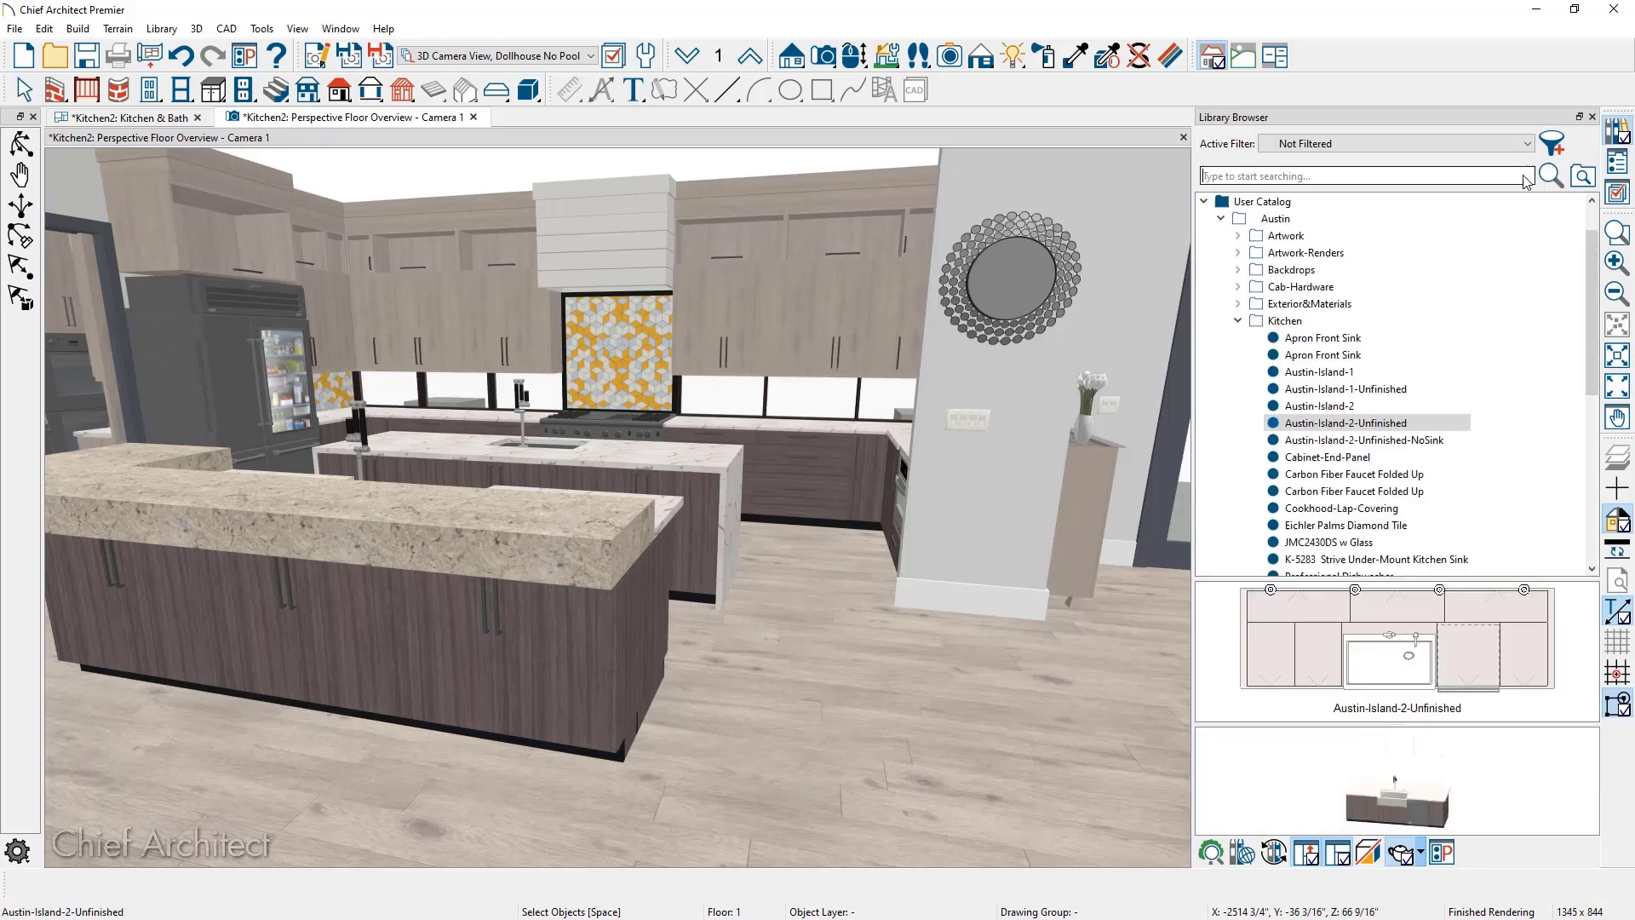
pyautogui.click(1374, 457)
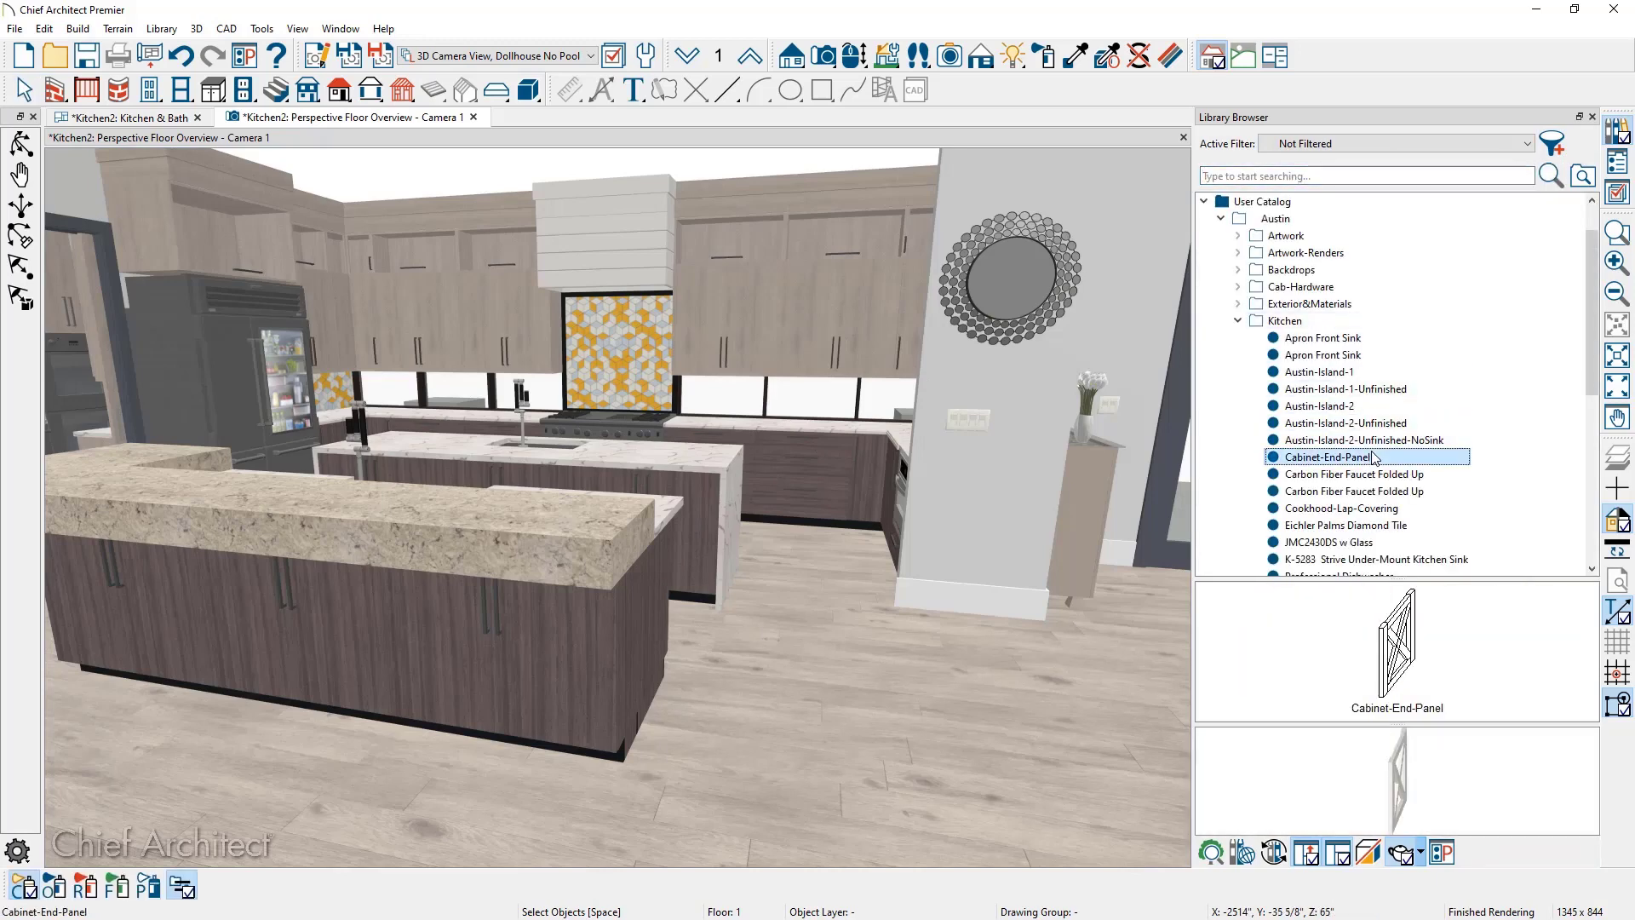
pyautogui.click(659, 673)
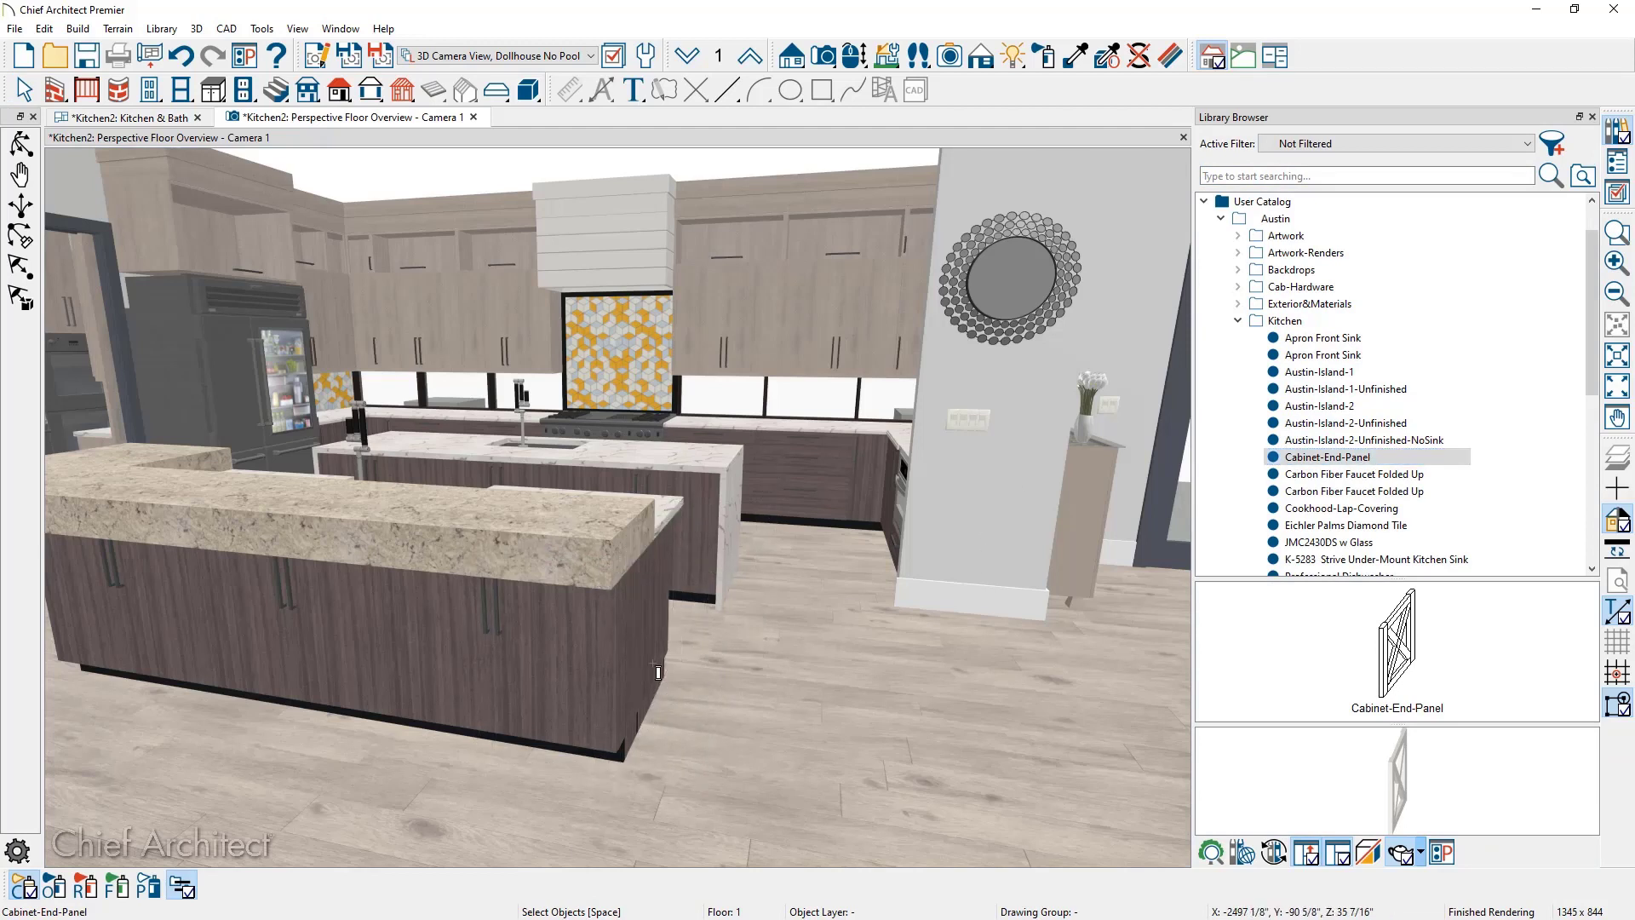
pyautogui.press('Escape')
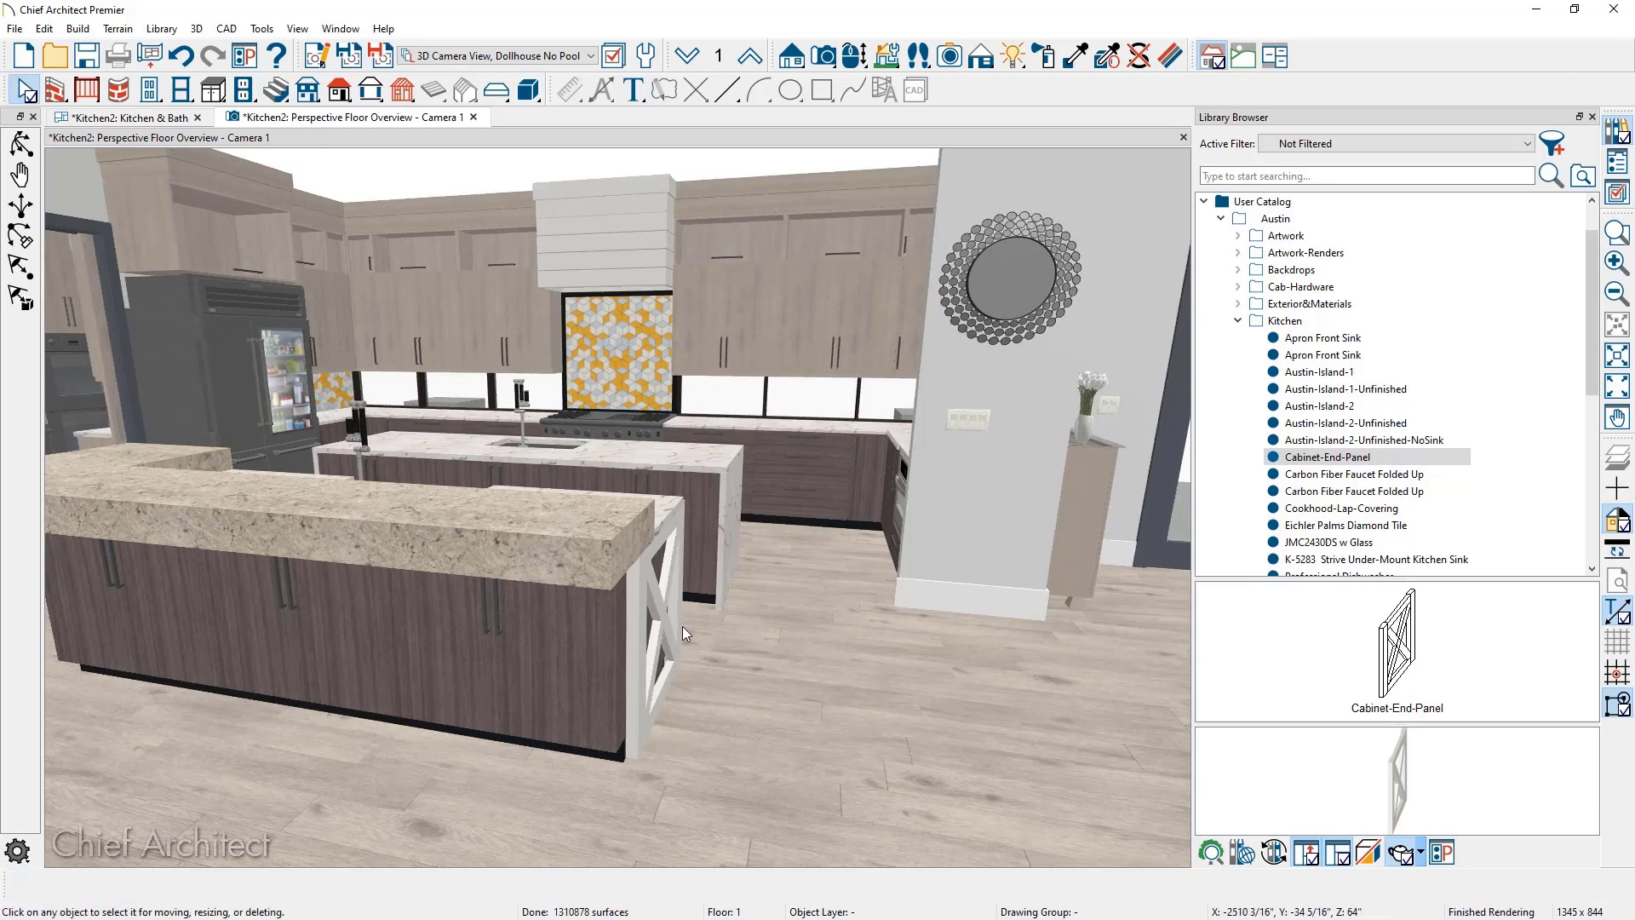
# In the plan view, move the end panel point to point so its inner front corner meets the front corner of cabinet FHB18L
pyautogui.click(171, 119)
pyautogui.moveTo(286, 545); pyautogui.dragTo(486, 544, button='middle')
pyautogui.scroll(3, 437, 540)
pyautogui.click(432, 554)
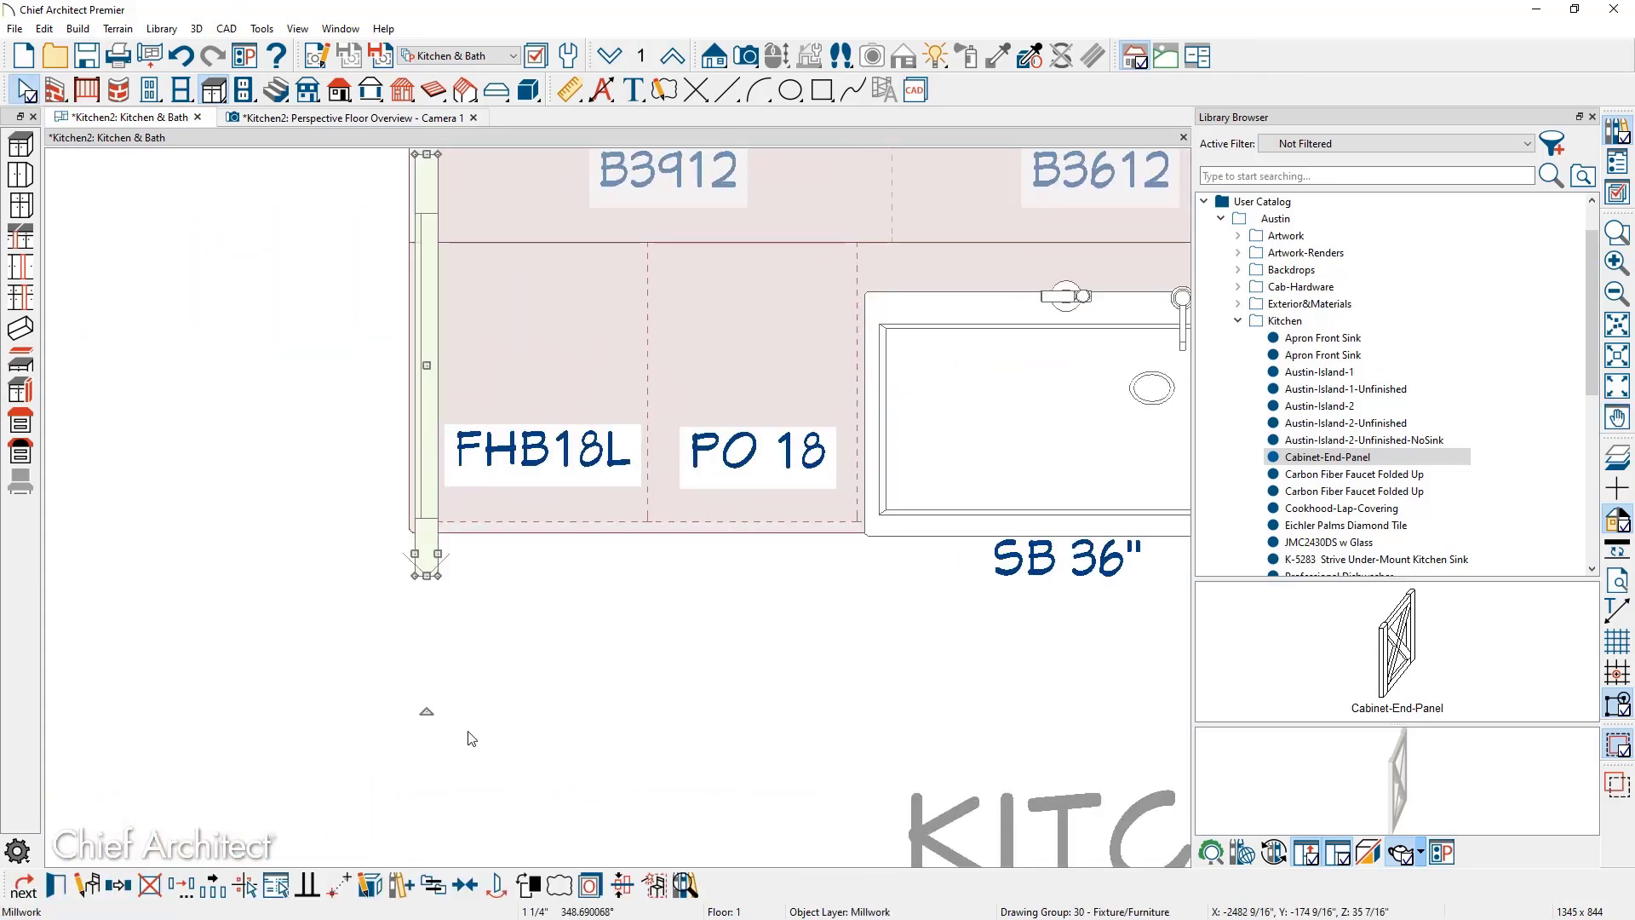
pyautogui.click(348, 886)
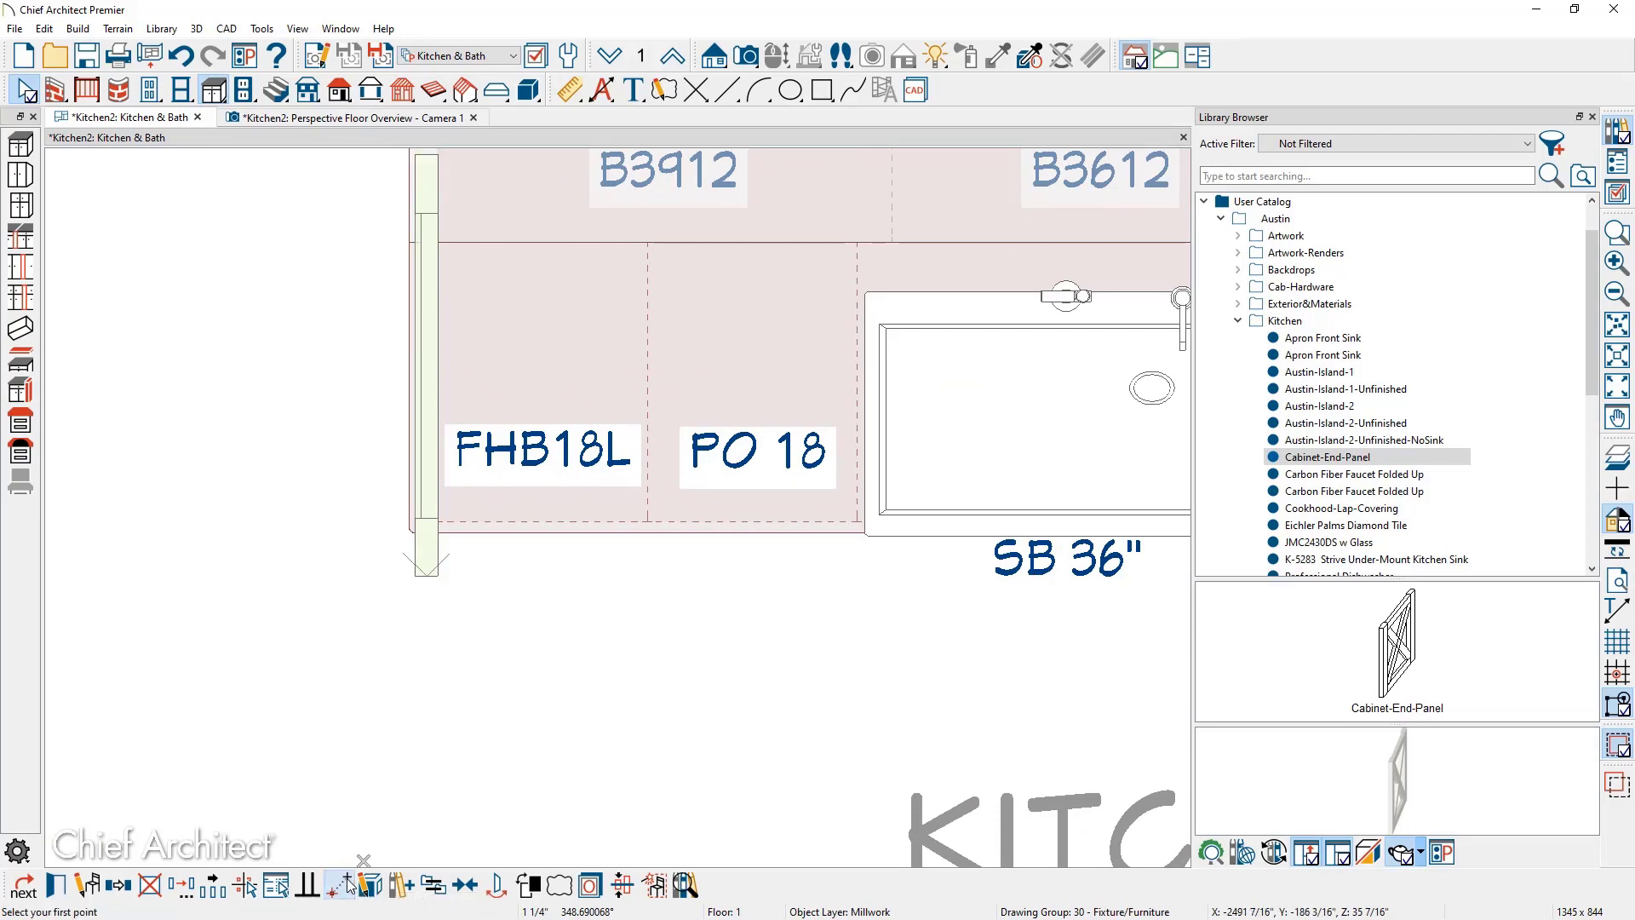
pyautogui.click(438, 576)
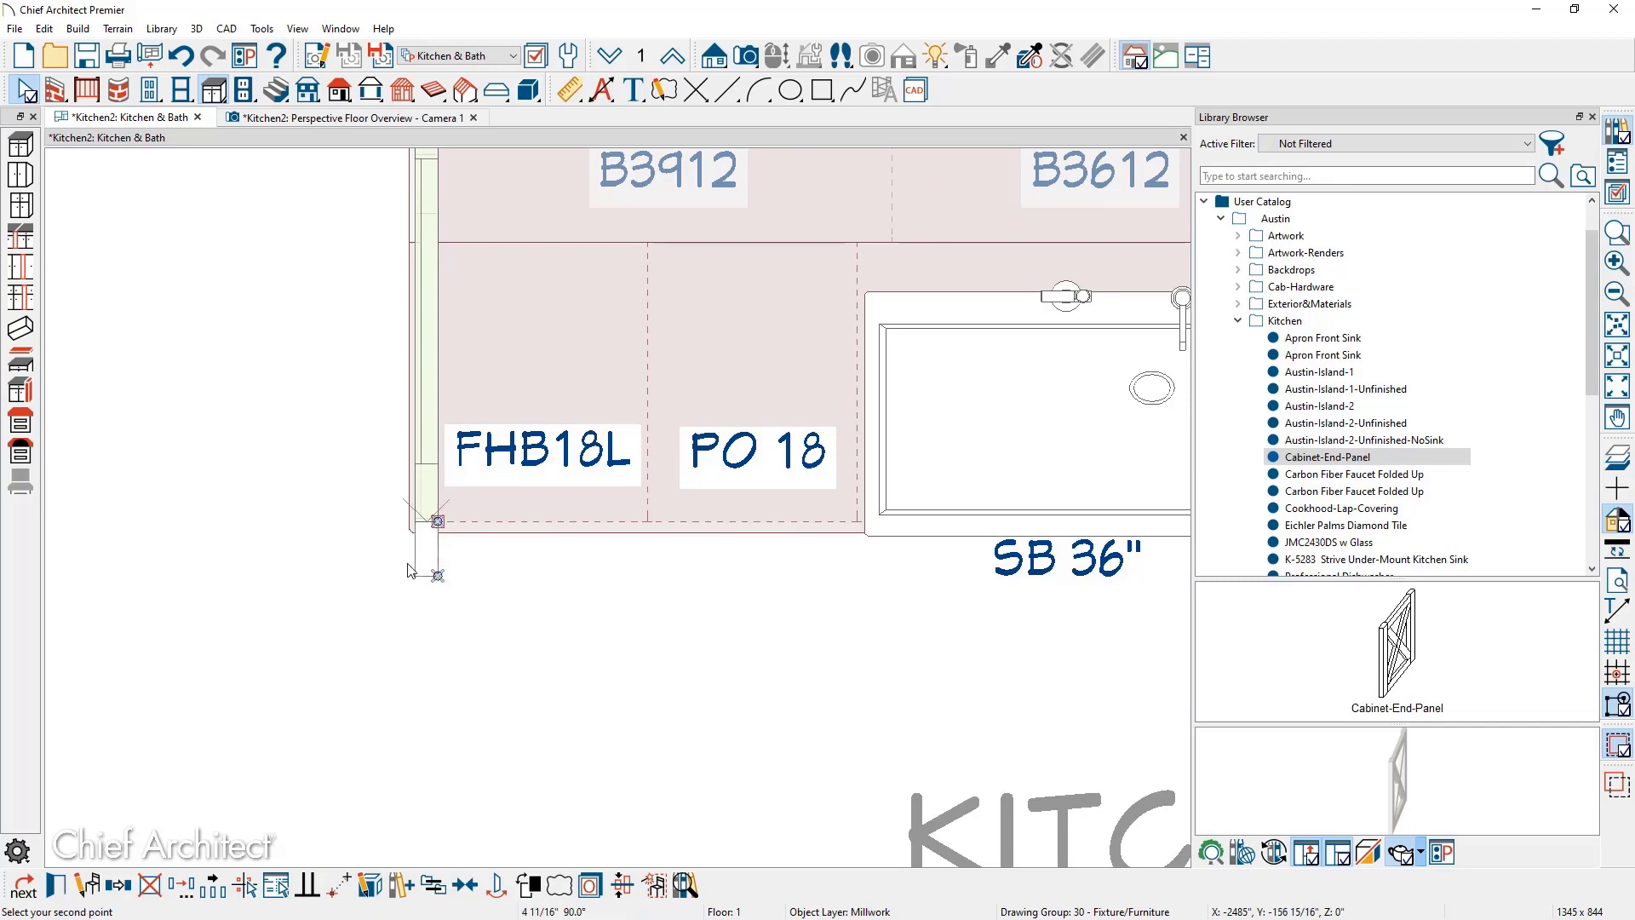
pyautogui.click(438, 521)
pyautogui.scroll(-3, 264, 596)
# Make a copy of the end panel reflected about the island's sink
pyautogui.click(367, 308)
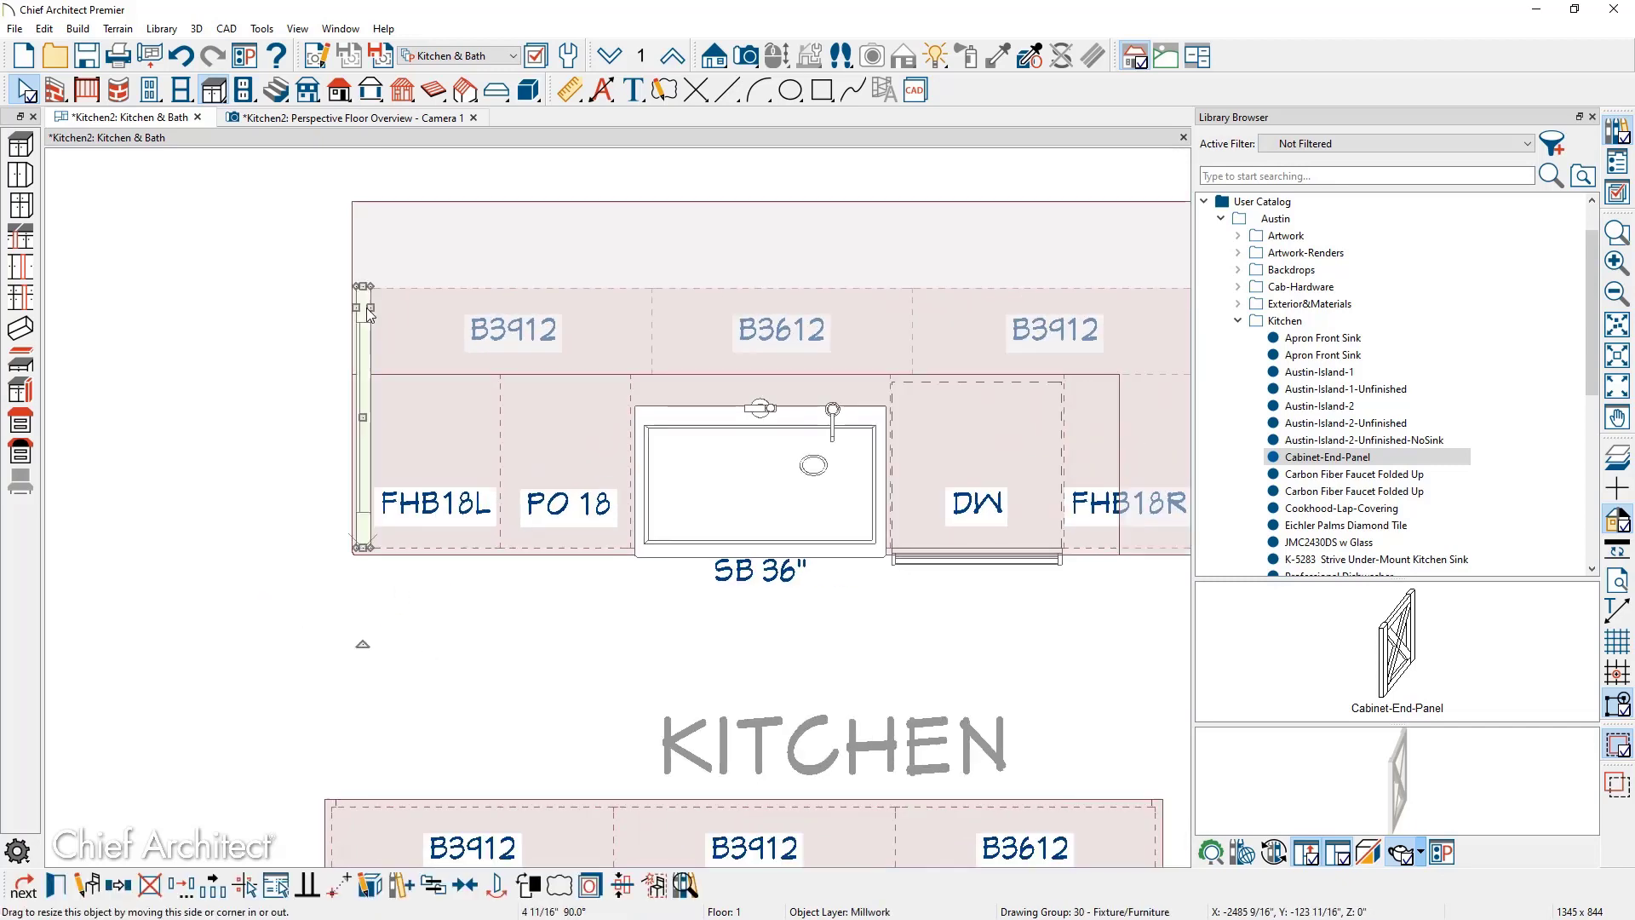
pyautogui.scroll(-2, 269, 488)
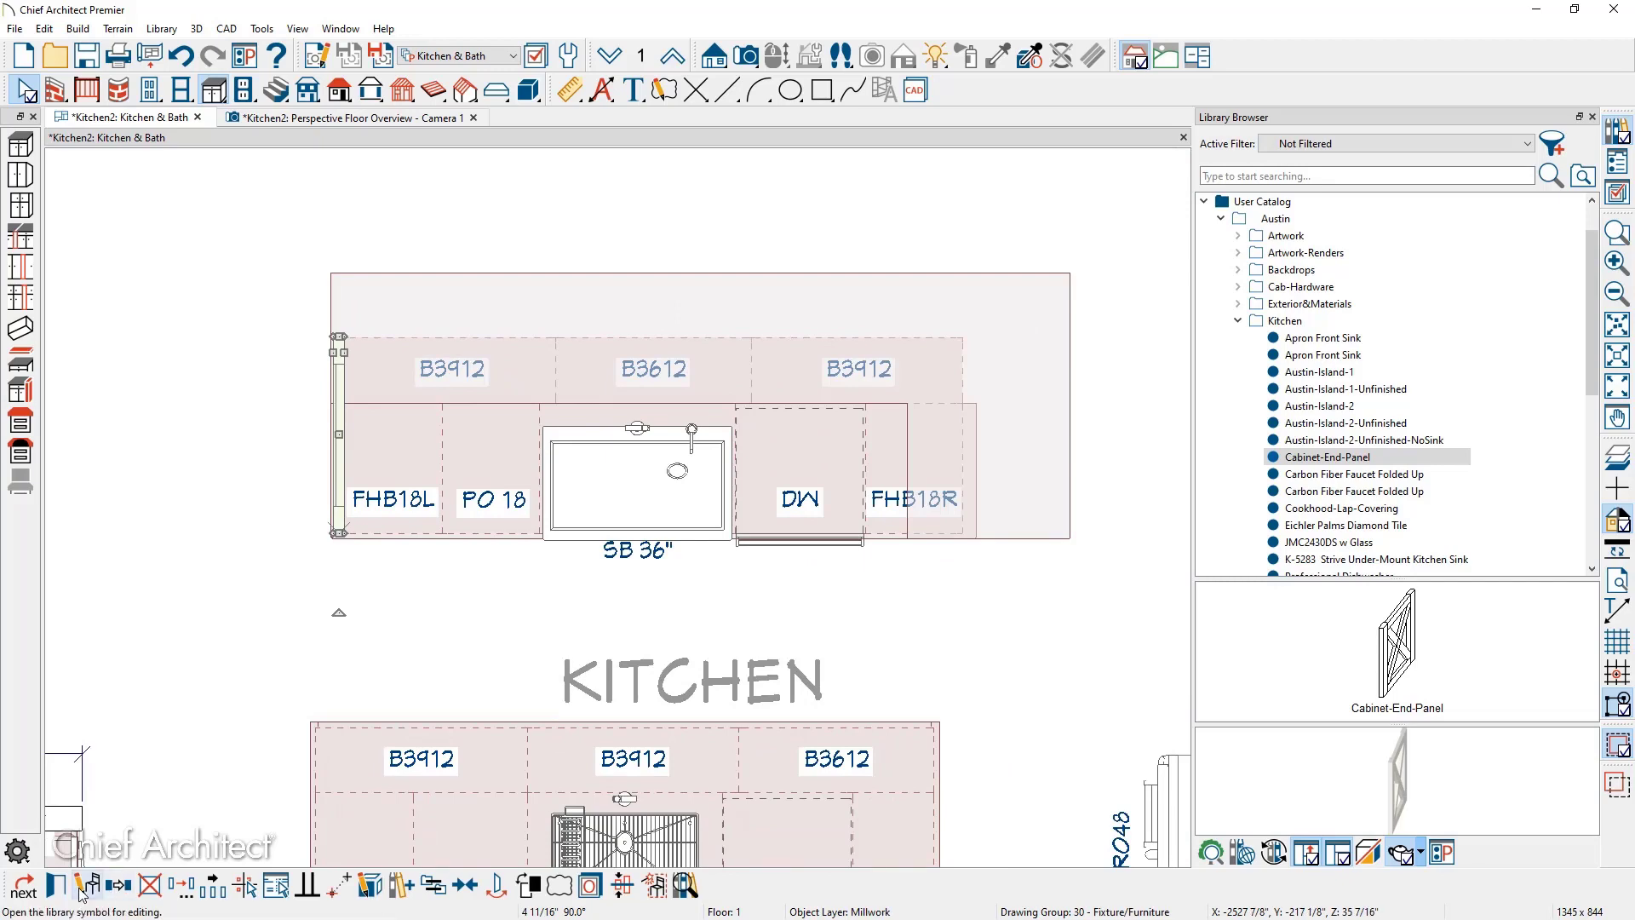
pyautogui.click(118, 886)
pyautogui.click(181, 887)
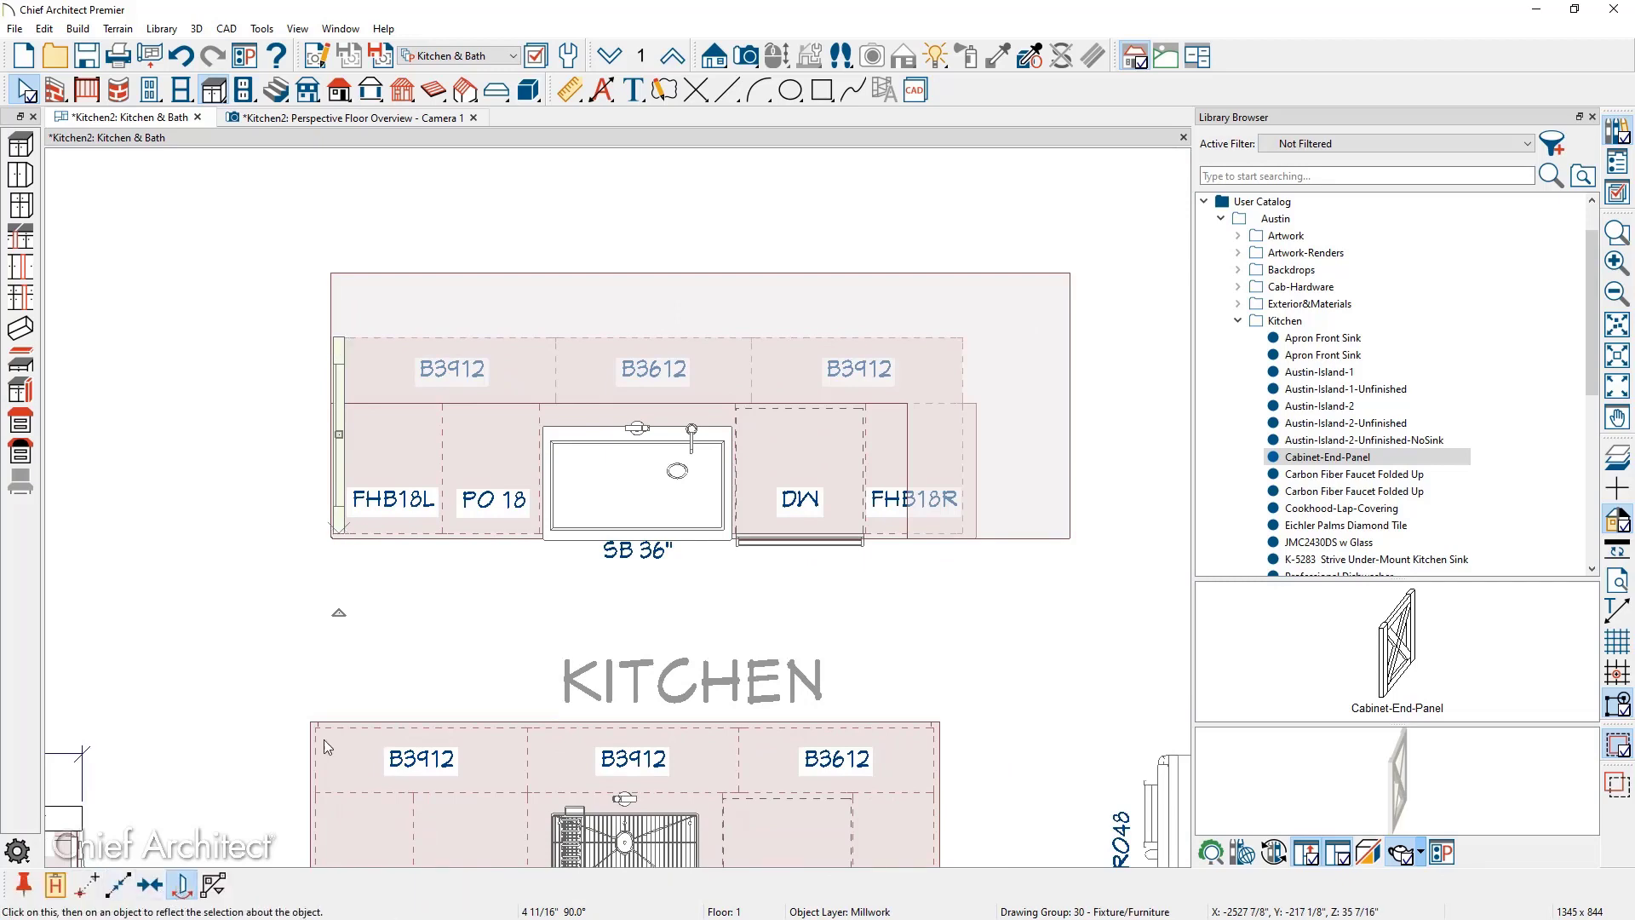
pyautogui.click(676, 464)
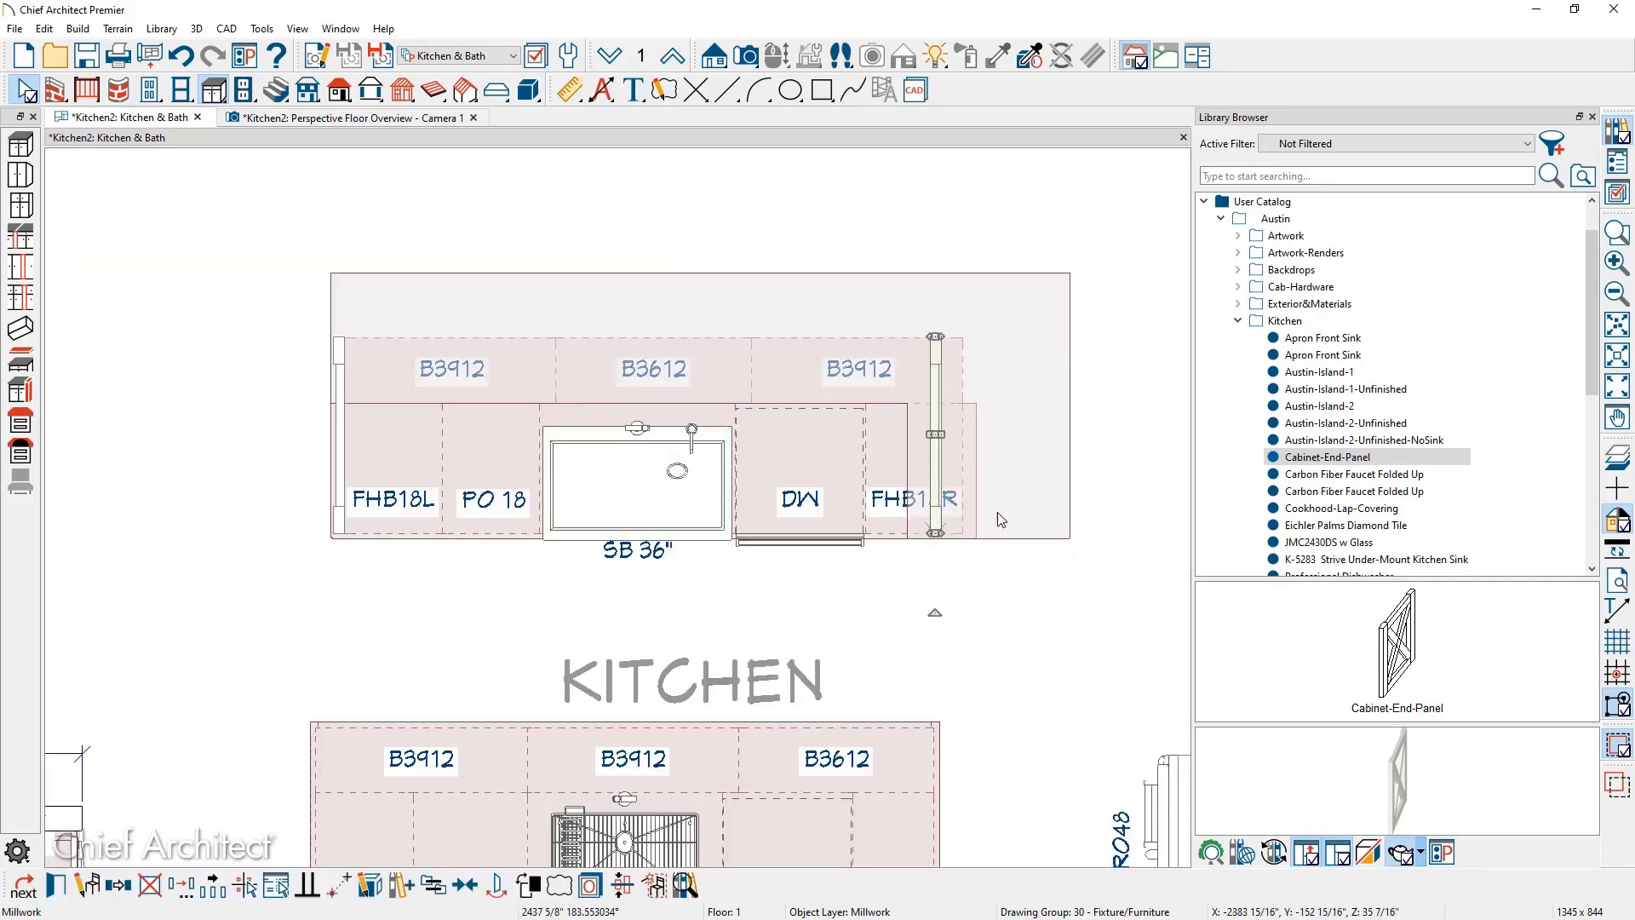
# Move the reflected end panel point to point so its inner front corner meets the outer front corner of cabinet FHB18R
pyautogui.scroll(2, 1053, 508)
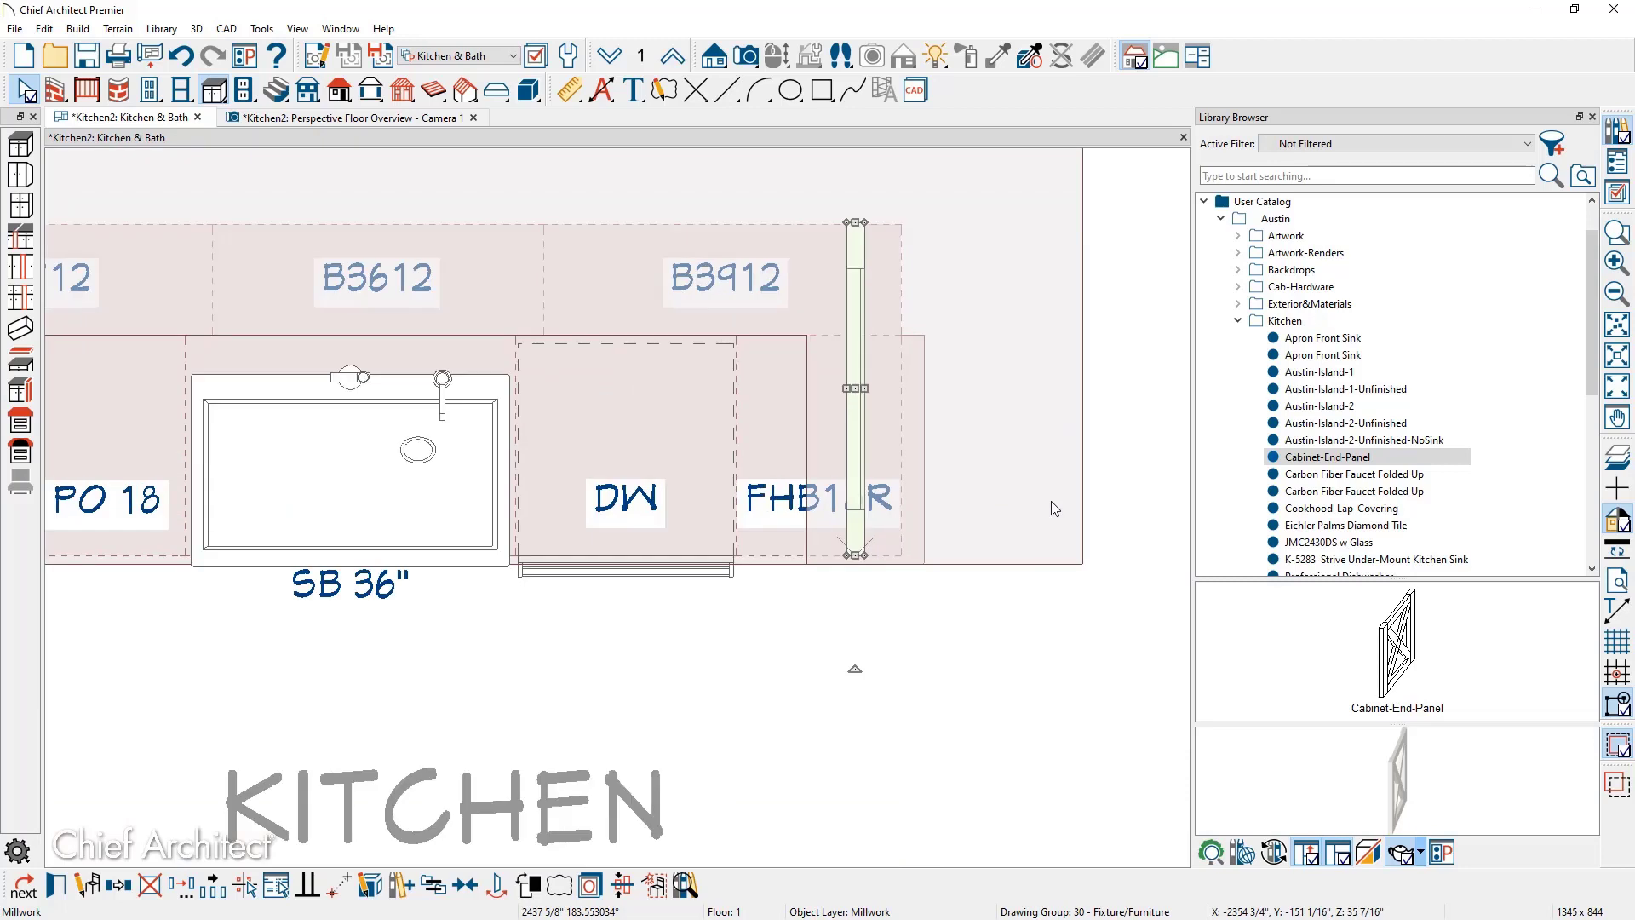
pyautogui.press('2')
pyautogui.click(847, 556)
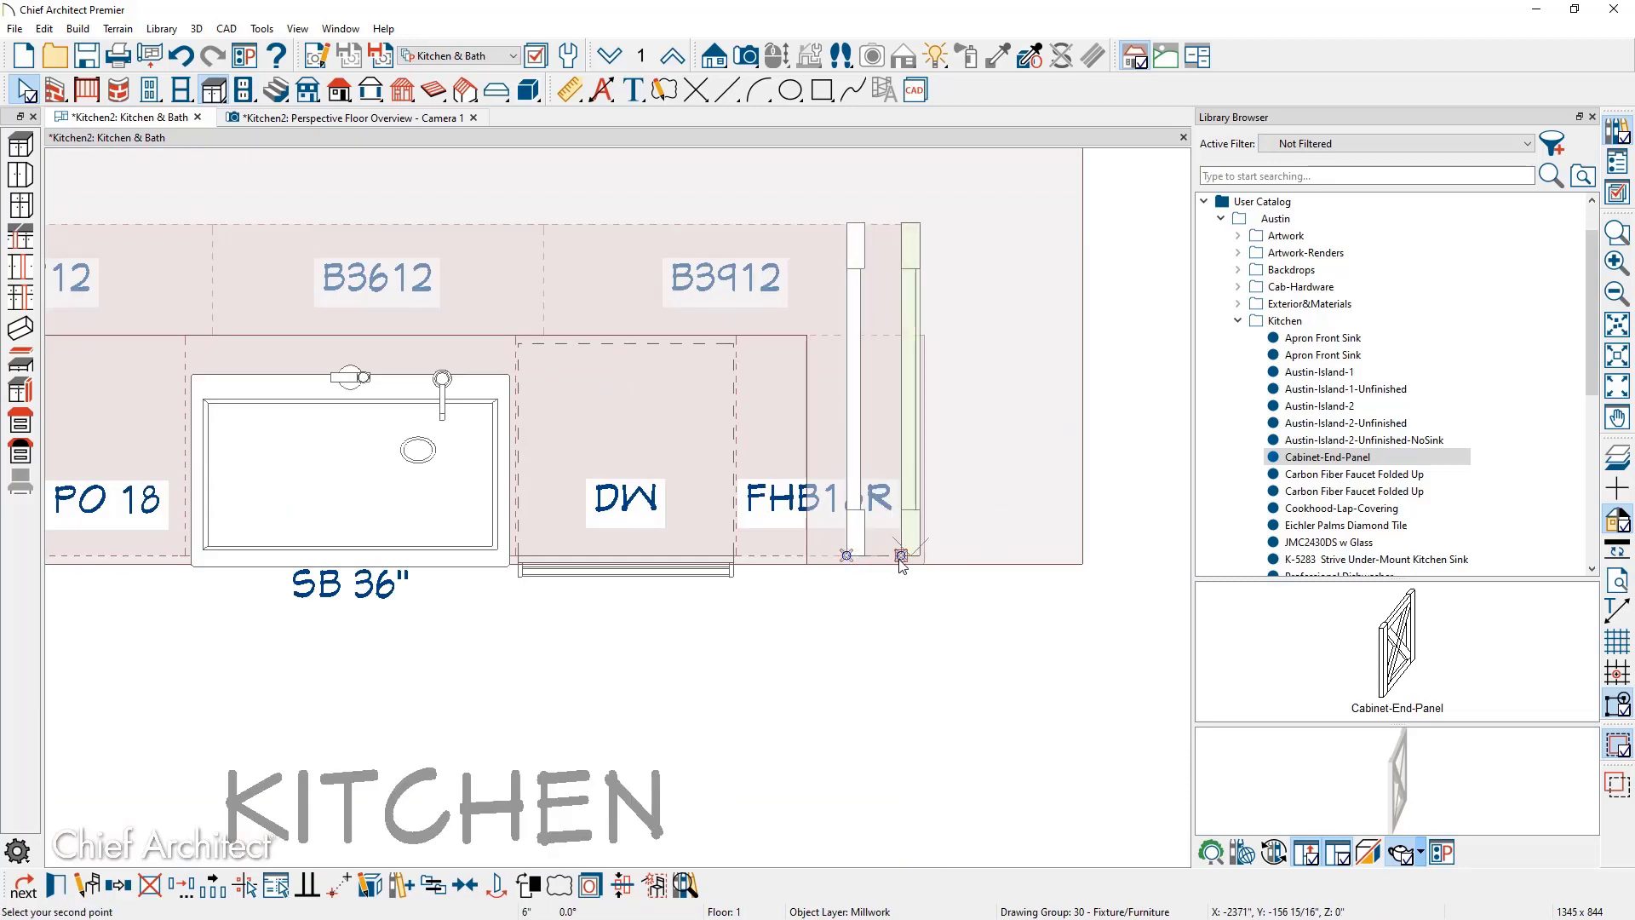
pyautogui.click(901, 556)
pyautogui.click(979, 587)
pyautogui.scroll(-3, 978, 587)
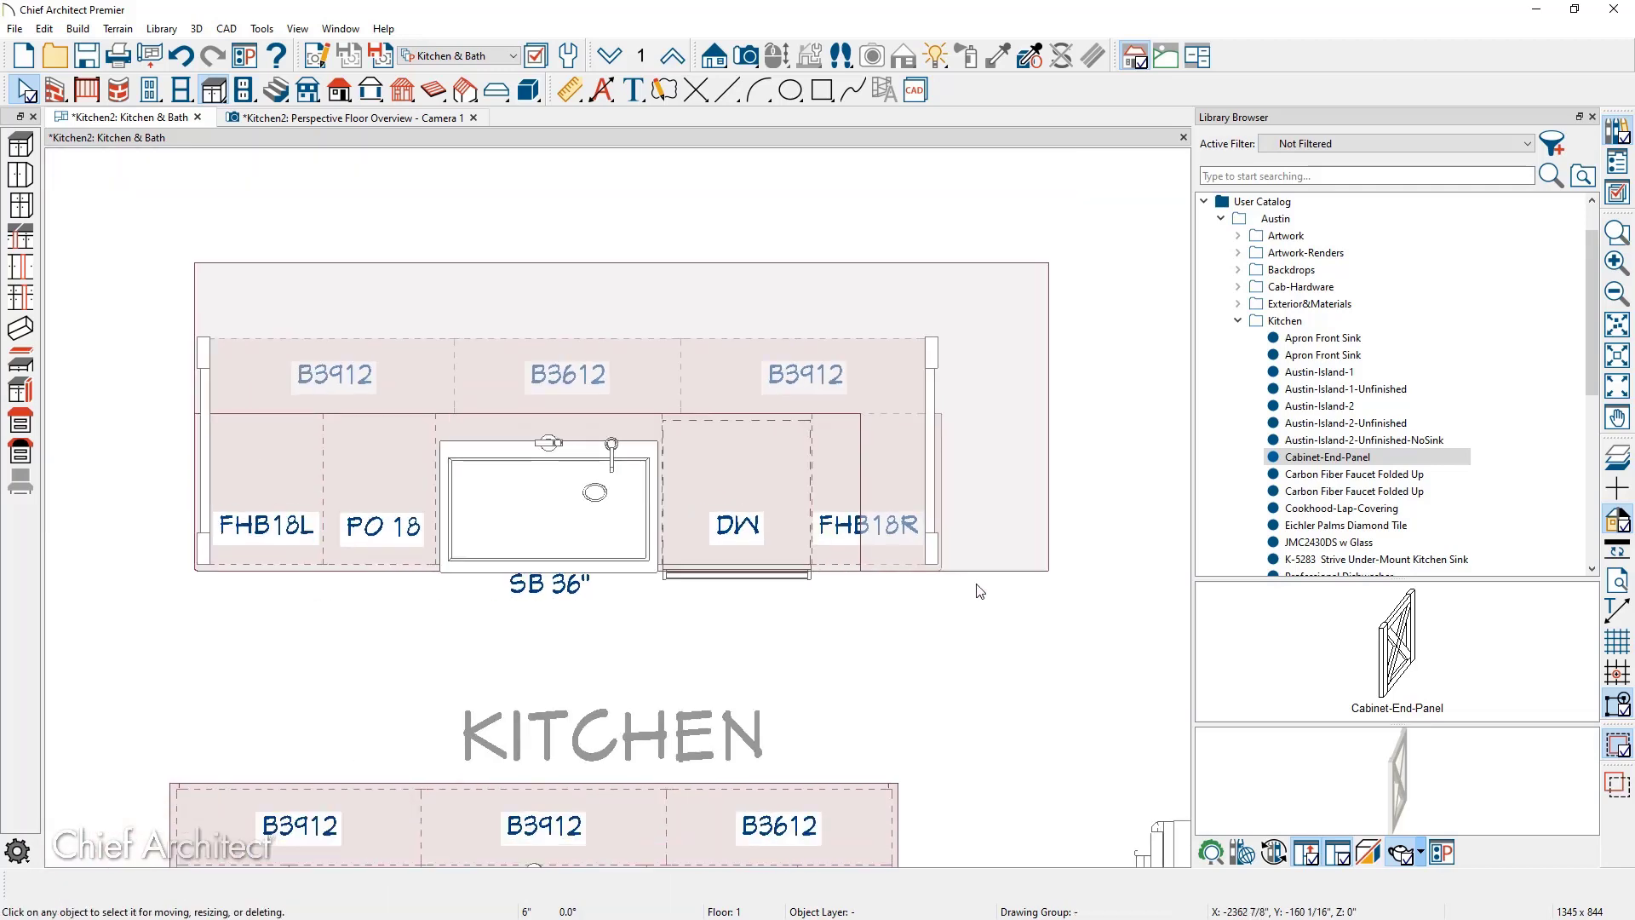
pyautogui.moveTo(963, 631); pyautogui.dragTo(938, 445, button='middle')
pyautogui.scroll(-1, 937, 446)
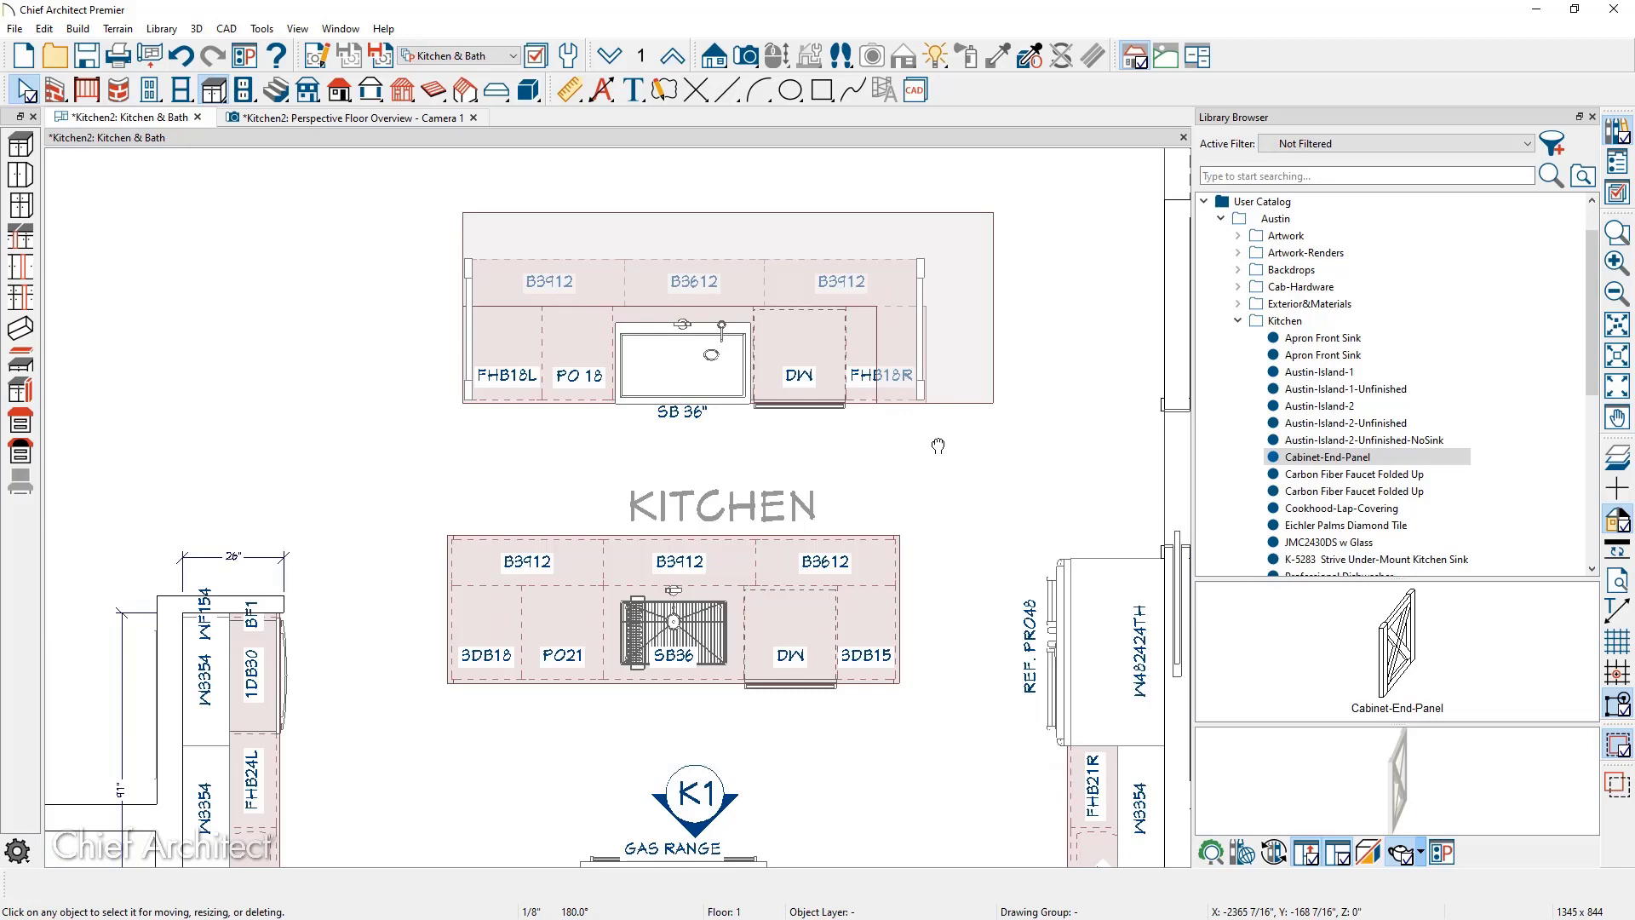
pyautogui.scroll(-2, 938, 444)
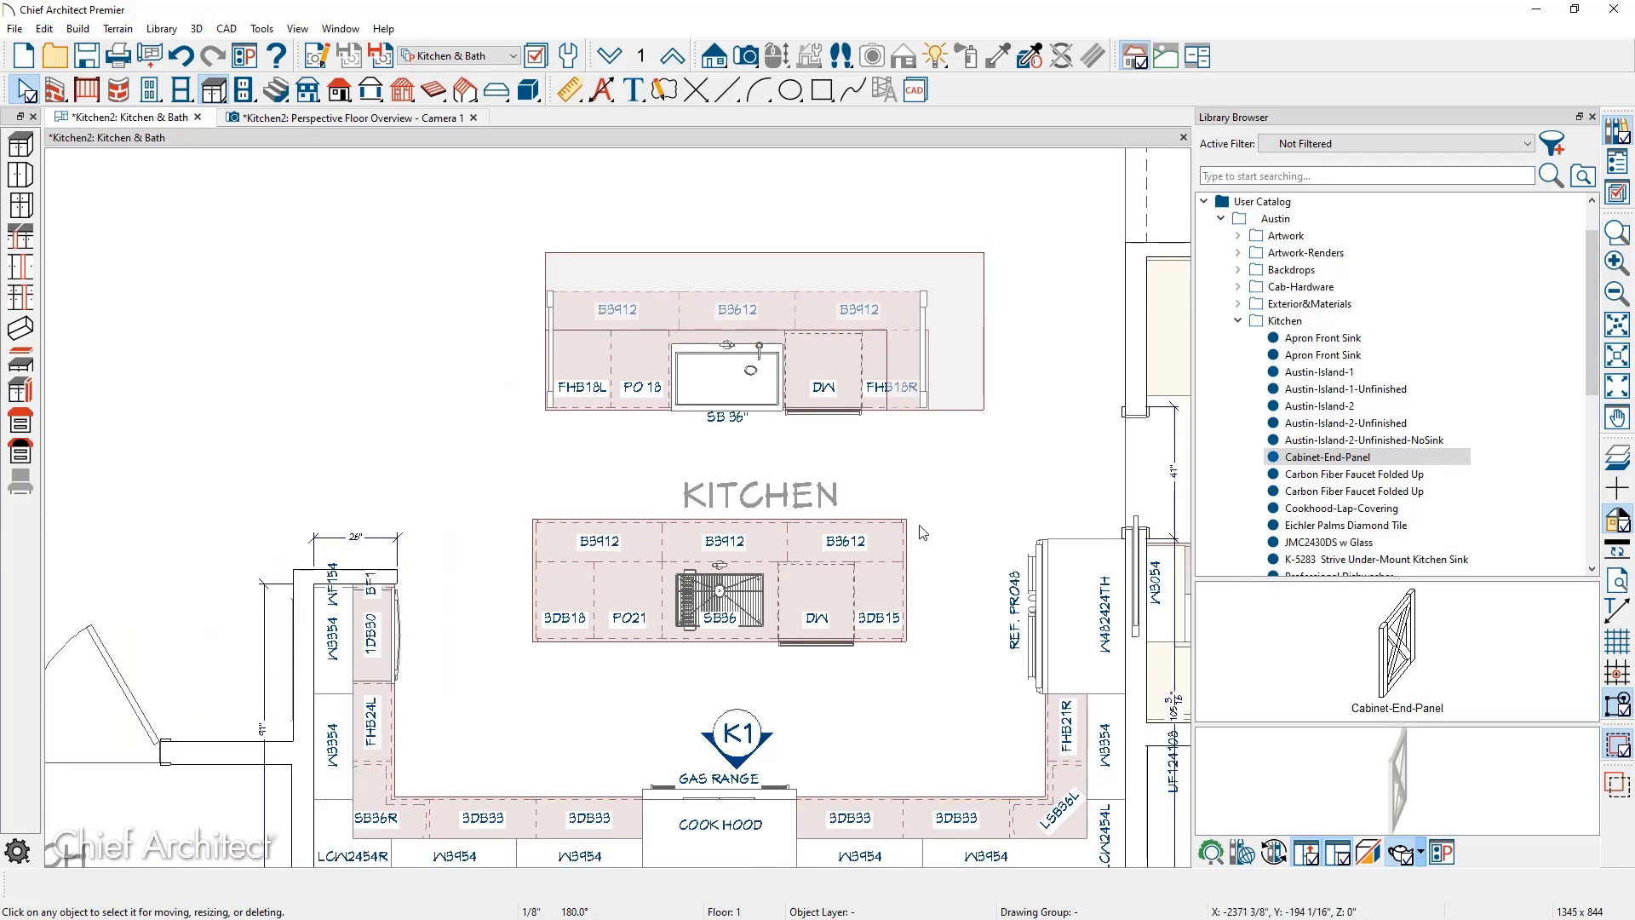
pyautogui.scroll(-2, 898, 442)
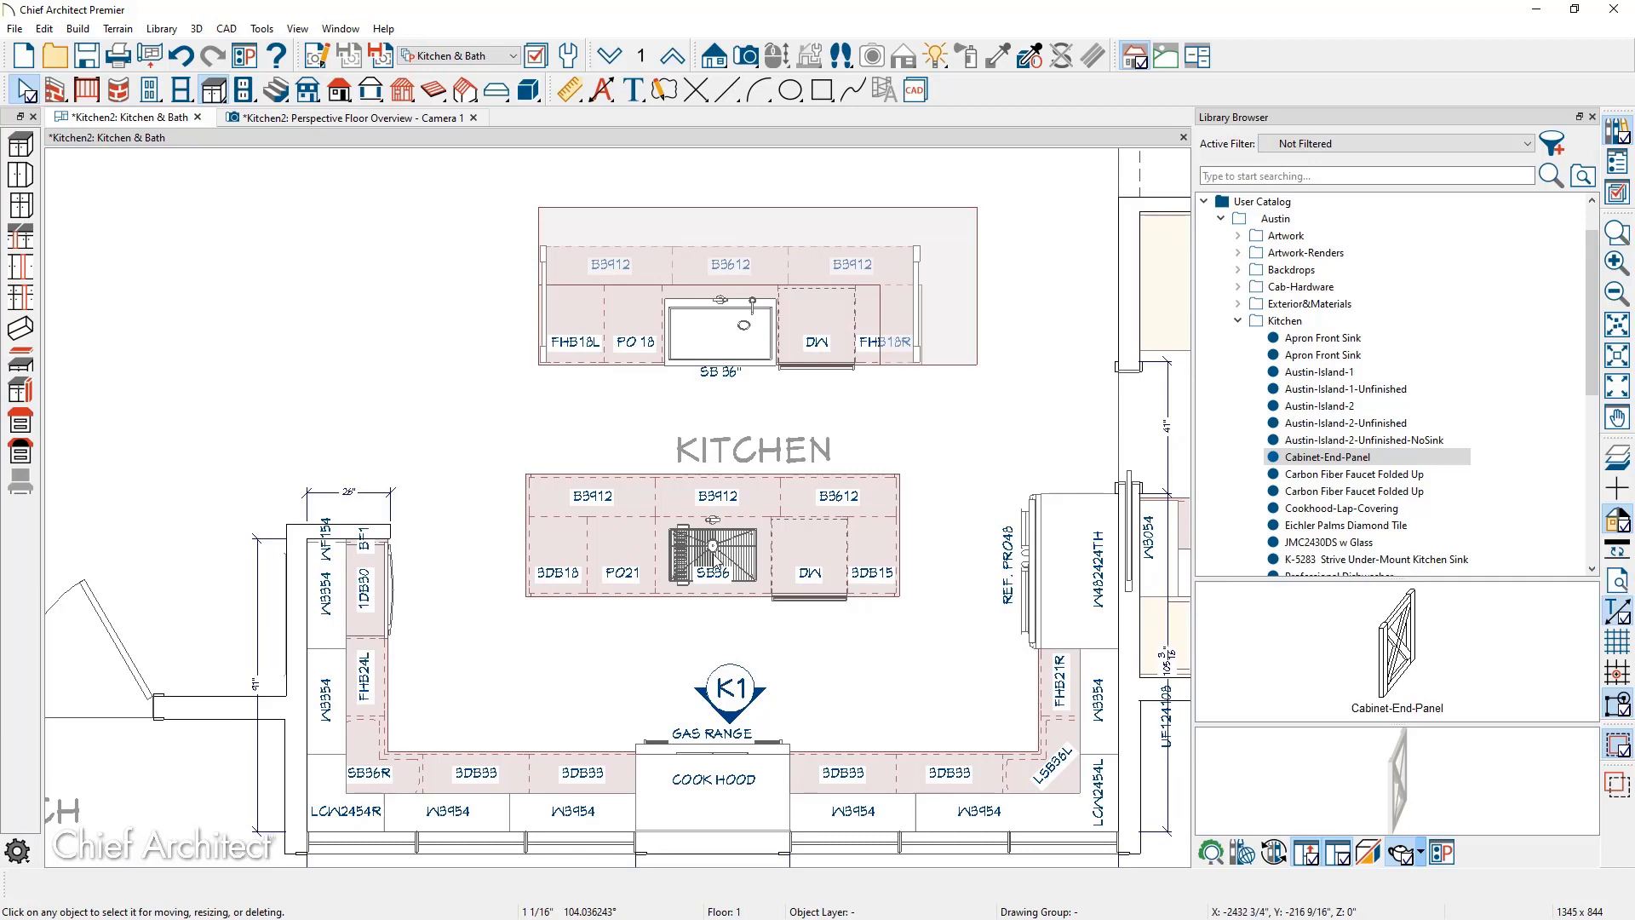
pyautogui.click(568, 563)
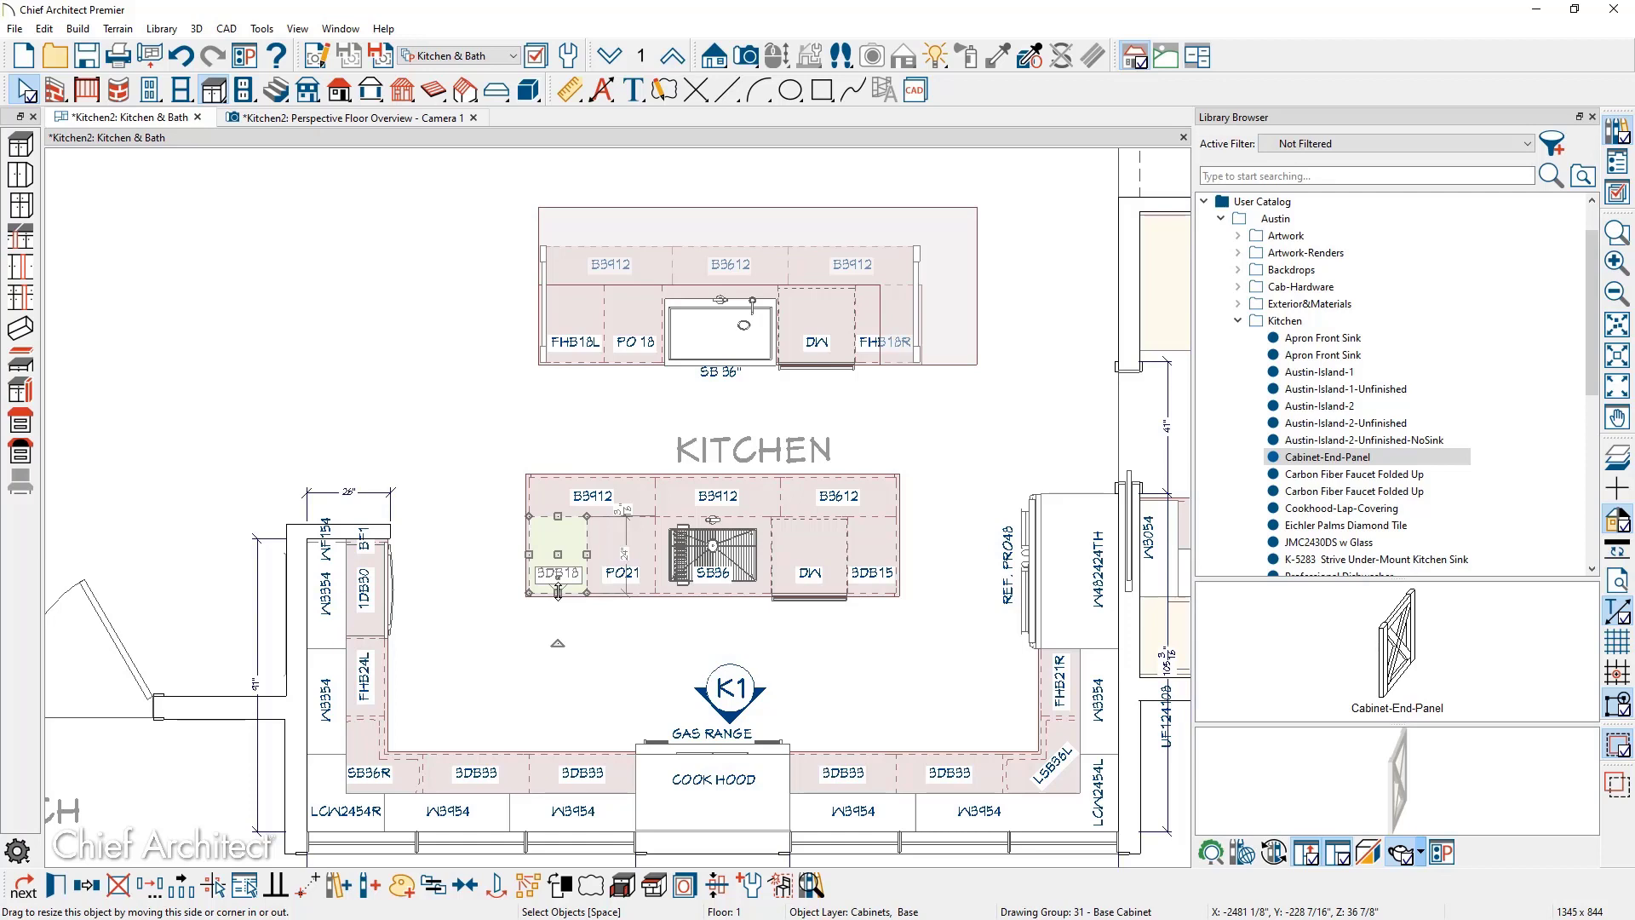
pyautogui.press('Escape')
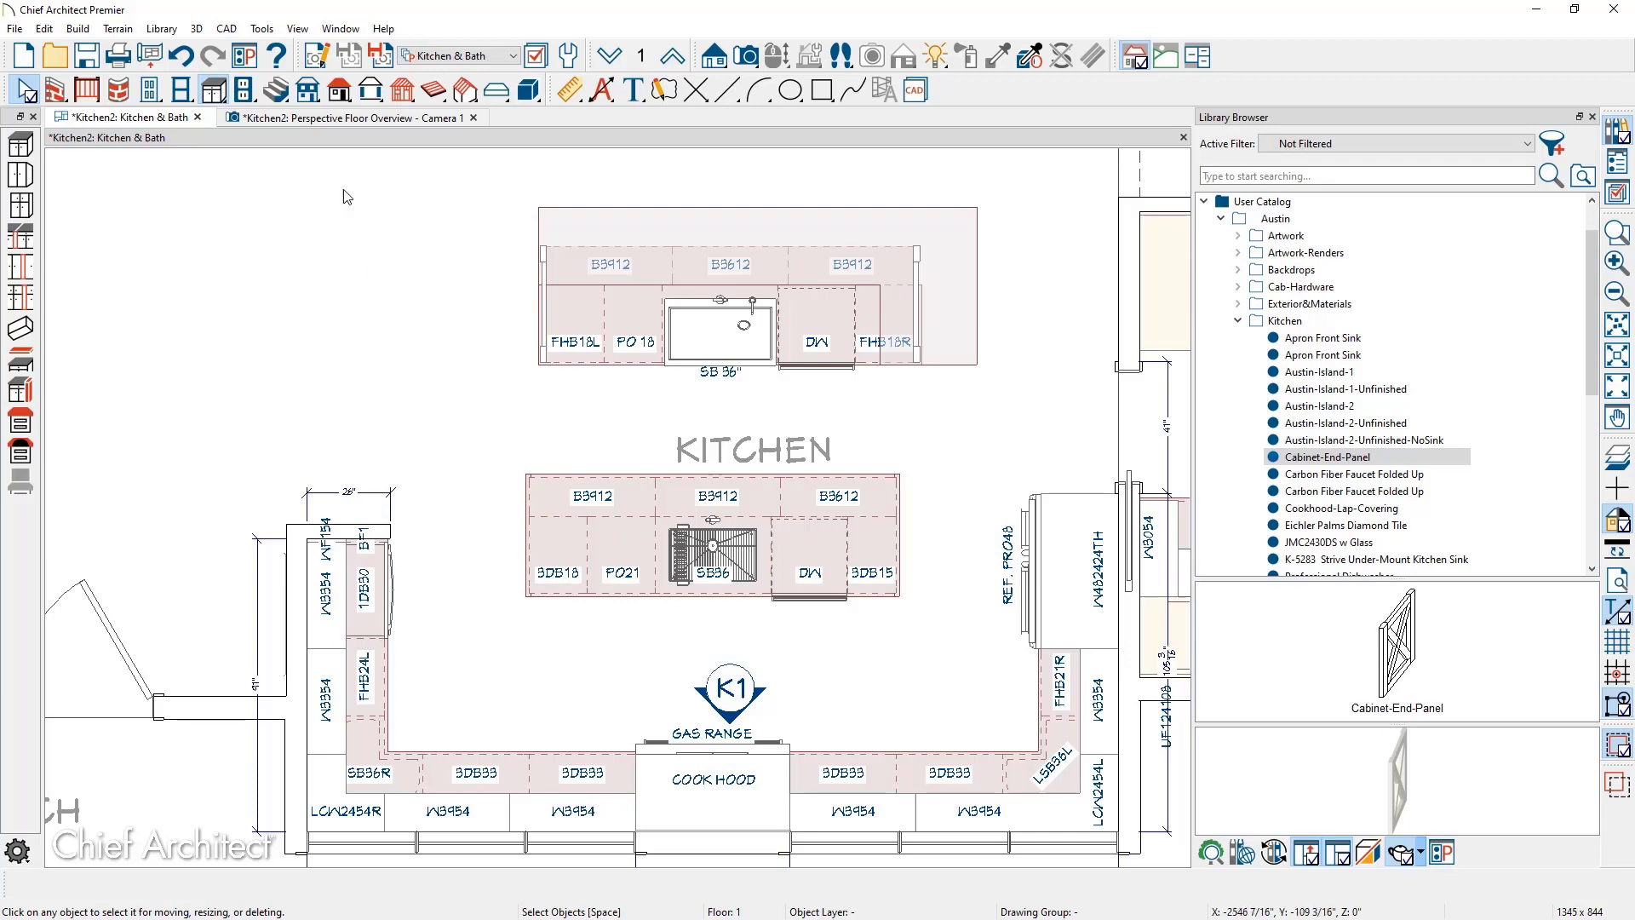
# In the Kitchen and Bath dimension defaults, stop End to End dimensions from locating cabinet sides, corners and moldings
pyautogui.click(321, 60)
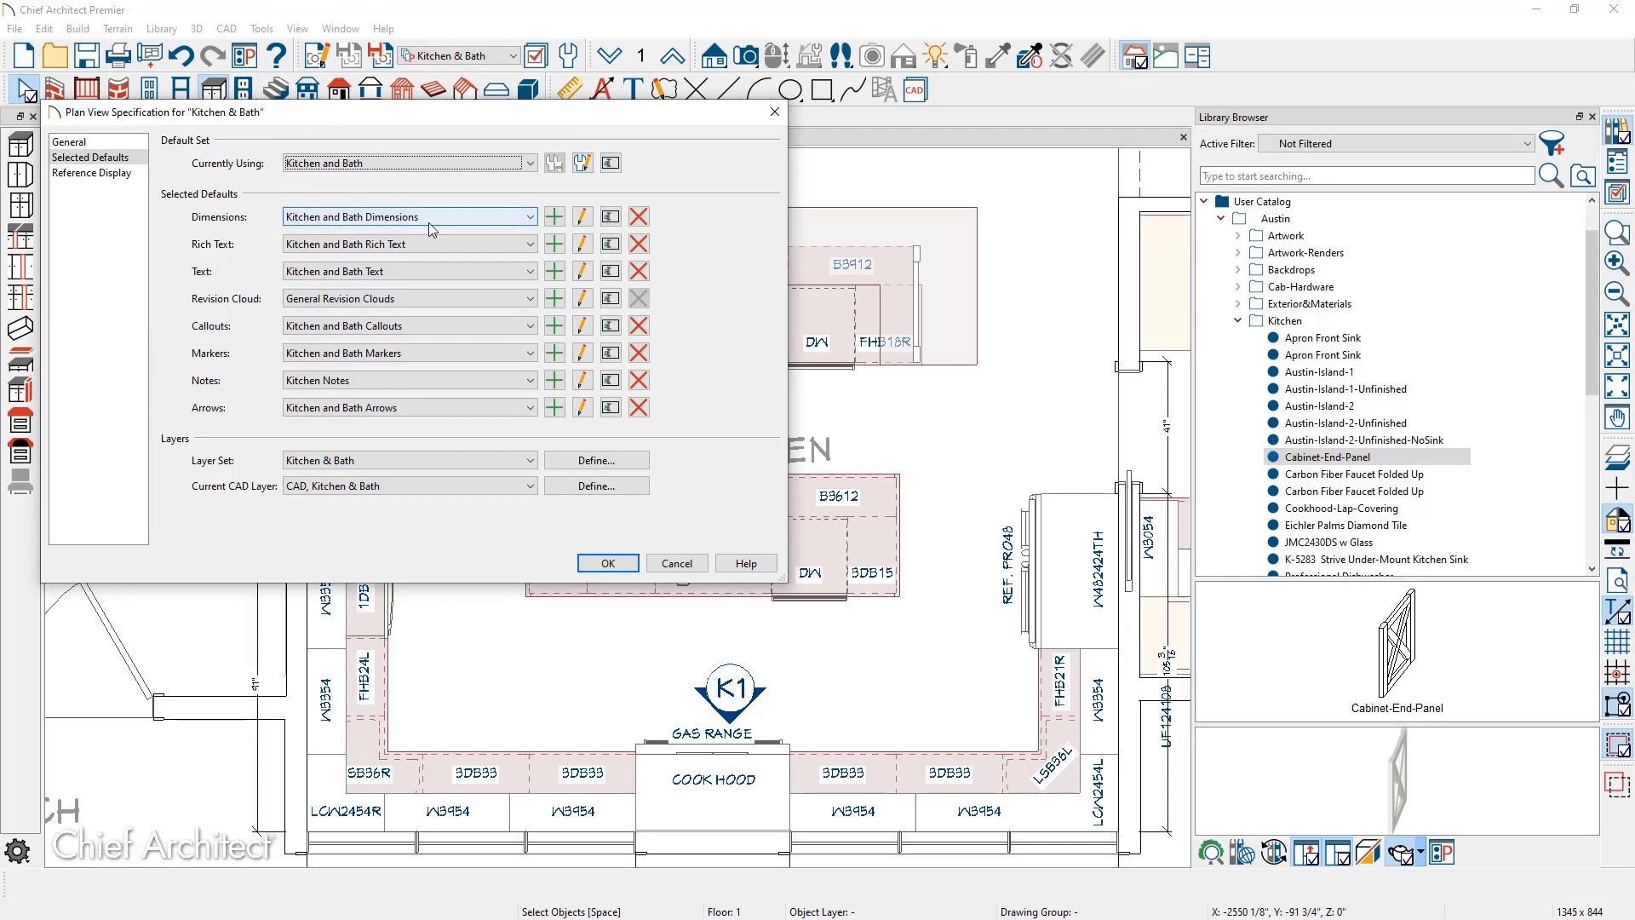
pyautogui.click(583, 217)
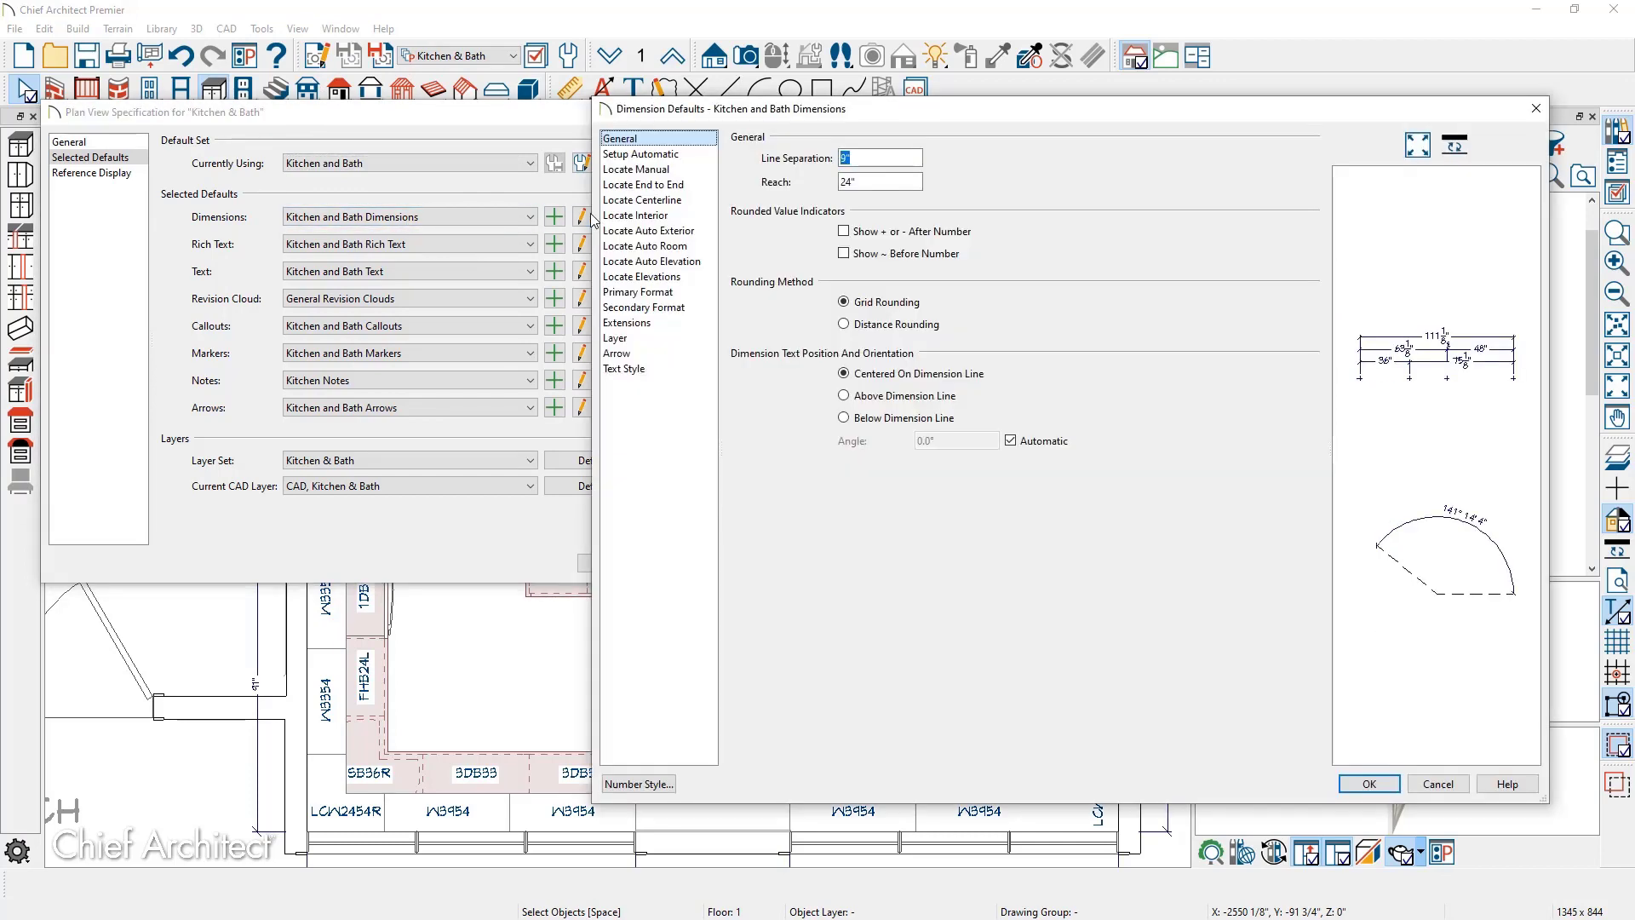
pyautogui.click(685, 193)
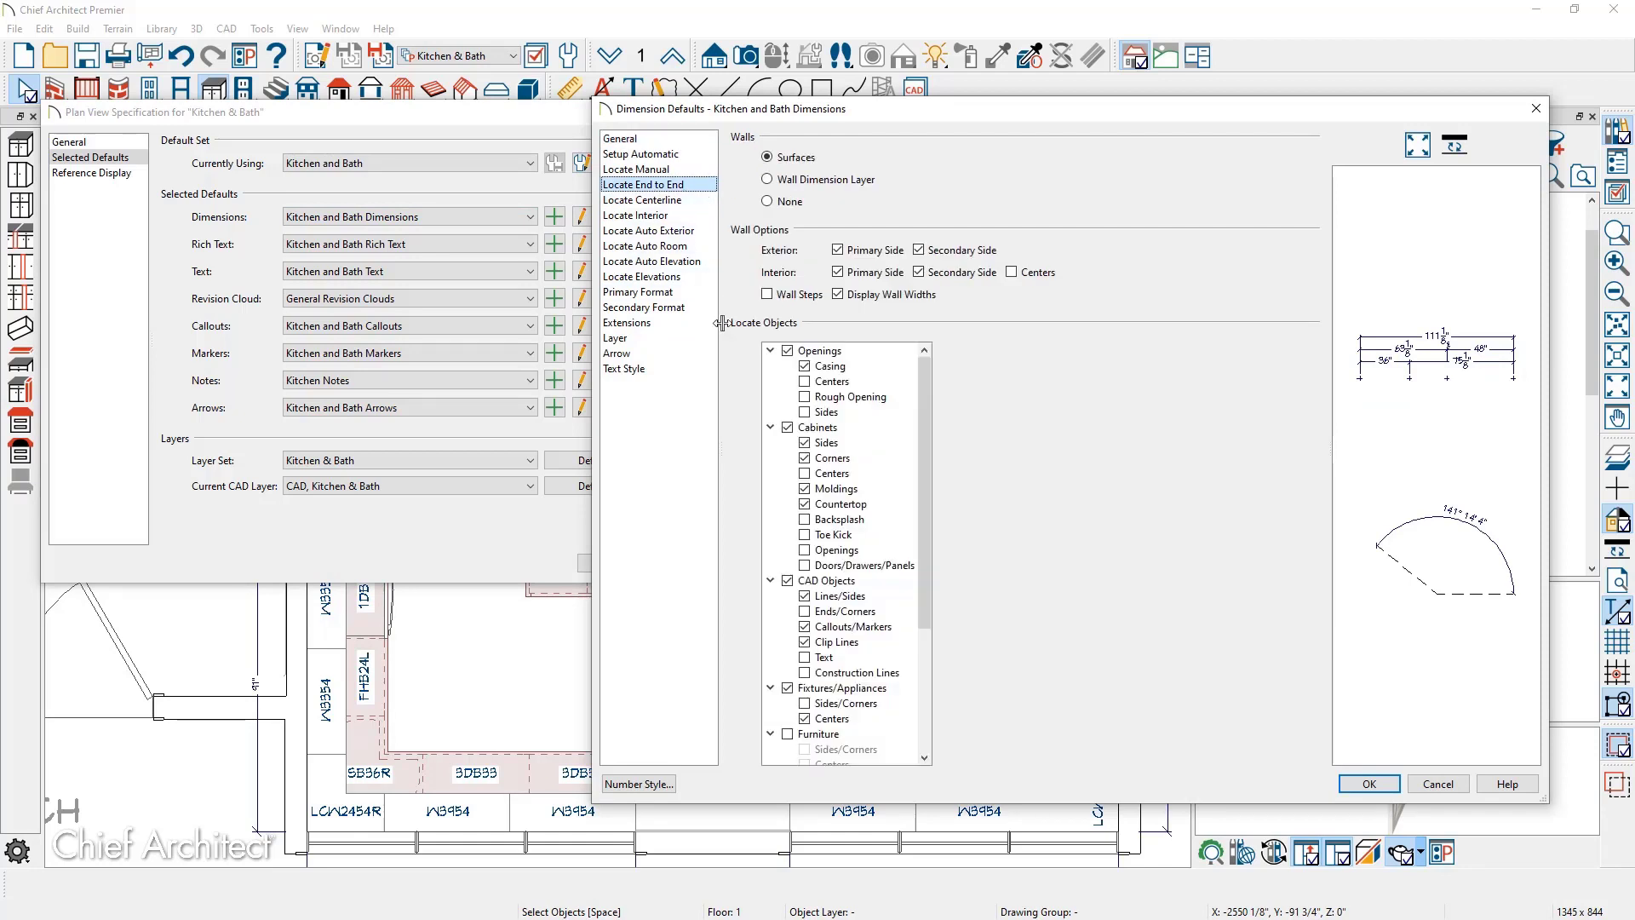
pyautogui.click(804, 443)
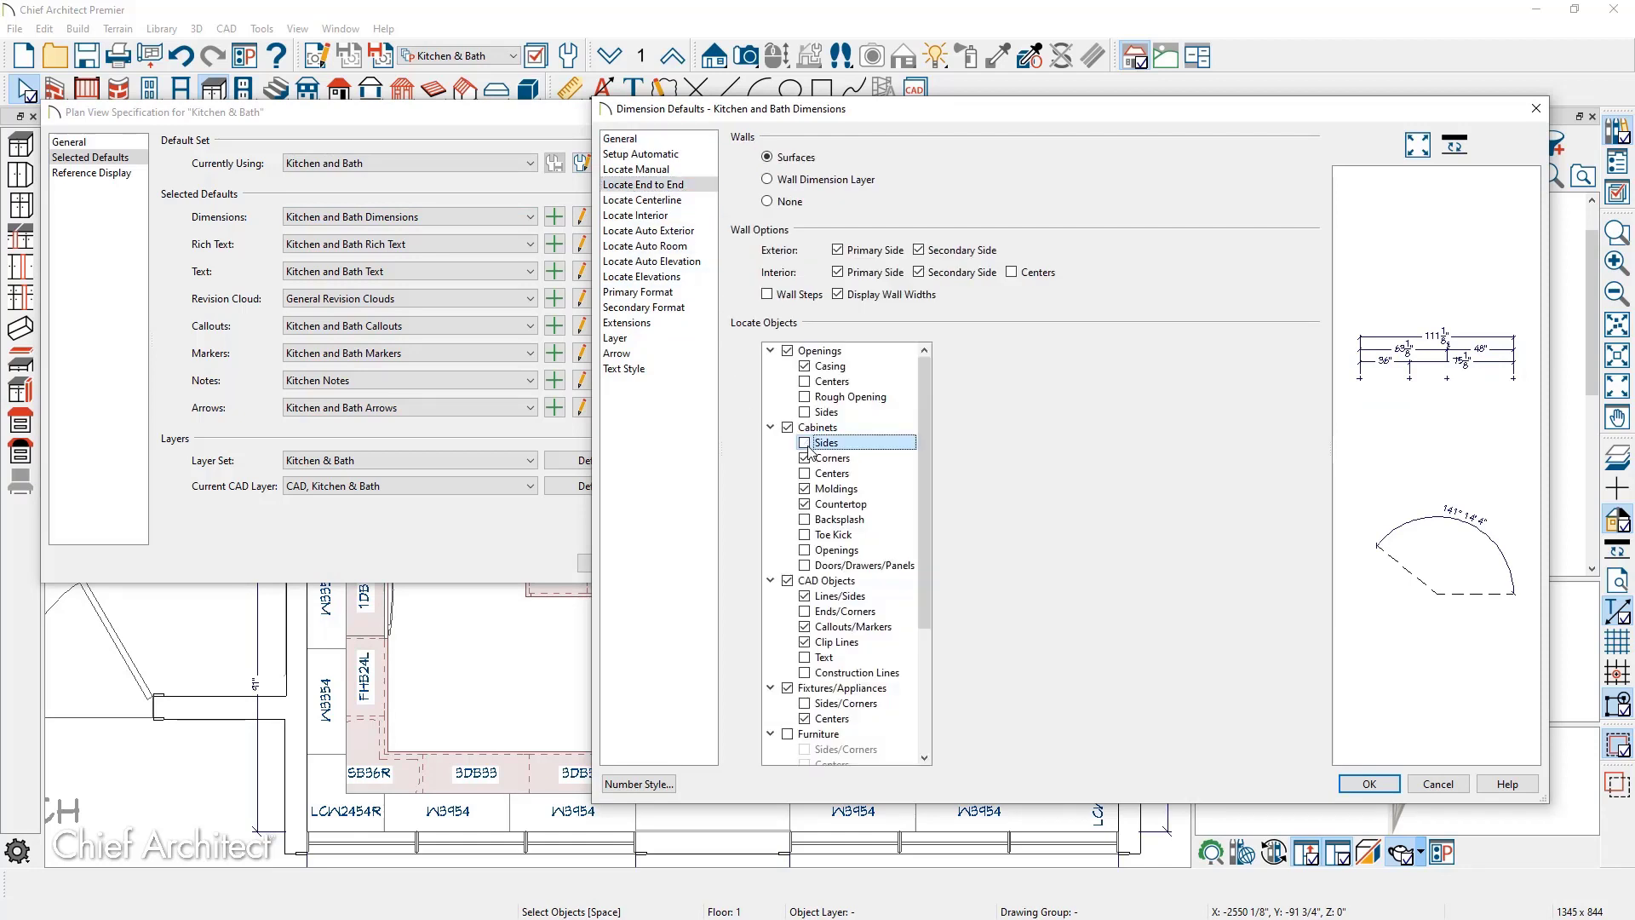
pyautogui.click(806, 458)
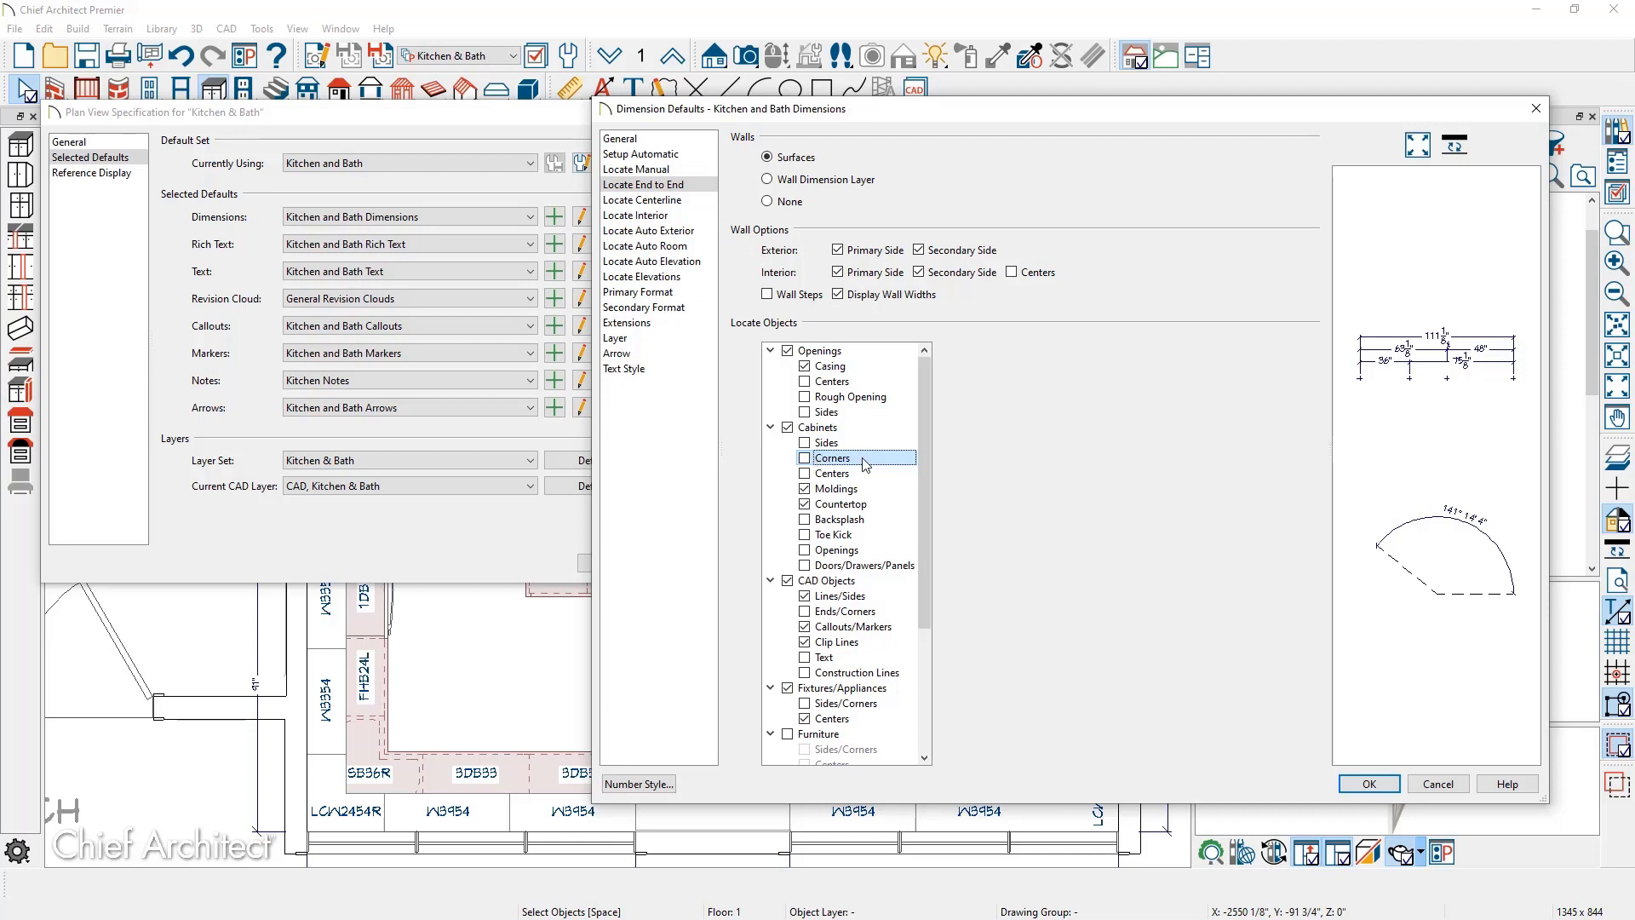
pyautogui.click(848, 489)
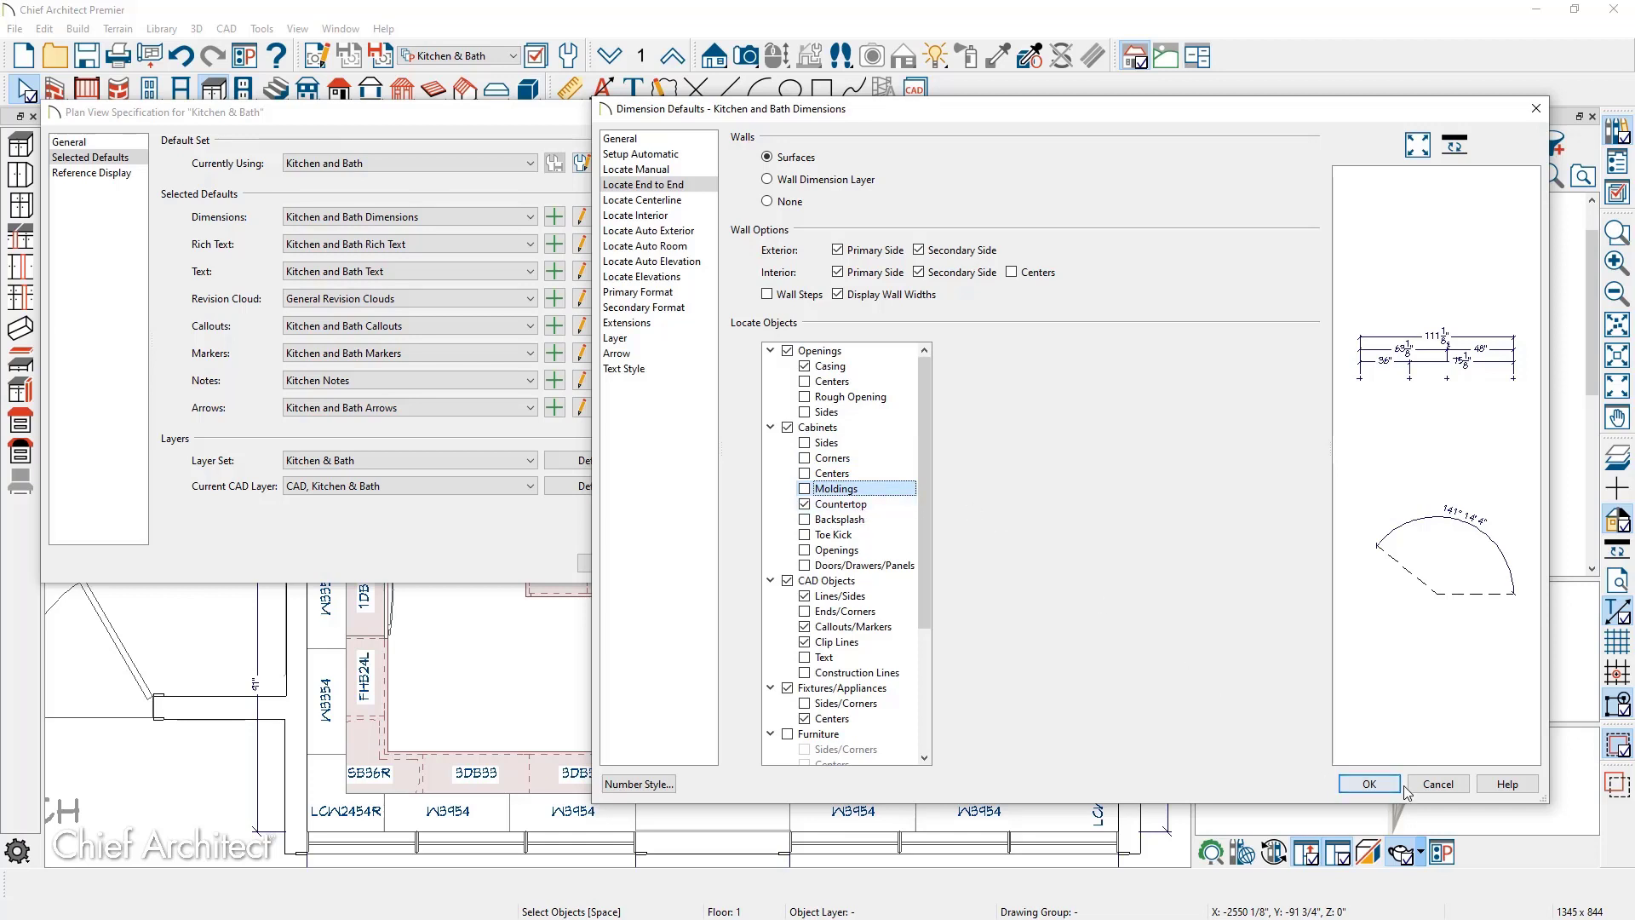
pyautogui.click(1369, 784)
pyautogui.click(605, 567)
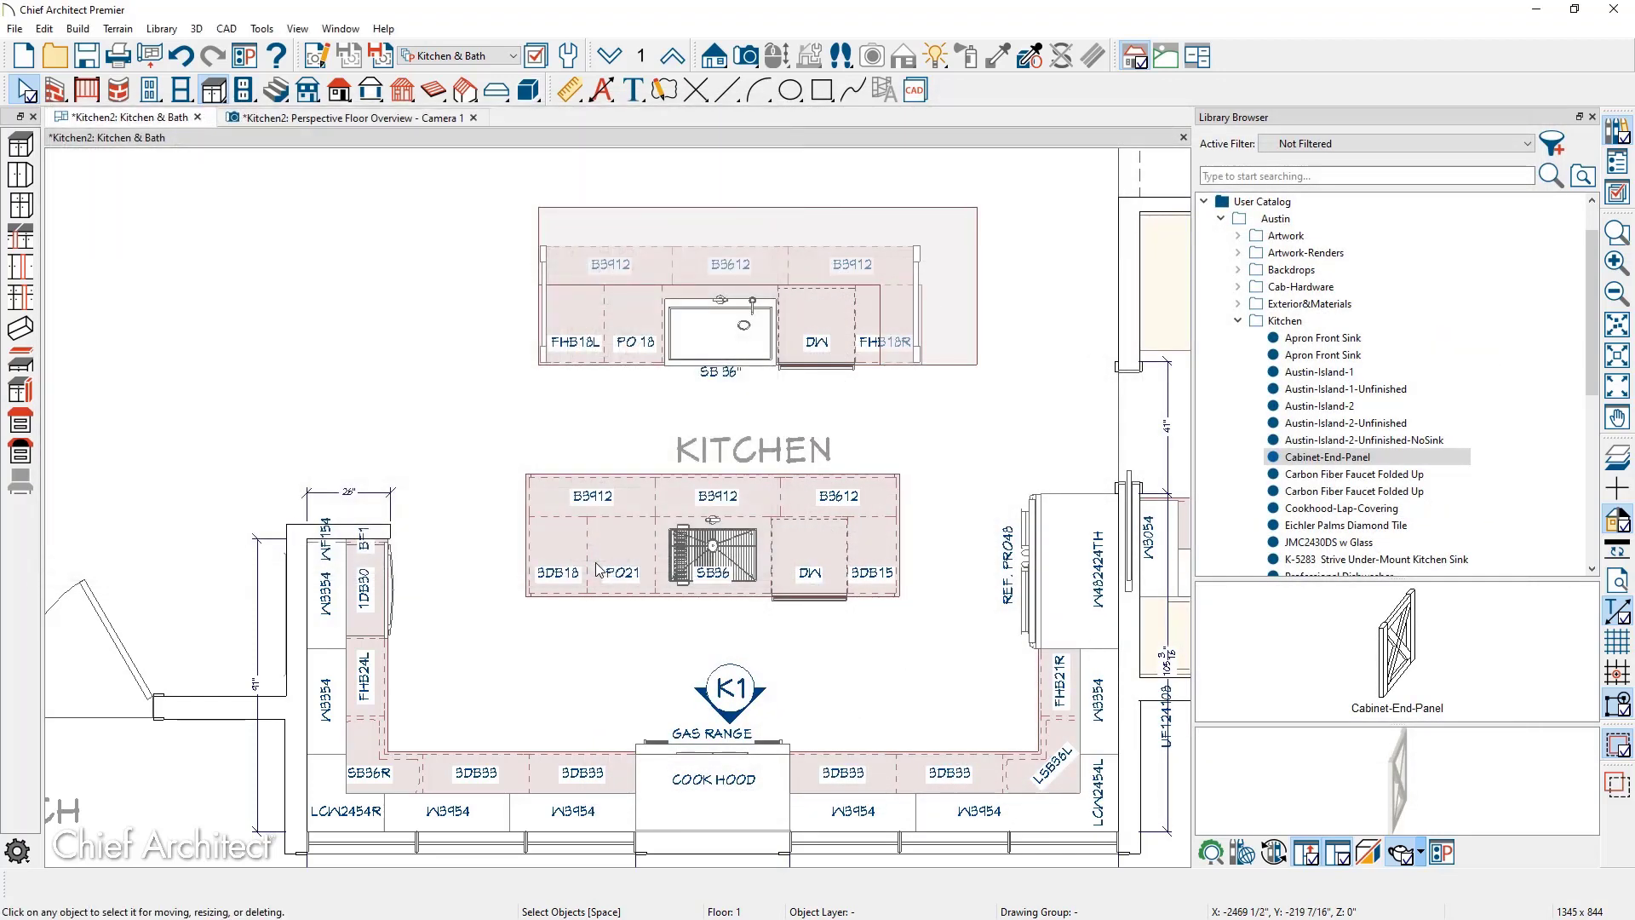
# Draw an End to End dimension from the range-wall countertop edge to the front edge of the nearer island
pyautogui.click(569, 91)
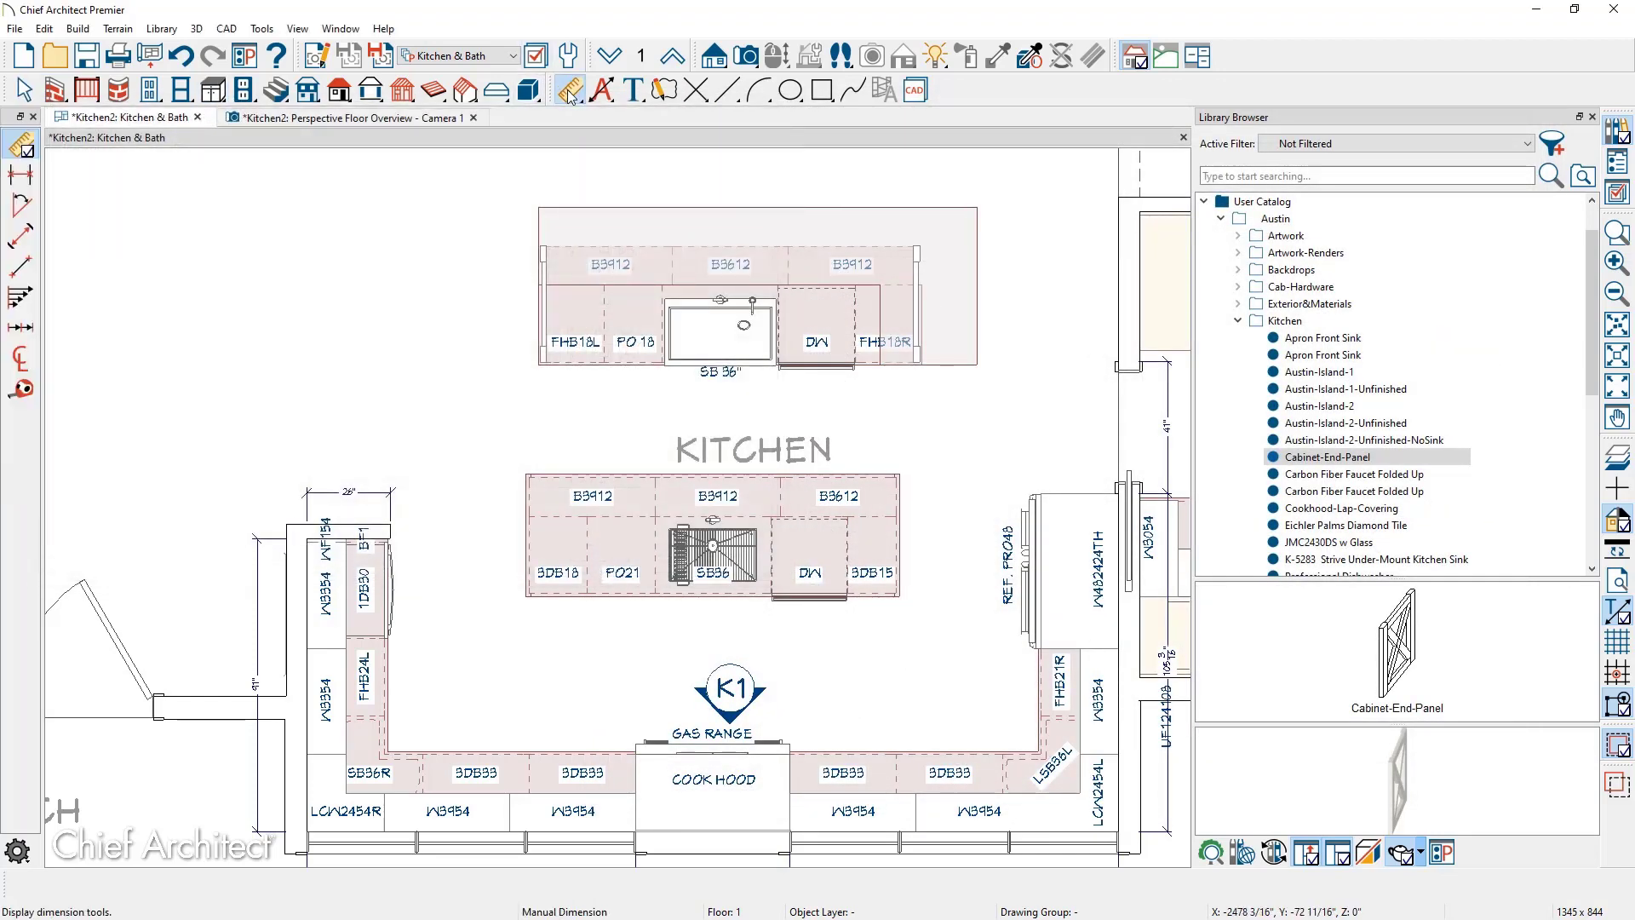
pyautogui.click(20, 175)
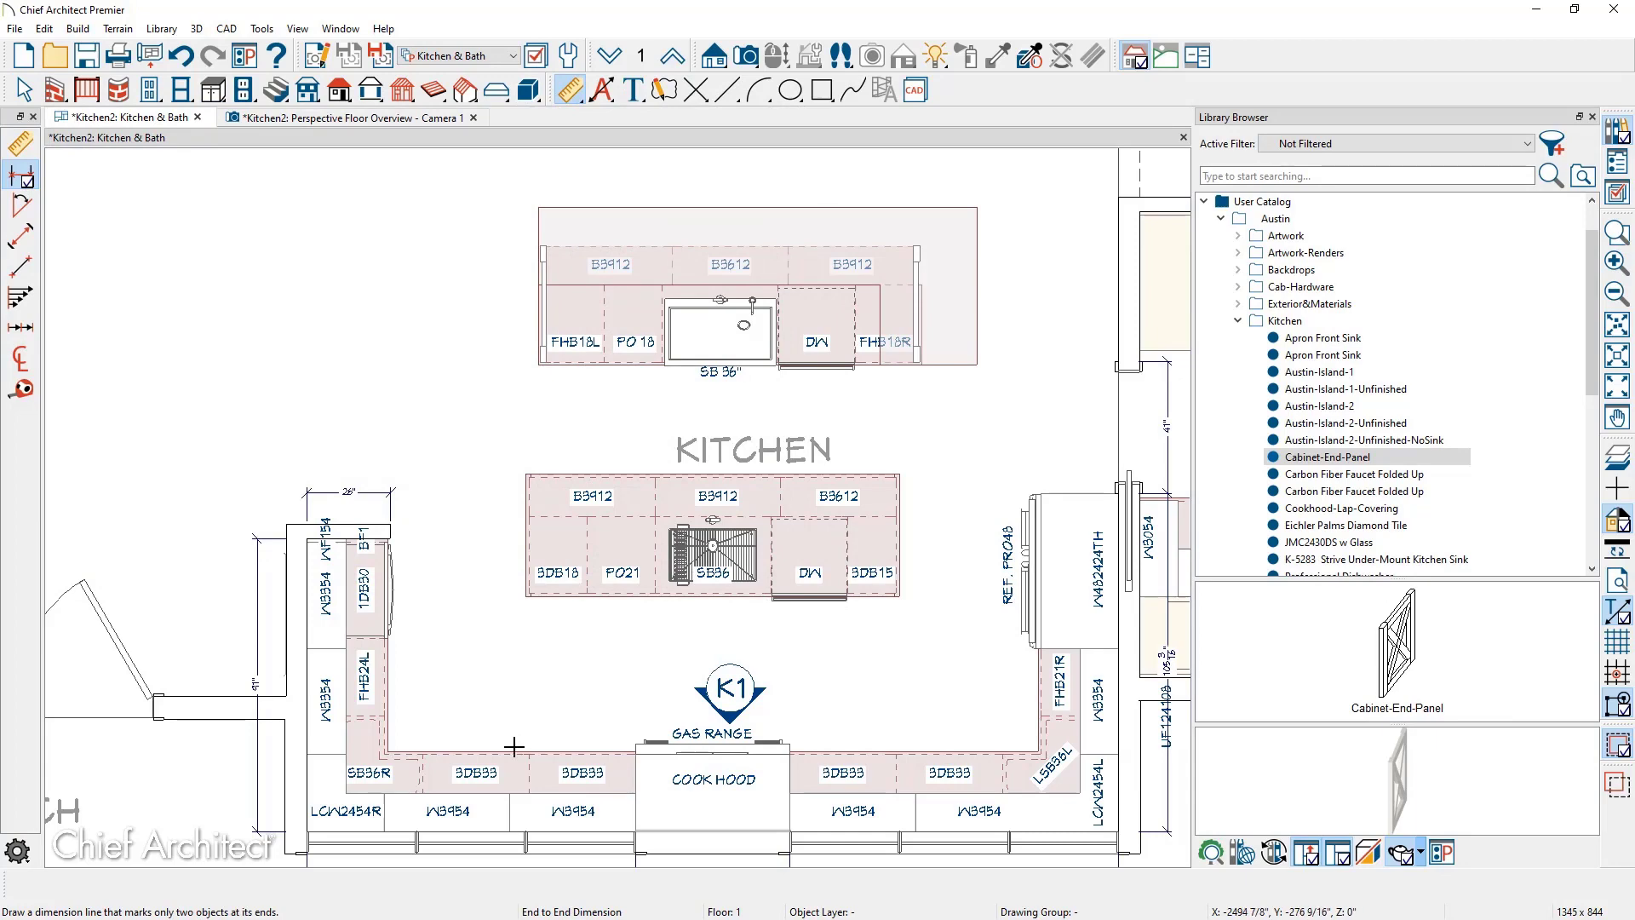
pyautogui.moveTo(515, 750); pyautogui.dragTo(513, 599)
pyautogui.scroll(4, 490, 630)
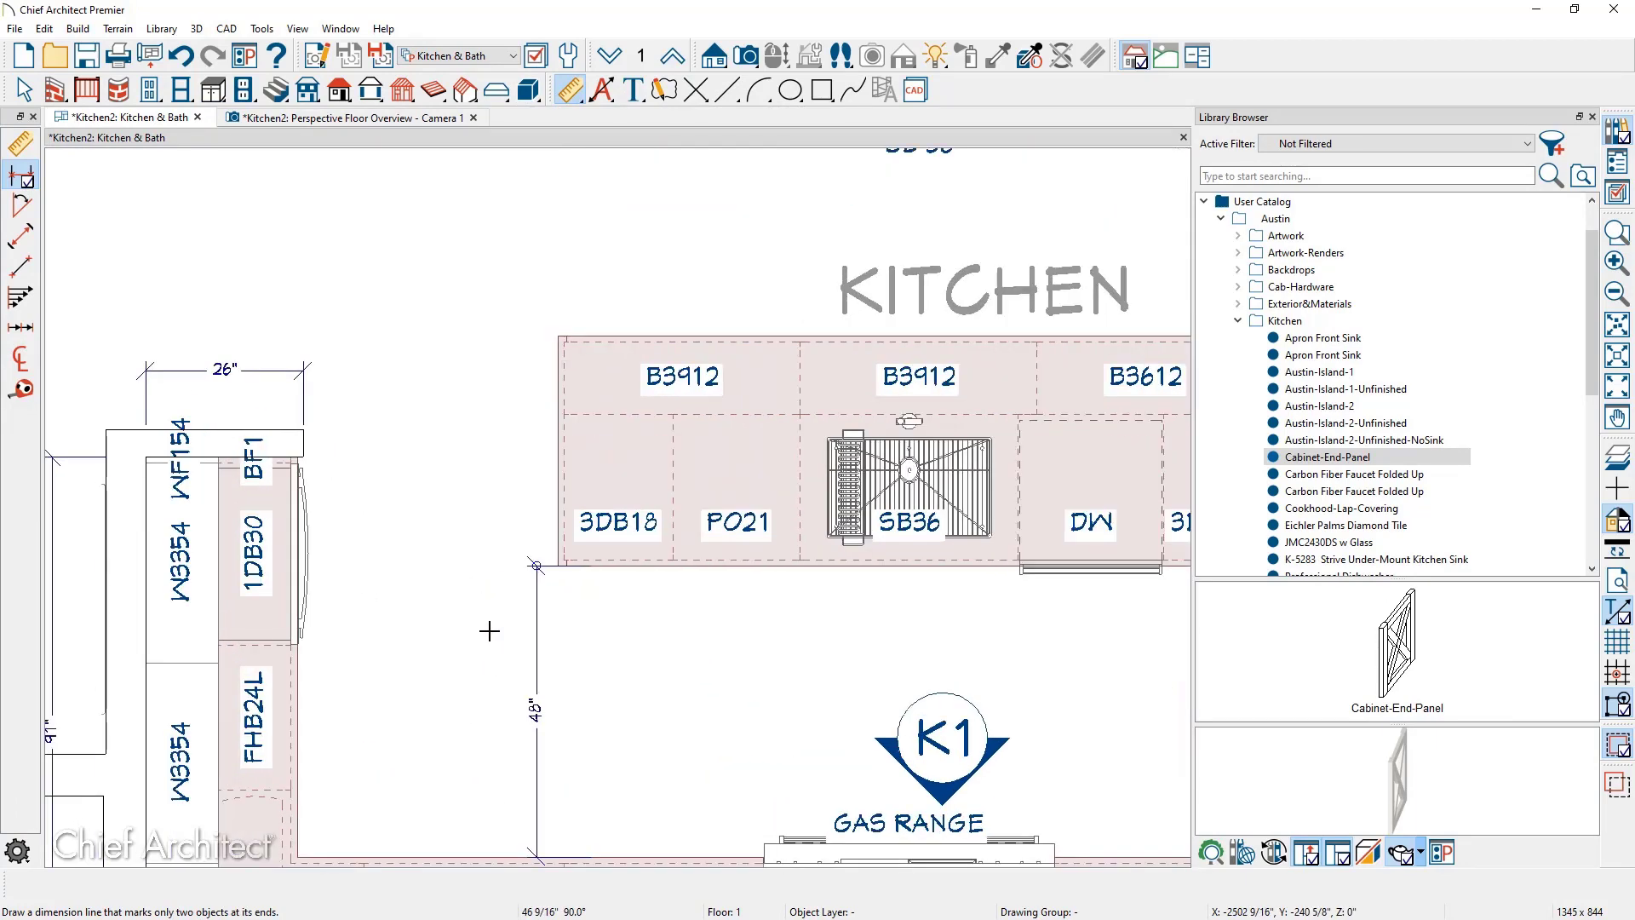
# Extend the aisle dimension line so it also locates the back edge of the island nearer the range
pyautogui.click(537, 608)
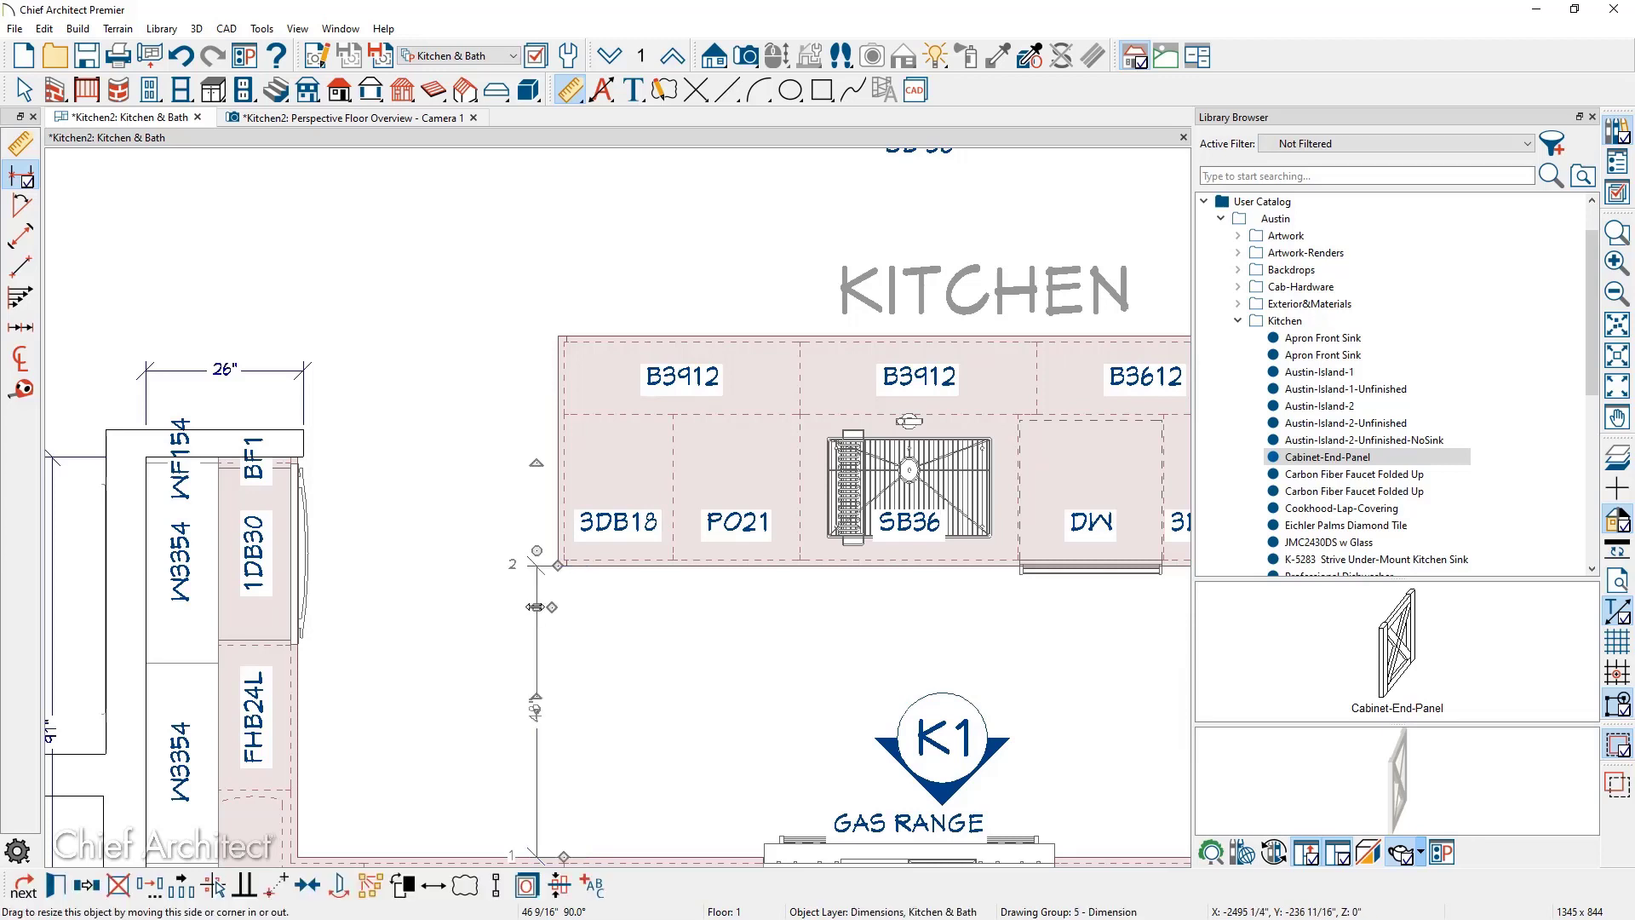
pyautogui.moveTo(536, 608); pyautogui.dragTo(509, 363)
pyautogui.scroll(-2, 324, 426)
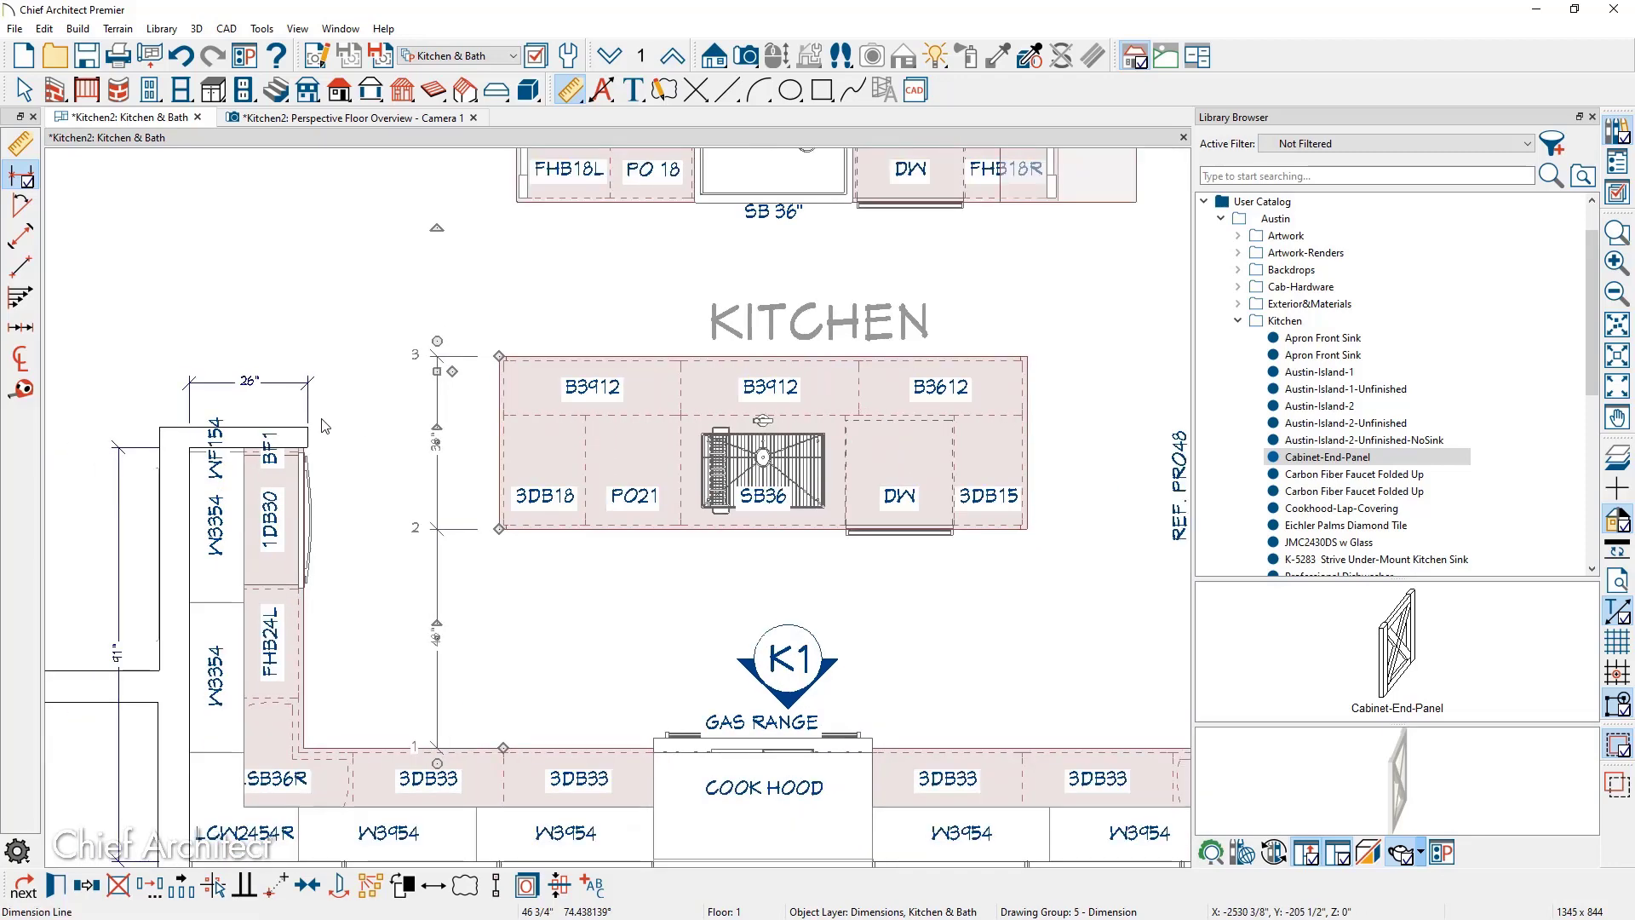
pyautogui.press('space')
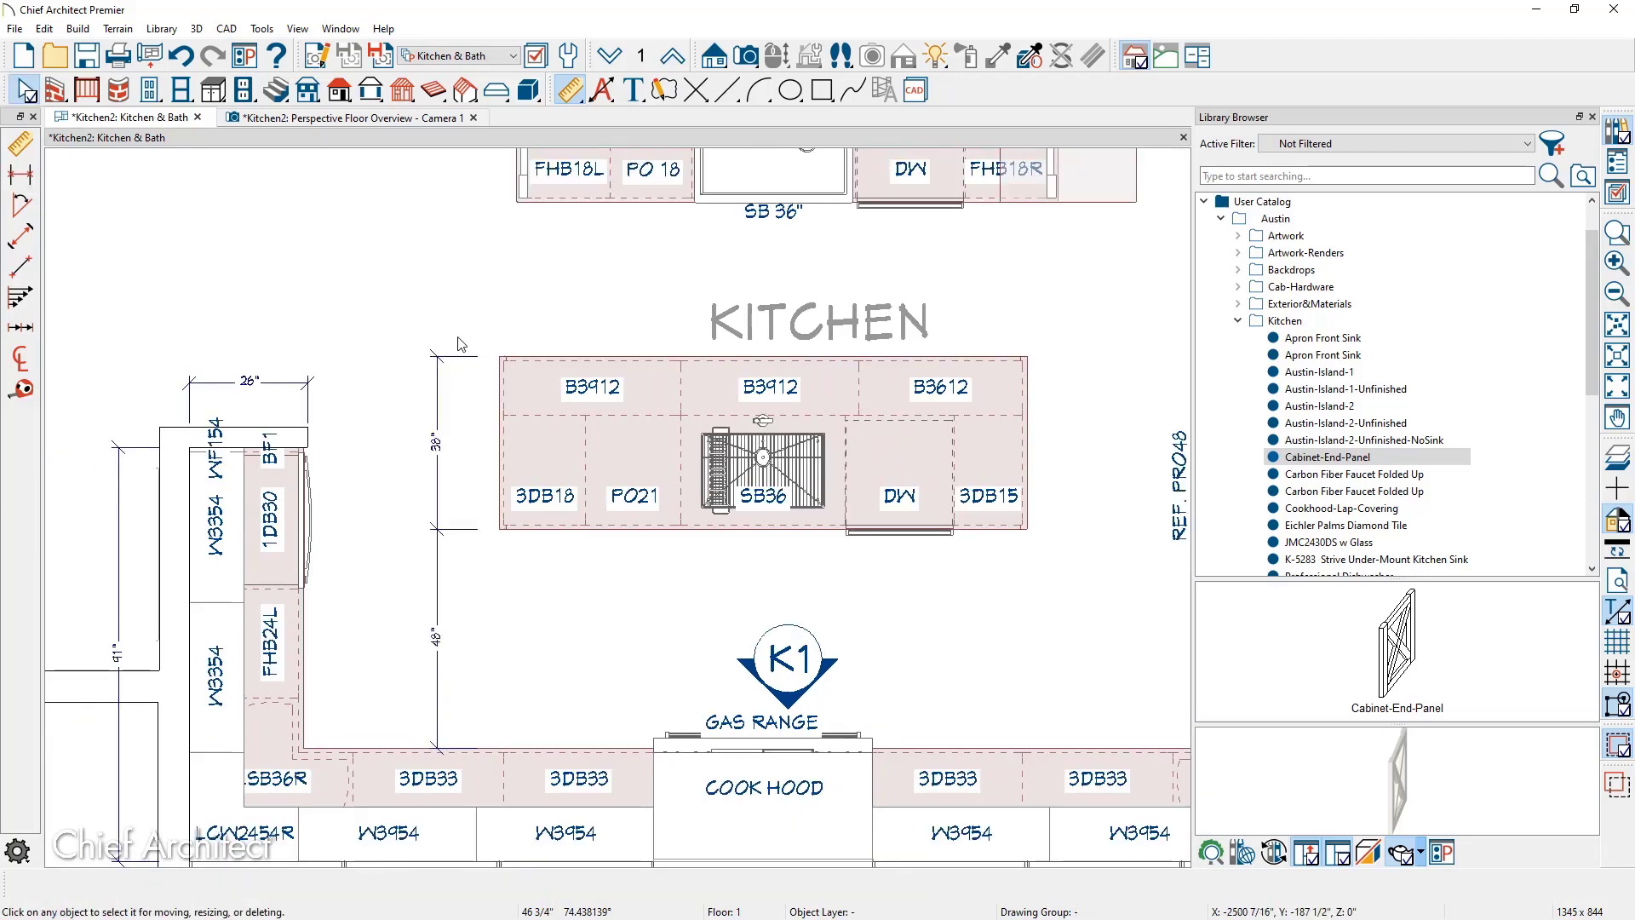
# Group-select the island nearer the range and set its distance from the range-wall countertop to 42 inches
pyautogui.moveTo(458, 337); pyautogui.dragTo(1064, 565)
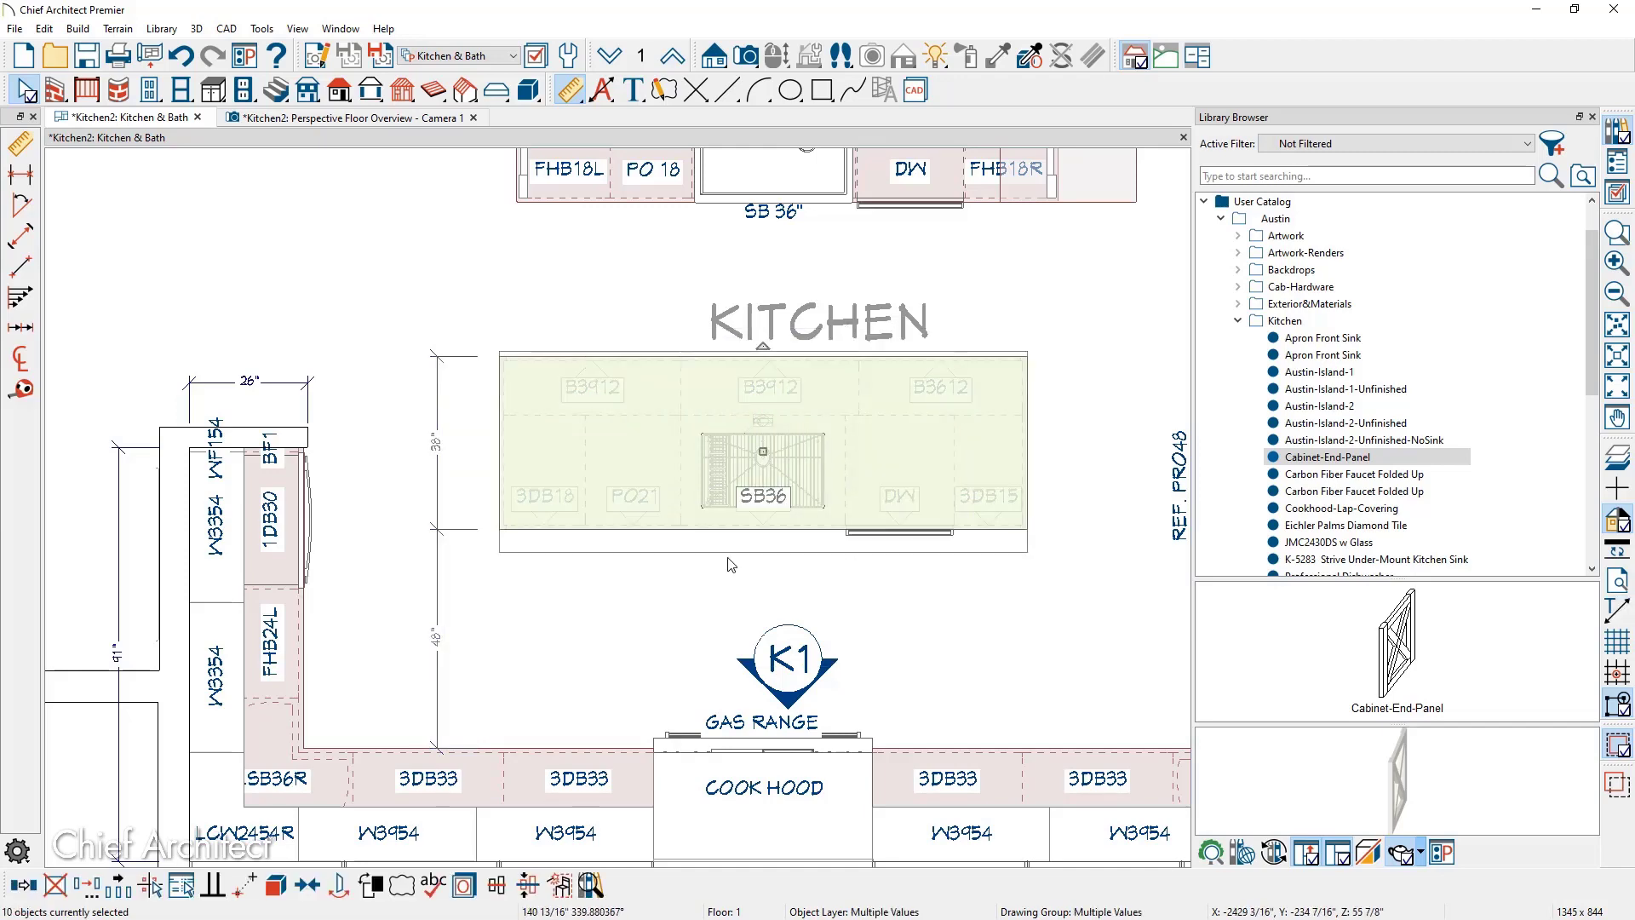
pyautogui.click(441, 637)
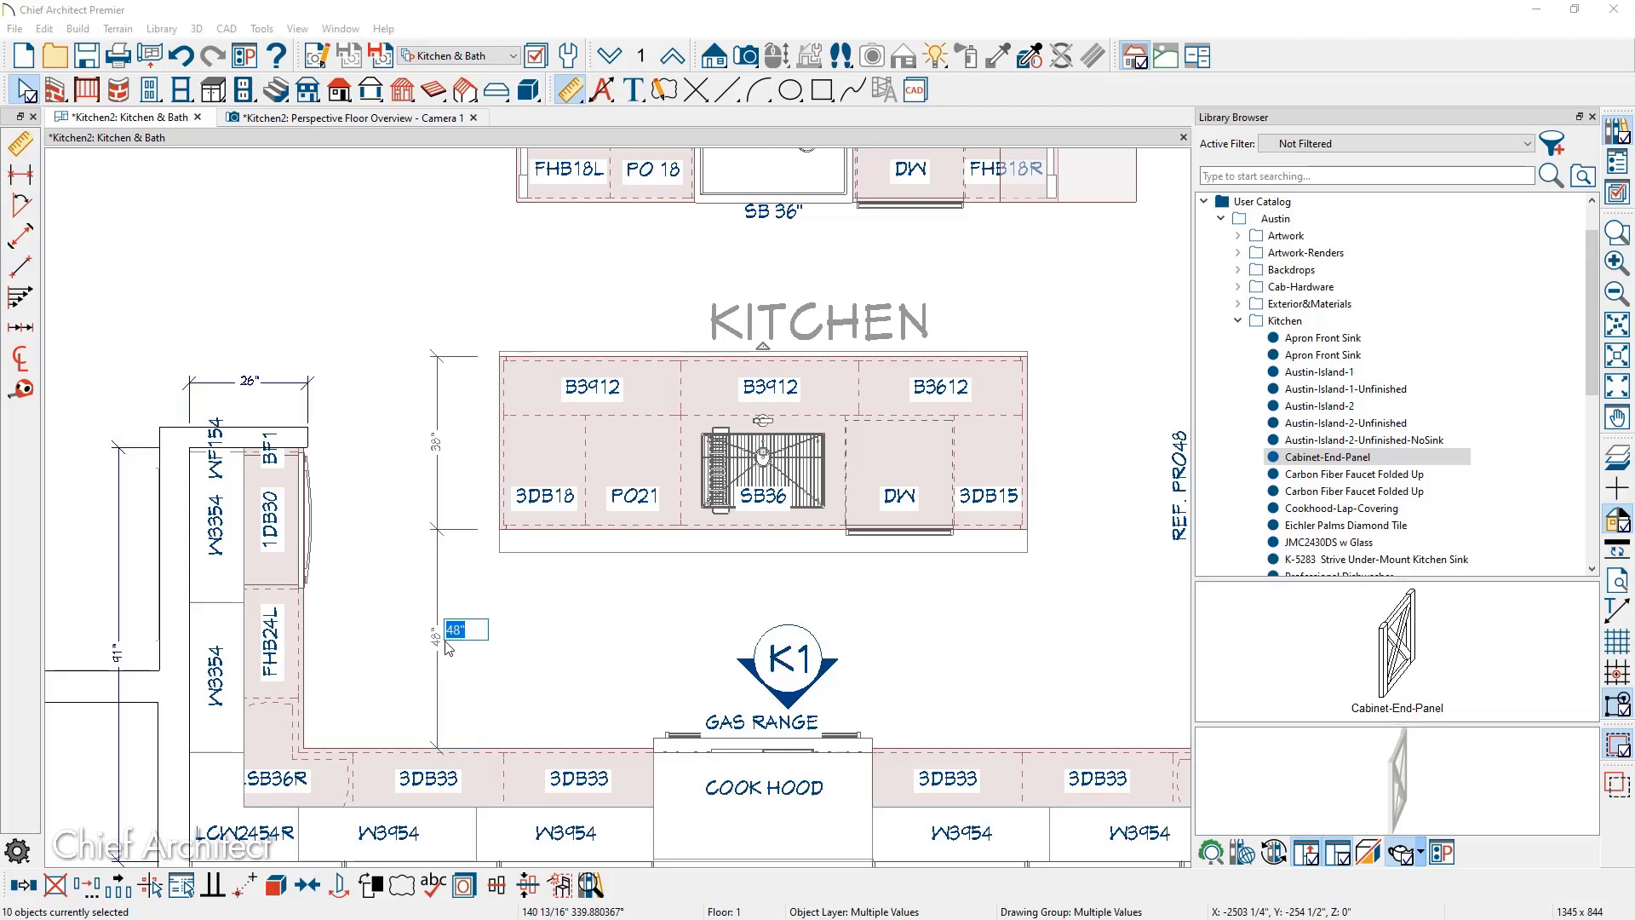
pyautogui.write('42')
pyautogui.press('Return')
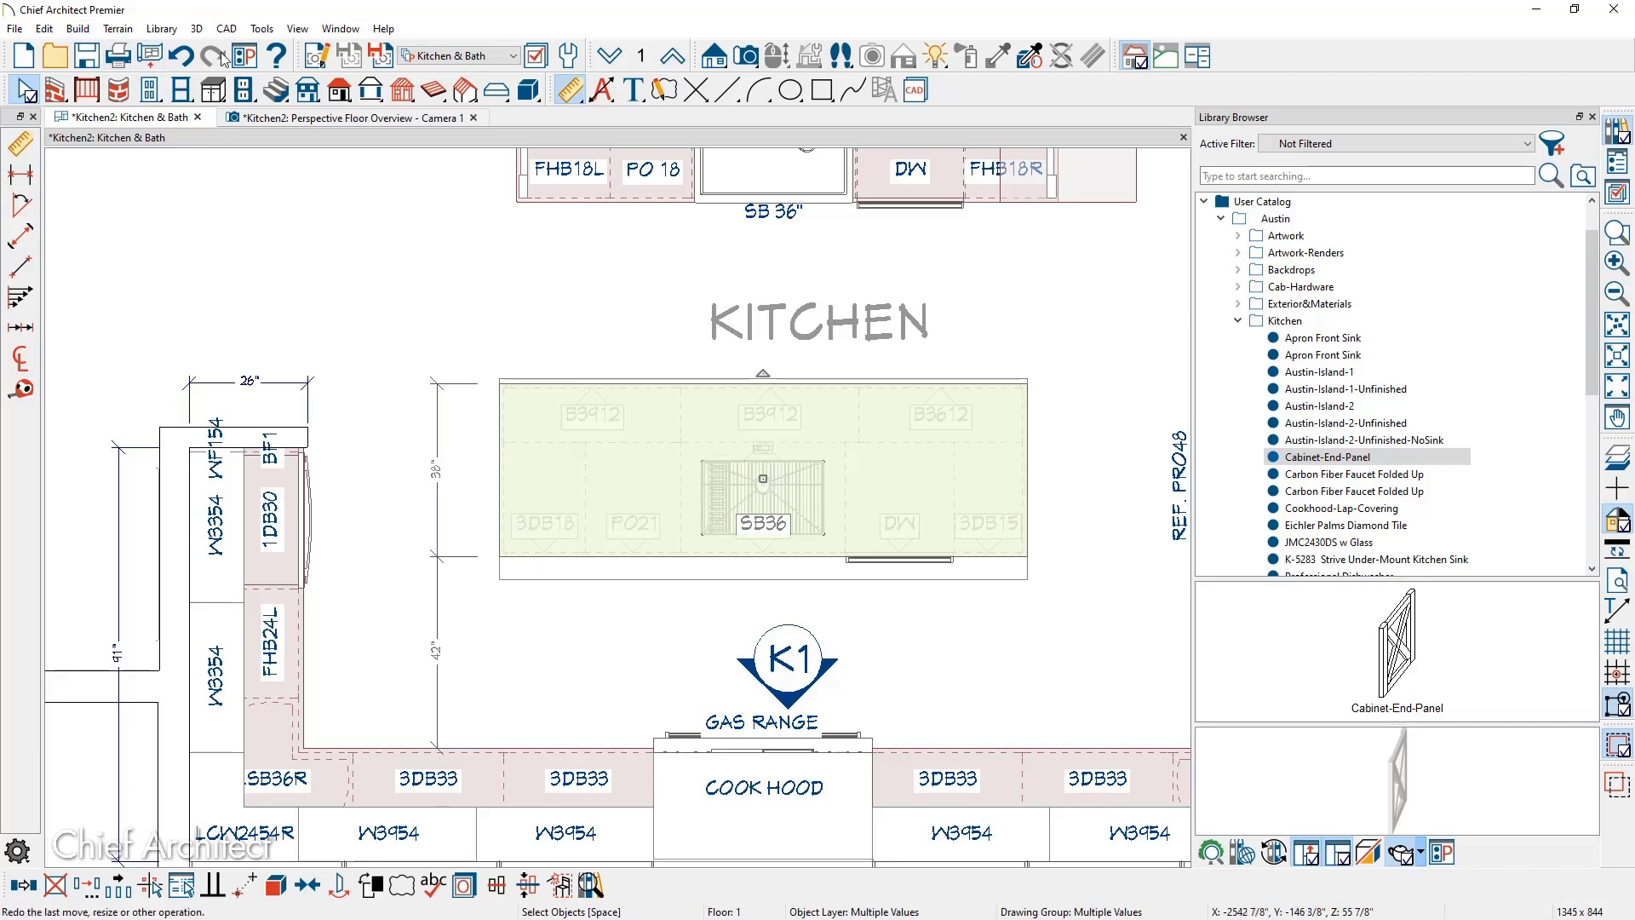
# Review the Marquee Selection options on the Edit page of the preferences
pyautogui.click(247, 58)
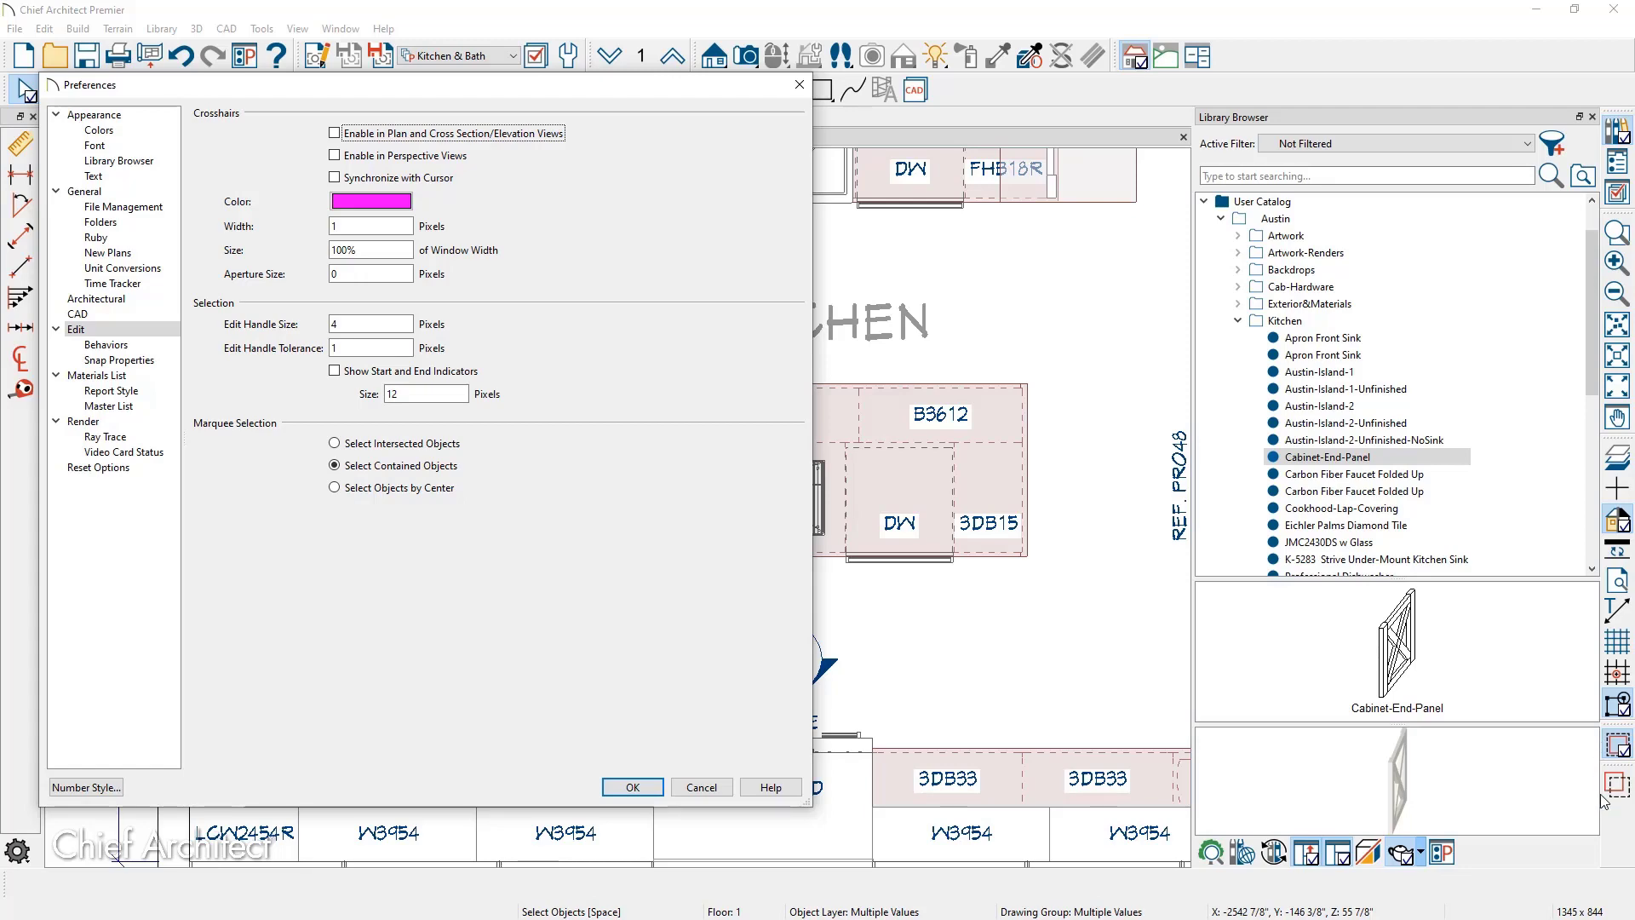
pyautogui.click(798, 86)
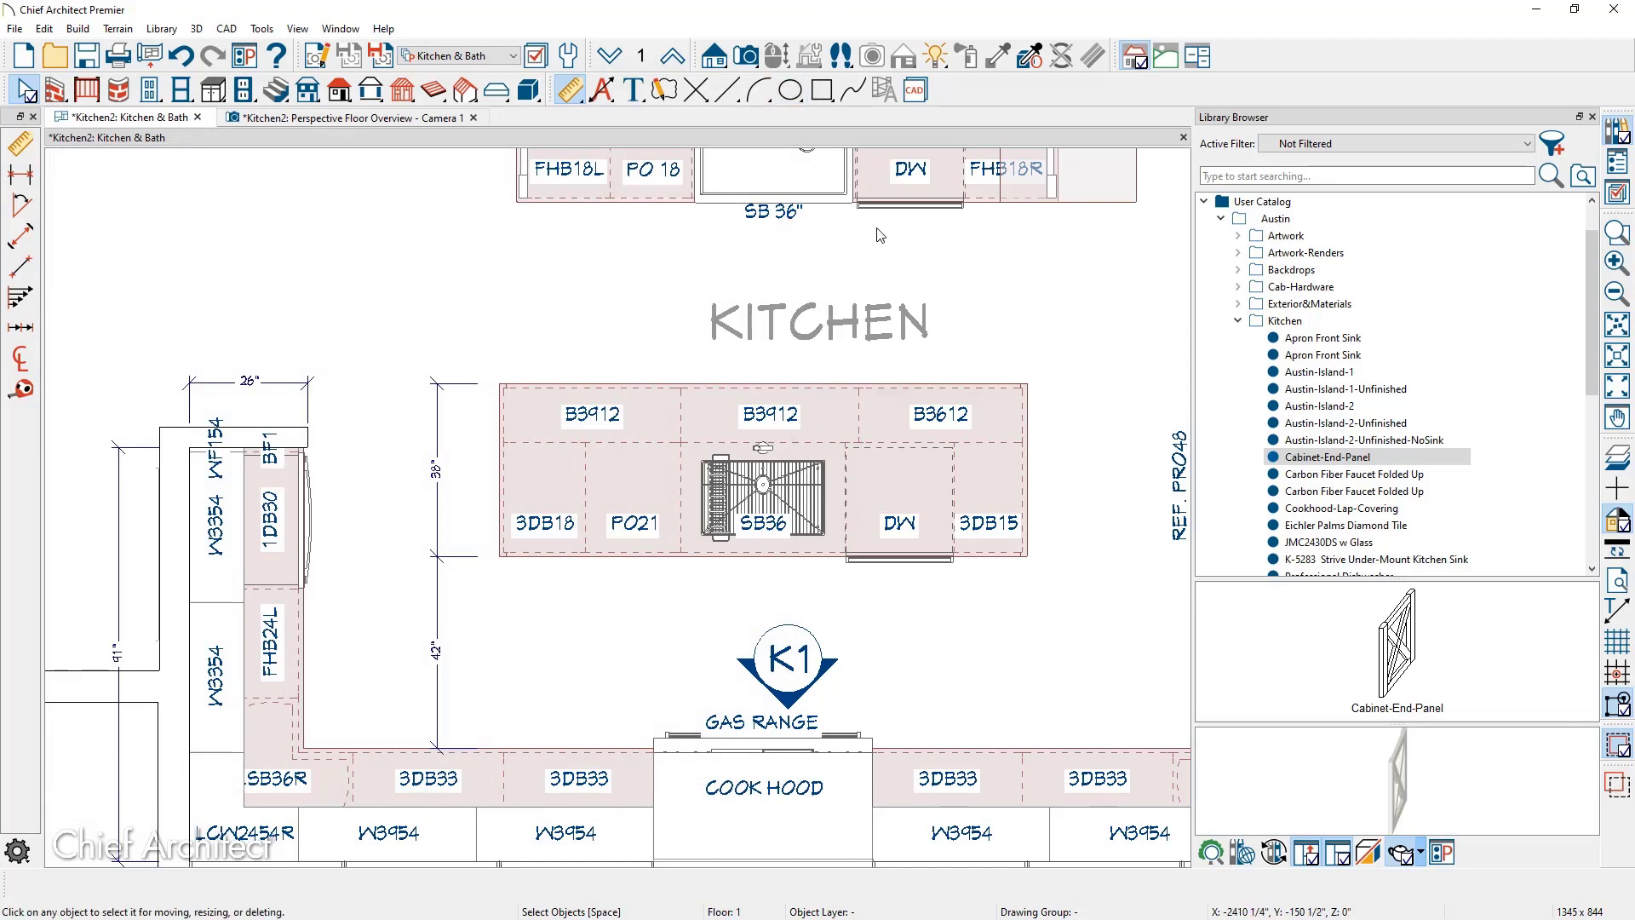
# Extend the vertical dimension line to locate the front and back countertop edges of the island farther from the range
pyautogui.scroll(-3, 873, 394)
pyautogui.scroll(-2, 873, 395)
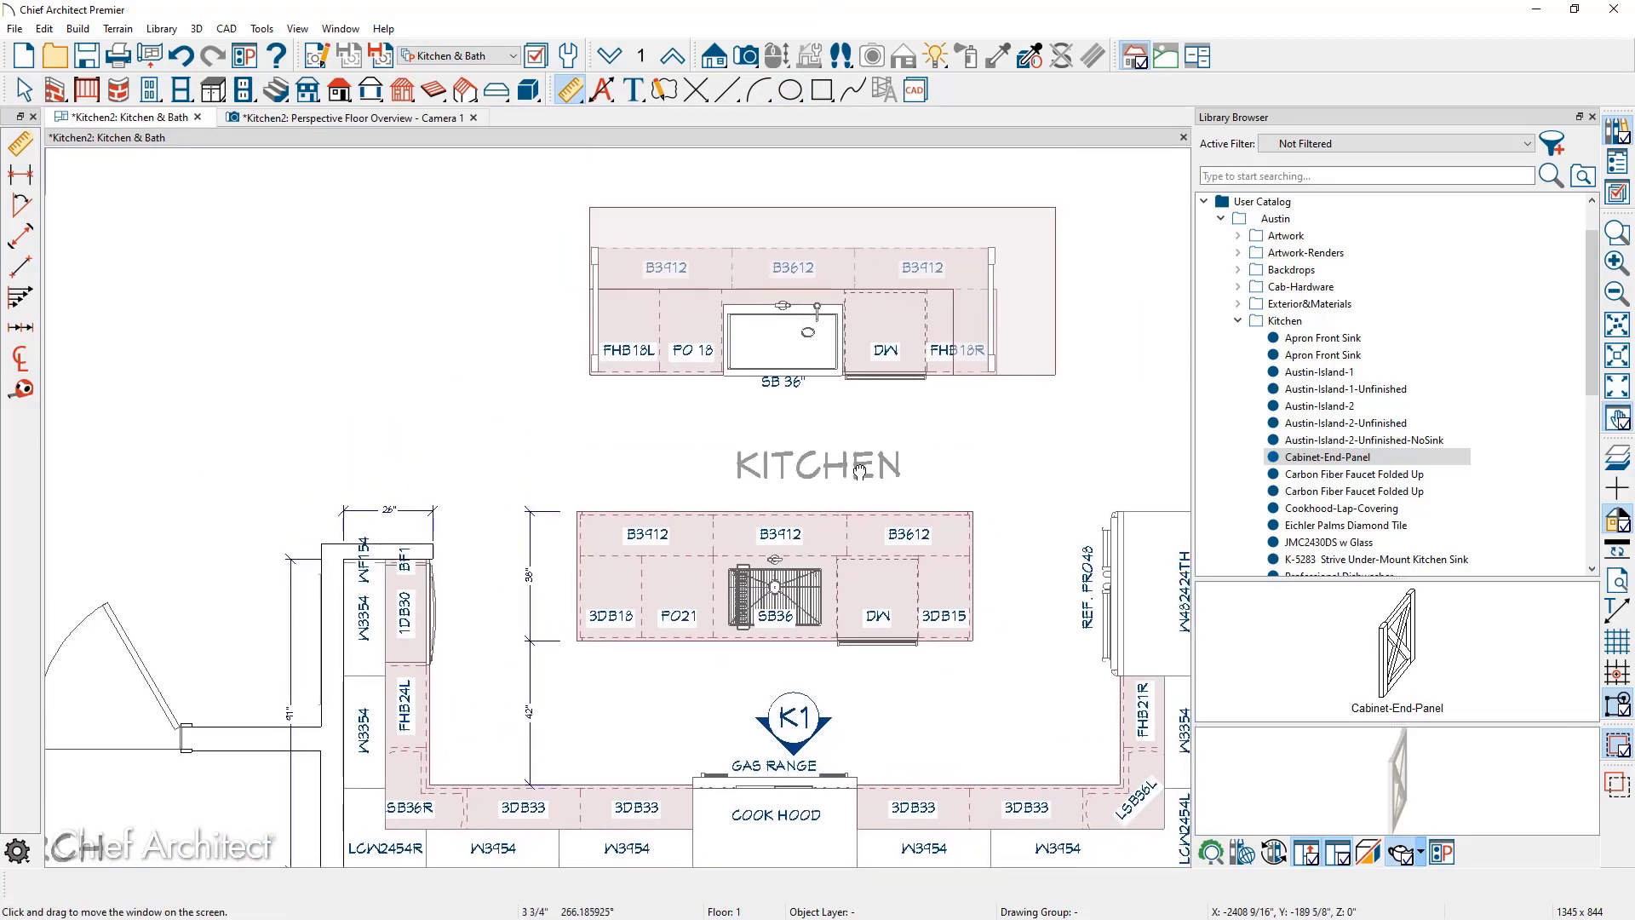
pyautogui.click(560, 521)
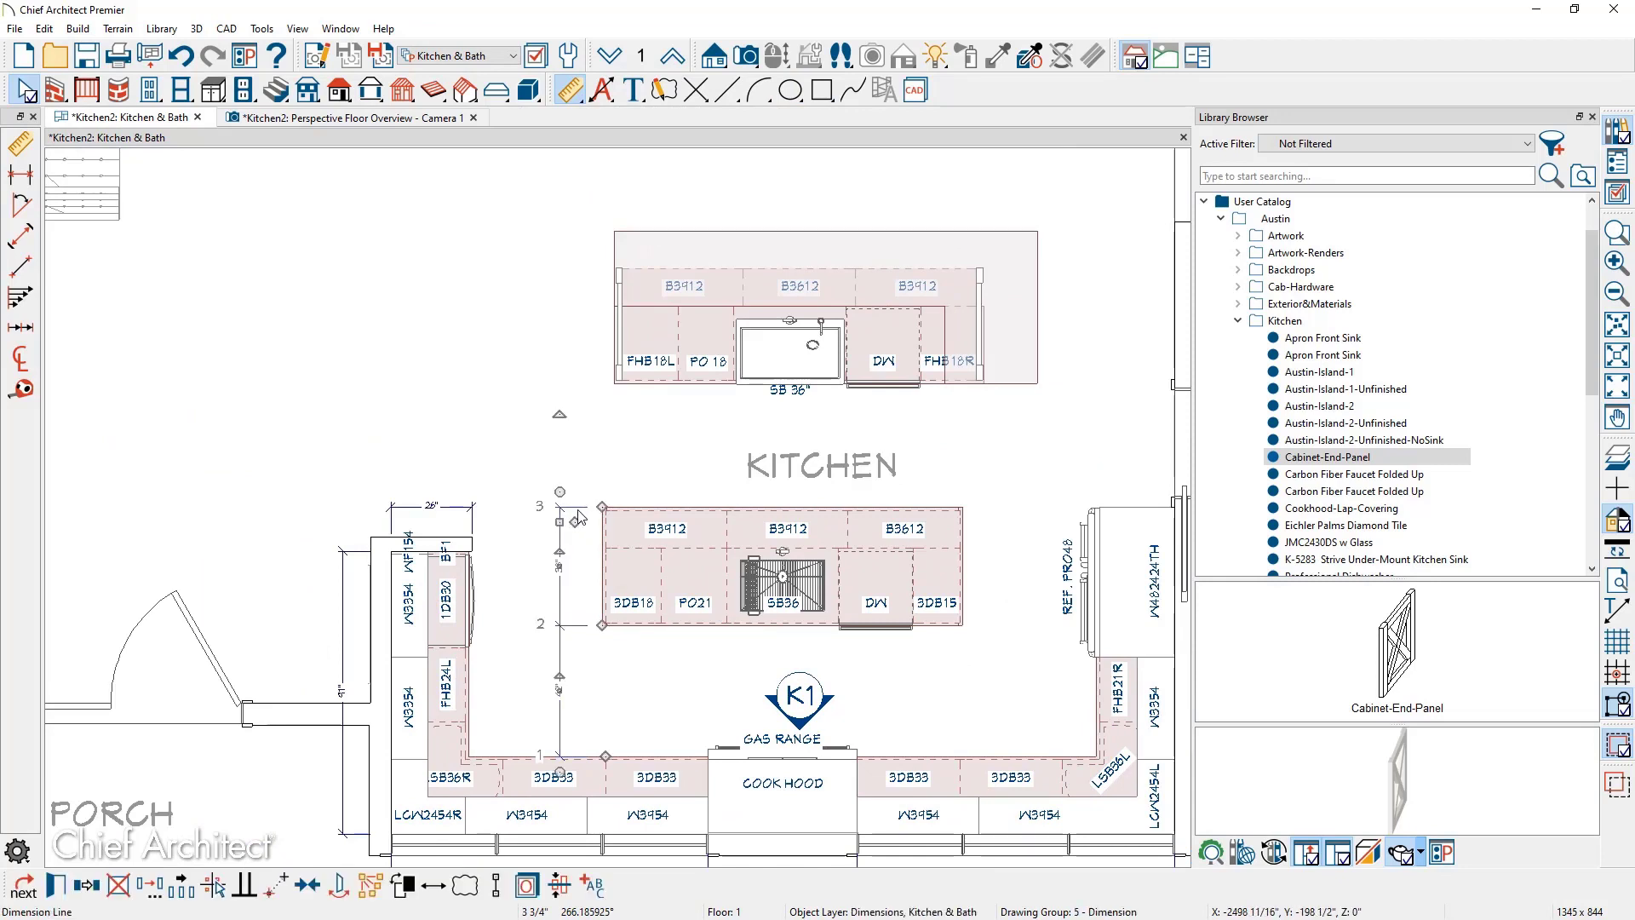
pyautogui.moveTo(560, 506); pyautogui.dragTo(1099, 411)
# Group-select the island farther from the range and set the aisle between the two islands to 42 inches
pyautogui.click(579, 373)
pyautogui.click(564, 458)
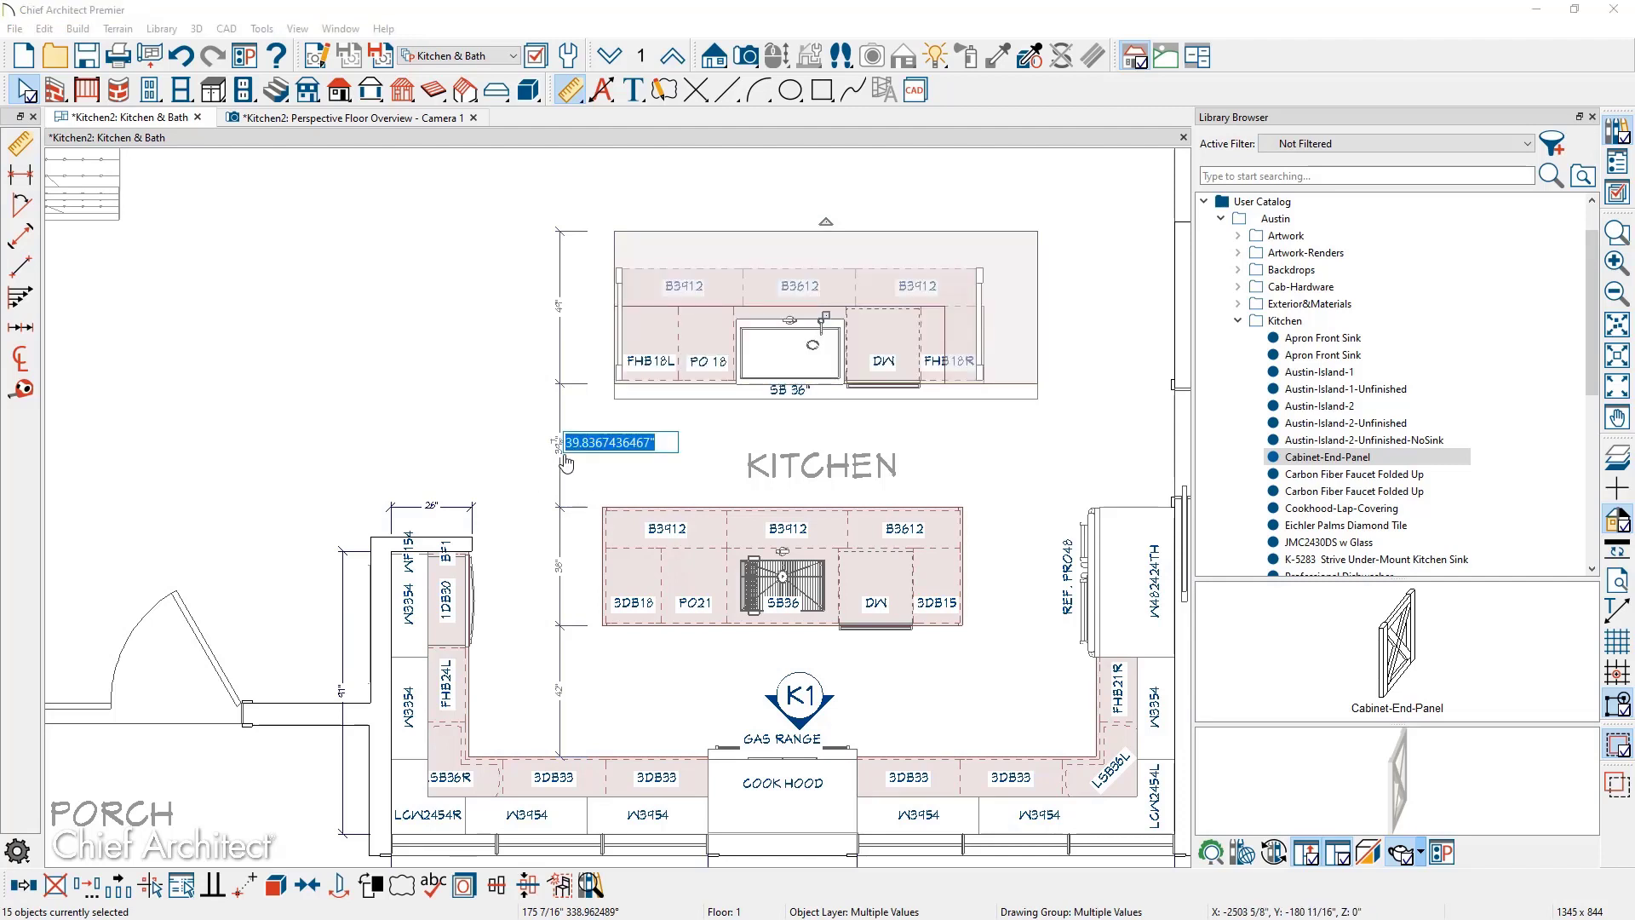
pyautogui.write('42')
pyautogui.press('Return')
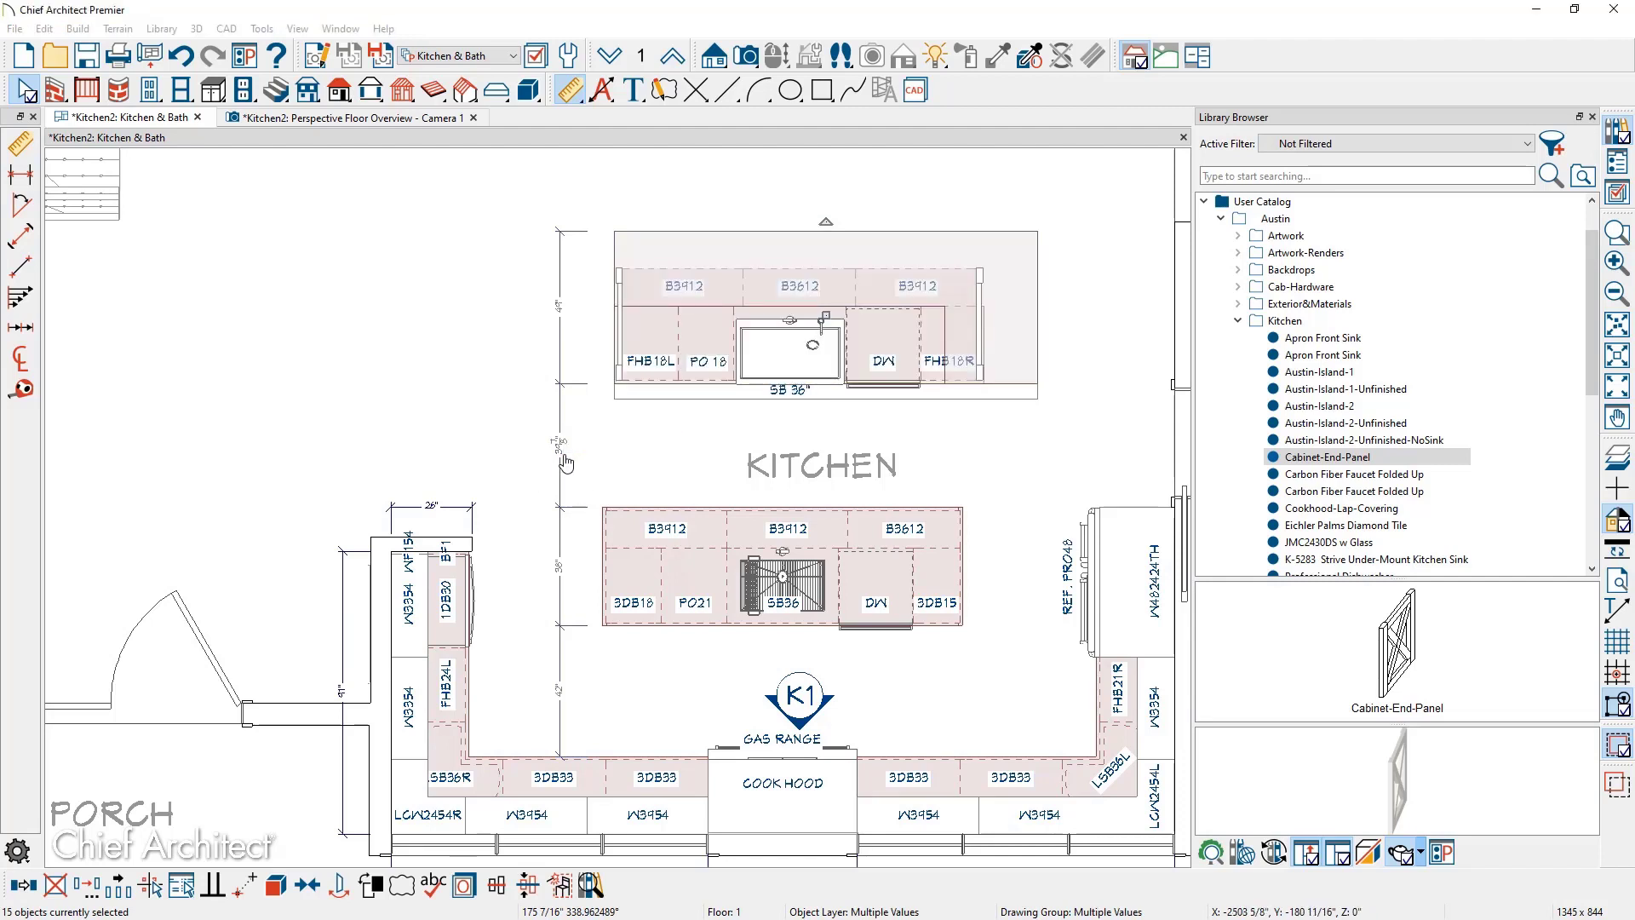
pyautogui.press('Escape')
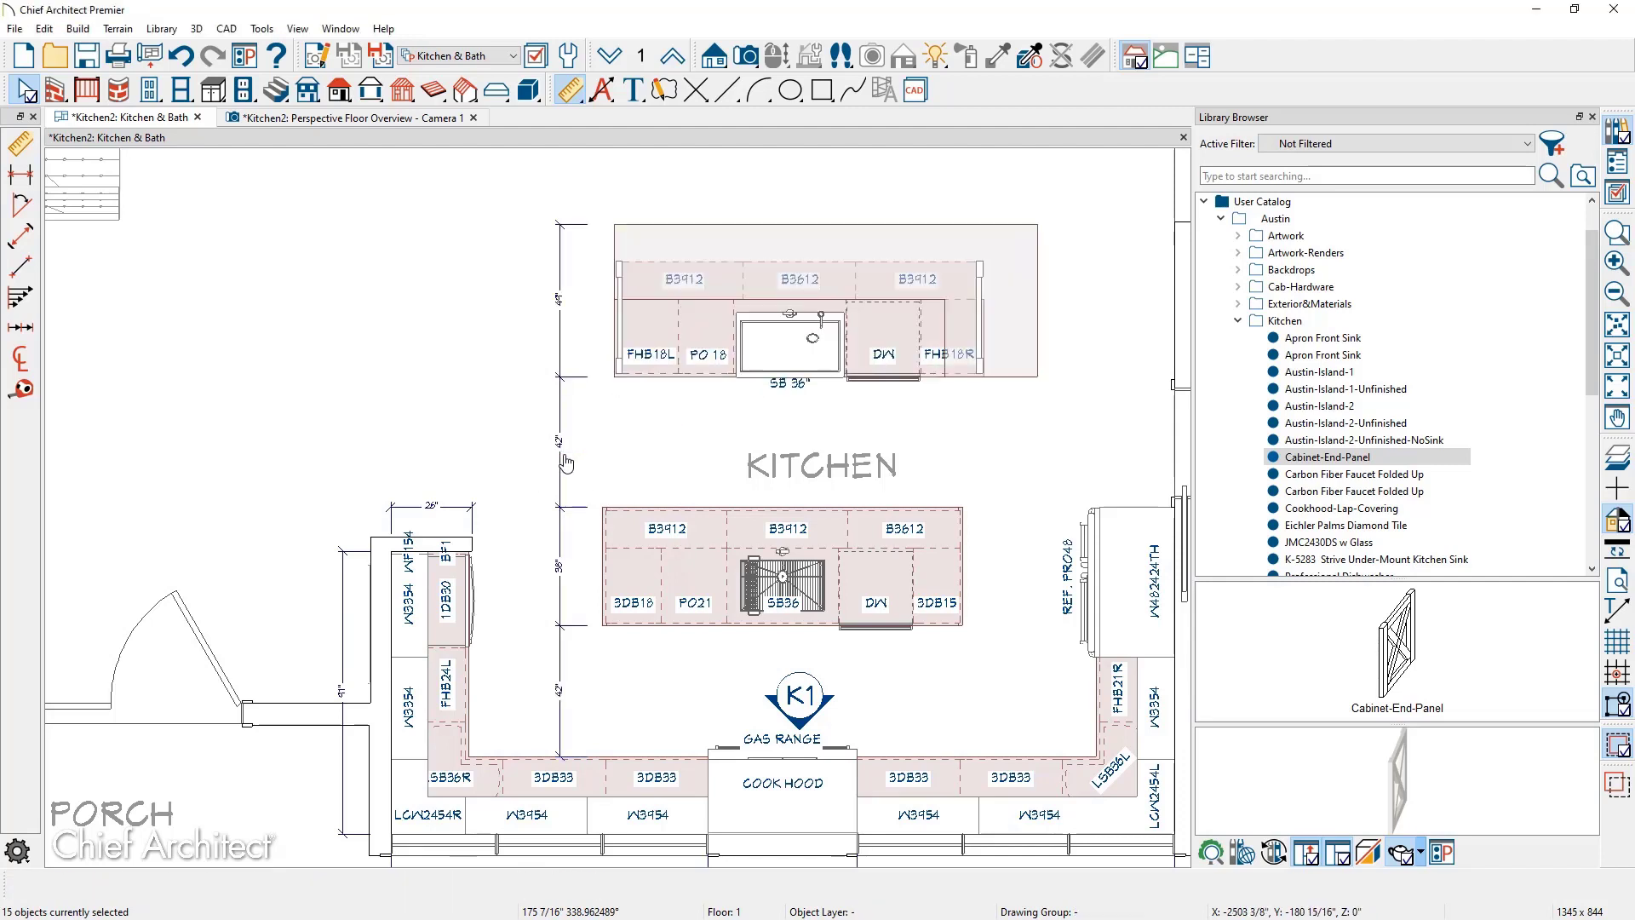
# Extend the horizontal dimension at cabinet BF1 across the nearer island to the refrigerator wall, and offset its line slightly behind the island
pyautogui.click(450, 510)
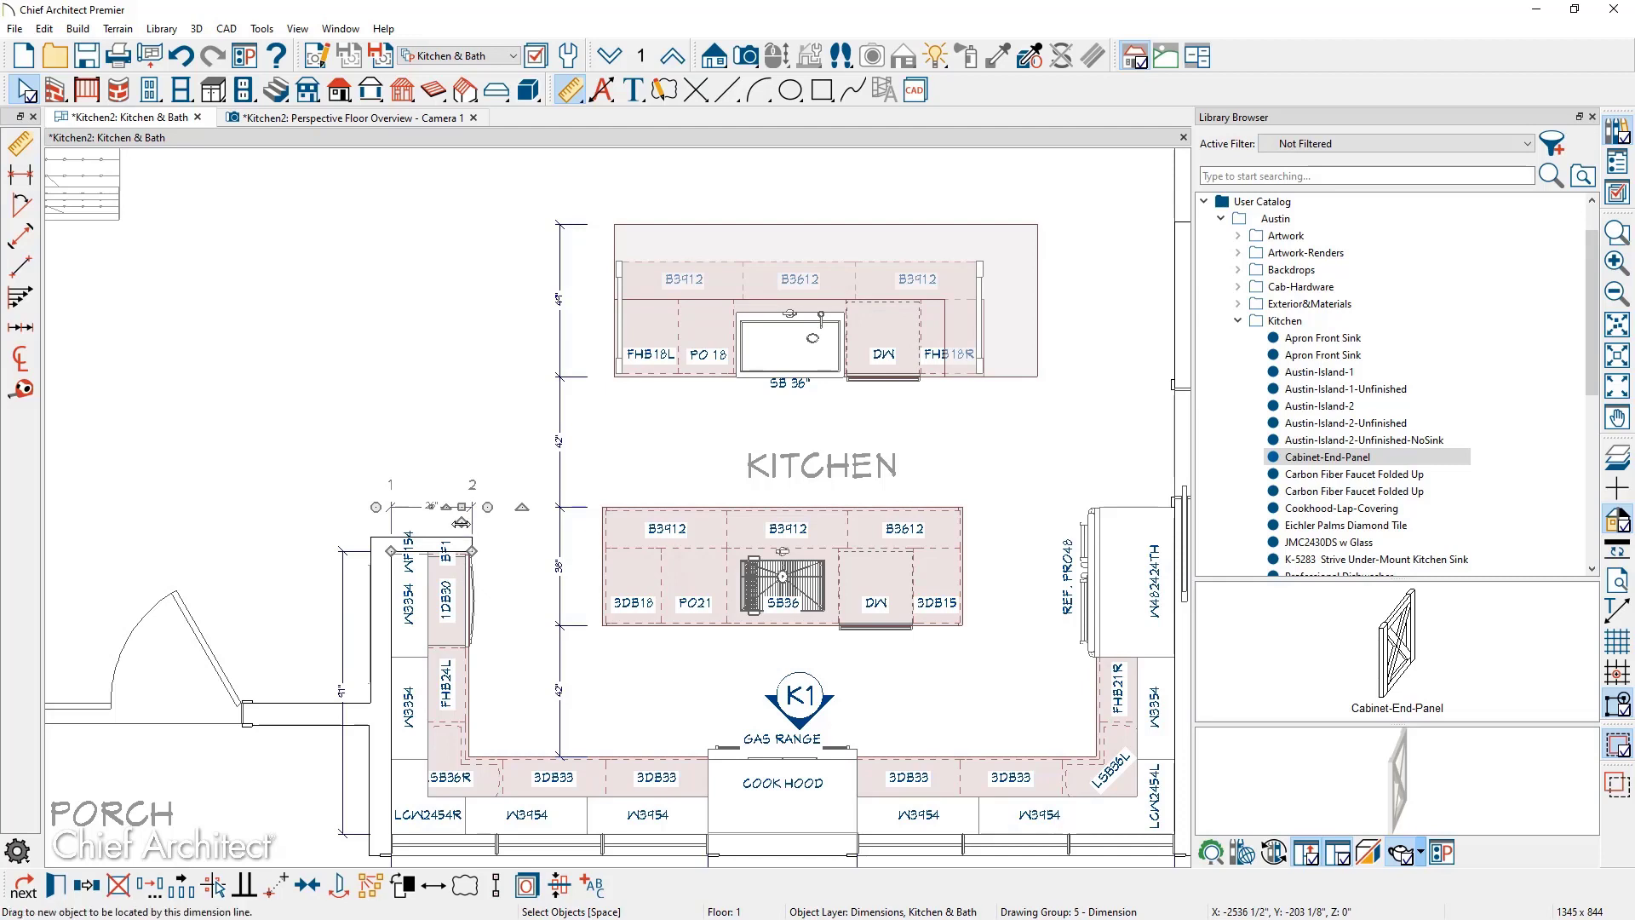
pyautogui.moveTo(462, 522); pyautogui.dragTo(1169, 511)
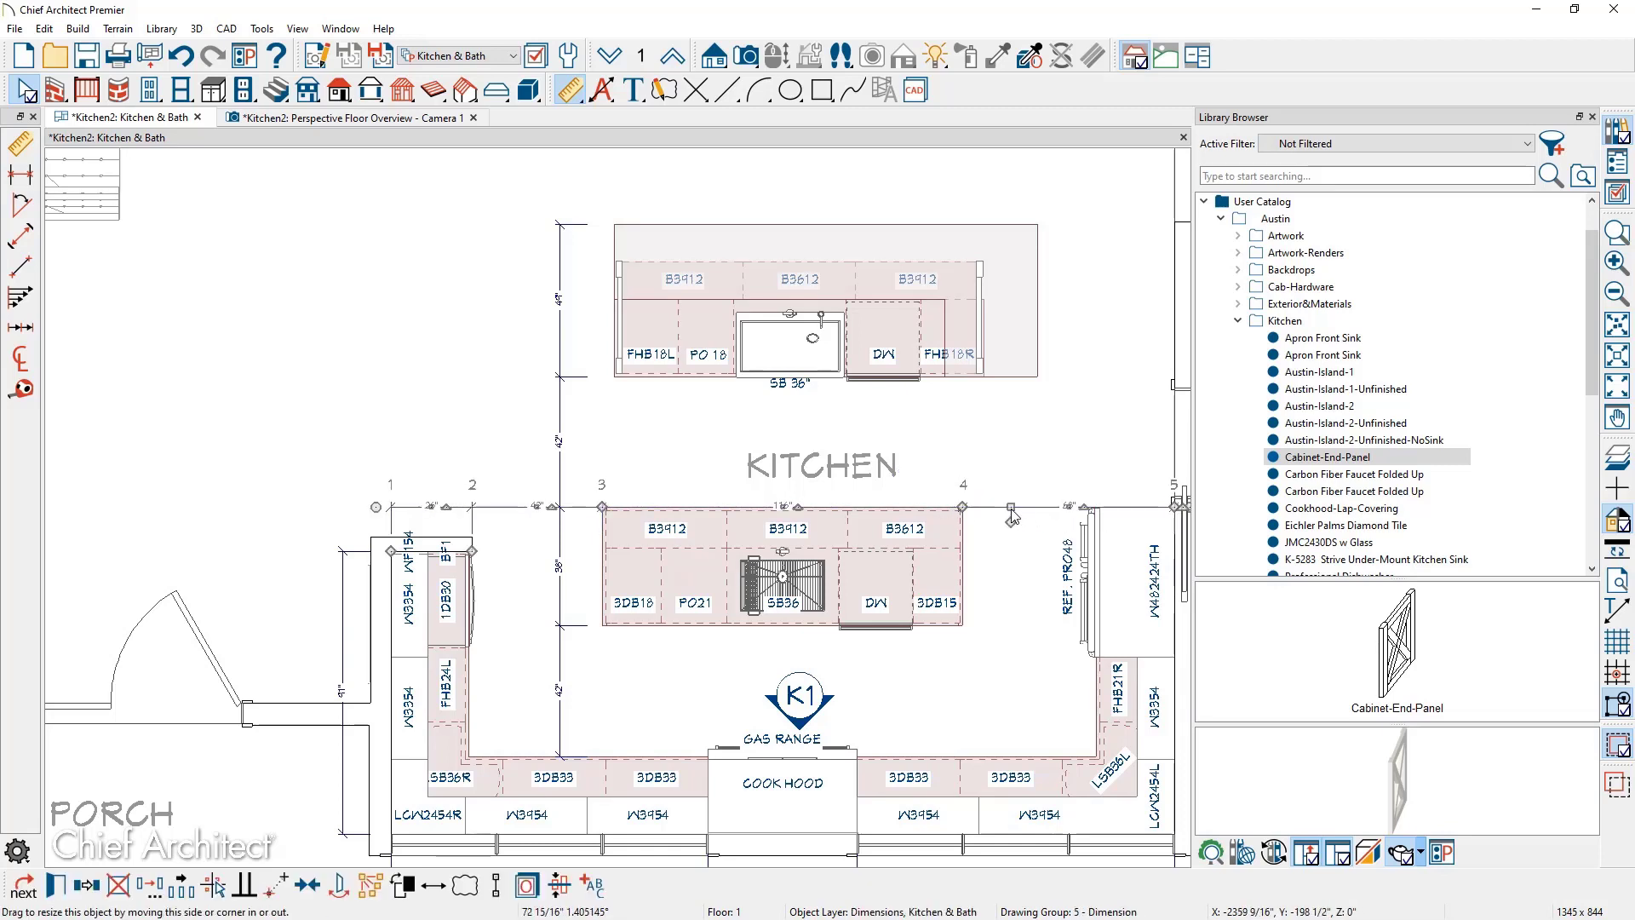
pyautogui.moveTo(1011, 509); pyautogui.dragTo(1010, 487)
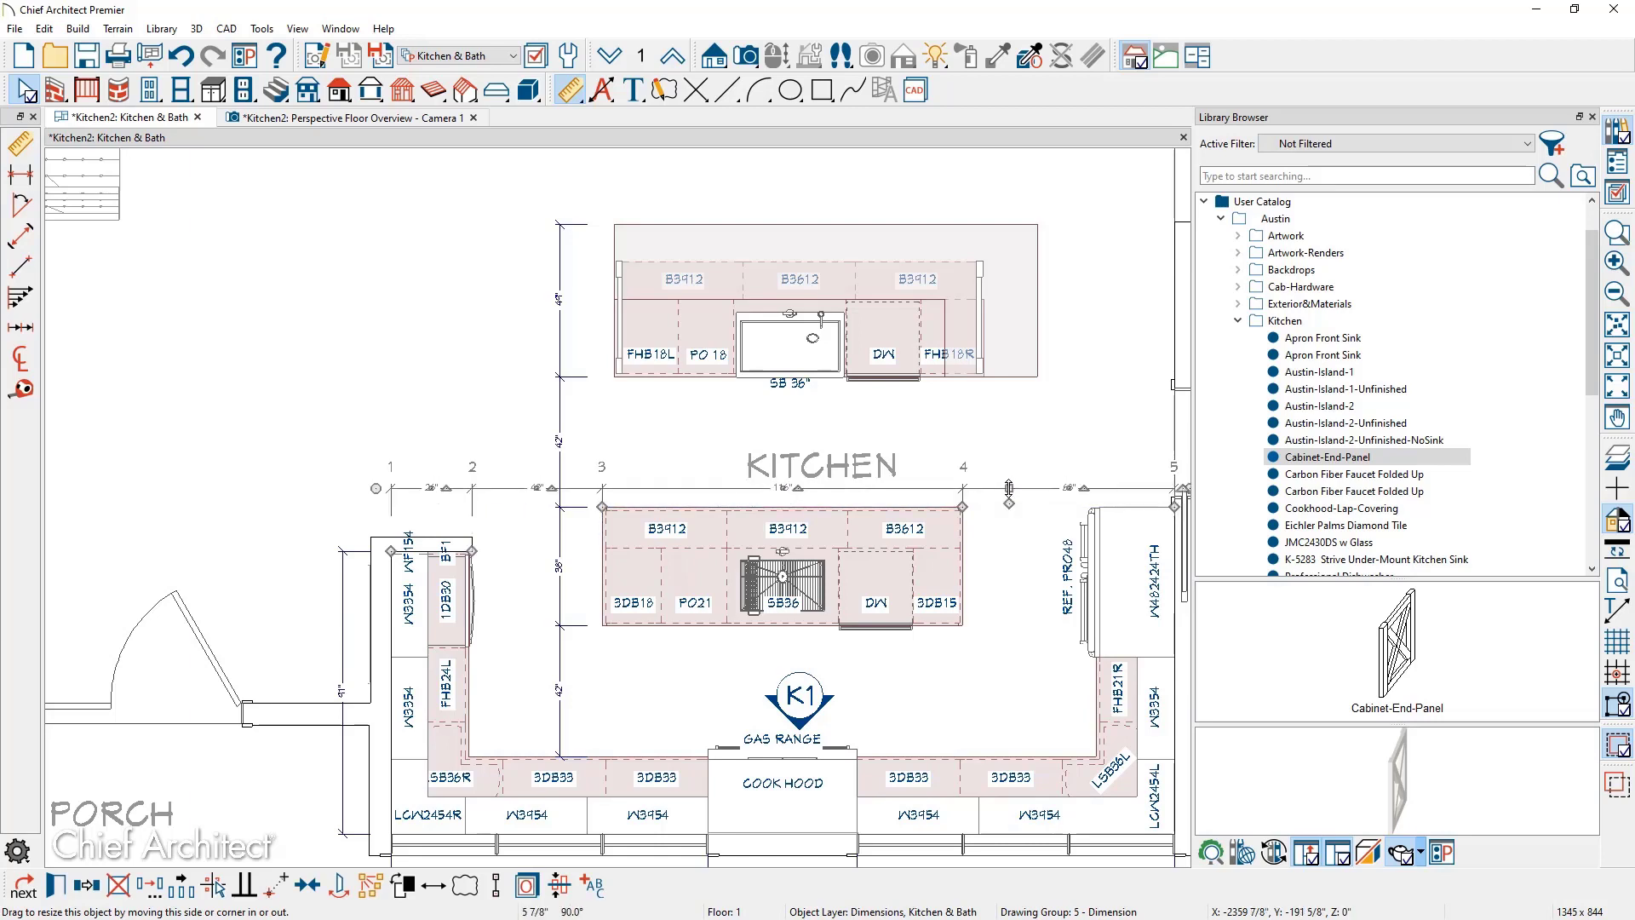
pyautogui.click(1048, 561)
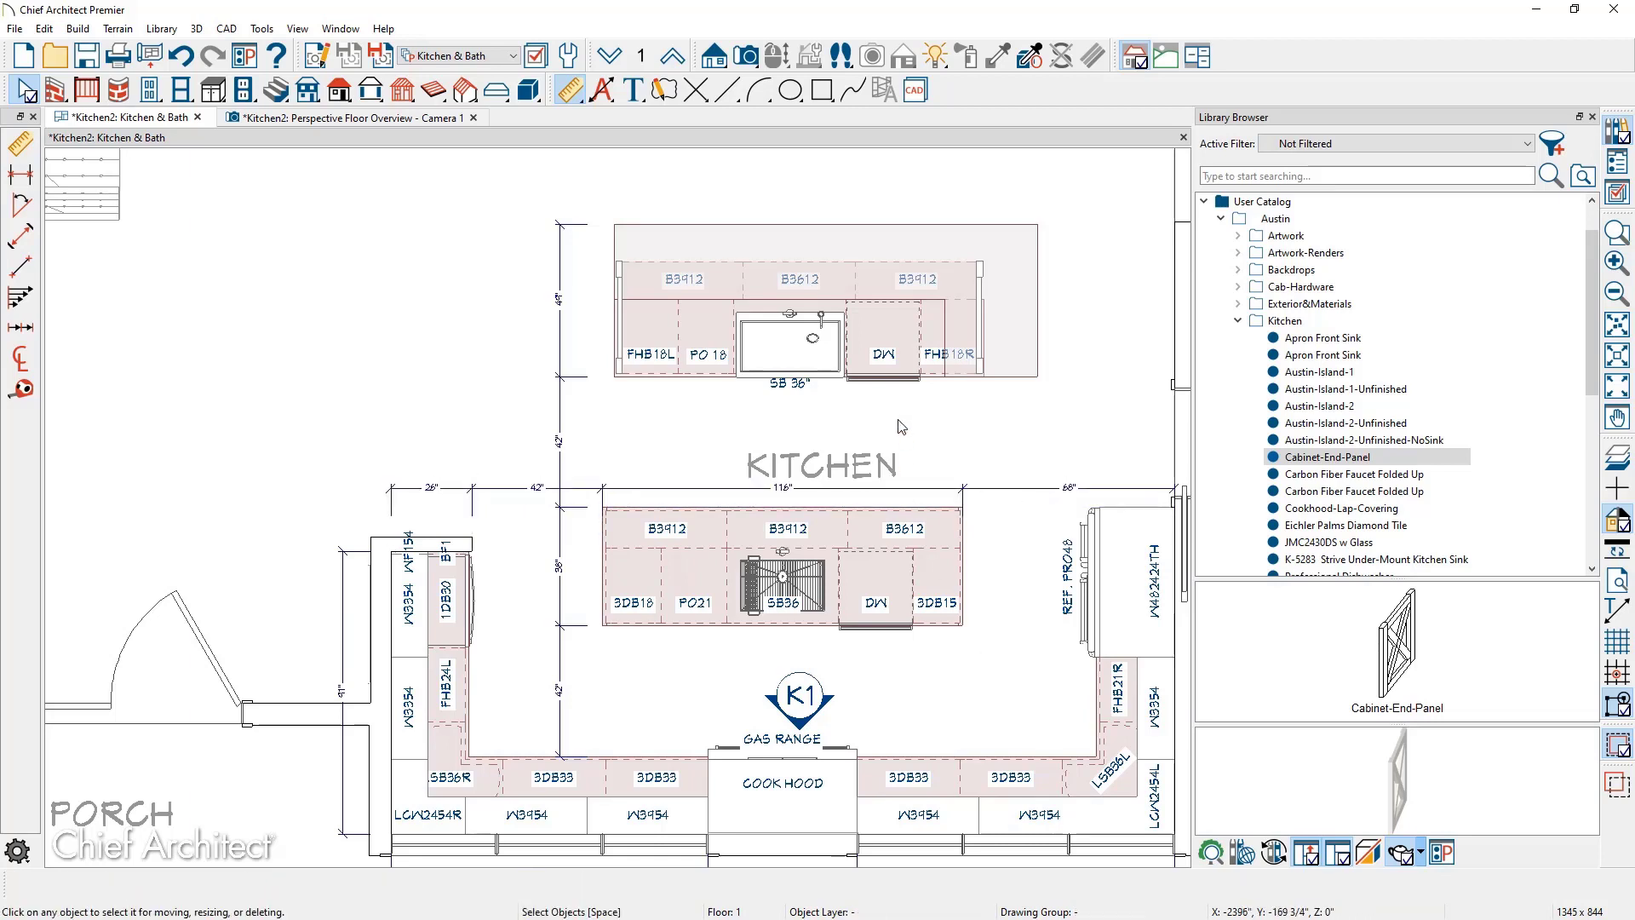
# Add the farther island's countertop edge on the FHB18L side to the horizontal dimension line between the islands
pyautogui.click(596, 487)
pyautogui.moveTo(584, 503); pyautogui.dragTo(608, 366)
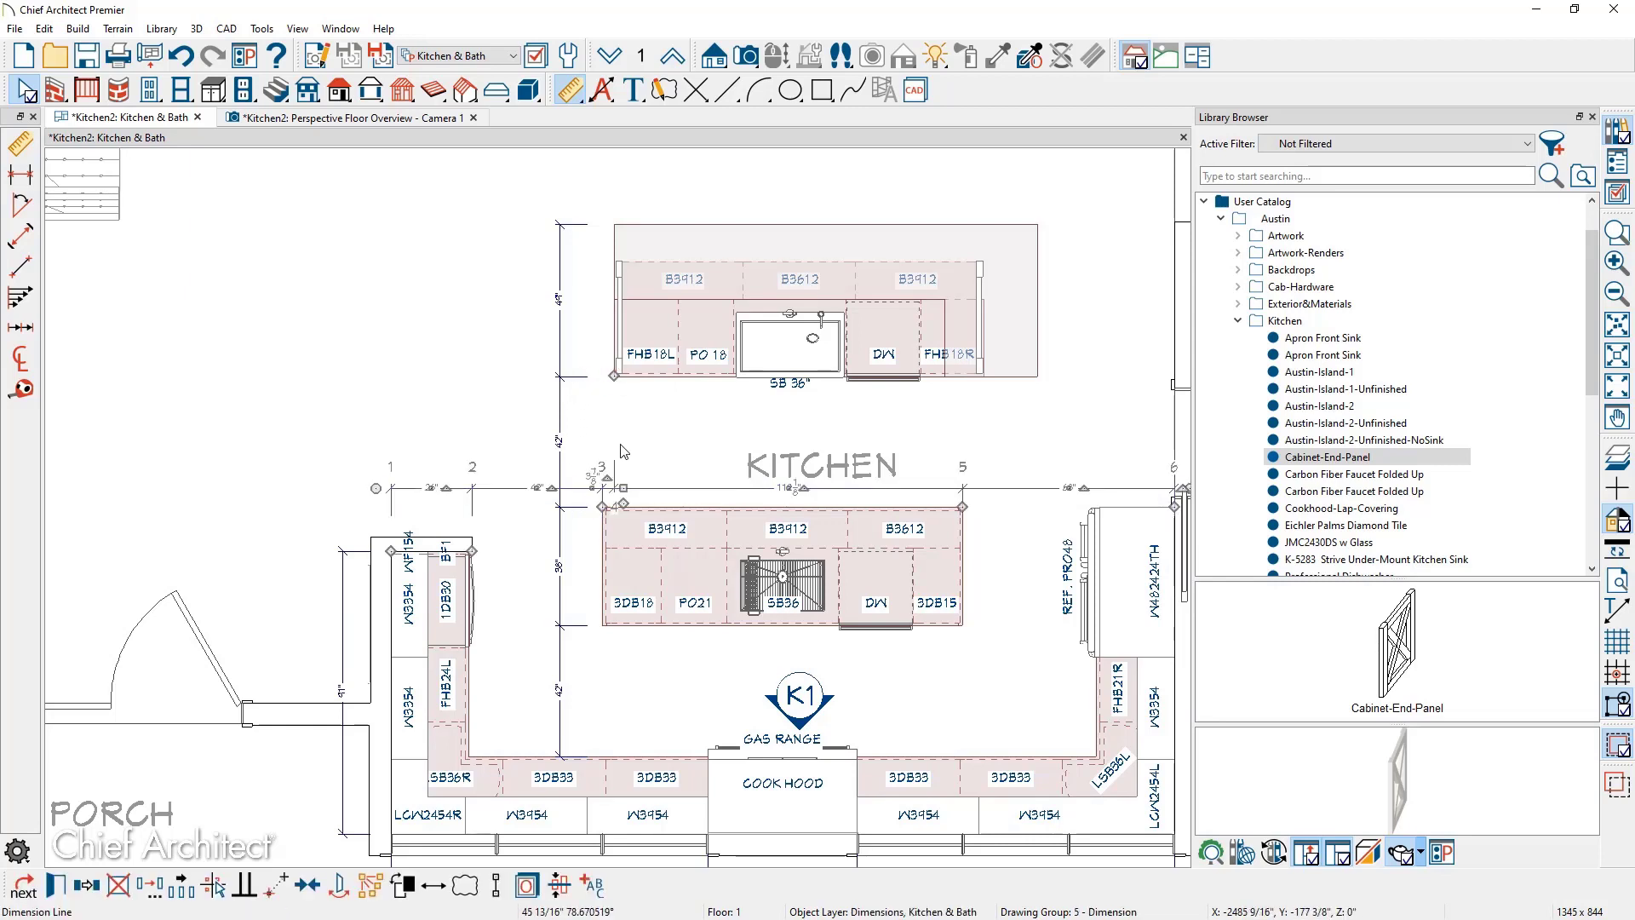
pyautogui.click(624, 451)
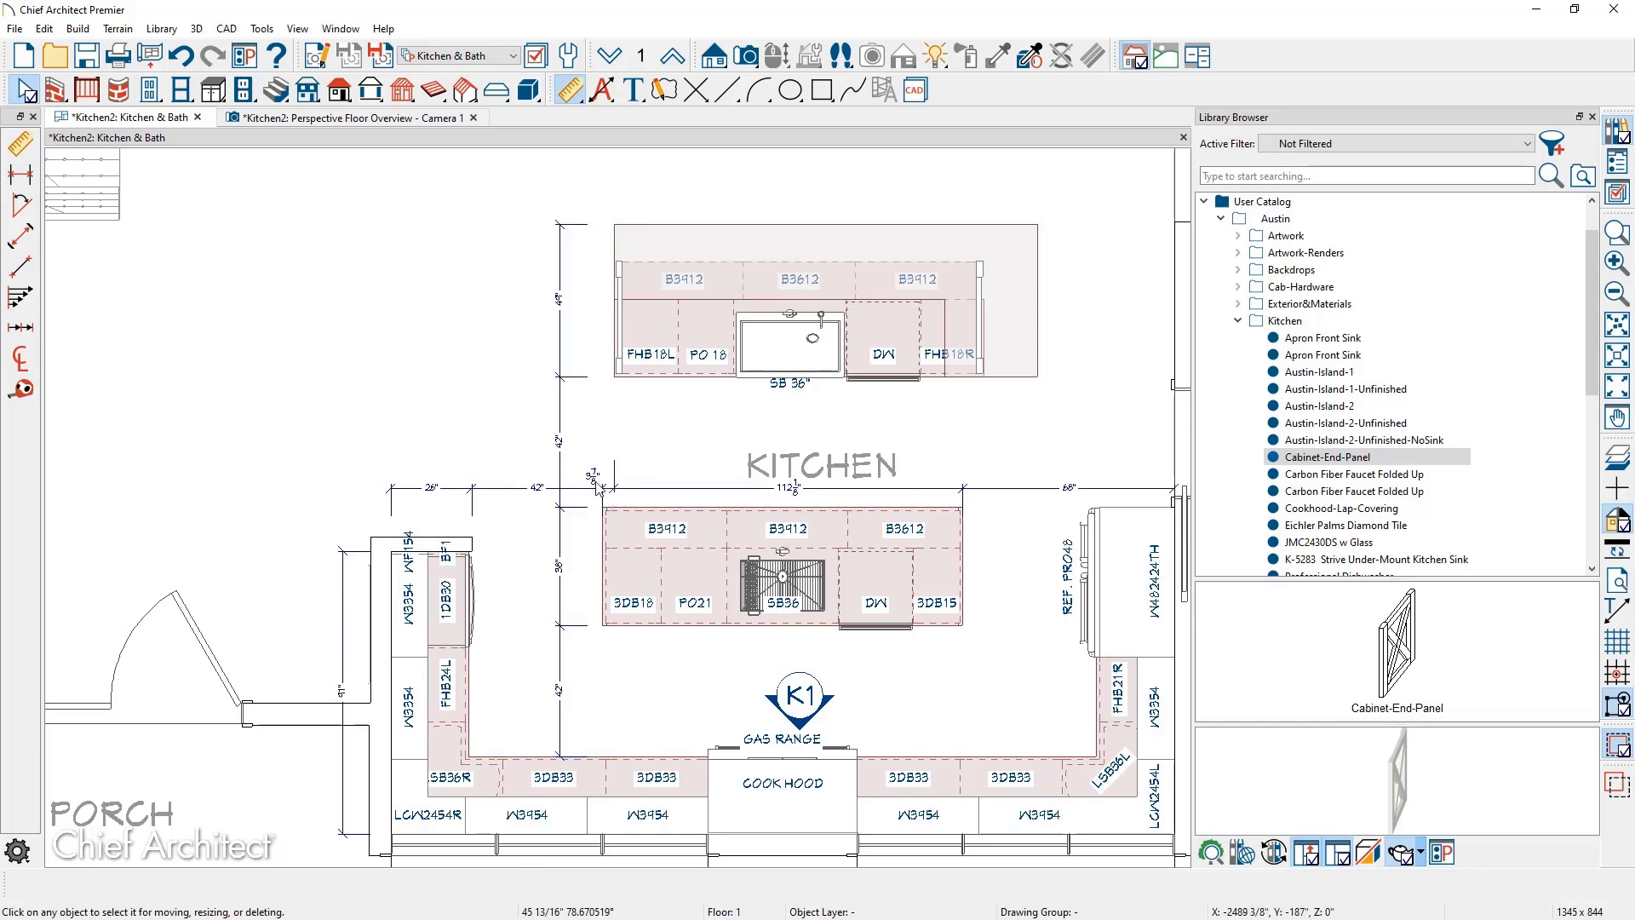
pyautogui.scroll(2, 598, 488)
pyautogui.scroll(-2, 562, 510)
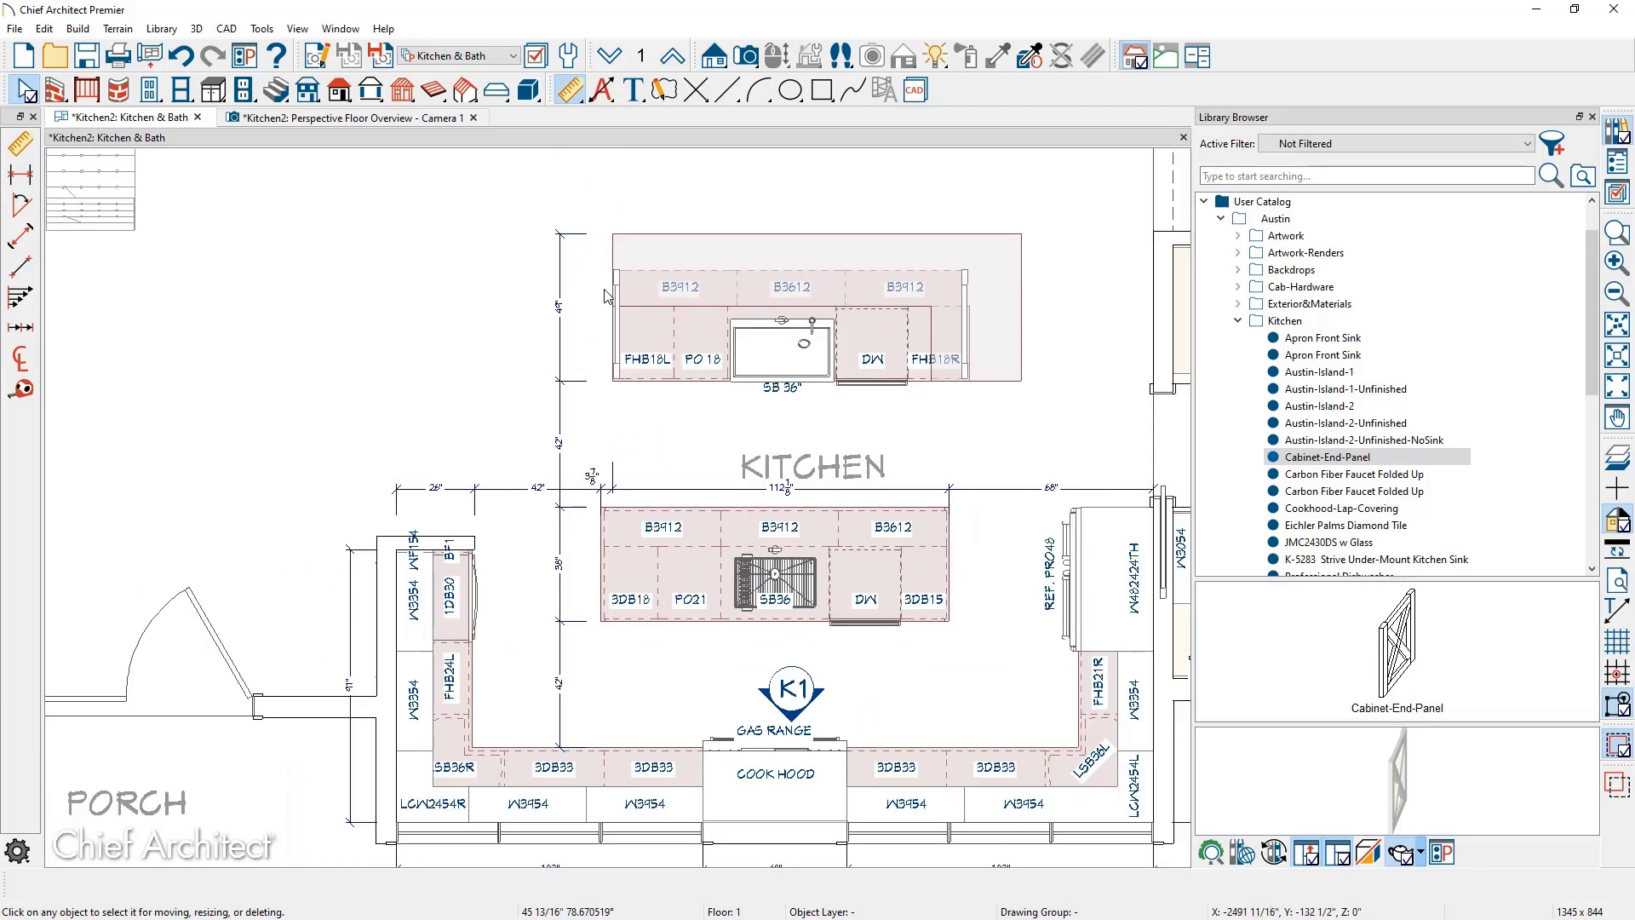
# Group-select the farther island and set its offset from the nearer island's 3DB18 end to 0, aligning both countertop edges
pyautogui.moveTo(580, 201); pyautogui.dragTo(1055, 418)
pyautogui.click(595, 482)
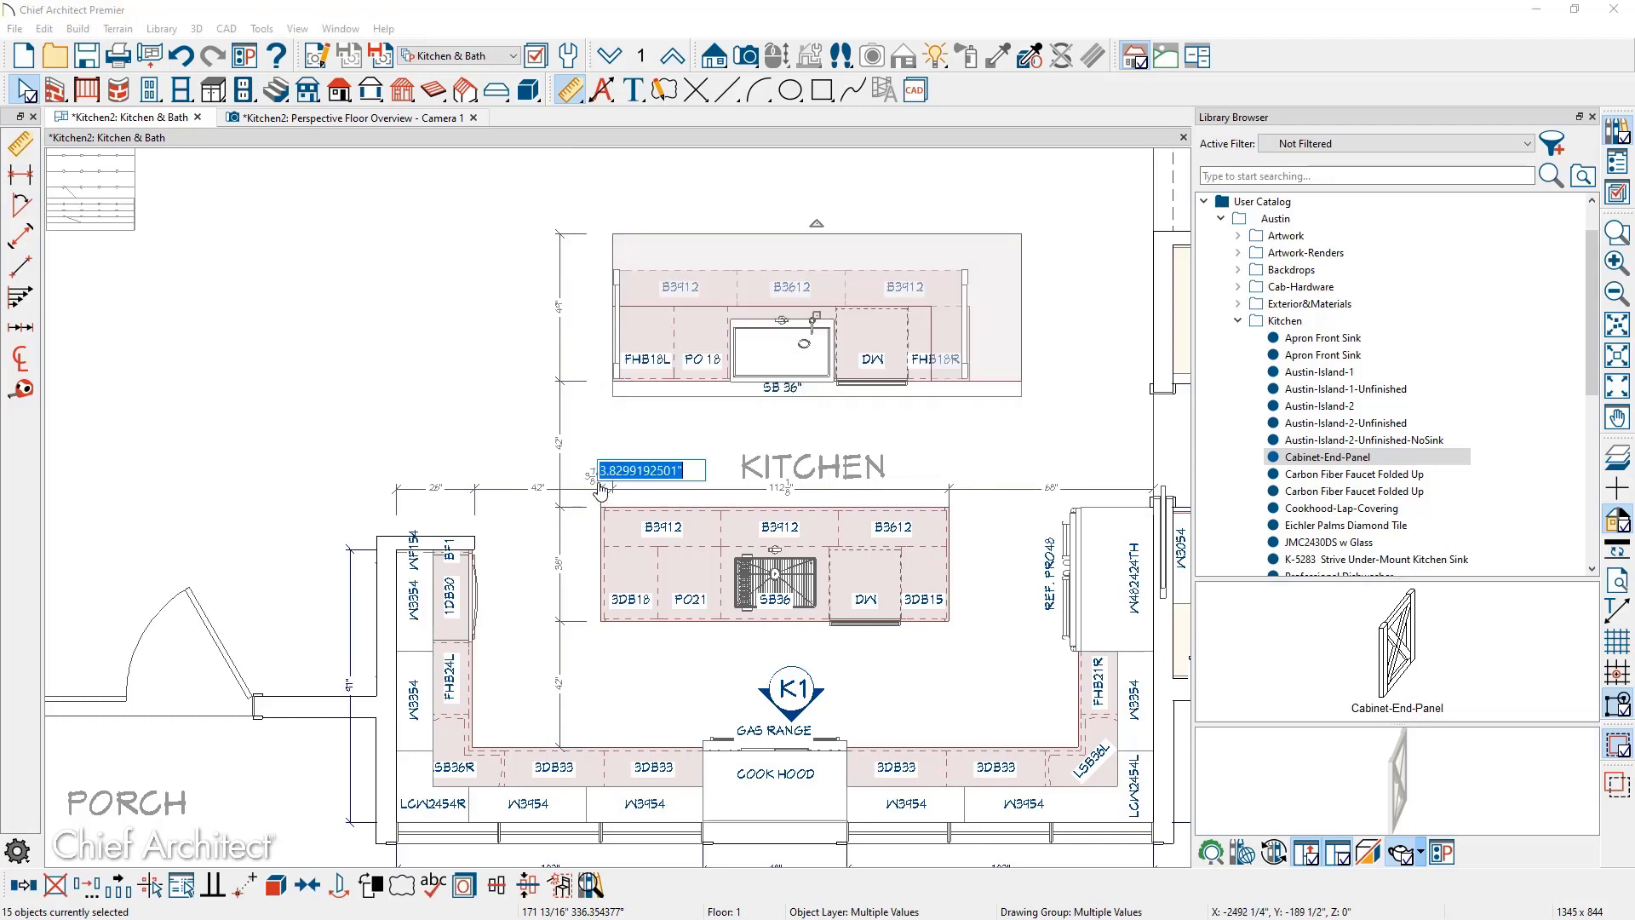
pyautogui.write('0')
pyautogui.press('Return')
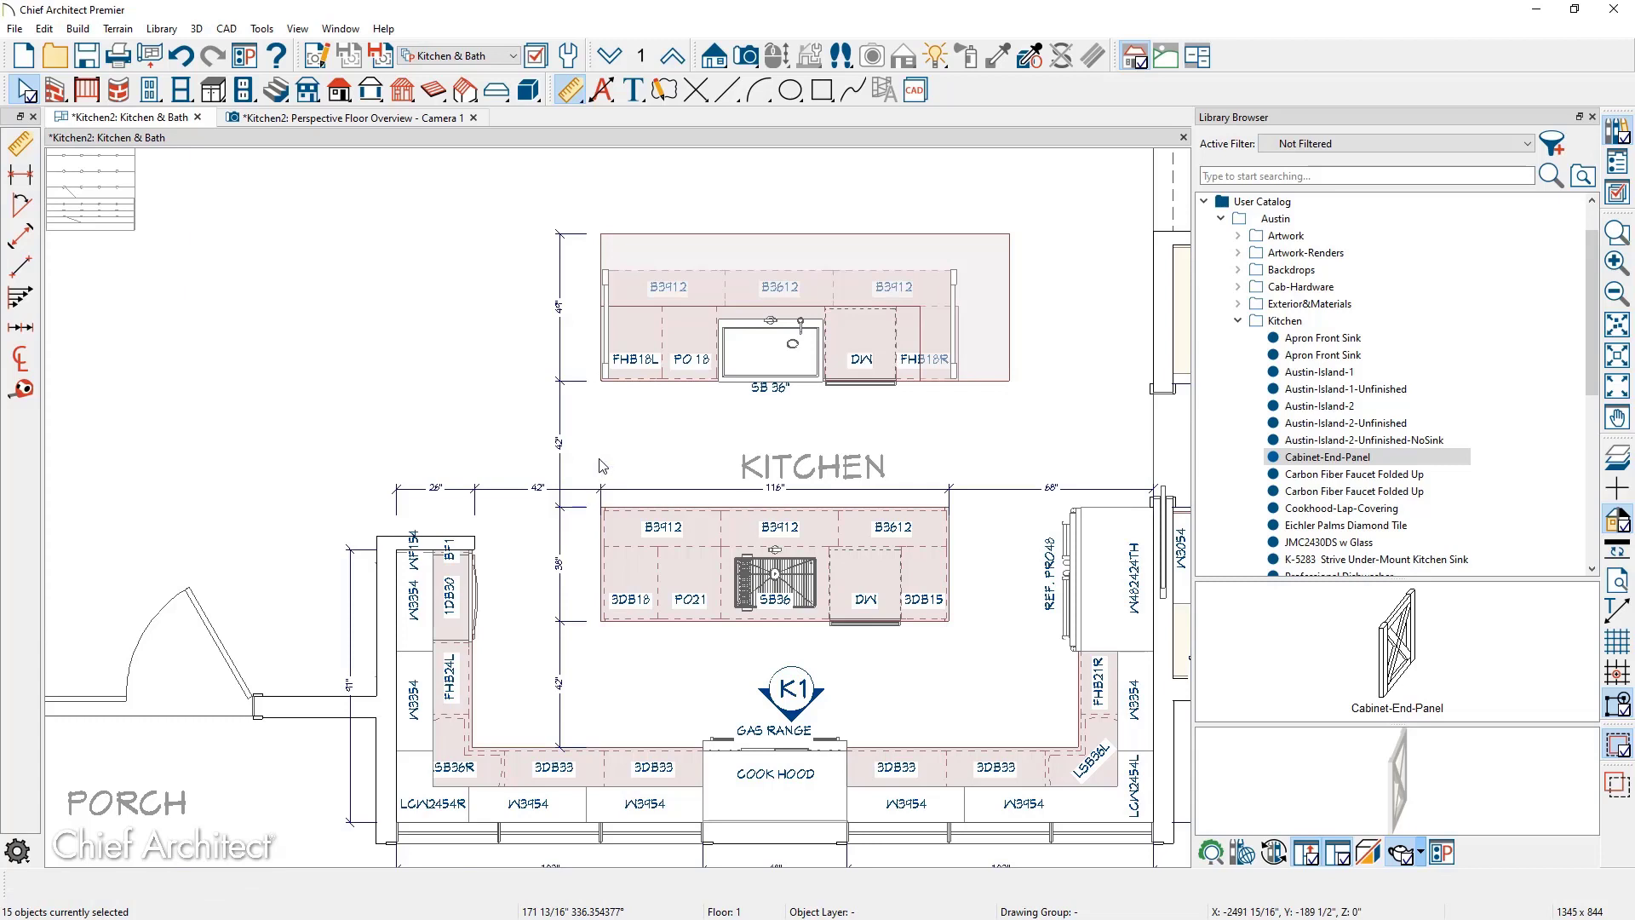
# Draw an End to End dimension along the back of the farther island for its countertop's full length
pyautogui.click(576, 89)
pyautogui.click(20, 175)
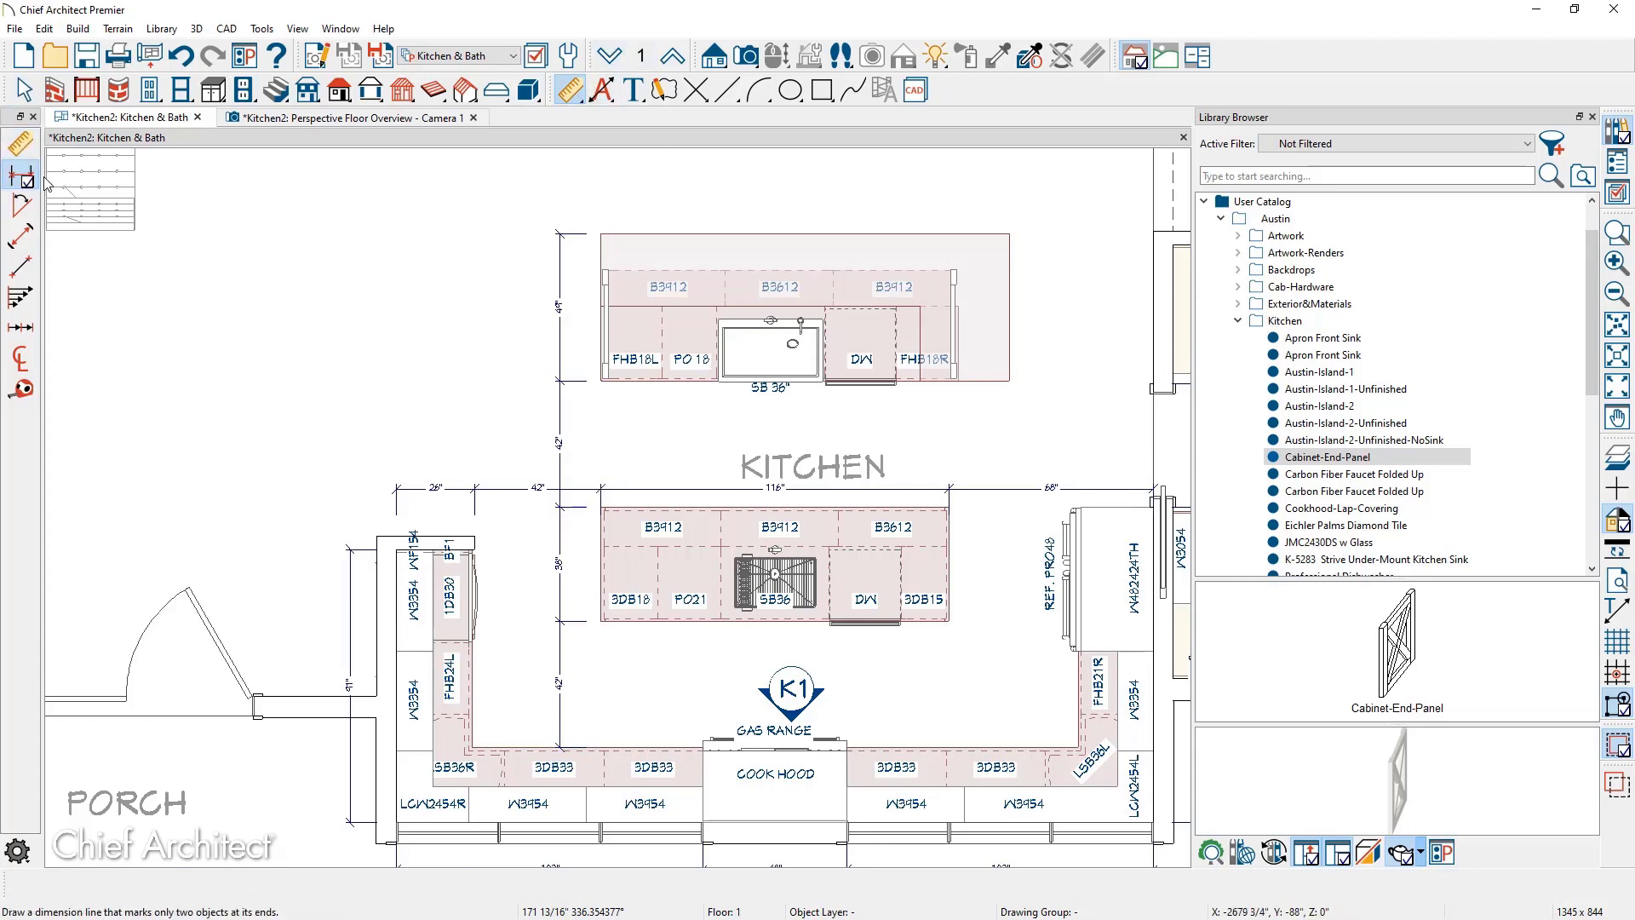
pyautogui.moveTo(698, 216); pyautogui.dragTo(1031, 242)
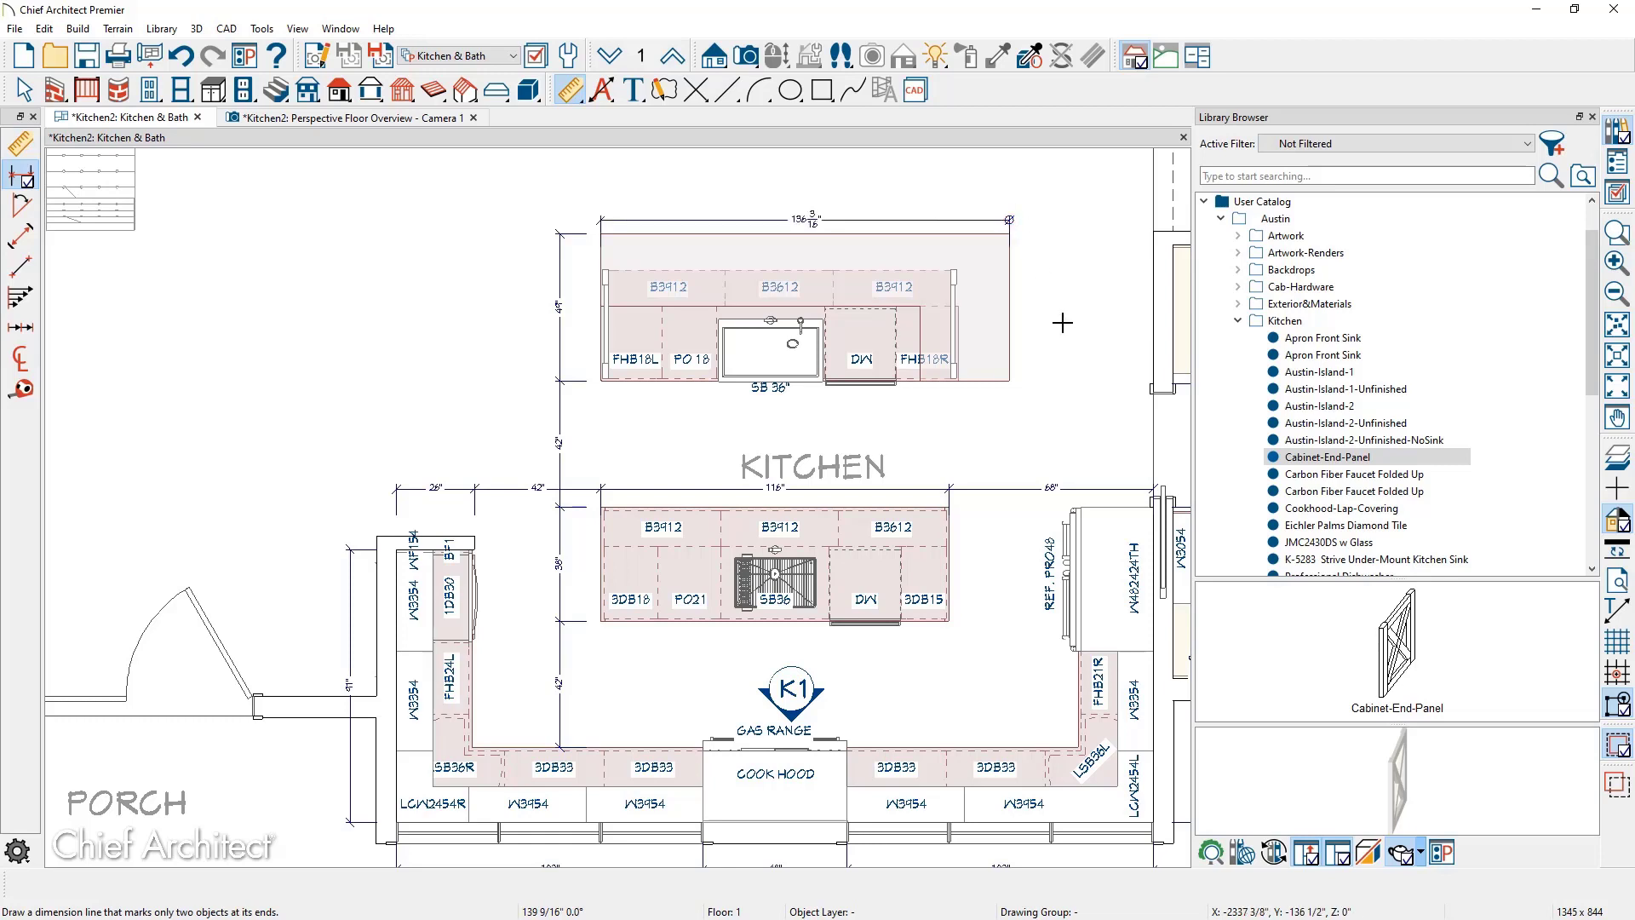
pyautogui.press('space')
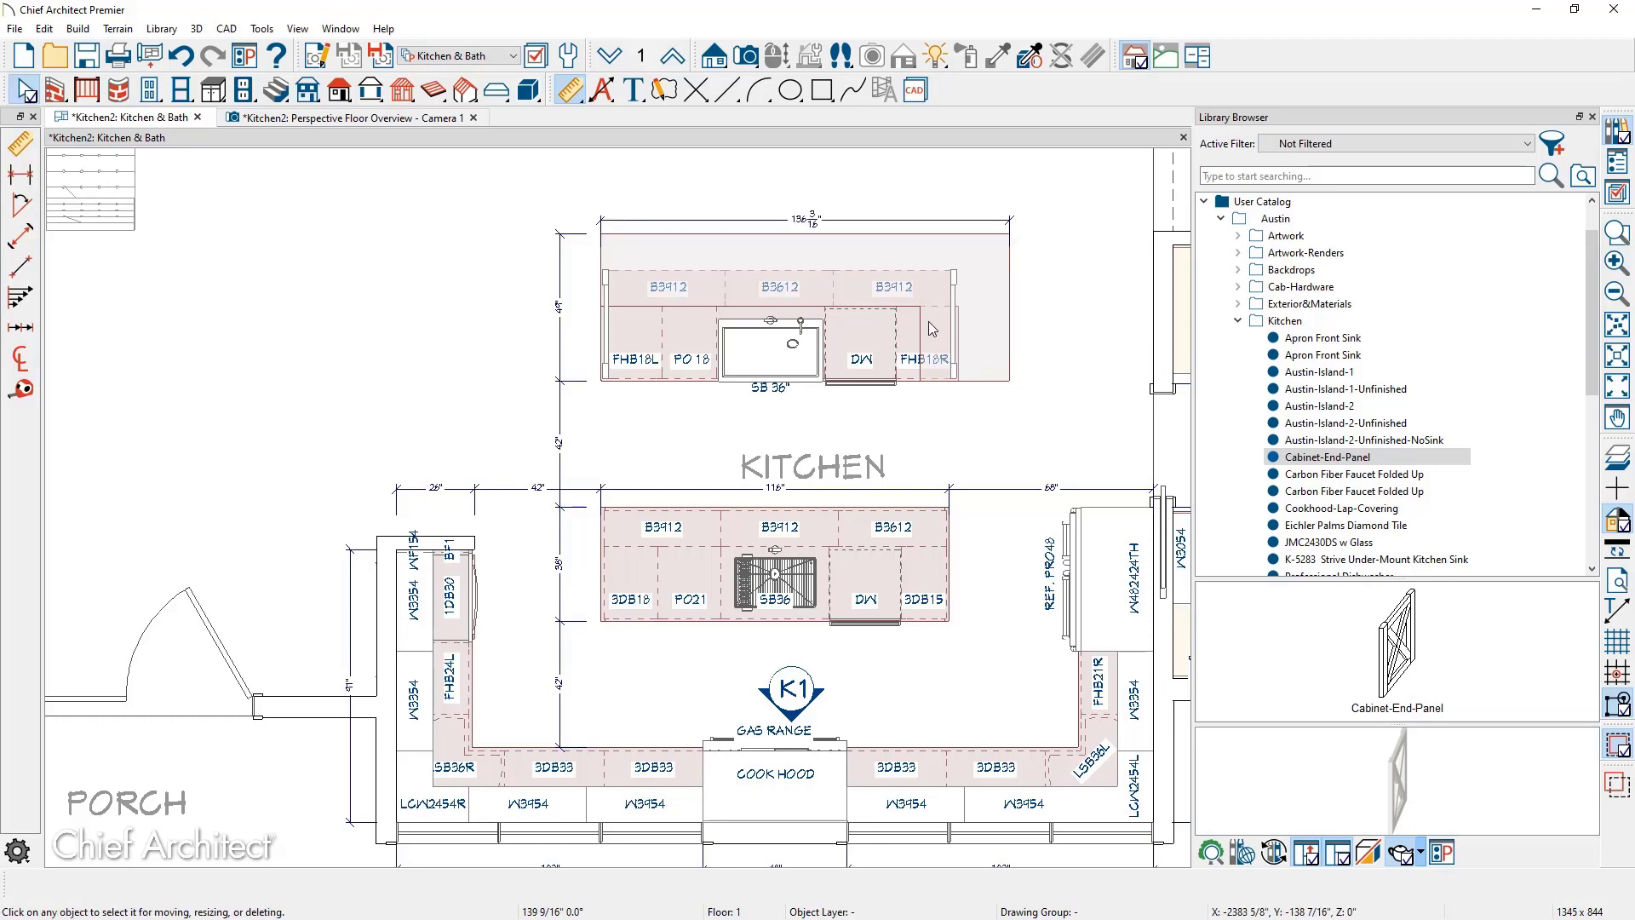
# Set the overall length of the farther island's custom countertop to 140.5 inches by moving its FHB18R-side edge
pyautogui.click(1016, 307)
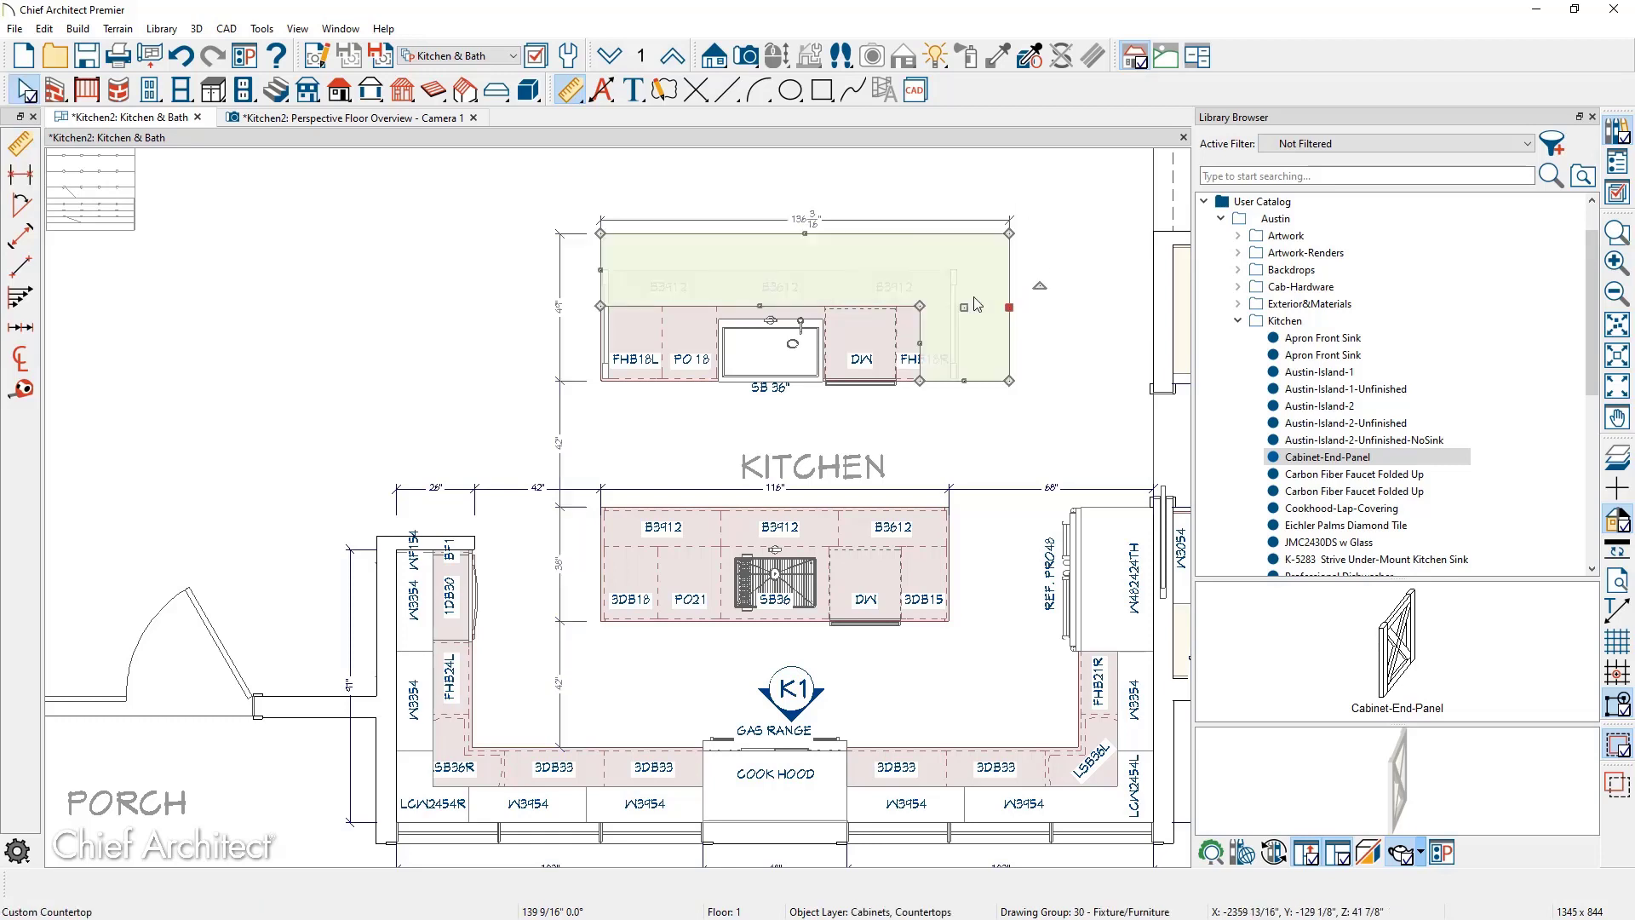
pyautogui.click(814, 228)
pyautogui.write('14')
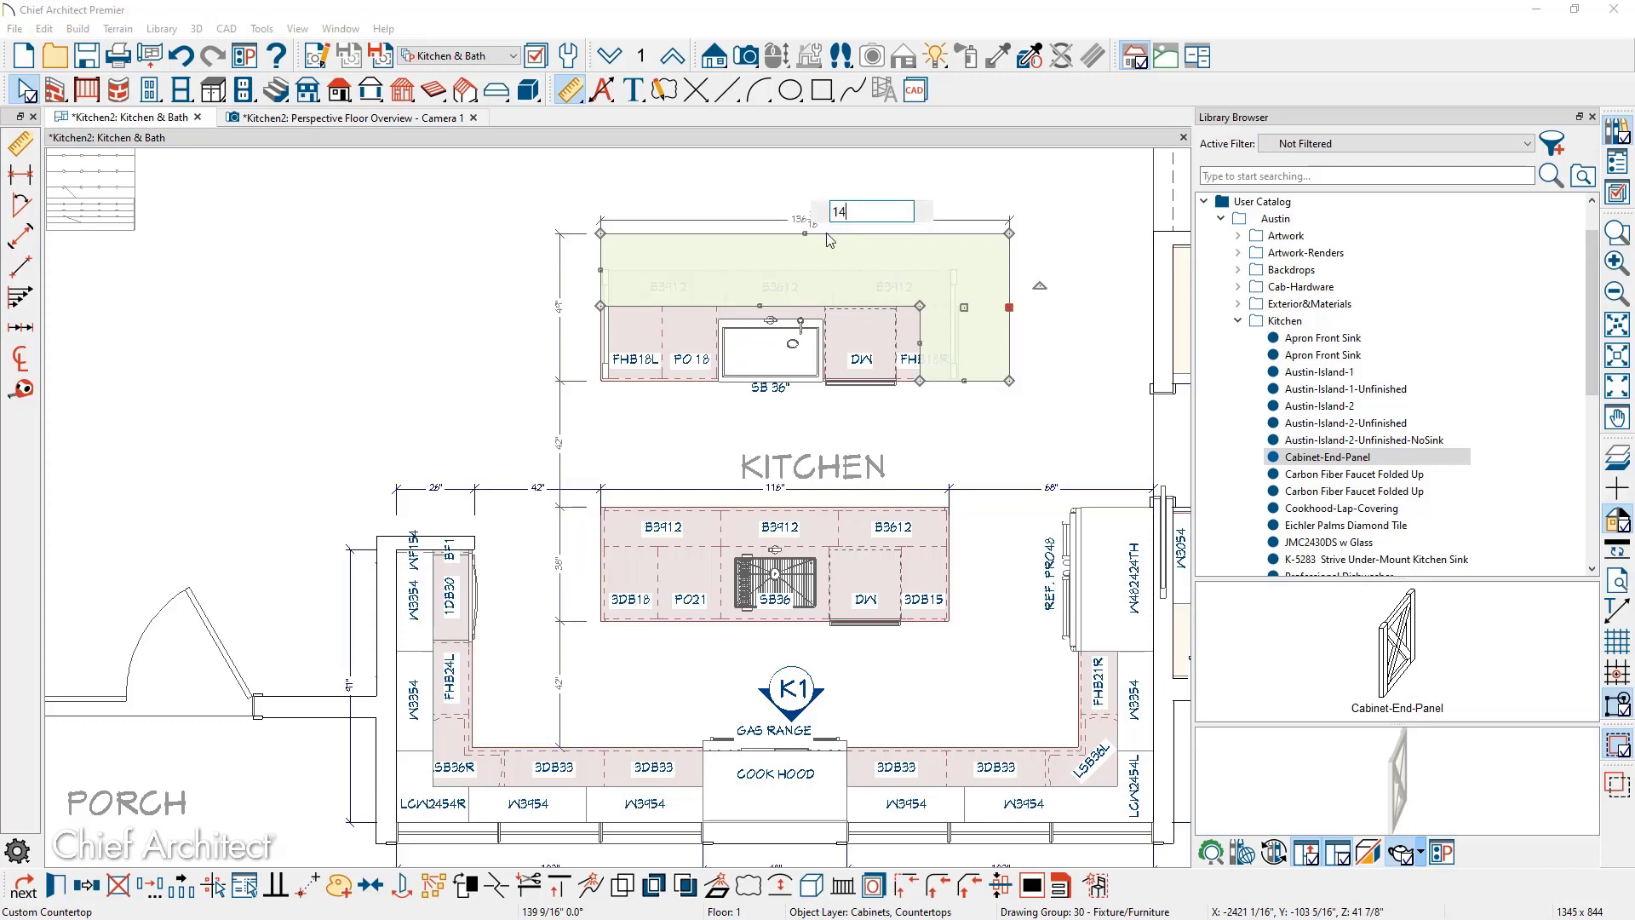
pyautogui.write('0.5')
pyautogui.press('Return')
pyautogui.click(991, 412)
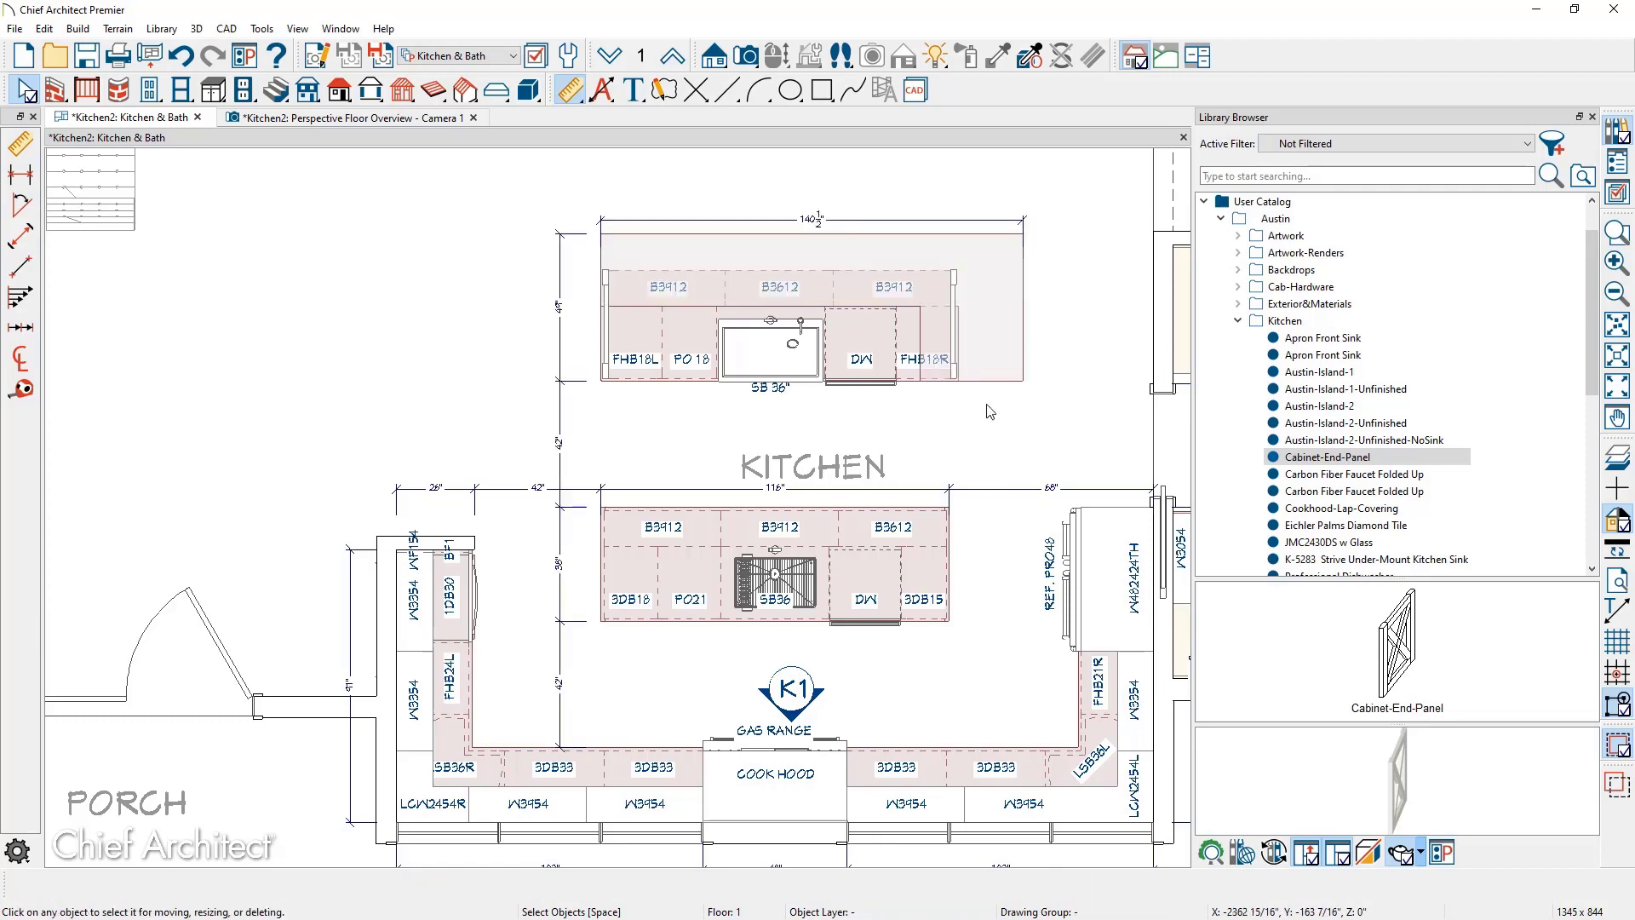
# Extend the dimension along the back of the farther island to the wall beside the pantry
pyautogui.scroll(1, 991, 412)
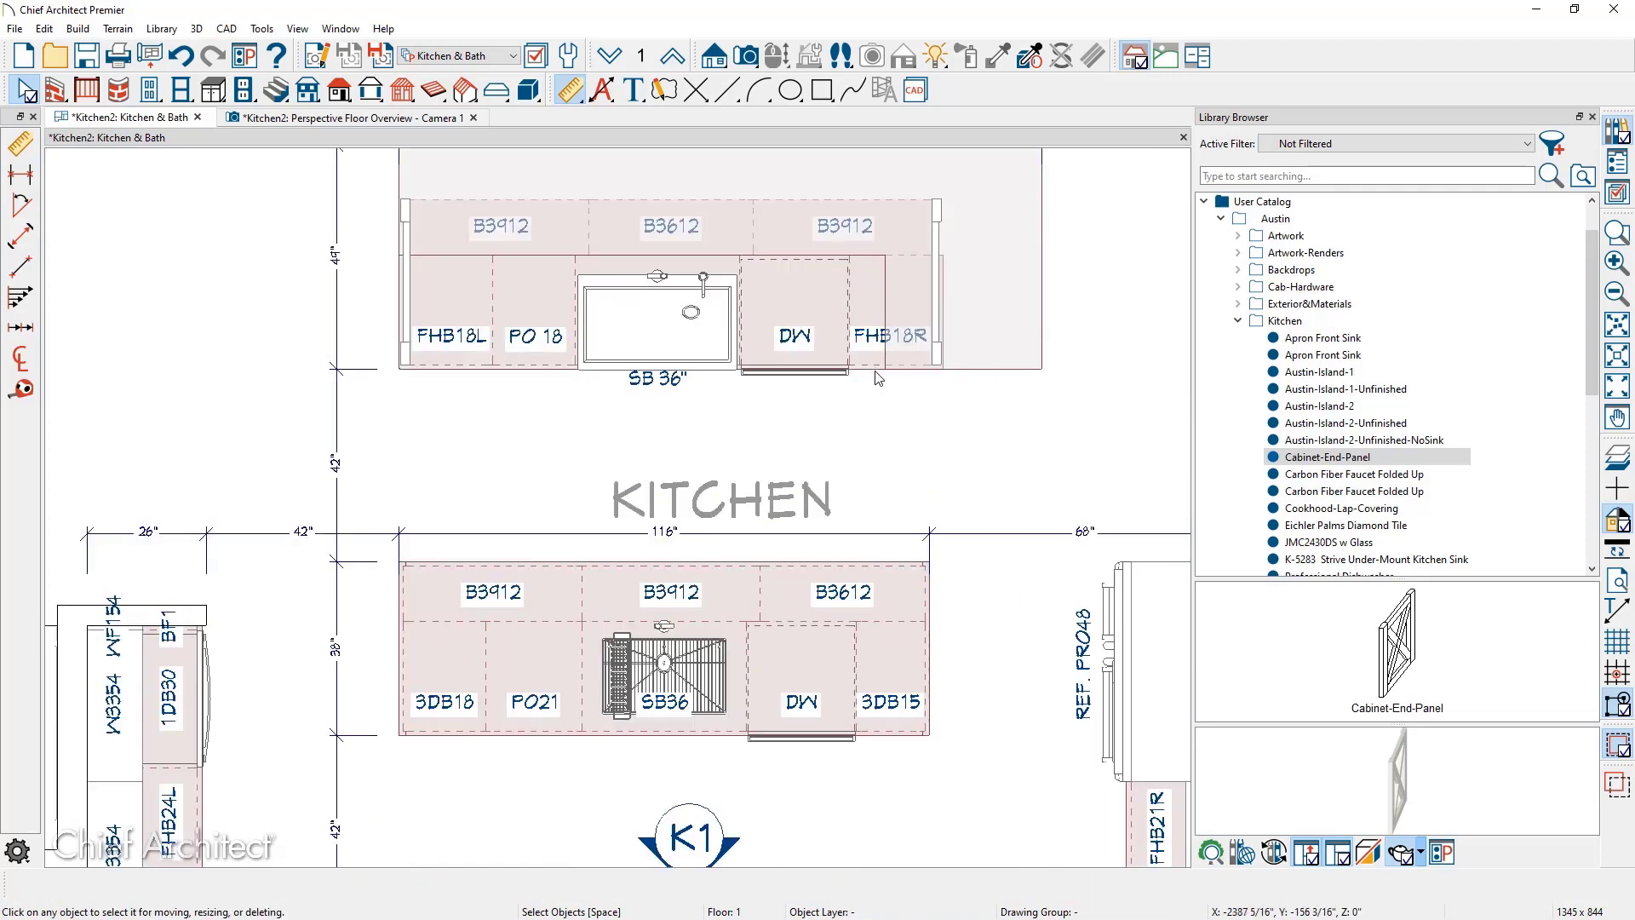
pyautogui.scroll(-1, 879, 378)
pyautogui.scroll(-1, 878, 379)
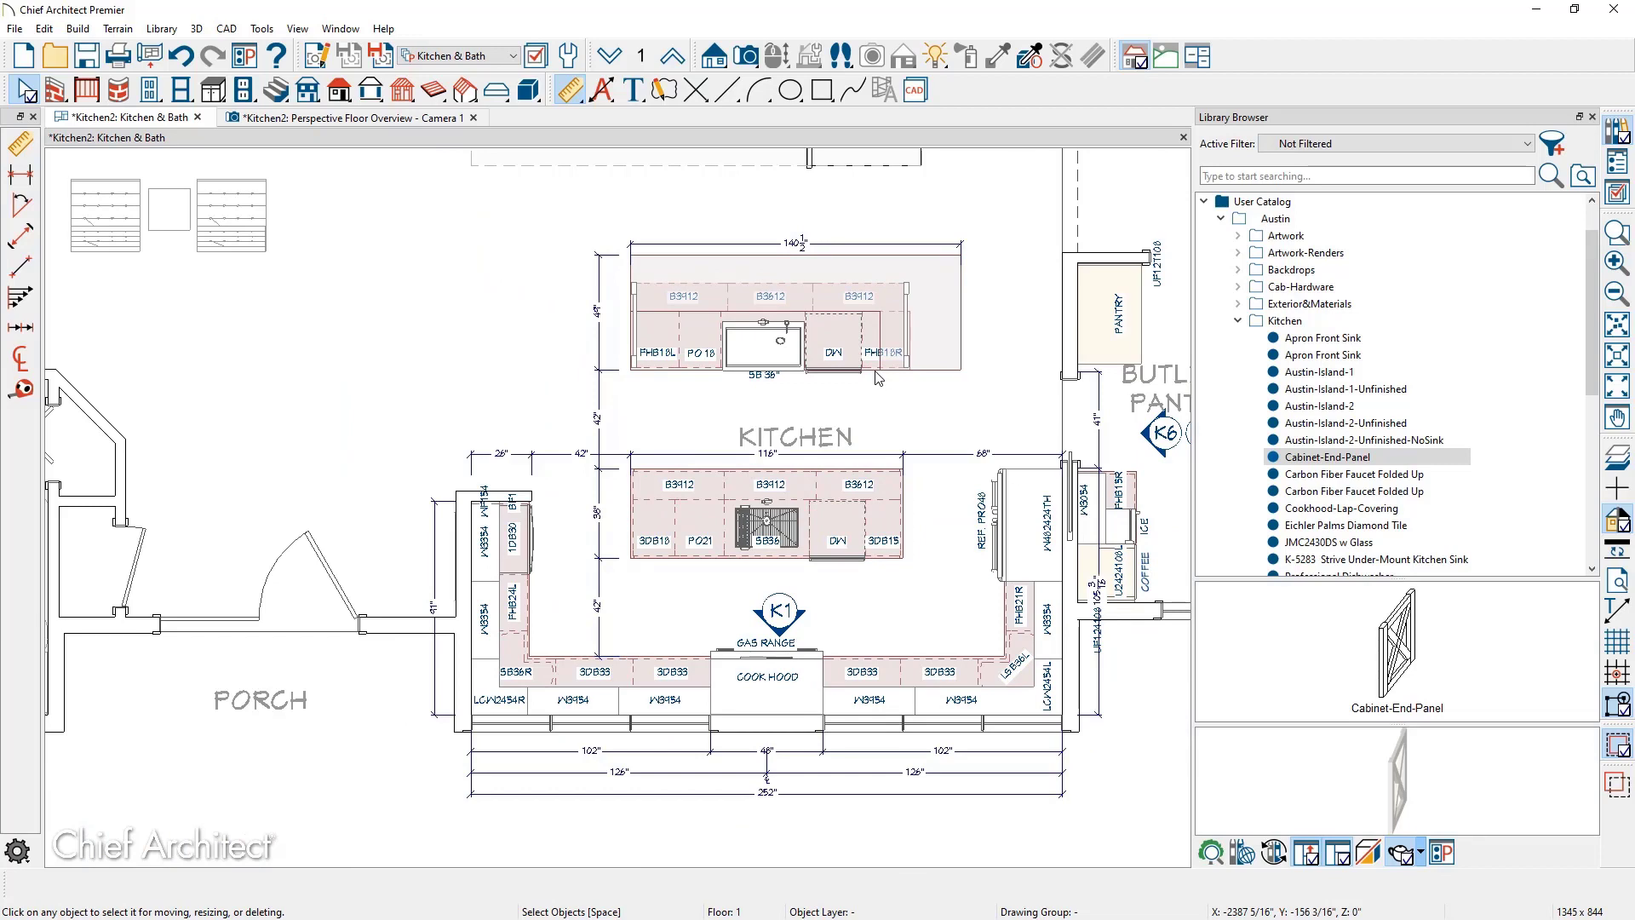
pyautogui.click(877, 245)
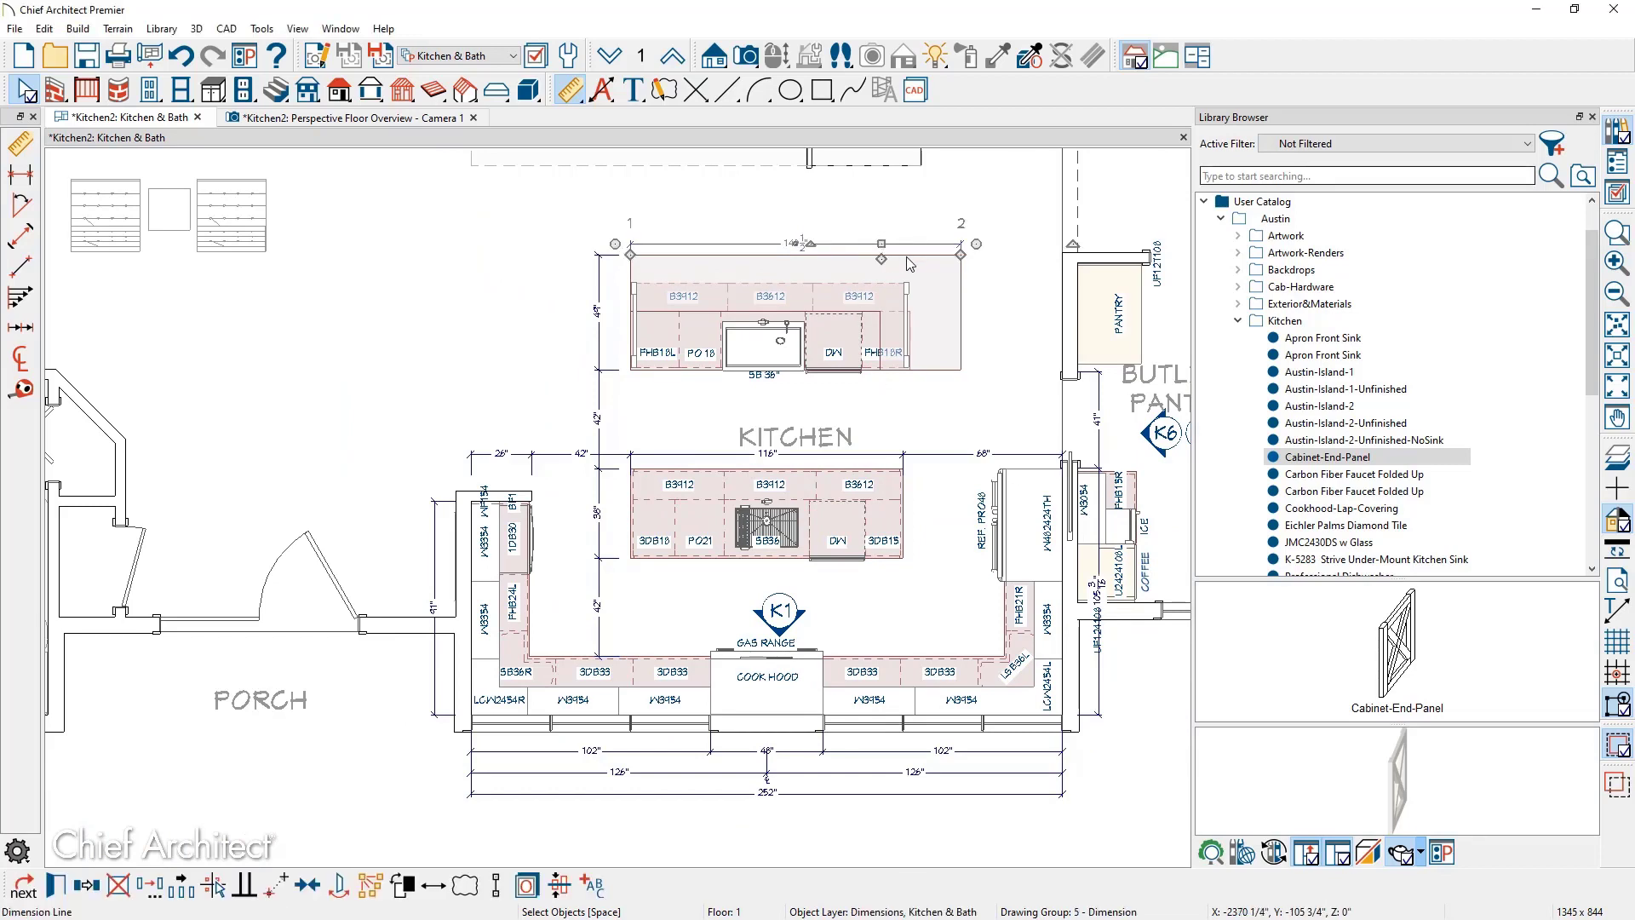
pyautogui.moveTo(880, 262); pyautogui.dragTo(1055, 280)
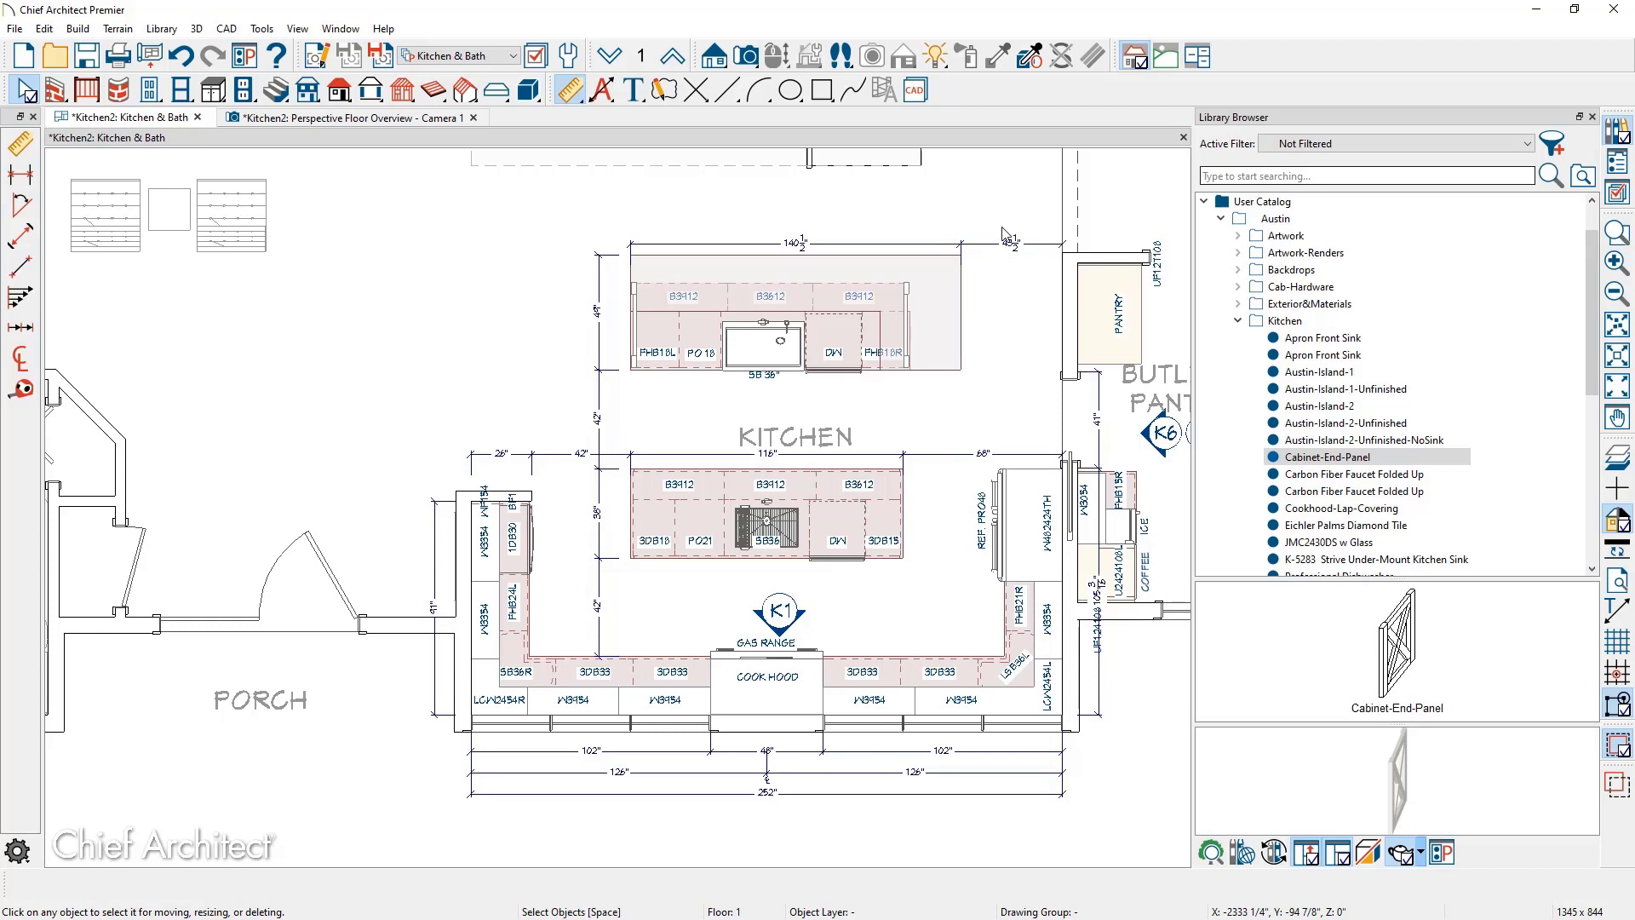
# Create a new CAD detail named CABINET SCH. in the project
pyautogui.click(1618, 166)
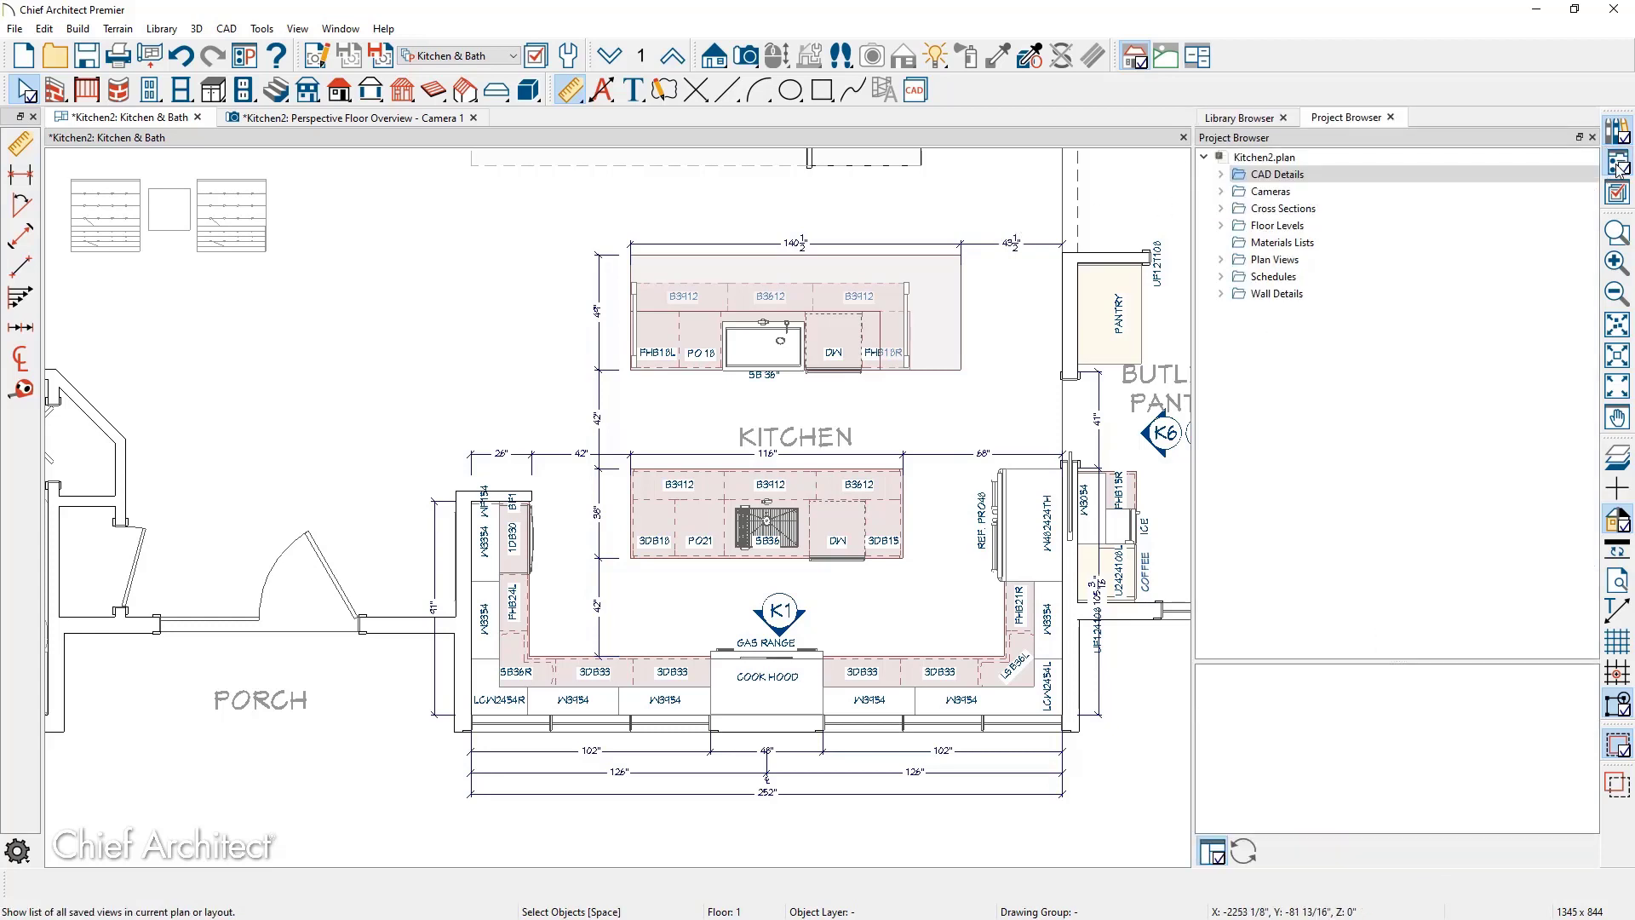
pyautogui.rightClick(1261, 181)
pyautogui.click(1332, 182)
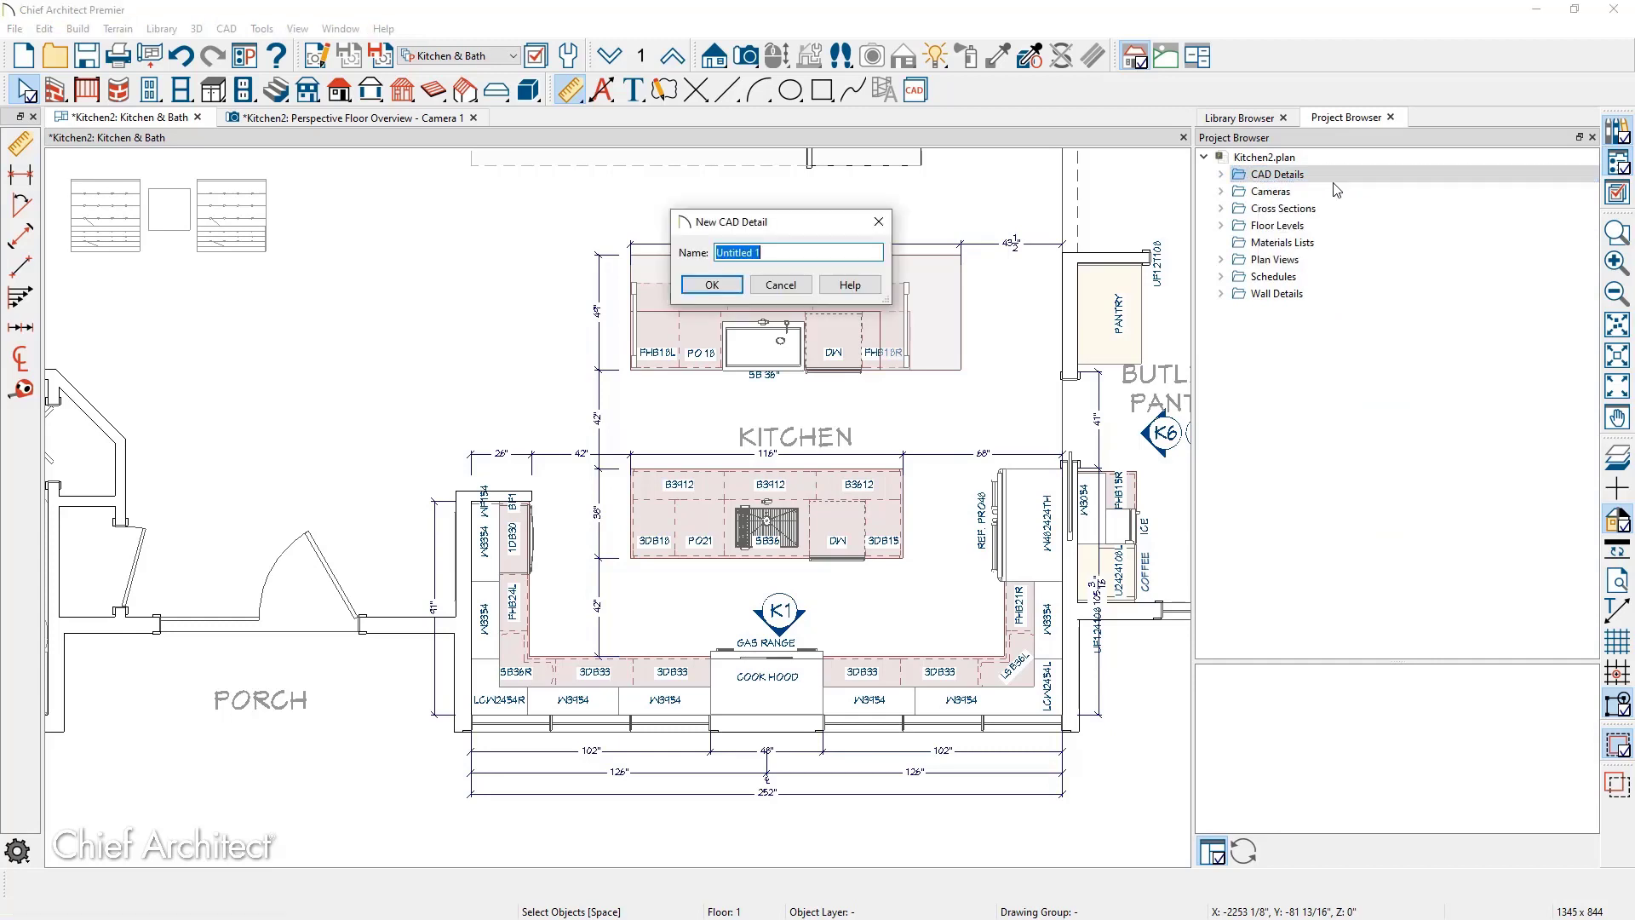
pyautogui.write('s')
pyautogui.write('ABIN')
pyautogui.write('ET SCH.')
pyautogui.click(734, 286)
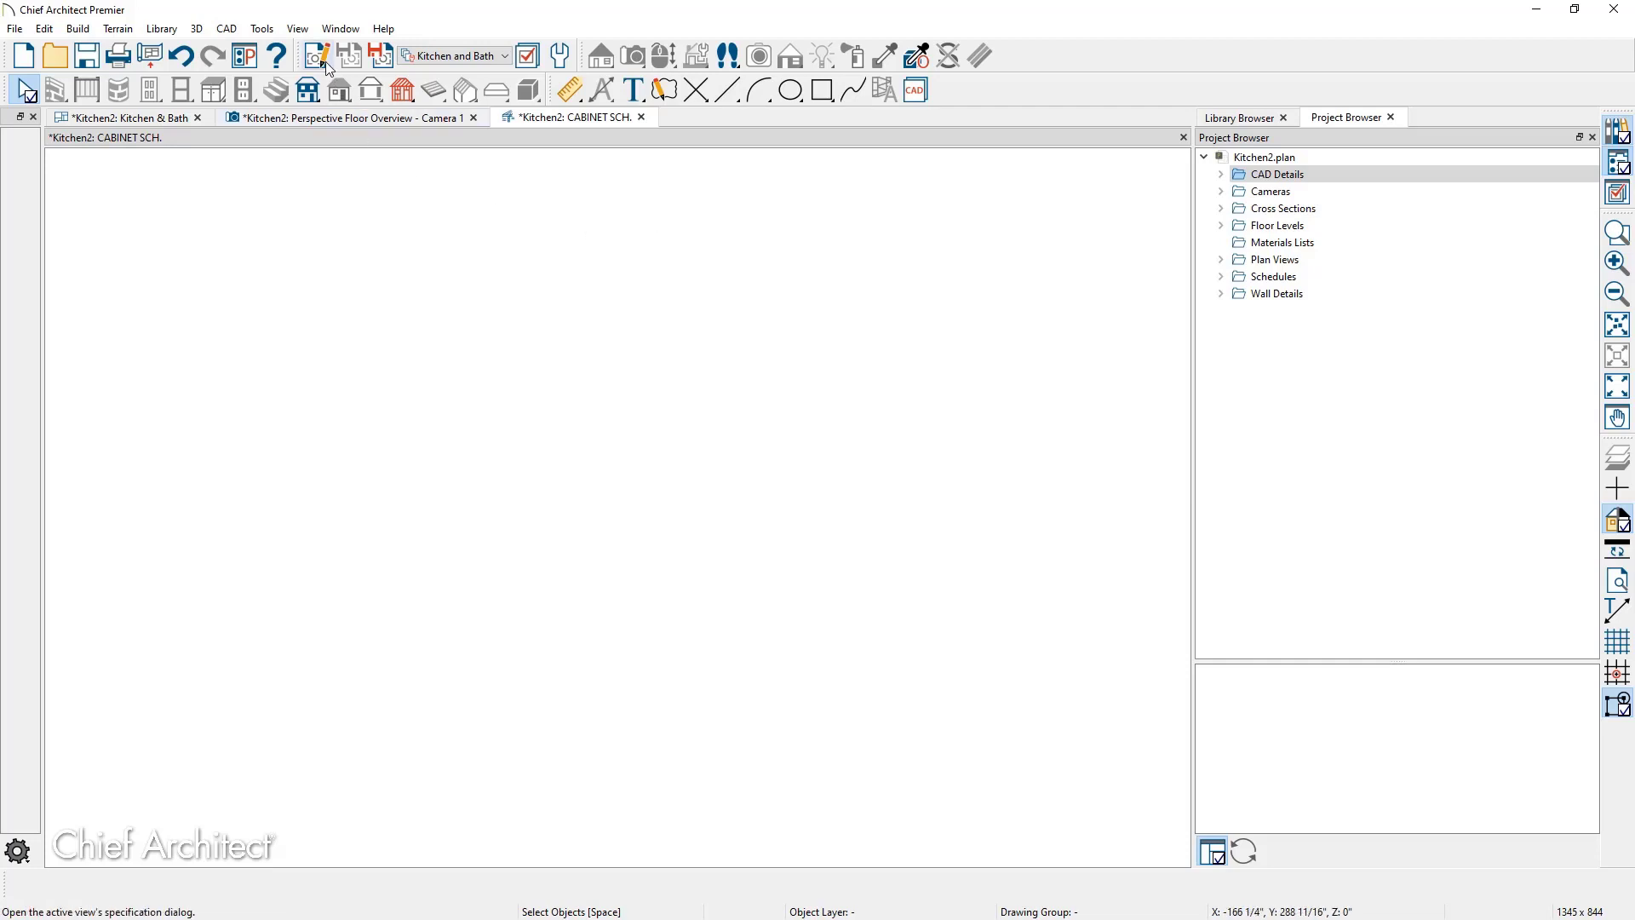
# Place a cabinet schedule in the empty CAD detail, near the upper part of the view
pyautogui.click(261, 28)
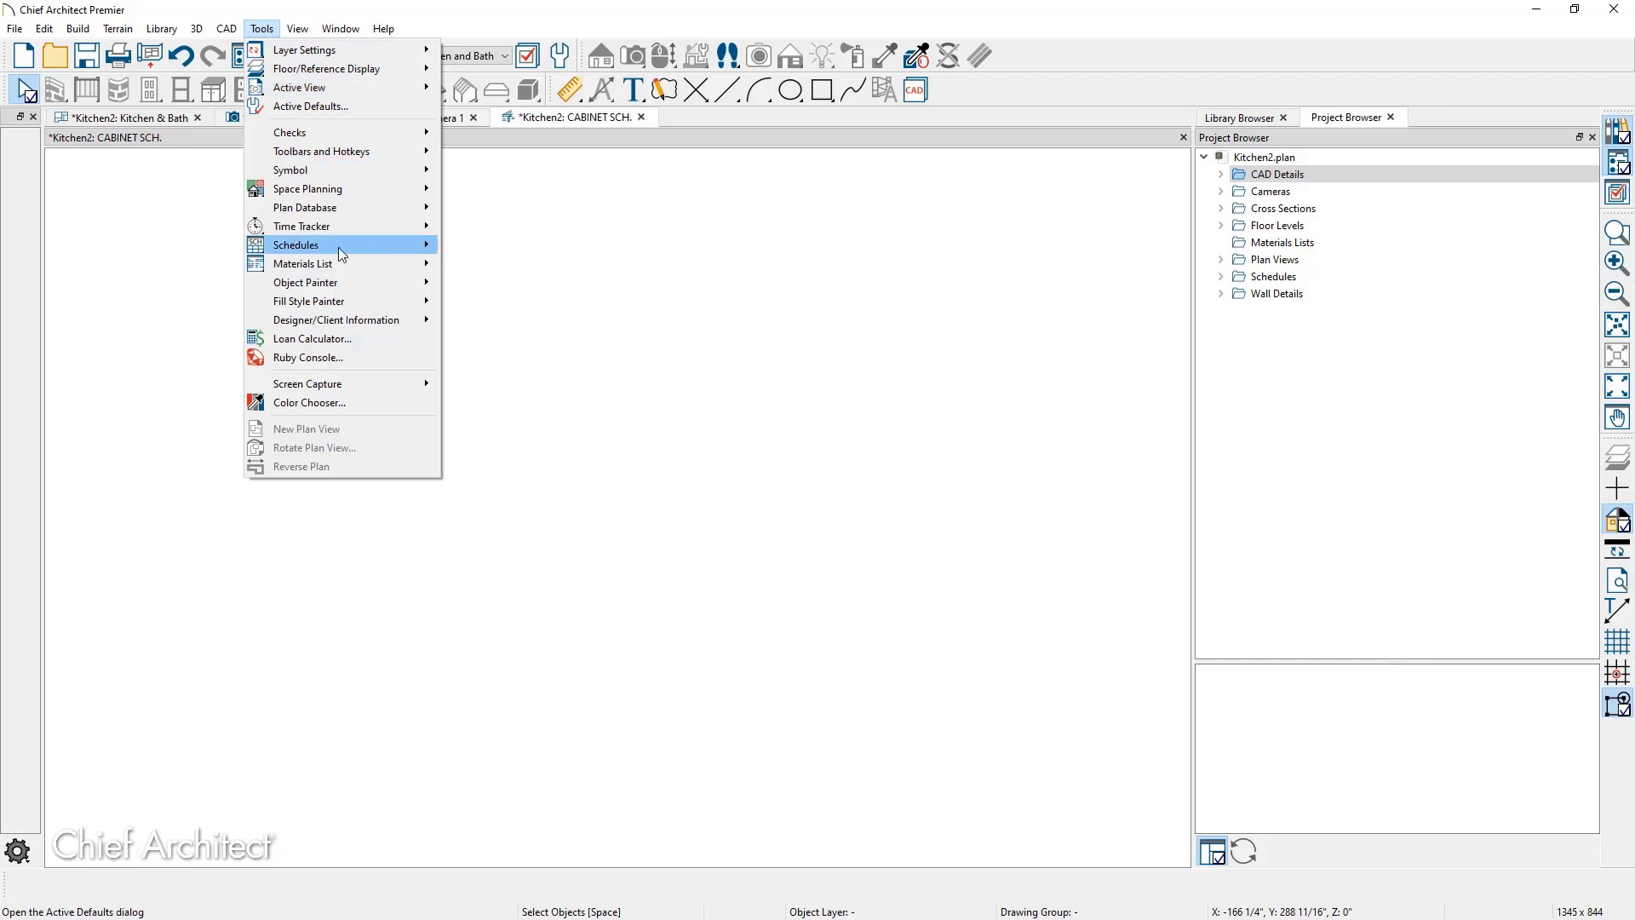
pyautogui.moveTo(339, 247)
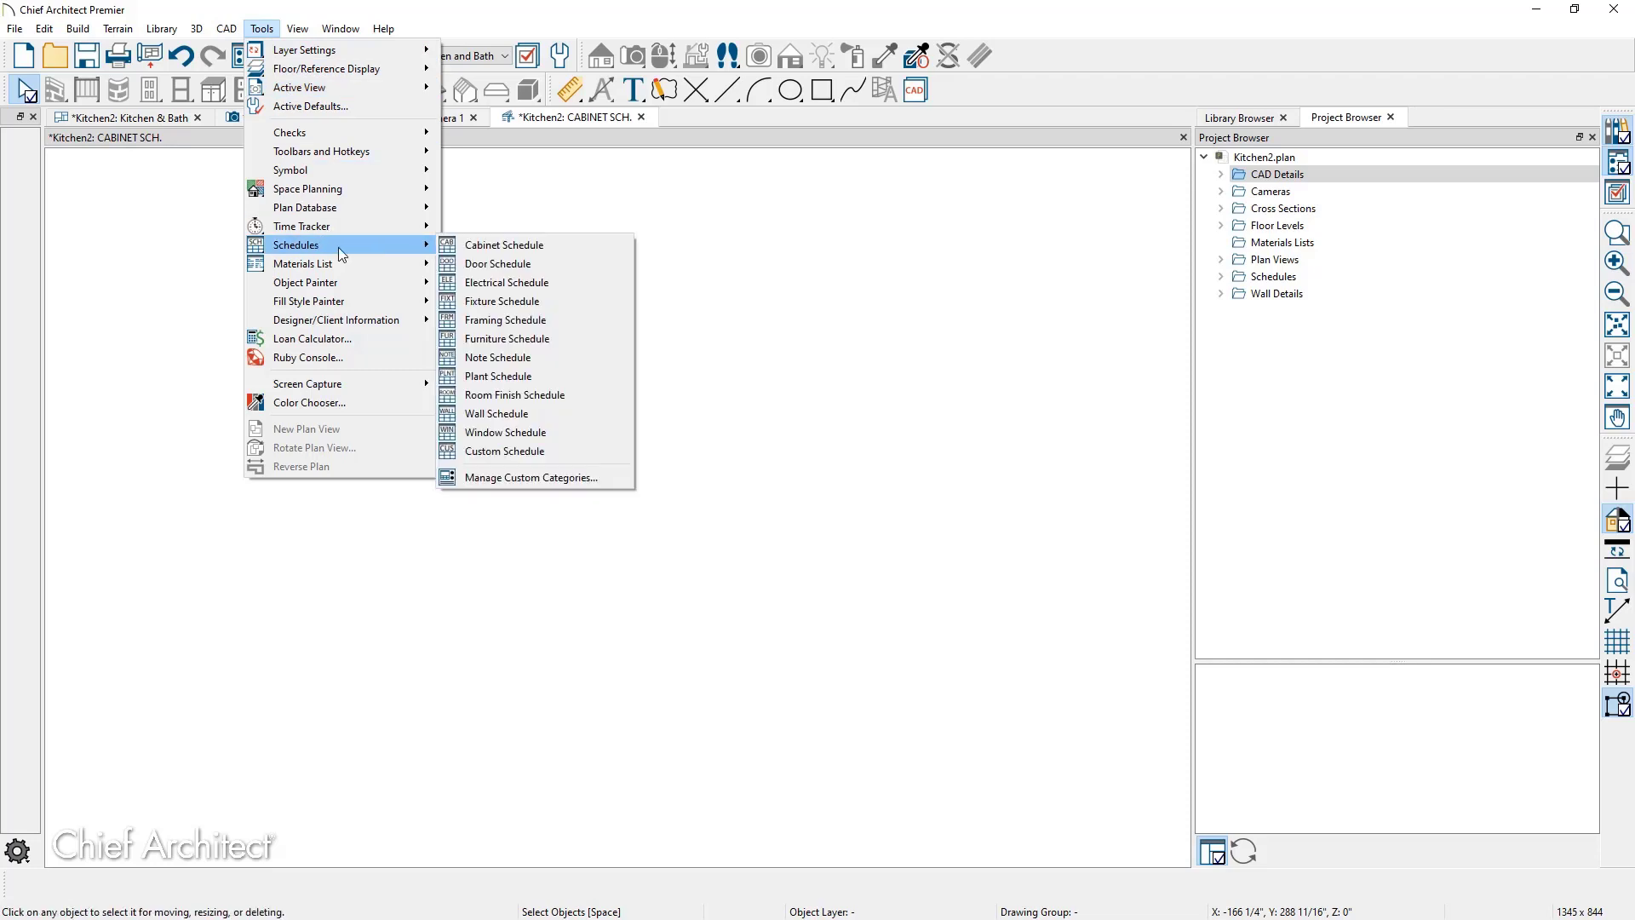
pyautogui.click(570, 244)
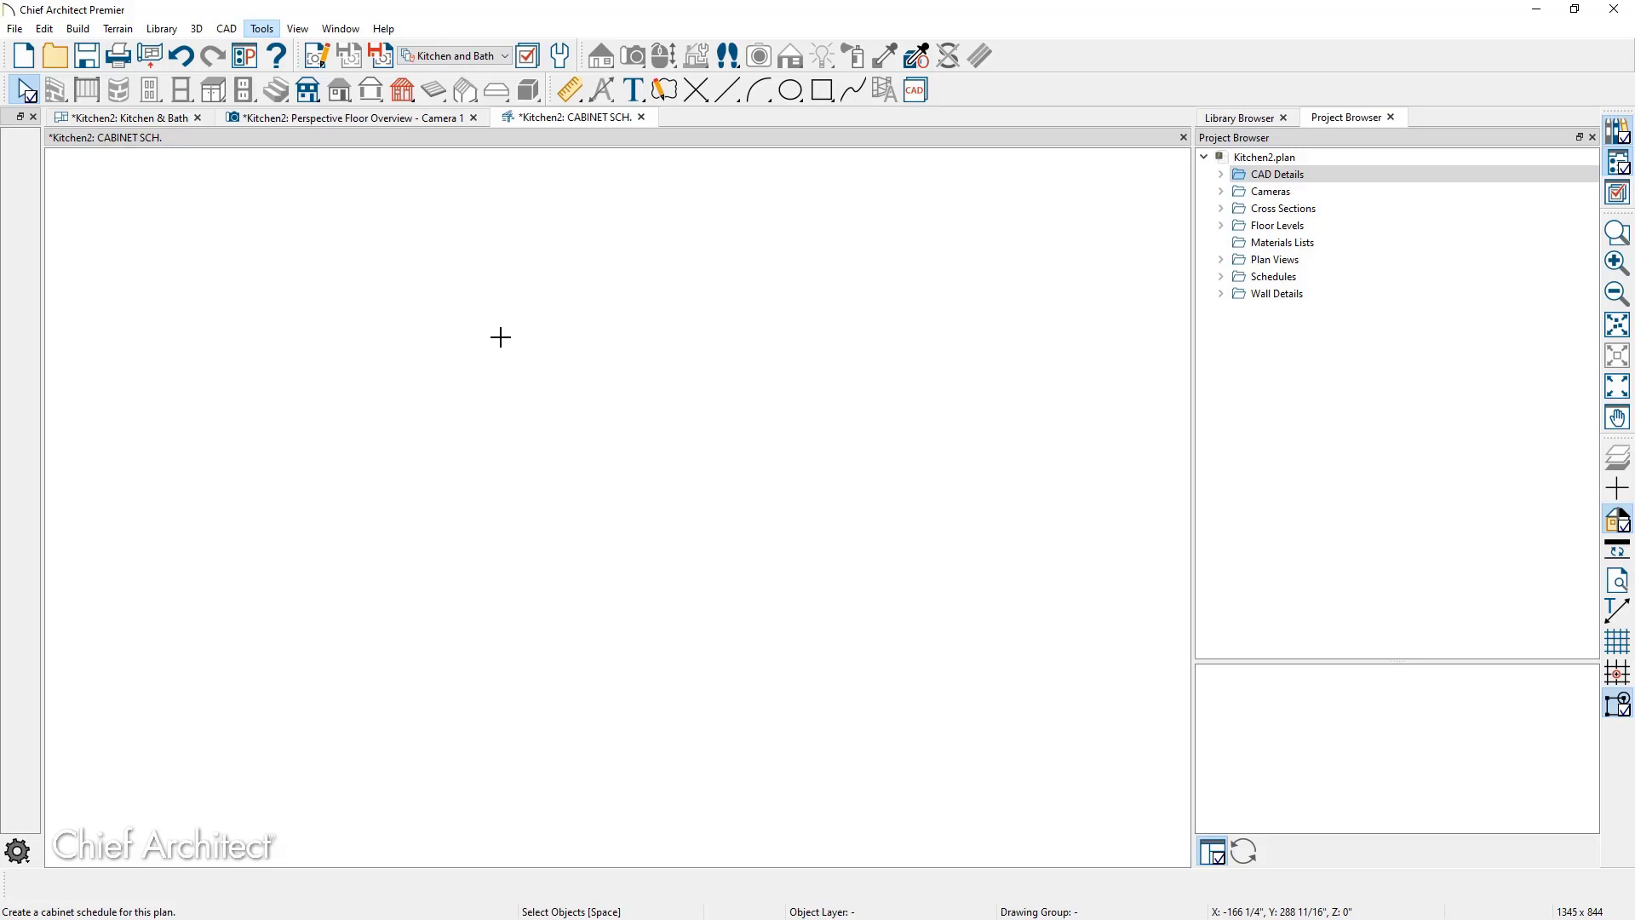
pyautogui.click(501, 337)
pyautogui.moveTo(541, 360); pyautogui.dragTo(278, 230)
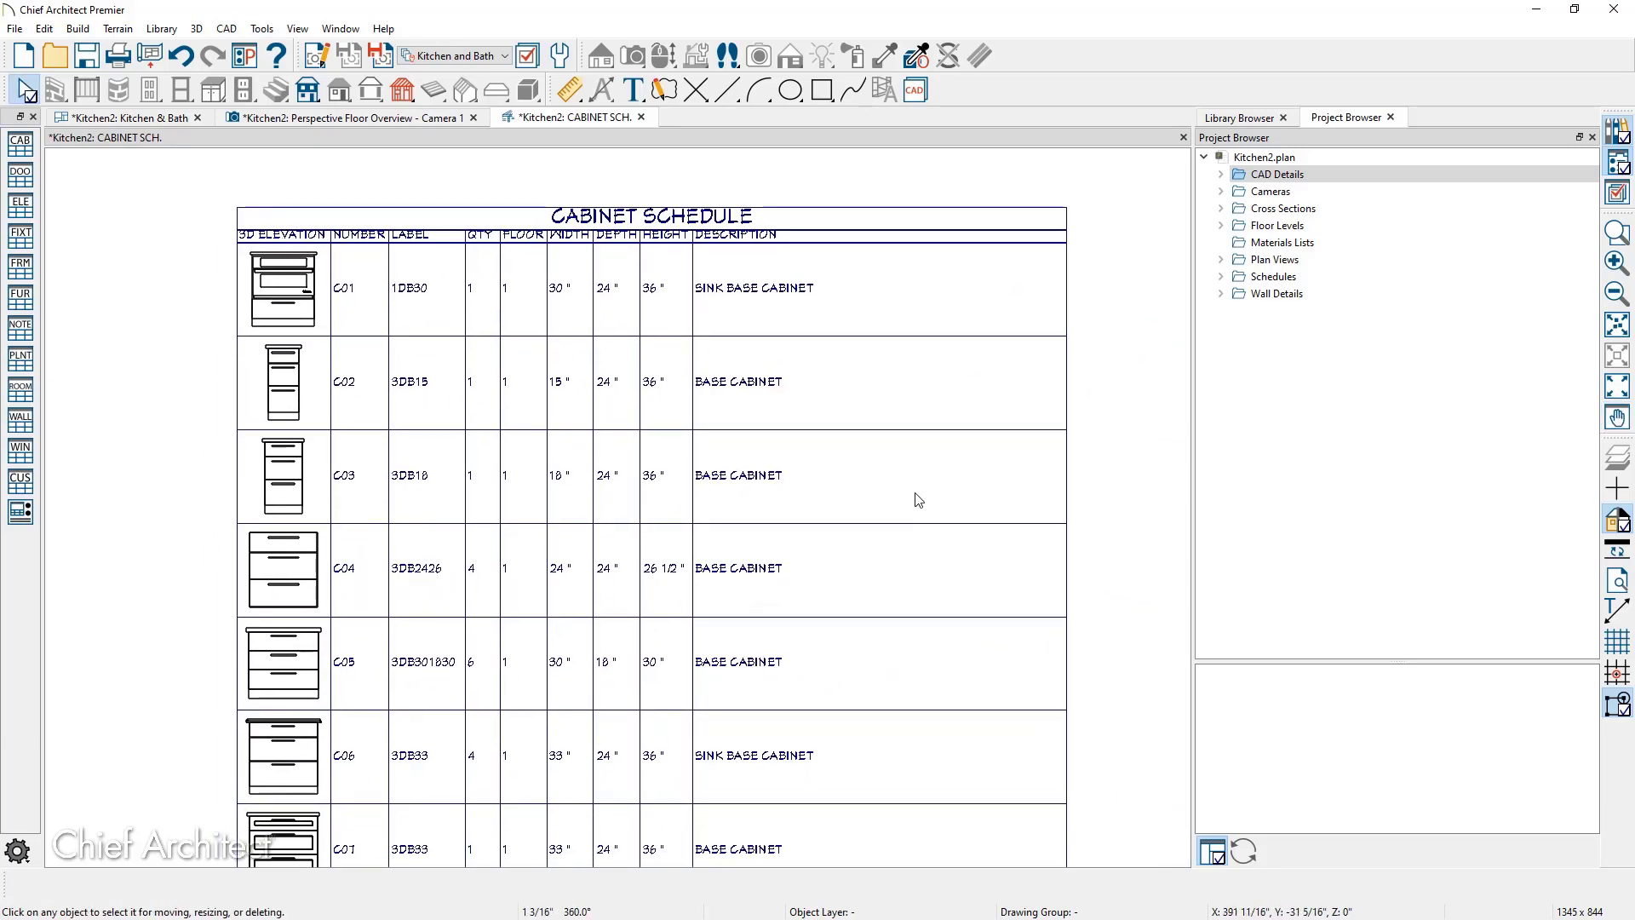
# Remove the Label and Floor columns from the cabinet schedule's included columns
pyautogui.doubleClick(918, 500)
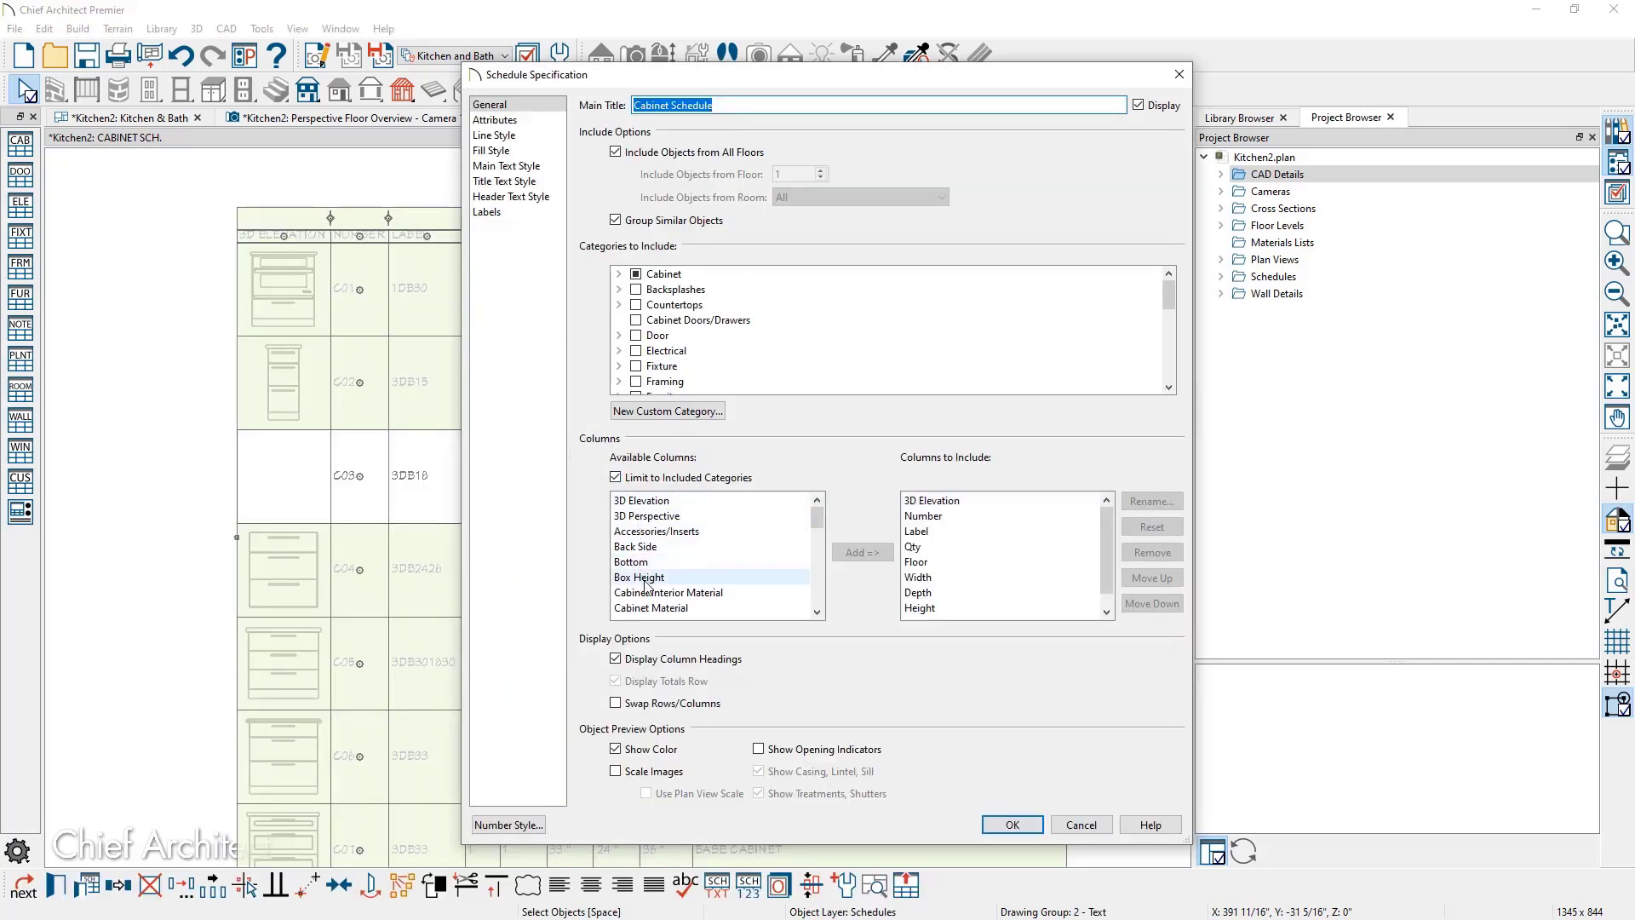
pyautogui.moveTo(817, 517); pyautogui.dragTo(819, 627)
pyautogui.click(704, 546)
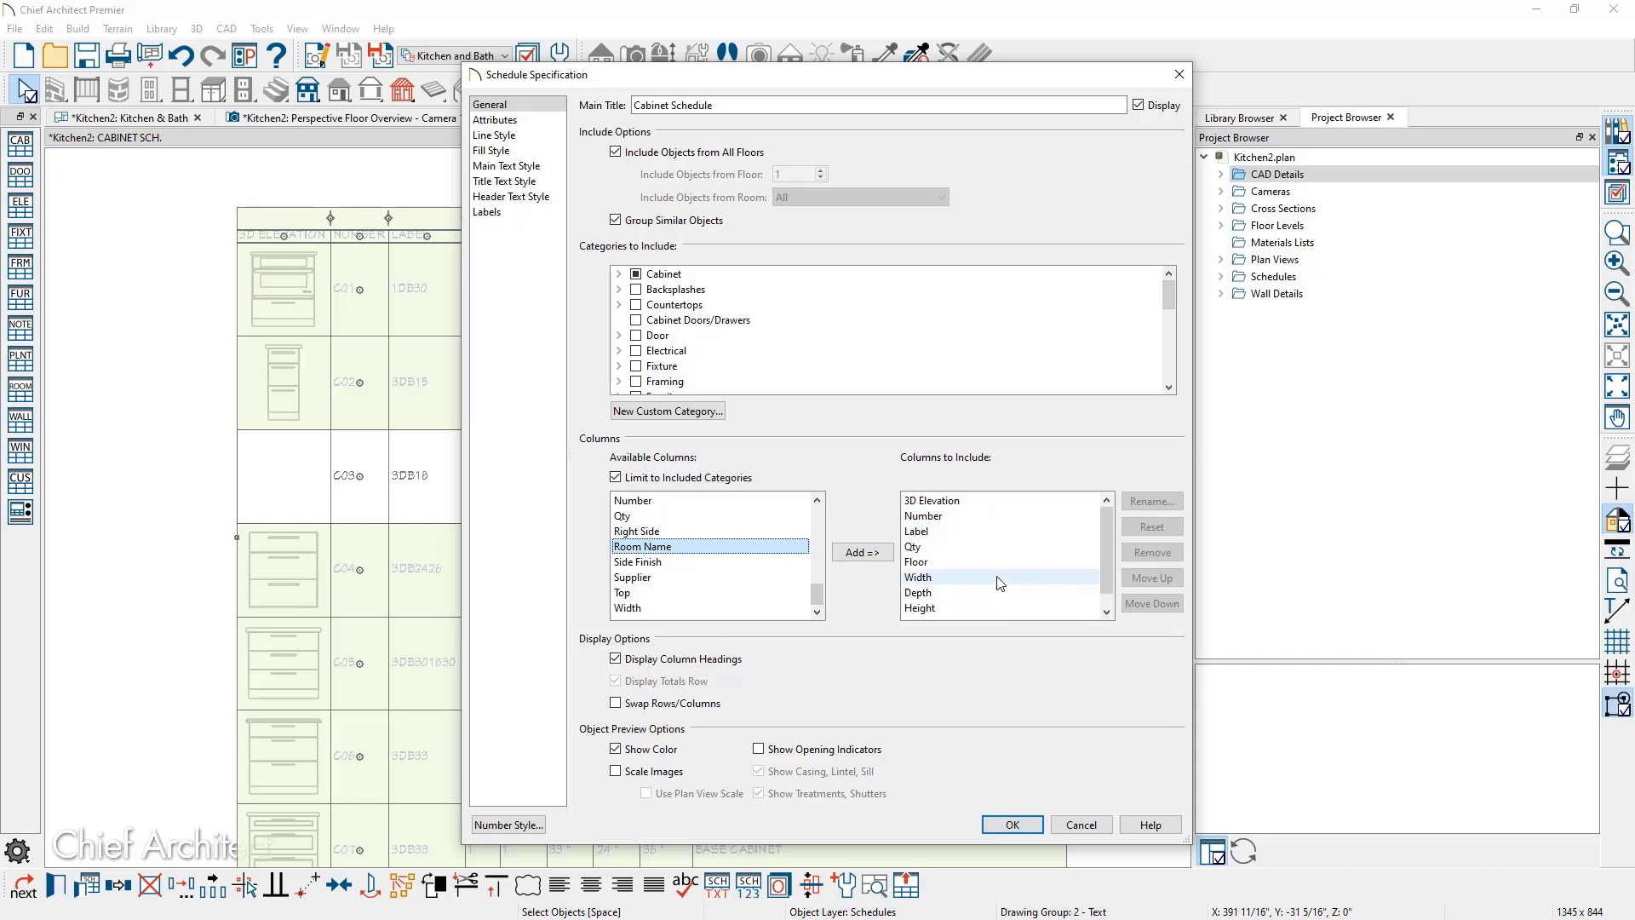
pyautogui.click(925, 532)
pyautogui.click(1150, 552)
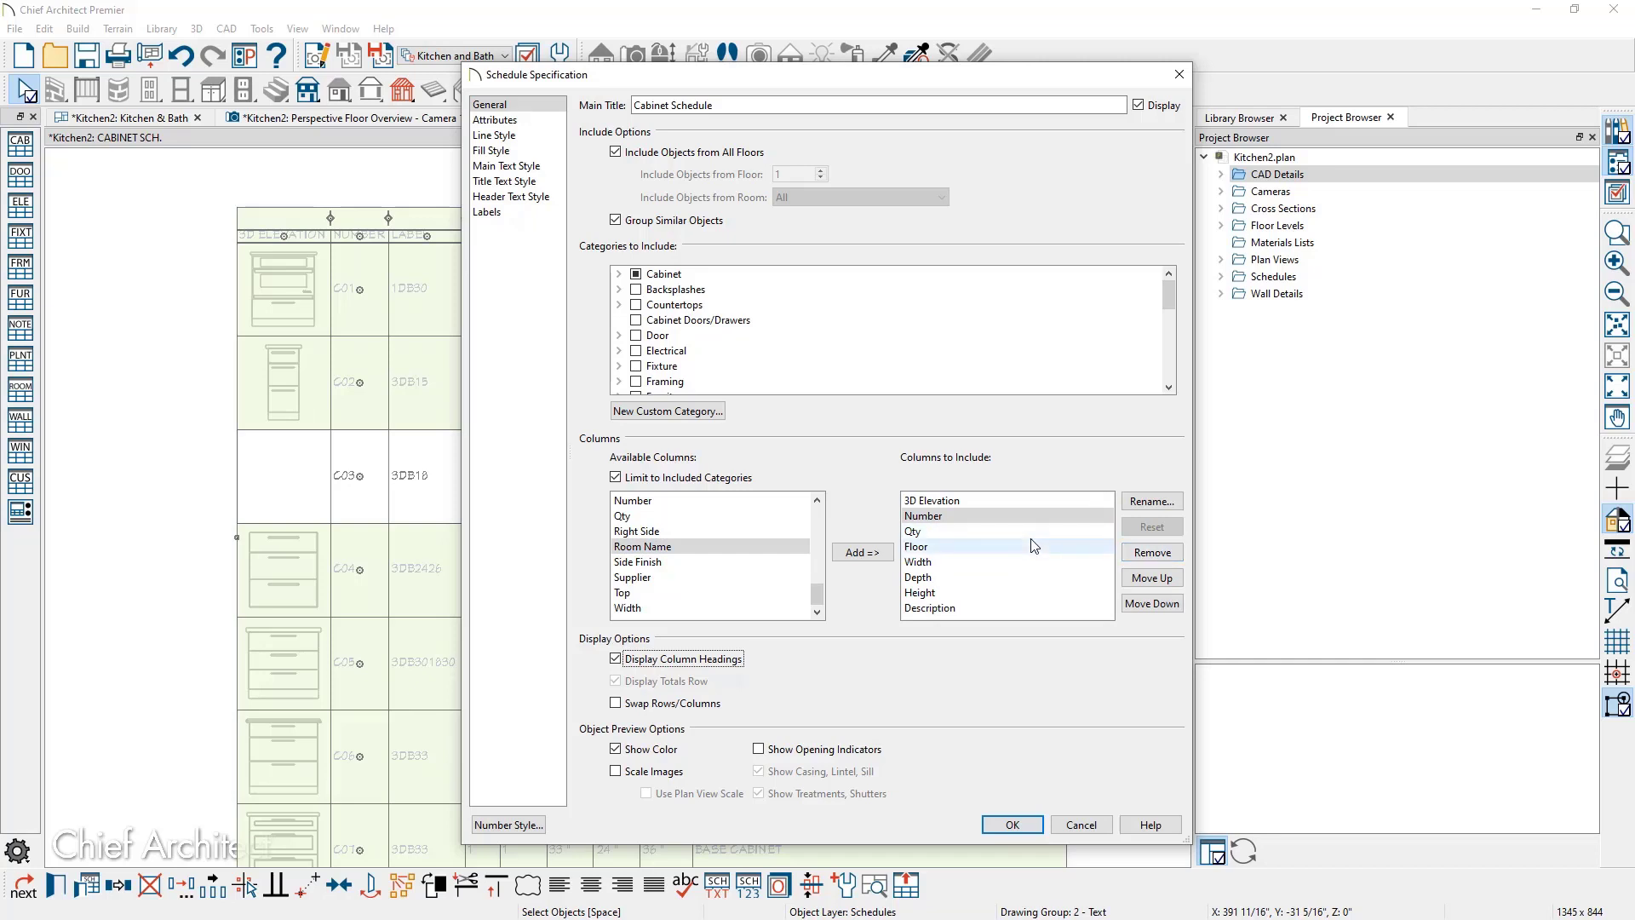
pyautogui.click(973, 550)
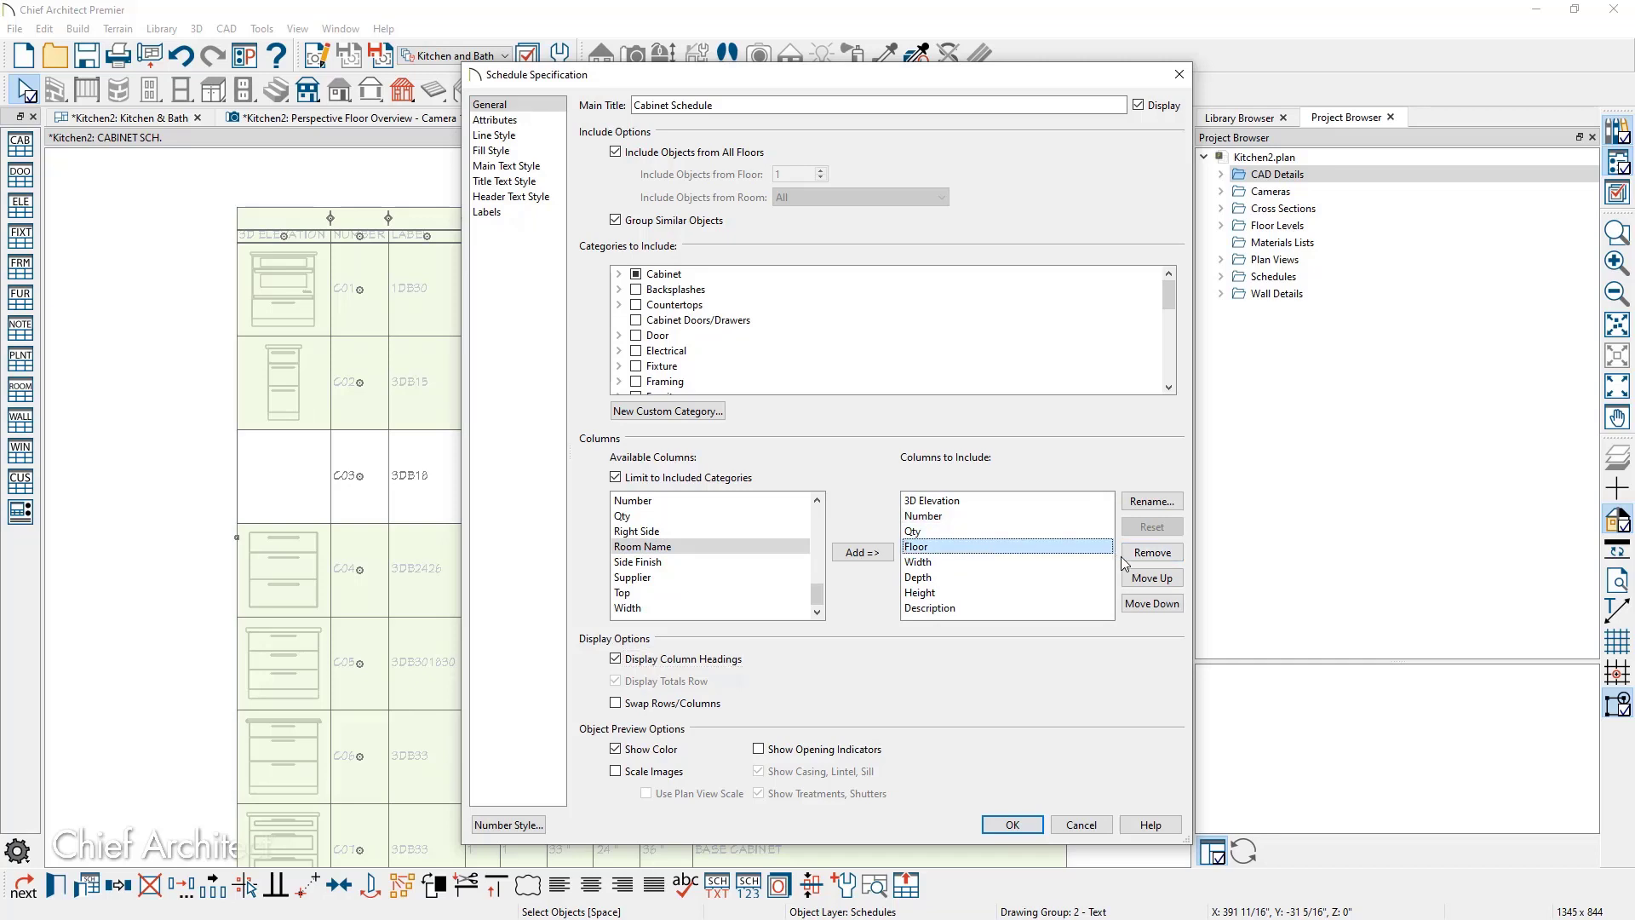
pyautogui.click(1148, 556)
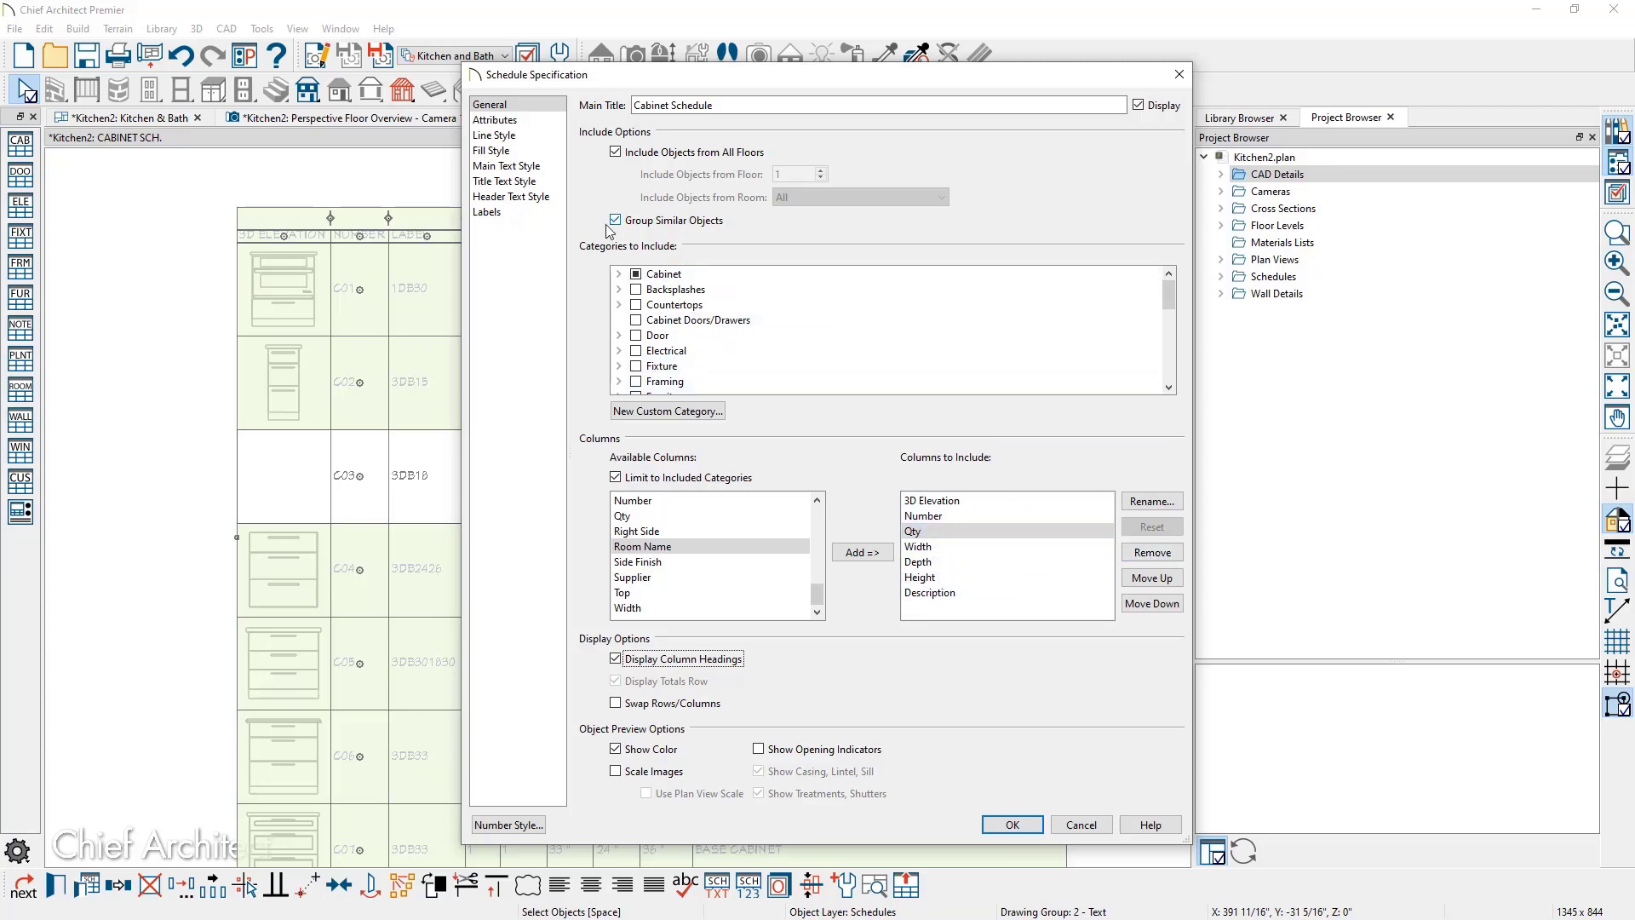
# Review the schedule's label settings, apply the specification, and check the cabinet callouts in the Kitchen & Bath plan view
pyautogui.click(542, 214)
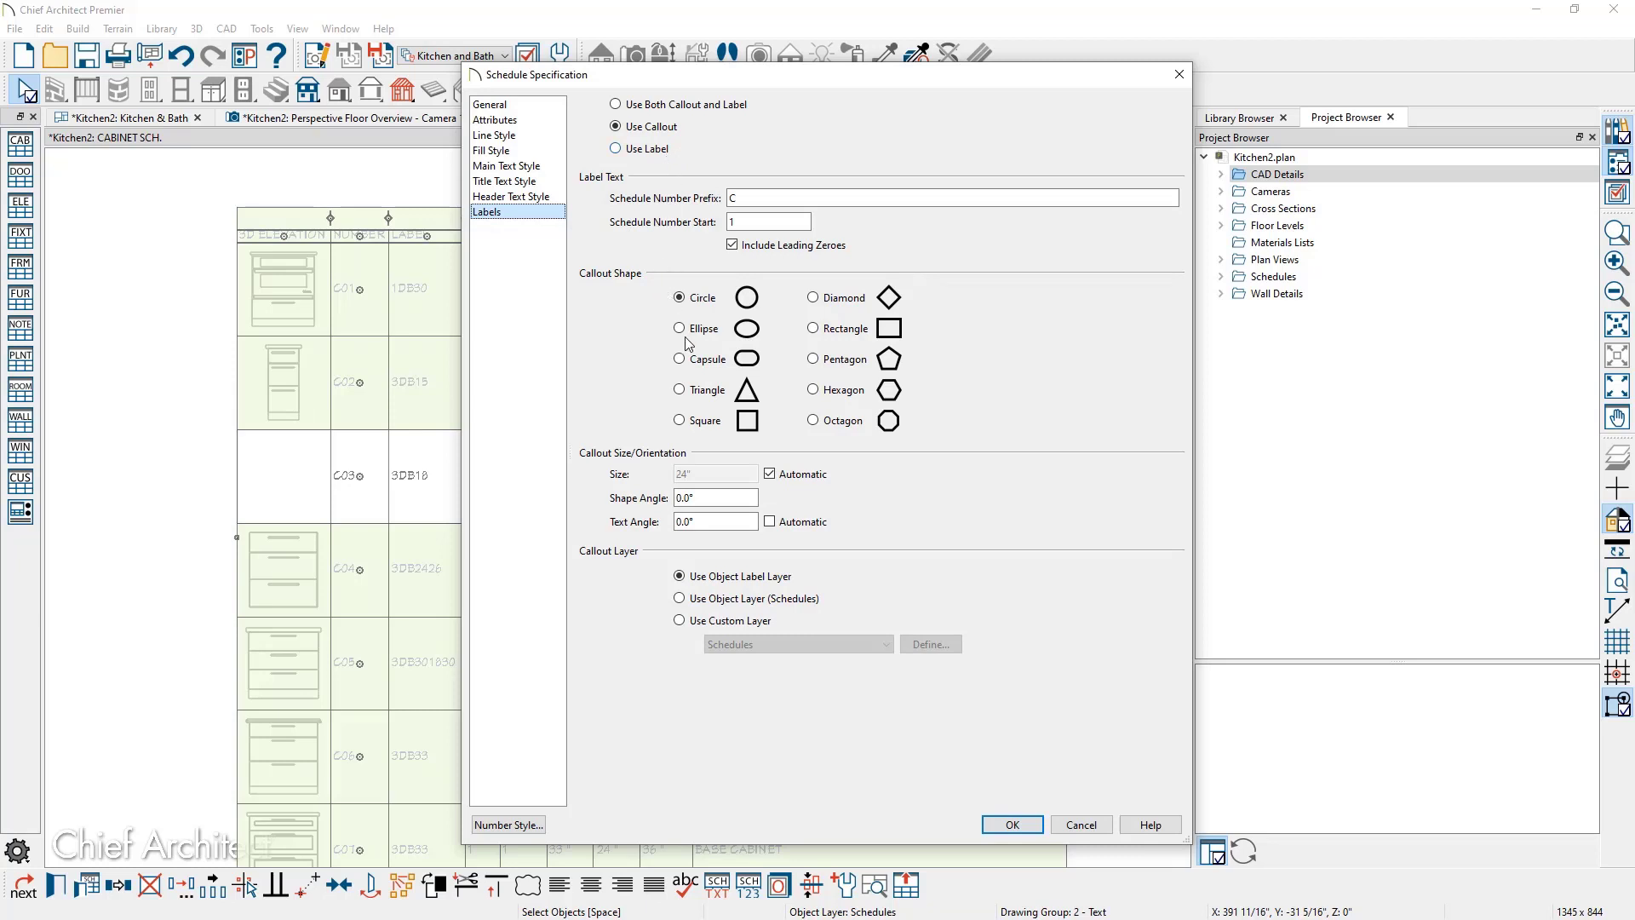
pyautogui.click(1013, 825)
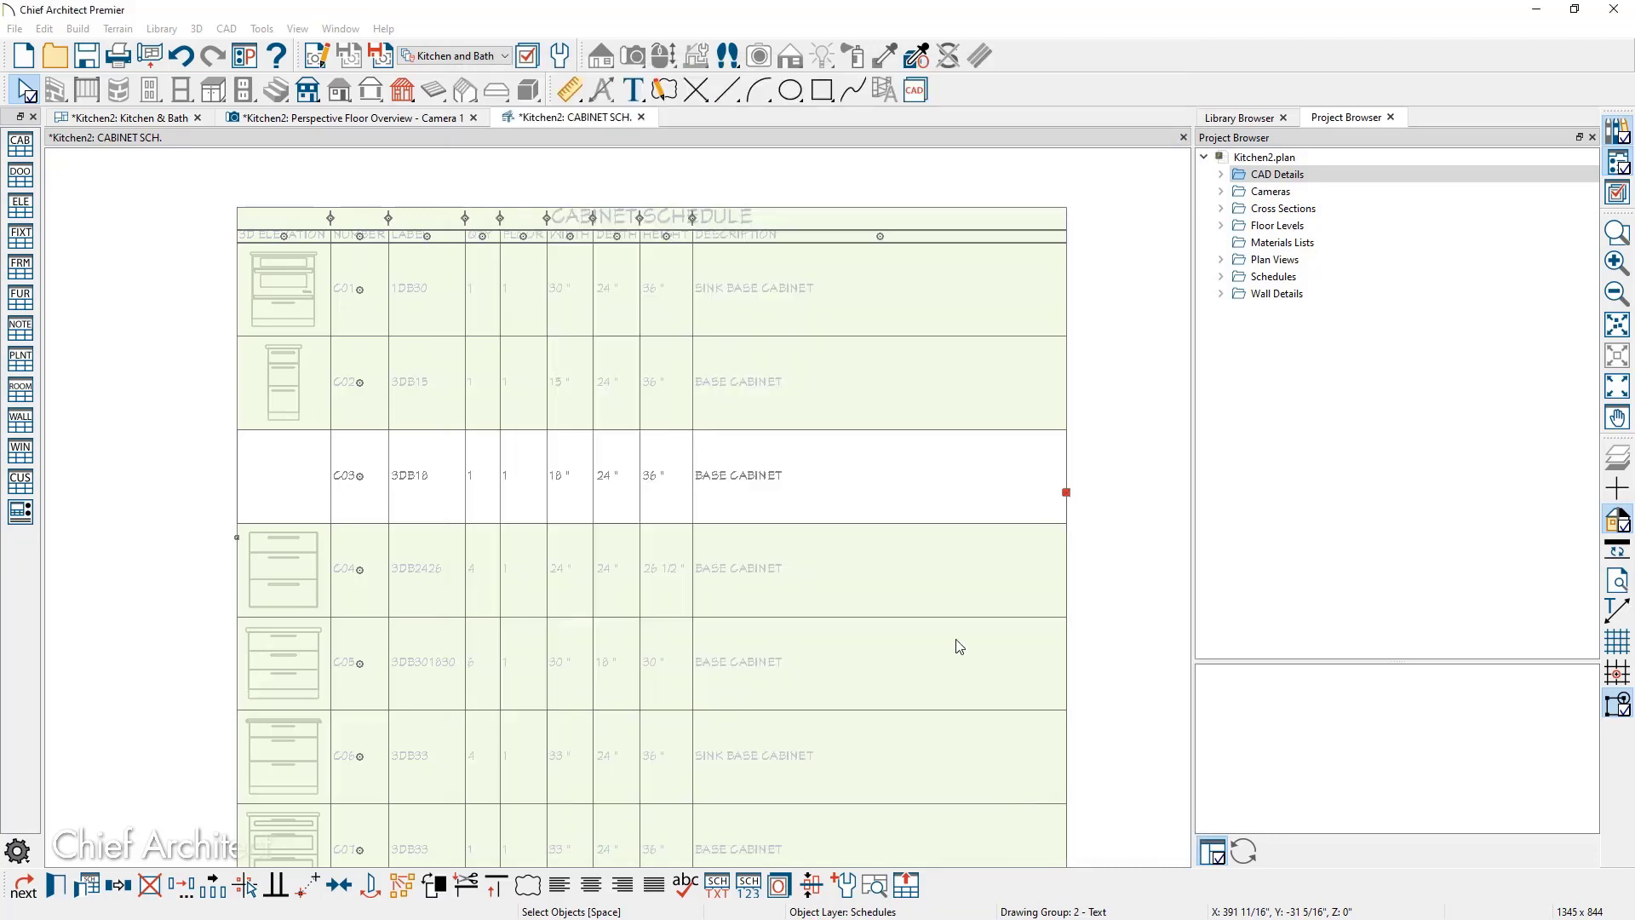
pyautogui.click(171, 119)
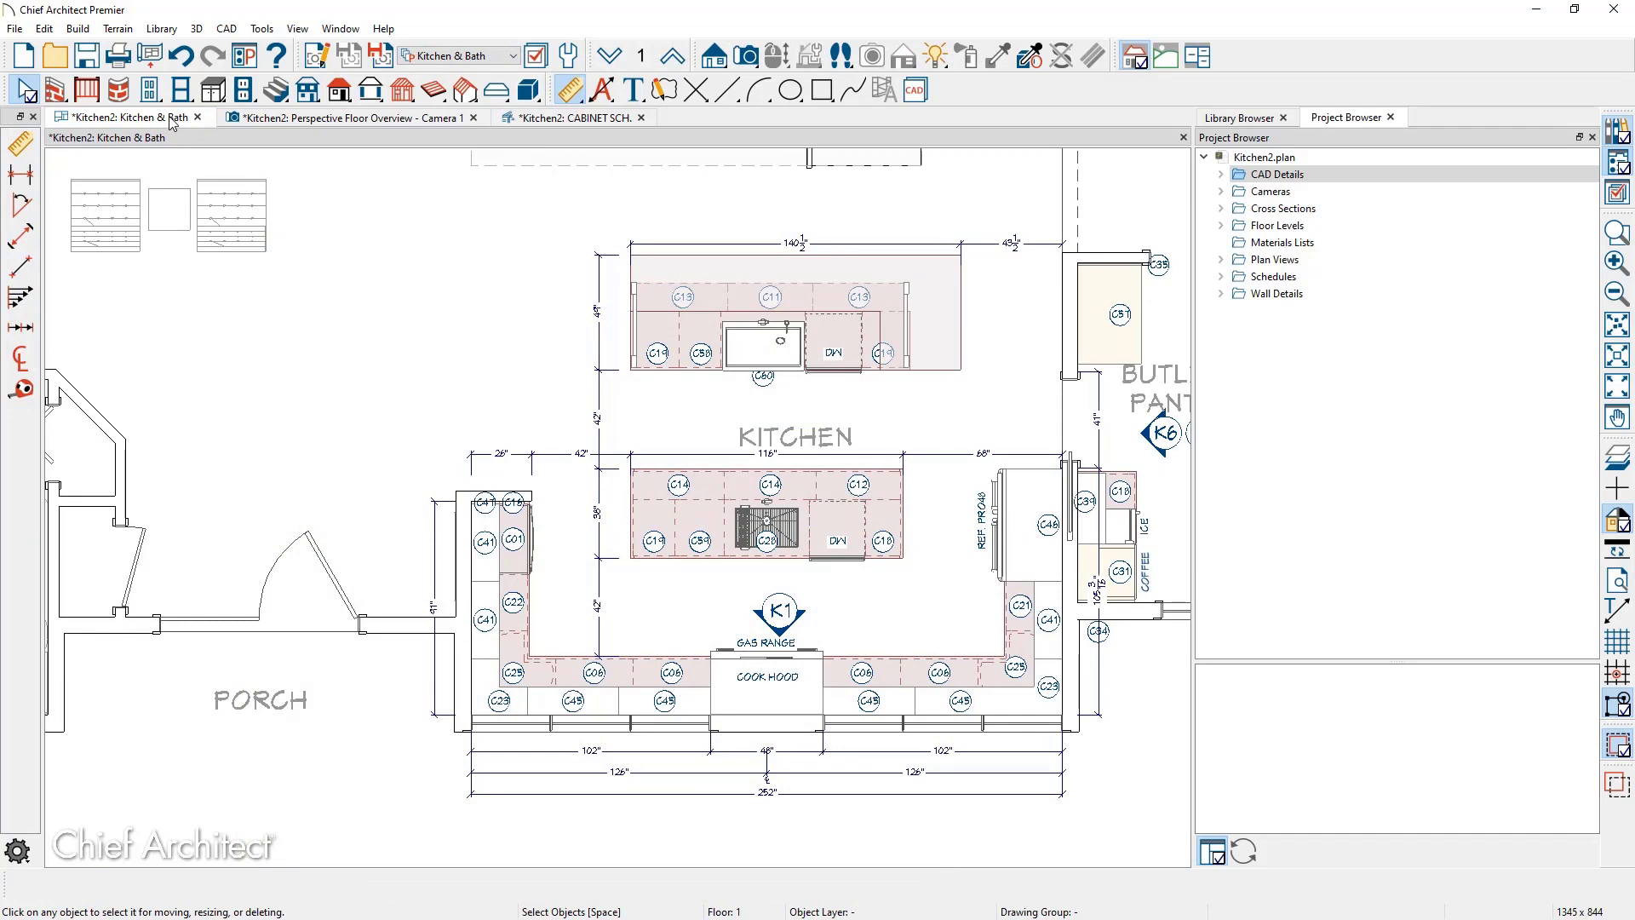
pyautogui.click(525, 119)
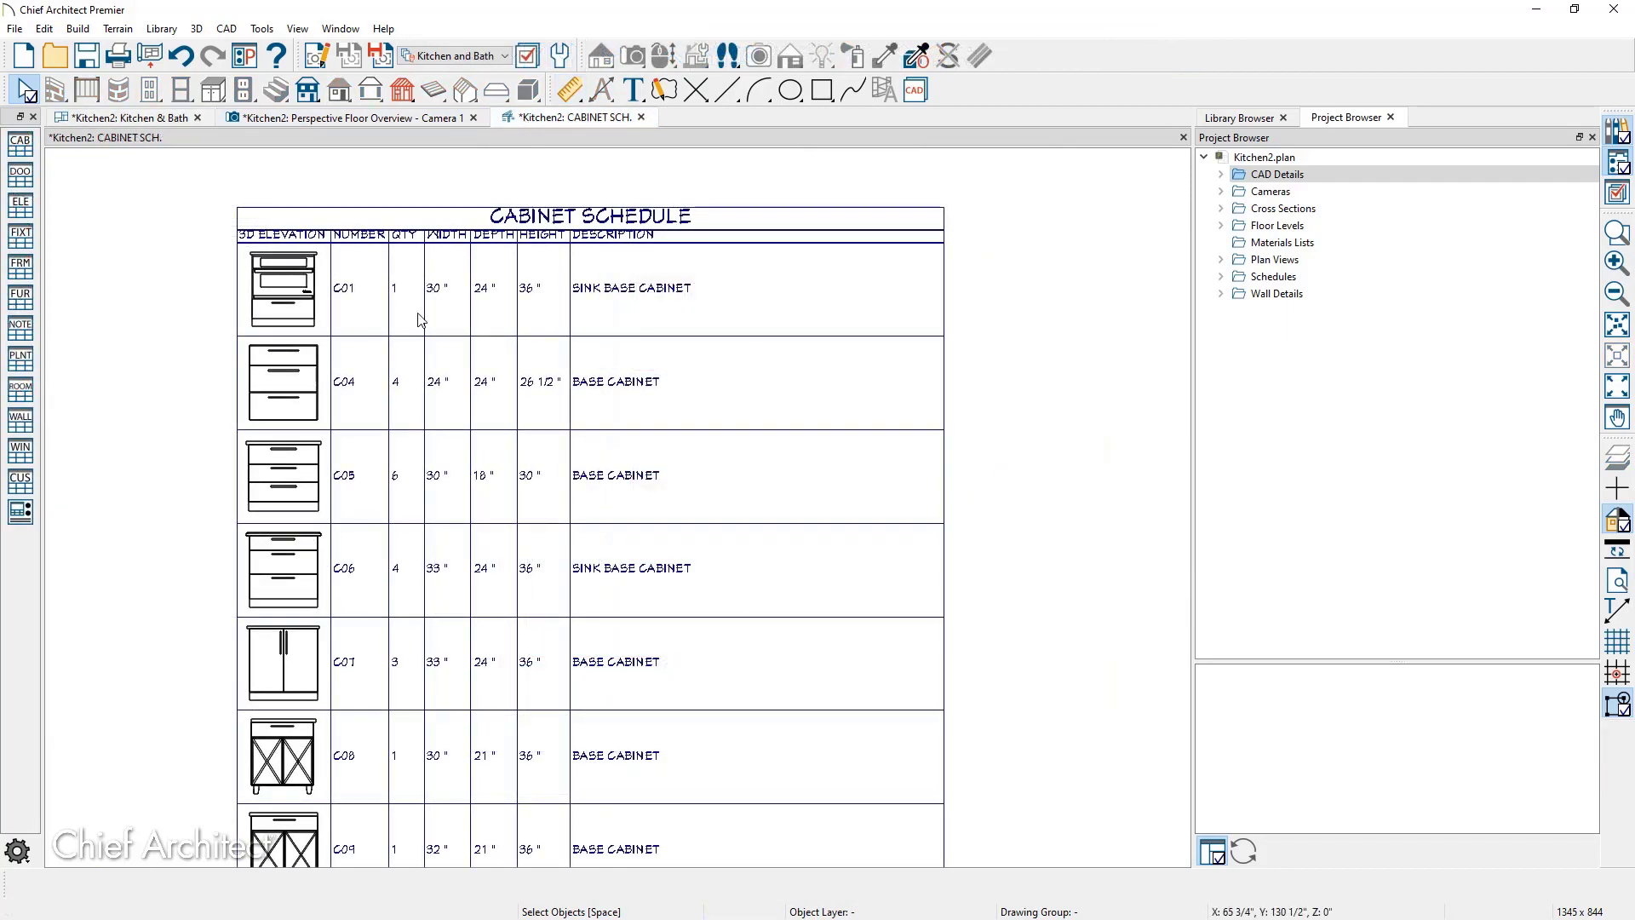
# Move schedule row C04 up to the first position and locate its cabinets in the floor plan
pyautogui.click(360, 383)
pyautogui.moveTo(360, 385); pyautogui.dragTo(372, 300)
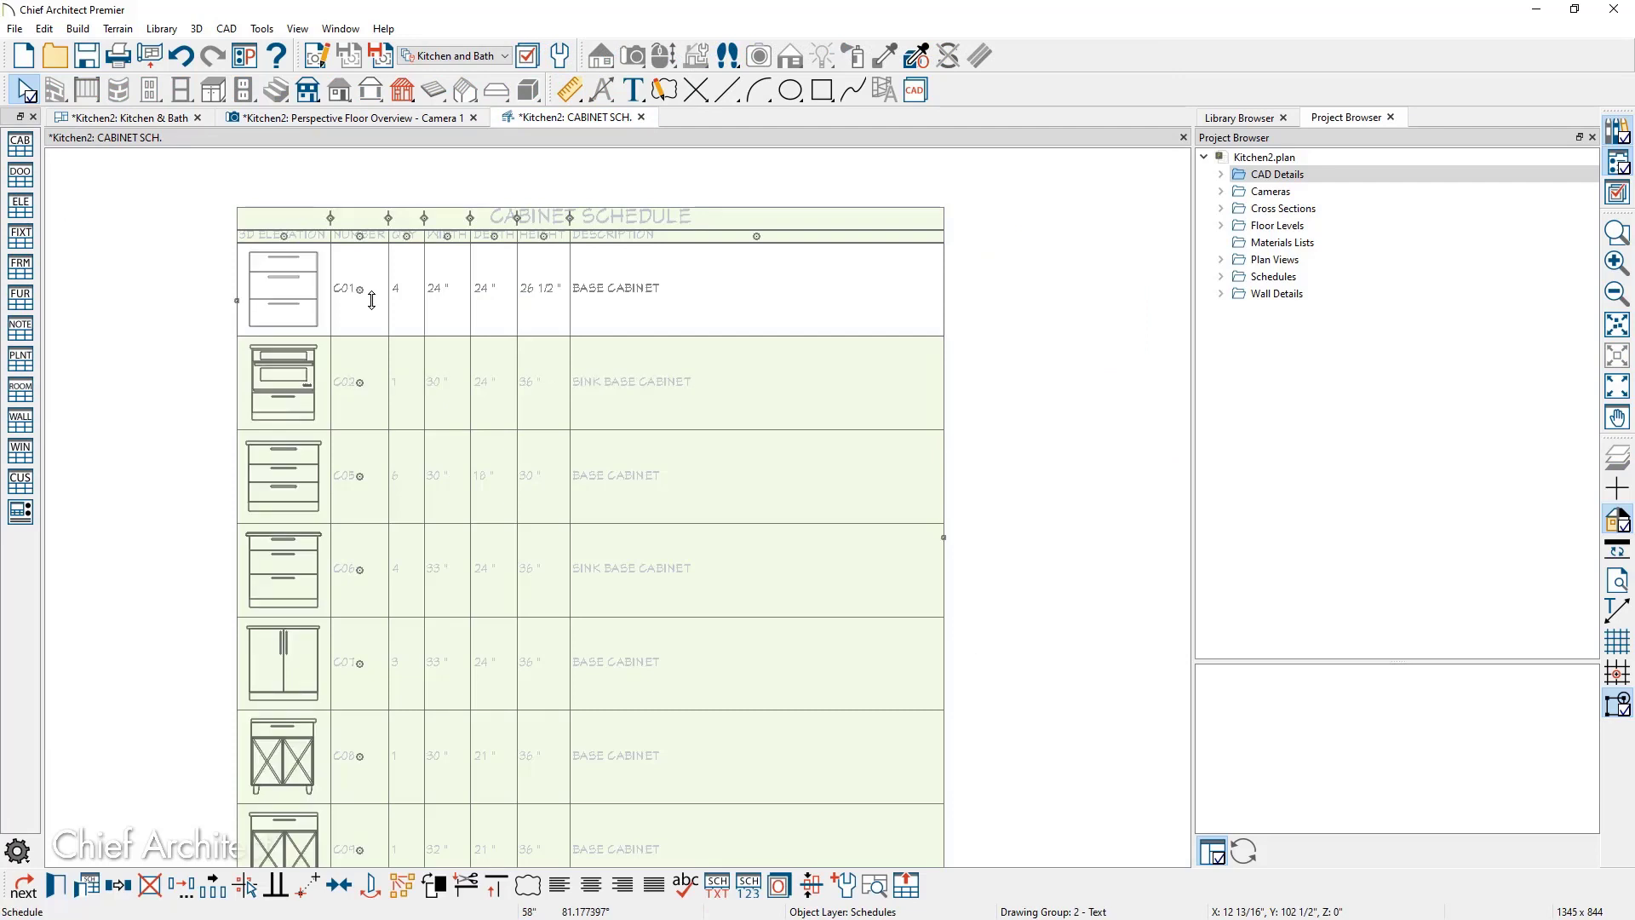
pyautogui.click(875, 886)
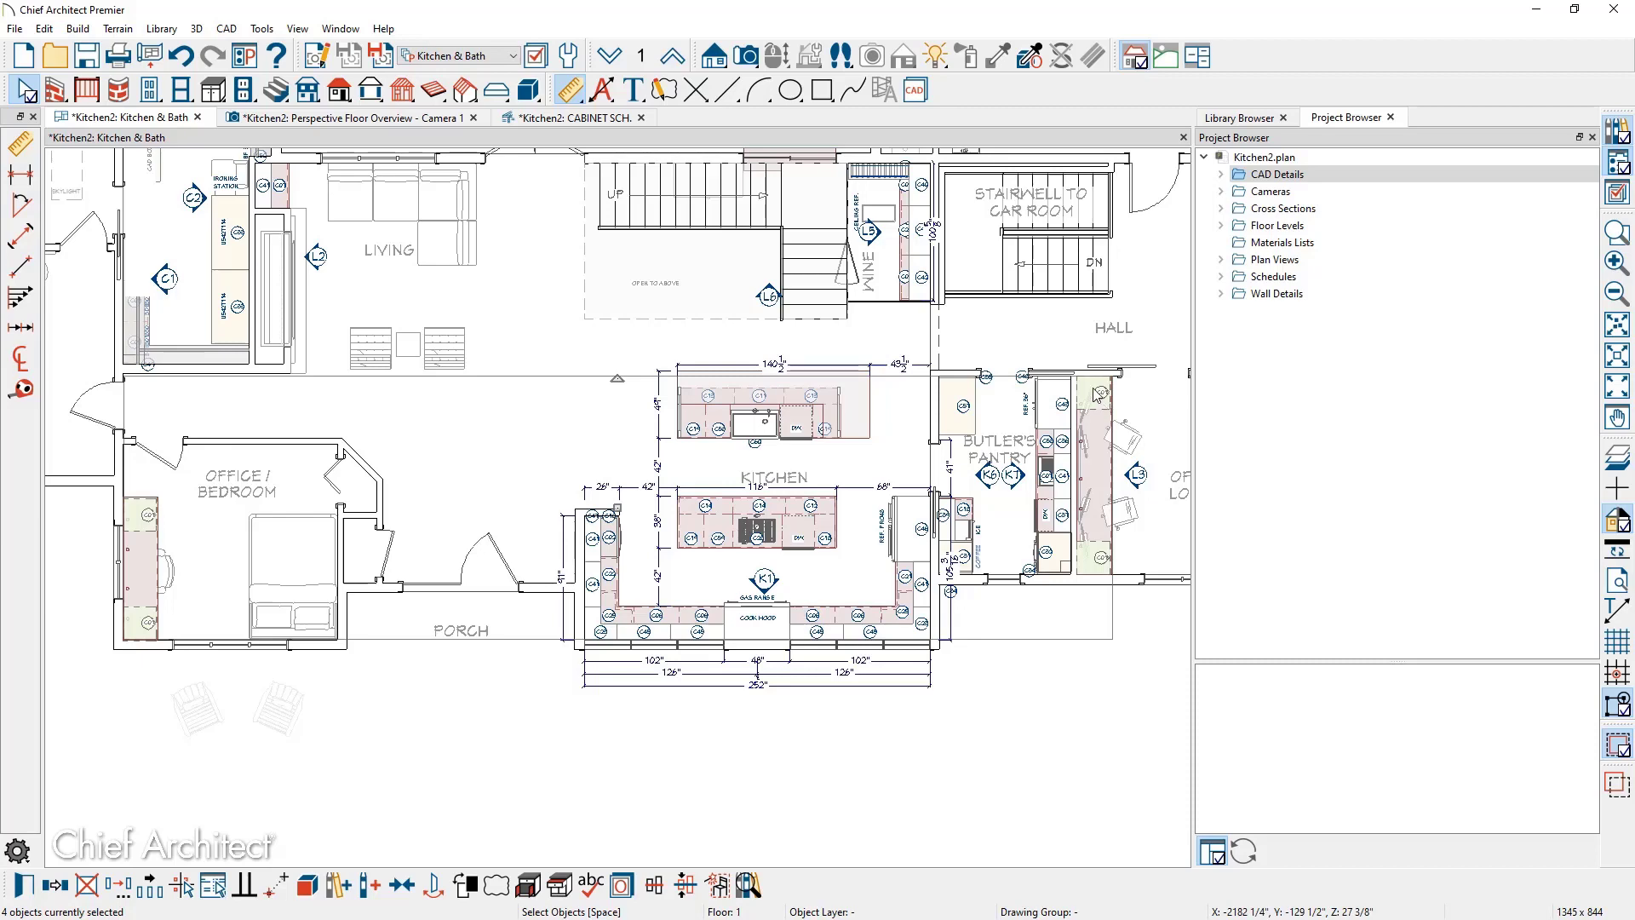
pyautogui.click(585, 120)
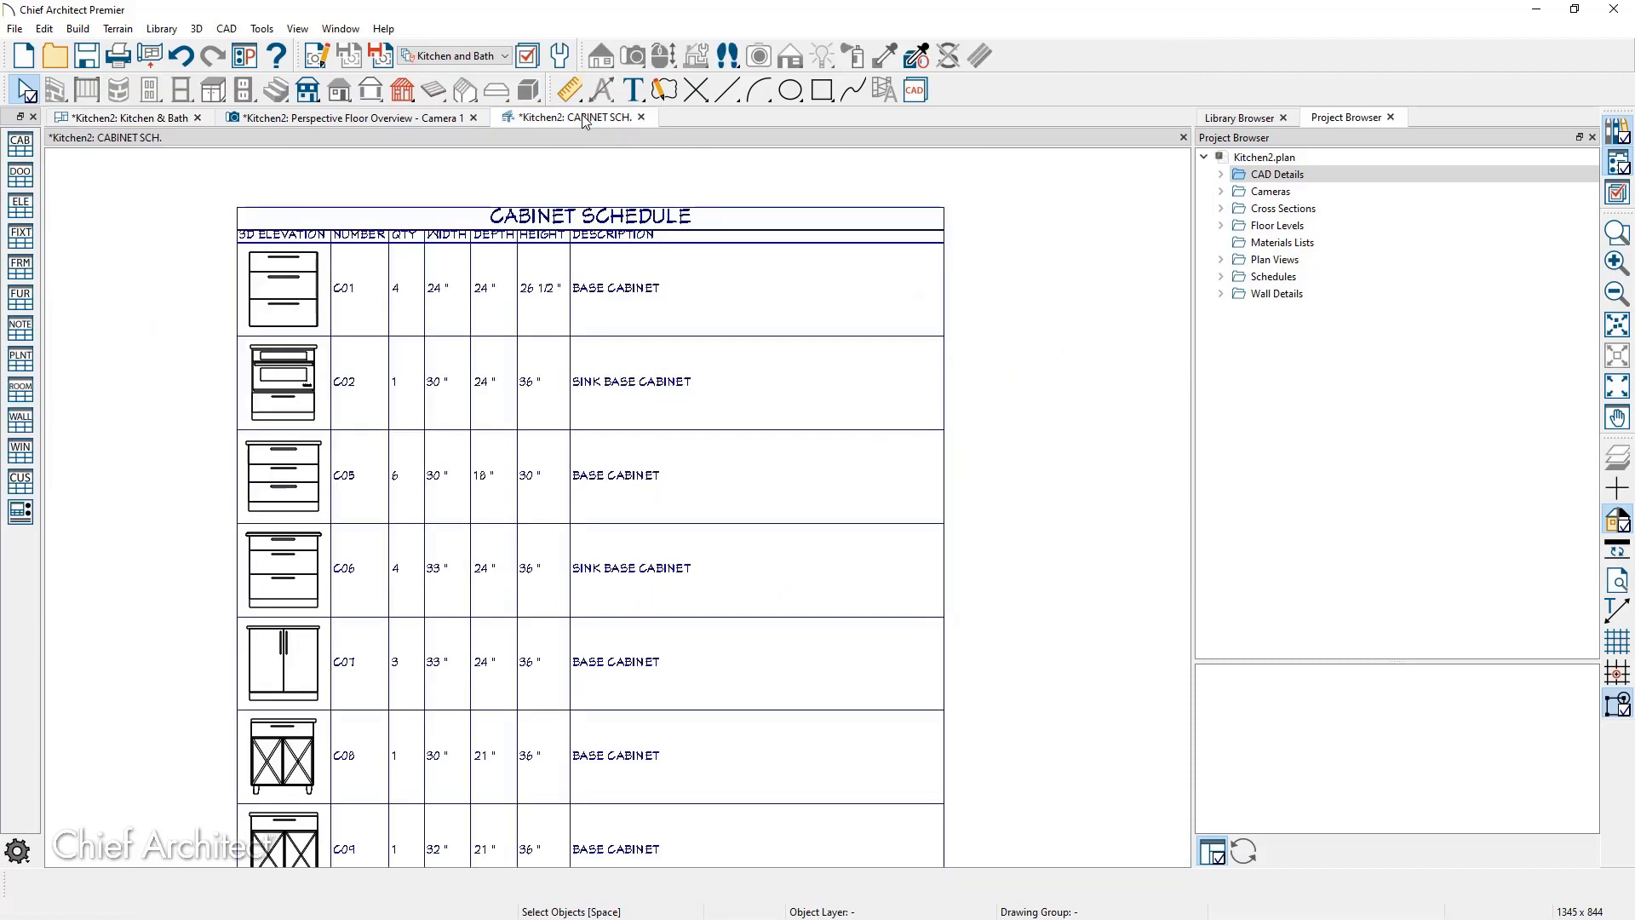
# Limit the cabinet schedule to floor 1 objects in the Kitchen room sized 18'-10" x 16'-4"
pyautogui.doubleClick(729, 499)
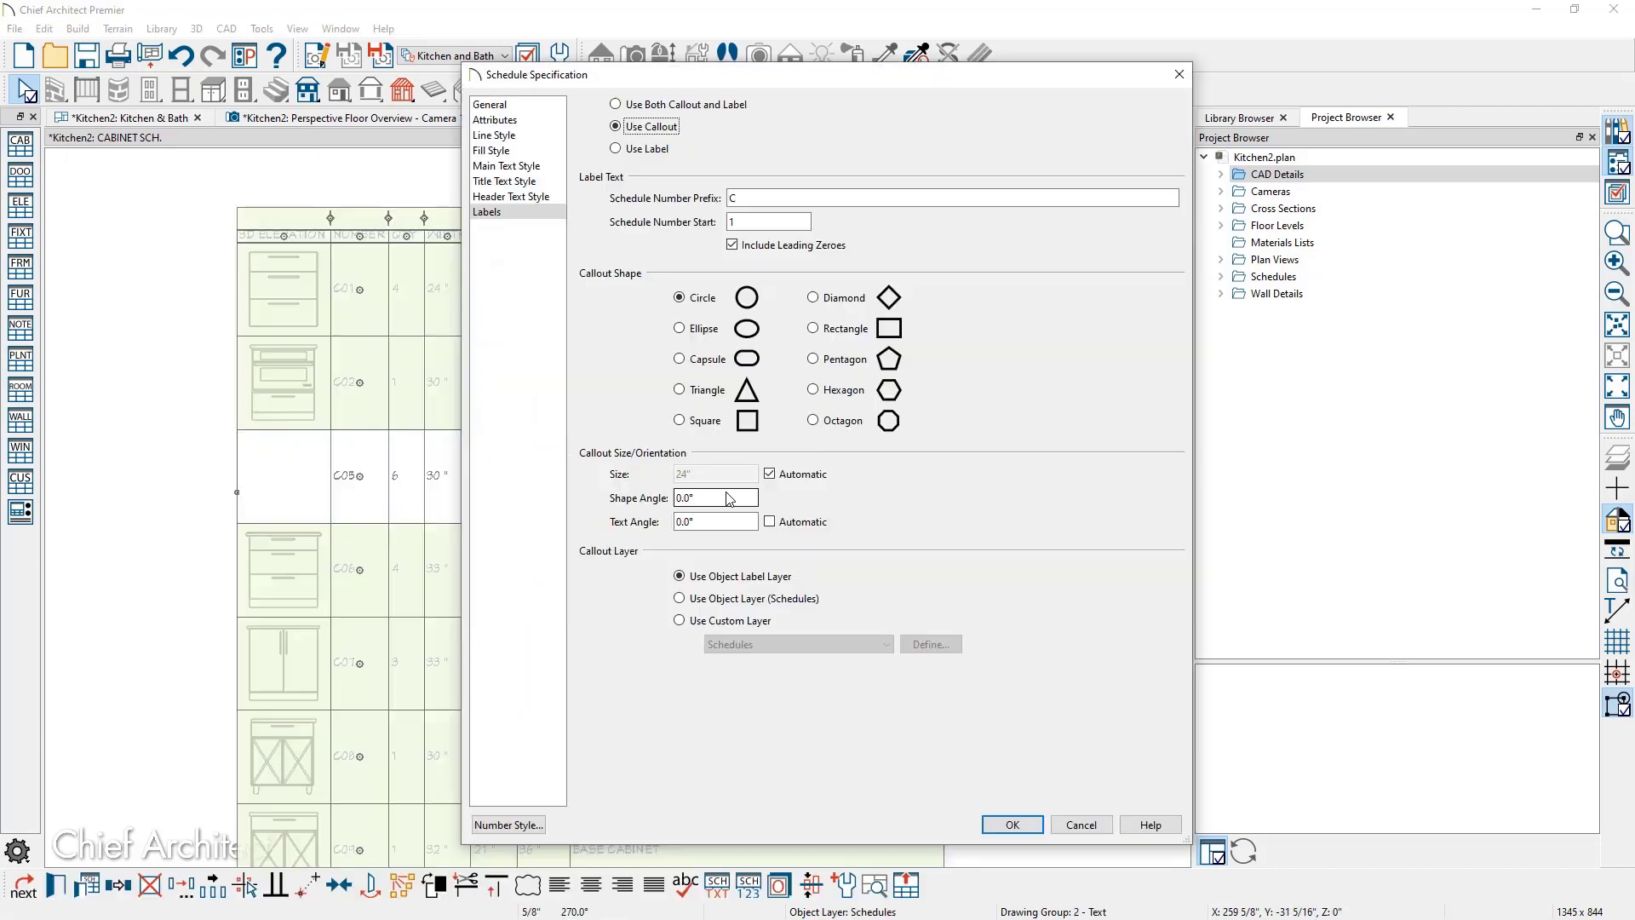
pyautogui.click(535, 107)
pyautogui.click(615, 152)
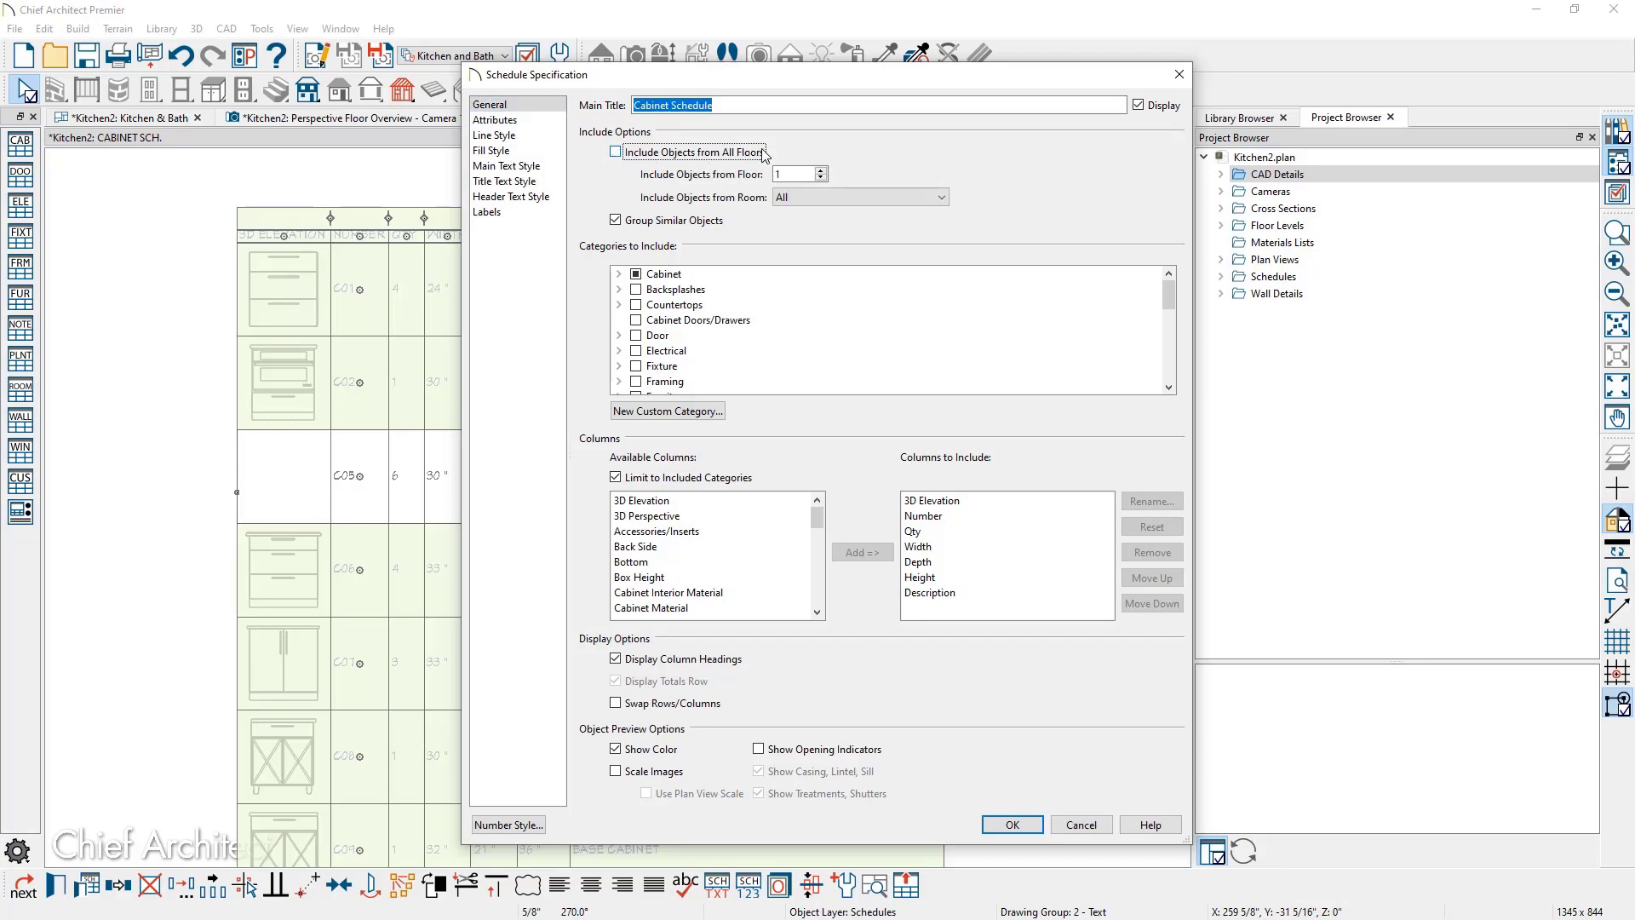
pyautogui.click(789, 197)
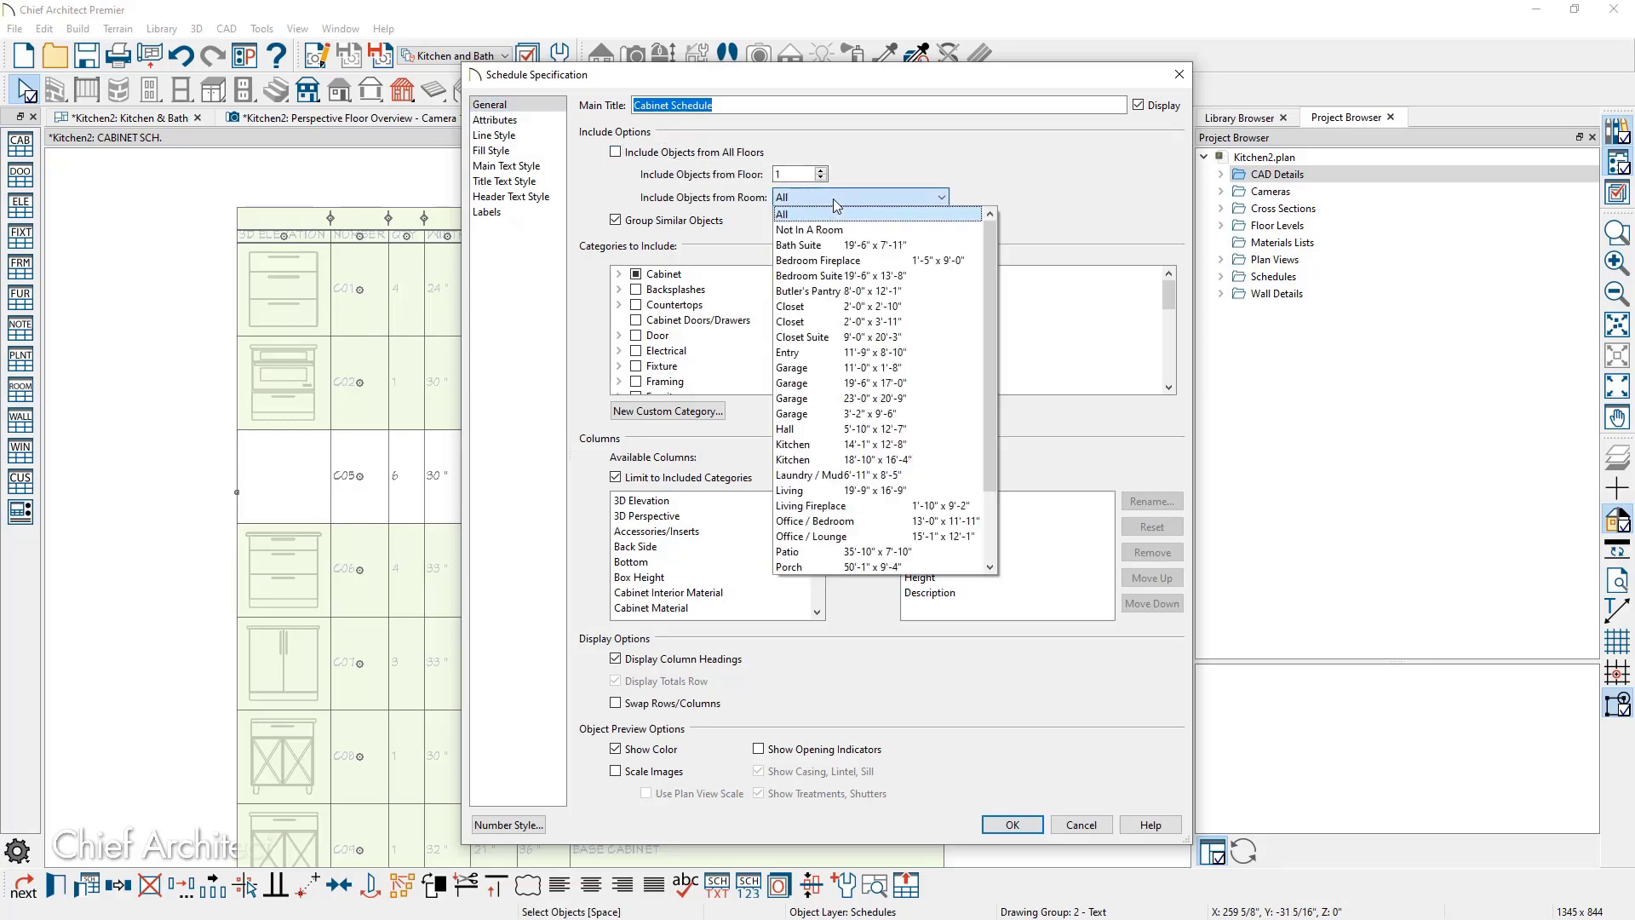
pyautogui.click(920, 460)
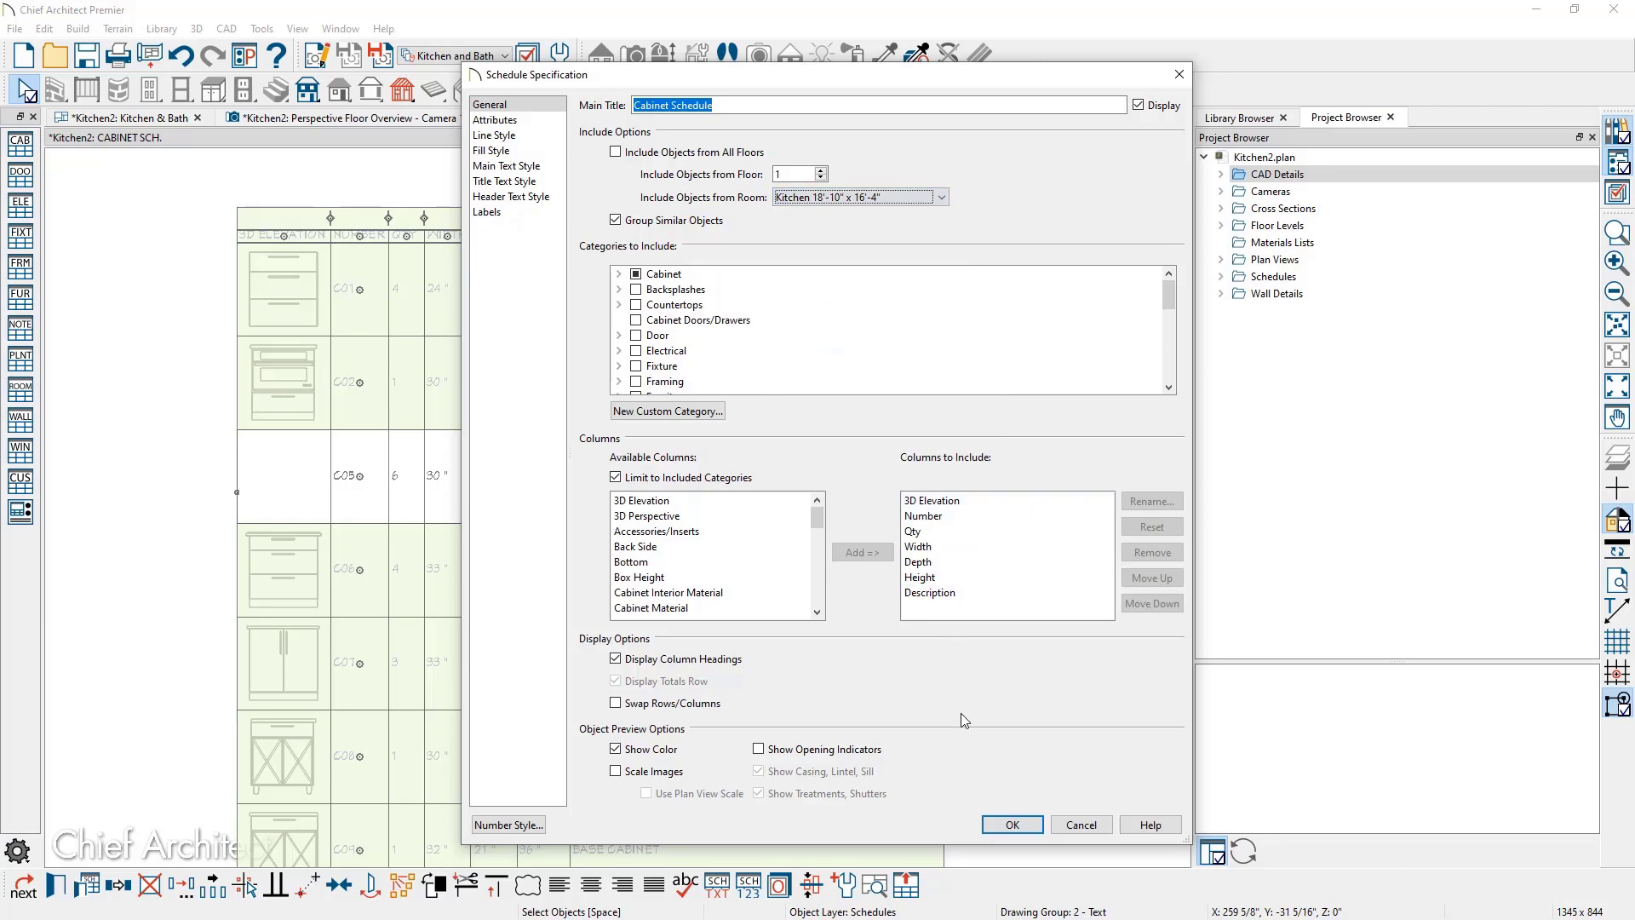
pyautogui.click(1013, 824)
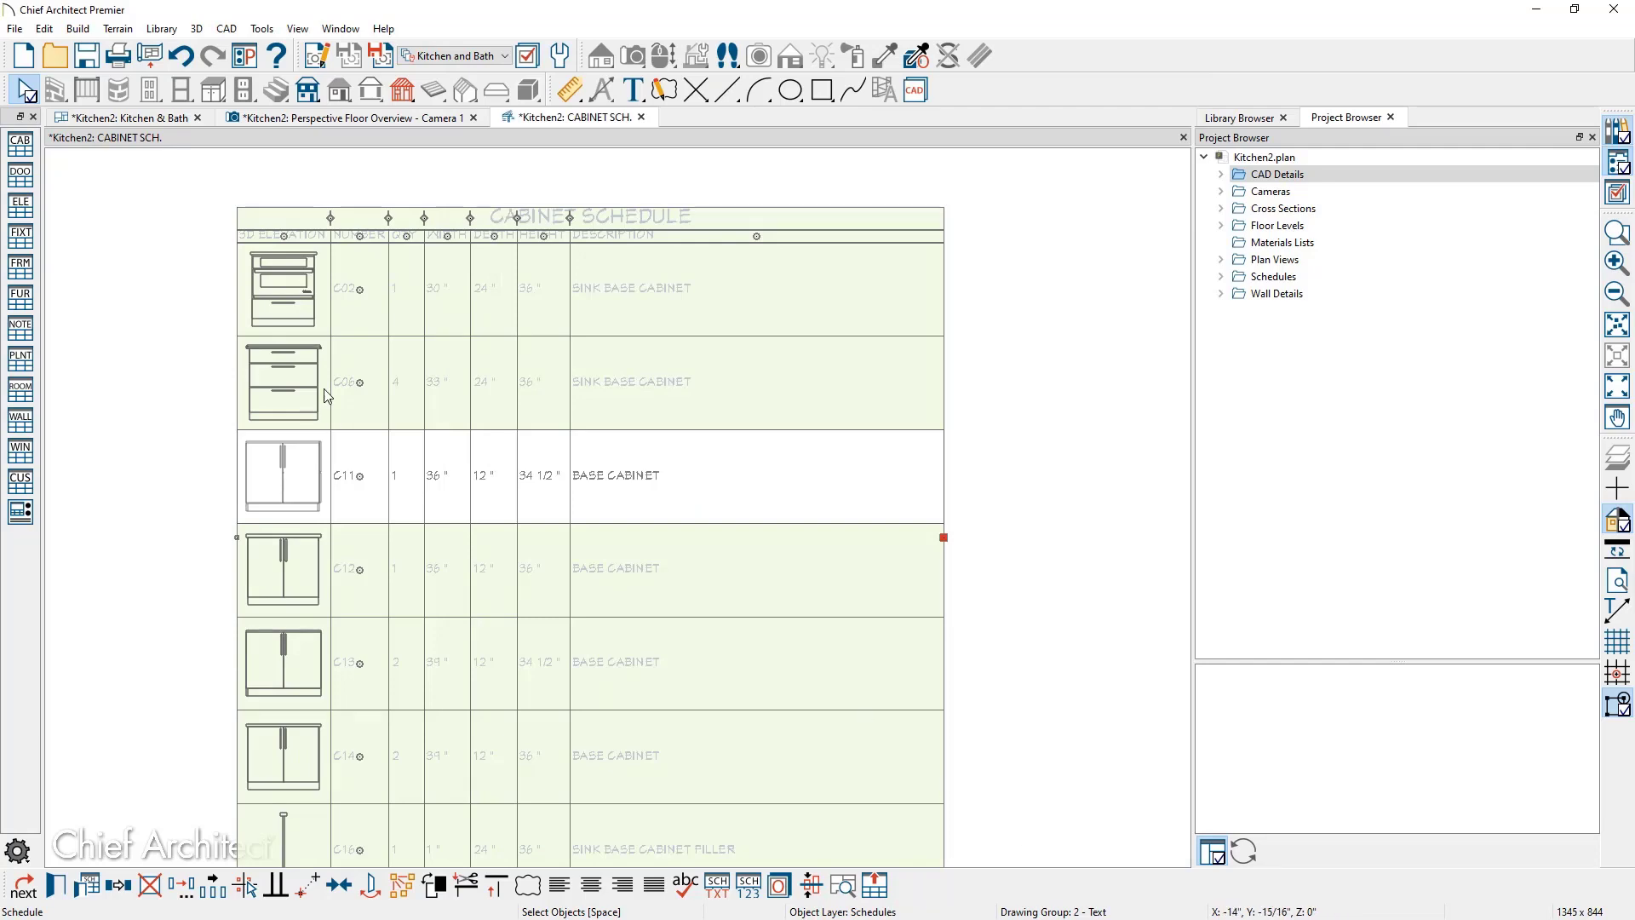
# Locate the first schedule row's cabinet, C02, in the floor plan and return to the cabinet schedule
pyautogui.click(358, 289)
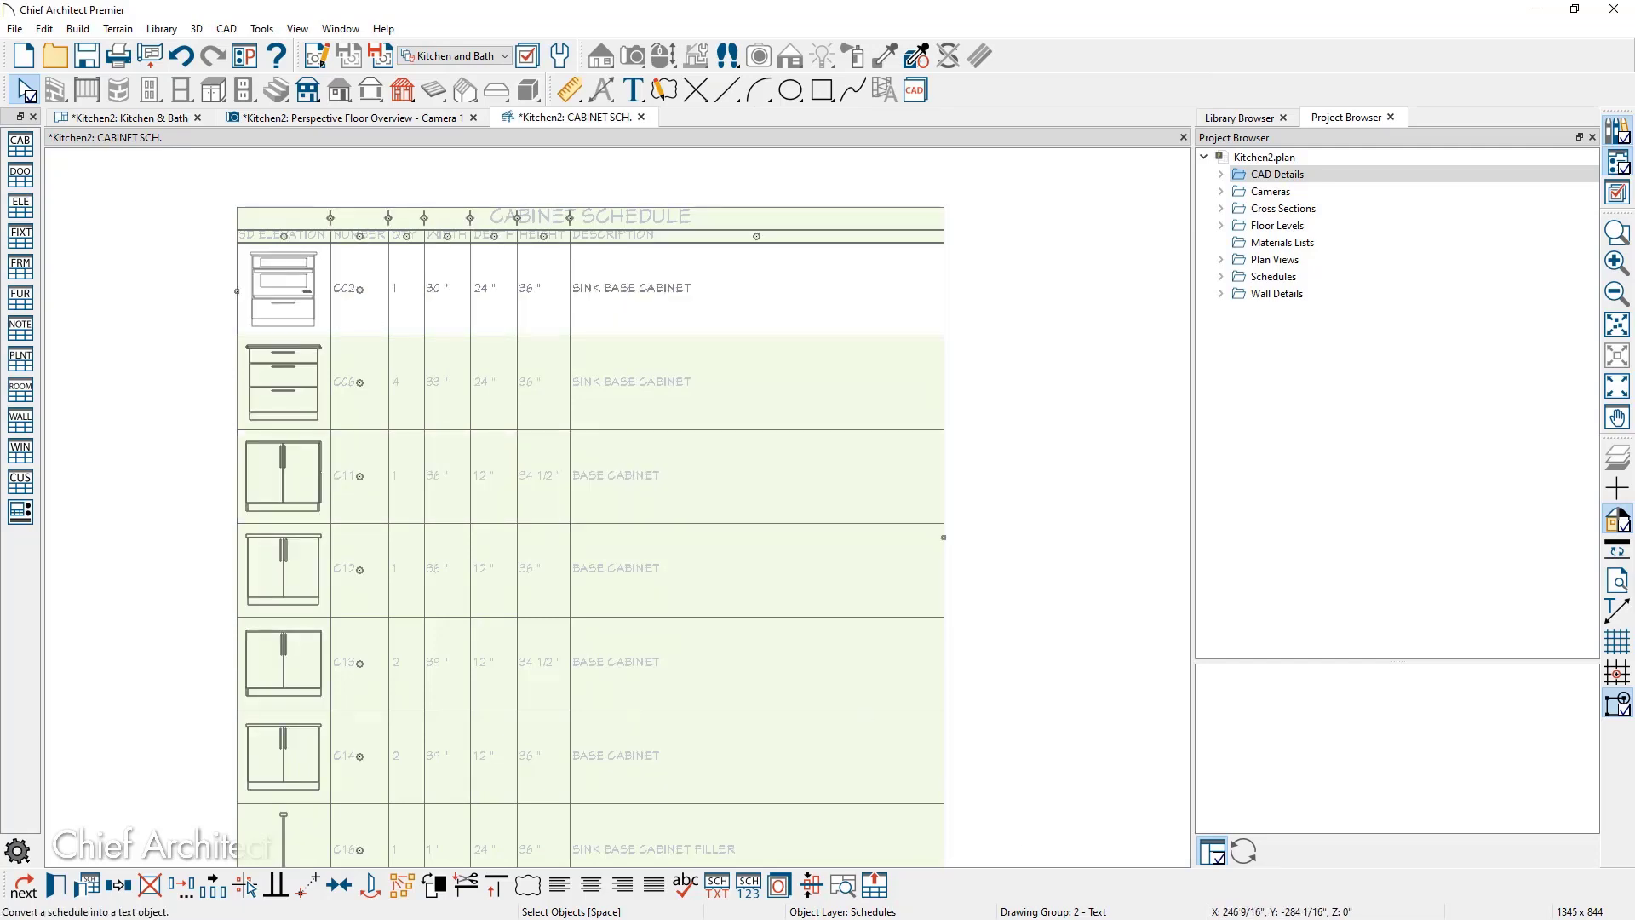
pyautogui.click(843, 885)
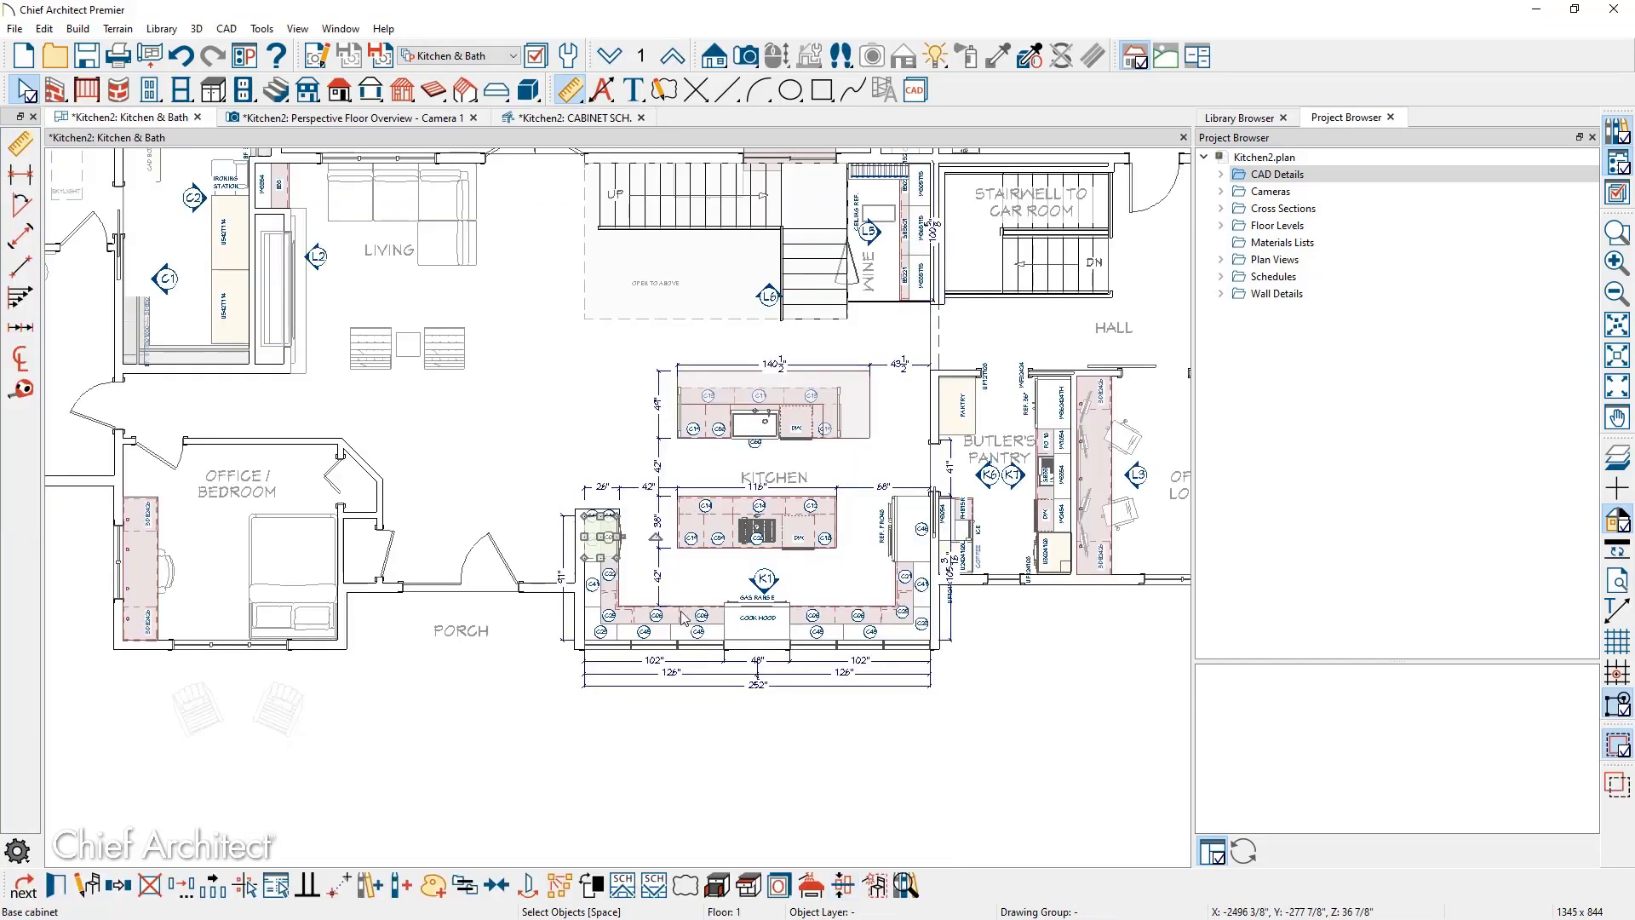
pyautogui.scroll(4, 689, 593)
pyautogui.moveTo(690, 593); pyautogui.dragTo(492, 576, button='middle')
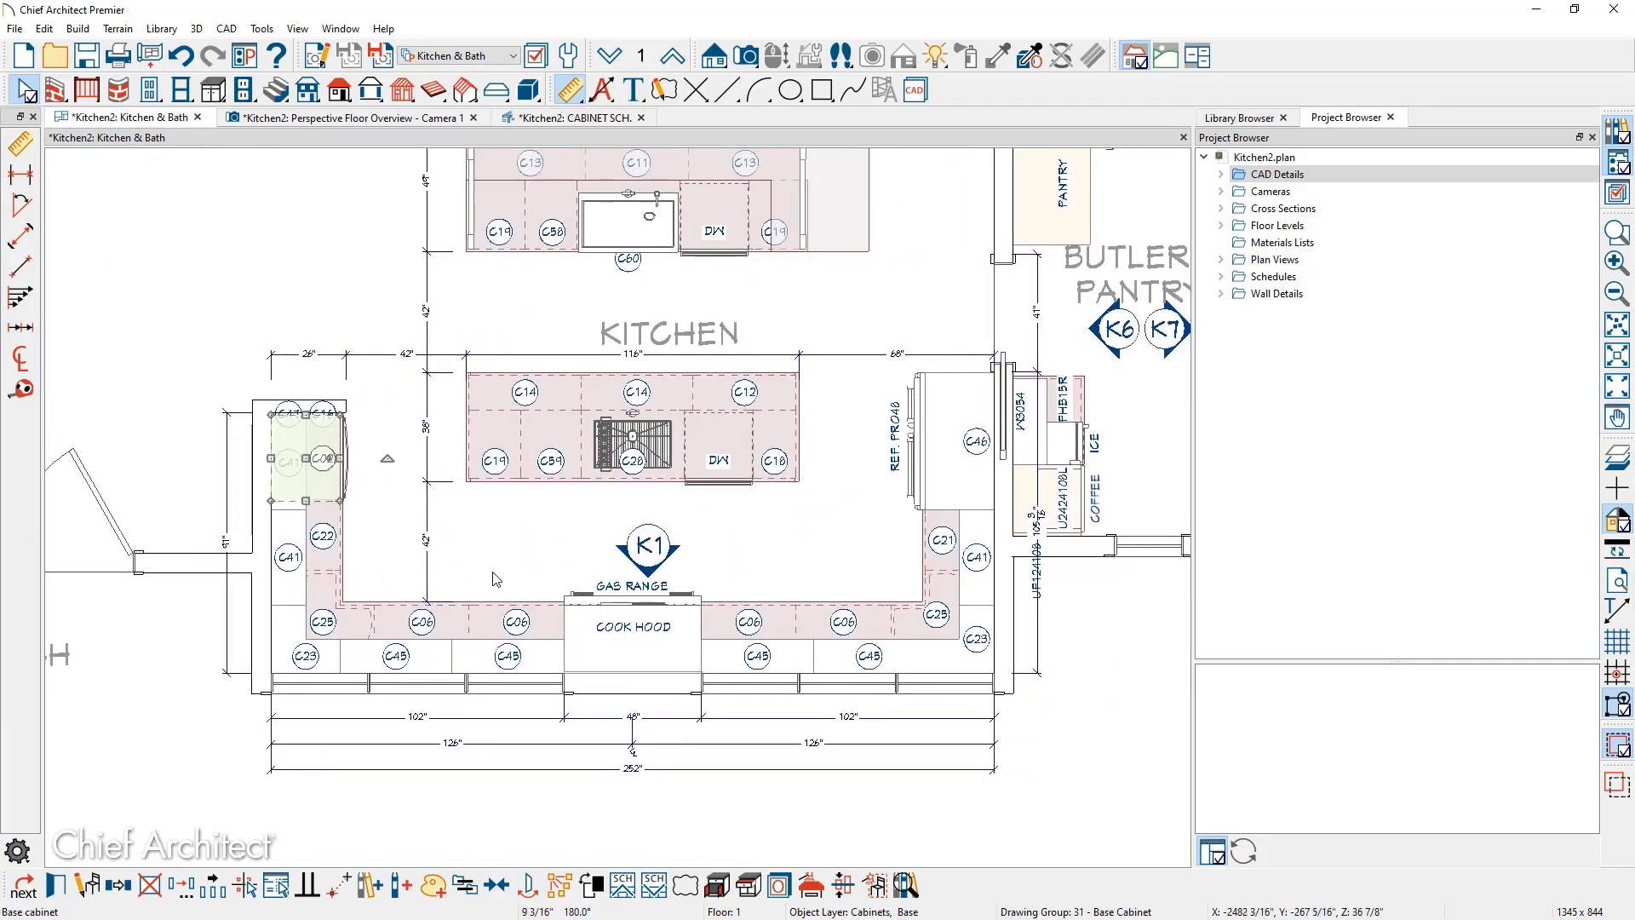
pyautogui.click(543, 119)
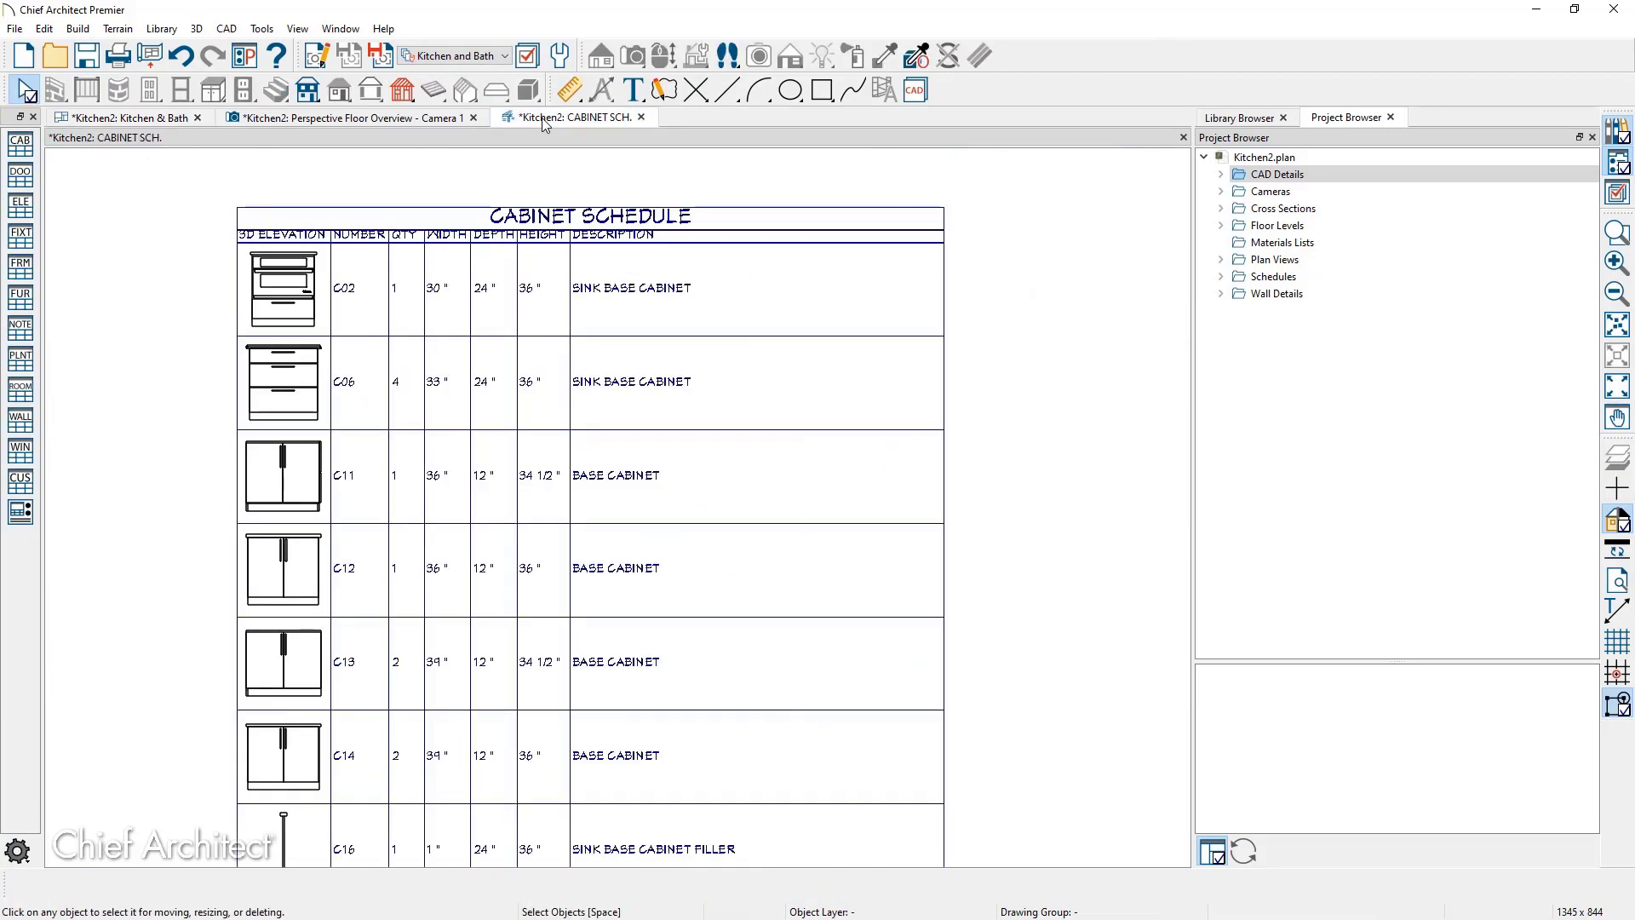
# Open the specification of the cabinet in schedule row C02 and specify its label as MW 1DB30
pyautogui.click(283, 298)
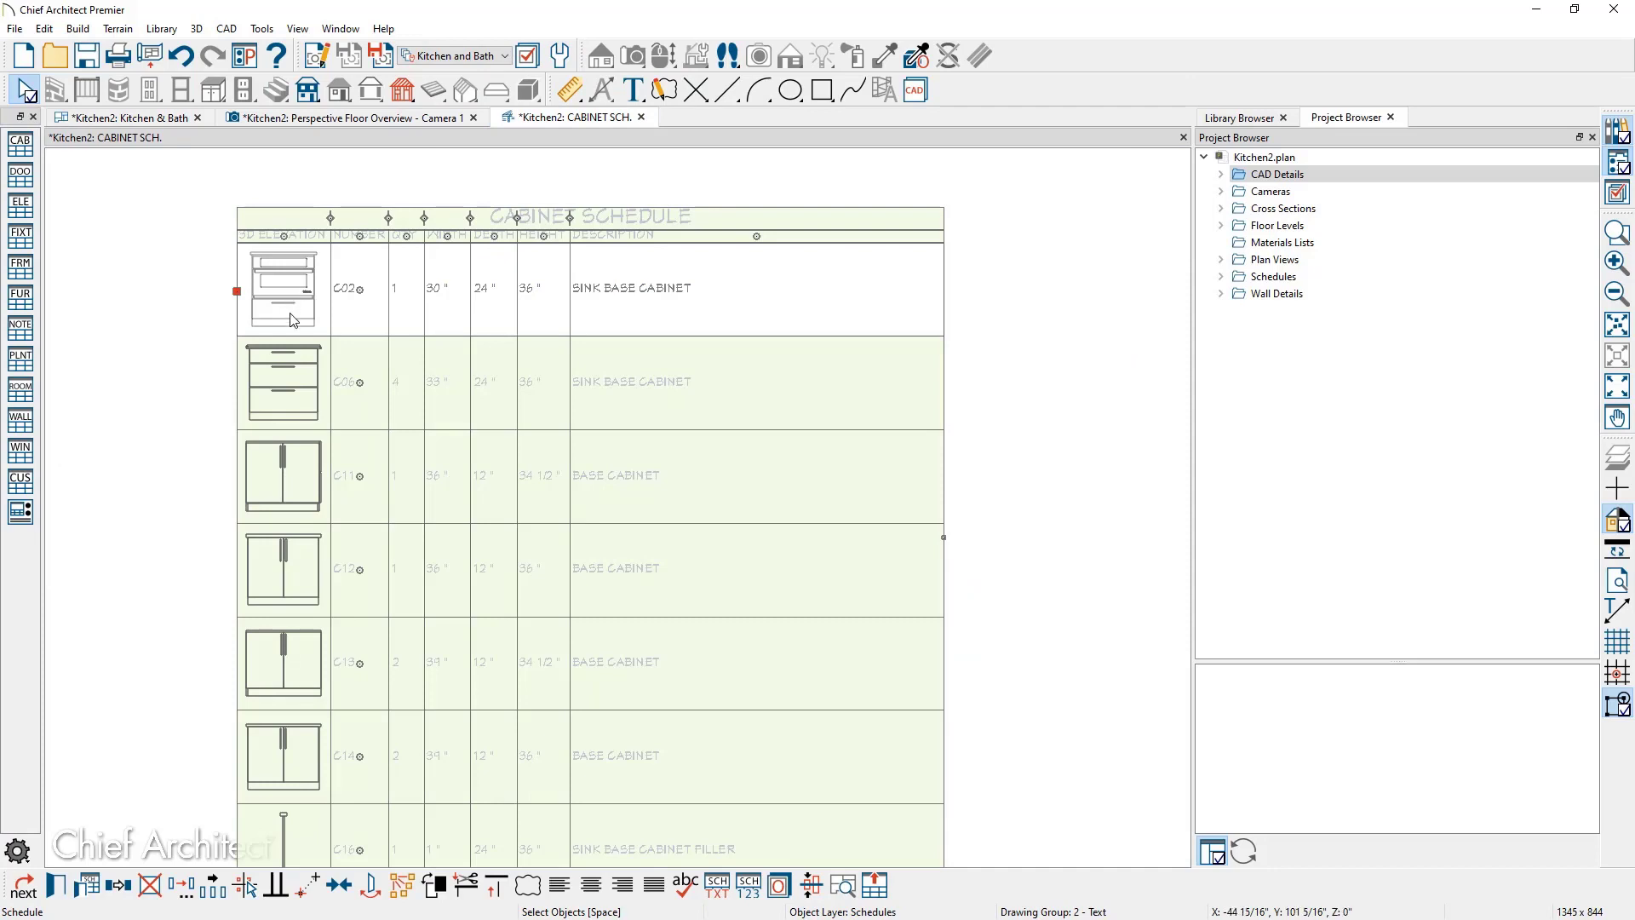
pyautogui.click(87, 891)
pyautogui.click(255, 285)
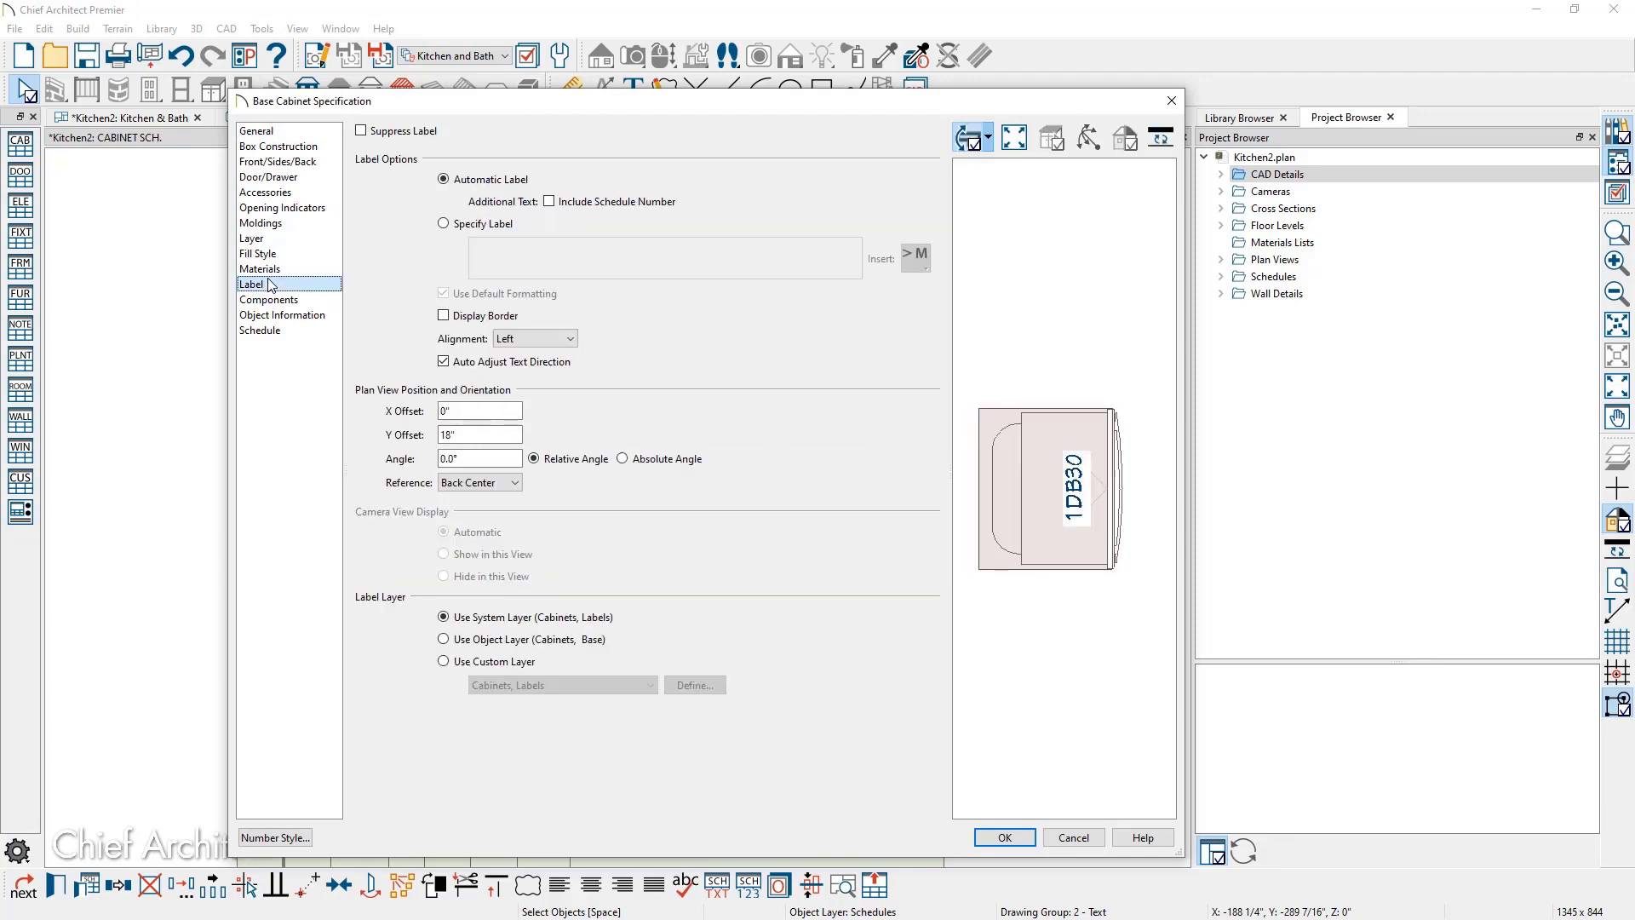
pyautogui.click(477, 224)
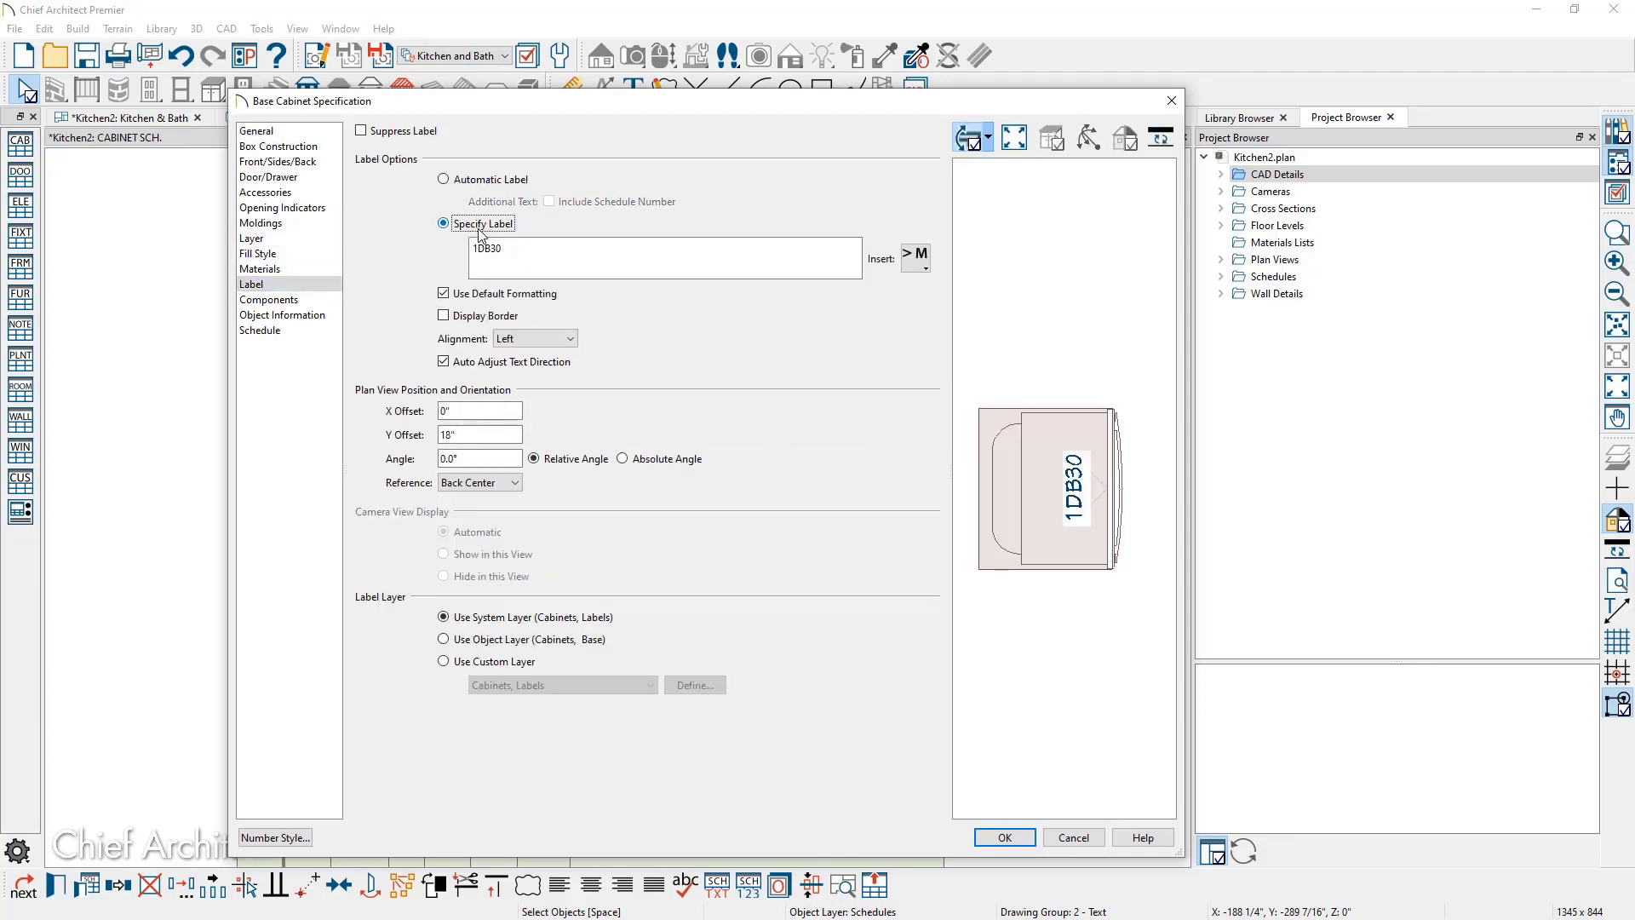
pyautogui.doubleClick(523, 246)
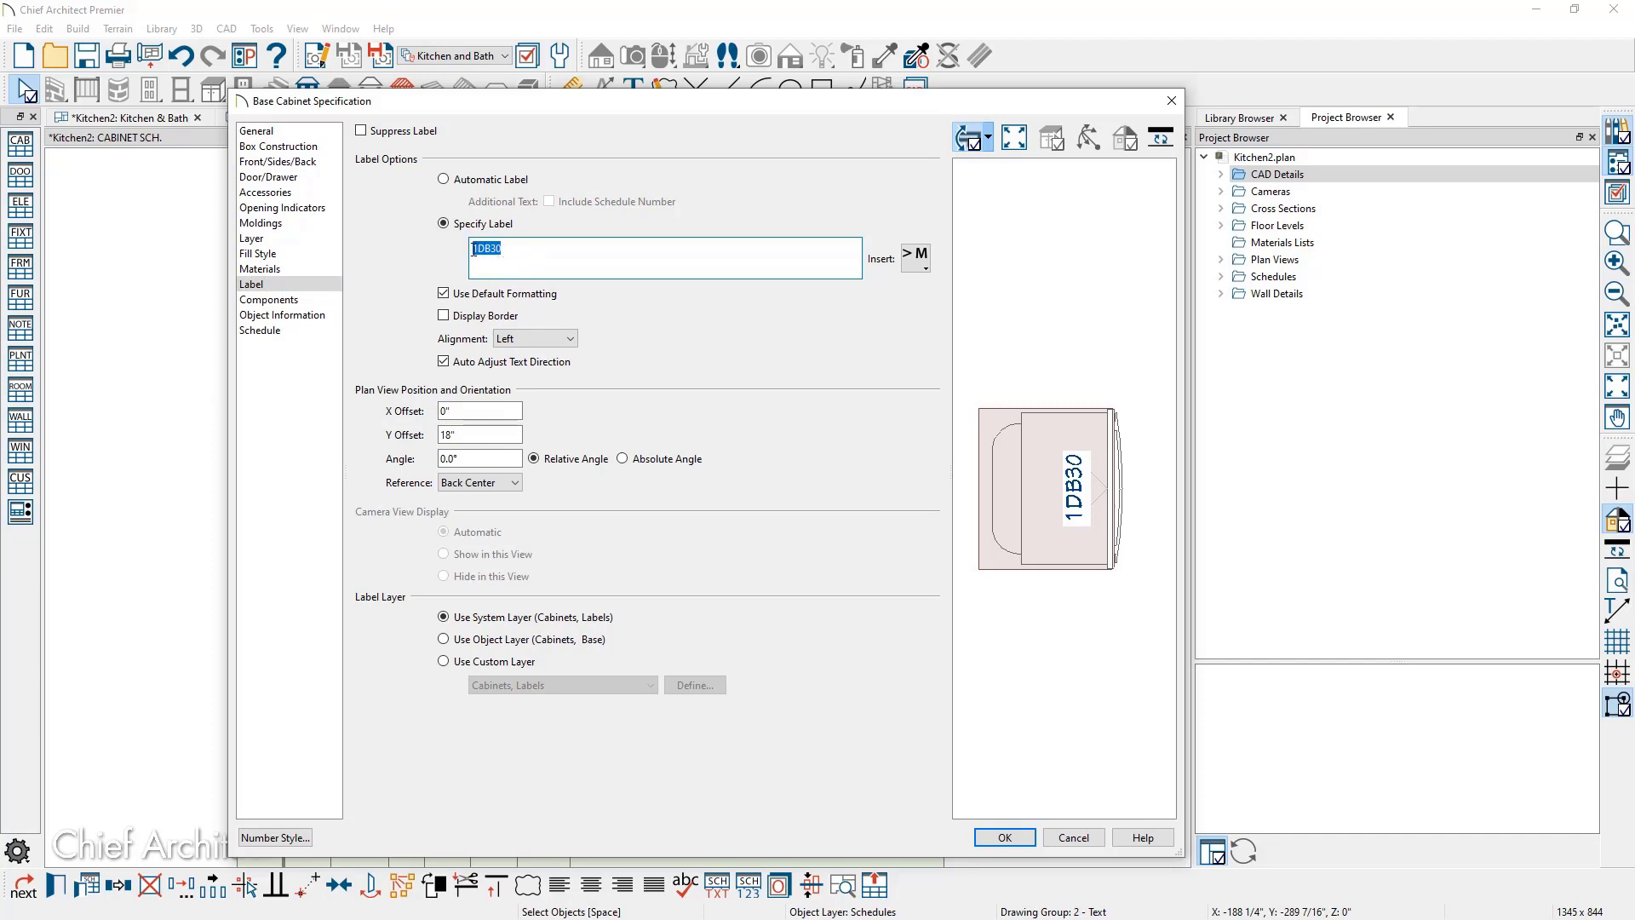
pyautogui.press('Home')
pyautogui.write('MW')
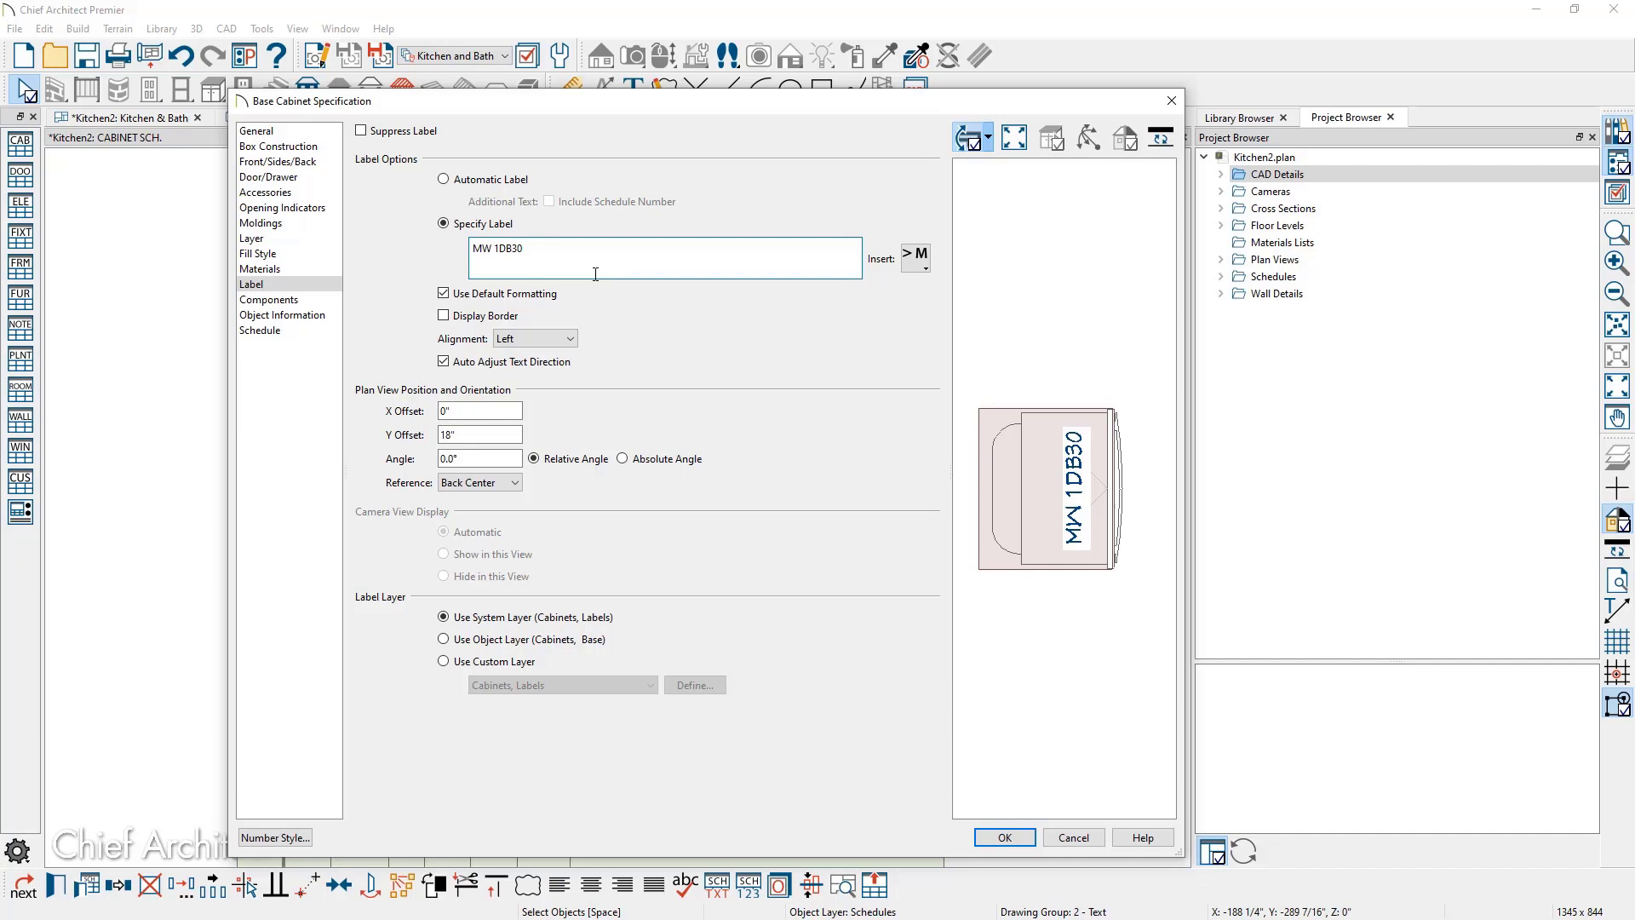
# Replace the C02 cabinet's object description with "MW CAB." and apply the specification
pyautogui.click(282, 314)
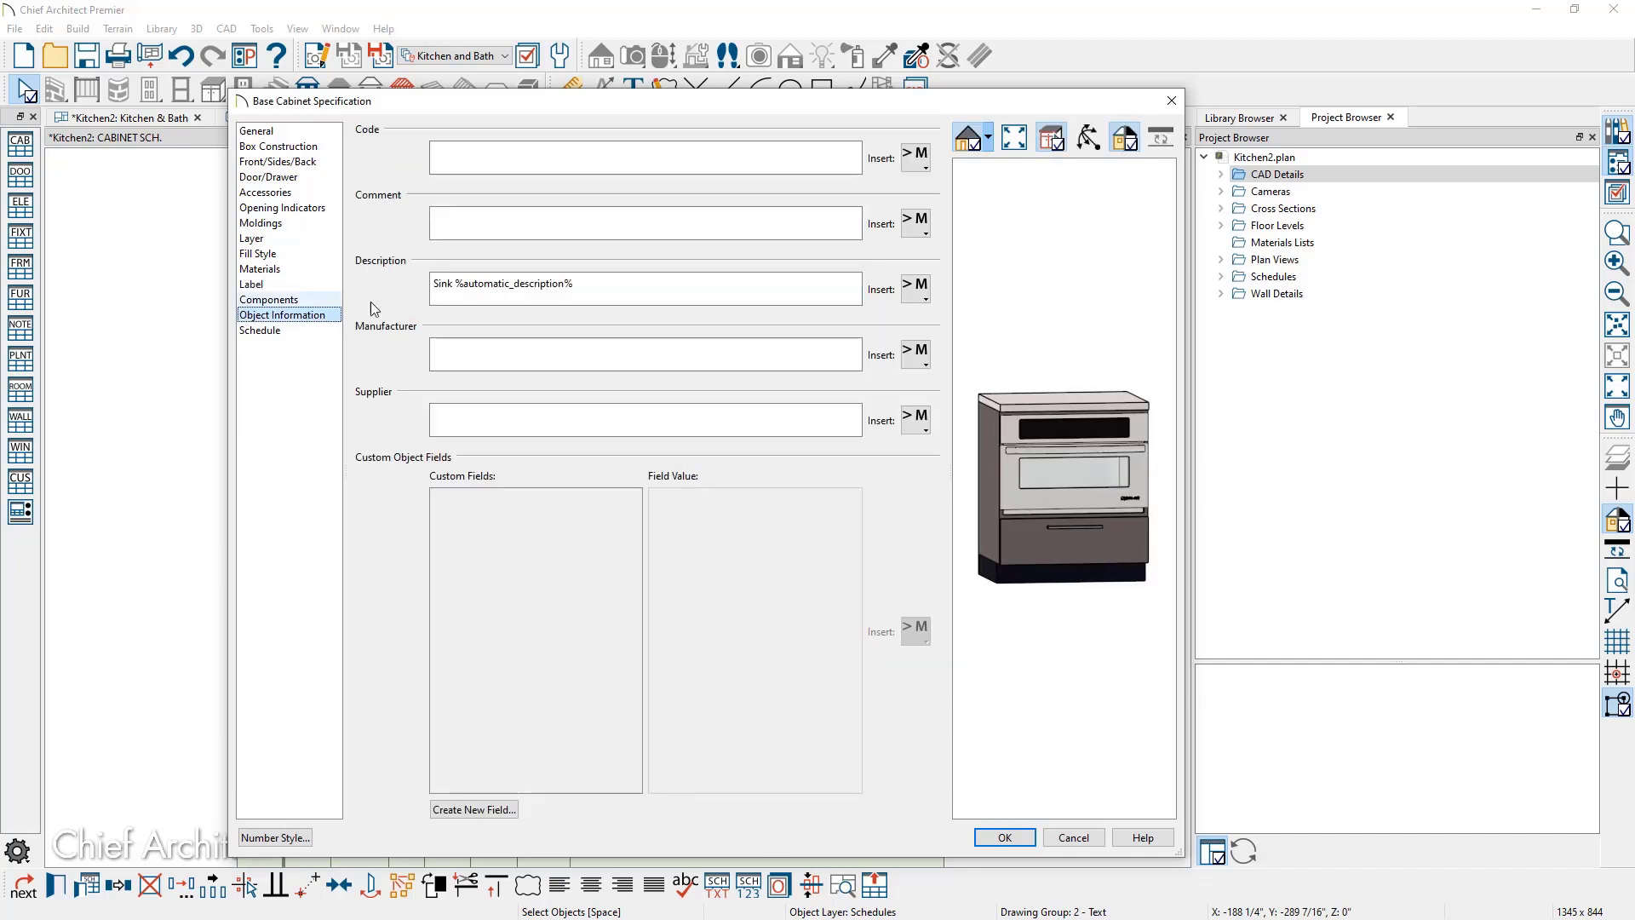
pyautogui.doubleClick(445, 284)
pyautogui.hotkey('shift', 'End')
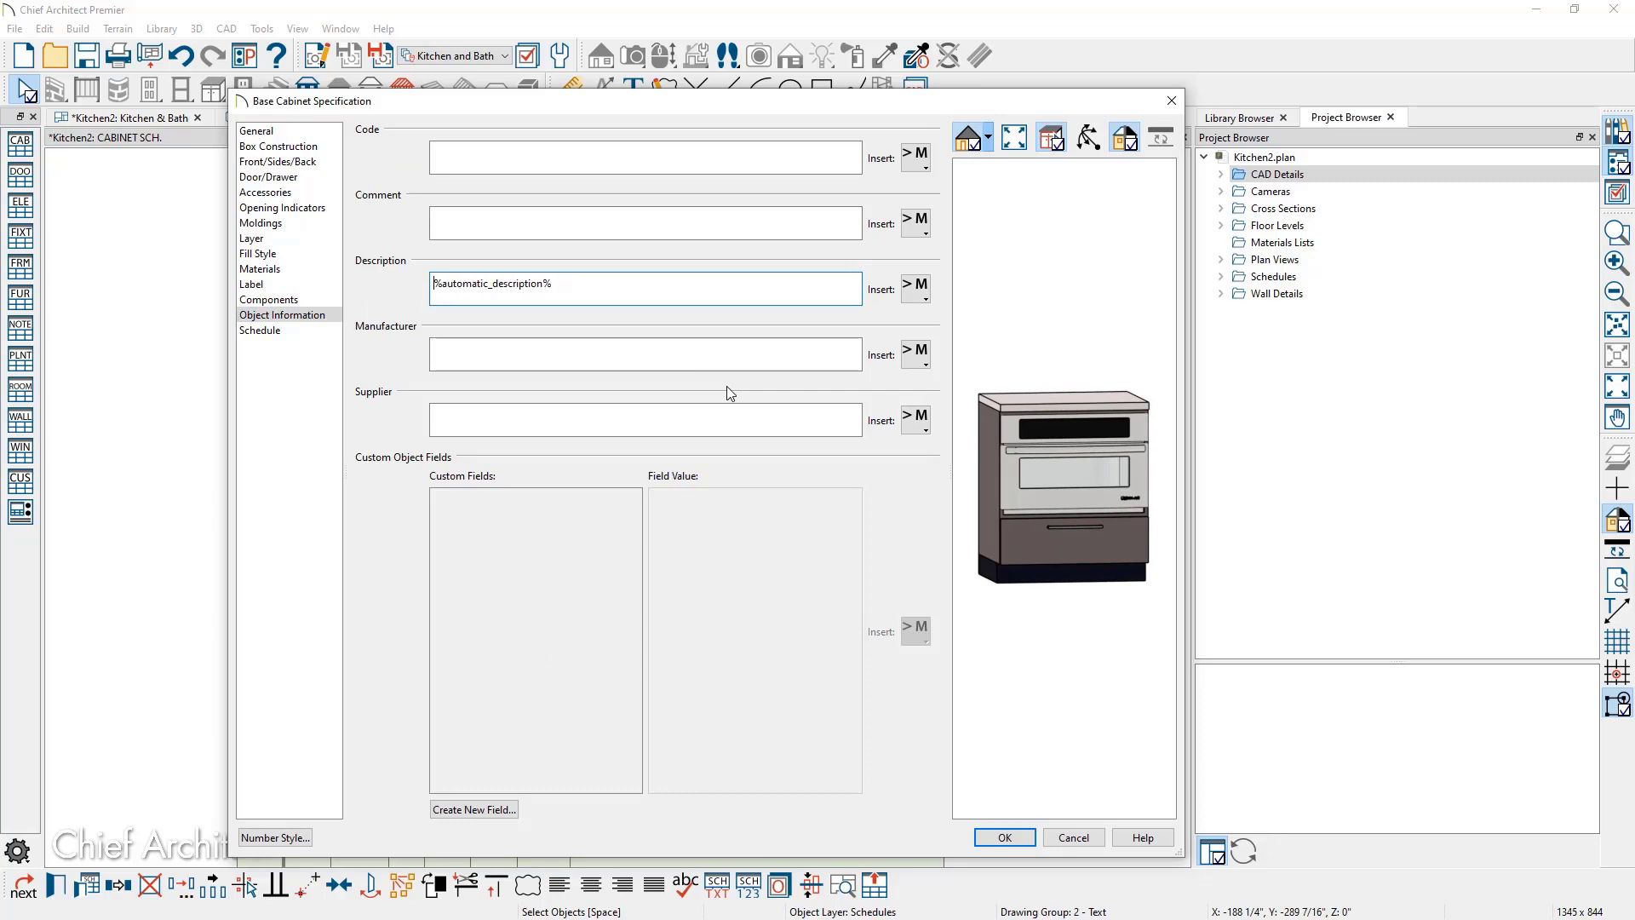
pyautogui.write('MW CAB.')
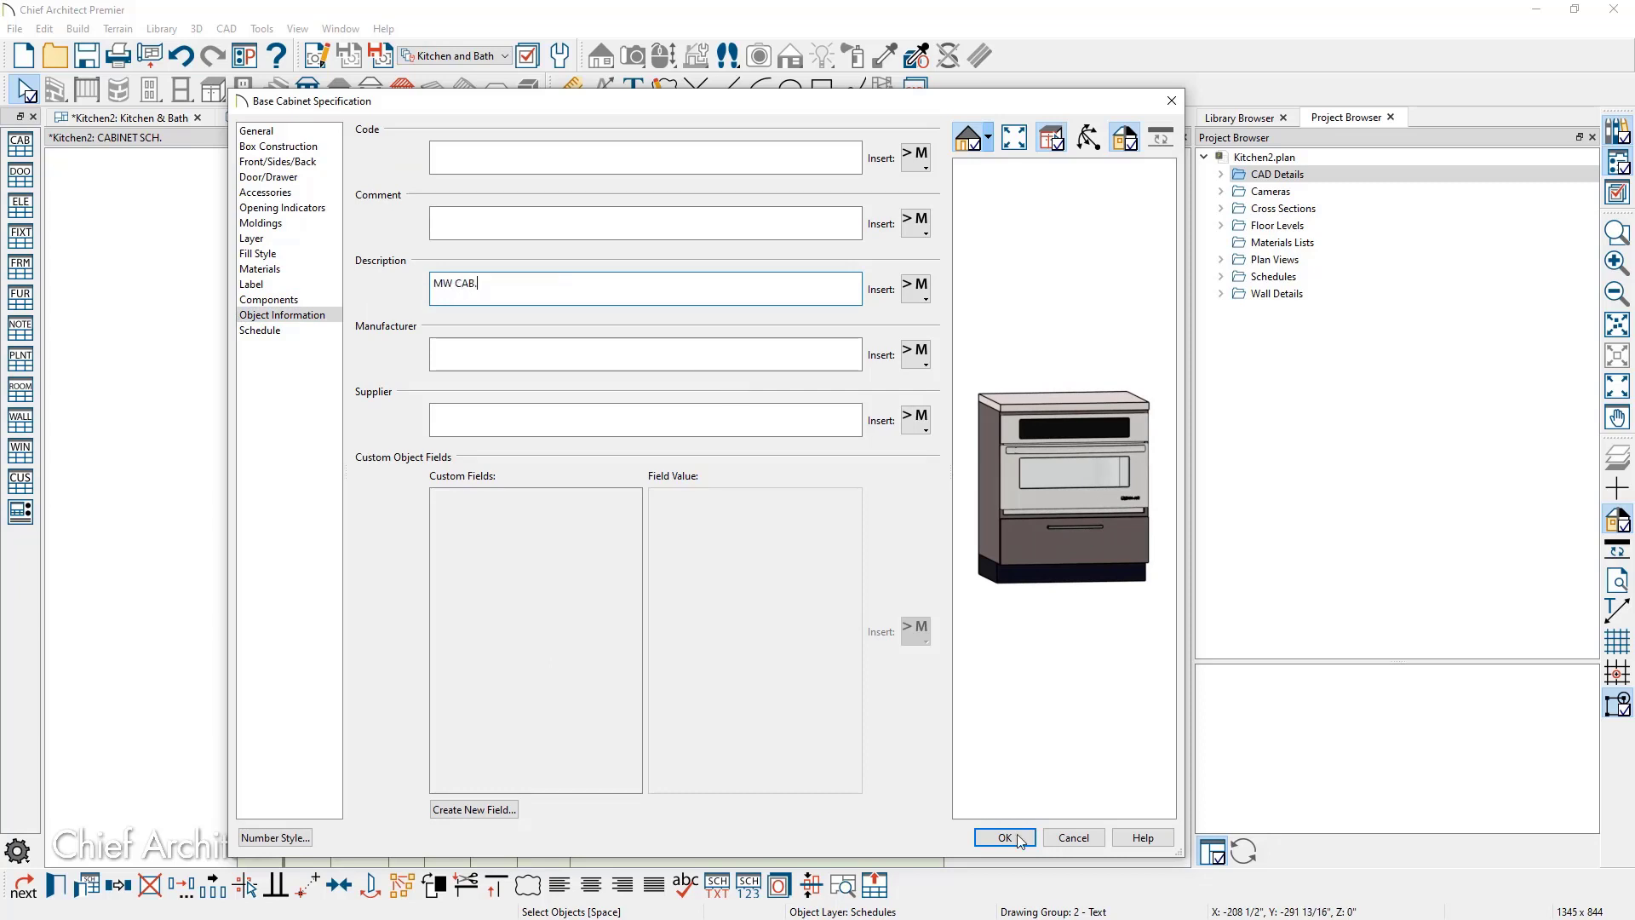
pyautogui.click(980, 839)
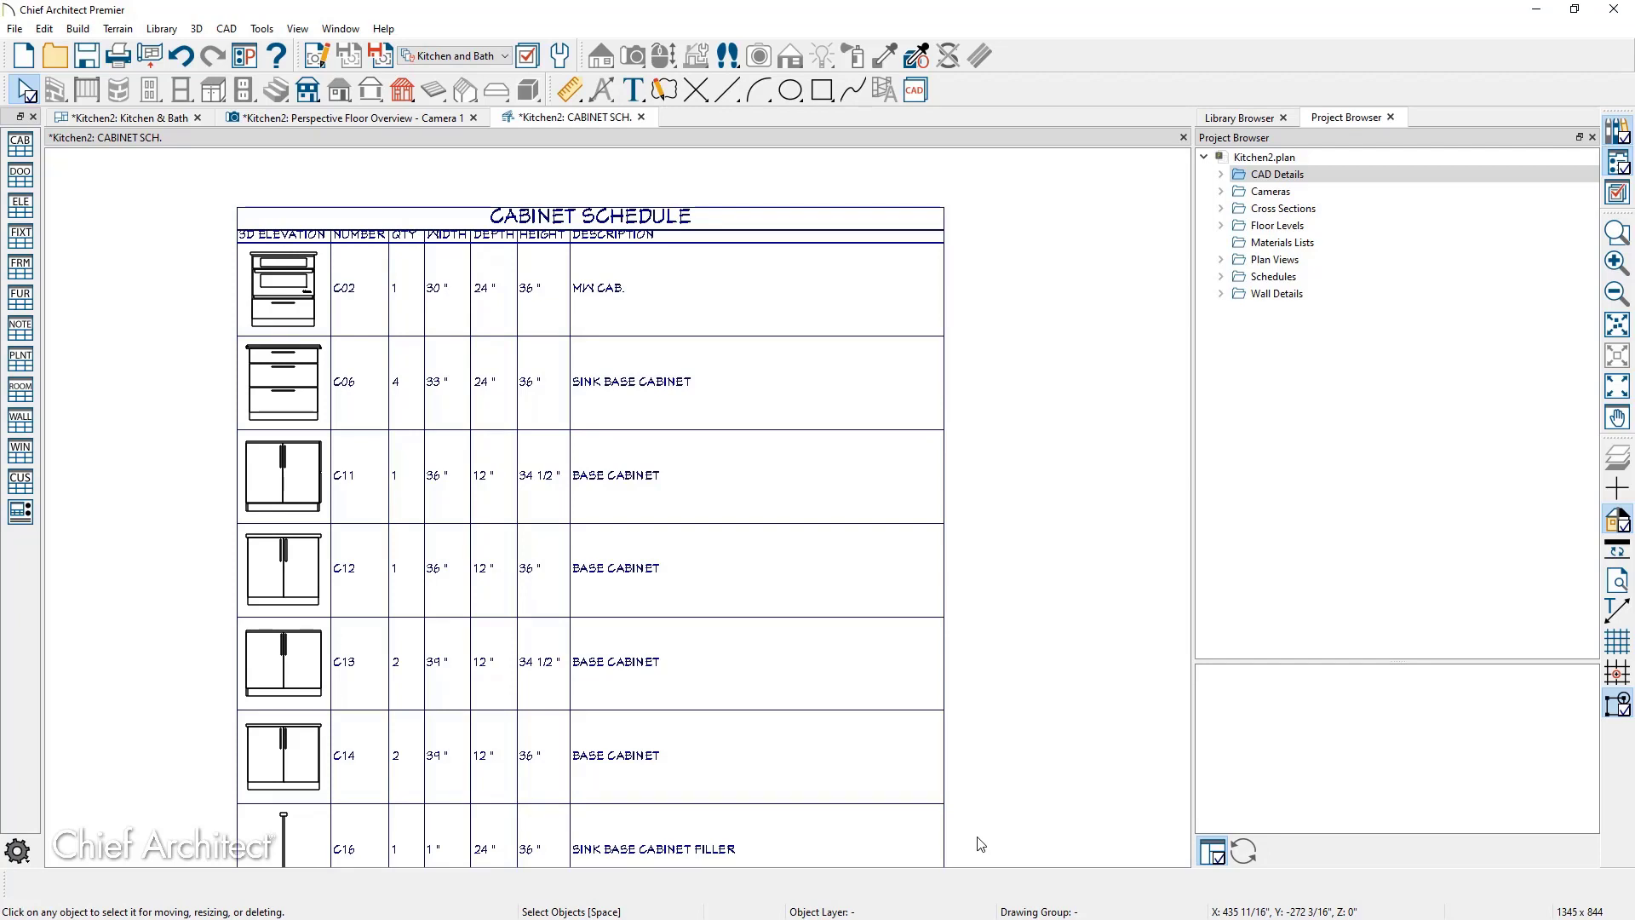
# Review the full cabinet schedule and preview the Window Schedule and Door Schedule CAD details
pyautogui.scroll(-2, 898, 672)
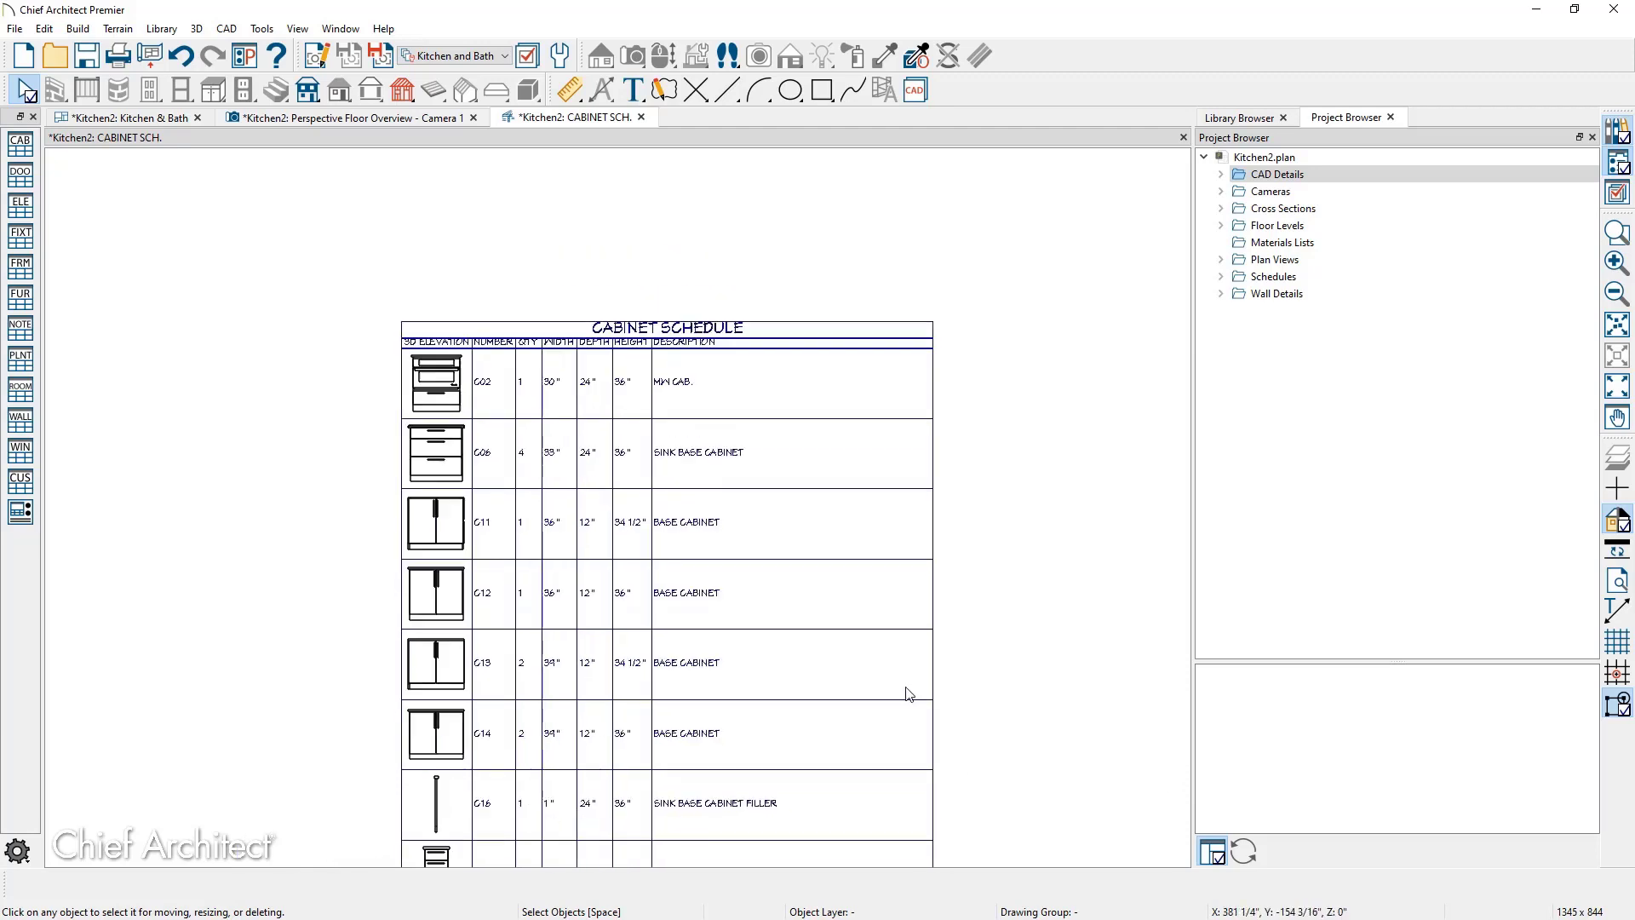
pyautogui.moveTo(905, 682); pyautogui.dragTo(902, 468, button='middle')
pyautogui.scroll(-5, 900, 516)
pyautogui.scroll(-1, 904, 471)
pyautogui.moveTo(941, 551); pyautogui.dragTo(849, 488, button='middle')
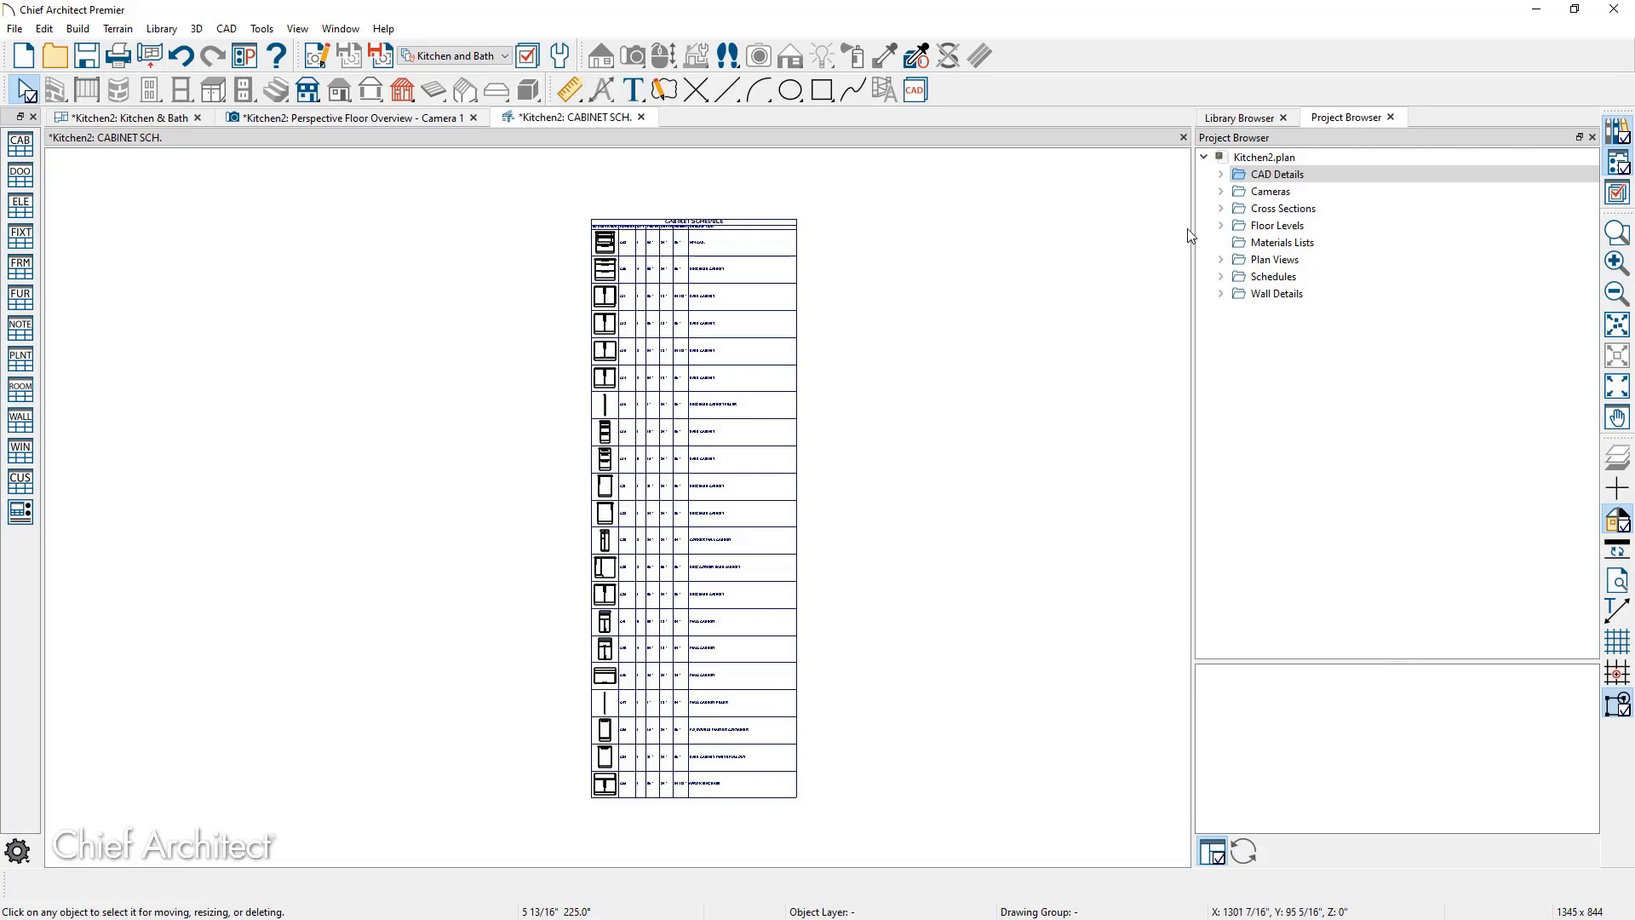
pyautogui.click(1222, 176)
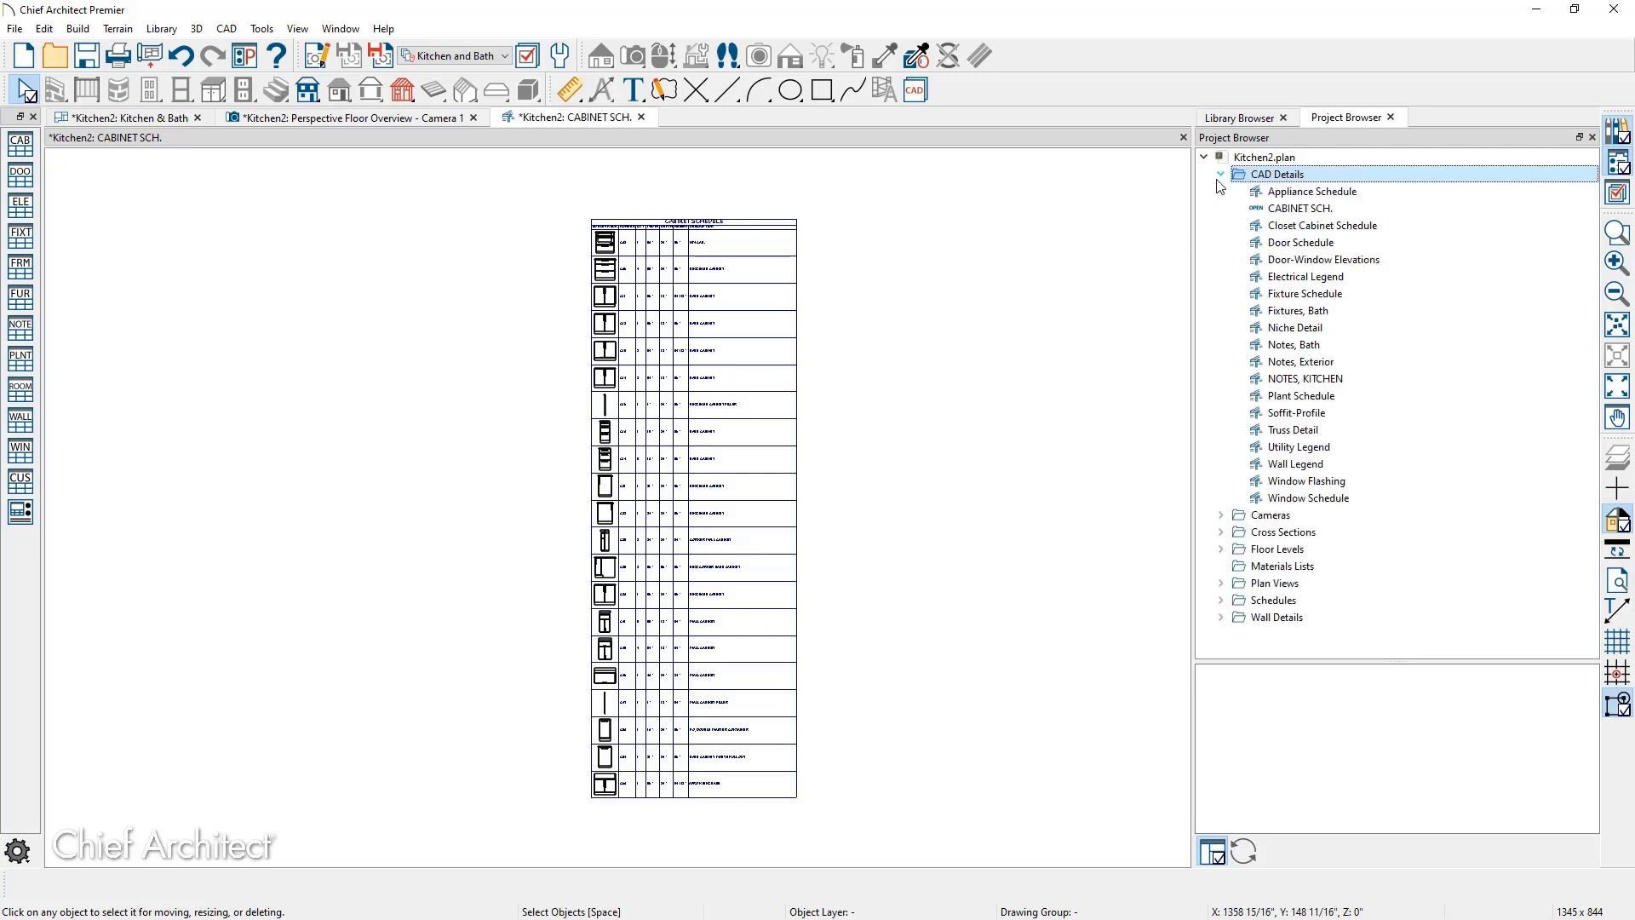
pyautogui.click(1333, 501)
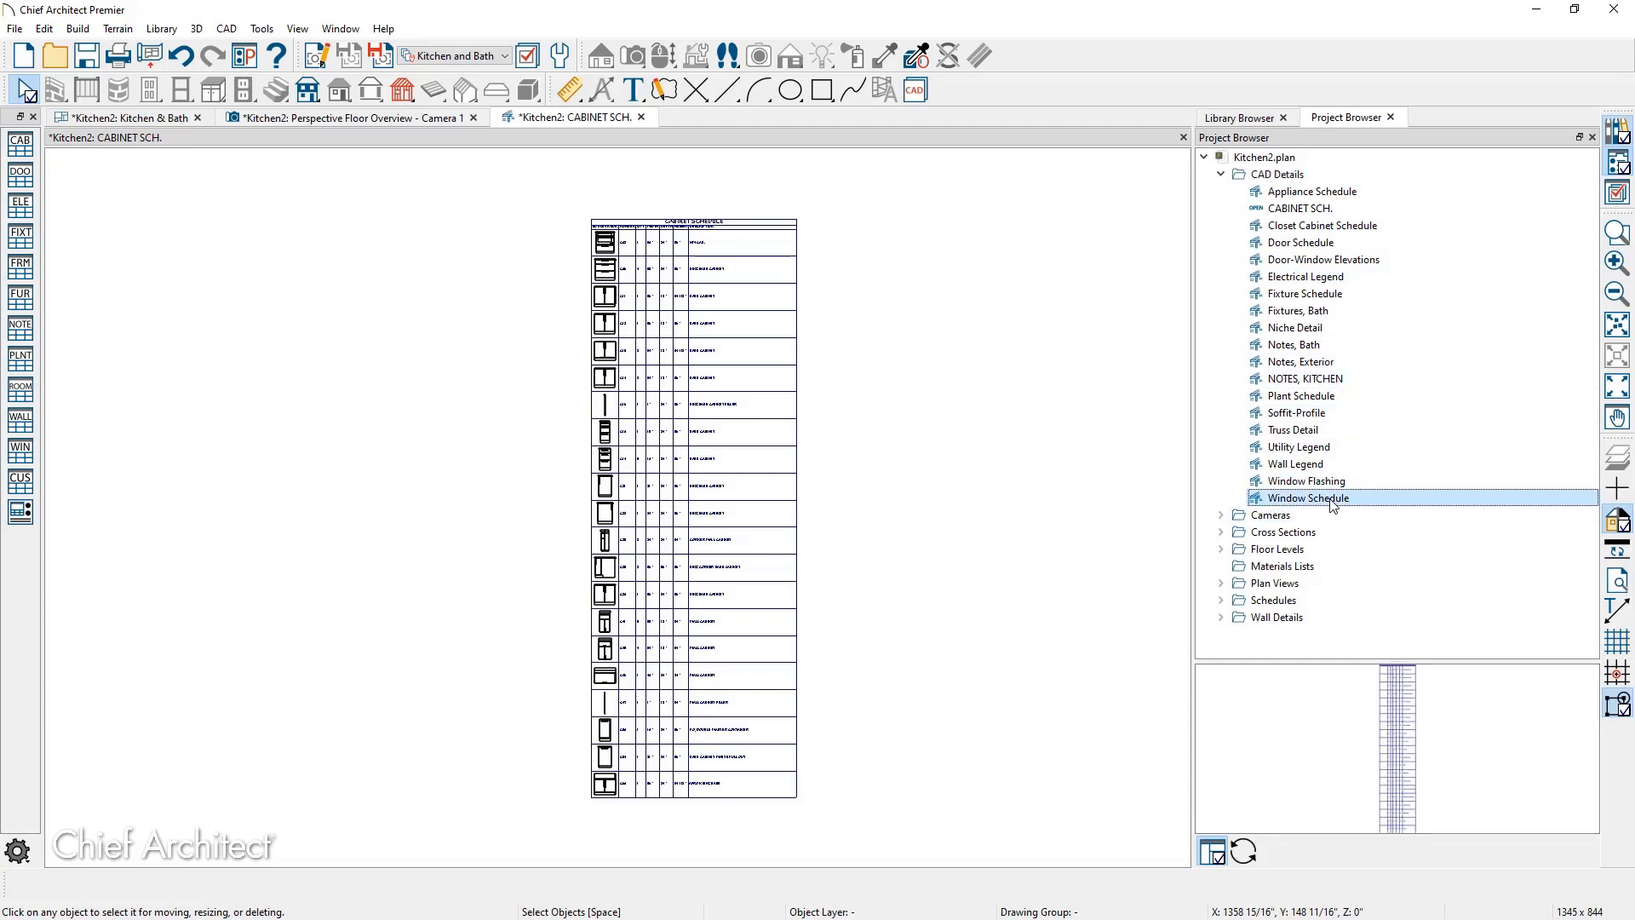
pyautogui.click(1326, 245)
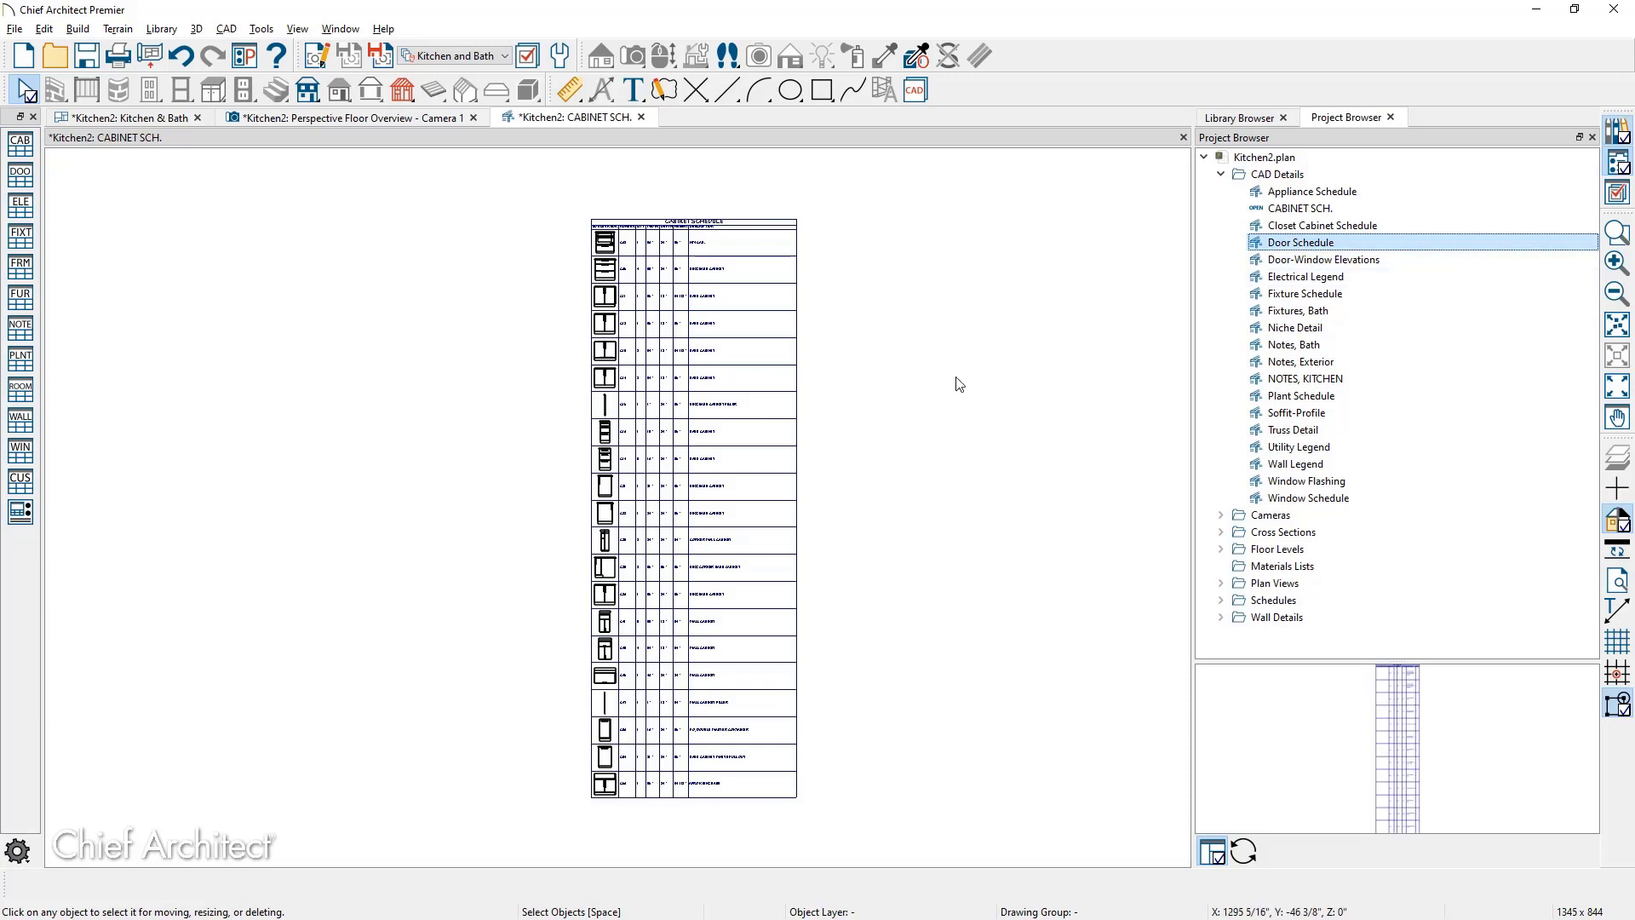
# Switch the cabinet schedule to use labels instead of callouts and check the cabinet labels in the Kitchen & Bath plan view
pyautogui.click(737, 469)
pyautogui.doubleClick(736, 468)
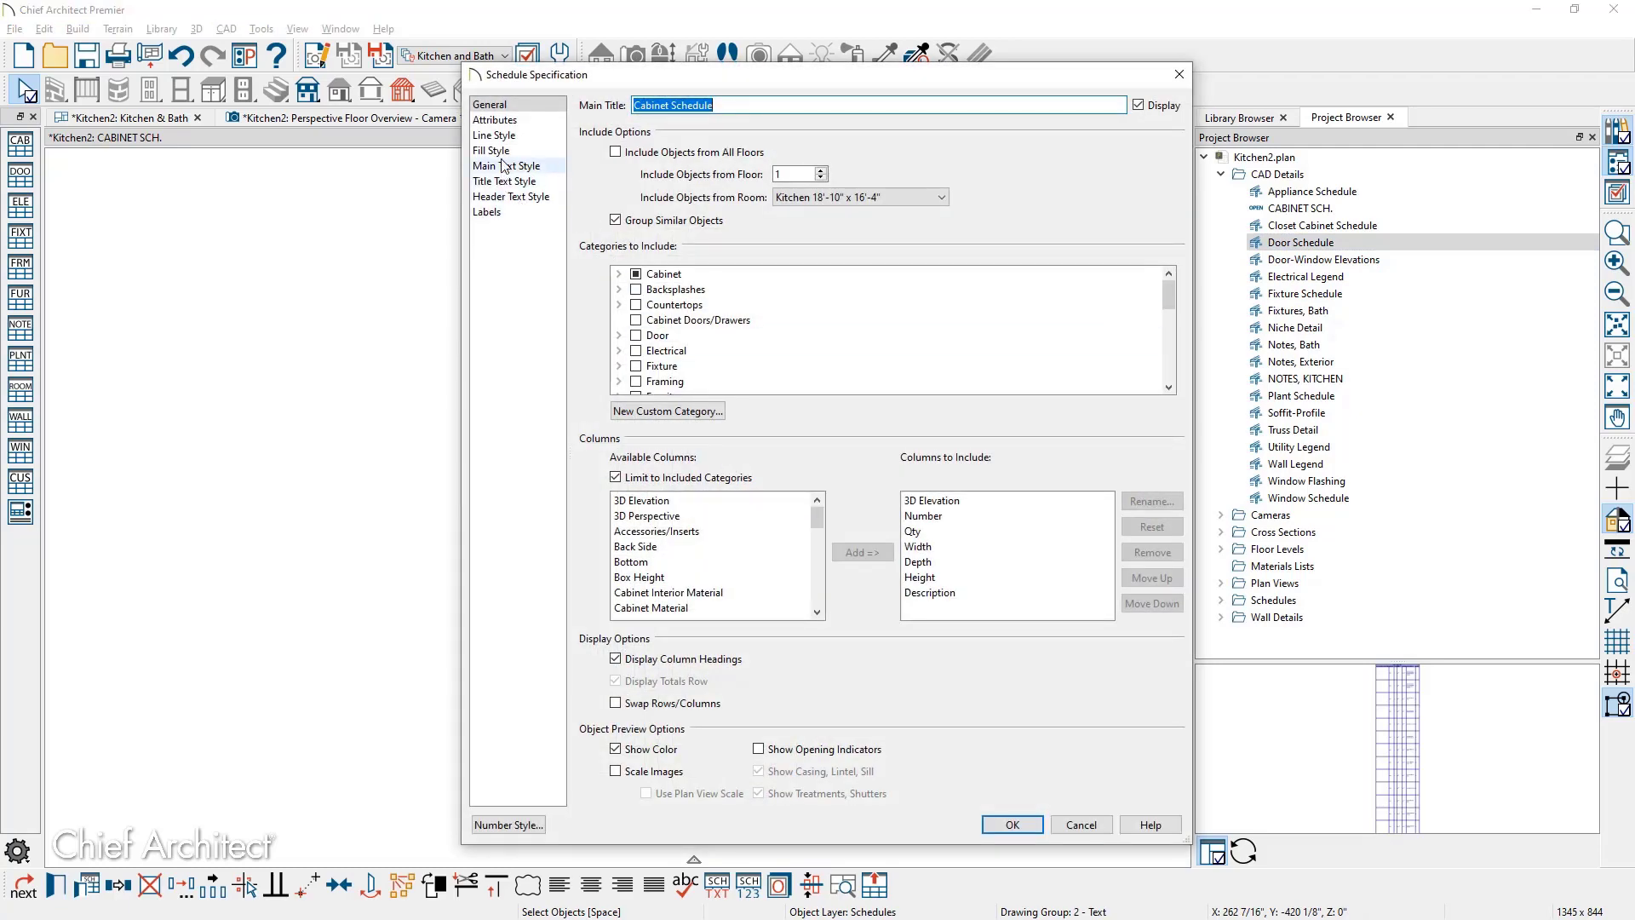
pyautogui.click(488, 211)
pyautogui.click(635, 147)
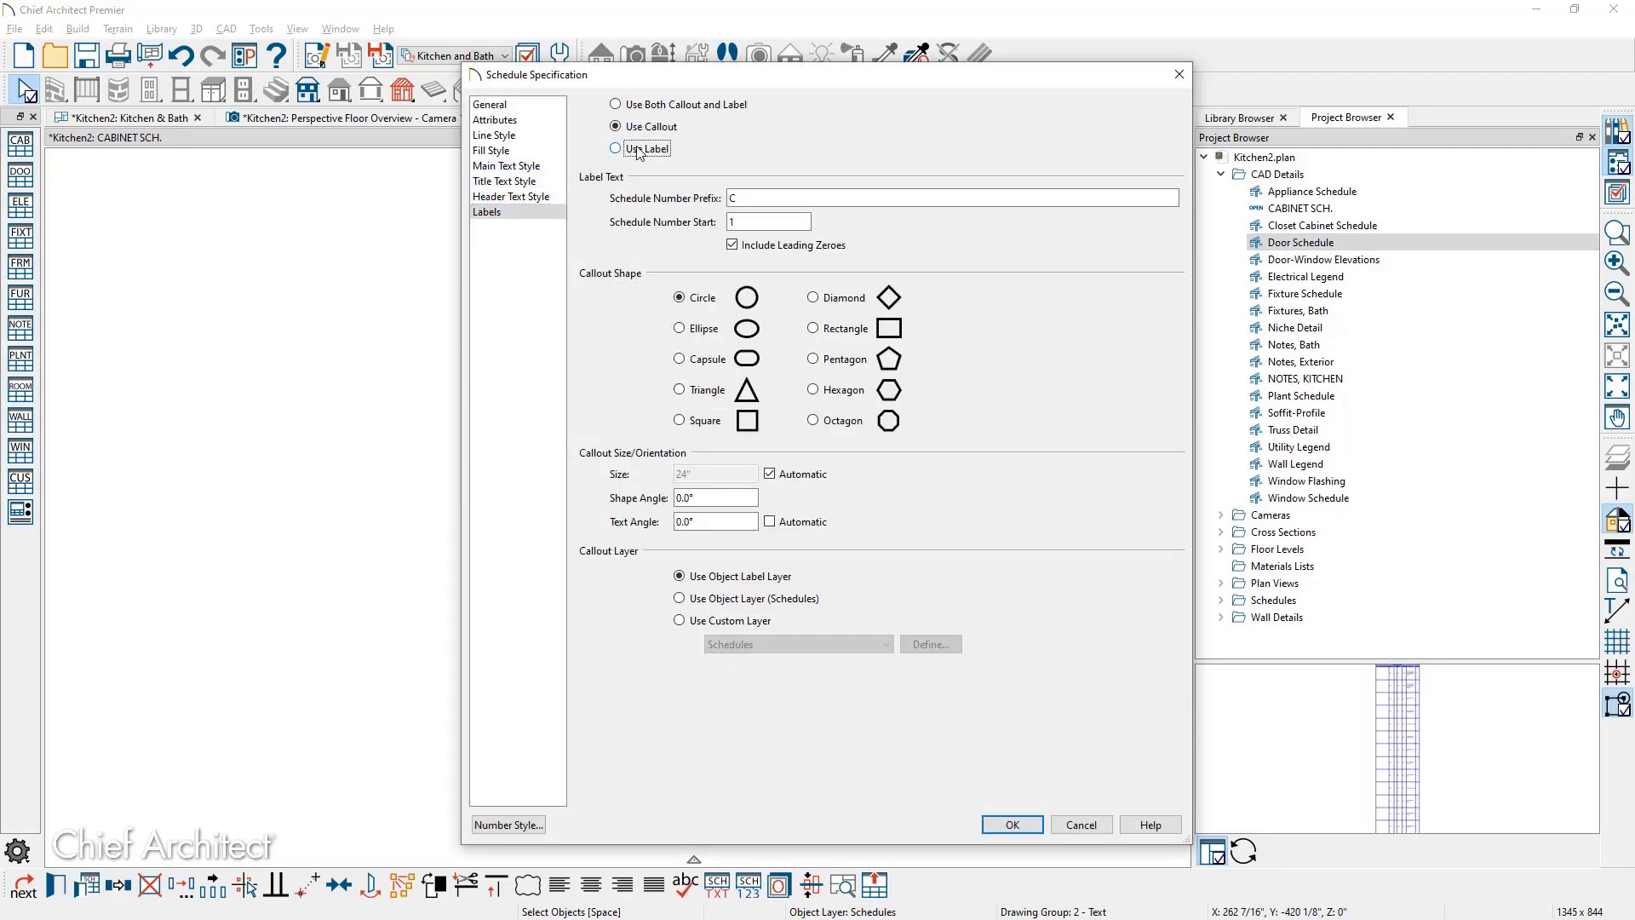
pyautogui.click(1012, 825)
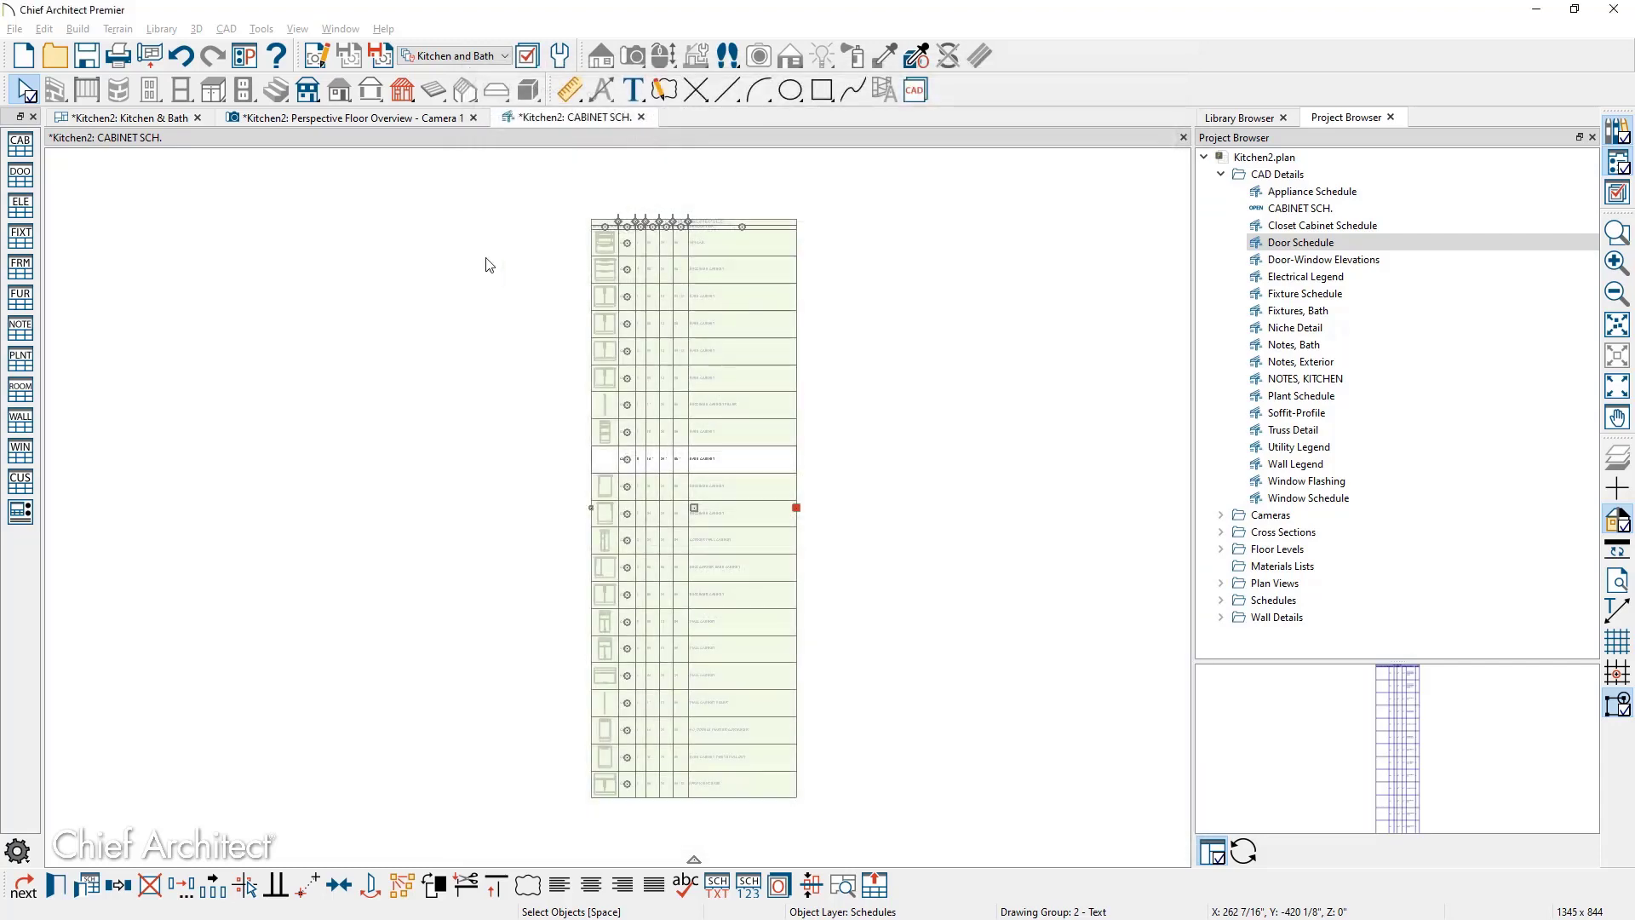
pyautogui.click(135, 120)
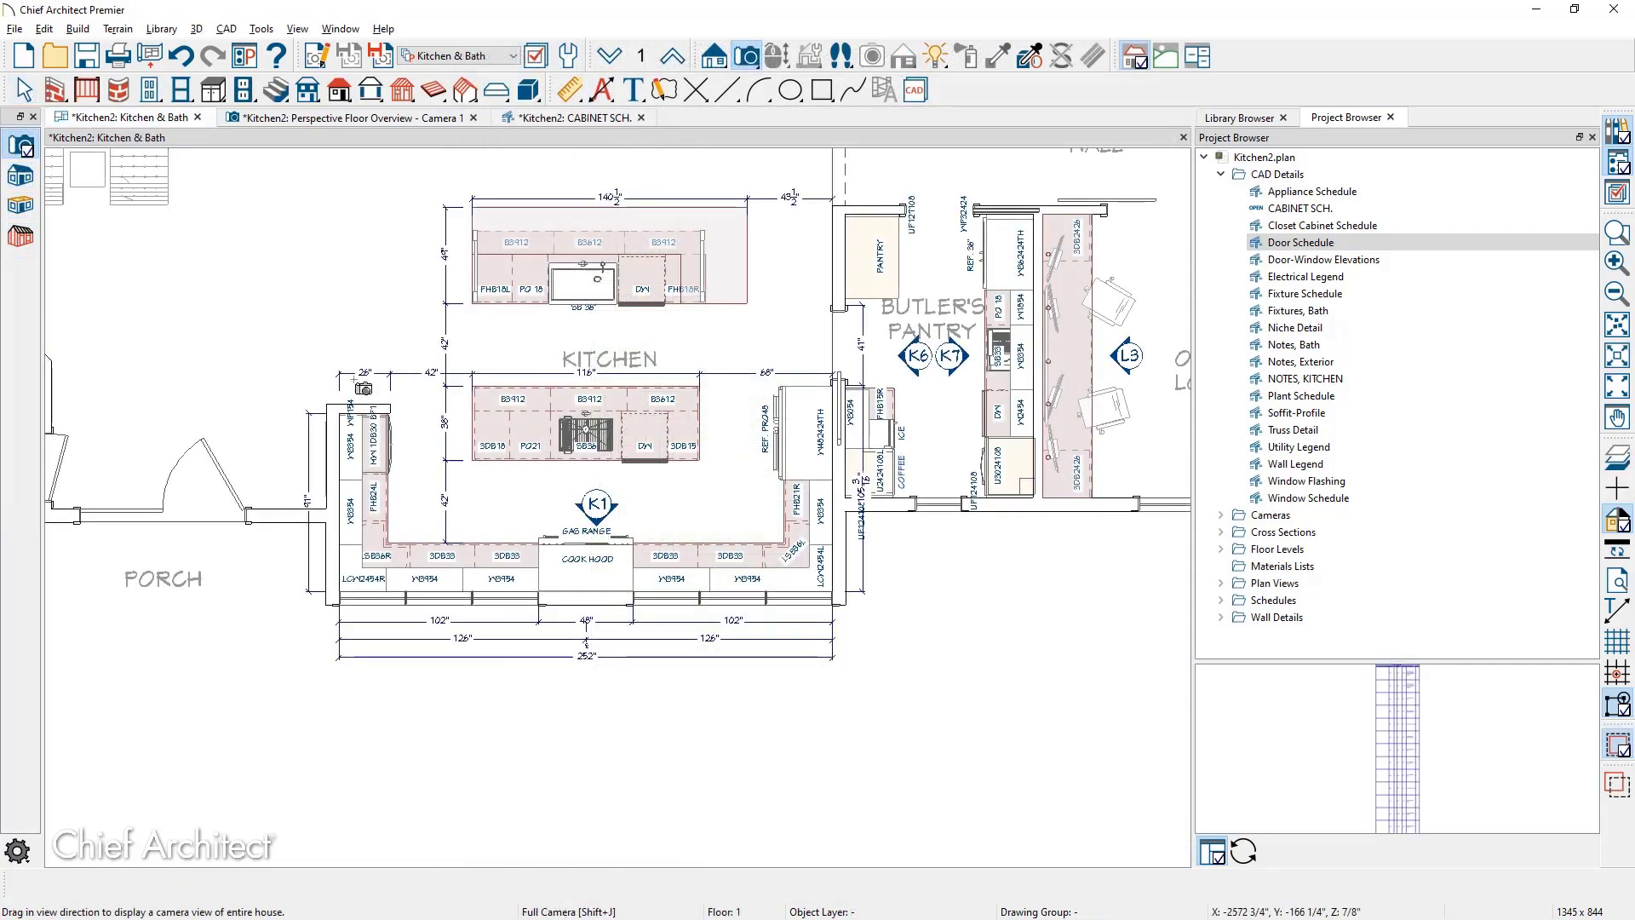
pyautogui.scroll(3, 358, 375)
pyautogui.moveTo(358, 375); pyautogui.dragTo(314, 452, button='middle')
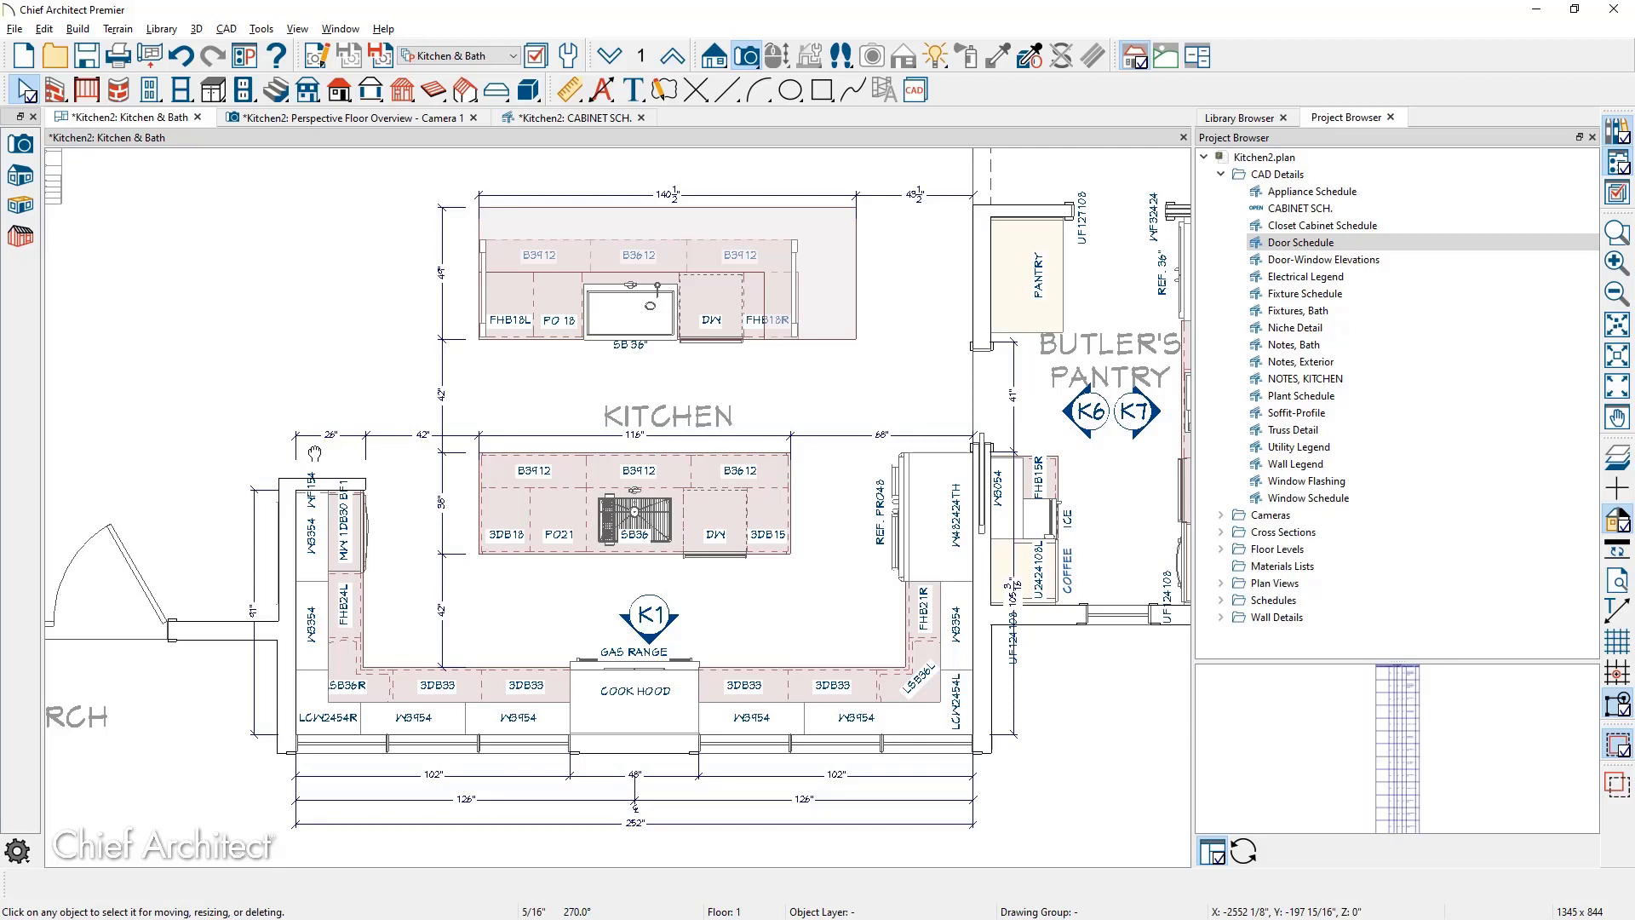
# Create a wall elevation view looking from the range side toward the front of the nearer kitchen island, and return to the floor plan
pyautogui.click(717, 55)
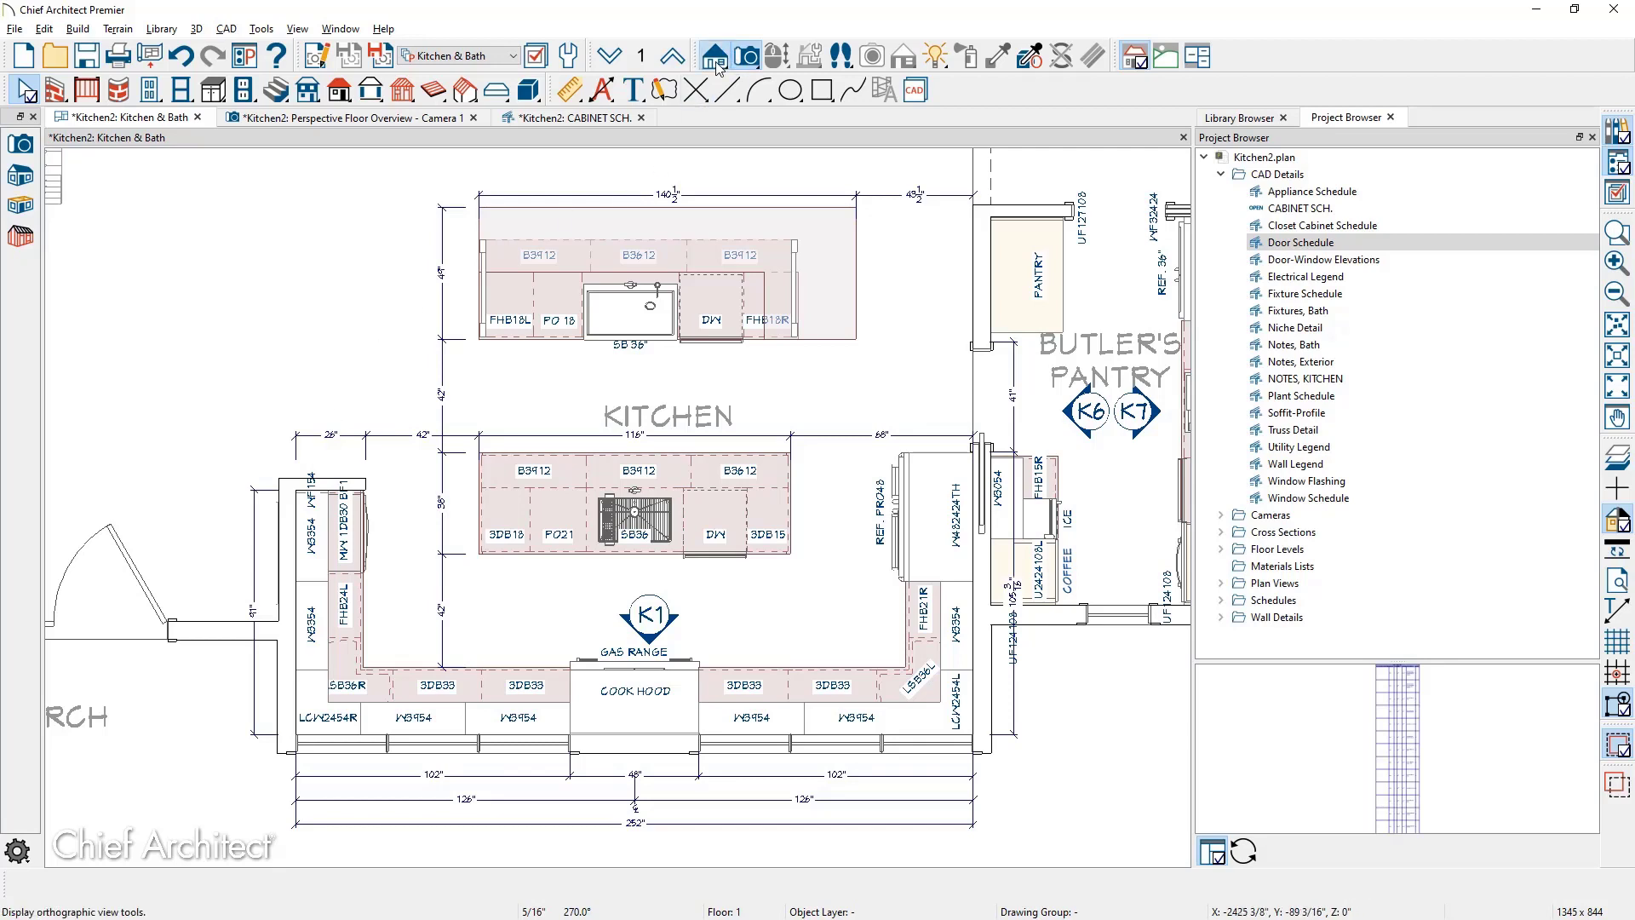
pyautogui.click(20, 205)
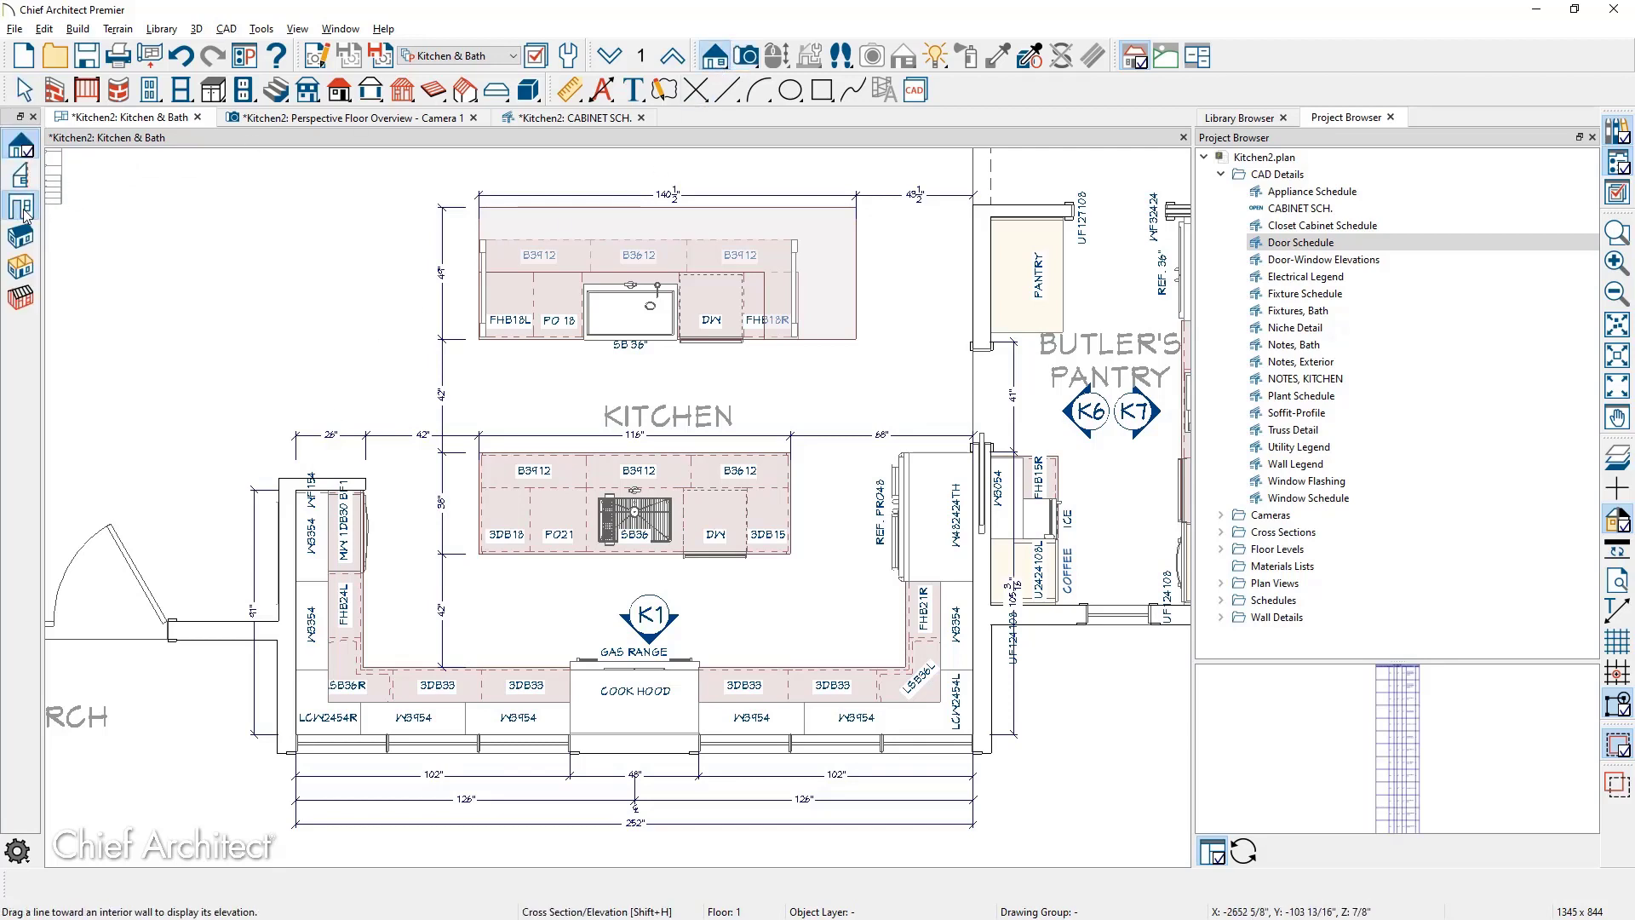
pyautogui.moveTo(534, 590); pyautogui.dragTo(535, 400)
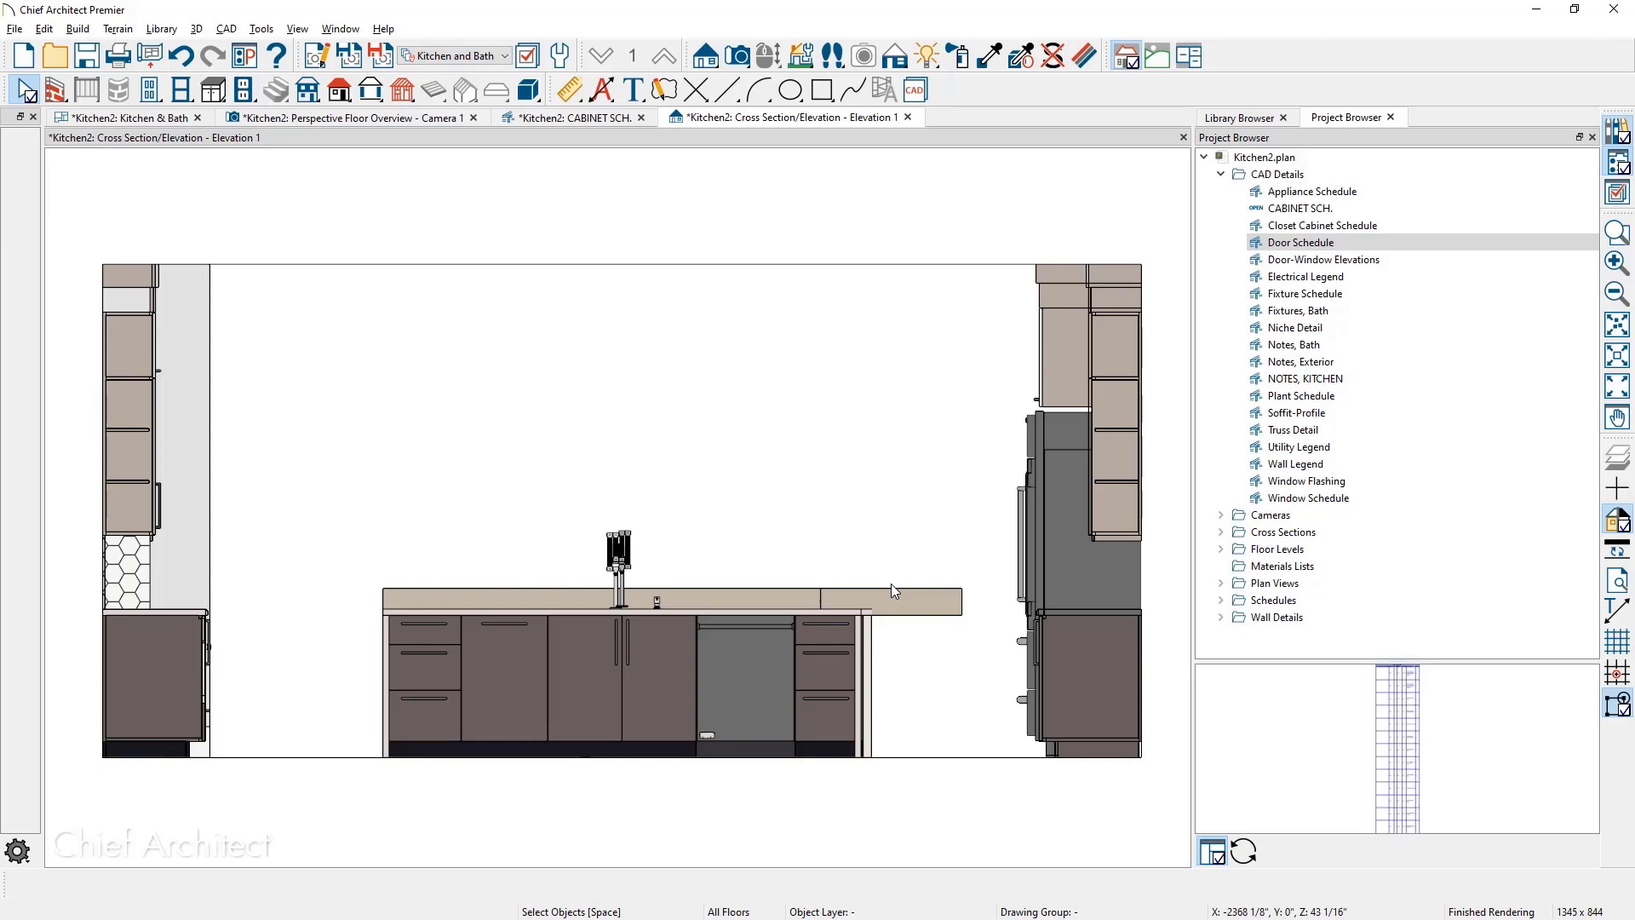
pyautogui.click(130, 117)
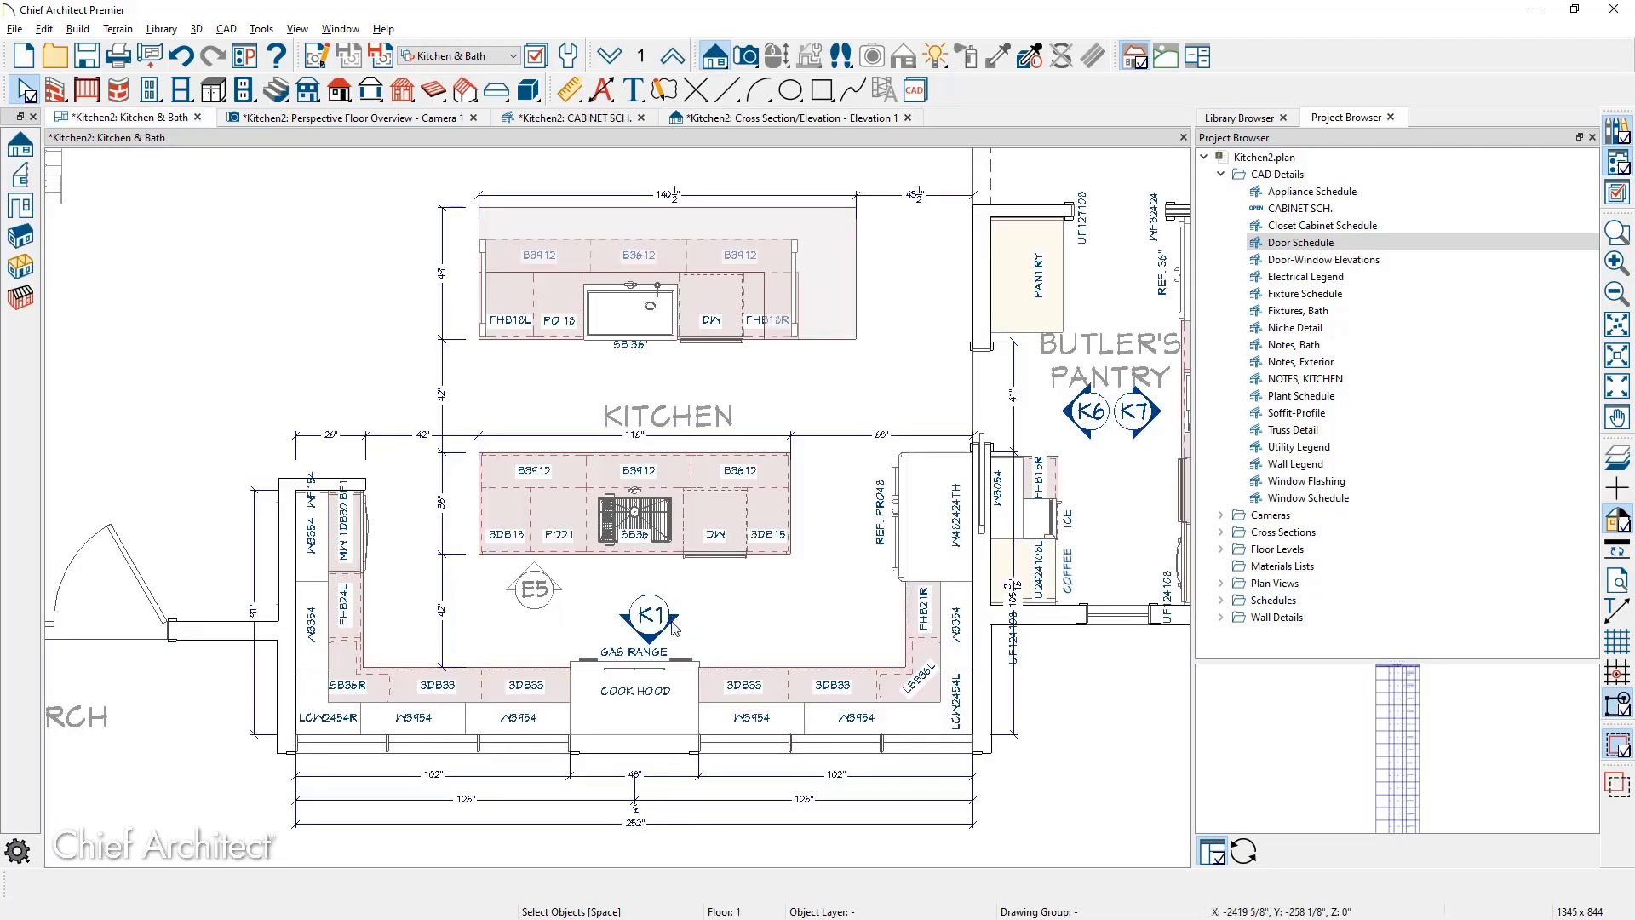
# Open the specification of elevation camera E5 and rename it "K4, Island 1 Elevation"
pyautogui.click(524, 596)
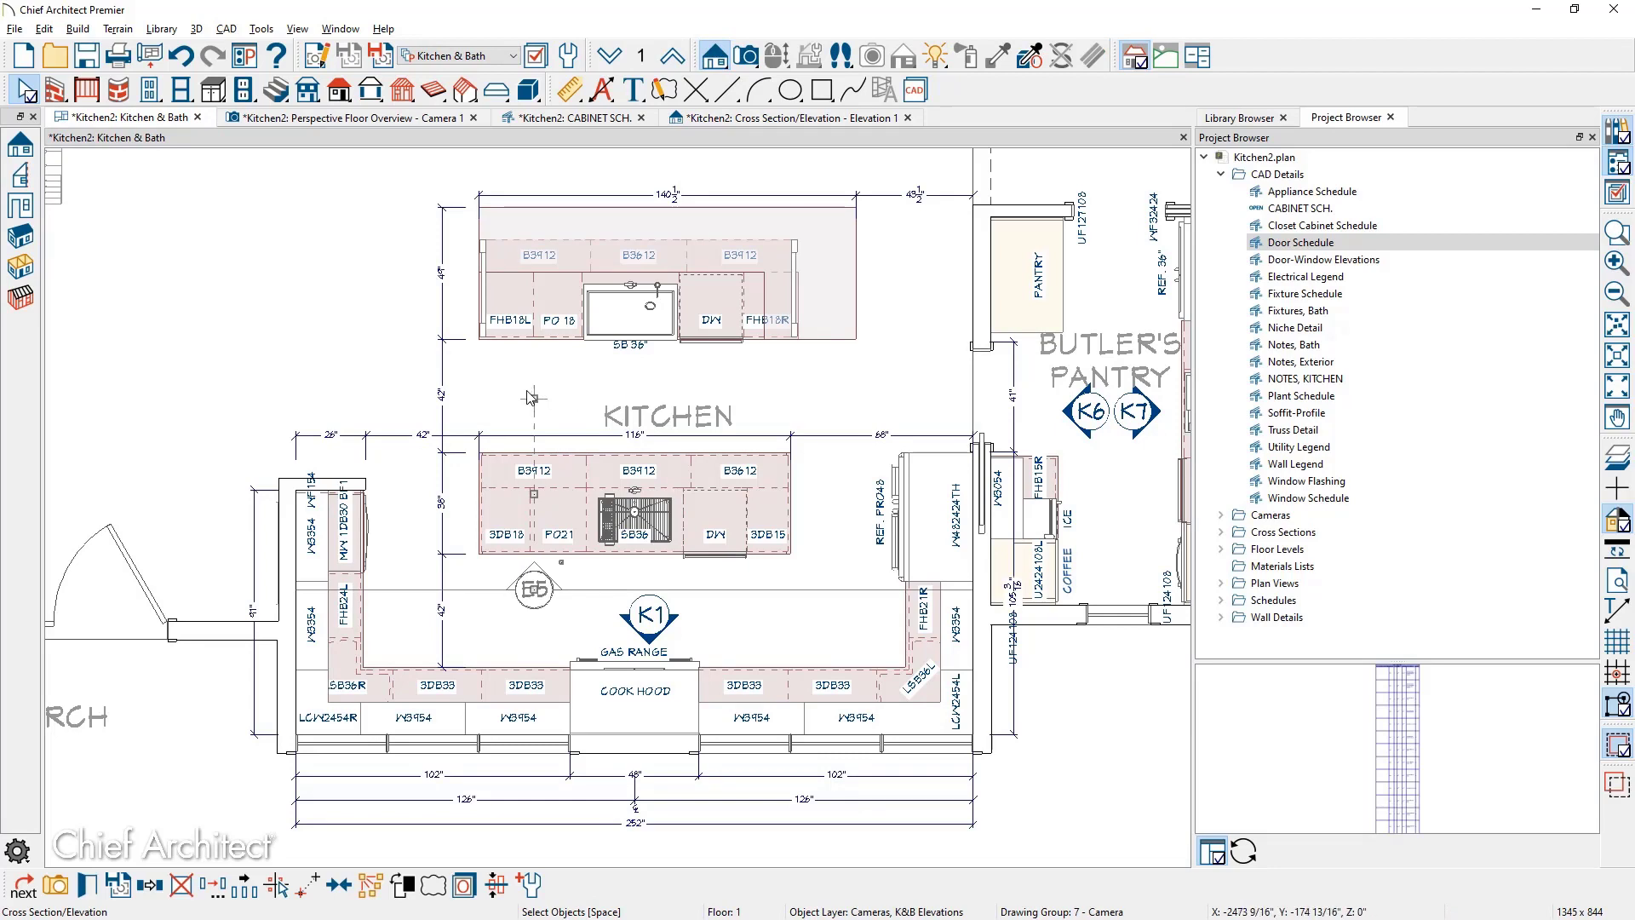
pyautogui.click(86, 886)
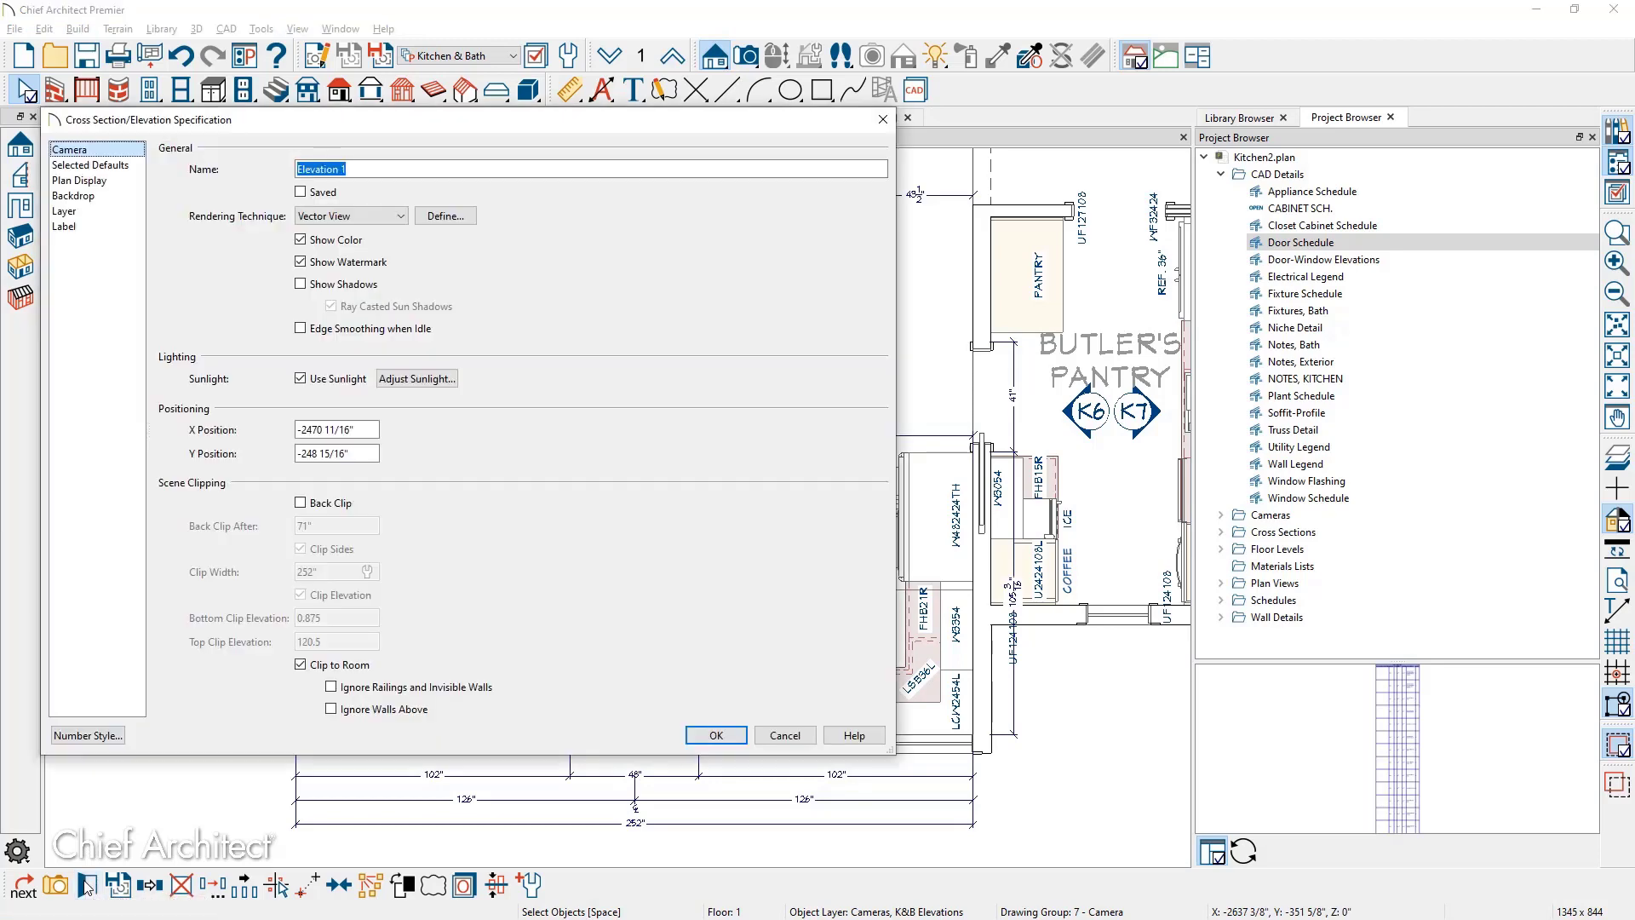
pyautogui.click(409, 168)
pyautogui.press('BackSpace')
pyautogui.press('BackSpace')
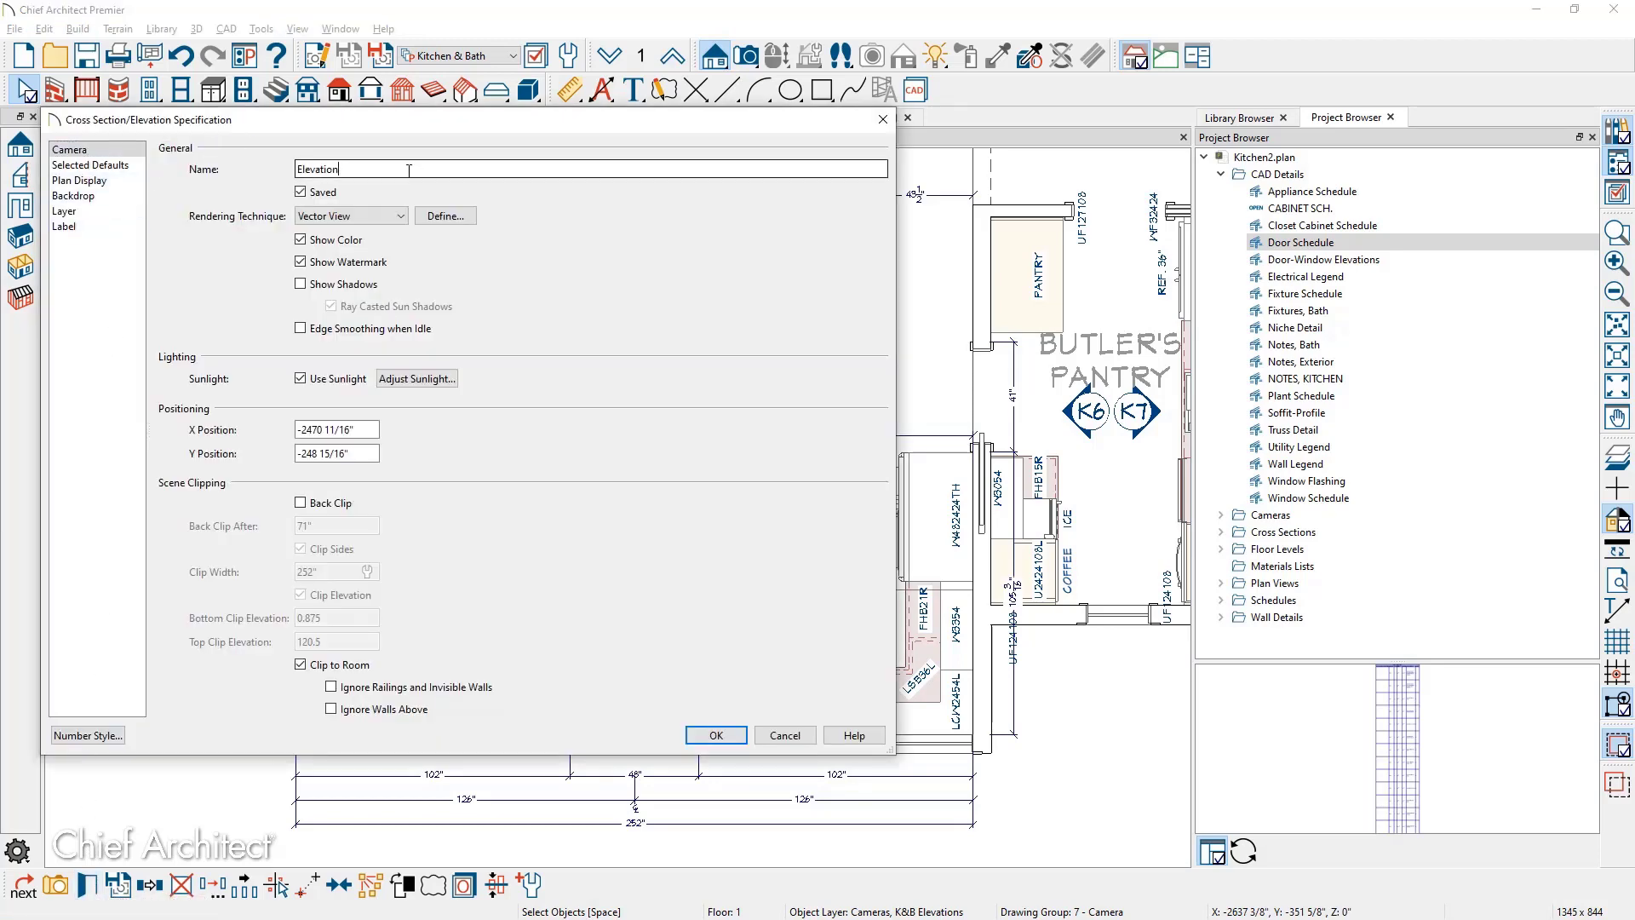
pyautogui.press('Home')
pyautogui.write('K4, Island 1')
pyautogui.press('Tab')
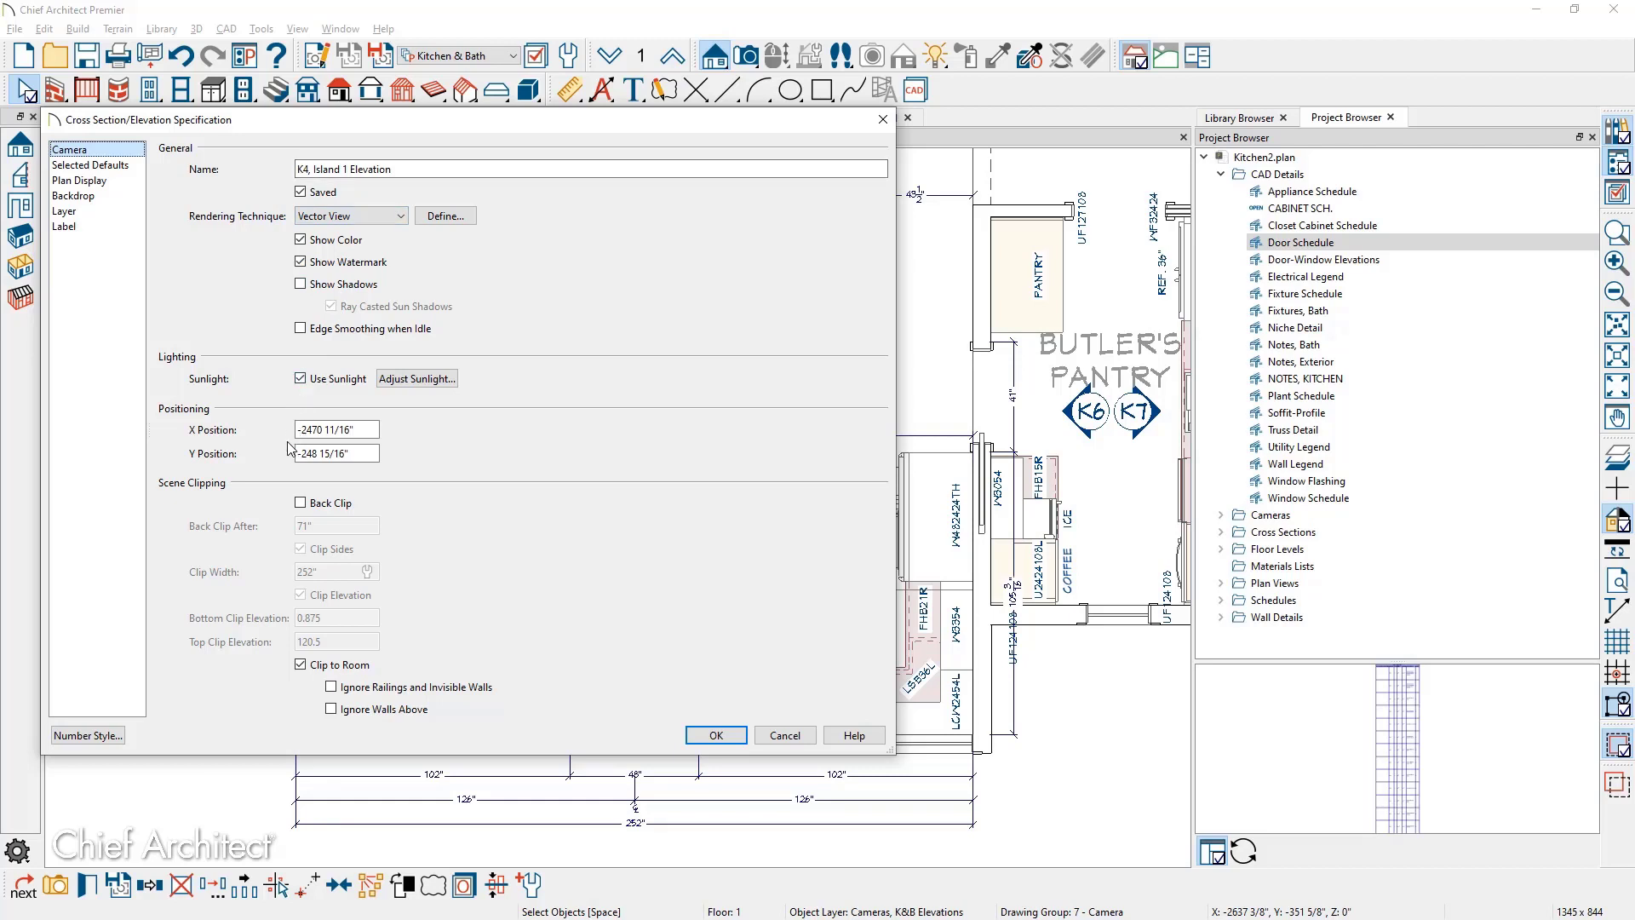
# Enable Back Clip for the island elevation camera, set its callout label to K4, and apply the specification
pyautogui.click(301, 504)
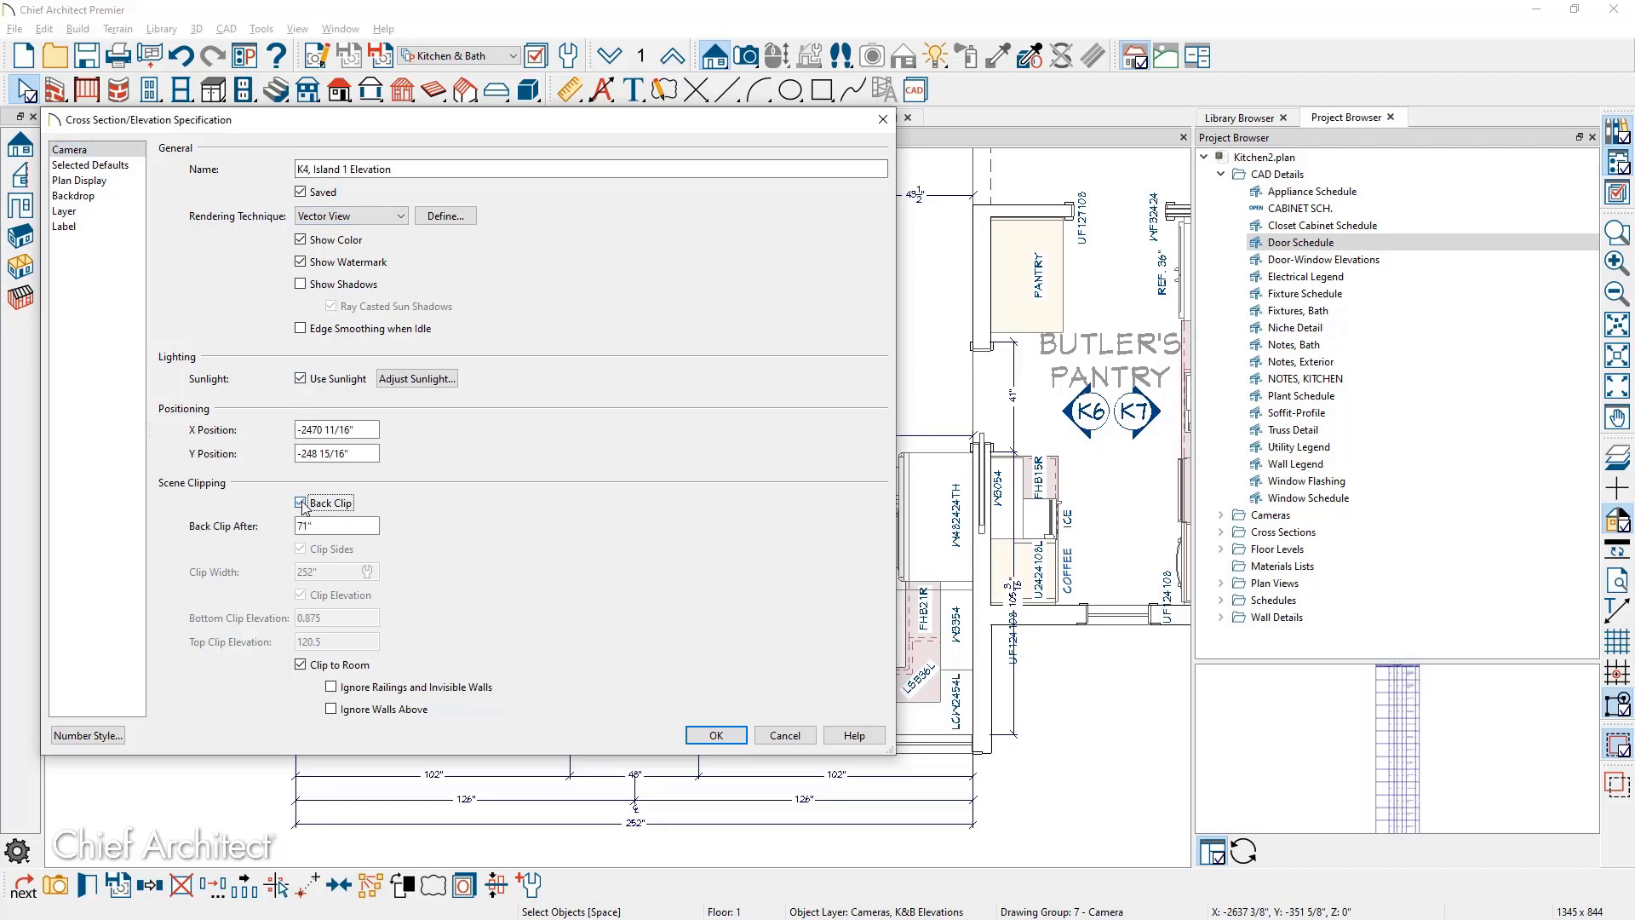
pyautogui.moveTo(460, 120); pyautogui.dragTo(1112, 91)
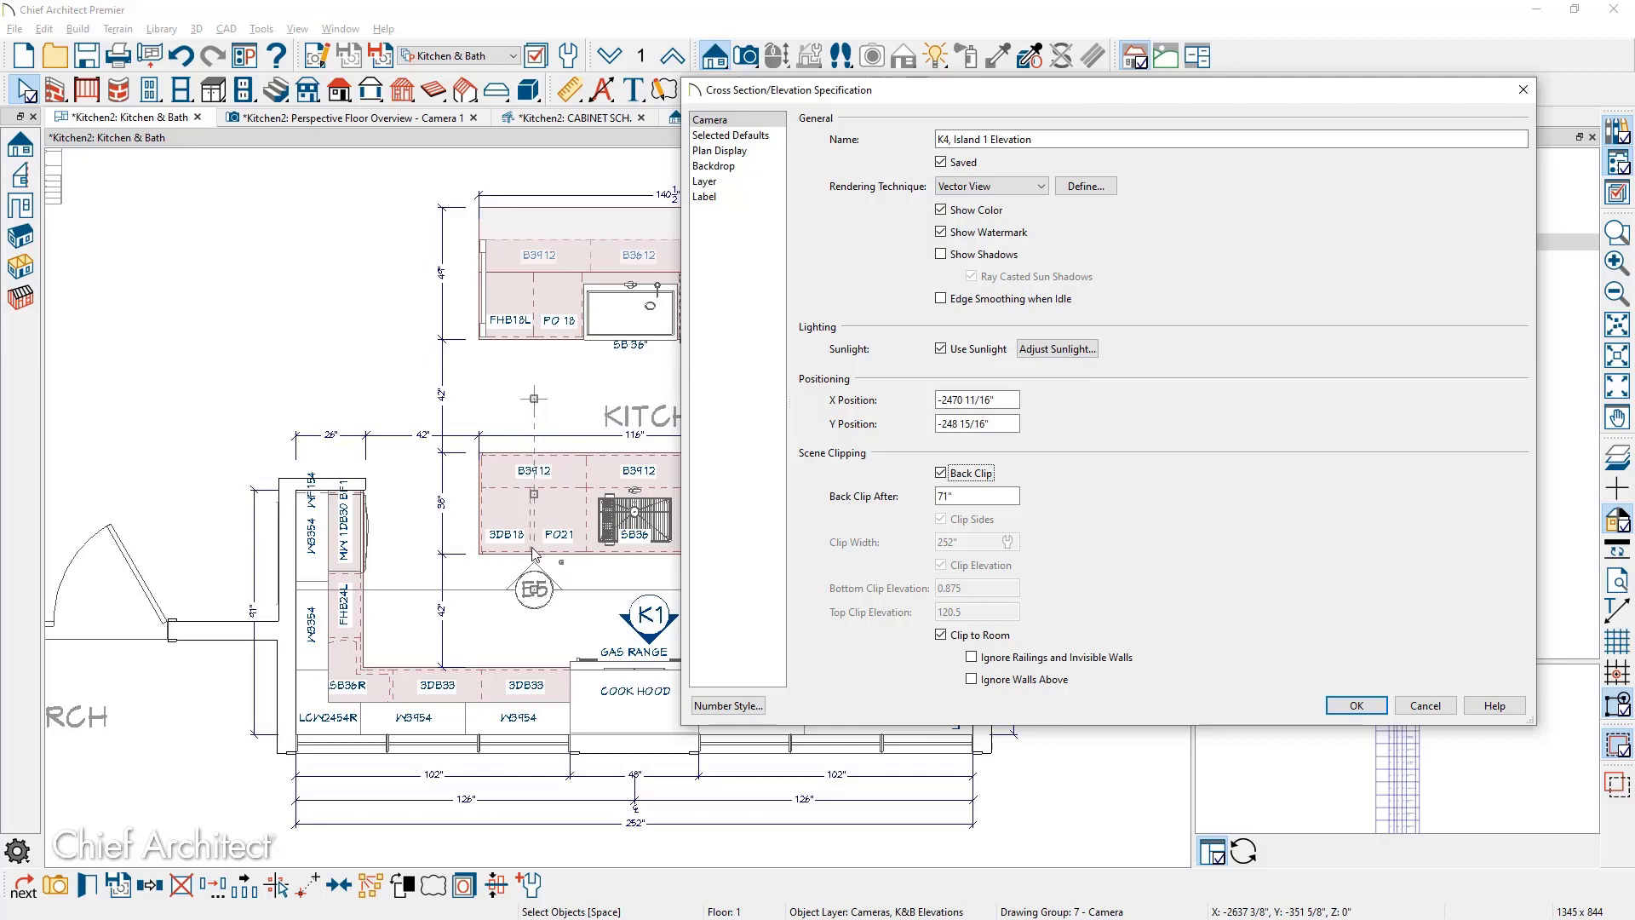
pyautogui.click(719, 151)
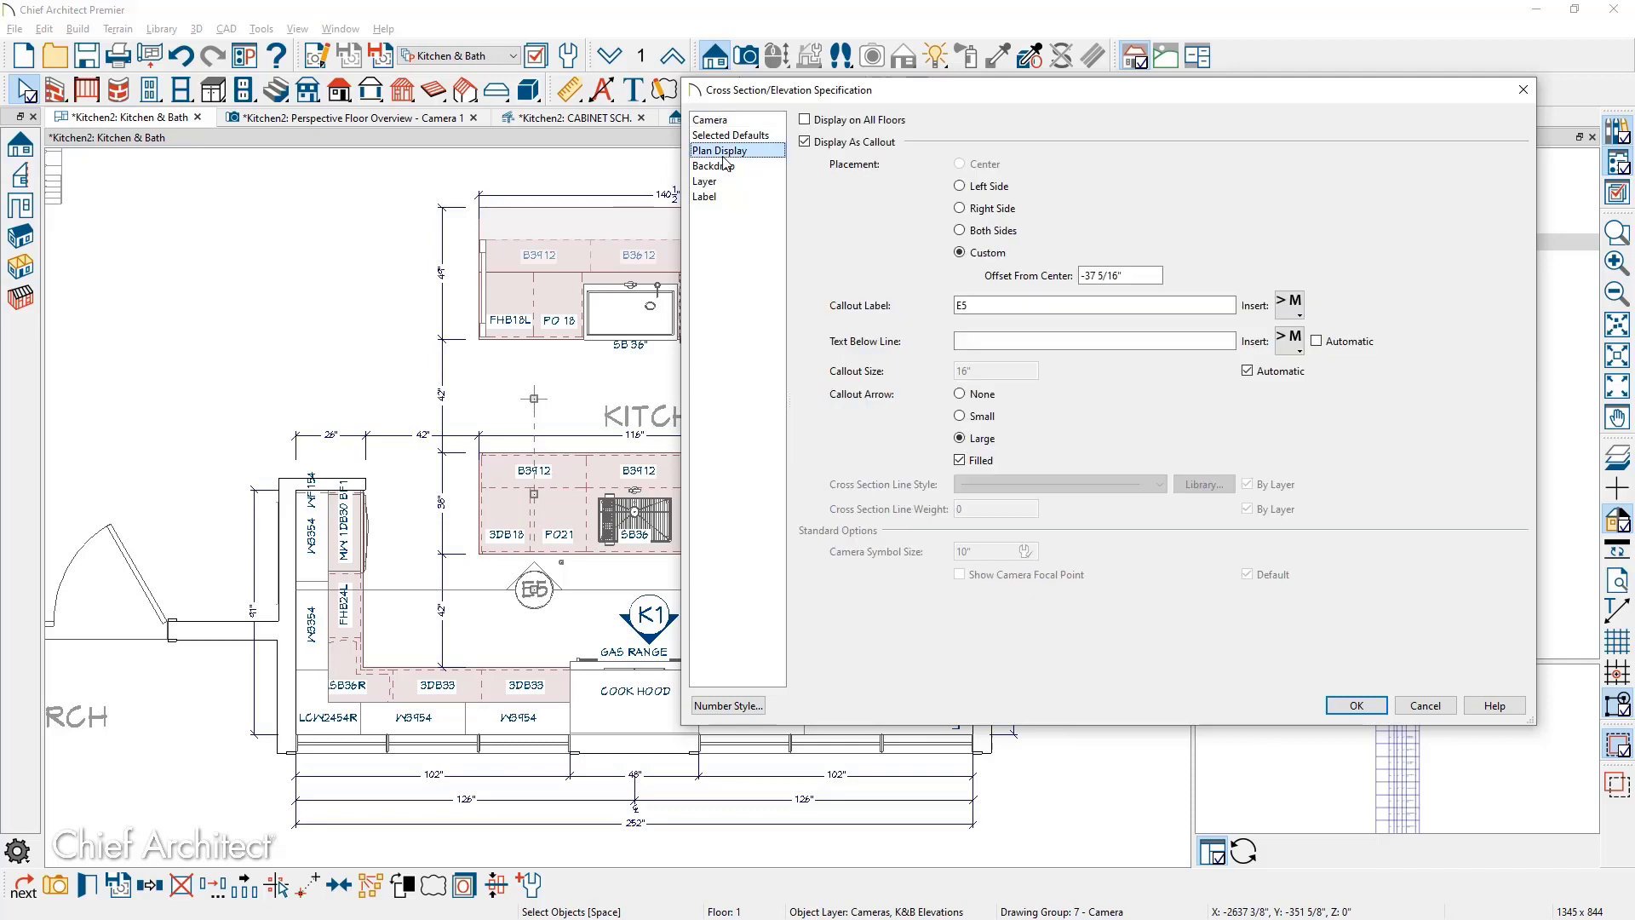
pyautogui.moveTo(1008, 308); pyautogui.dragTo(901, 319)
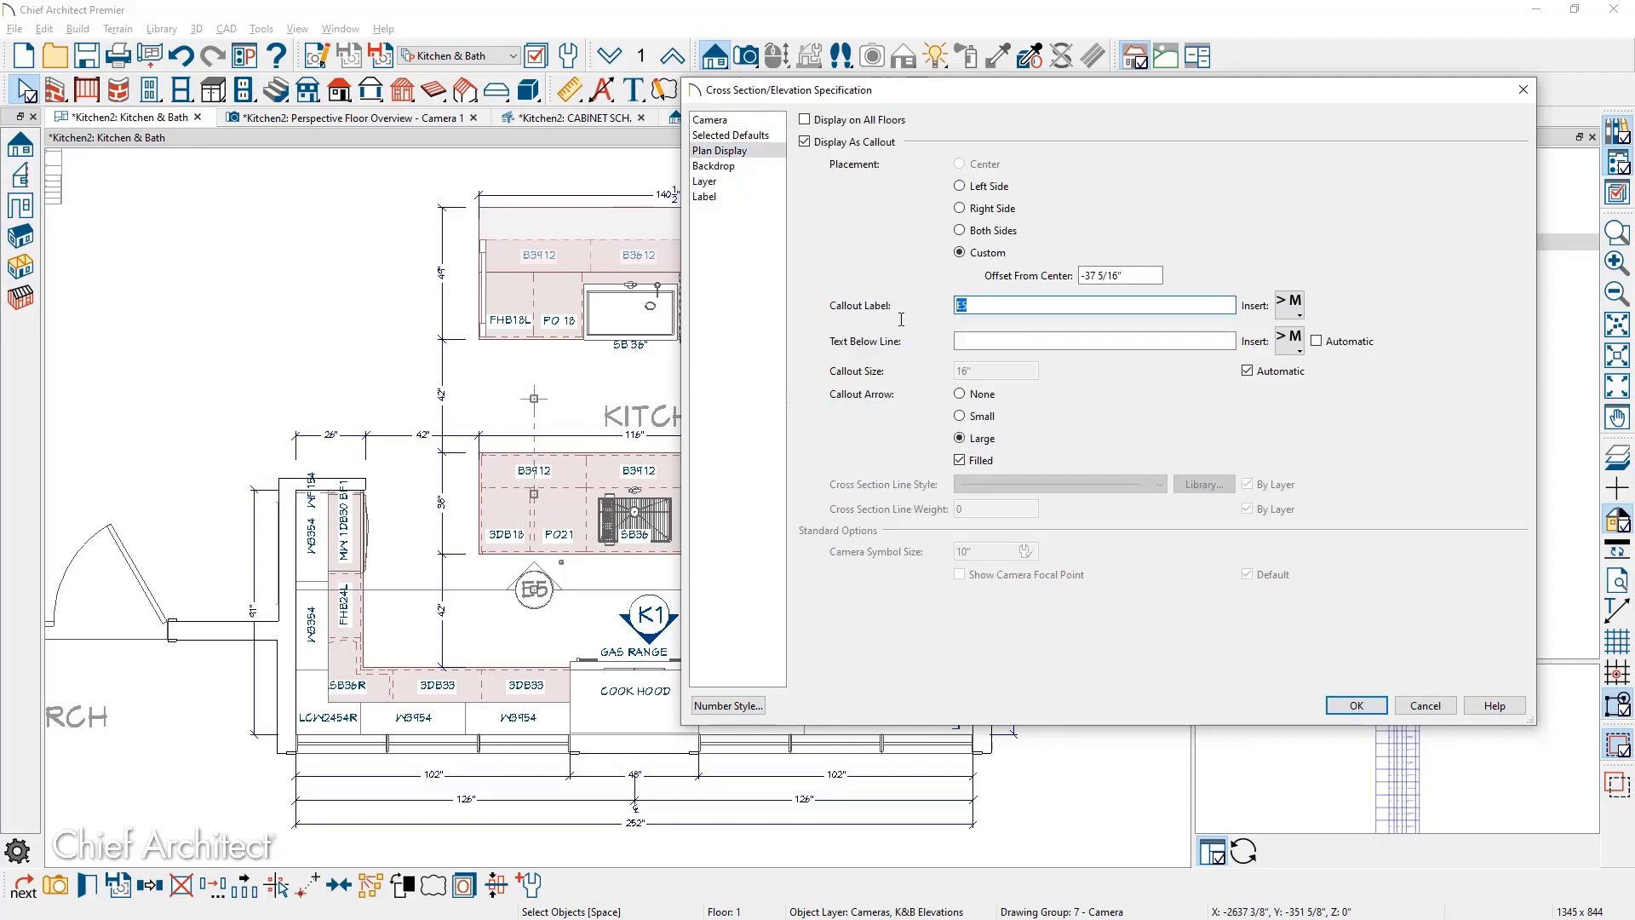
pyautogui.write('K4')
pyautogui.press('Return')
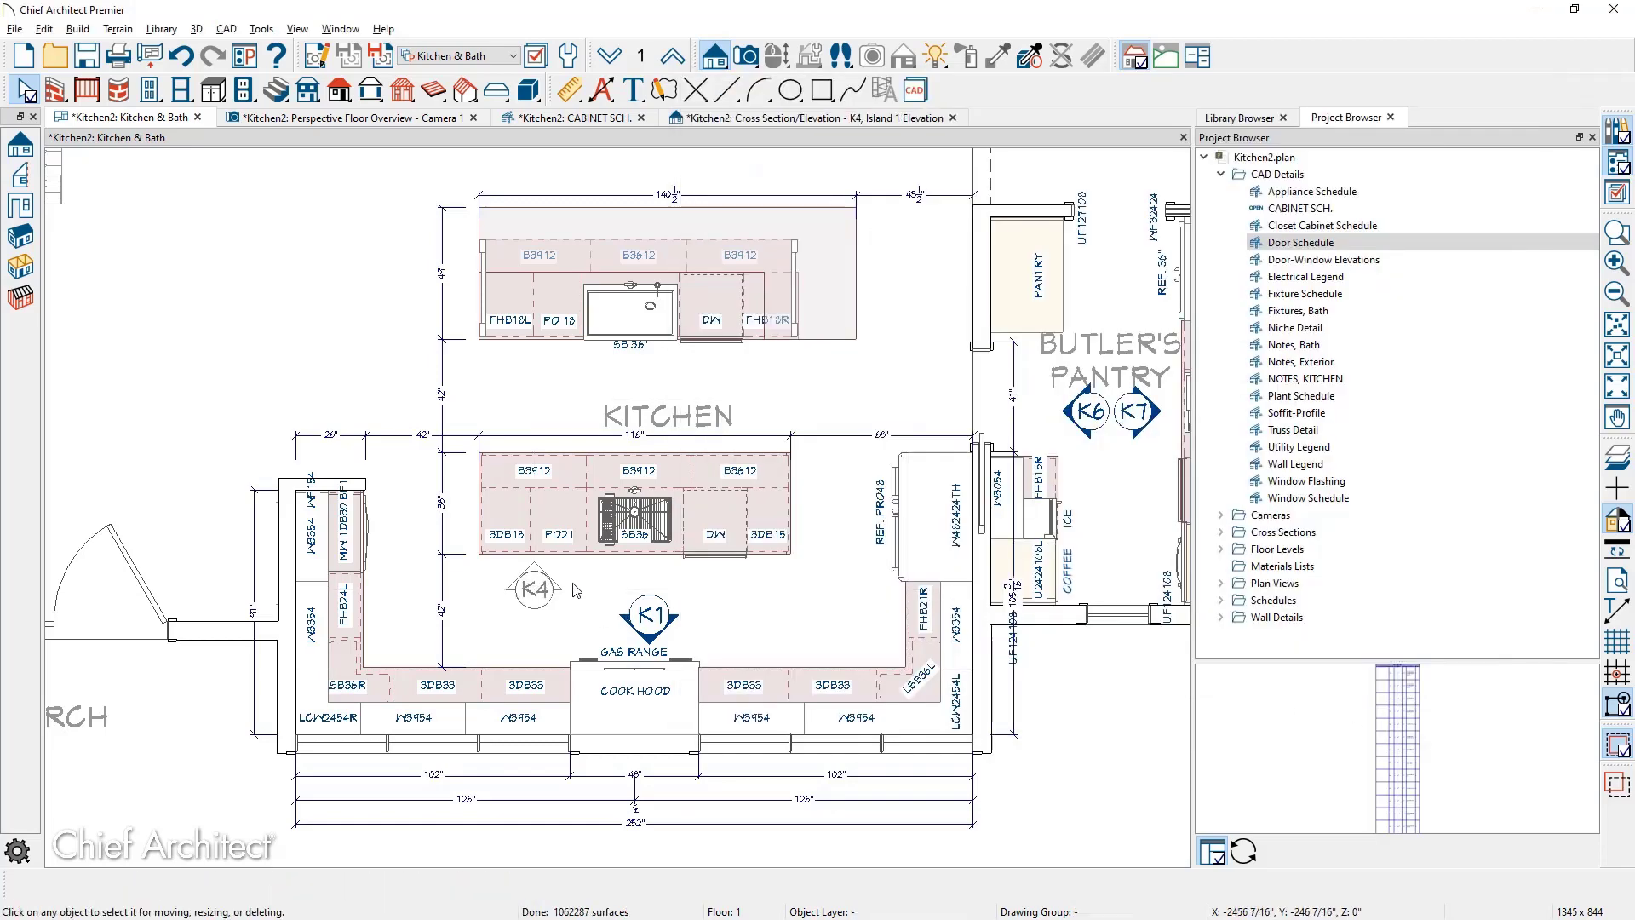
# Draw a horizontal dimension line across the island's base cabinets in the K4, Island 1 Elevation view
pyautogui.click(761, 118)
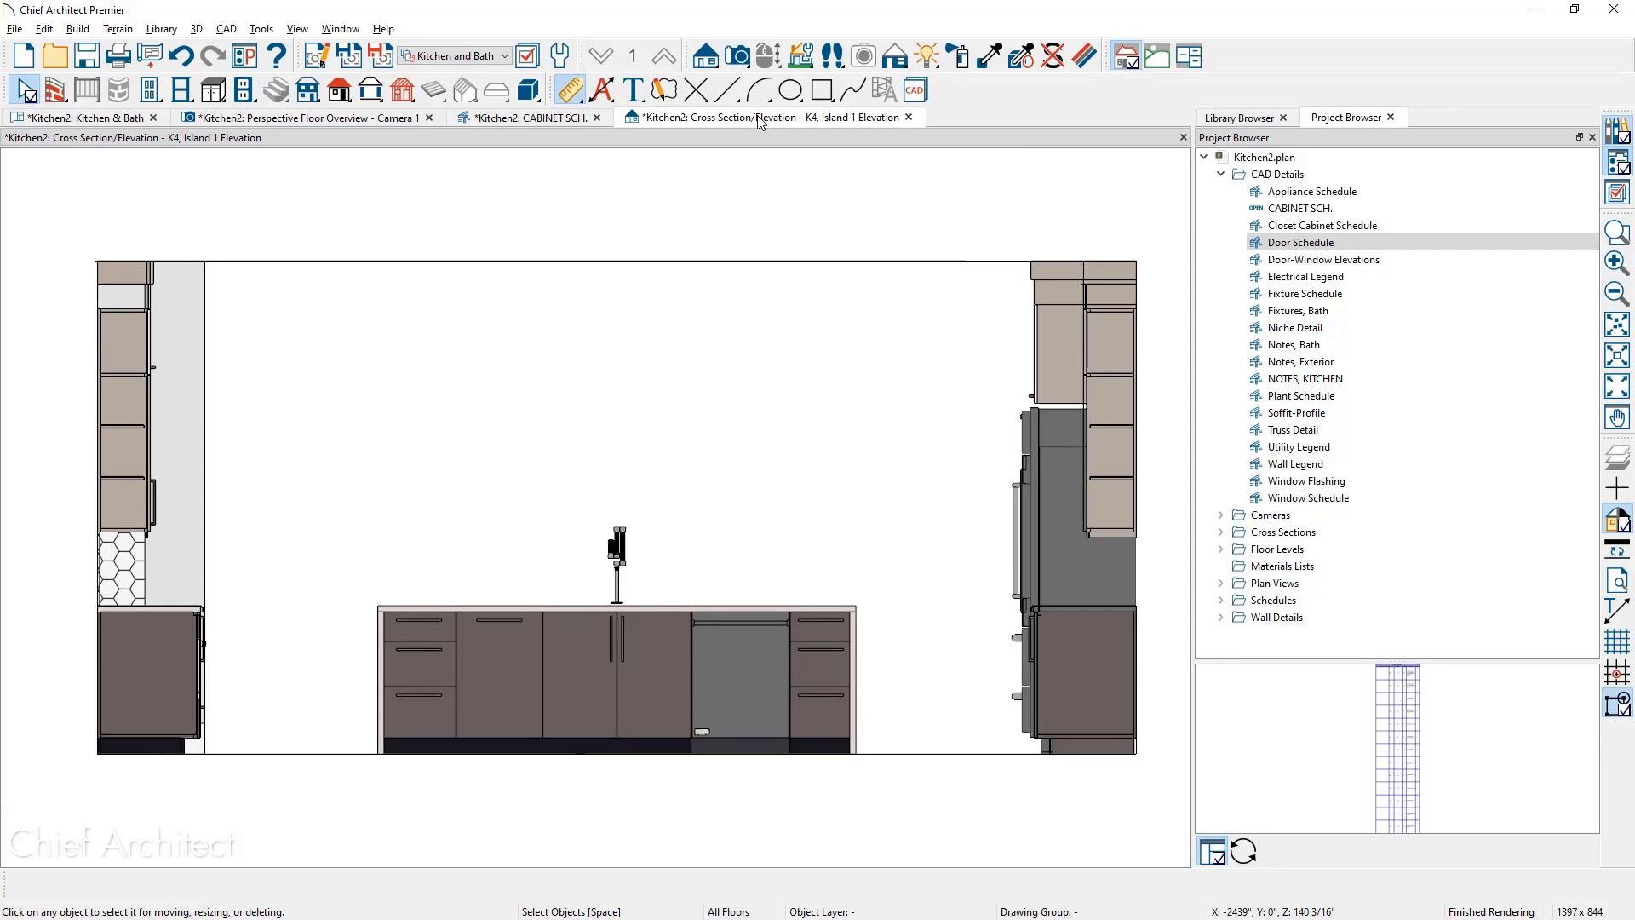
pyautogui.click(581, 85)
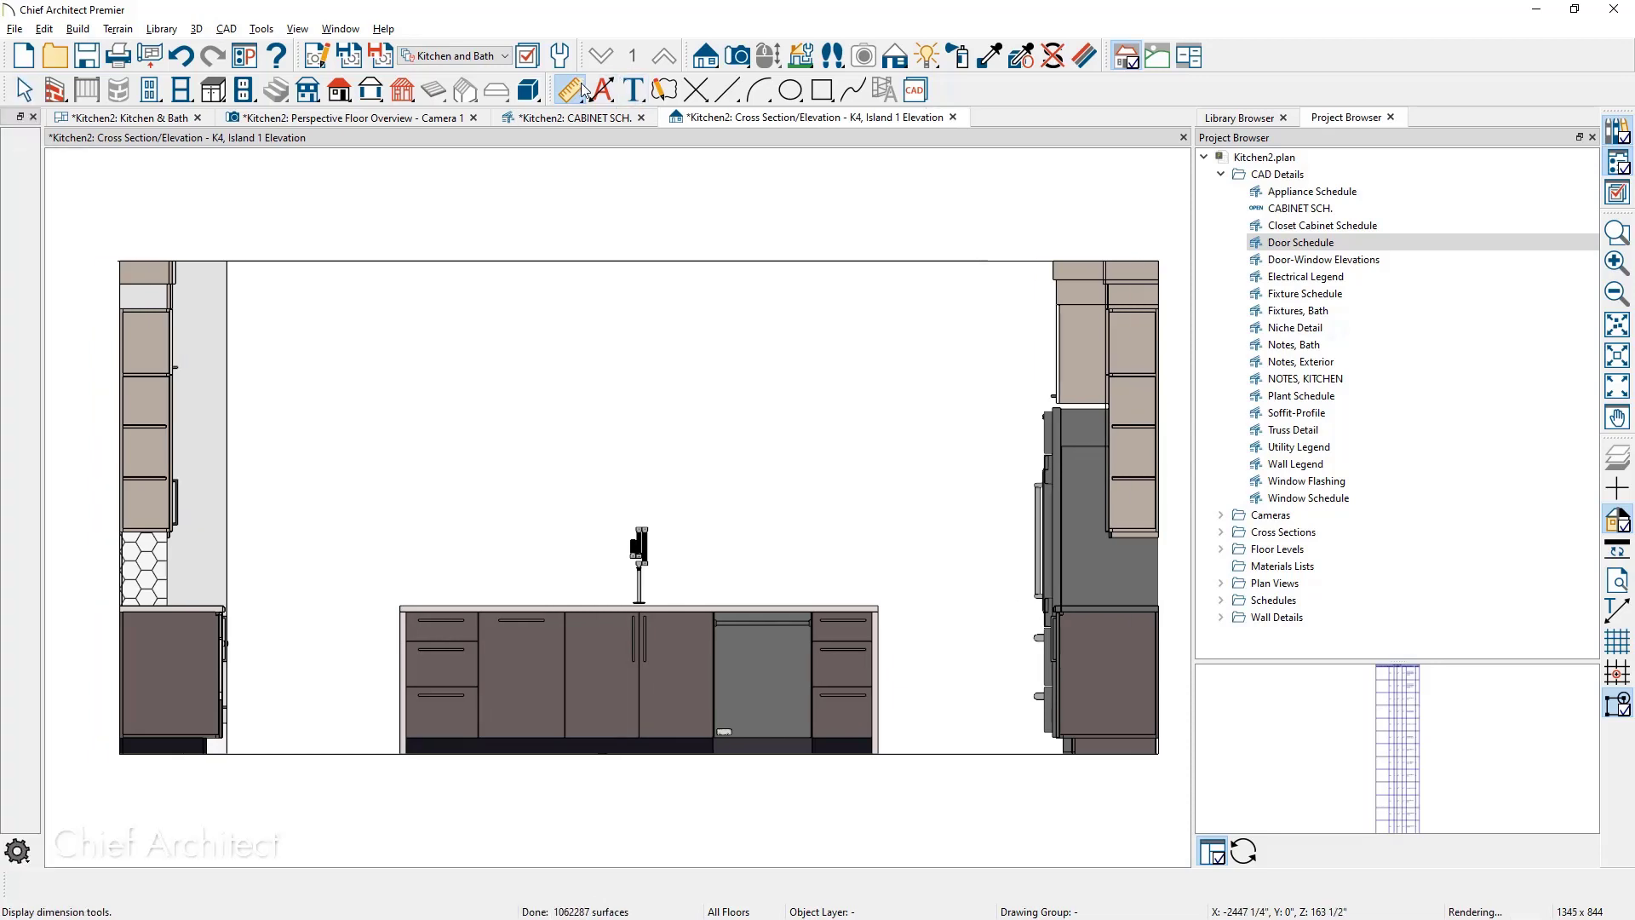
pyautogui.moveTo(376, 722); pyautogui.dragTo(869, 681)
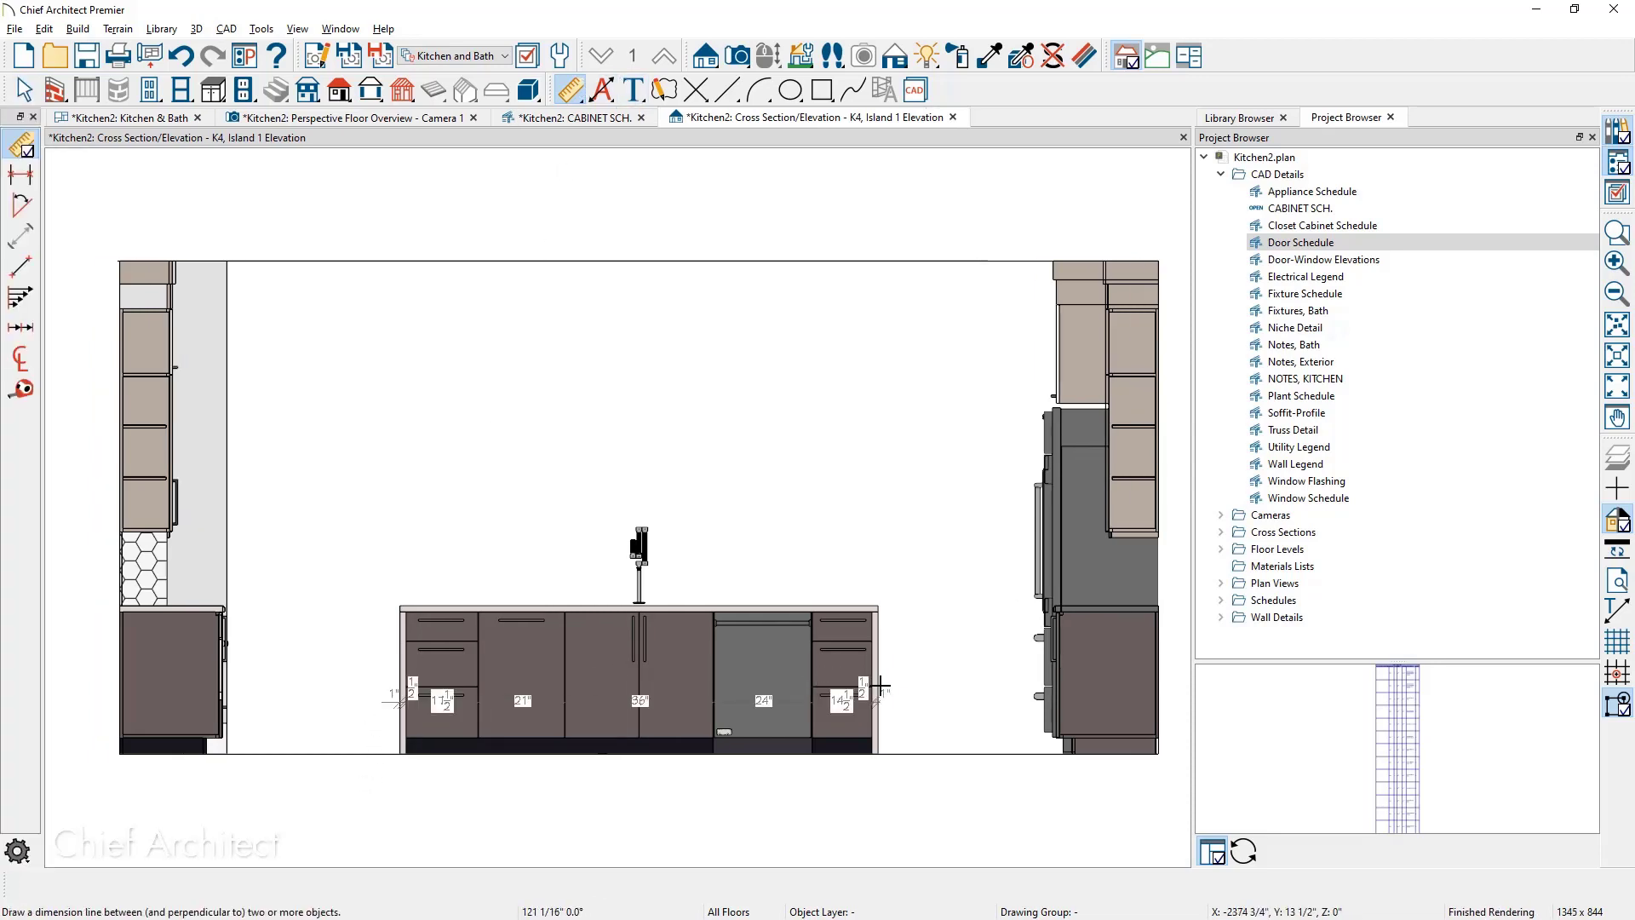
# Move the base cabinet dimension line below the island, just under the floor line
pyautogui.click(682, 701)
pyautogui.moveTo(682, 701); pyautogui.dragTo(678, 794)
pyautogui.press('space')
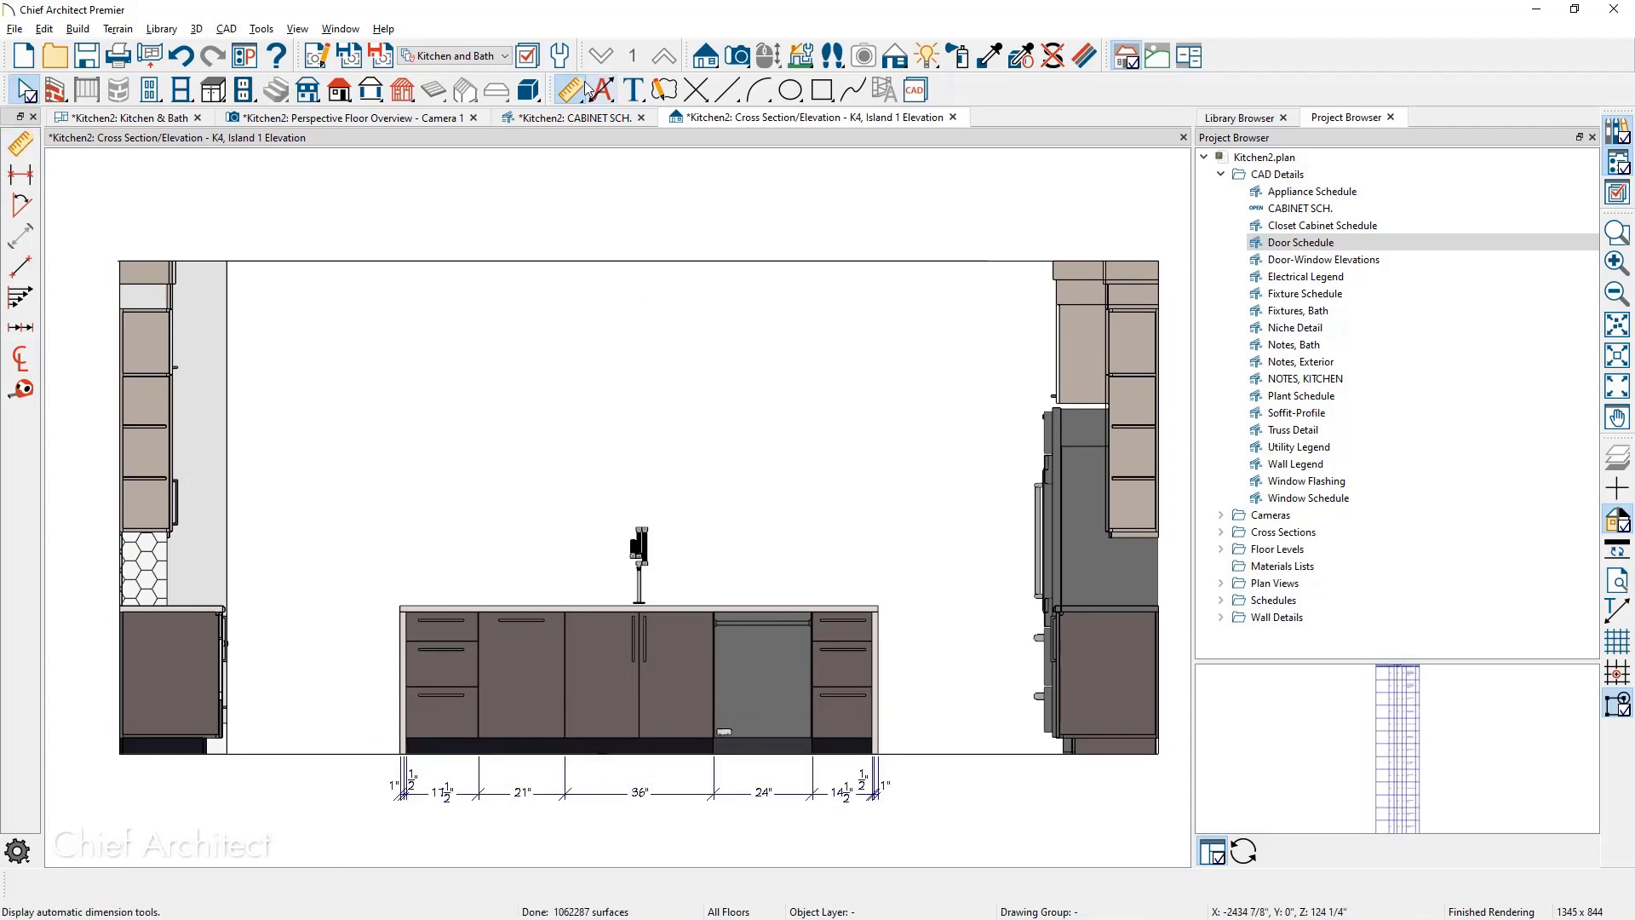
# Draw an end-to-end dimension across the island's full width and place it beneath the cabinet dimension line
pyautogui.click(21, 145)
pyautogui.click(21, 175)
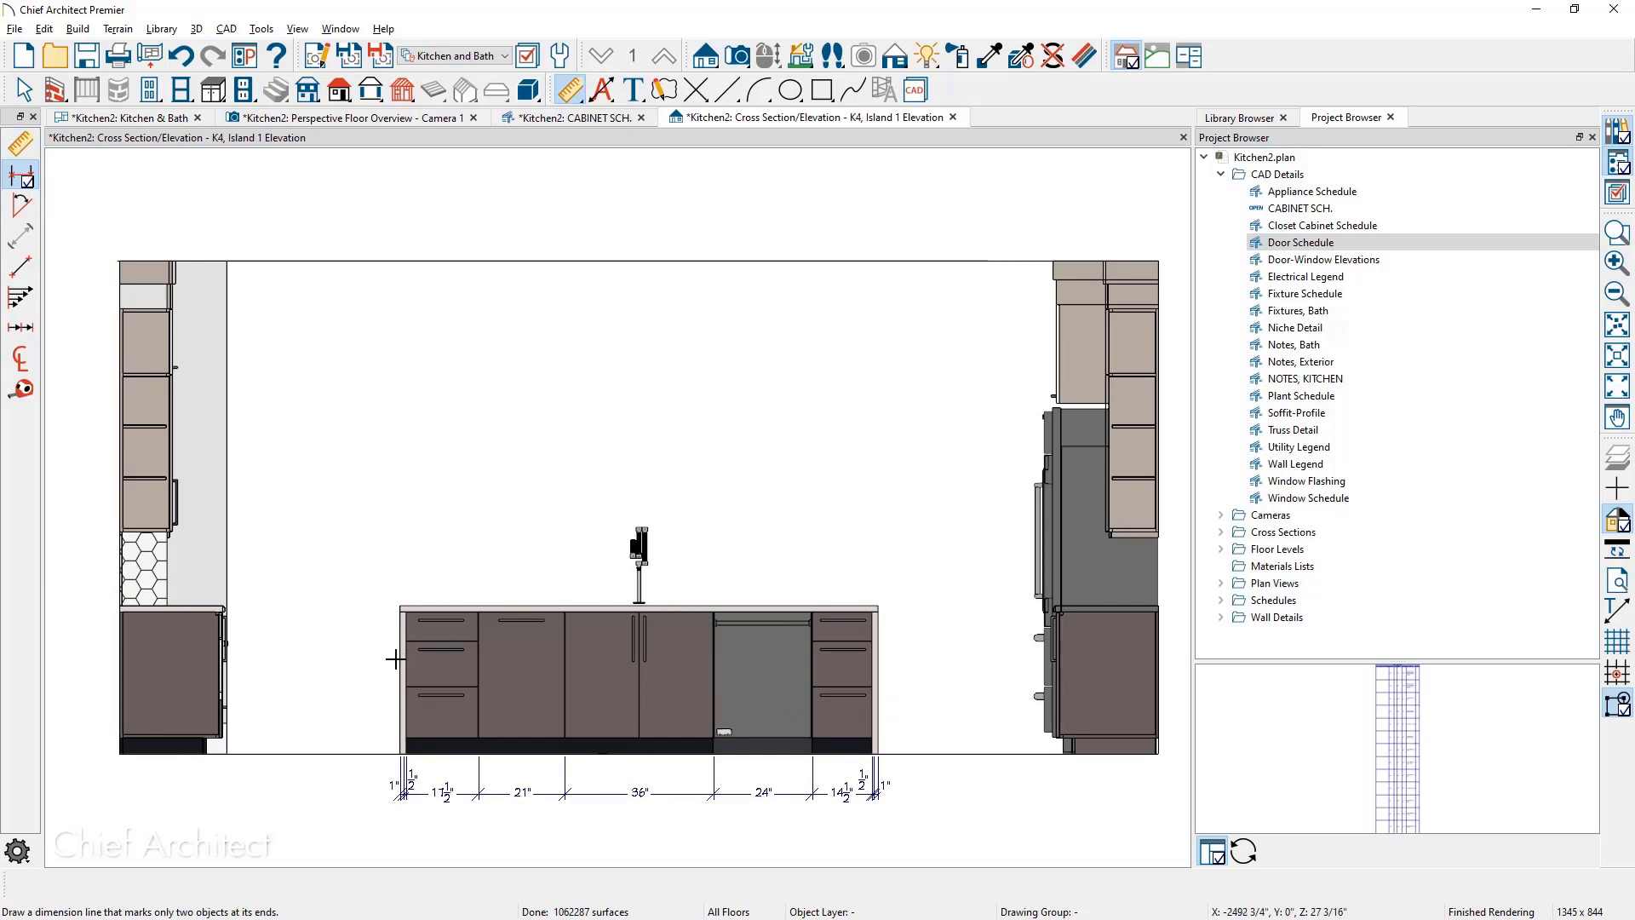
pyautogui.moveTo(392, 682); pyautogui.dragTo(887, 669)
pyautogui.moveTo(713, 696); pyautogui.dragTo(716, 831)
# Remove the extra extension line within the end panel at each end of the cabinet dimension line
pyautogui.scroll(3, 889, 805)
pyautogui.scroll(4, 889, 805)
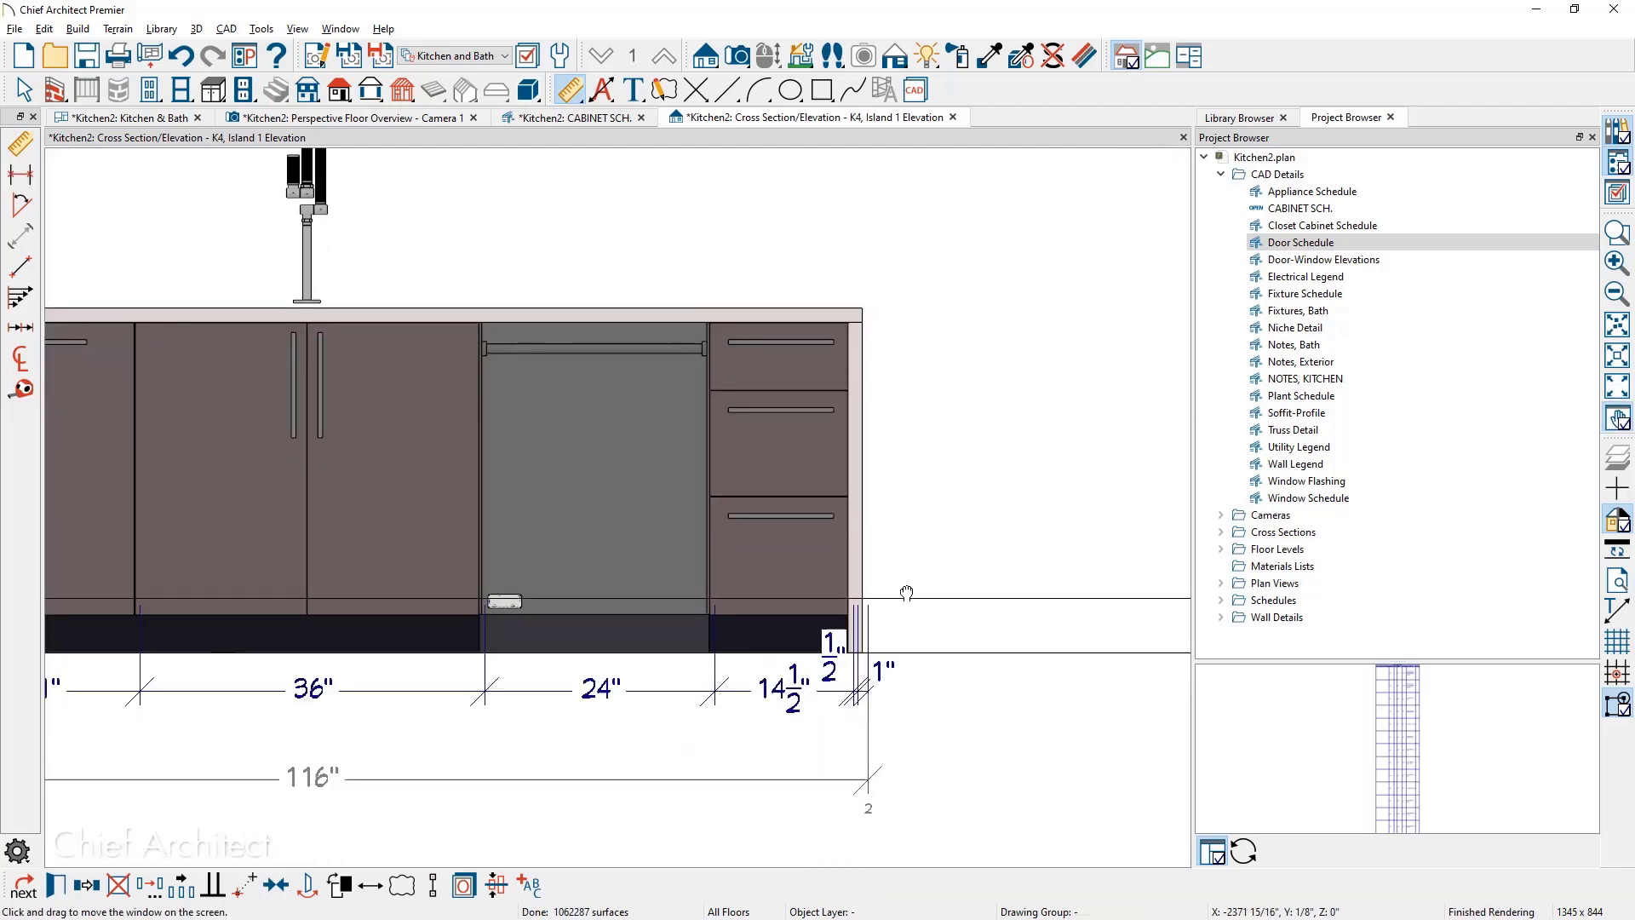
pyautogui.click(862, 497)
pyautogui.scroll(3, 862, 497)
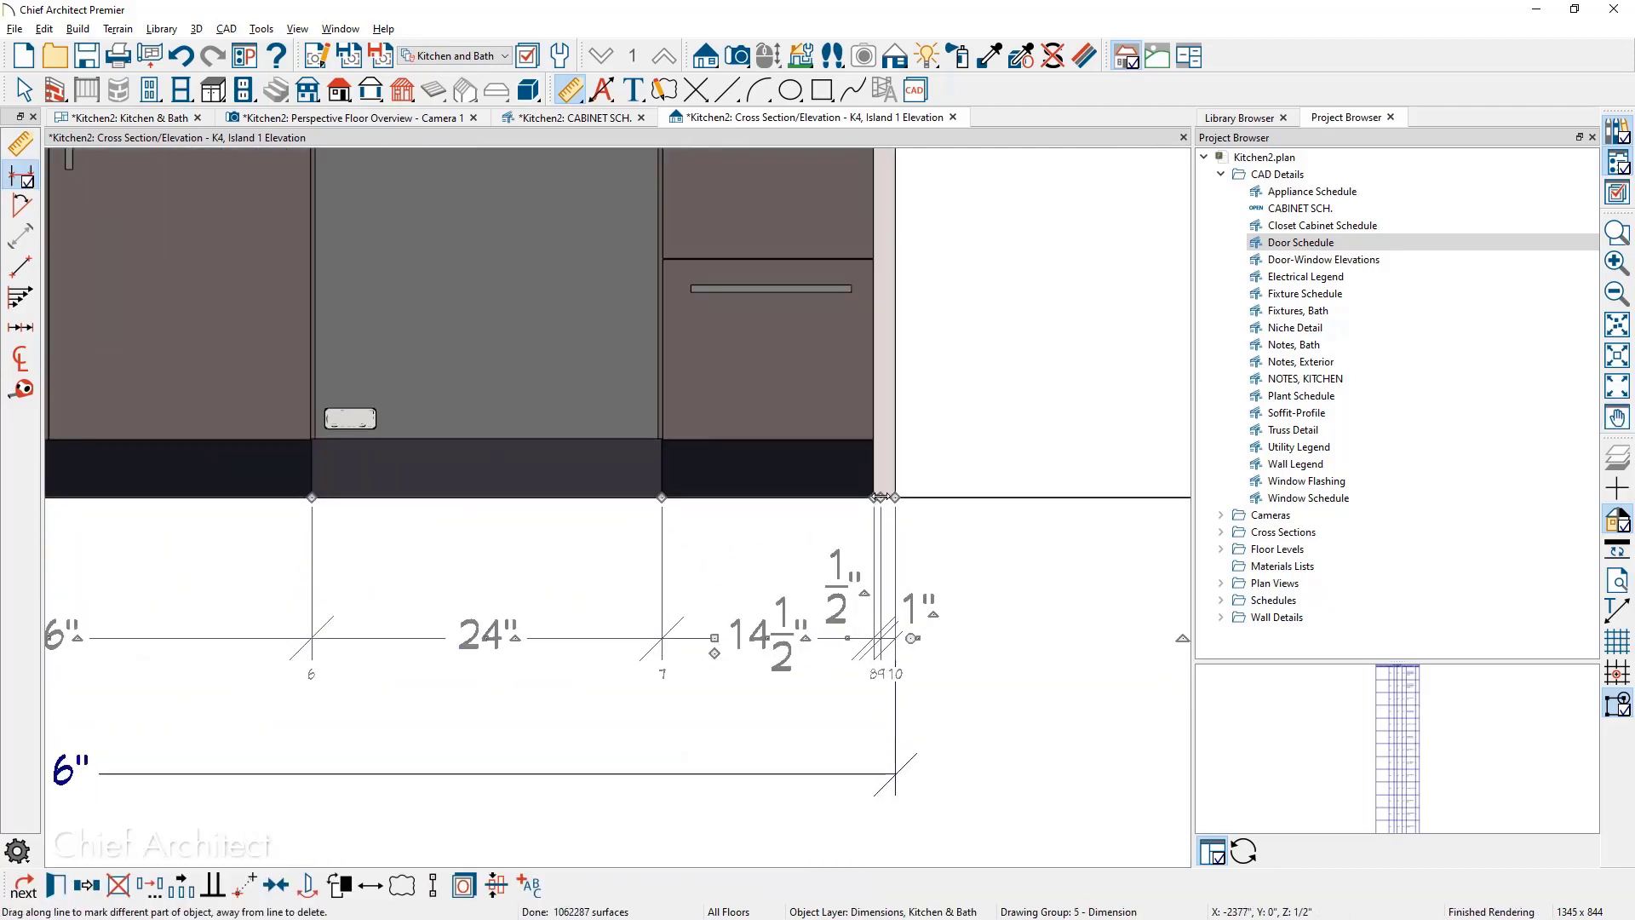
pyautogui.scroll(-4, 1101, 601)
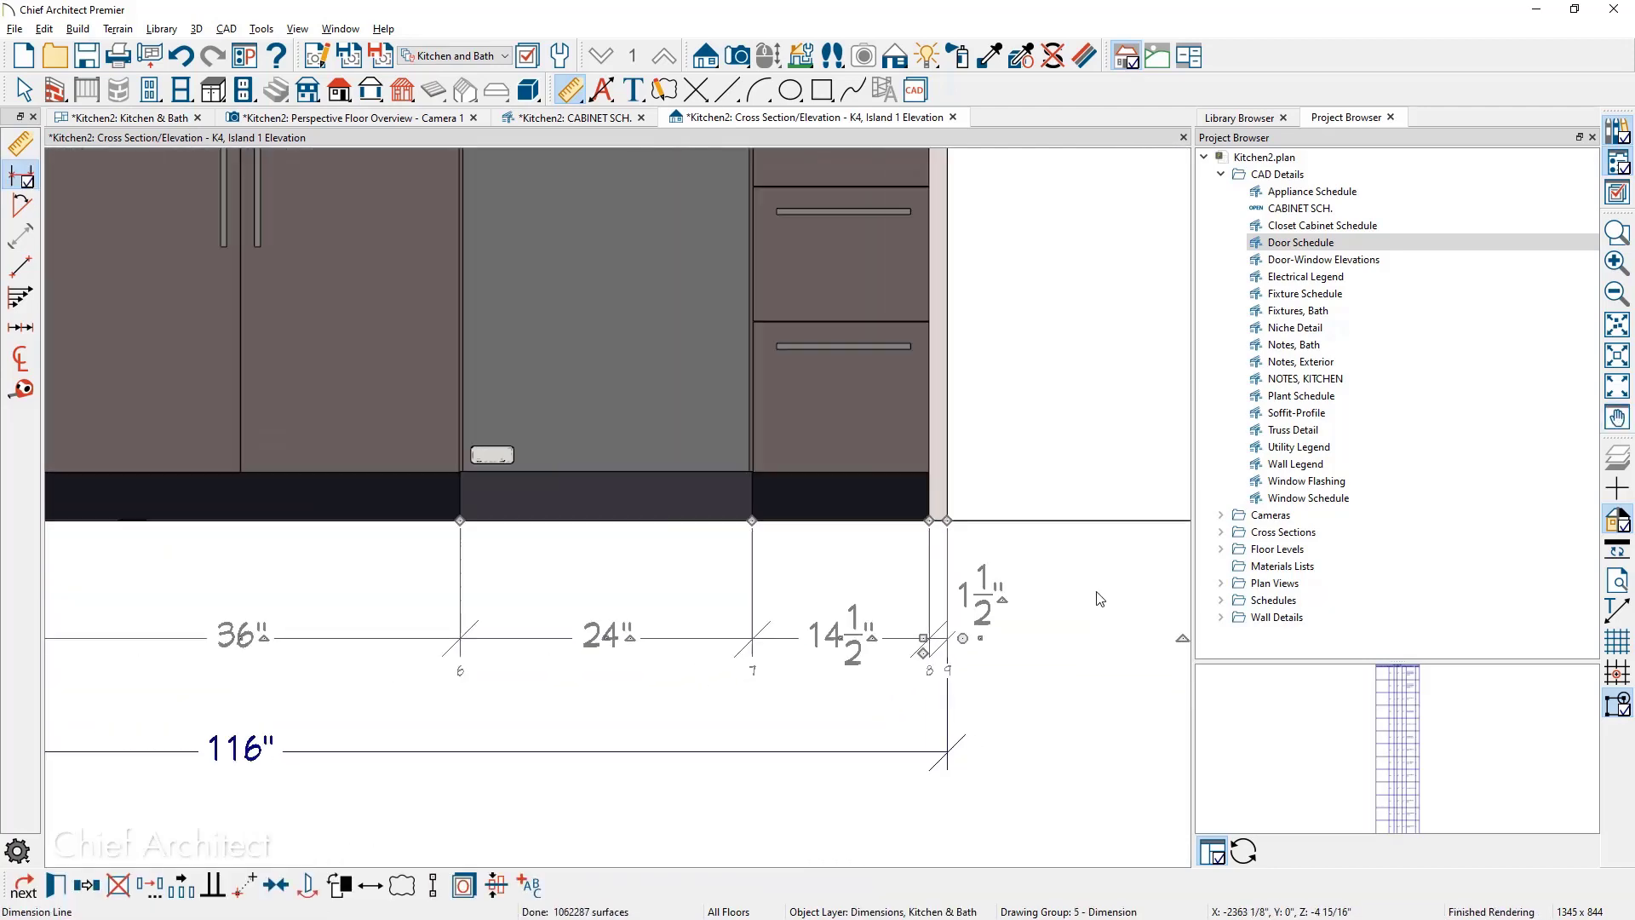
pyautogui.moveTo(379, 704); pyautogui.dragTo(936, 668, button='middle')
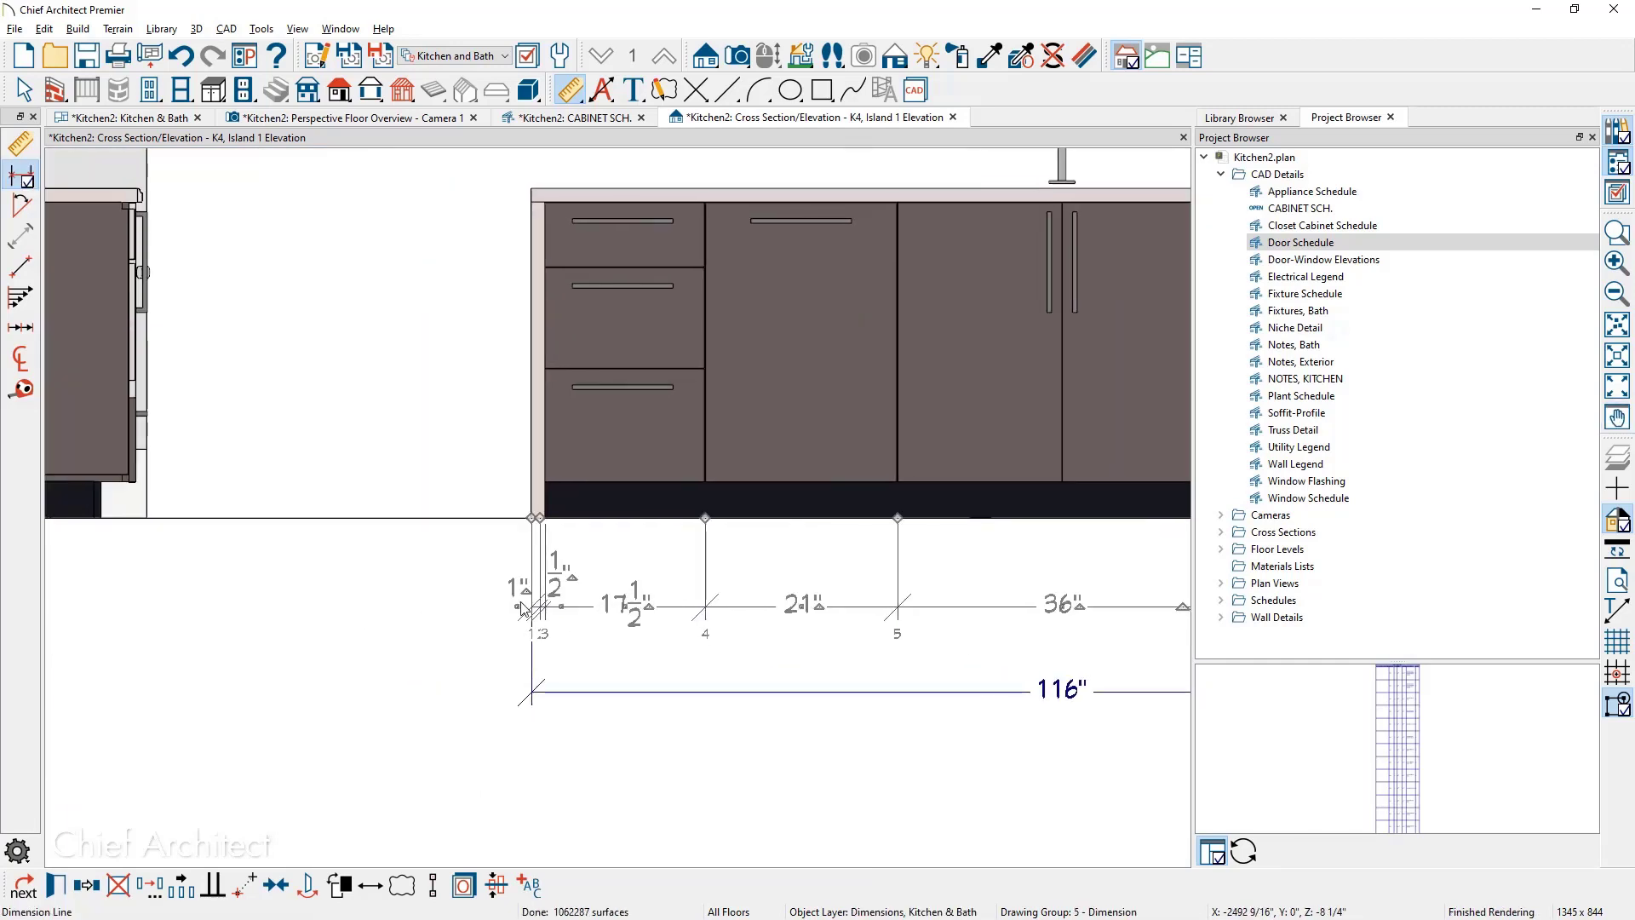
pyautogui.scroll(4, 523, 609)
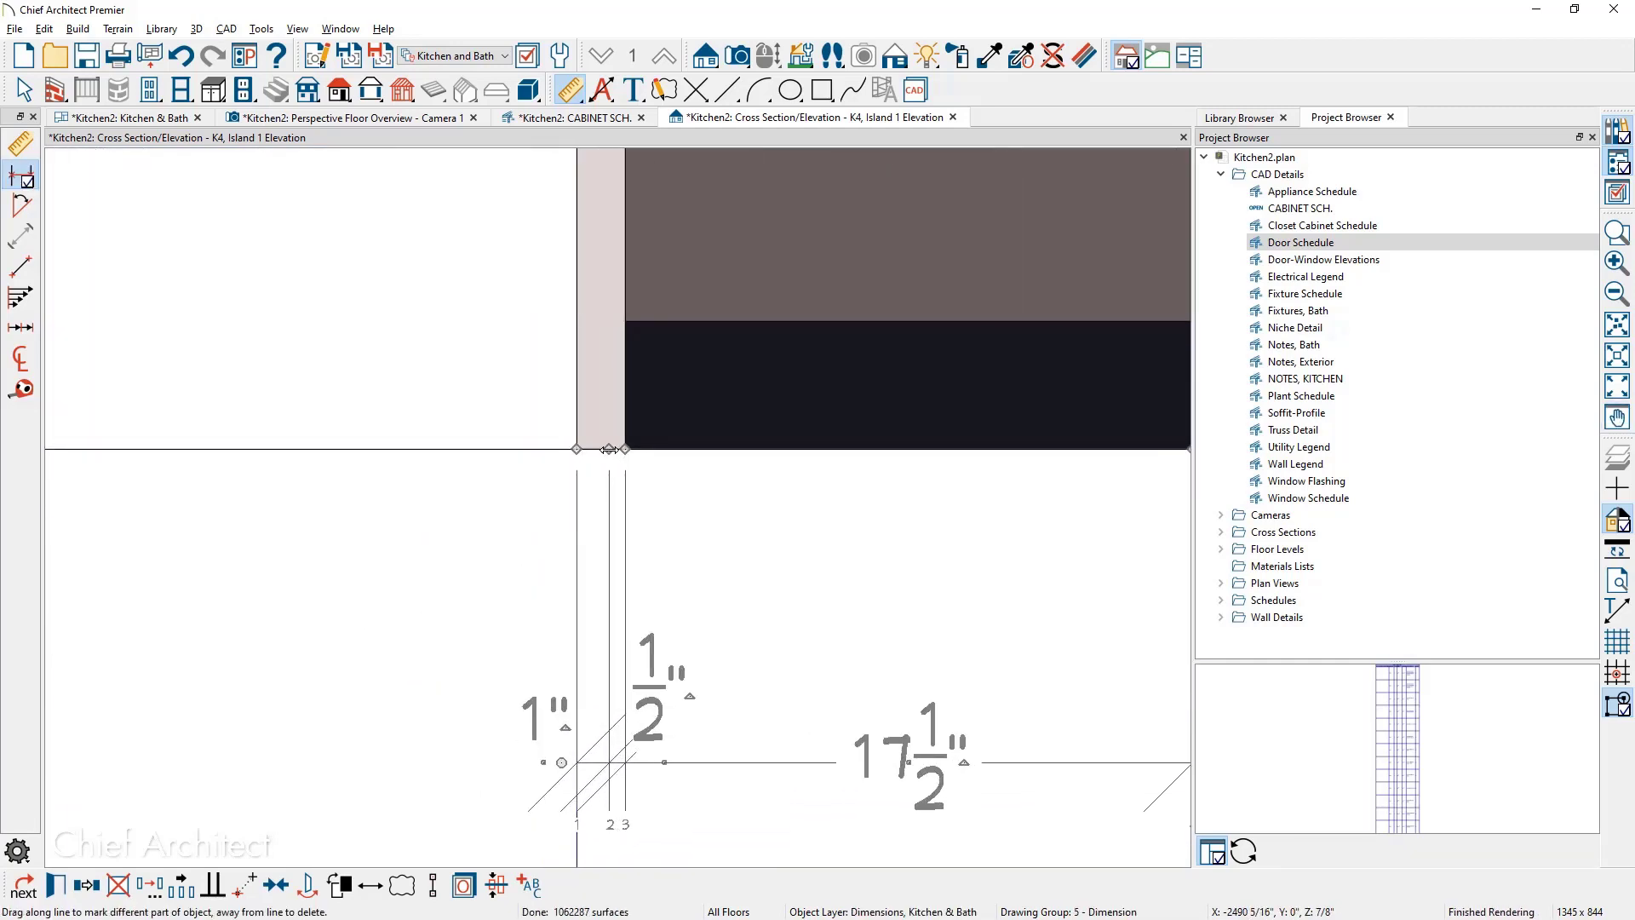
pyautogui.moveTo(608, 449); pyautogui.dragTo(372, 602)
pyautogui.press('Escape')
pyautogui.scroll(-3, 154, 537)
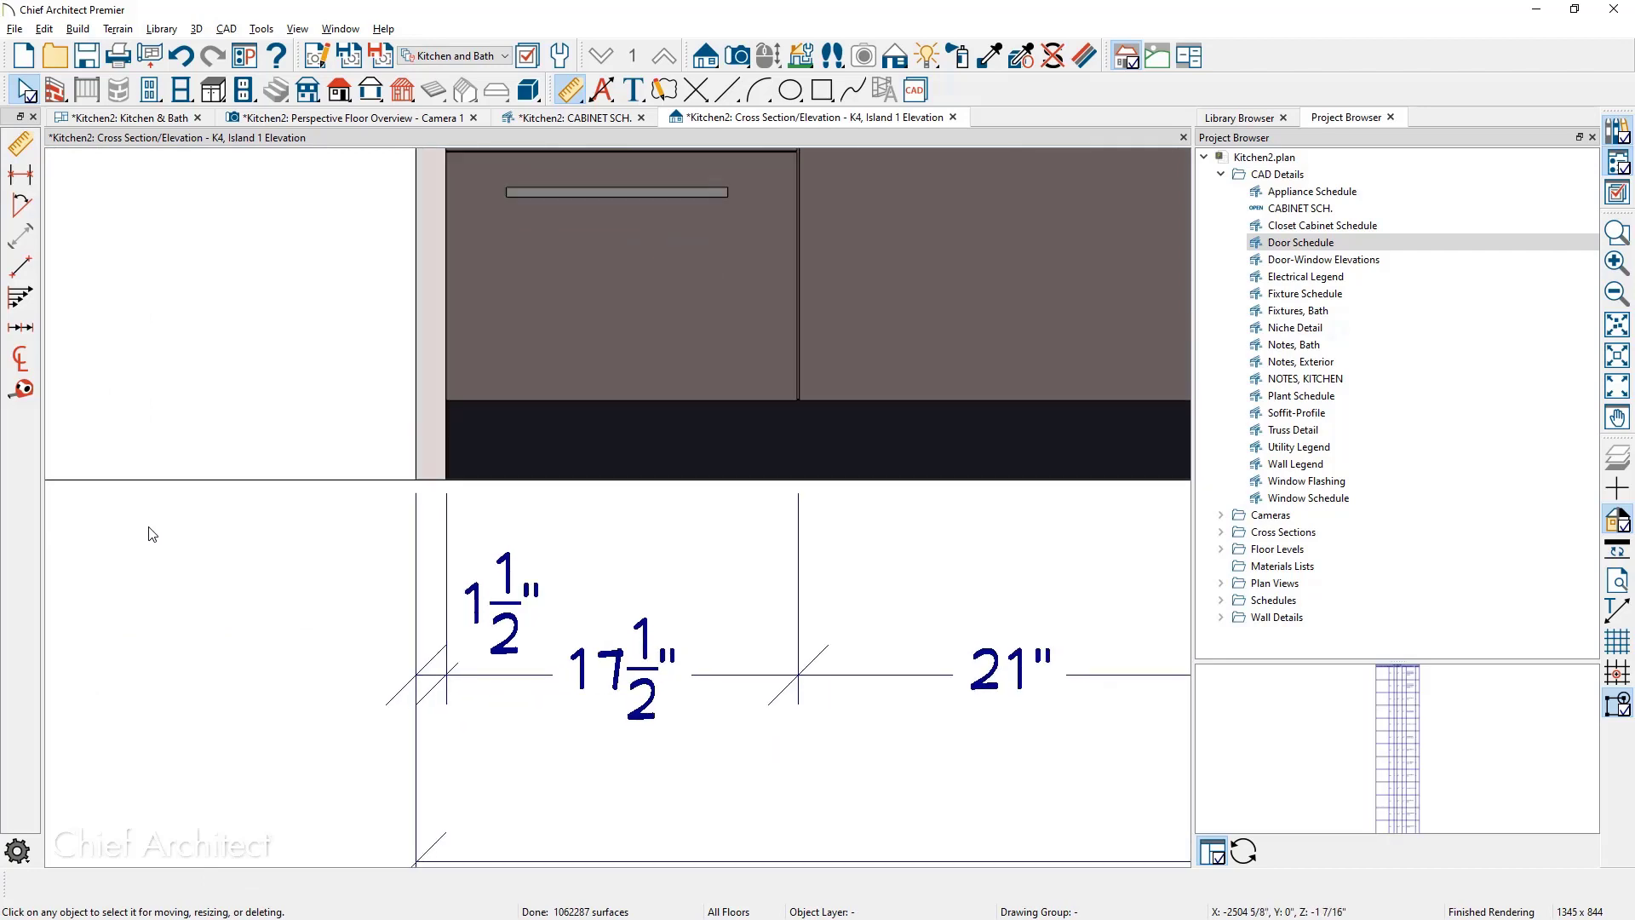
pyautogui.scroll(-5, 152, 534)
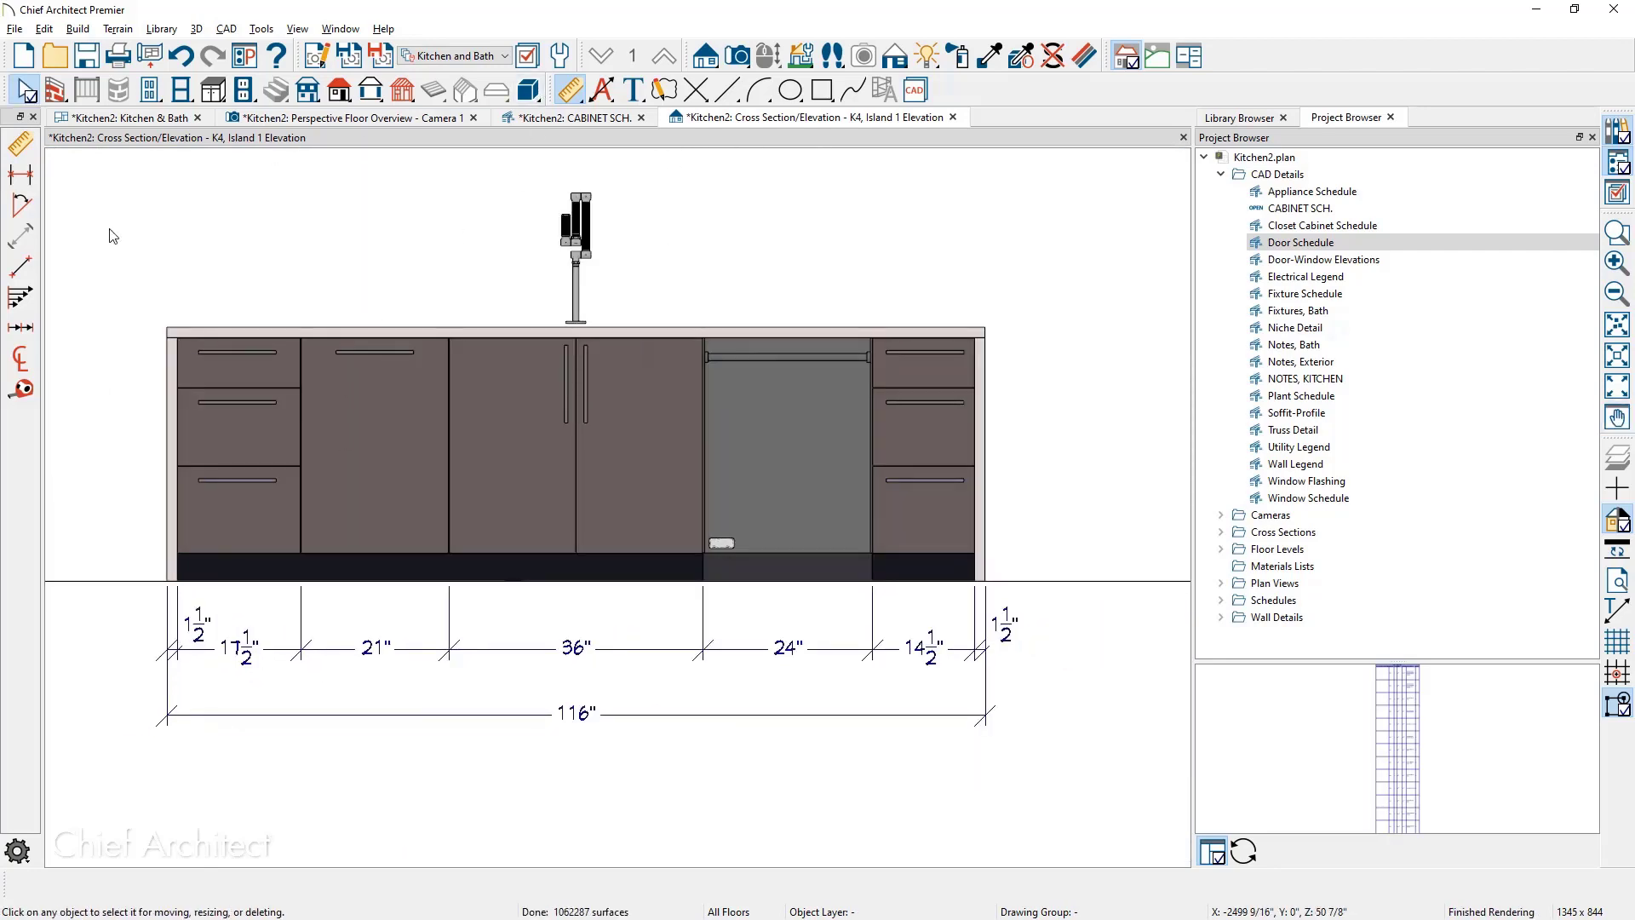
# Draw a centerline dimension between the dishwasher and the sink base, placing it between the cabinet and overall dimension lines
pyautogui.click(21, 359)
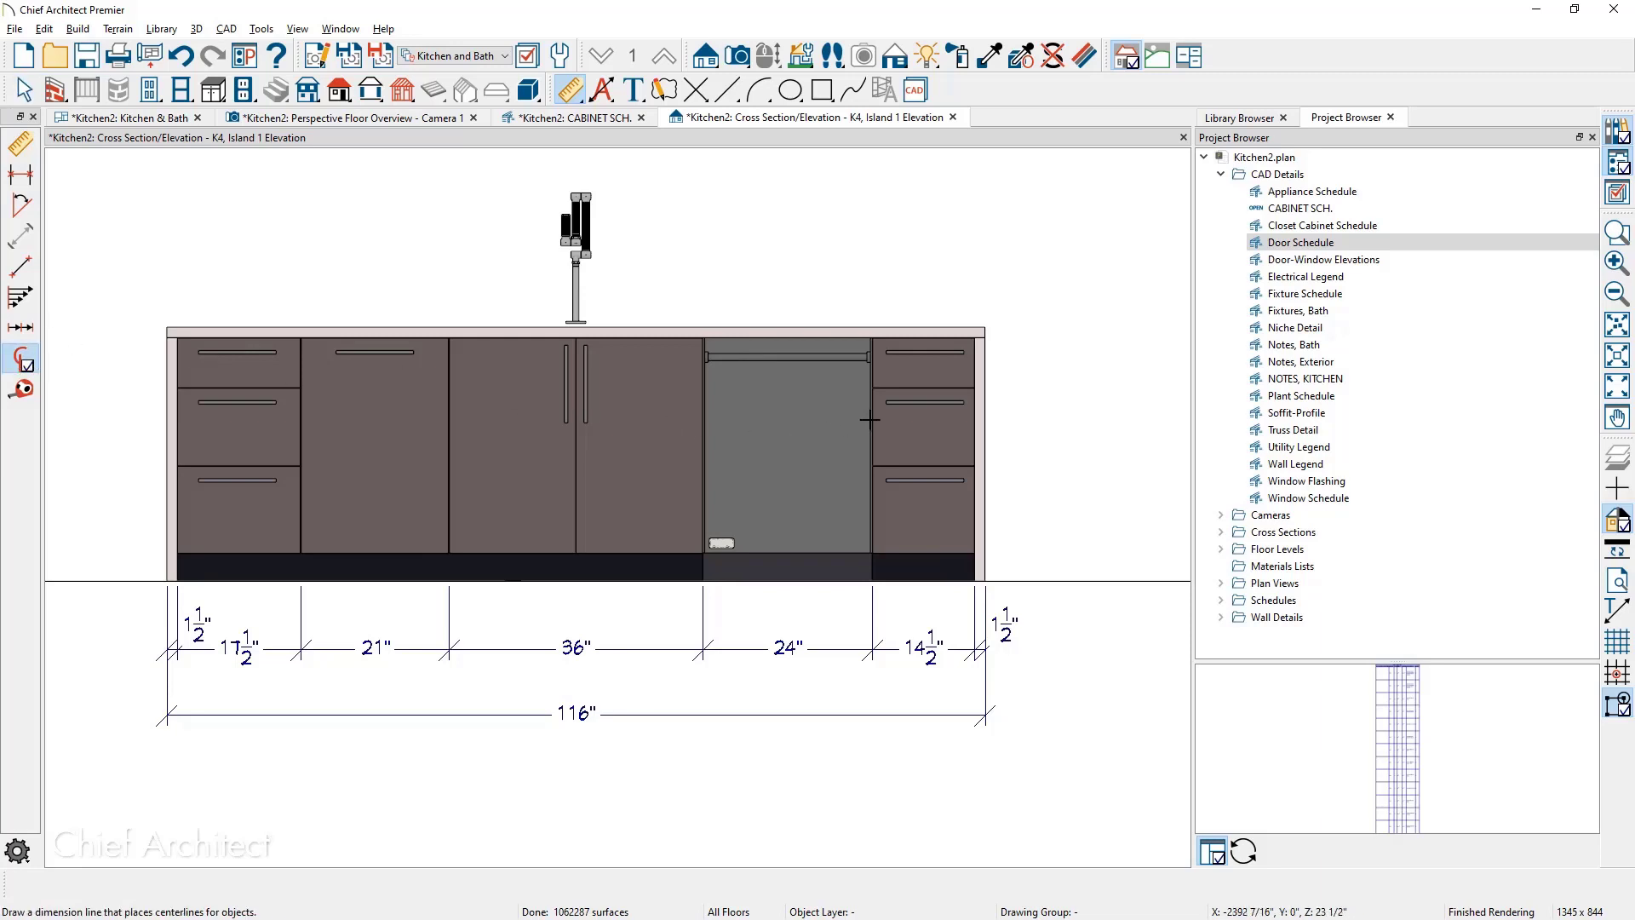
pyautogui.moveTo(878, 418); pyautogui.dragTo(520, 445)
pyautogui.scroll(-2, 626, 422)
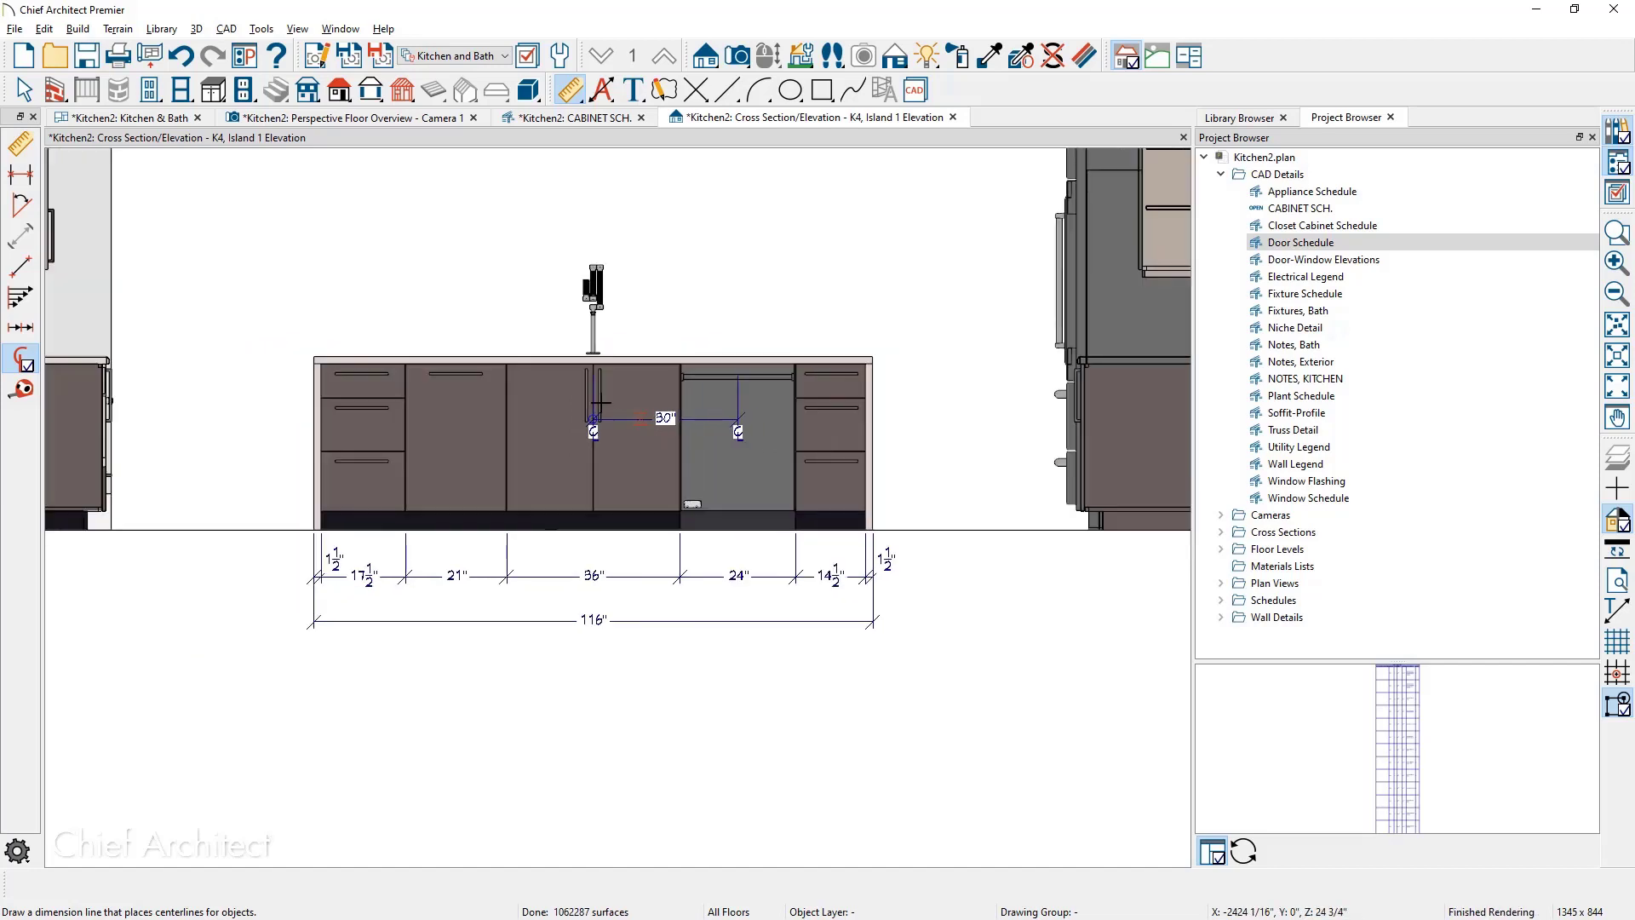
pyautogui.moveTo(338, 419); pyautogui.dragTo(656, 656)
pyautogui.click(653, 621)
pyautogui.click(634, 608)
# Extend the centerline dimension to both ends of the island and to the far wall behind the tall appliances
pyautogui.moveTo(631, 599); pyautogui.dragTo(873, 529)
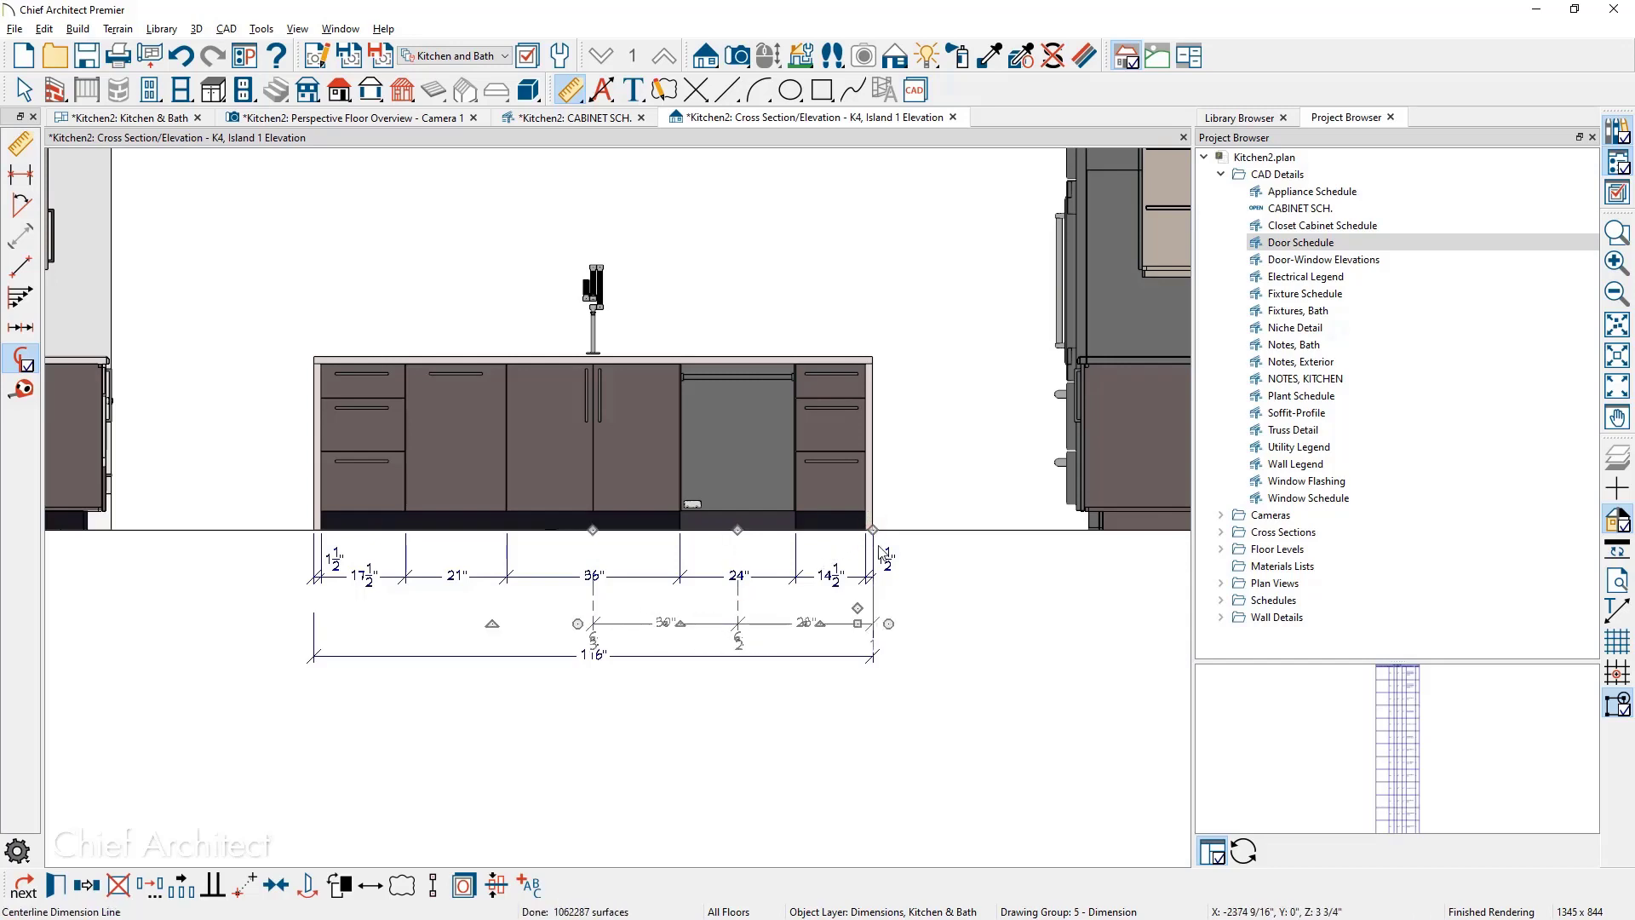
pyautogui.scroll(-1, 459, 619)
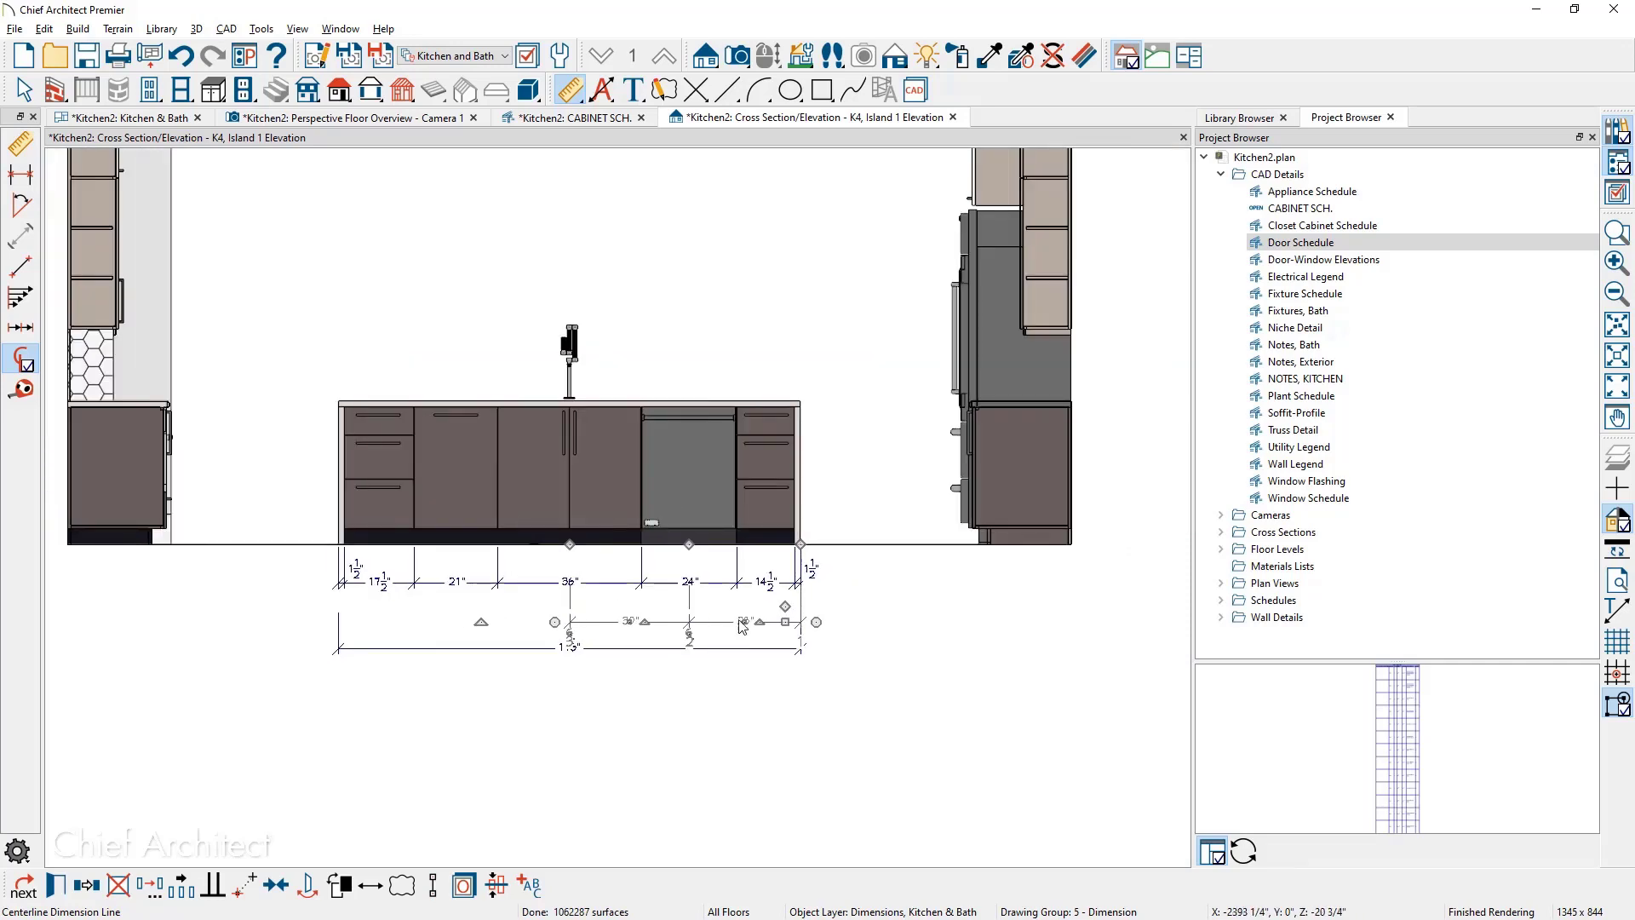
pyautogui.moveTo(786, 608); pyautogui.dragTo(1070, 542)
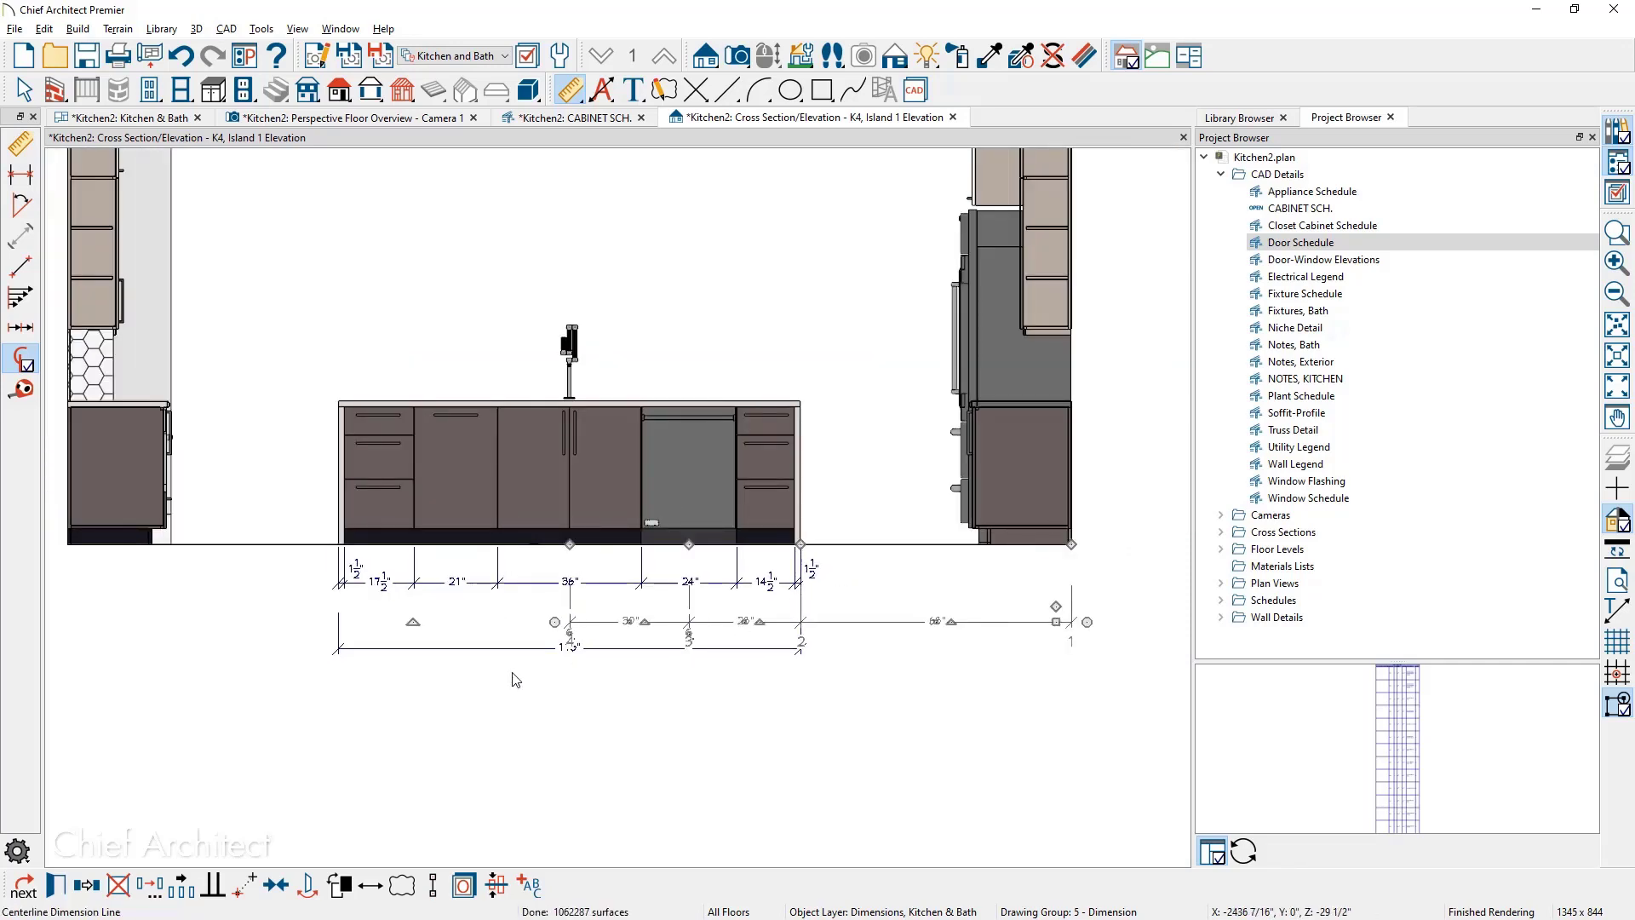
pyautogui.click(588, 623)
pyautogui.moveTo(586, 605); pyautogui.dragTo(339, 526)
pyautogui.press('space')
pyautogui.scroll(1, 526, 653)
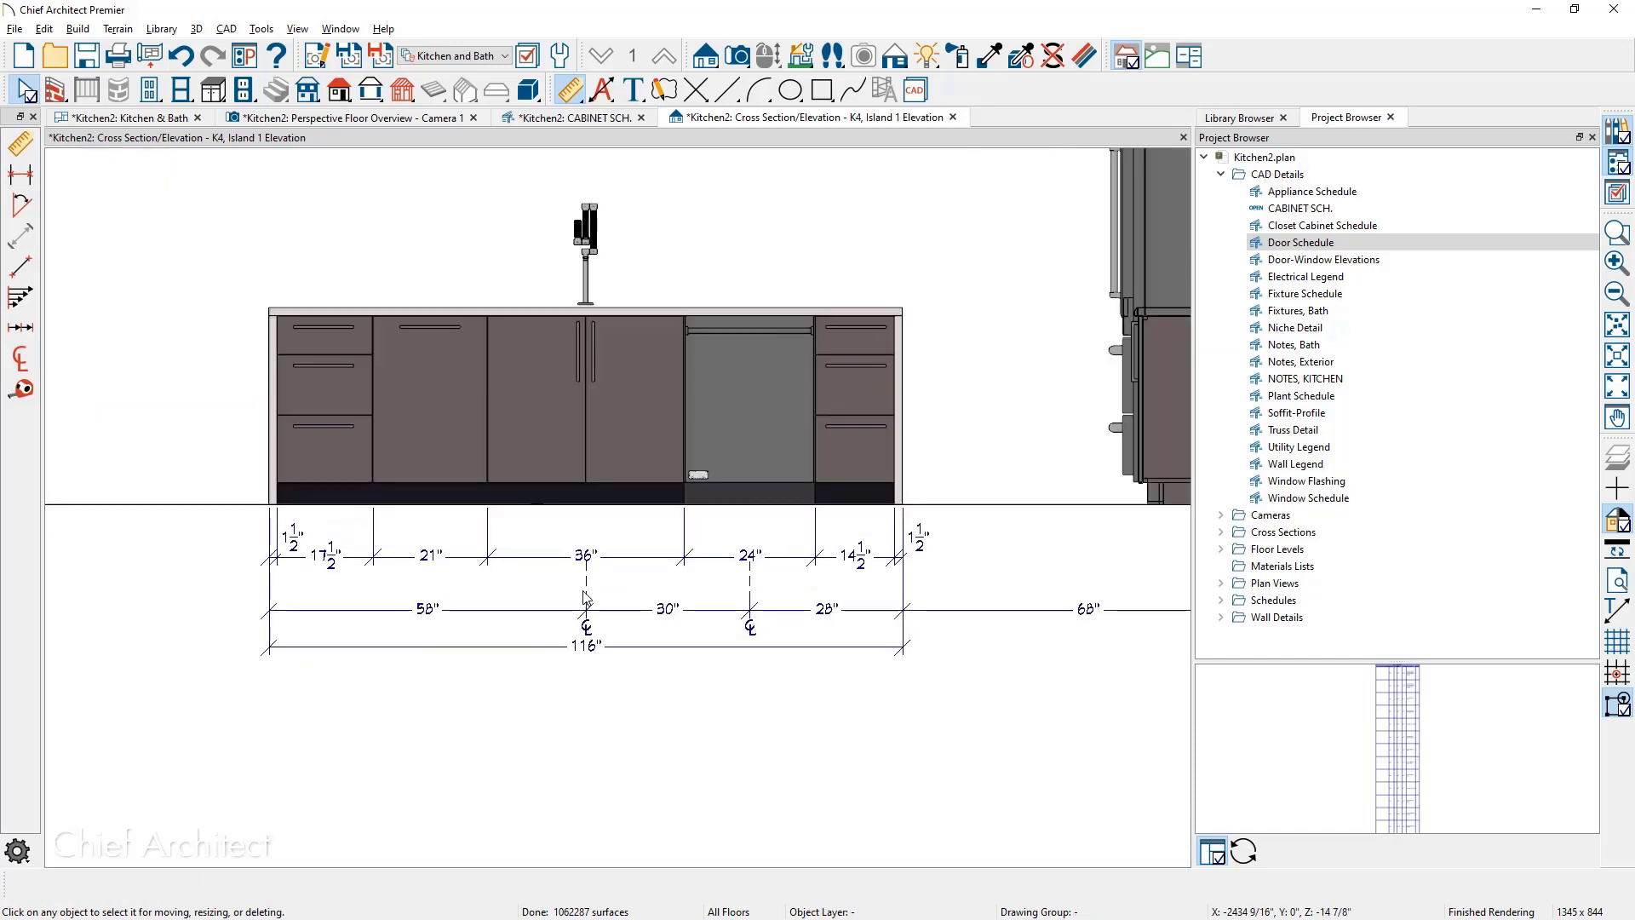
# Lengthen the sink base and dishwasher centerline extension lines upward into the cabinet fronts
pyautogui.click(585, 586)
pyautogui.moveTo(585, 564); pyautogui.dragTo(578, 464)
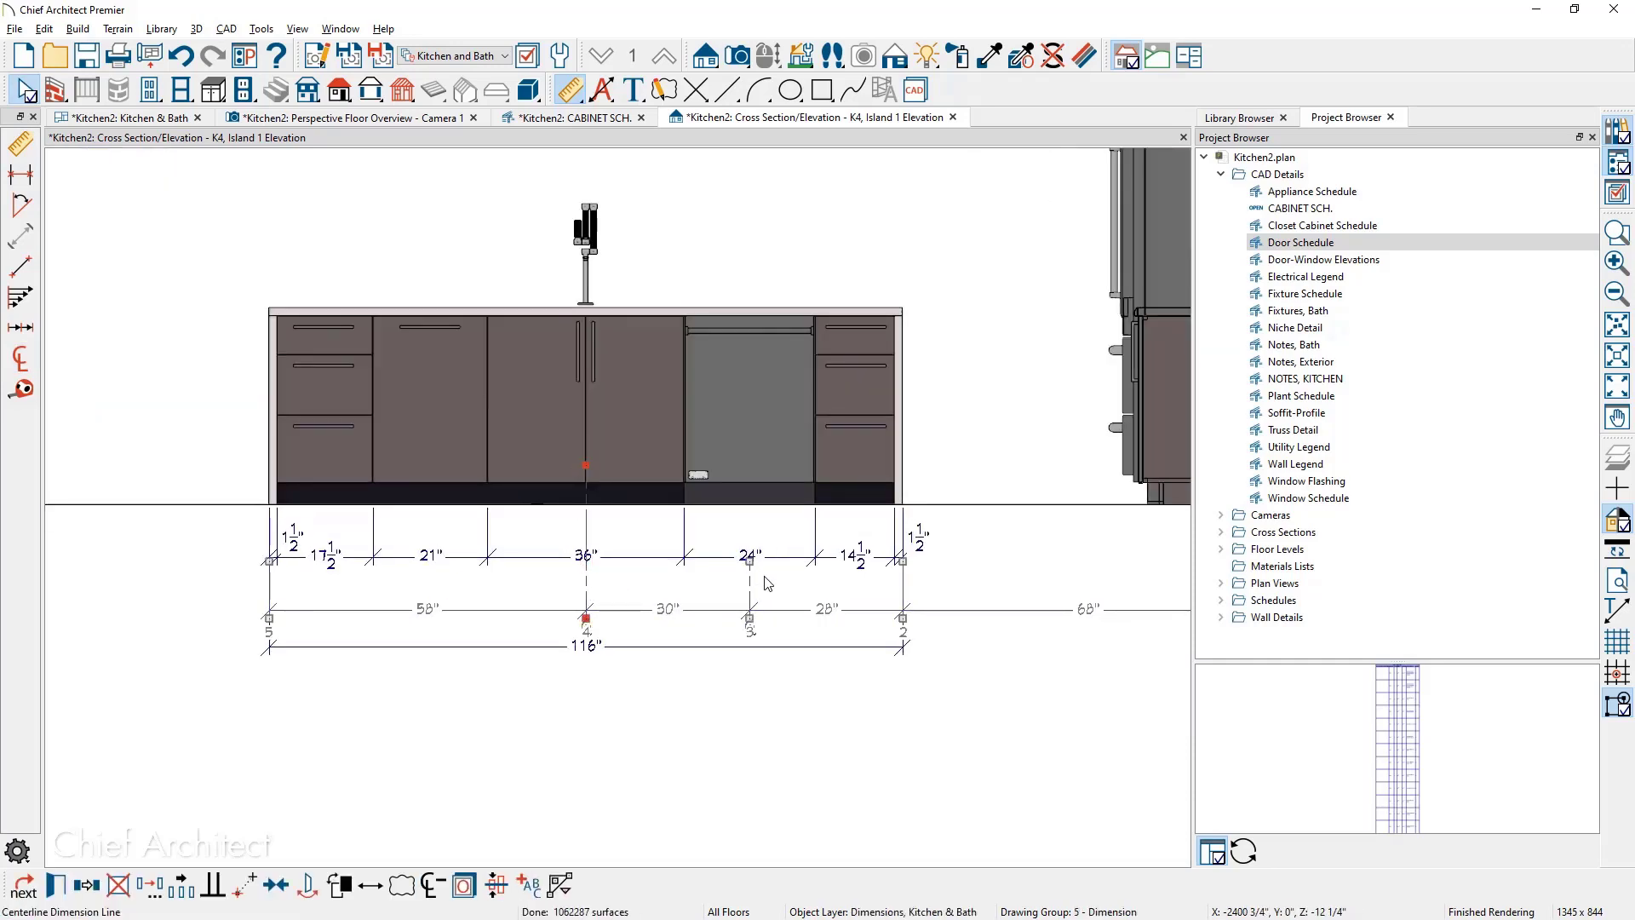
pyautogui.moveTo(749, 558); pyautogui.dragTo(731, 459)
# Draw a vertical end-to-end dimension from the floor to the countertop's top edge beside each end of the island
pyautogui.click(23, 175)
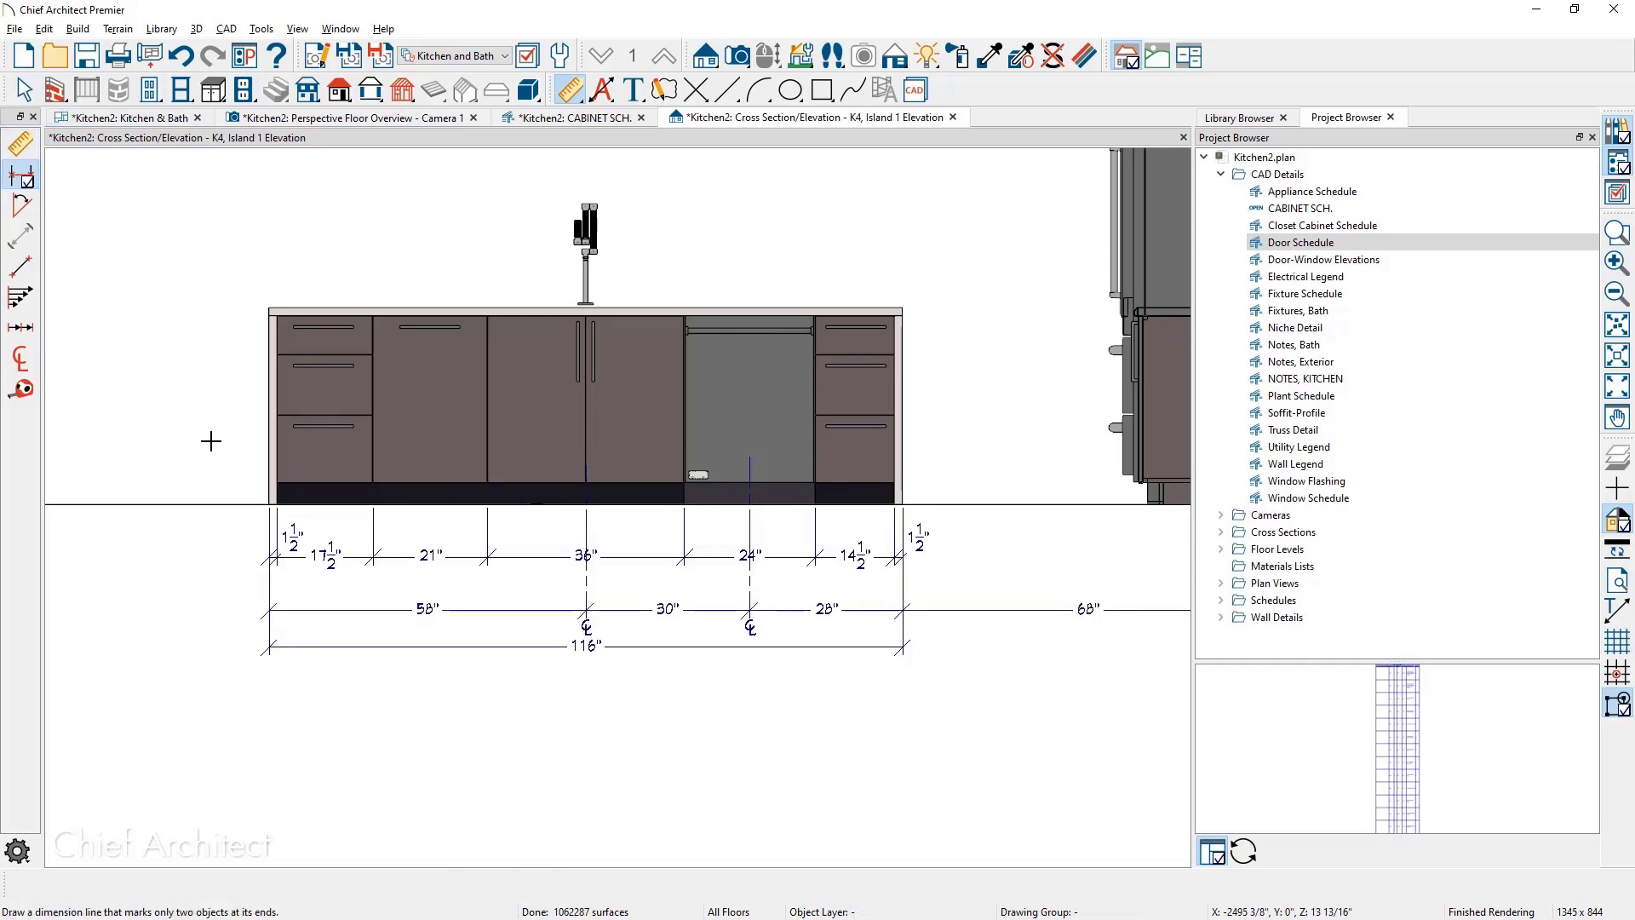
pyautogui.moveTo(232, 503); pyautogui.dragTo(245, 303)
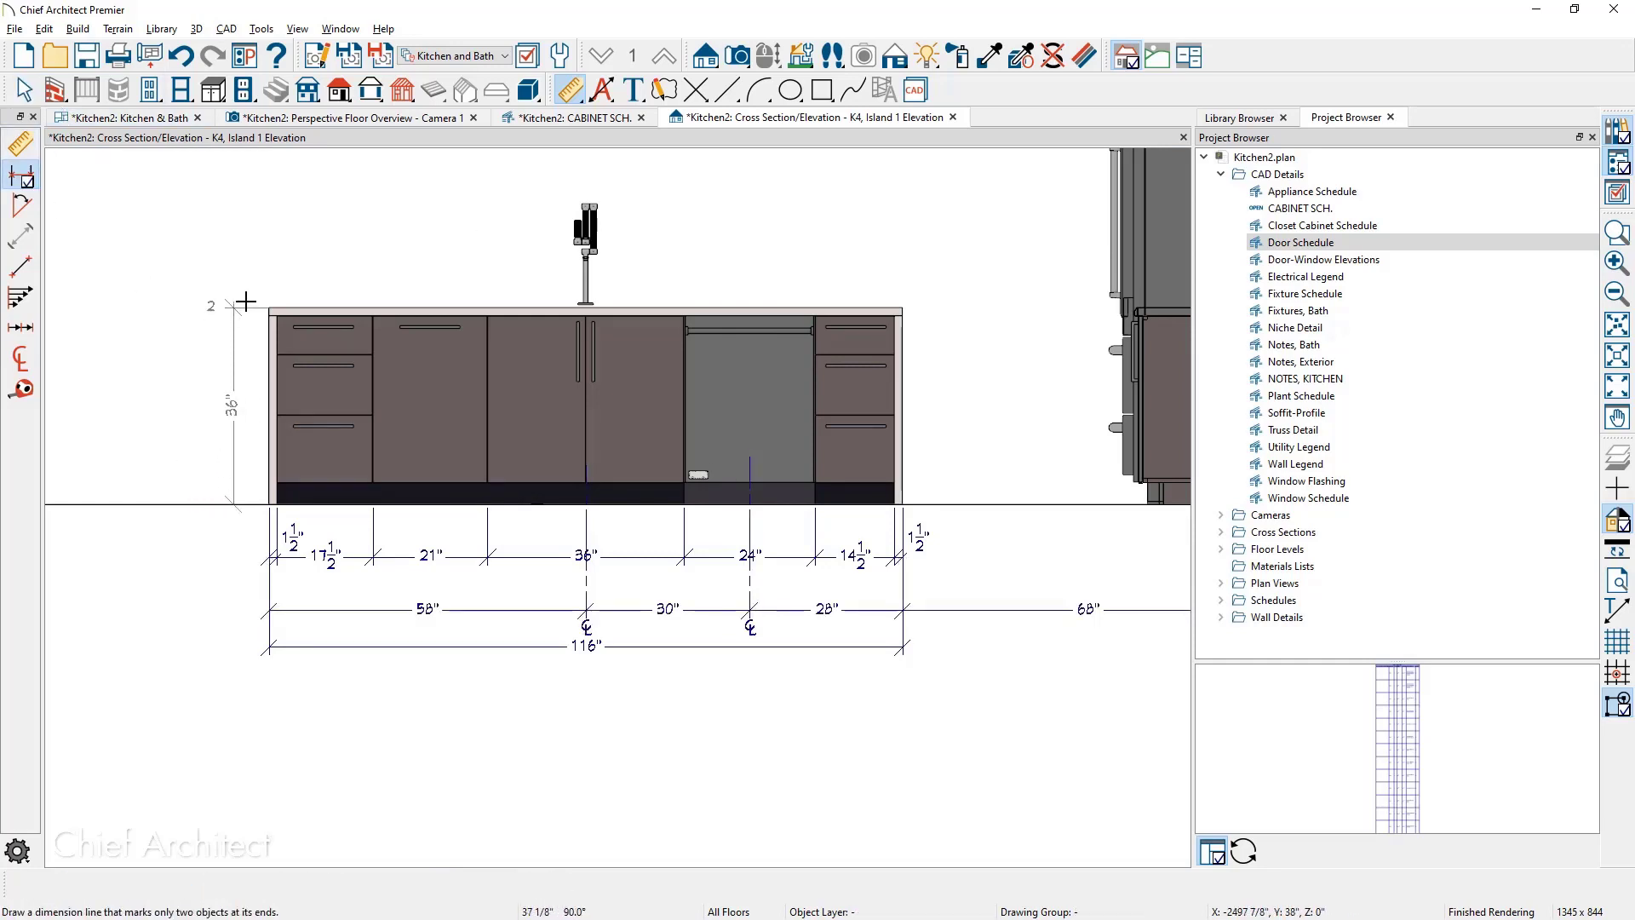
pyautogui.moveTo(933, 483); pyautogui.dragTo(893, 620, button='middle')
pyautogui.scroll(-1, 892, 620)
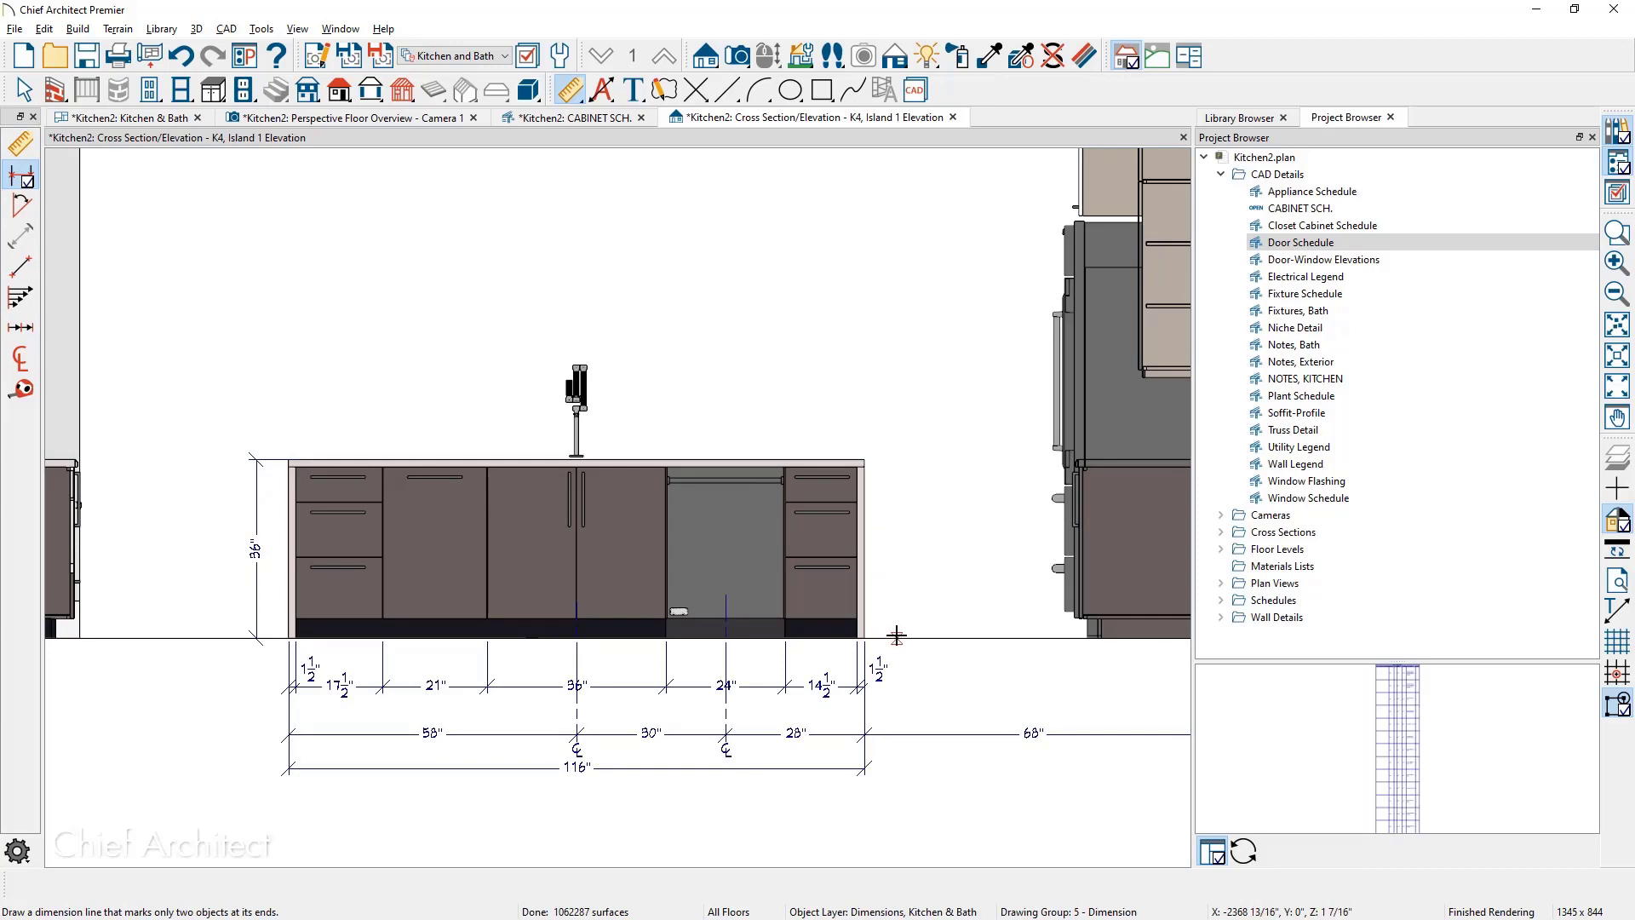
pyautogui.moveTo(894, 639)
pyautogui.mouseDown()
pyautogui.moveTo(894, 445)
pyautogui.moveTo(898, 458)
pyautogui.mouseUp()
pyautogui.scroll(-3, 952, 528)
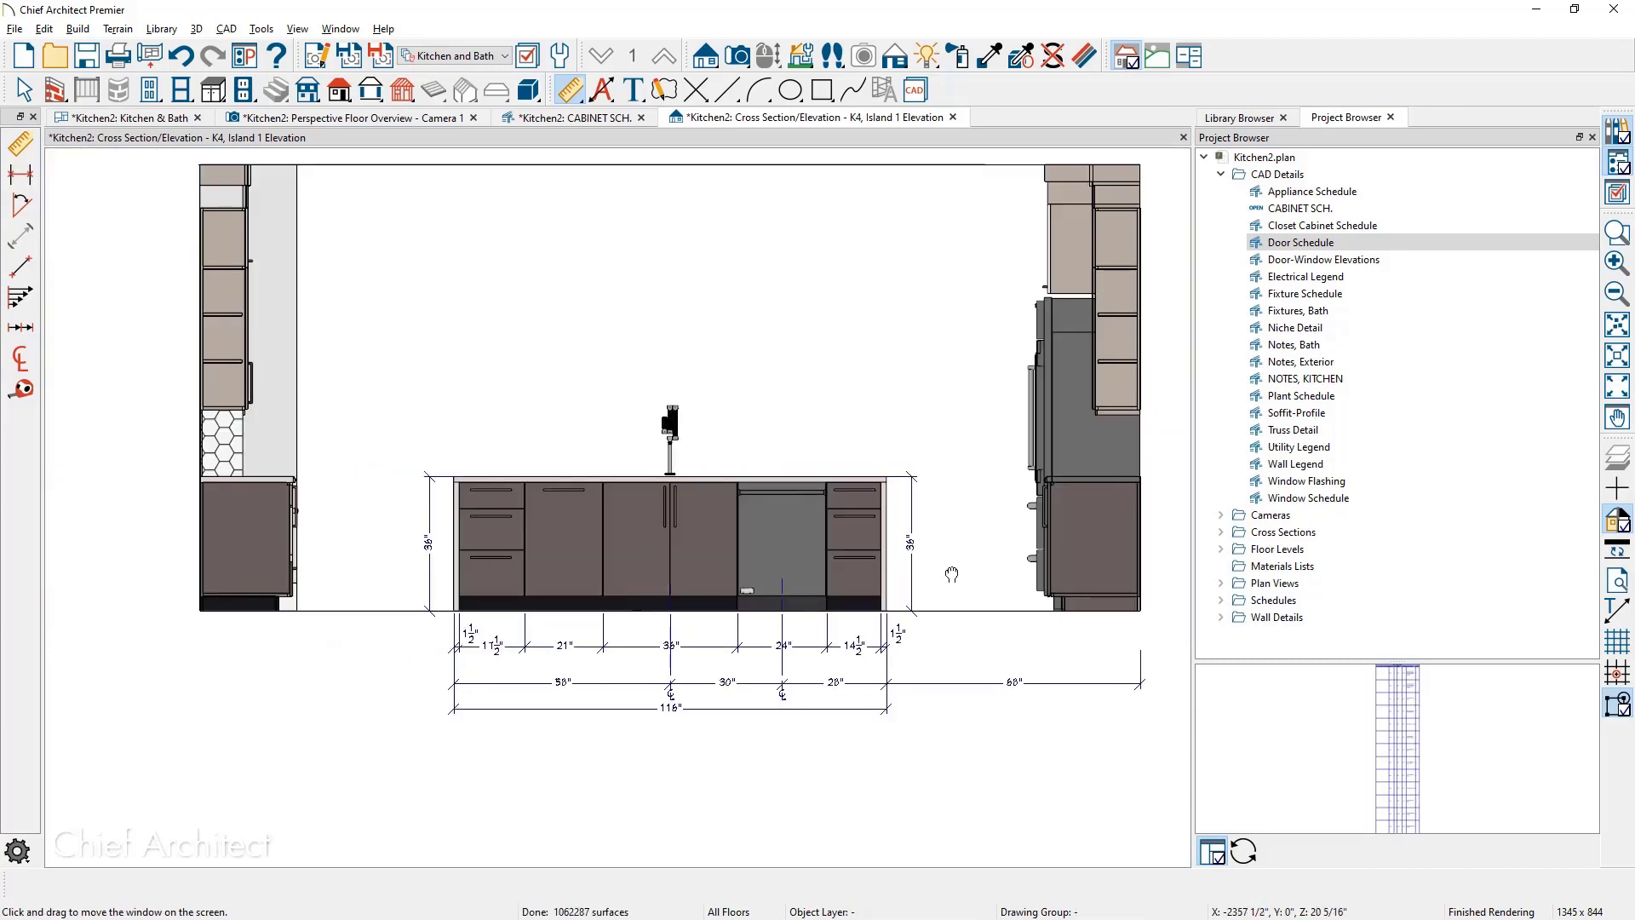
# Stretch the vertical dimension at the dishwasher end of the island so it spans from floor to ceiling
pyautogui.press('space')
pyautogui.click(902, 564)
pyautogui.moveTo(903, 565); pyautogui.dragTo(888, 230)
pyautogui.click(966, 344)
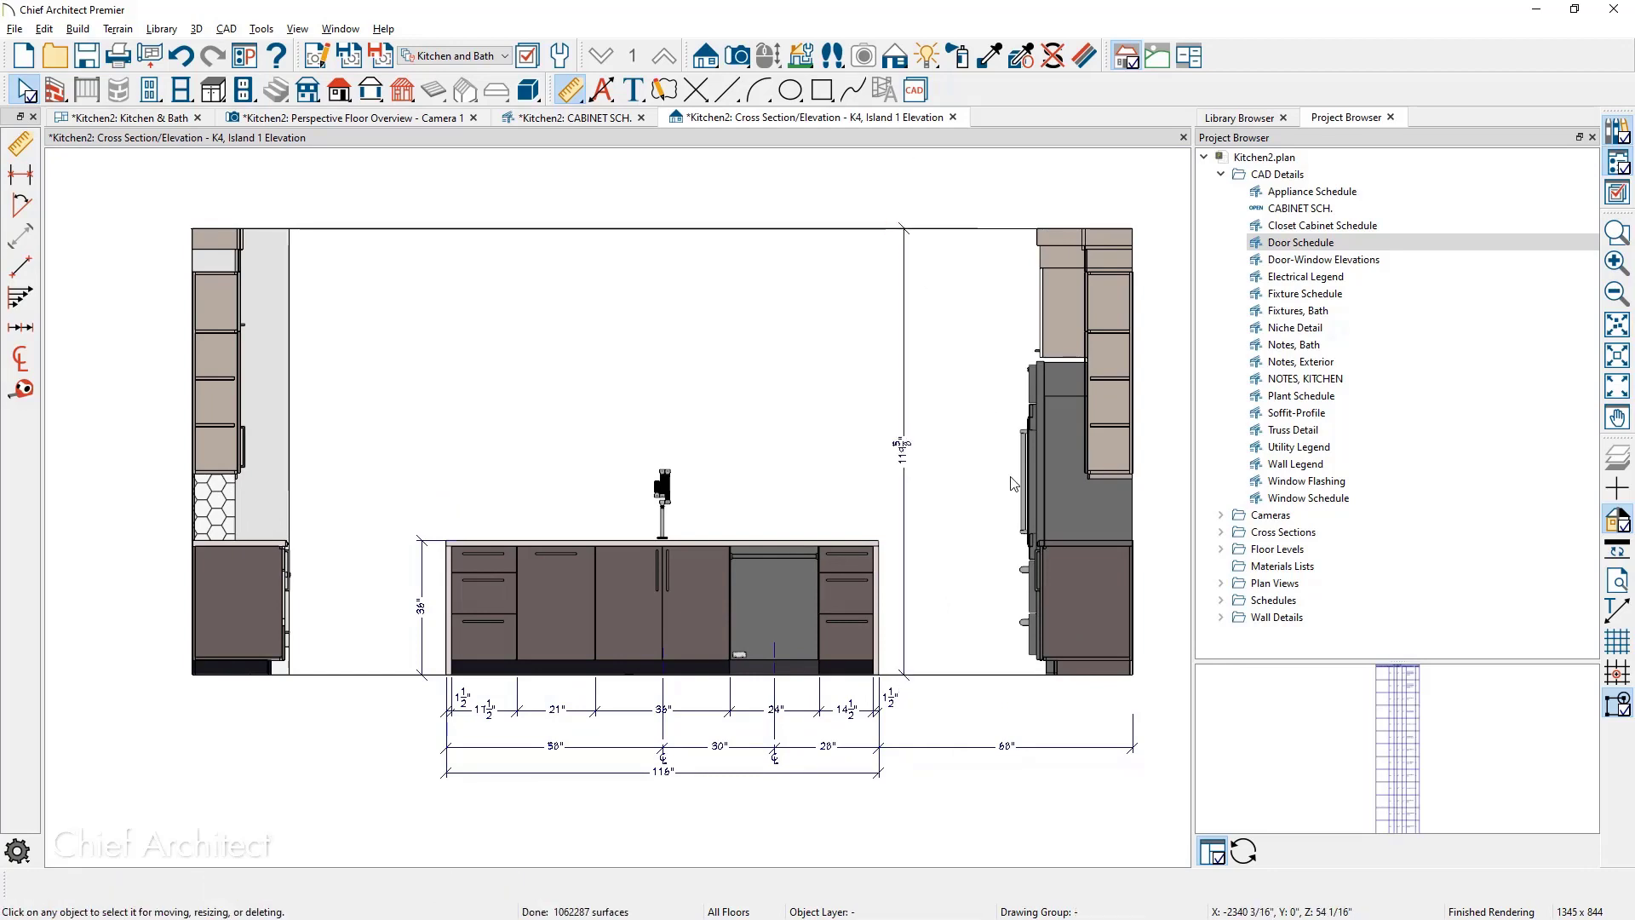
# Draw a horizontal CAD line above the island's faucet and add it to the floor-to-ceiling dimension
pyautogui.press('l')
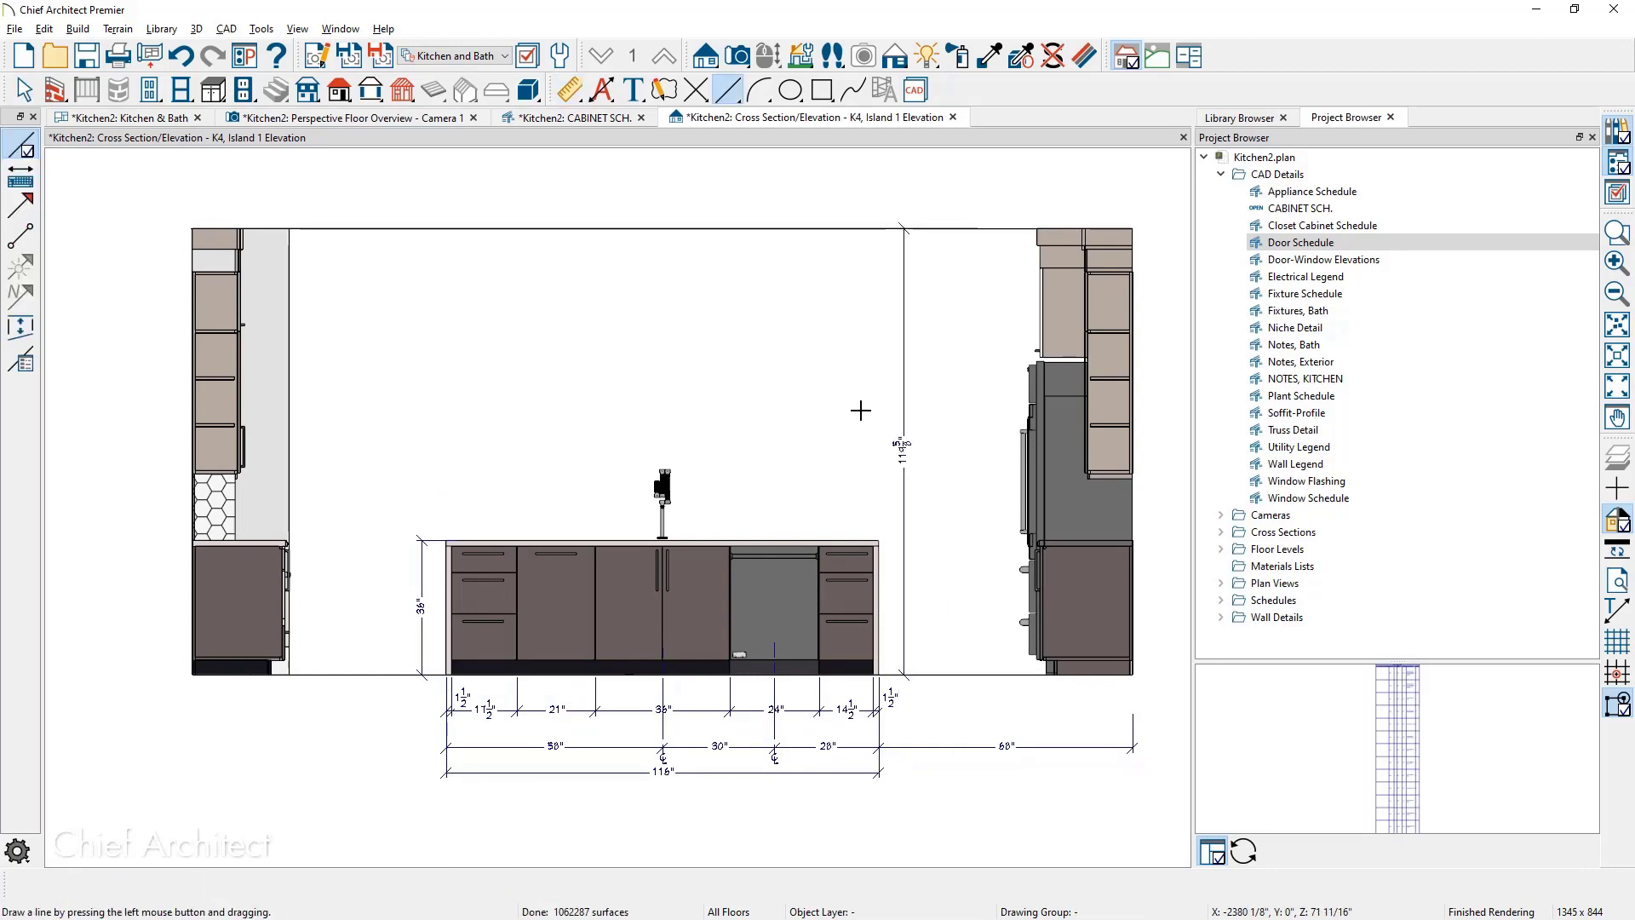
pyautogui.moveTo(862, 411); pyautogui.dragTo(457, 411)
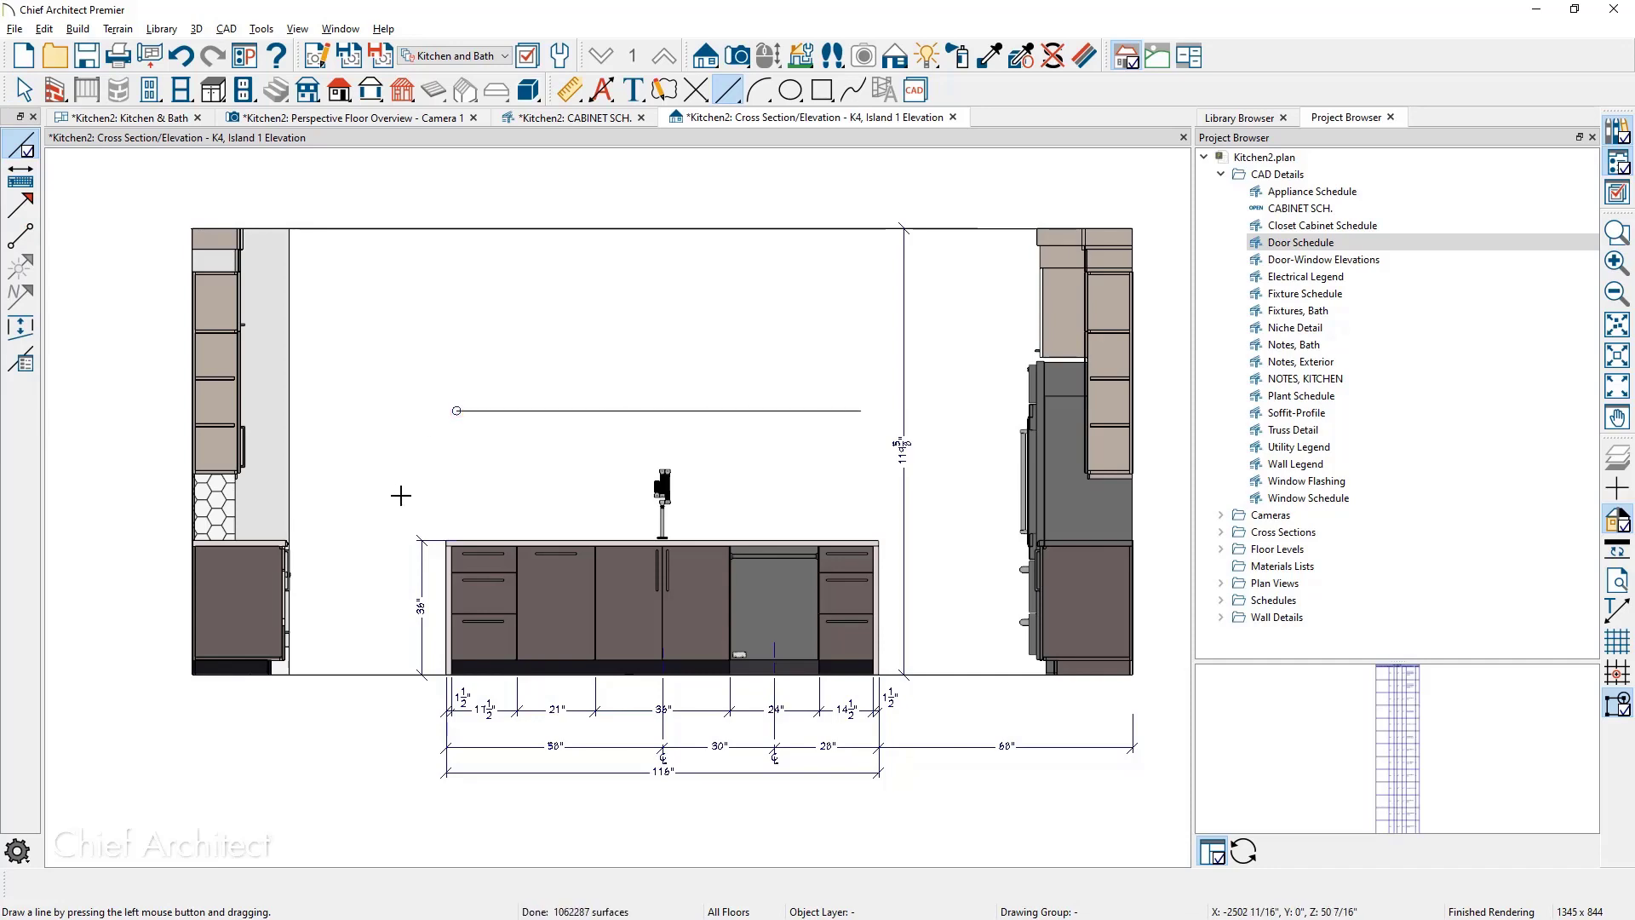
pyautogui.click(903, 412)
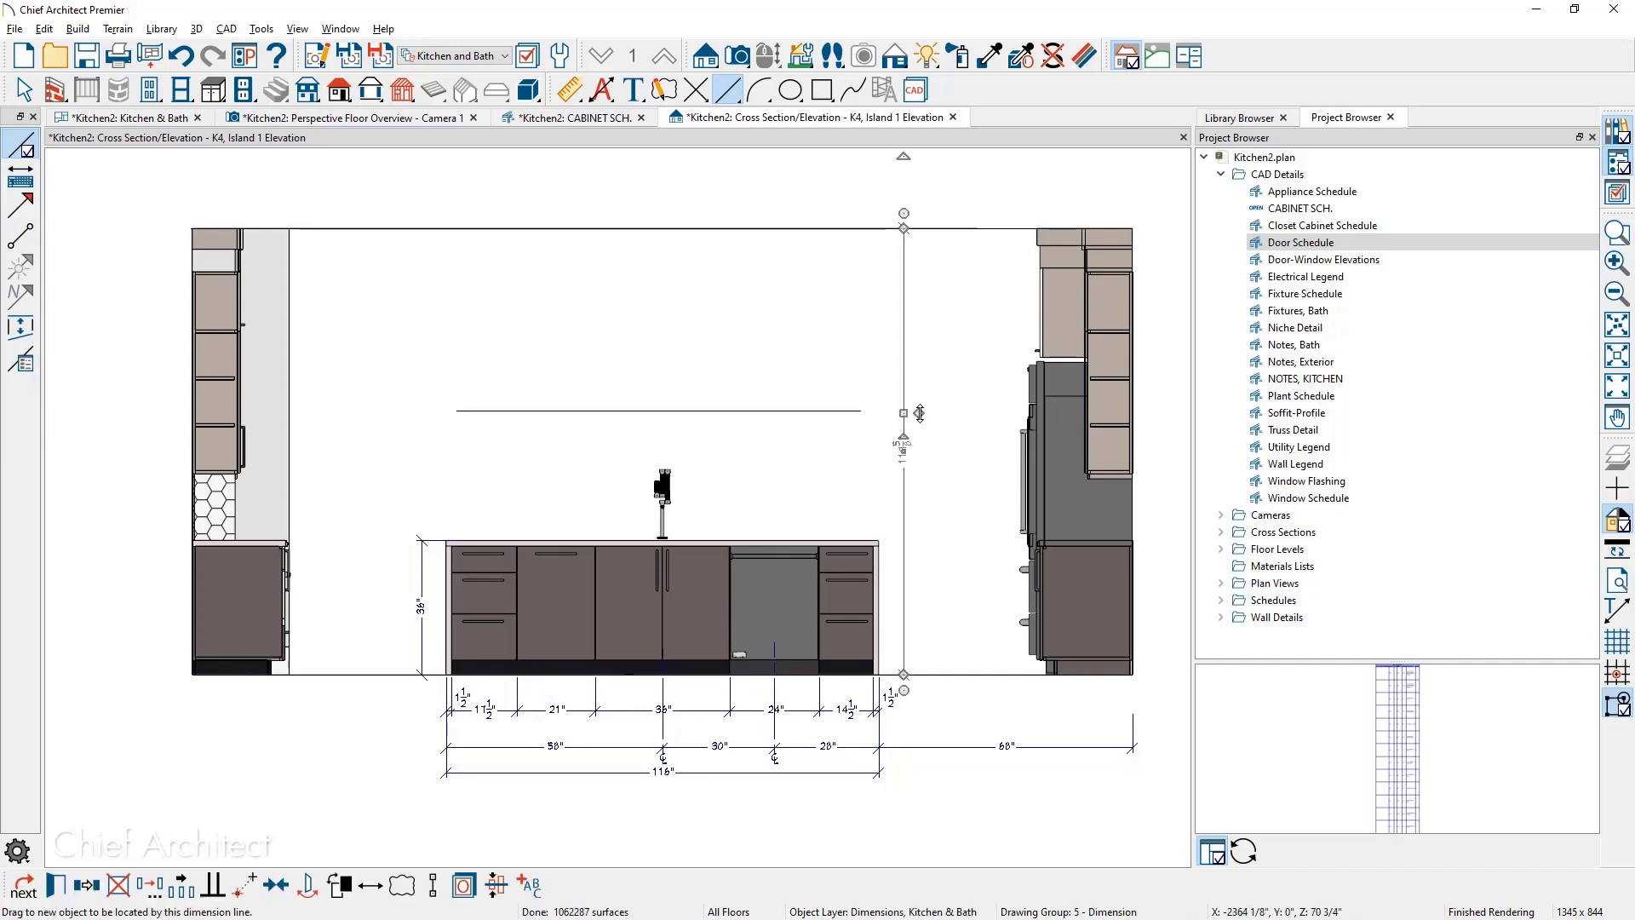
pyautogui.moveTo(904, 411); pyautogui.dragTo(853, 415)
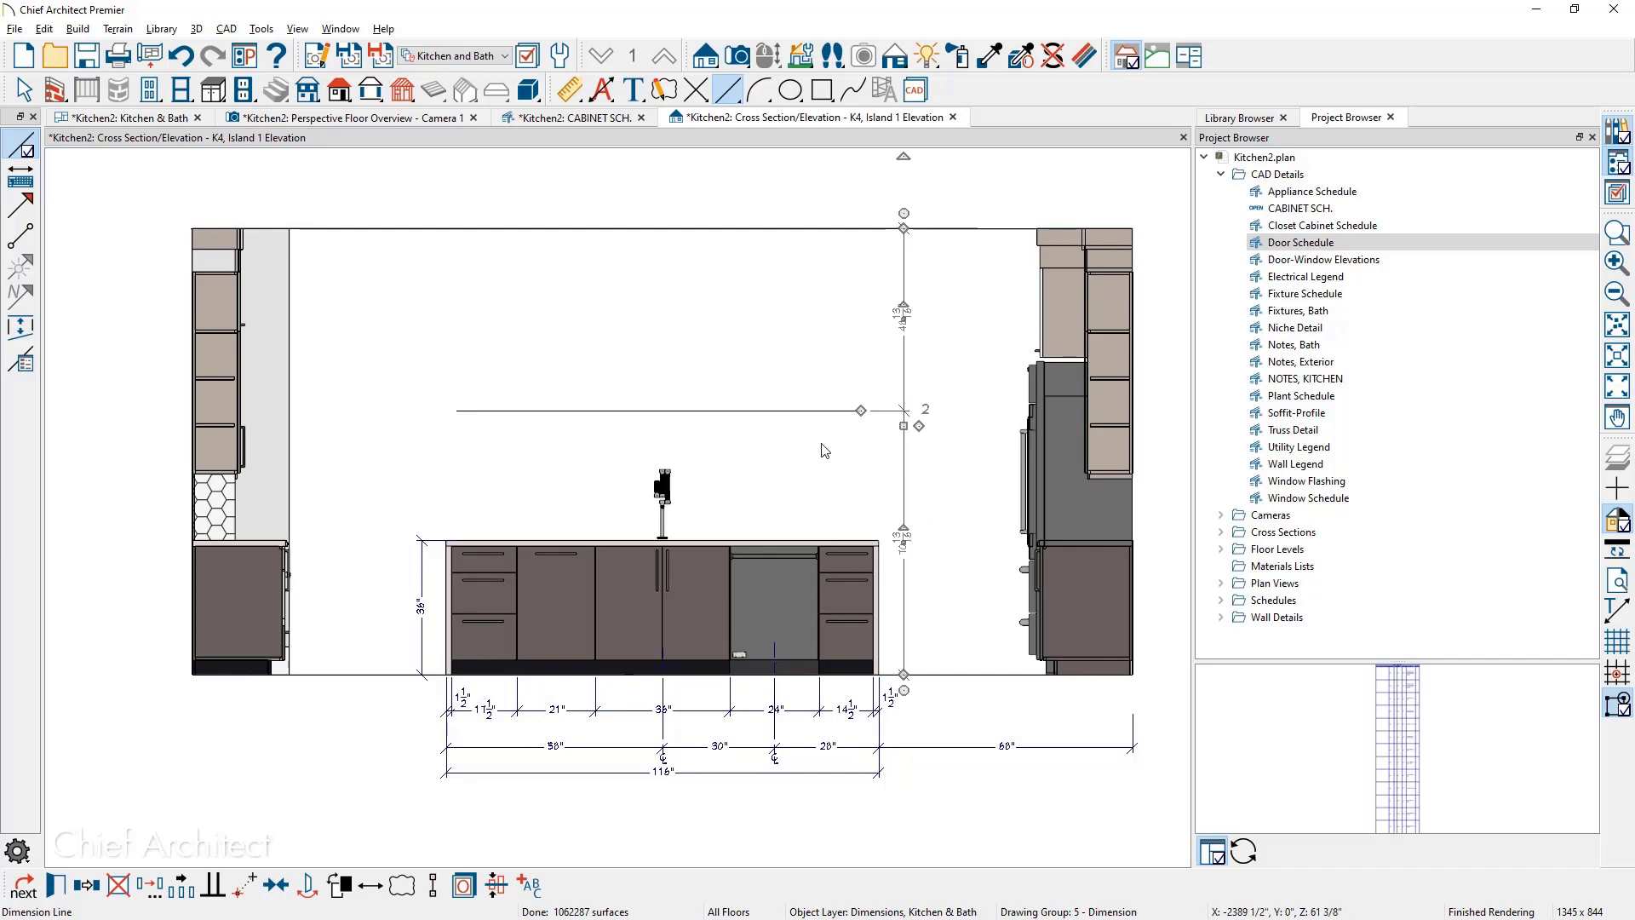
# Set the CAD line's height above the floor to 72 inches using the vertical dimension
pyautogui.click(812, 410)
pyautogui.click(903, 542)
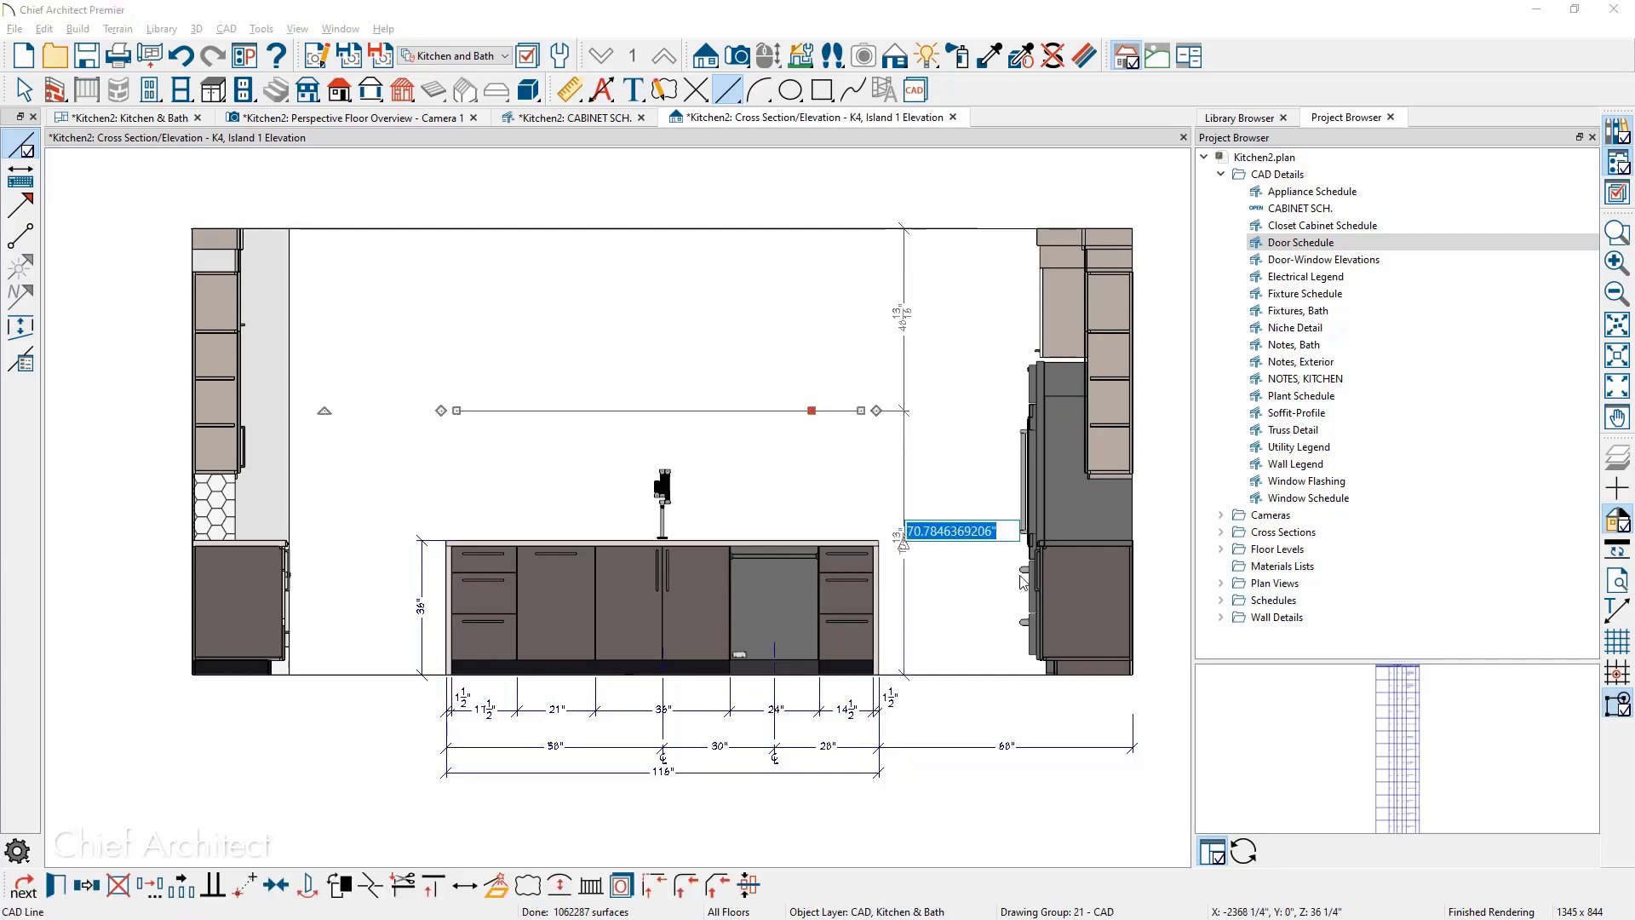
pyautogui.write('12')
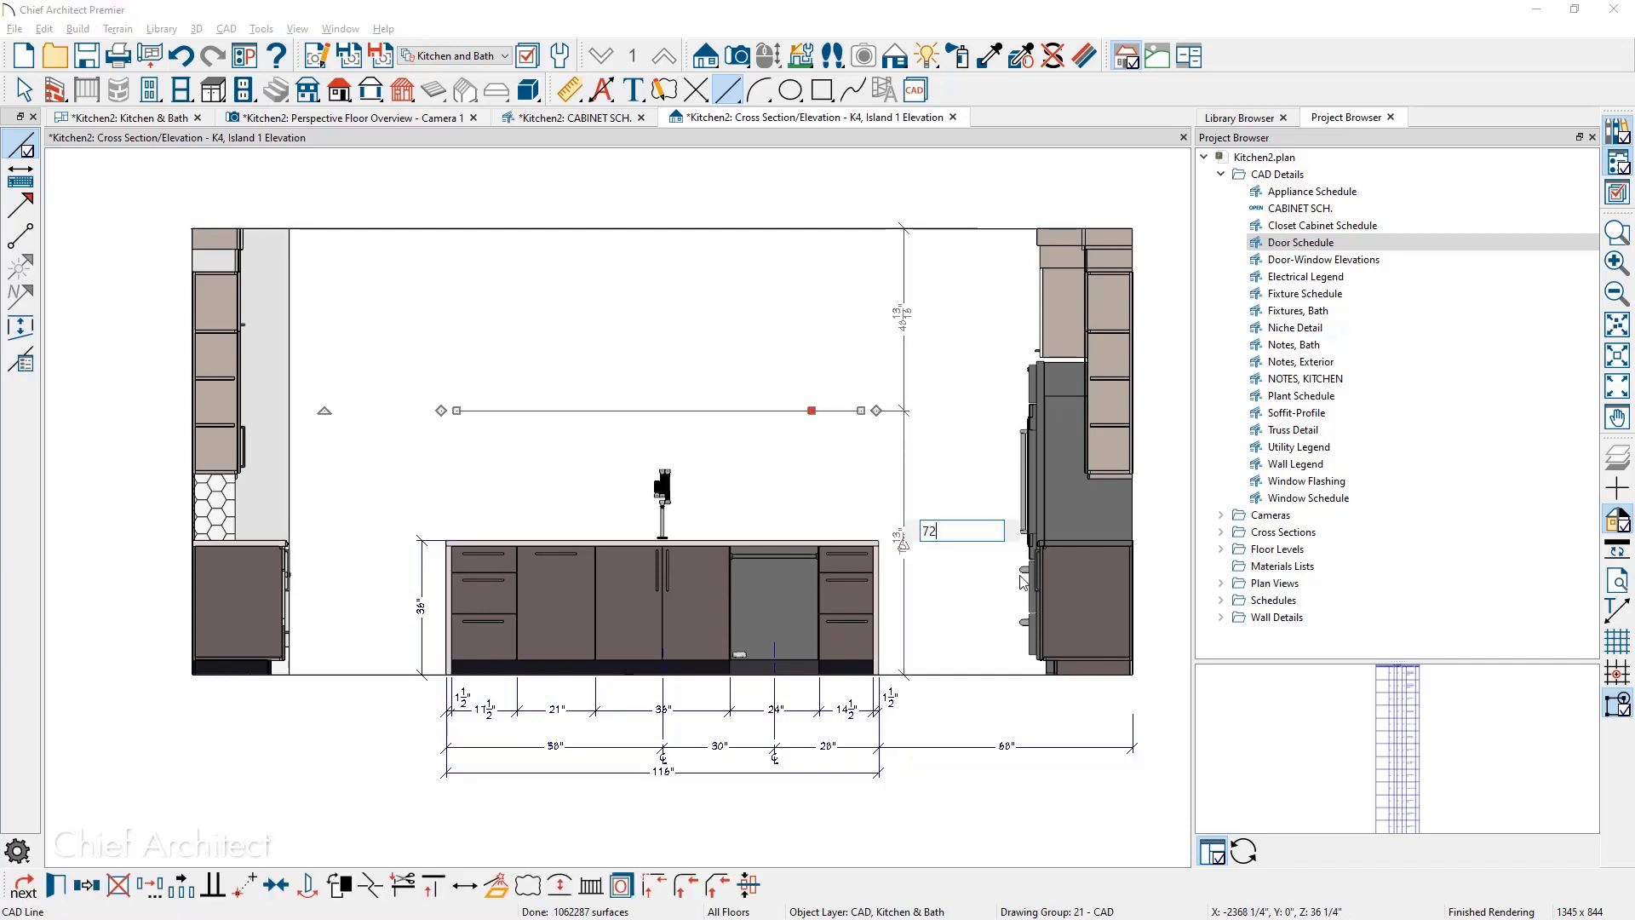
pyautogui.press('Return')
pyautogui.press('Escape')
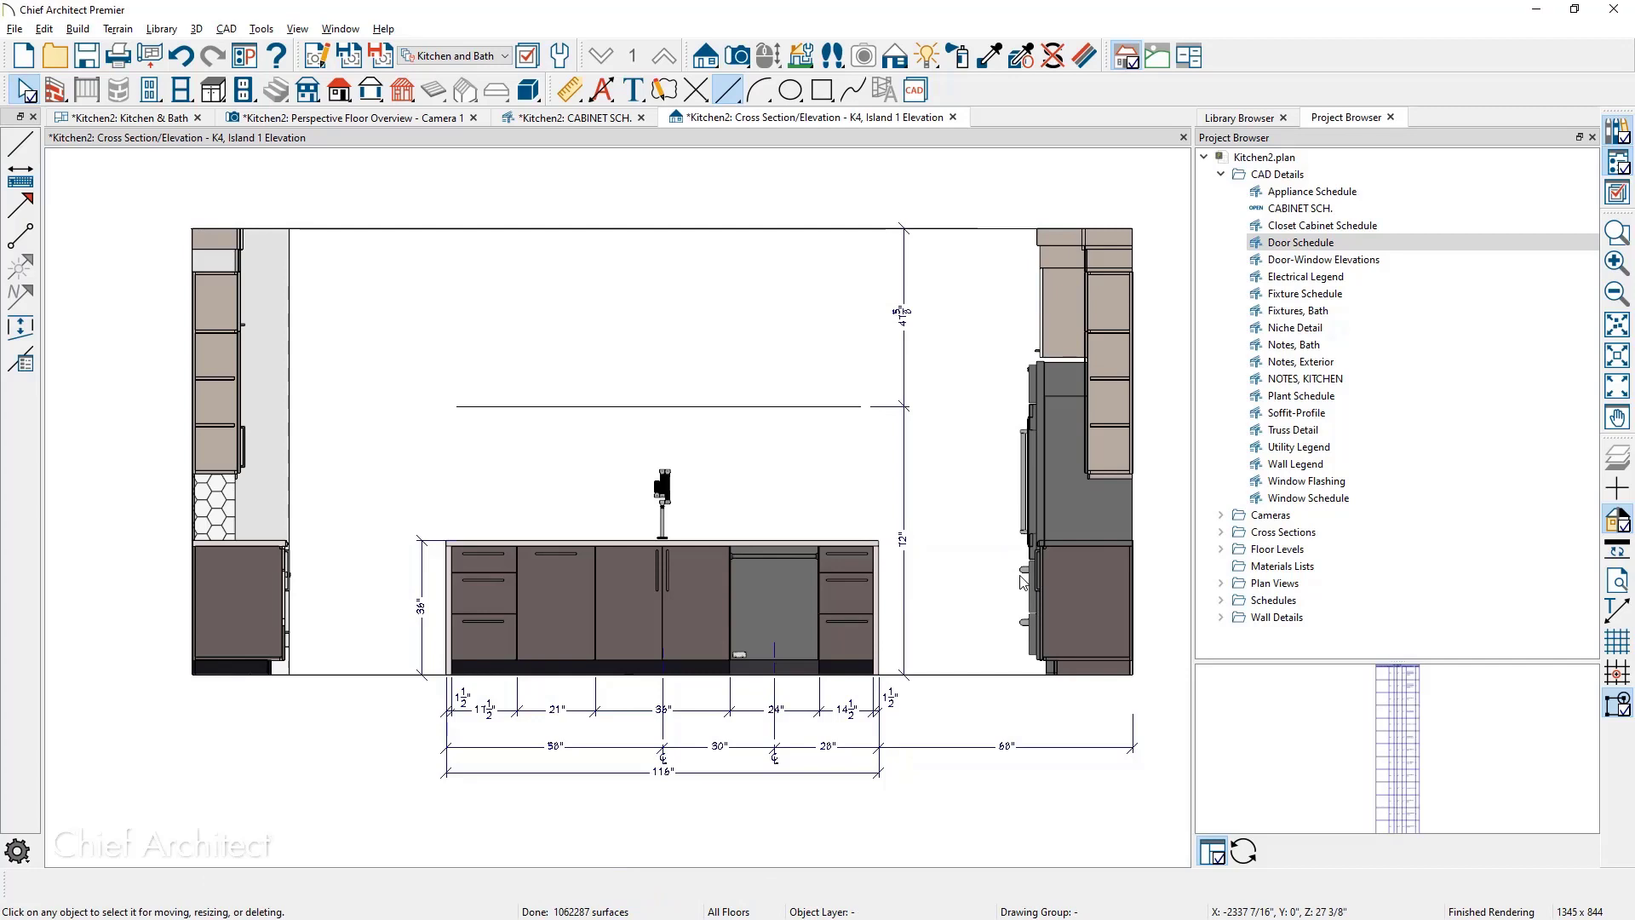
# Extend the vertical dimension's middle extension line to the horizontal CAD line above the island, then shorten that CAD line from its left end
pyautogui.click(868, 407)
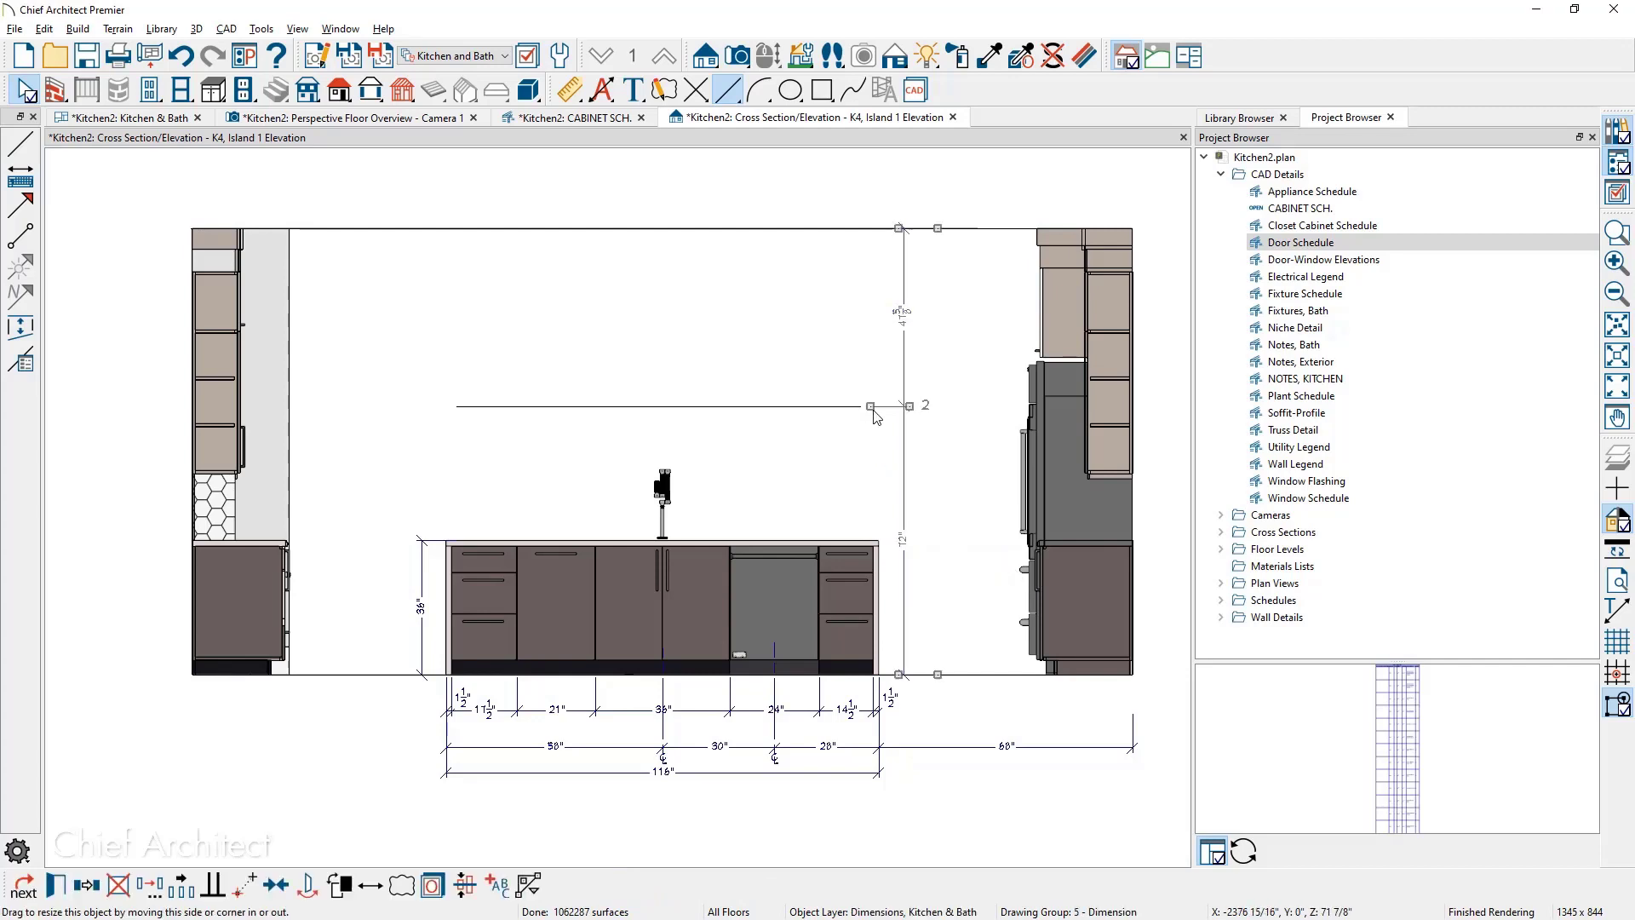
pyautogui.moveTo(866, 407); pyautogui.dragTo(716, 515)
pyautogui.click(579, 407)
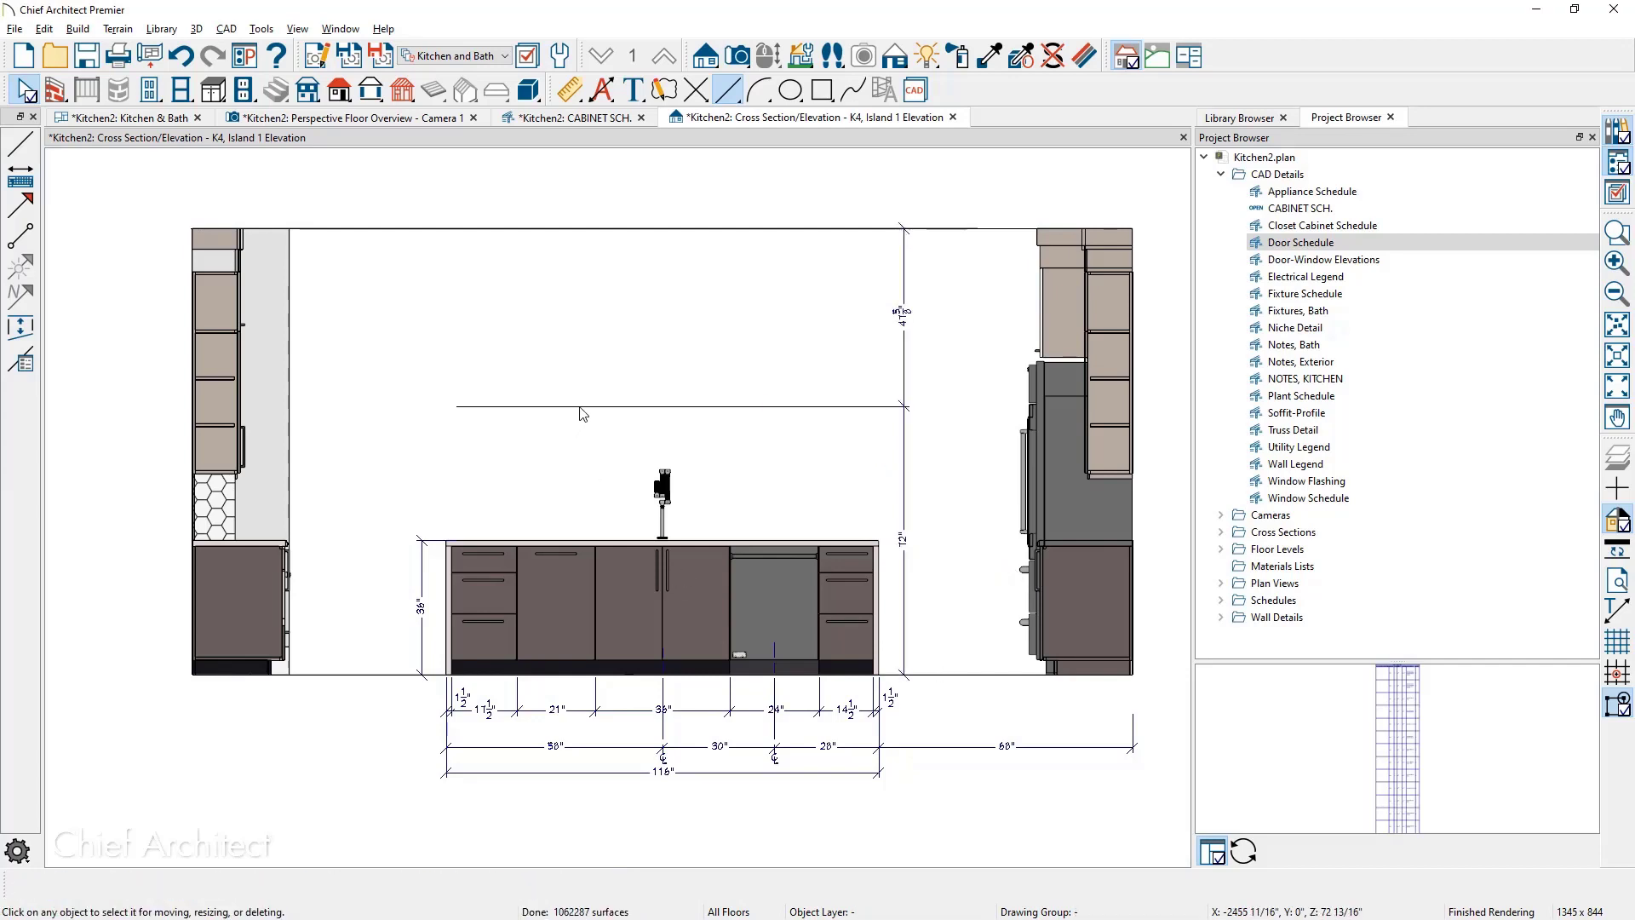
pyautogui.moveTo(458, 406); pyautogui.dragTo(732, 406)
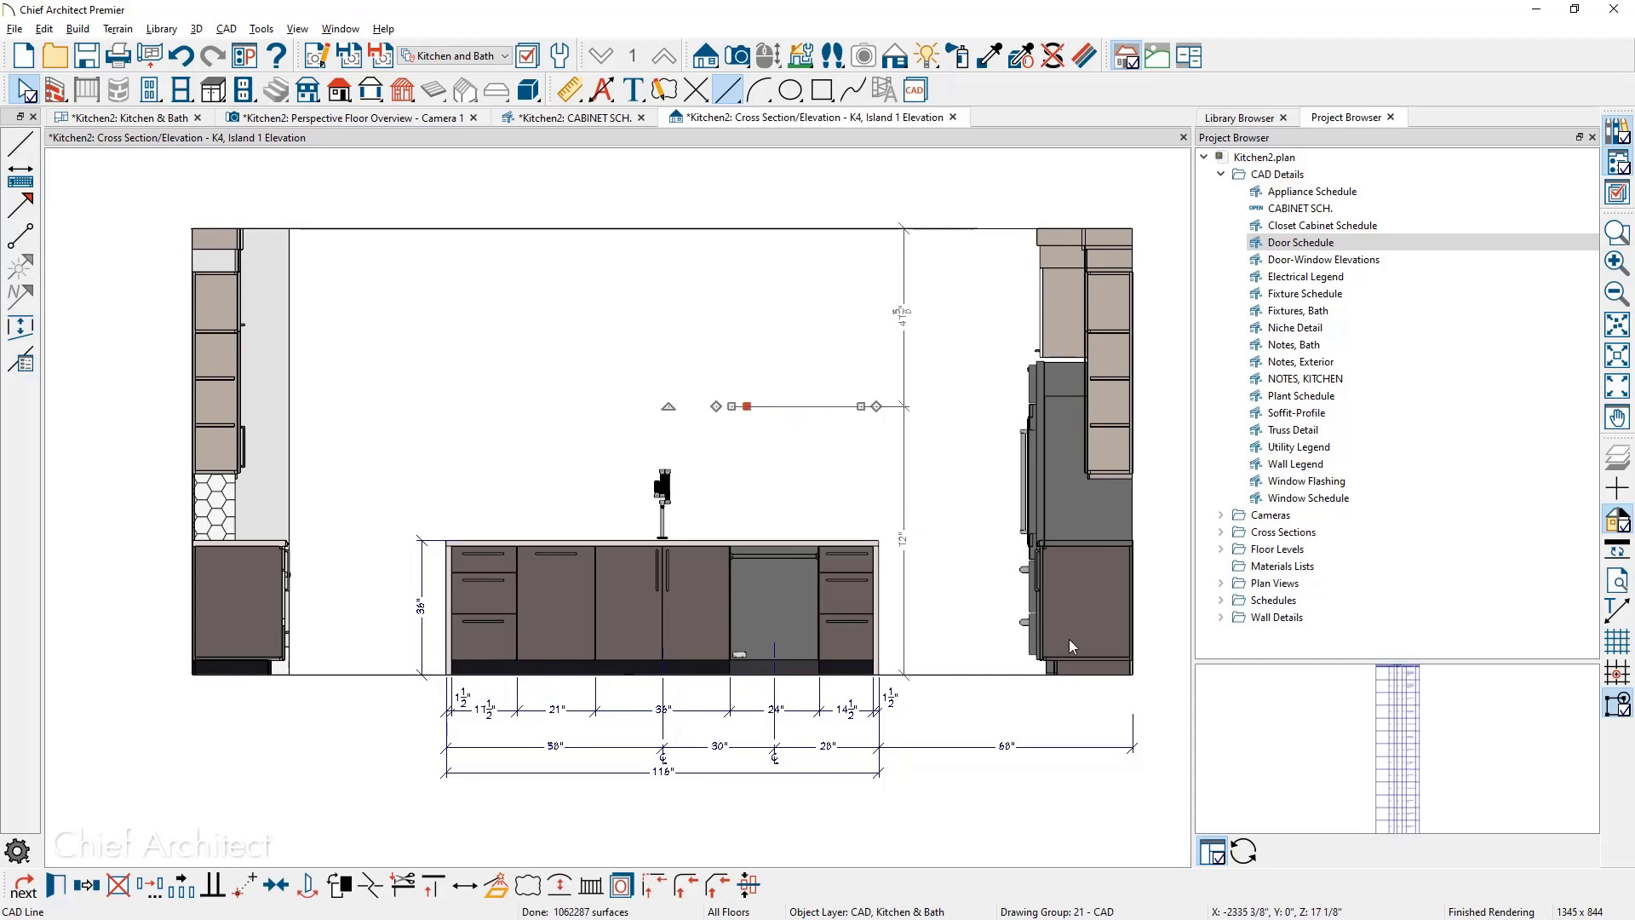
pyautogui.press('Escape')
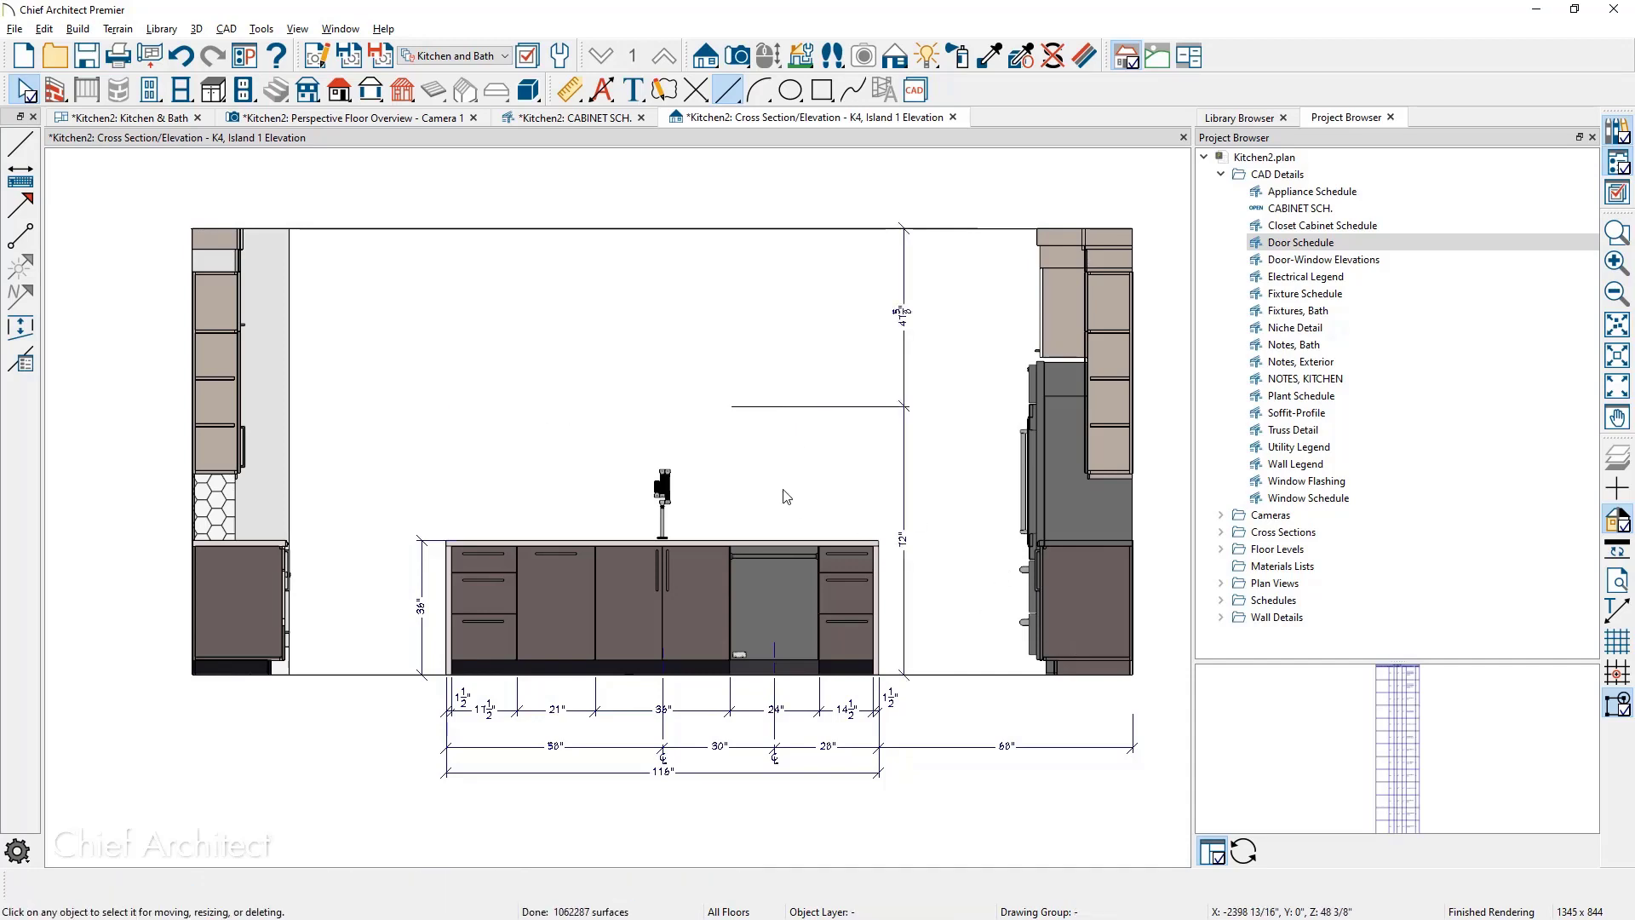
pyautogui.click(734, 406)
pyautogui.moveTo(730, 407); pyautogui.dragTo(828, 406)
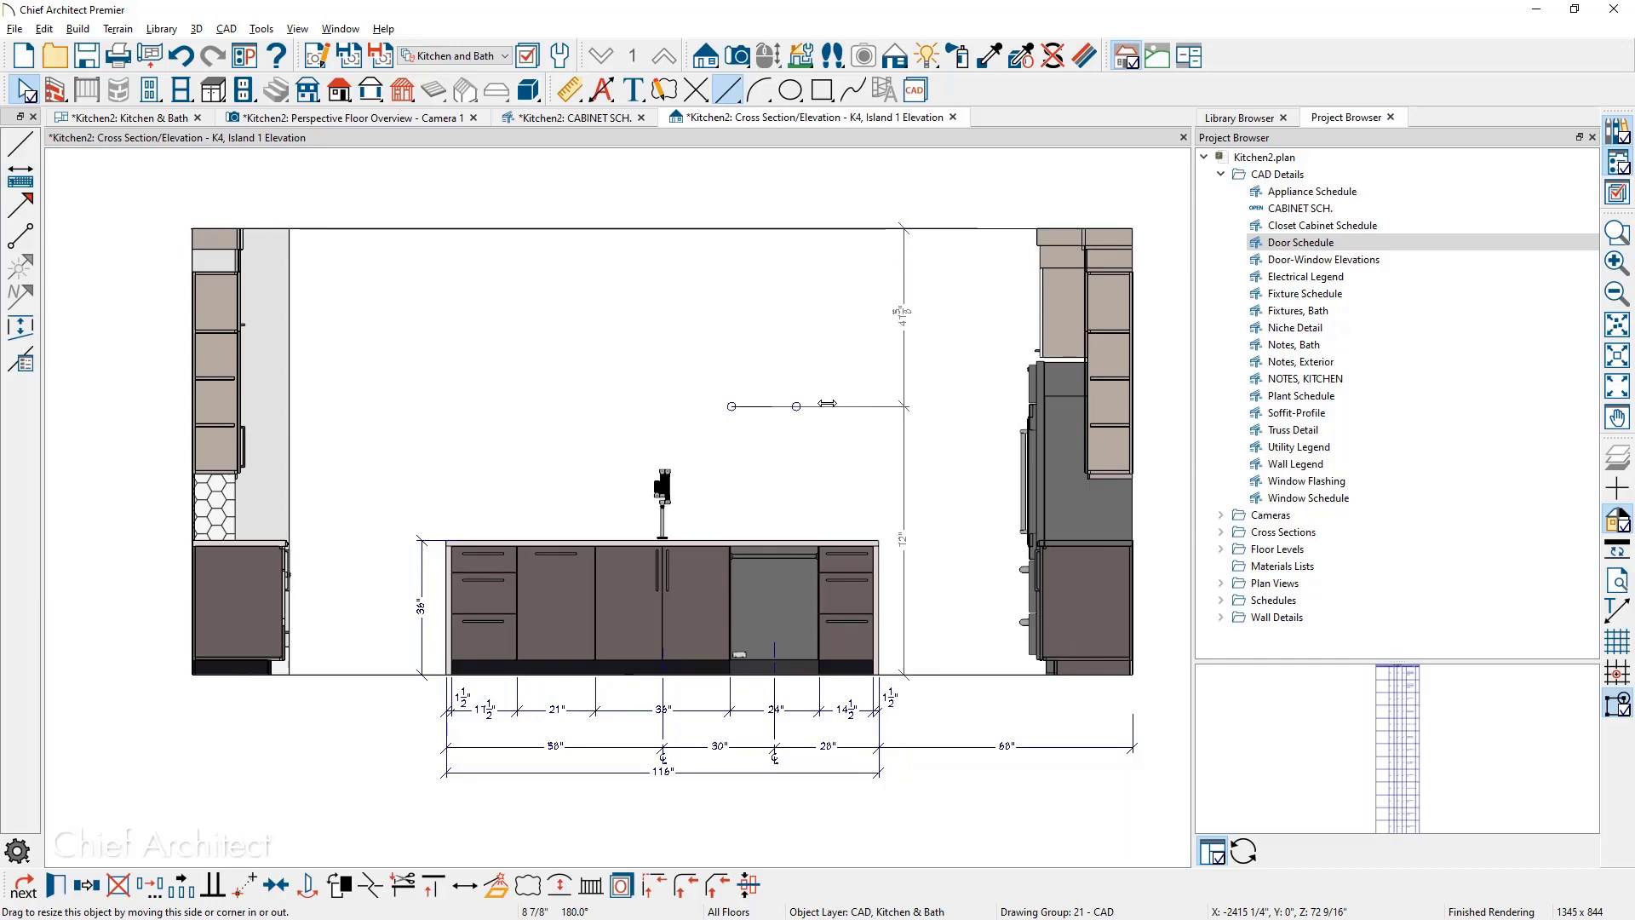
pyautogui.click(1160, 583)
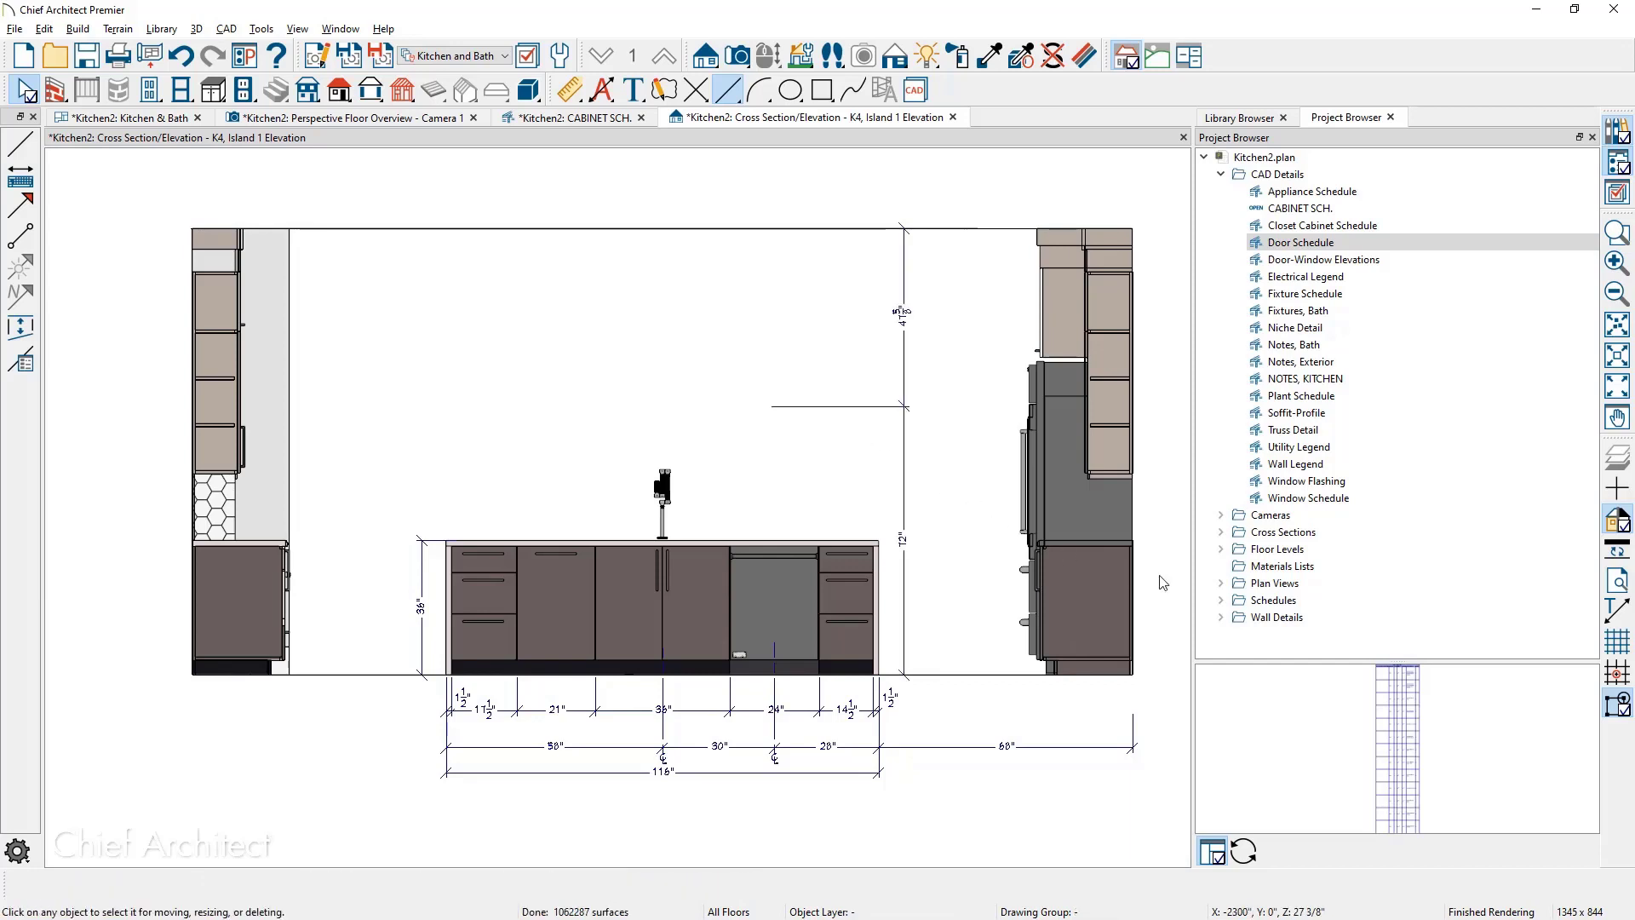
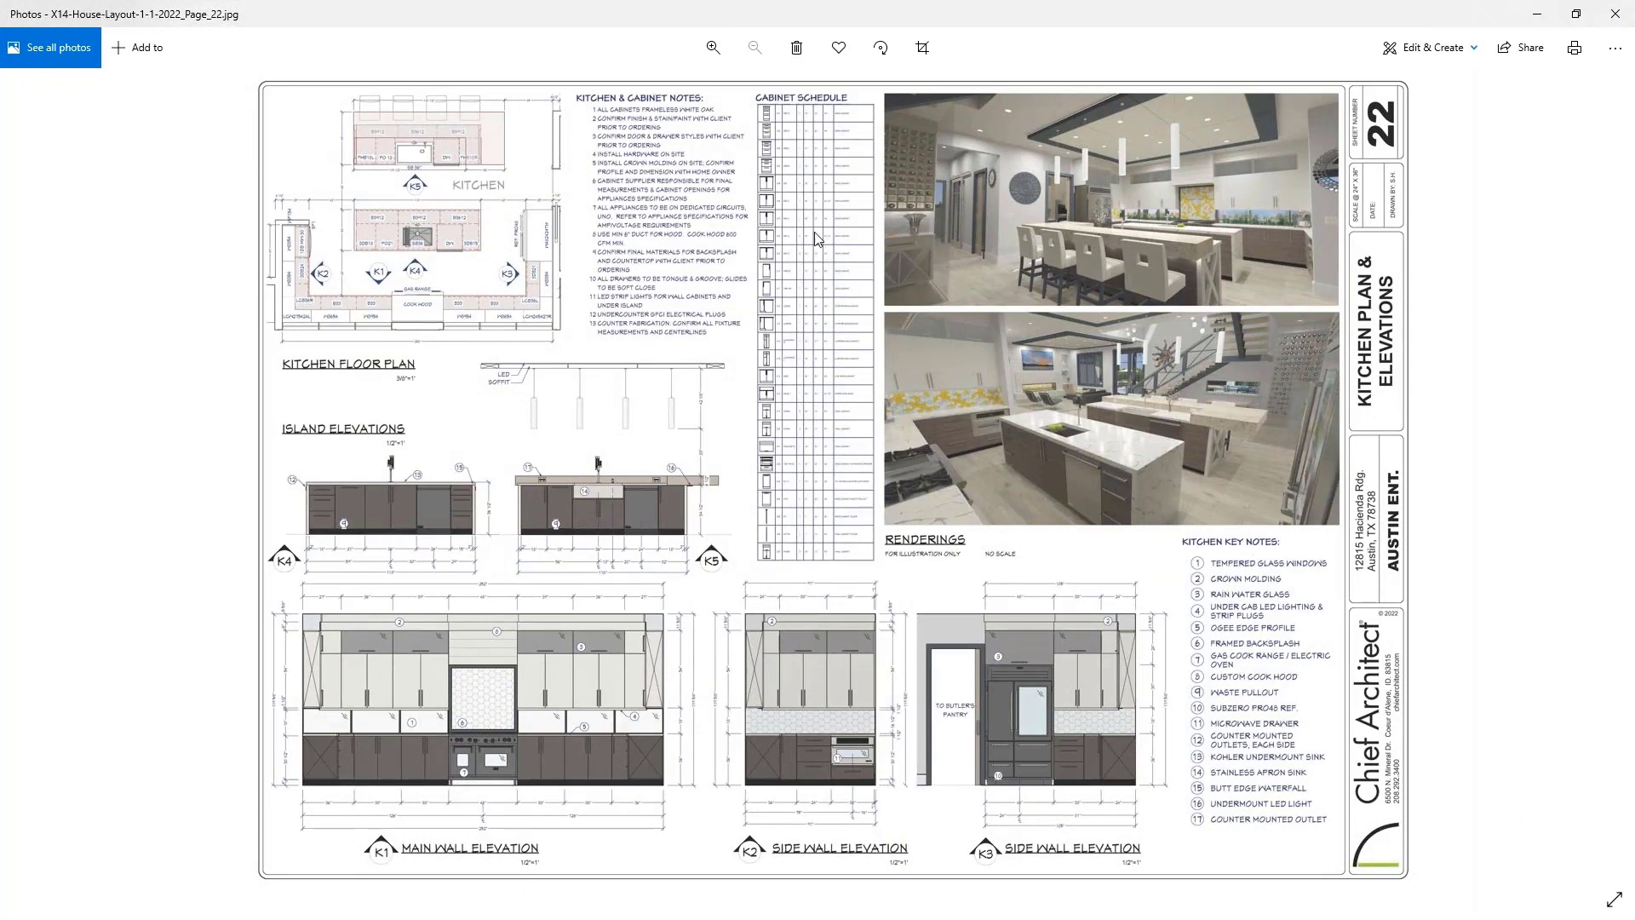
# Minimize the photo viewer windows to return to the Austin-House plan in Chief Architect, and show the Project Browser
pyautogui.click(1534, 20)
pyautogui.click(1534, 20)
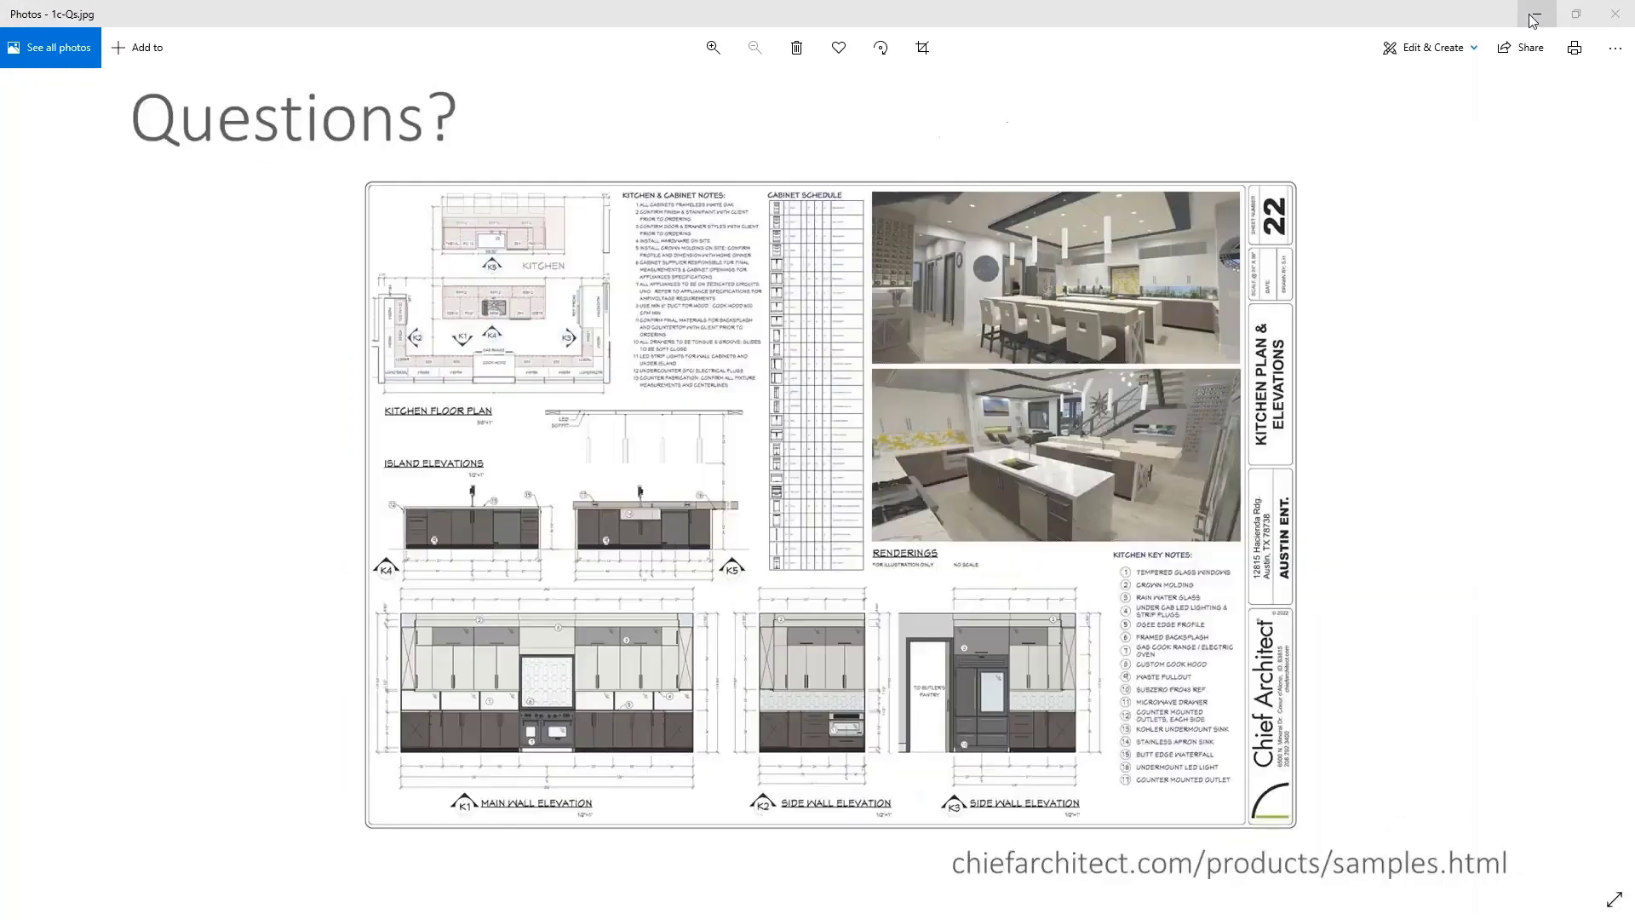
pyautogui.click(1535, 20)
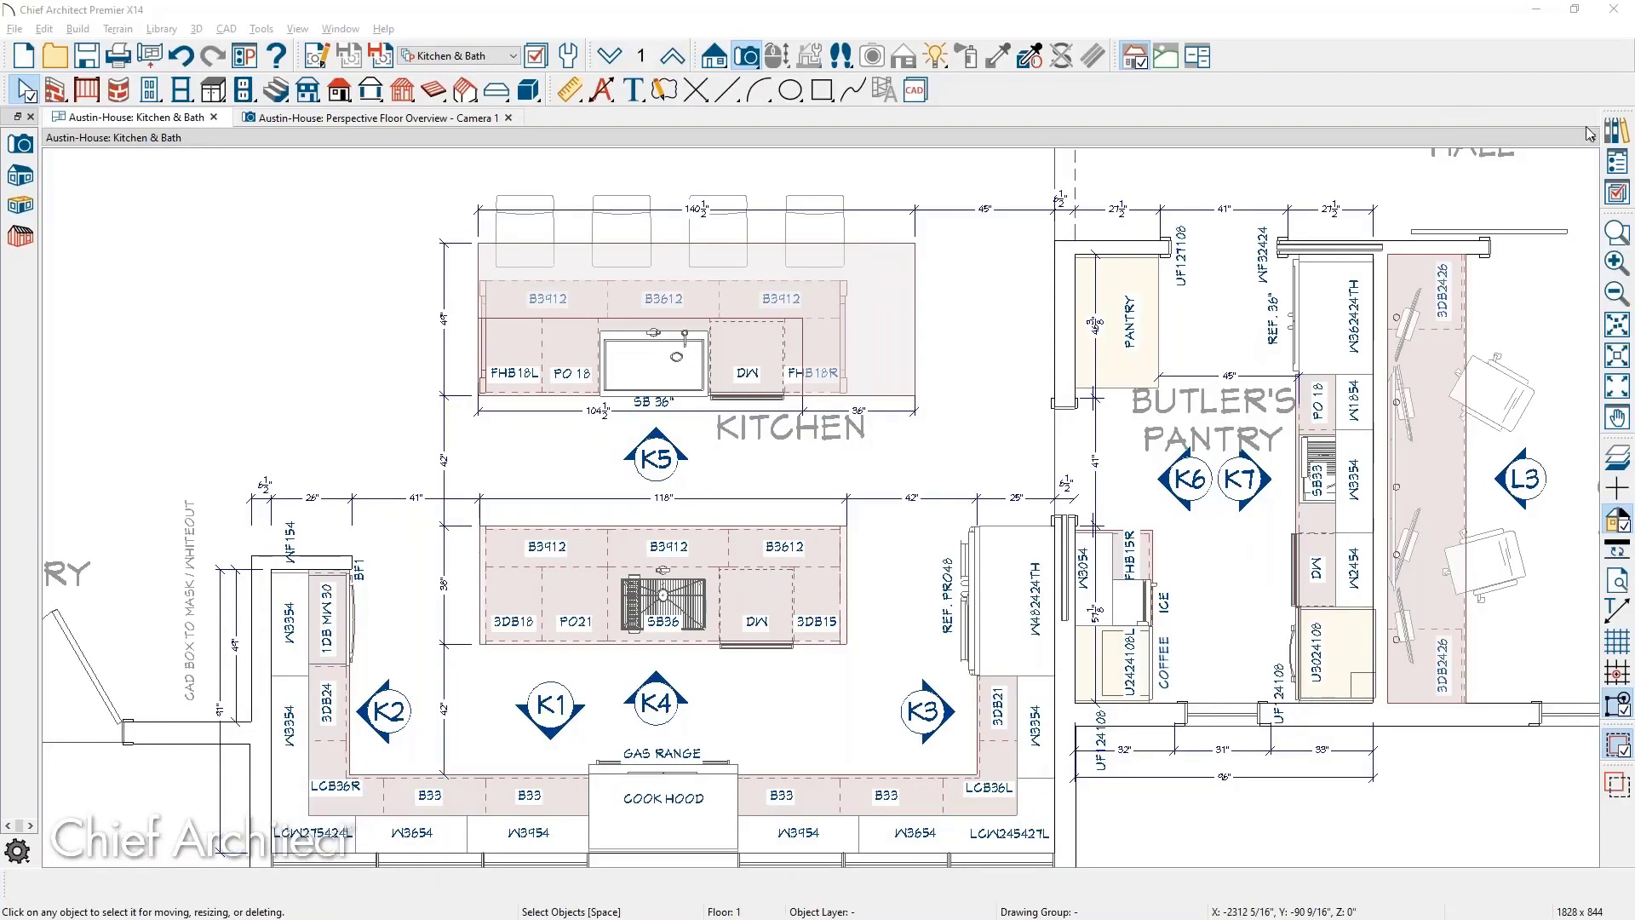
pyautogui.click(1616, 161)
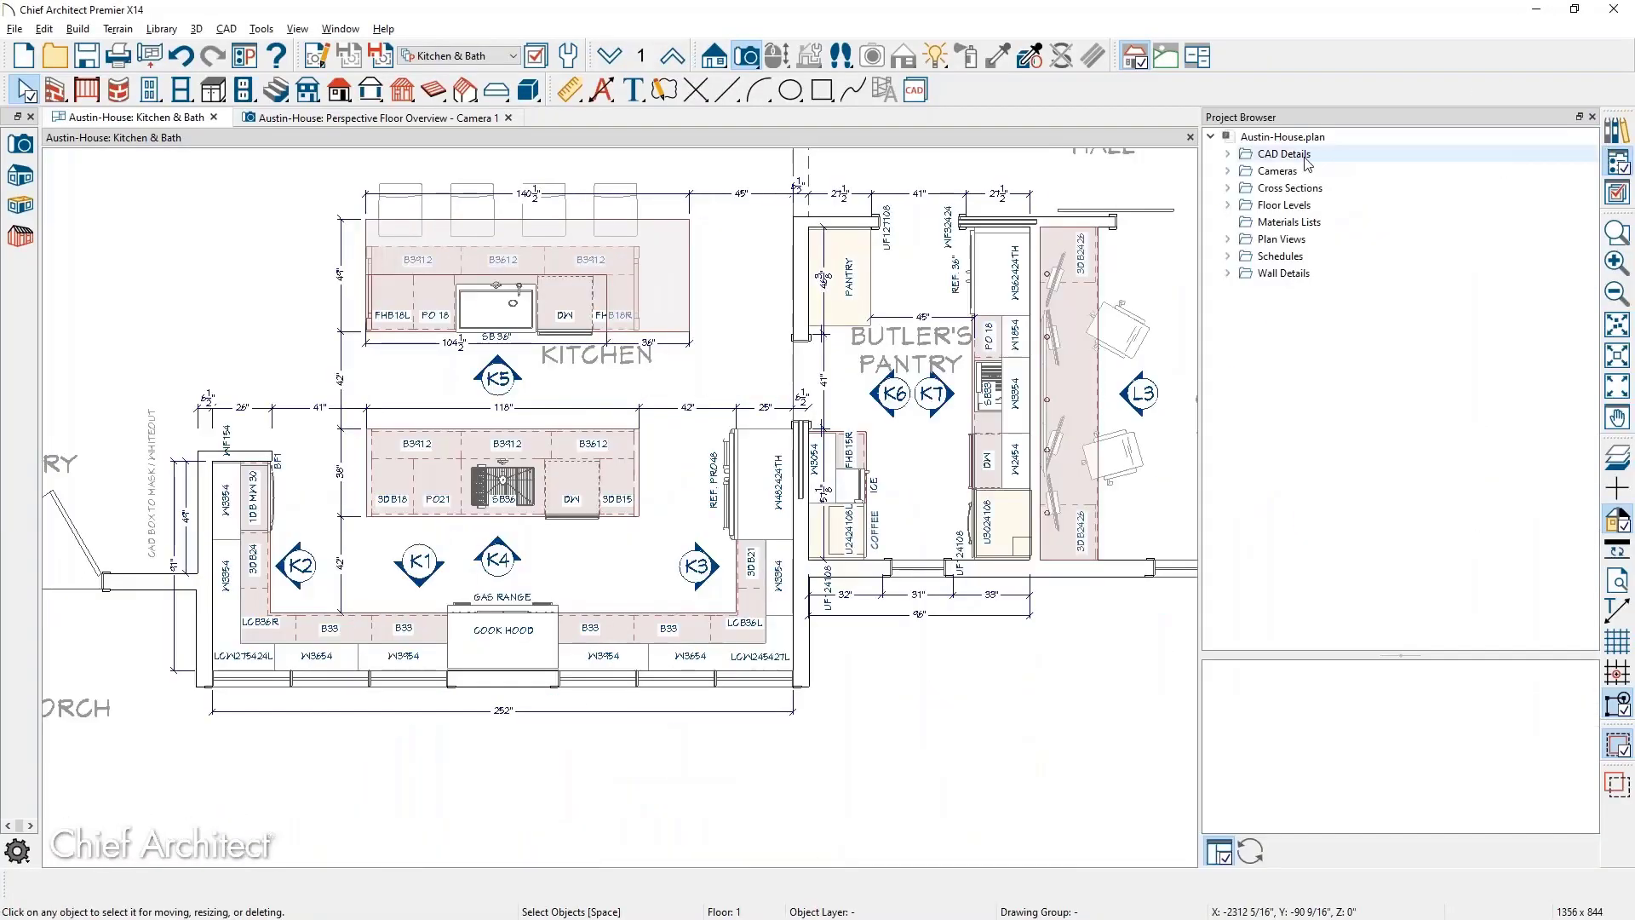
# Open the Kitchen Cabinet Schedule from the plan's CAD Details and view its first rows up close
pyautogui.doubleClick(1264, 160)
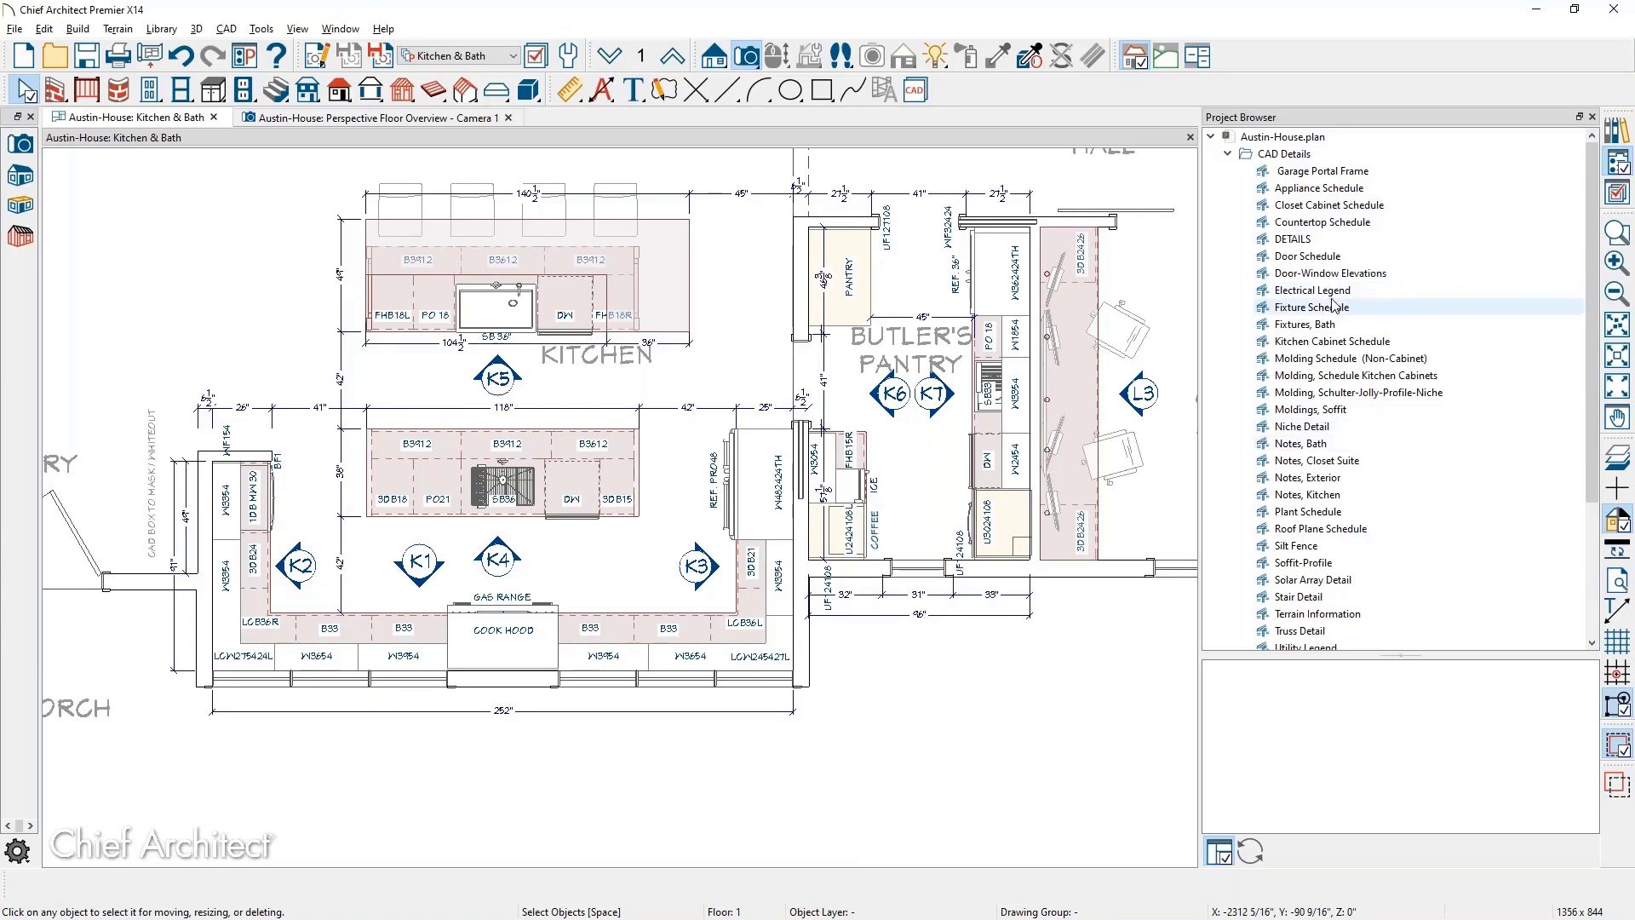
pyautogui.click(1344, 342)
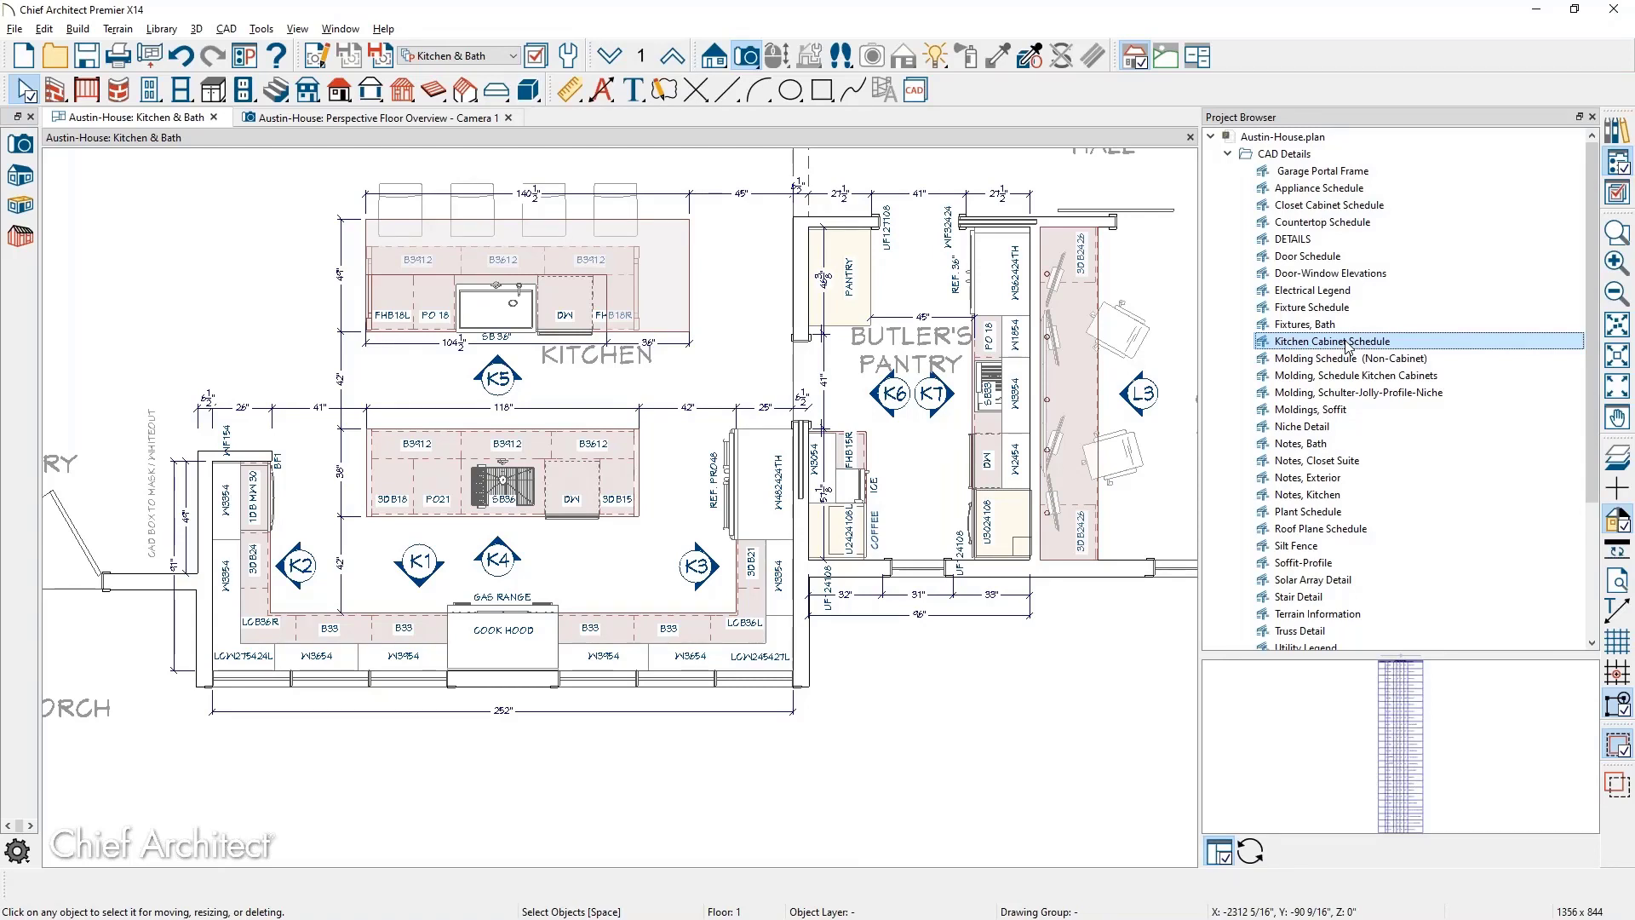
pyautogui.doubleClick(1348, 343)
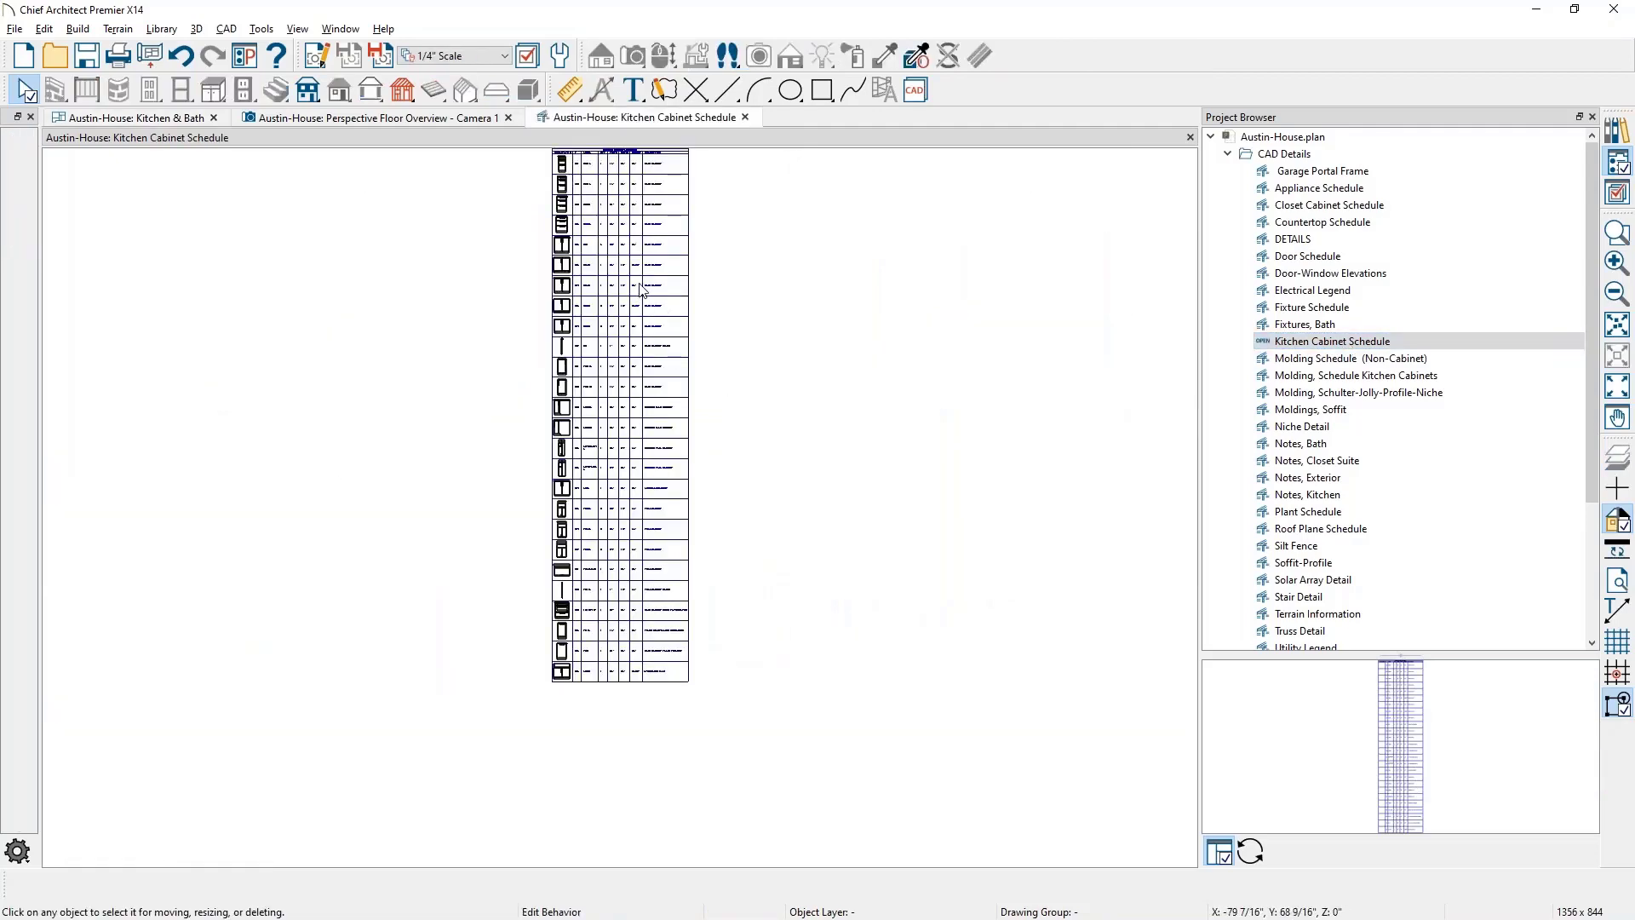
pyautogui.moveTo(654, 403); pyautogui.dragTo(654, 463, button='middle')
pyautogui.scroll(12, 569, 368)
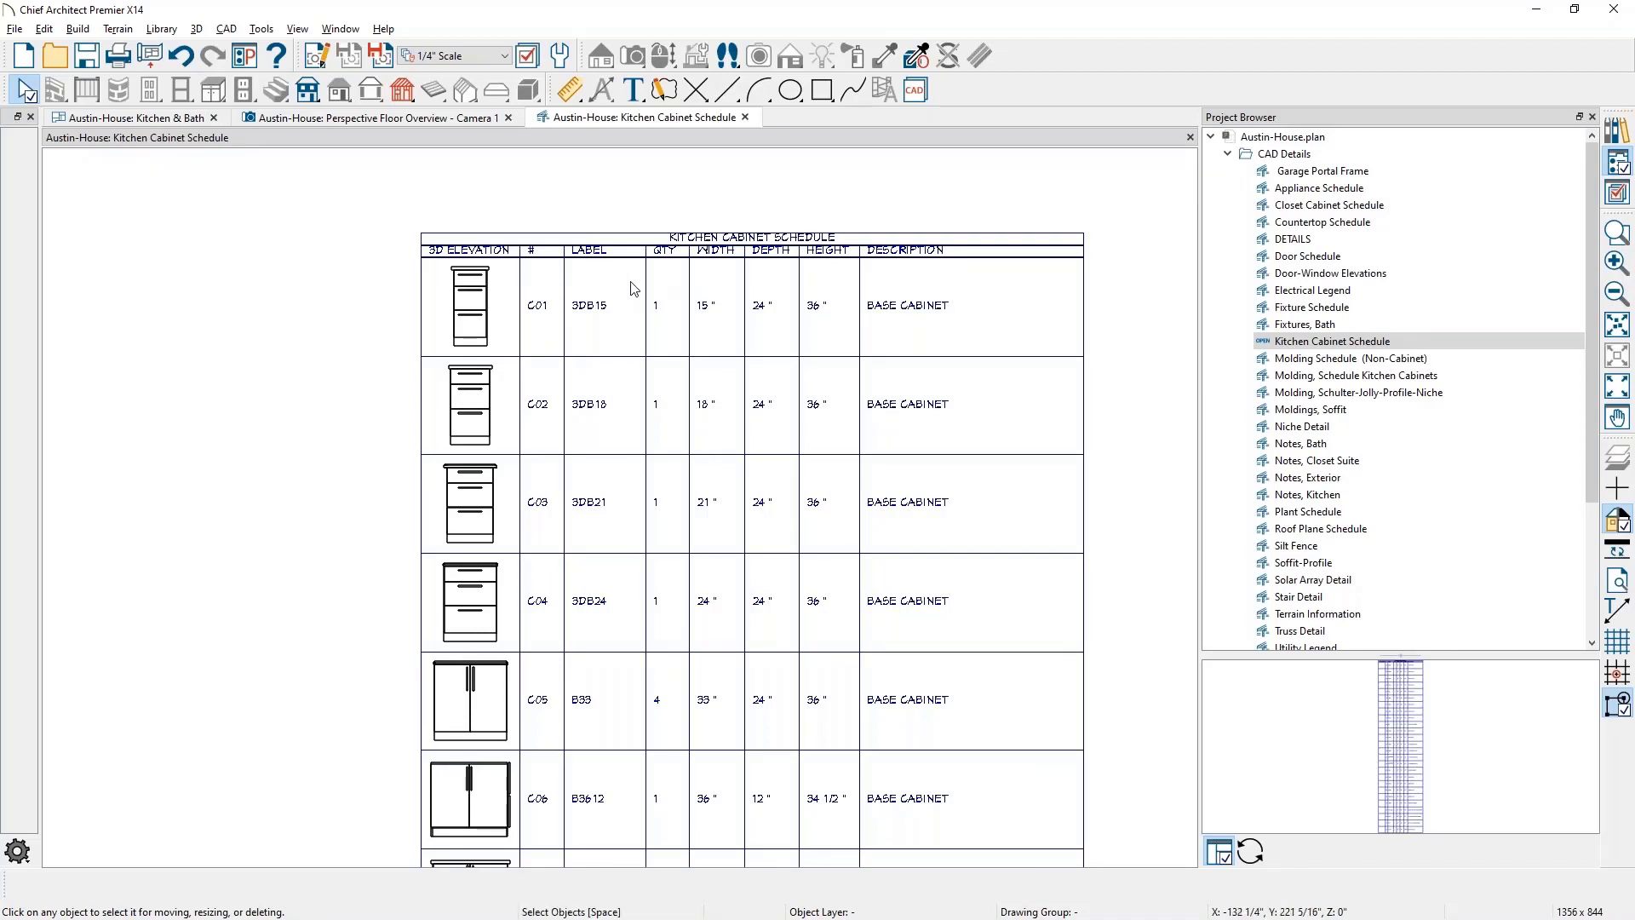
# Collapse the CAD Details folder, expand Schedules, and open the Door Schedule to view its upper rows
pyautogui.click(1228, 154)
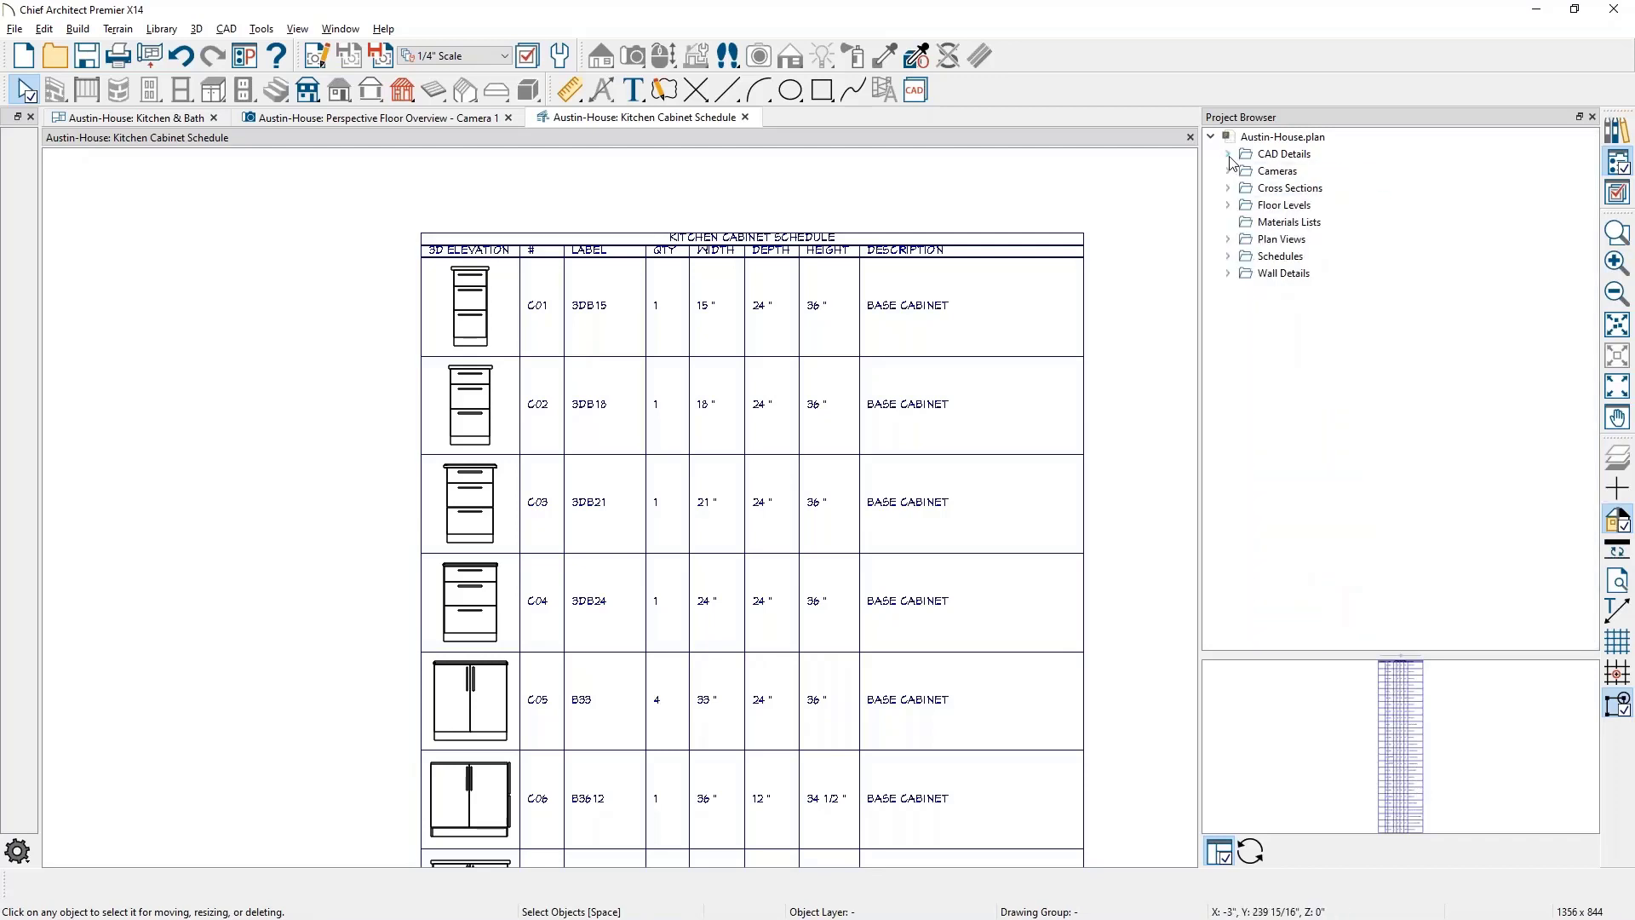
pyautogui.click(1227, 257)
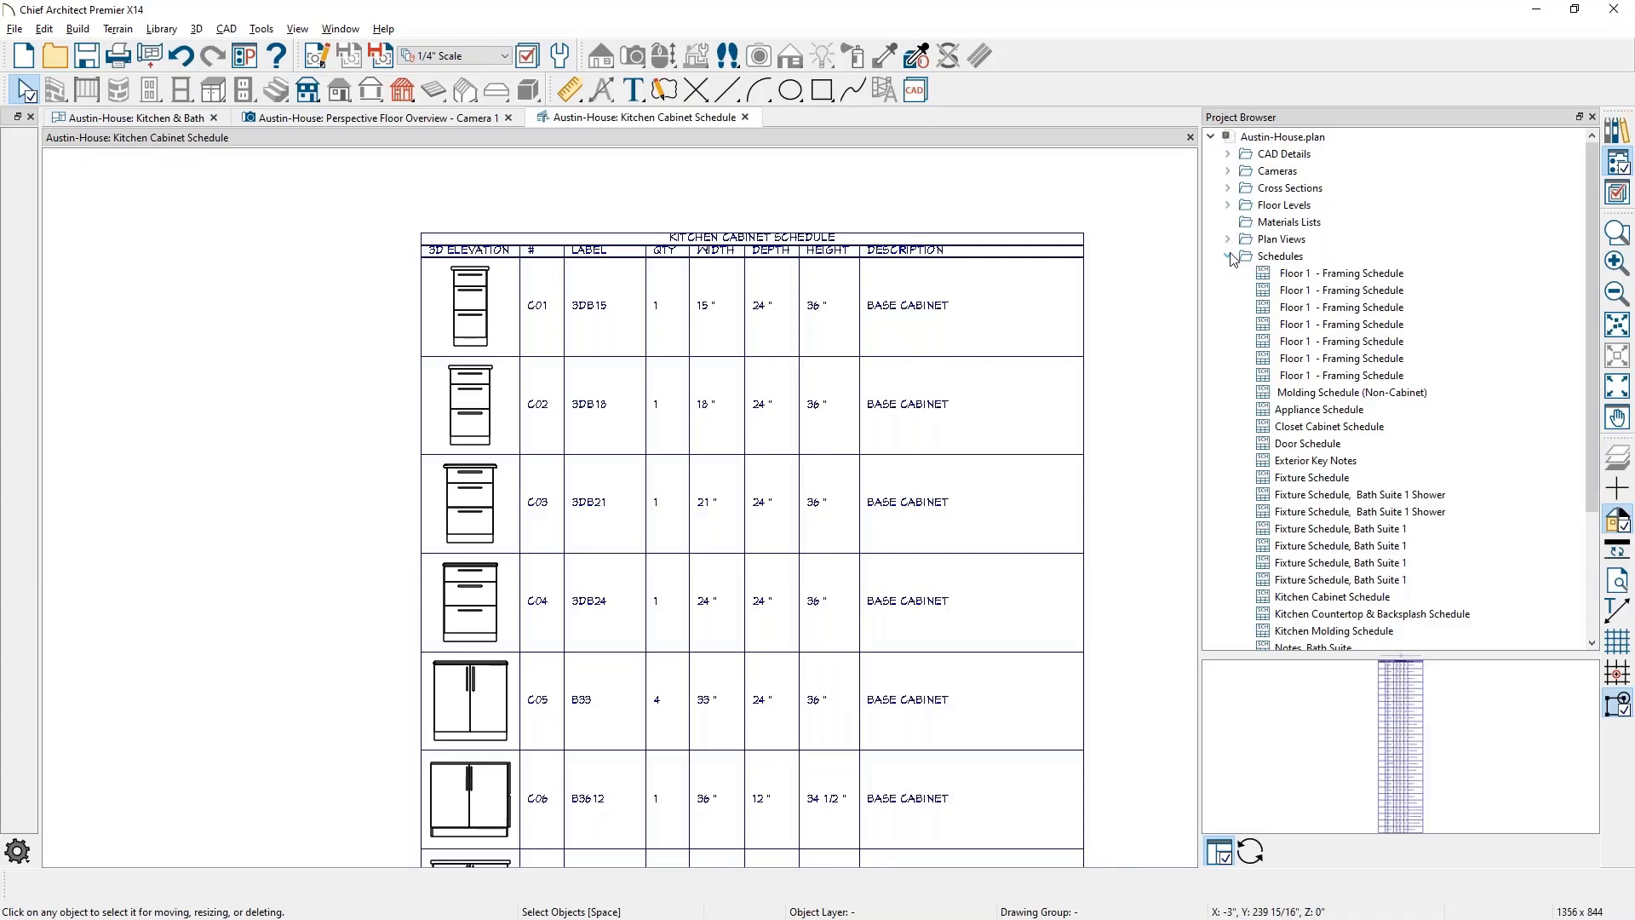
pyautogui.click(1234, 257)
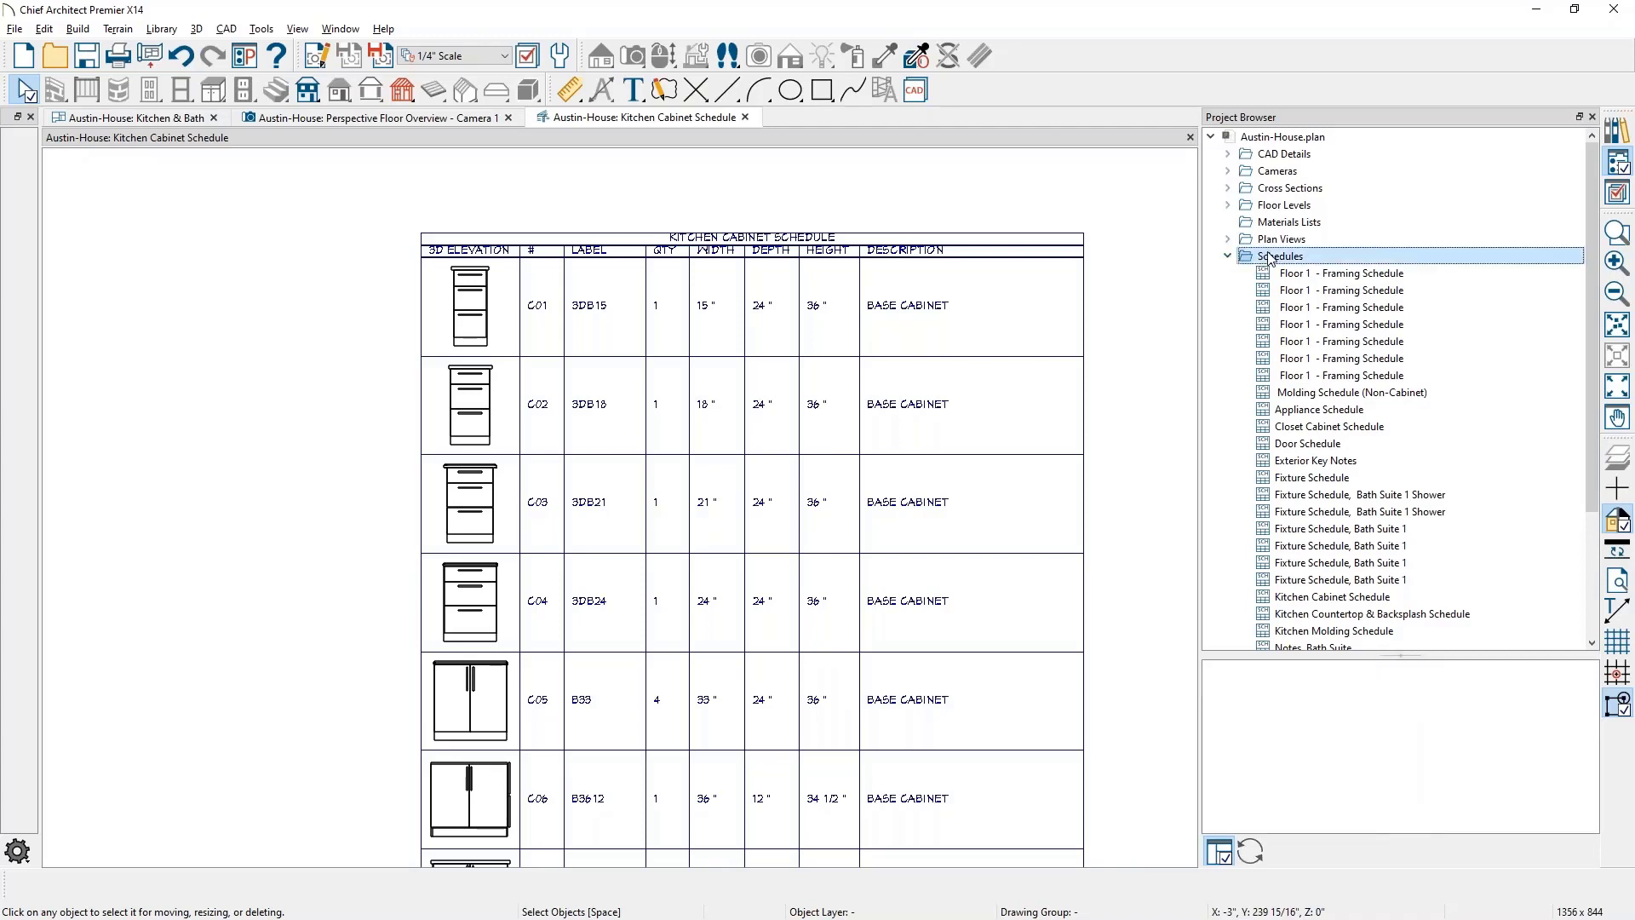
pyautogui.click(1348, 447)
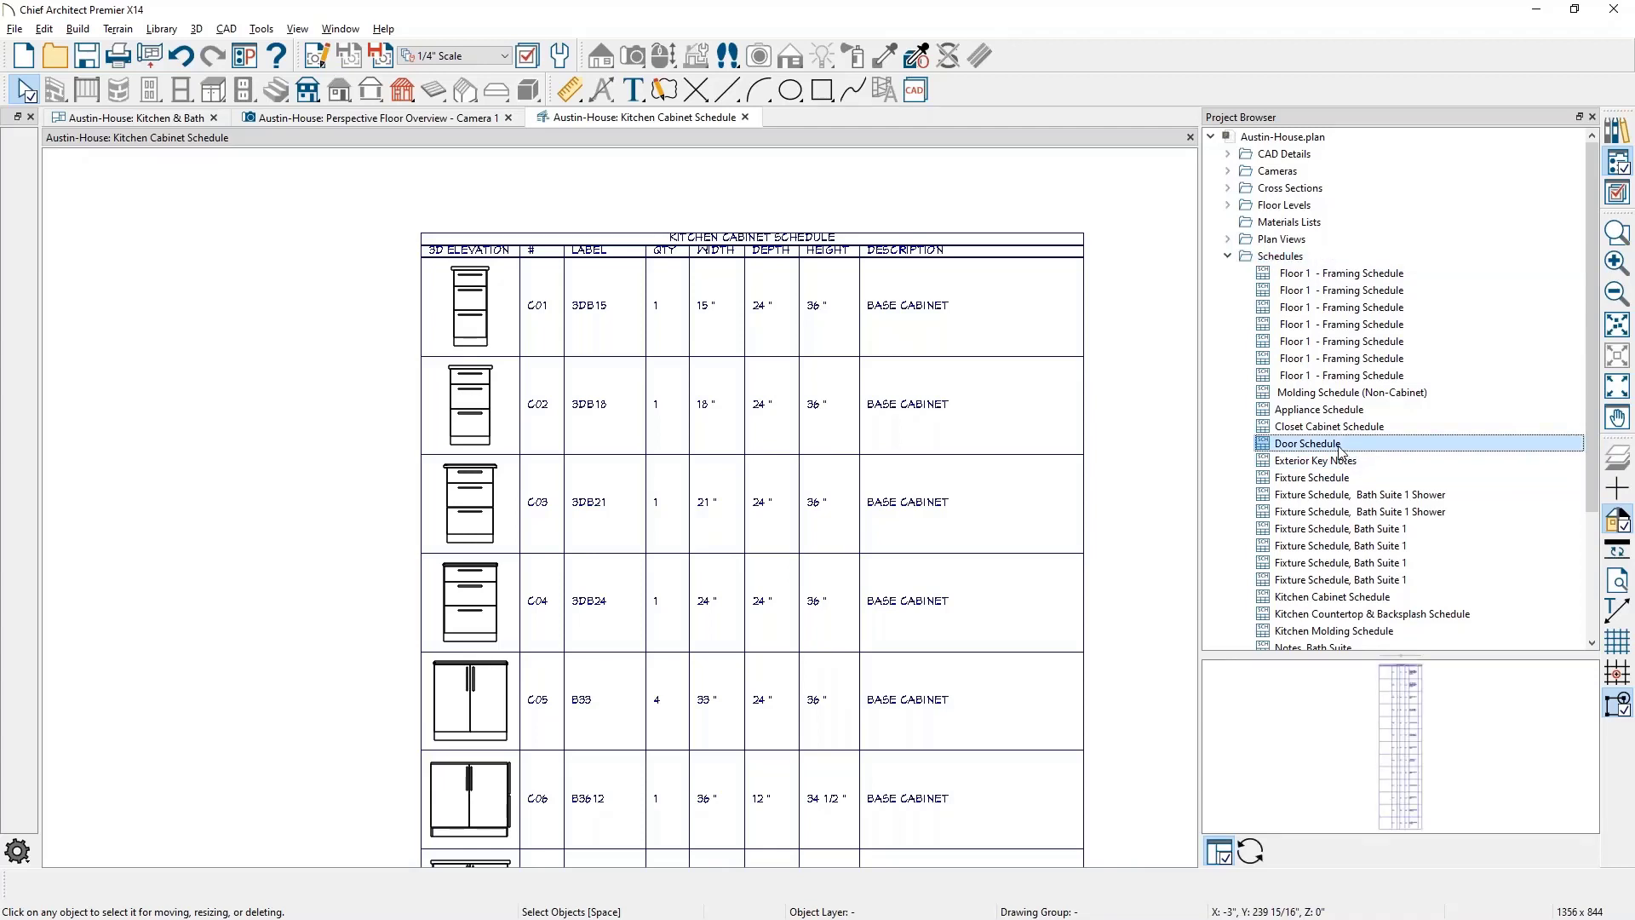
pyautogui.doubleClick(1341, 446)
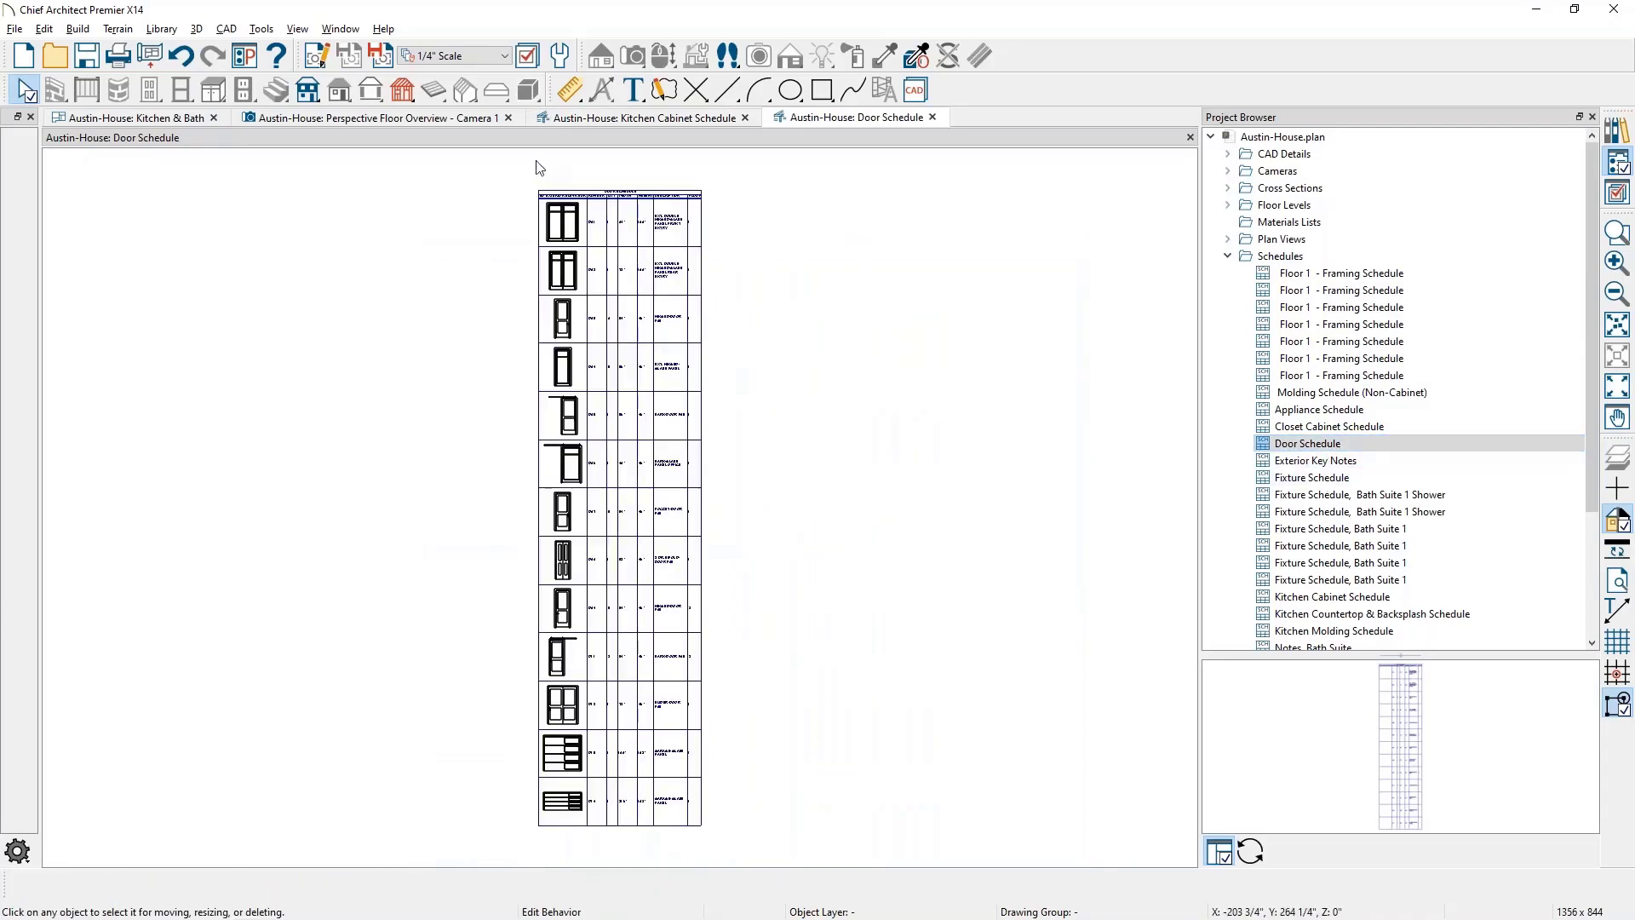
pyautogui.scroll(2, 592, 213)
pyautogui.moveTo(589, 208); pyautogui.dragTo(592, 322, button='middle')
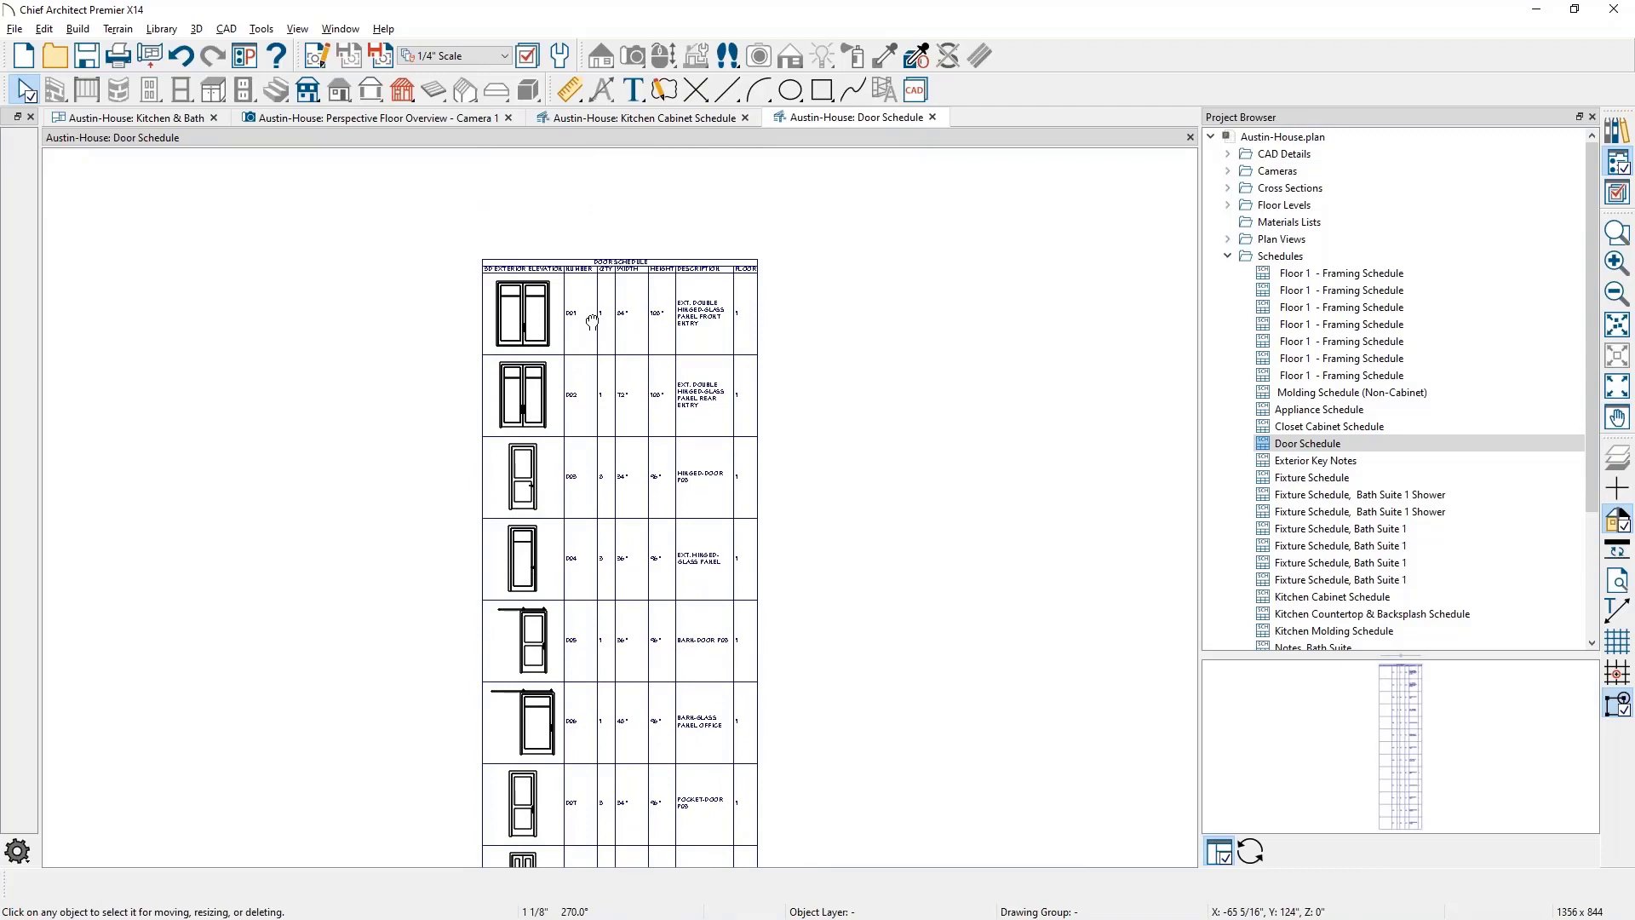
pyautogui.rightClick(1314, 258)
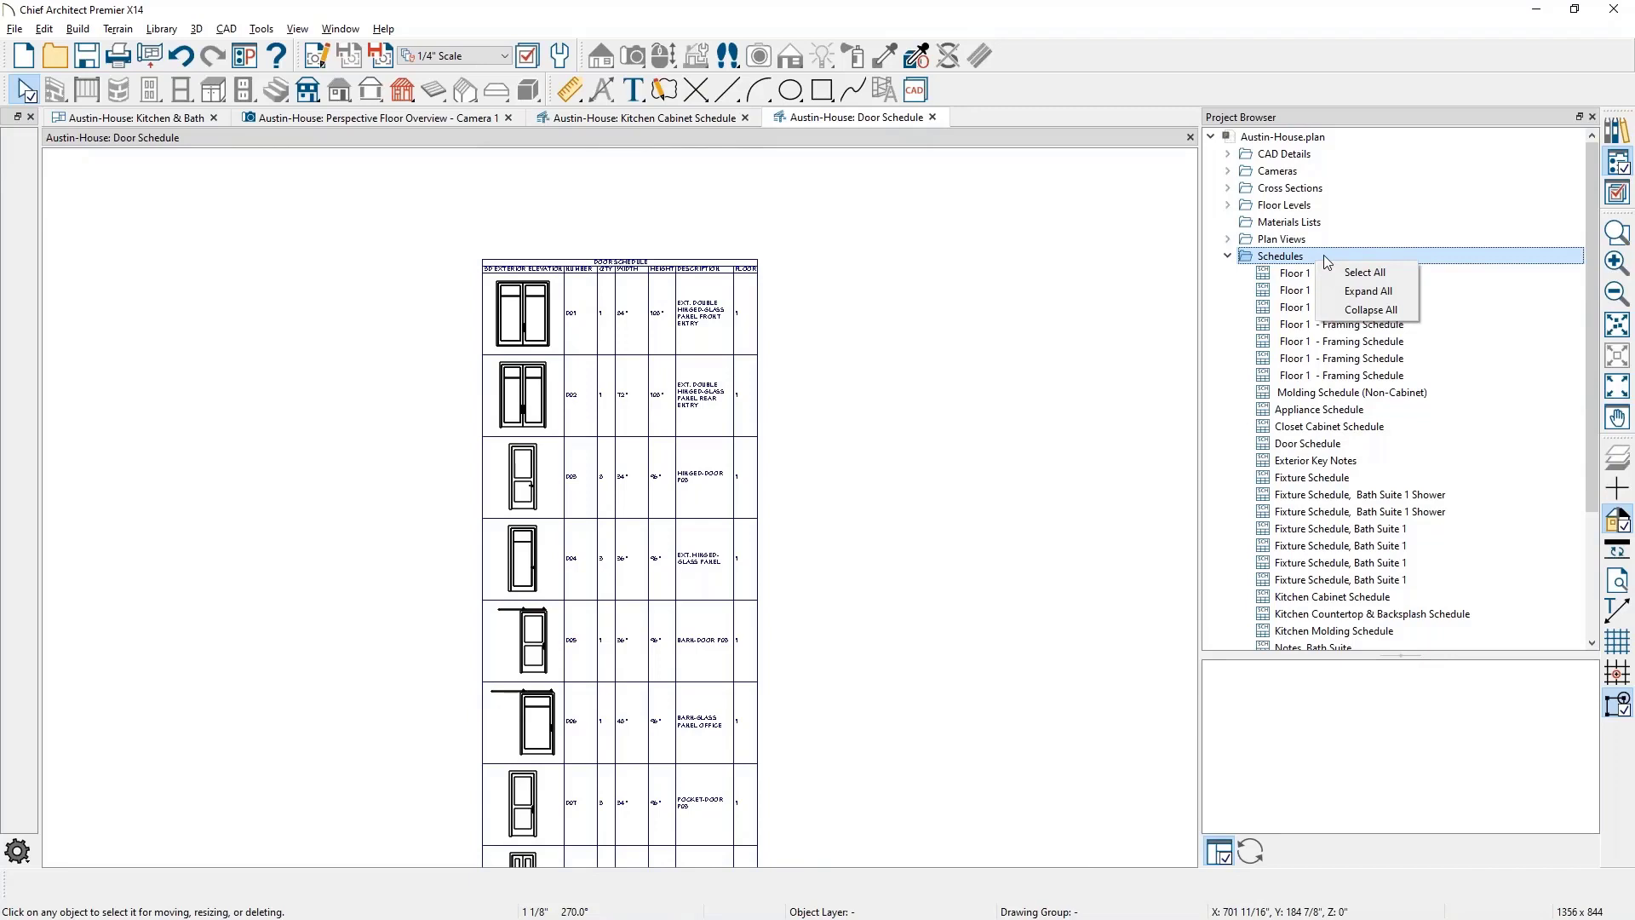
pyautogui.click(1309, 160)
pyautogui.rightClick(1309, 162)
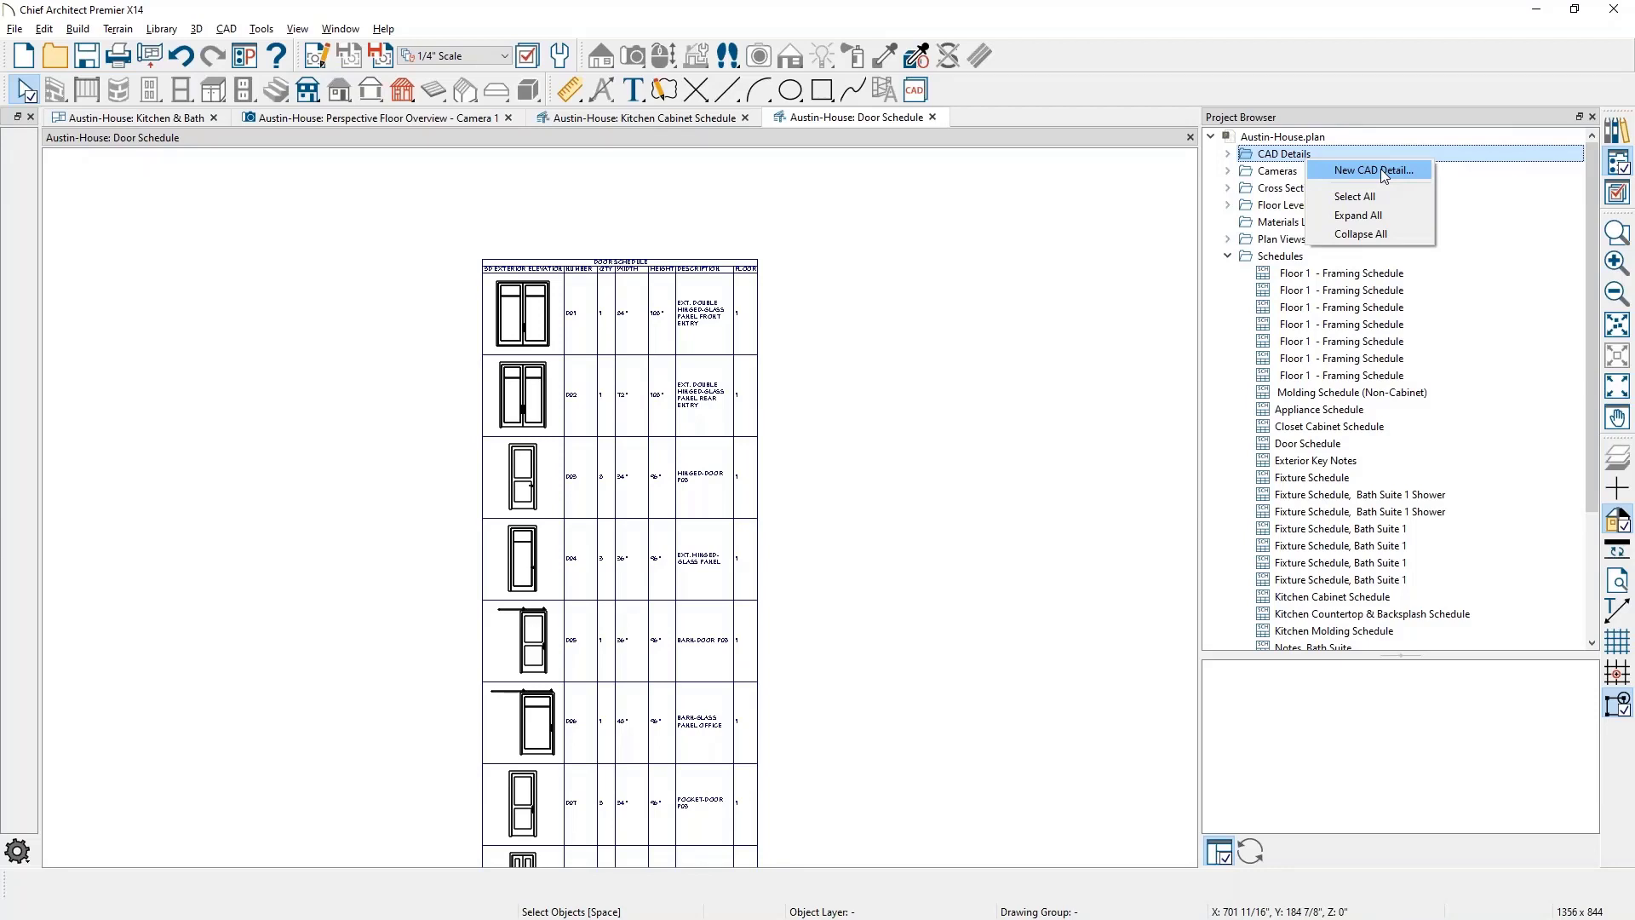
pyautogui.click(1296, 260)
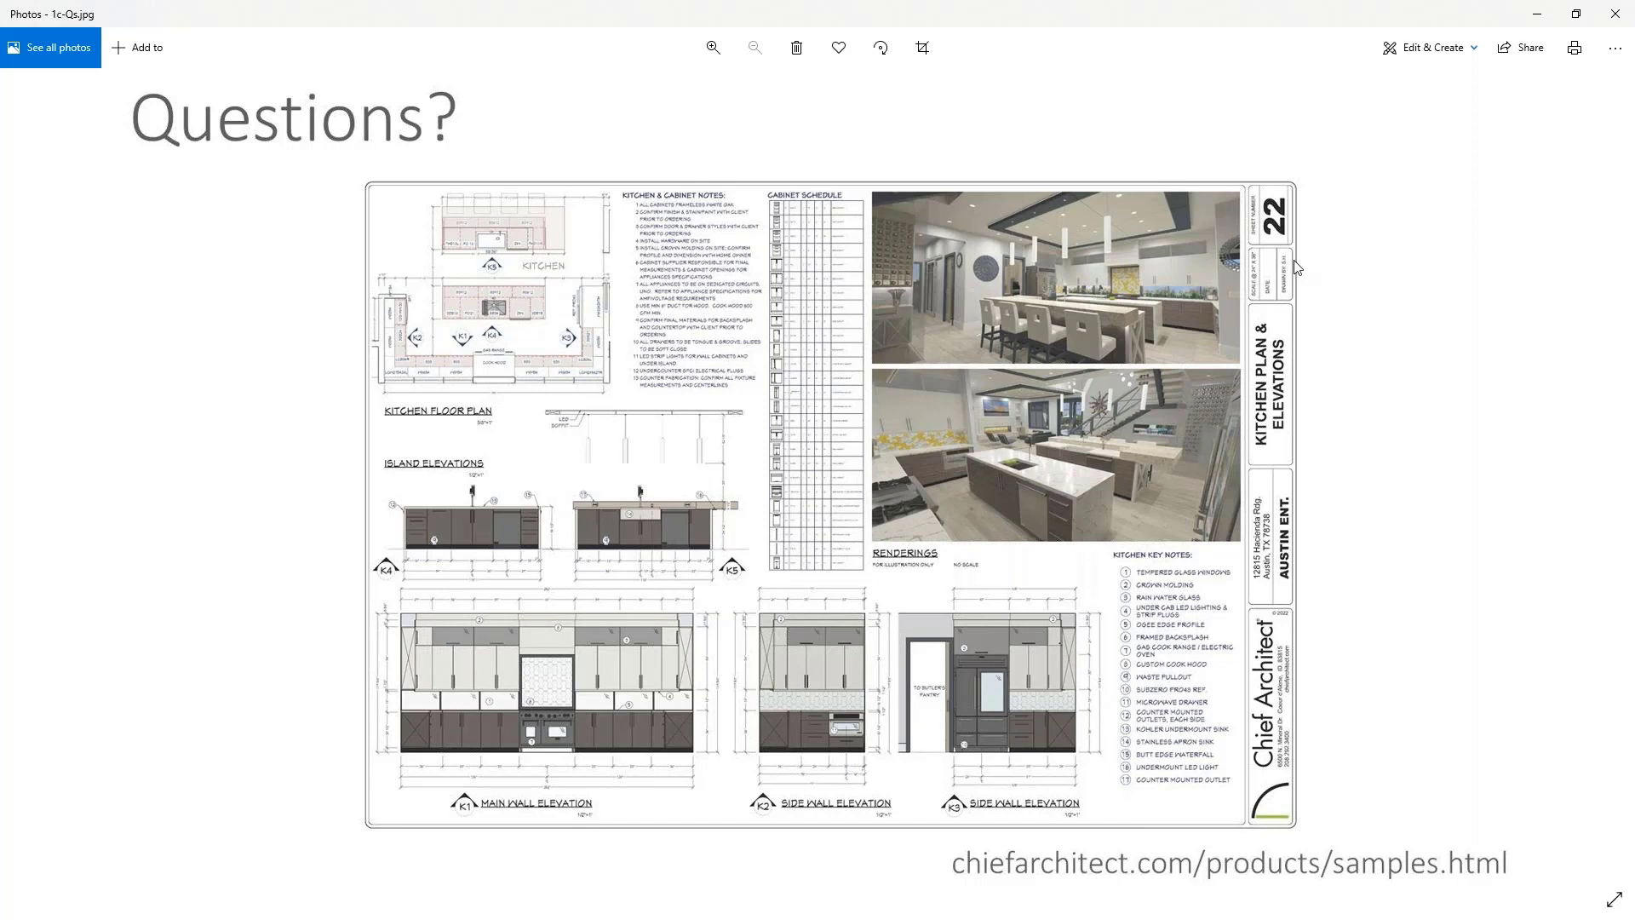
# Return to Chief Architect and examine the end of the bar-height island in the Perspective Floor Overview camera view
pyautogui.click(1549, 17)
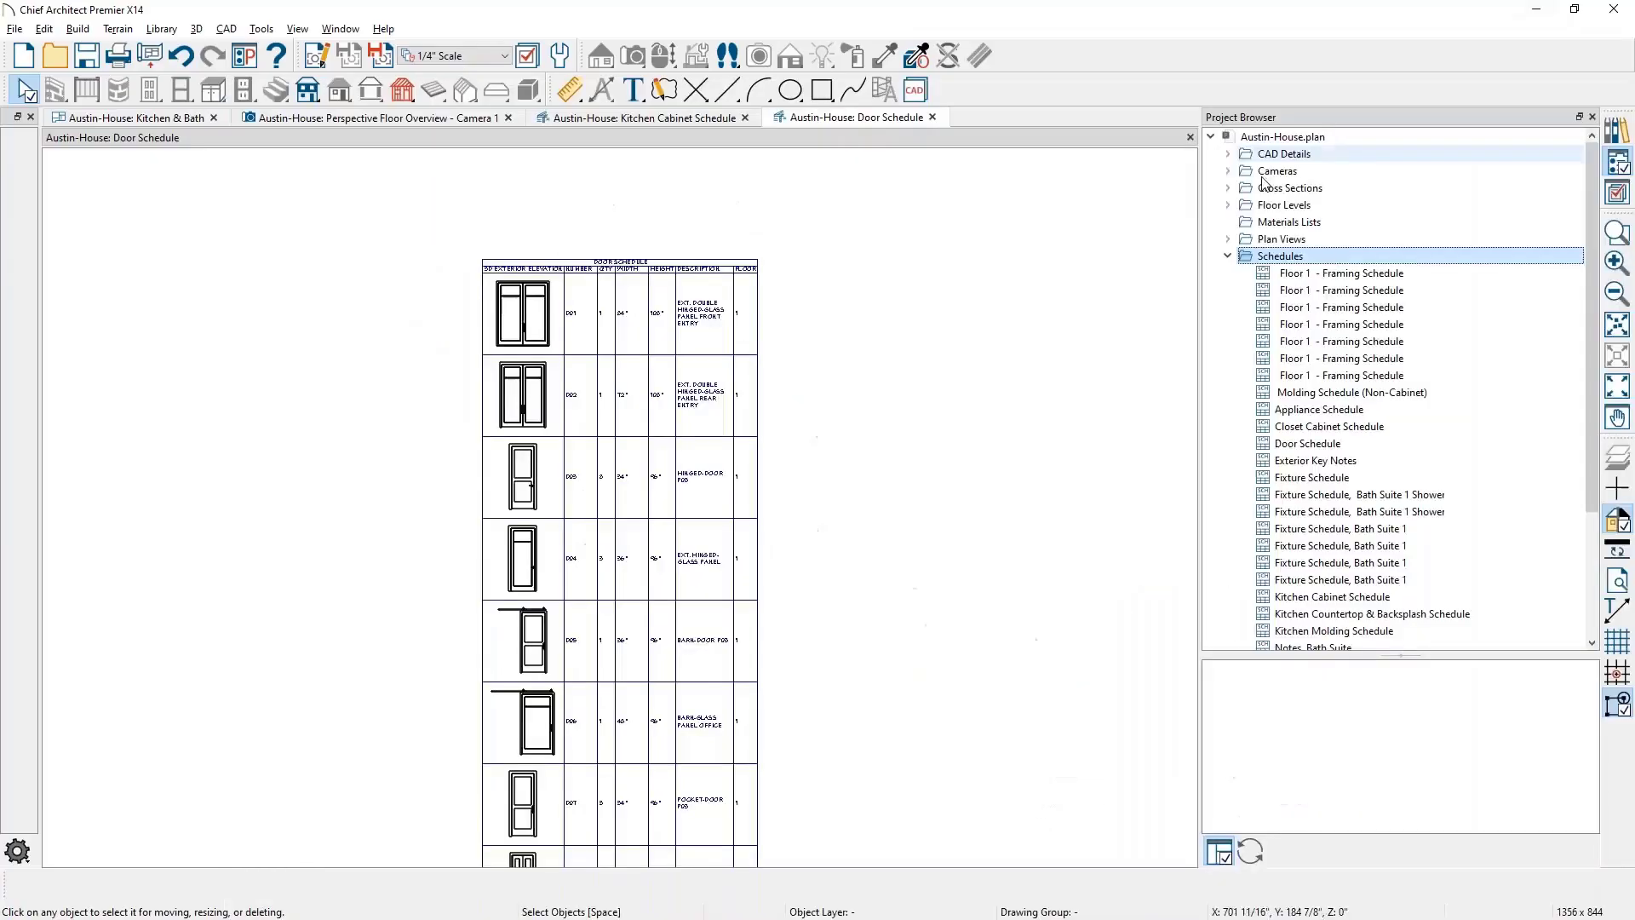
pyautogui.click(422, 120)
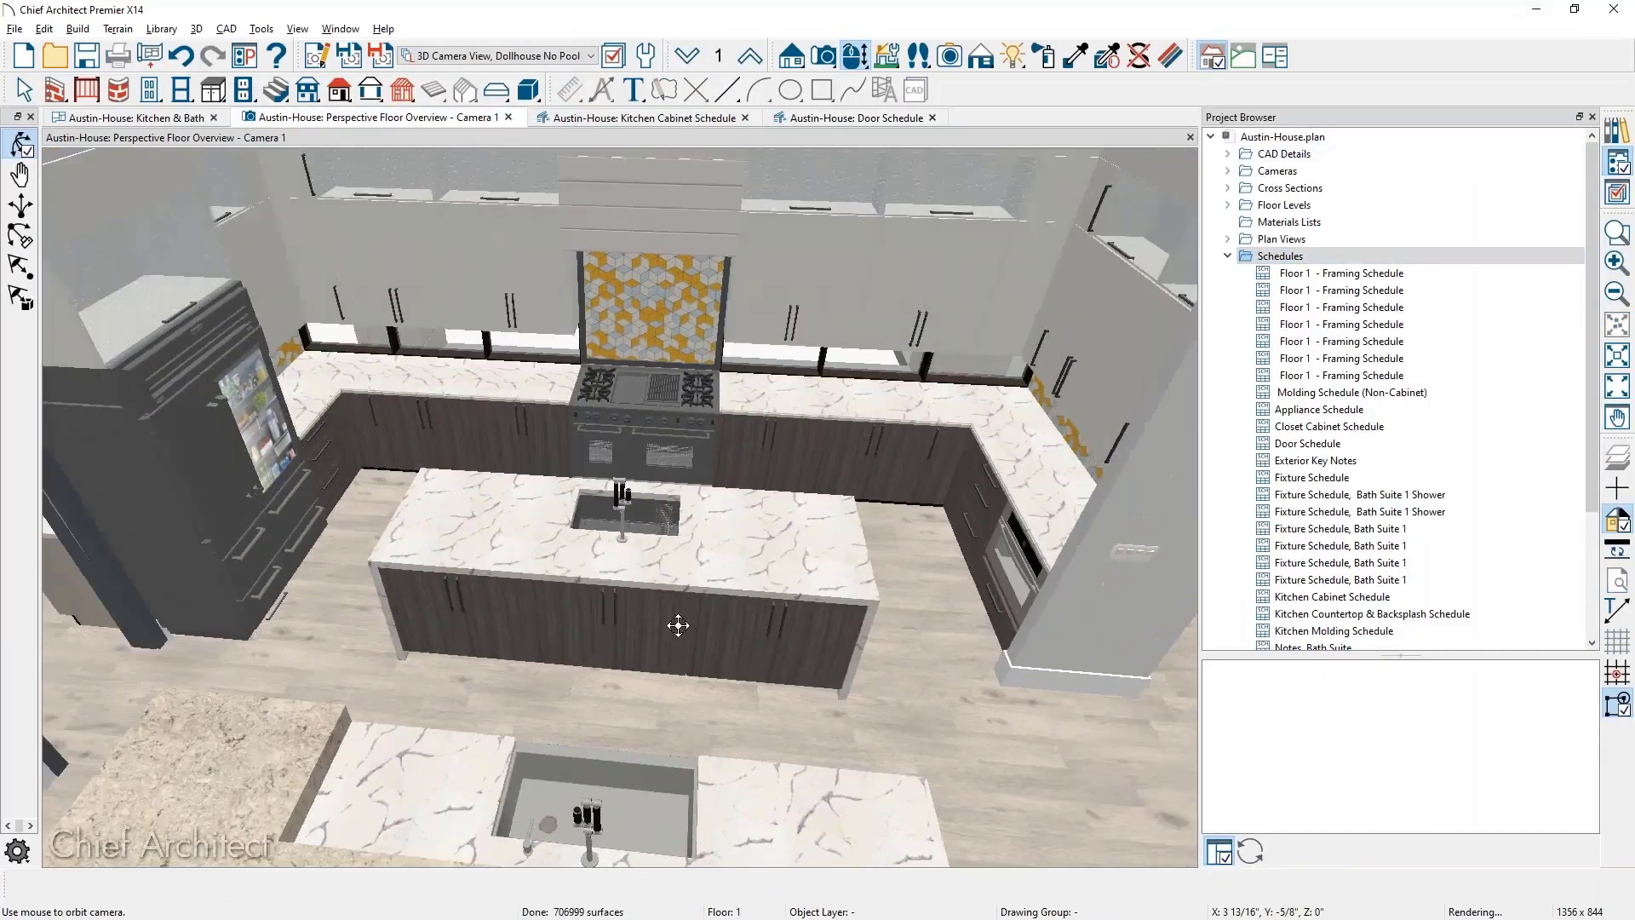
pyautogui.moveTo(678, 626); pyautogui.dragTo(622, 412)
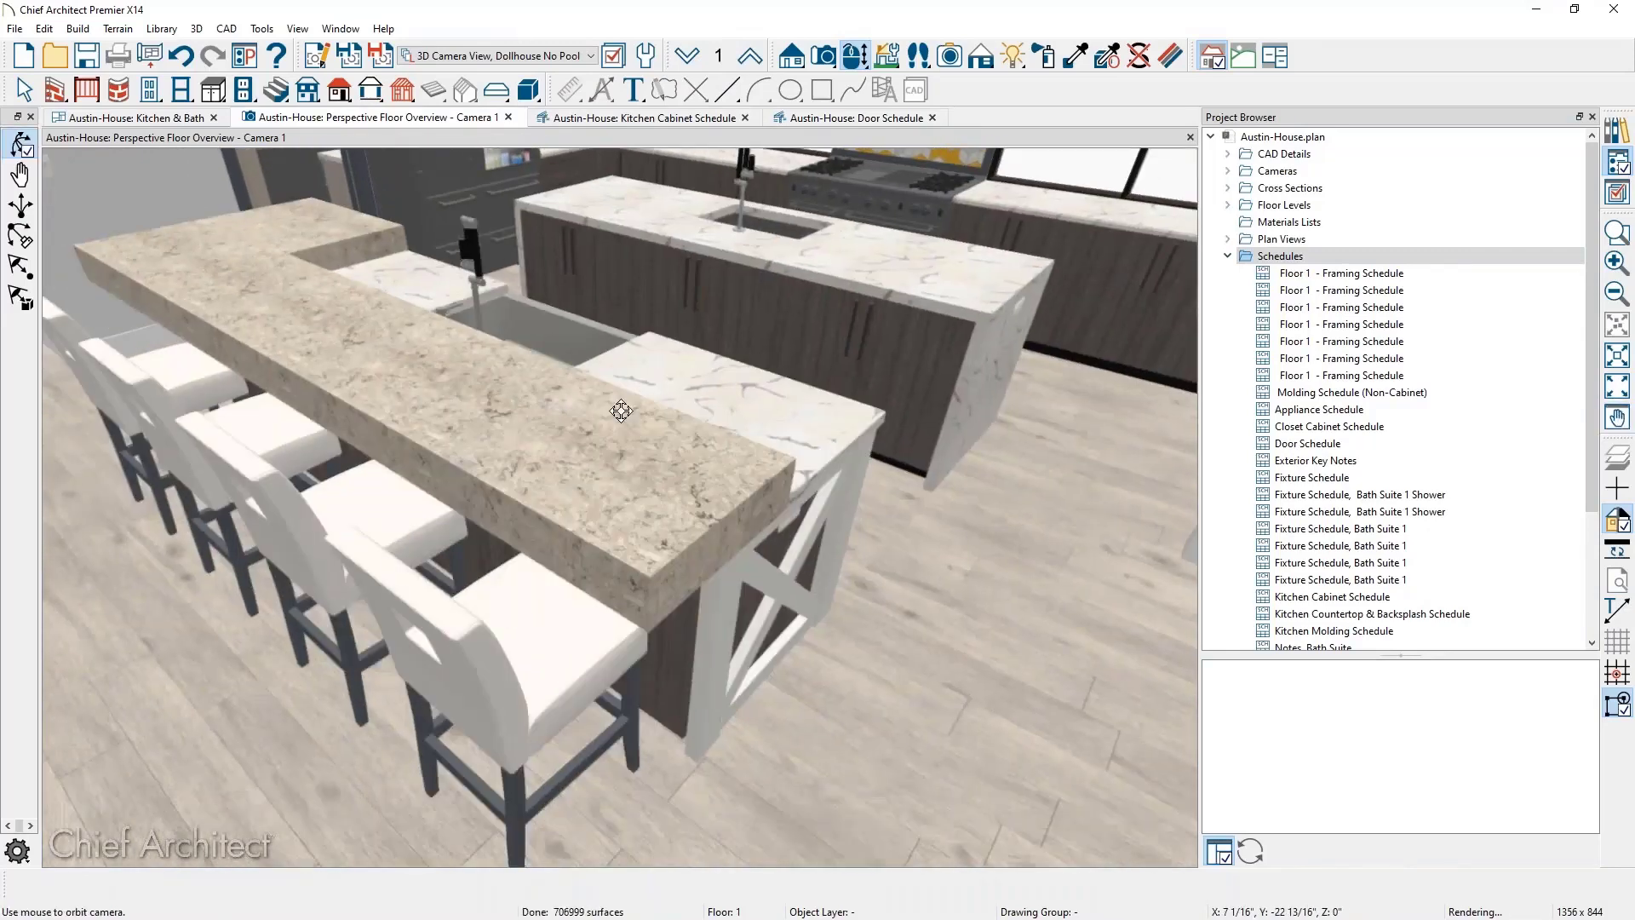
pyautogui.press('space')
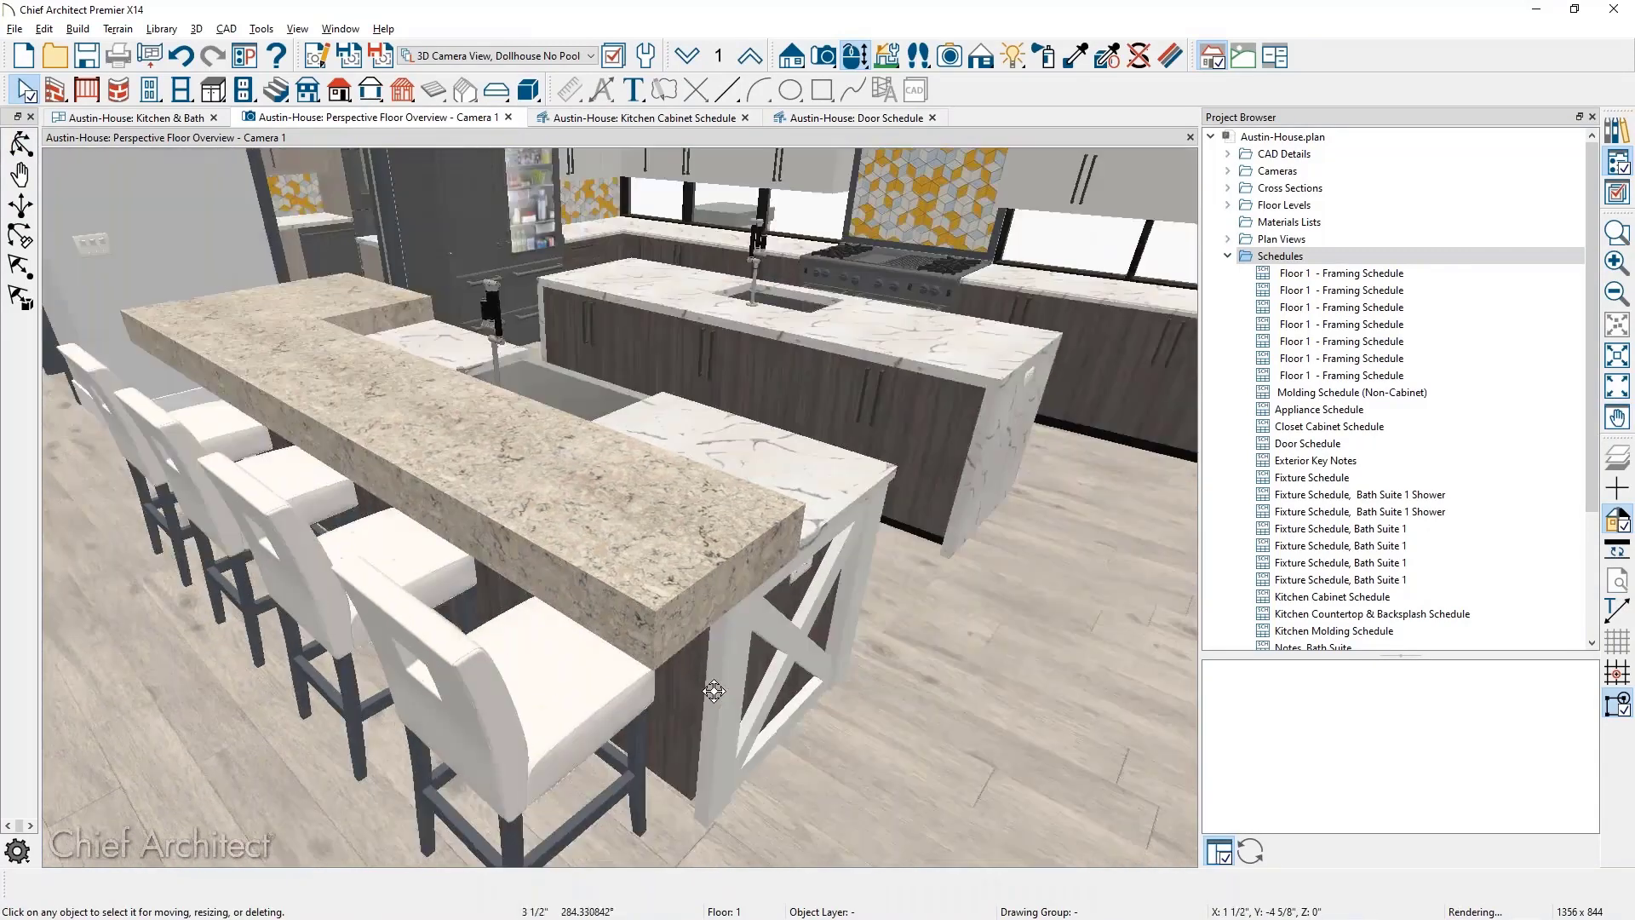
pyautogui.moveTo(714, 691); pyautogui.dragTo(676, 182, button='middle')
# Render the camera view with the Vector View technique and face the X-braced end of the bar-height island
pyautogui.click(678, 457)
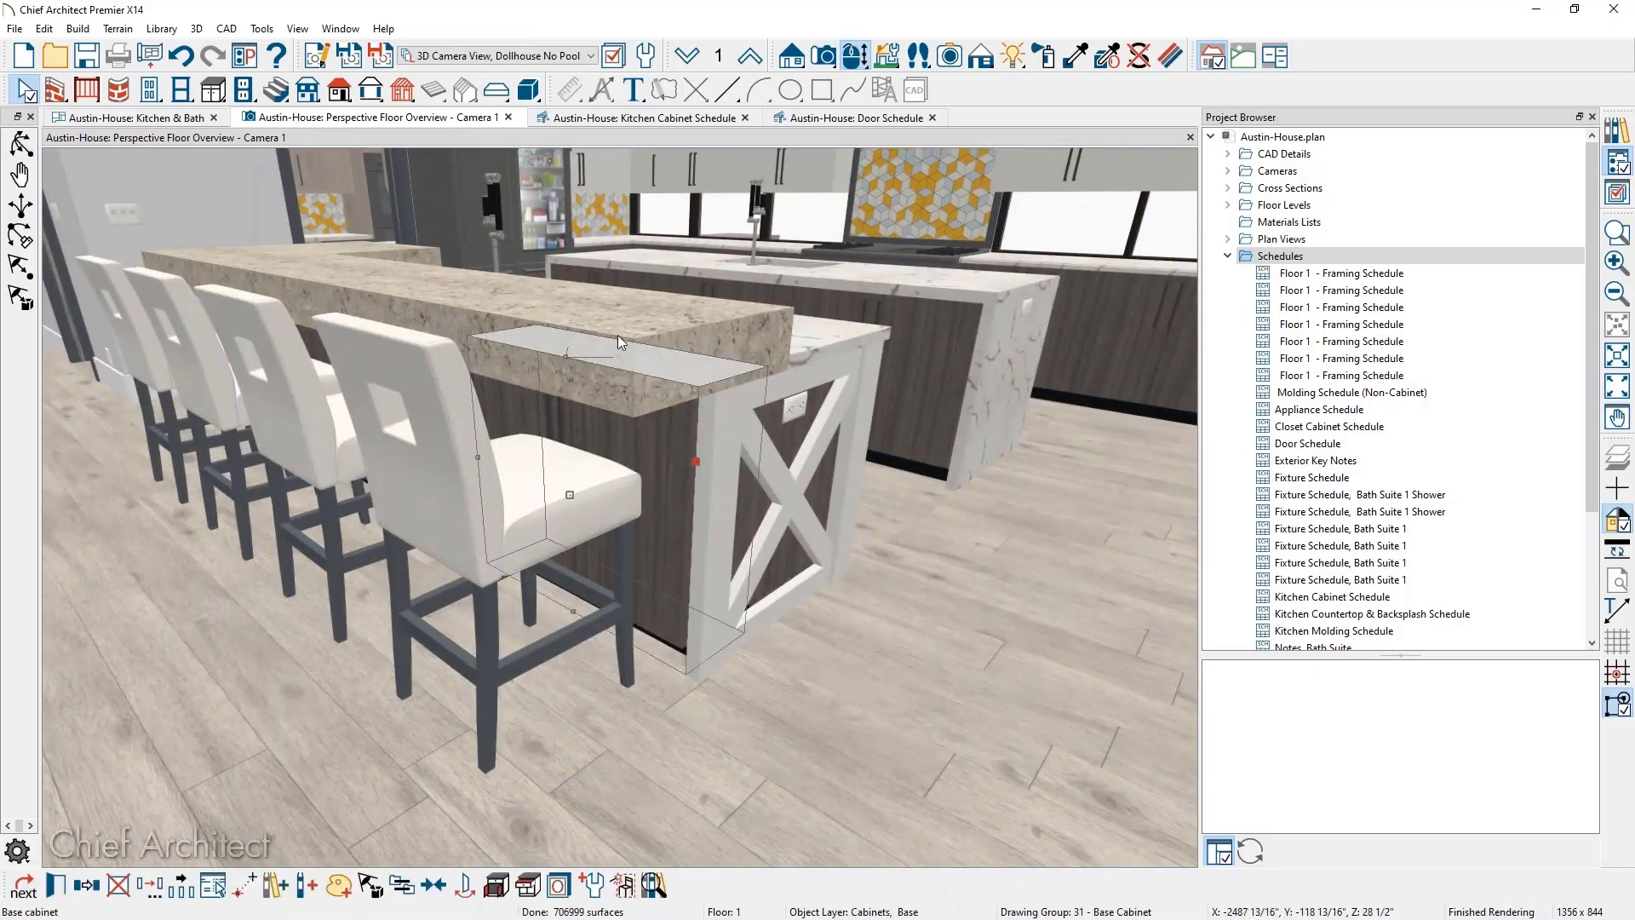
pyautogui.click(981, 55)
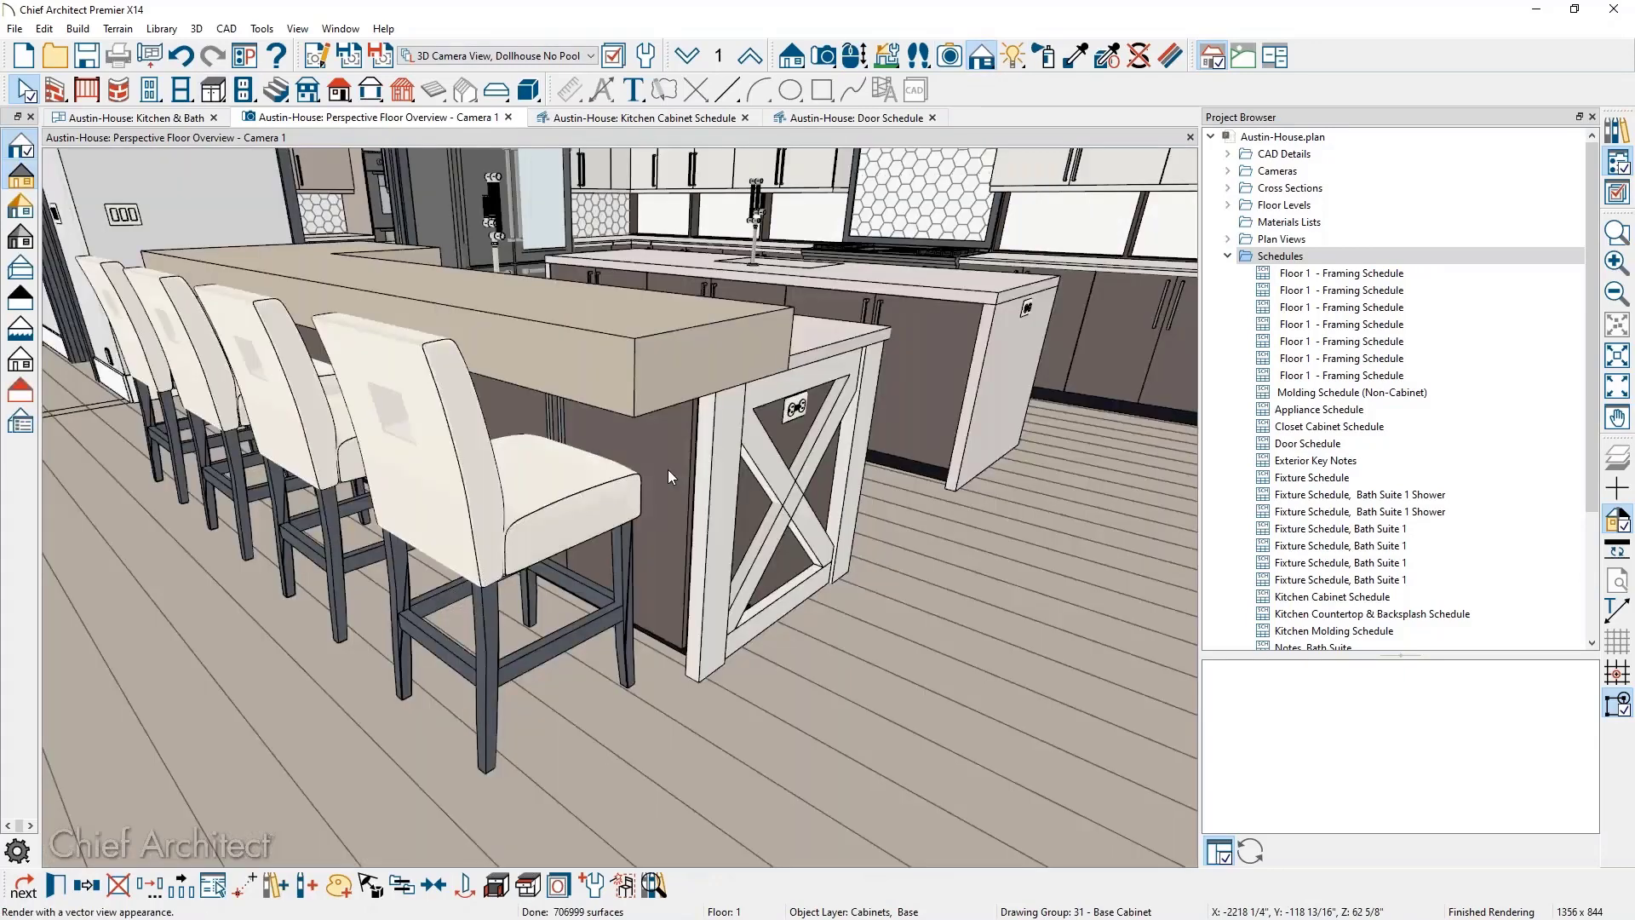
pyautogui.click(668, 469)
pyautogui.moveTo(797, 581); pyautogui.dragTo(44, 467, button='middle')
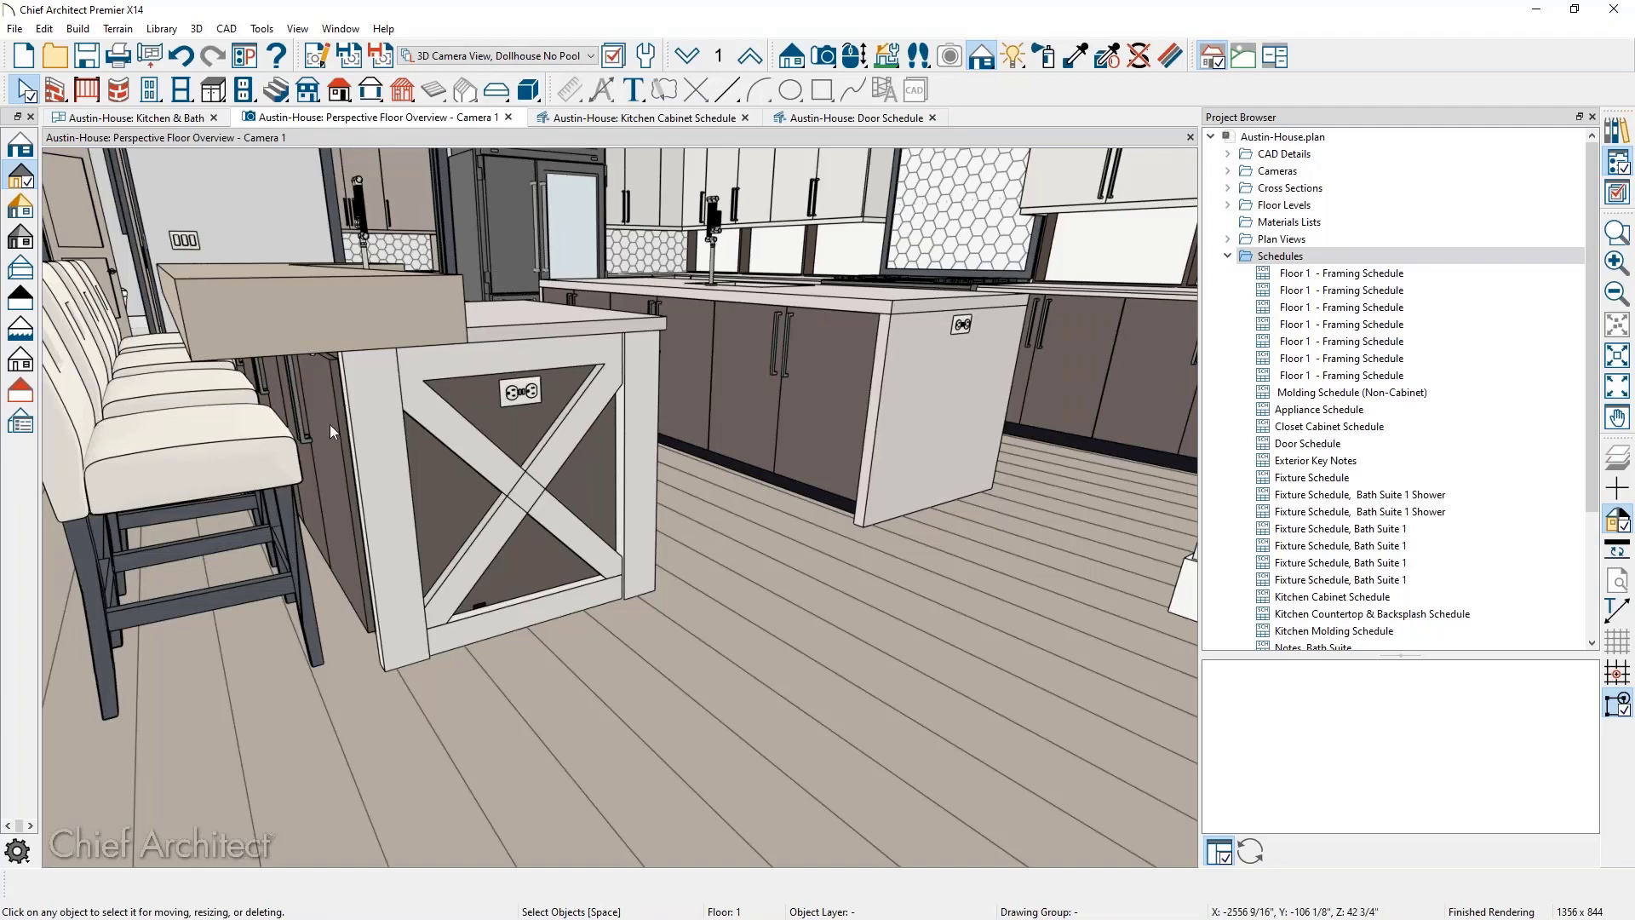
# Inspect the vertical post and the diagonal brace solids that form the X-braced end panel of the island
pyautogui.click(391, 422)
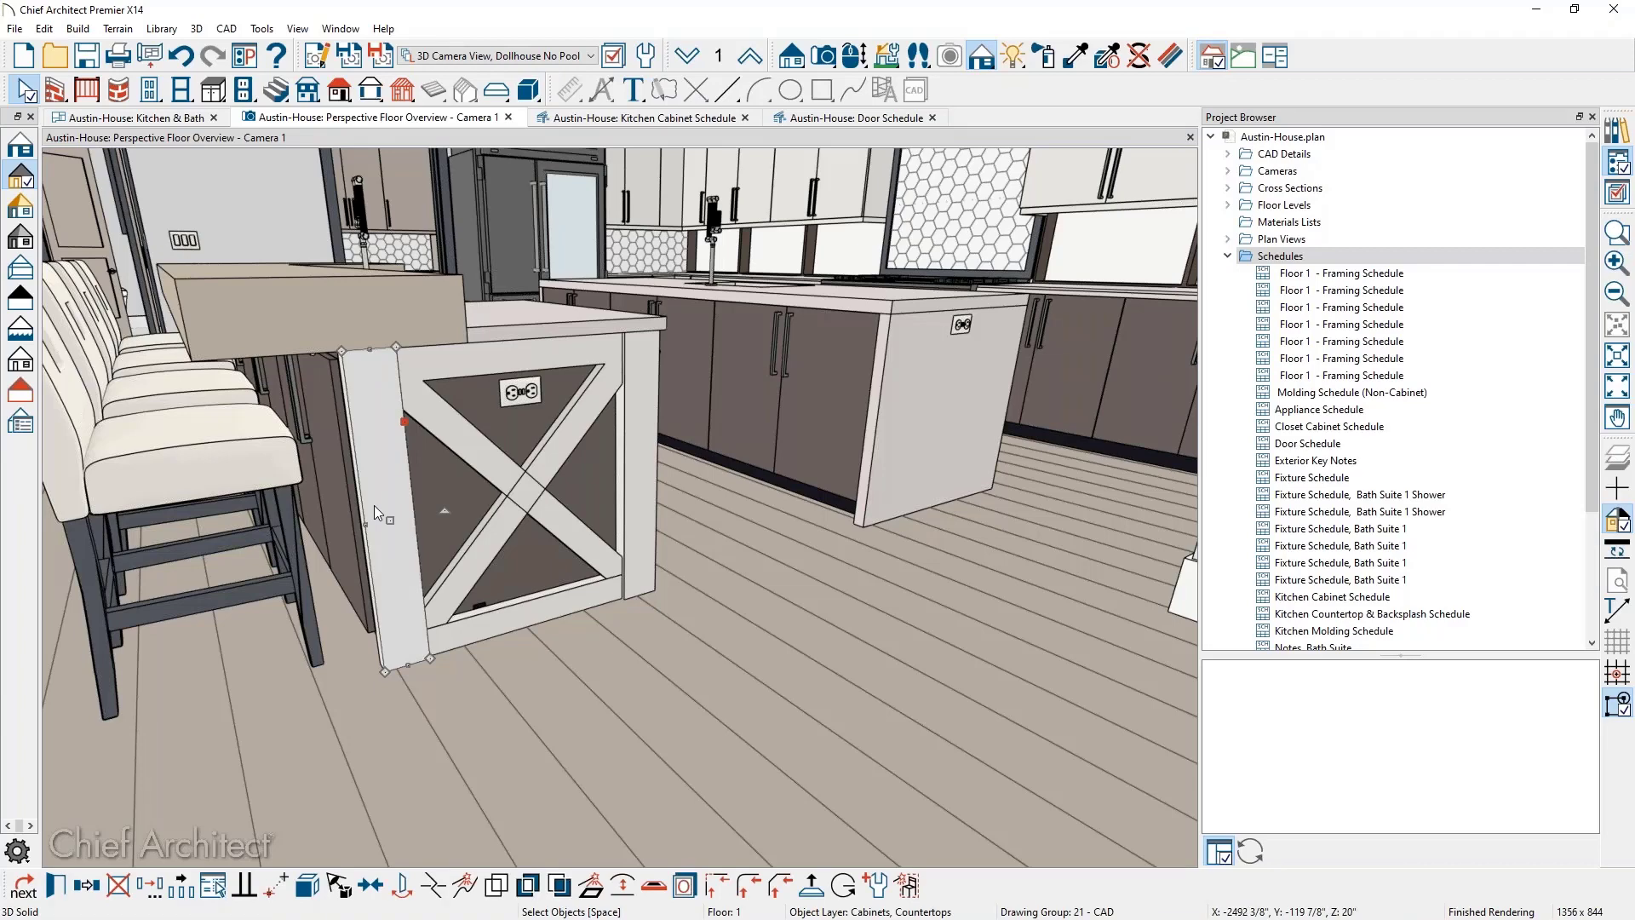
pyautogui.press('Escape')
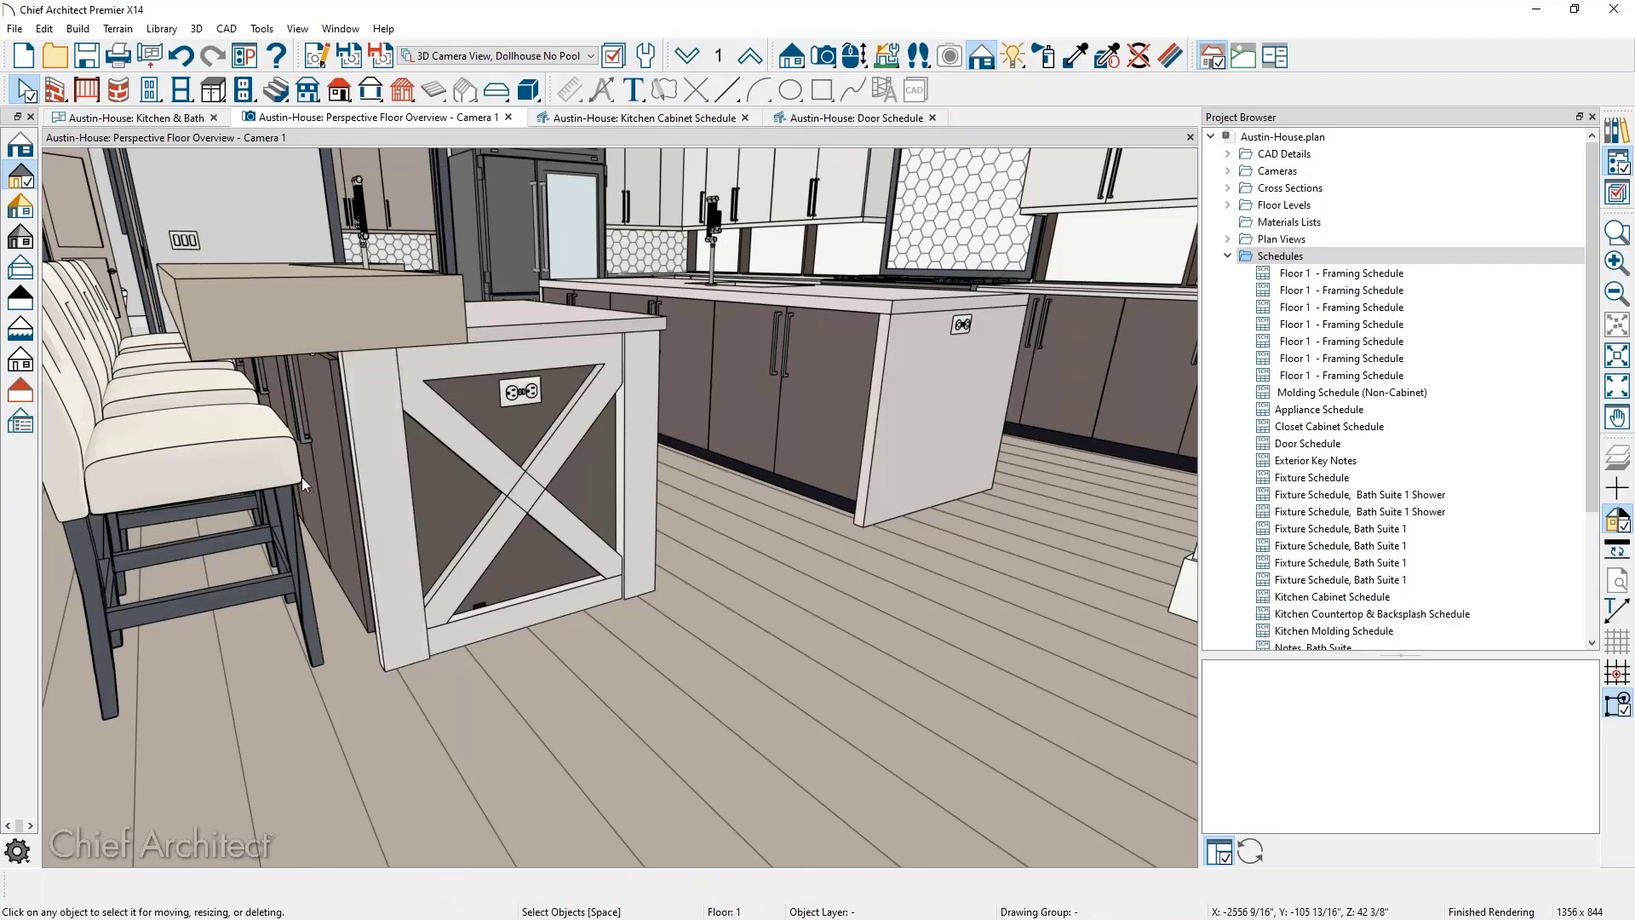
pyautogui.click(442, 426)
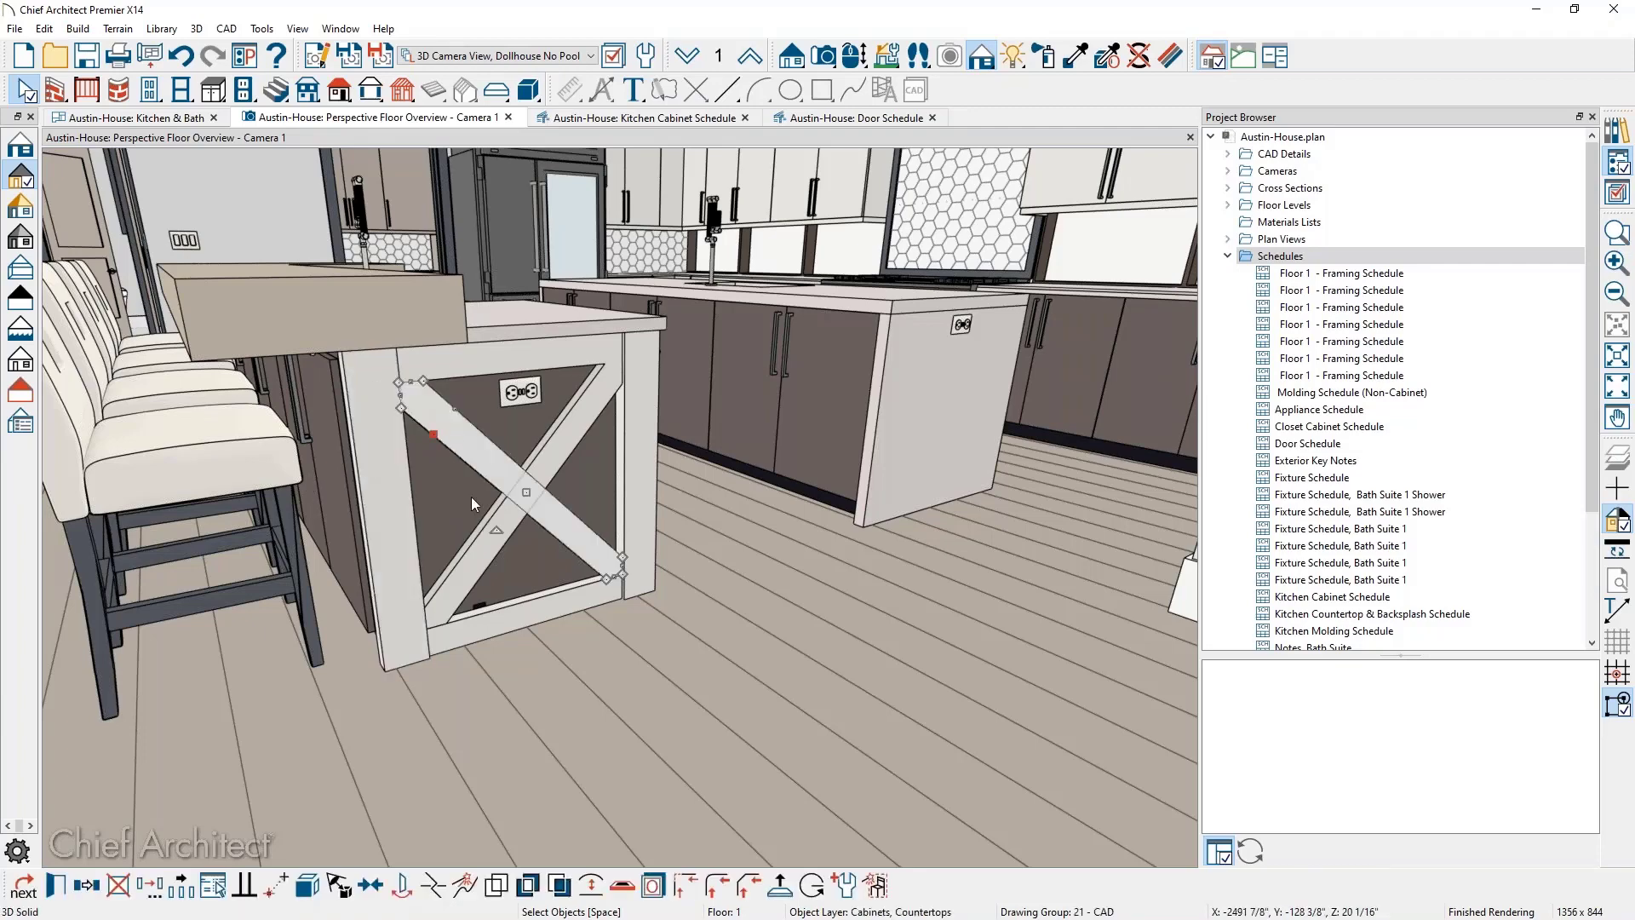
pyautogui.click(474, 545)
pyautogui.press('Escape')
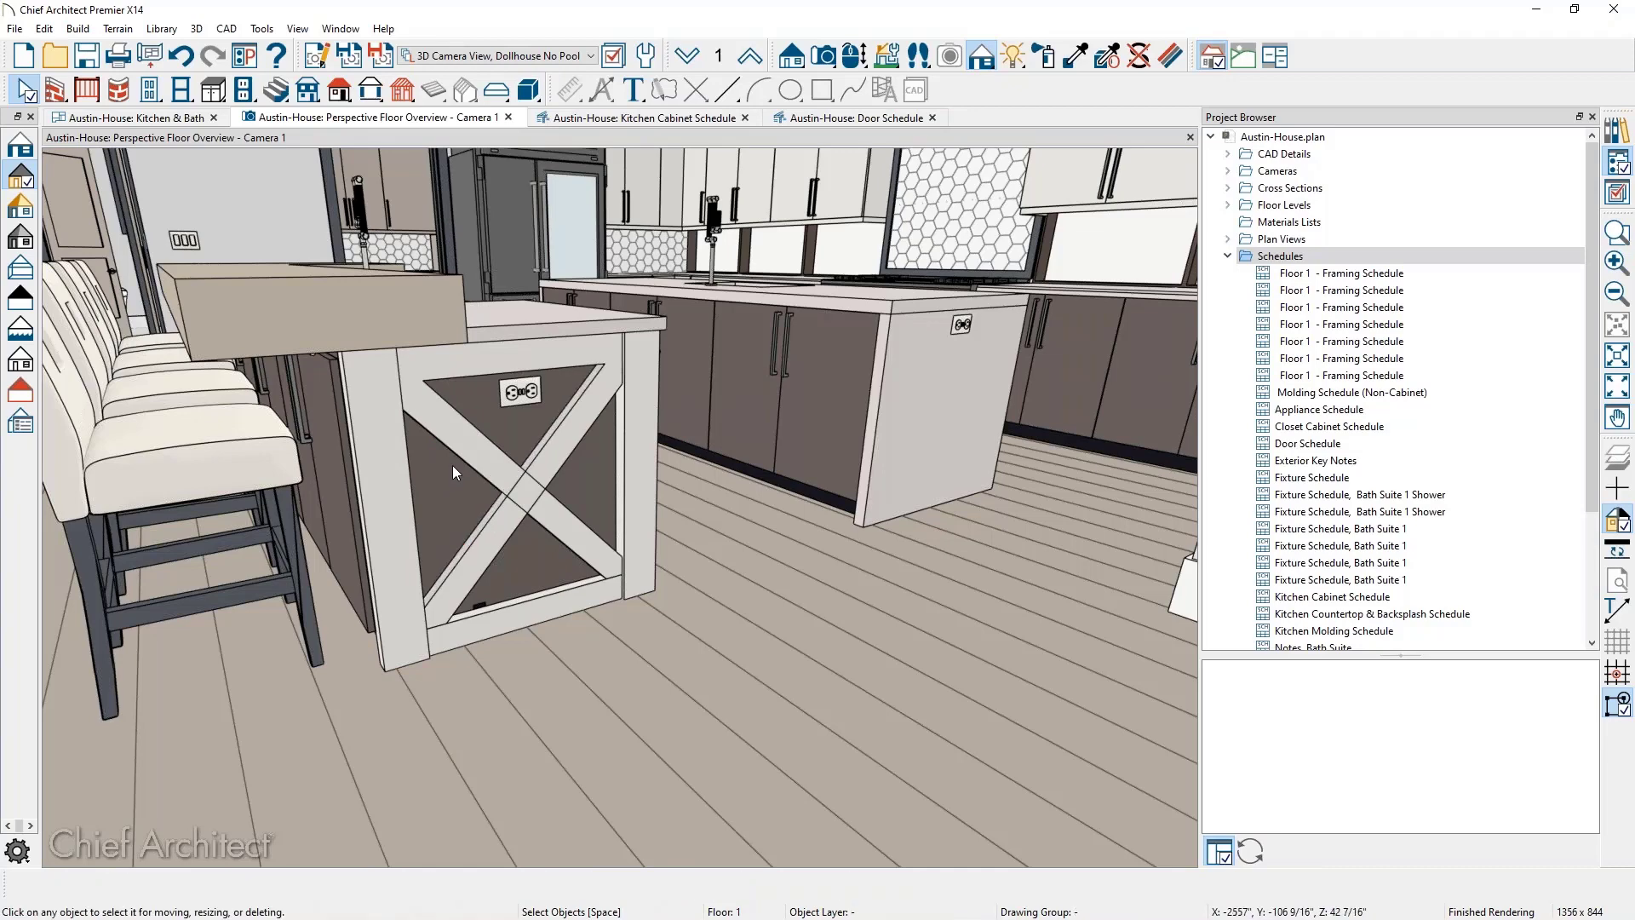
# Search the library for "framed door" and place a Framed Door on the floor beside the island's X-braced end
pyautogui.click(1609, 196)
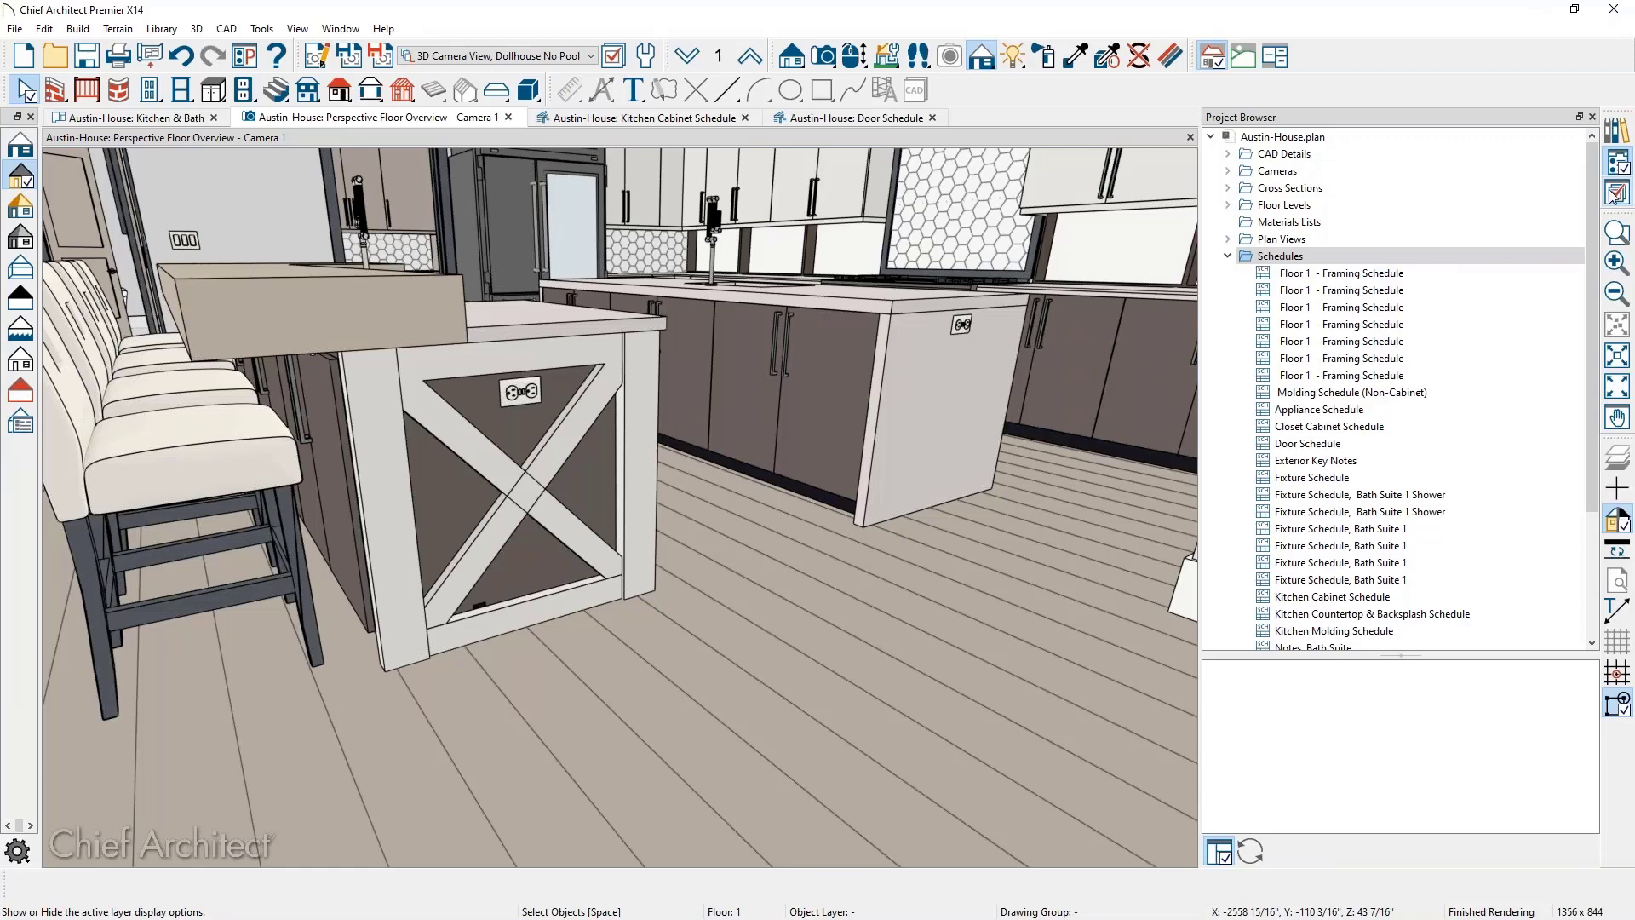
pyautogui.click(1621, 132)
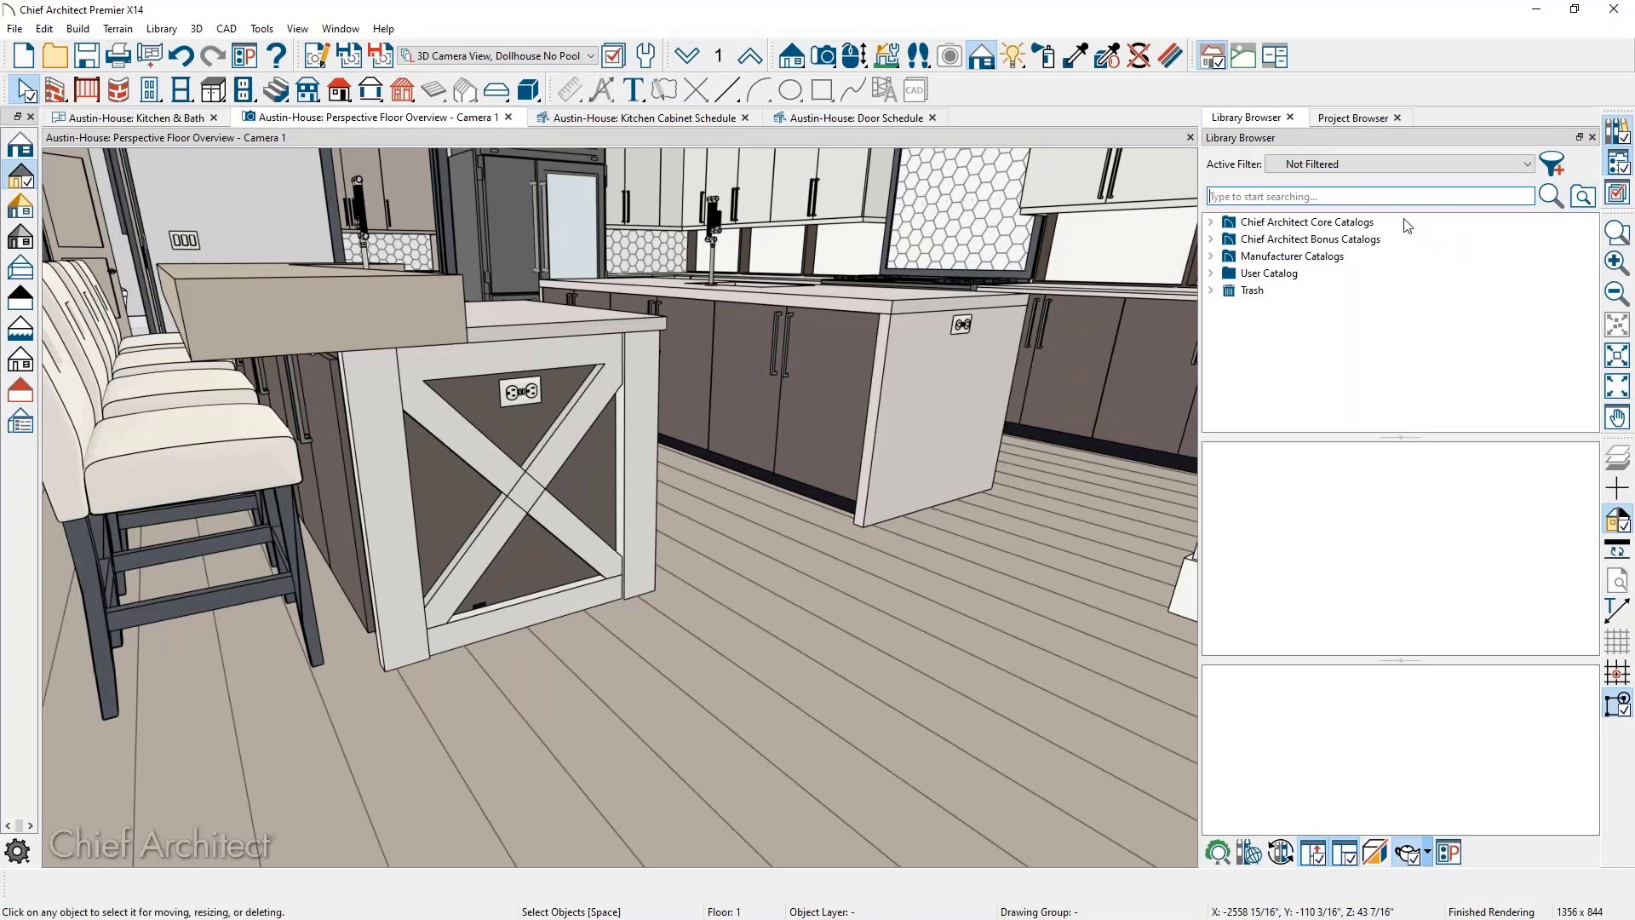
pyautogui.write('framed door')
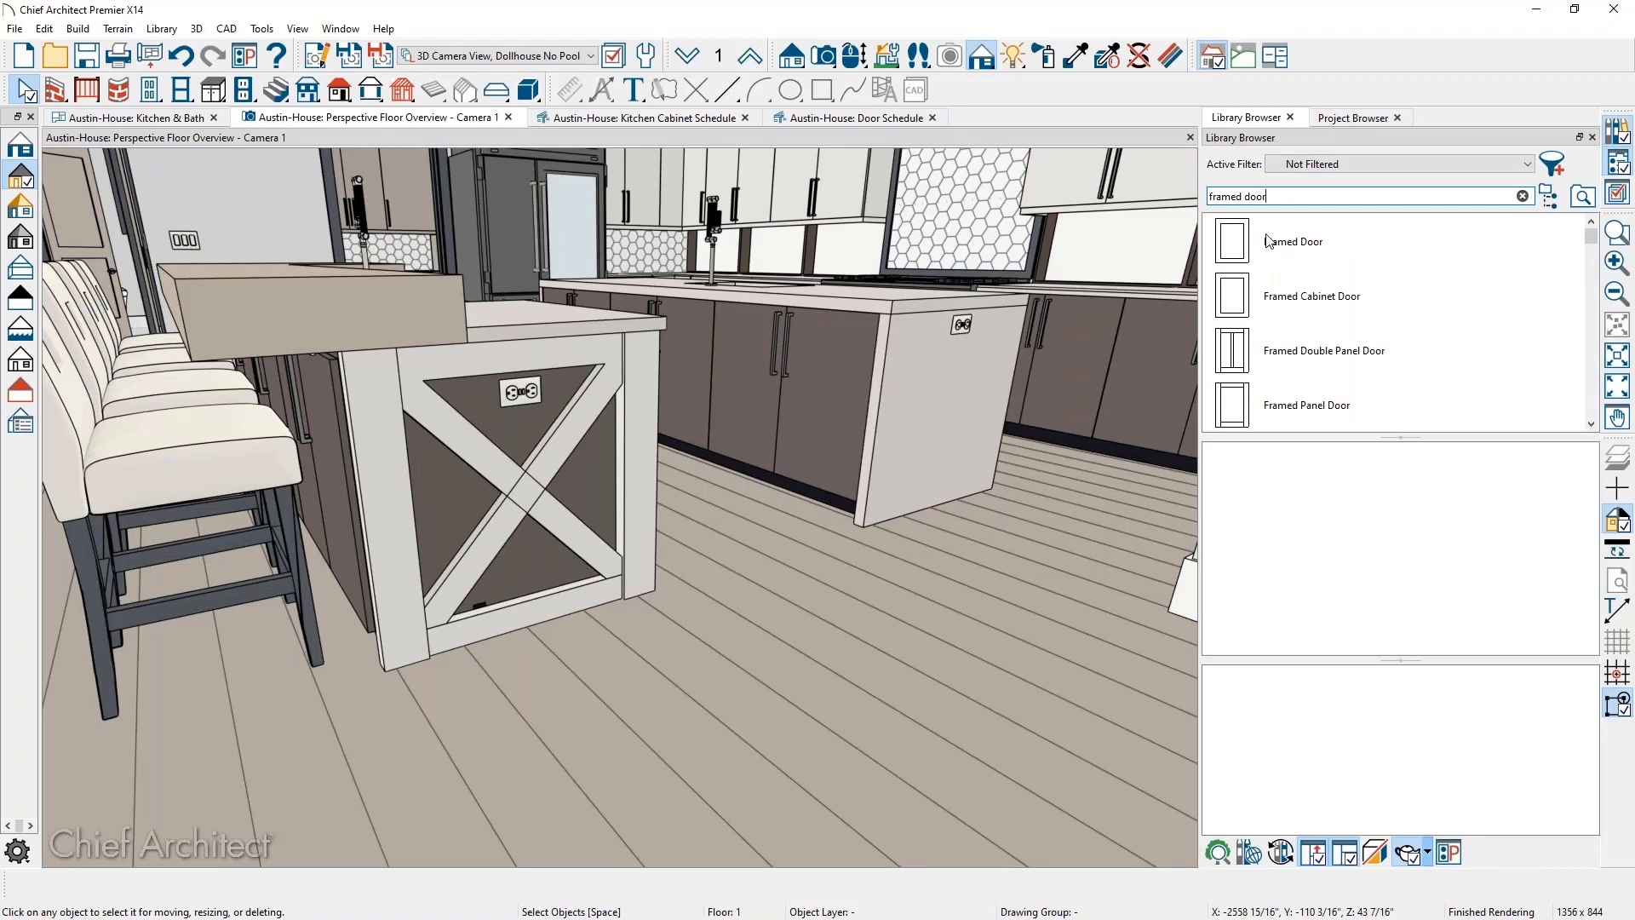
pyautogui.click(1269, 243)
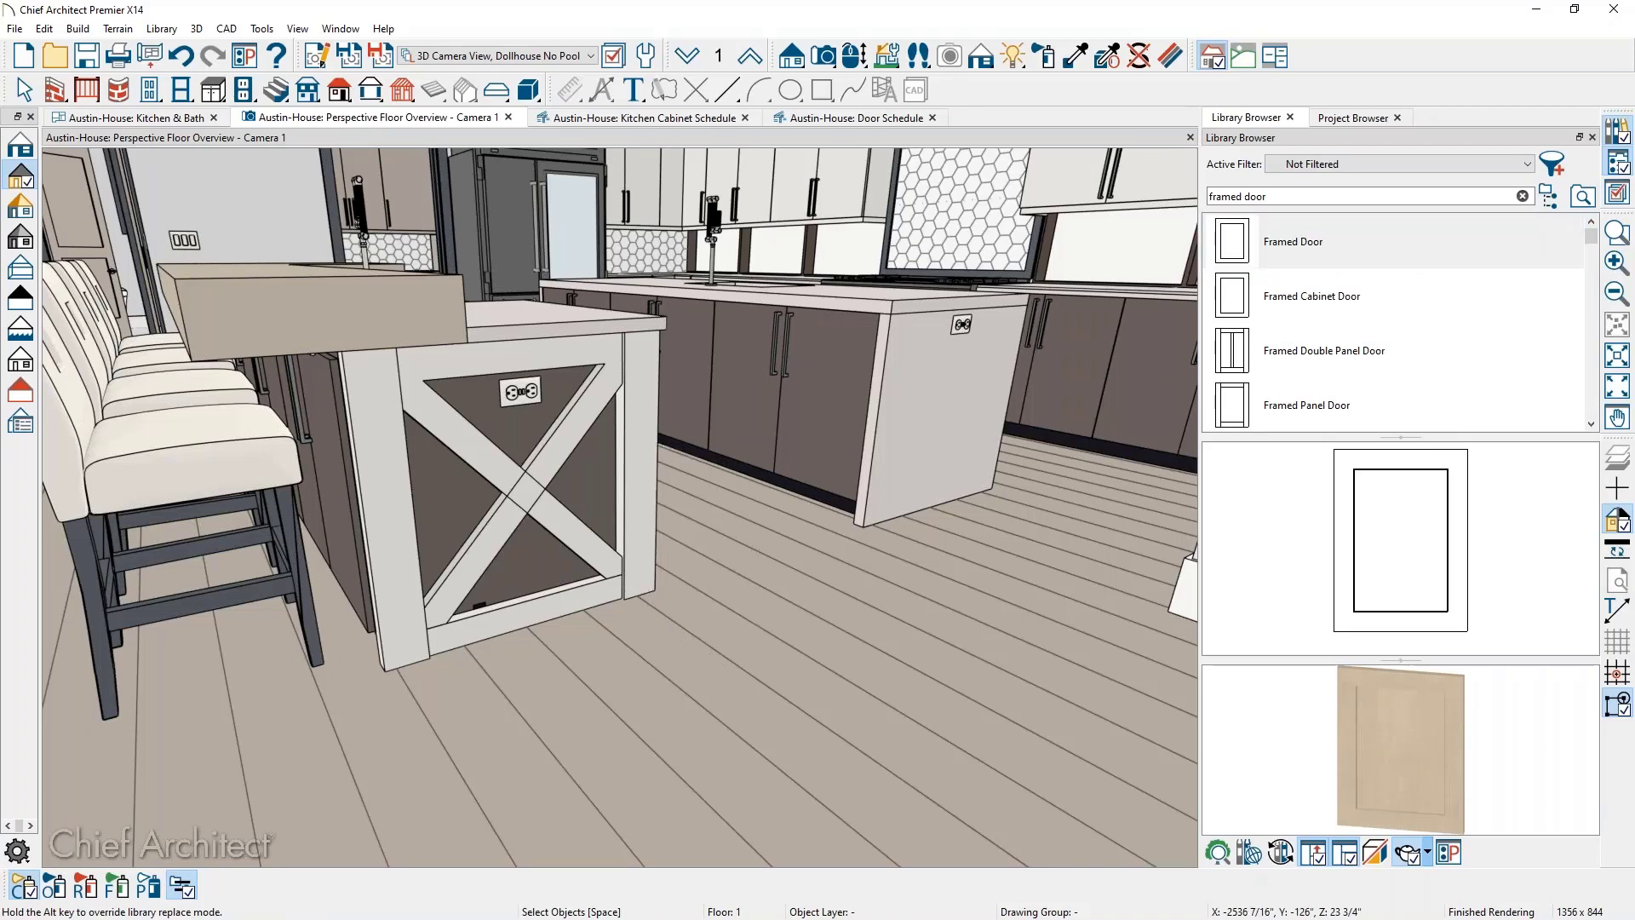
pyautogui.click(701, 654)
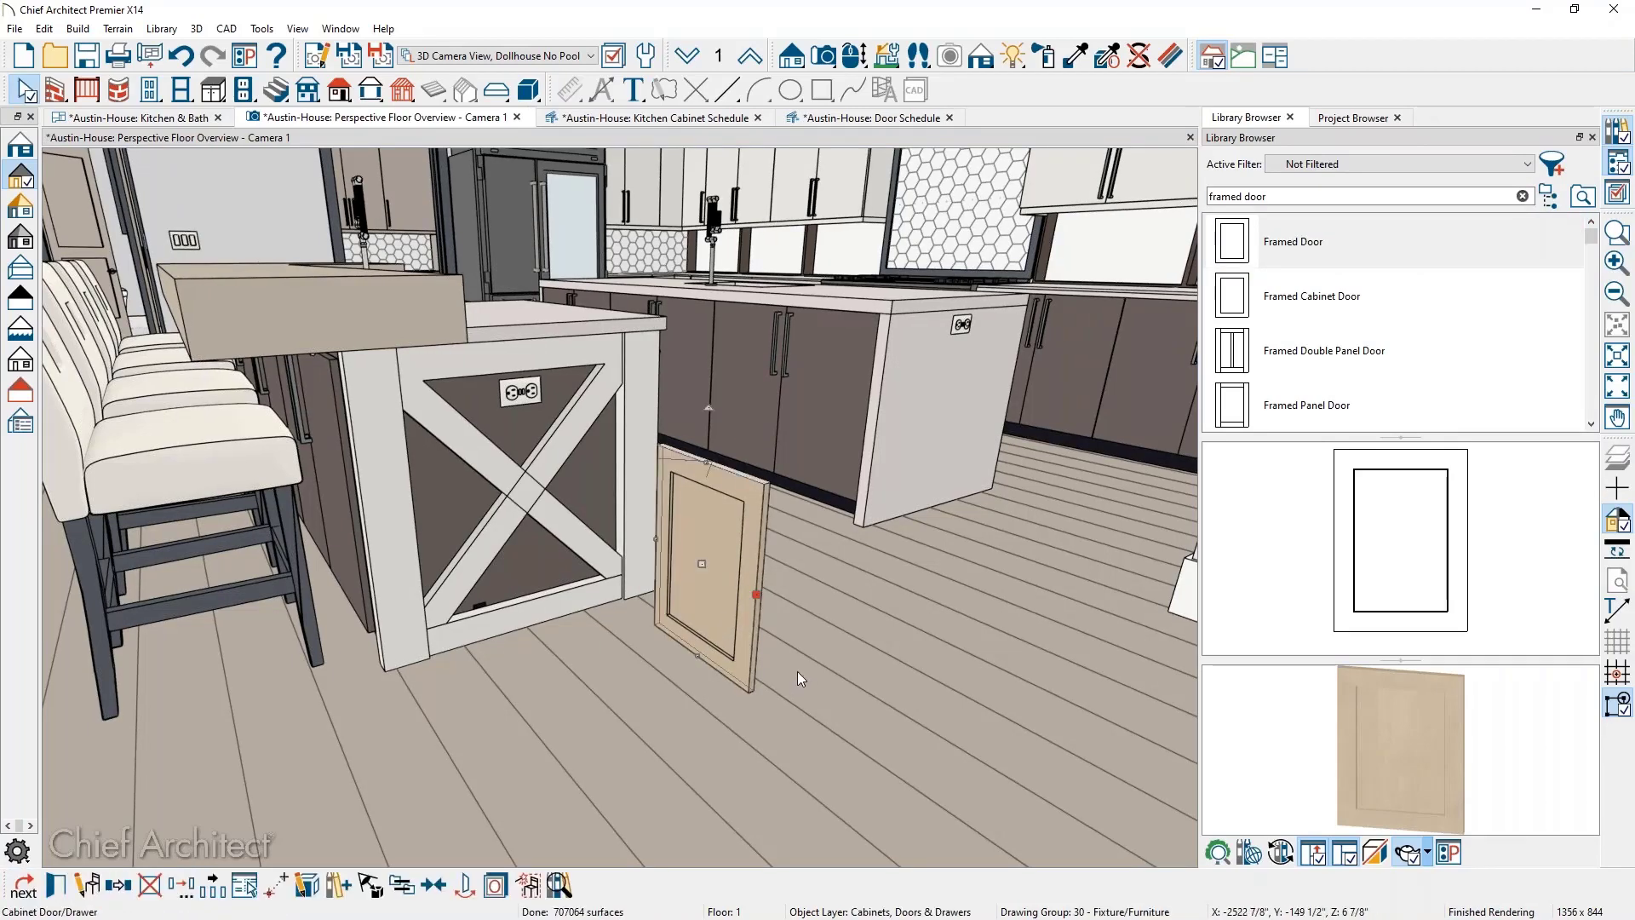
# Show temporary dimensions and resize the framed door to 16 3/8" wide, remembering the choice not to regenerate its 2D symbol
pyautogui.press('t')
pyautogui.moveTo(782, 677); pyautogui.dragTo(916, 666, button='middle')
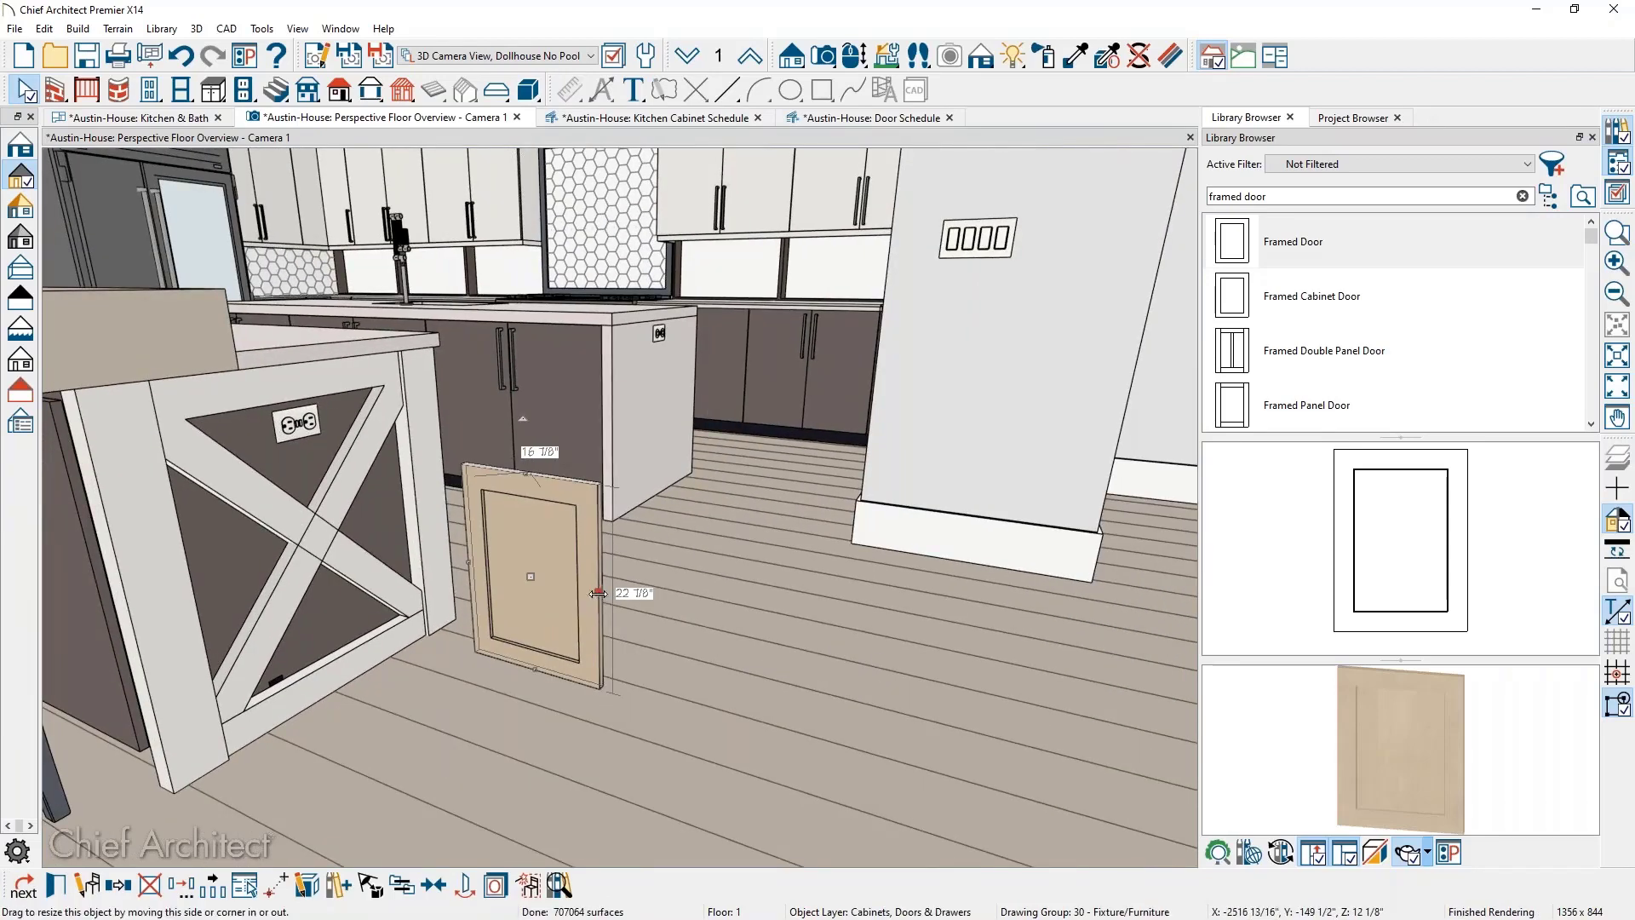
pyautogui.moveTo(599, 591)
pyautogui.mouseDown()
pyautogui.moveTo(727, 627)
pyautogui.moveTo(594, 603)
pyautogui.mouseUp()
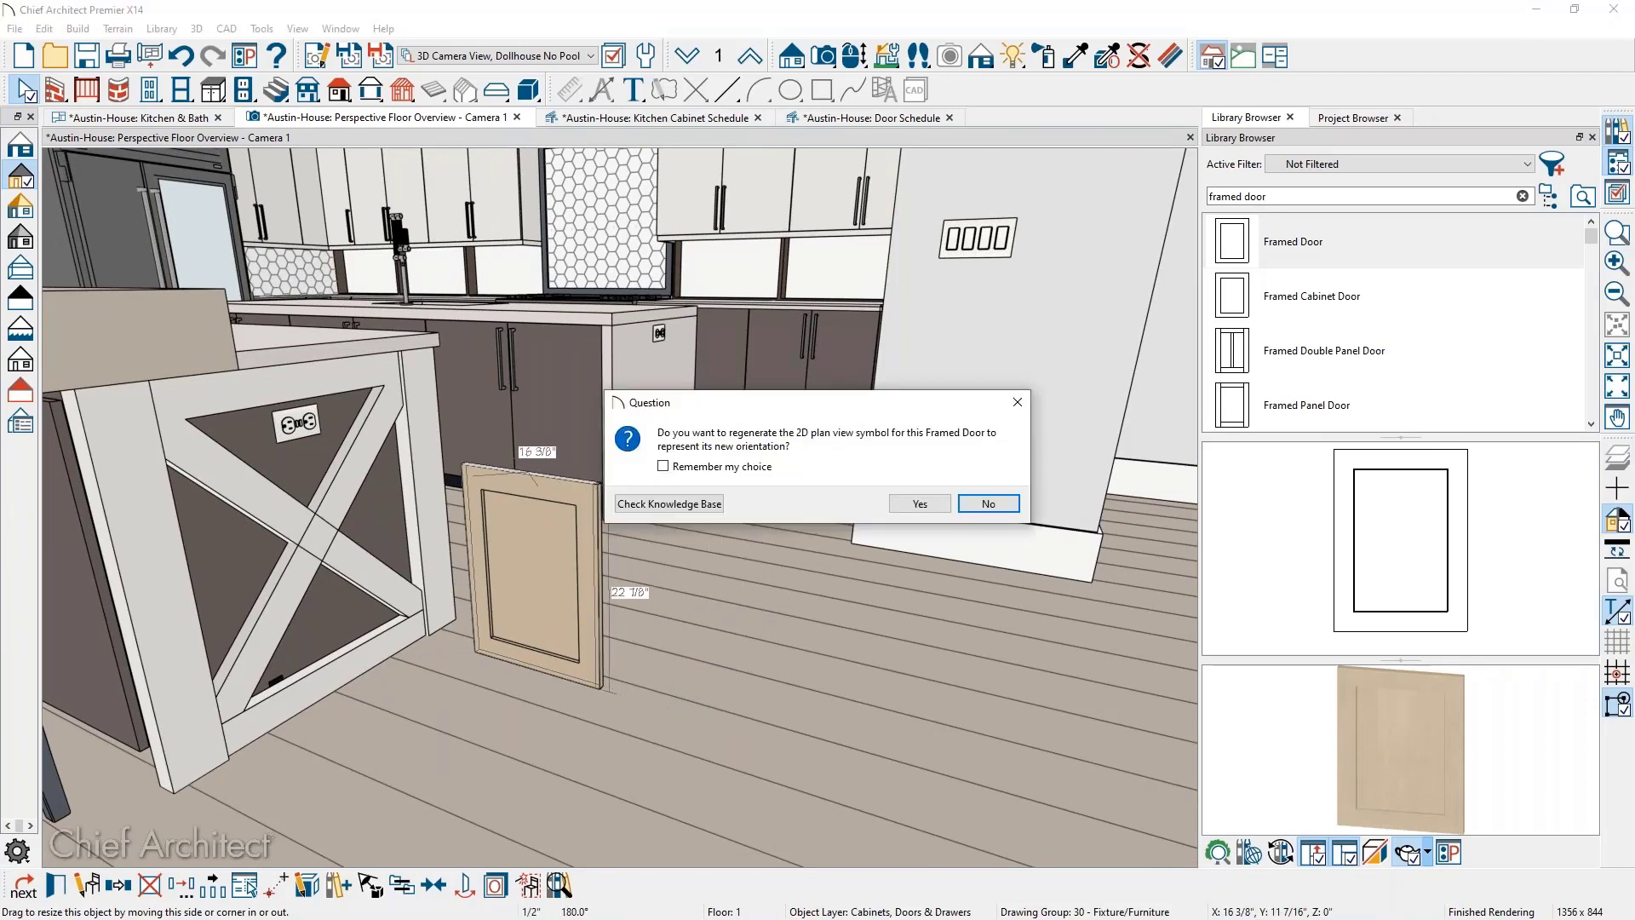
pyautogui.click(750, 468)
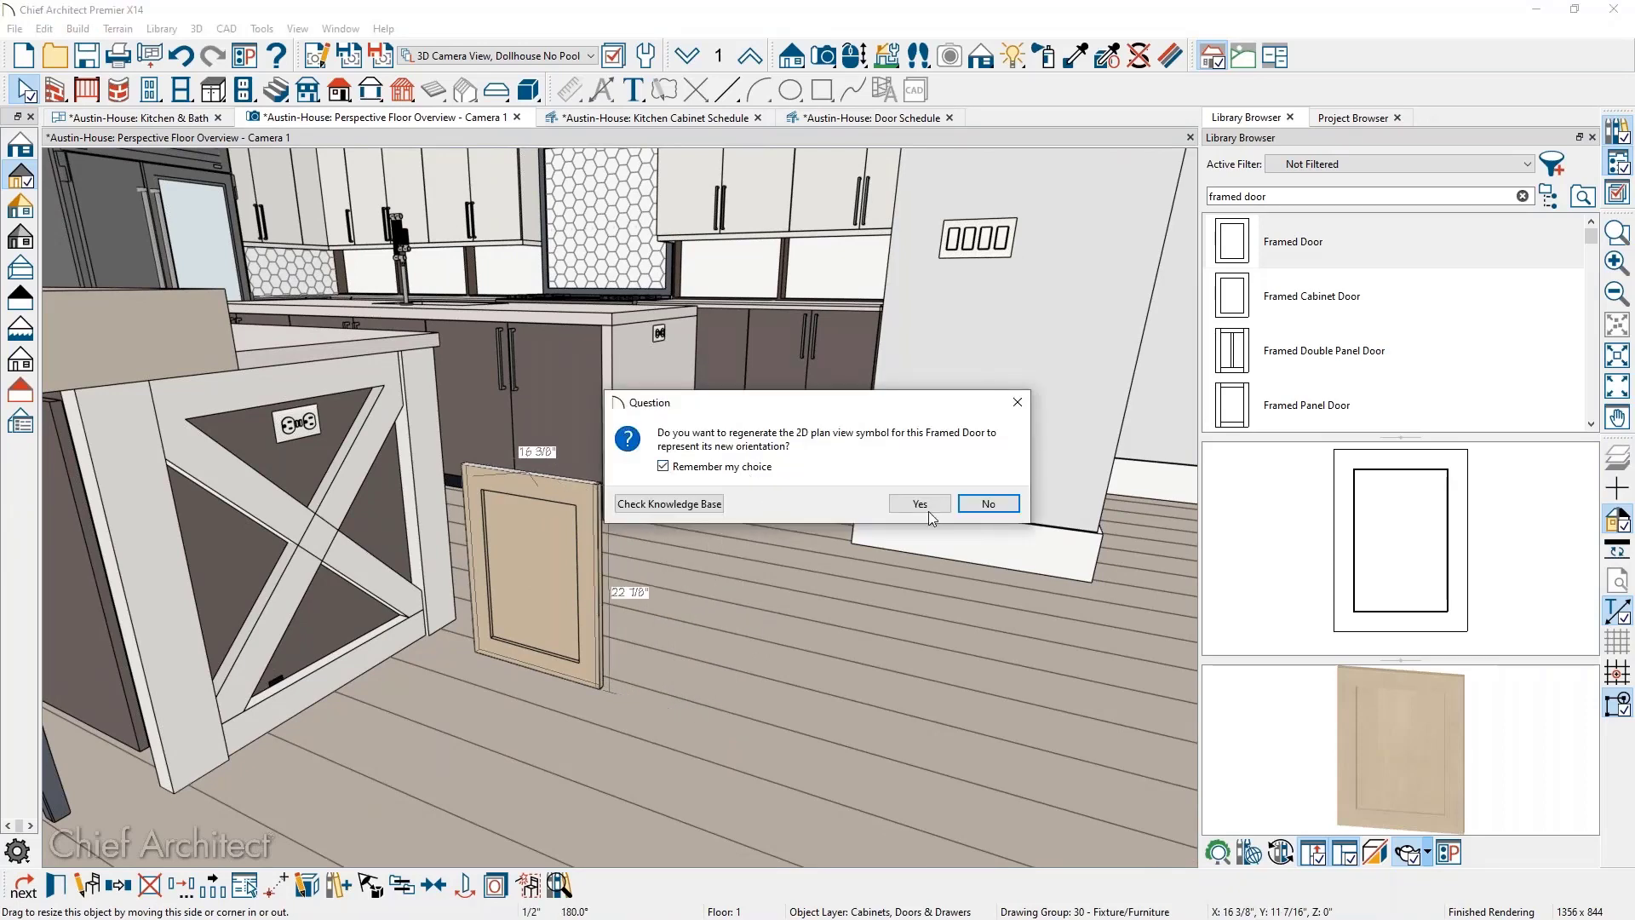
pyautogui.click(987, 504)
# Review the placed framed door's size and position settings in its specification, leaving them as they are
pyautogui.click(528, 587)
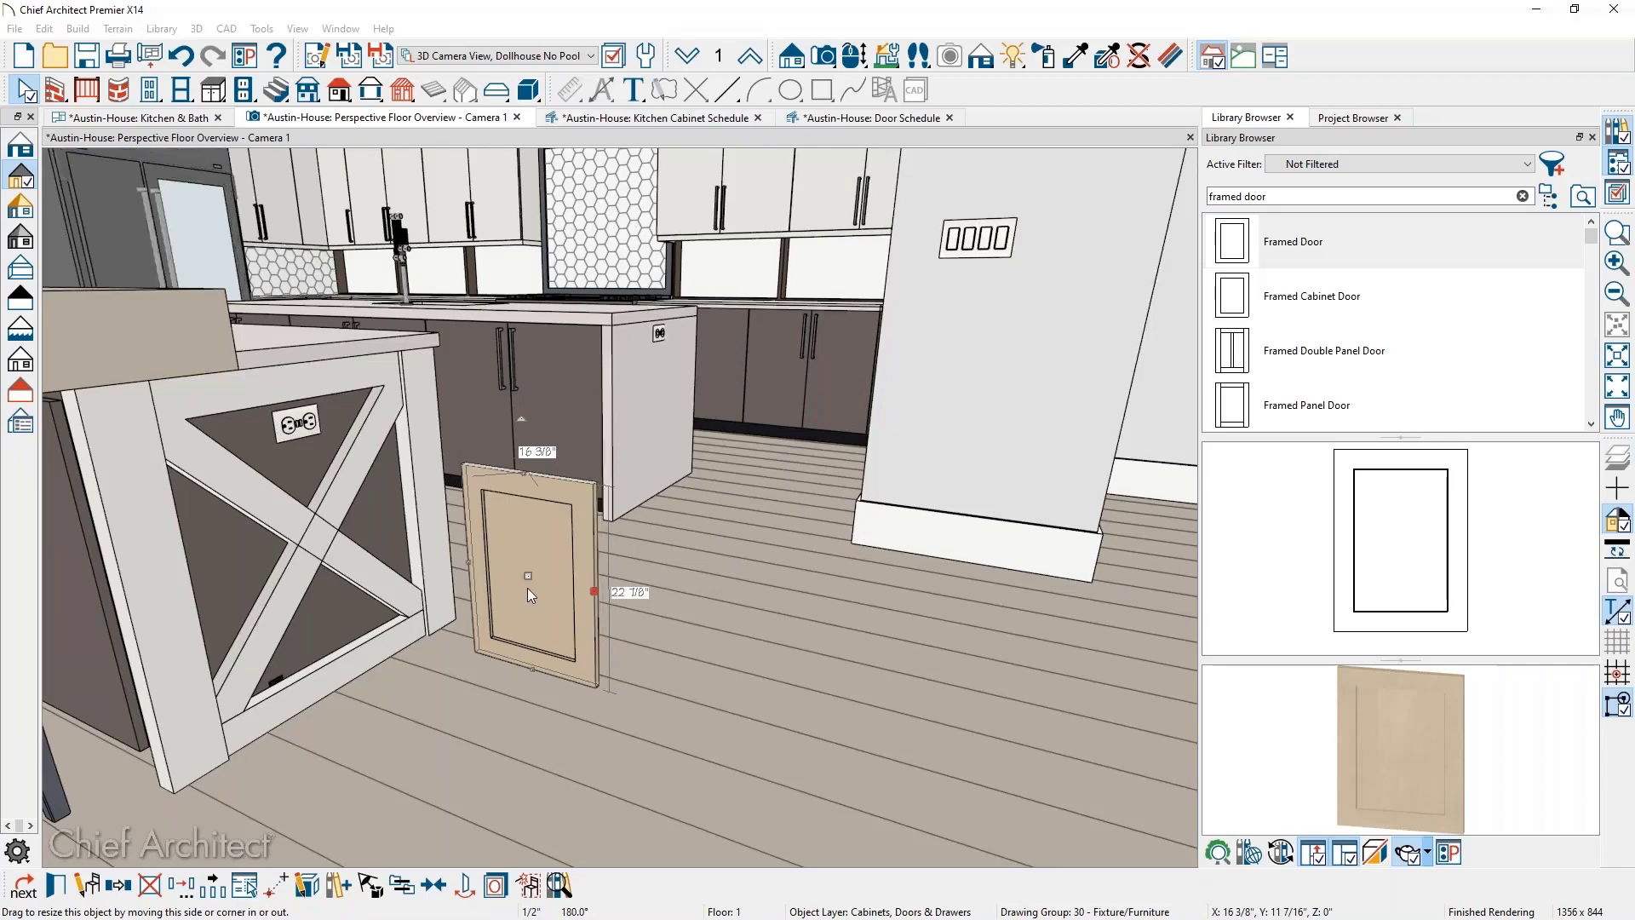
pyautogui.hotkey('ctrl', 'e')
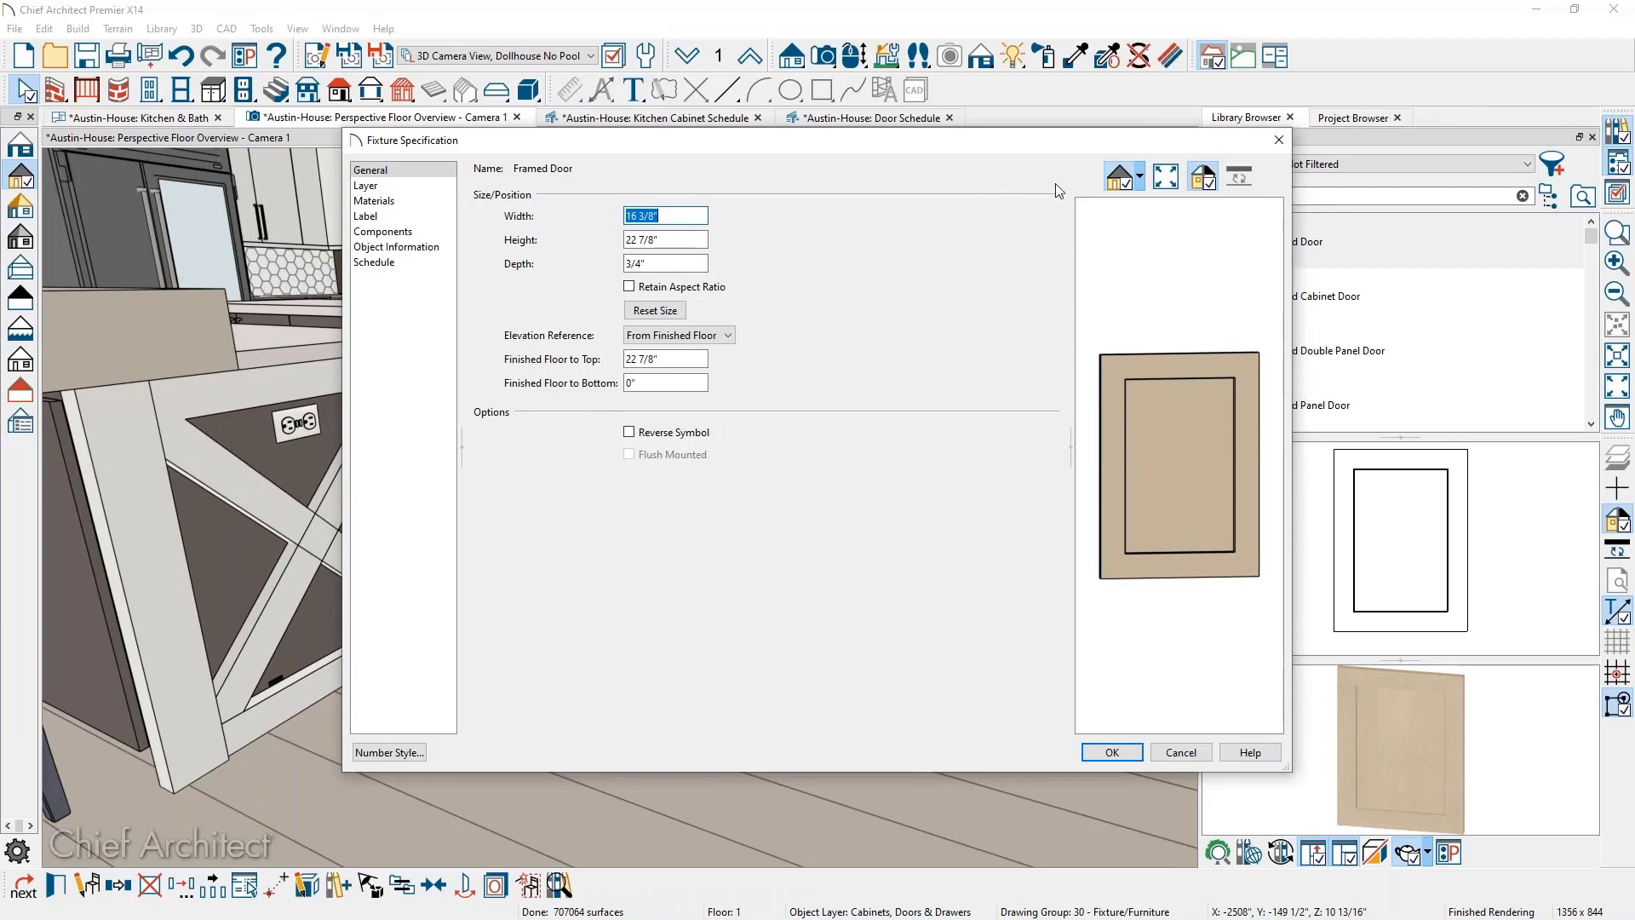
pyautogui.click(1197, 753)
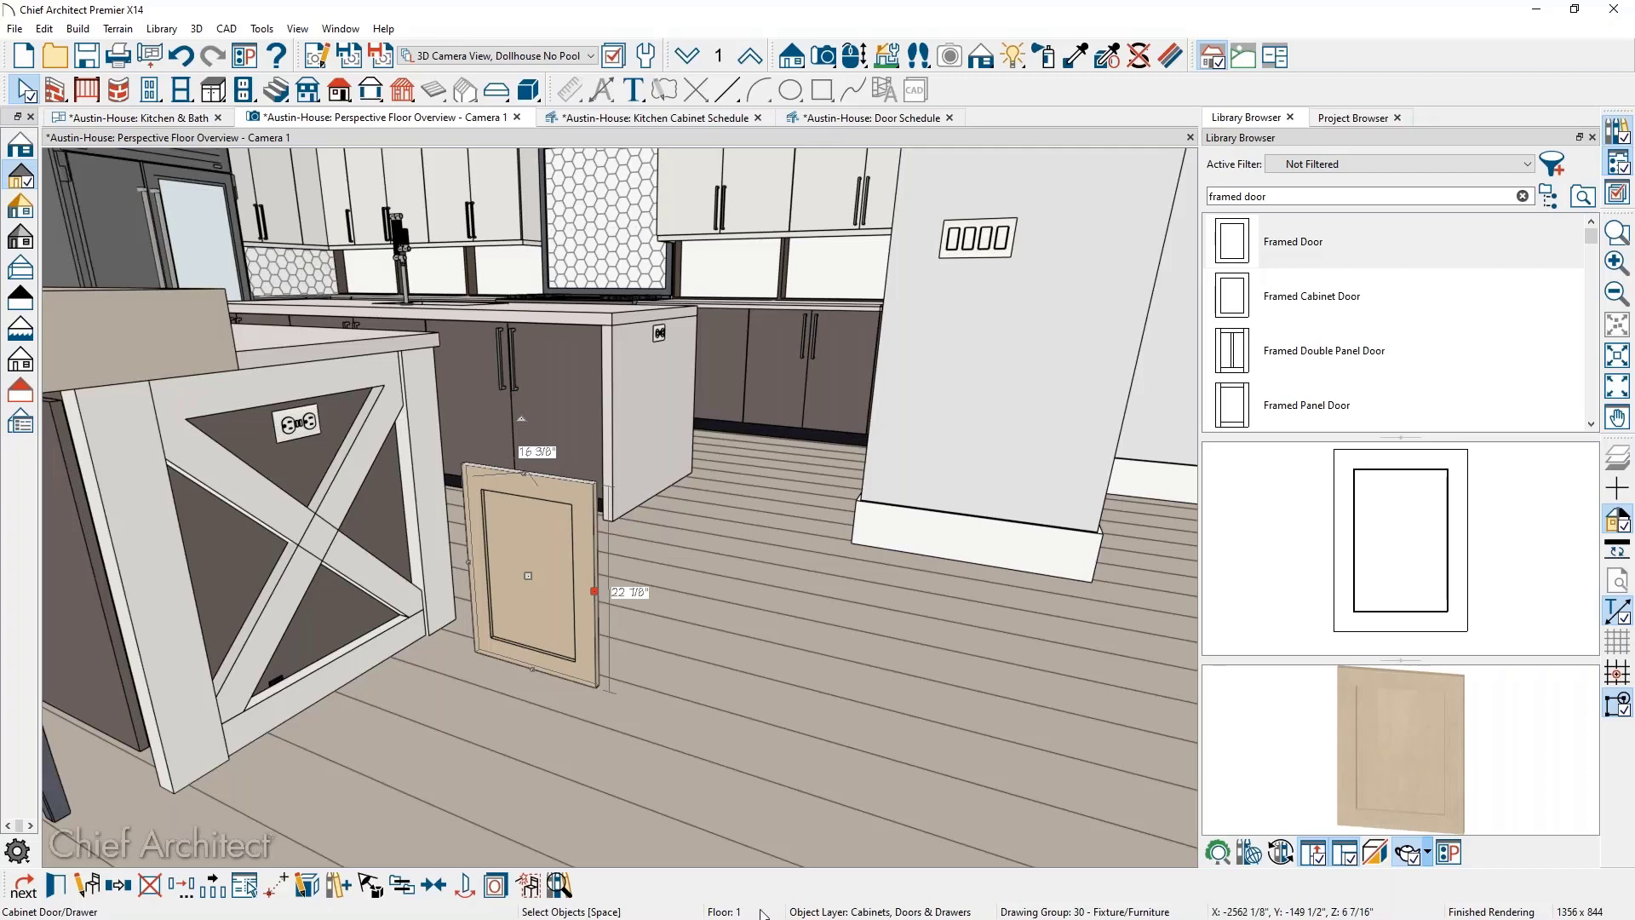
# Copy the framed door and place the duplicate edge to edge beside the original
pyautogui.click(117, 885)
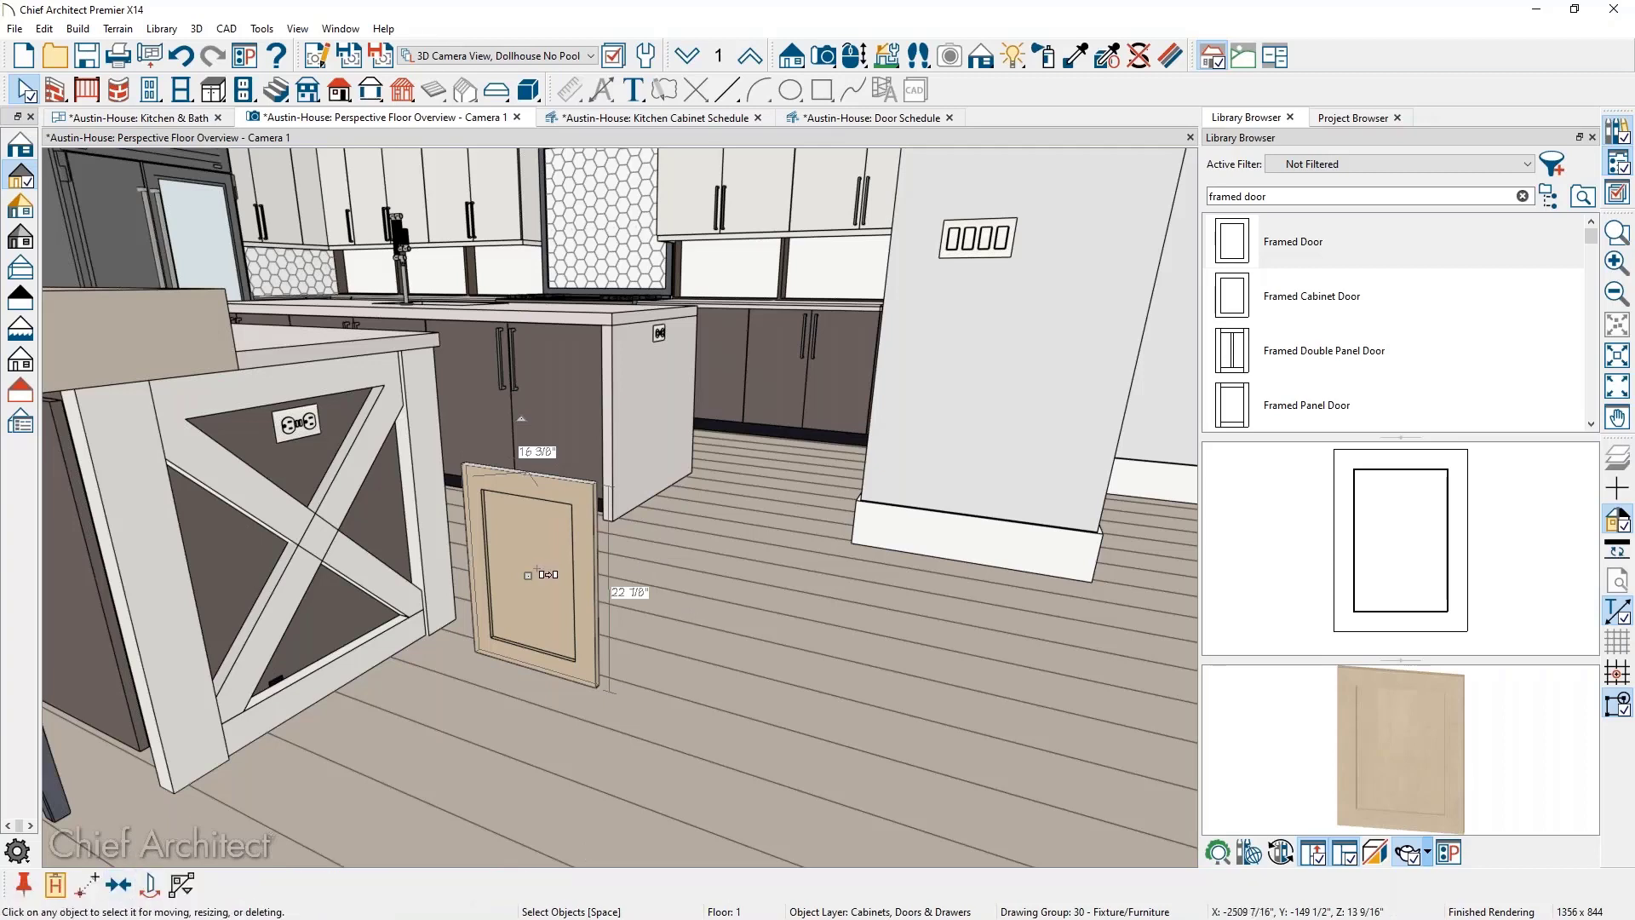
pyautogui.moveTo(528, 576); pyautogui.dragTo(678, 606)
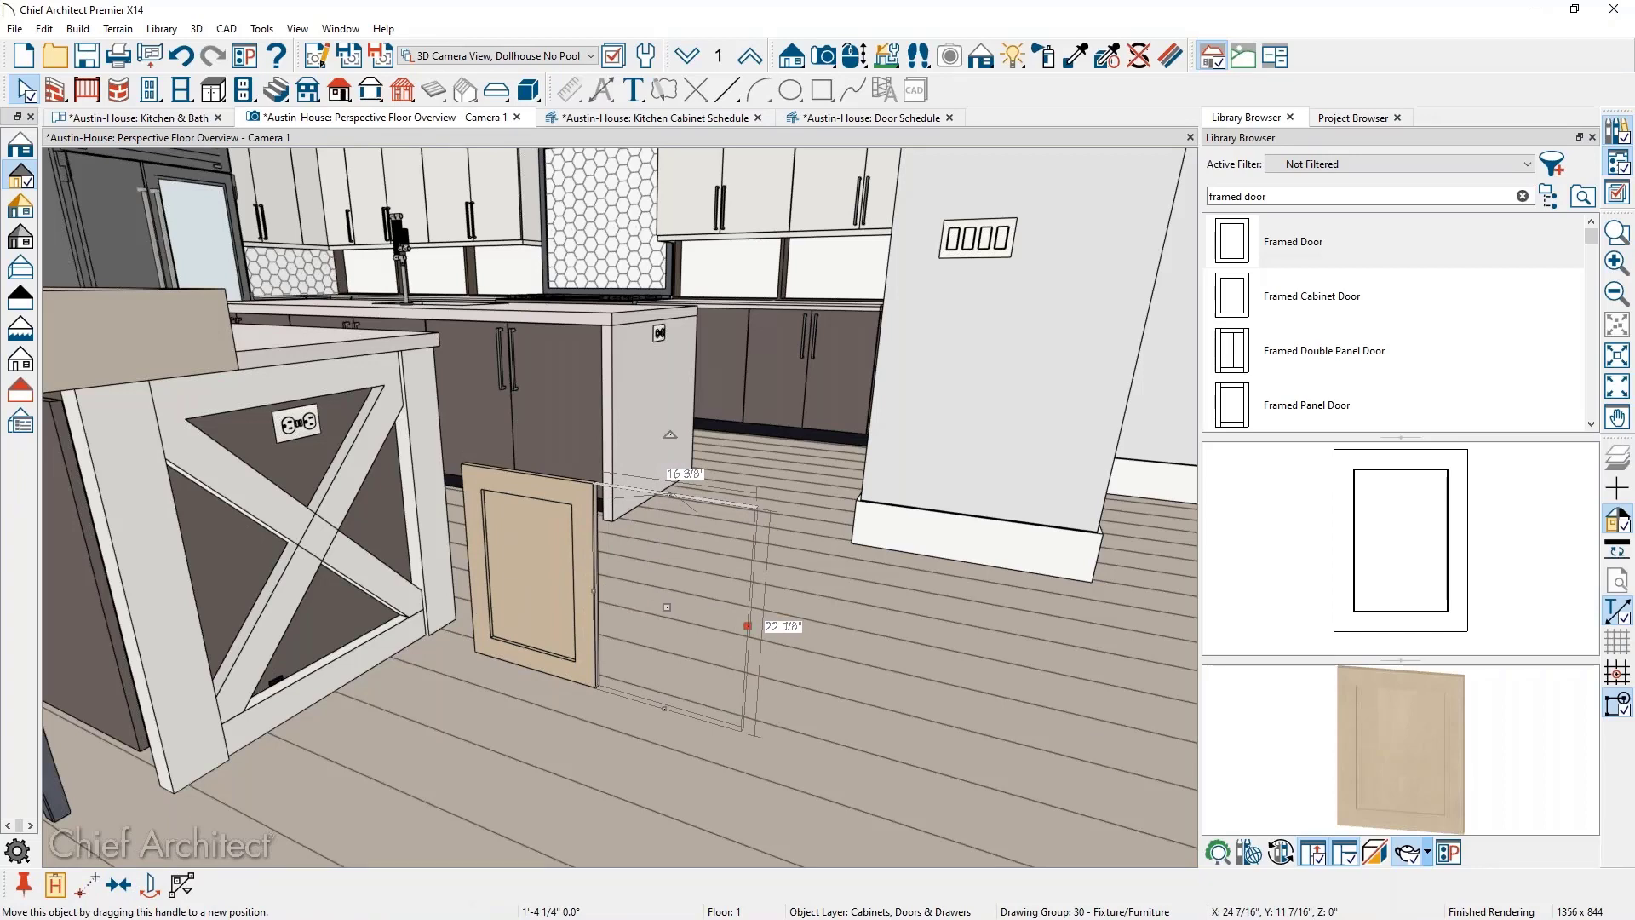
pyautogui.press('Escape')
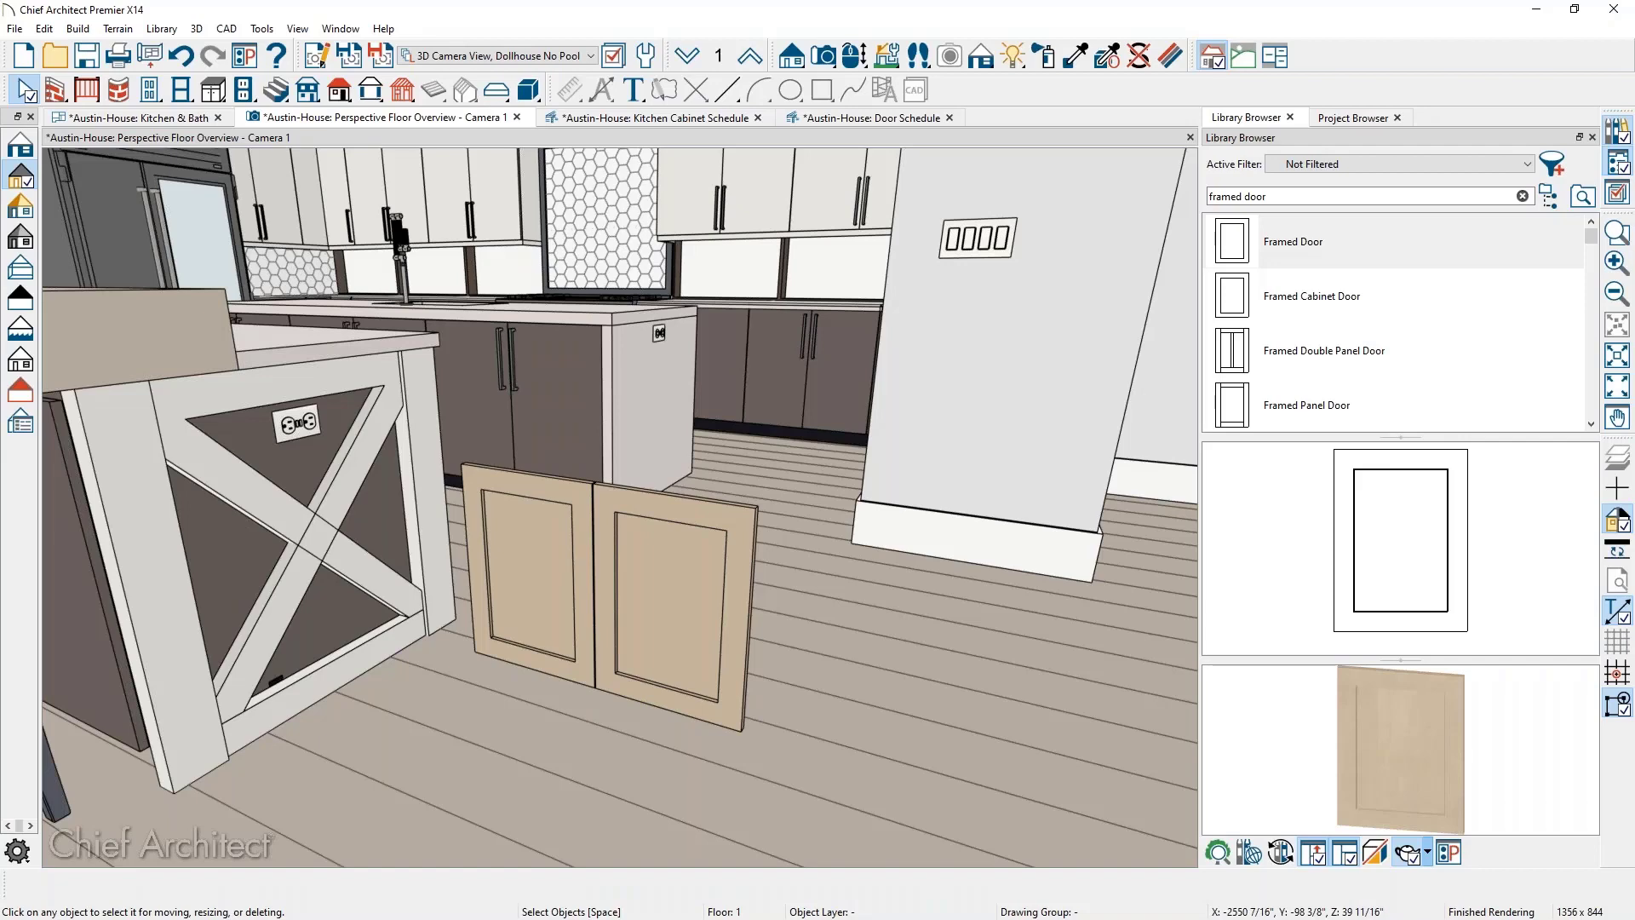
# View the pair of framed doors from their edge and check the depth setting in one door's specification
pyautogui.moveTo(905, 650); pyautogui.dragTo(801, 652)
pyautogui.moveTo(801, 652); pyautogui.dragTo(585, 583, button='middle')
pyautogui.moveTo(585, 583); pyautogui.dragTo(438, 528)
pyautogui.moveTo(763, 631); pyautogui.dragTo(370, 588, button='middle')
pyautogui.moveTo(465, 593); pyautogui.dragTo(389, 615)
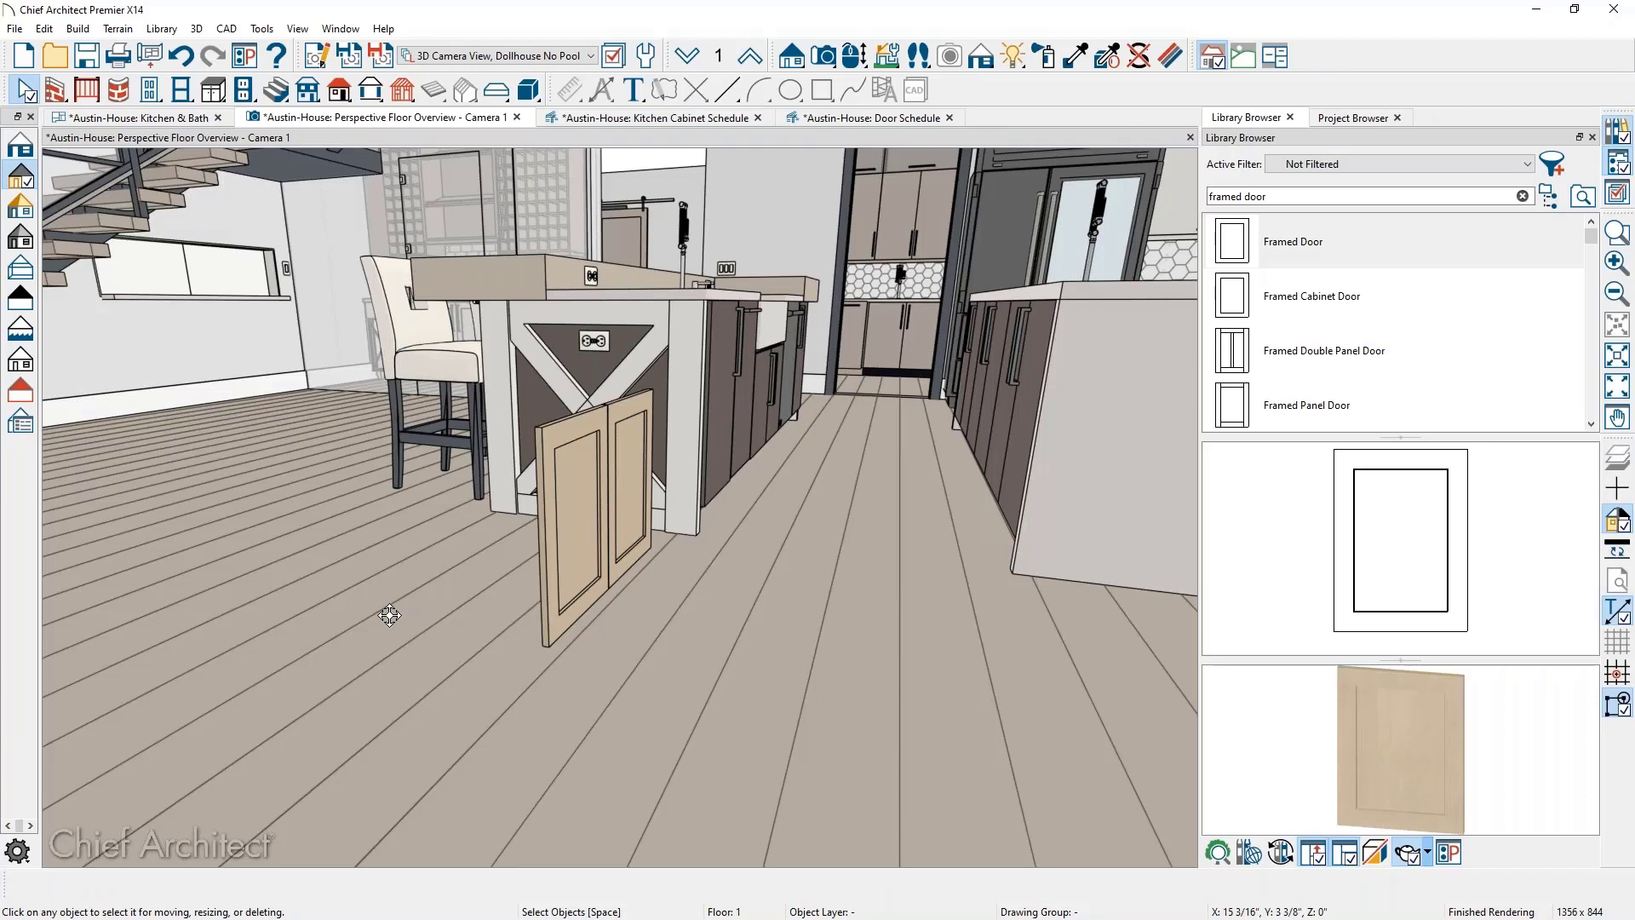
pyautogui.click(544, 562)
pyautogui.doubleClick(544, 564)
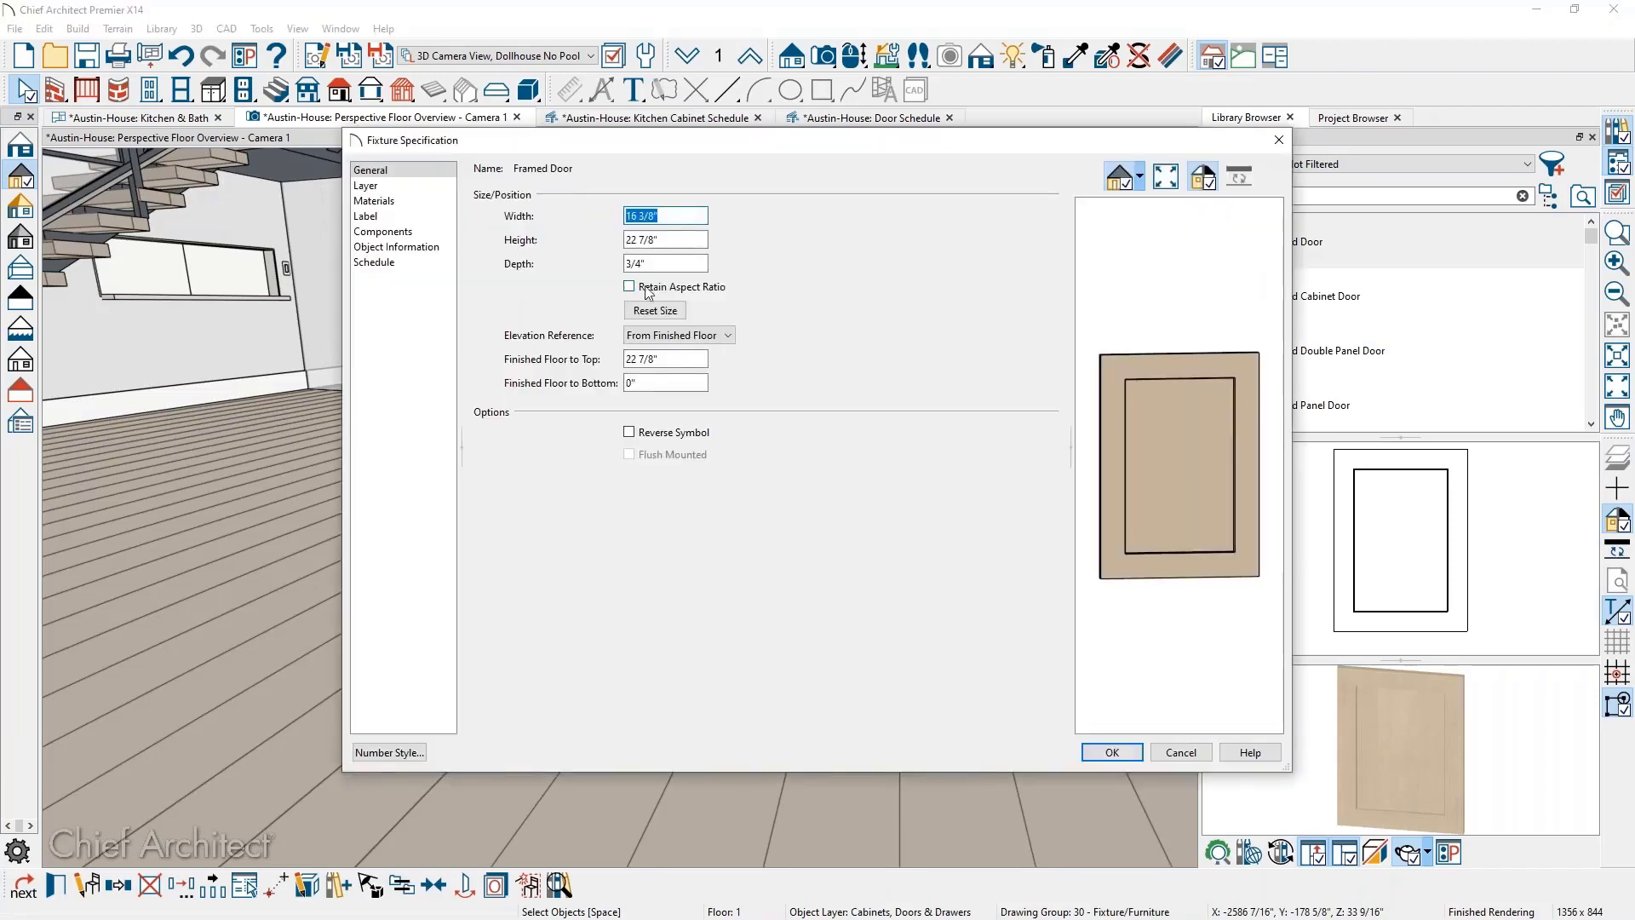
pyautogui.click(664, 263)
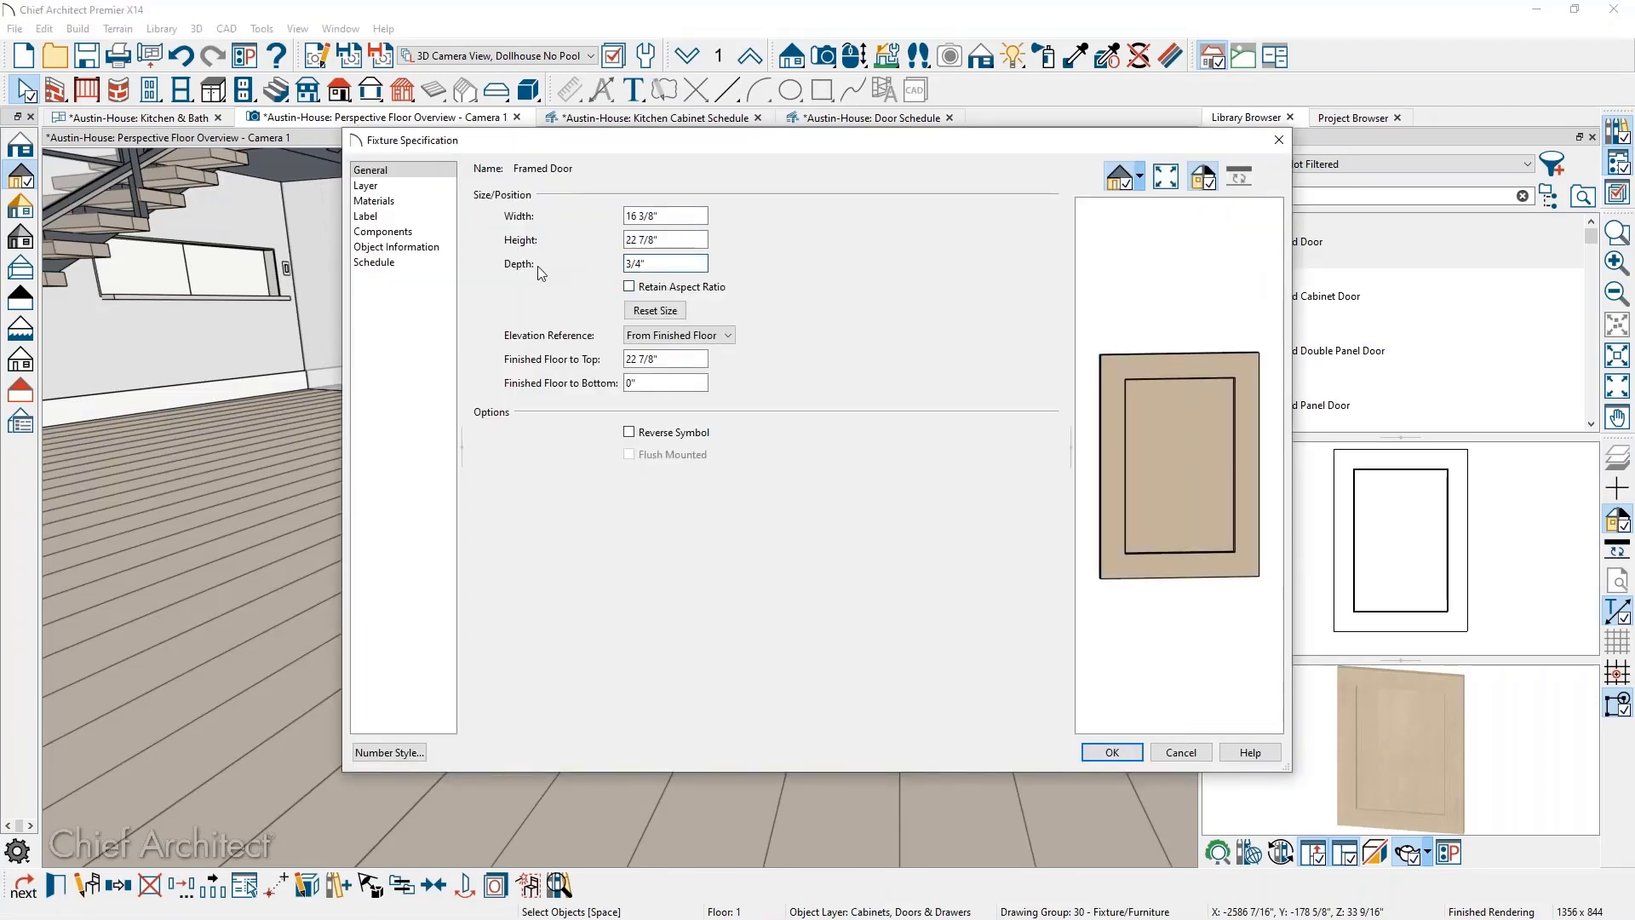
pyautogui.moveTo(649, 263); pyautogui.dragTo(599, 269)
pyautogui.click(1182, 753)
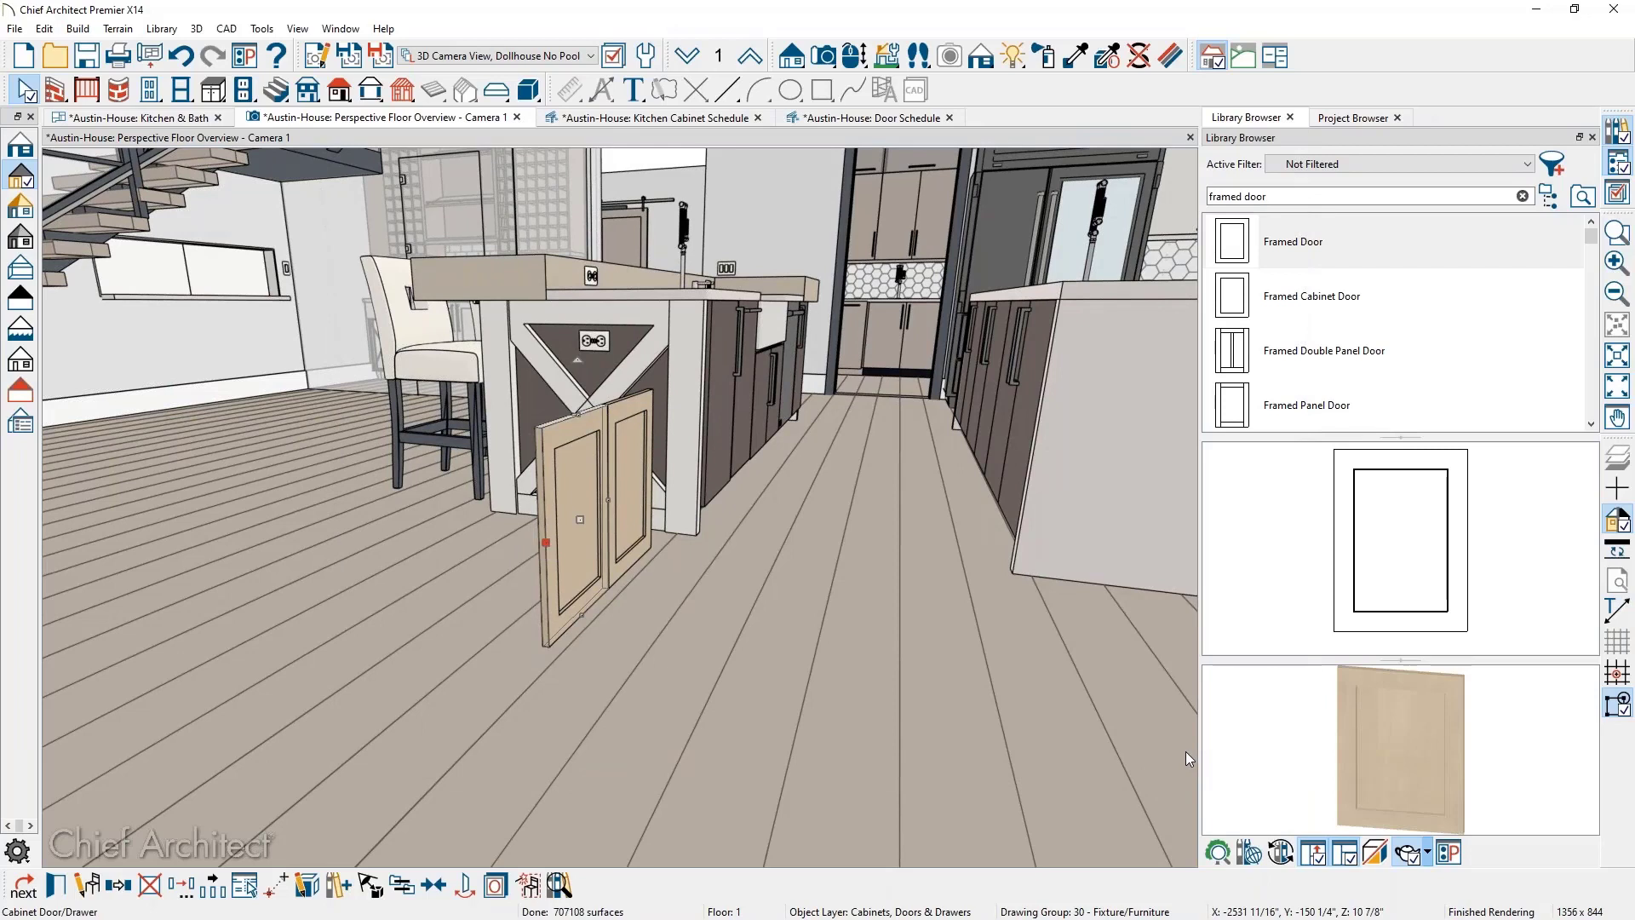
pyautogui.press('Escape')
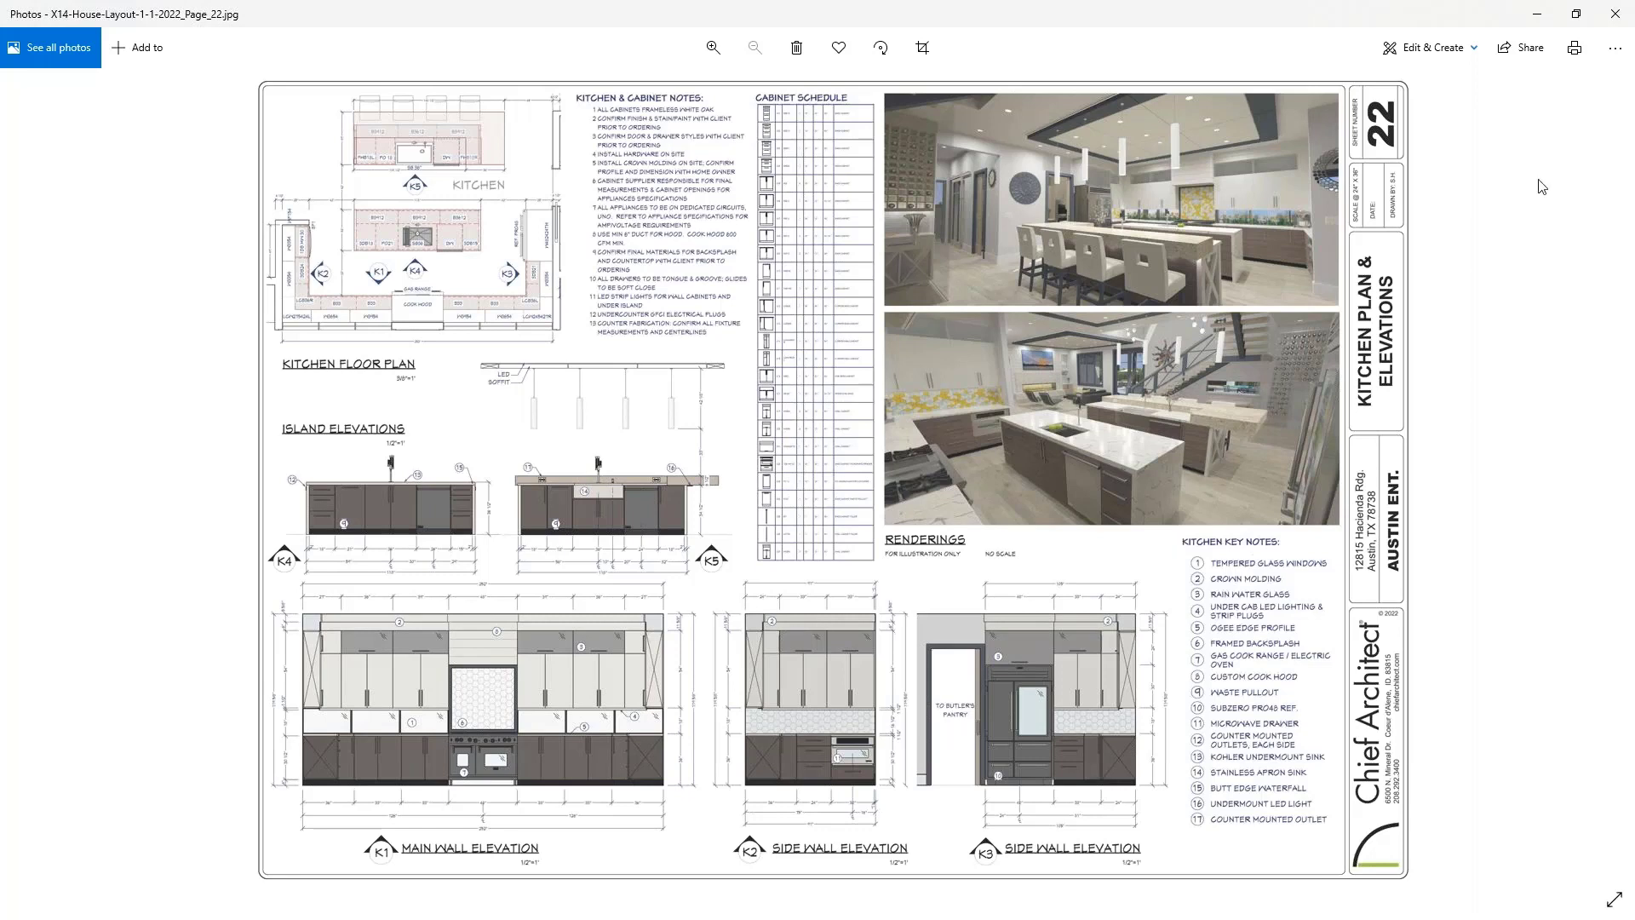
# Close the kitchen layout image and the Door Schedule, and bring up the Kitchen Cabinet Schedule
pyautogui.click(1614, 16)
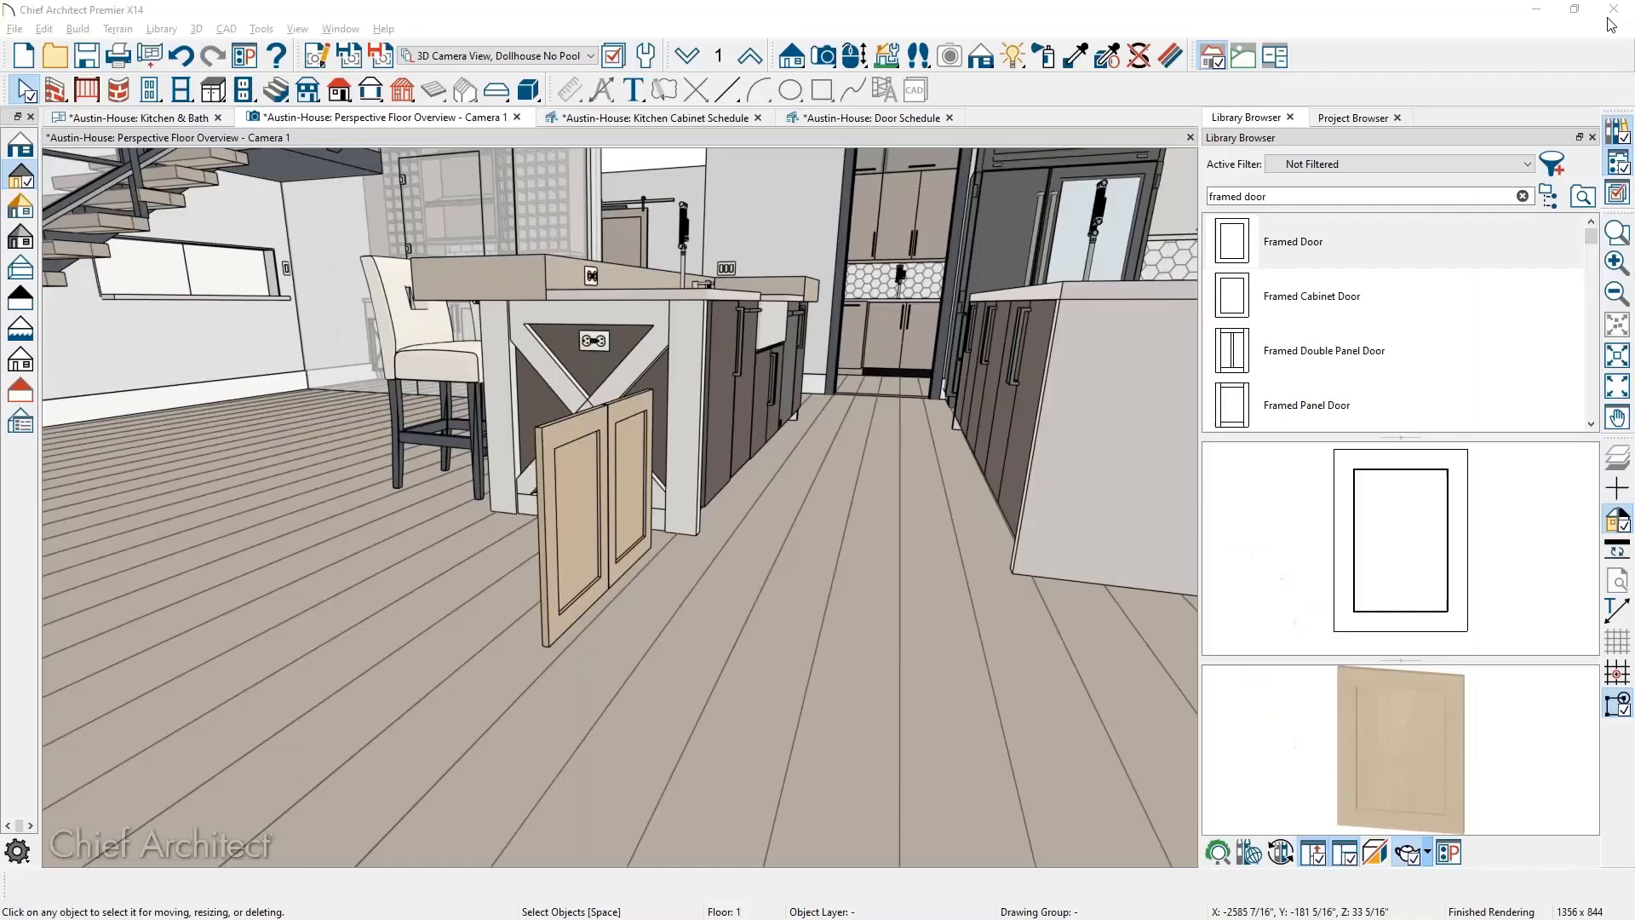
pyautogui.click(949, 116)
pyautogui.click(682, 118)
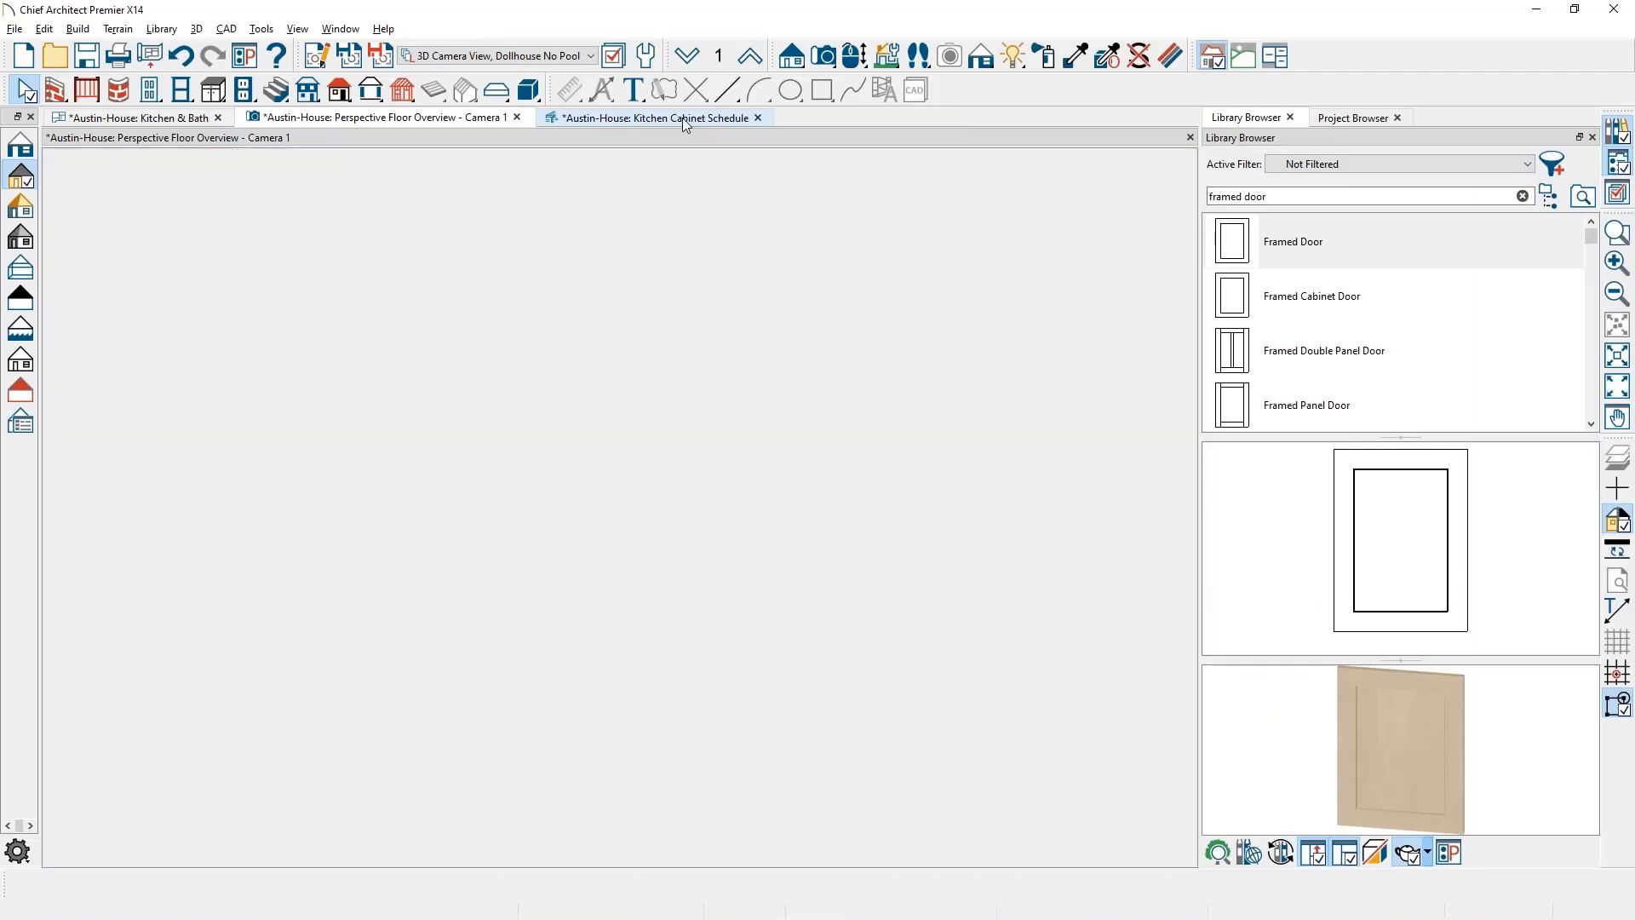
# Select row C05 in the cabinet schedule and locate its matching B33 base cabinets in the floor plan
pyautogui.moveTo(550, 727); pyautogui.dragTo(546, 593, button='middle')
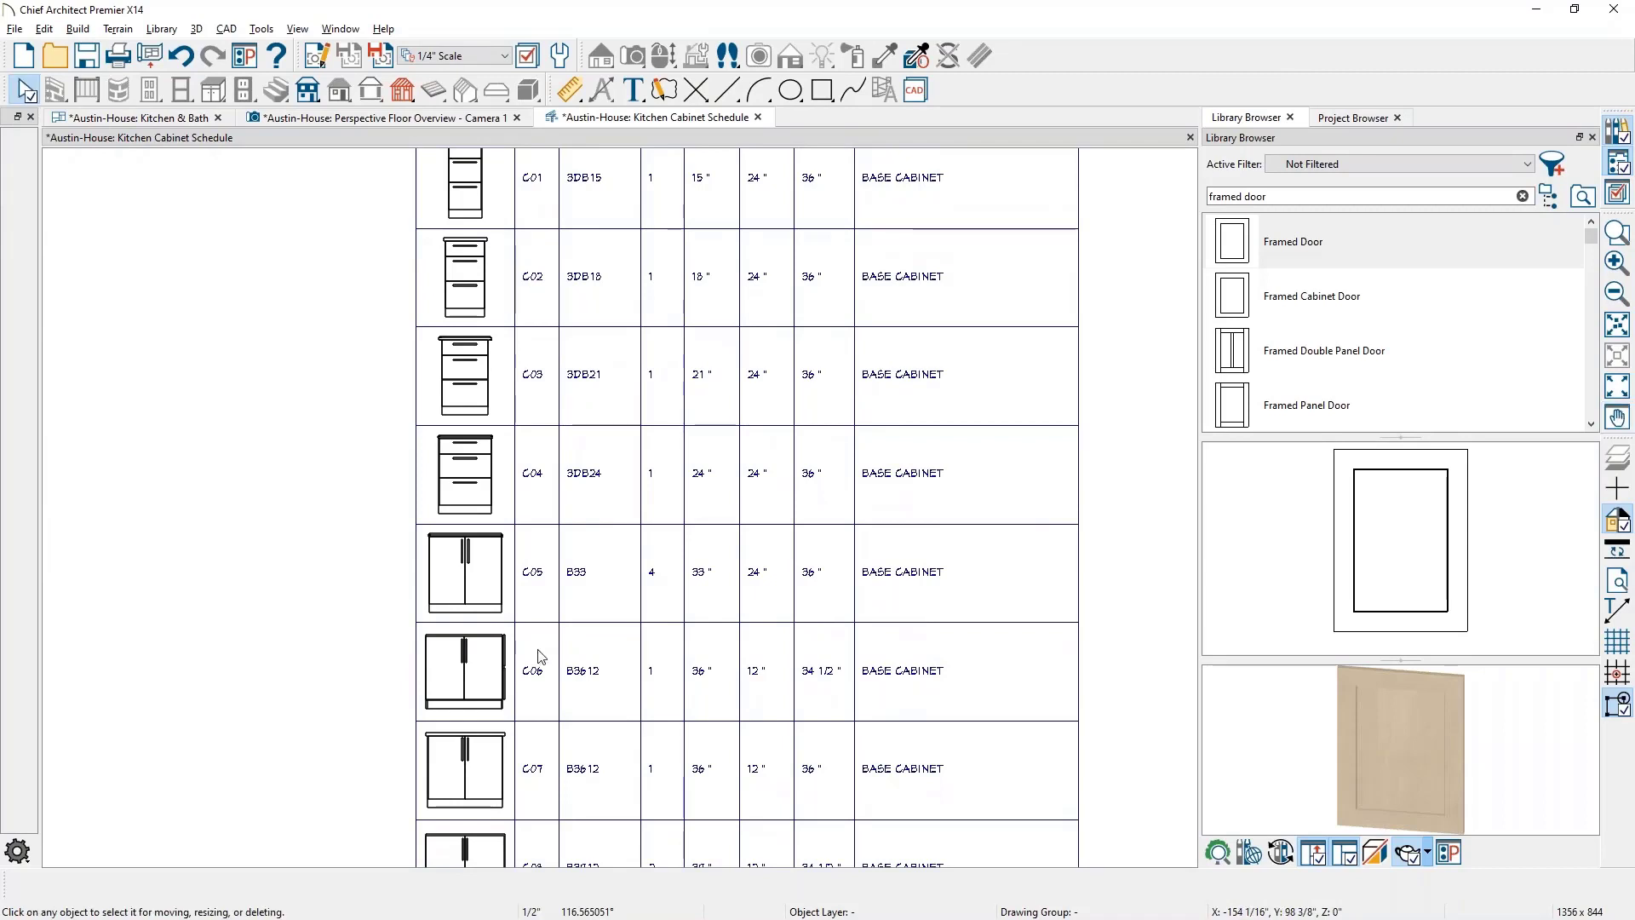
pyautogui.scroll(1, 536, 661)
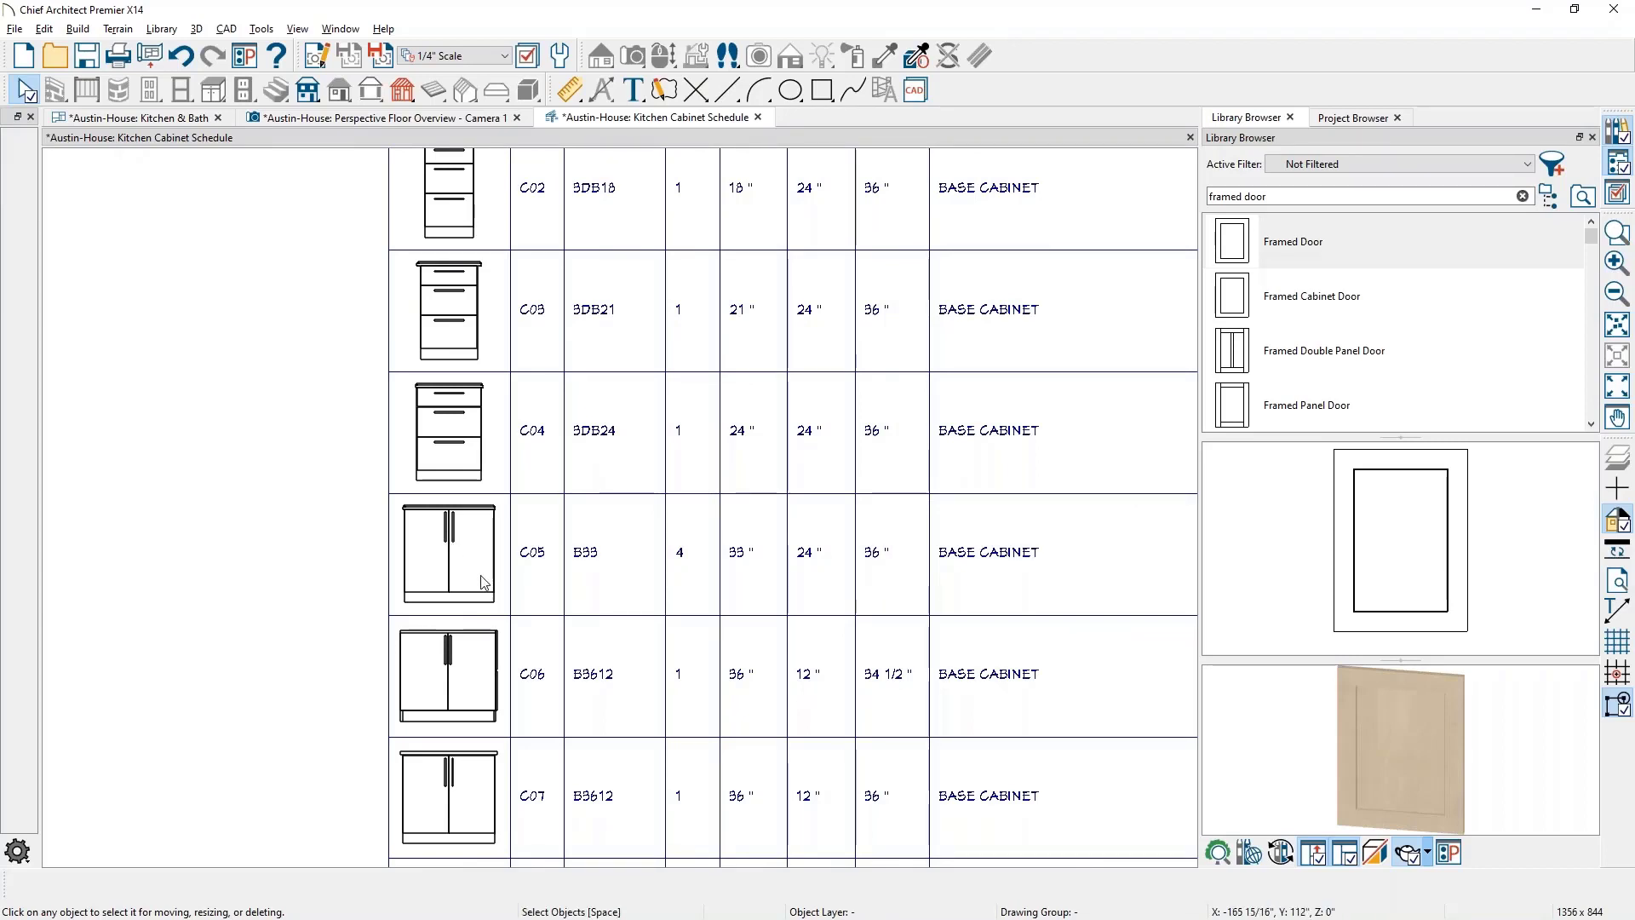
pyautogui.moveTo(477, 578); pyautogui.dragTo(381, 543, button='middle')
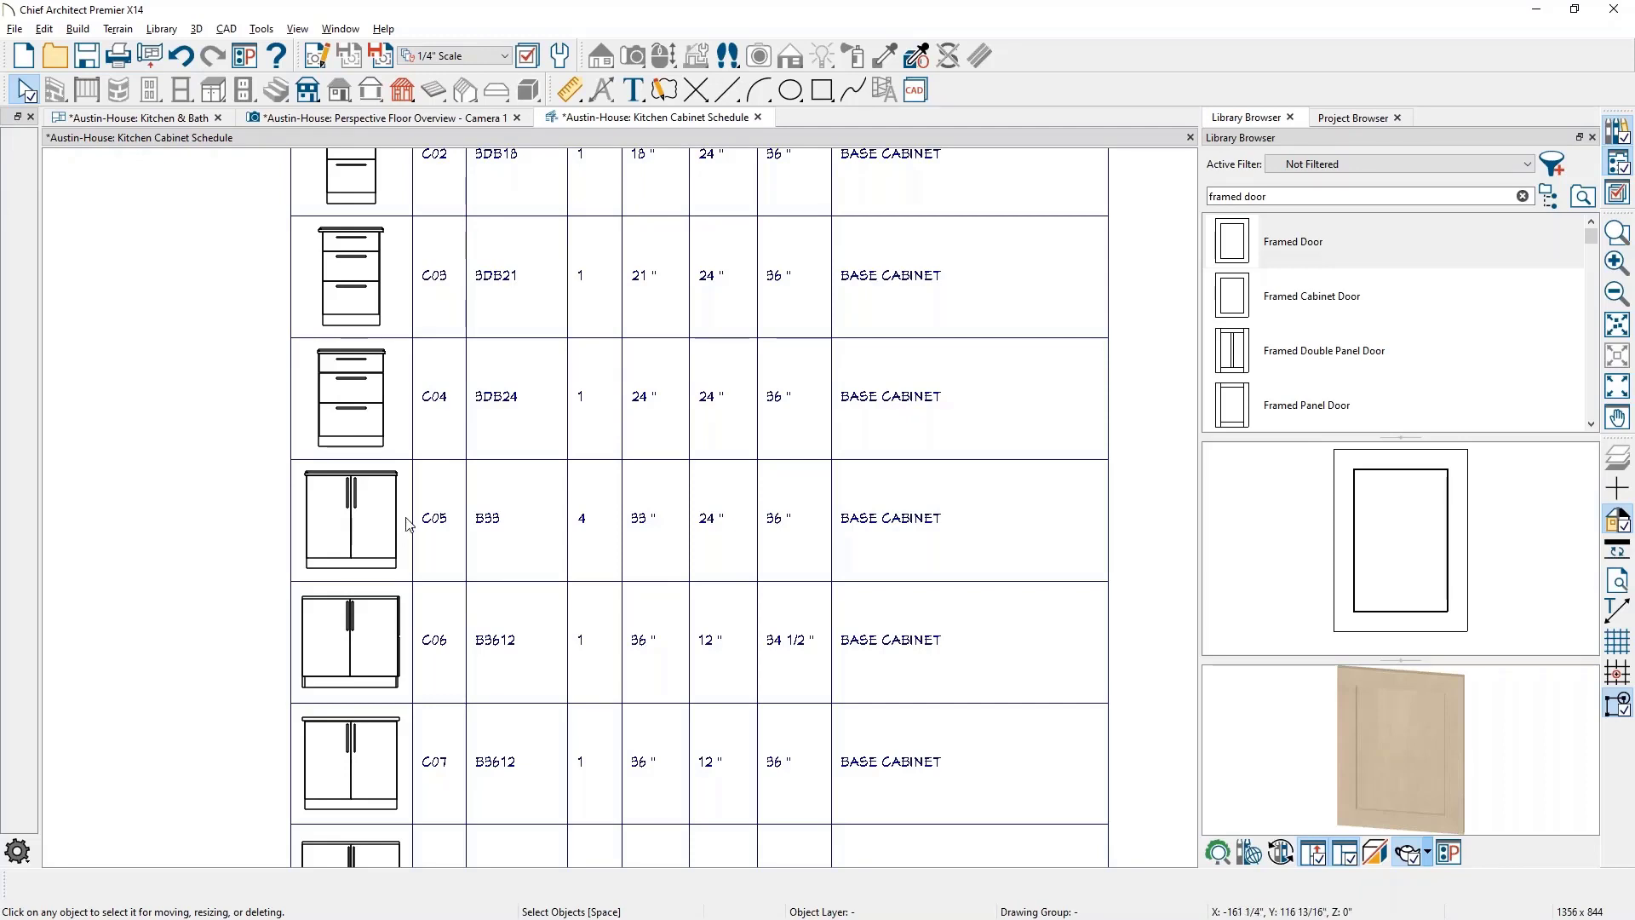
pyautogui.scroll(6, 406, 524)
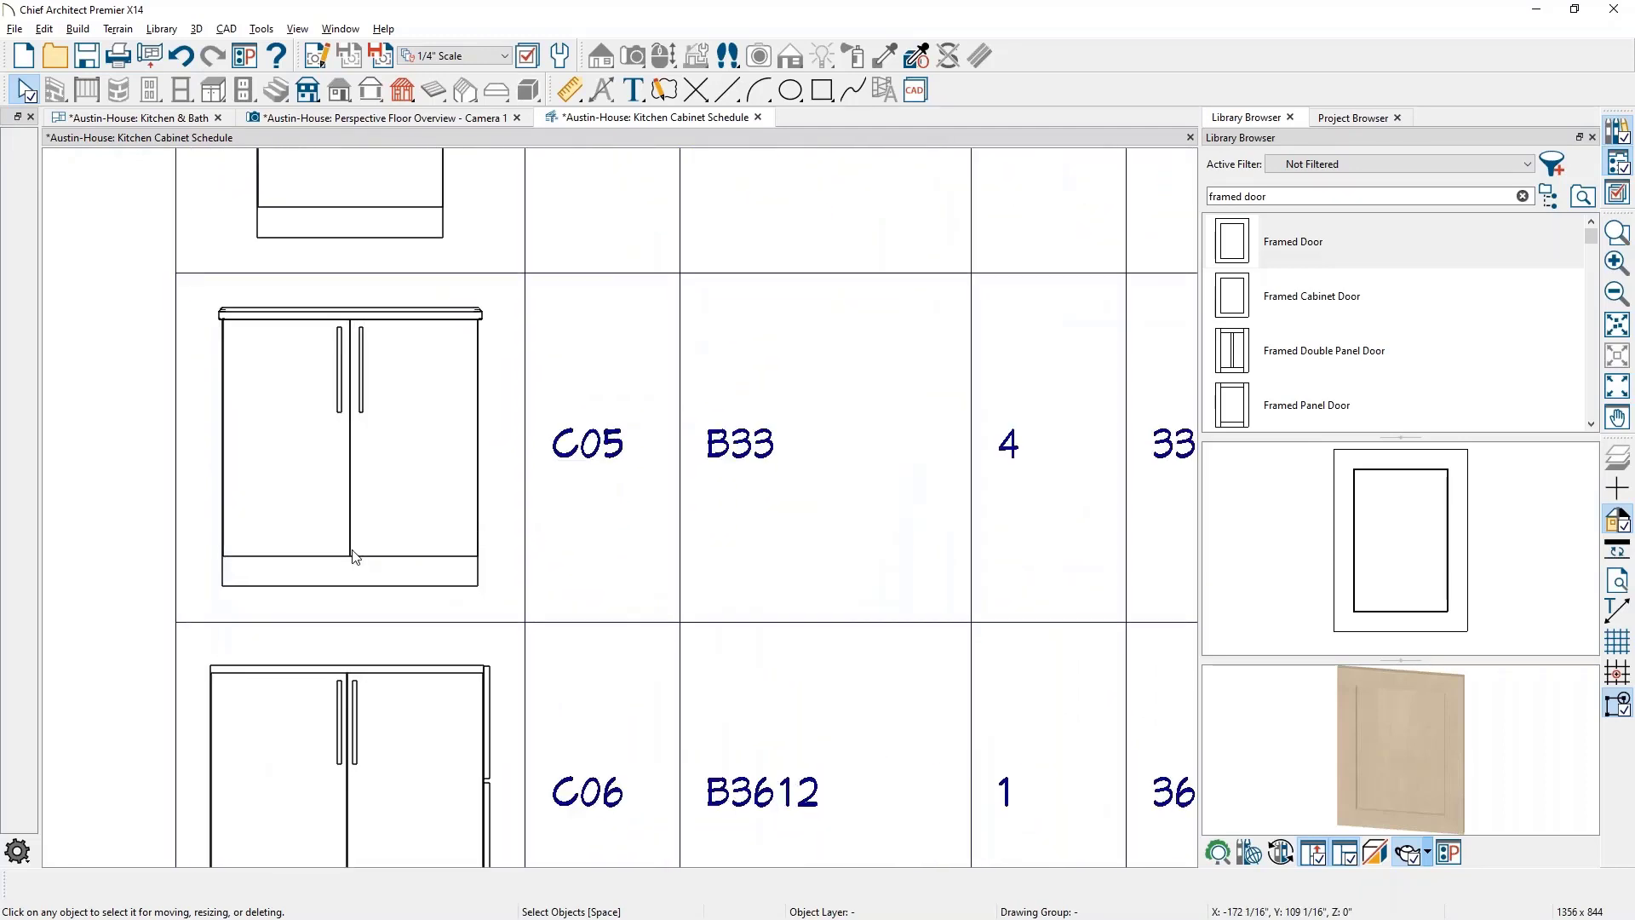
pyautogui.scroll(1, 355, 557)
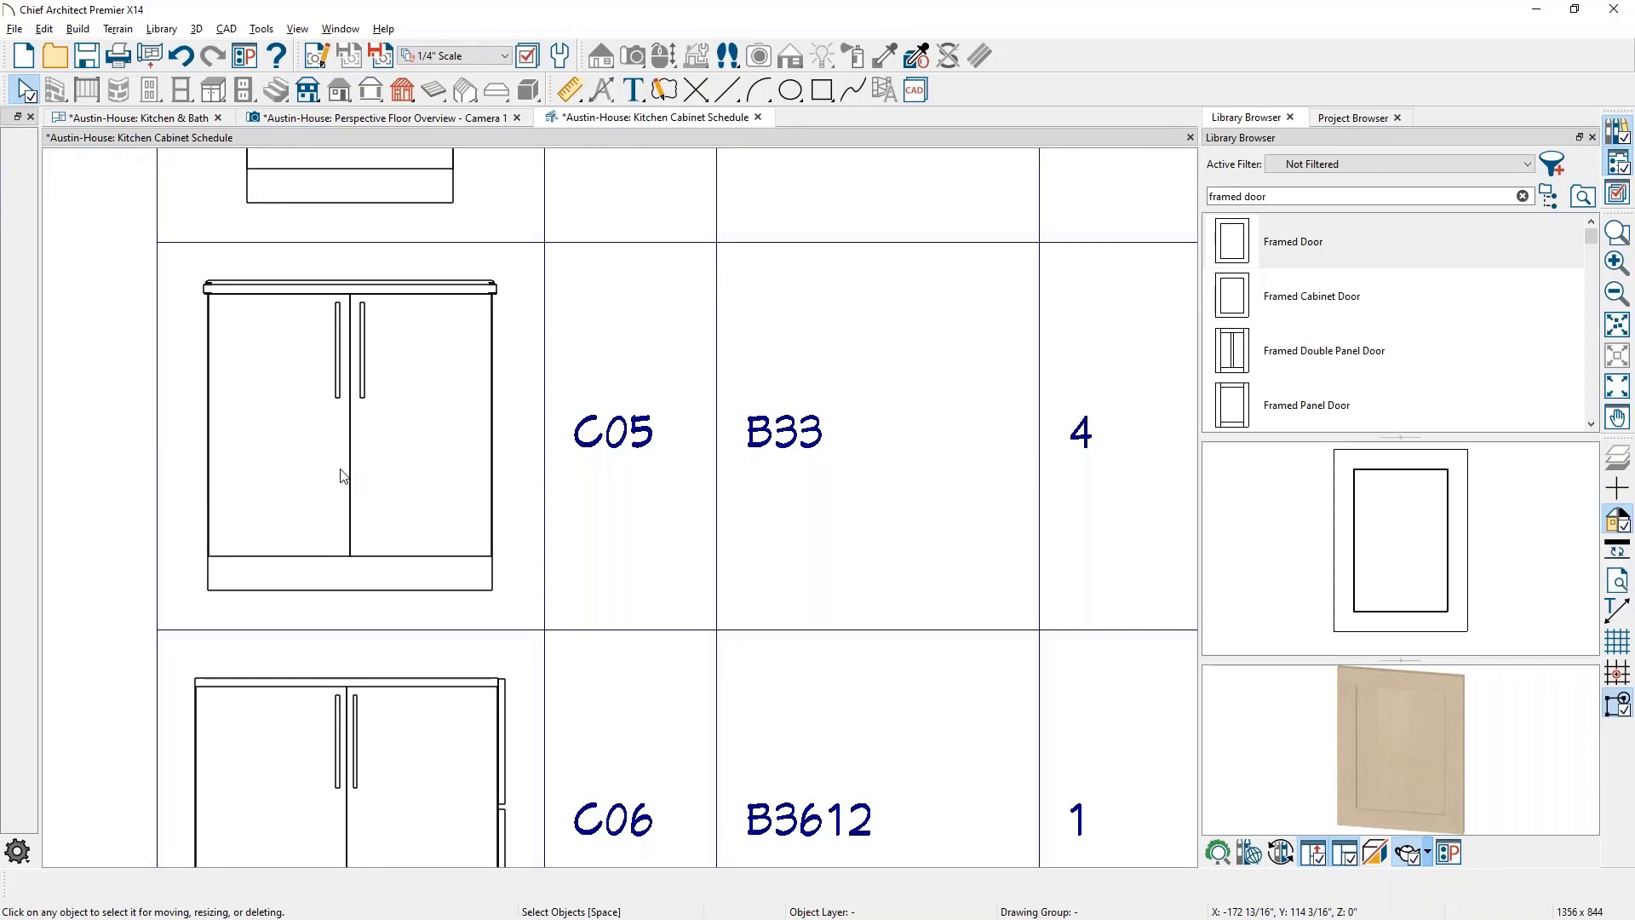
pyautogui.click(435, 439)
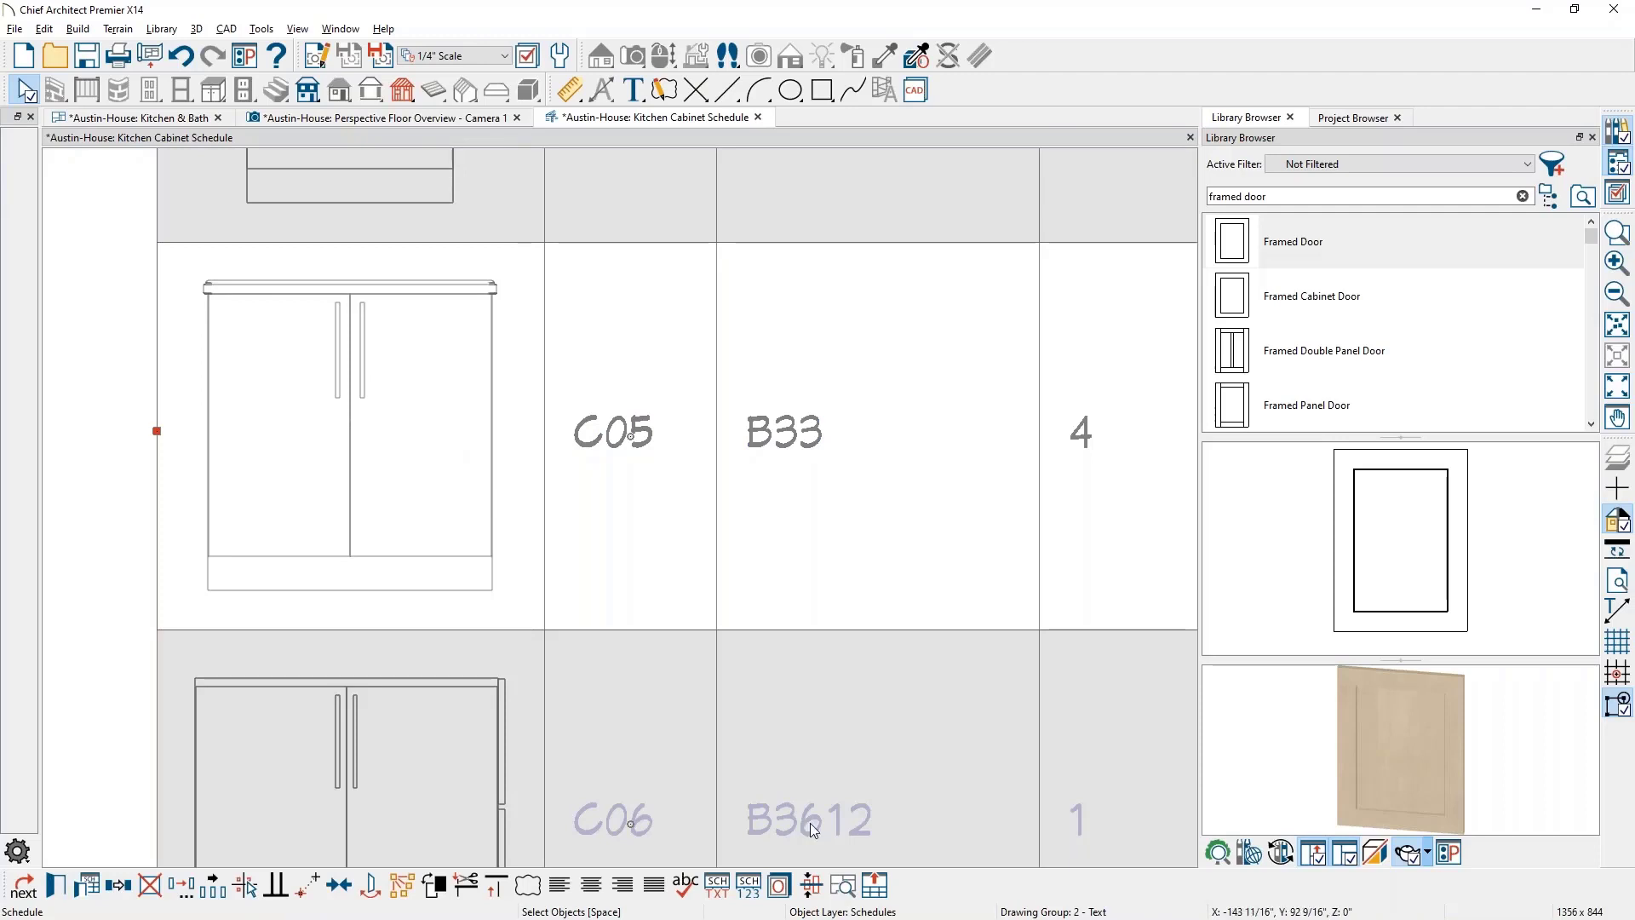
pyautogui.click(844, 886)
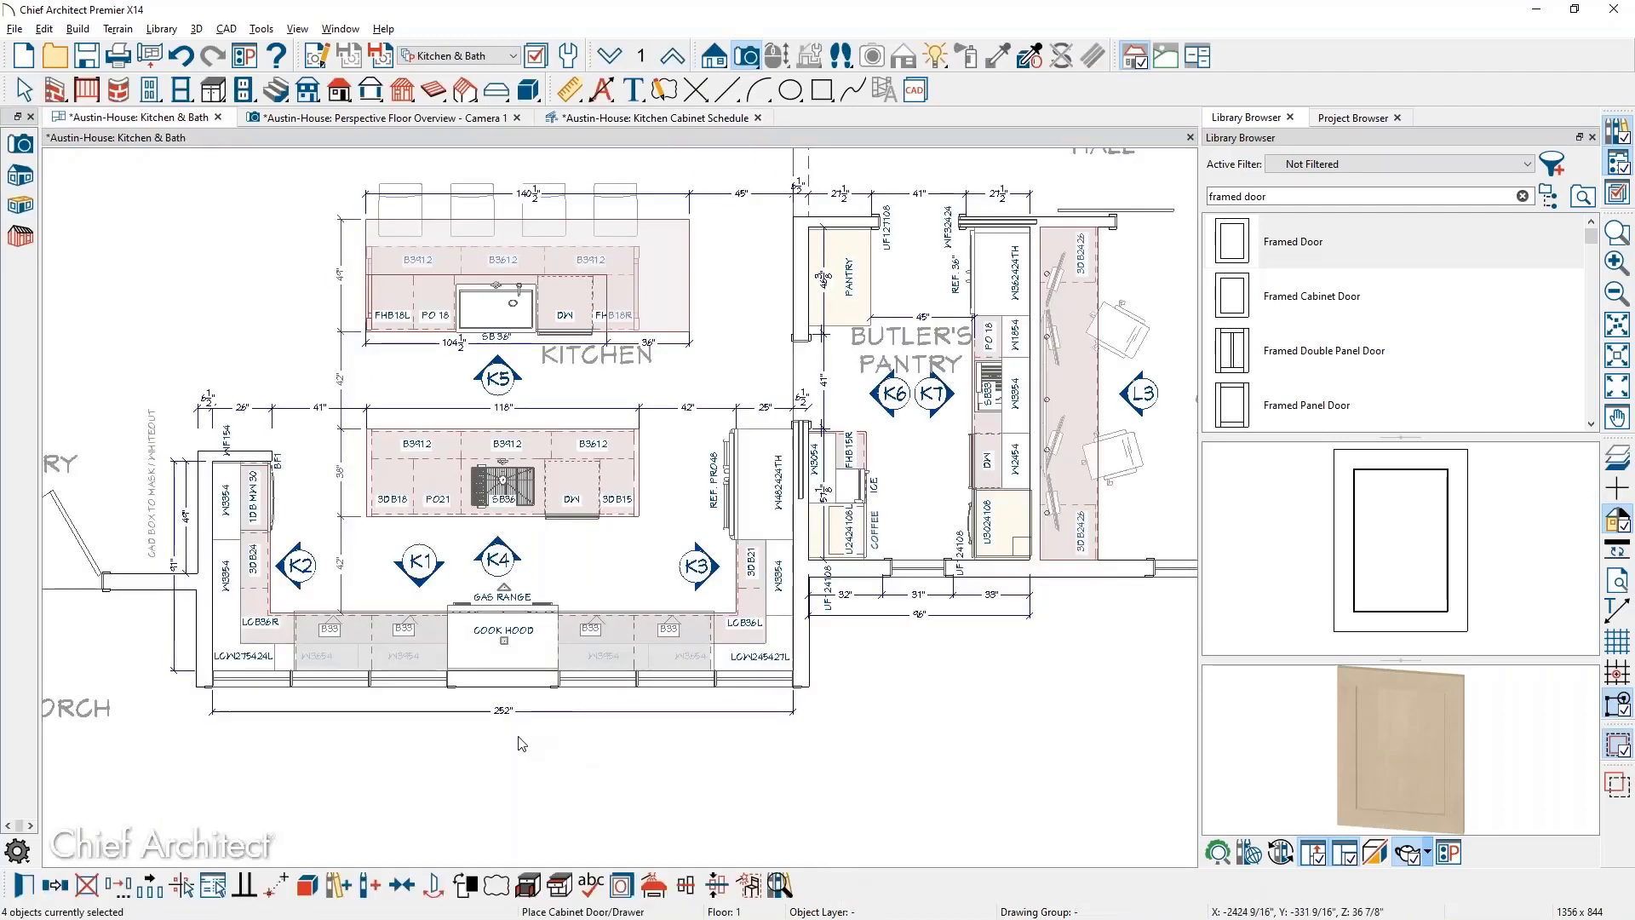
pyautogui.scroll(5, 394, 701)
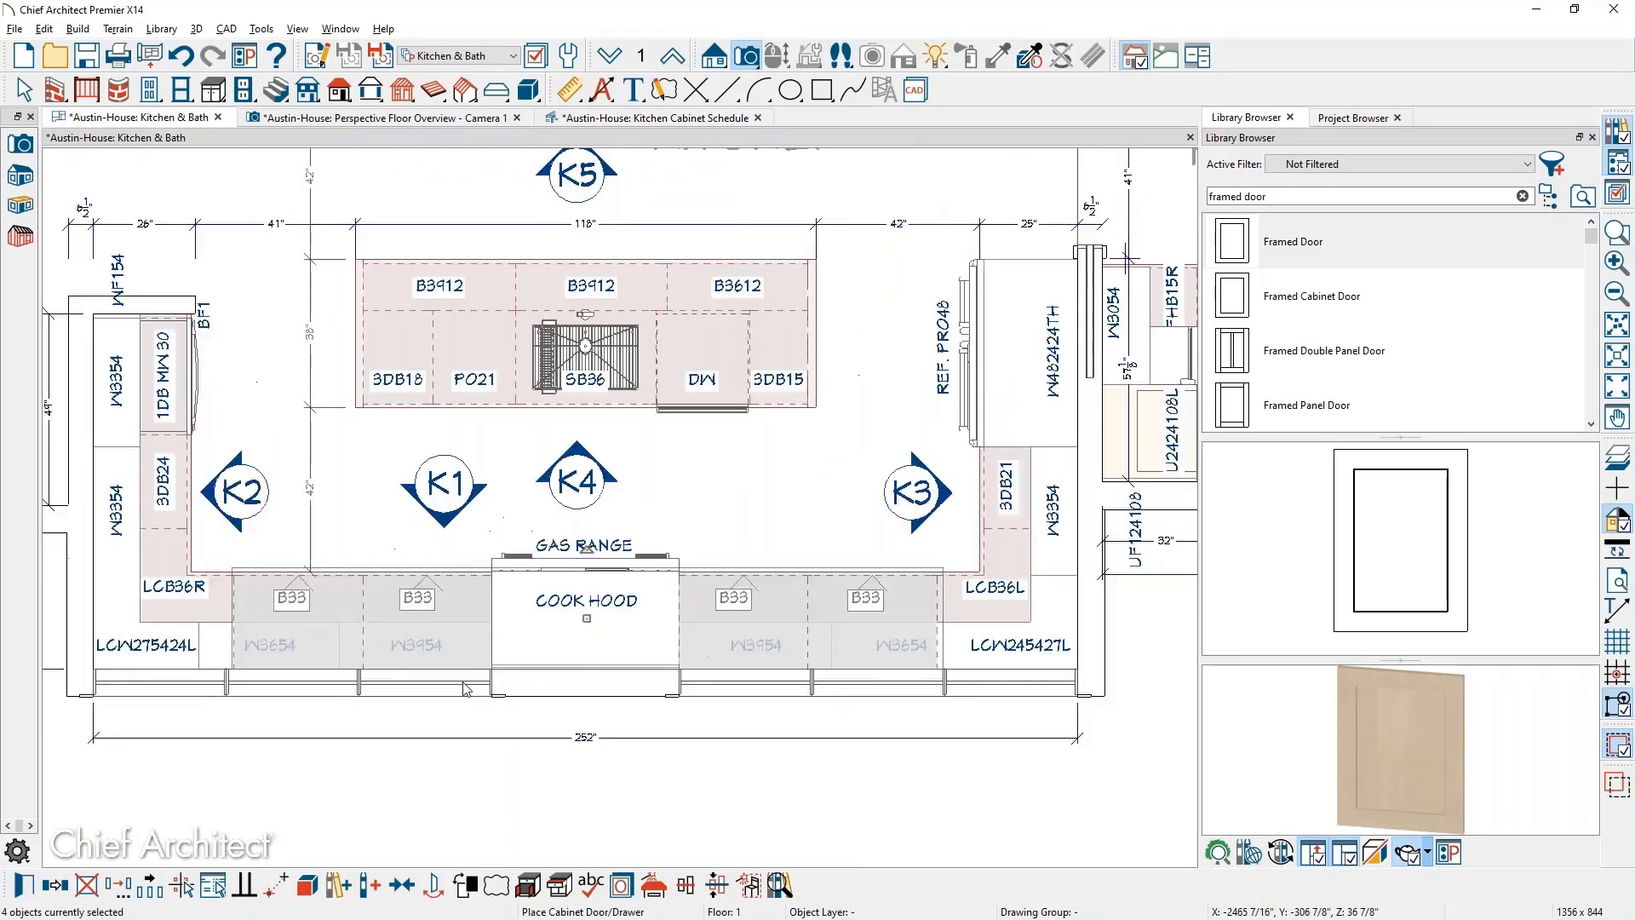
pyautogui.scroll(-4, 467, 688)
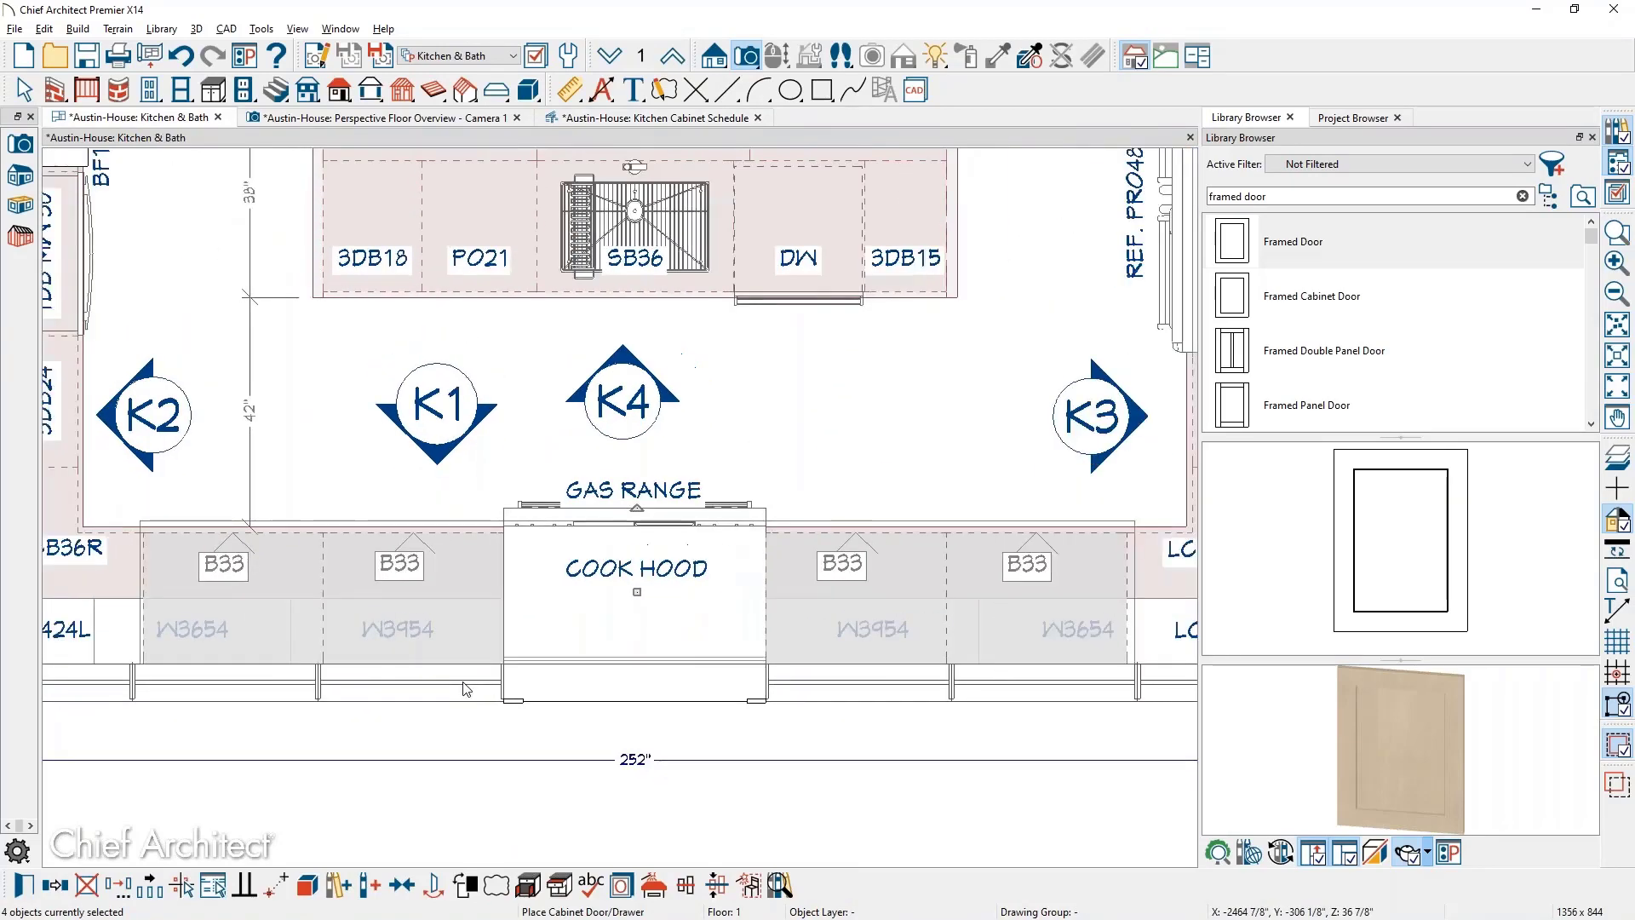
pyautogui.scroll(-3, 477, 687)
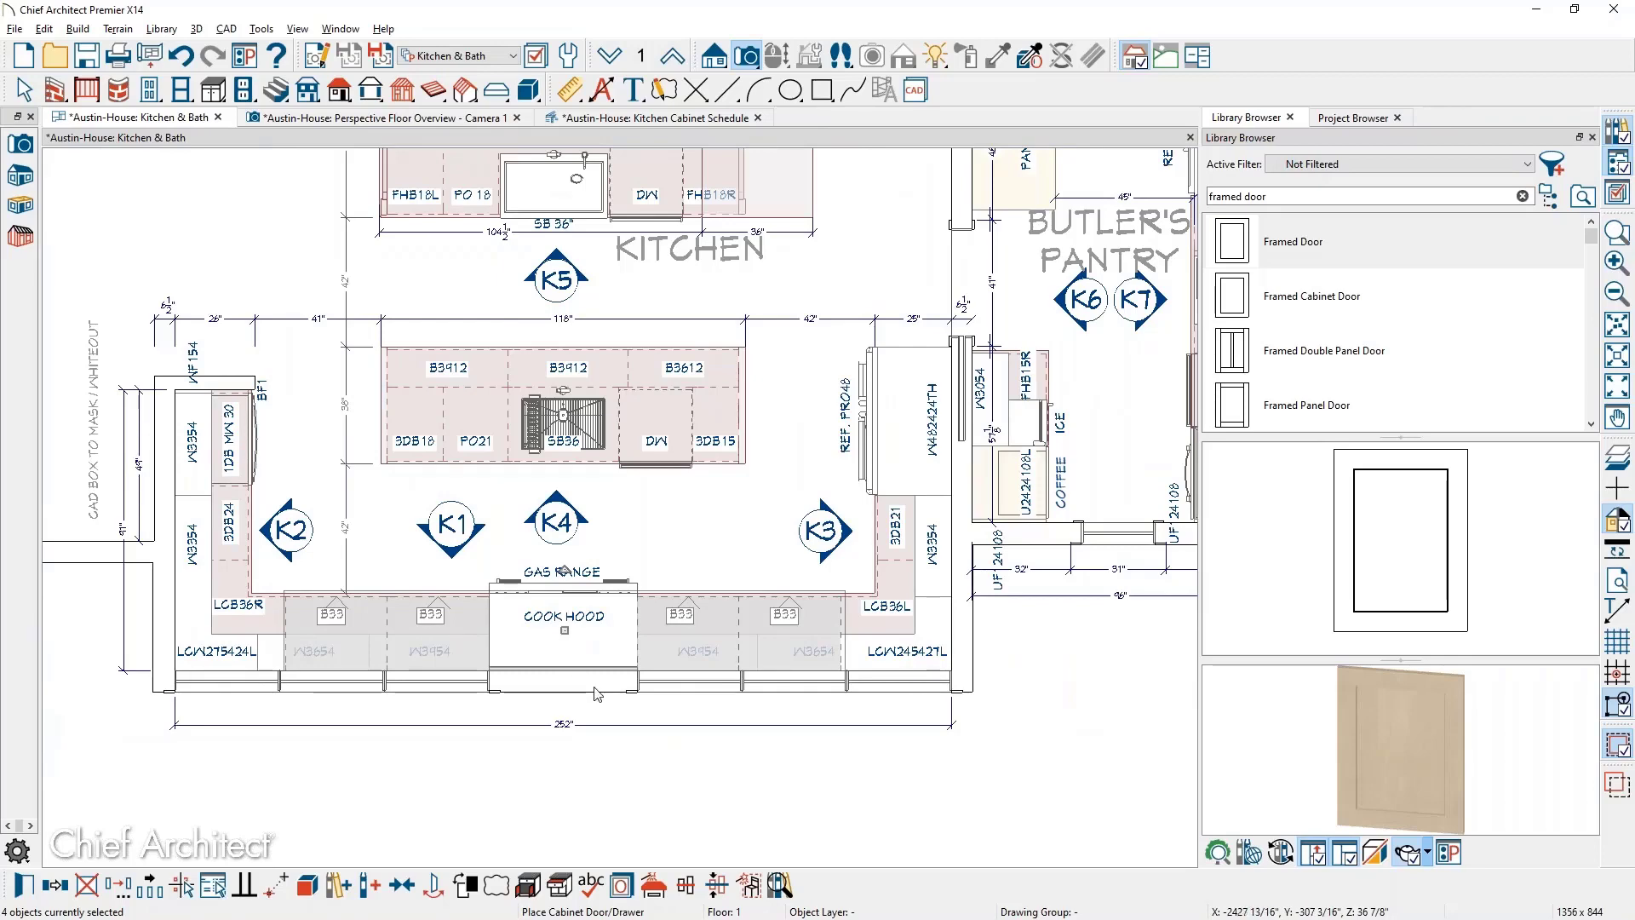
# Change the door in the selected B33 base cabinets' front to a drawer and split it horizontally twice
pyautogui.hotkey('ctrl', 'e')
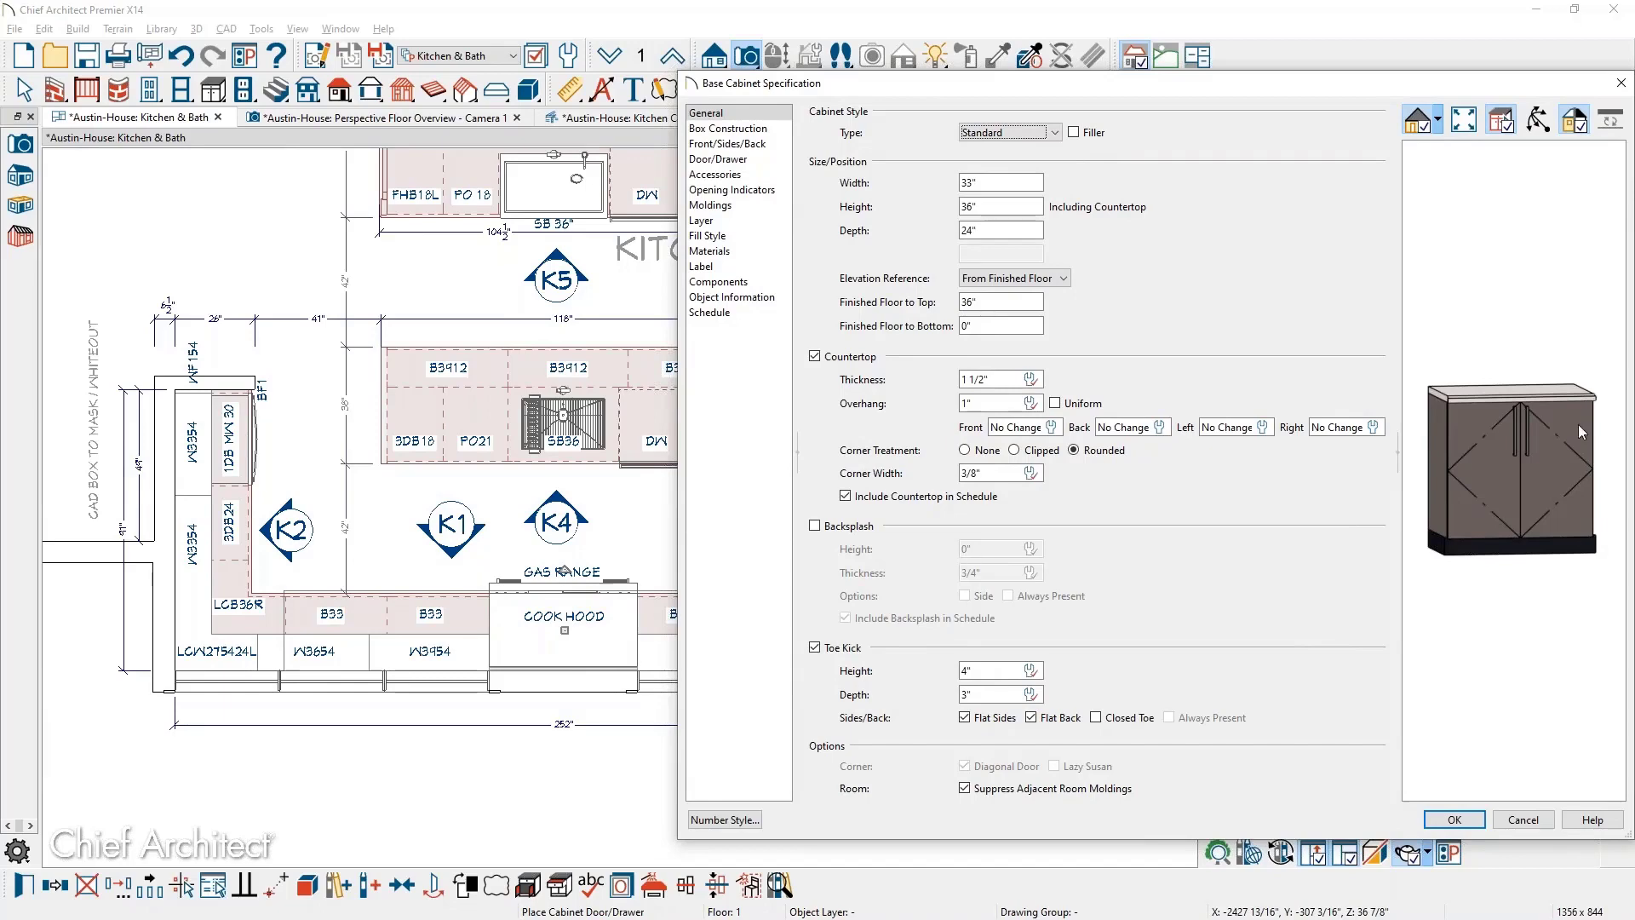
pyautogui.click(1522, 472)
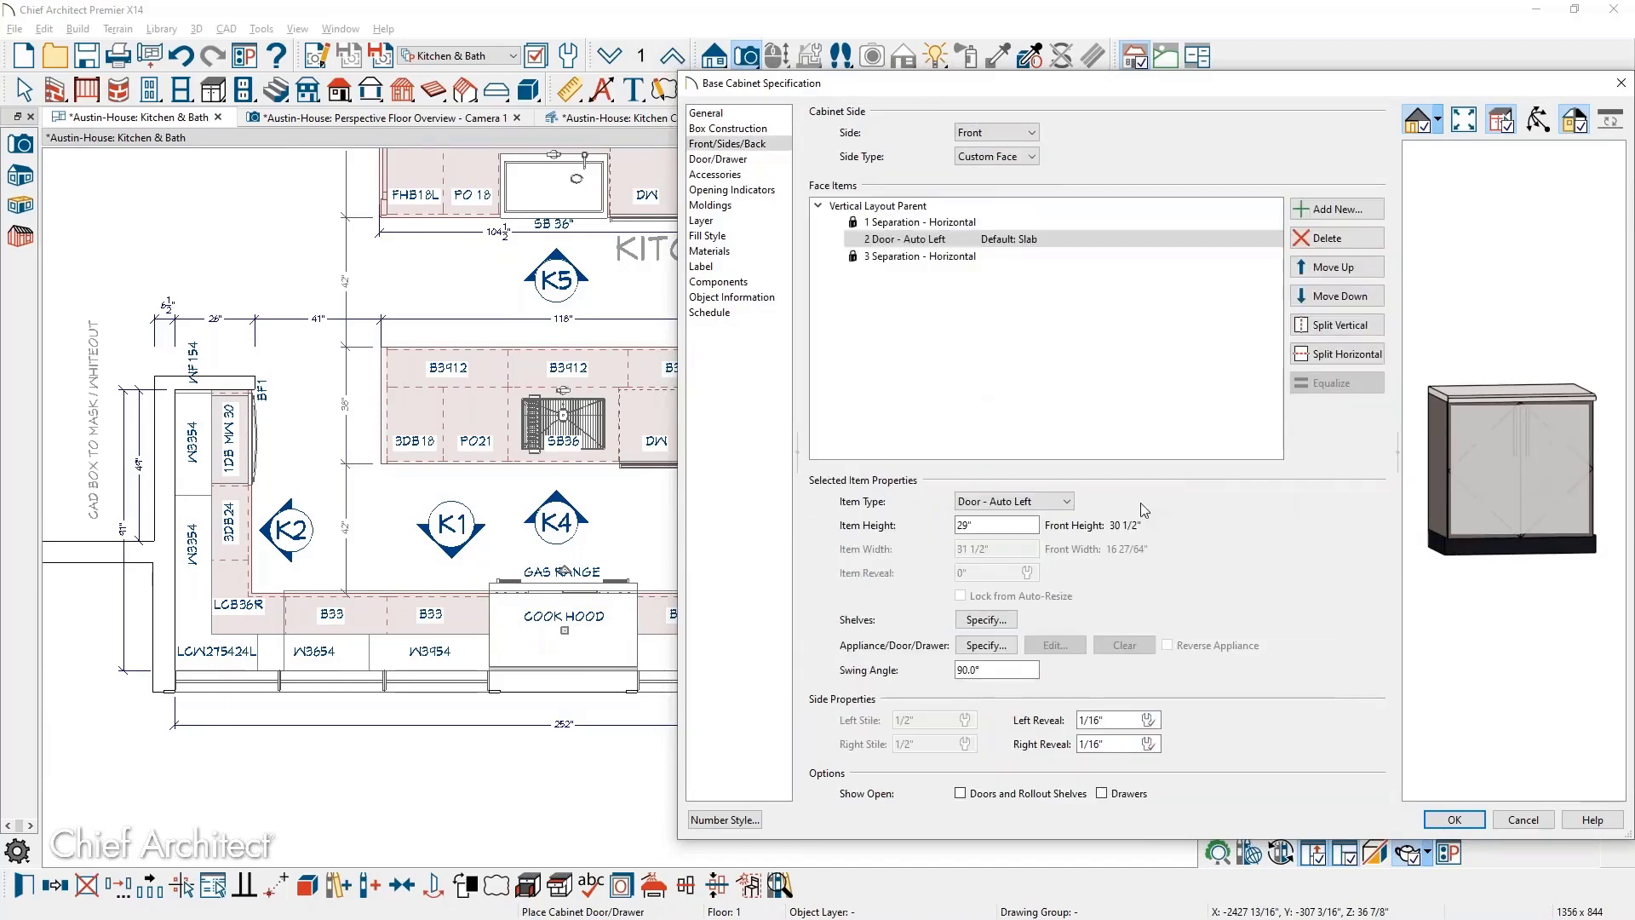
pyautogui.click(1043, 505)
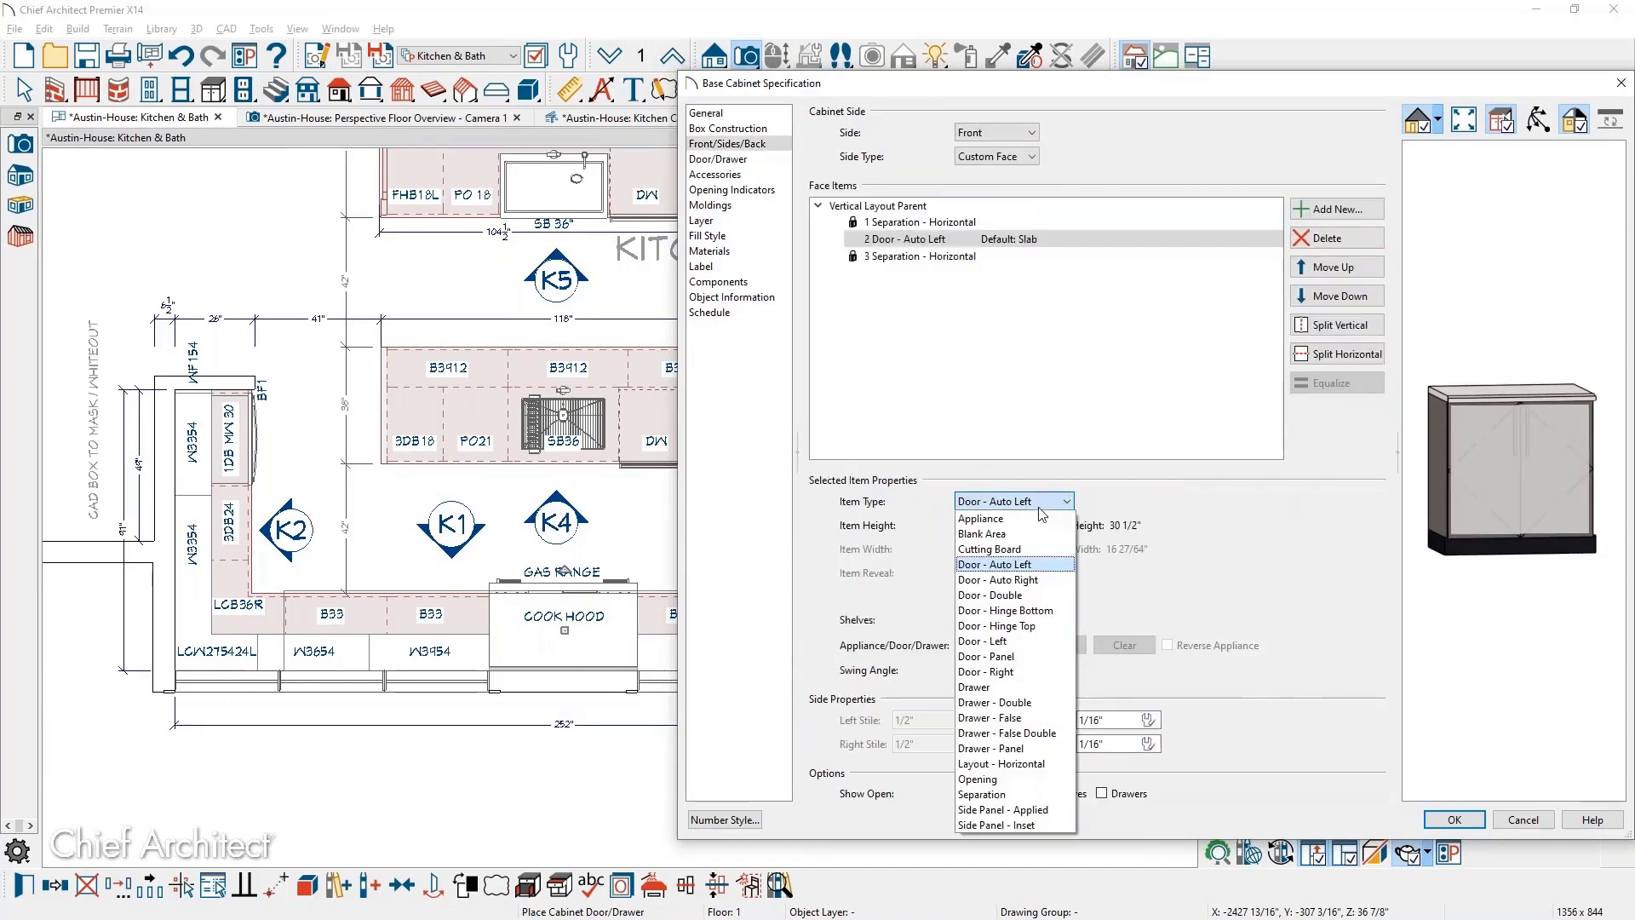
pyautogui.click(1026, 689)
pyautogui.click(1379, 355)
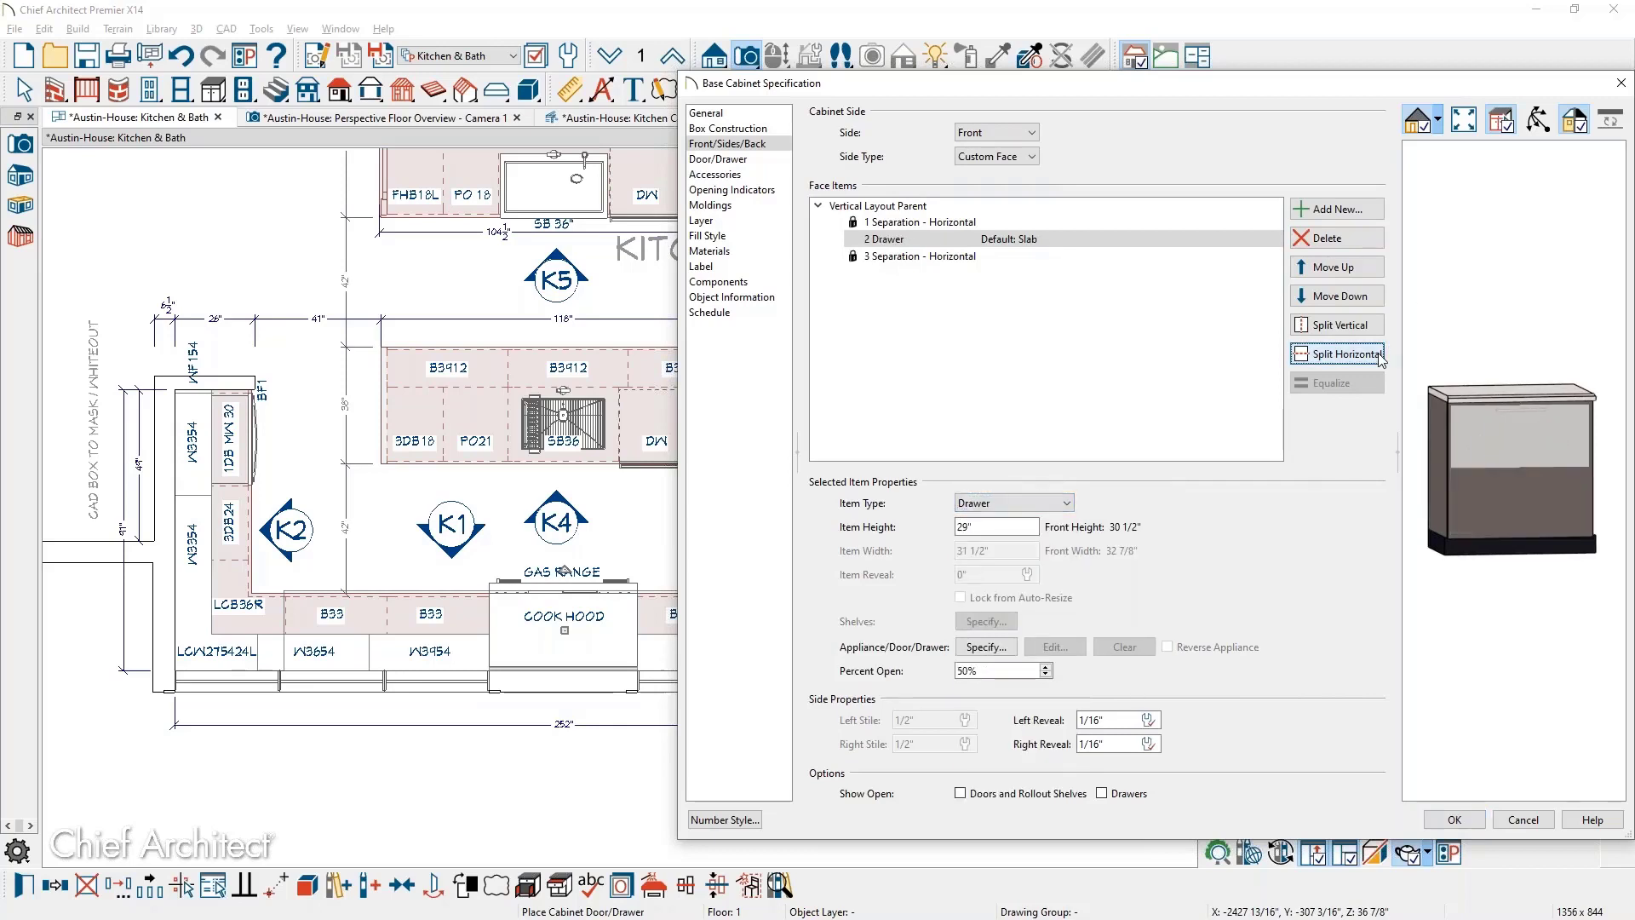
pyautogui.click(1380, 355)
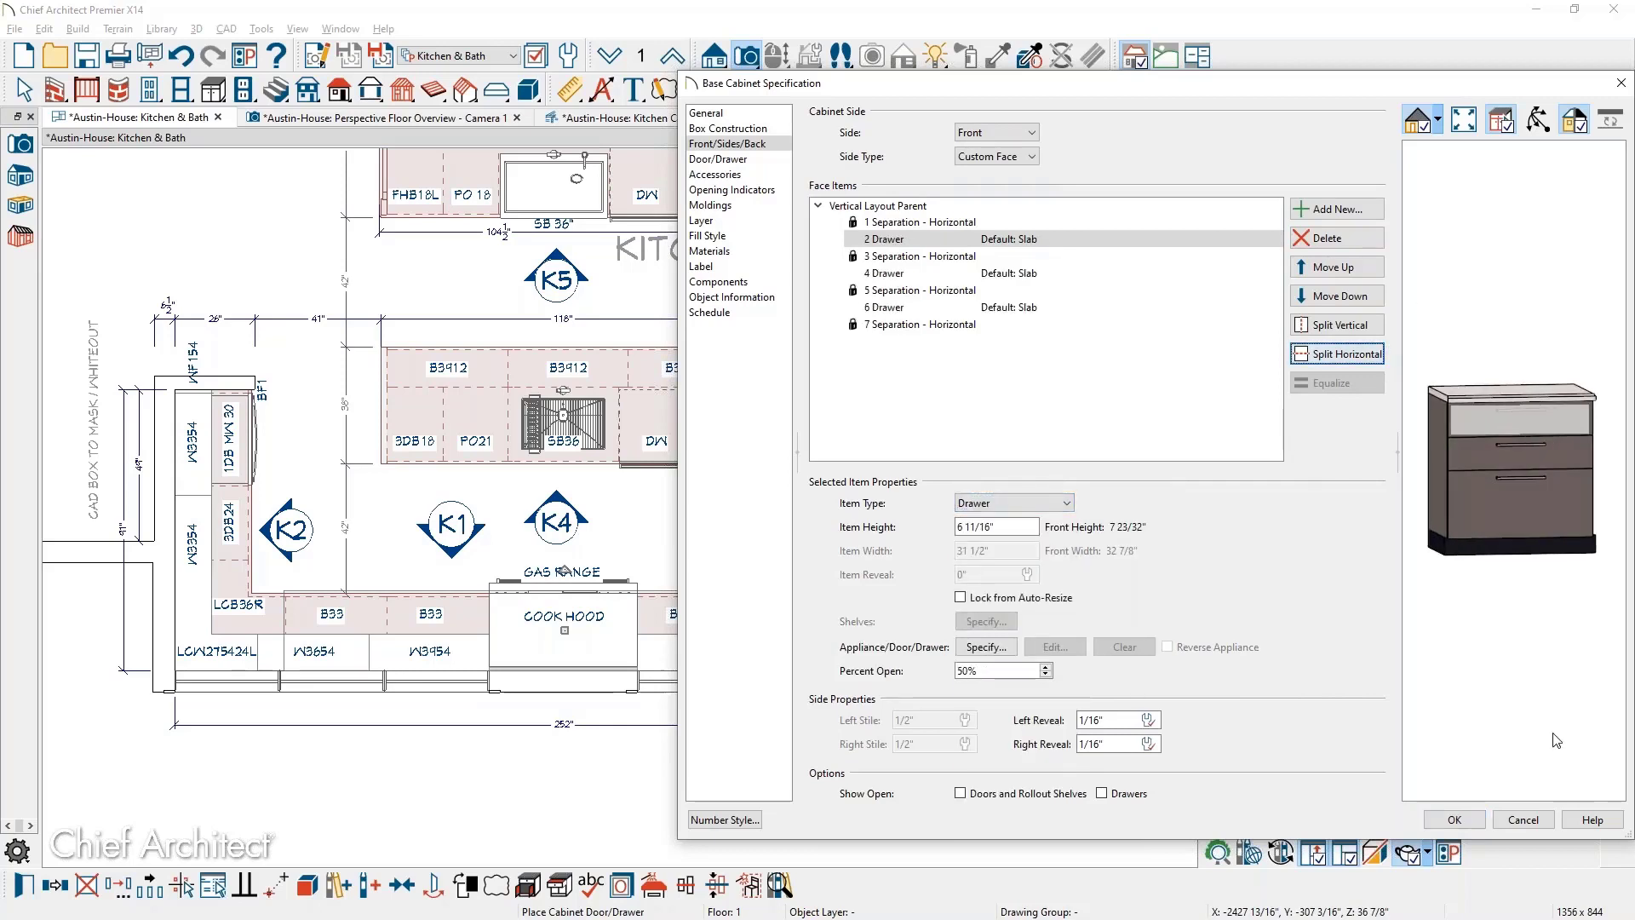
pyautogui.click(1455, 819)
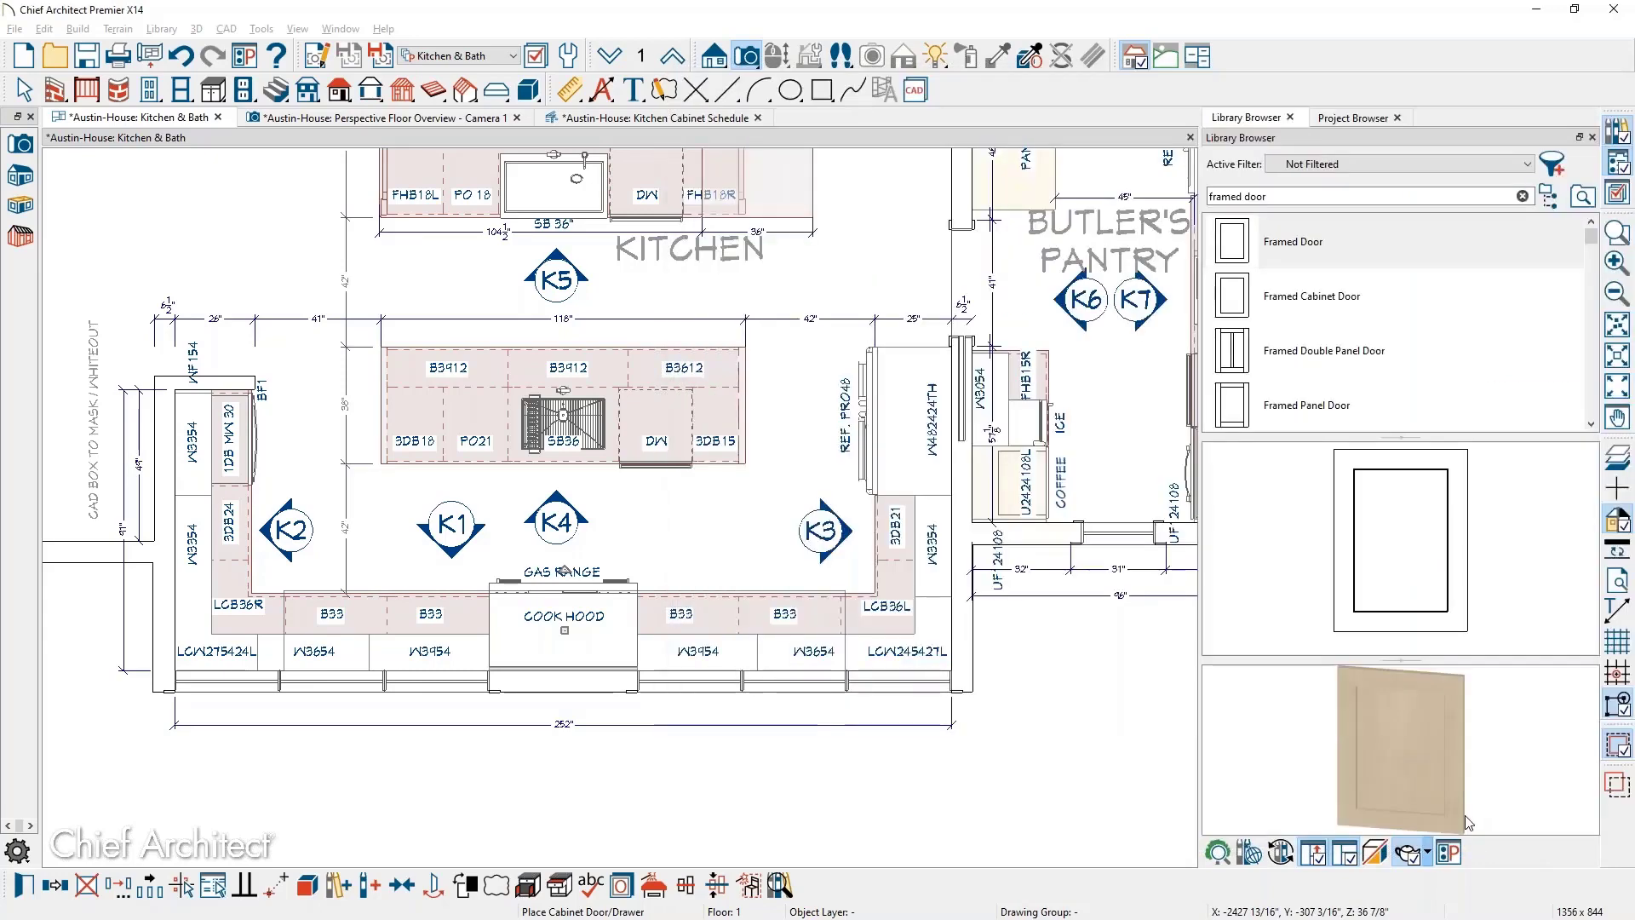
# Compare the cabinet schedule with the Kitchen & Bath plan and select the Kitchen room to see its extent
pyautogui.click(716, 121)
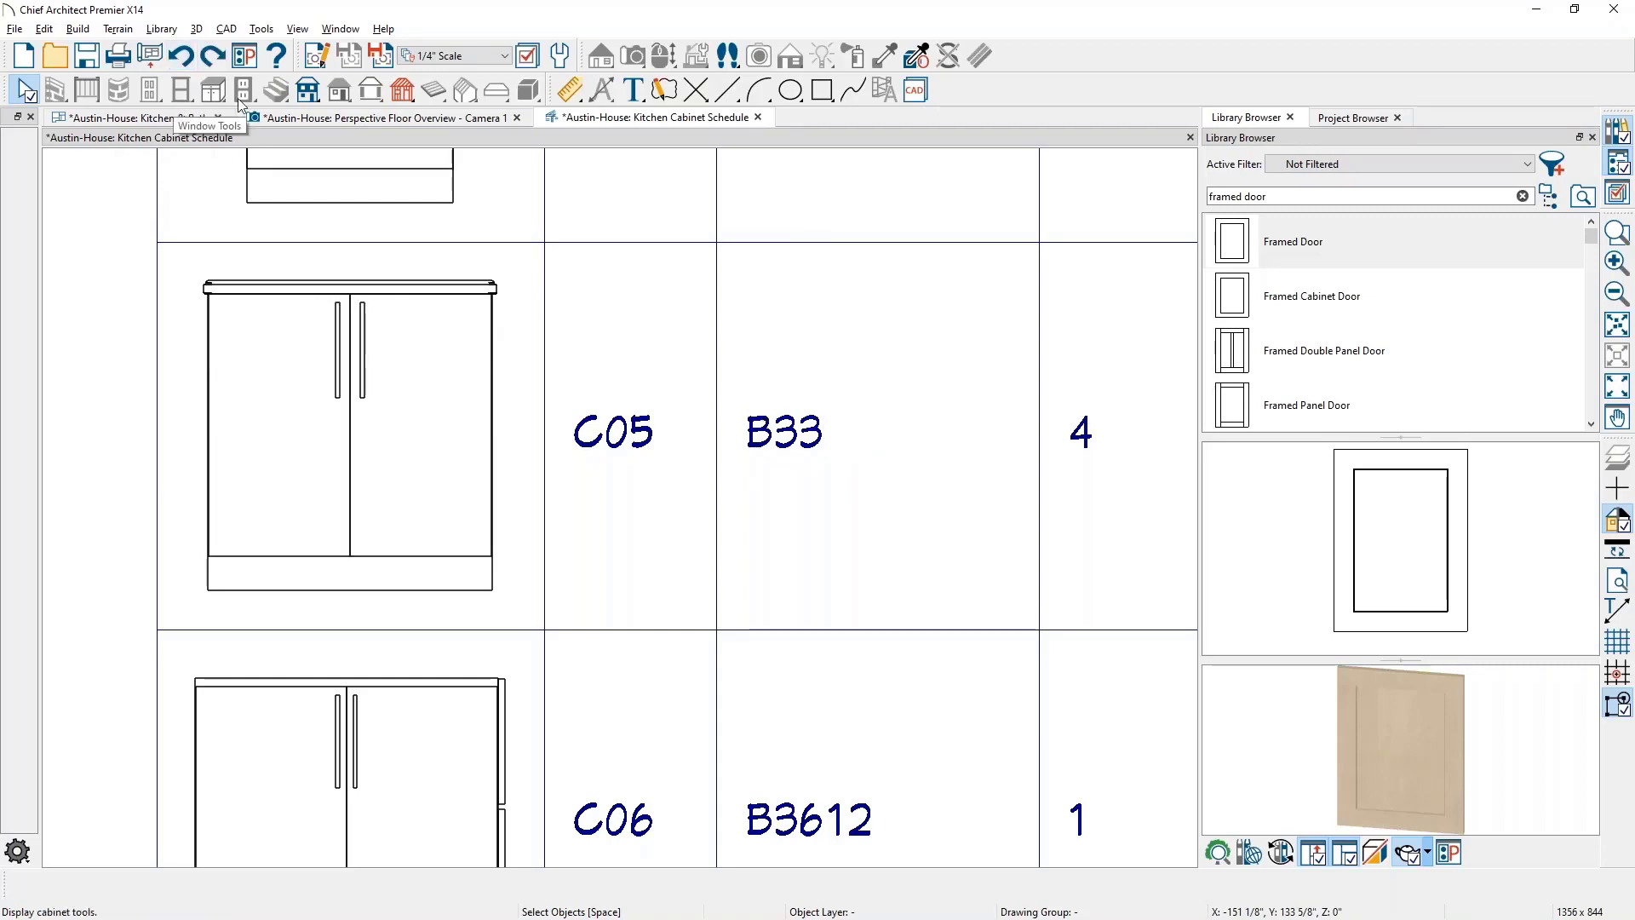
pyautogui.click(184, 120)
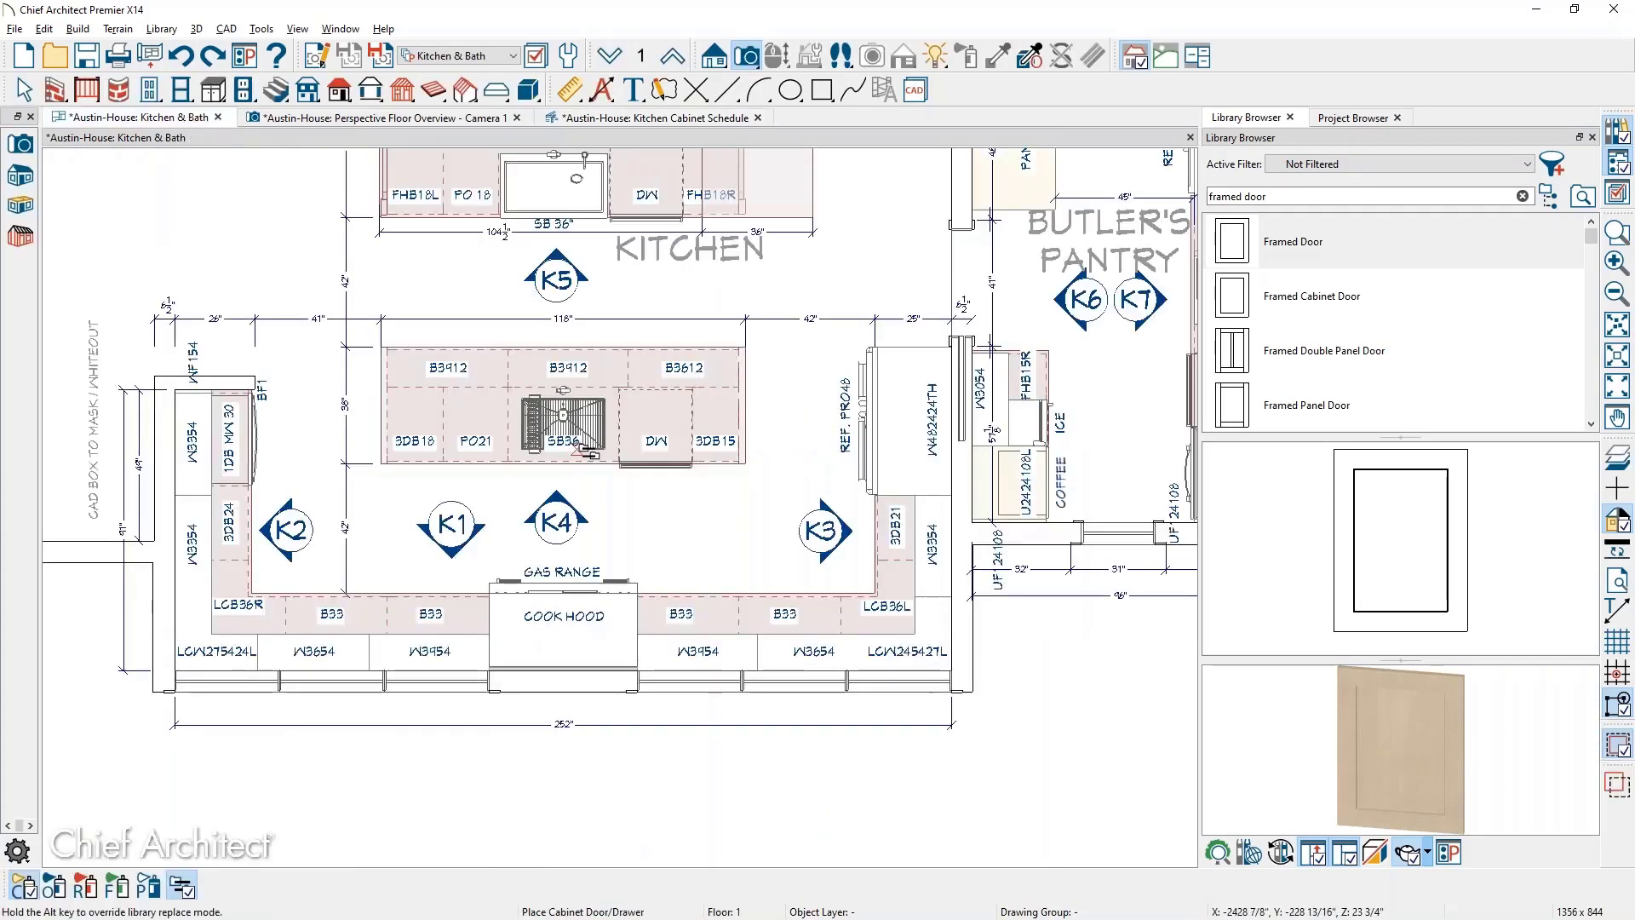
pyautogui.scroll(-2, 571, 440)
pyautogui.moveTo(573, 445); pyautogui.dragTo(575, 632, button='middle')
pyautogui.press('Escape')
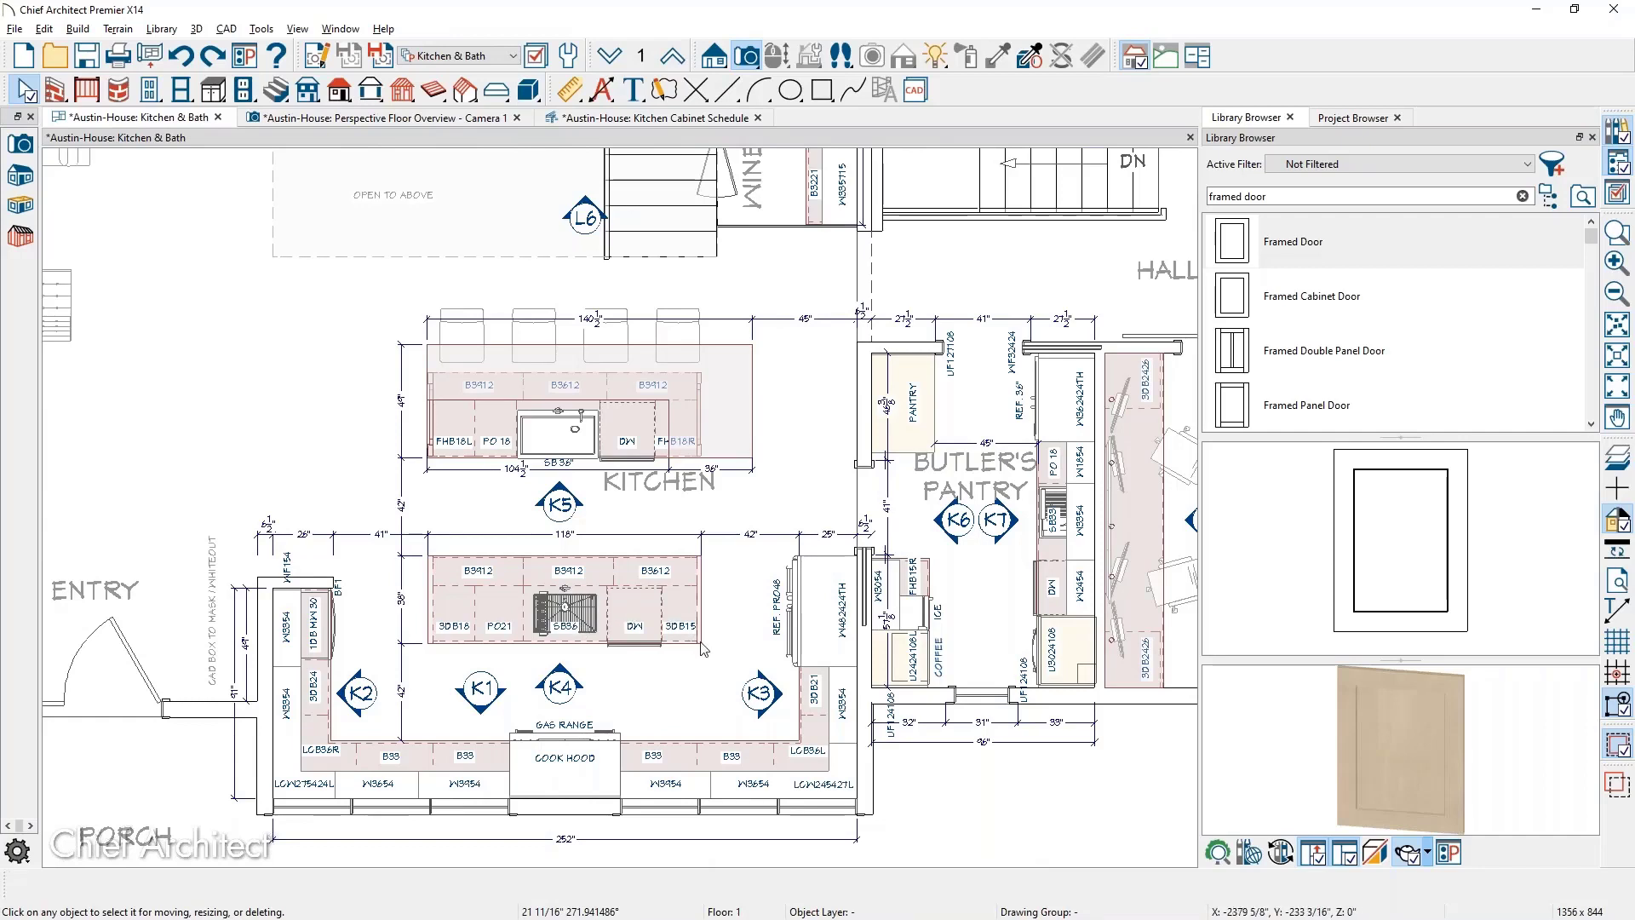
pyautogui.click(714, 668)
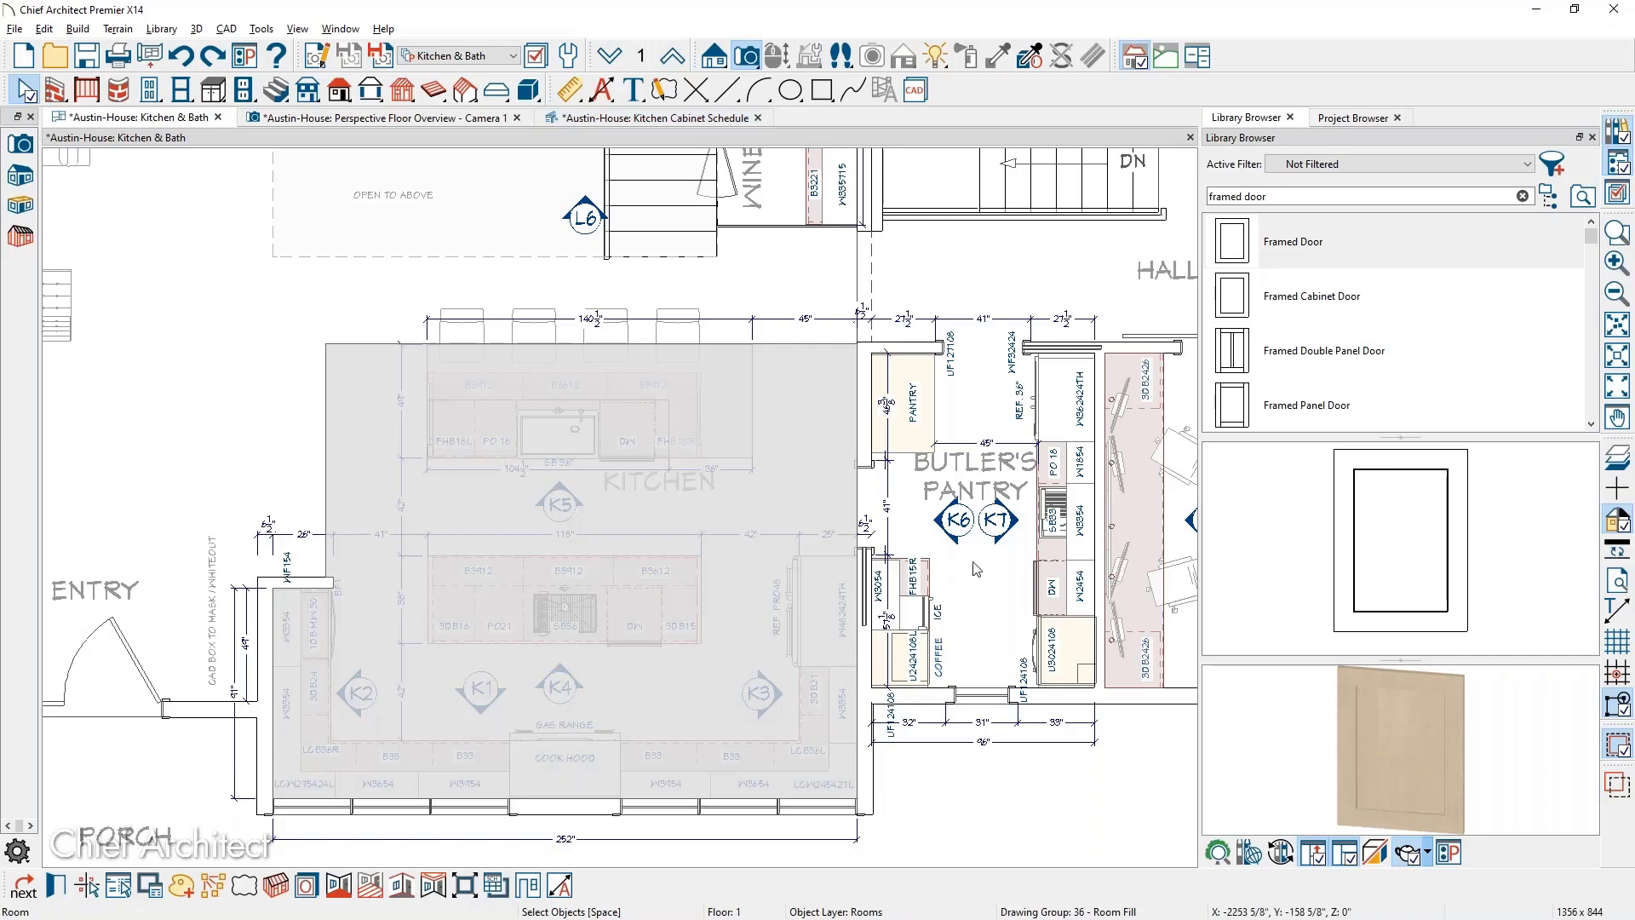
# Check which room the Kitchen Cabinet Schedule takes its objects from in its specification
pyautogui.click(706, 126)
pyautogui.scroll(-3, 686, 281)
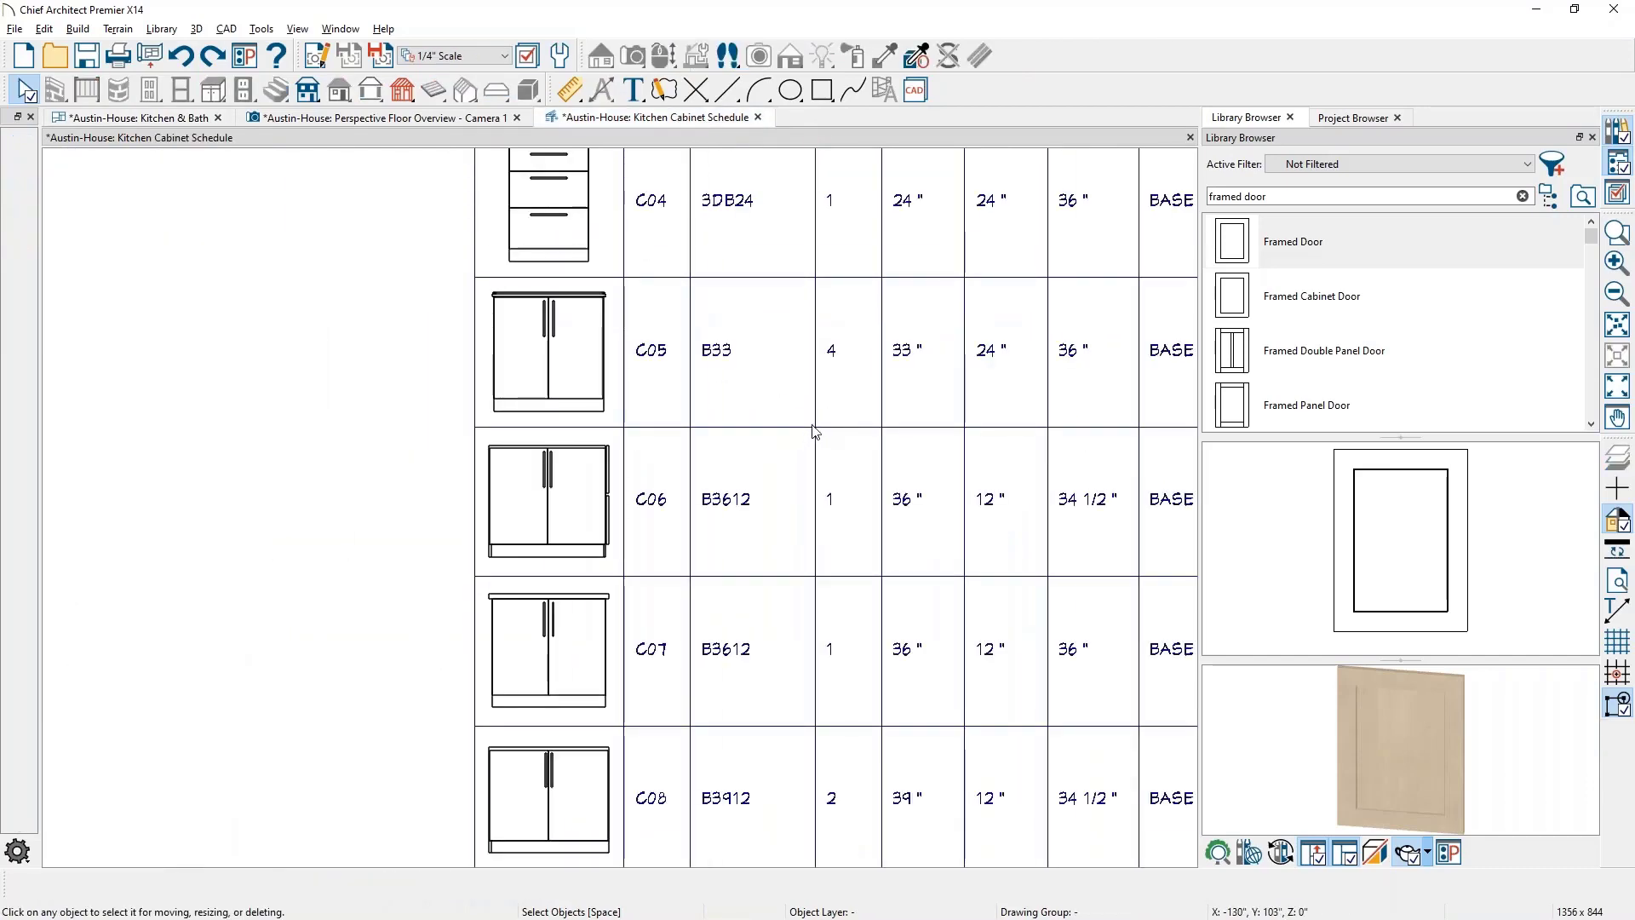
pyautogui.doubleClick(816, 422)
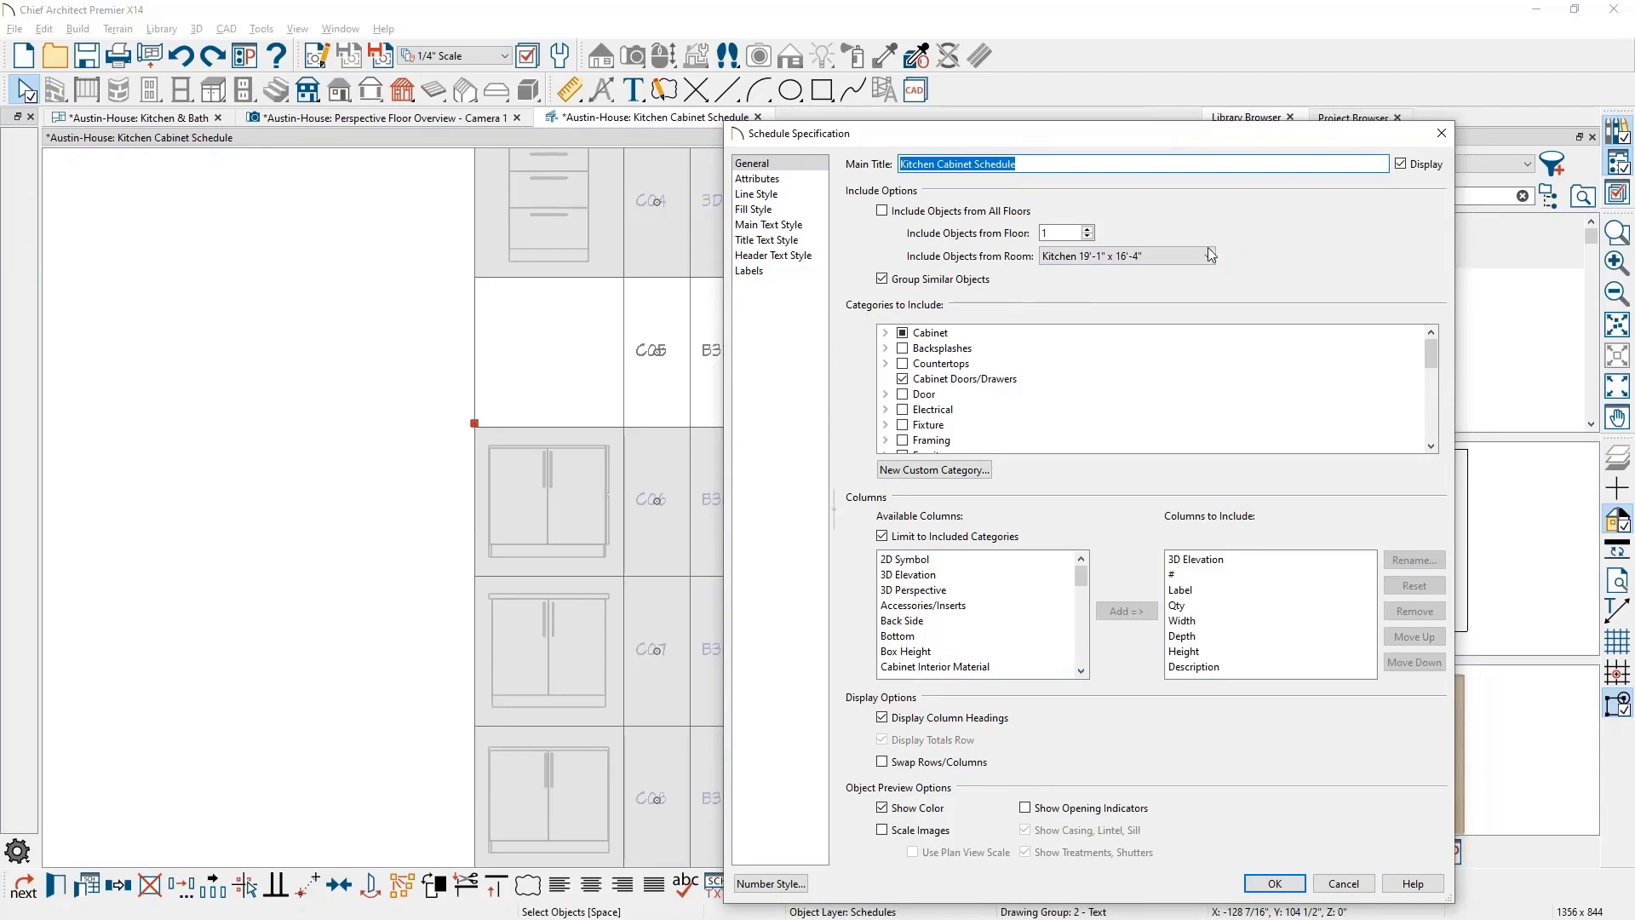
pyautogui.press('Escape')
pyautogui.press('Escape')
# Copy the Kitchen Cabinet Schedule and place the duplicate beside the original with their headers roughly level
pyautogui.scroll(-1, 693, 355)
pyautogui.moveTo(628, 419); pyautogui.dragTo(555, 539, button='middle')
pyautogui.scroll(-2, 611, 470)
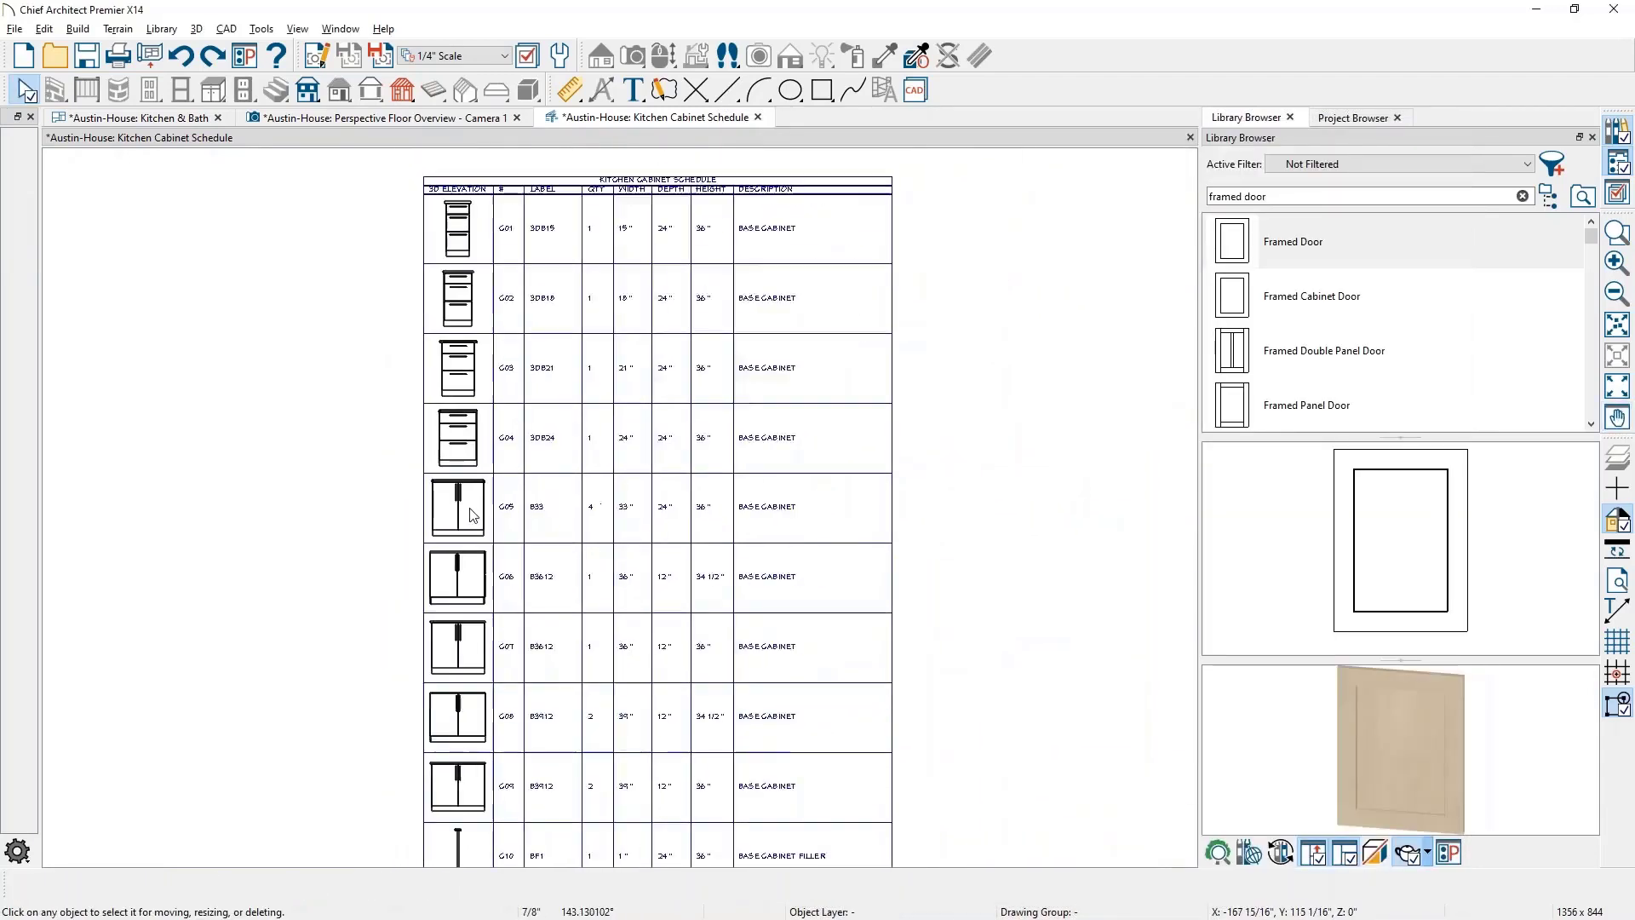
pyautogui.click(611, 470)
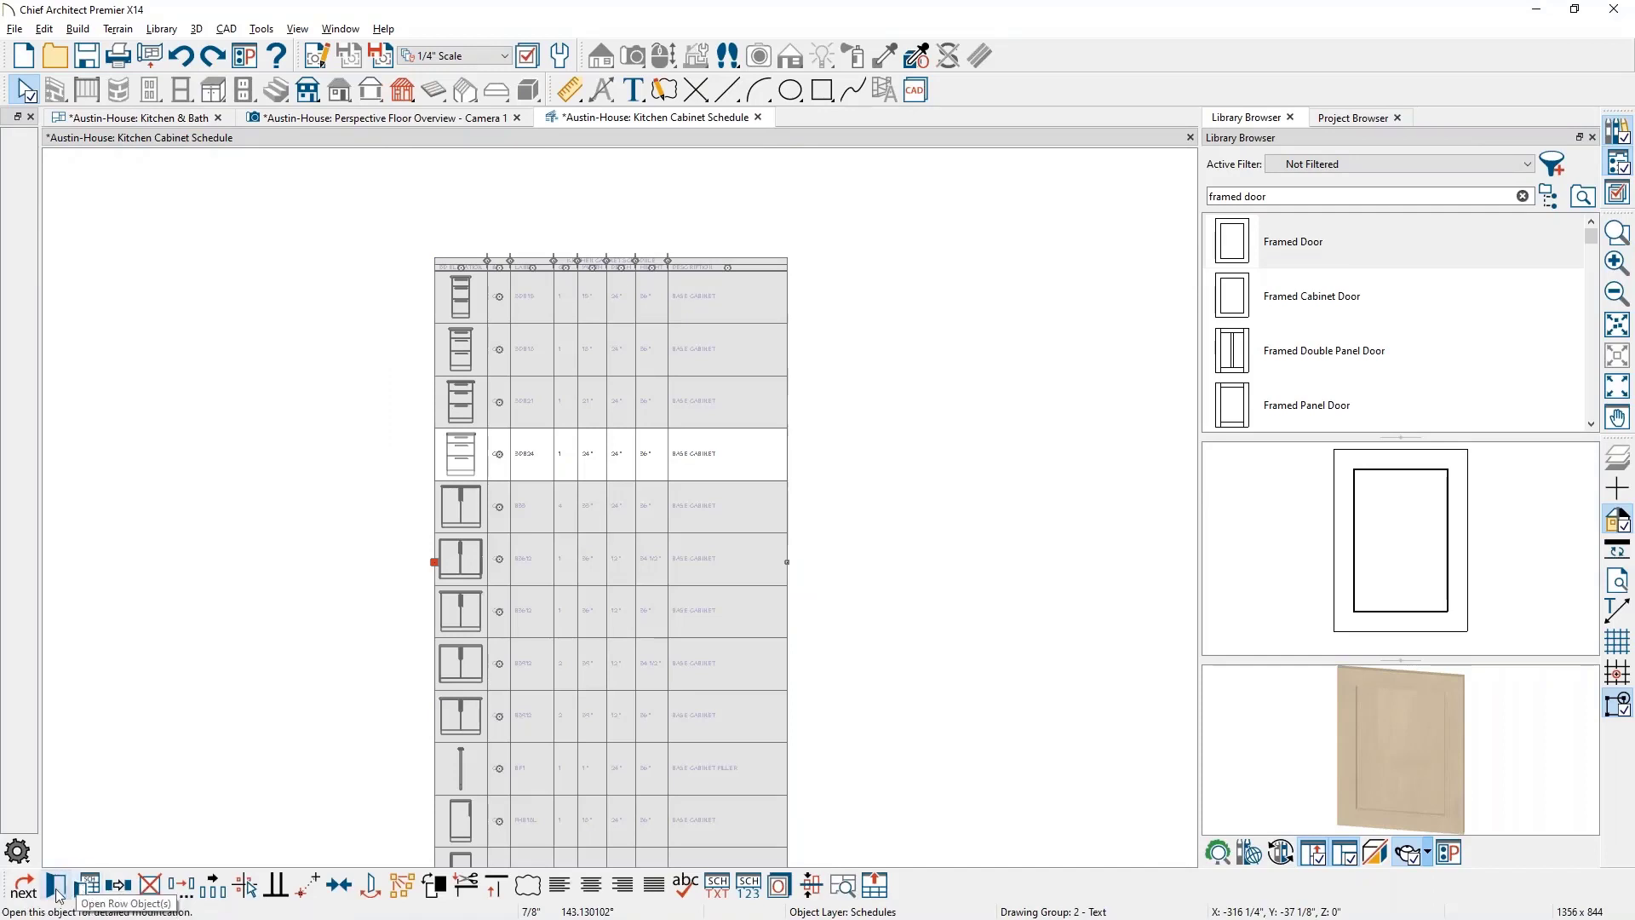
pyautogui.click(118, 885)
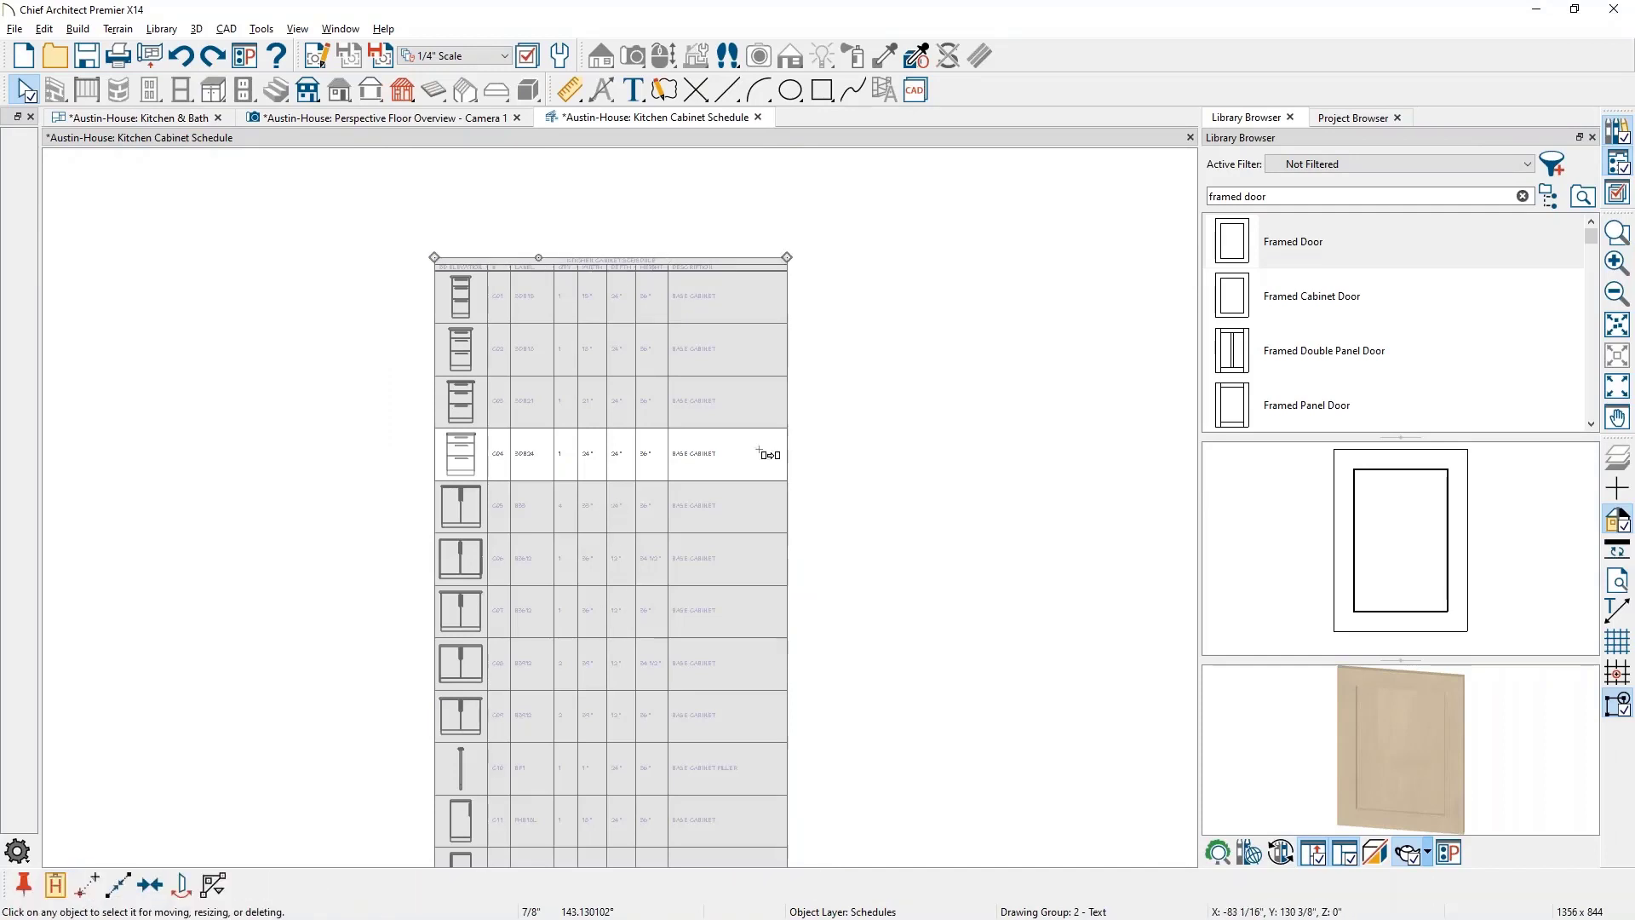
pyautogui.click(913, 491)
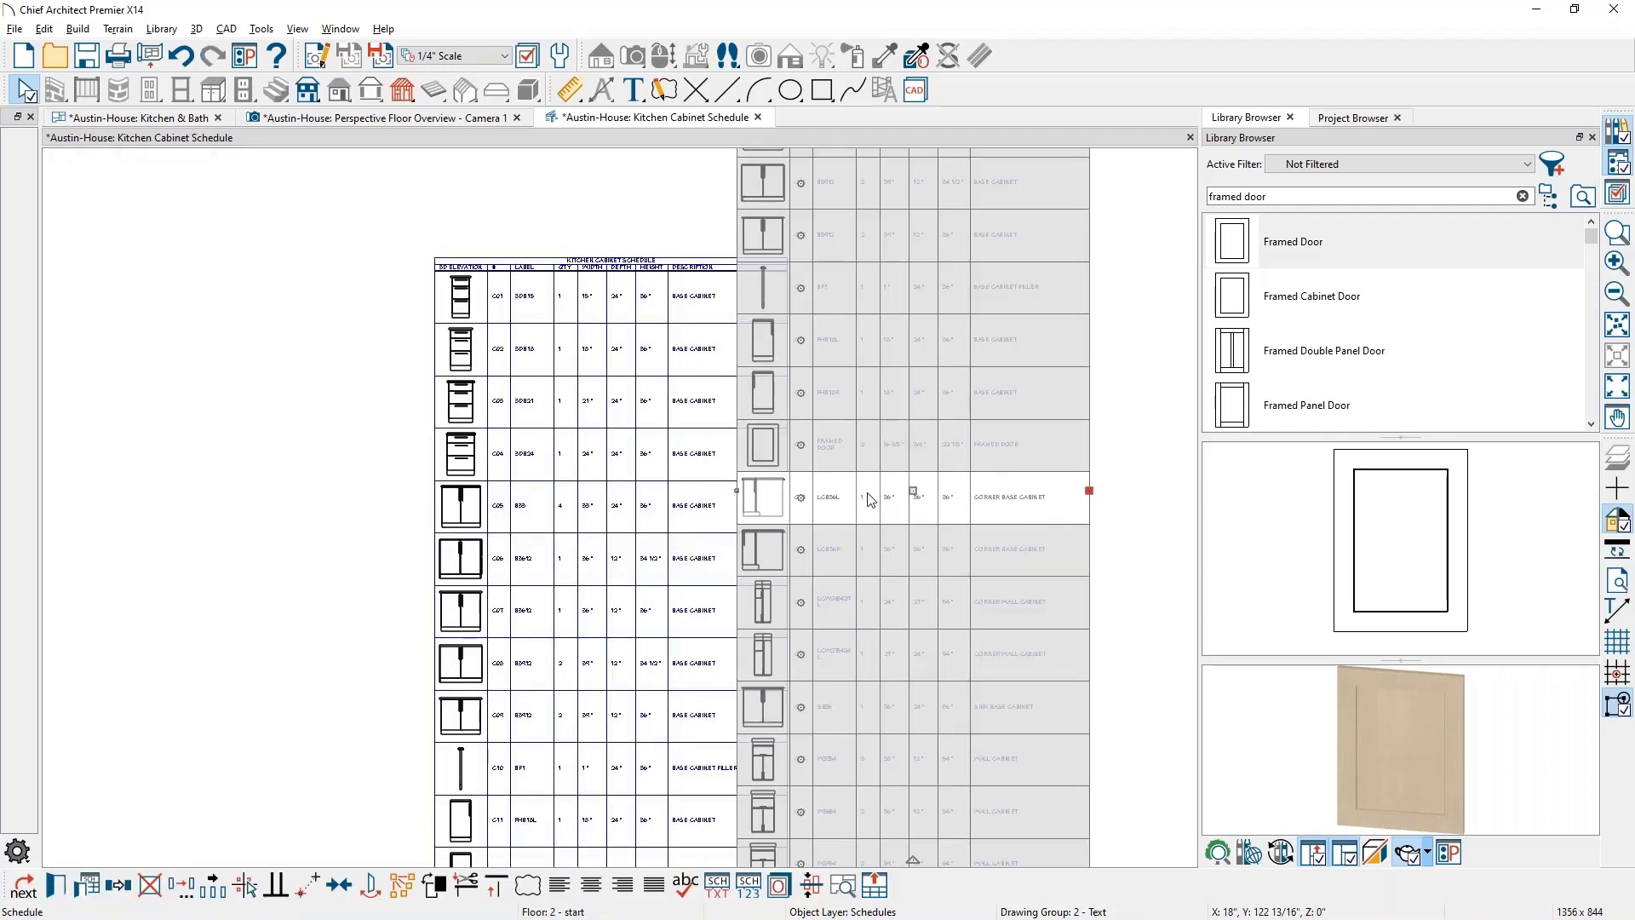
pyautogui.moveTo(913, 492); pyautogui.dragTo(997, 865)
pyautogui.press('Escape')
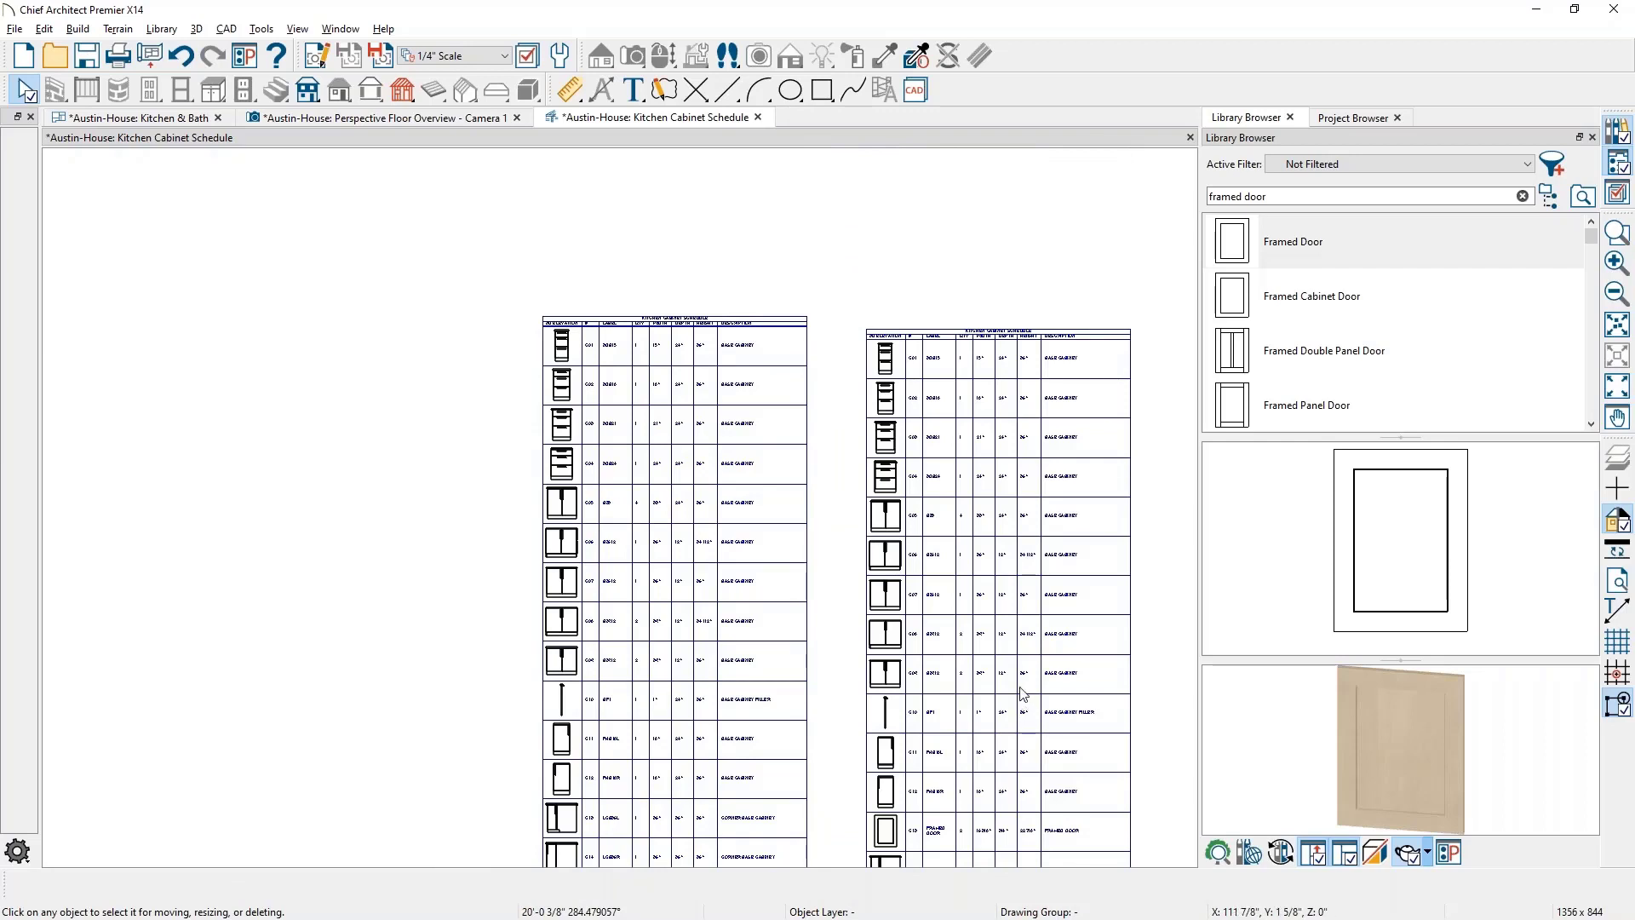
# Set the copied schedule to include objects from the Butler's Pantry room
pyautogui.click(1029, 683)
pyautogui.doubleClick(1029, 683)
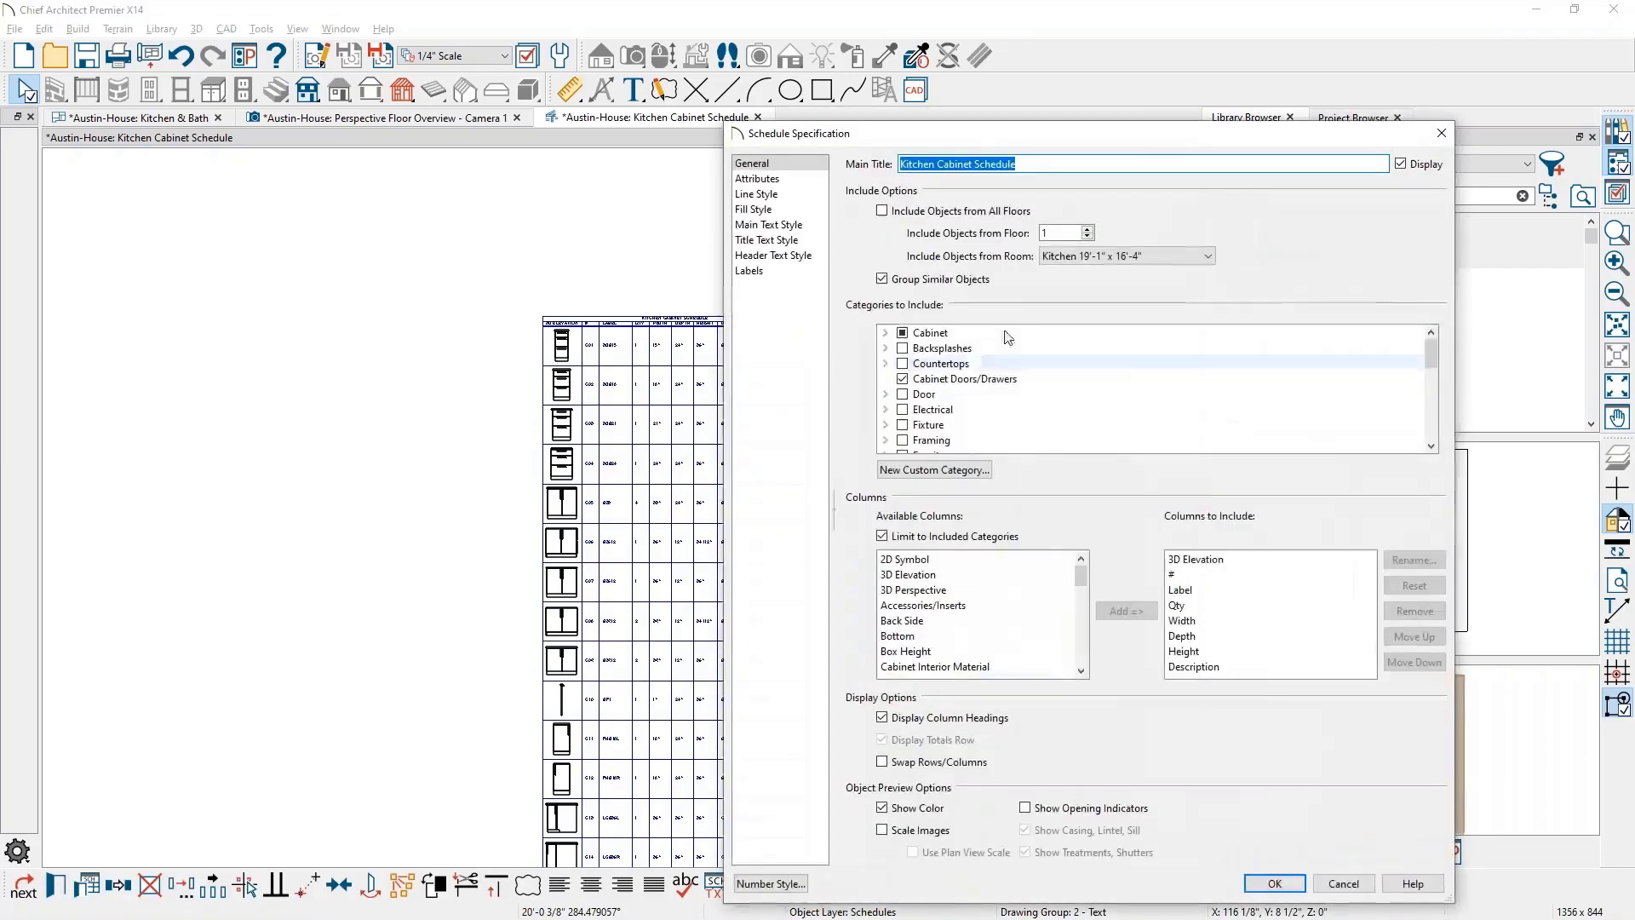
pyautogui.click(1089, 257)
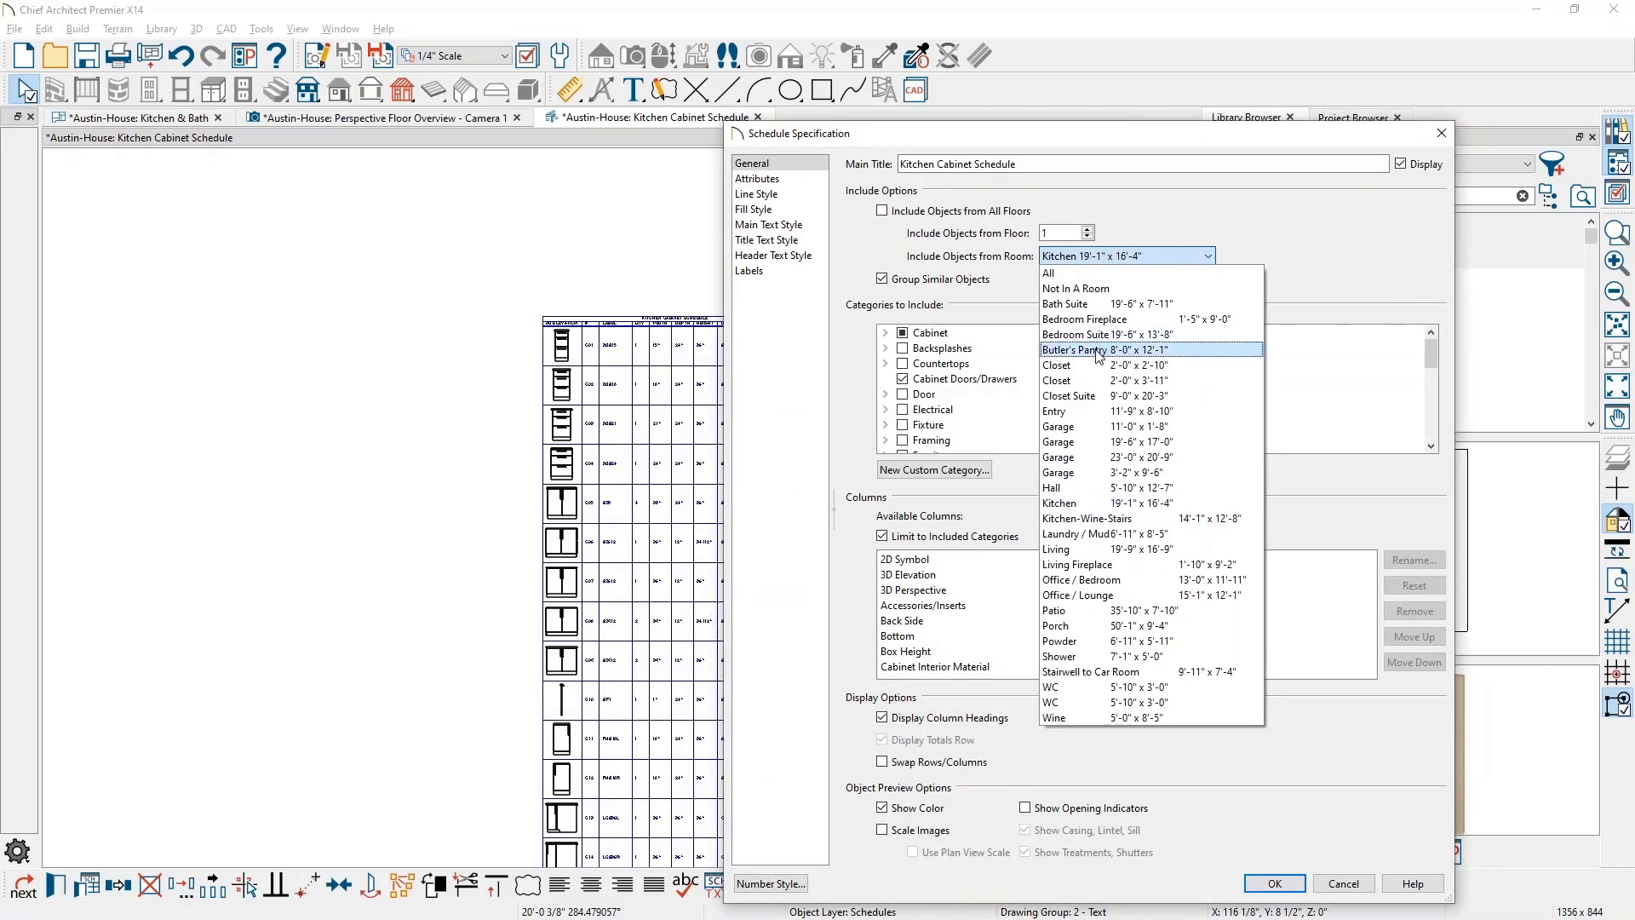
pyautogui.click(1199, 350)
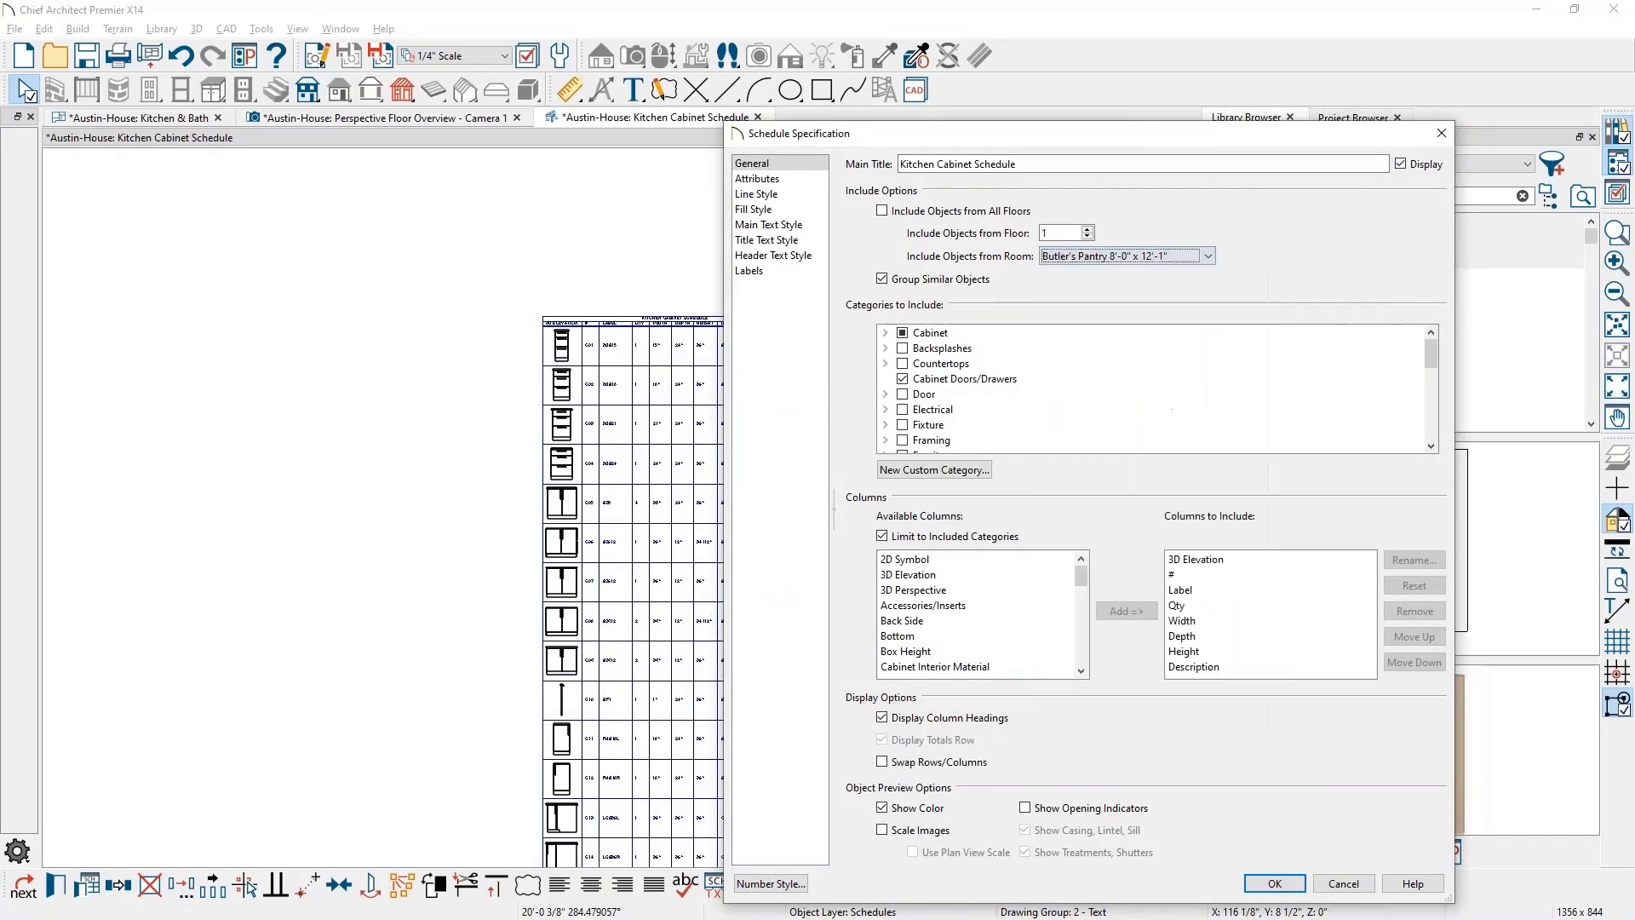
pyautogui.click(1275, 884)
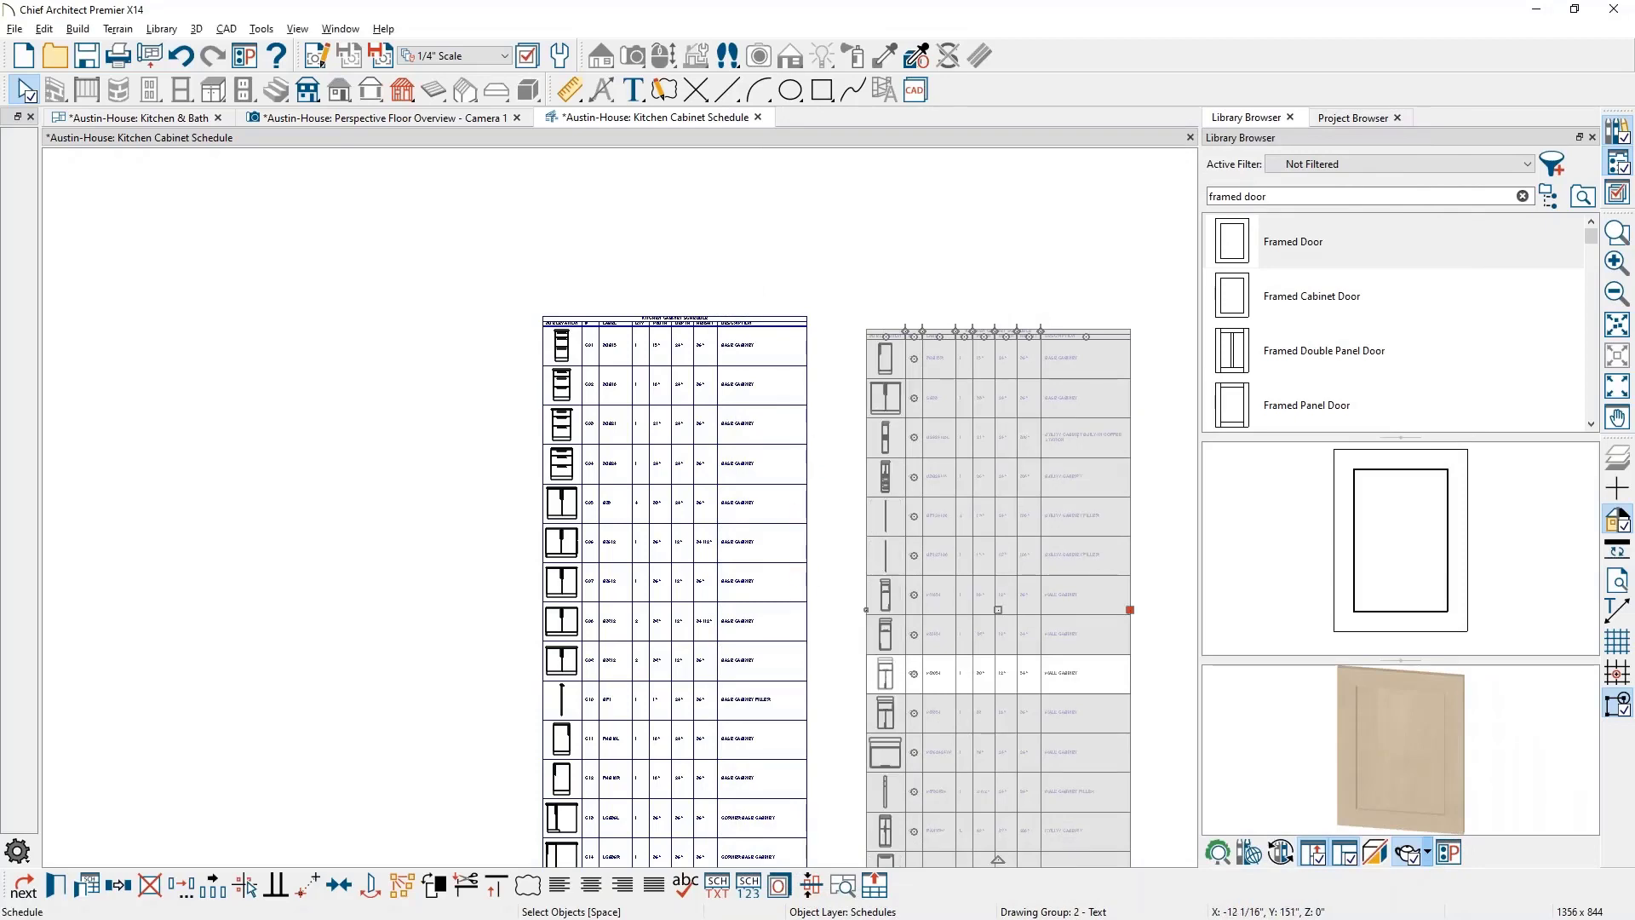
pyautogui.click(821, 453)
pyautogui.moveTo(876, 485); pyautogui.dragTo(663, 311, button='middle')
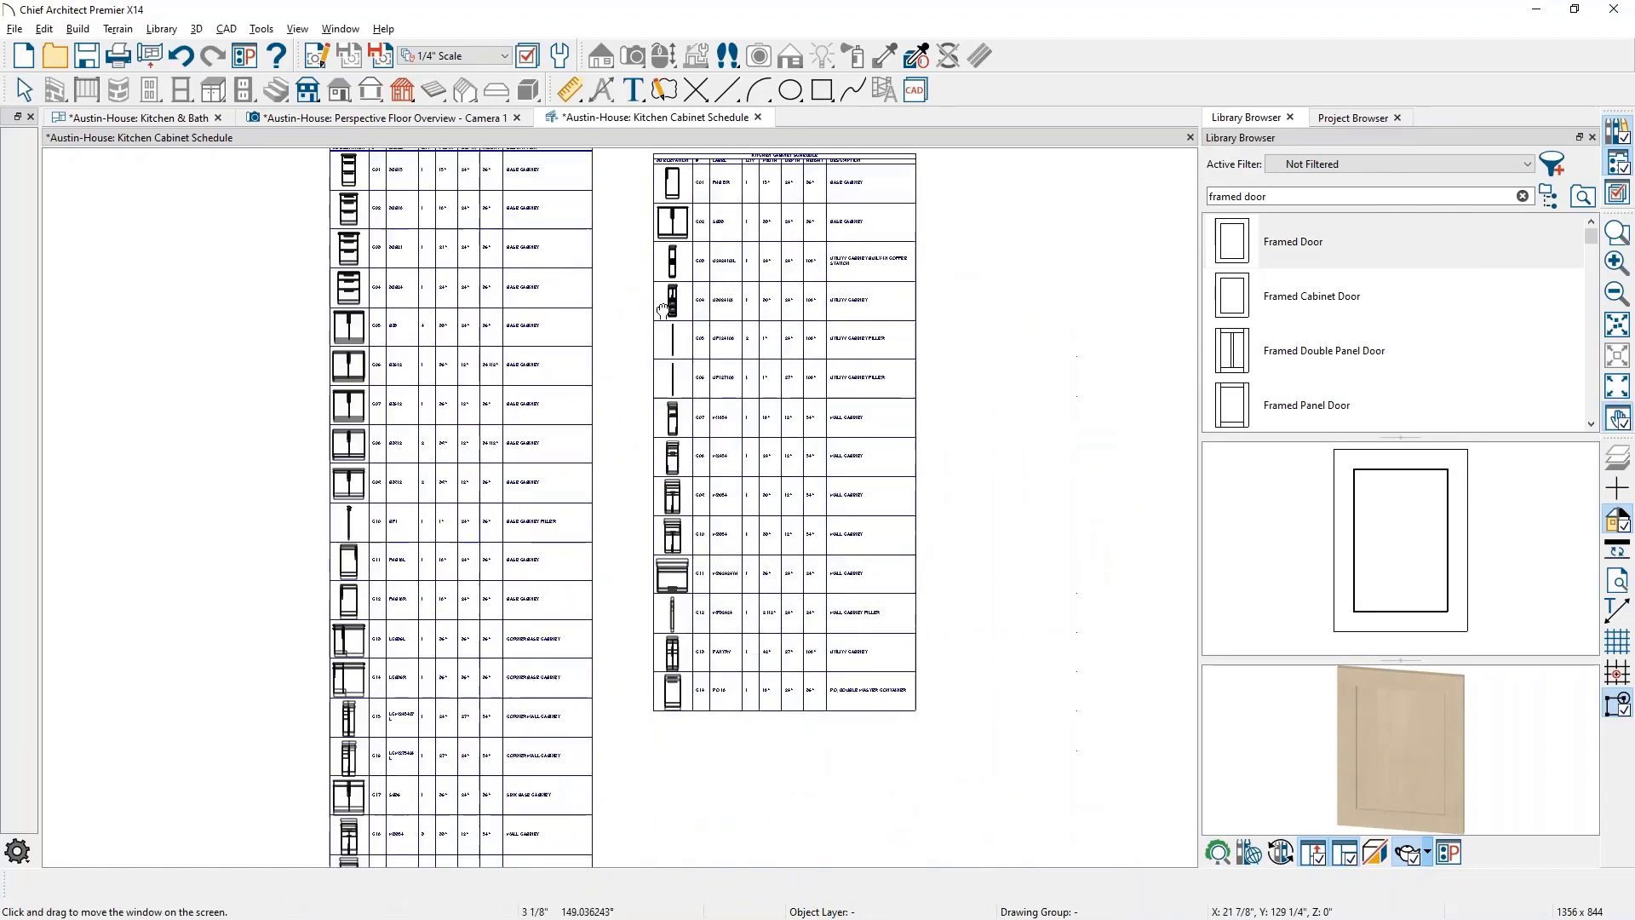
pyautogui.scroll(-1, 663, 310)
pyautogui.scroll(-1, 663, 310)
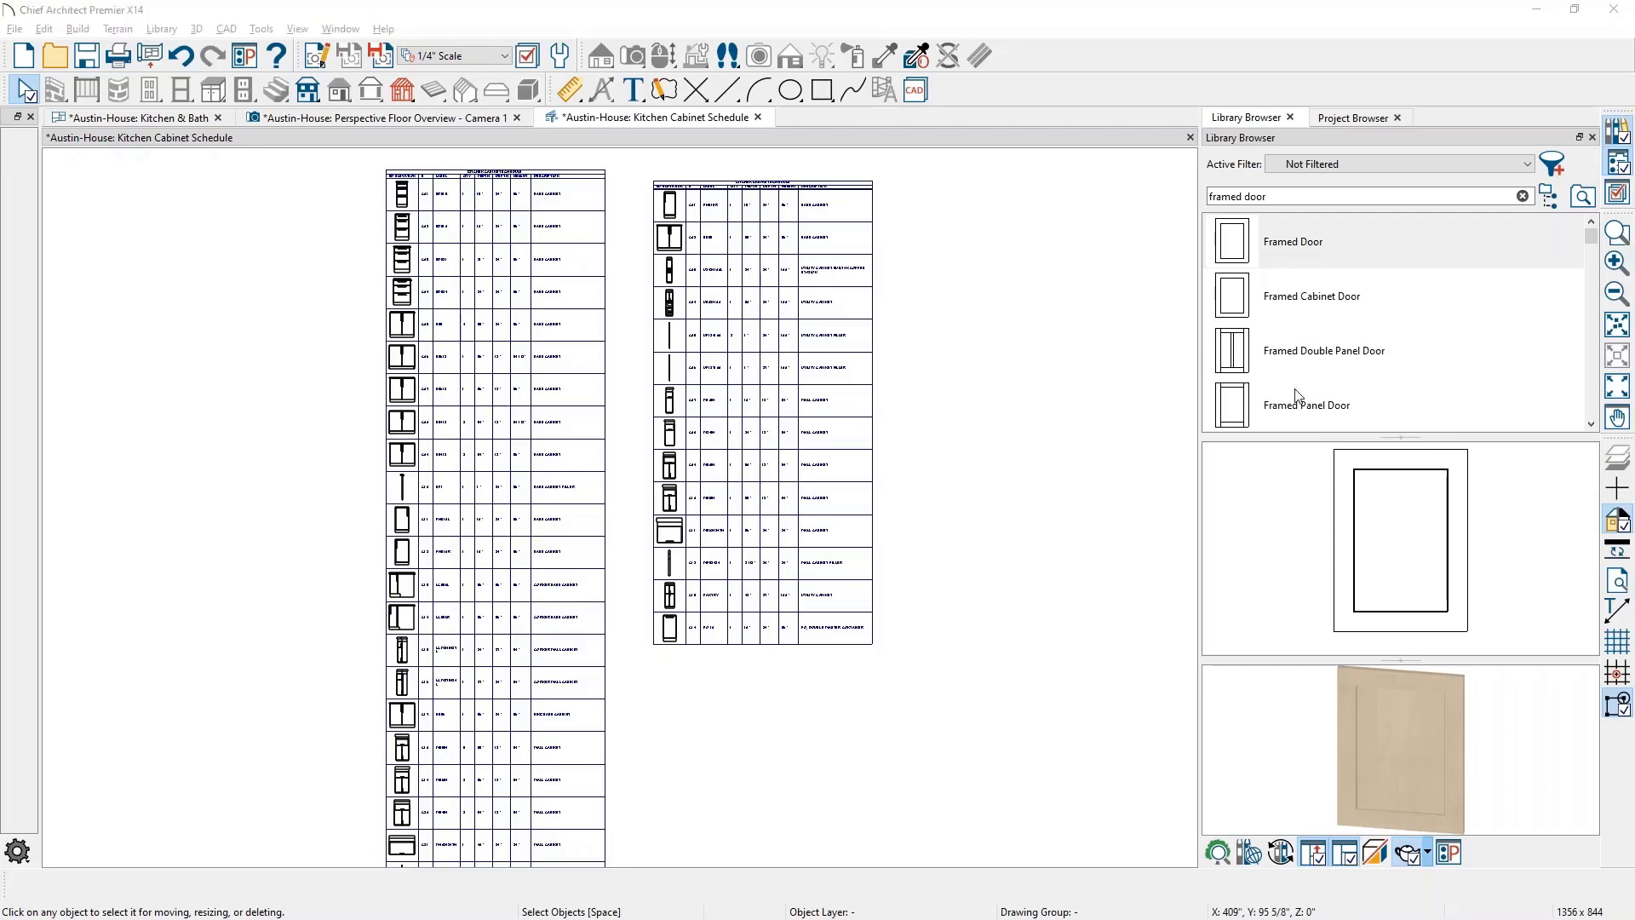
# Switch to Photos and show the Questions image with the kitchen plan and elevations sheet
pyautogui.hotkey('alt', 'Tab')
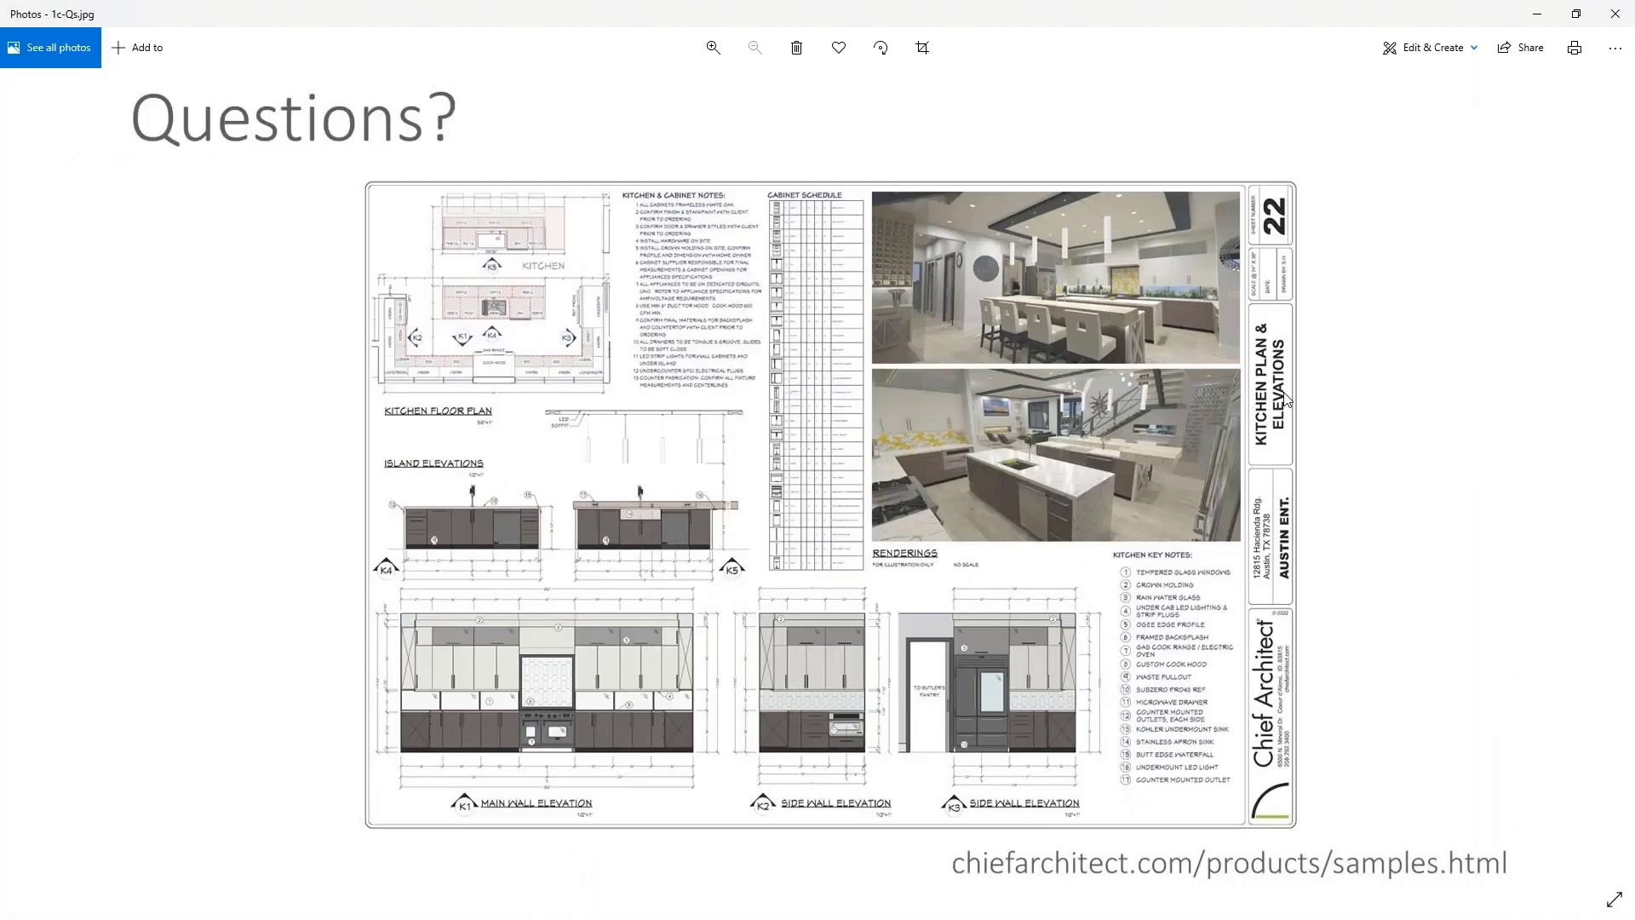
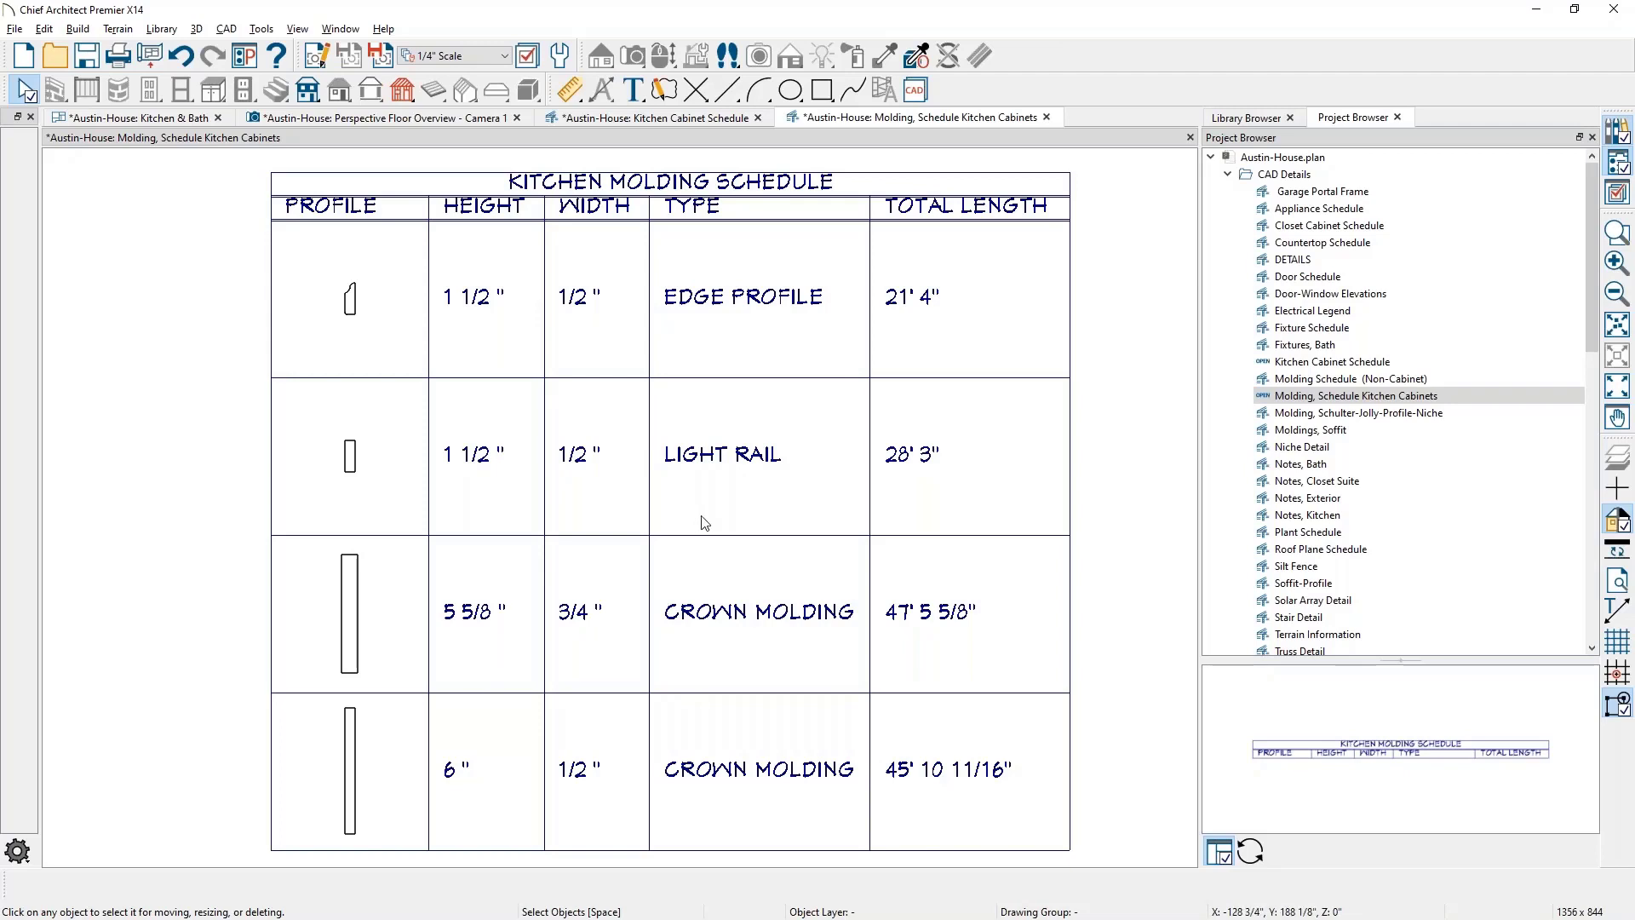
# Examine the molding categories included in the Kitchen Molding Schedule's specification, and close the specification and the schedule view
pyautogui.click(706, 392)
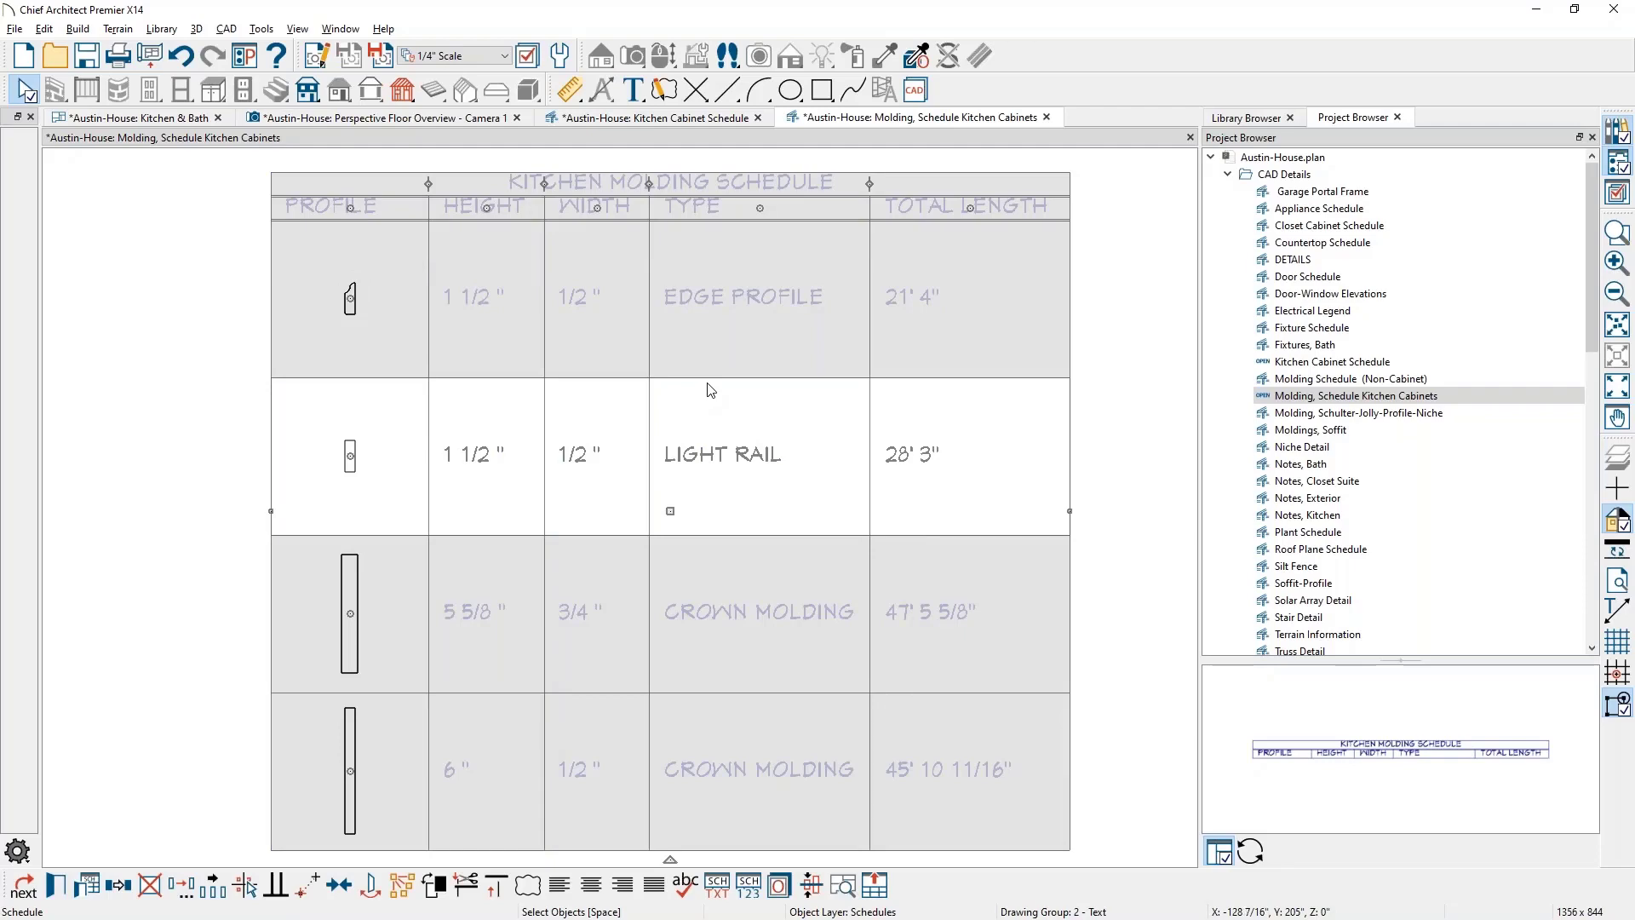
pyautogui.click(55, 886)
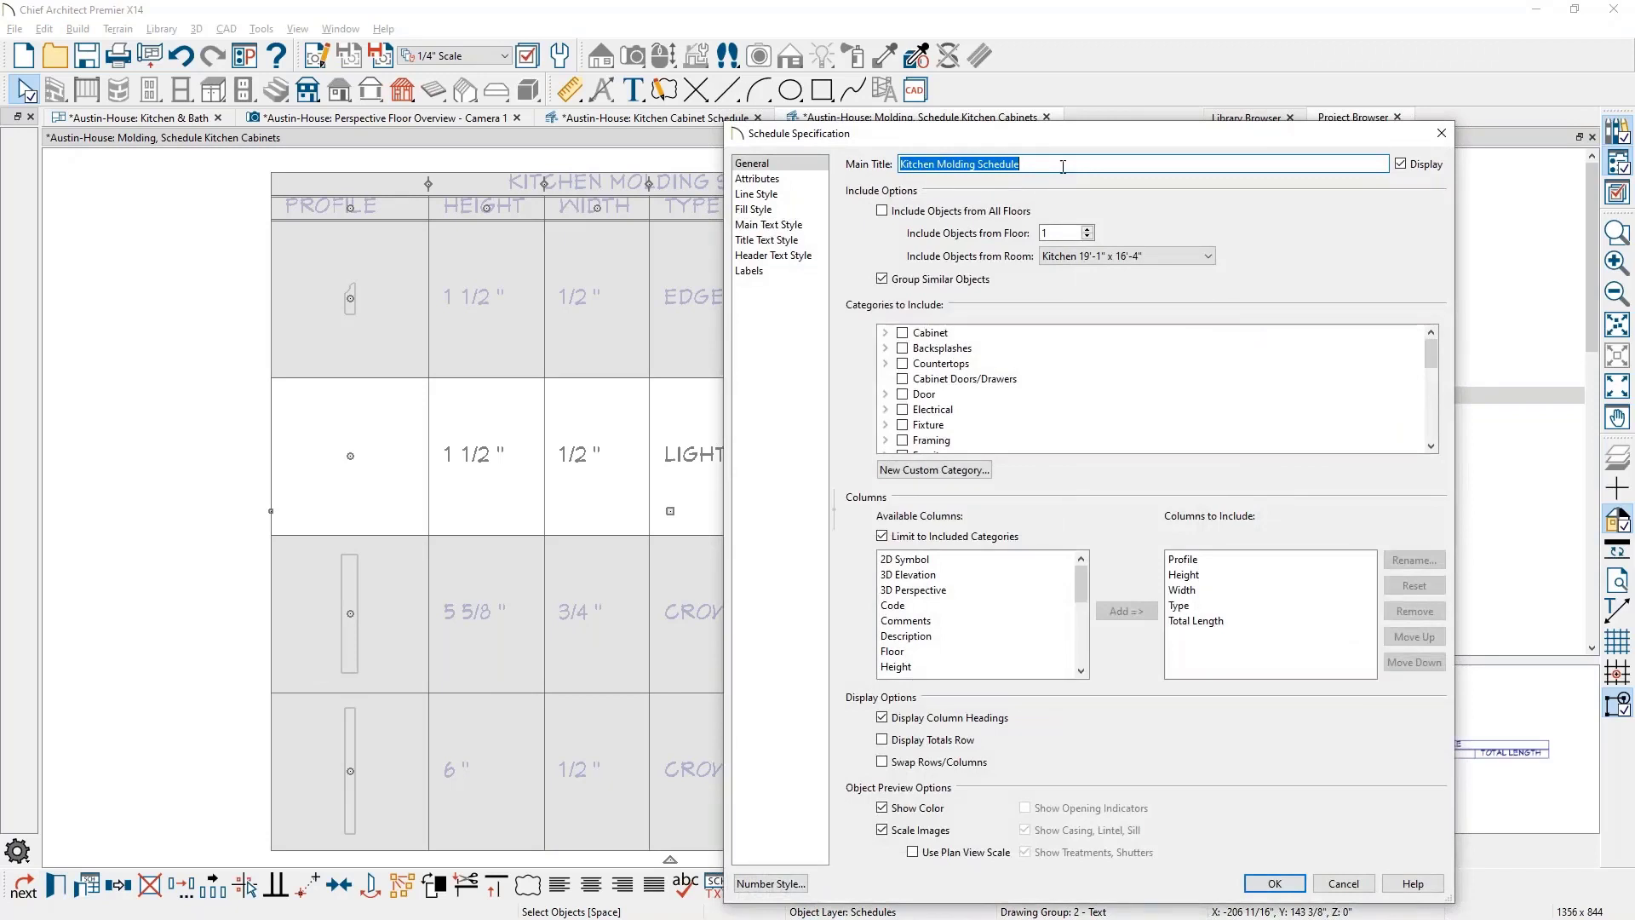
pyautogui.click(1062, 164)
pyautogui.moveTo(1433, 365); pyautogui.dragTo(1434, 401)
pyautogui.click(886, 378)
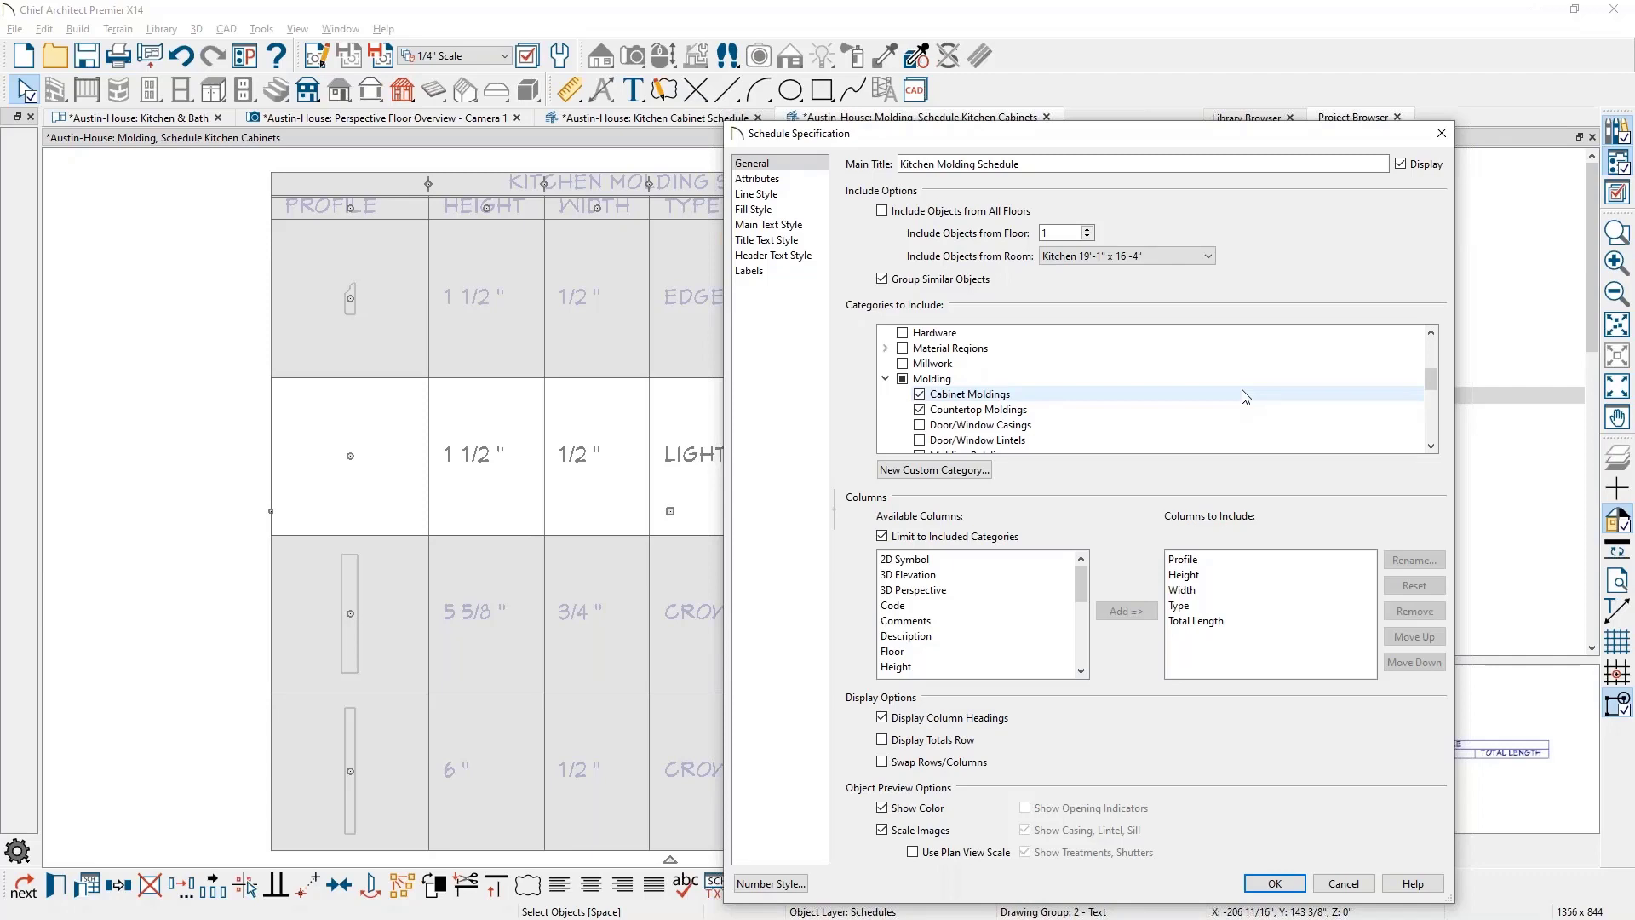
pyautogui.click(1442, 132)
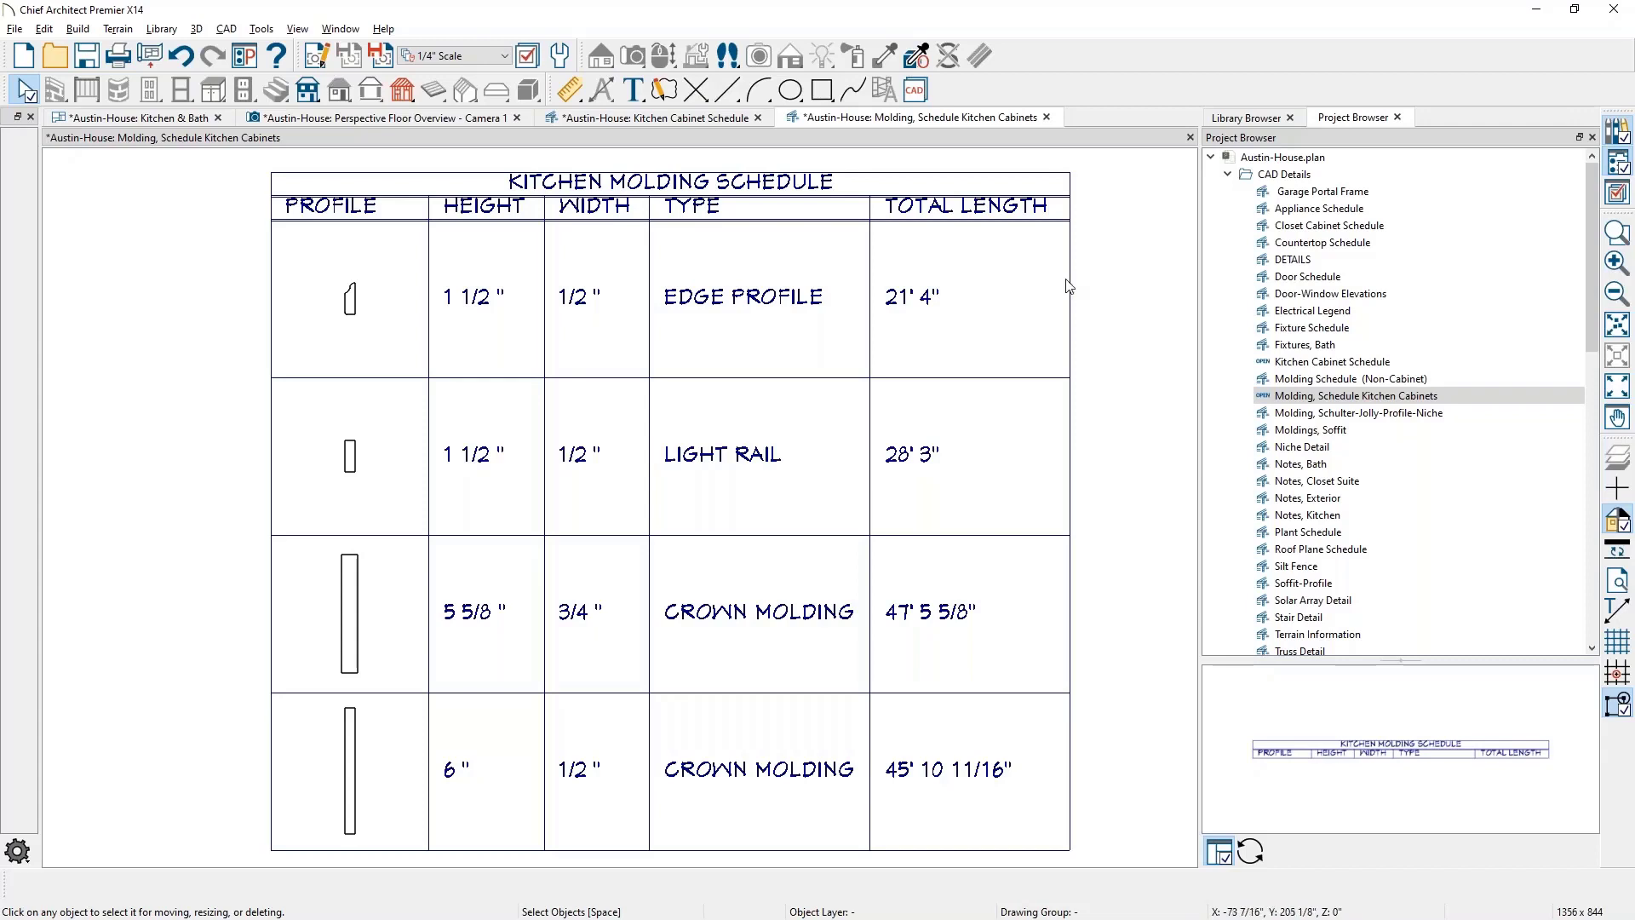
pyautogui.click(1047, 118)
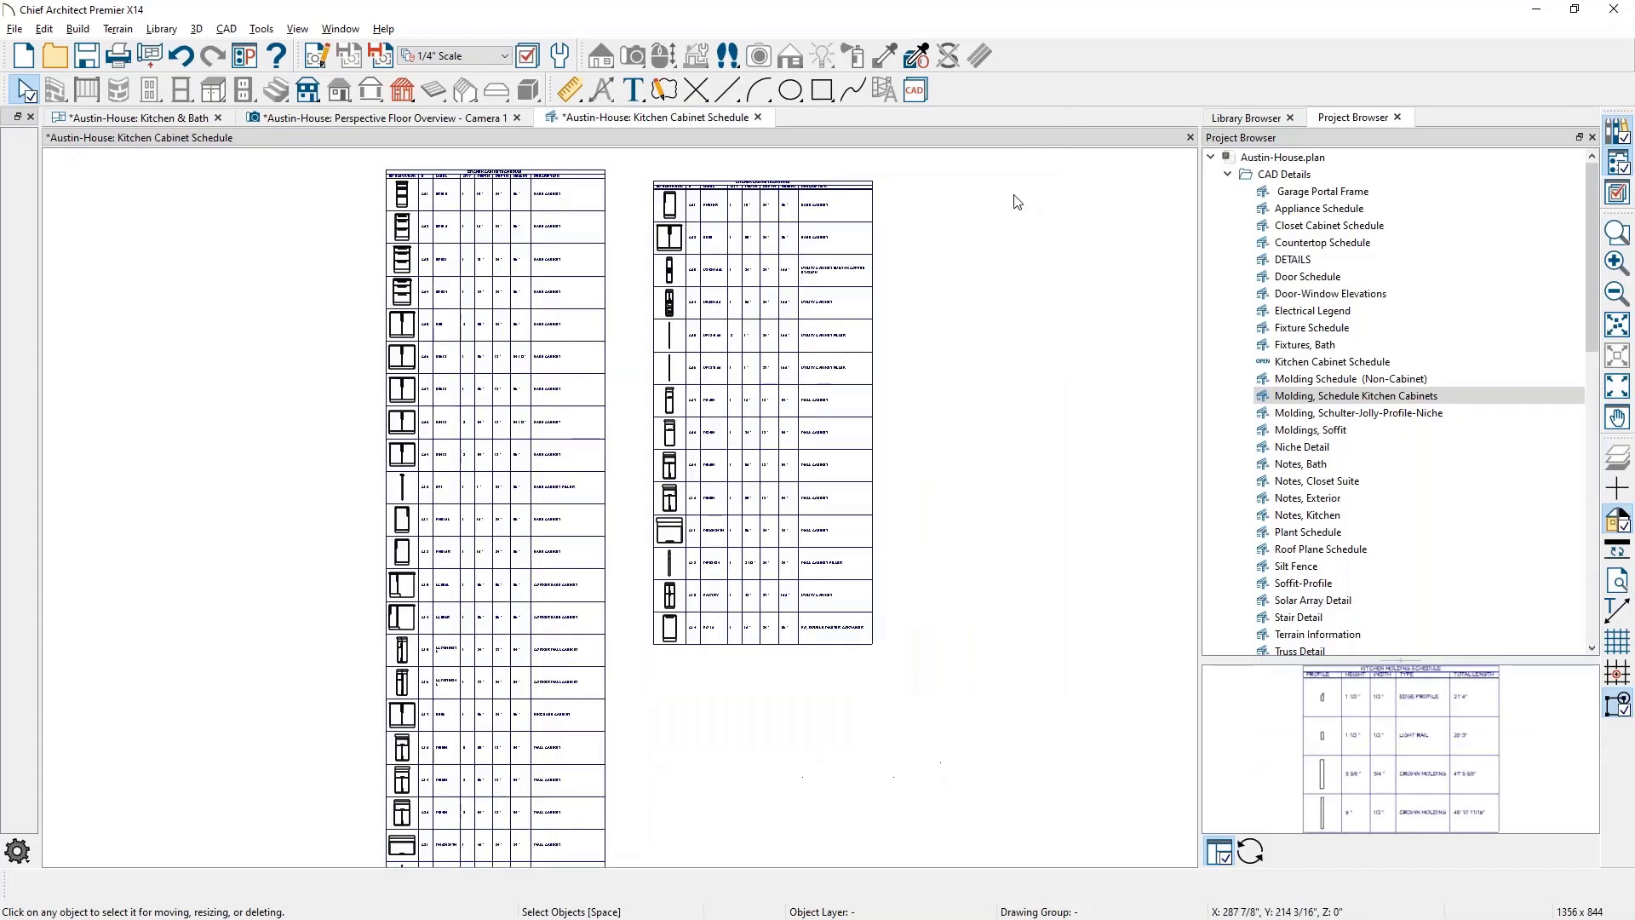
# Open the recently used plan file 4WBH.plan
pyautogui.click(14, 28)
pyautogui.moveTo(164, 143)
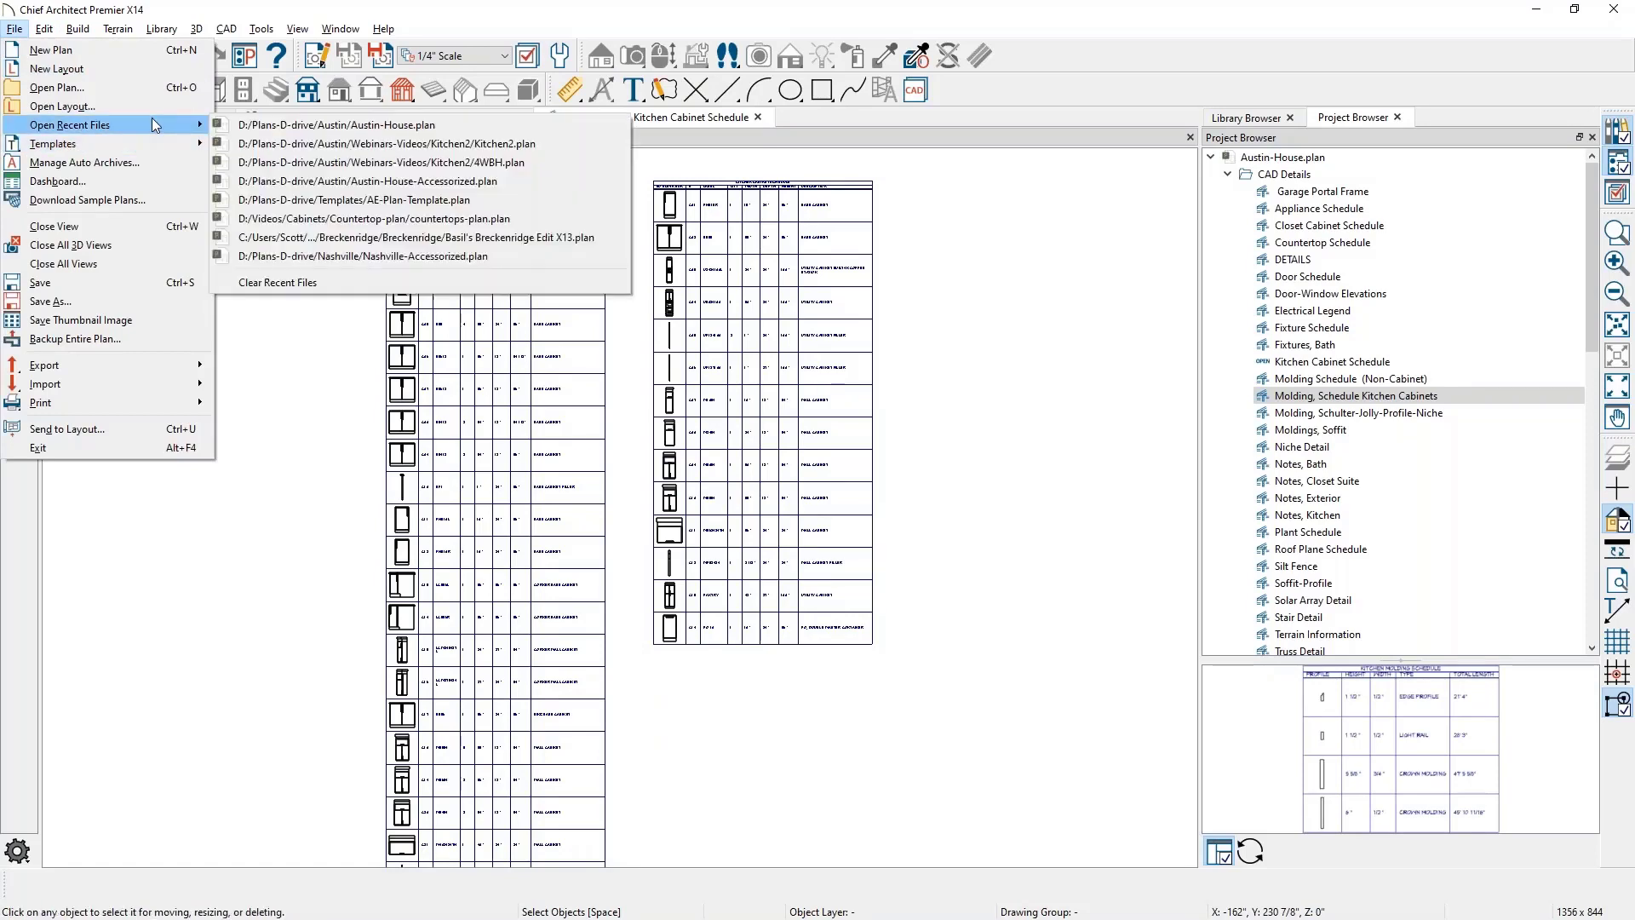
pyautogui.click(487, 162)
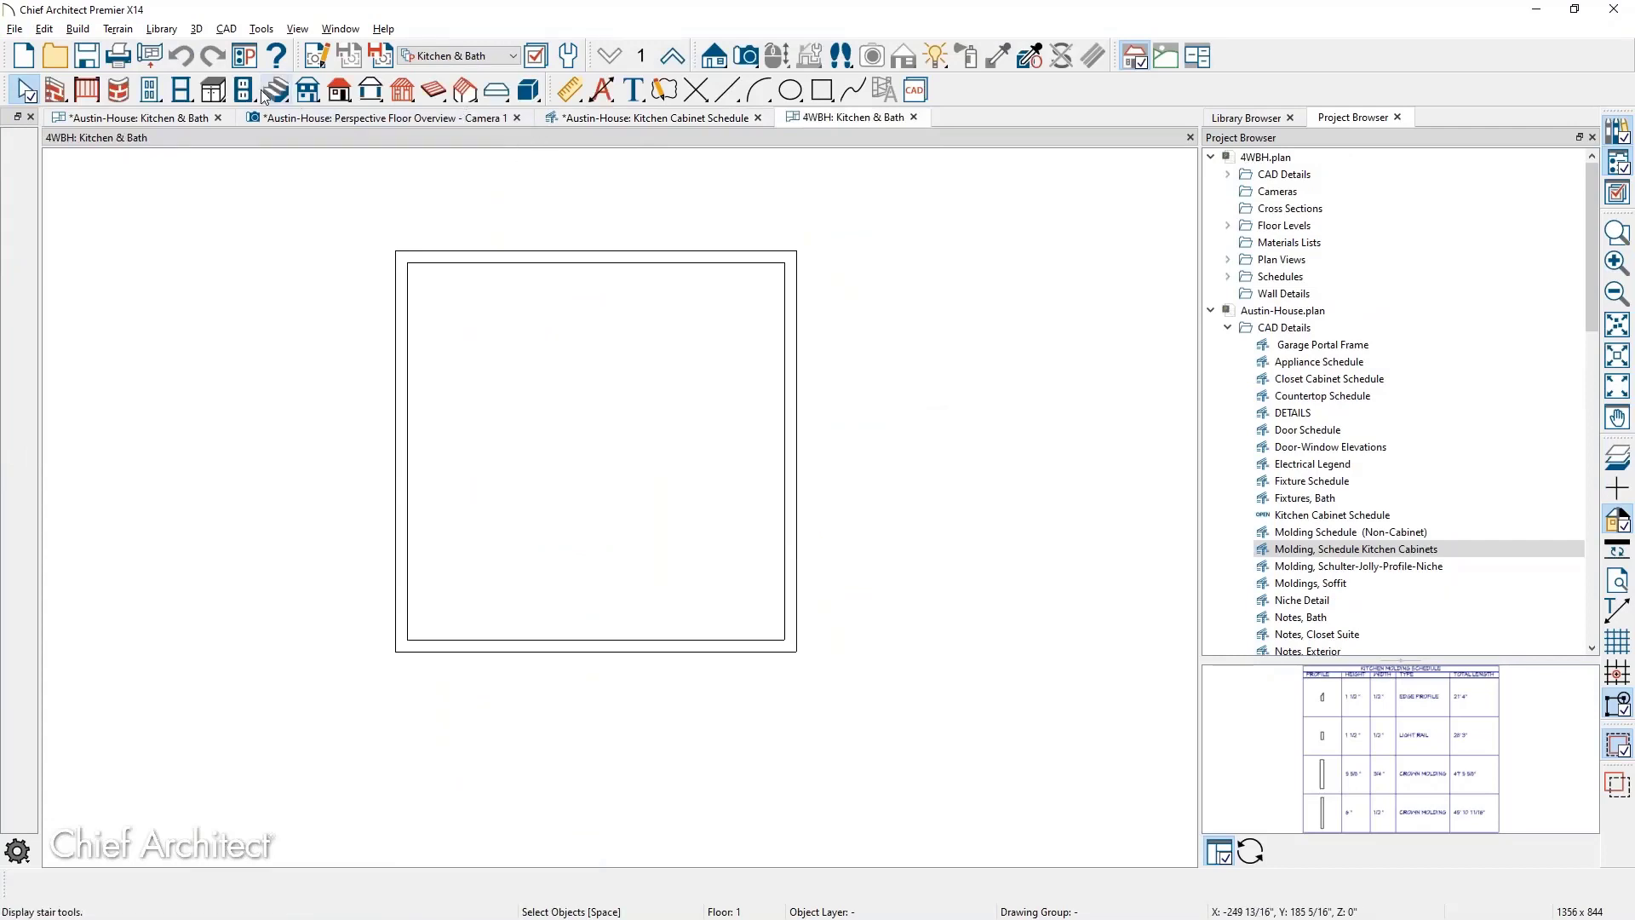
# Place a base cabinet near the middle of the room's upper wall and open its specification
pyautogui.click(213, 90)
pyautogui.click(580, 285)
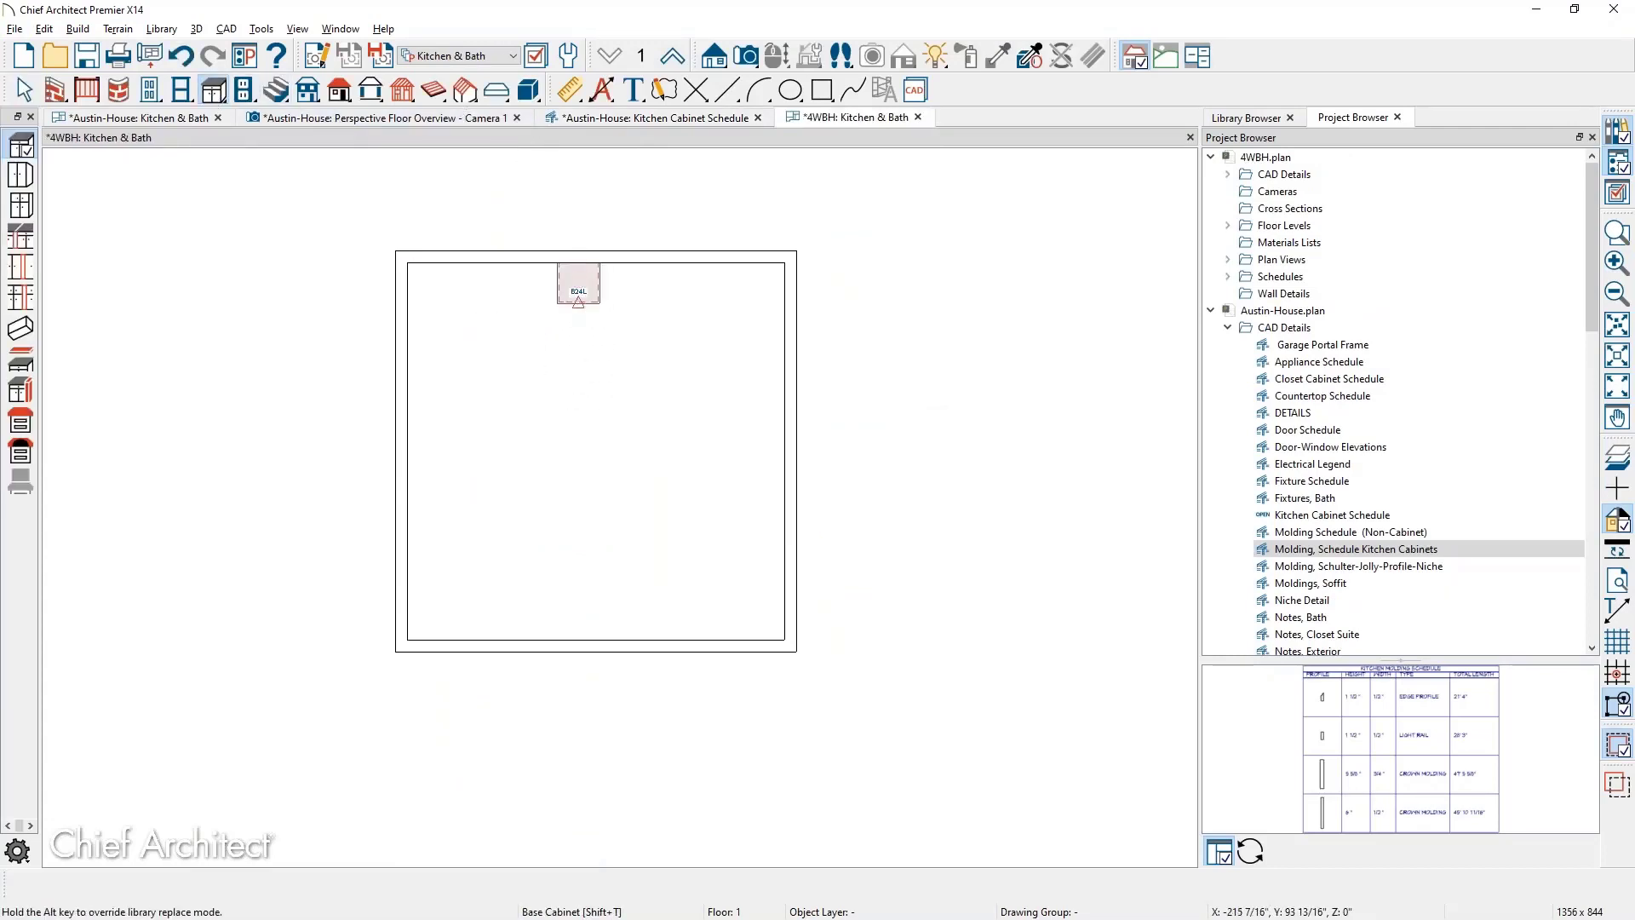
pyautogui.press('space')
pyautogui.scroll(3, 584, 281)
pyautogui.scroll(1, 585, 277)
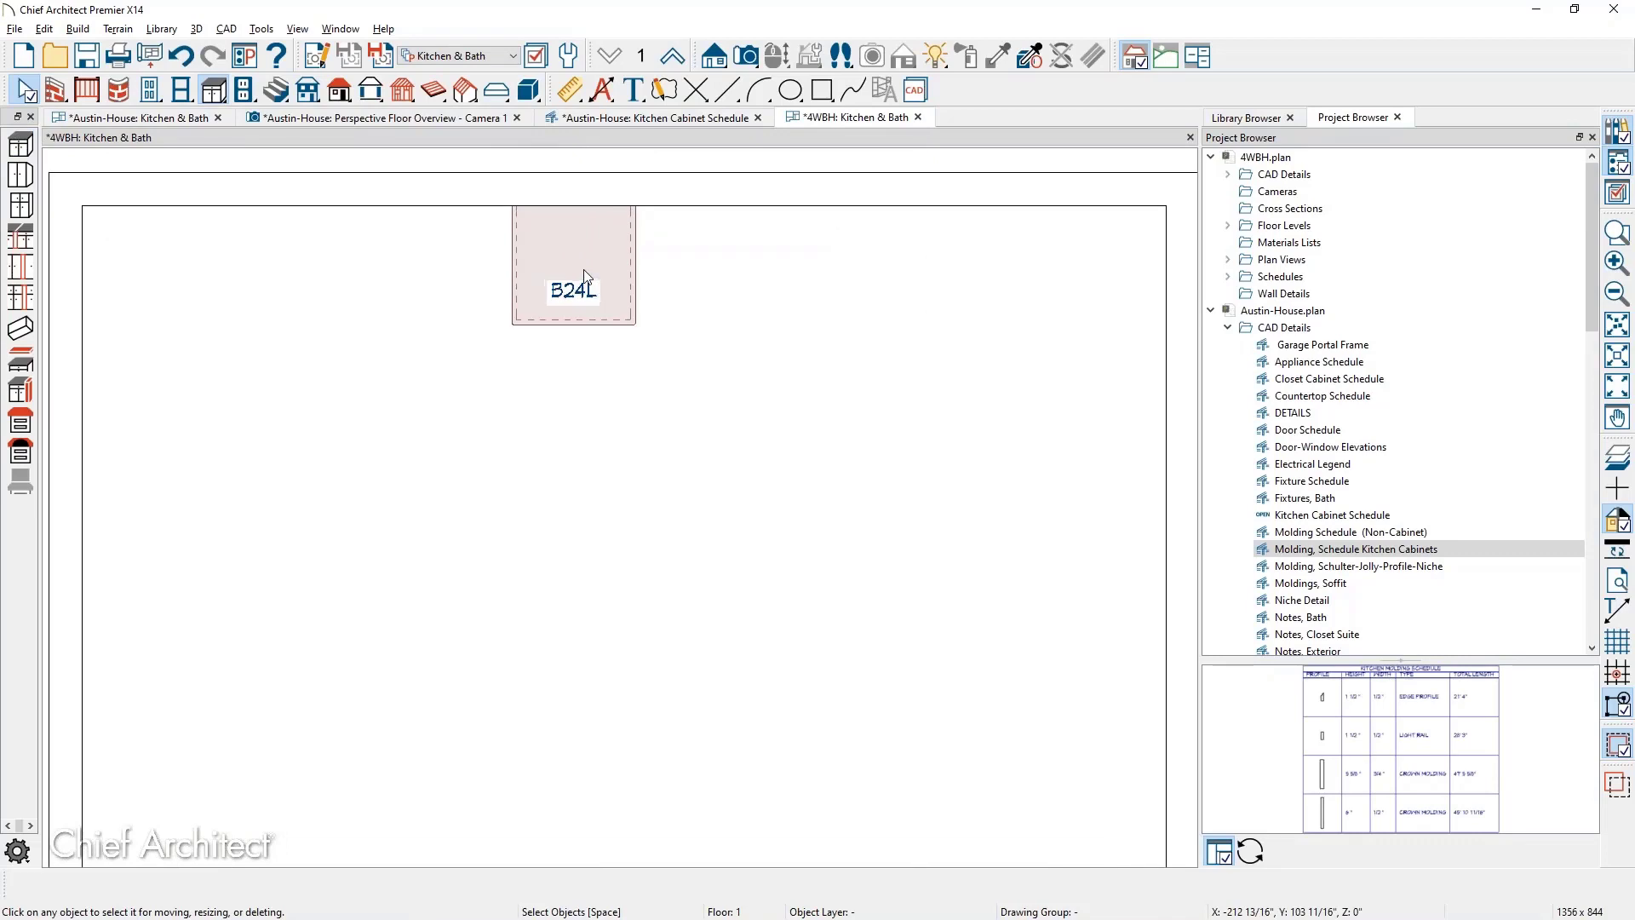
pyautogui.doubleClick(581, 260)
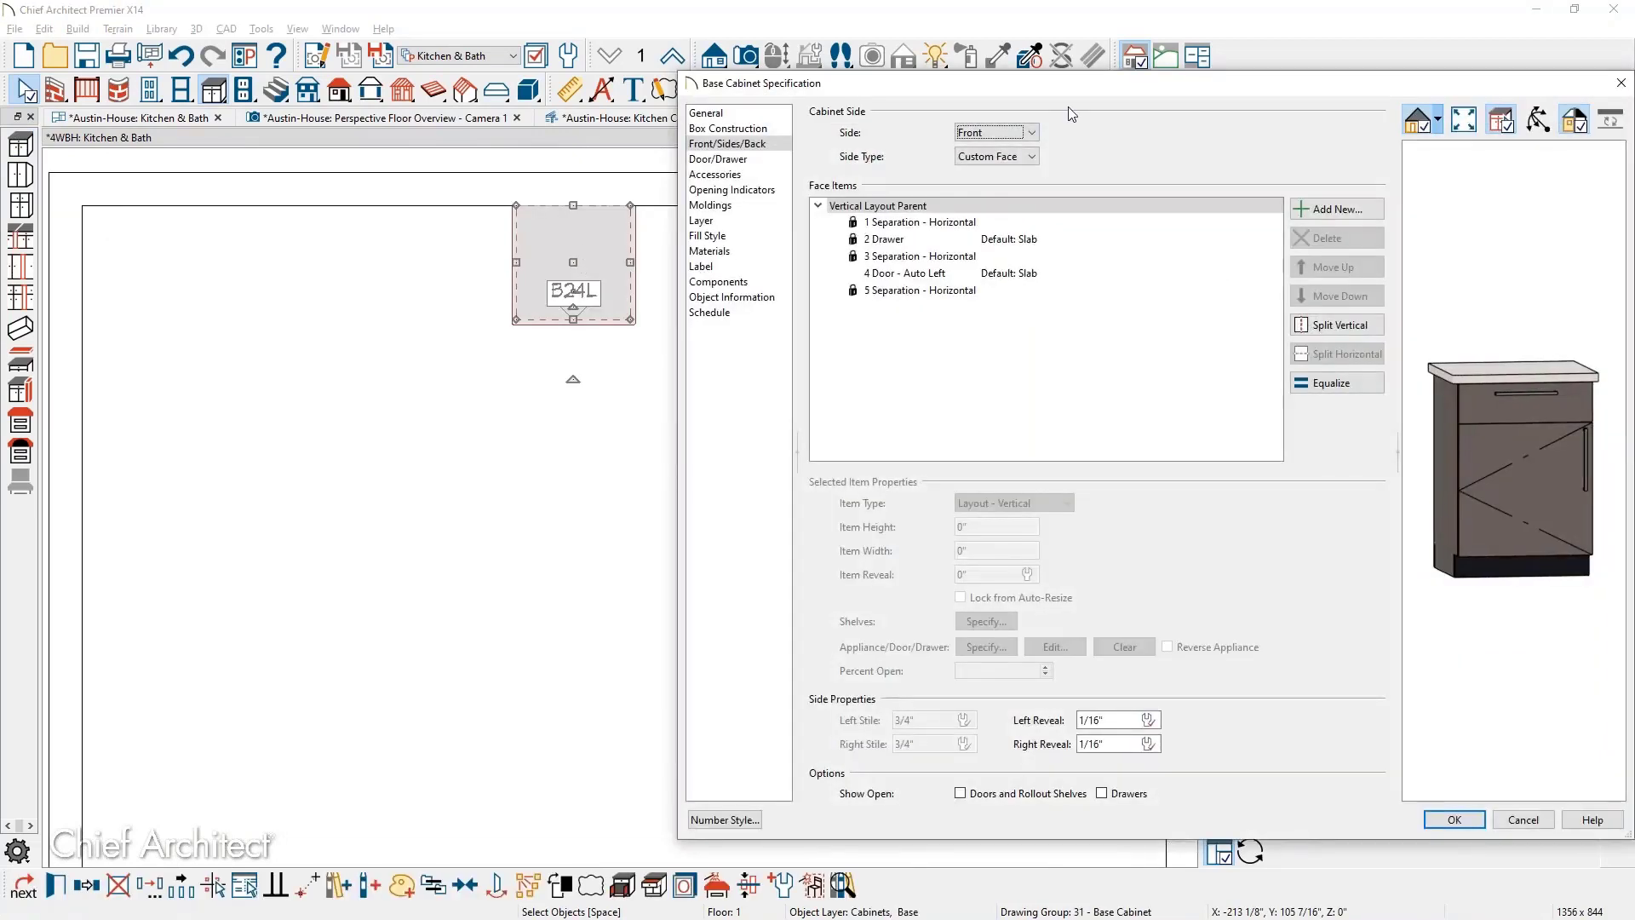
# Set the base cabinet's box construction to Framed and check the stile settings of its front face
pyautogui.click(768, 129)
pyautogui.click(882, 143)
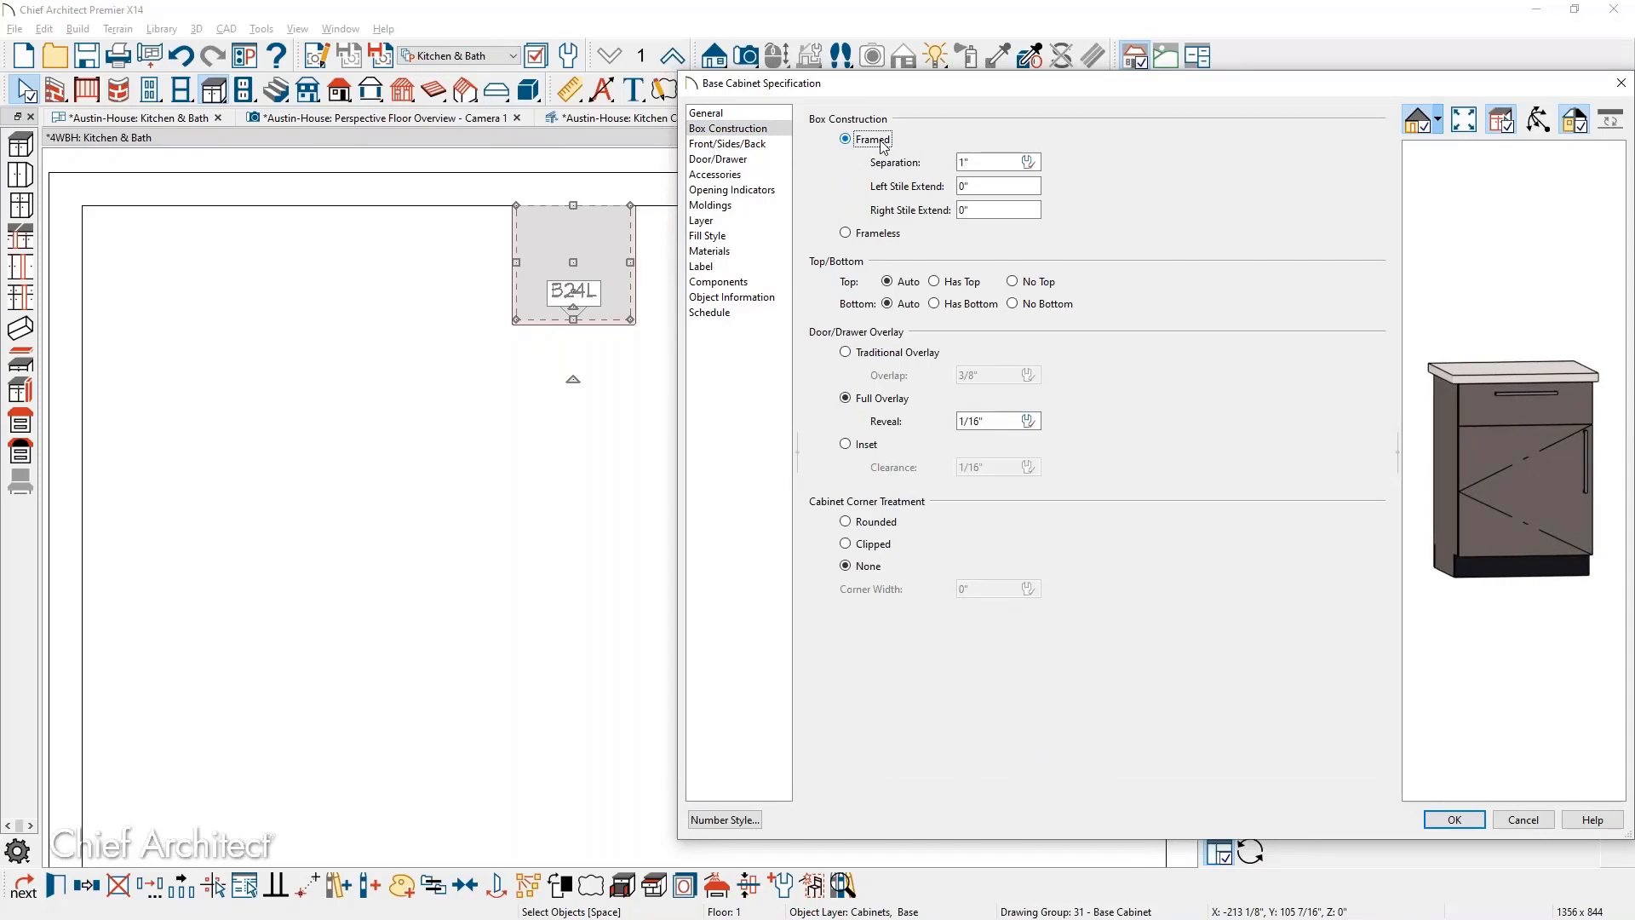
pyautogui.click(777, 147)
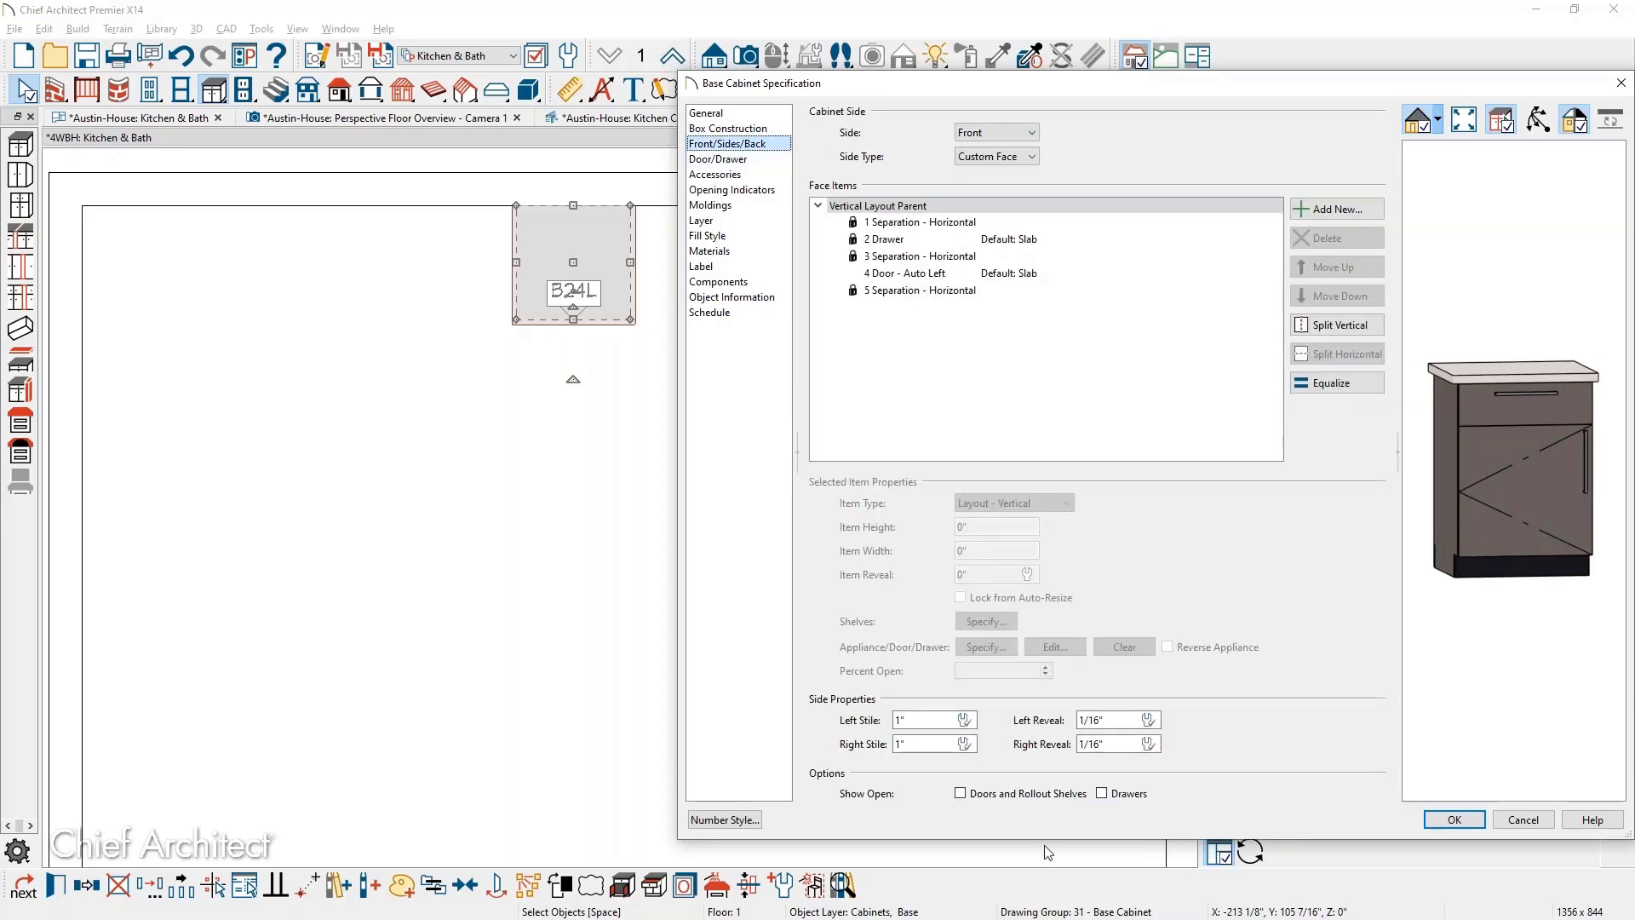
pyautogui.click(778, 132)
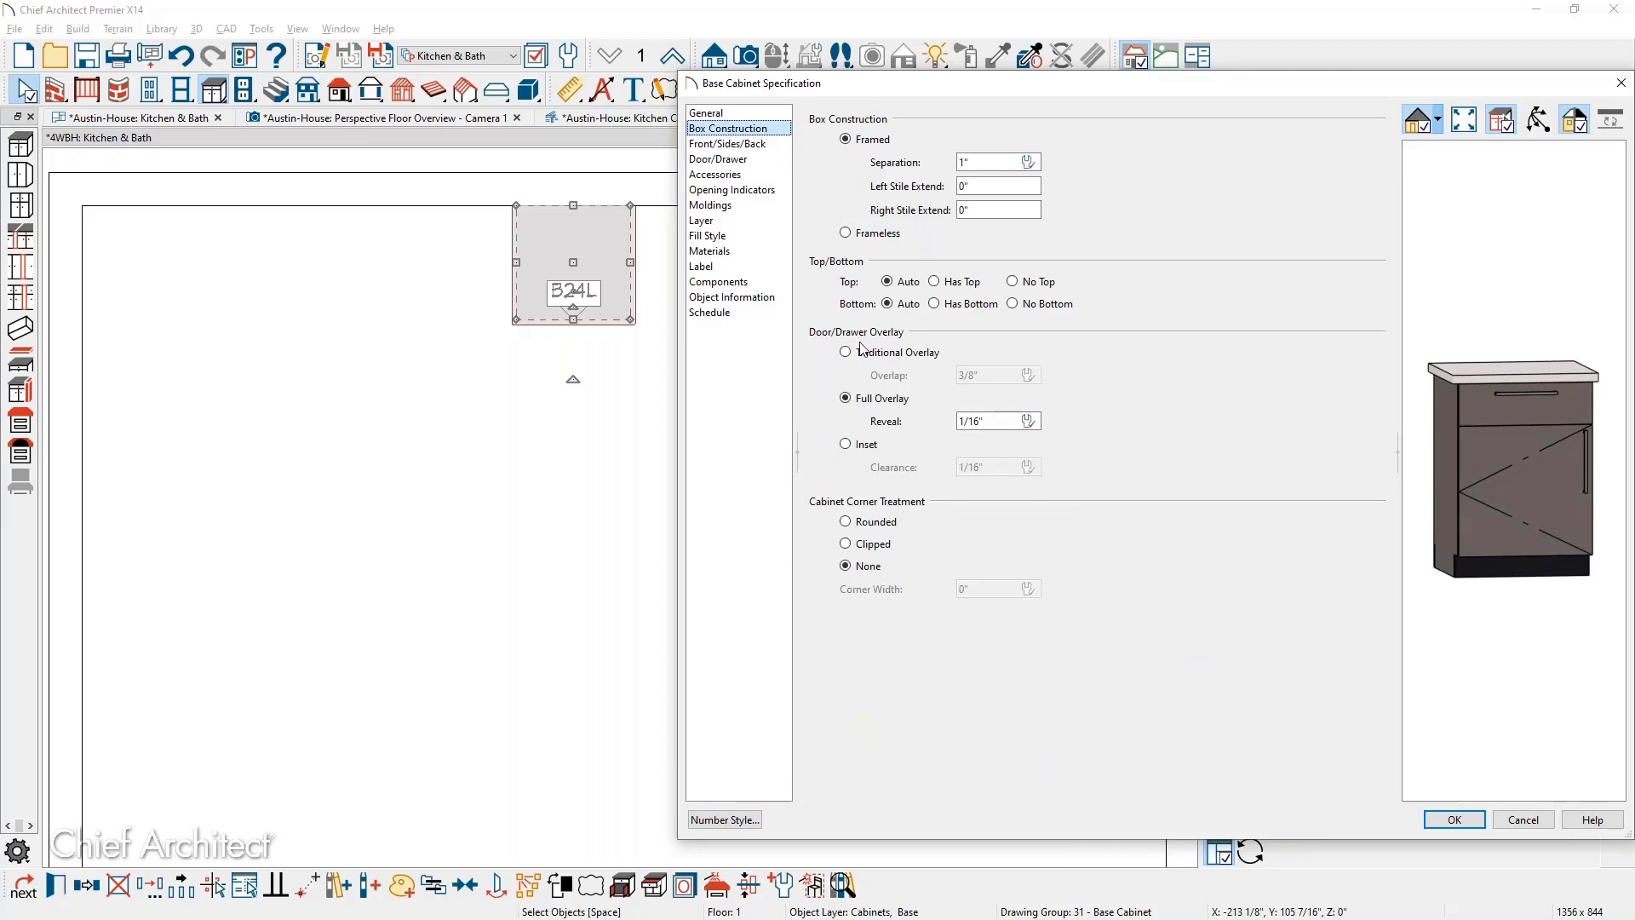
# Extend the framed base cabinet's right stile by 1 1/2", inspect it in the preview and accept the specification
pyautogui.click(1018, 218)
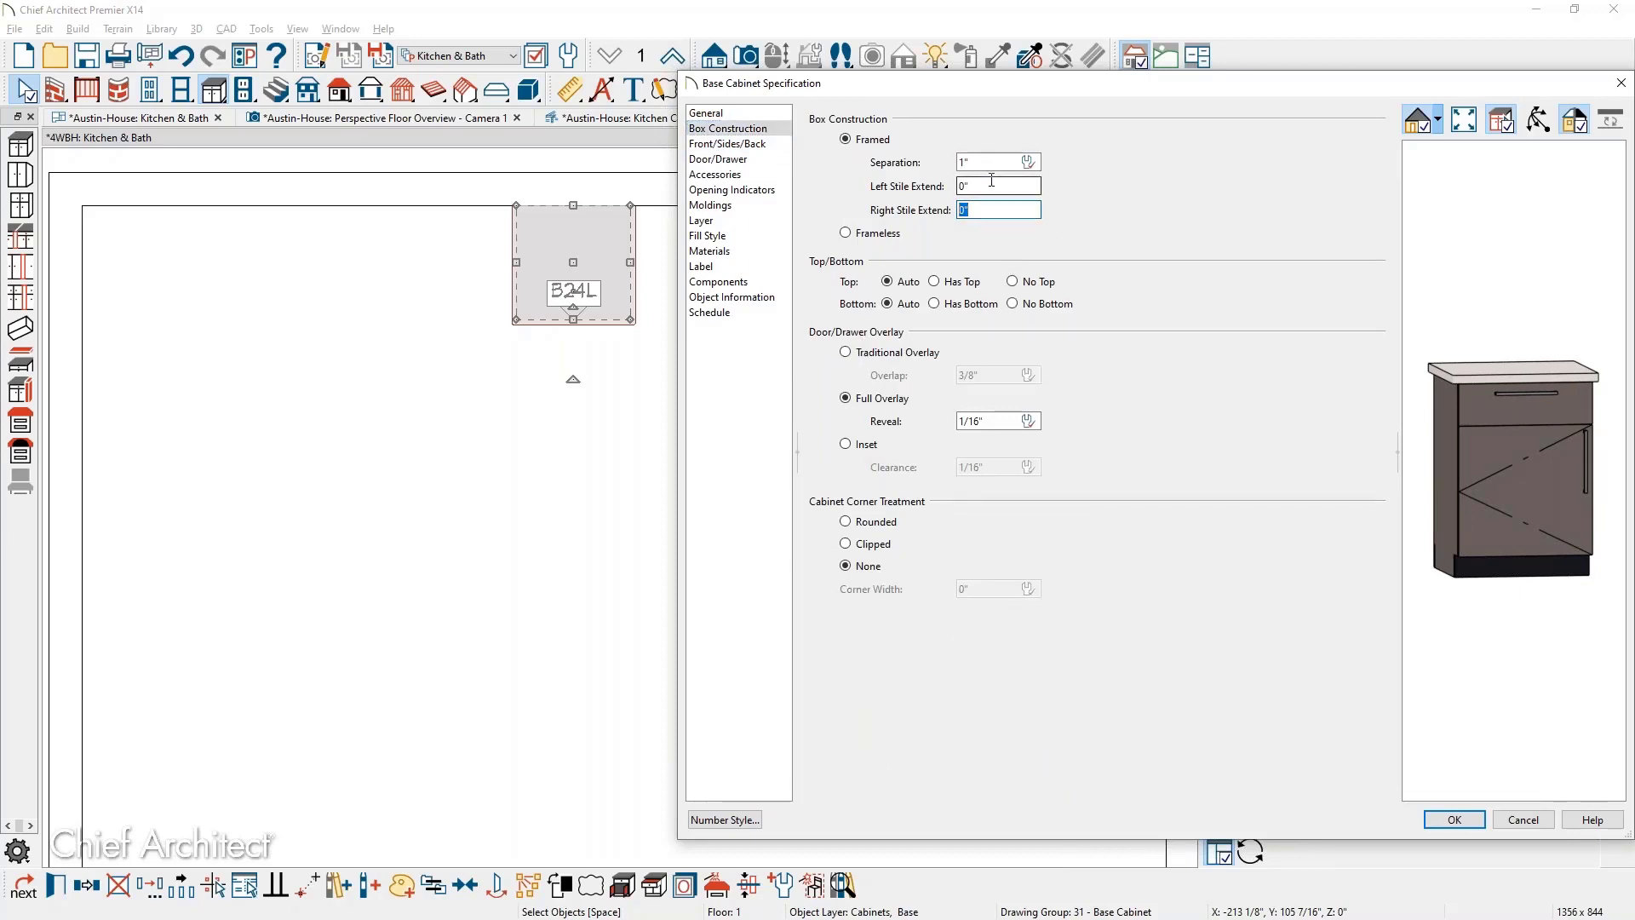
pyautogui.write('1.5')
pyautogui.press('Tab')
pyautogui.scroll(3, 1578, 407)
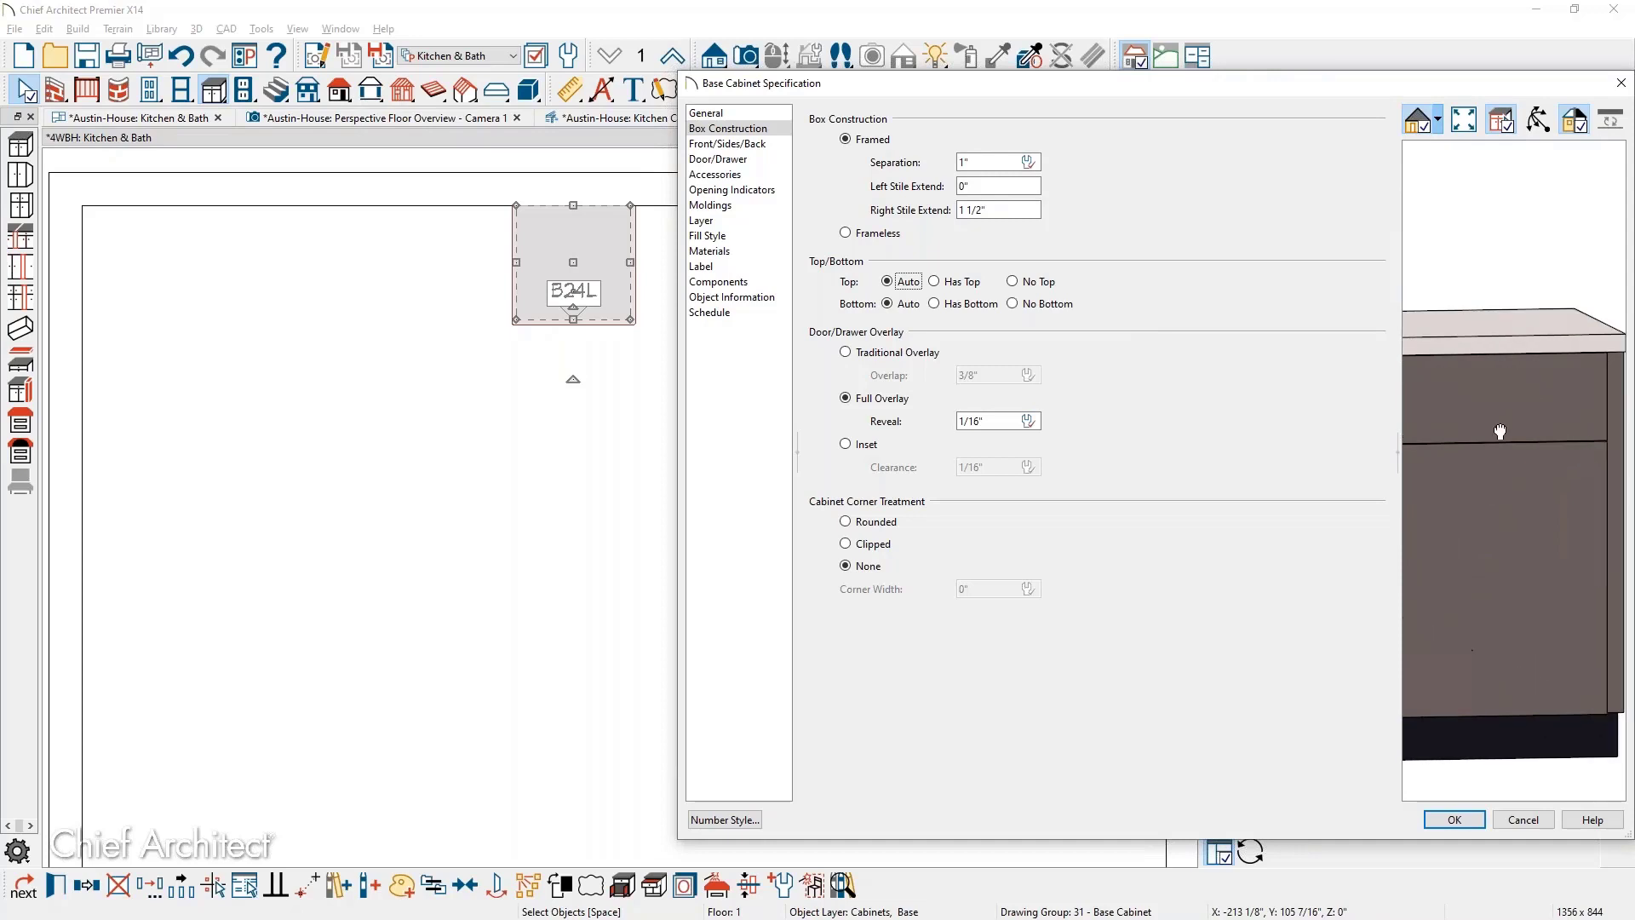
pyautogui.scroll(-3, 1589, 438)
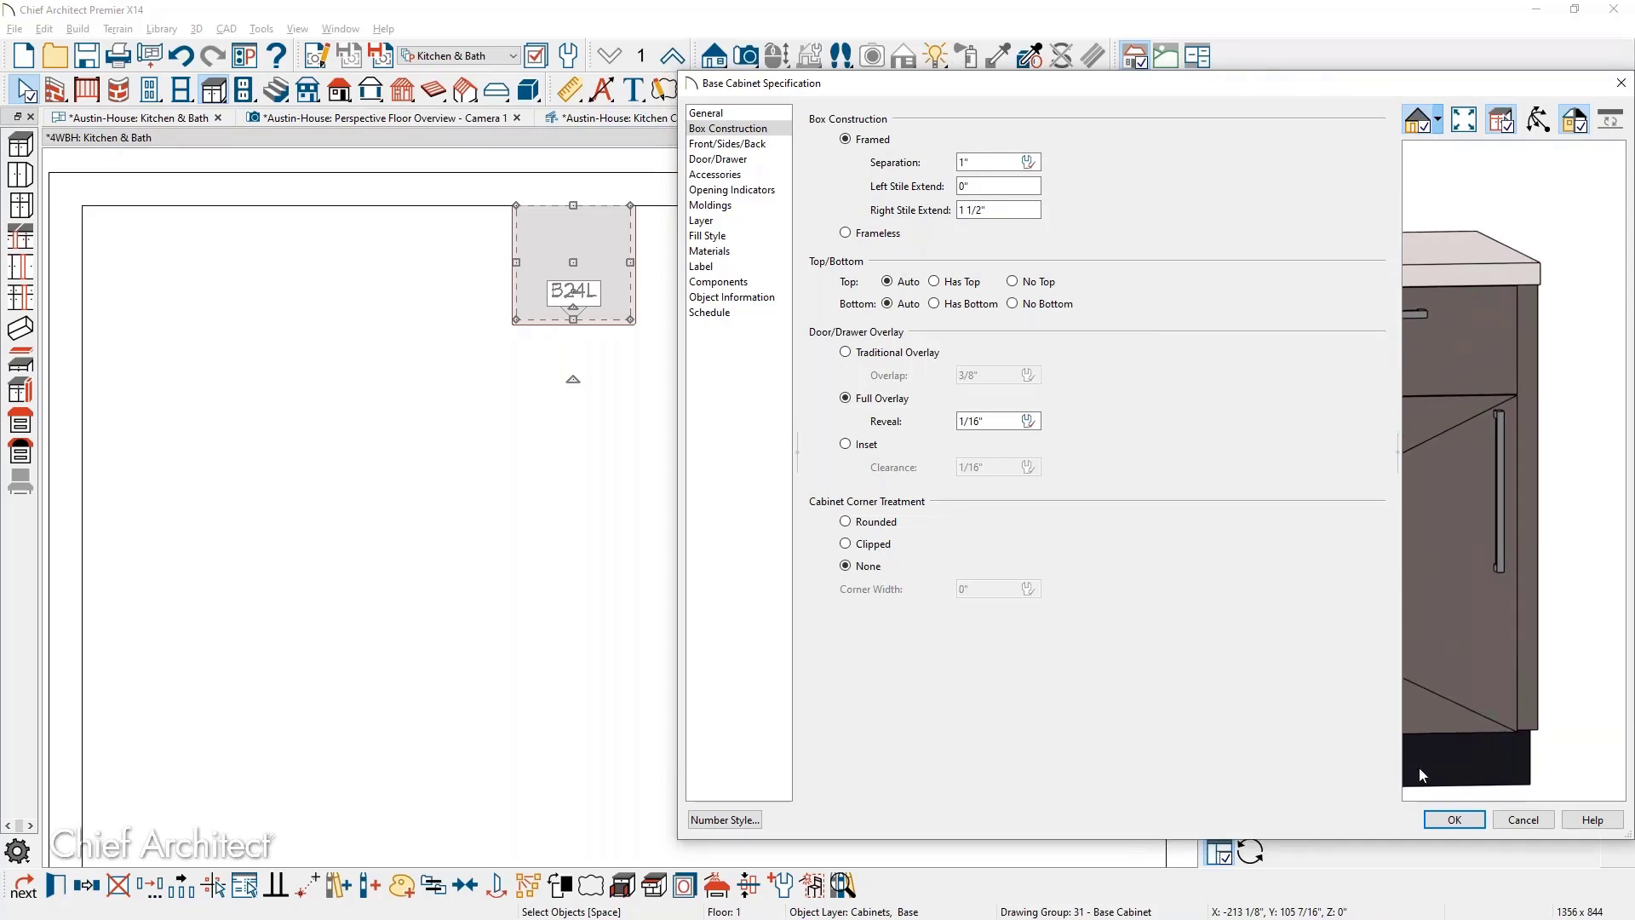
pyautogui.click(1454, 820)
# Move the base cabinet along the upper wall into the room's right-hand corner, against the side wall
pyautogui.scroll(2, 617, 361)
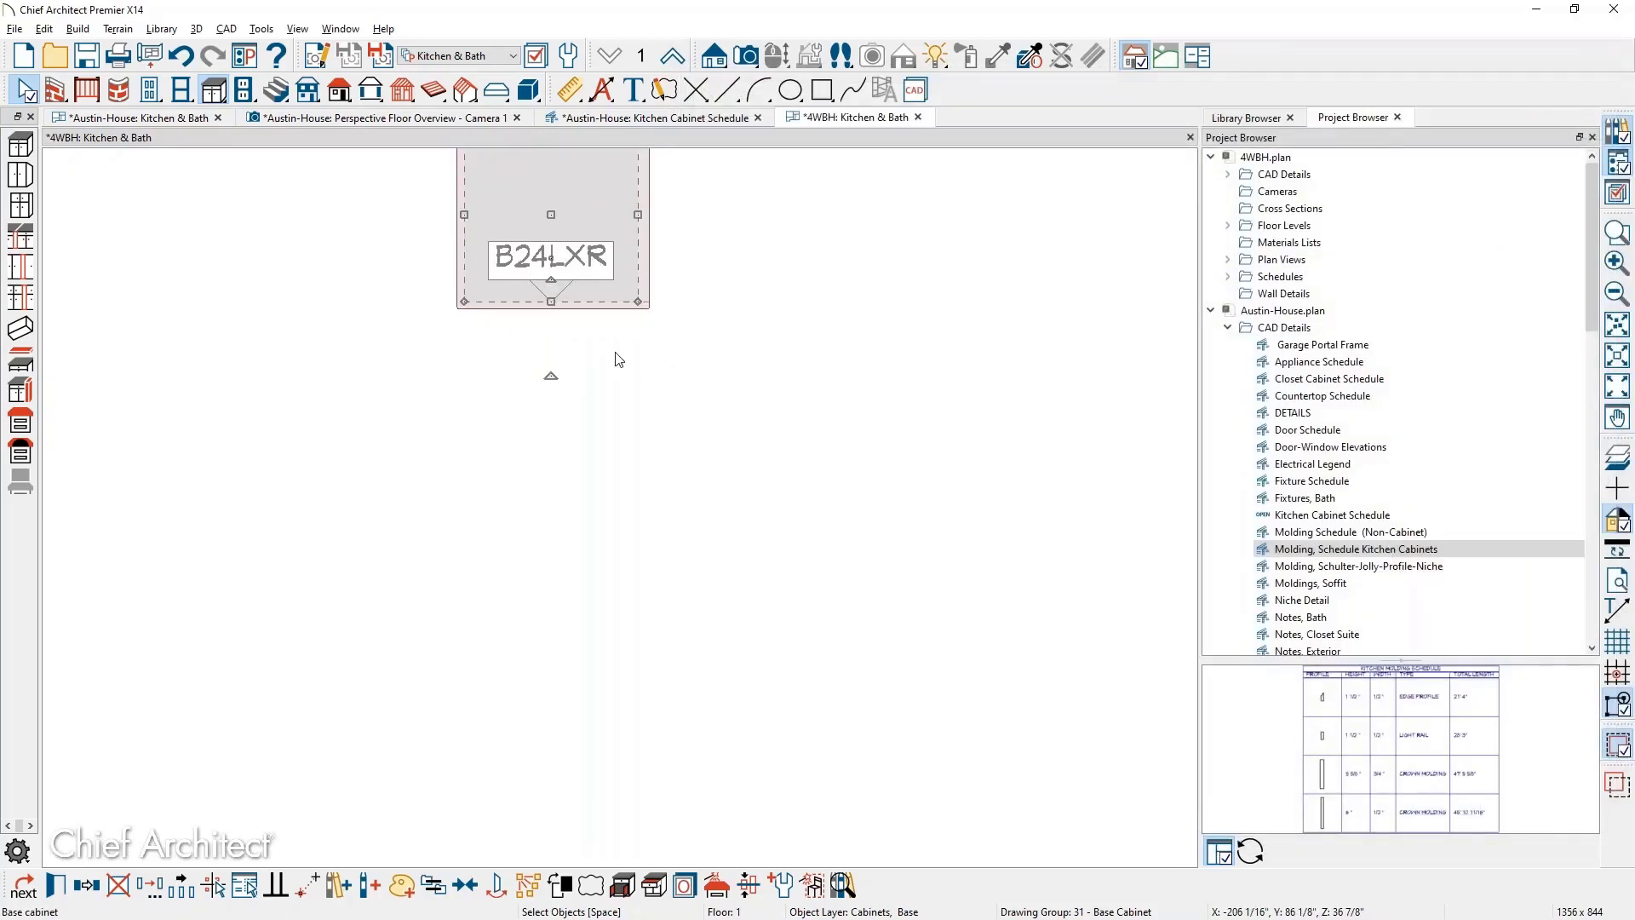
pyautogui.moveTo(635, 334); pyautogui.dragTo(445, 478, button='middle')
pyautogui.scroll(-2, 427, 468)
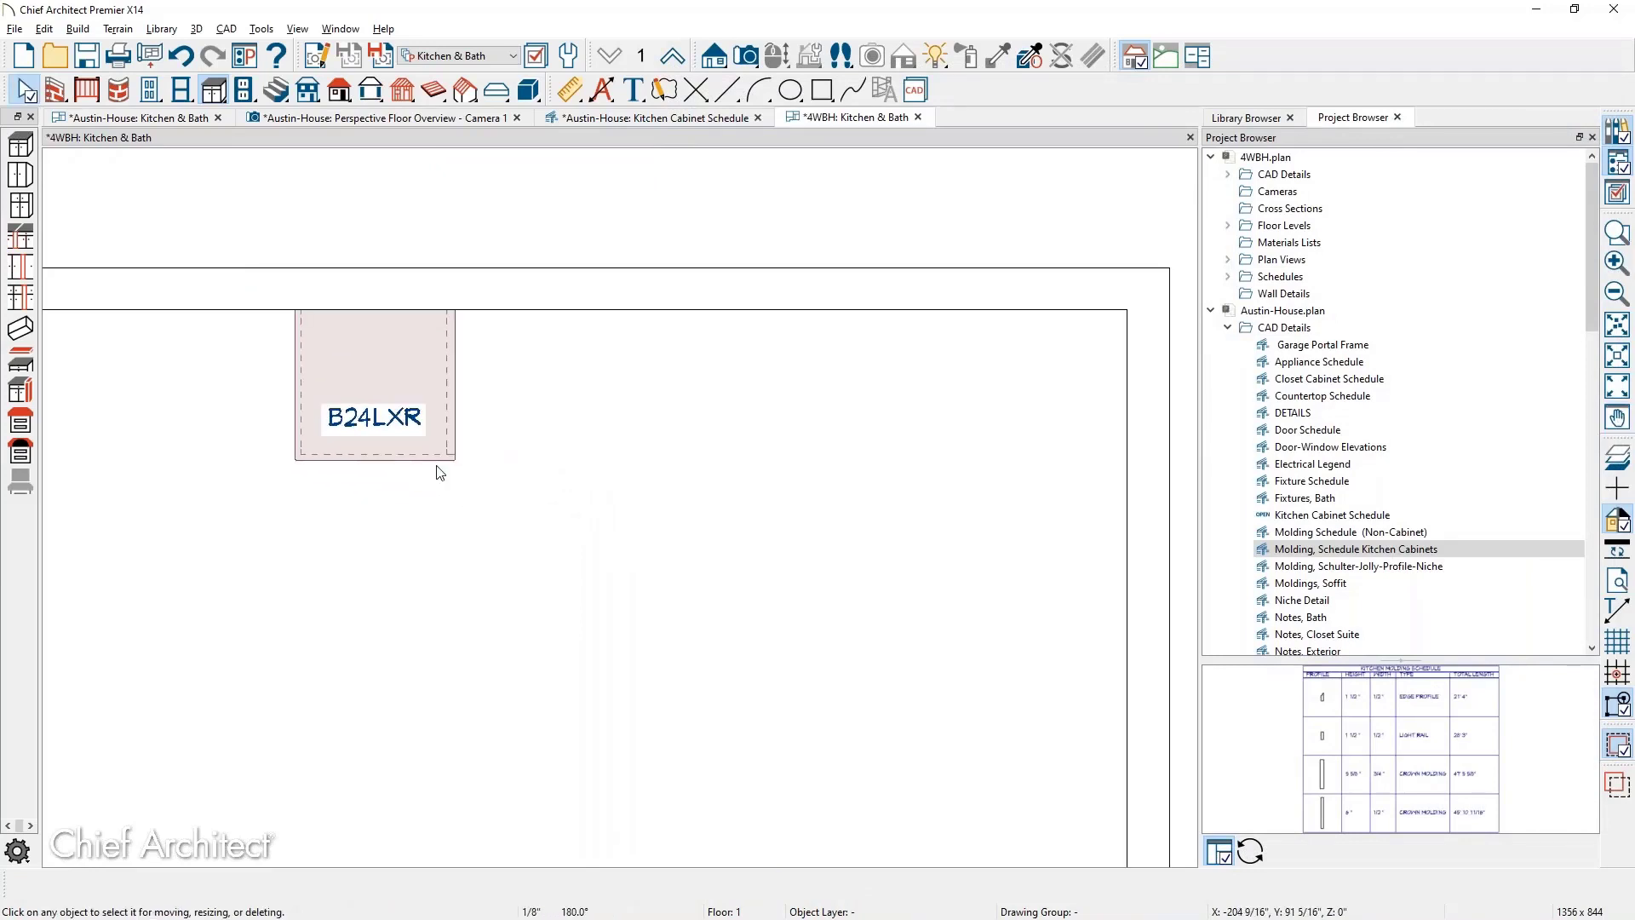
pyautogui.click(422, 423)
pyautogui.moveTo(391, 400); pyautogui.dragTo(945, 410)
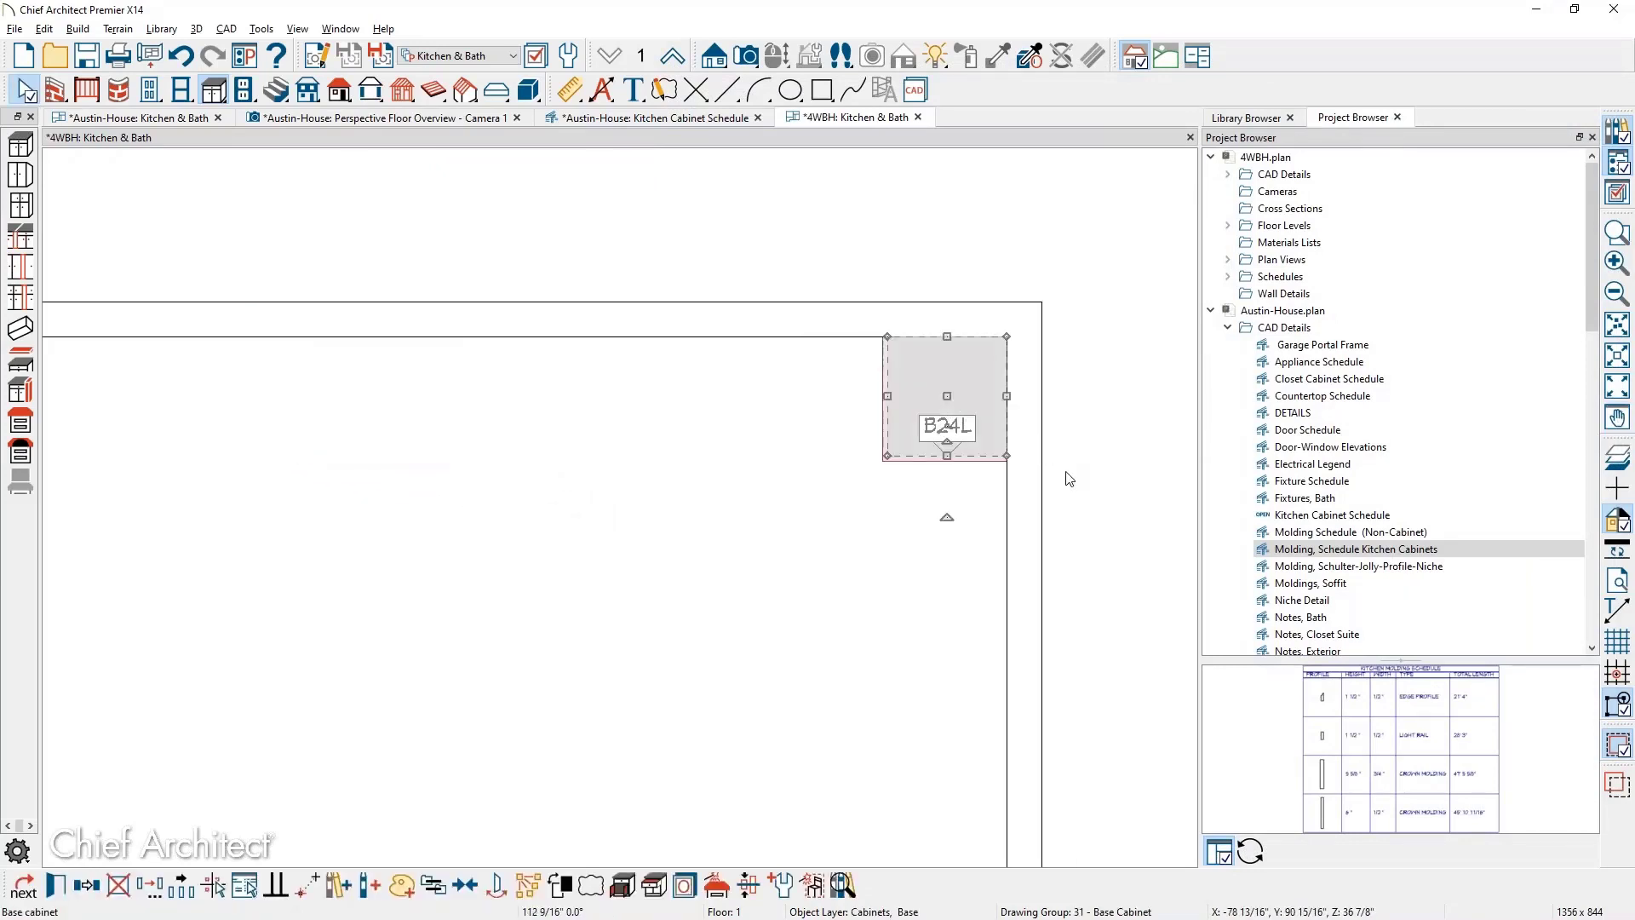
pyautogui.click(1057, 479)
pyautogui.scroll(1, 1056, 478)
pyautogui.scroll(1, 1055, 479)
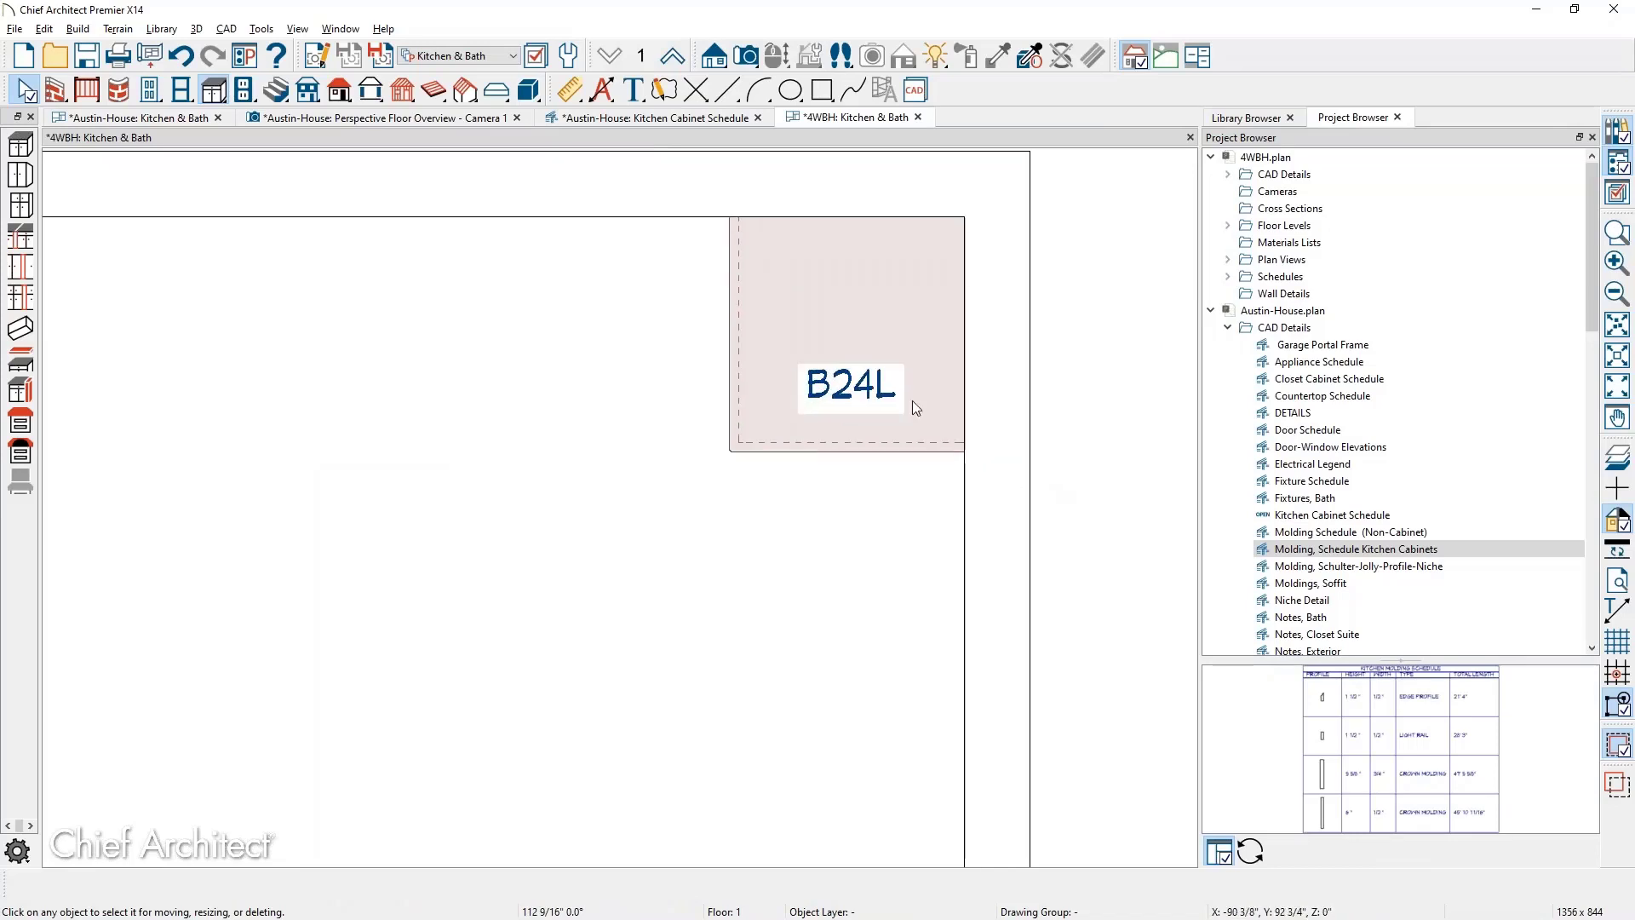
# Pull the base cabinet away from the side wall and set the gap between its box and that wall to 1.5"
pyautogui.click(866, 346)
pyautogui.moveTo(809, 327); pyautogui.dragTo(734, 327)
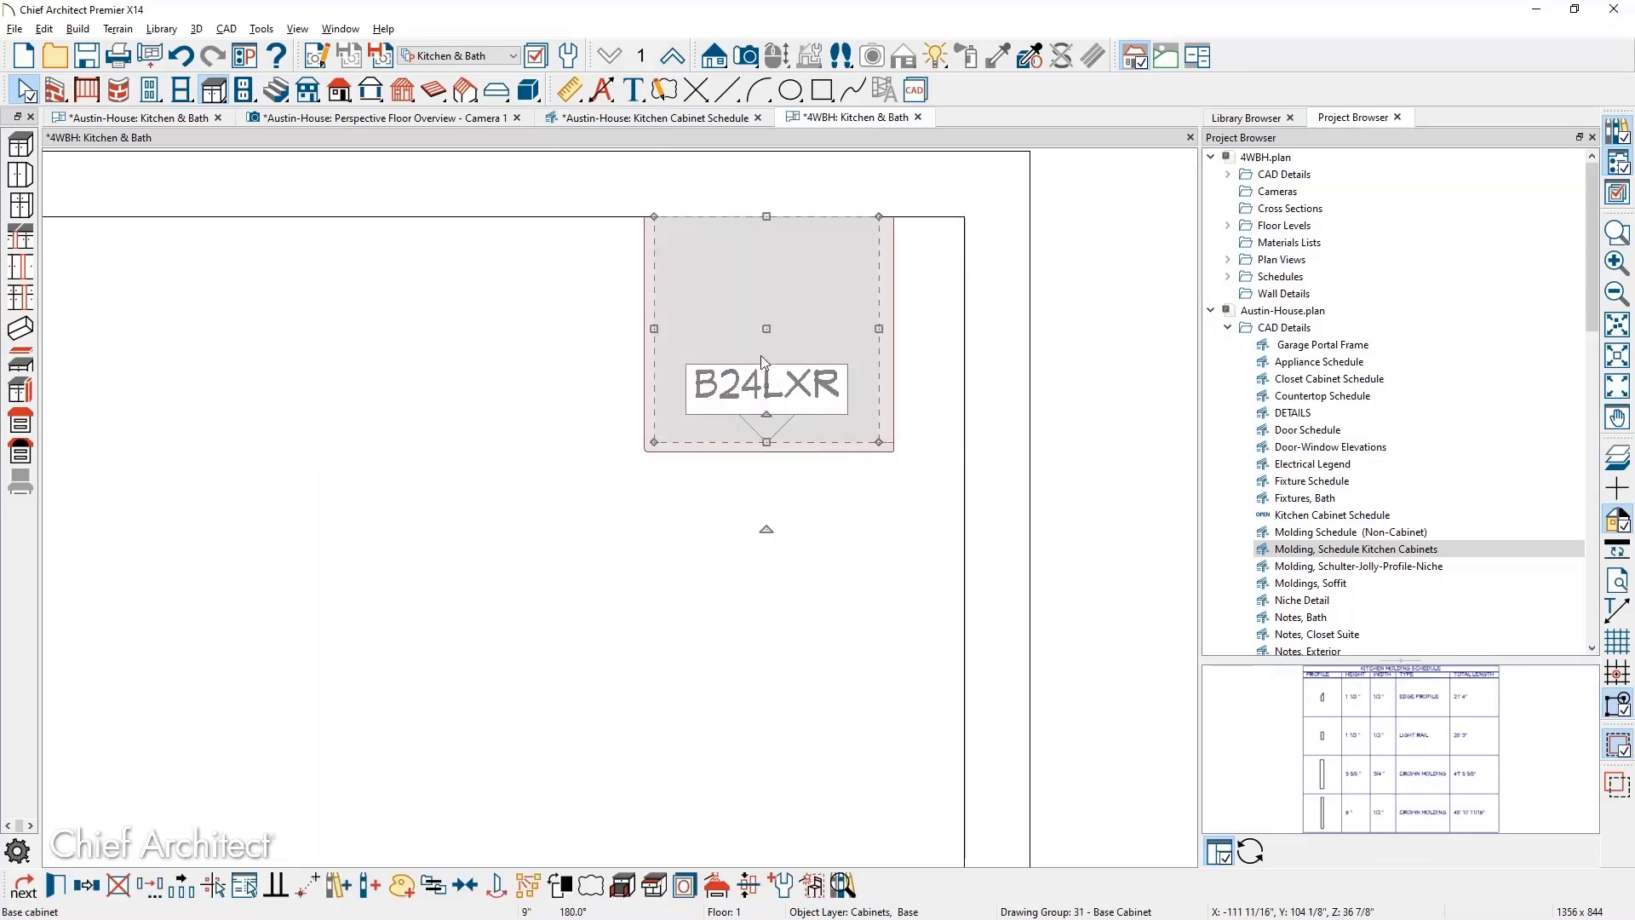
pyautogui.scroll(2, 883, 439)
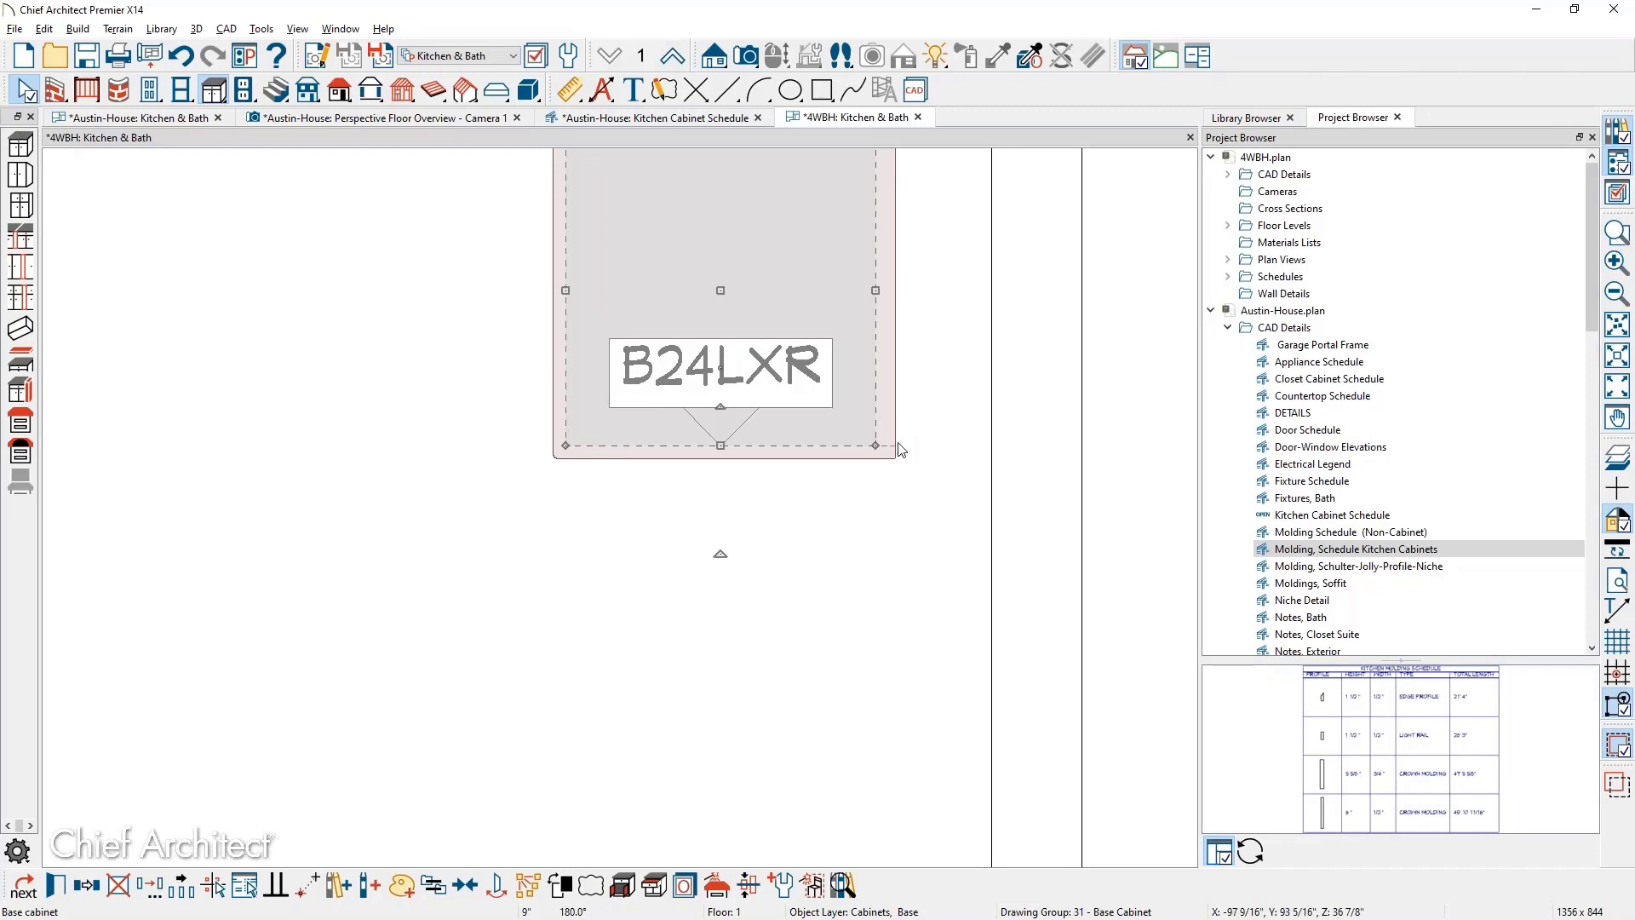
pyautogui.moveTo(899, 443); pyautogui.dragTo(880, 520, button='middle')
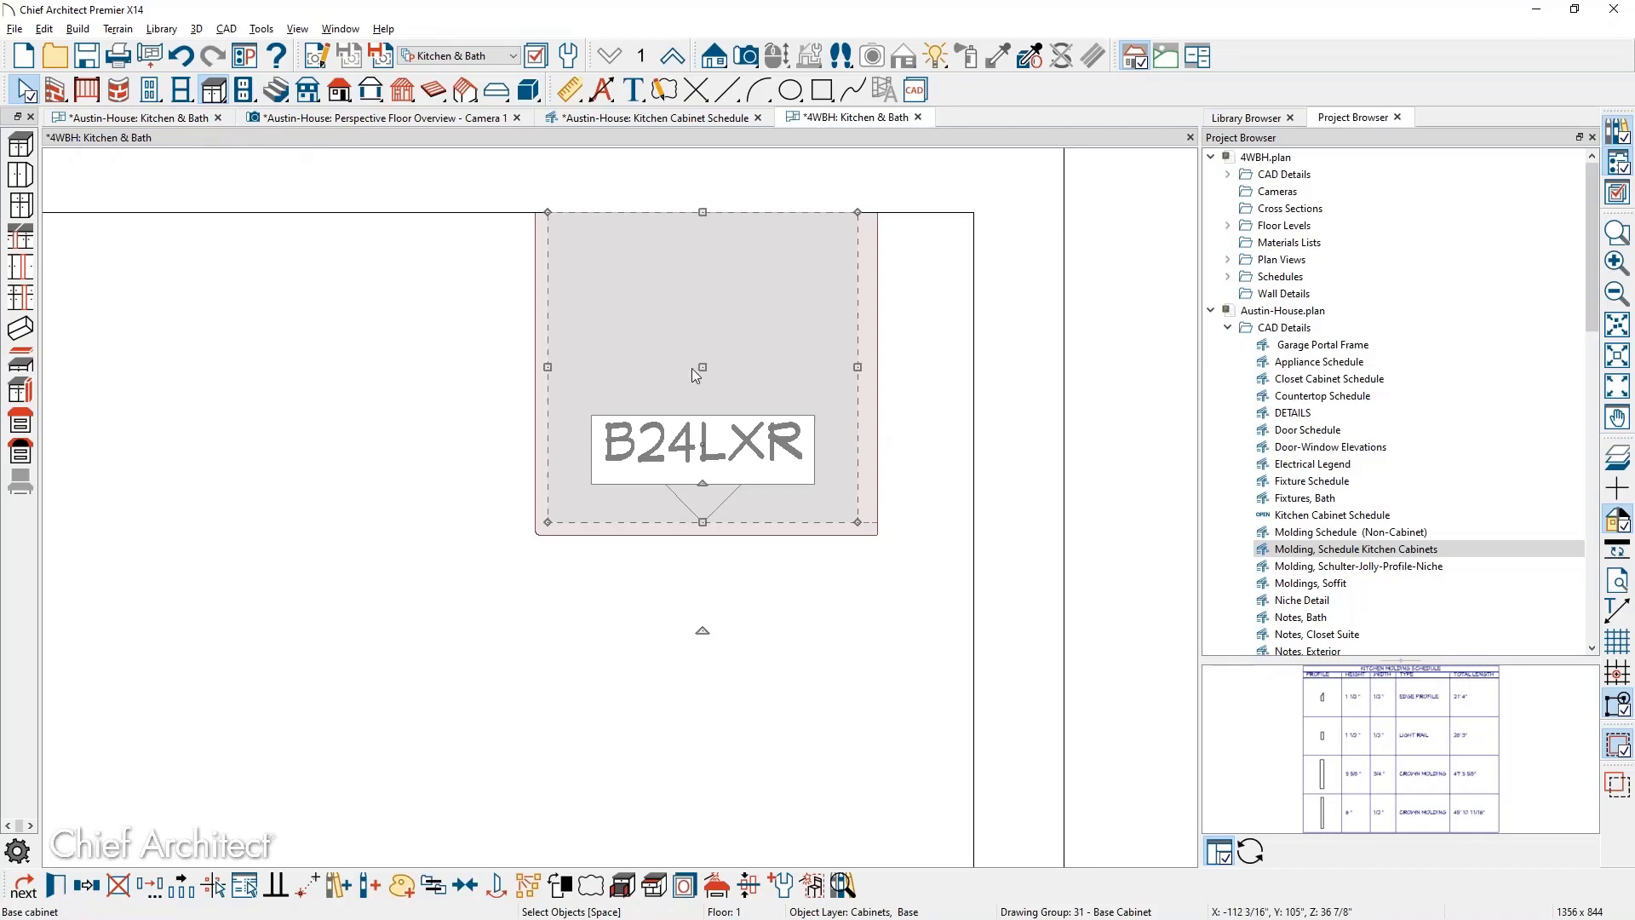
pyautogui.moveTo(704, 367); pyautogui.dragTo(785, 367)
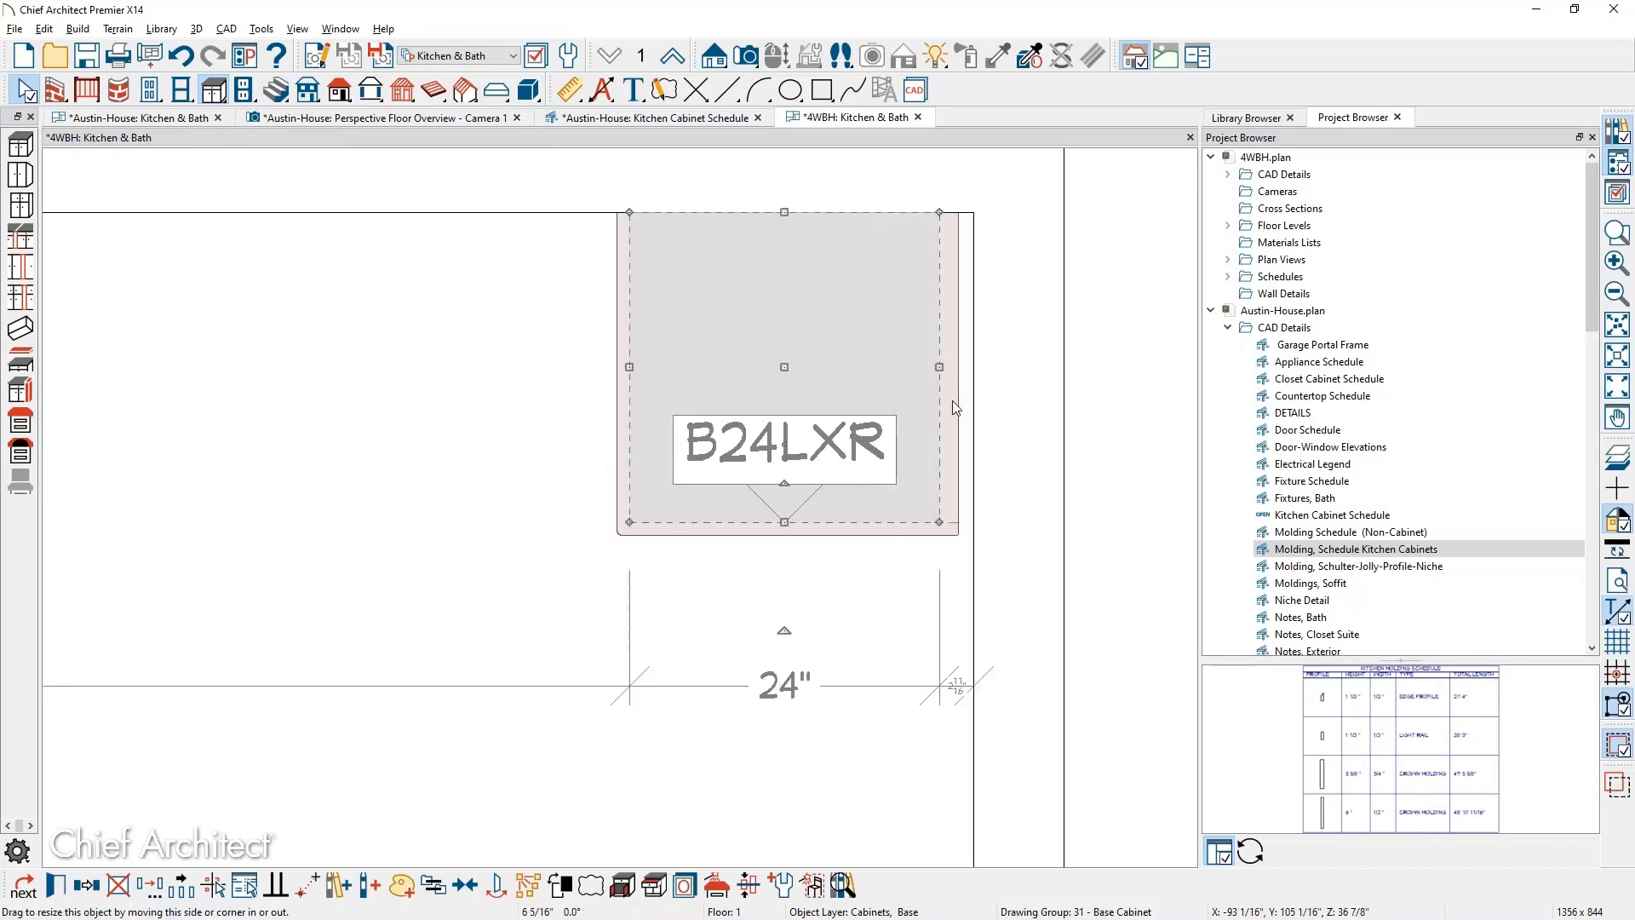
pyautogui.click(959, 681)
pyautogui.write('1.5')
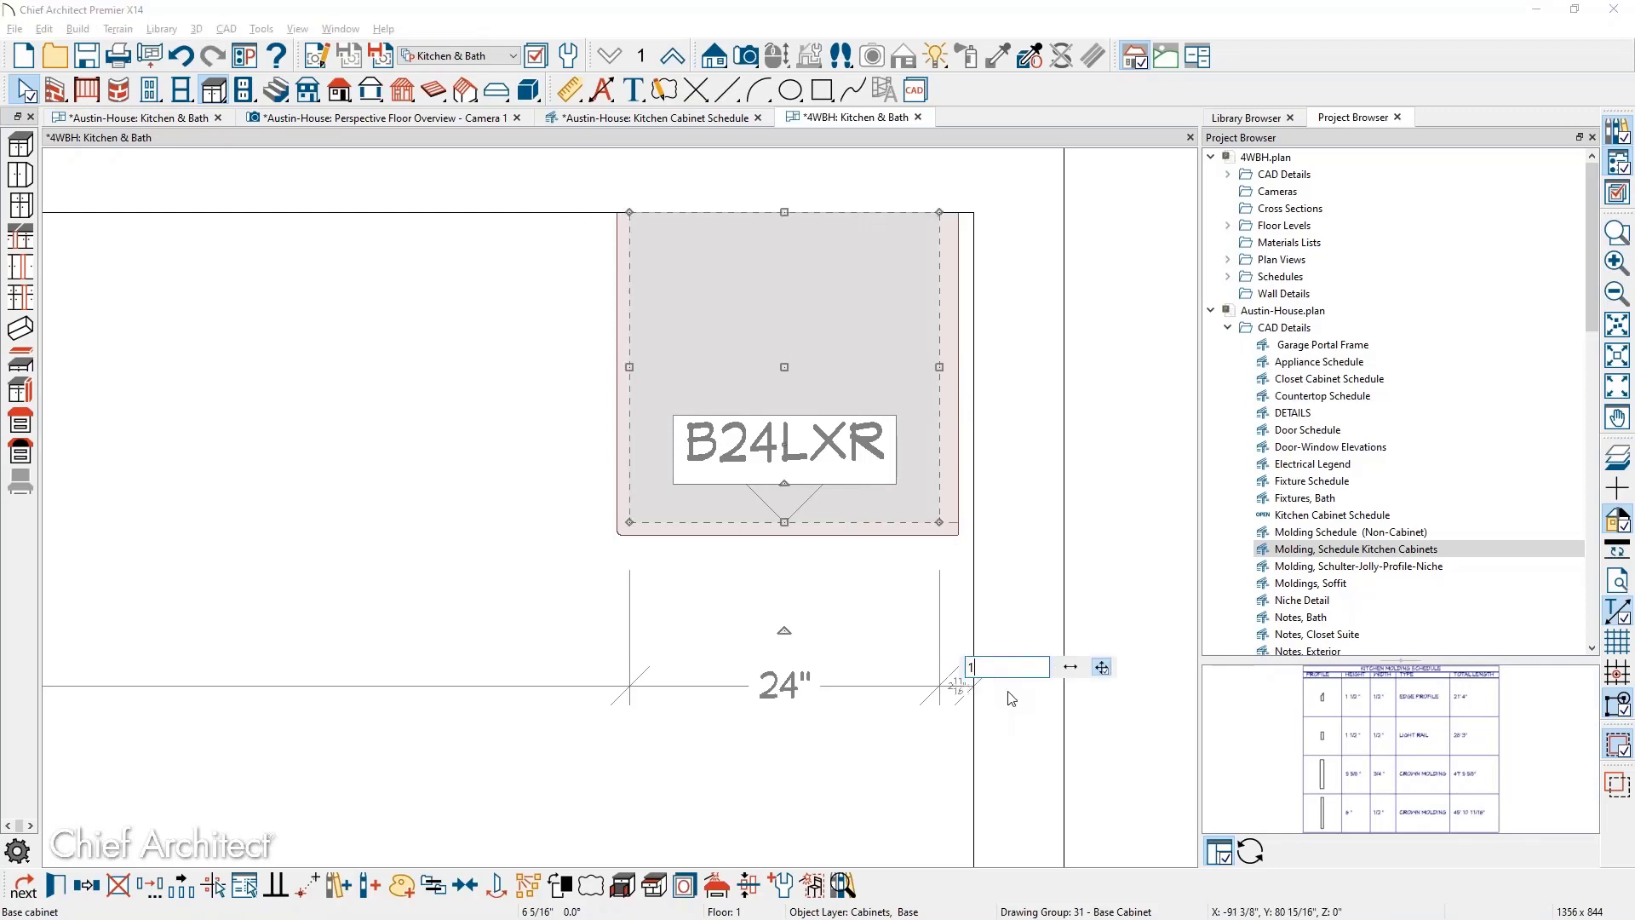
pyautogui.press('Return')
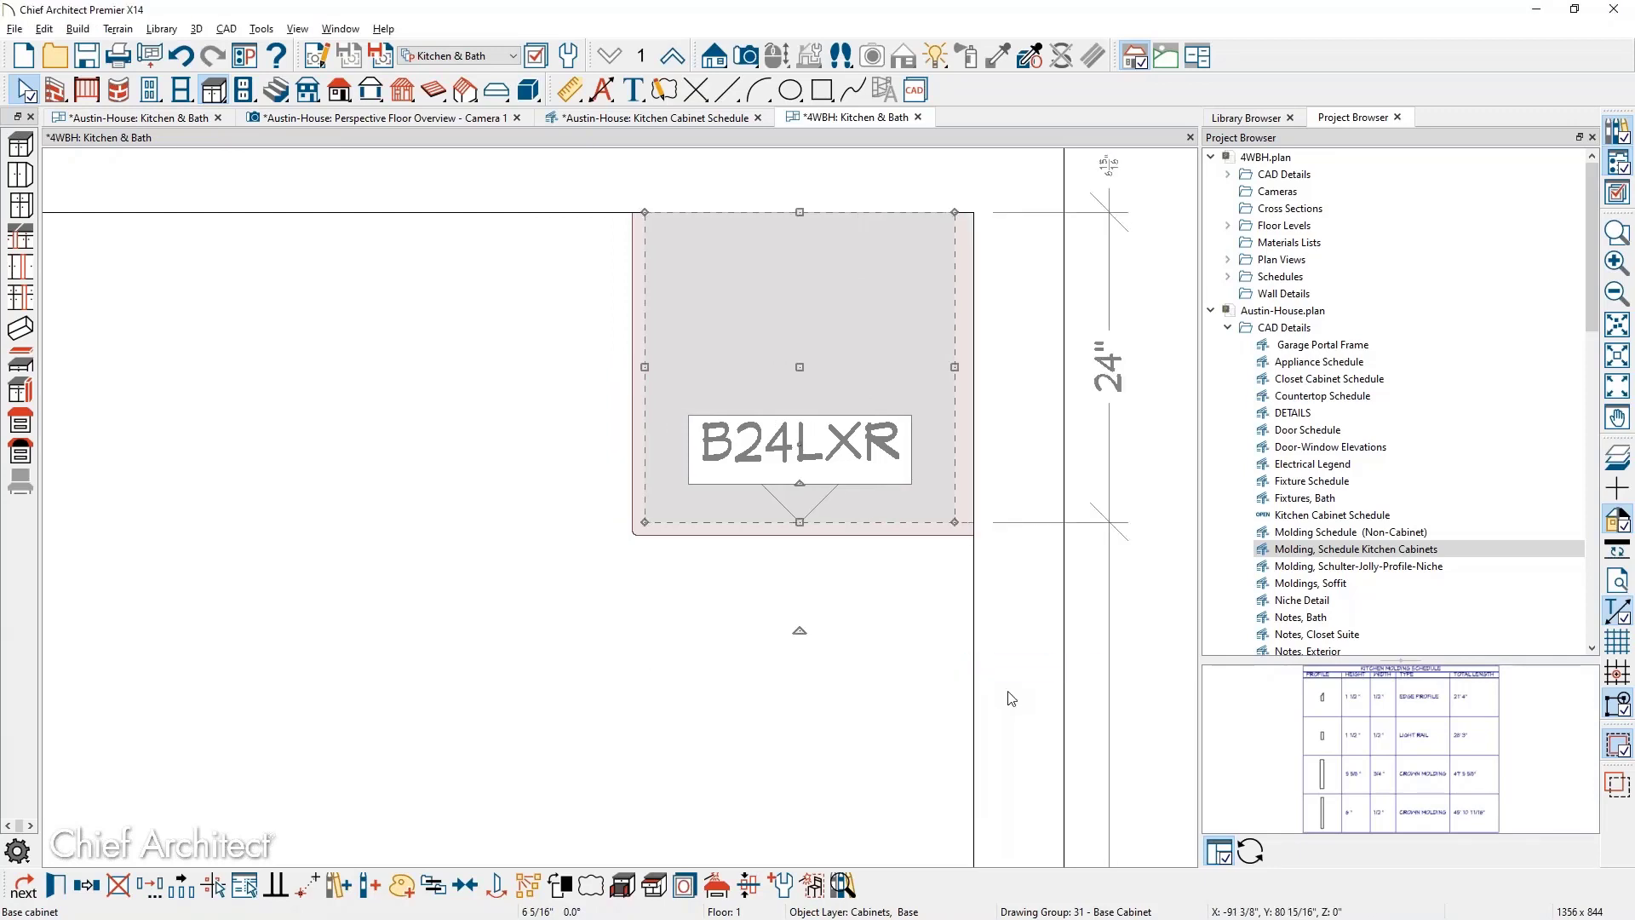
# Create a wall elevation looking at the corner base cabinet and frame the cabinet front closely
pyautogui.click(714, 56)
pyautogui.click(23, 208)
pyautogui.moveTo(744, 654); pyautogui.dragTo(745, 336)
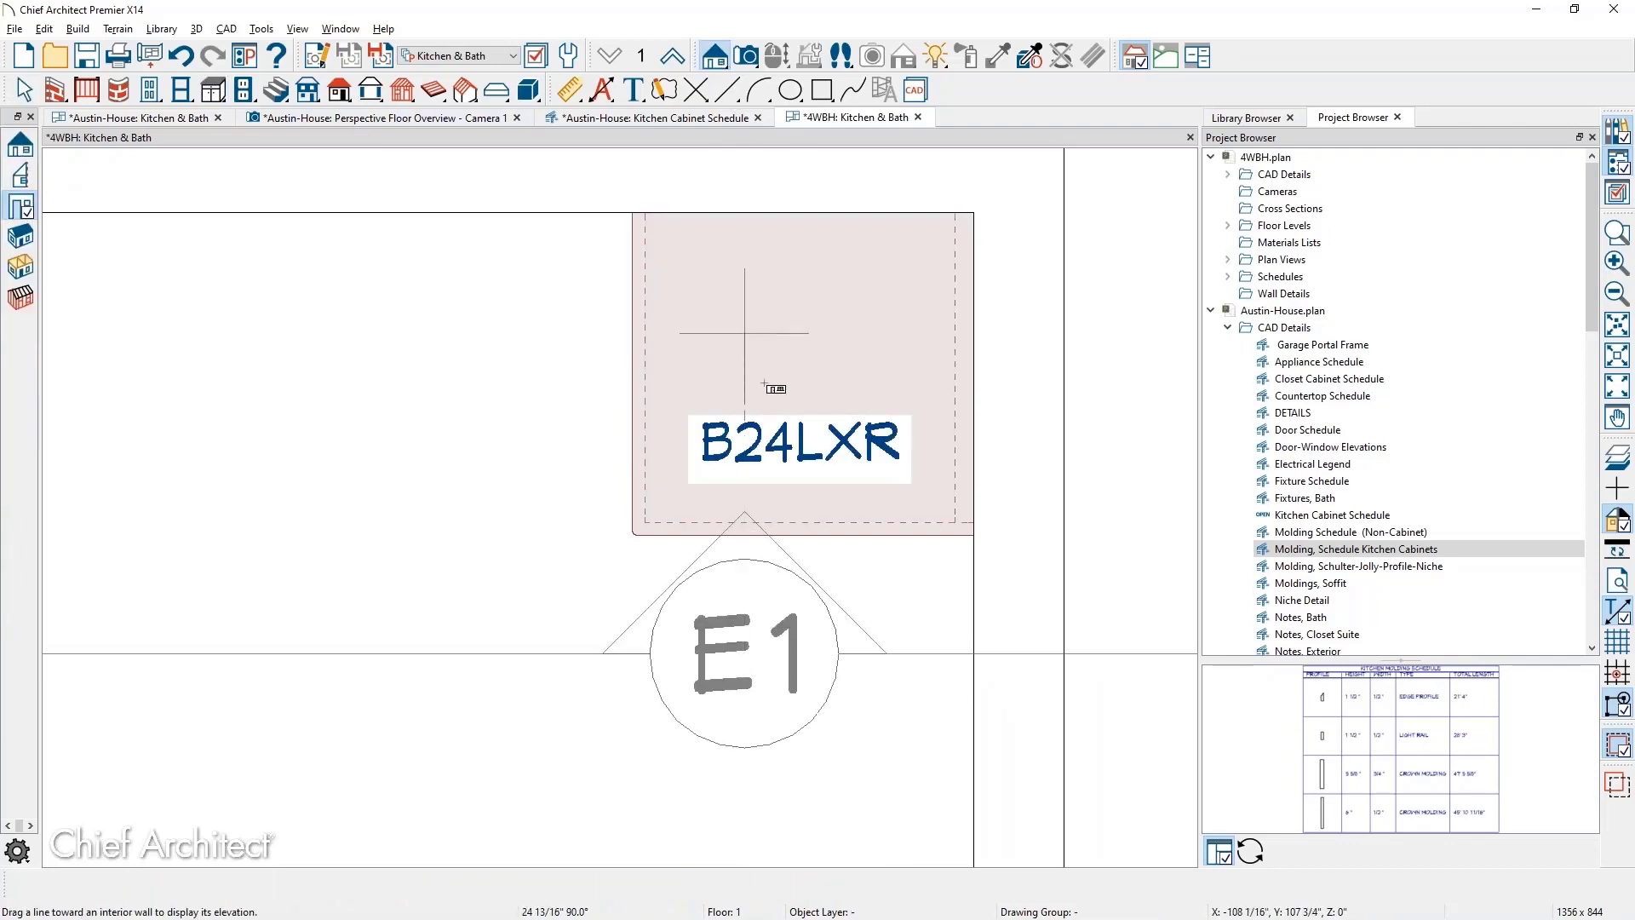
pyautogui.moveTo(1122, 724); pyautogui.dragTo(748, 636, button='middle')
pyautogui.scroll(5, 802, 661)
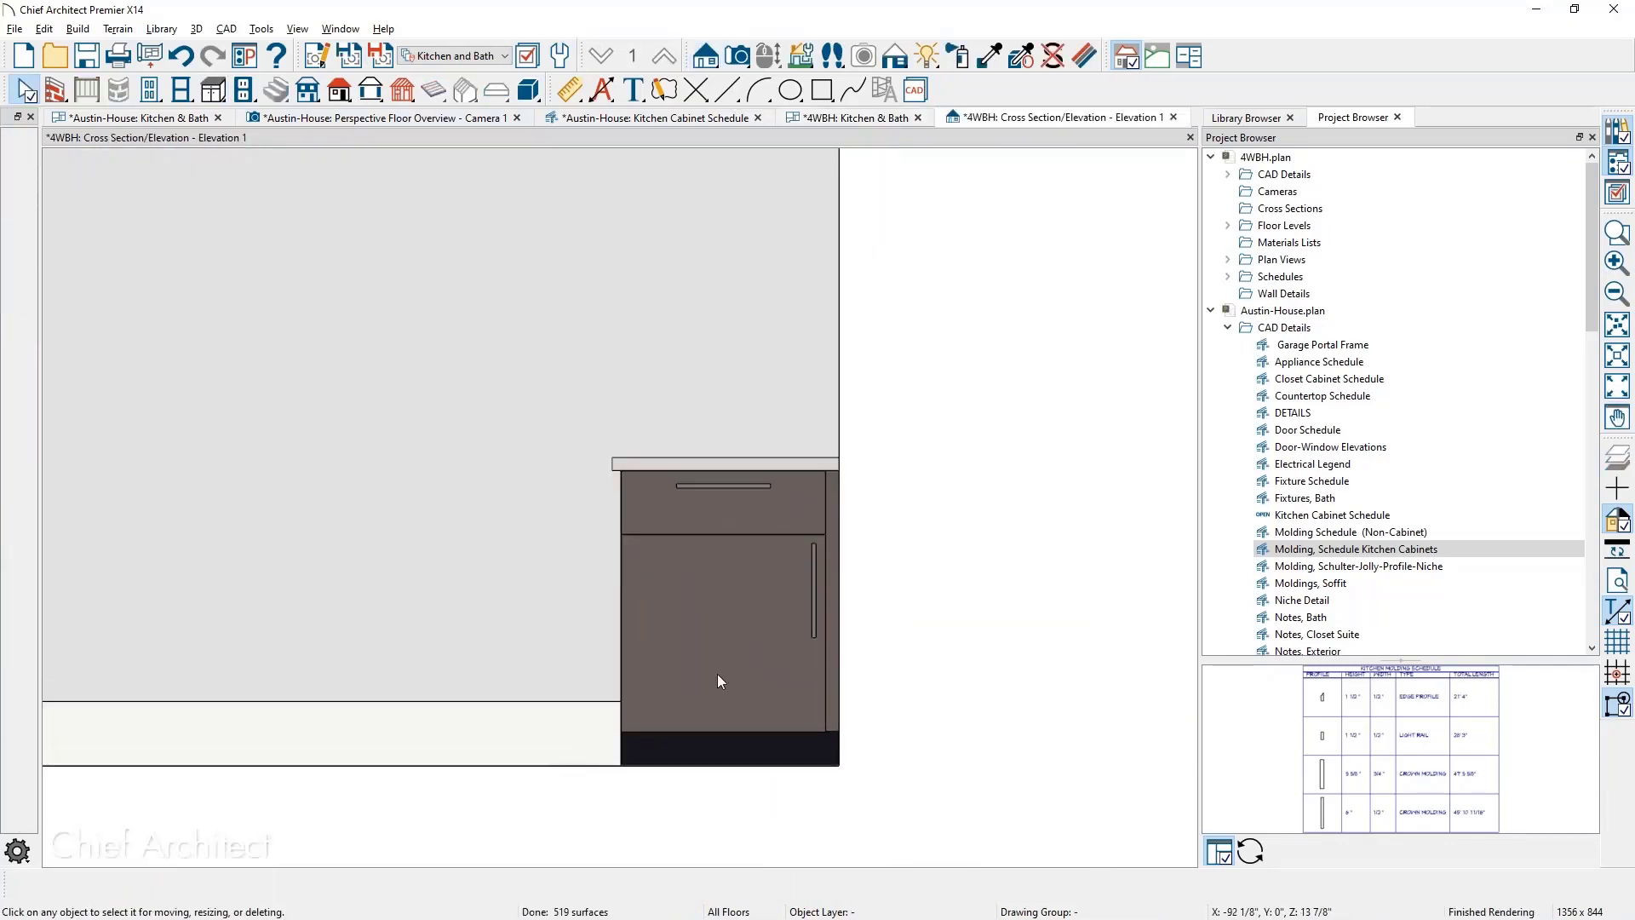
pyautogui.scroll(1, 686, 676)
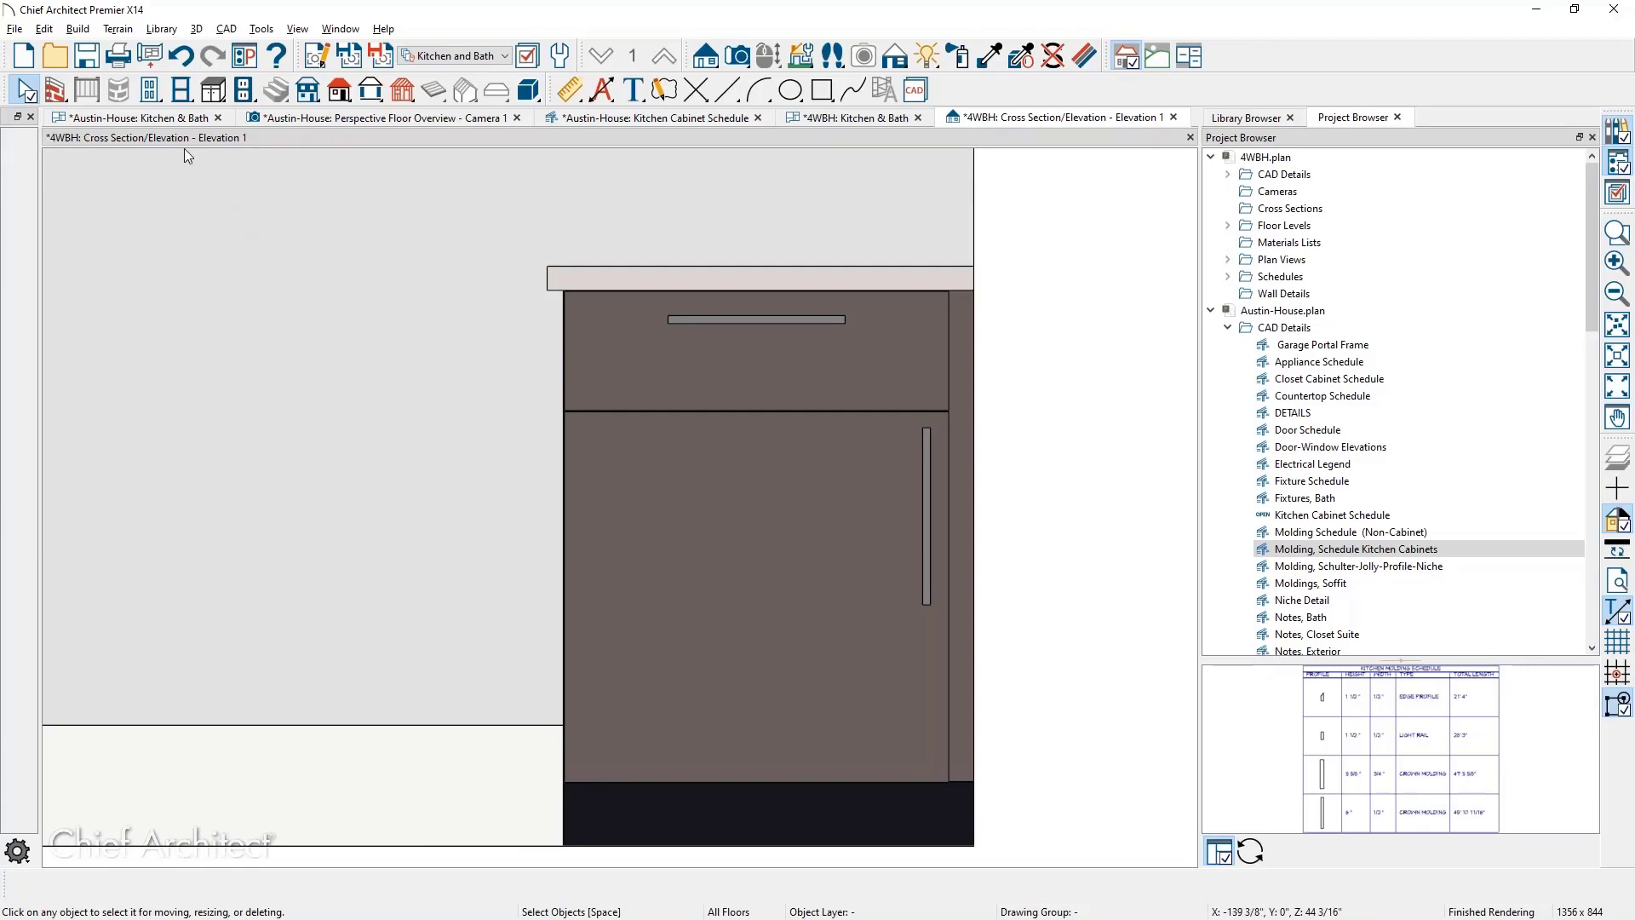
# Compare the extended stile at the side wall in the 4WBH floor plan and in the cabinet's elevation
pyautogui.click(830, 121)
pyautogui.scroll(1, 918, 487)
pyautogui.moveTo(892, 495); pyautogui.dragTo(861, 641, button='middle')
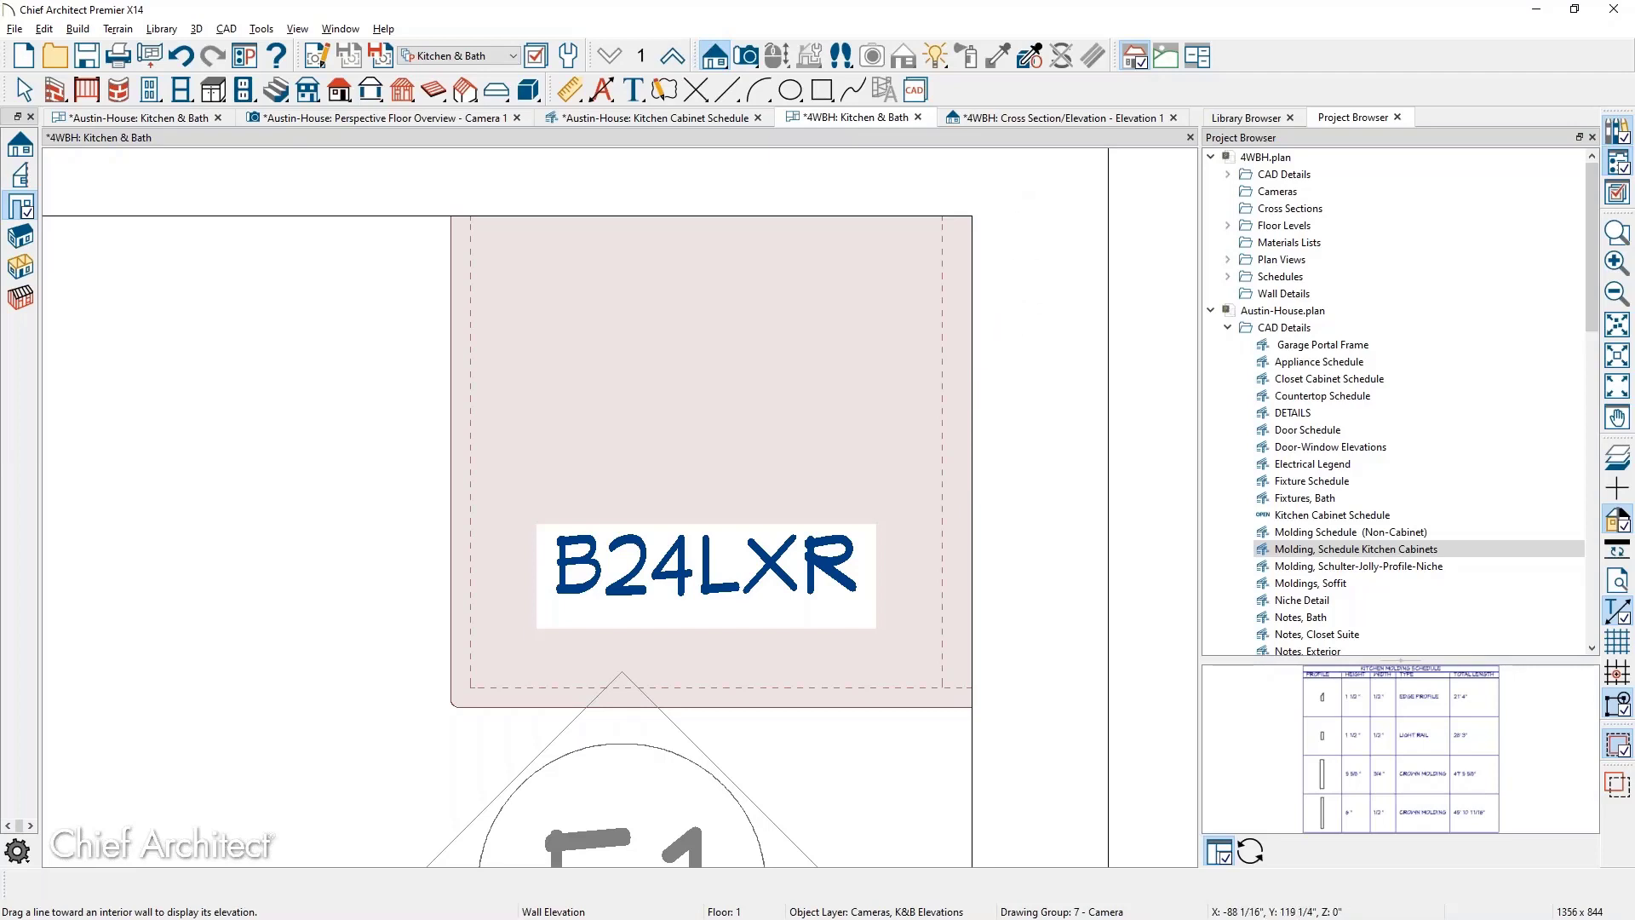
pyautogui.click(1016, 121)
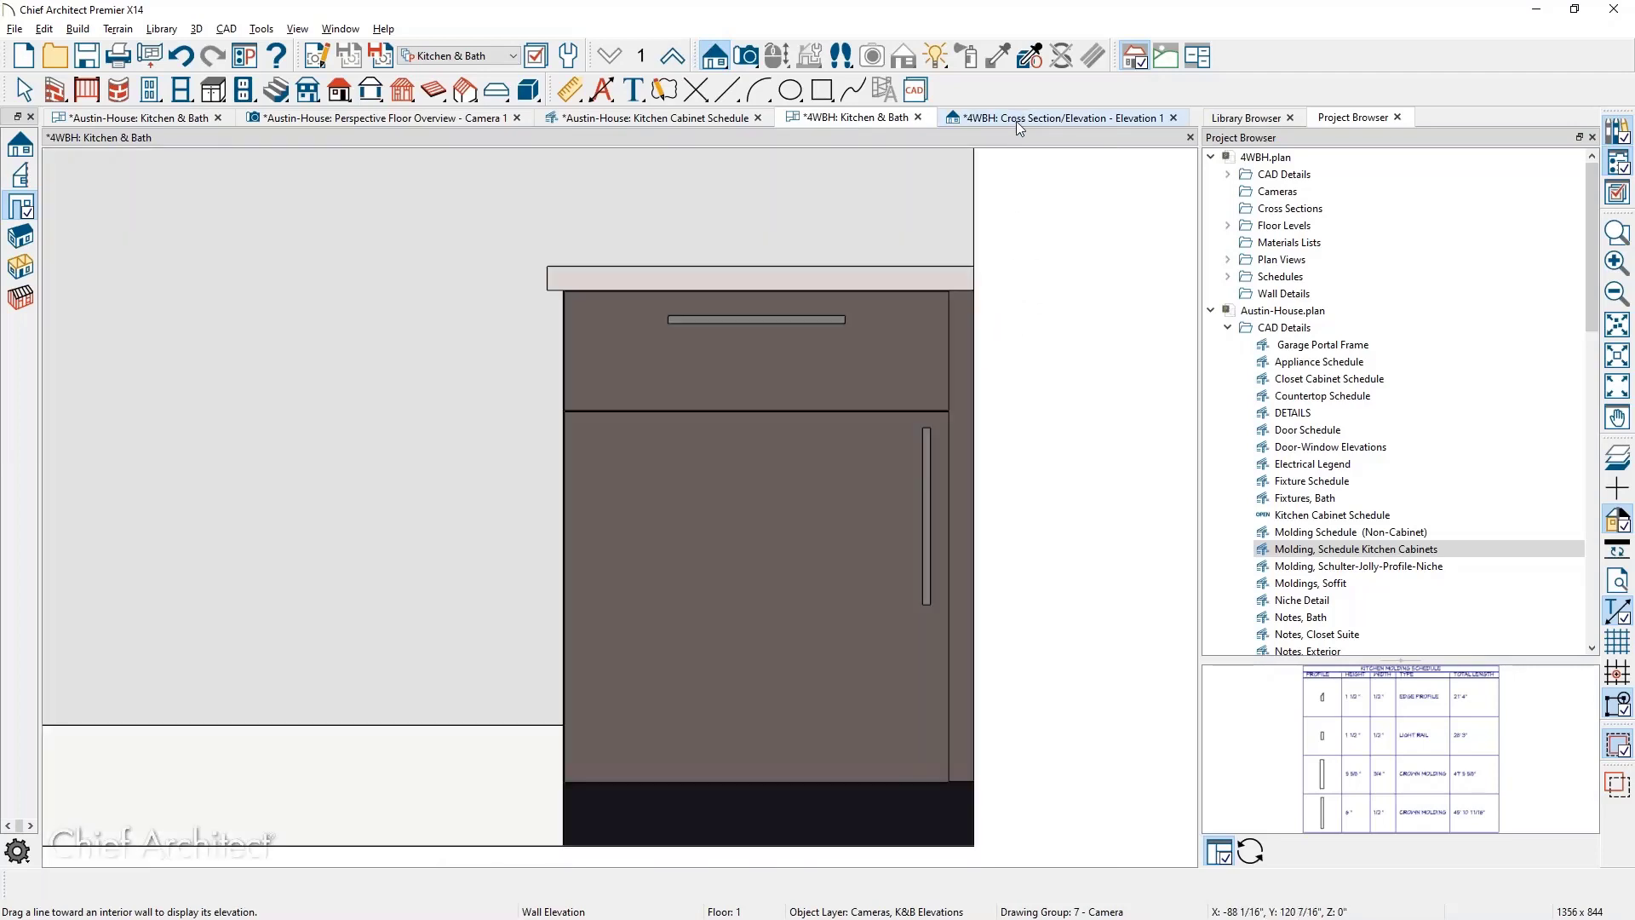
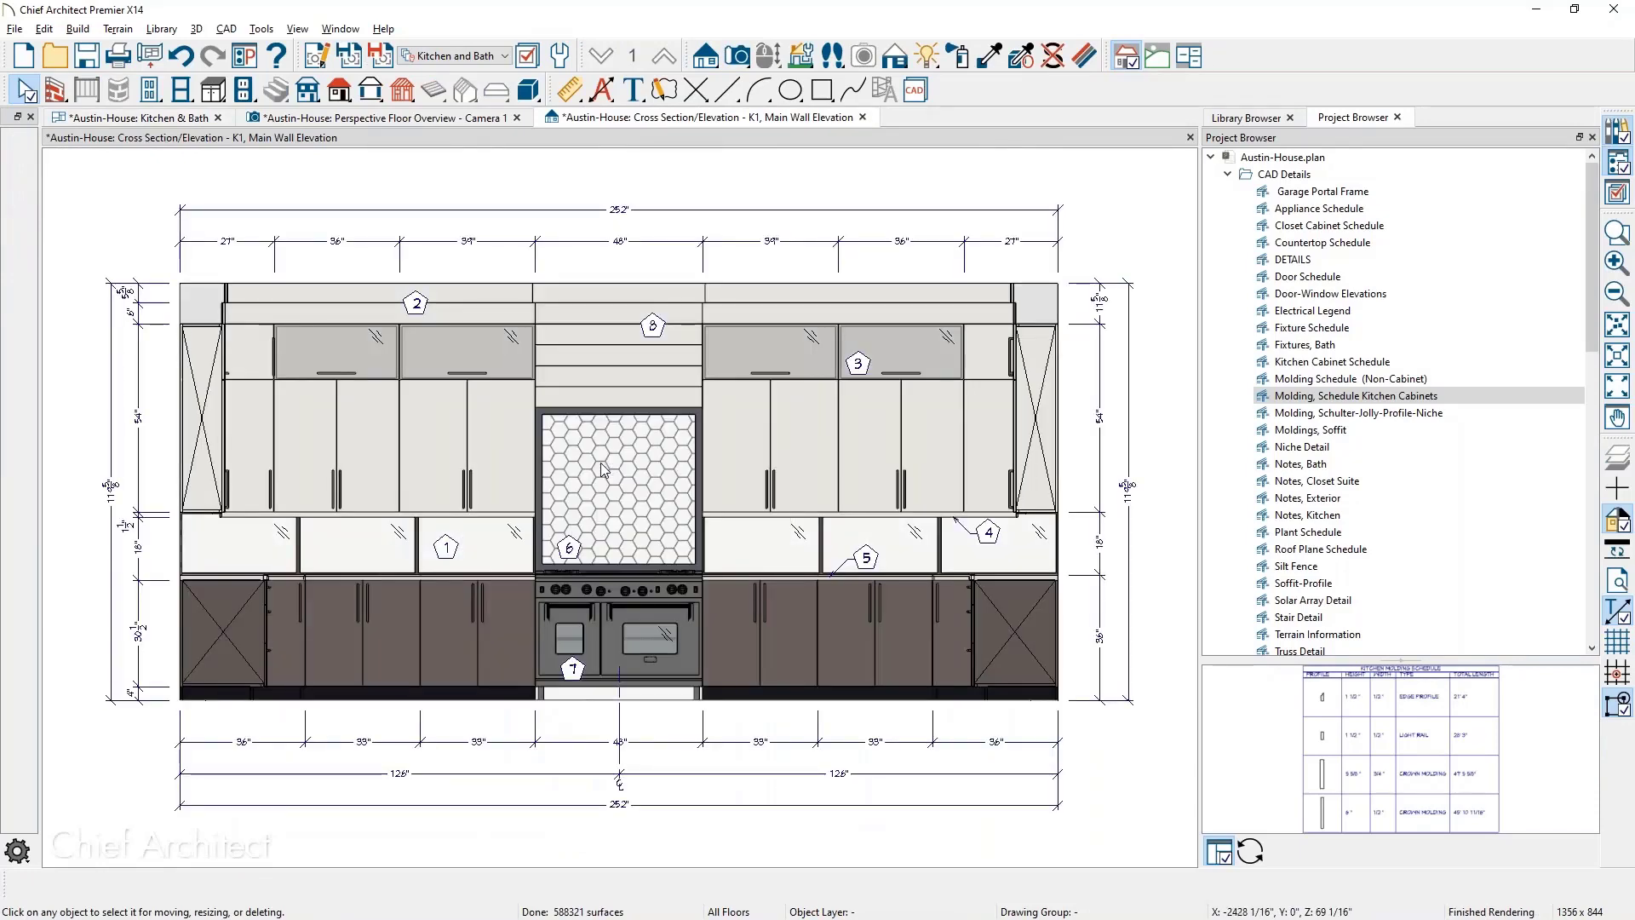
# Close the Project Browser and Library Browser and show the Austin-House Kitchen & Bath plan view
pyautogui.click(1397, 118)
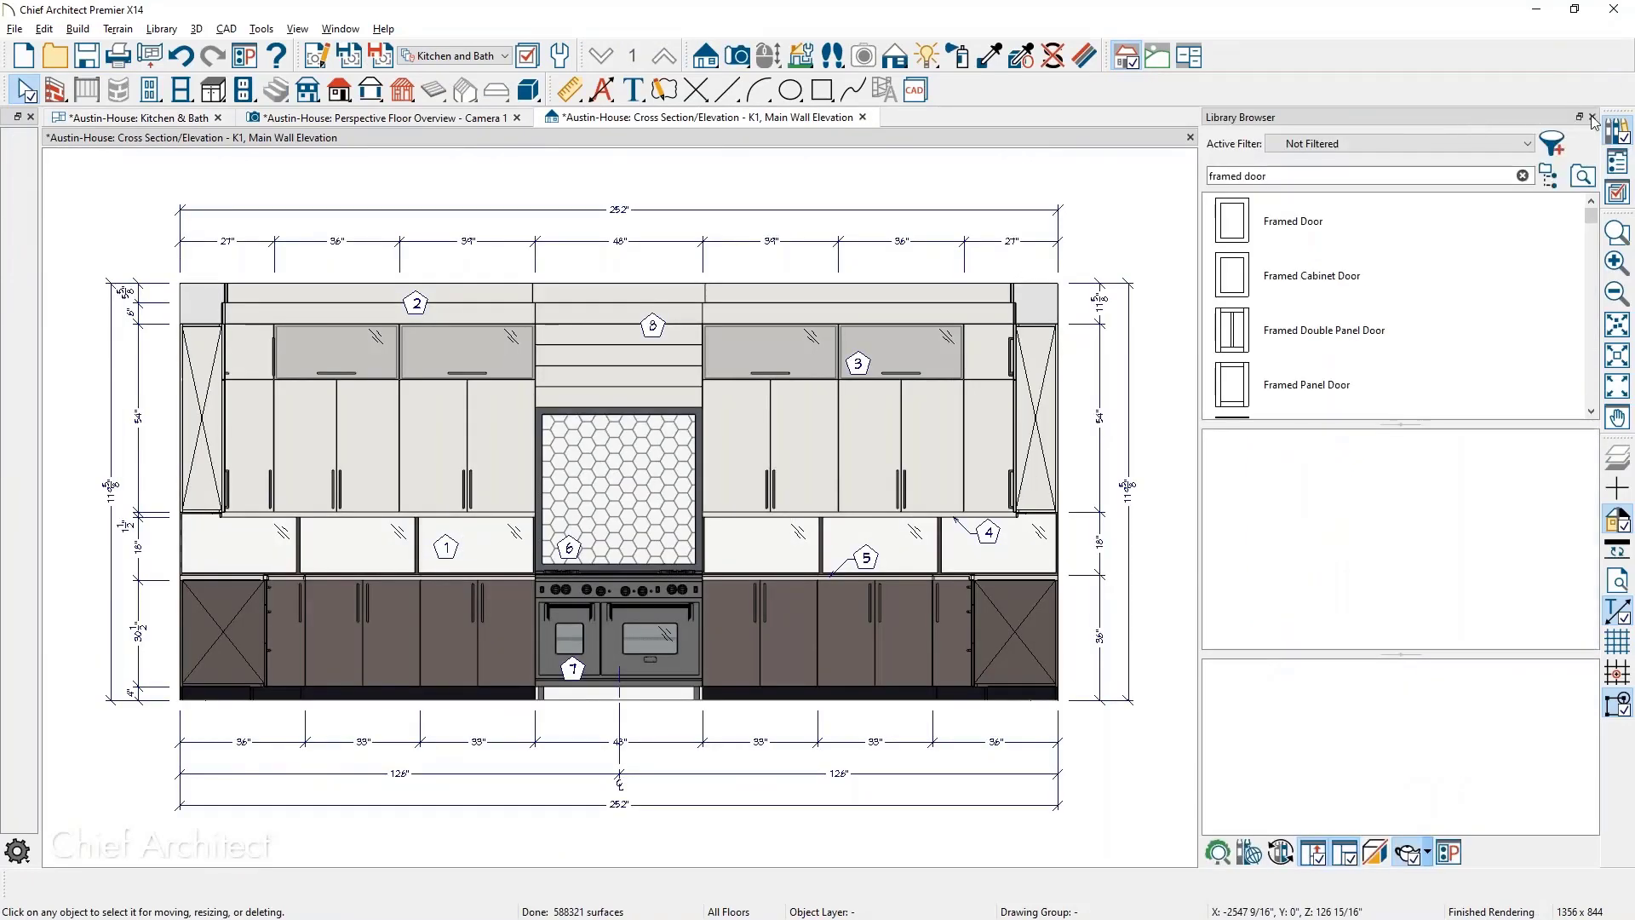
pyautogui.click(1592, 117)
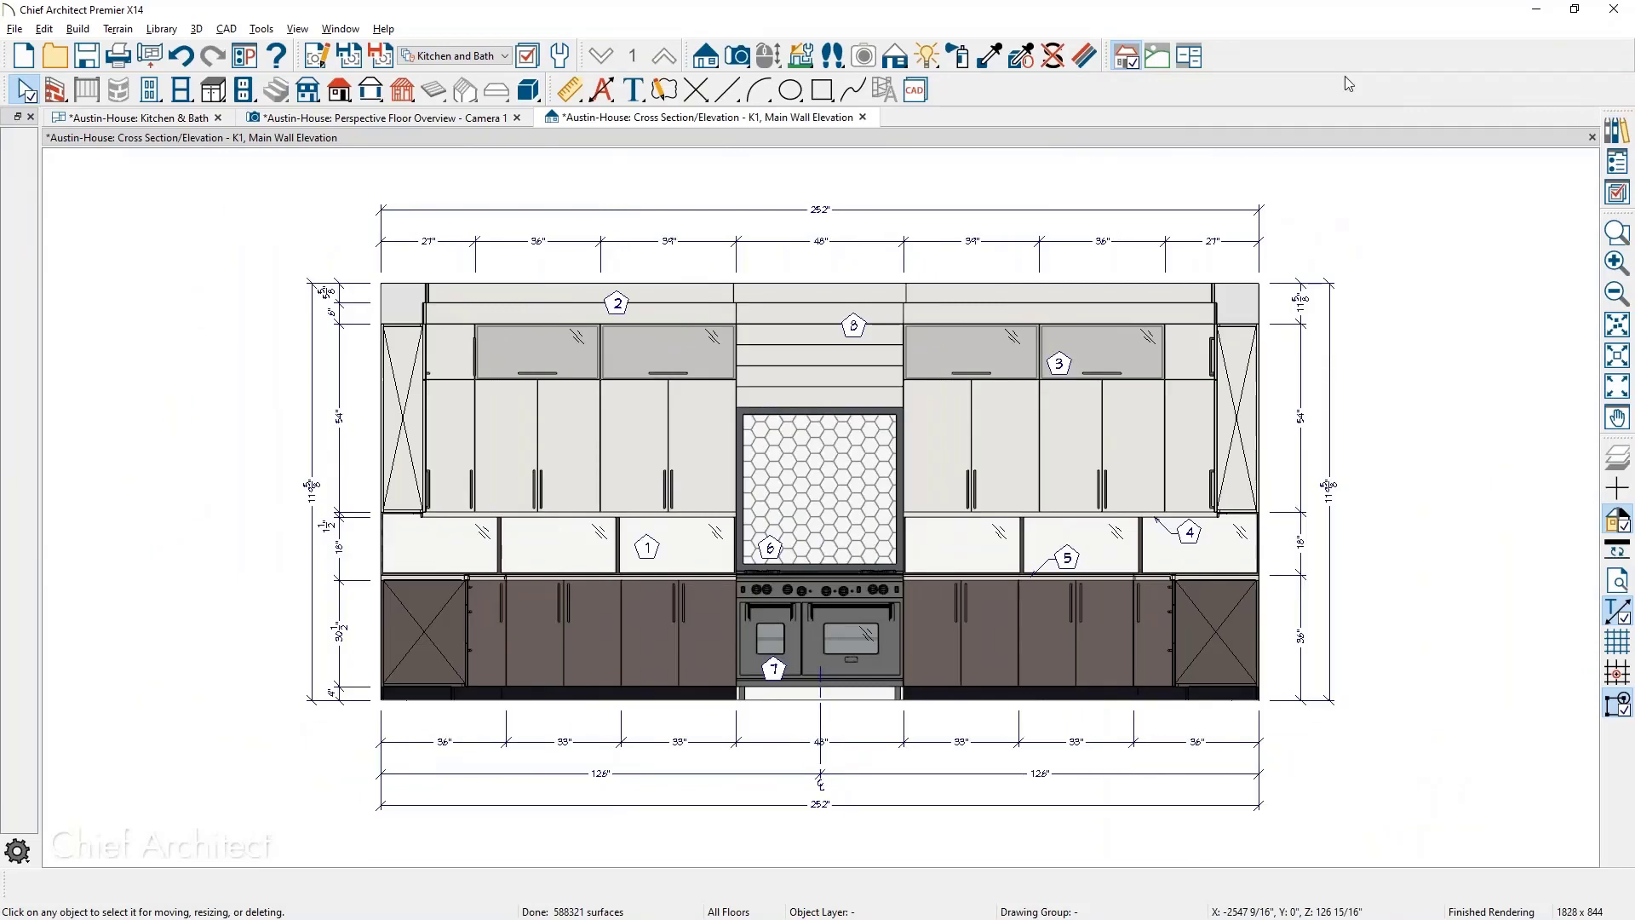
pyautogui.click(192, 118)
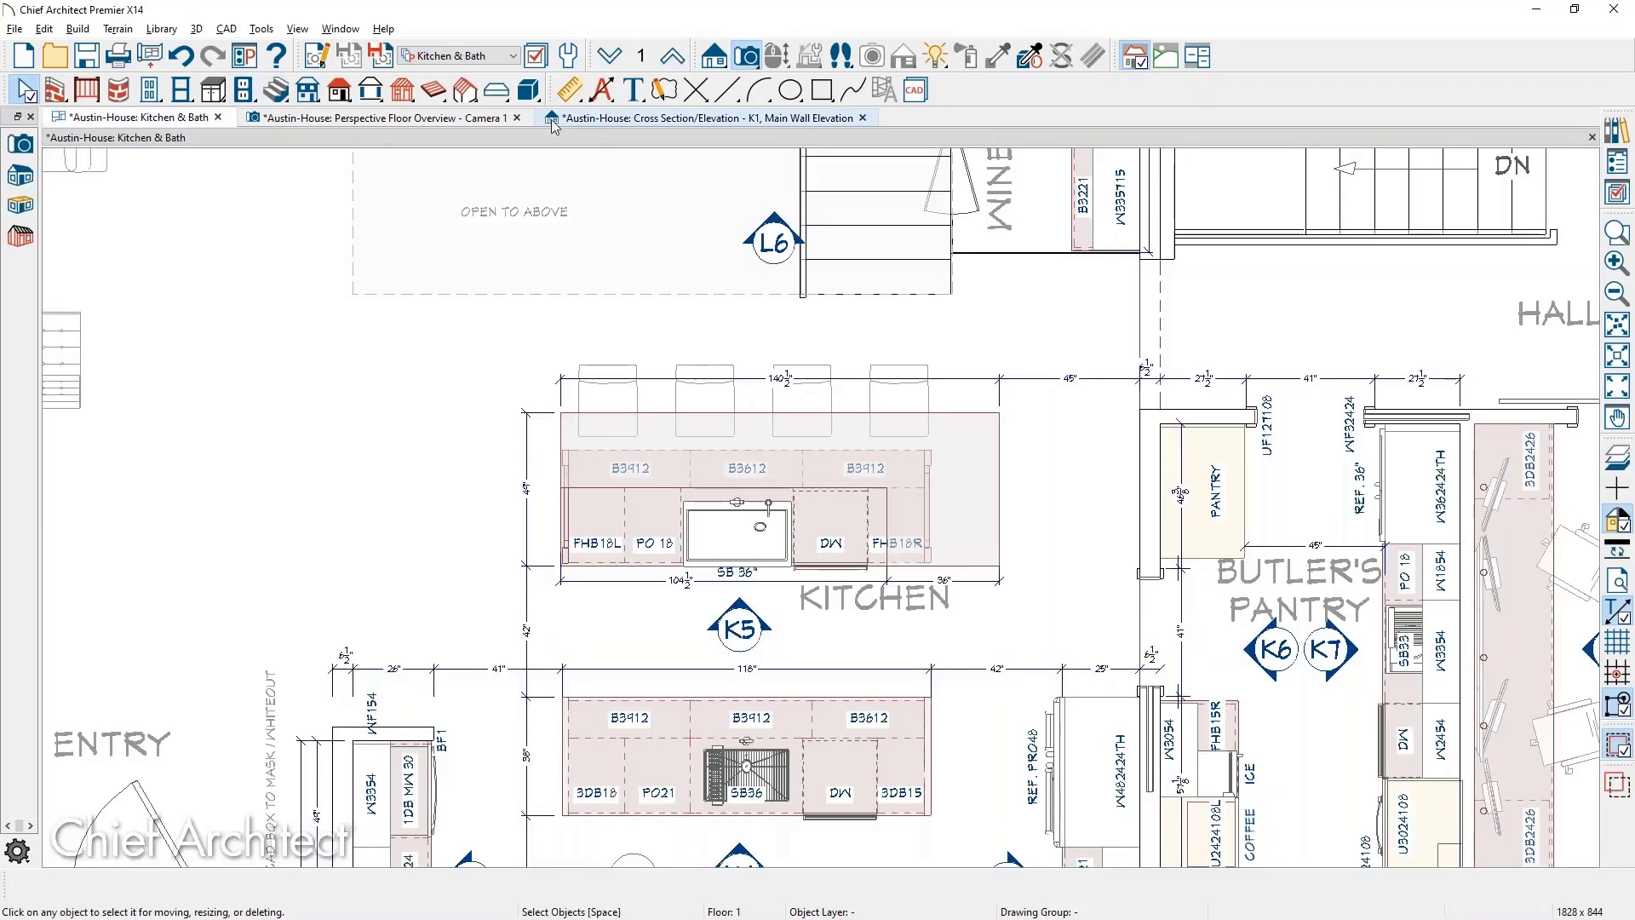
# Create a wall elevation from inside the kitchen facing the cook hood wall and show the whole elevation
pyautogui.click(723, 59)
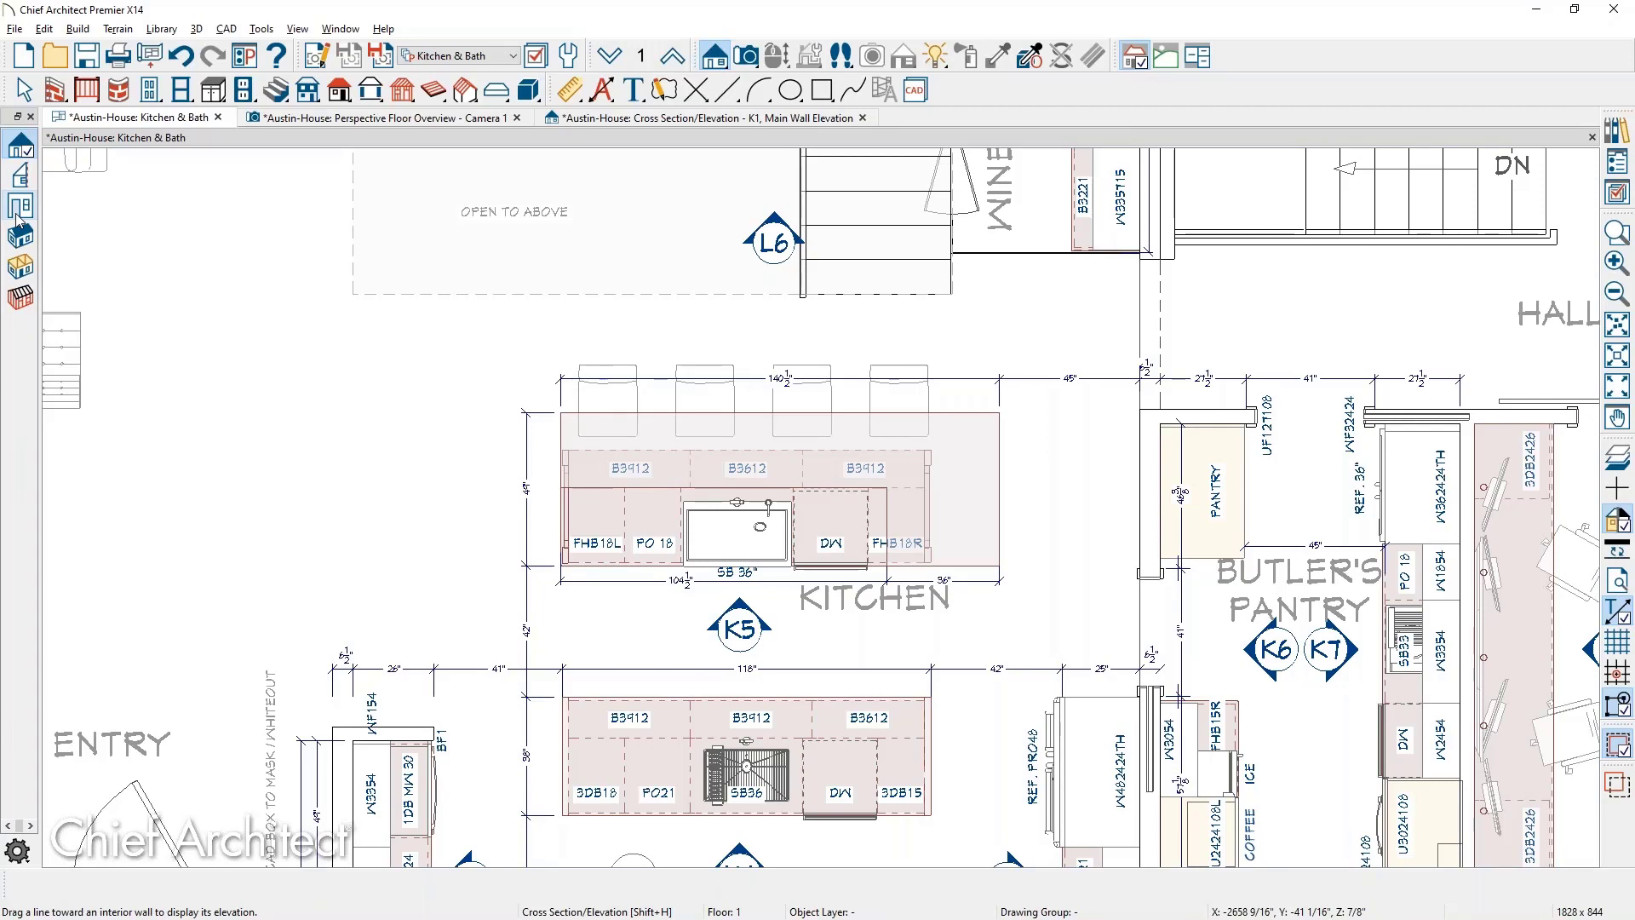
pyautogui.click(15, 214)
pyautogui.moveTo(956, 804); pyautogui.dragTo(981, 584, button='middle')
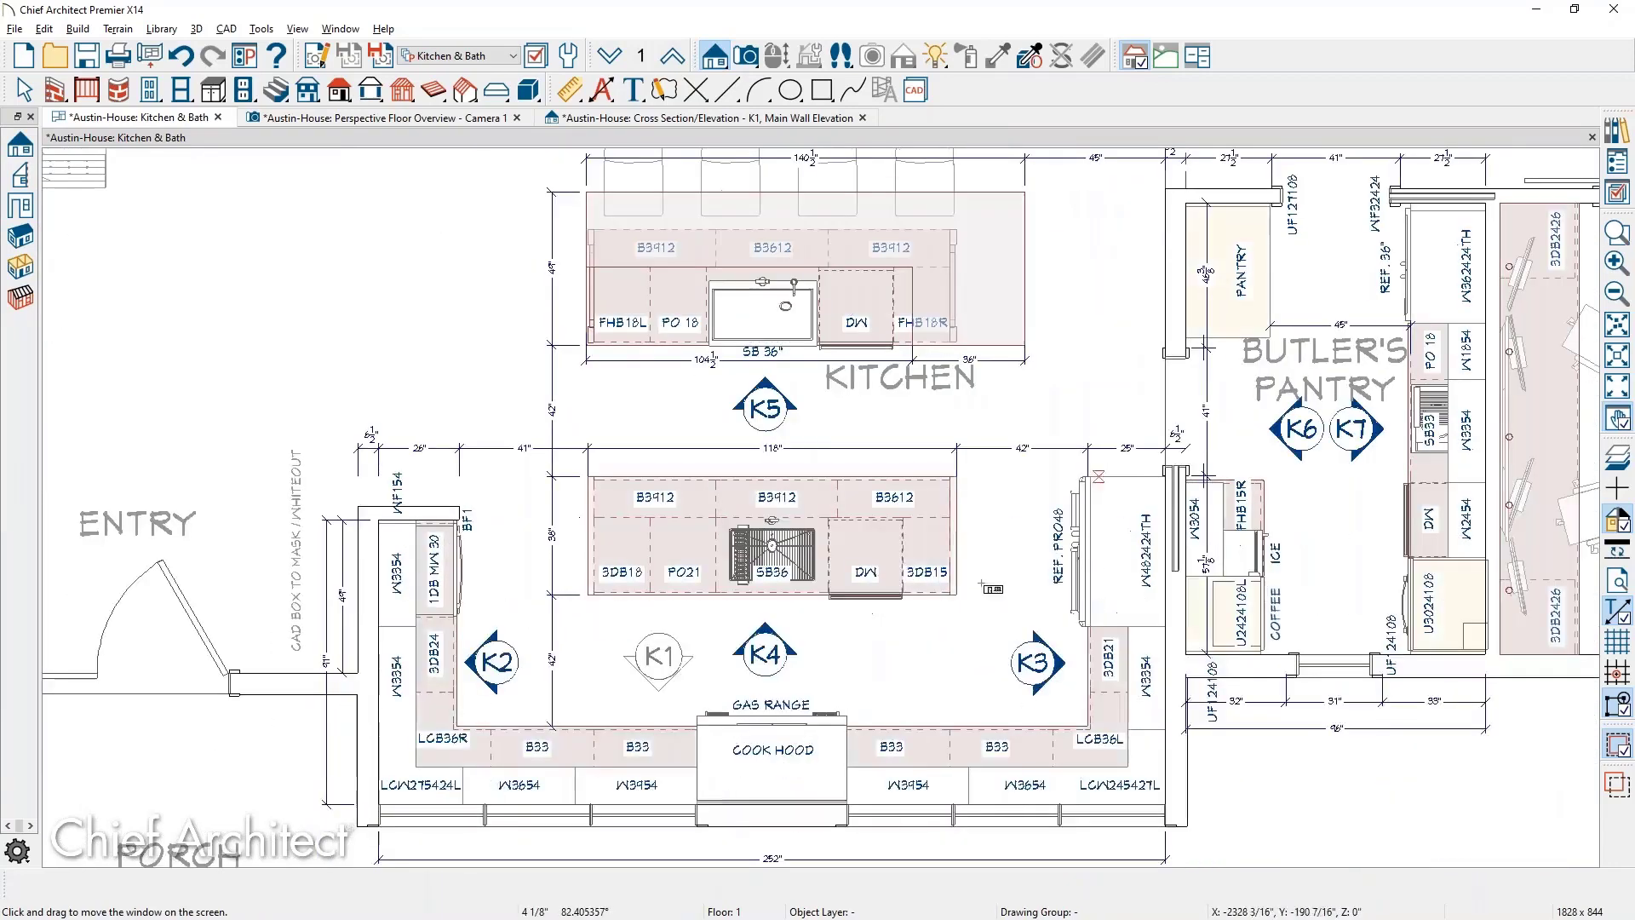
pyautogui.moveTo(920, 641); pyautogui.dragTo(910, 889)
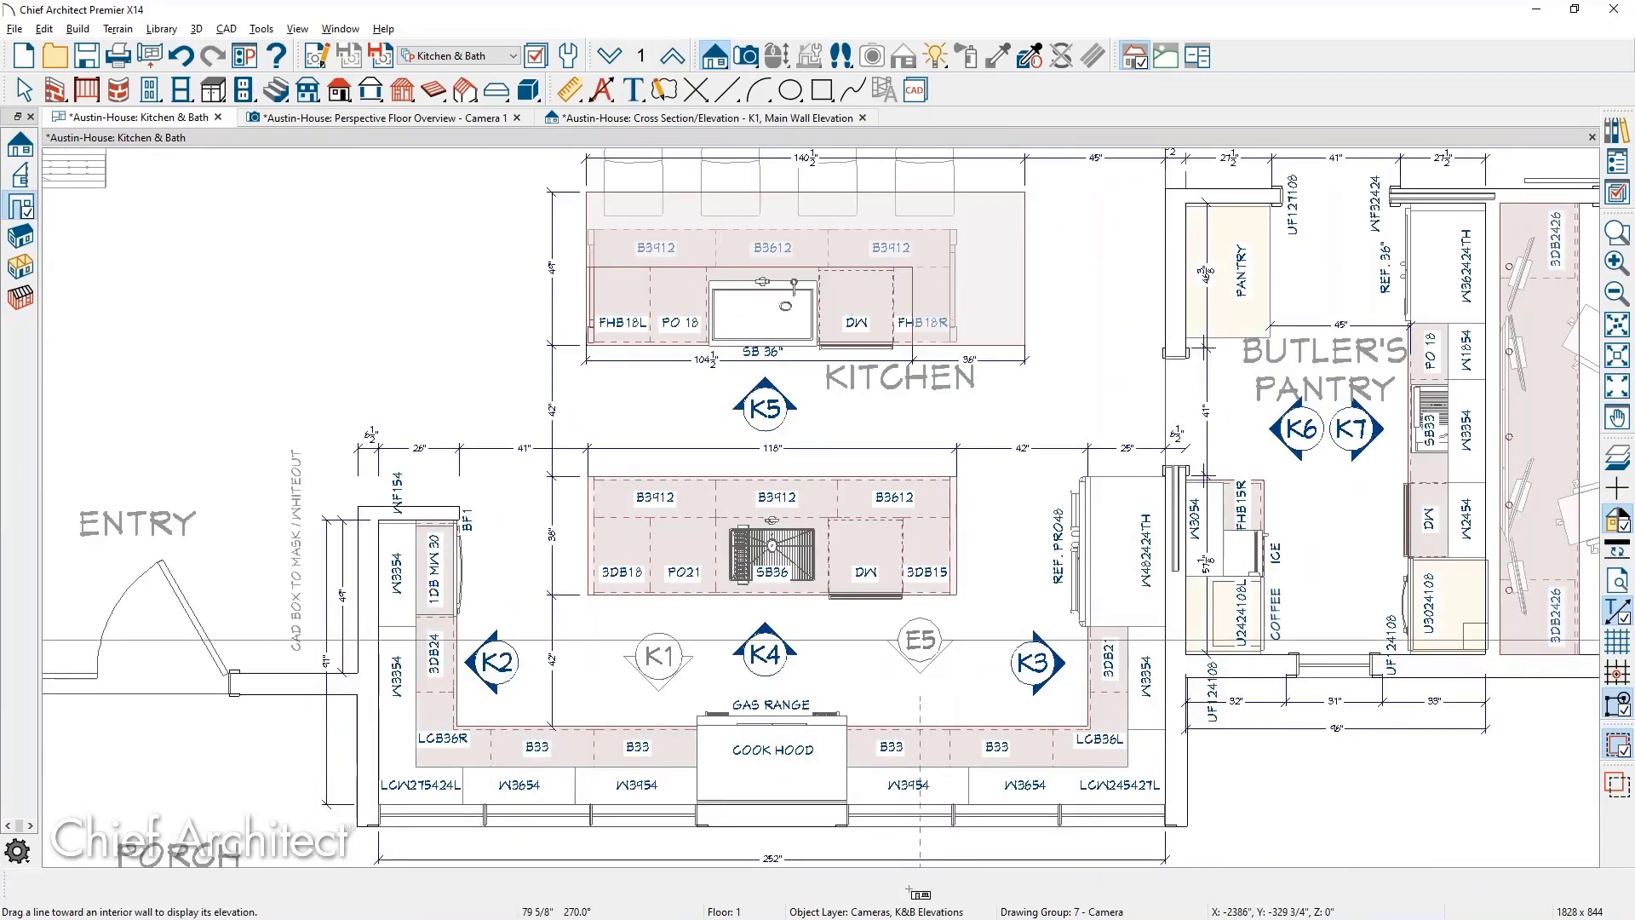
pyautogui.moveTo(909, 890); pyautogui.dragTo(910, 889)
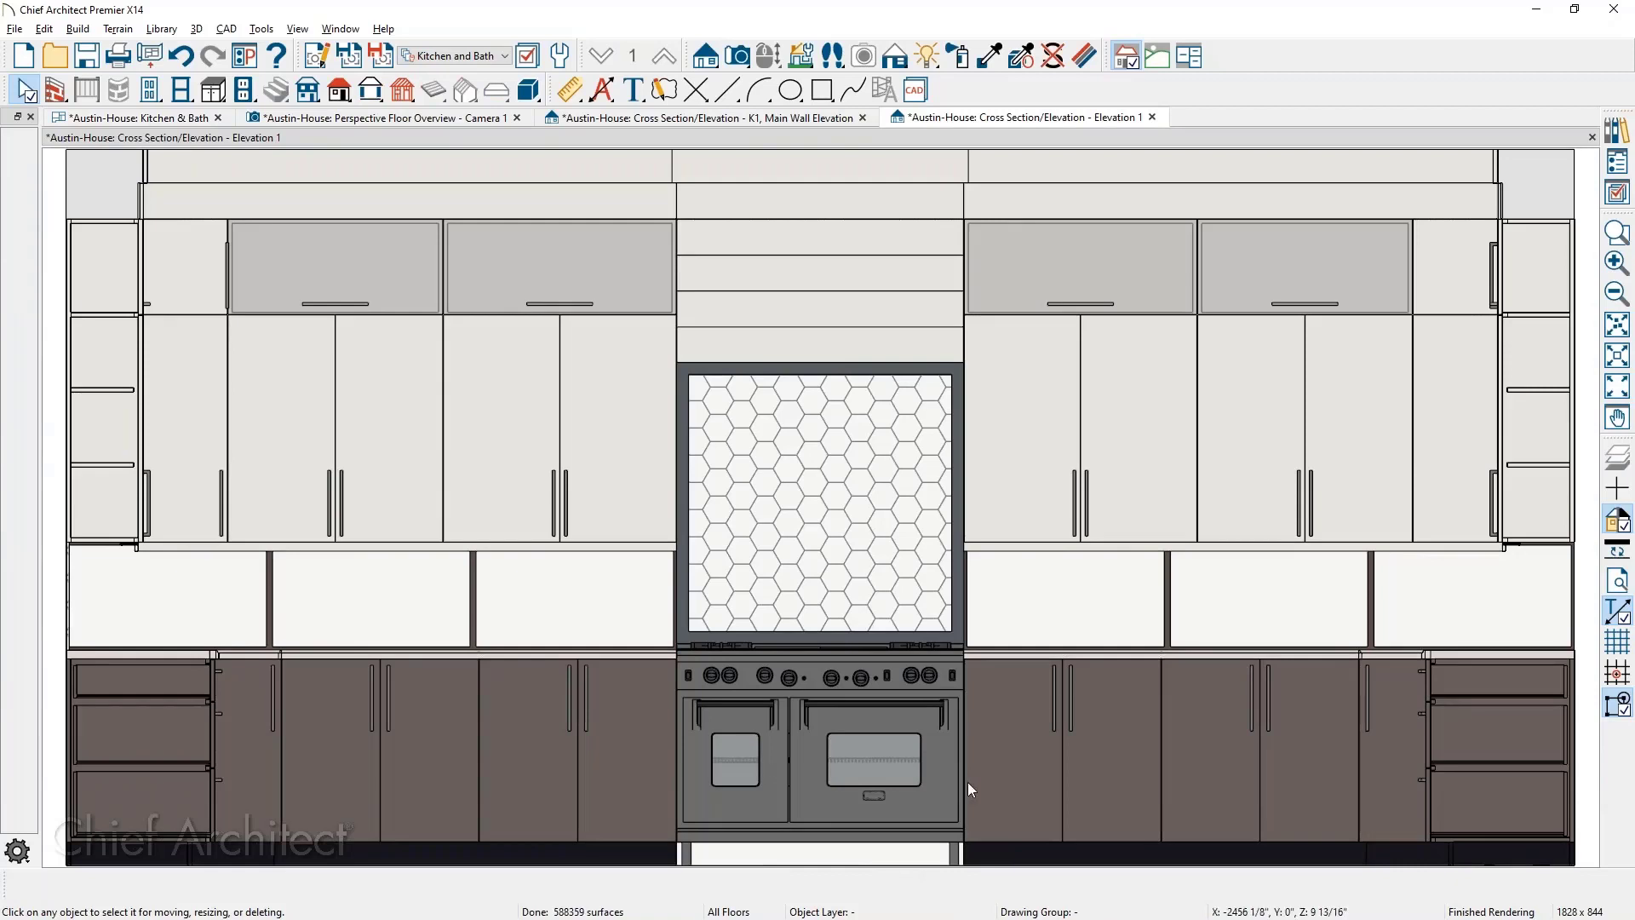
pyautogui.scroll(-1, 893, 664)
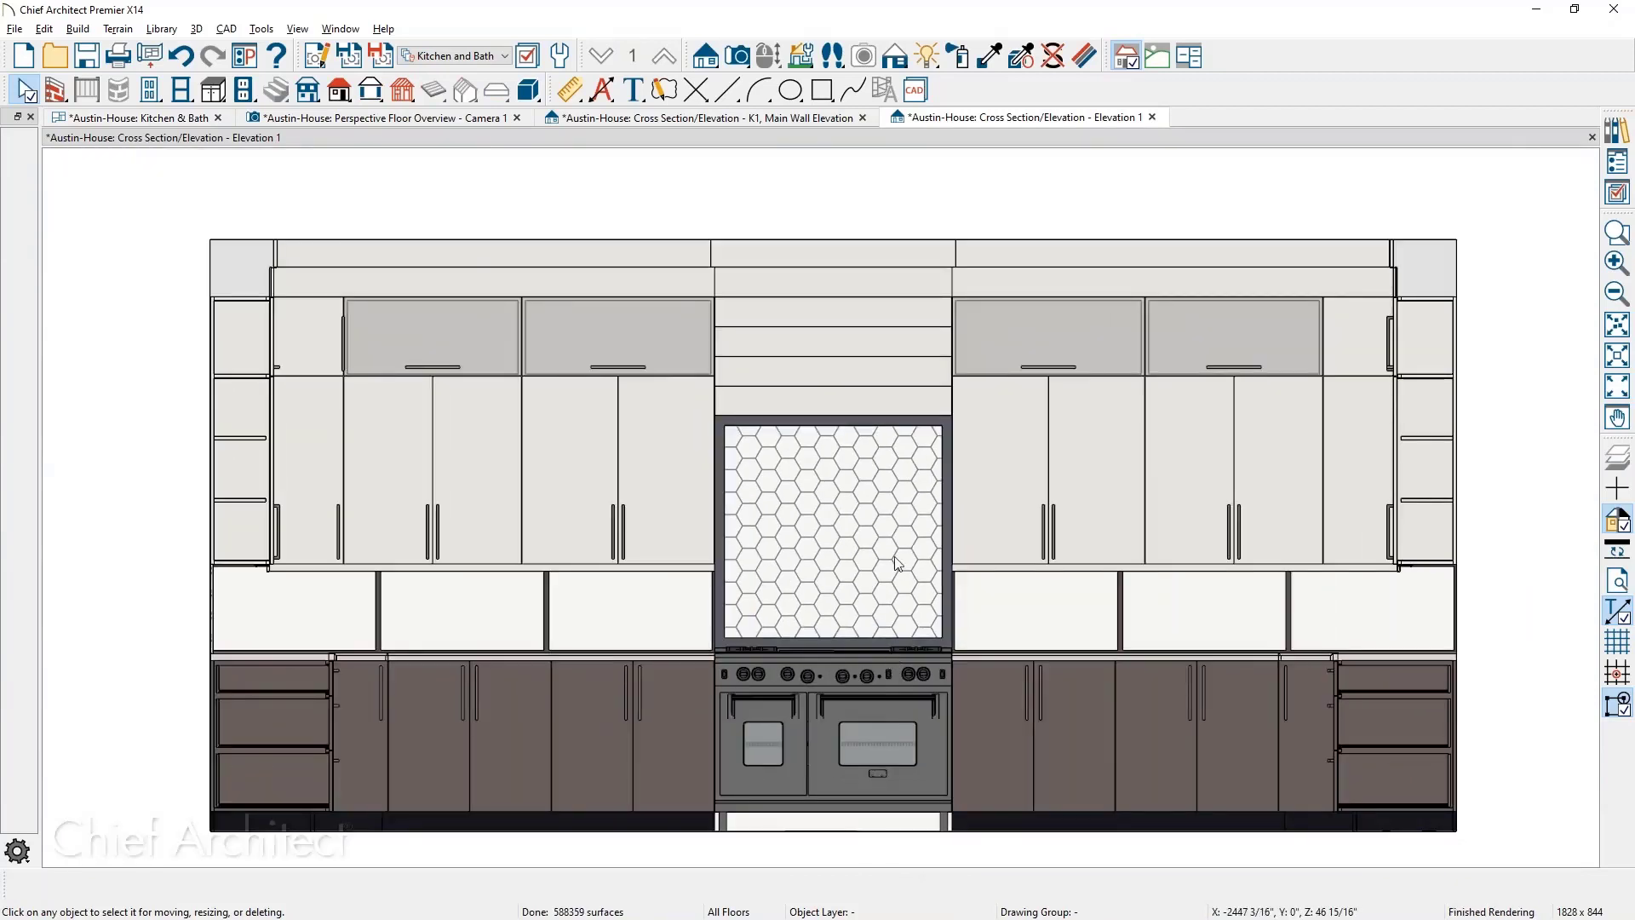
pyautogui.scroll(-1, 880, 535)
pyautogui.moveTo(864, 586); pyautogui.dragTo(826, 503, button='middle')
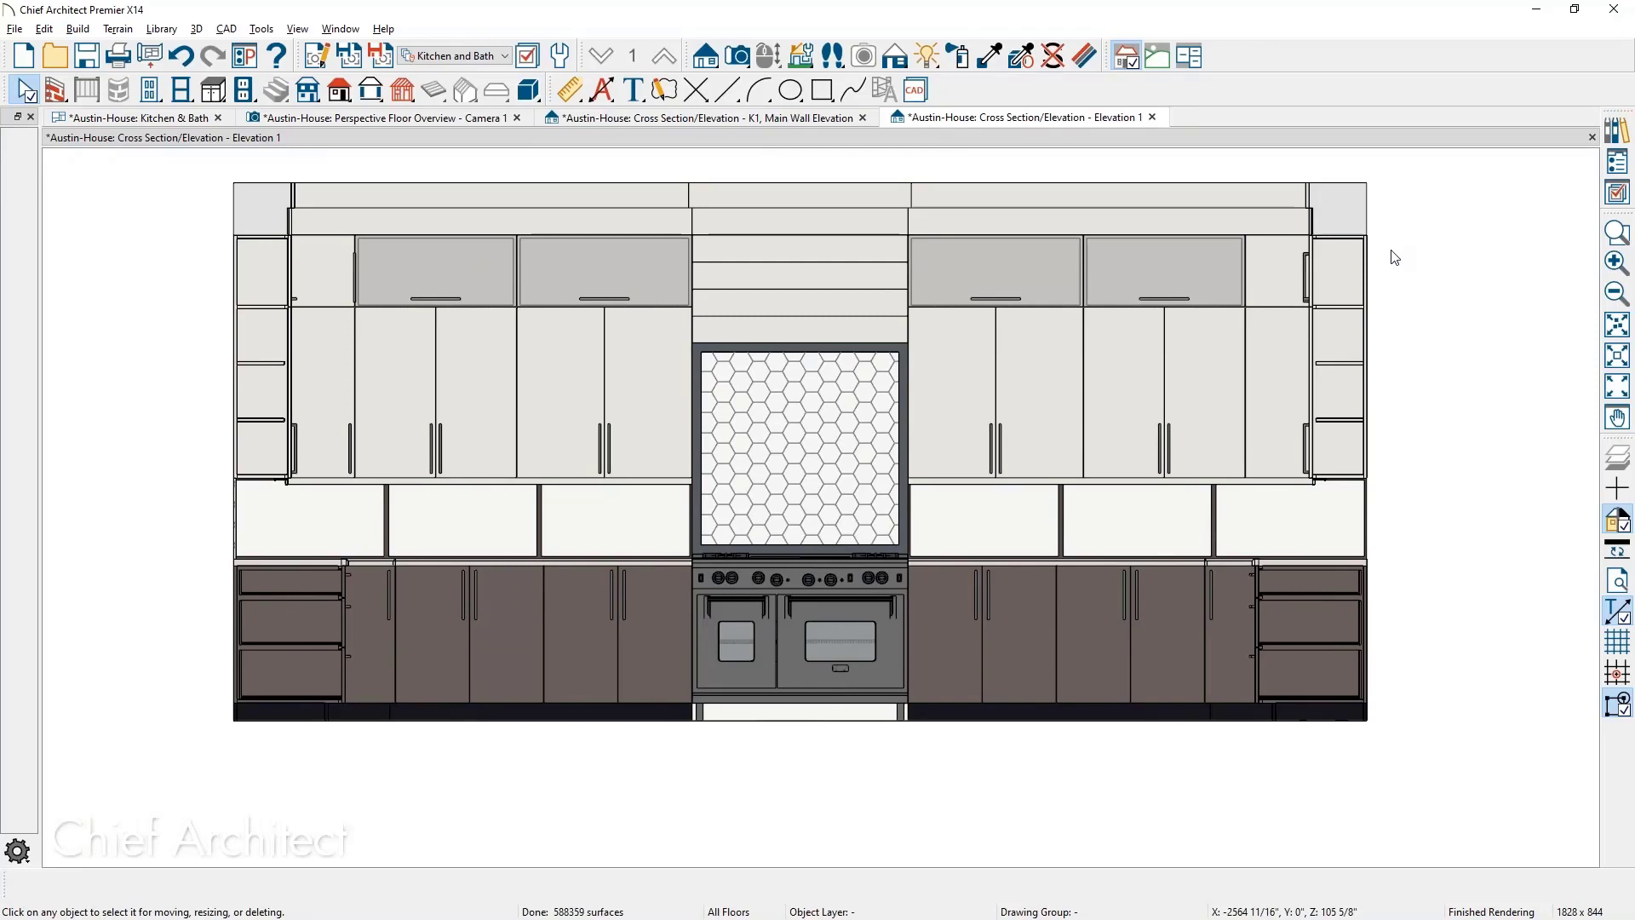
pyautogui.scroll(-1, 1393, 252)
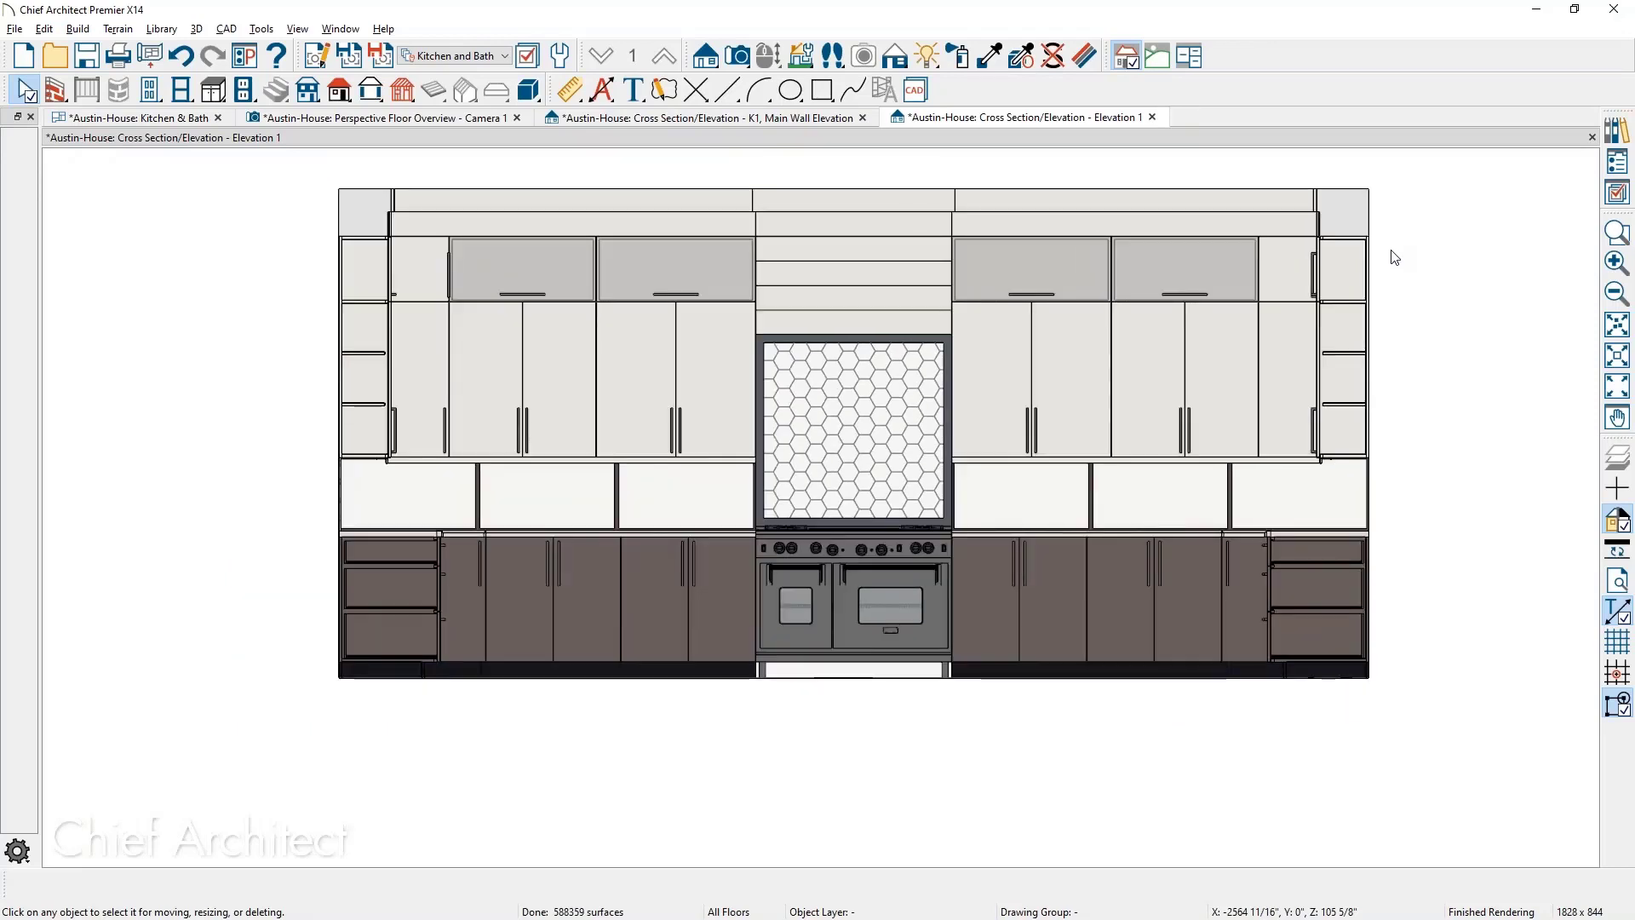
pyautogui.moveTo(1410, 312); pyautogui.dragTo(1385, 331, button='middle')
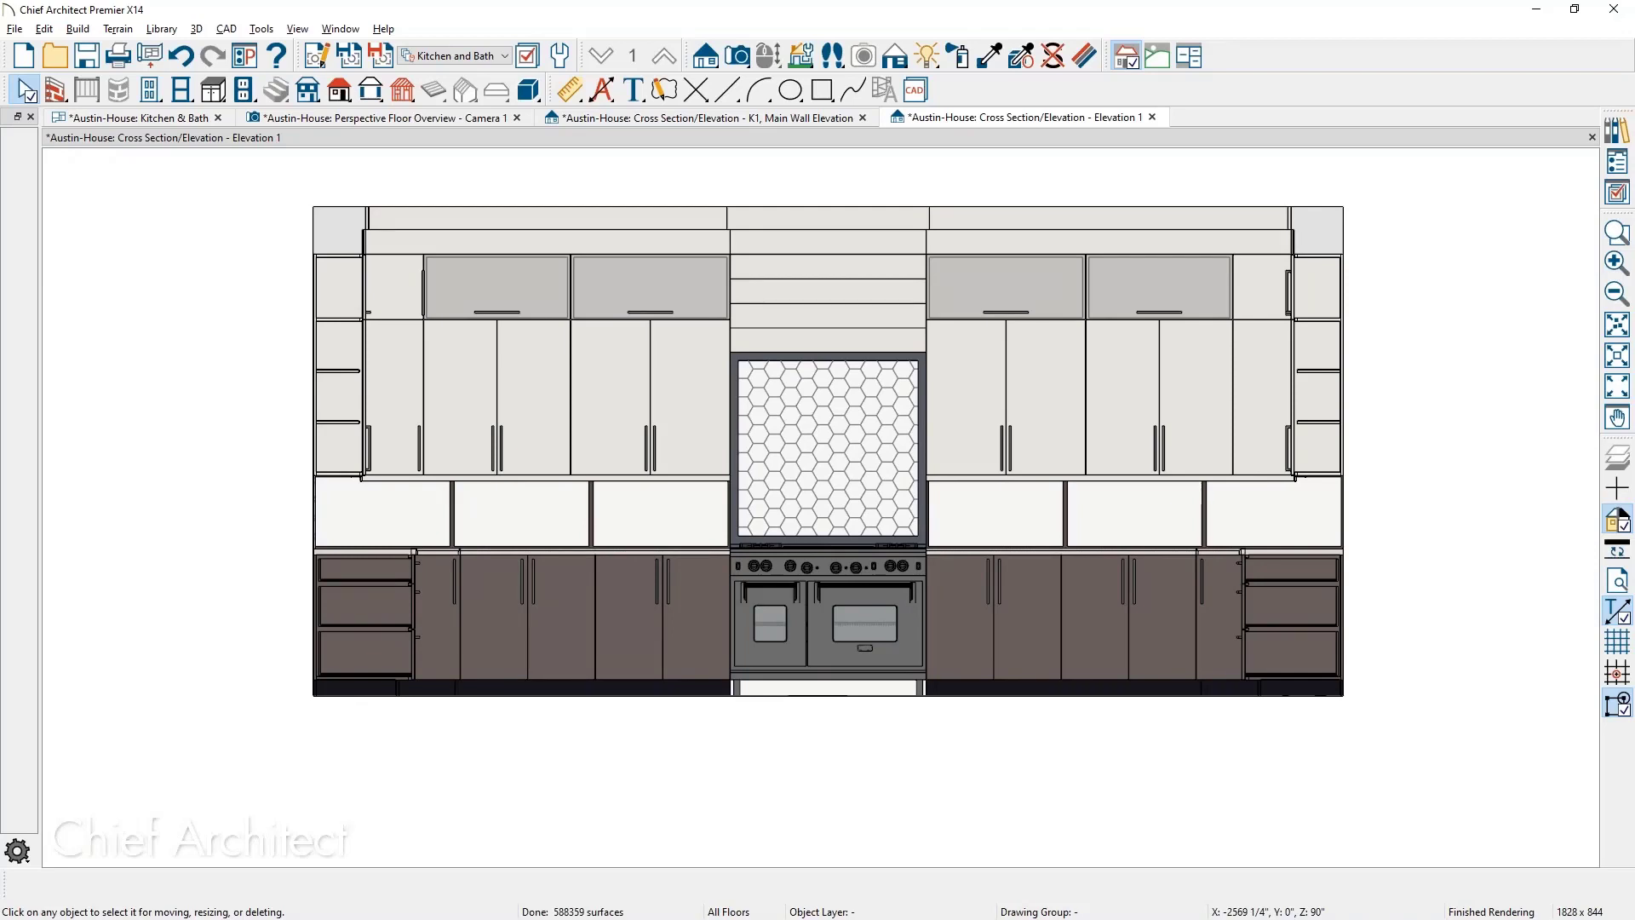
# Create a cross section/elevation in the Kitchen & Bath plan, starting beside the K4 camera and looking through the cook hood wall
pyautogui.click(172, 120)
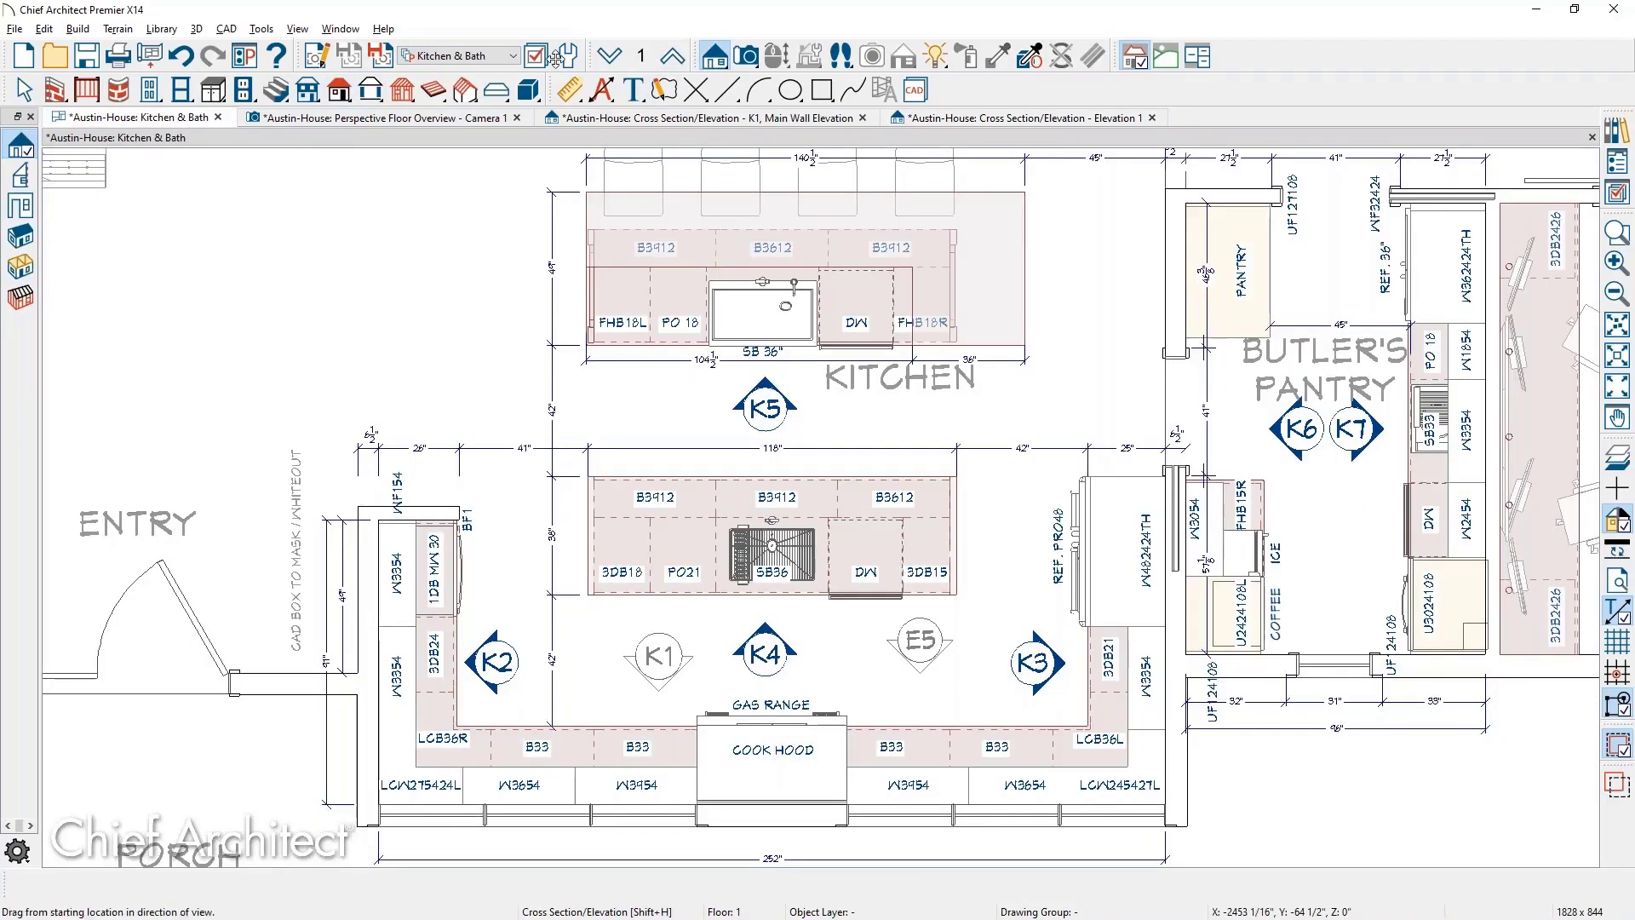
pyautogui.click(19, 178)
pyautogui.moveTo(849, 677); pyautogui.dragTo(849, 909)
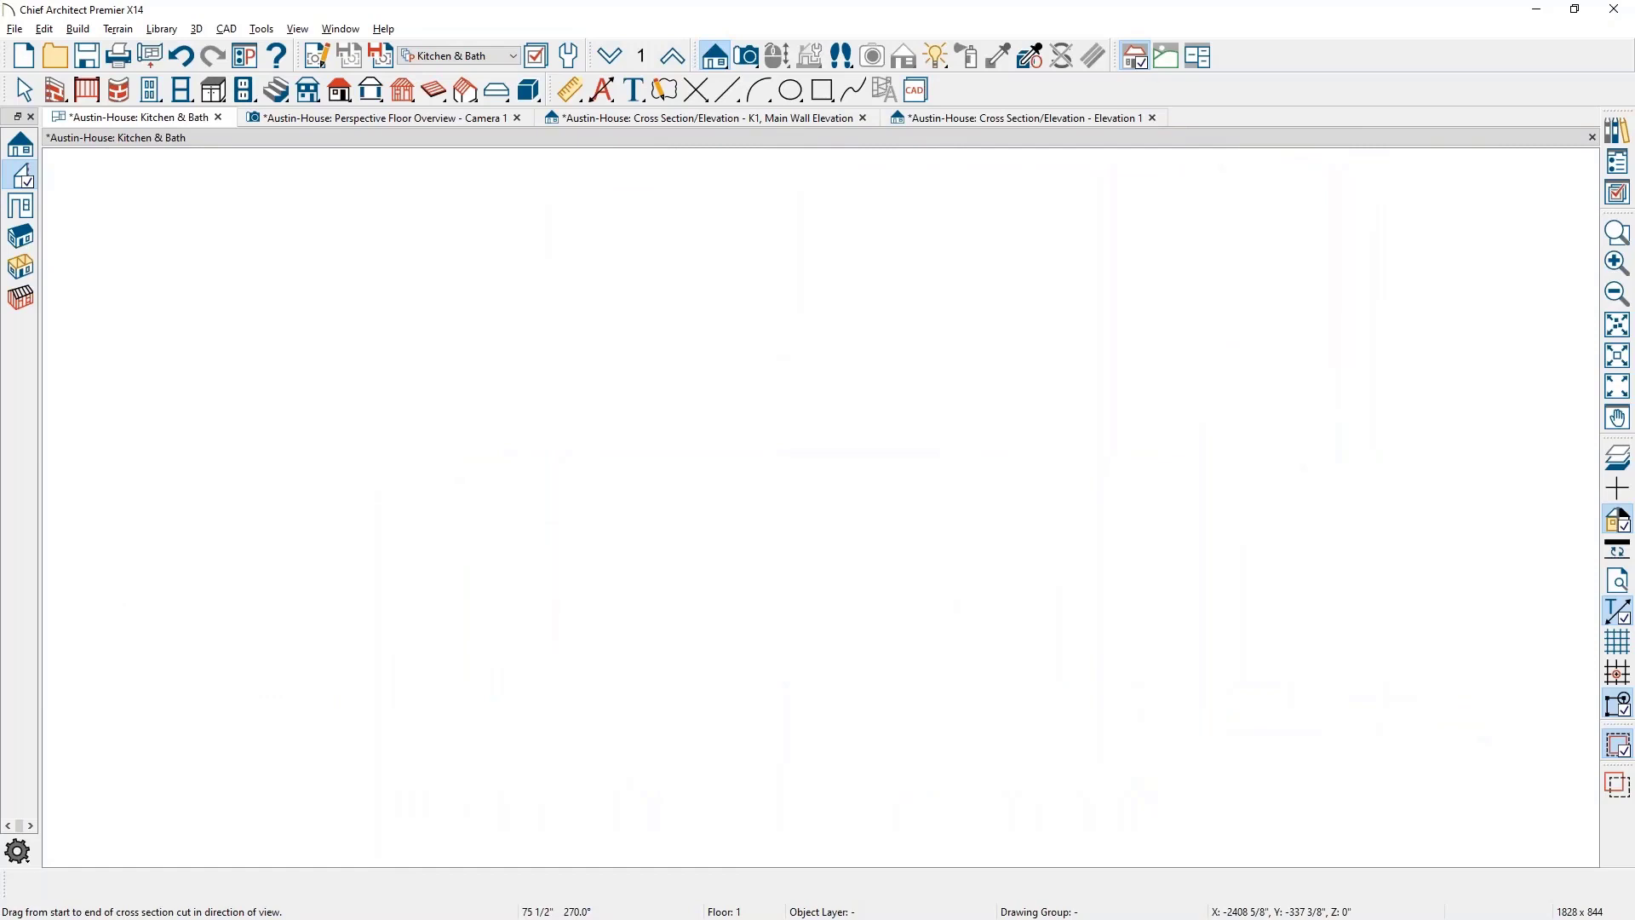
# Show the kitchen part of the new cross section and filter its Section View layers by "cabinets"
pyautogui.scroll(3, 588, 554)
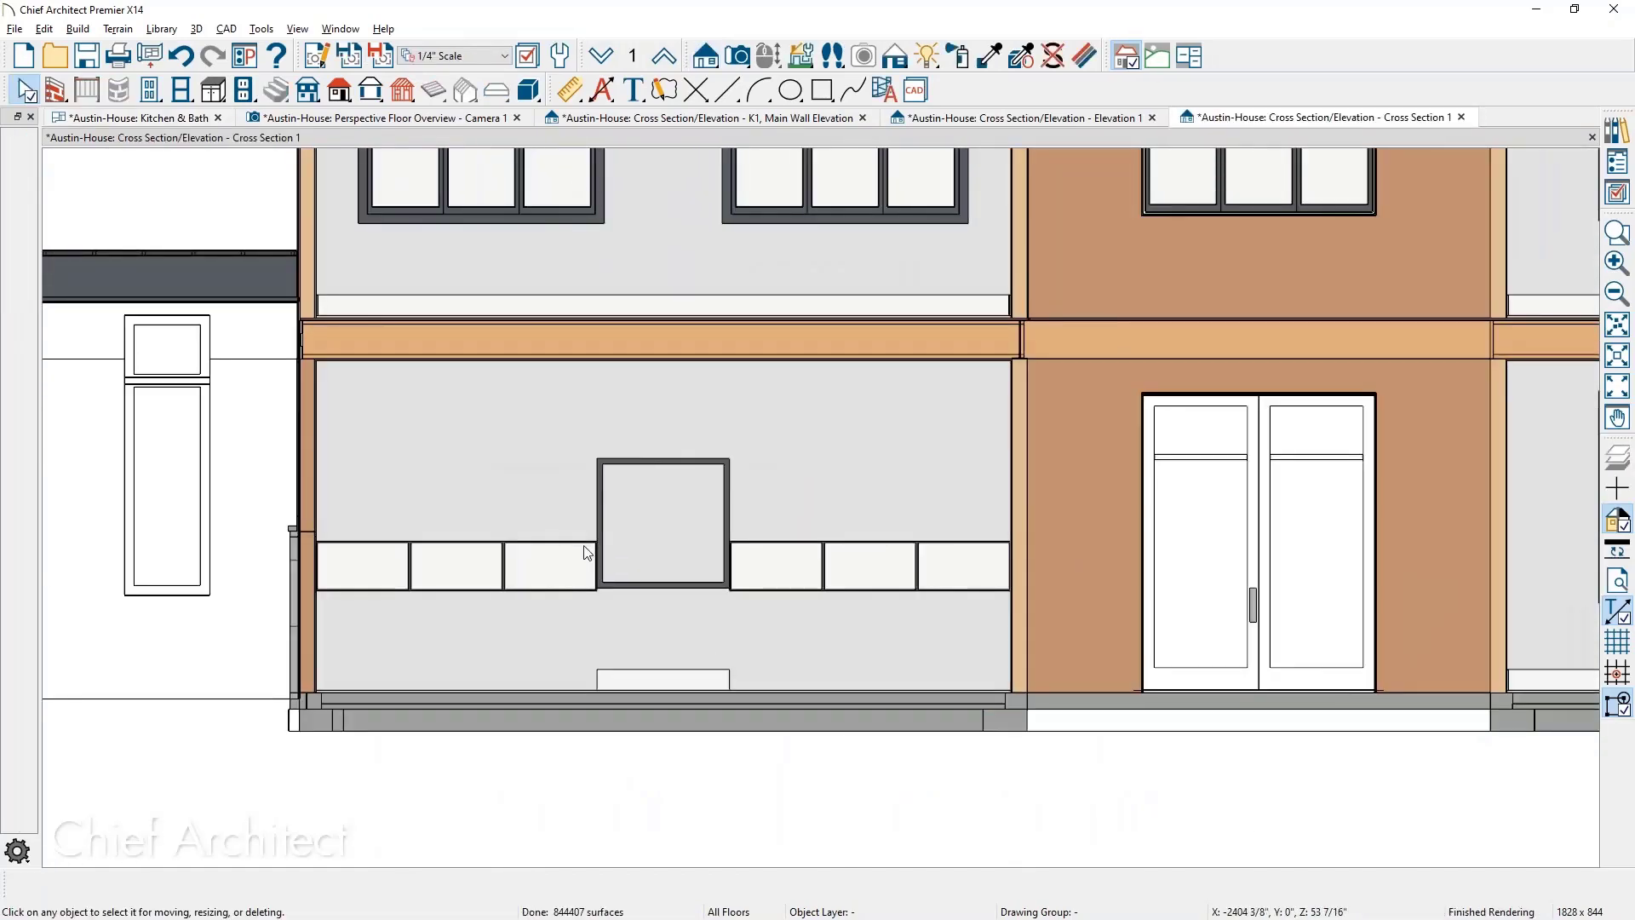
pyautogui.scroll(1, 588, 554)
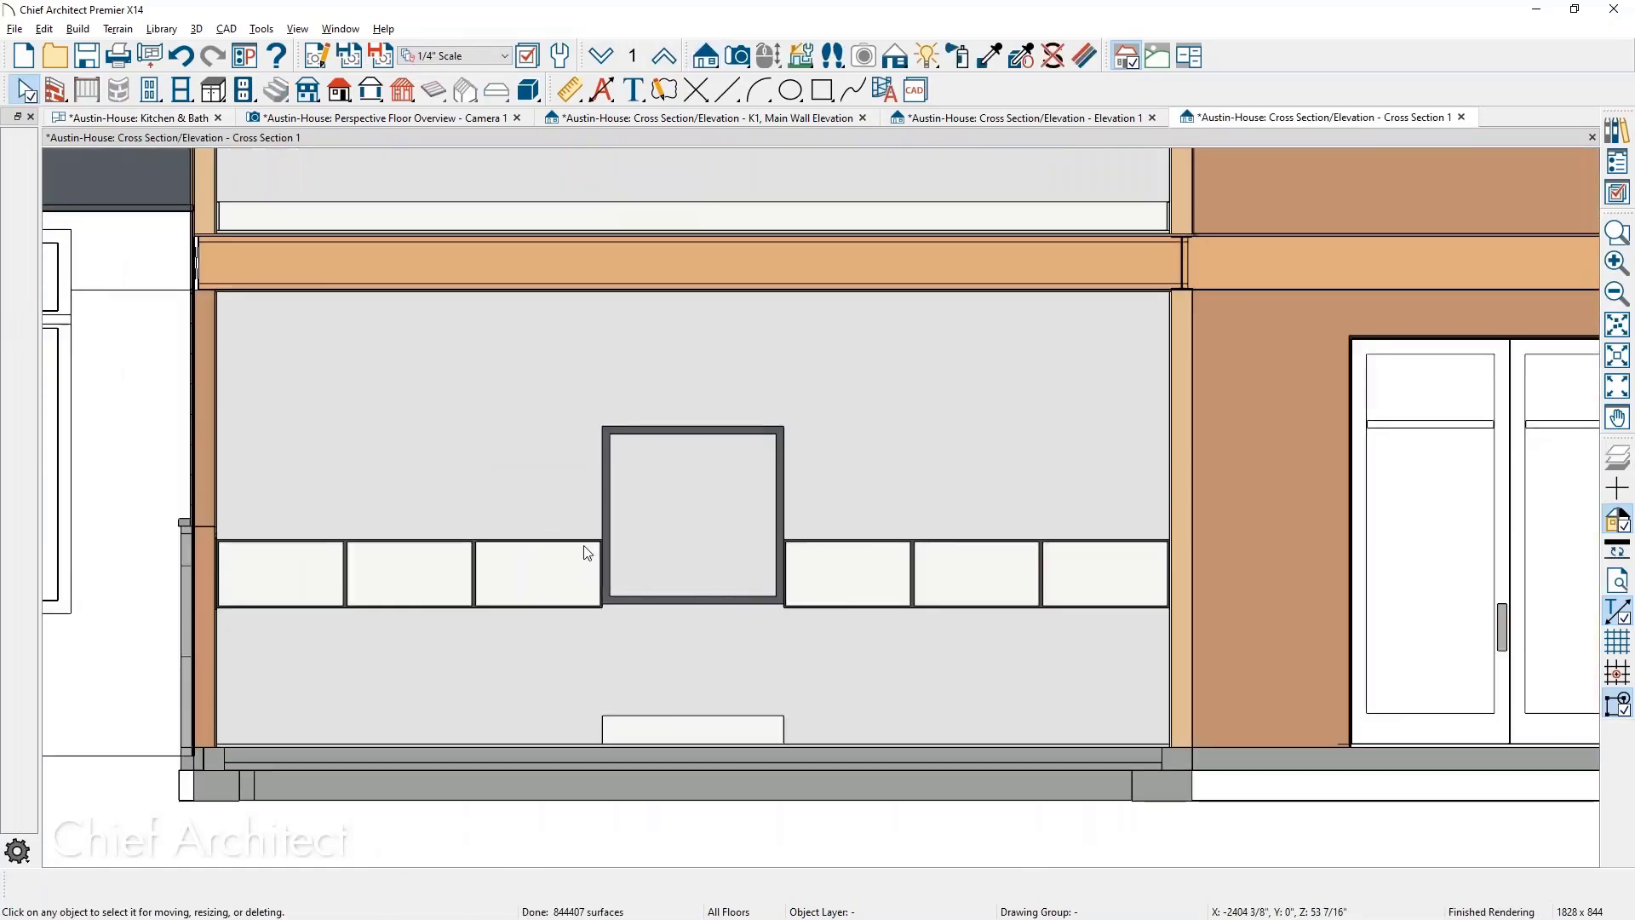
pyautogui.click(1621, 196)
pyautogui.click(1371, 241)
pyautogui.write('c')
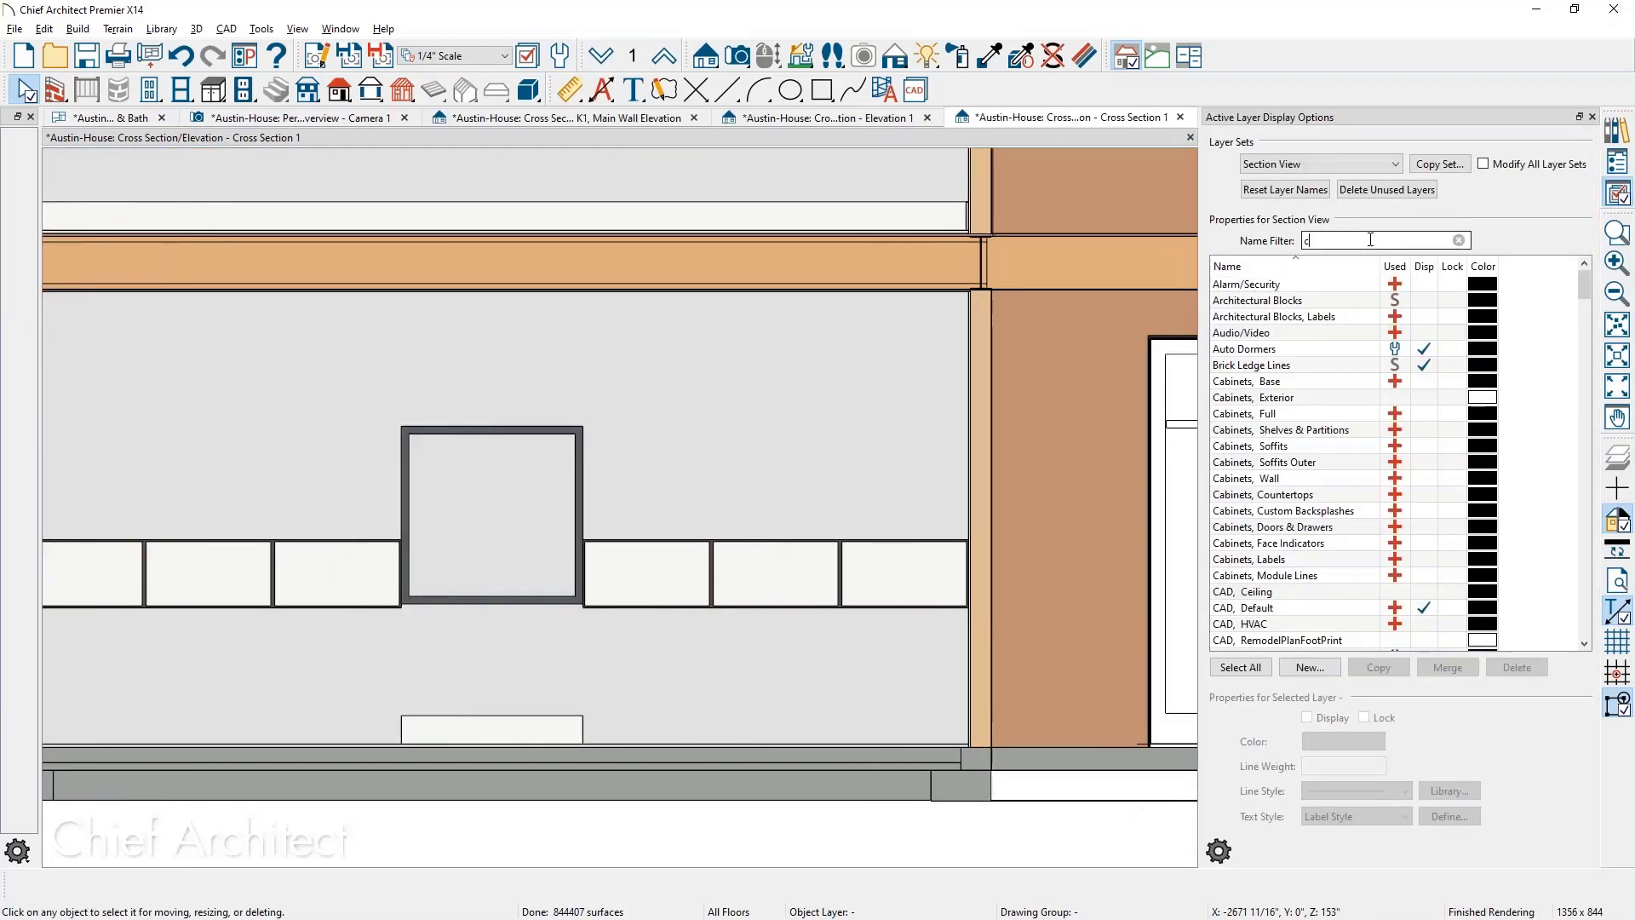
pyautogui.write('ab')
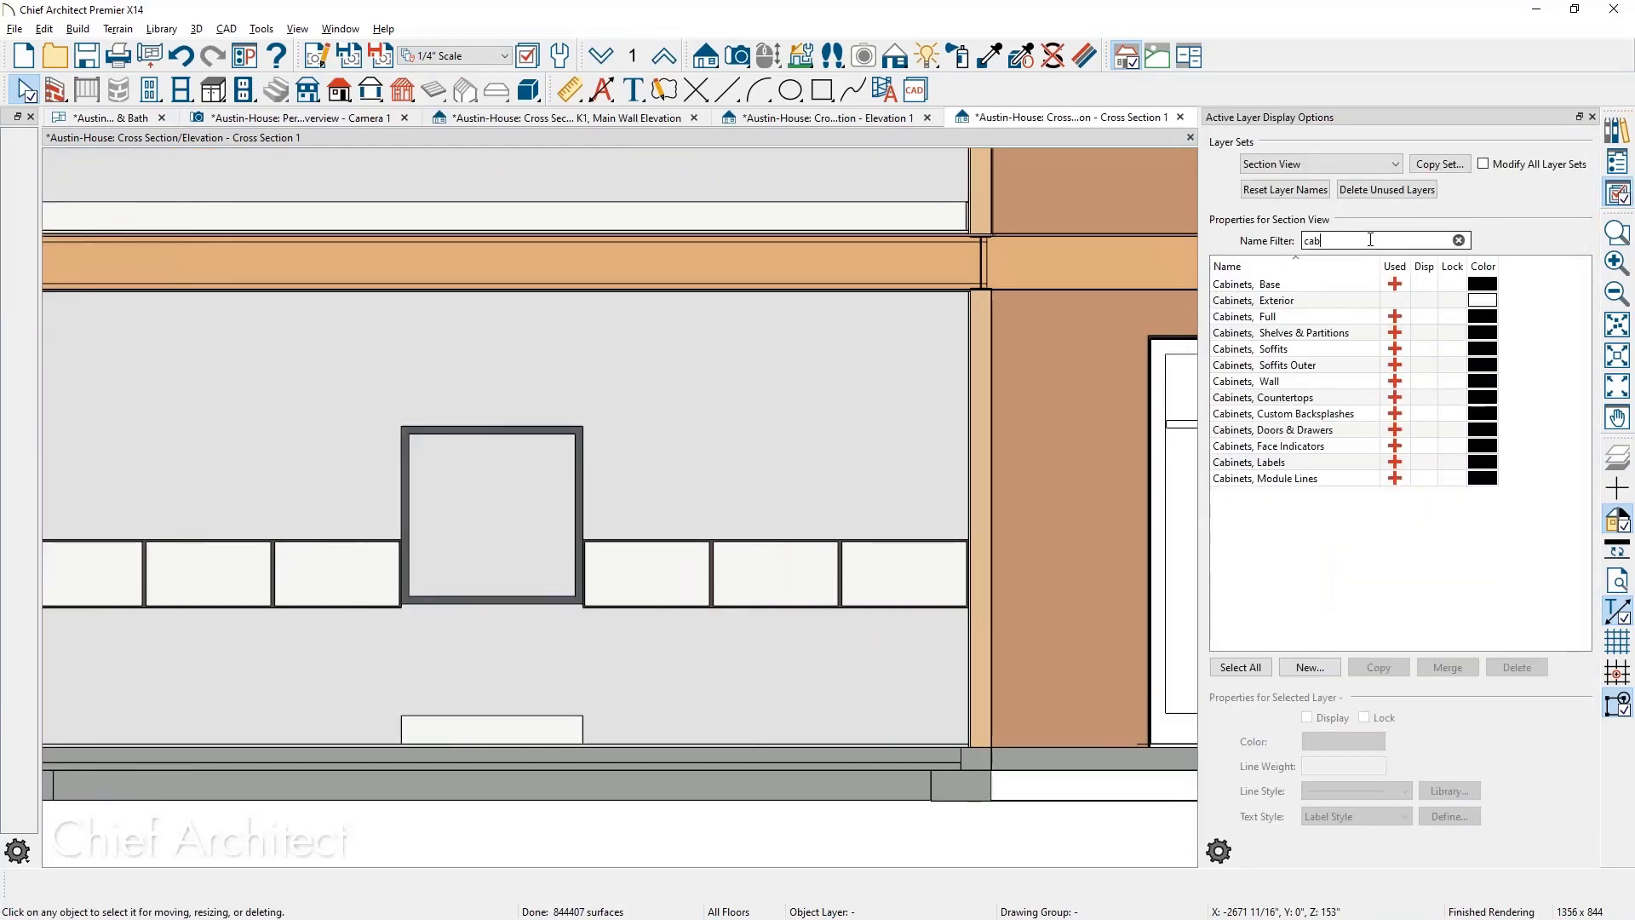
pyautogui.write('inets')
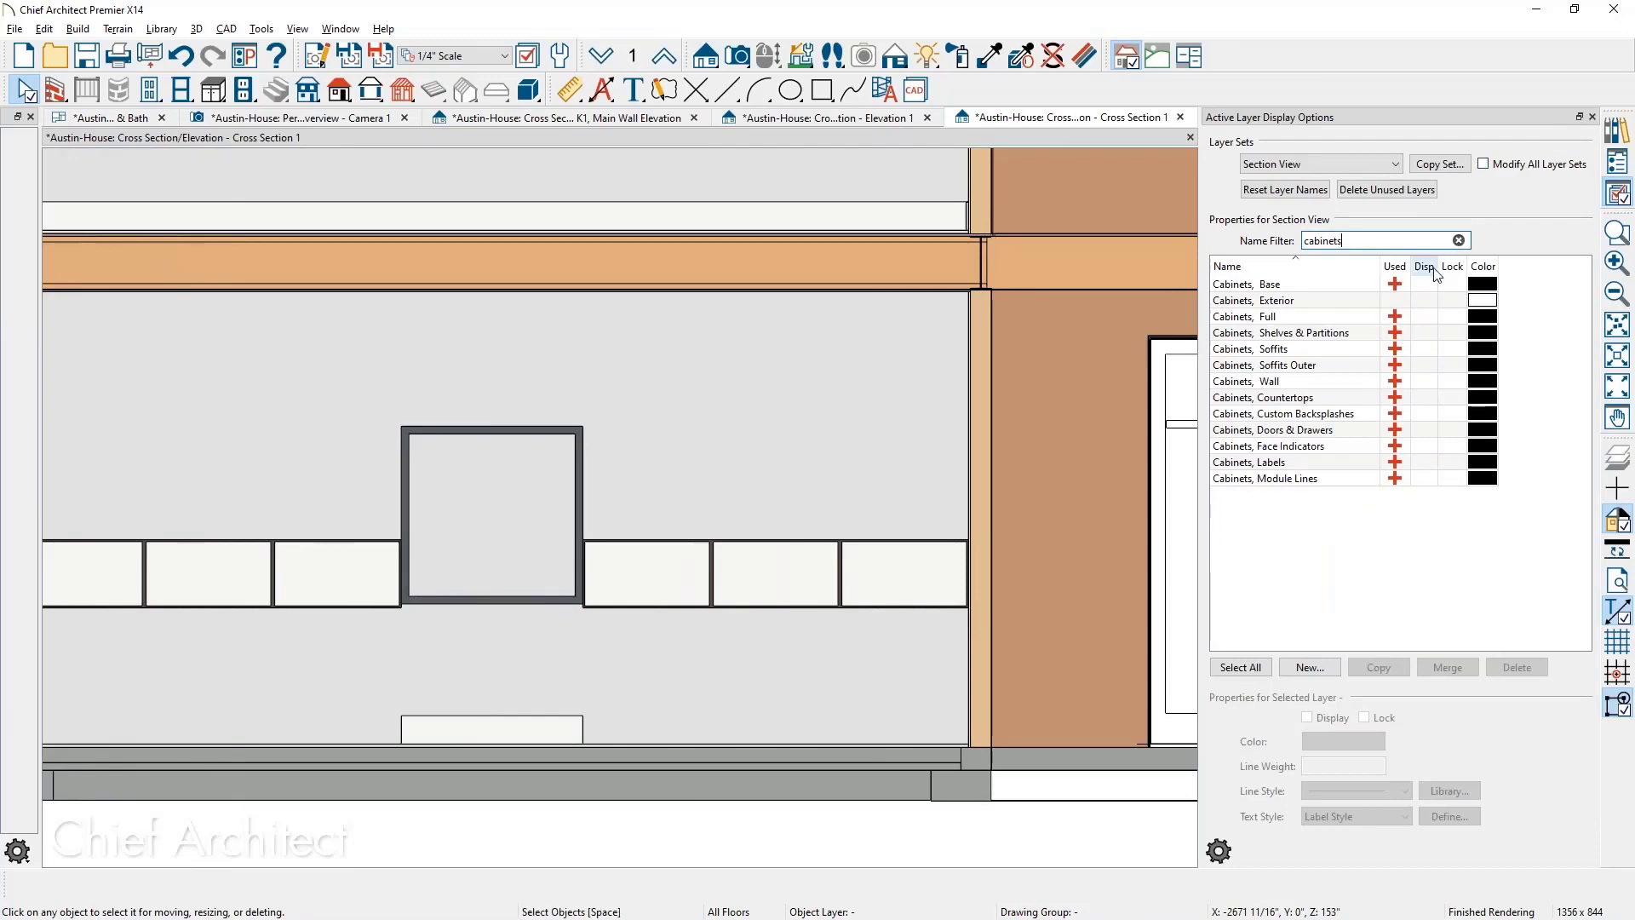
# Turn on display for all cabinet layers in the Section View layer set except Cabinets, Labels
pyautogui.click(1303, 285)
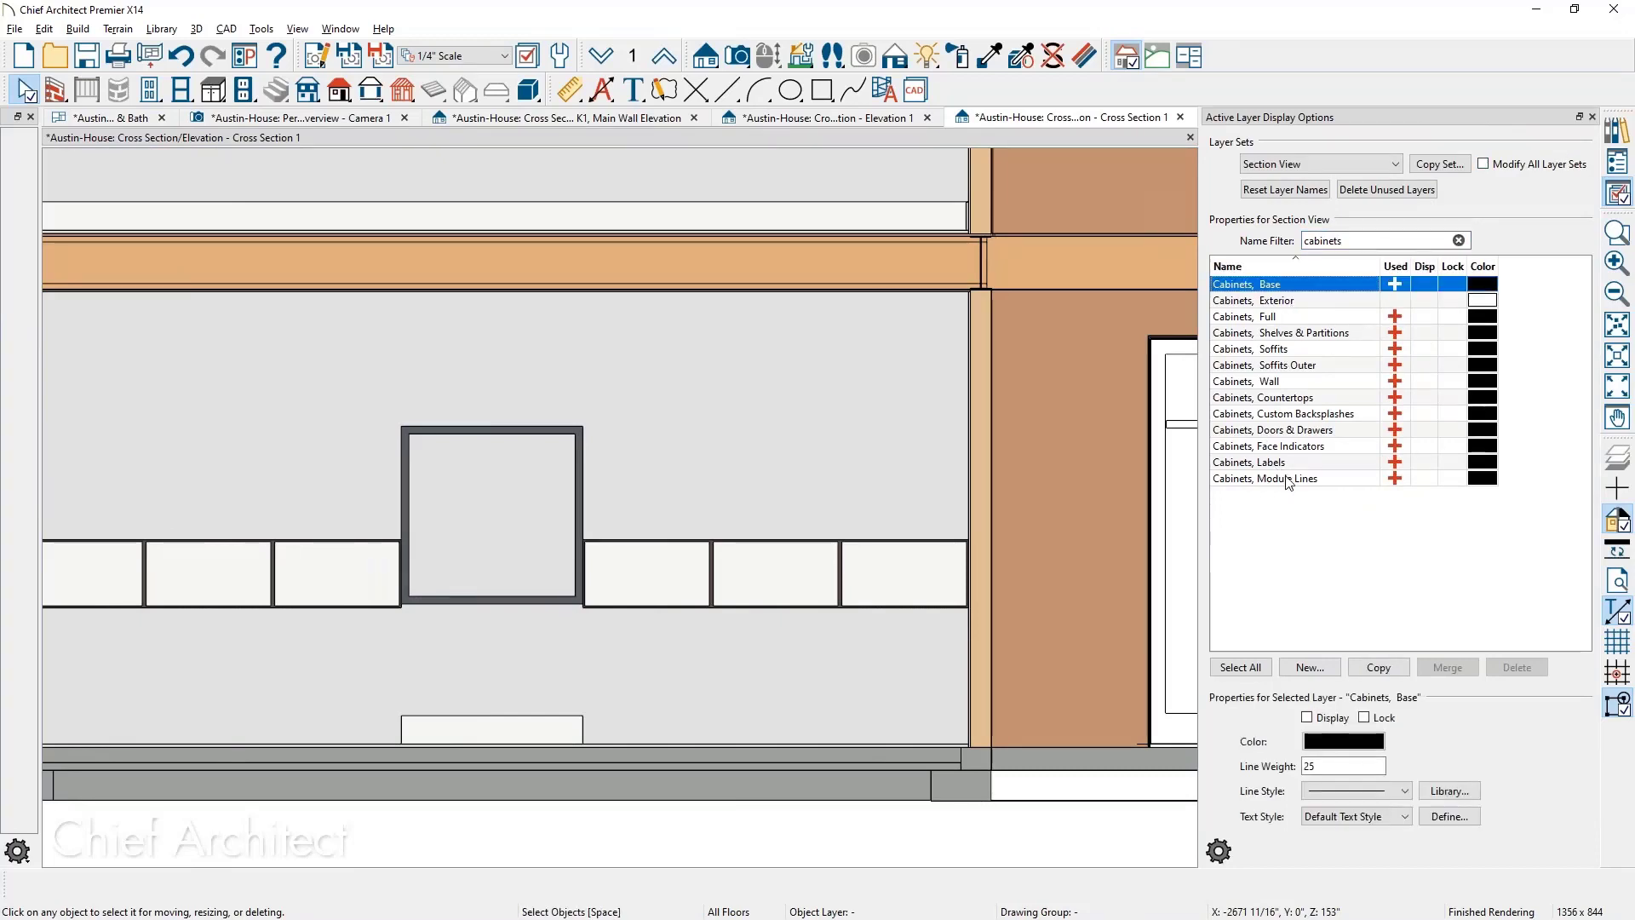
pyautogui.keyDown('shift'); pyautogui.click(1288, 480); pyautogui.keyUp('shift')
pyautogui.click(1344, 719)
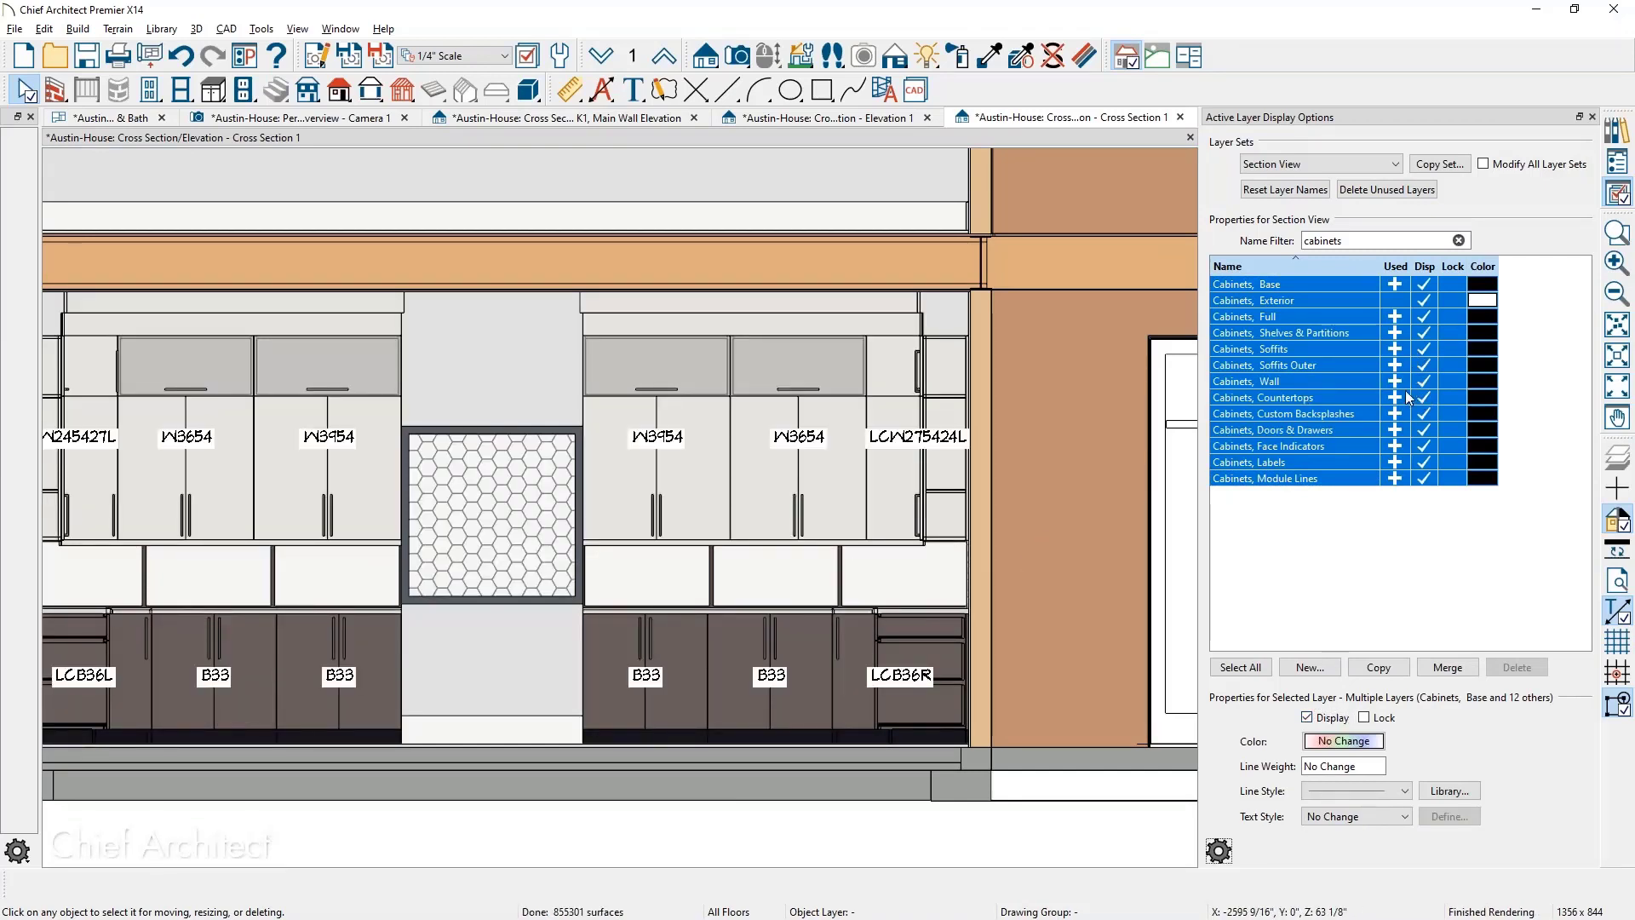
pyautogui.click(1424, 461)
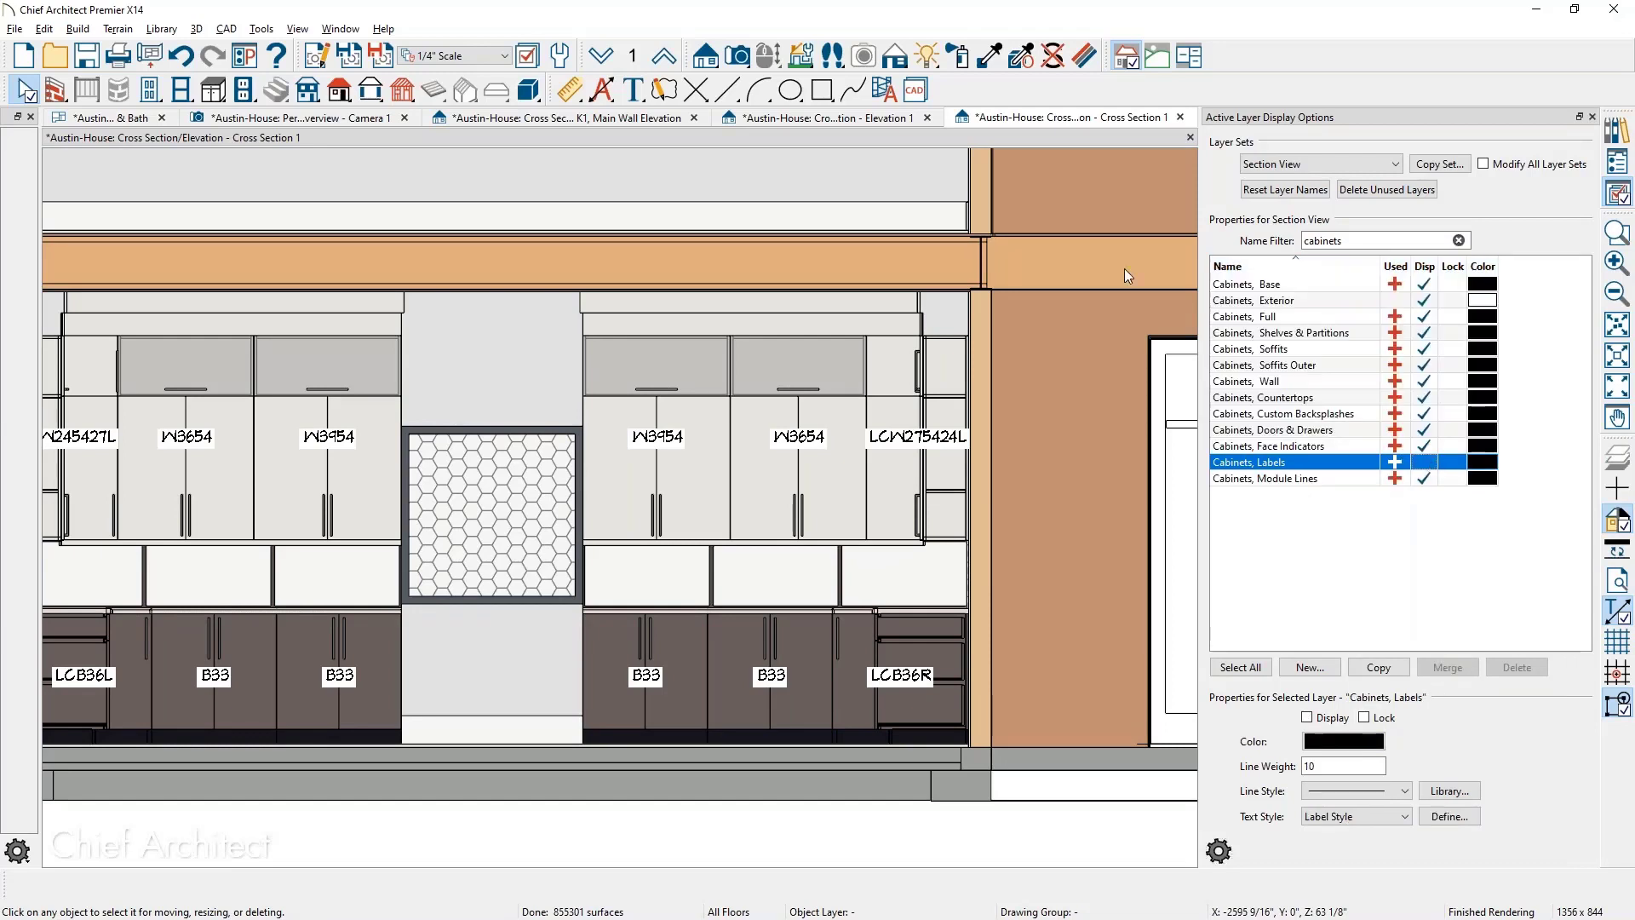
# Review the default set and layer set in the Wall Elevation camera defaults and close the settings without changes
pyautogui.click(561, 55)
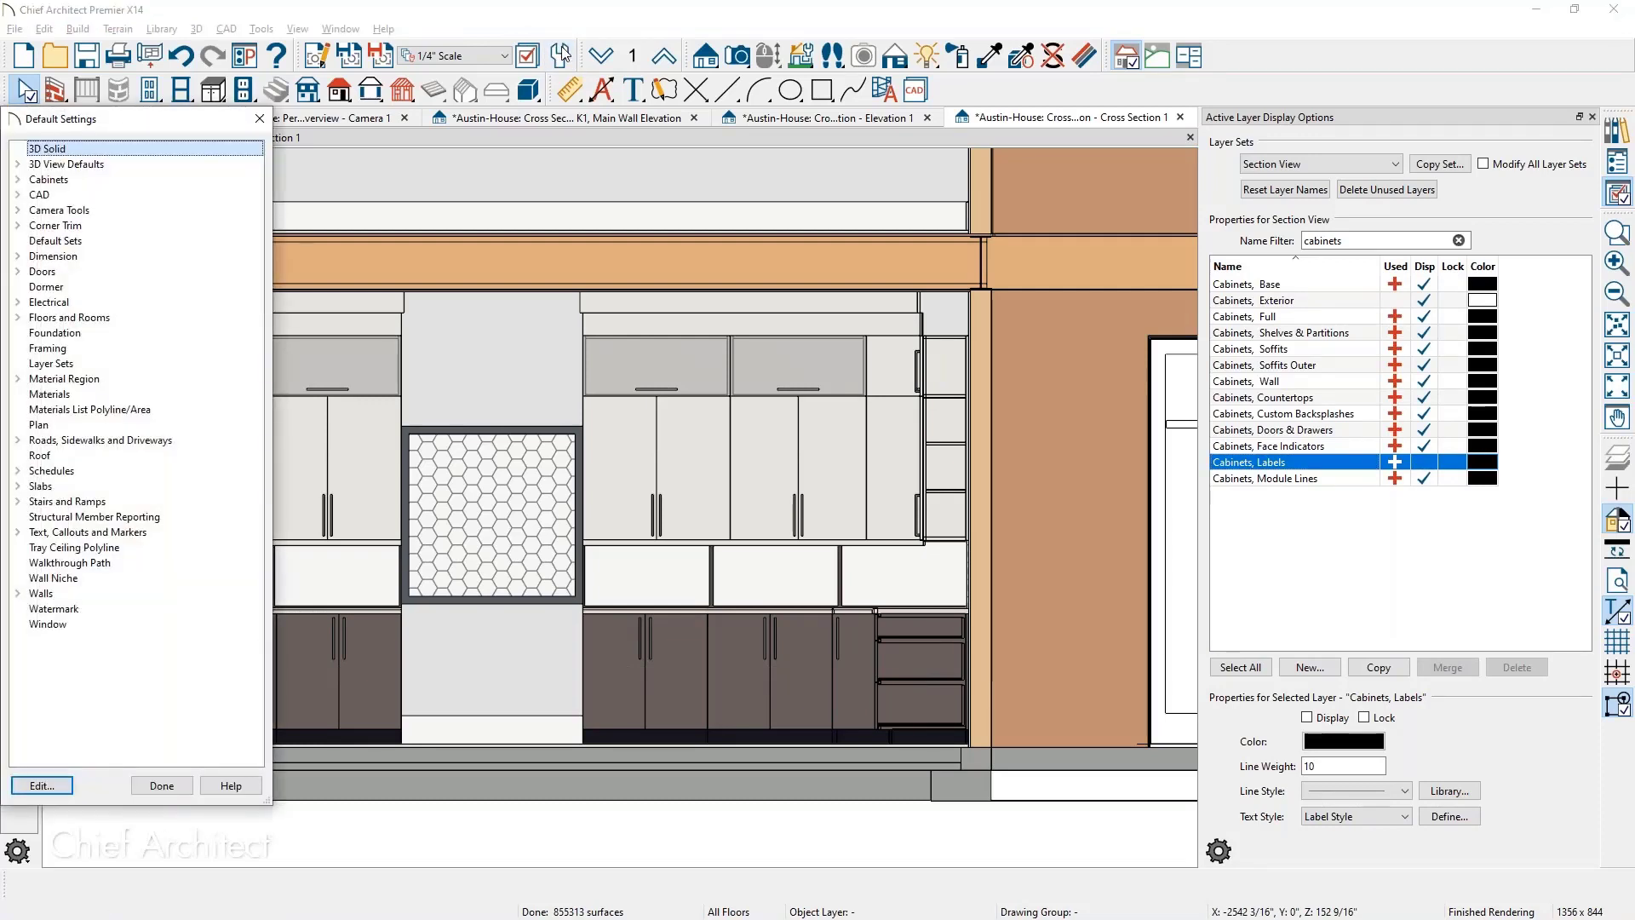
pyautogui.click(18, 210)
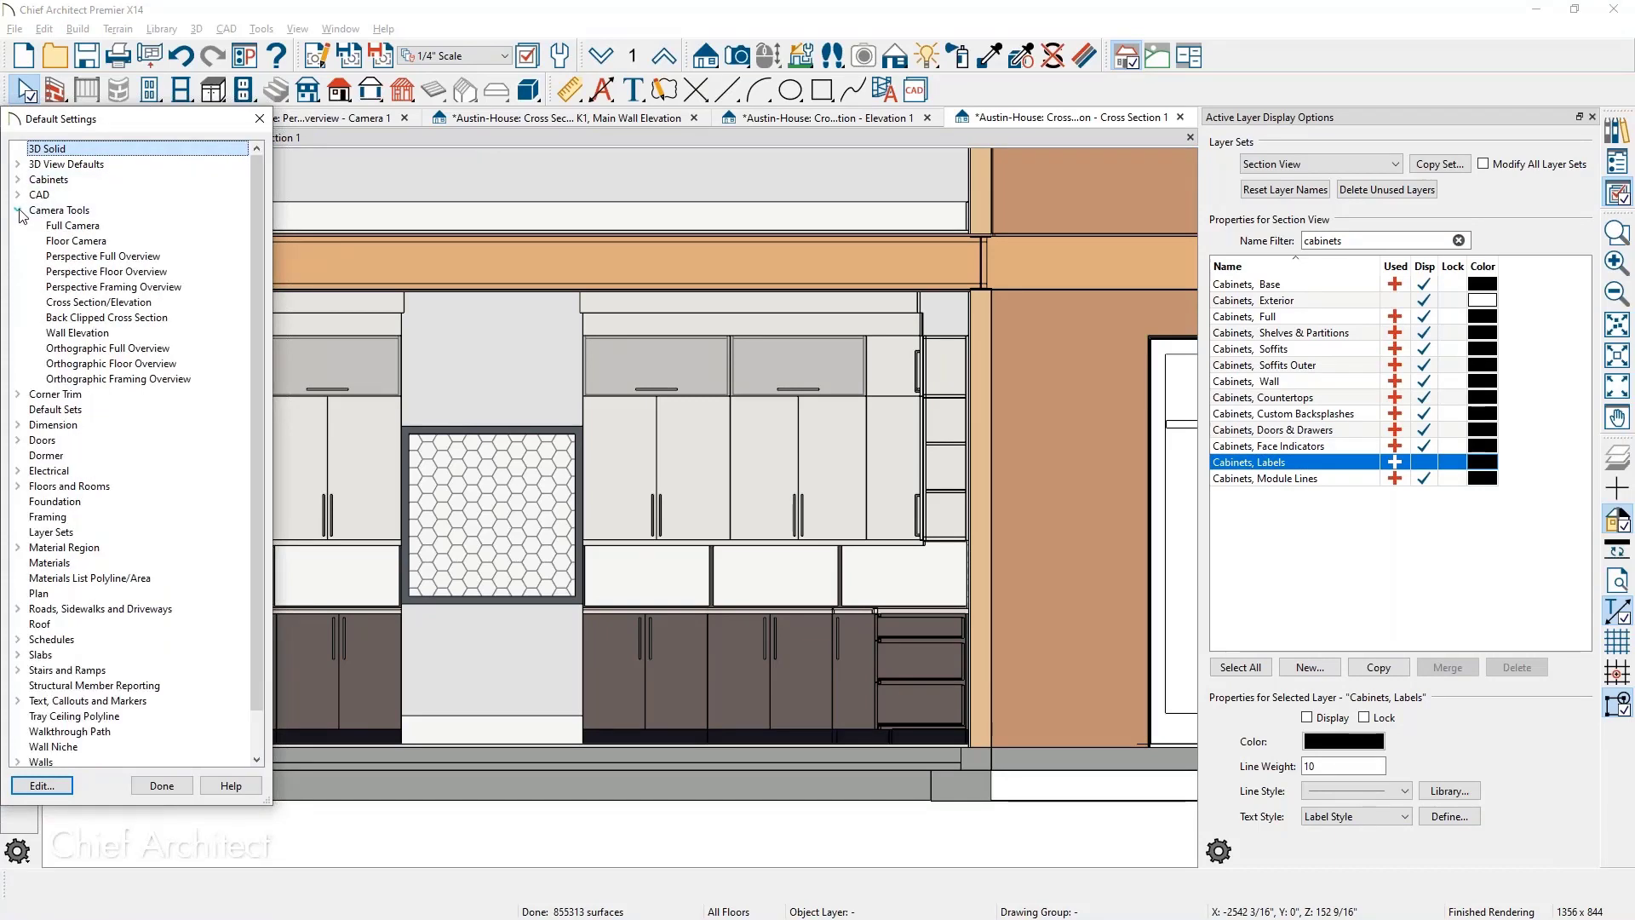
pyautogui.click(124, 334)
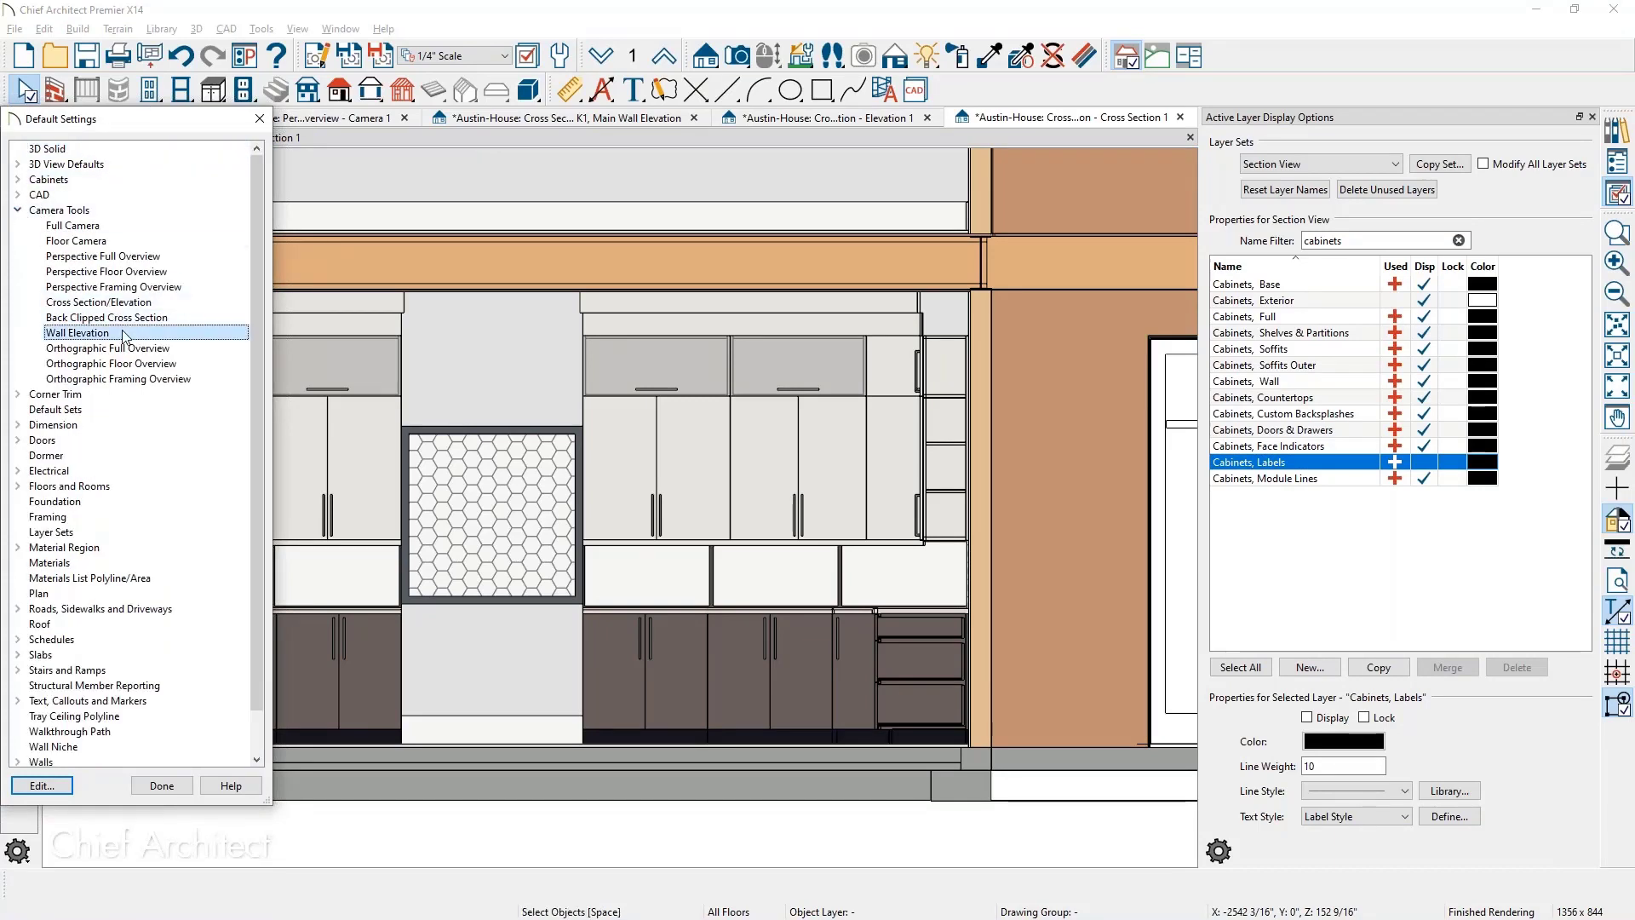
pyautogui.doubleClick(81, 337)
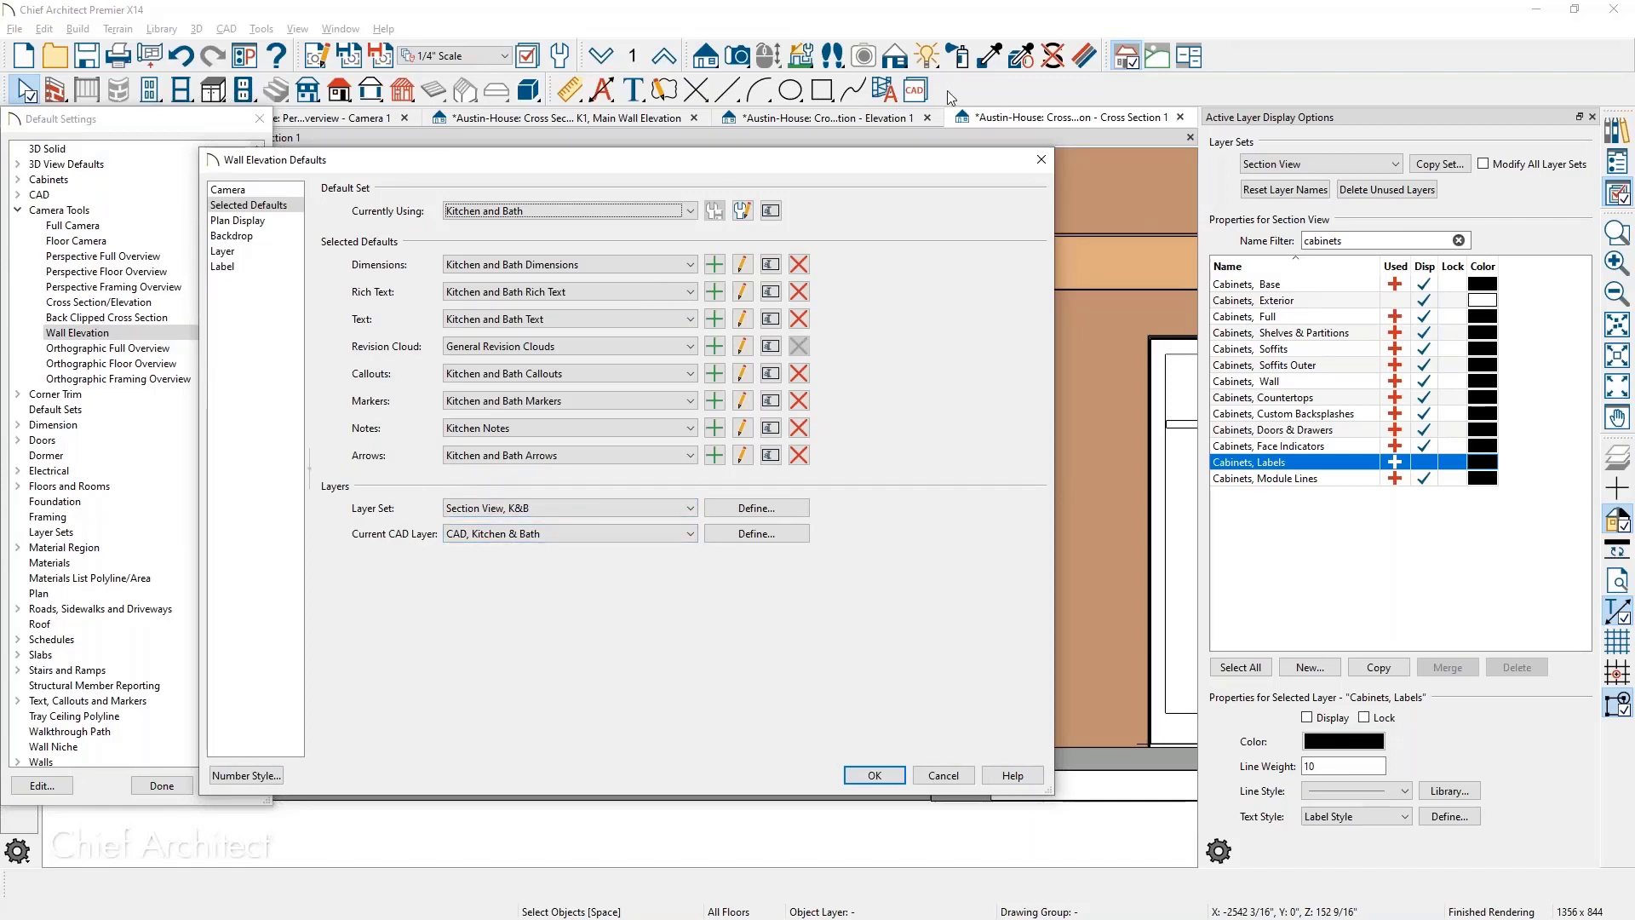
pyautogui.click(1041, 161)
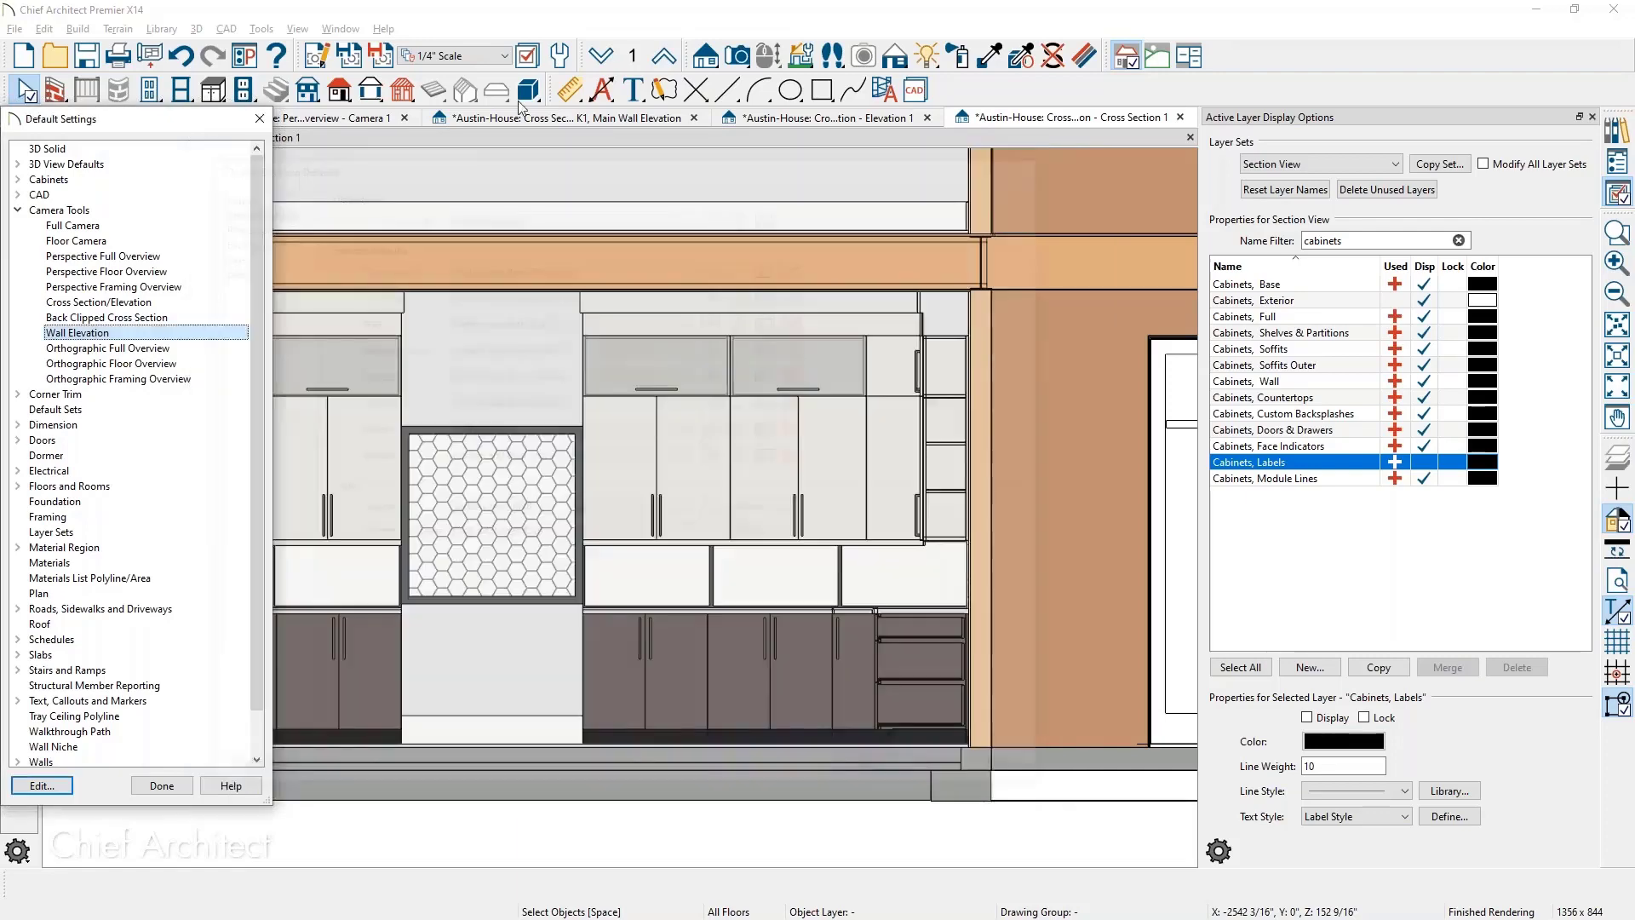
pyautogui.click(260, 118)
# Examine the cabinet run and adjoining walls in the cross section and compare them with the Elevation 1 wall elevation
pyautogui.moveTo(410, 694); pyautogui.dragTo(723, 540, button='middle')
pyautogui.scroll(1, 393, 632)
pyautogui.scroll(1, 394, 639)
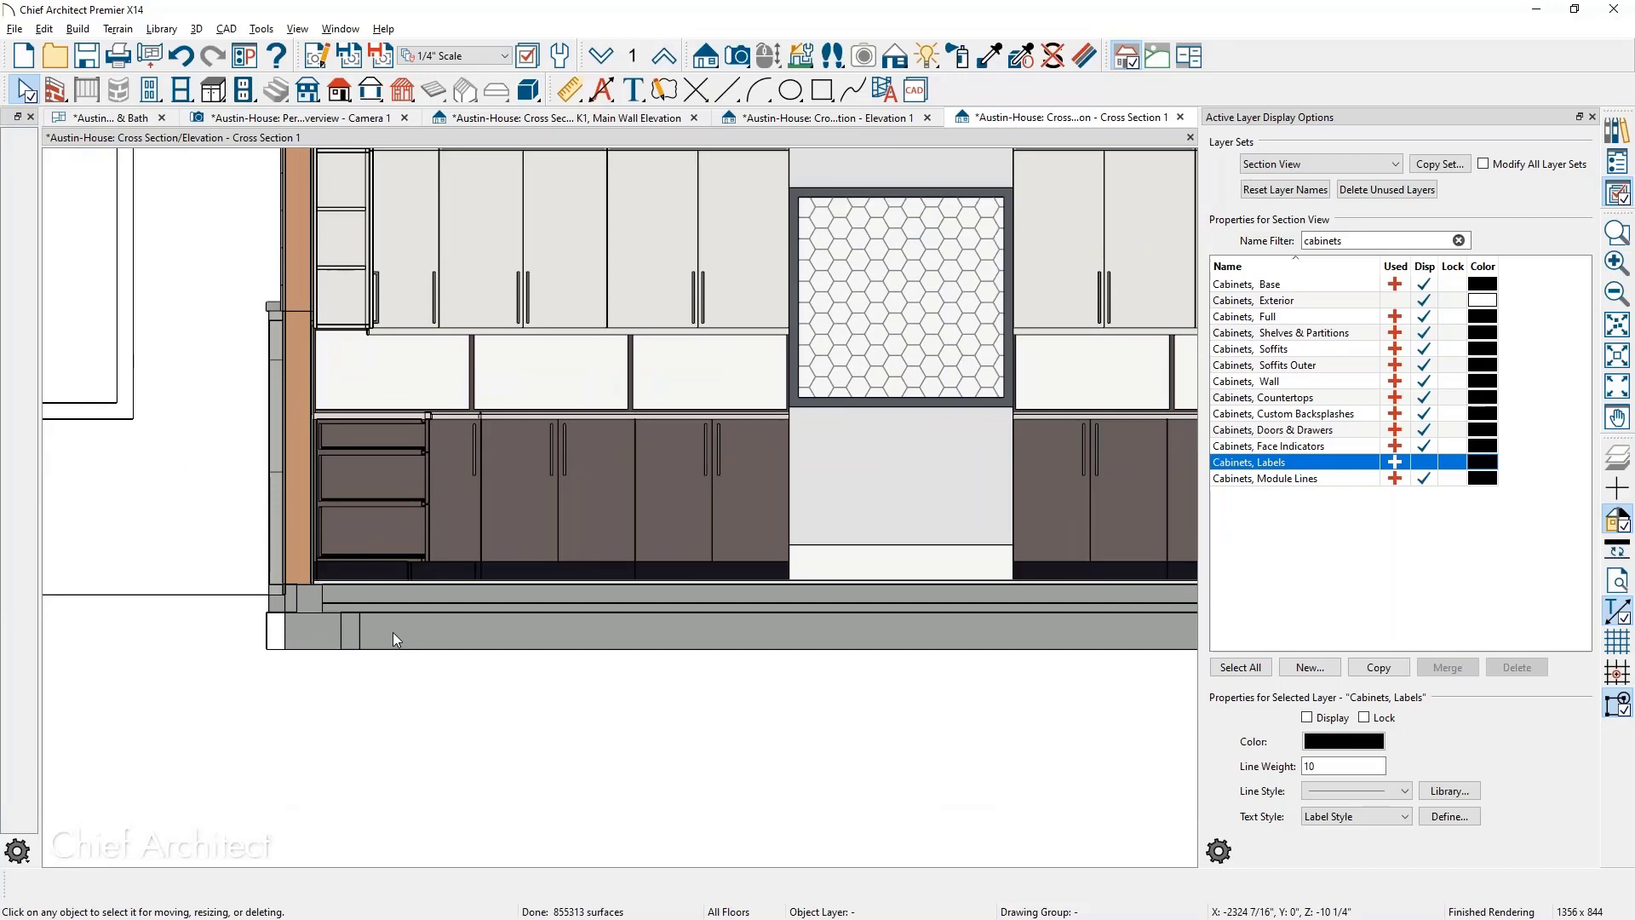
pyautogui.moveTo(394, 639); pyautogui.dragTo(344, 730, button='middle')
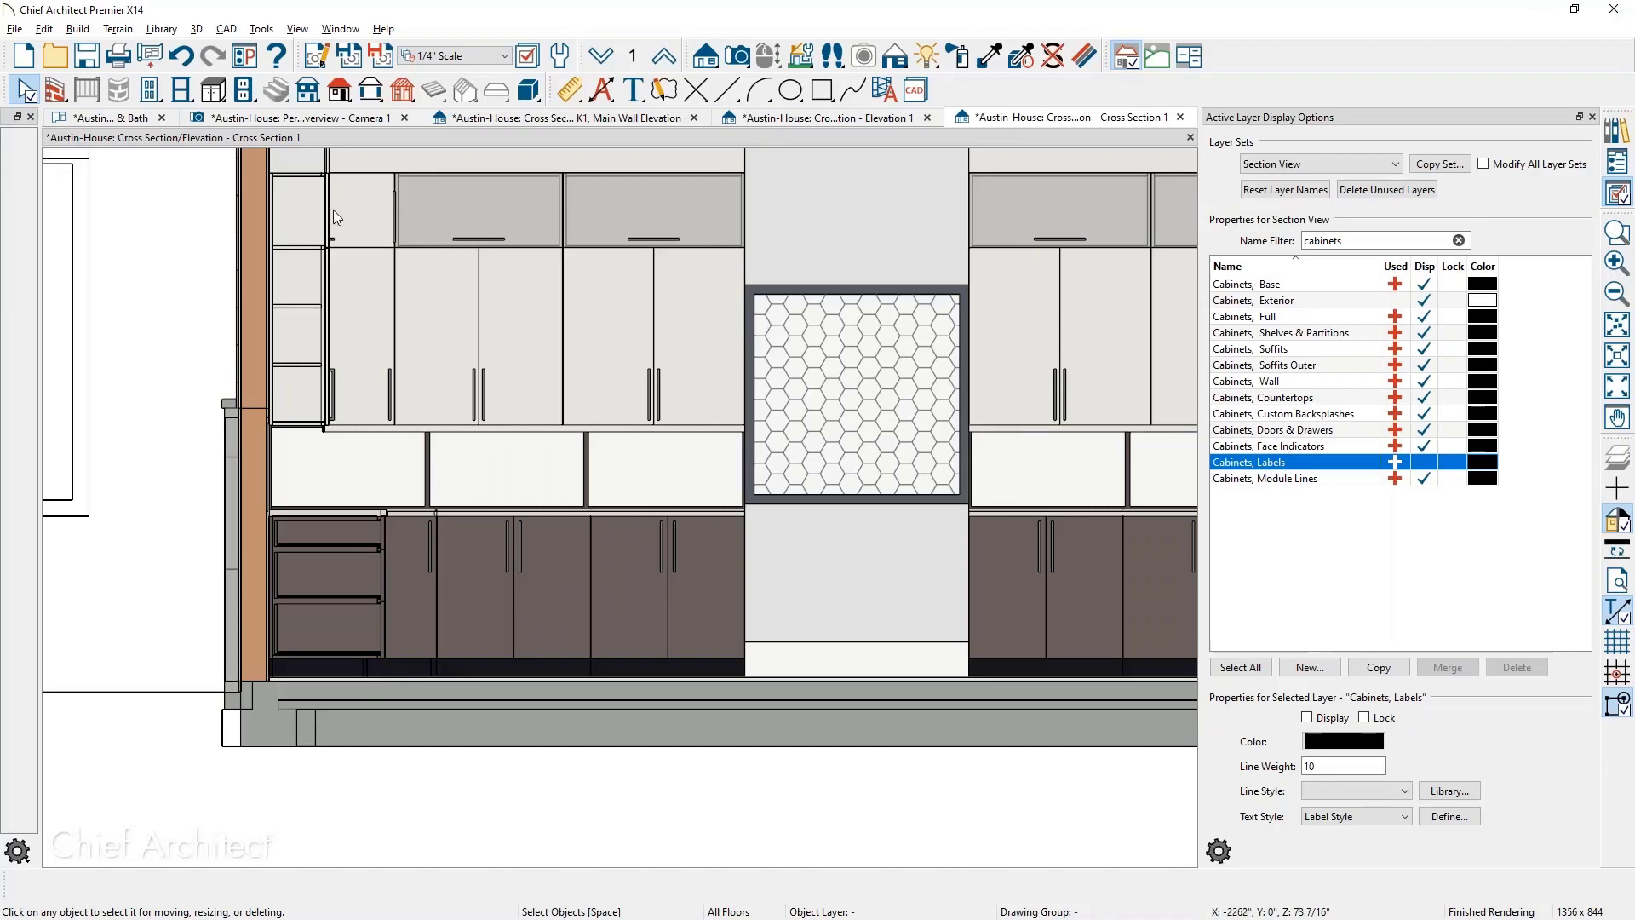
pyautogui.click(894, 117)
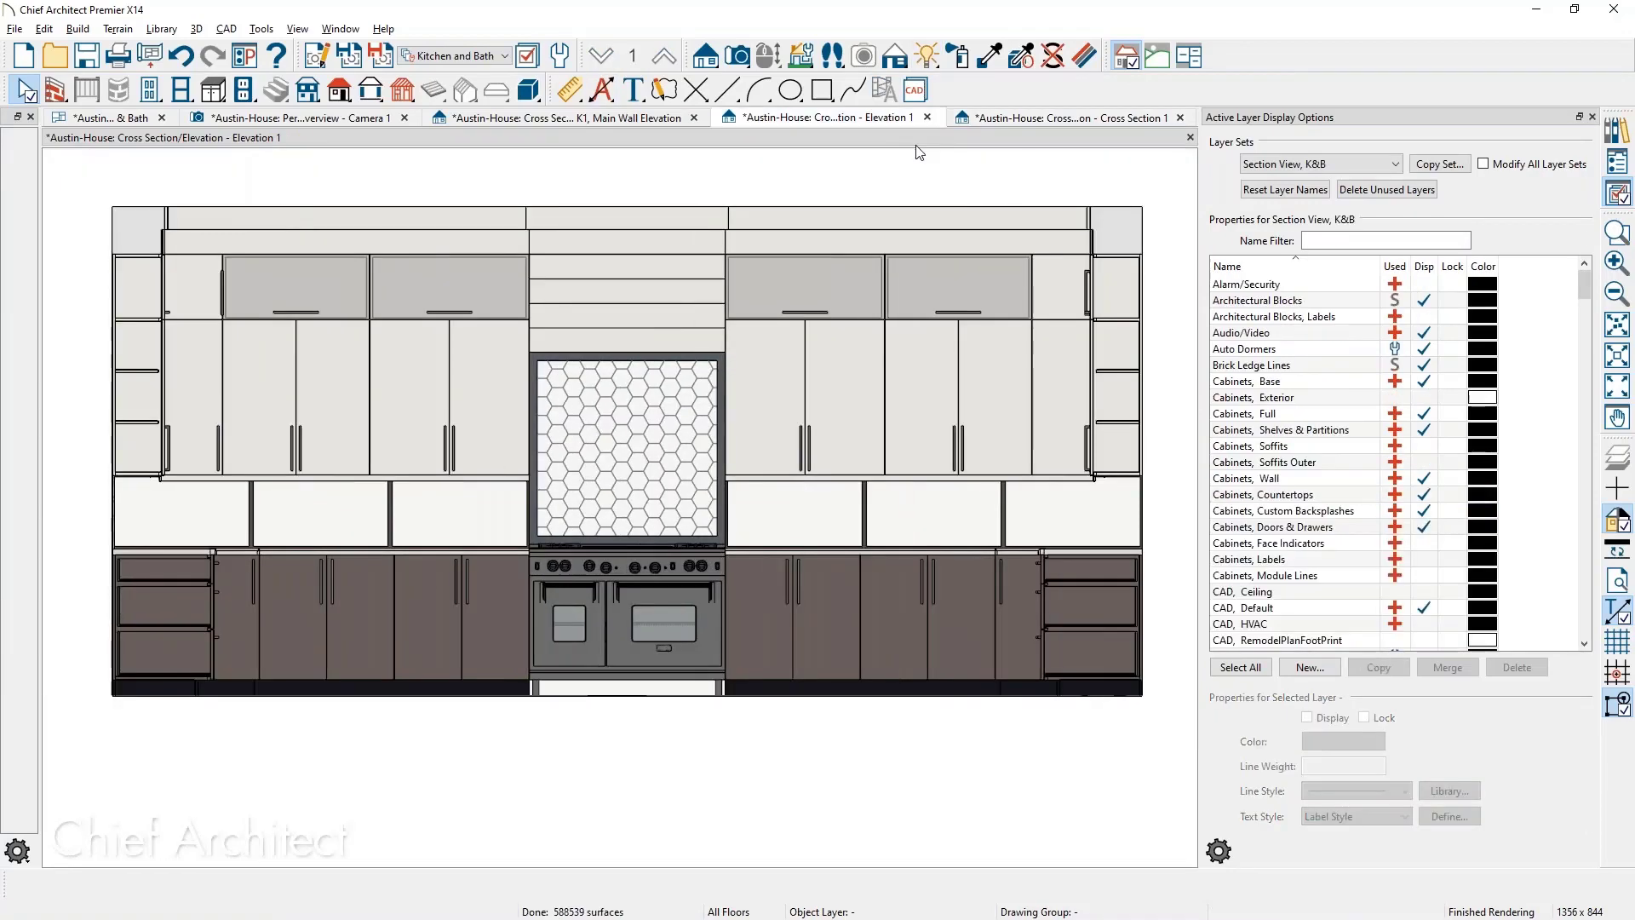
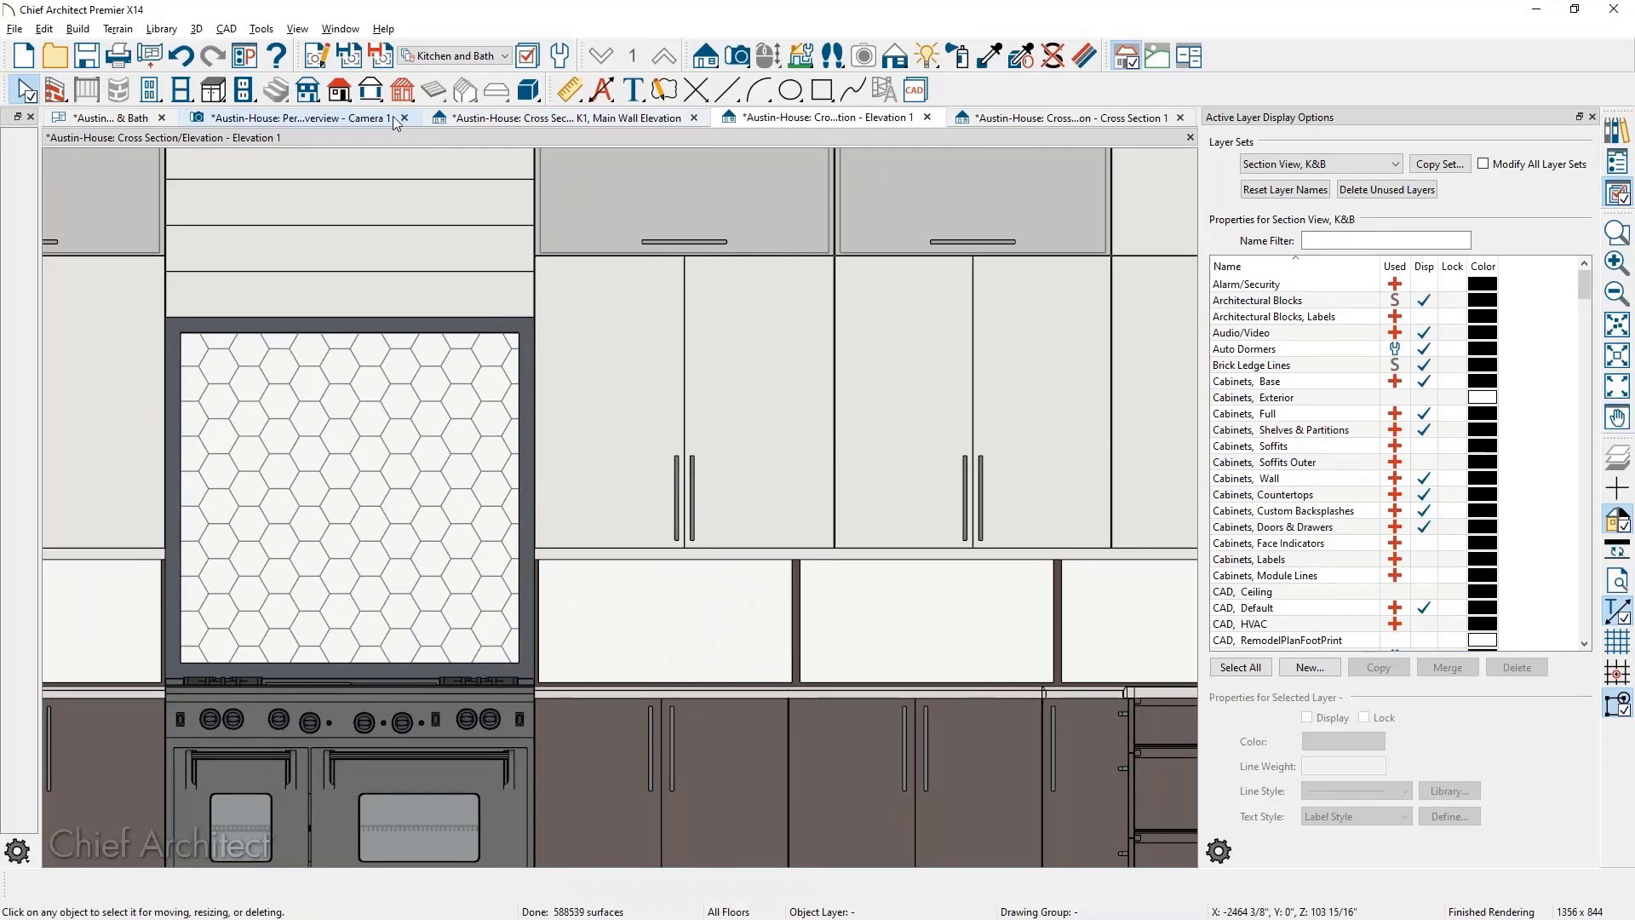
# Inspect the freestanding pair of framed cabinet doors beside the island in the perspective floor overview
pyautogui.click(356, 122)
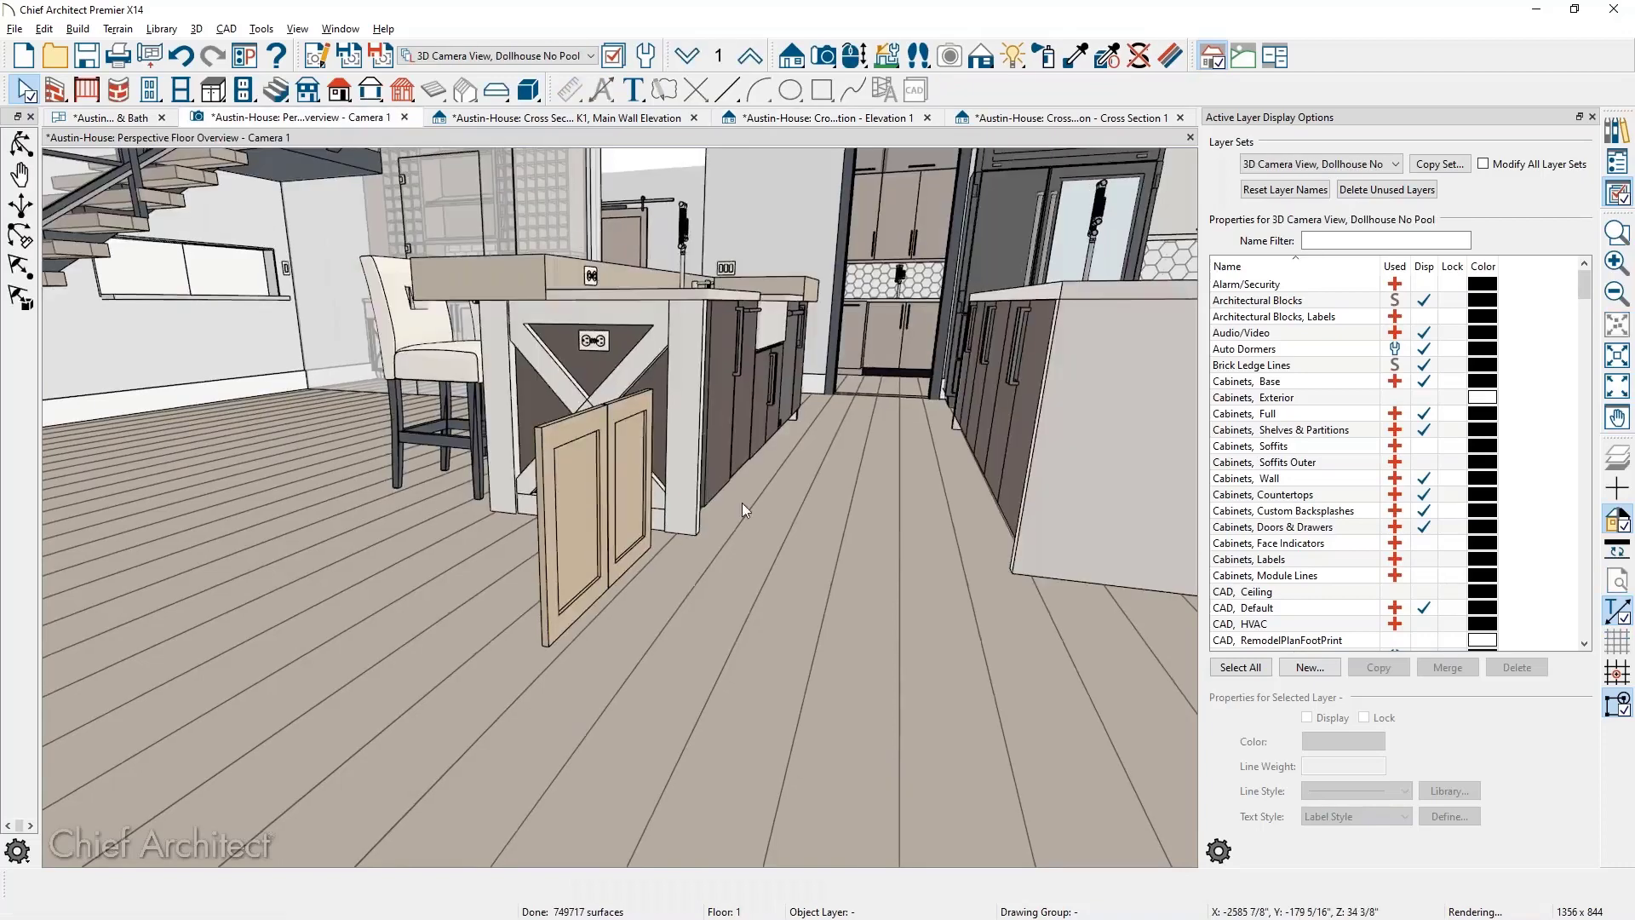
pyautogui.moveTo(690, 593); pyautogui.dragTo(278, 636, button='middle')
pyautogui.scroll(1, 658, 608)
pyautogui.scroll(4, 658, 608)
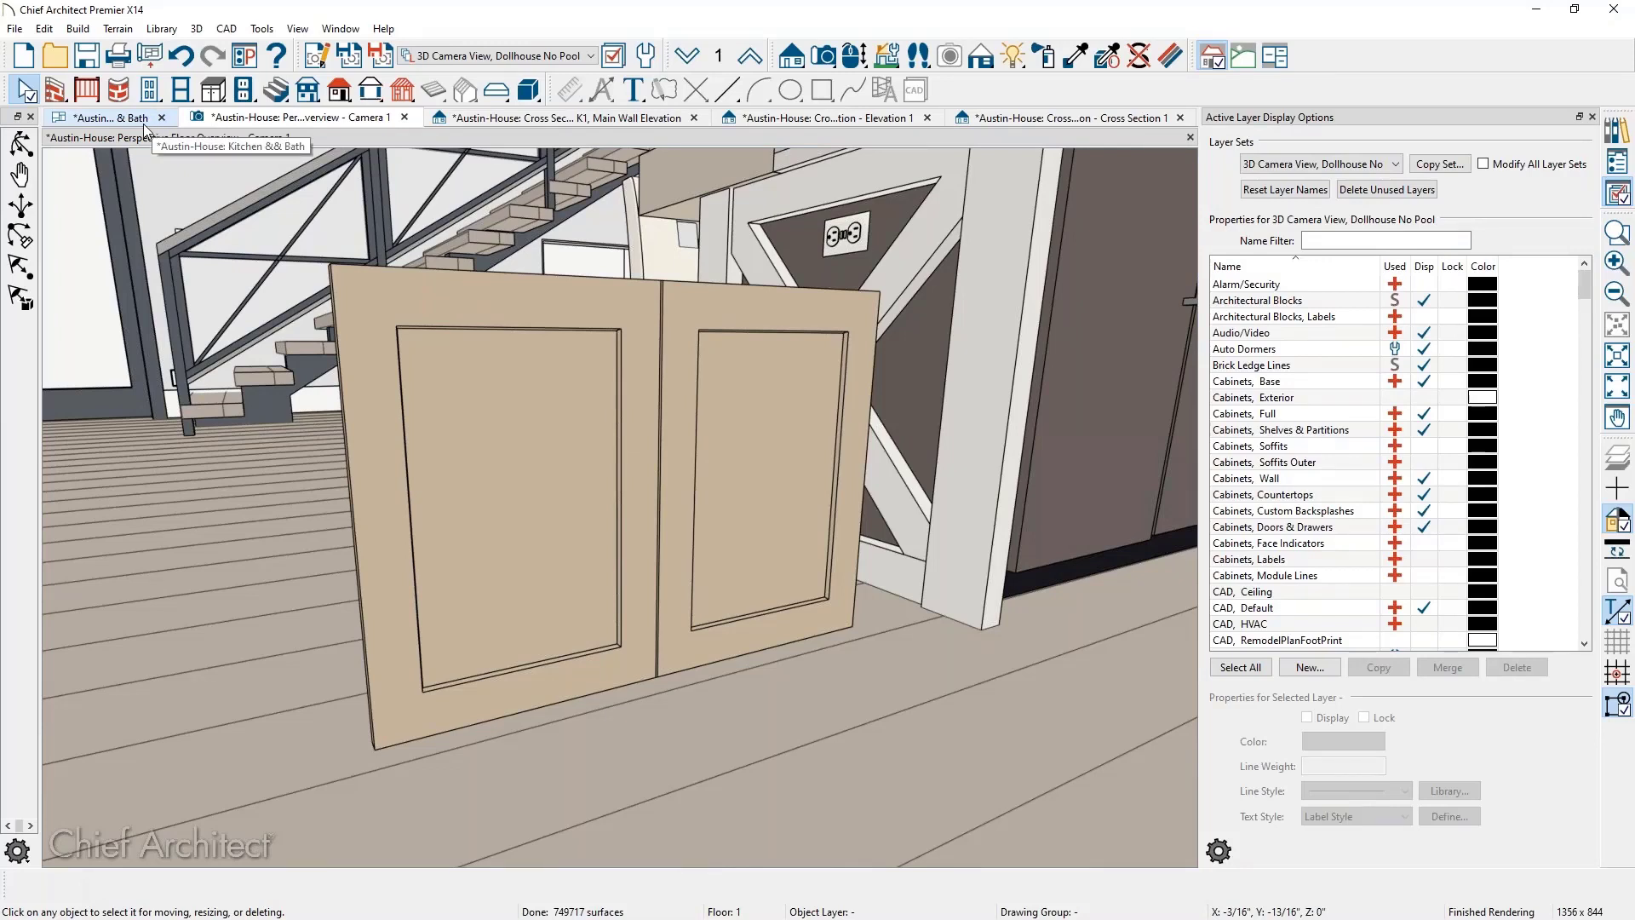
# In the Kitchen & Bath plan, filter the layers by "door" and turn on display of Cabinets, Doors & Drawers
pyautogui.click(143, 125)
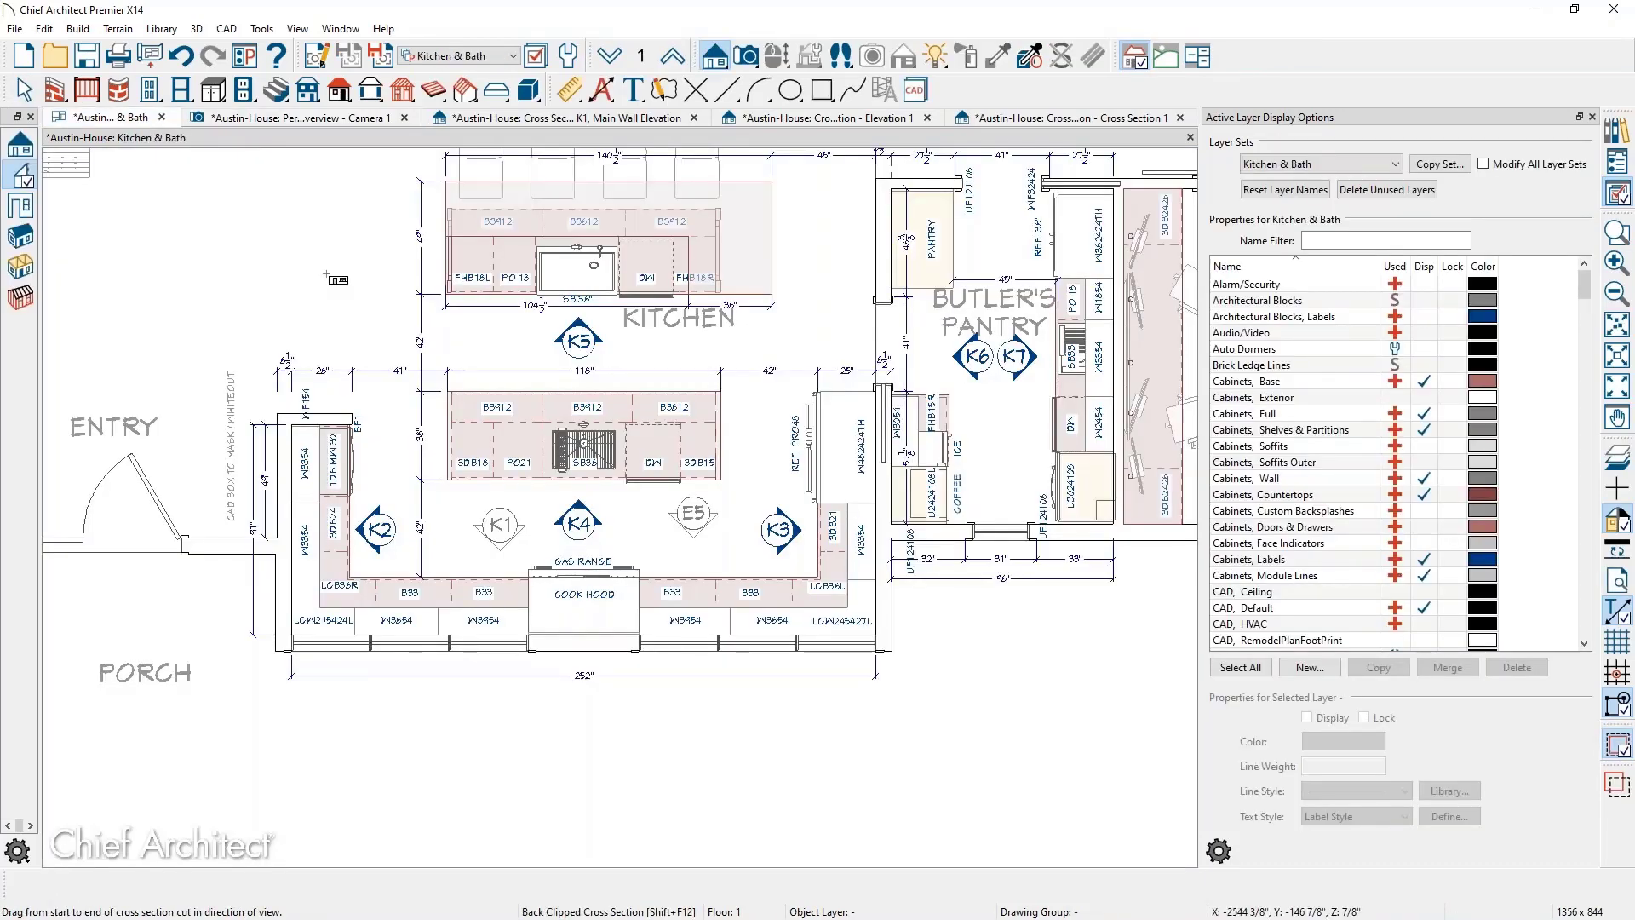
pyautogui.press('space')
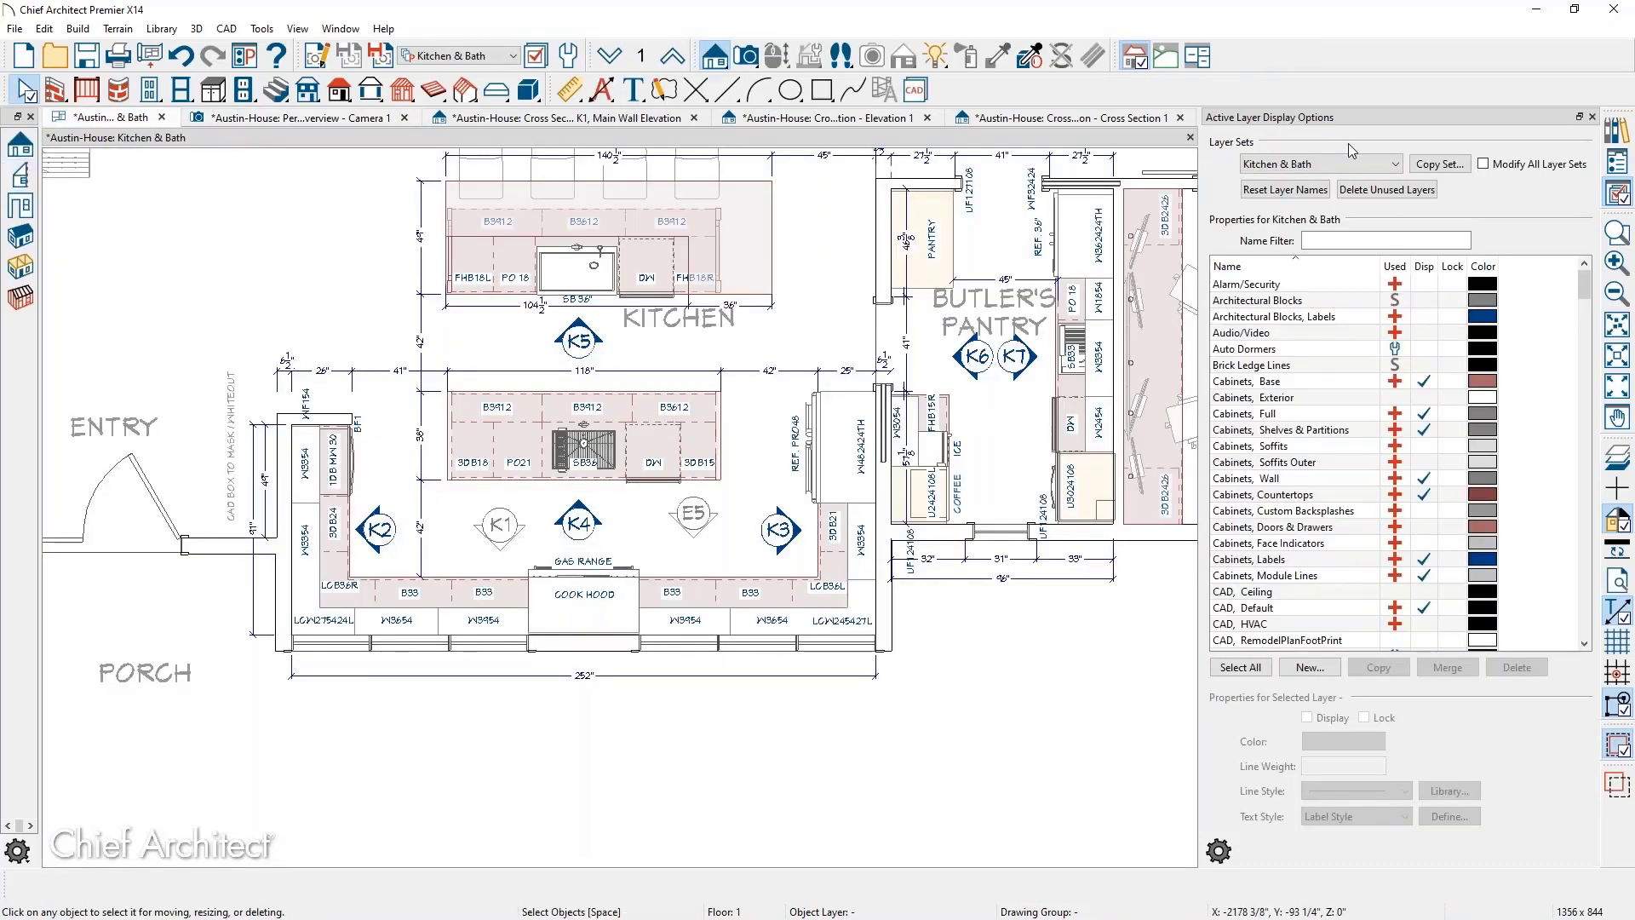
pyautogui.click(1346, 236)
pyautogui.write('door')
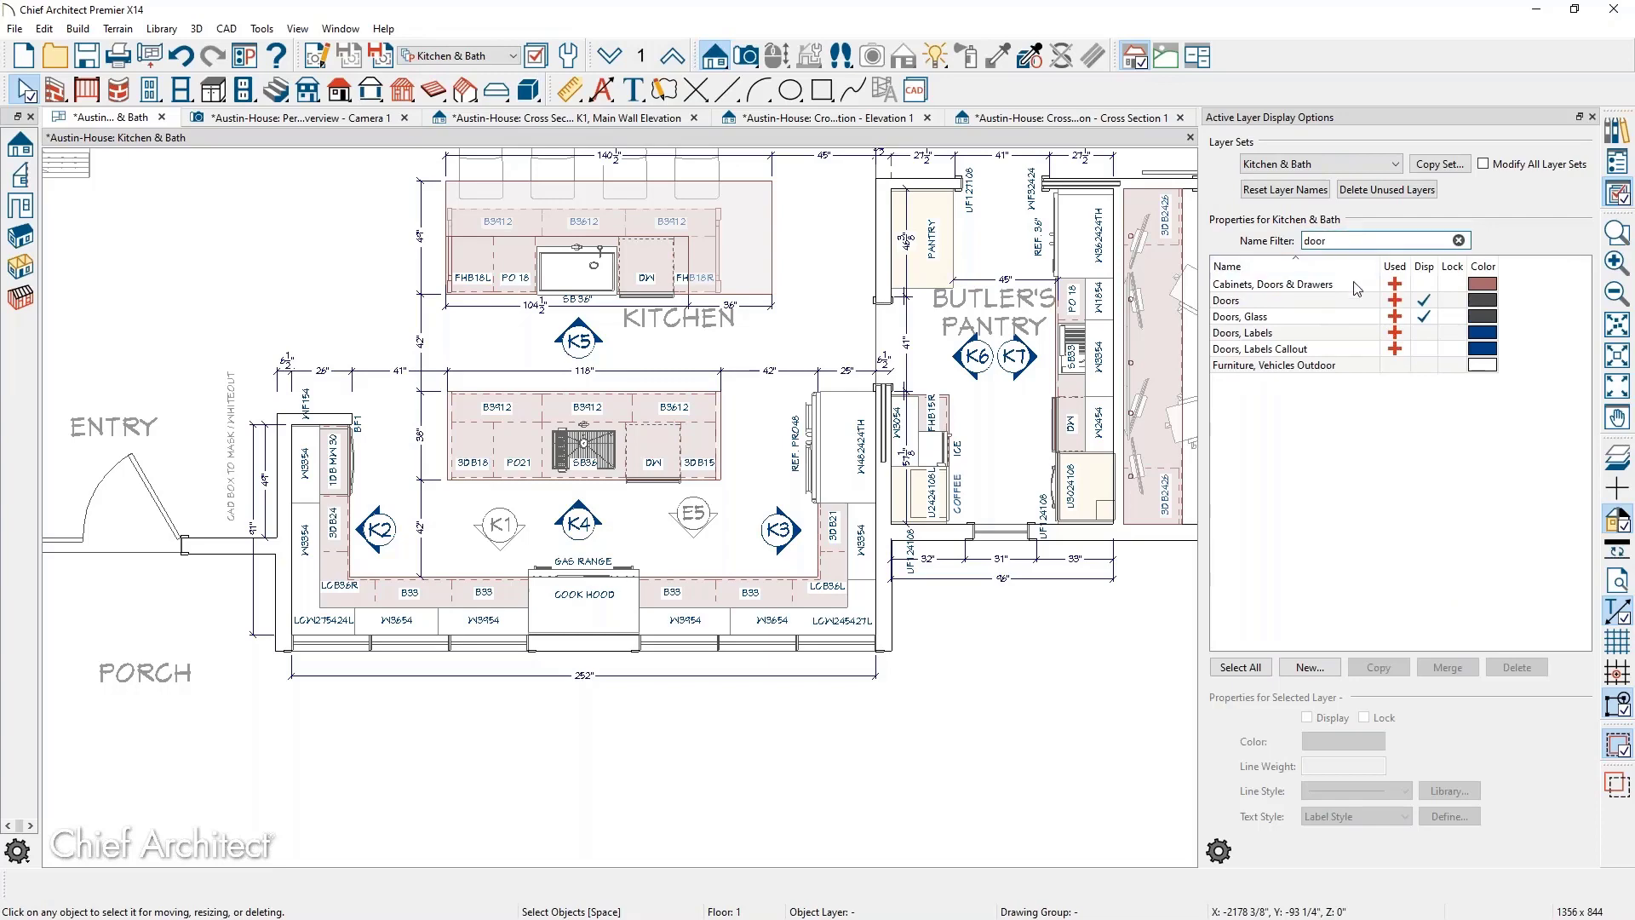
pyautogui.click(1424, 283)
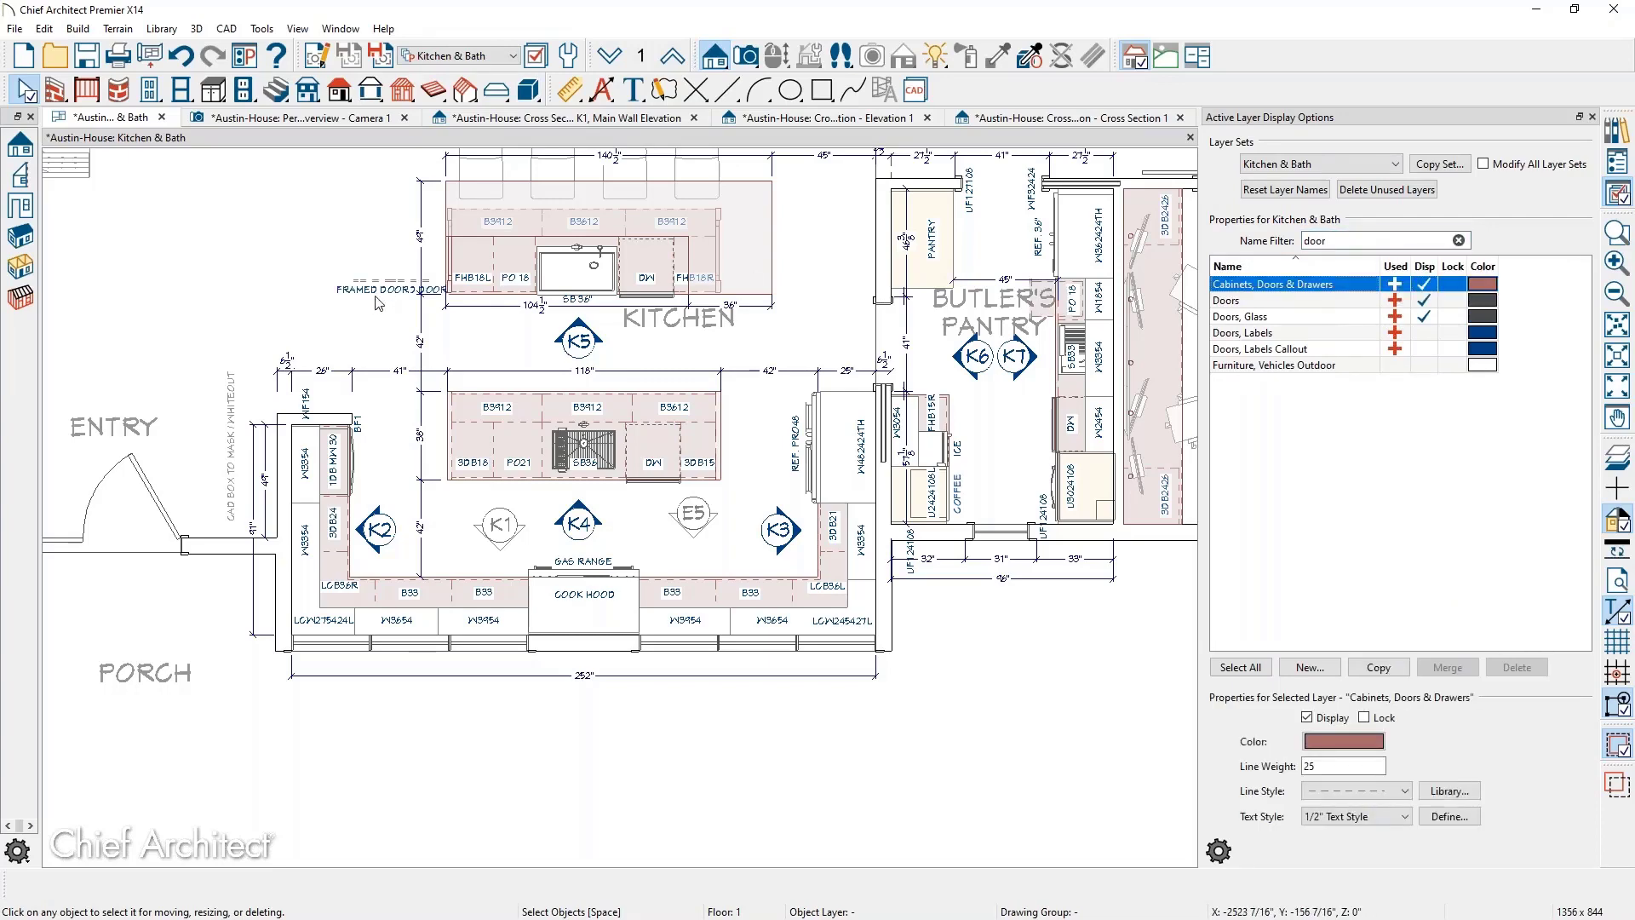
pyautogui.scroll(2, 381, 298)
pyautogui.scroll(1, 380, 299)
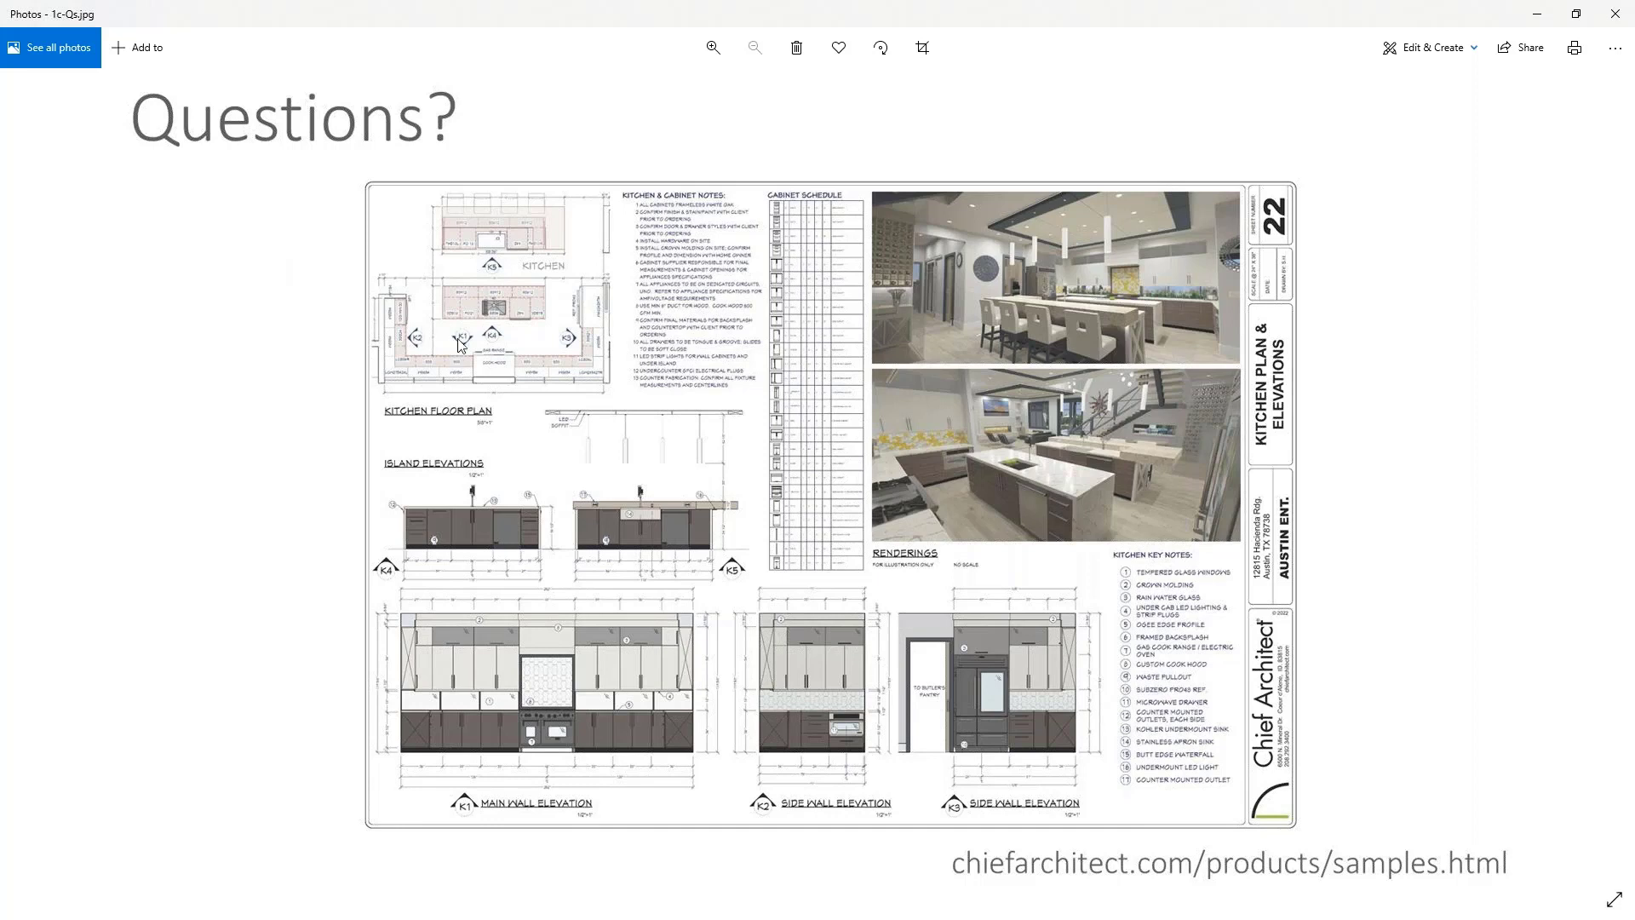
# Minimize the Questions image and show the kitchen islands in the Electrical plan view
pyautogui.click(1538, 24)
pyautogui.scroll(-3, 647, 438)
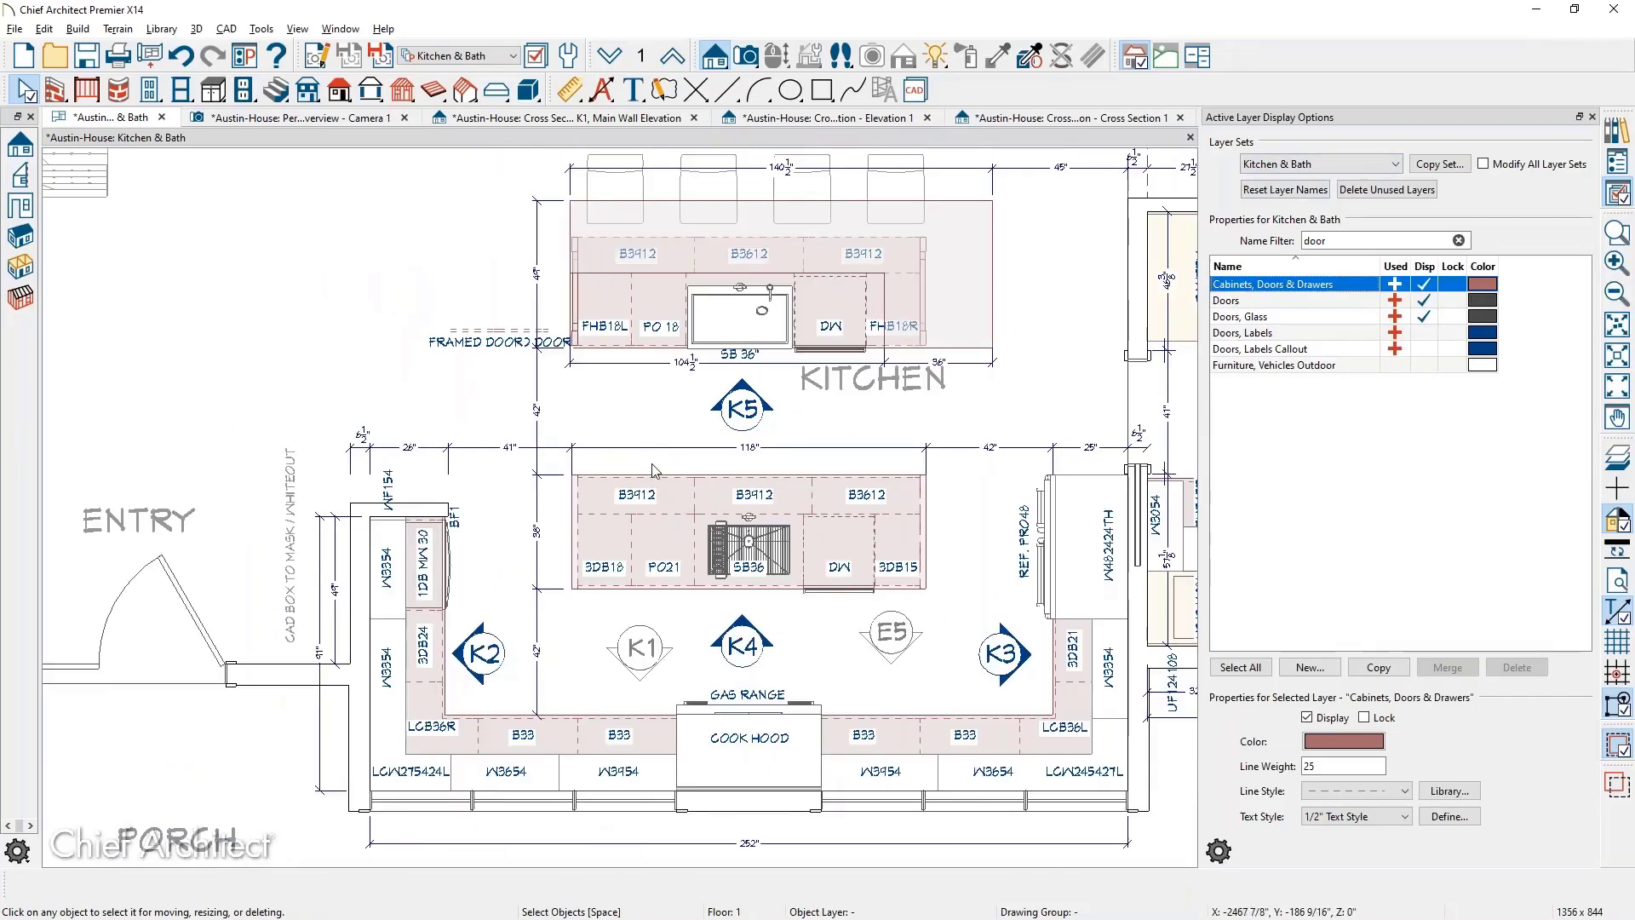
pyautogui.moveTo(654, 468); pyautogui.dragTo(608, 476, button='middle')
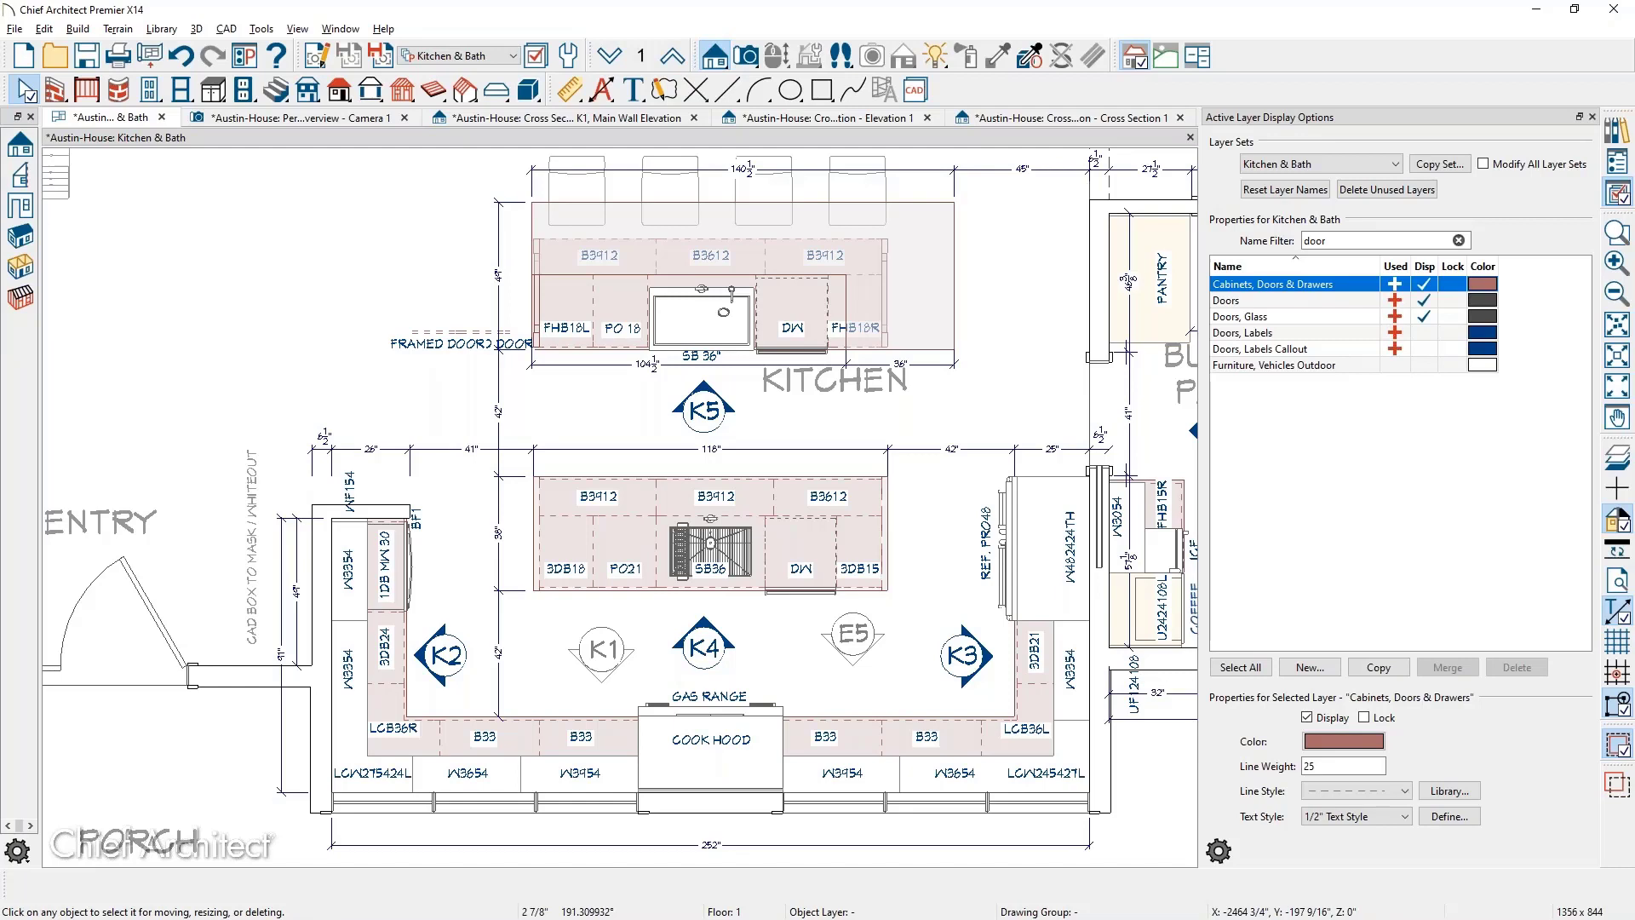
pyautogui.click(481, 58)
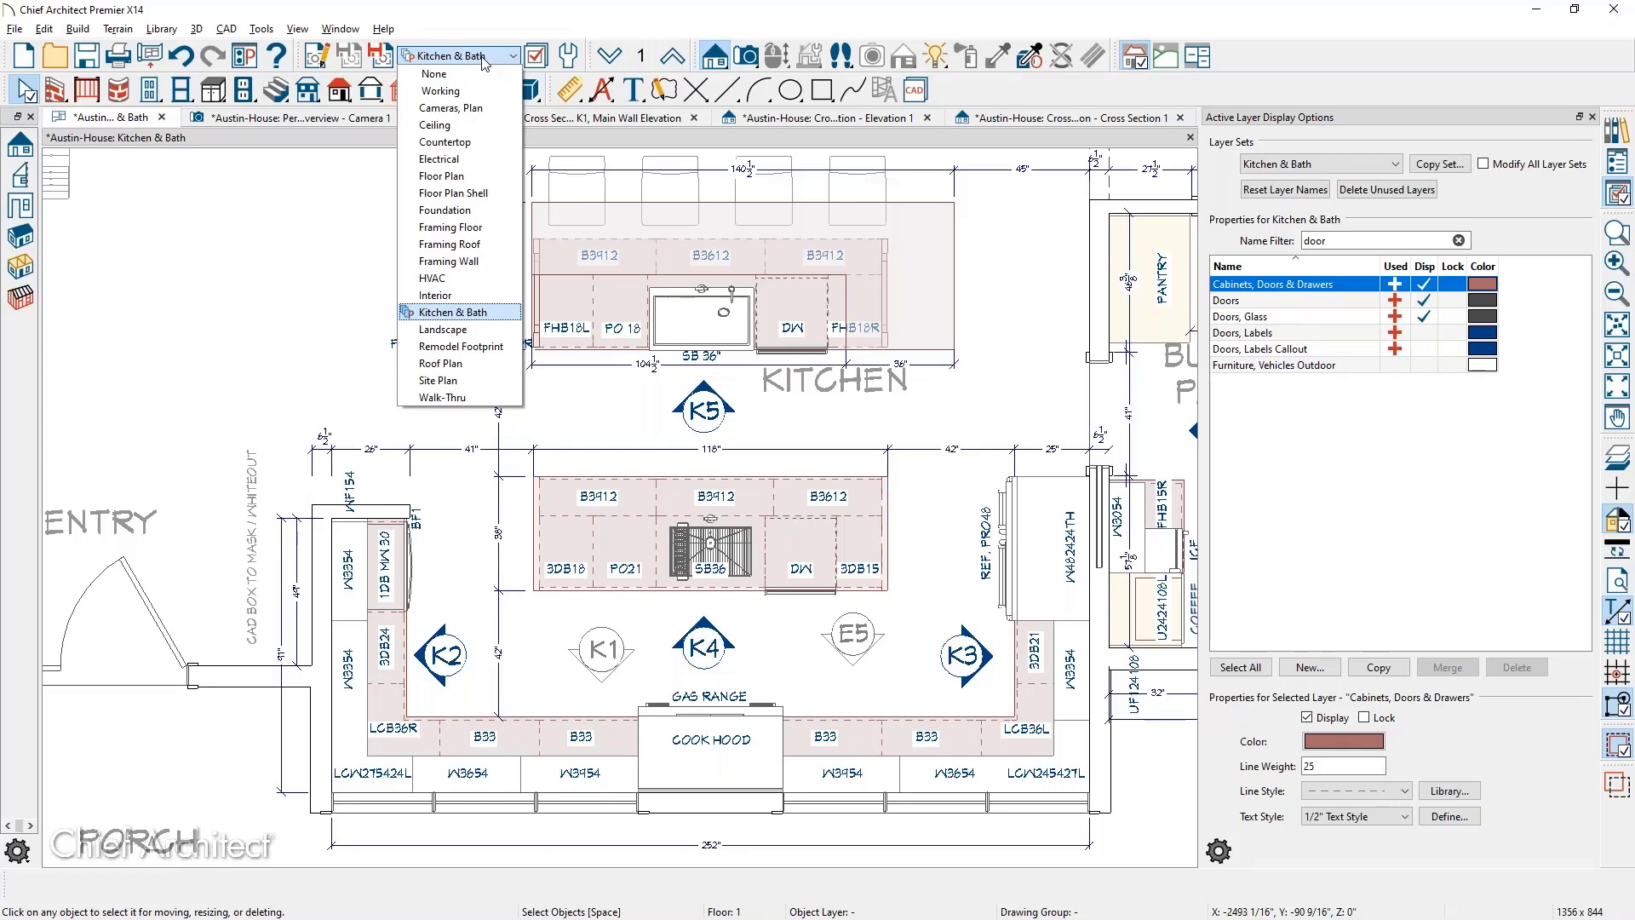
pyautogui.click(468, 160)
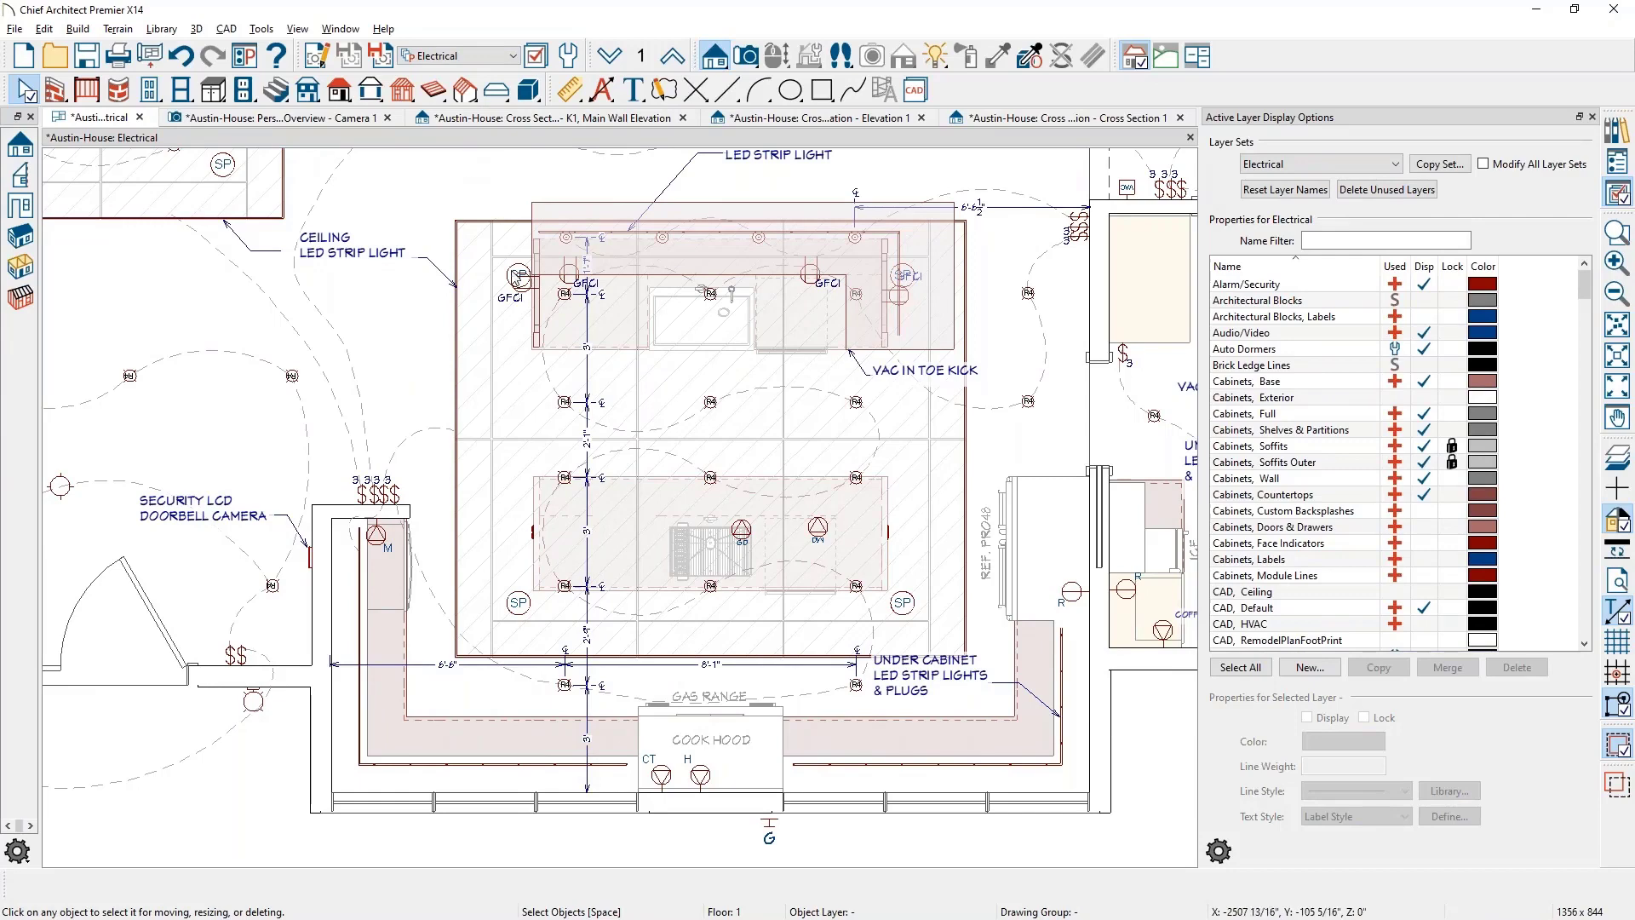
pyautogui.scroll(1, 566, 421)
pyautogui.scroll(1, 566, 421)
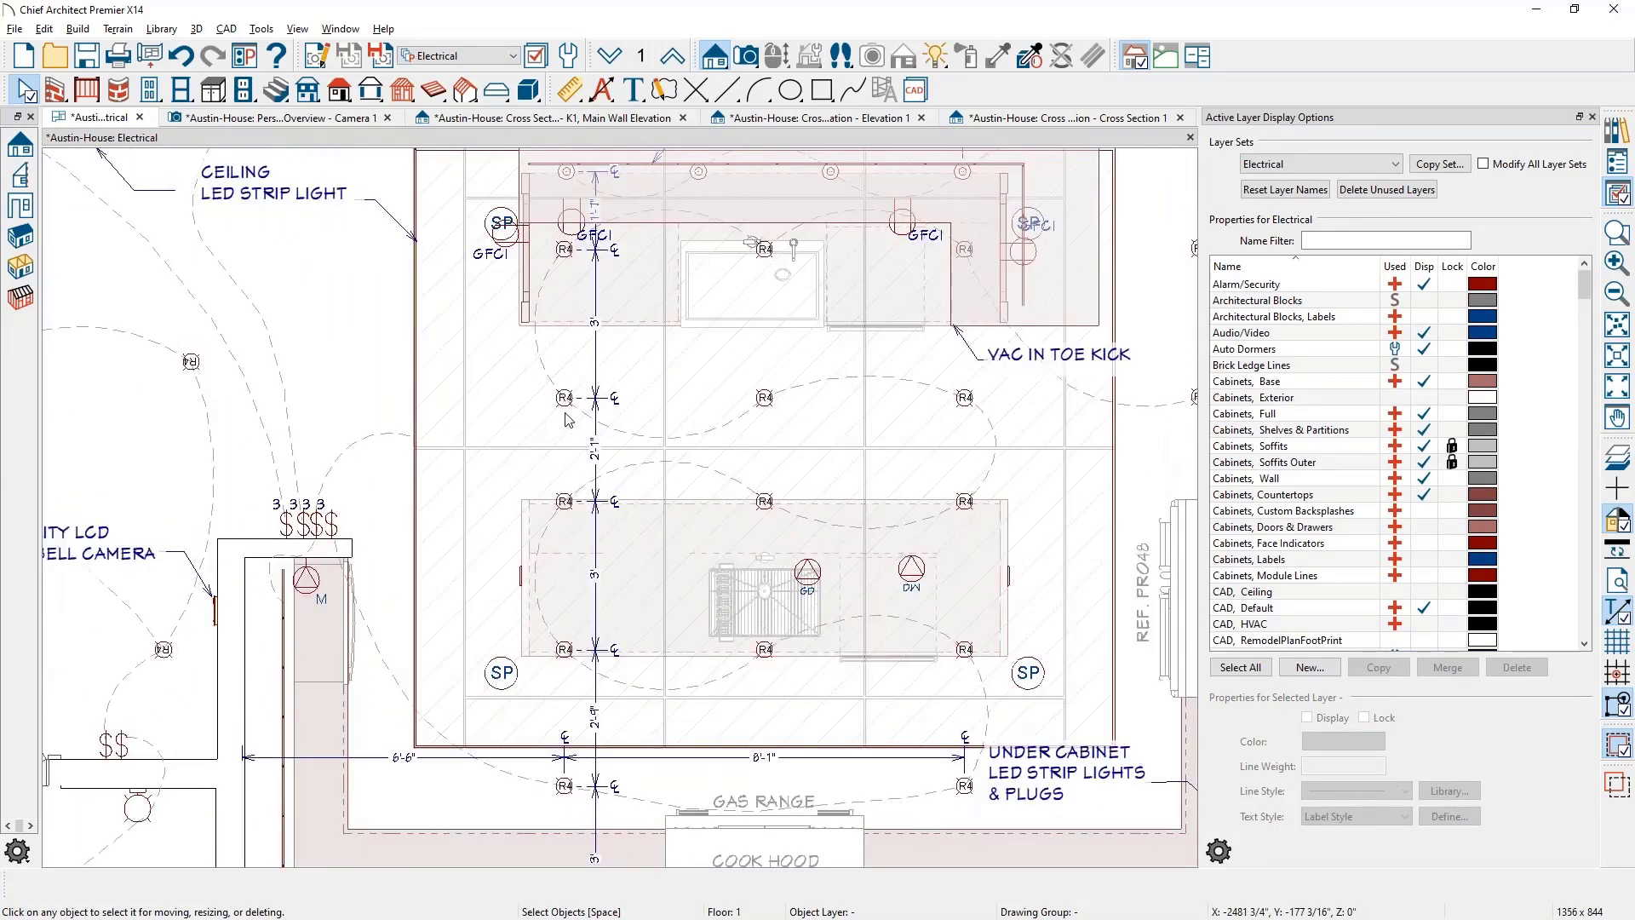
pyautogui.scroll(1, 569, 420)
pyautogui.scroll(1, 569, 419)
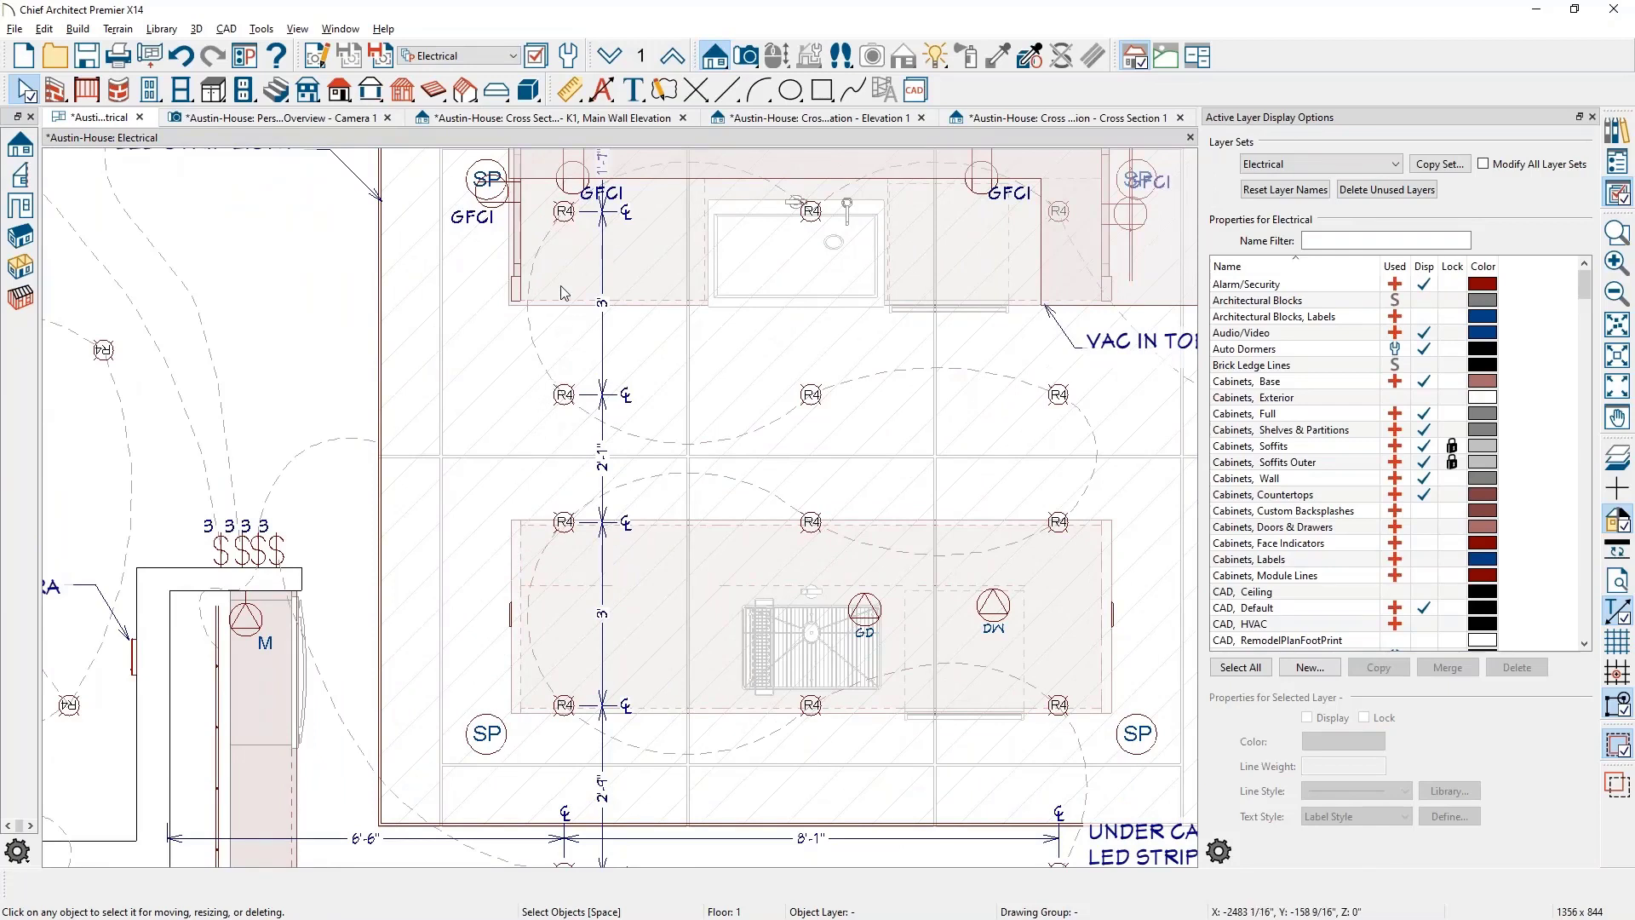
# Place one ceiling light in the open area outside the kitchen soffit, beside the entry-side lights
pyautogui.click(244, 89)
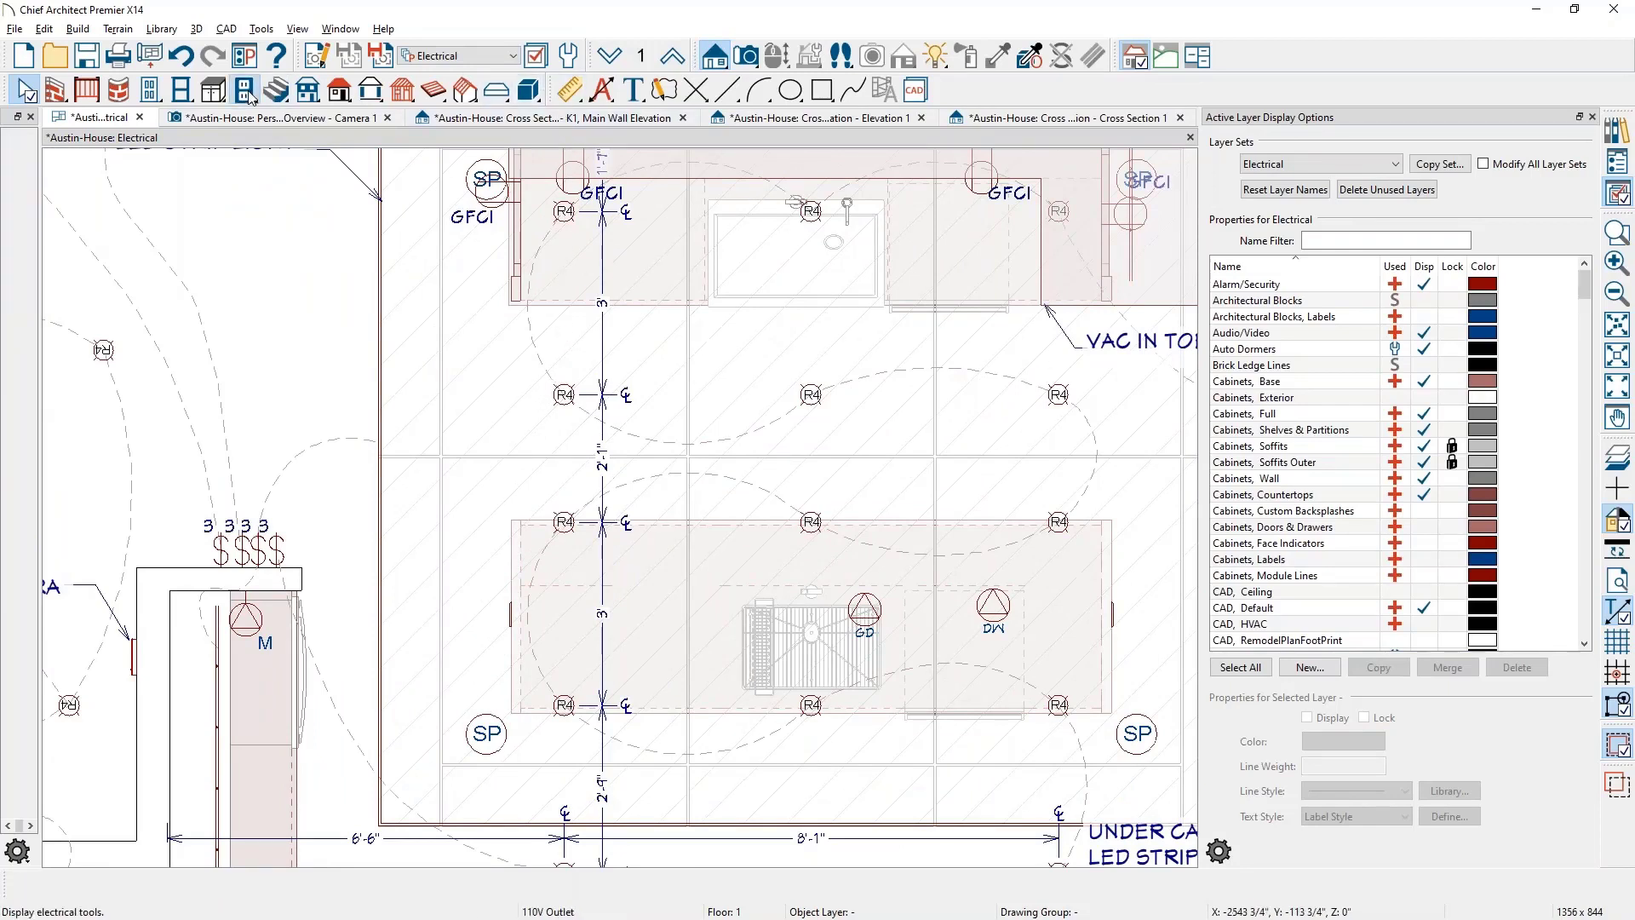
pyautogui.click(20, 236)
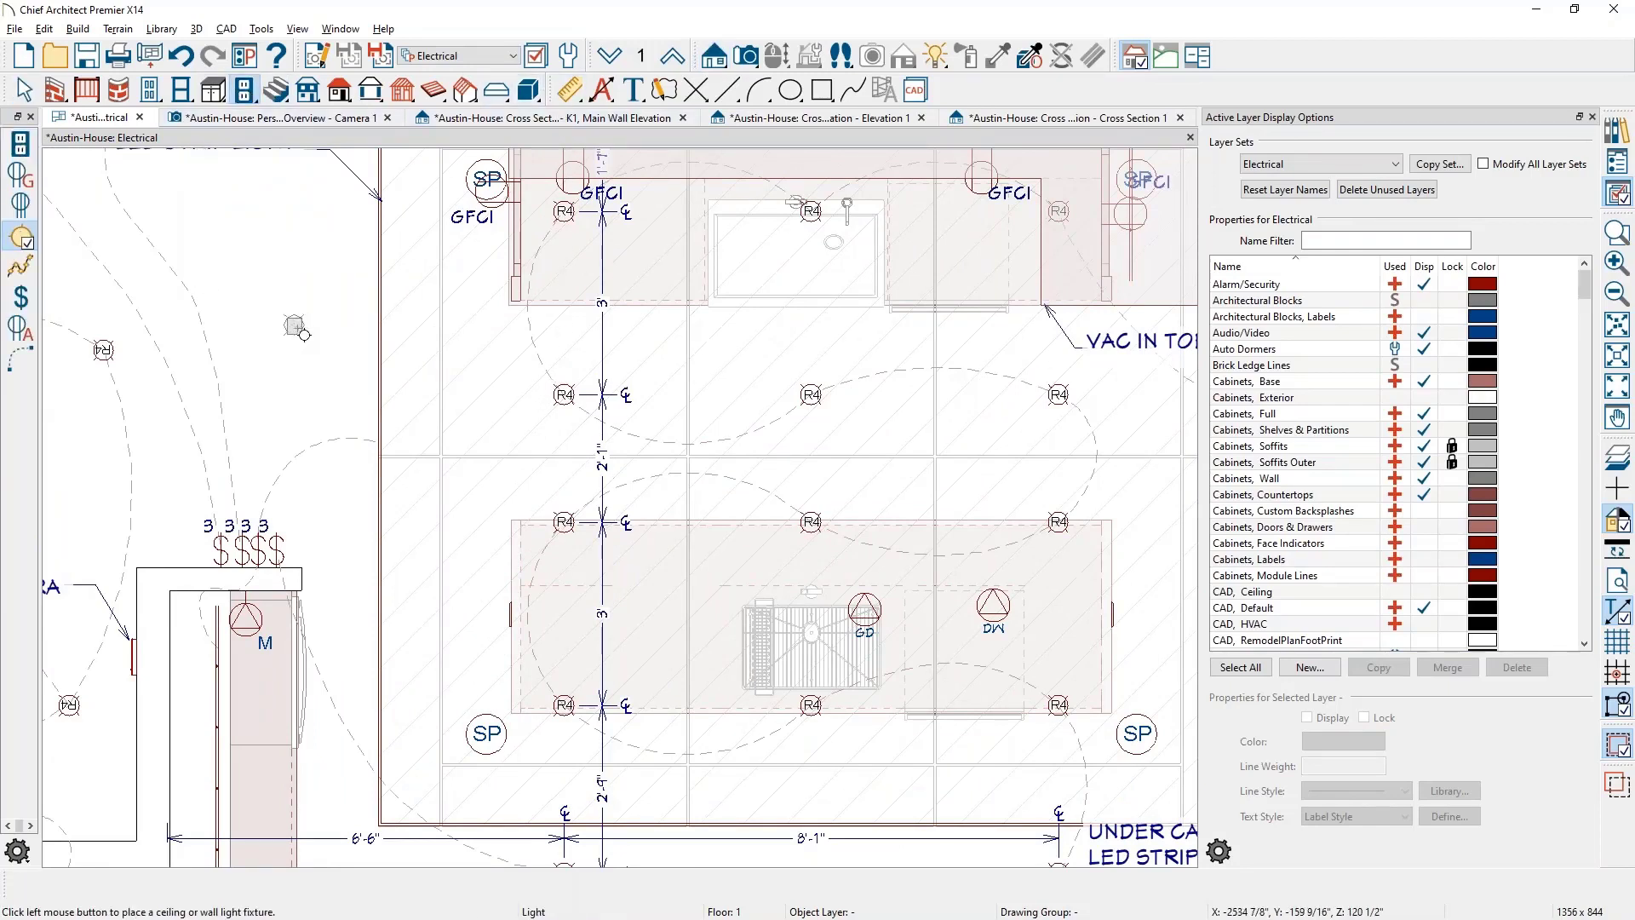
pyautogui.click(294, 324)
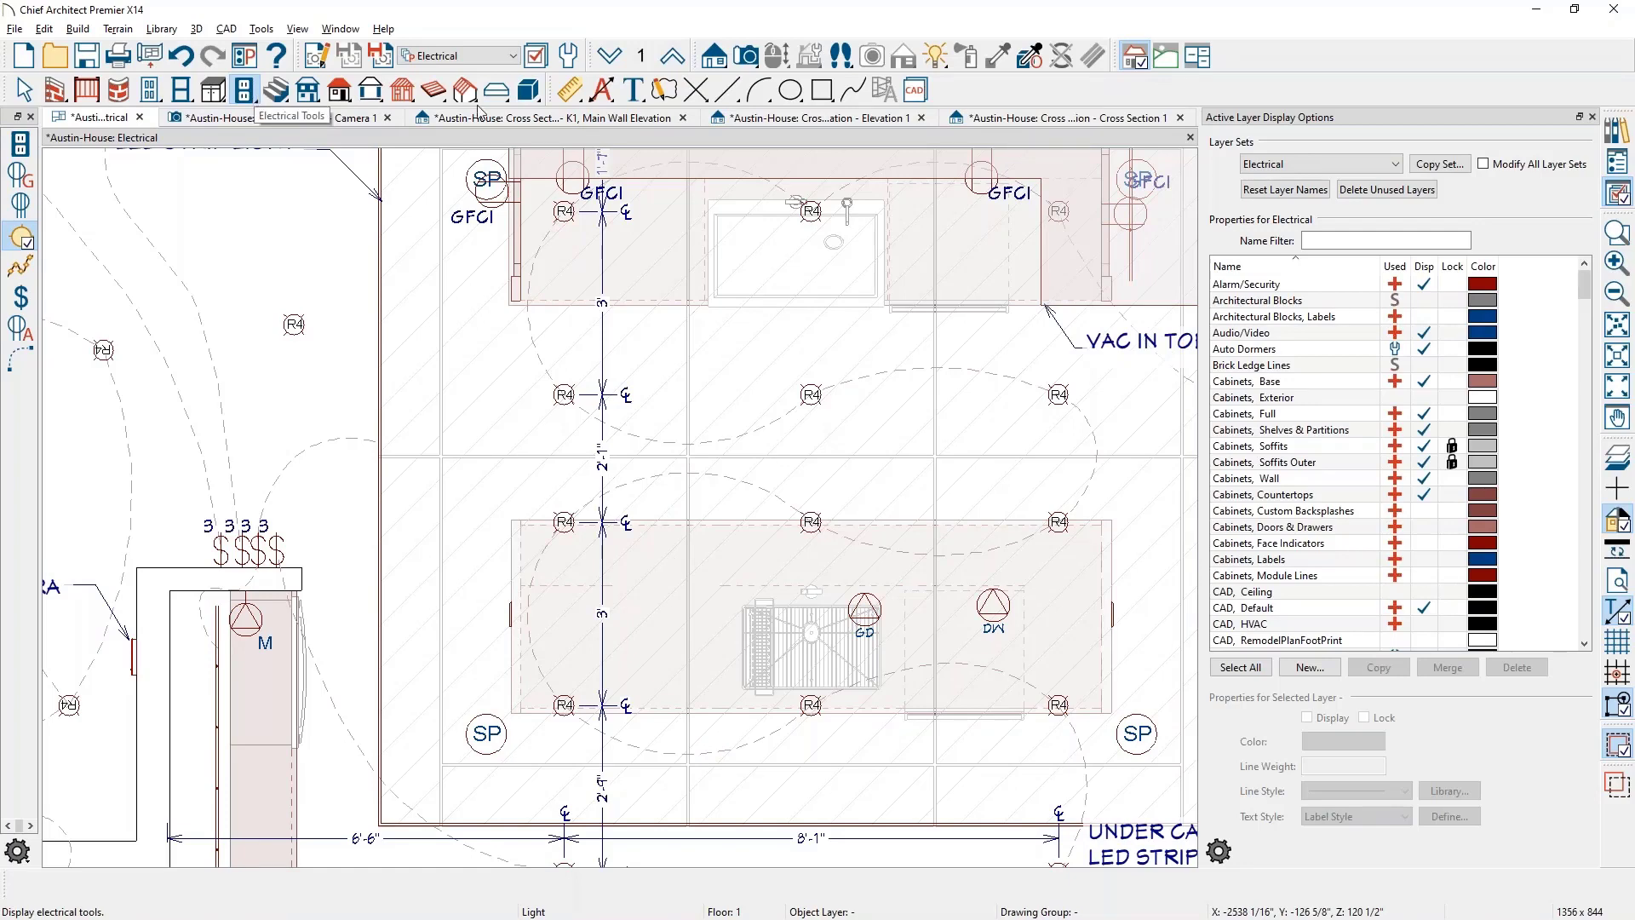
pyautogui.press('space')
# Create a full camera view looking across the kitchen islands toward the cook hood wall
pyautogui.click(746, 56)
pyautogui.scroll(-4, 814, 311)
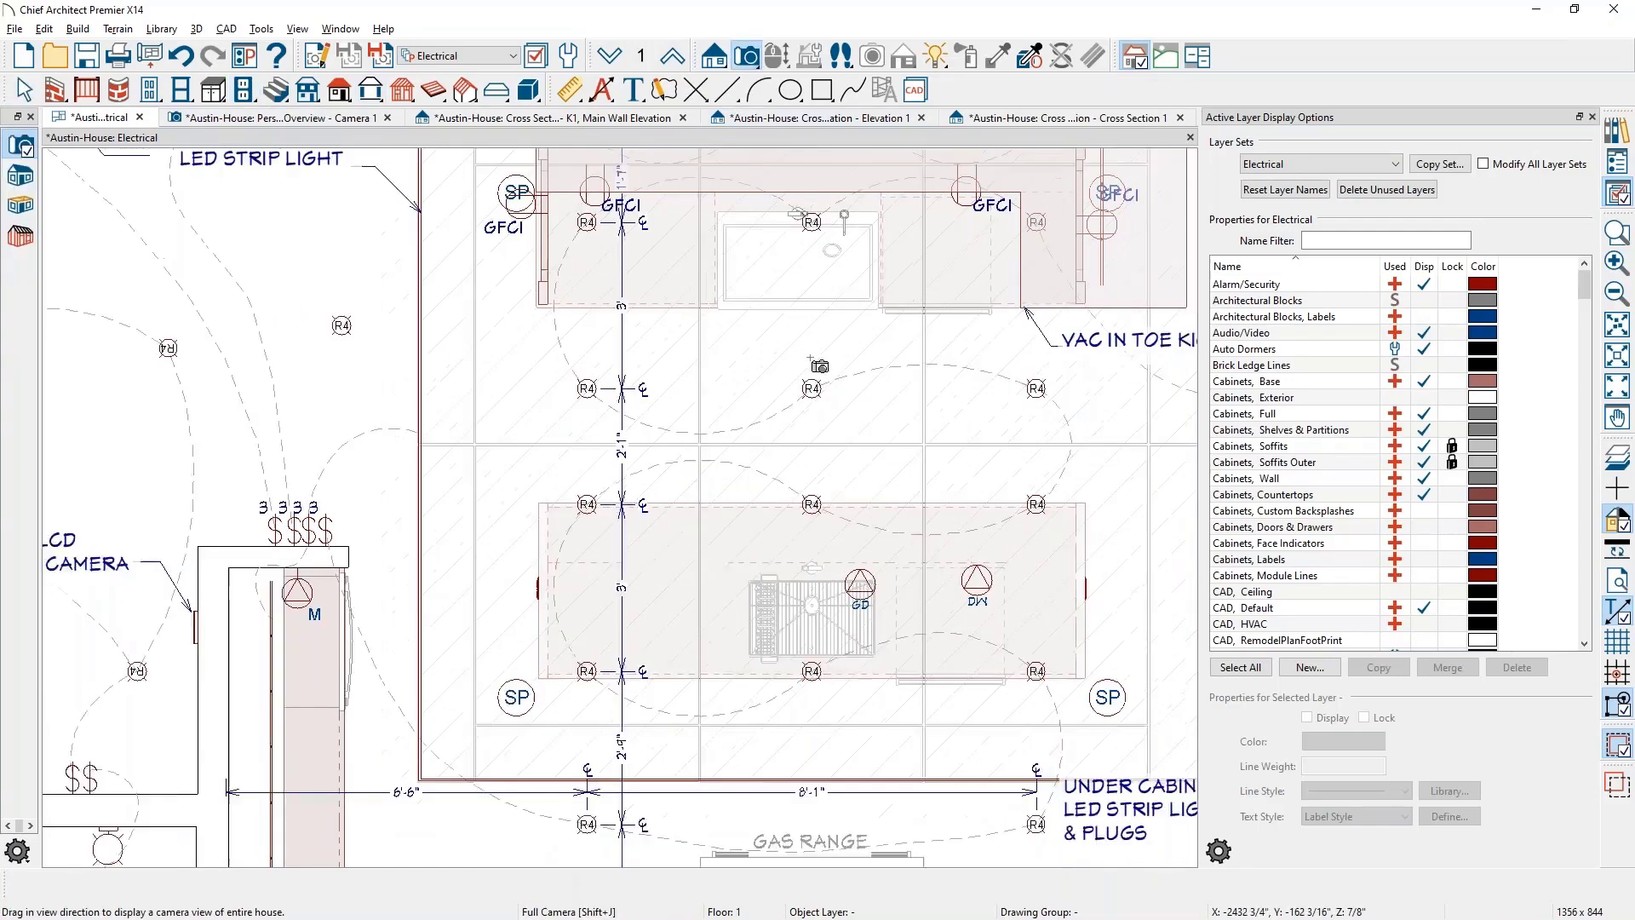
pyautogui.moveTo(810, 628); pyautogui.dragTo(817, 776, button='middle')
pyautogui.moveTo(387, 239); pyautogui.dragTo(717, 763)
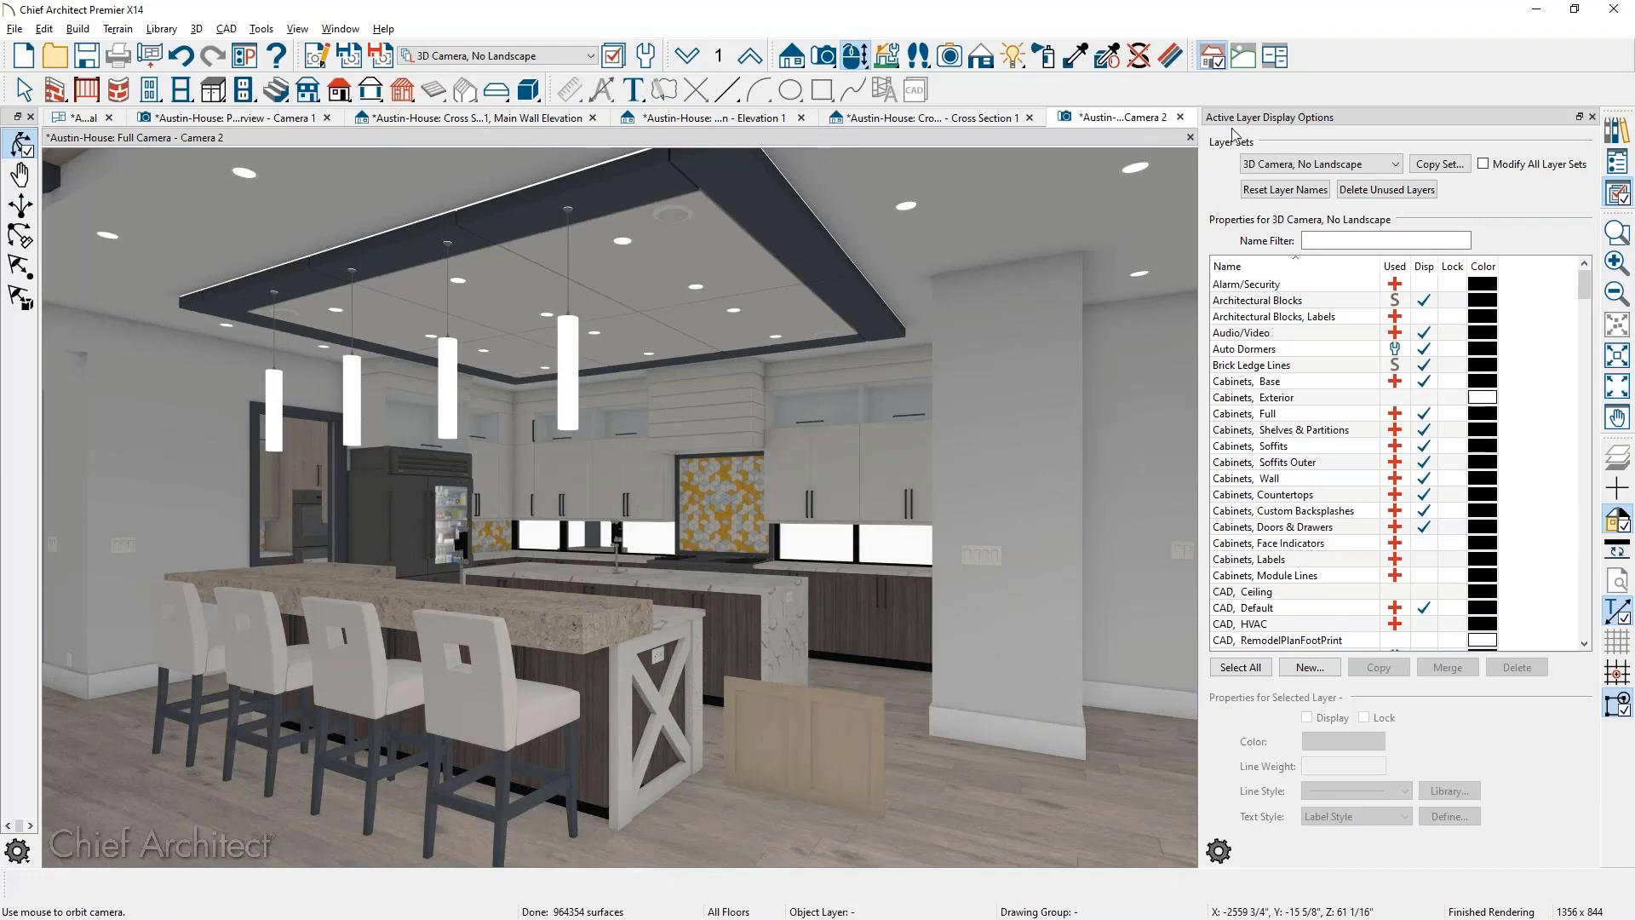
# Close the full camera view and examine the kitchen lighting on the sheet 19 Electrical Plan image
pyautogui.click(1181, 118)
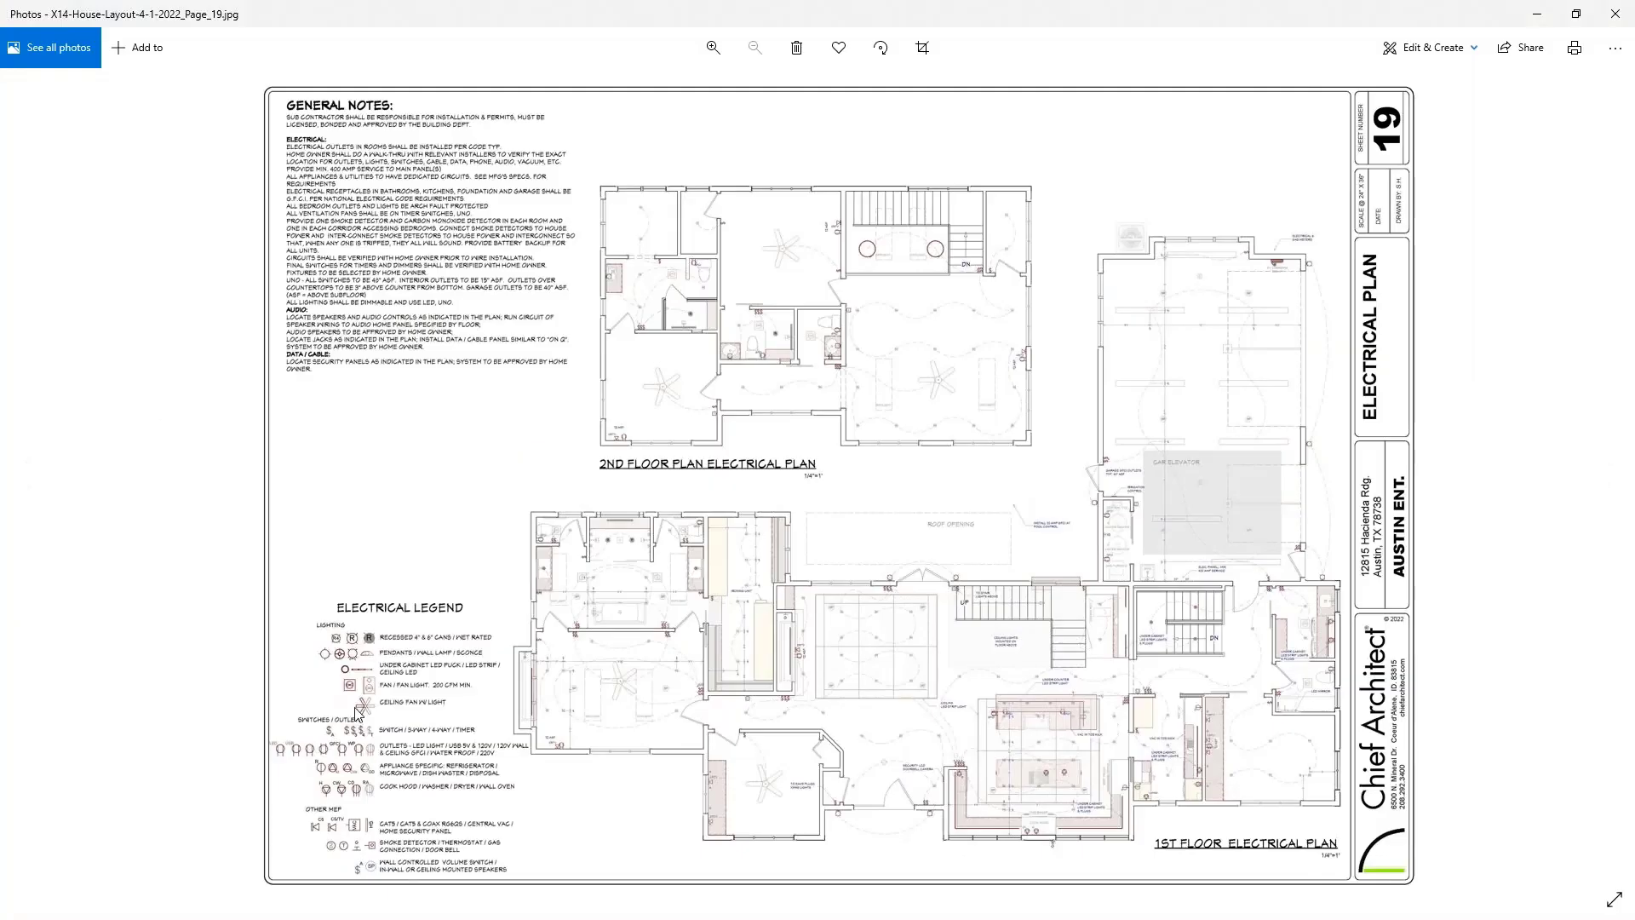
pyautogui.scroll(1, 368, 703)
pyautogui.scroll(4, 368, 703)
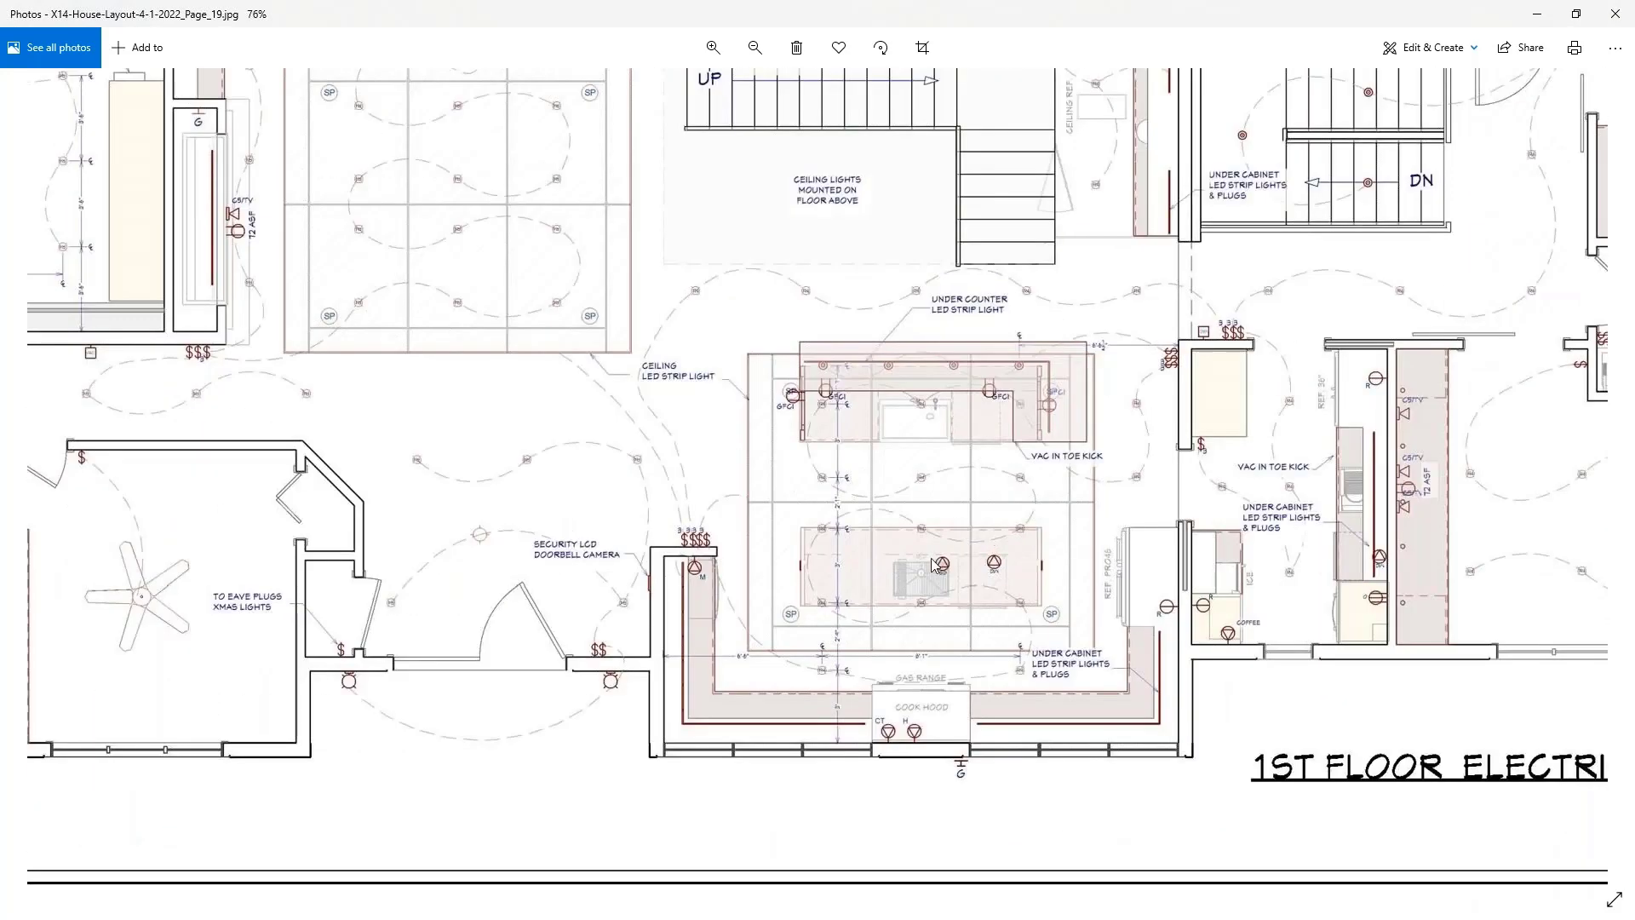
pyautogui.keyDown('ctrl'); pyautogui.scroll(3, 939, 581); pyautogui.keyUp('ctrl')
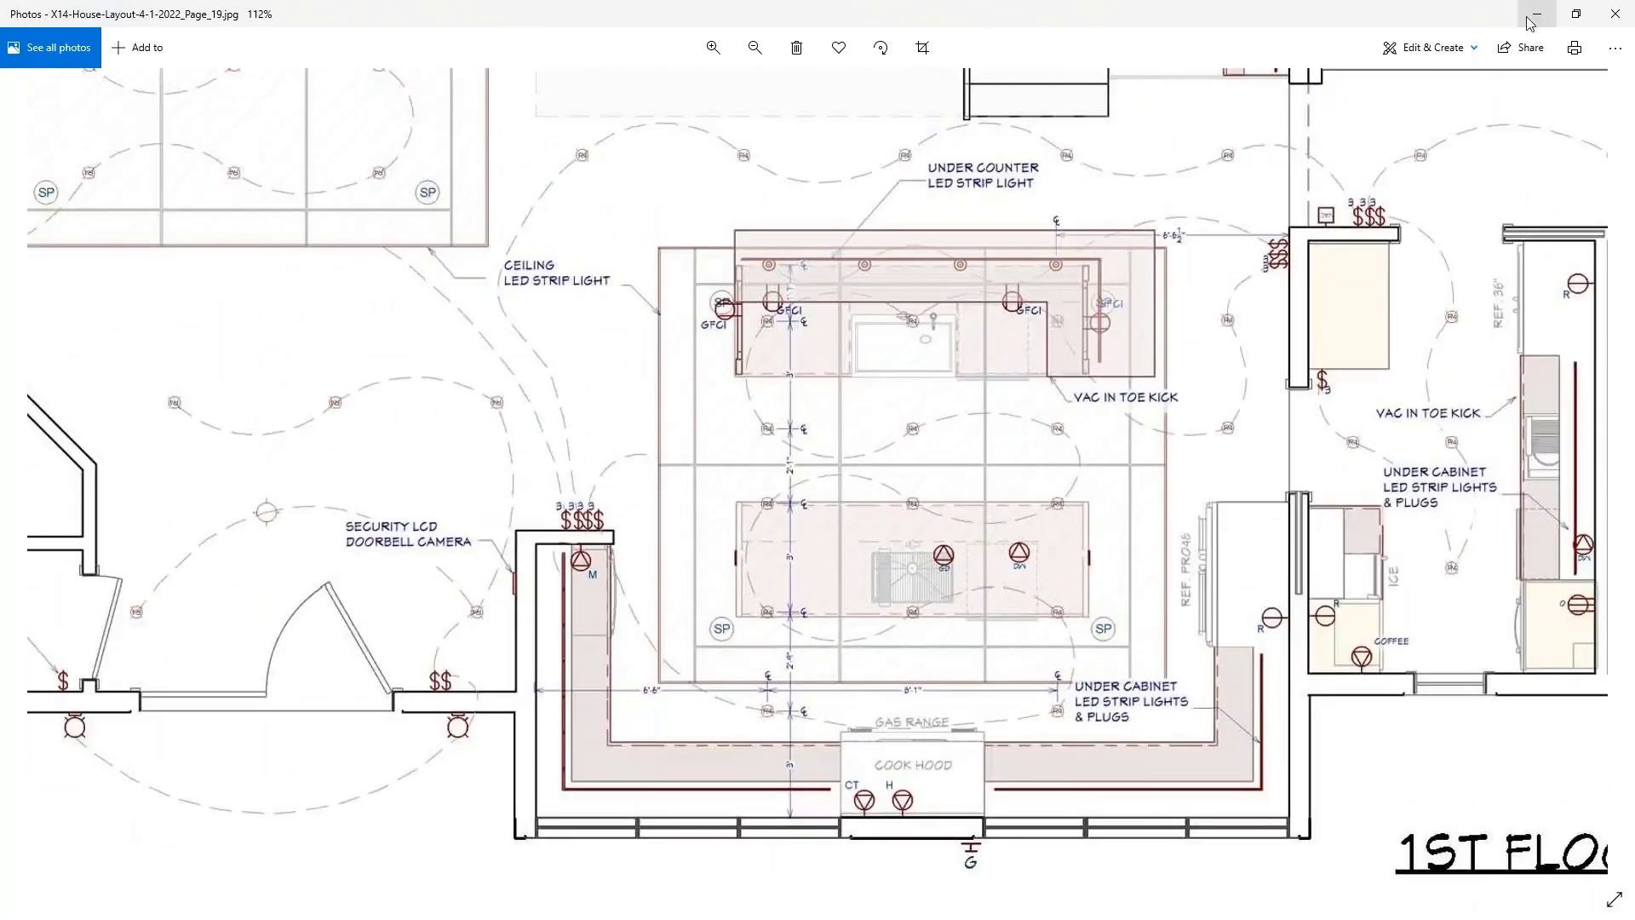
pyautogui.click(1615, 13)
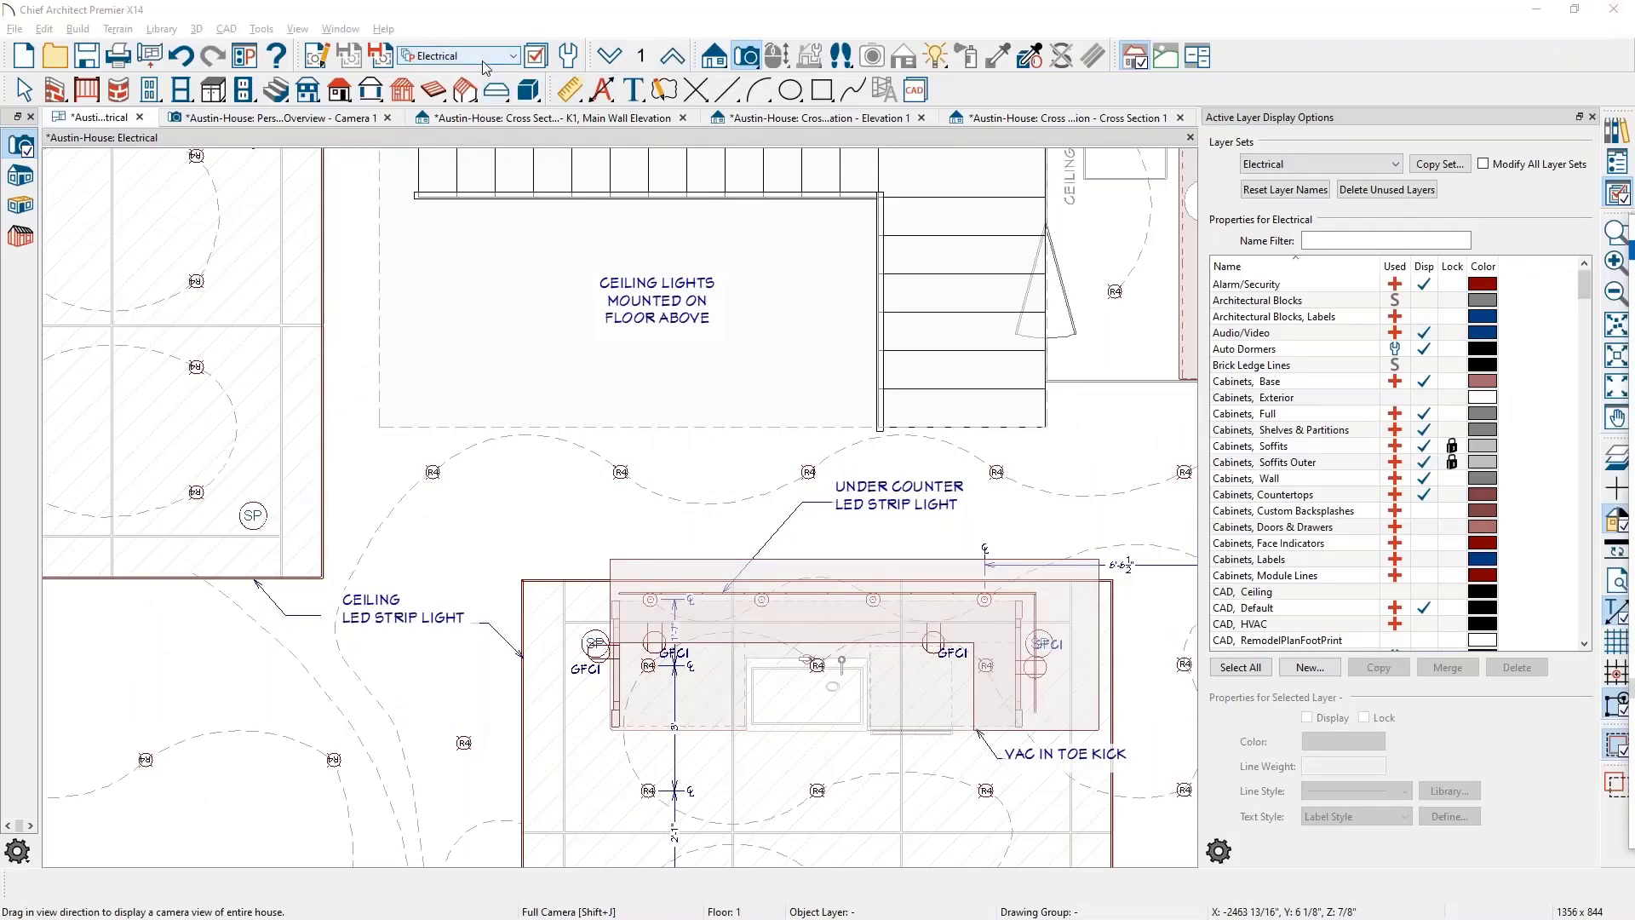
# Create a new layout and examine the sheet index on its Project Summary page
pyautogui.click(14, 28)
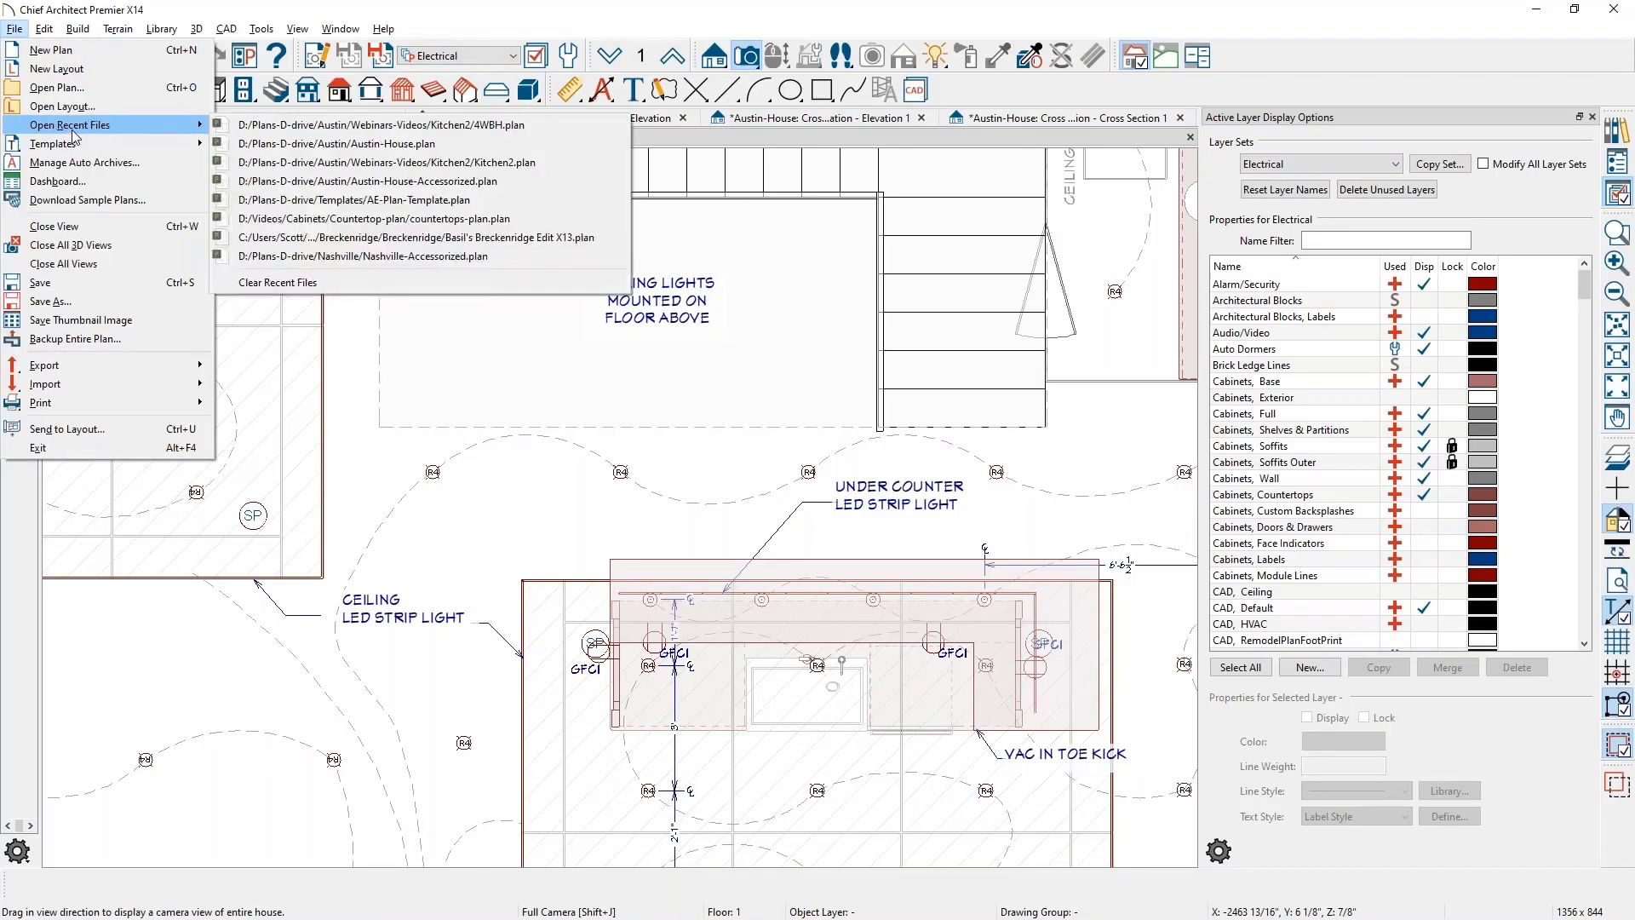
pyautogui.click(73, 75)
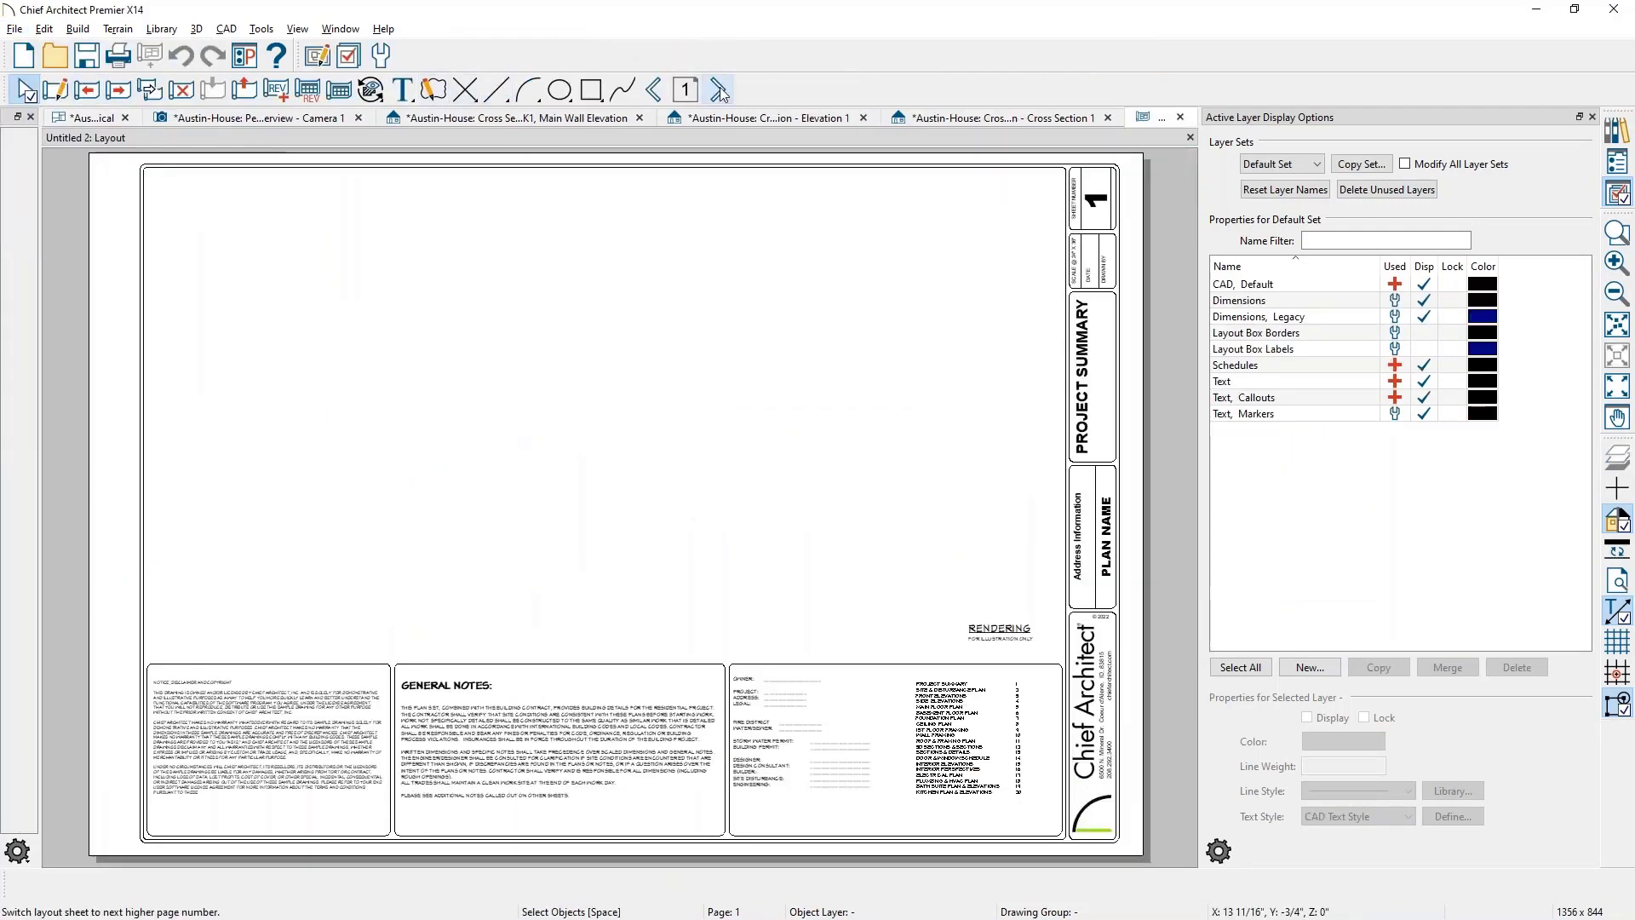
pyautogui.scroll(5, 1000, 775)
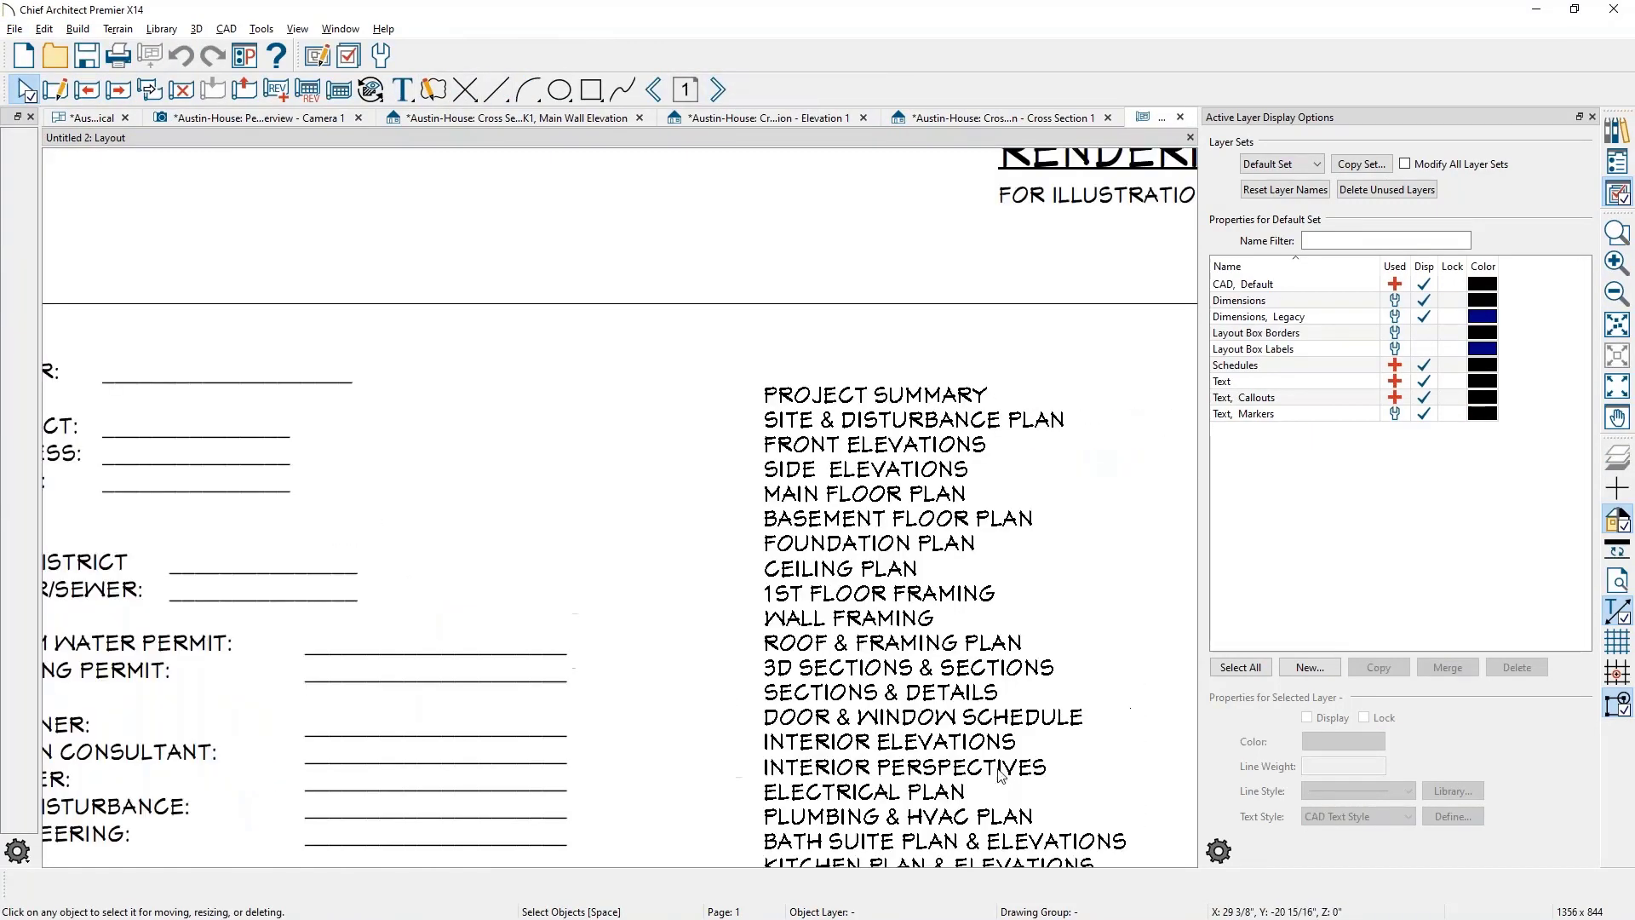
pyautogui.moveTo(1001, 775); pyautogui.dragTo(816, 640, button='middle')
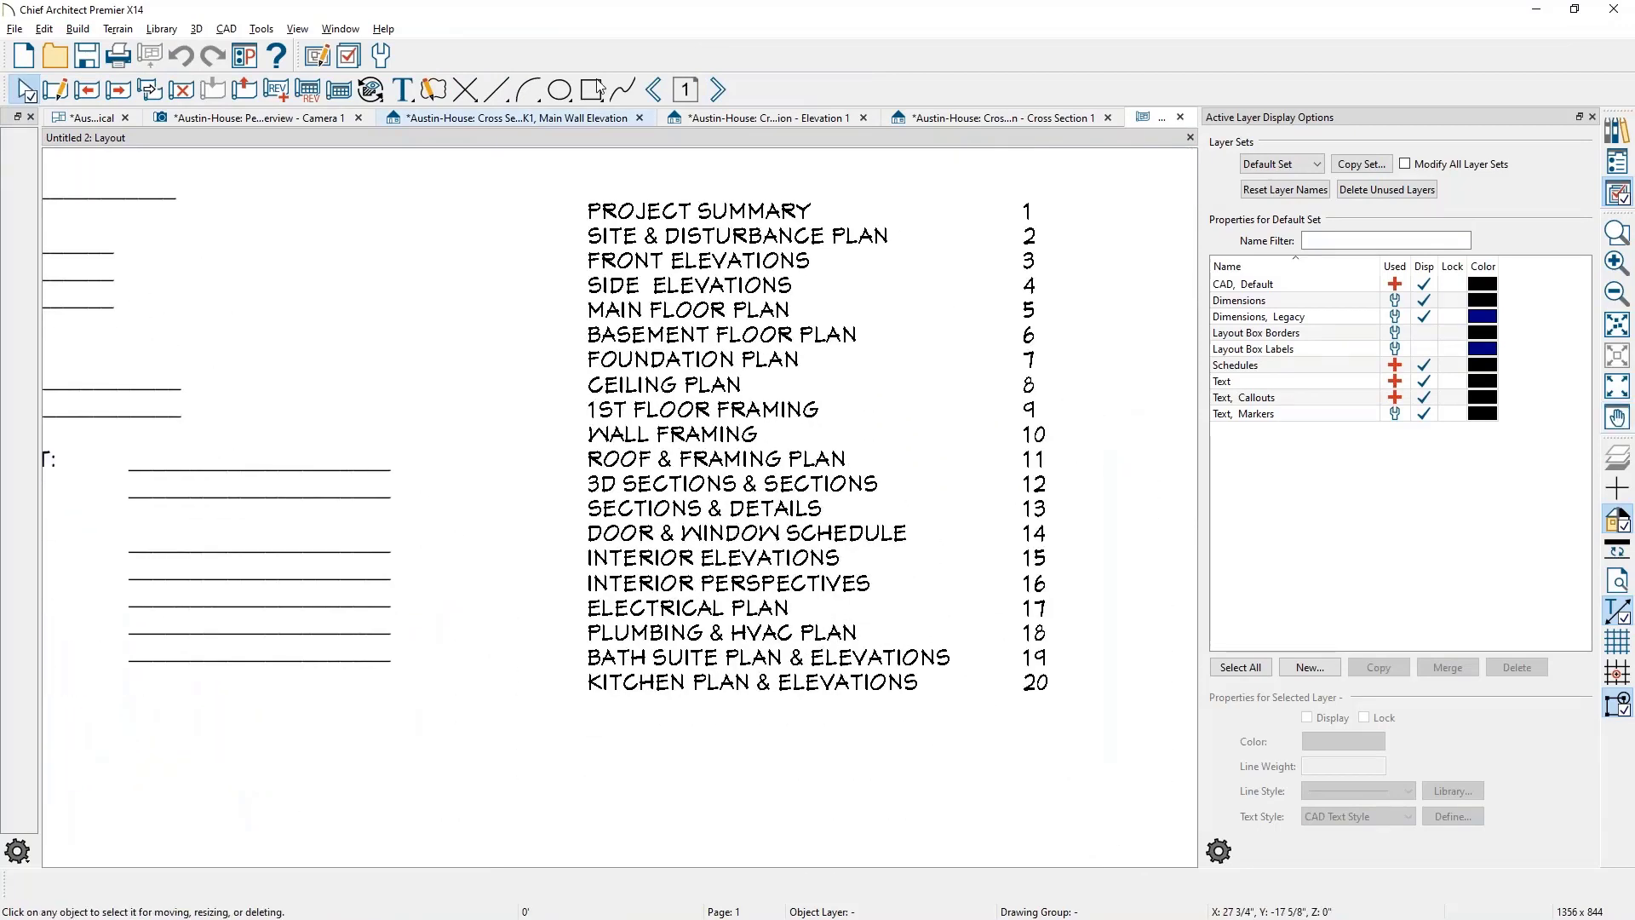
# Go to layout page 17 and advance one page to the Electrical Plan sheet
pyautogui.click(685, 90)
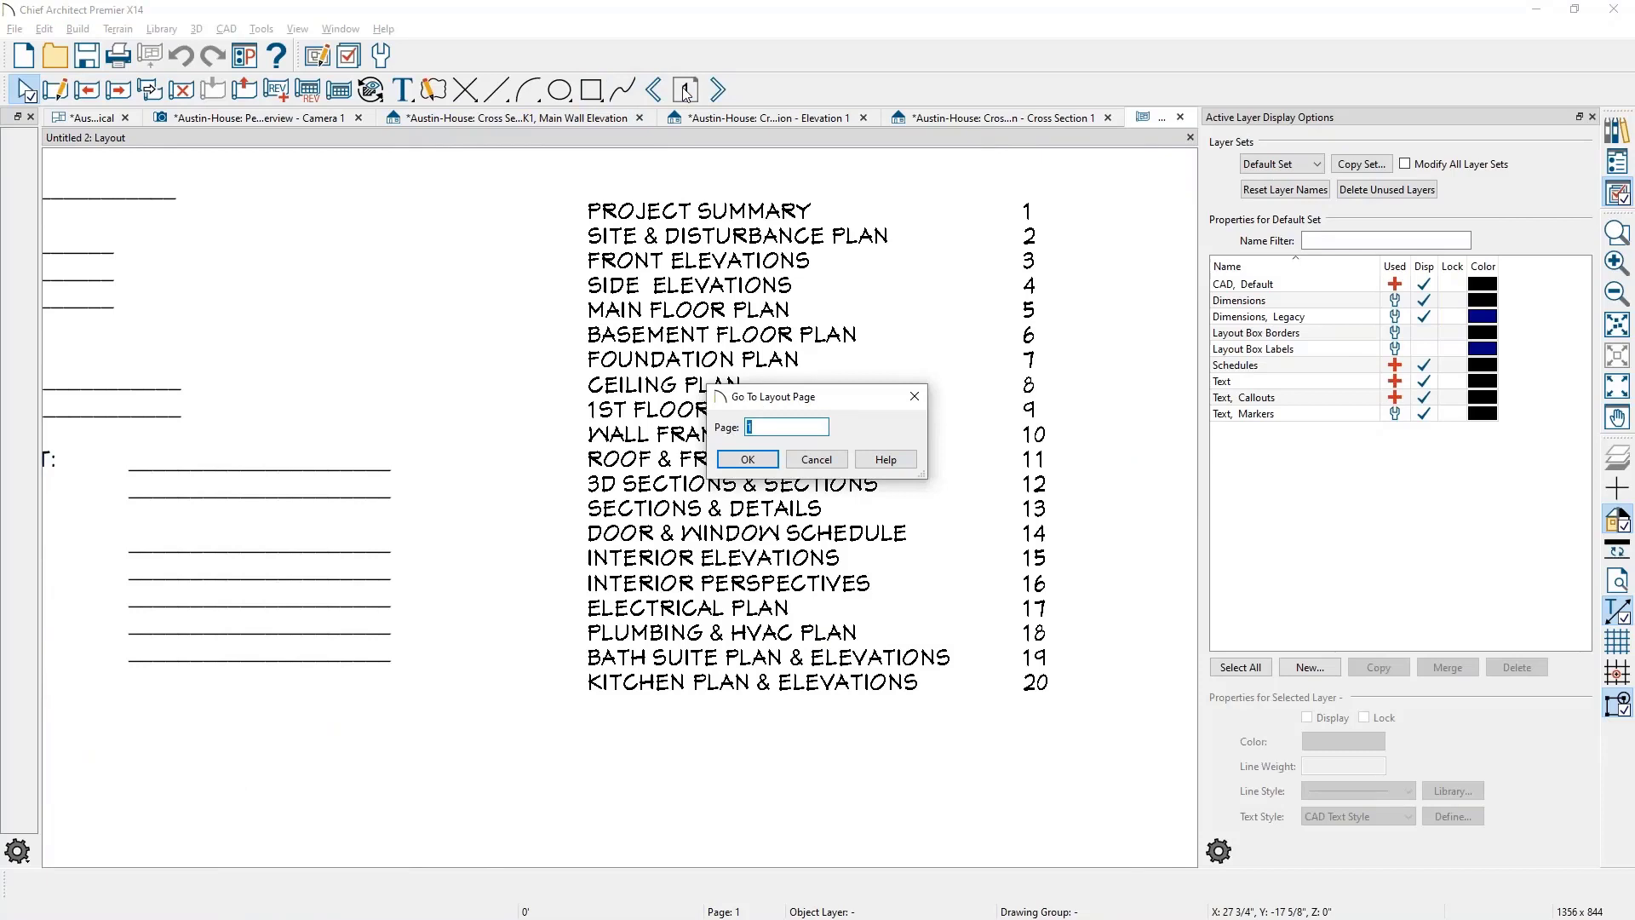
pyautogui.write('17')
pyautogui.press('Return')
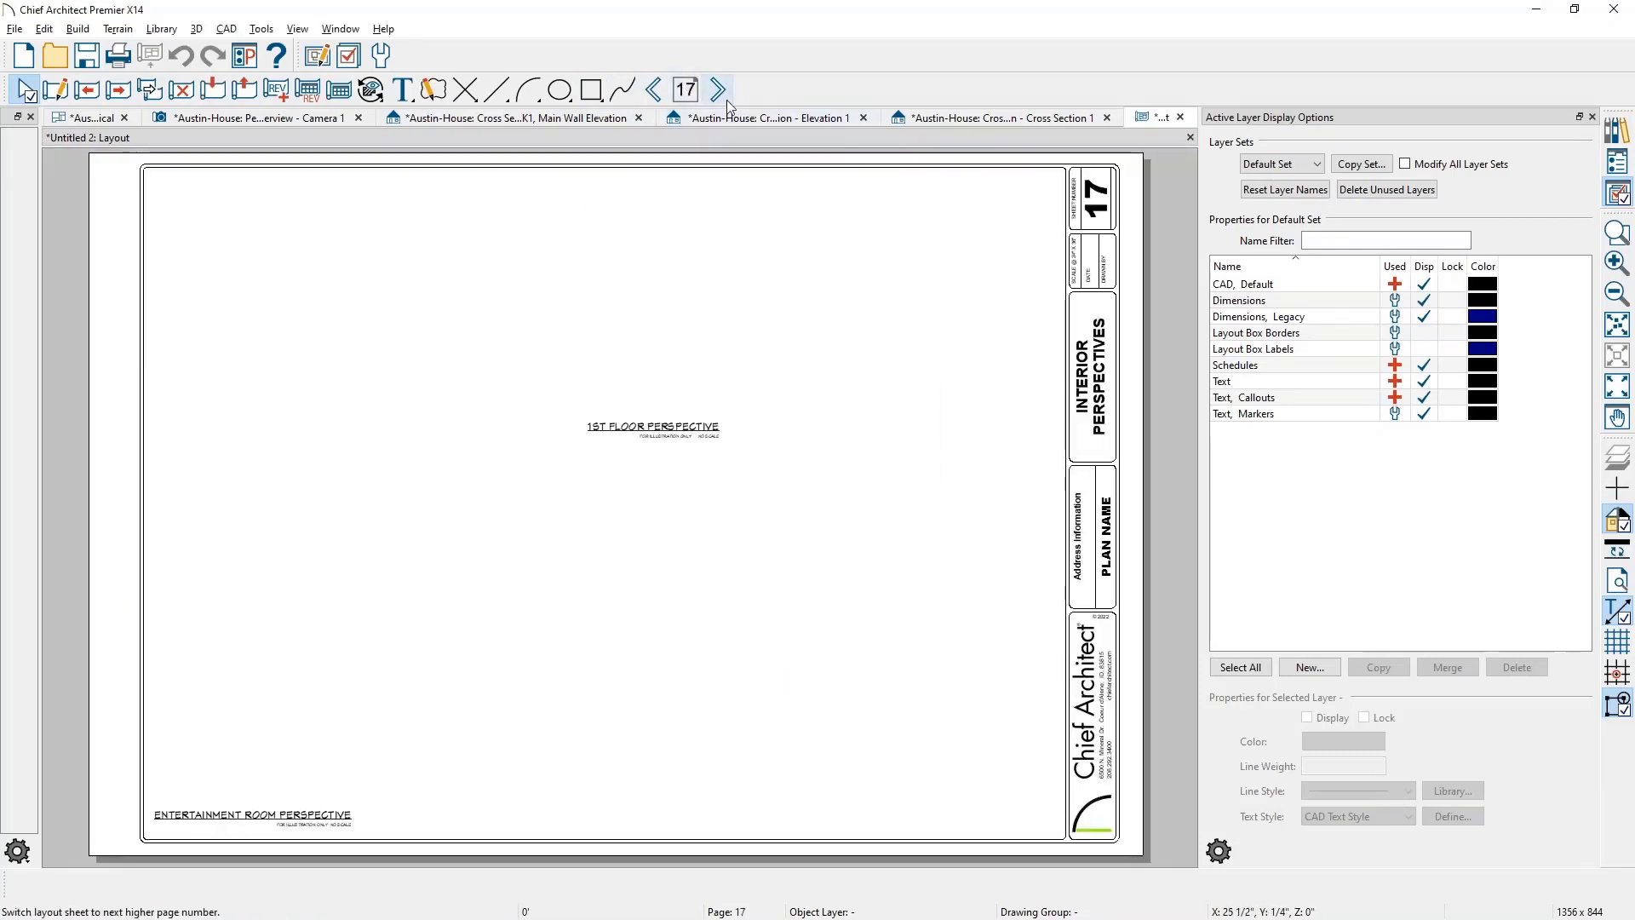
pyautogui.click(717, 94)
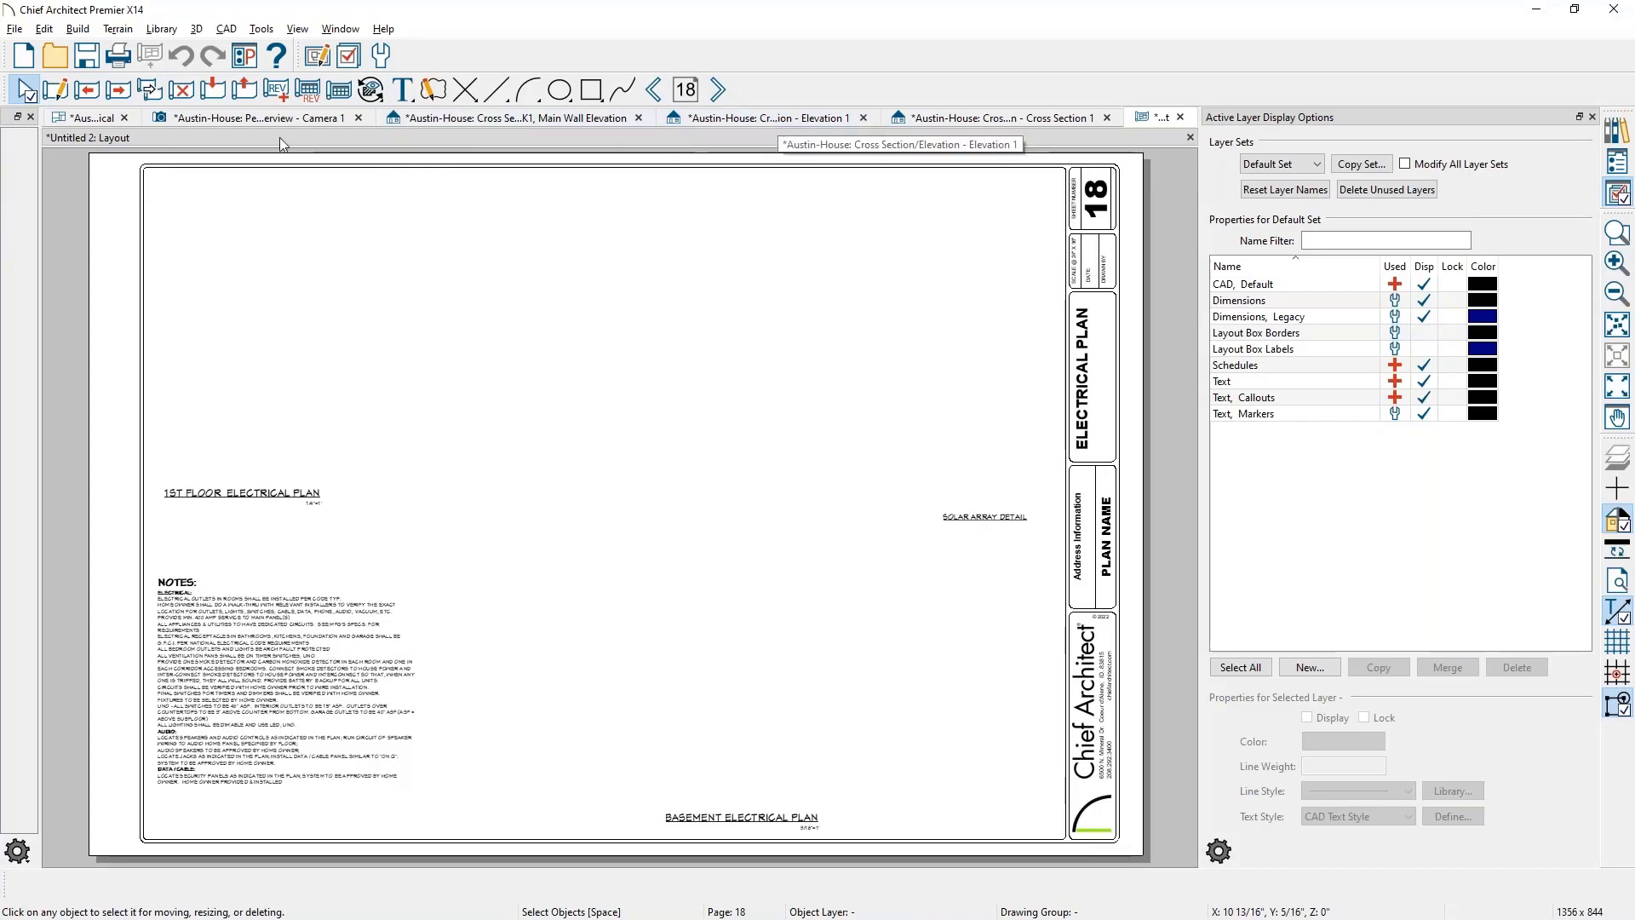
# Send the entire Electrical plan view to page 18 of the new layout at a scale of 1/4 in = 1 ft
pyautogui.click(94, 117)
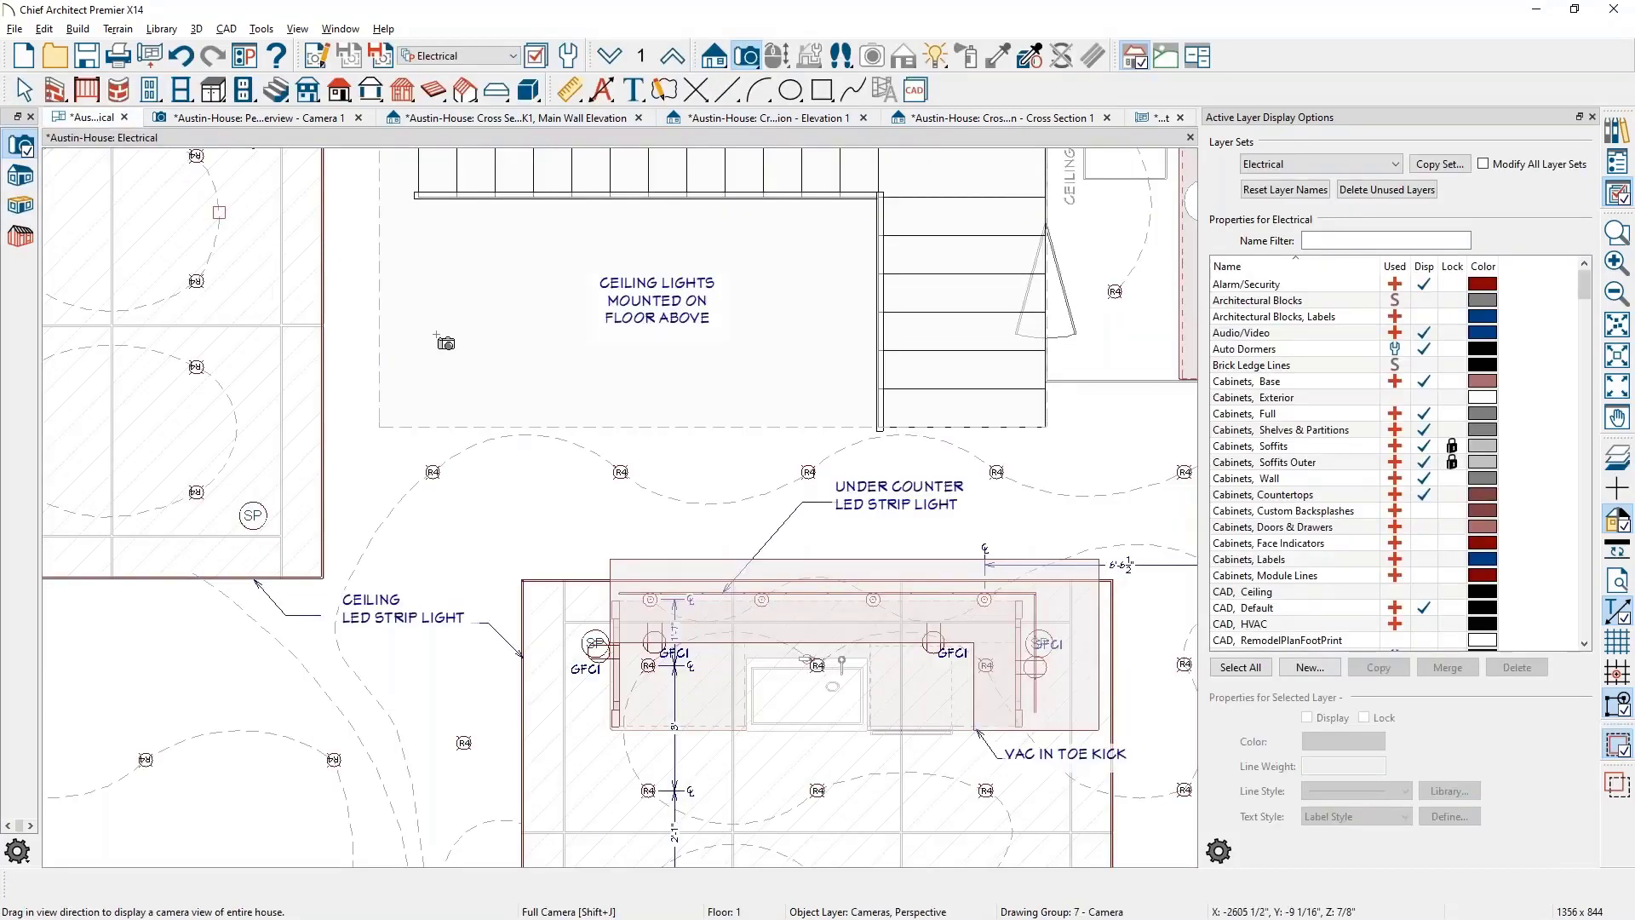
pyautogui.click(16, 29)
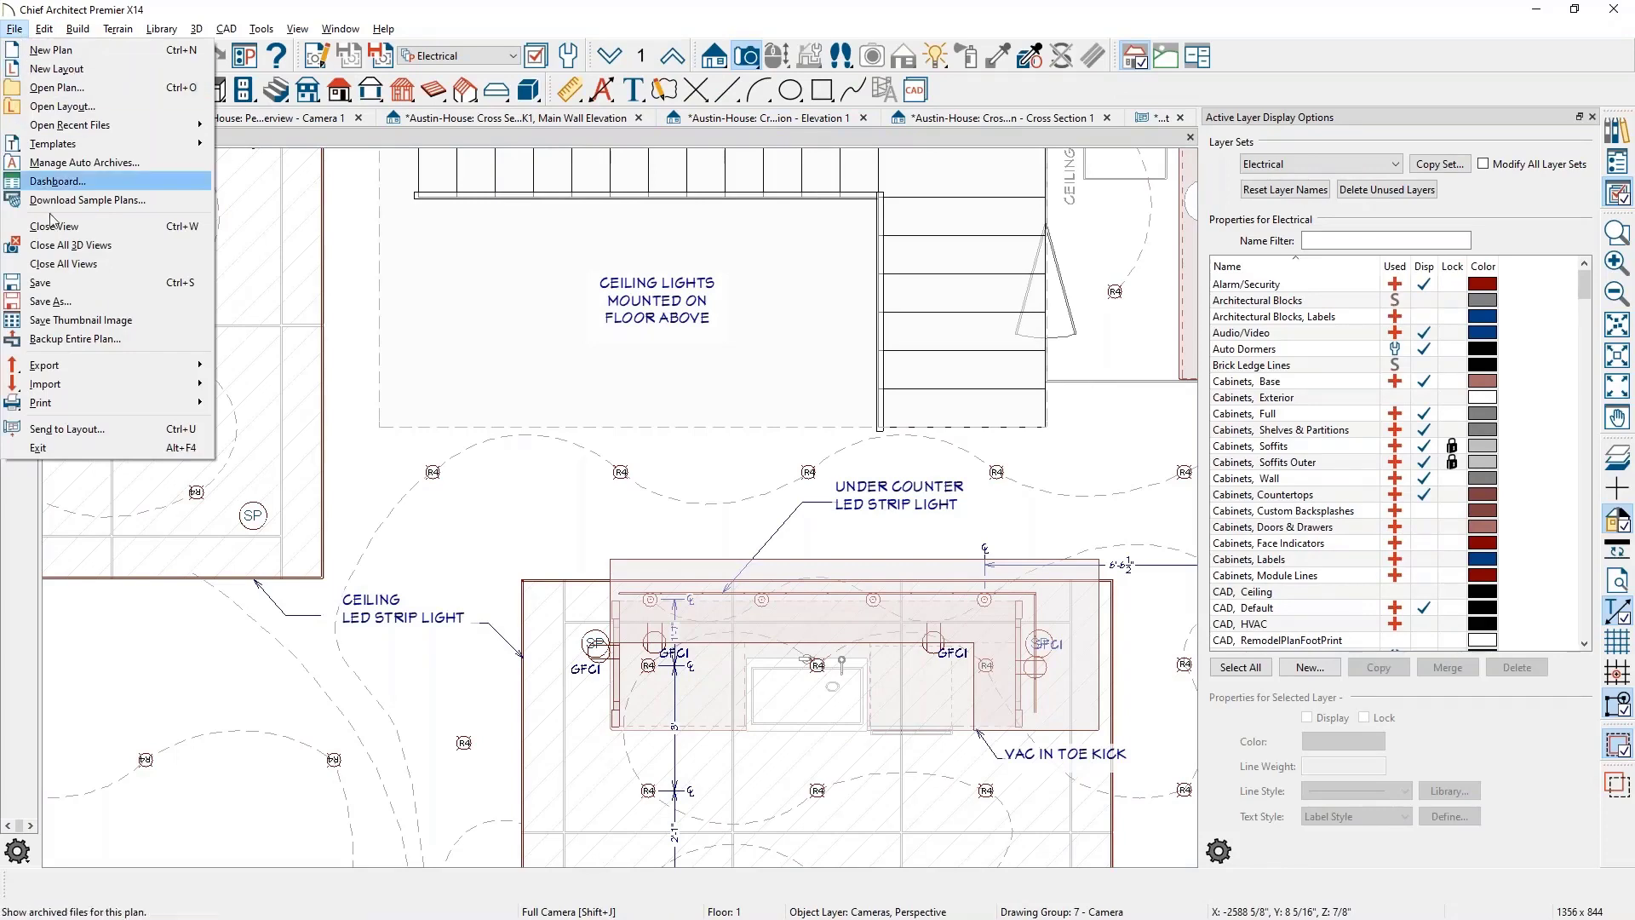
pyautogui.moveTo(112, 383)
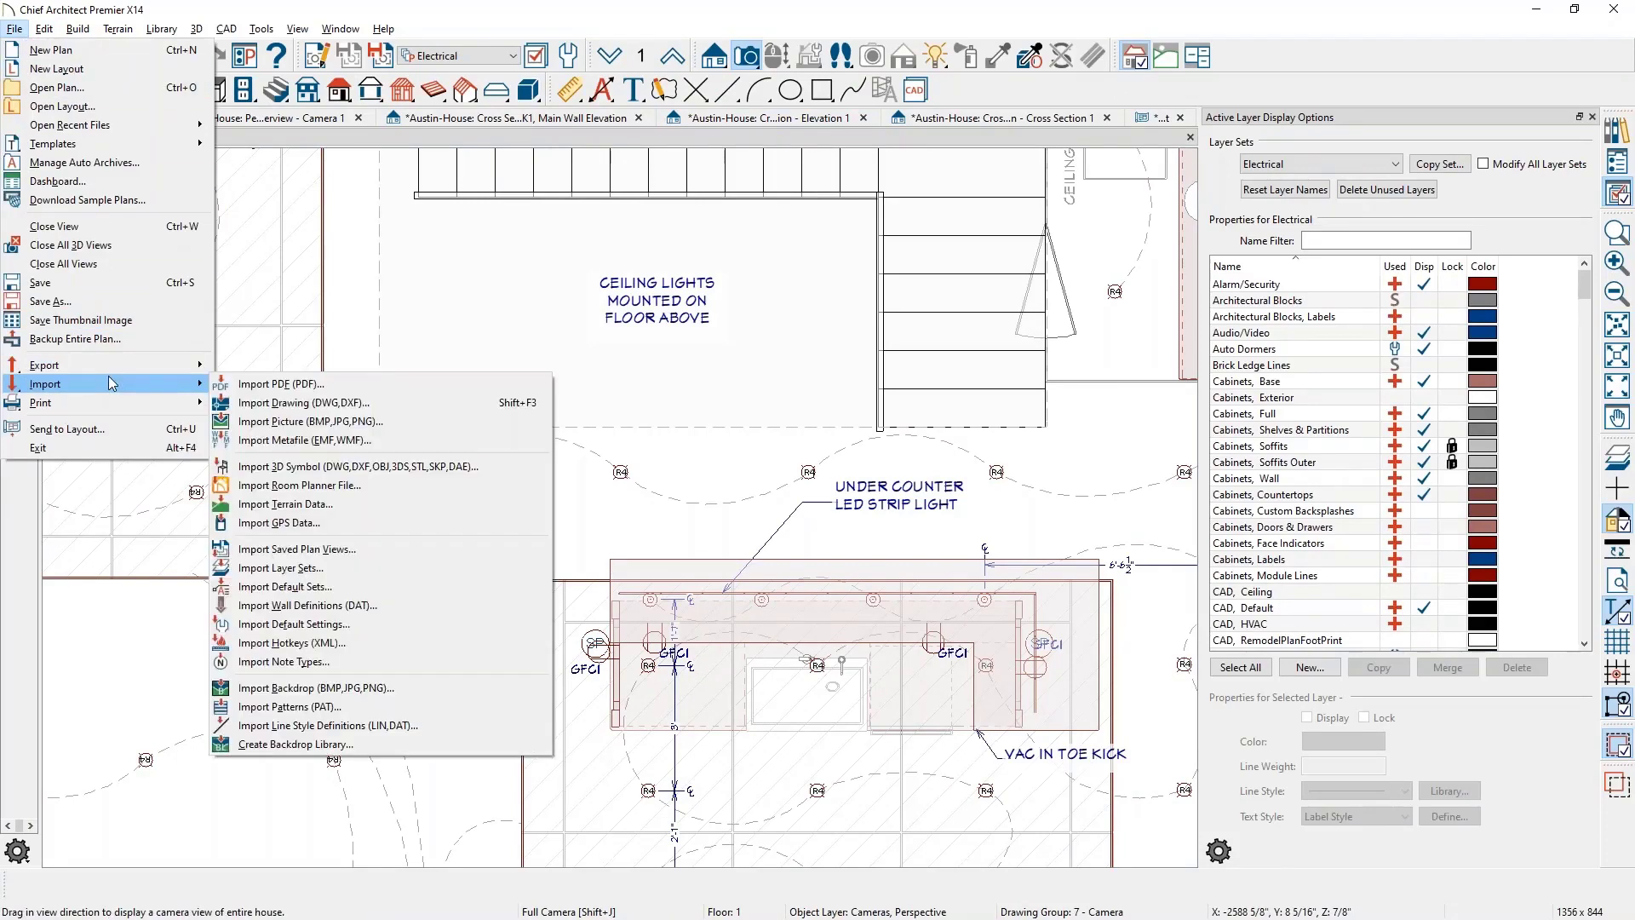
pyautogui.click(119, 433)
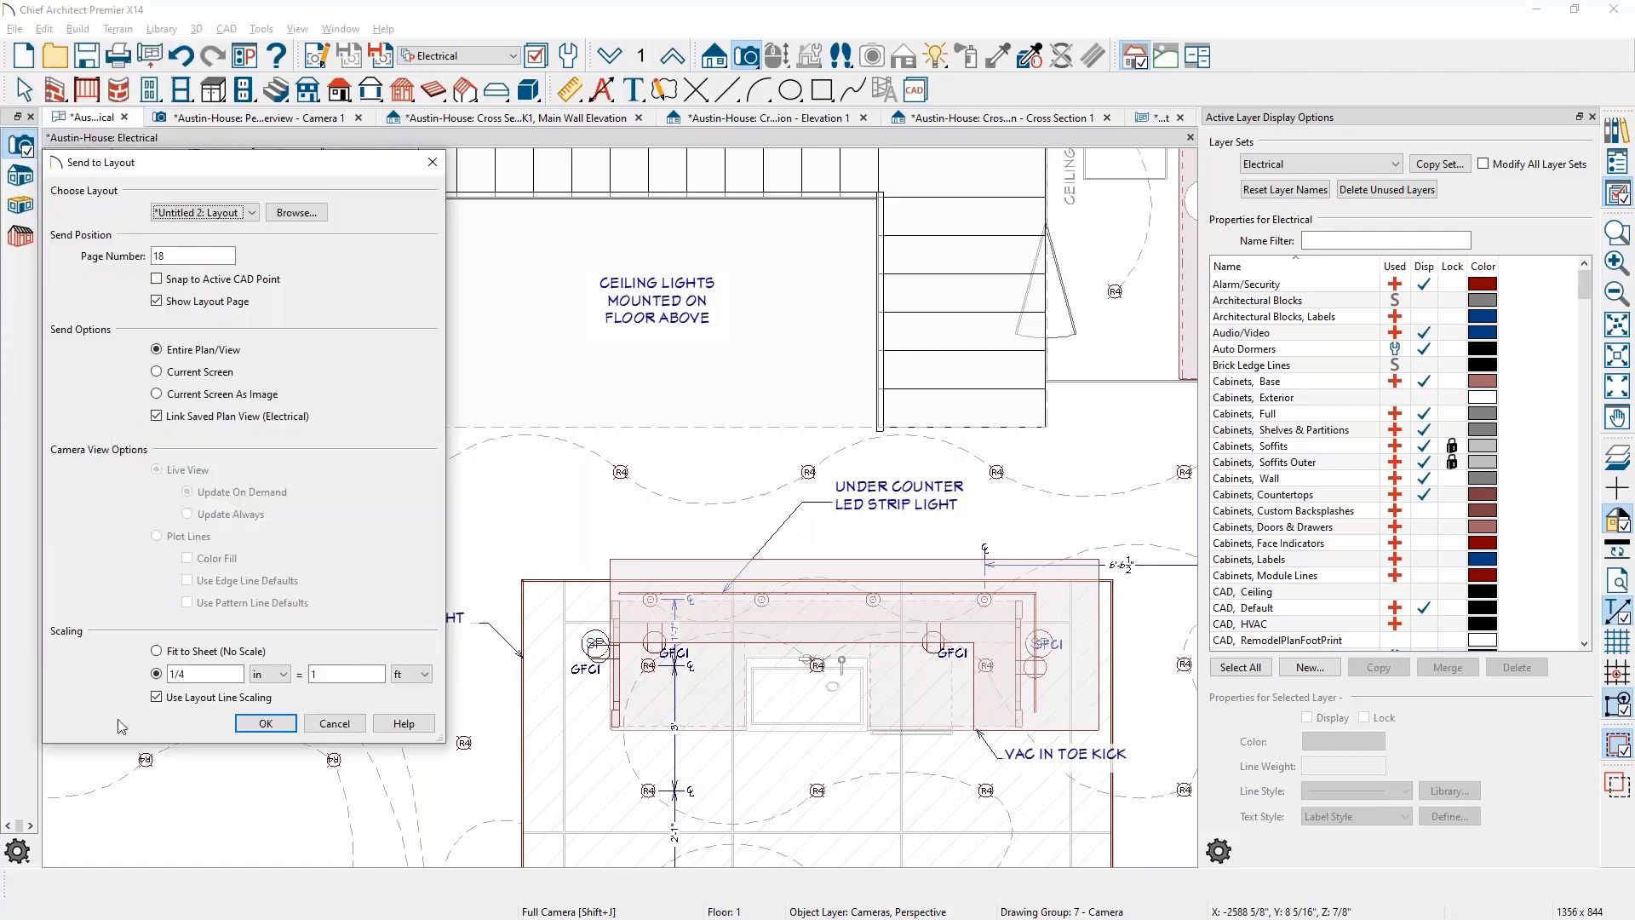
pyautogui.click(266, 724)
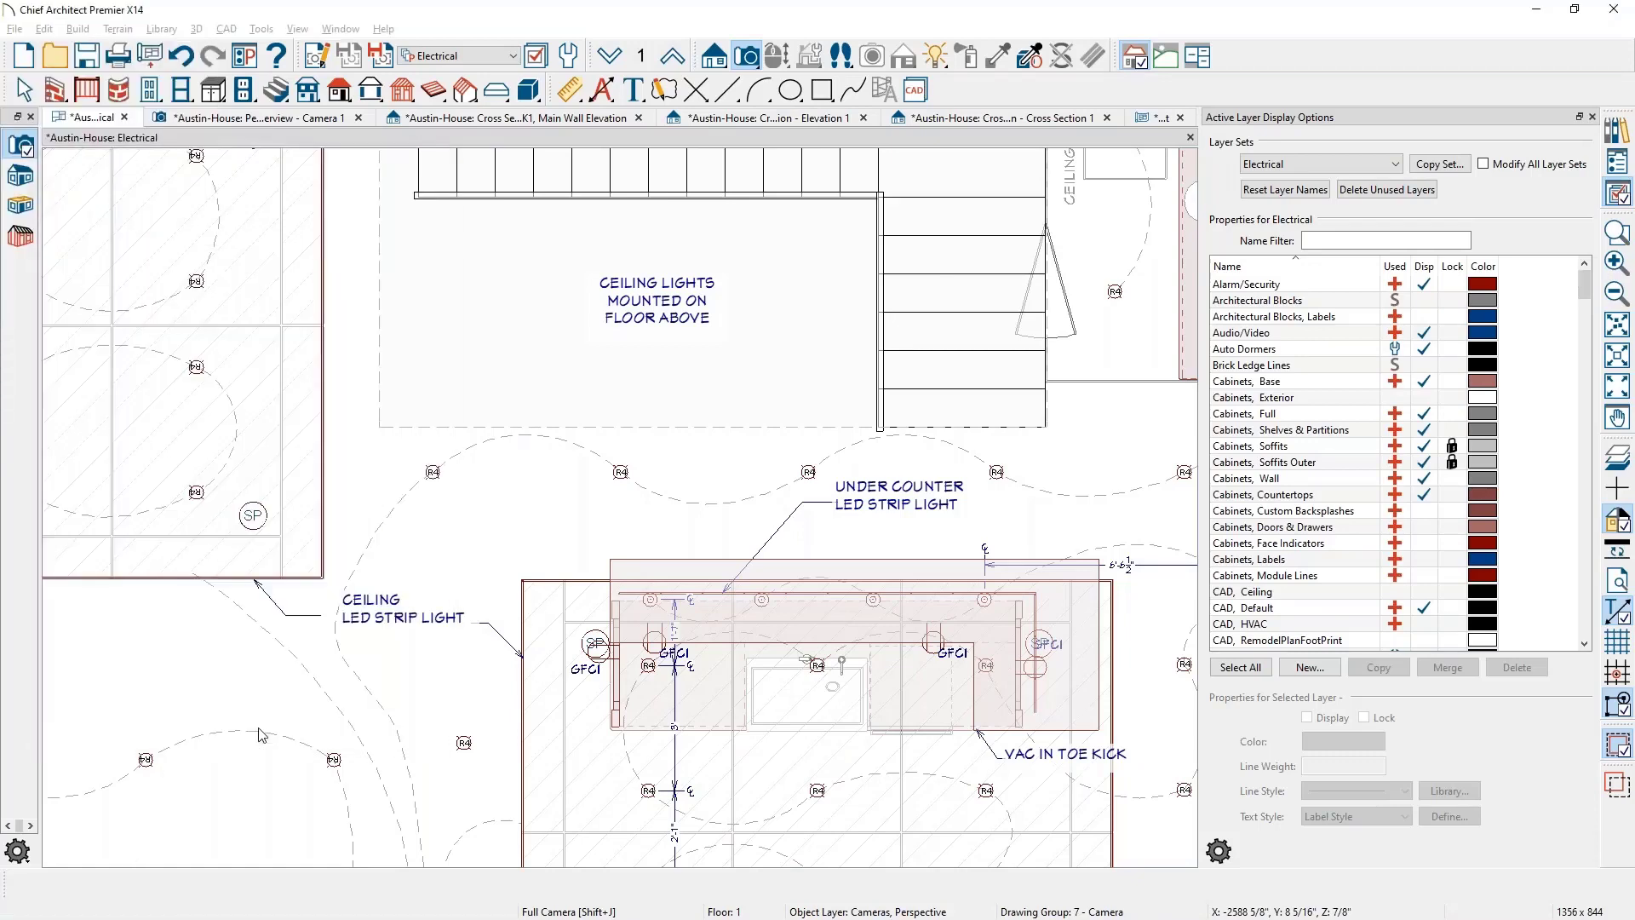
# Move the electrical plan's layout box up and to the left within sheet 18 and deselect it
pyautogui.click(656, 591)
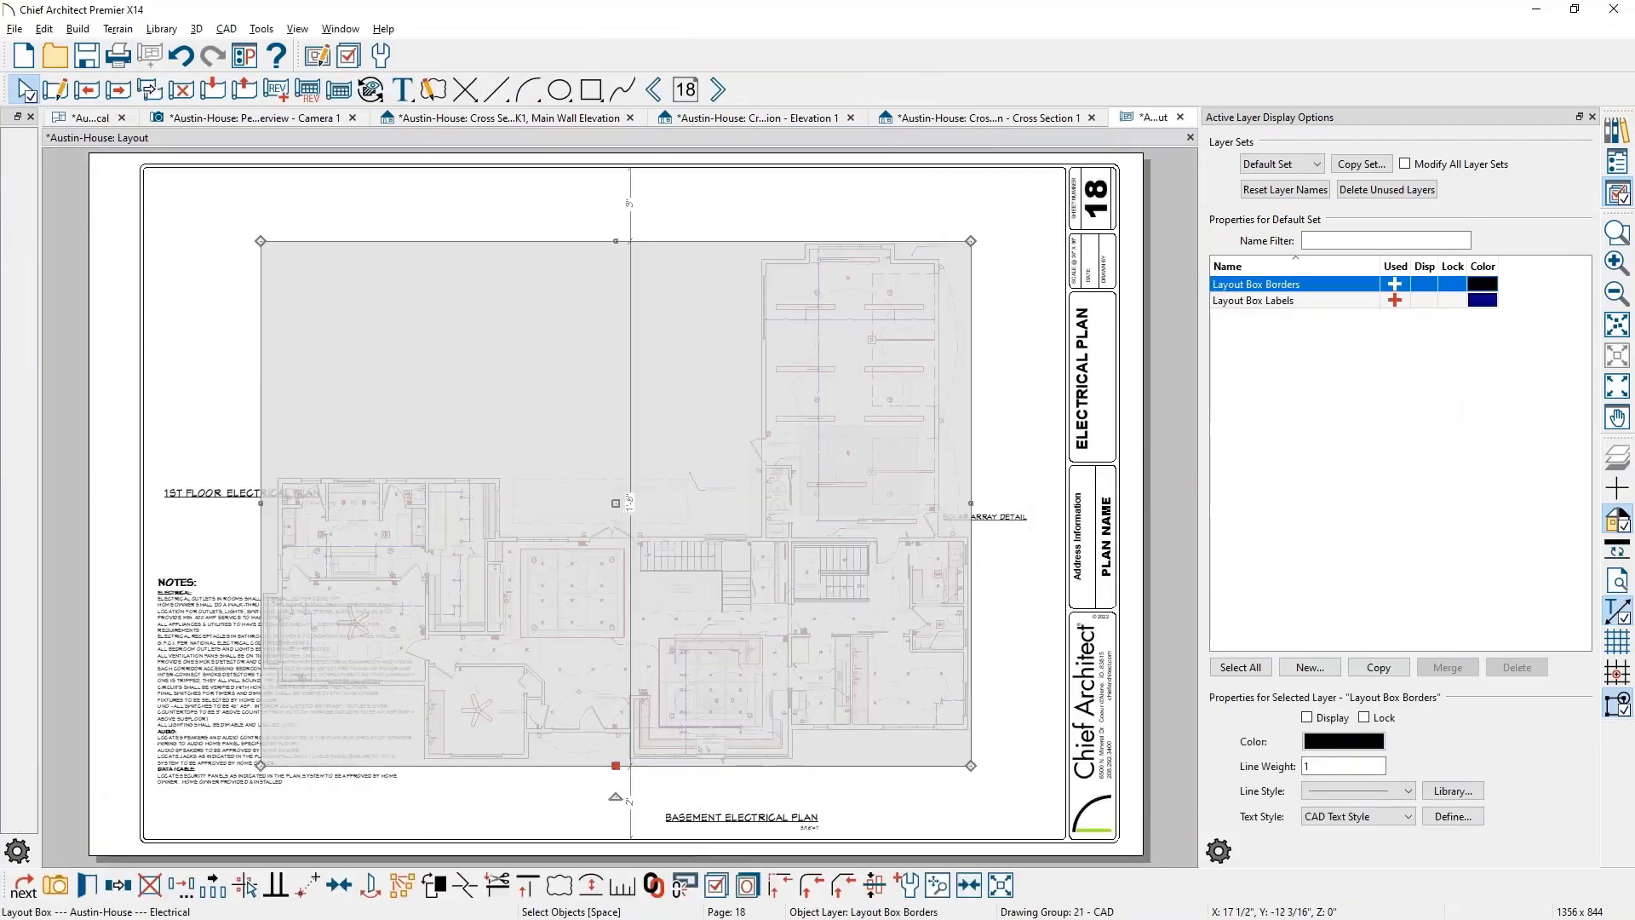
pyautogui.moveTo(619, 494); pyautogui.dragTo(529, 413)
pyautogui.press('Escape')
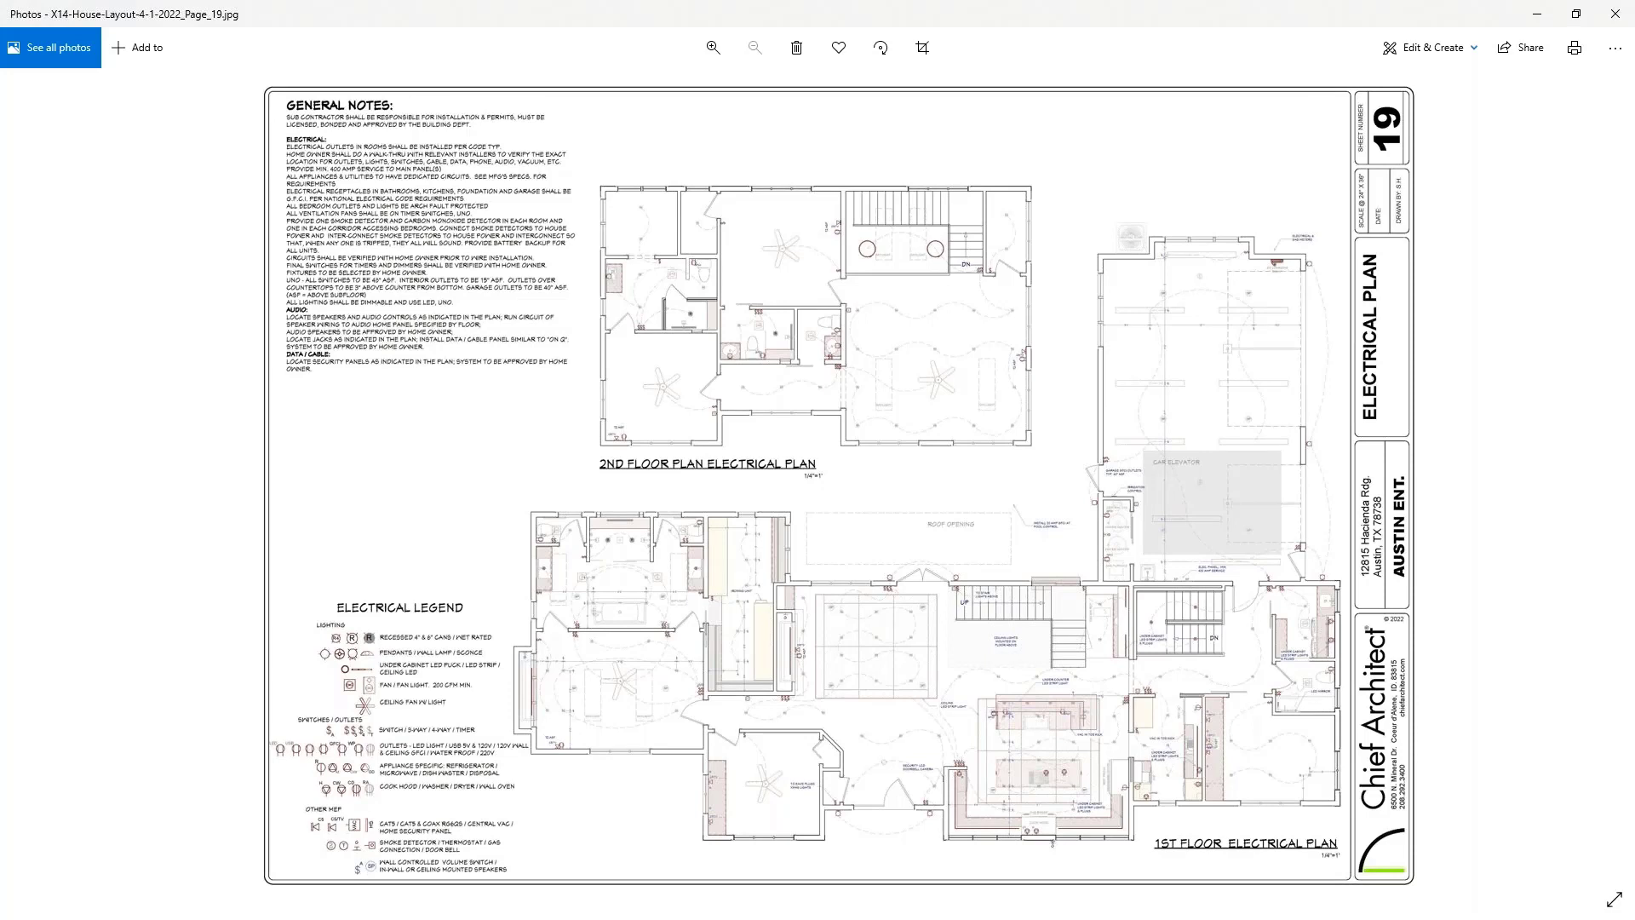
# Close the electrical sheet image and choose Chief Architect Save As PDF as the layout's print destination
pyautogui.click(1611, 15)
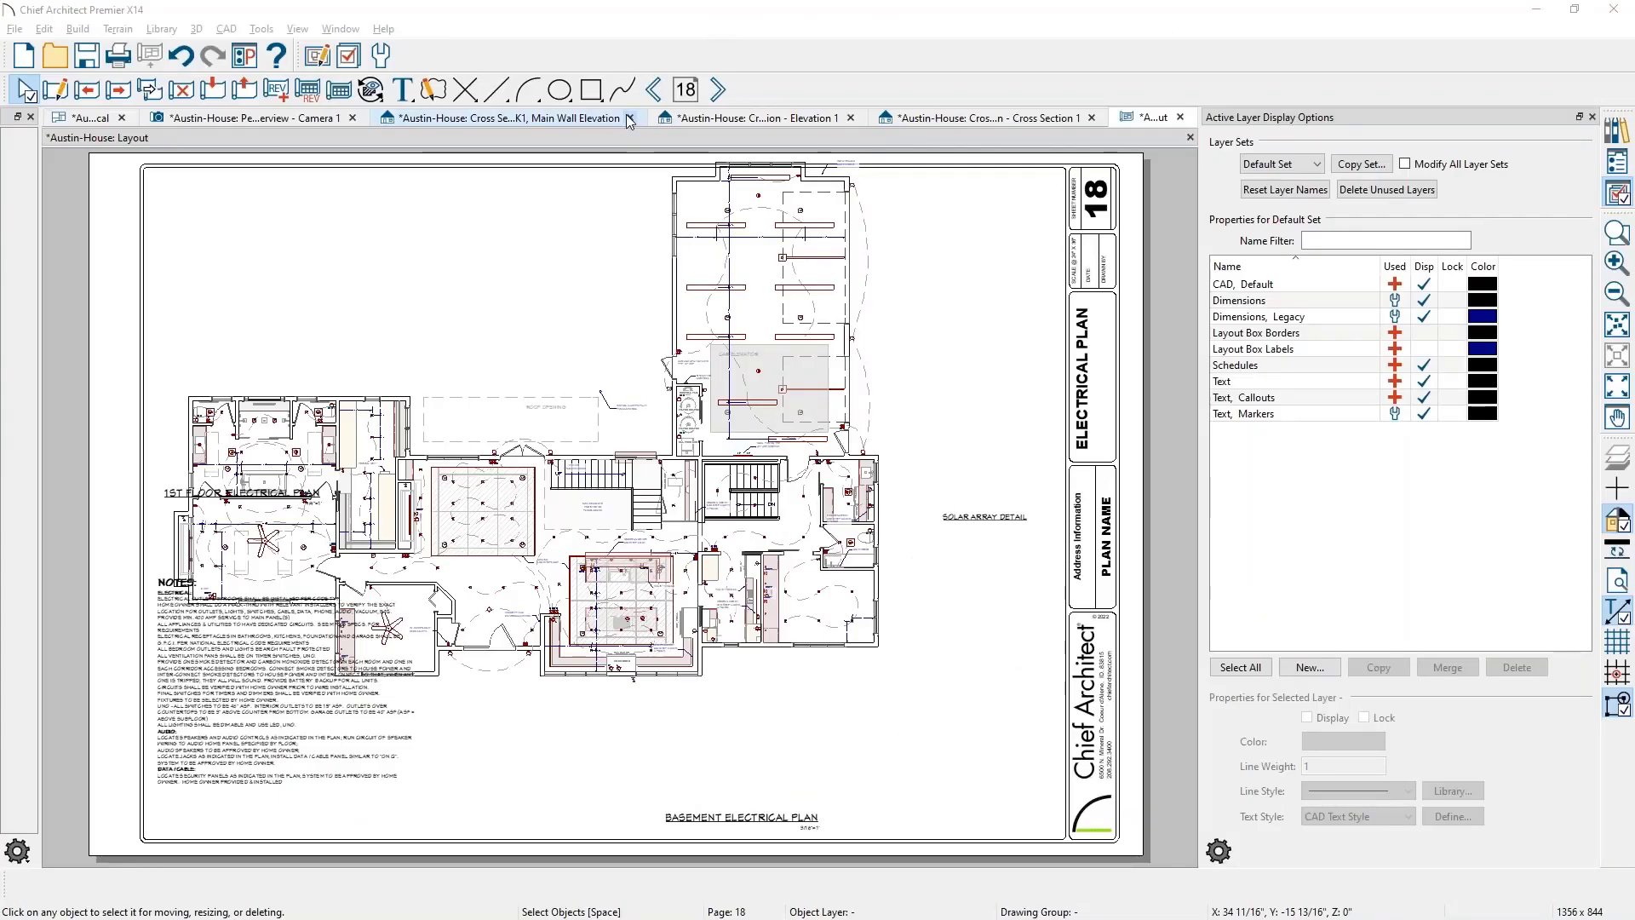
pyautogui.click(24, 30)
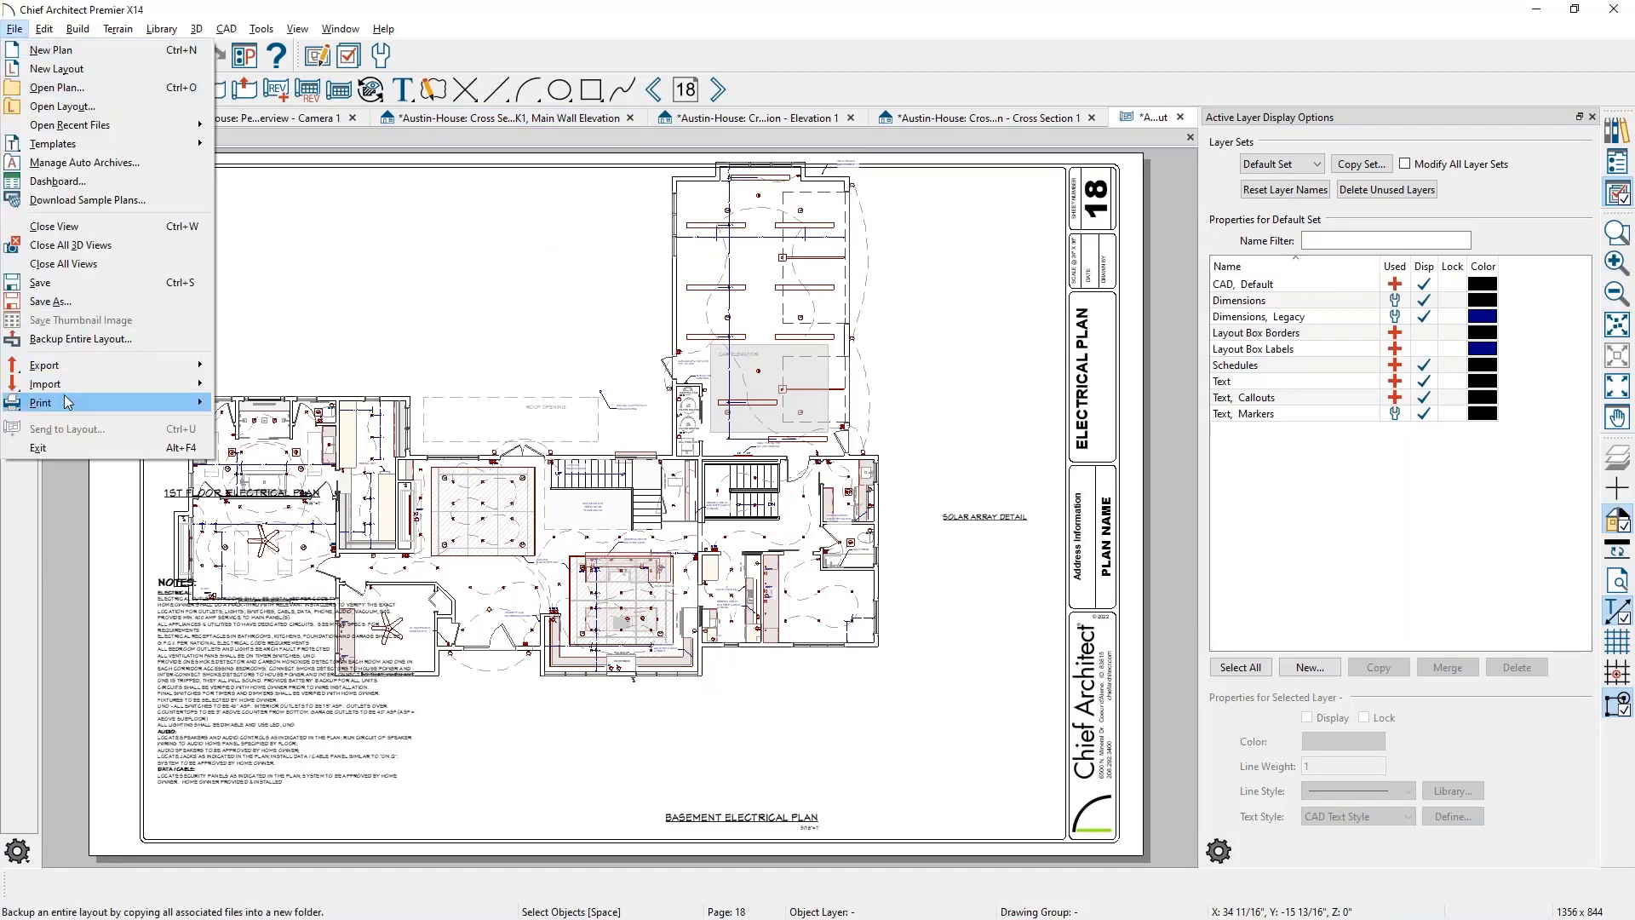
pyautogui.moveTo(68, 403)
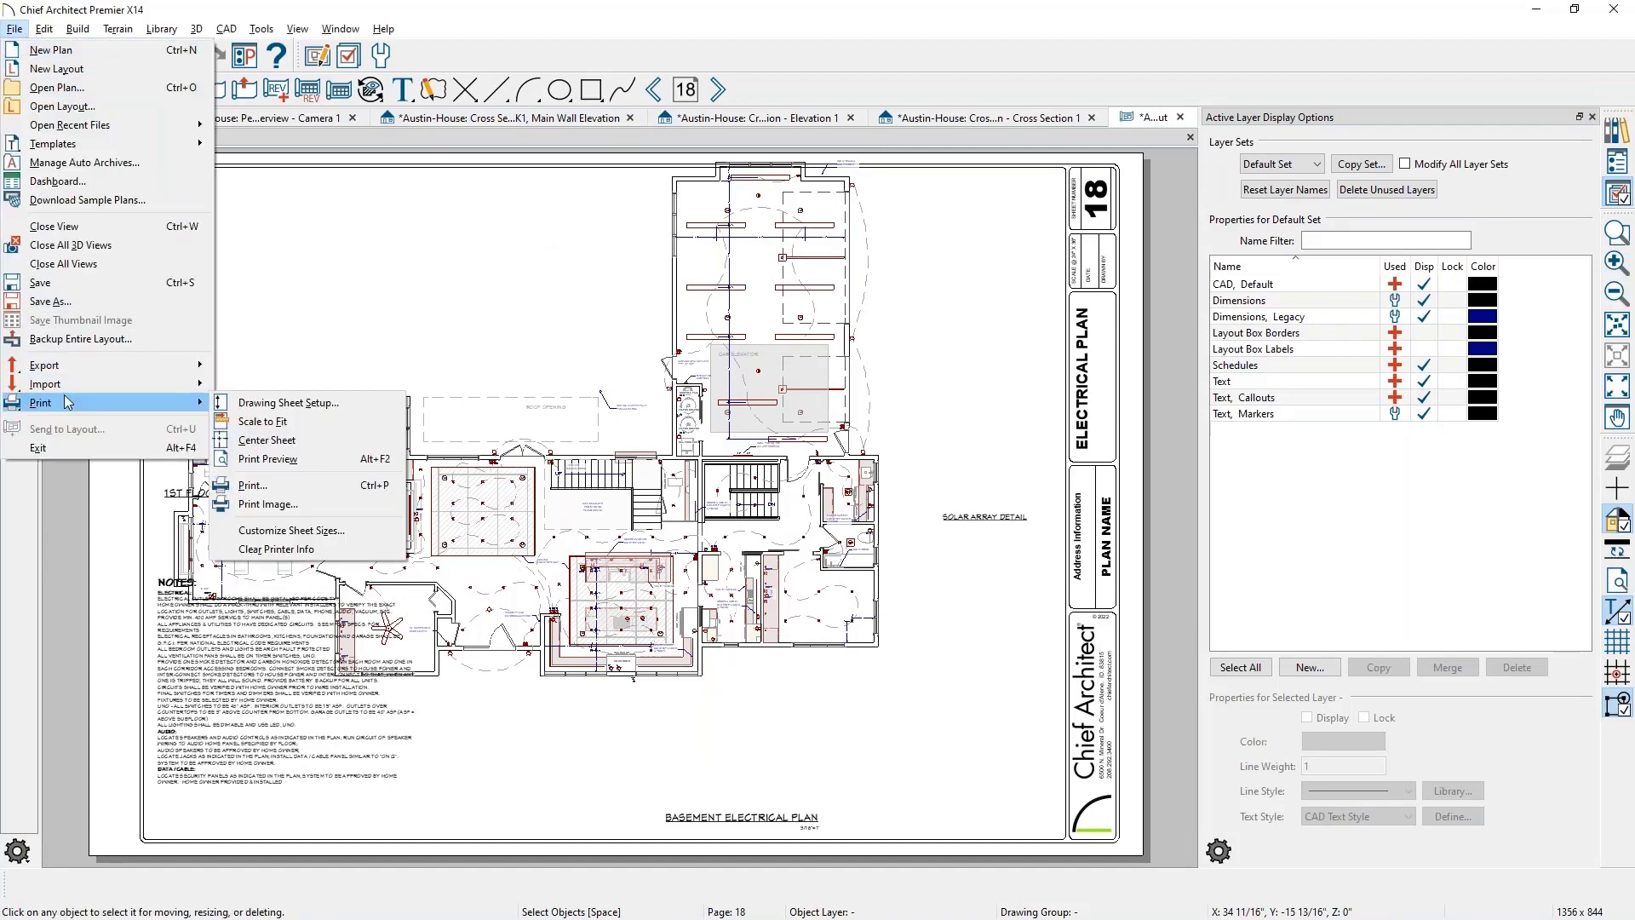
pyautogui.click(339, 485)
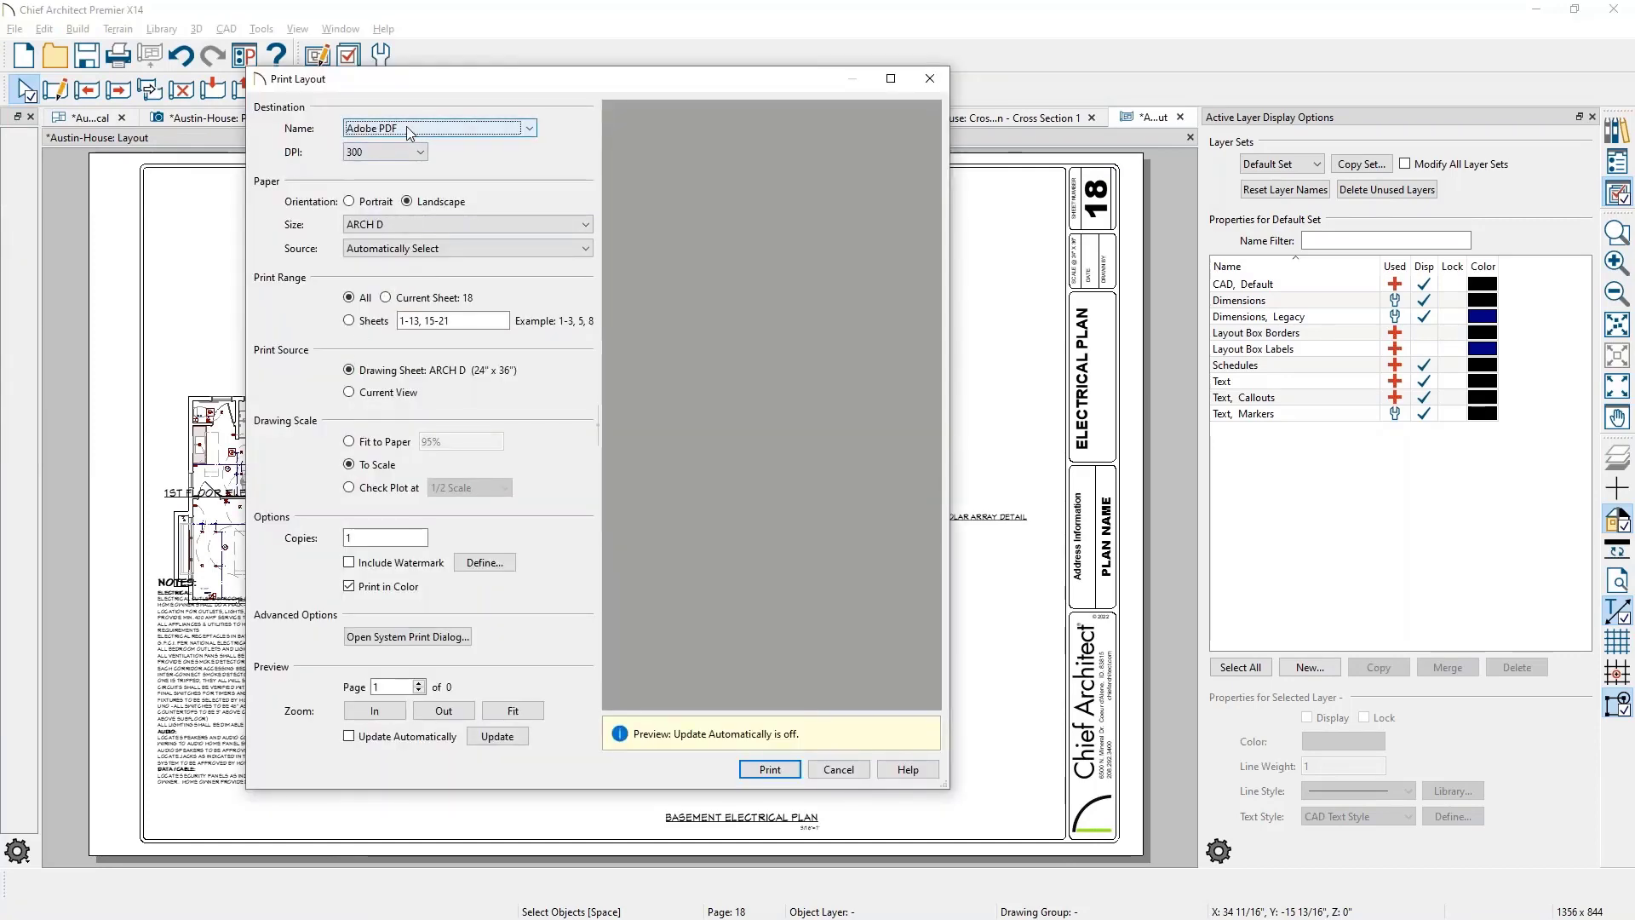
pyautogui.click(373, 135)
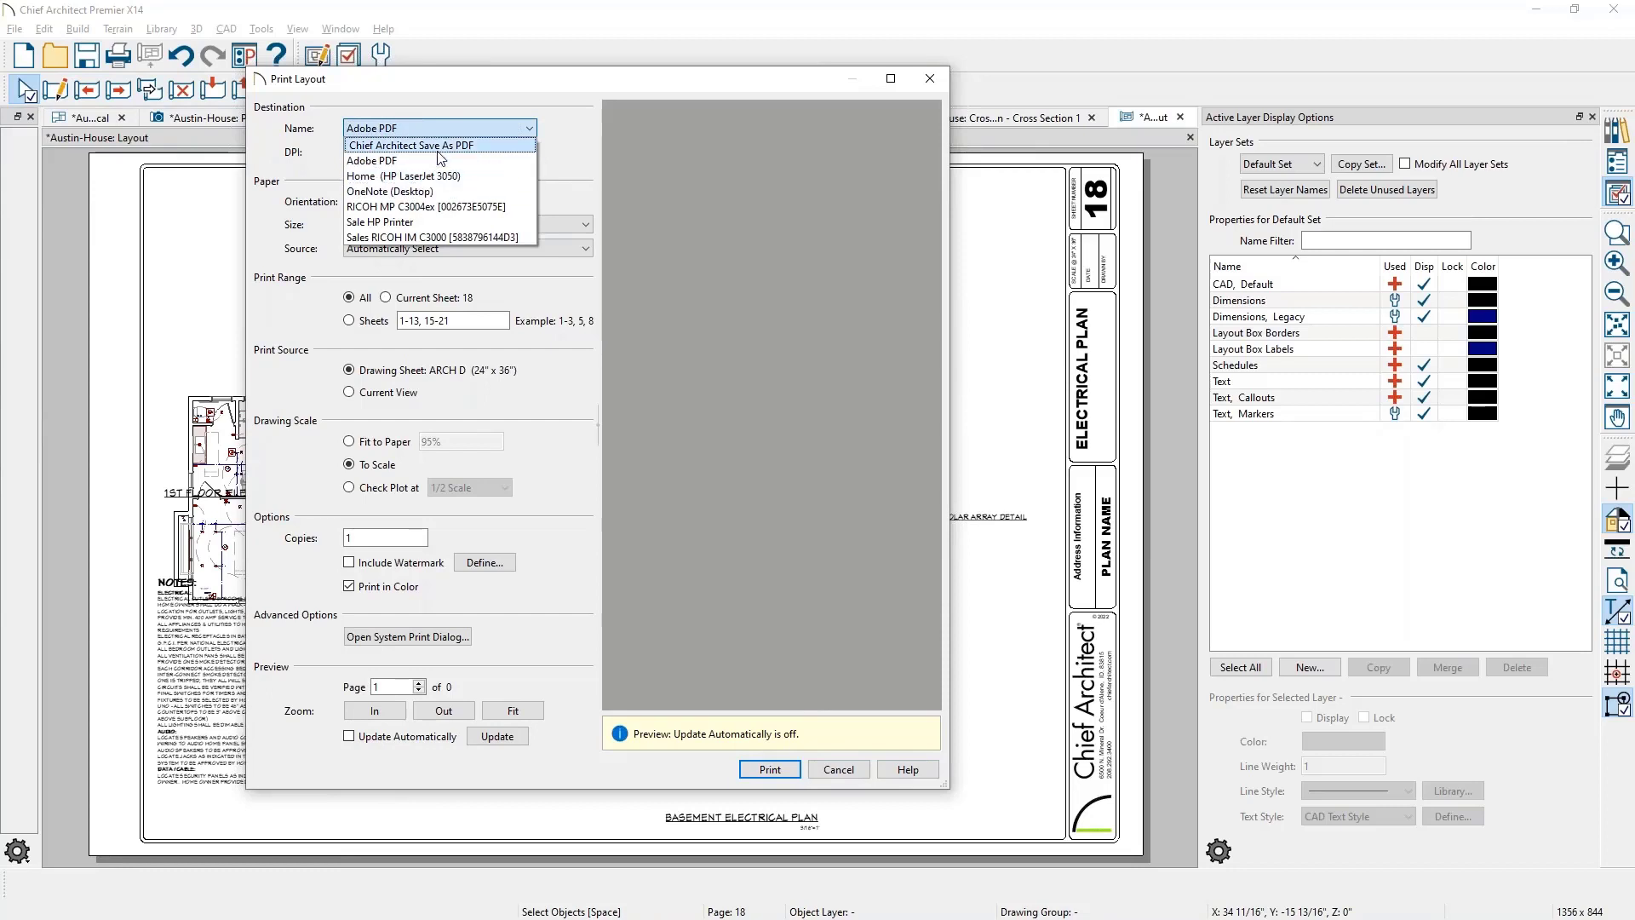
pyautogui.click(473, 146)
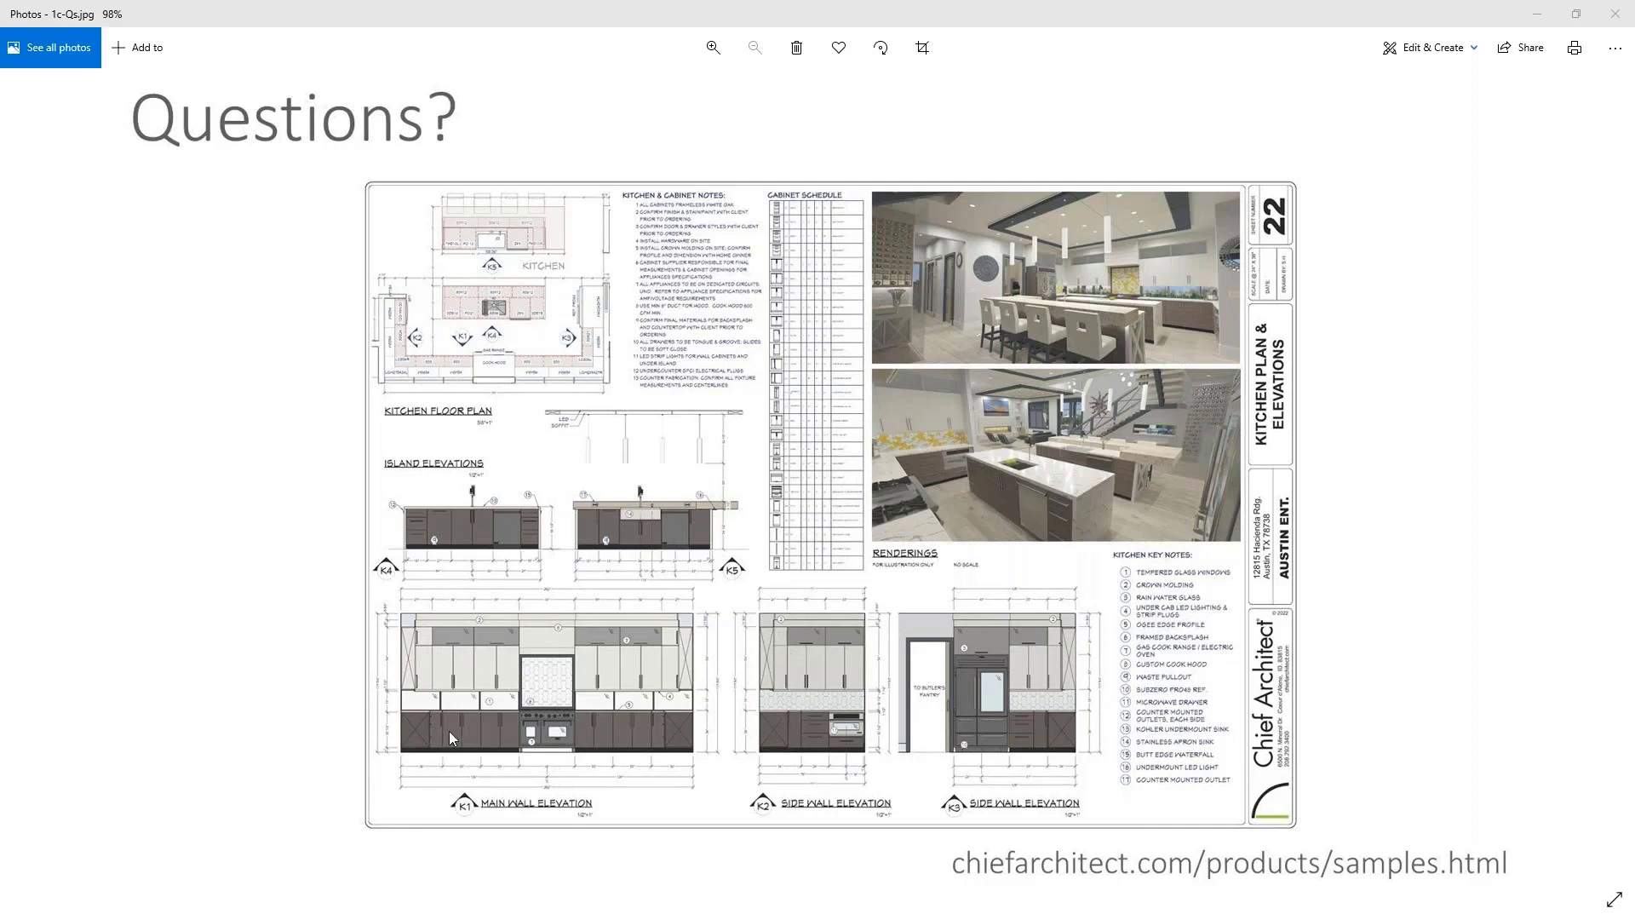
# Examine the K1 Main Wall Elevation up close in the Questions image and minimize the image
pyautogui.scroll(5, 448, 731)
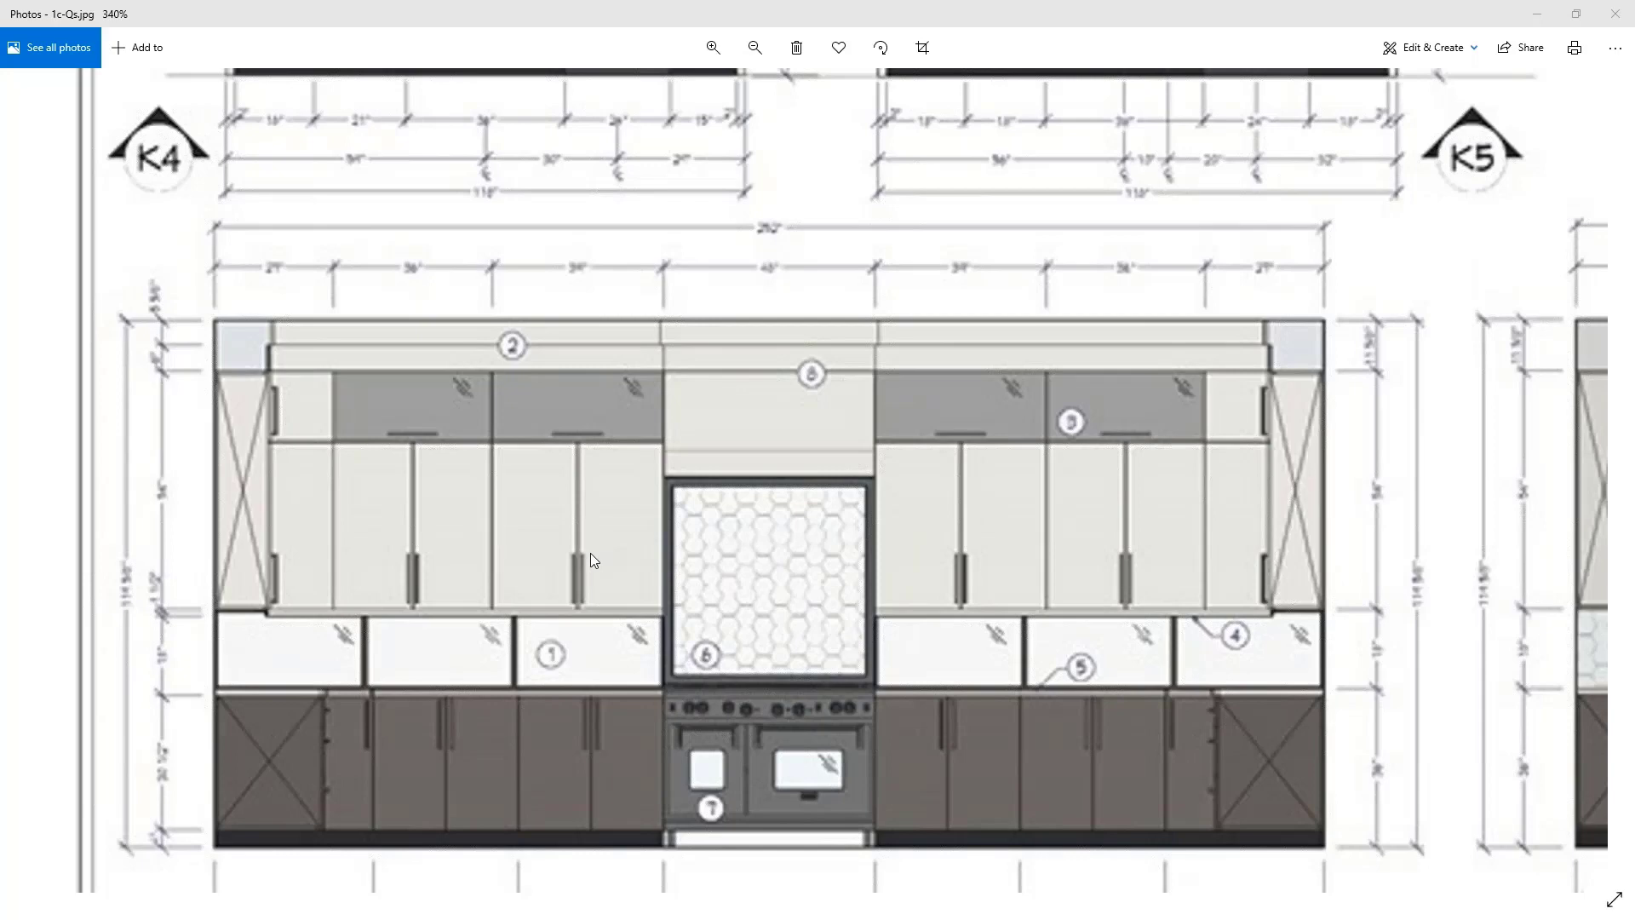
pyautogui.scroll(-4, 594, 559)
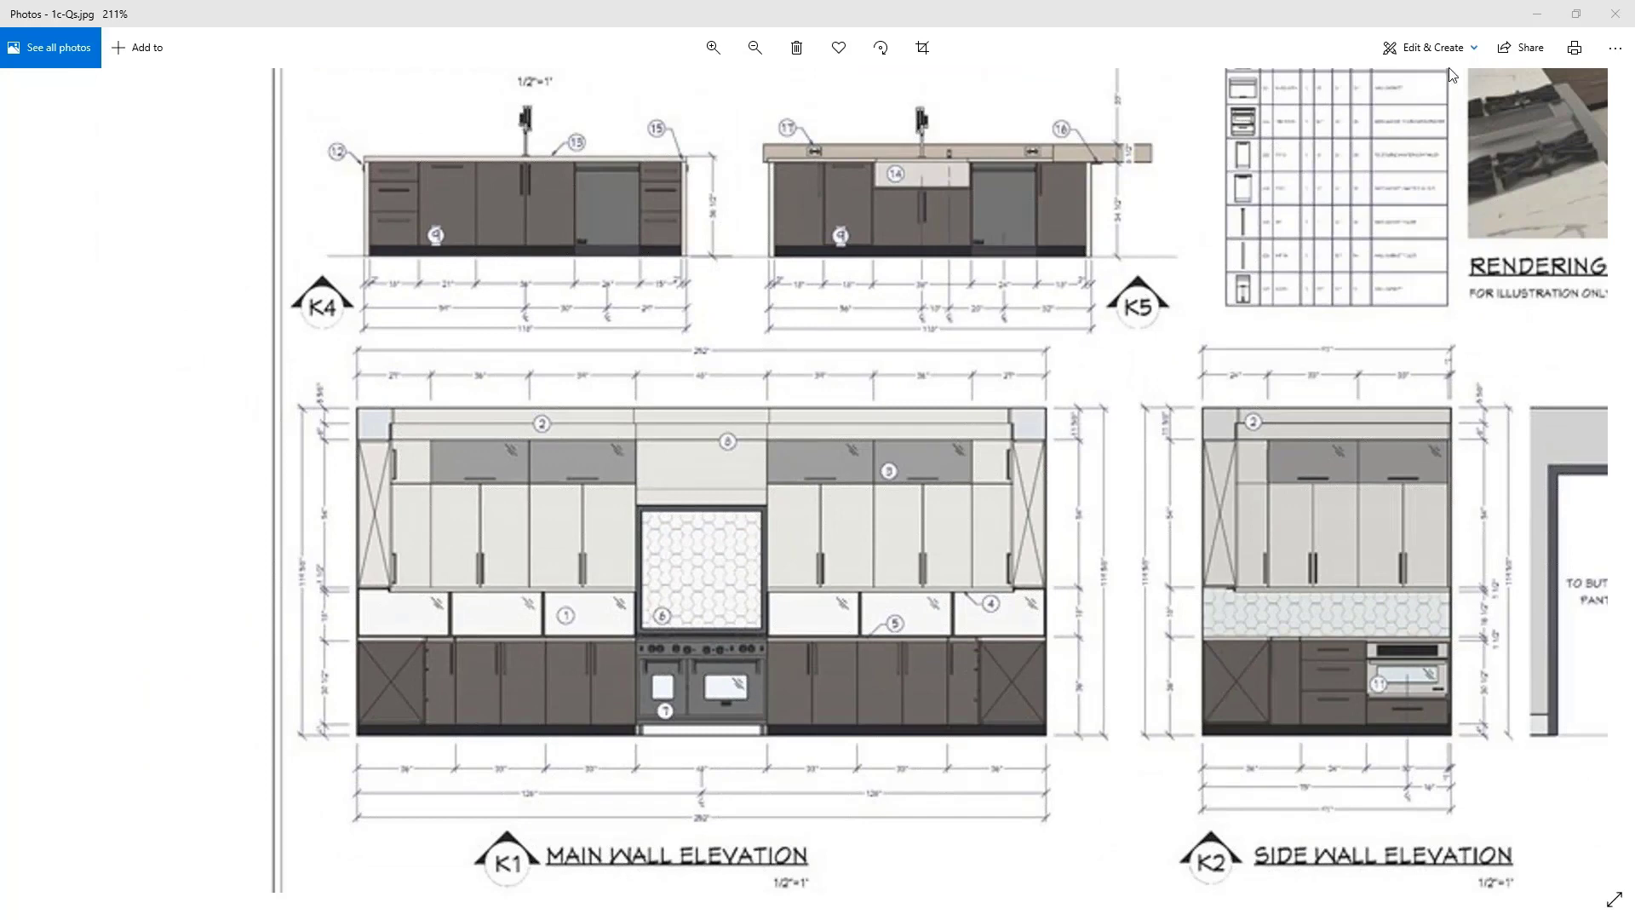
pyautogui.click(1626, 18)
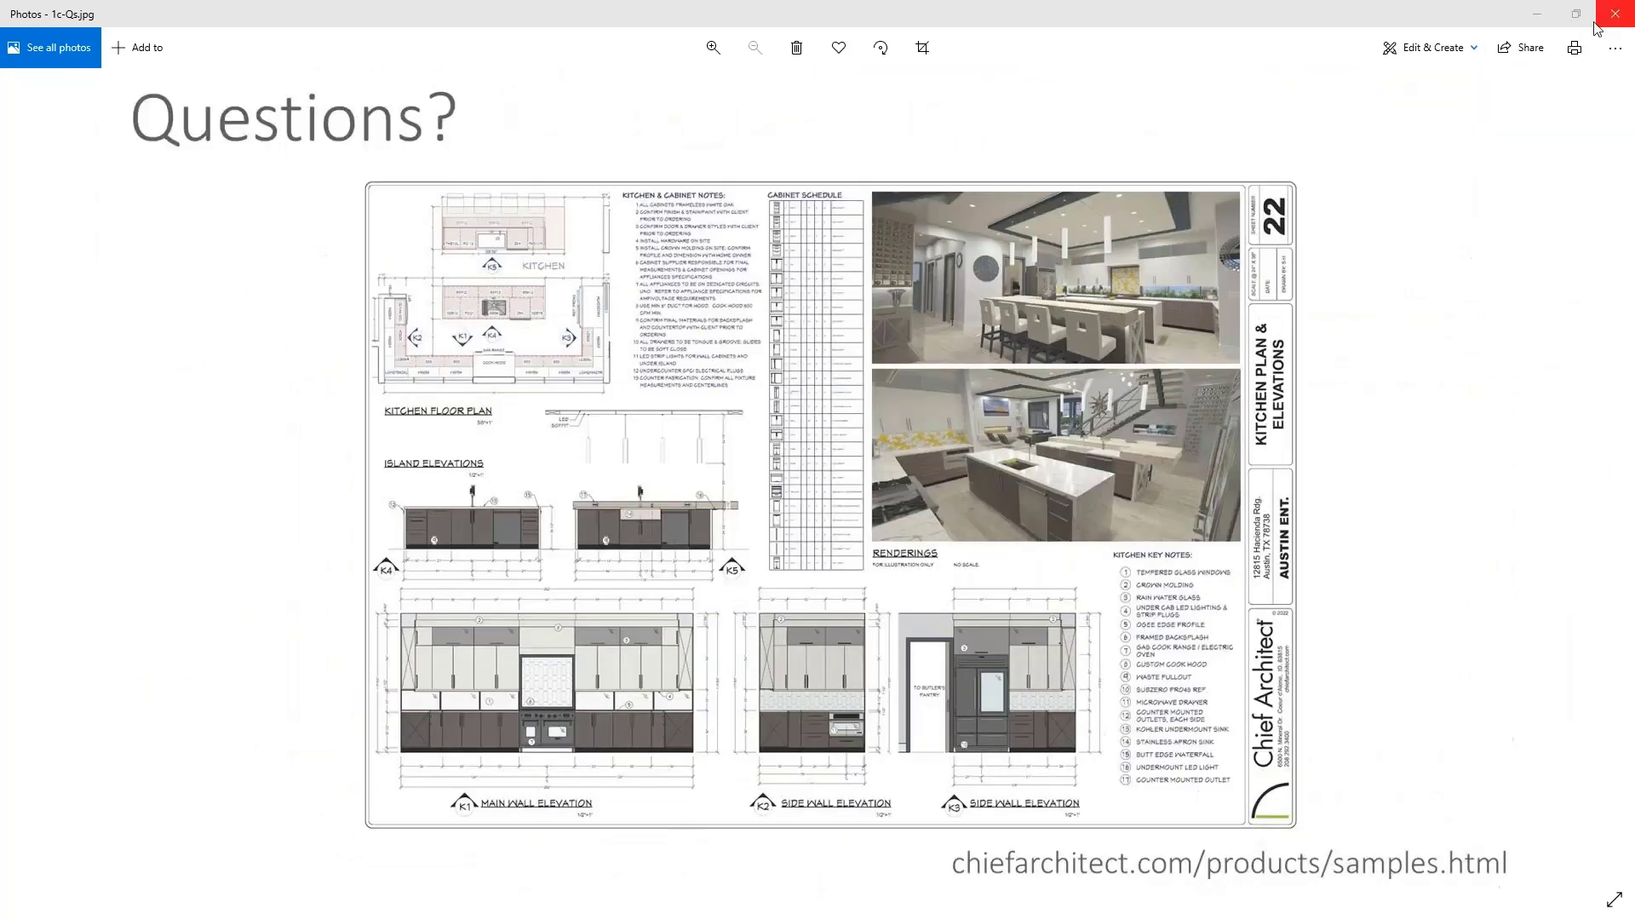
pyautogui.click(1545, 19)
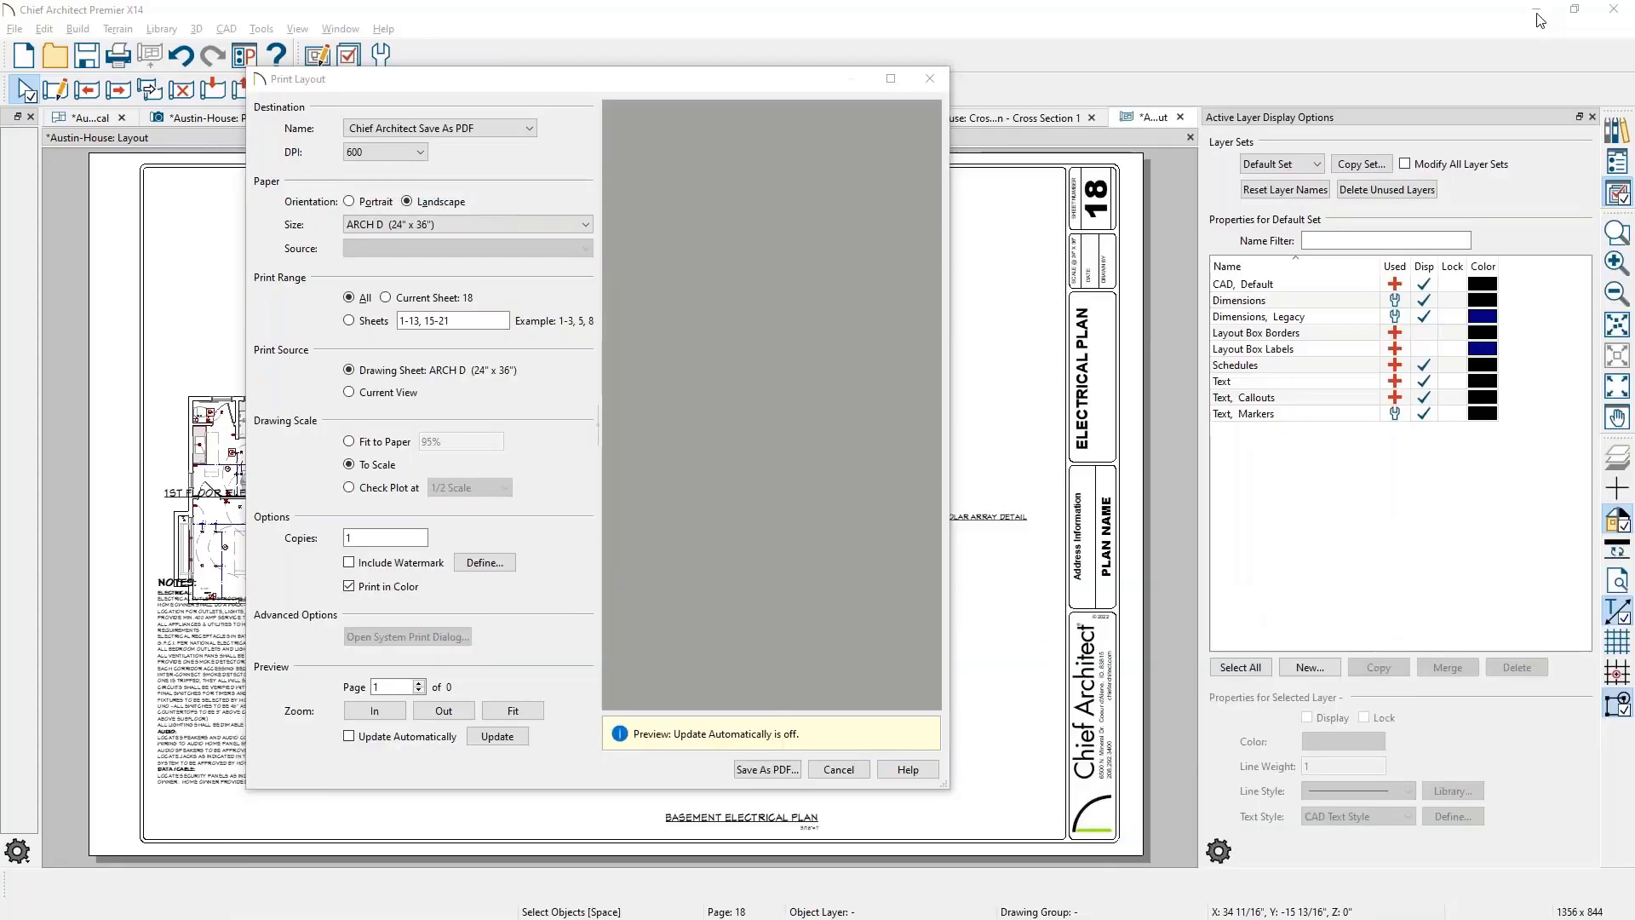
# Cancel the layout print, and close both the layout without saving and the Elevation 1 view
pyautogui.click(942, 82)
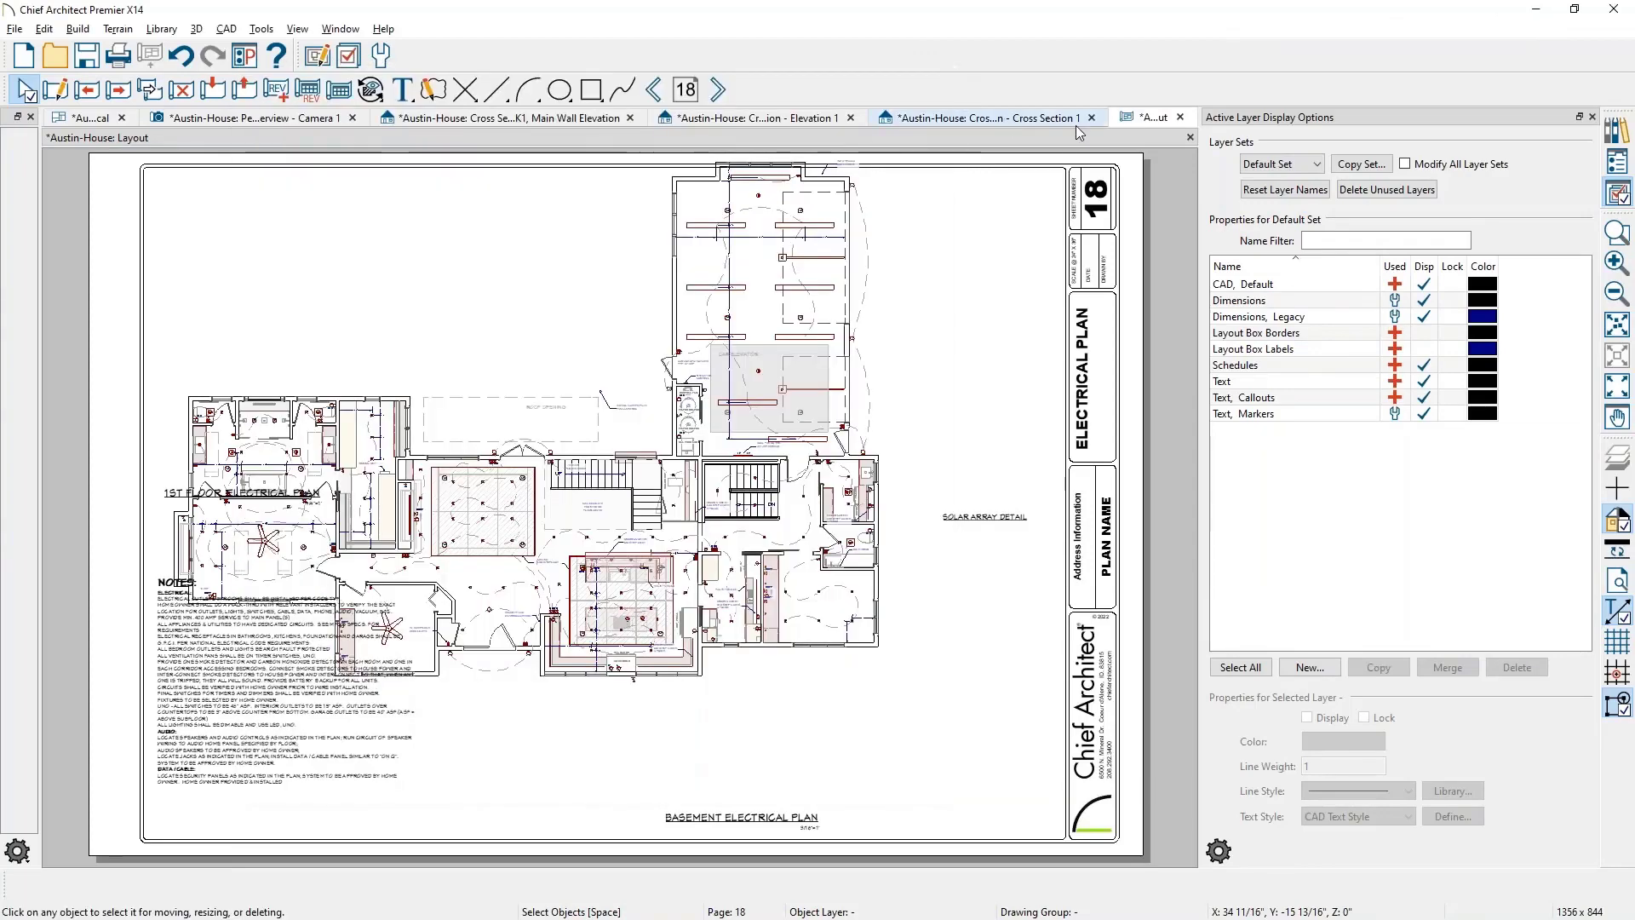
pyautogui.click(1181, 118)
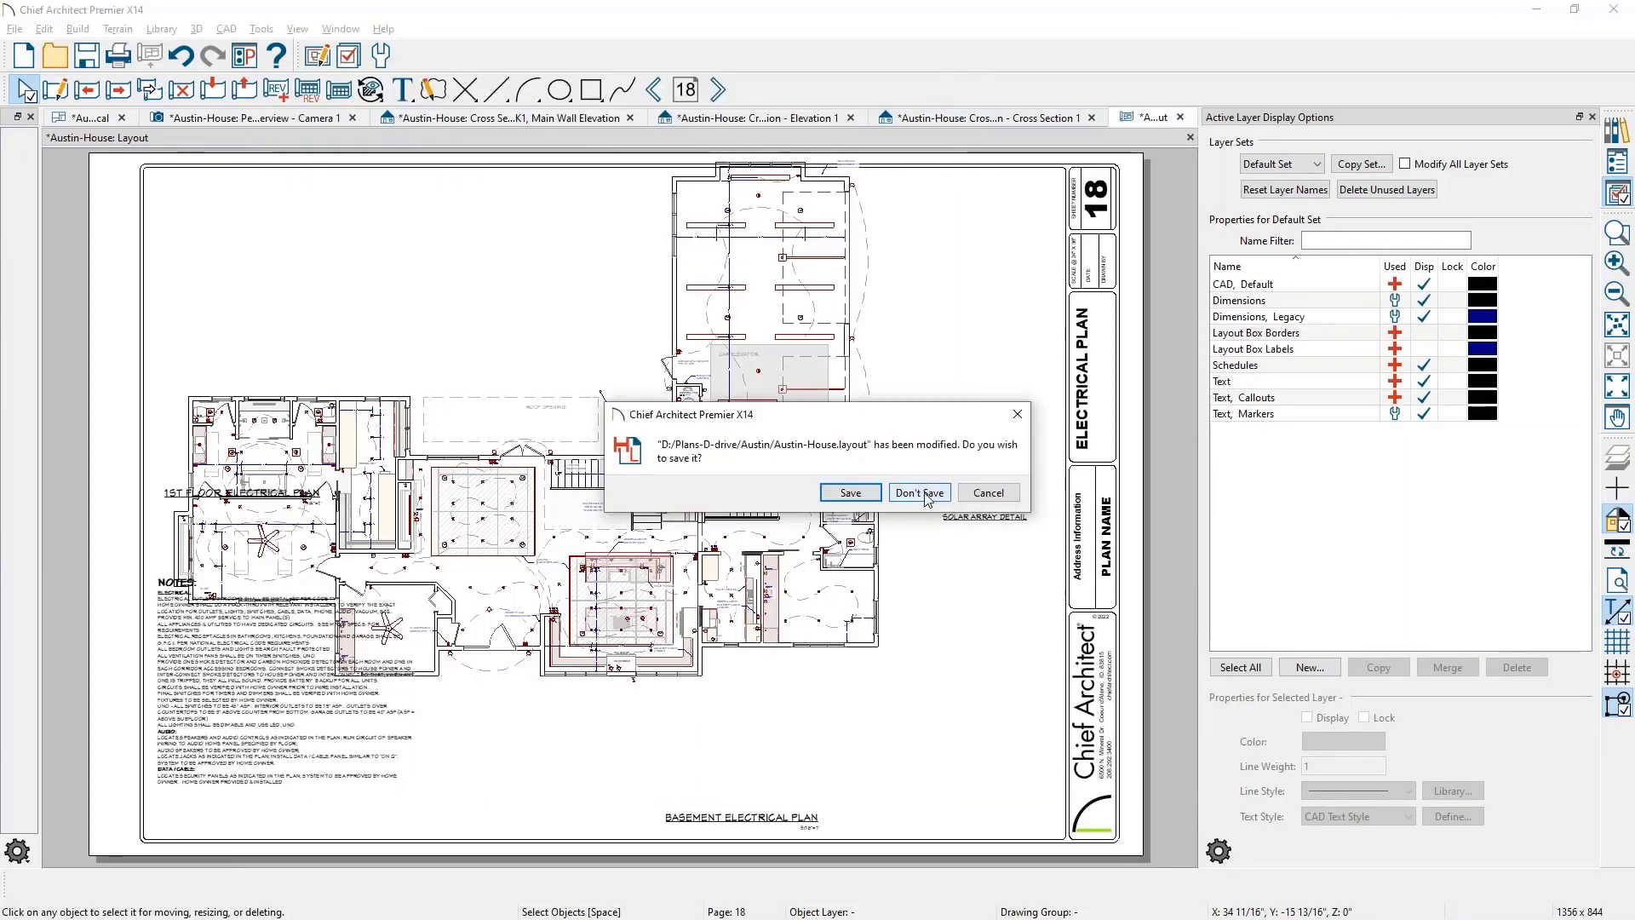
pyautogui.click(925, 494)
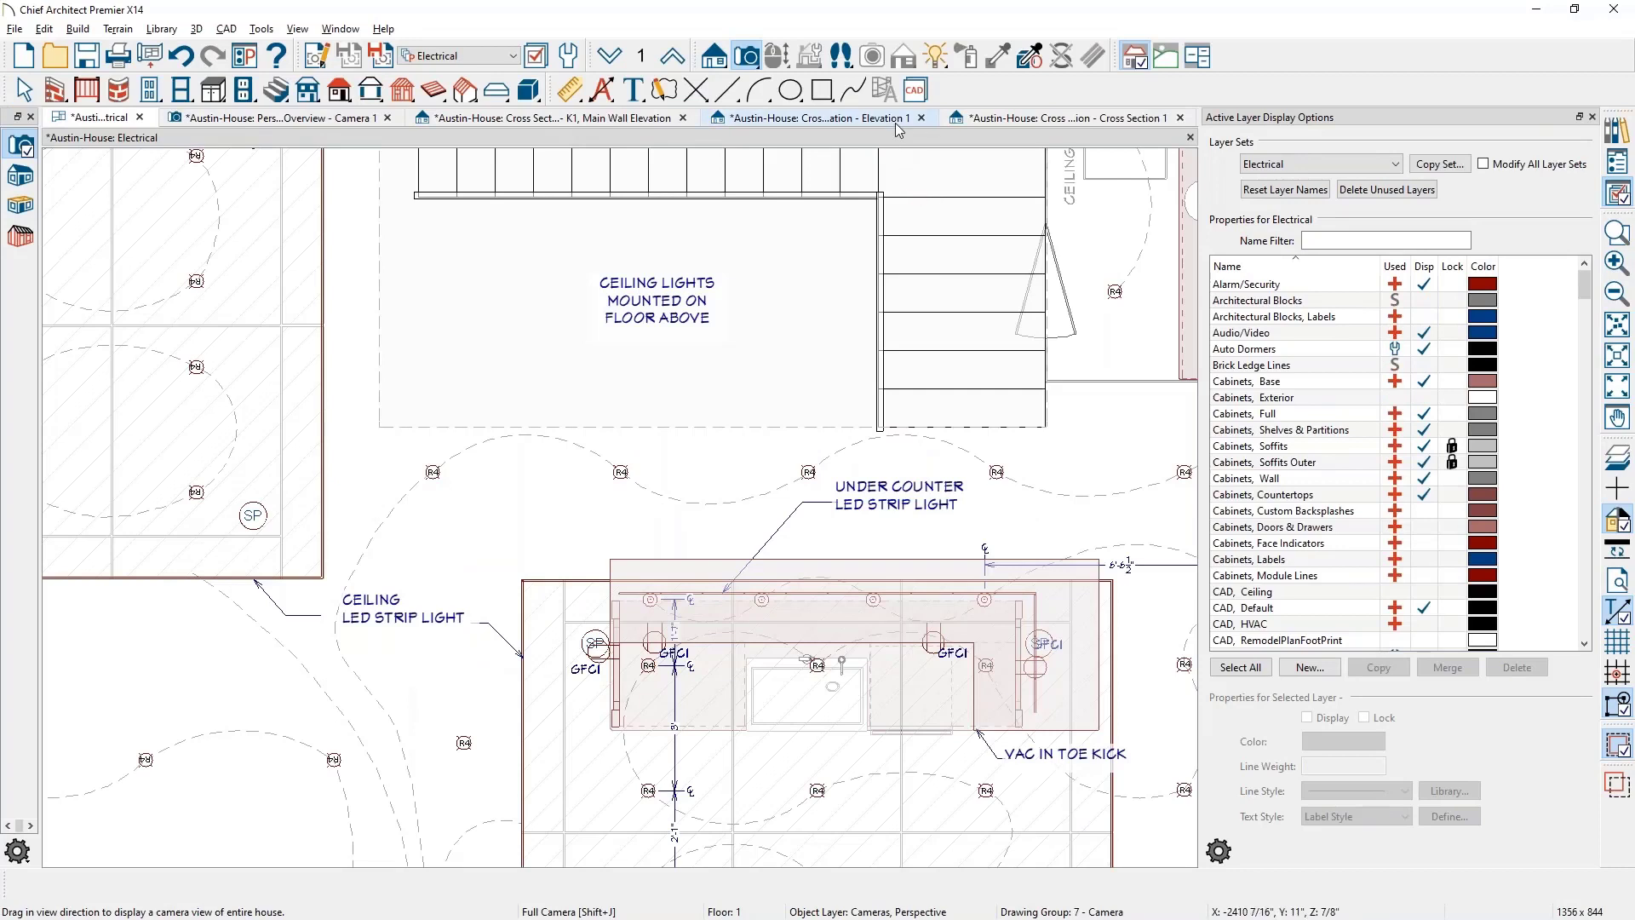
pyautogui.click(920, 119)
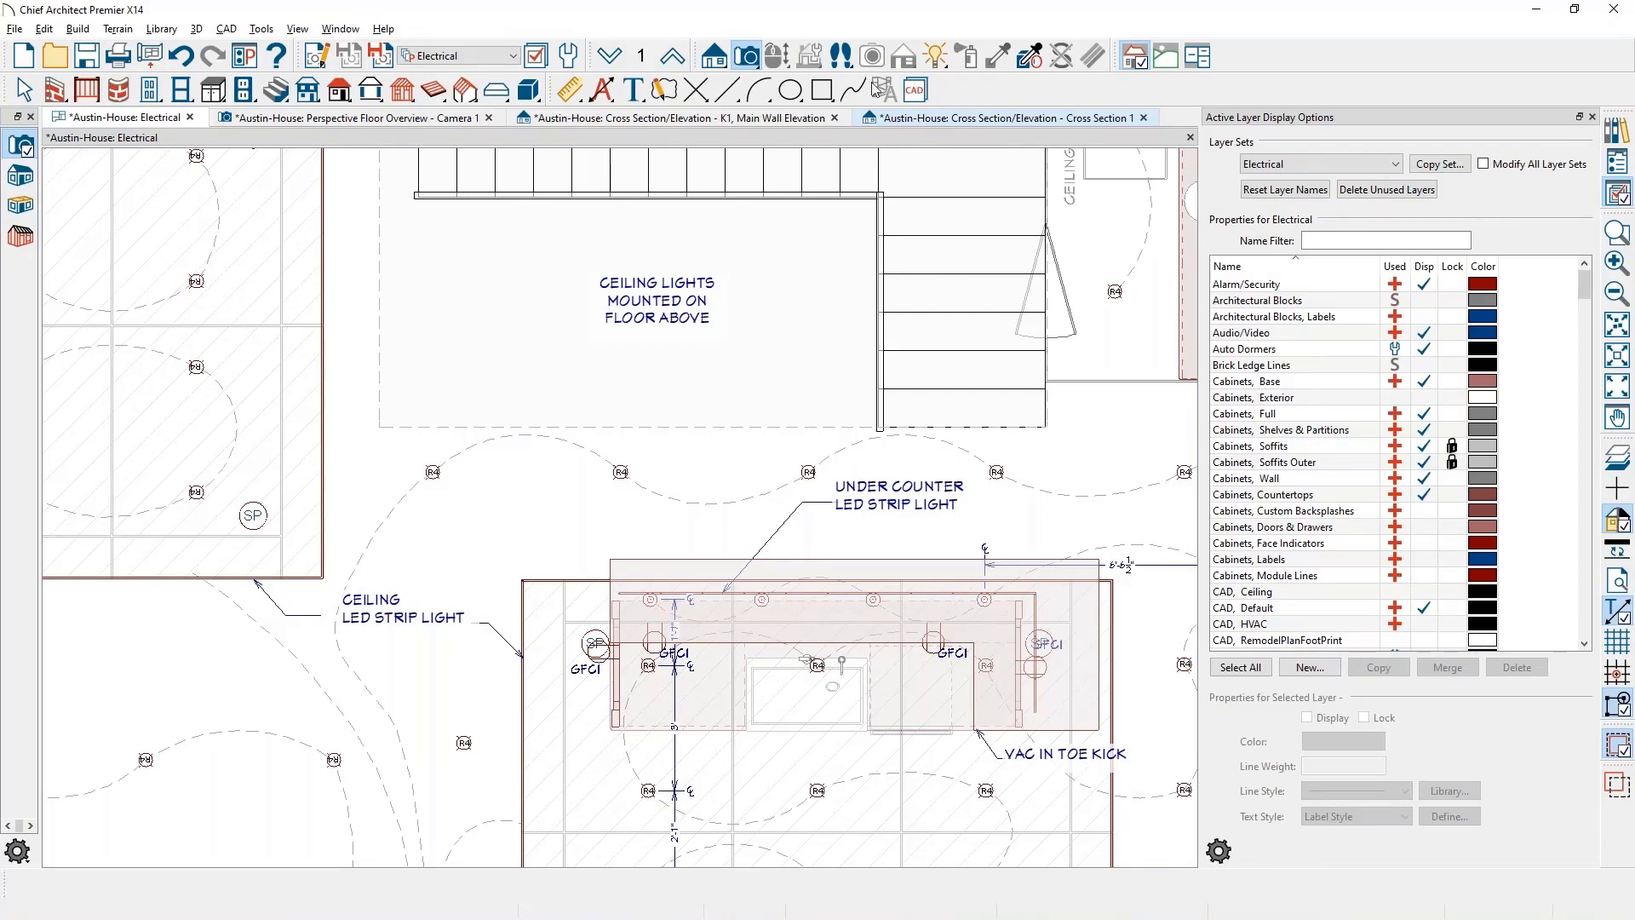
# Switch the plan to the Kitchen & Bath saved view and open the Project Browser
pyautogui.click(511, 56)
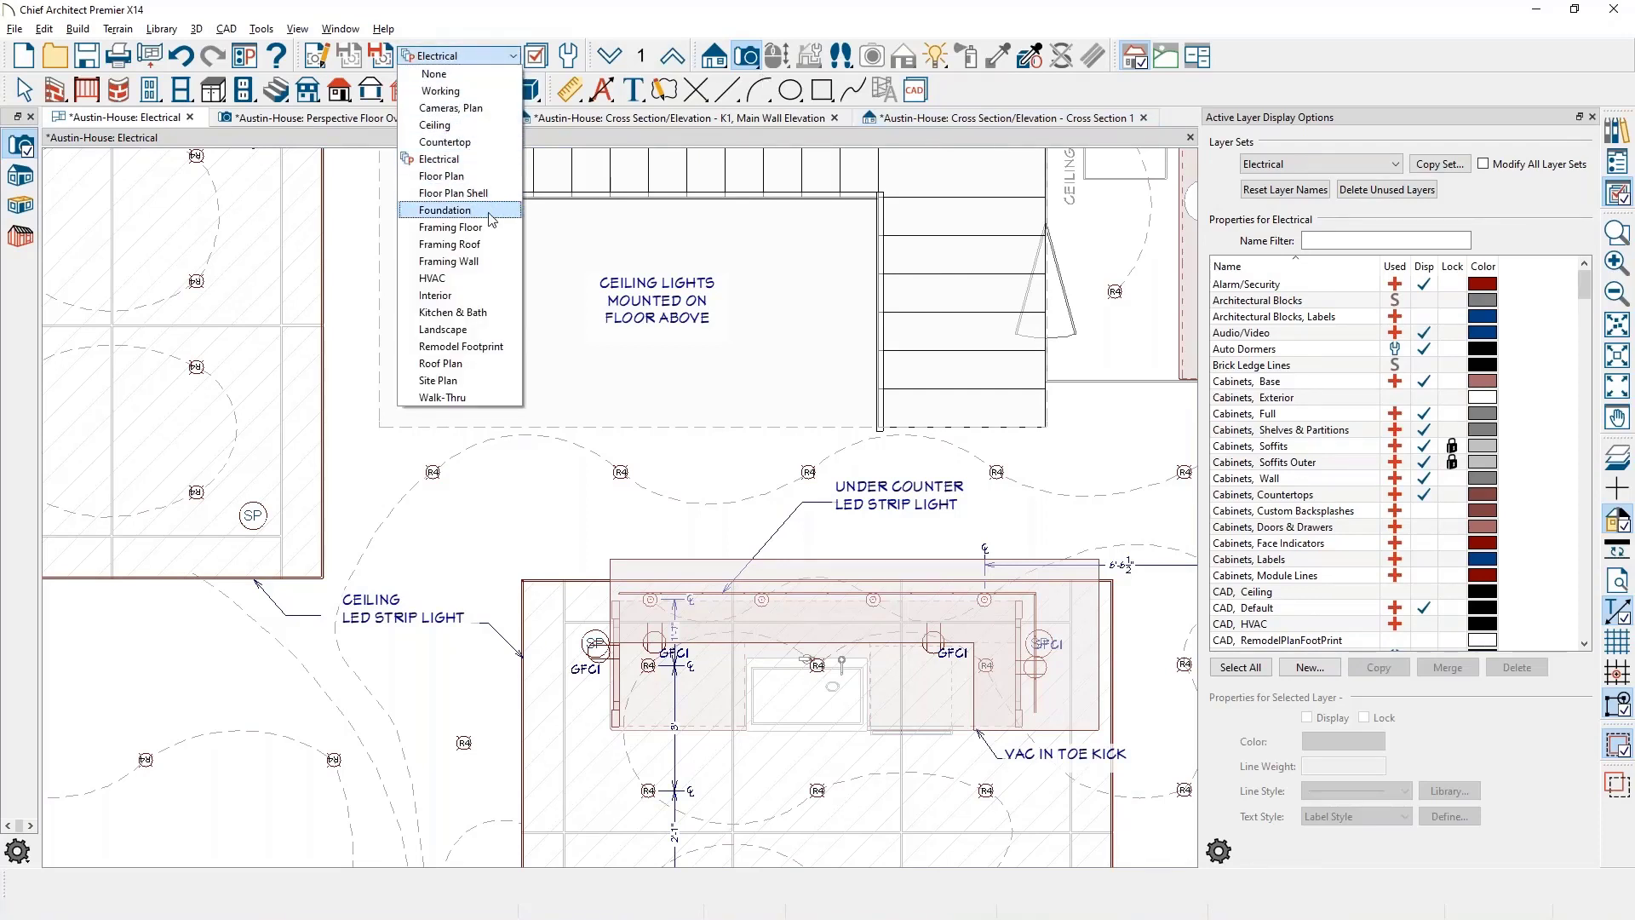
pyautogui.click(481, 313)
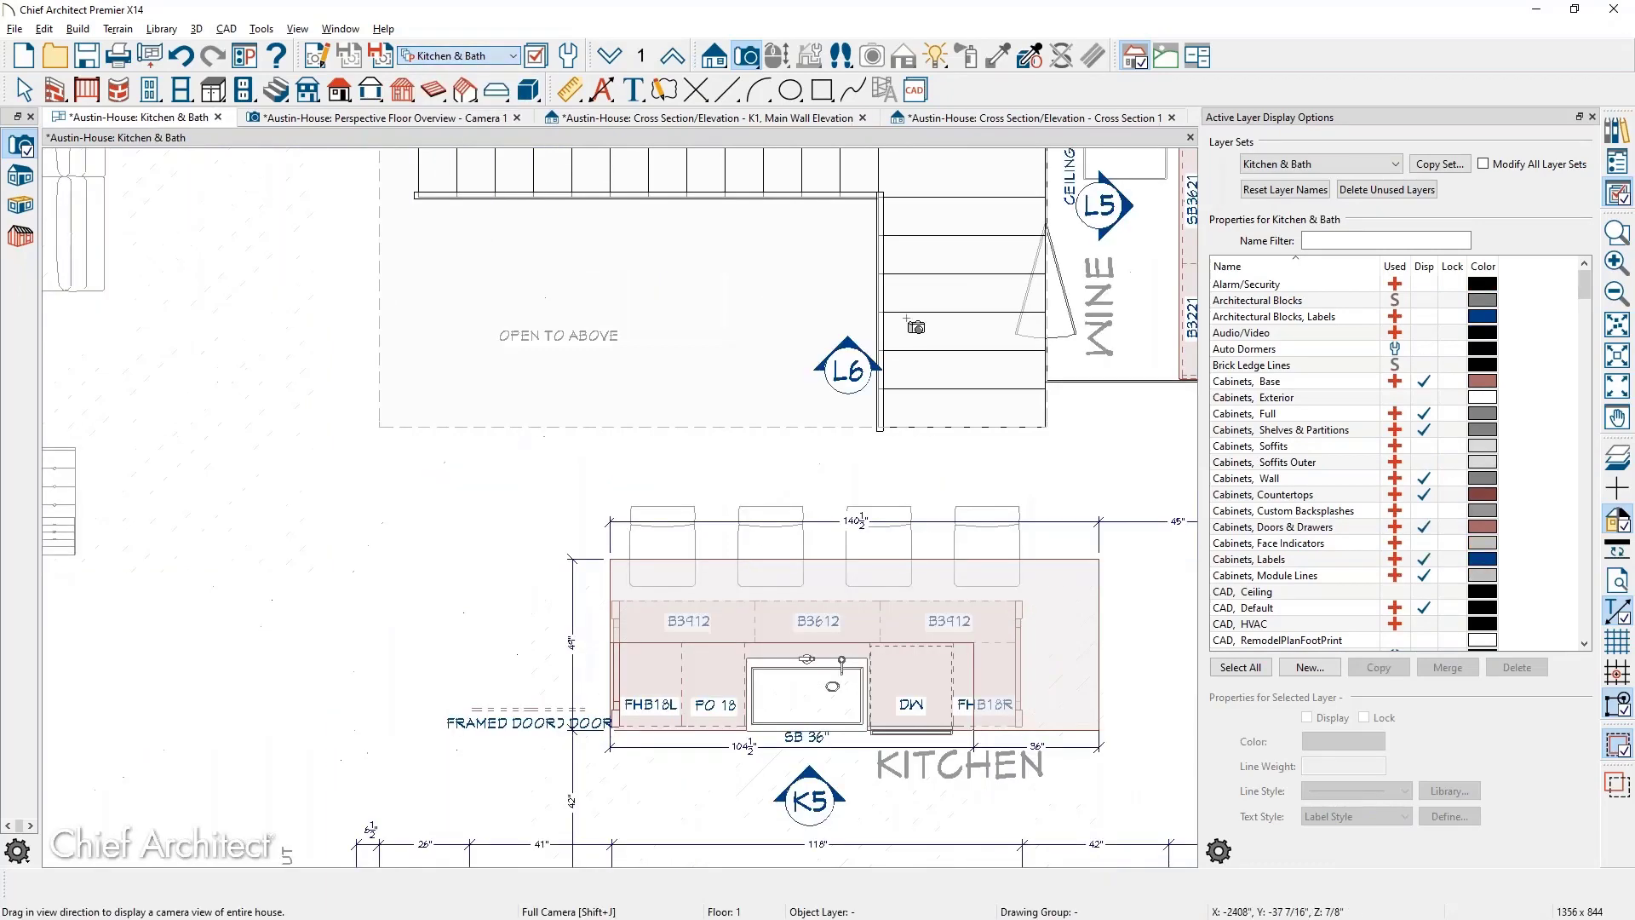
pyautogui.click(1616, 166)
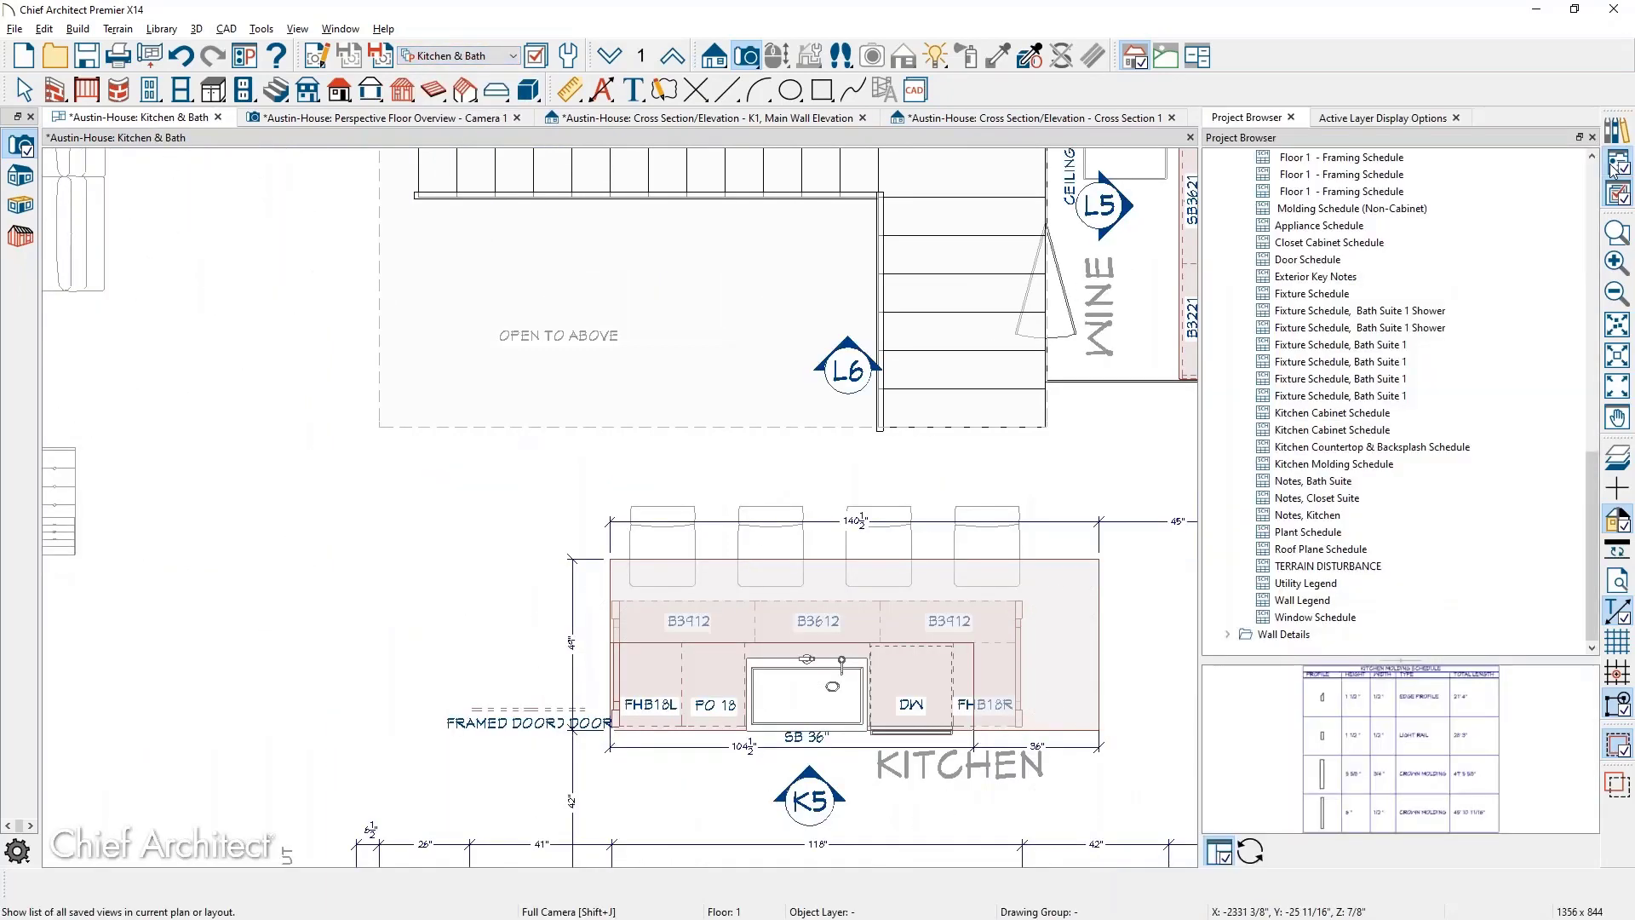
# Close the Cross Section 1 view and open the Molding, Schedule Kitchen Cabinets CAD detail
pyautogui.scroll(7, 1533, 295)
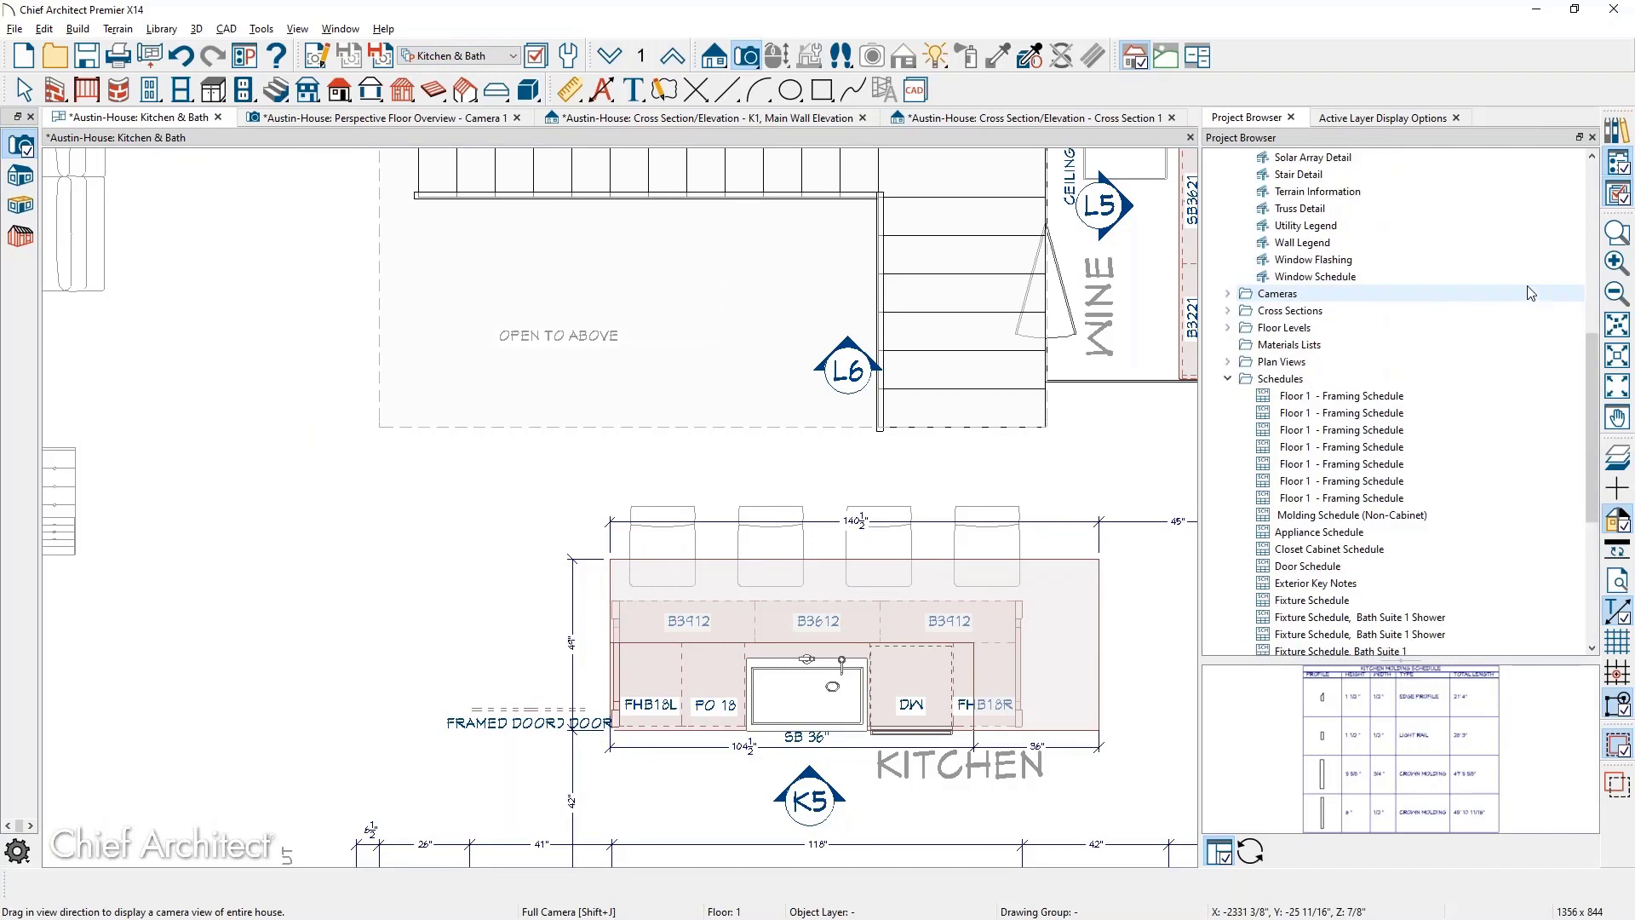
pyautogui.click(1173, 116)
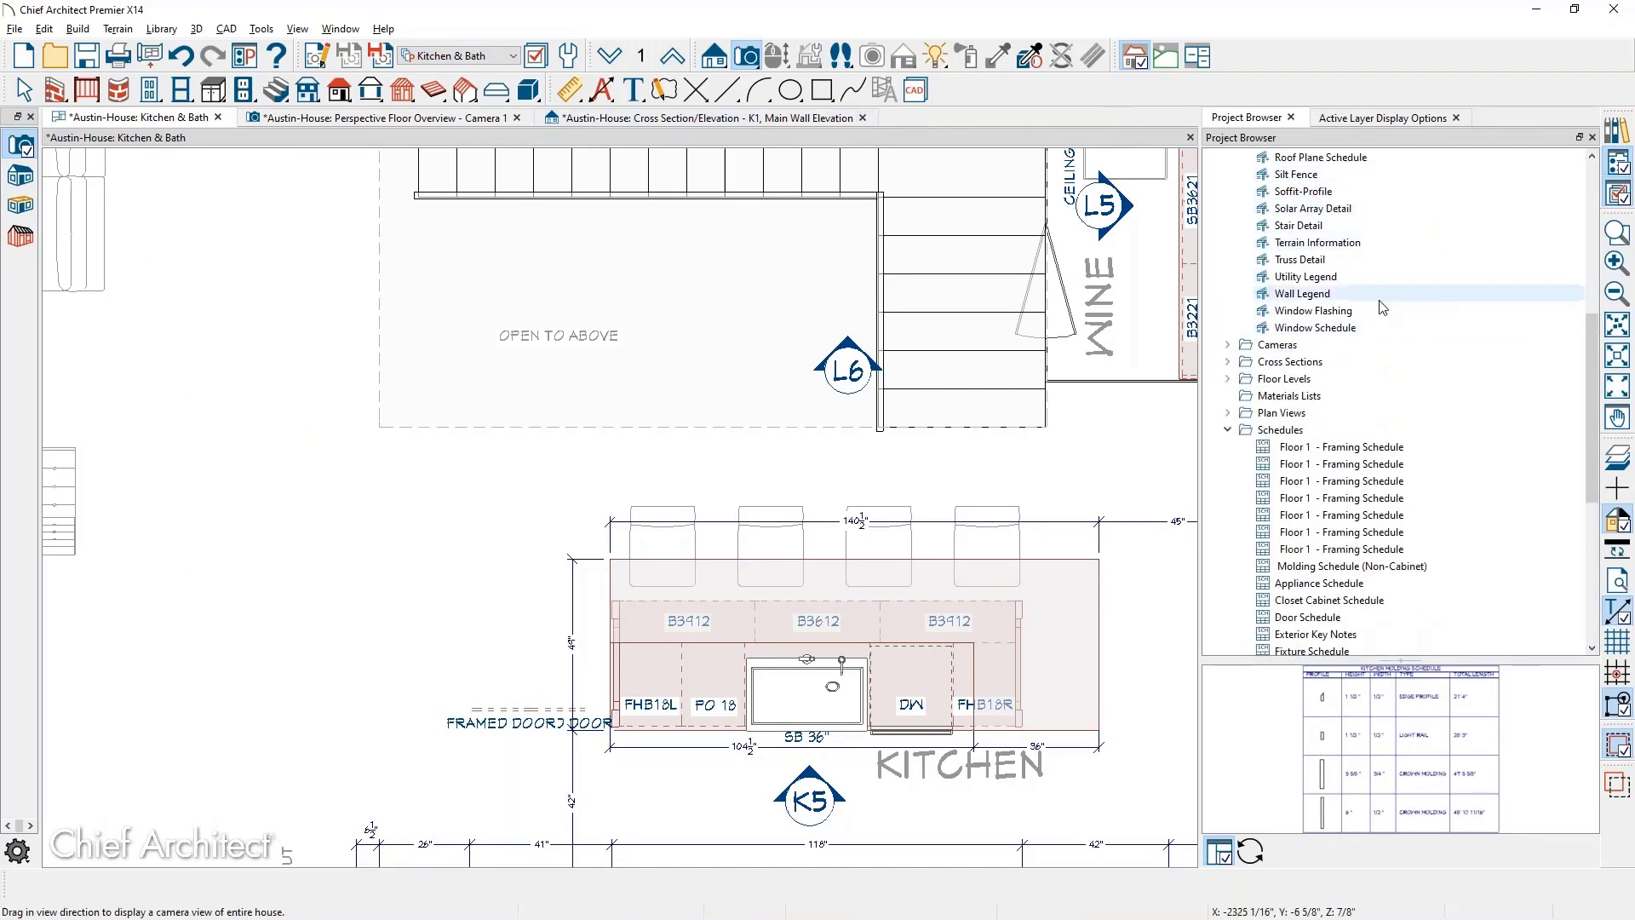
pyautogui.scroll(4, 1382, 308)
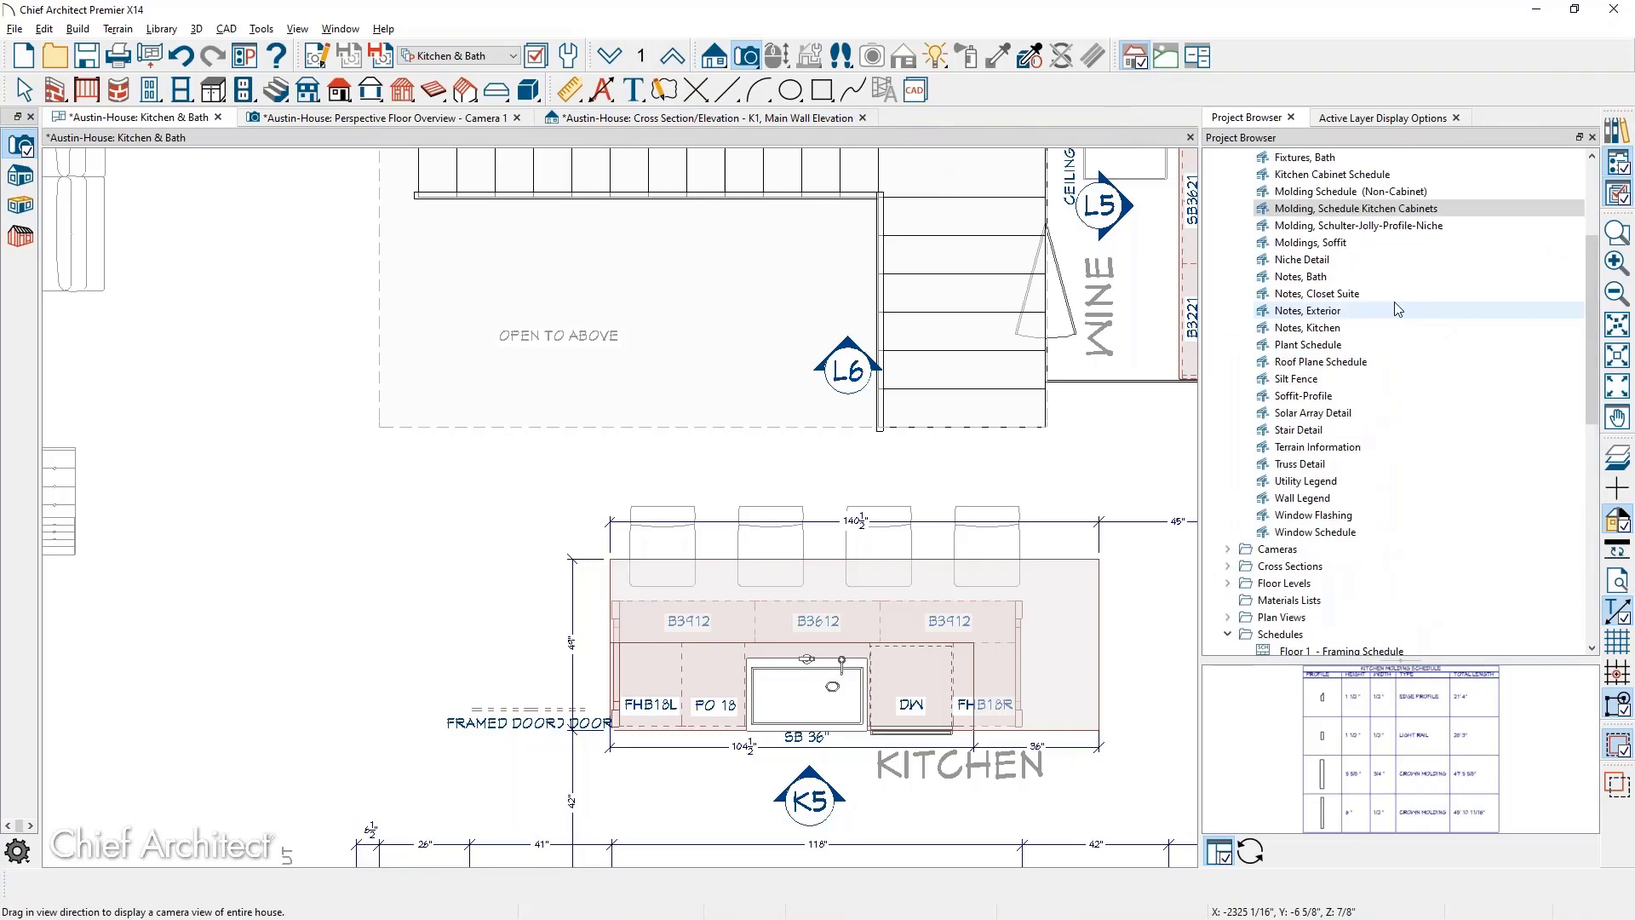
pyautogui.doubleClick(1414, 208)
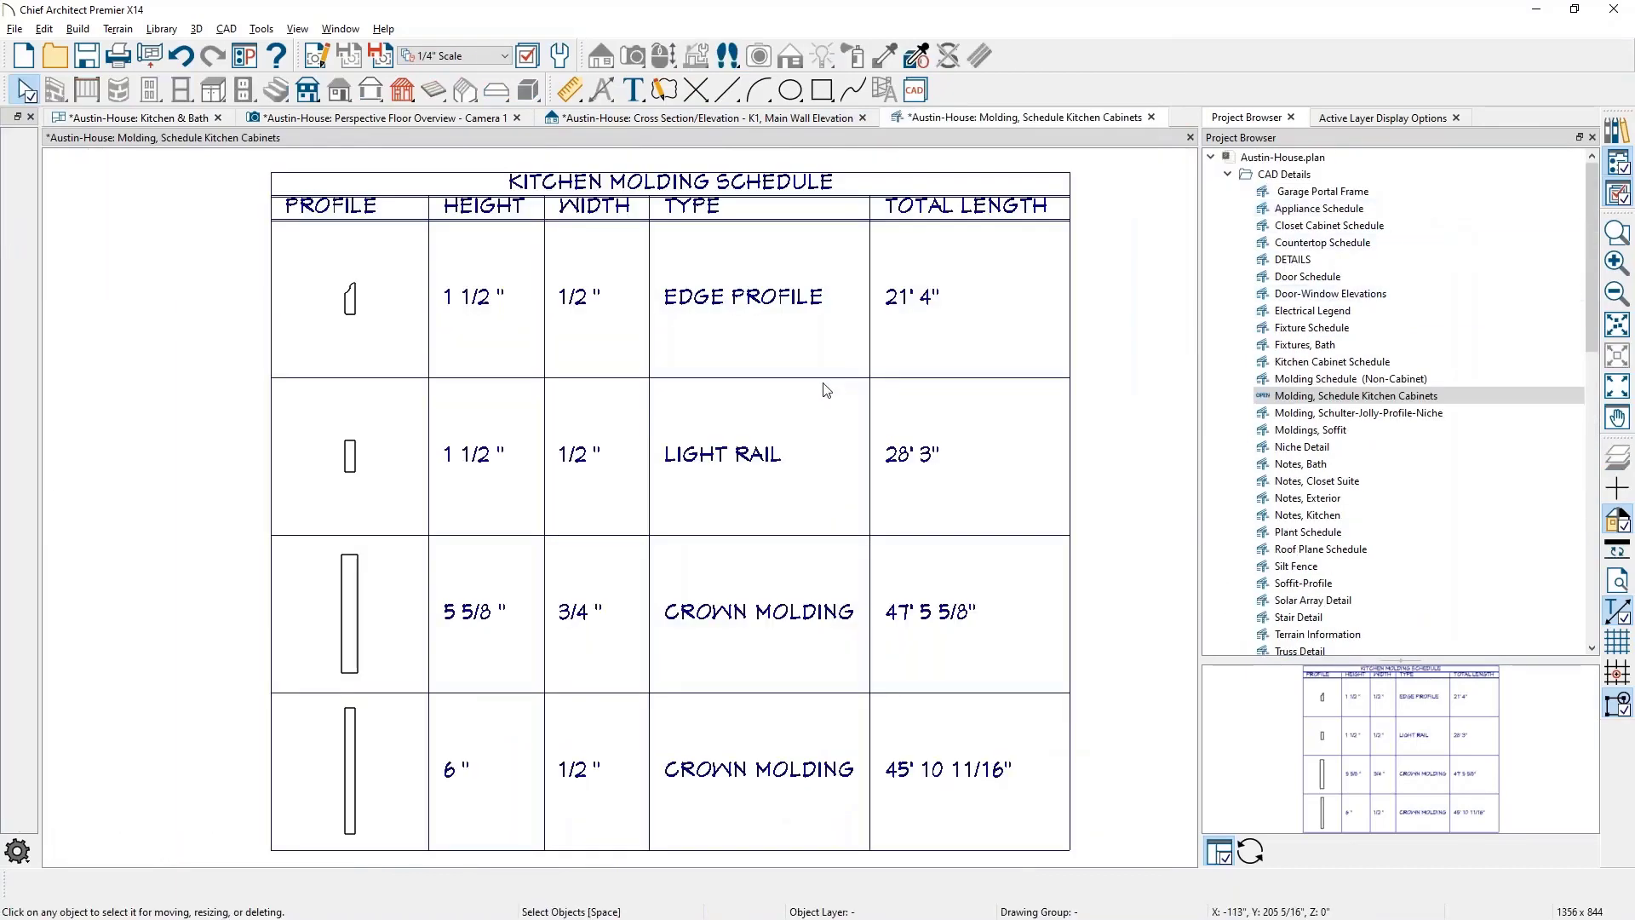
# Examine the light rail entry in the kitchen molding schedule and preview the K1 Main Wall Elevation
pyautogui.moveTo(843, 365); pyautogui.dragTo(445, 341, button='middle')
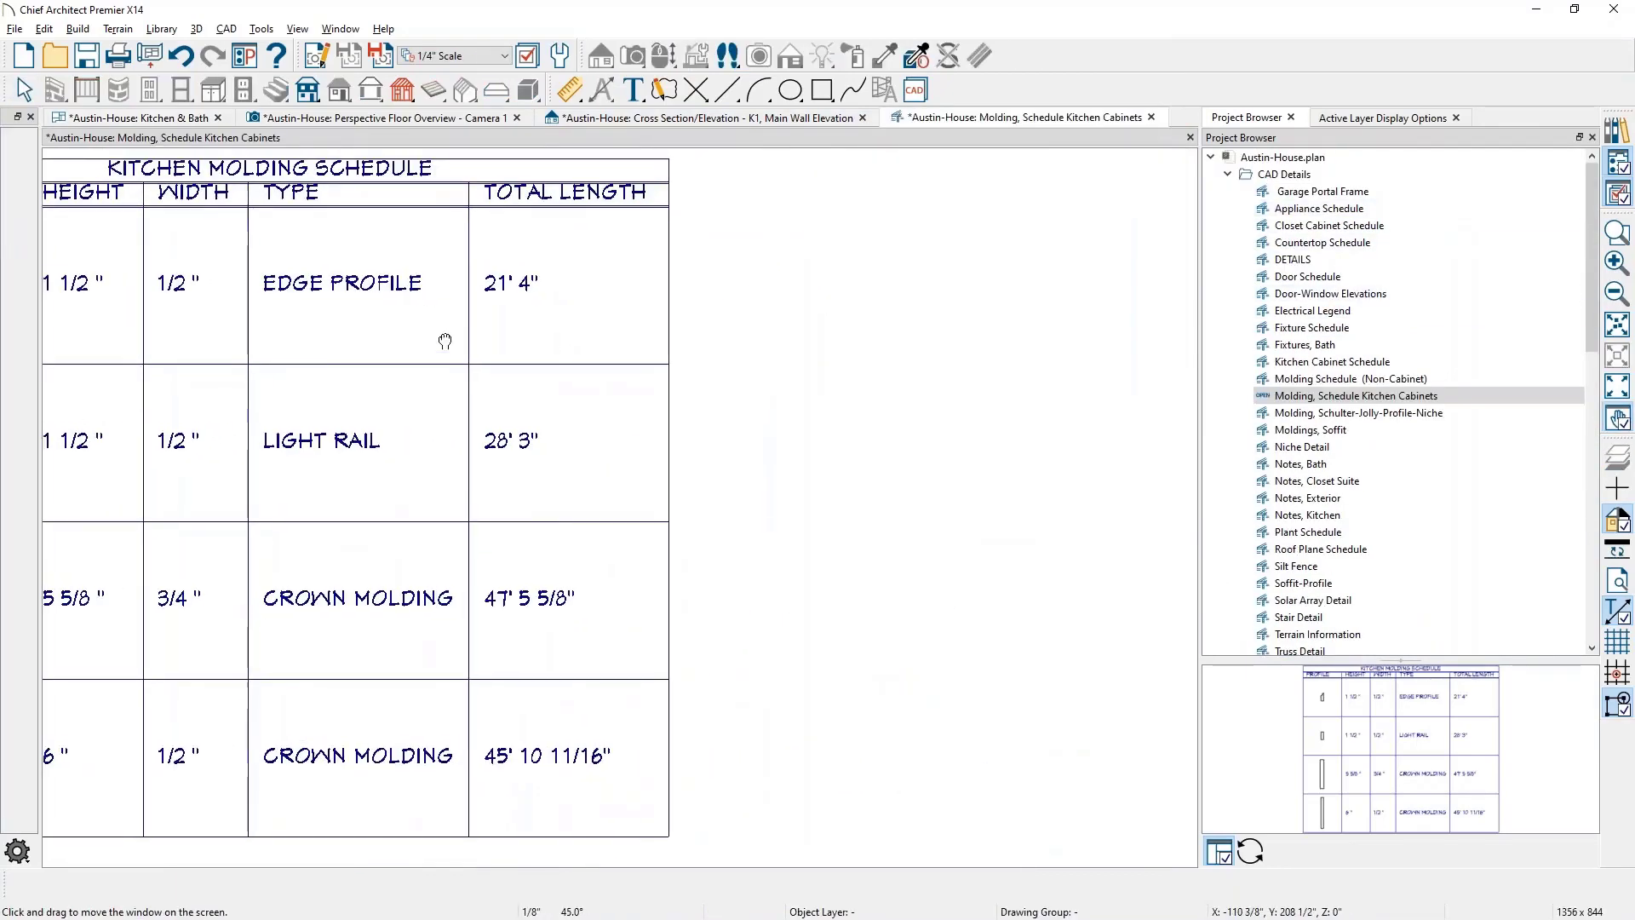
pyautogui.scroll(-1, 444, 341)
pyautogui.click(353, 430)
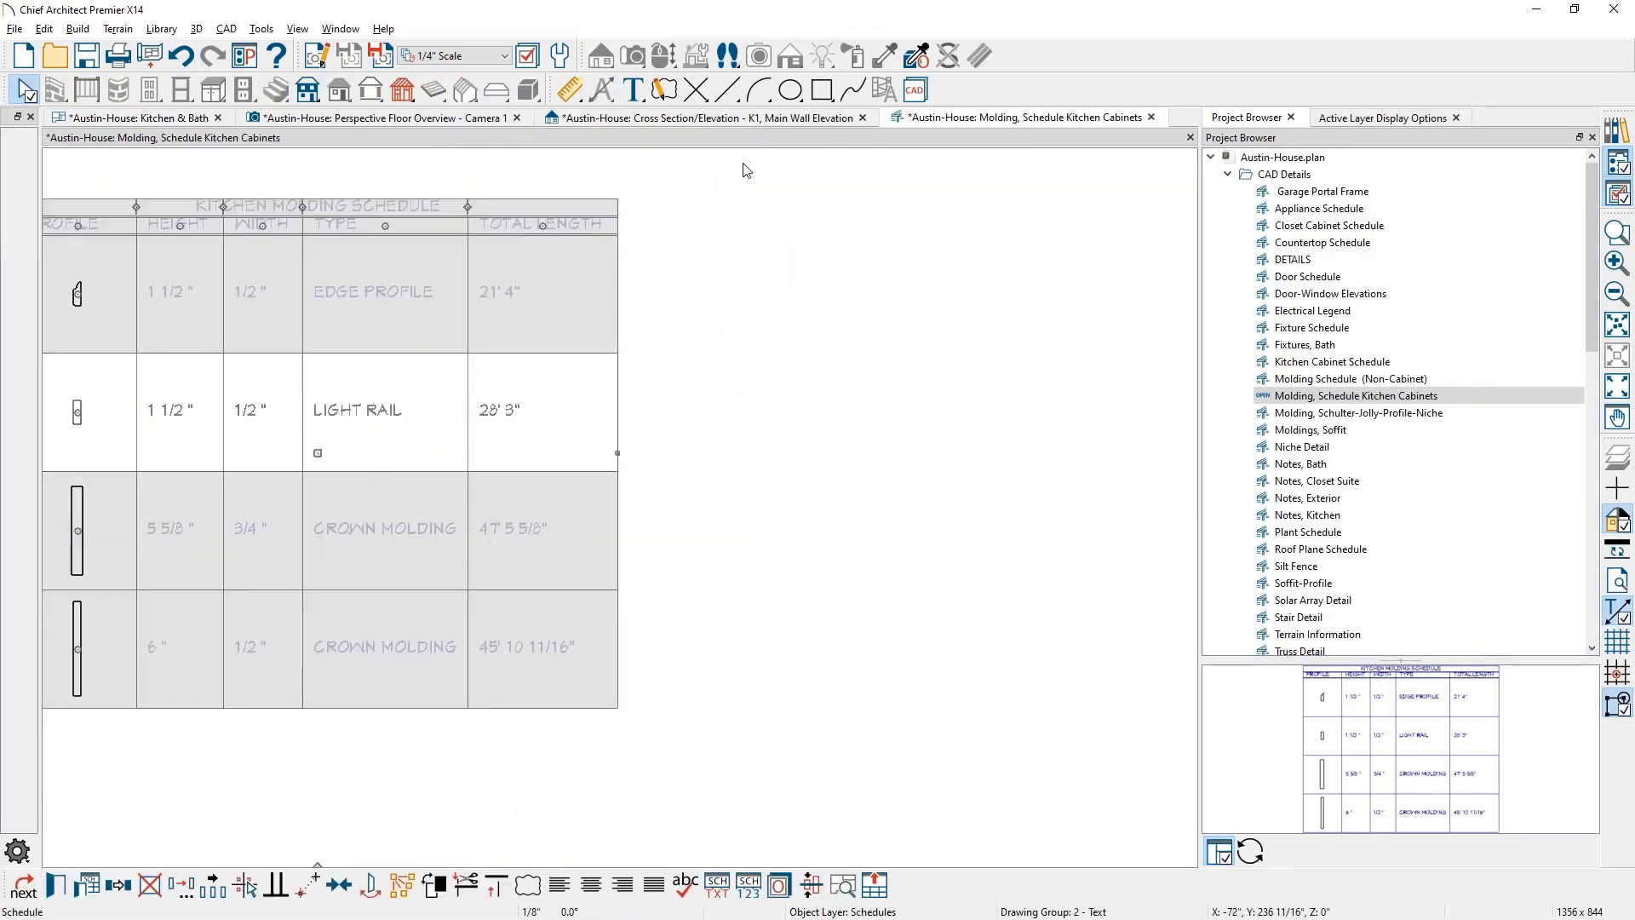
pyautogui.click(783, 120)
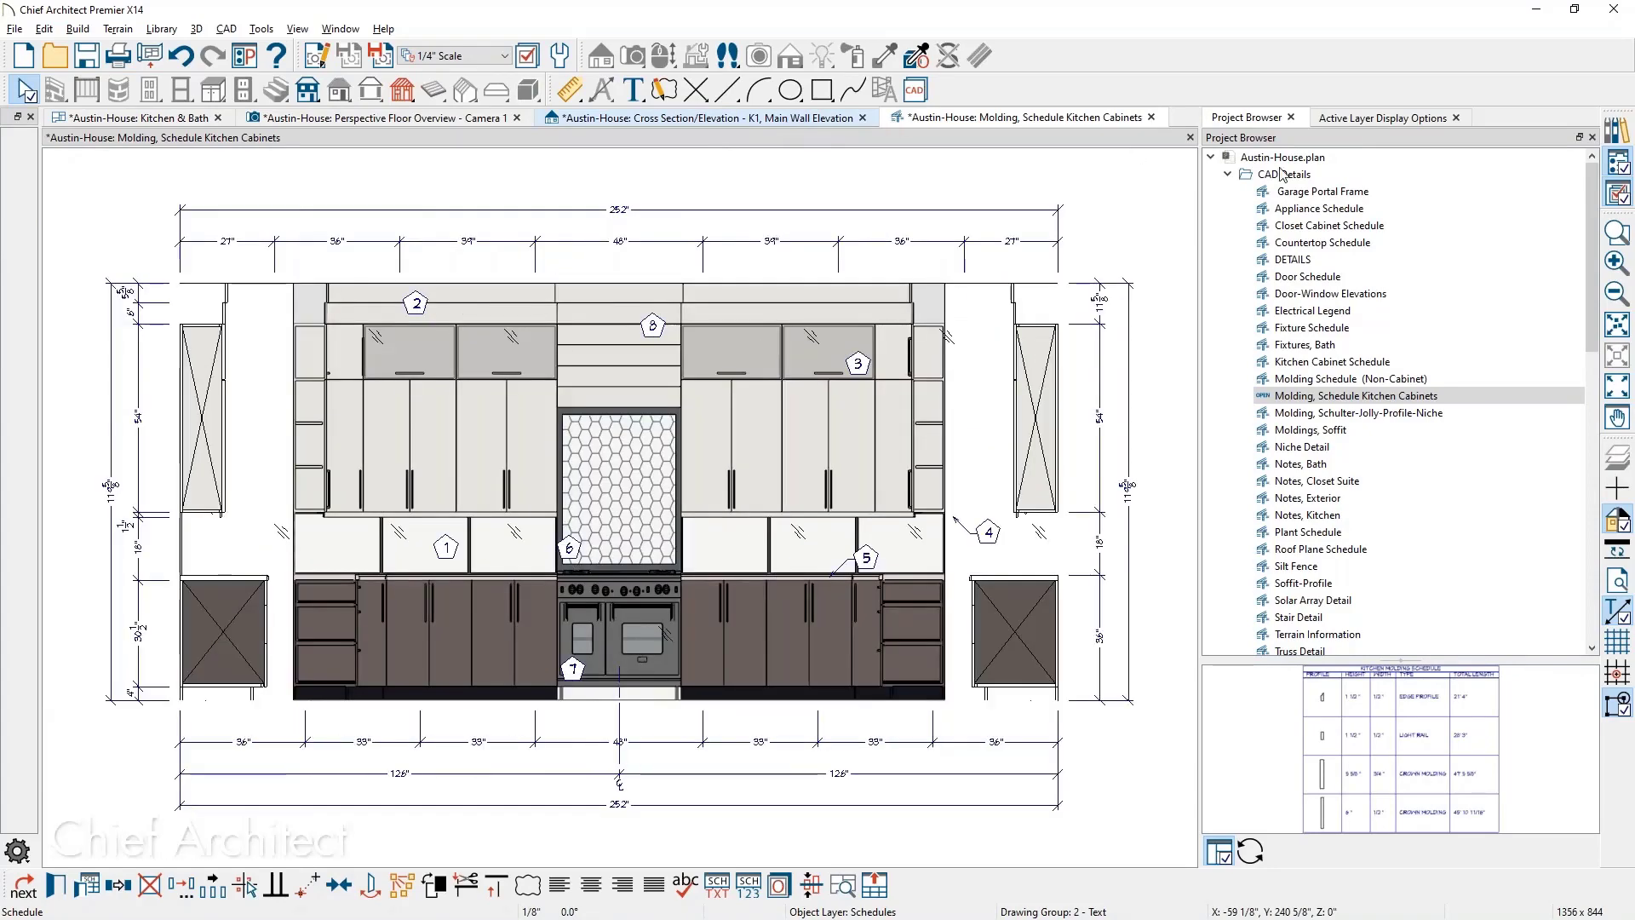
# Open the Kitchen Cabinet Schedule CAD detail and the specification of its Butler's Pantry schedule
pyautogui.click(1386, 365)
pyautogui.doubleClick(1386, 365)
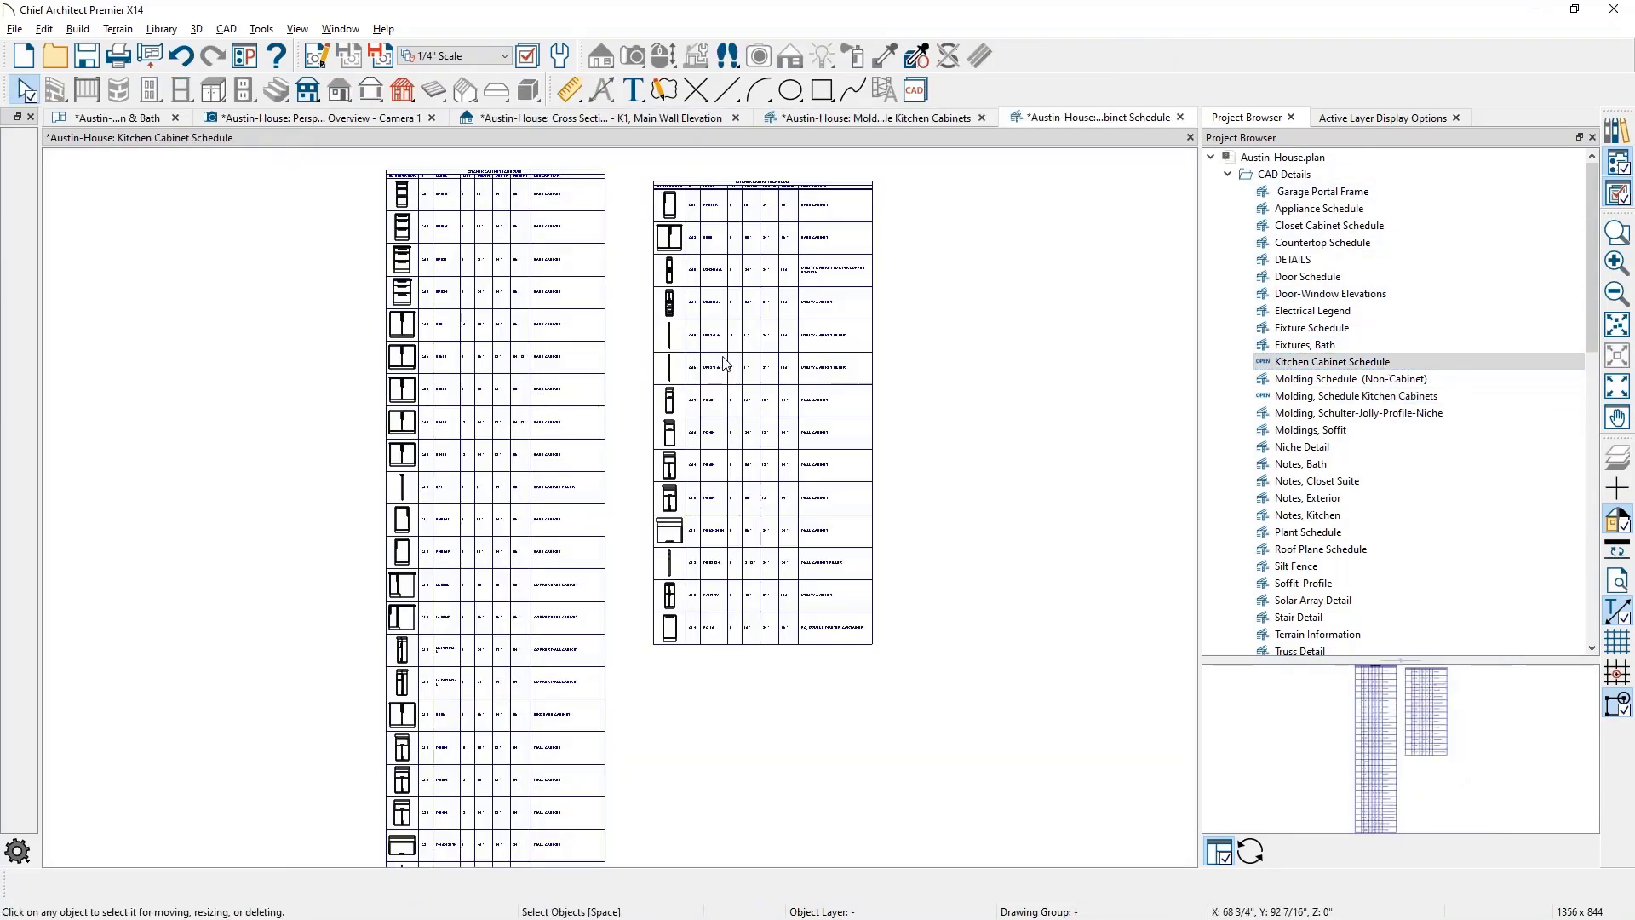
pyautogui.doubleClick(725, 364)
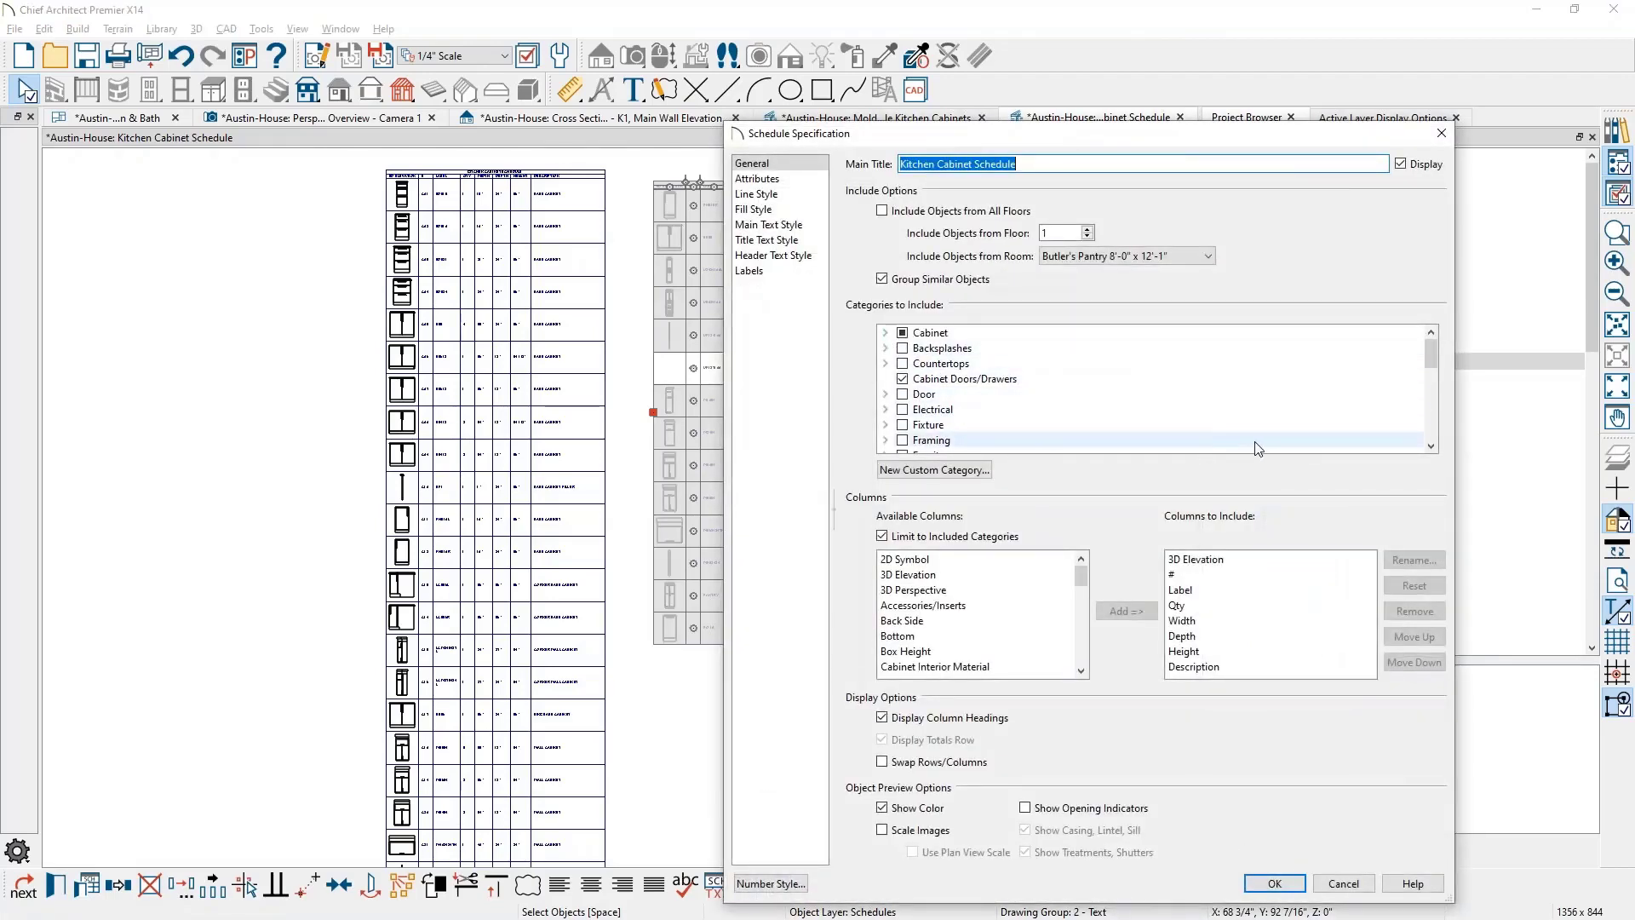
# Try including the Hardware category in the cabinet schedule, and exclude it again
pyautogui.click(1432, 447)
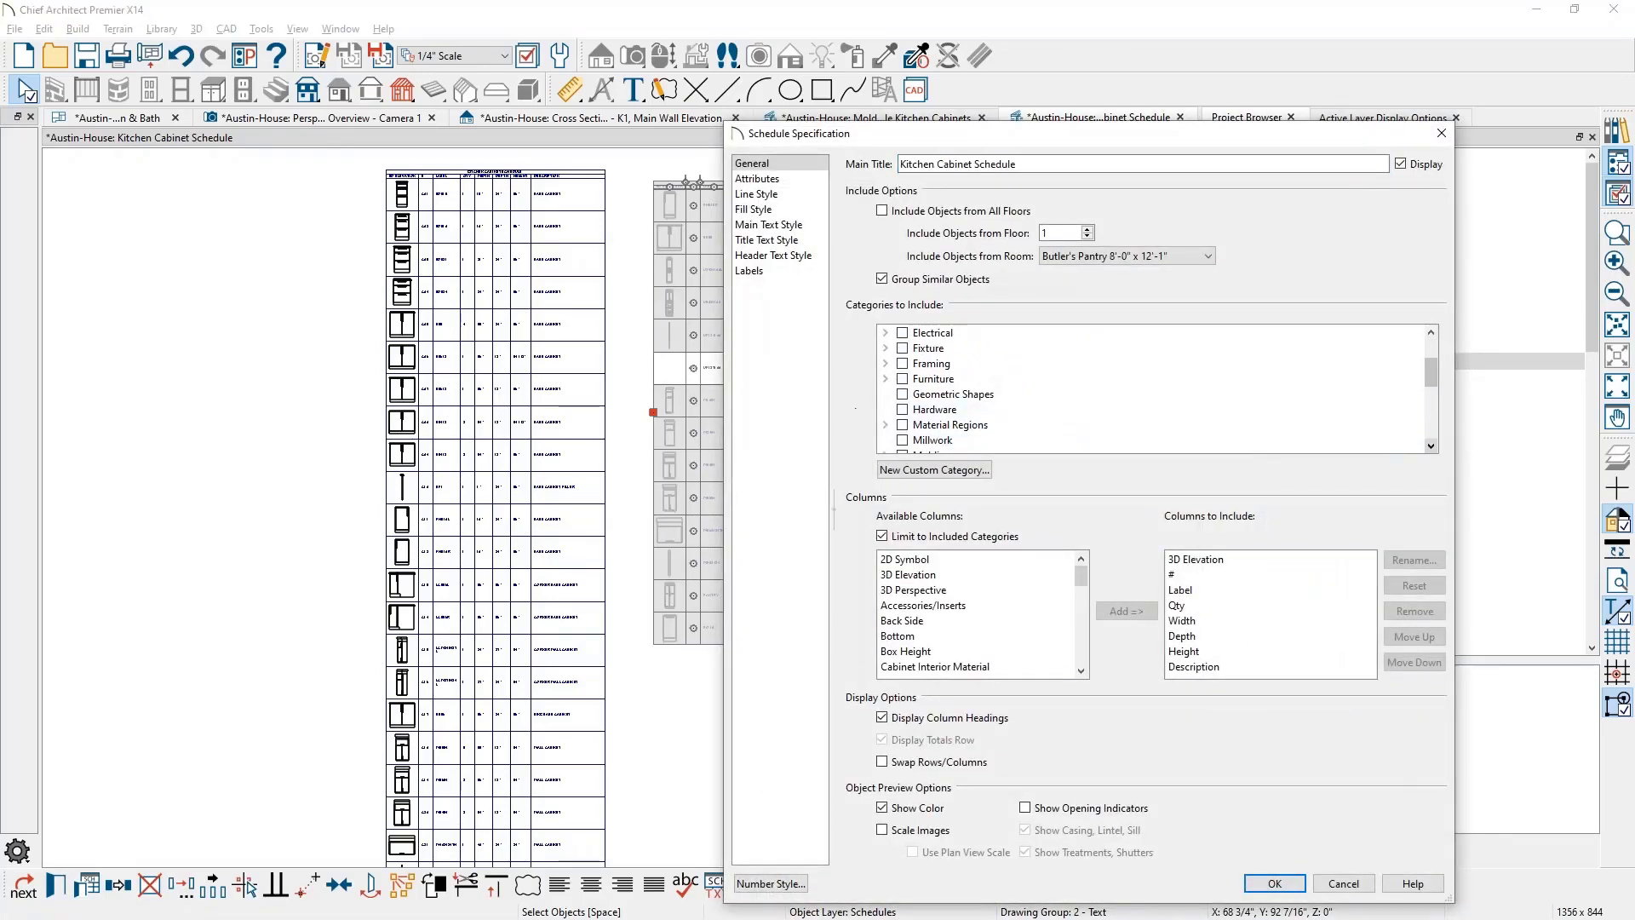
pyautogui.click(908, 415)
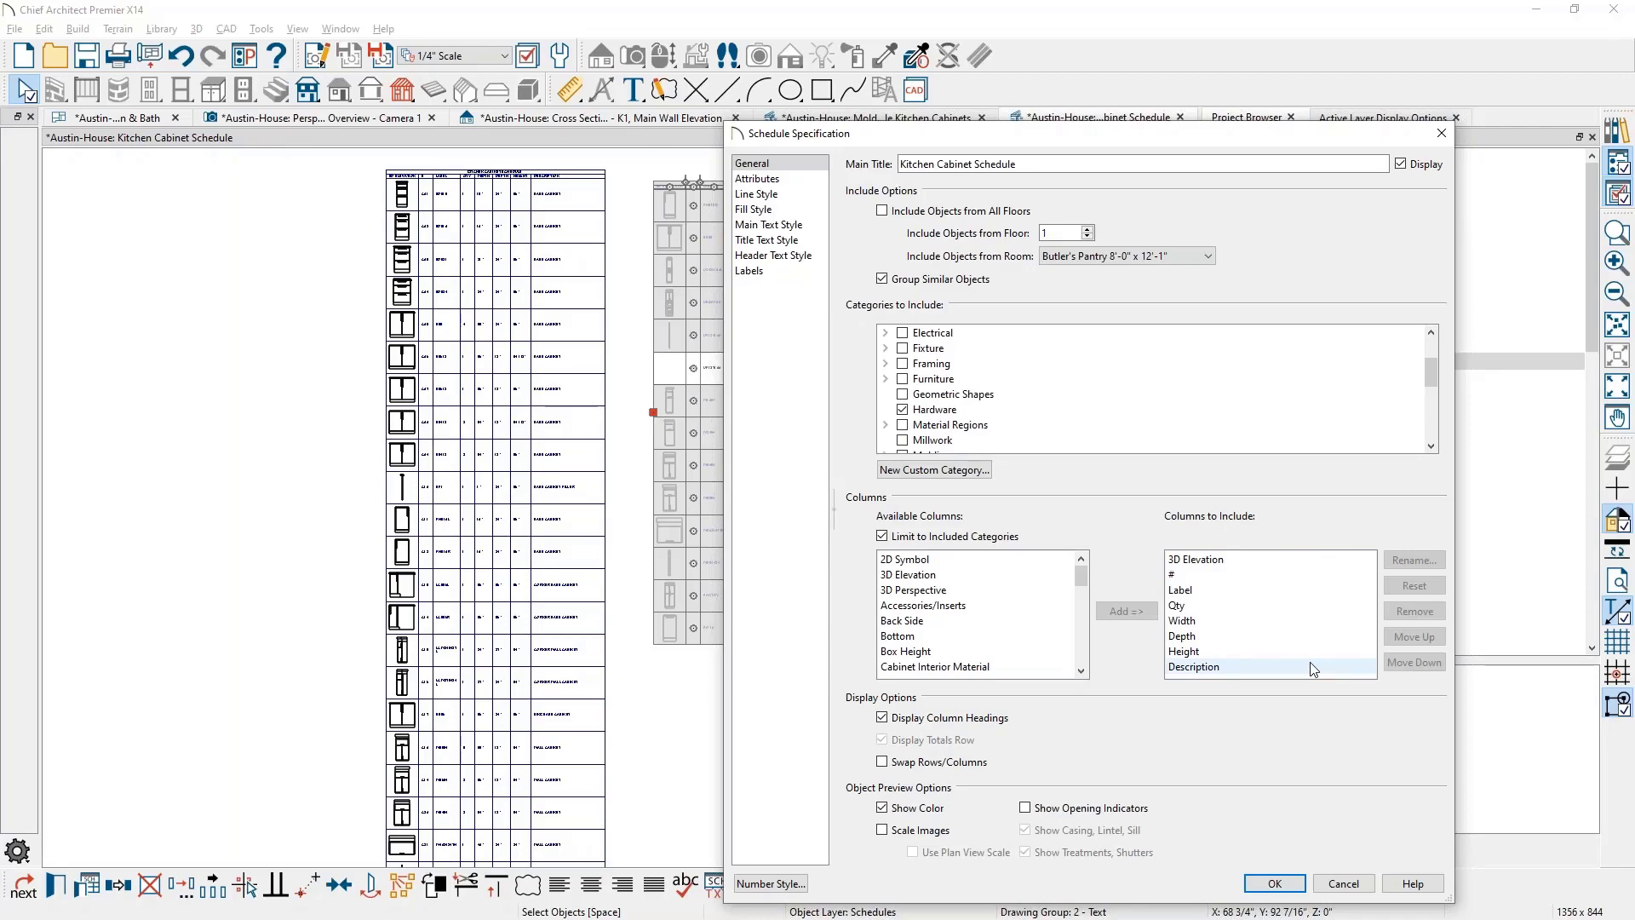
pyautogui.click(902, 409)
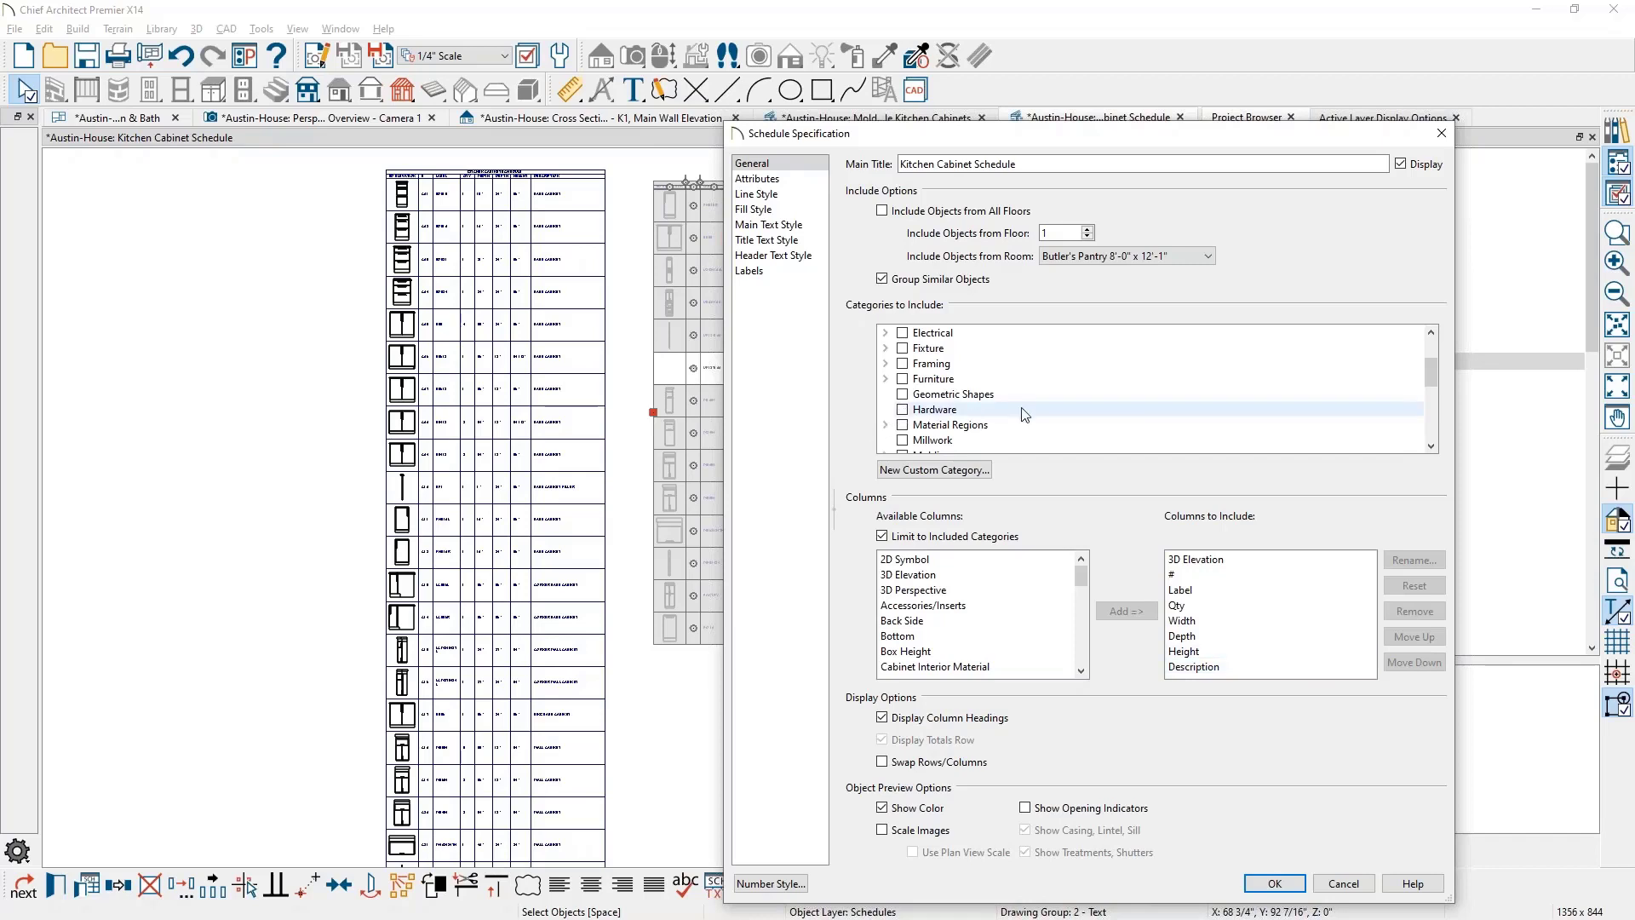
# Review which Cabinet subcategories the schedule includes, and leave the specification without changes
pyautogui.scroll(2, 1025, 414)
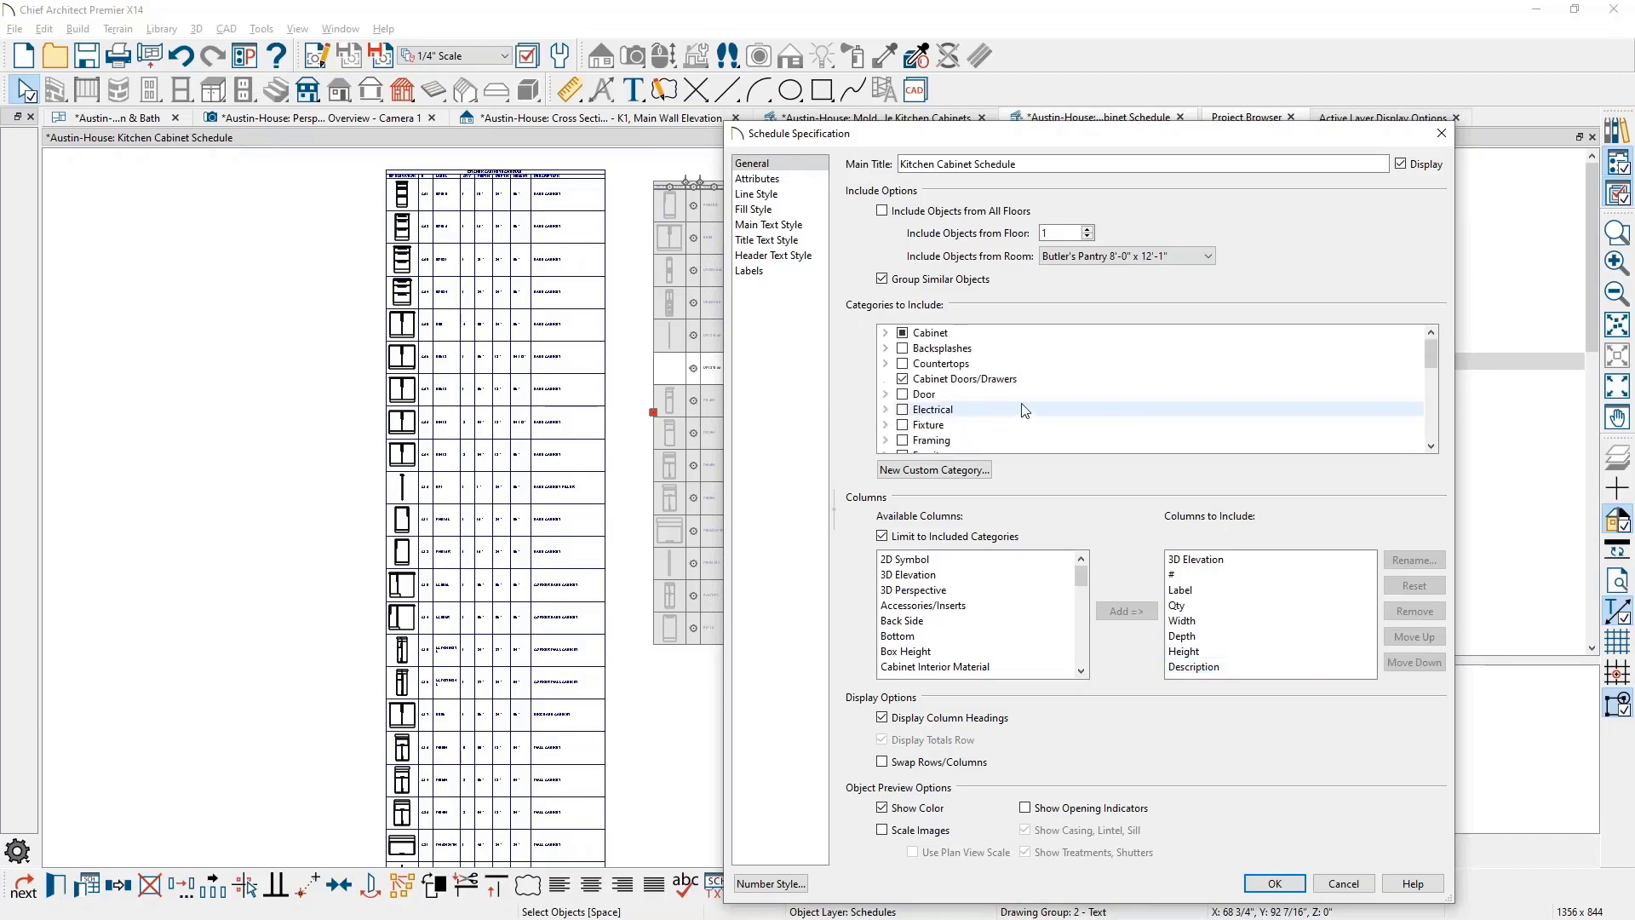
pyautogui.click(886, 334)
pyautogui.scroll(-2, 1048, 409)
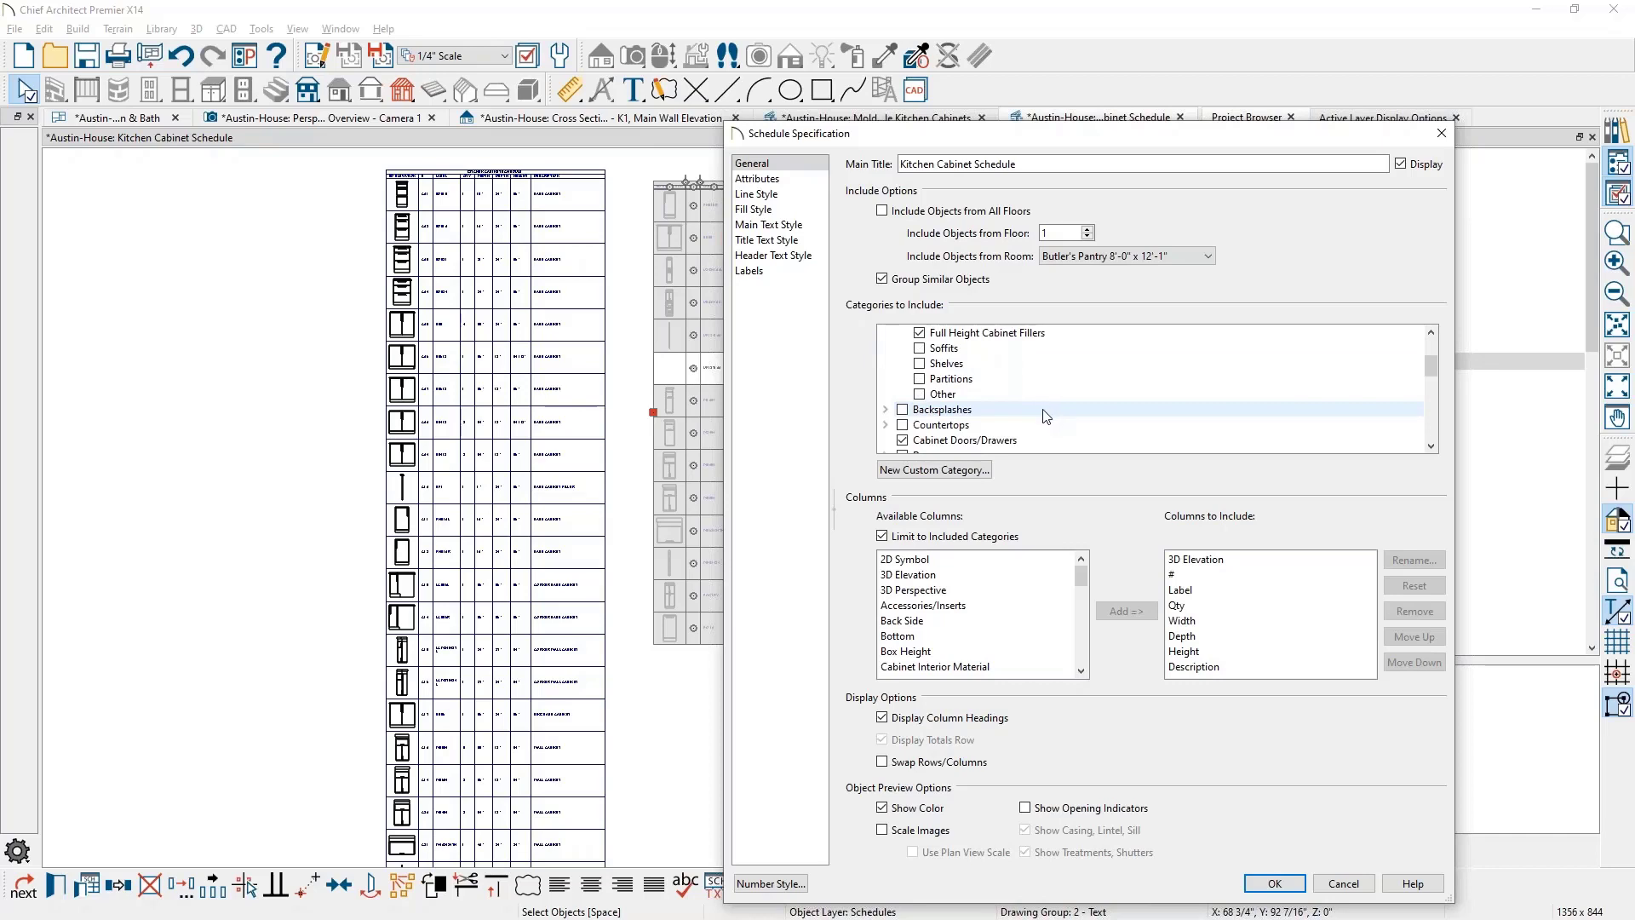
pyautogui.click(1432, 334)
pyautogui.click(1432, 334)
pyautogui.click(1432, 334)
pyautogui.click(1432, 334)
pyautogui.click(1432, 334)
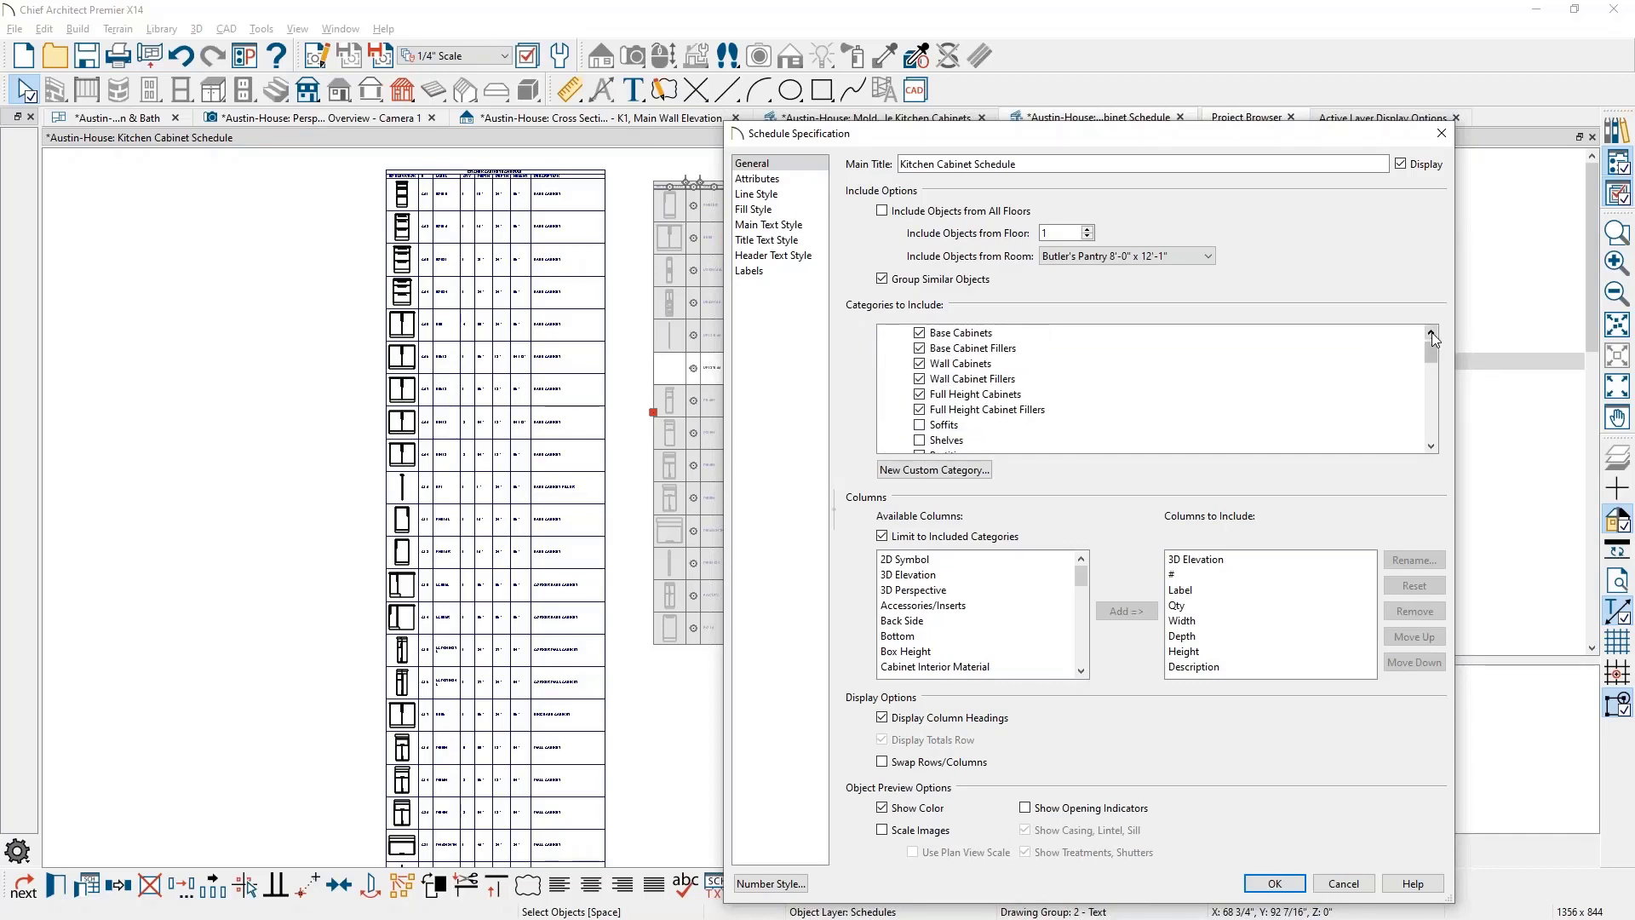
pyautogui.click(1432, 334)
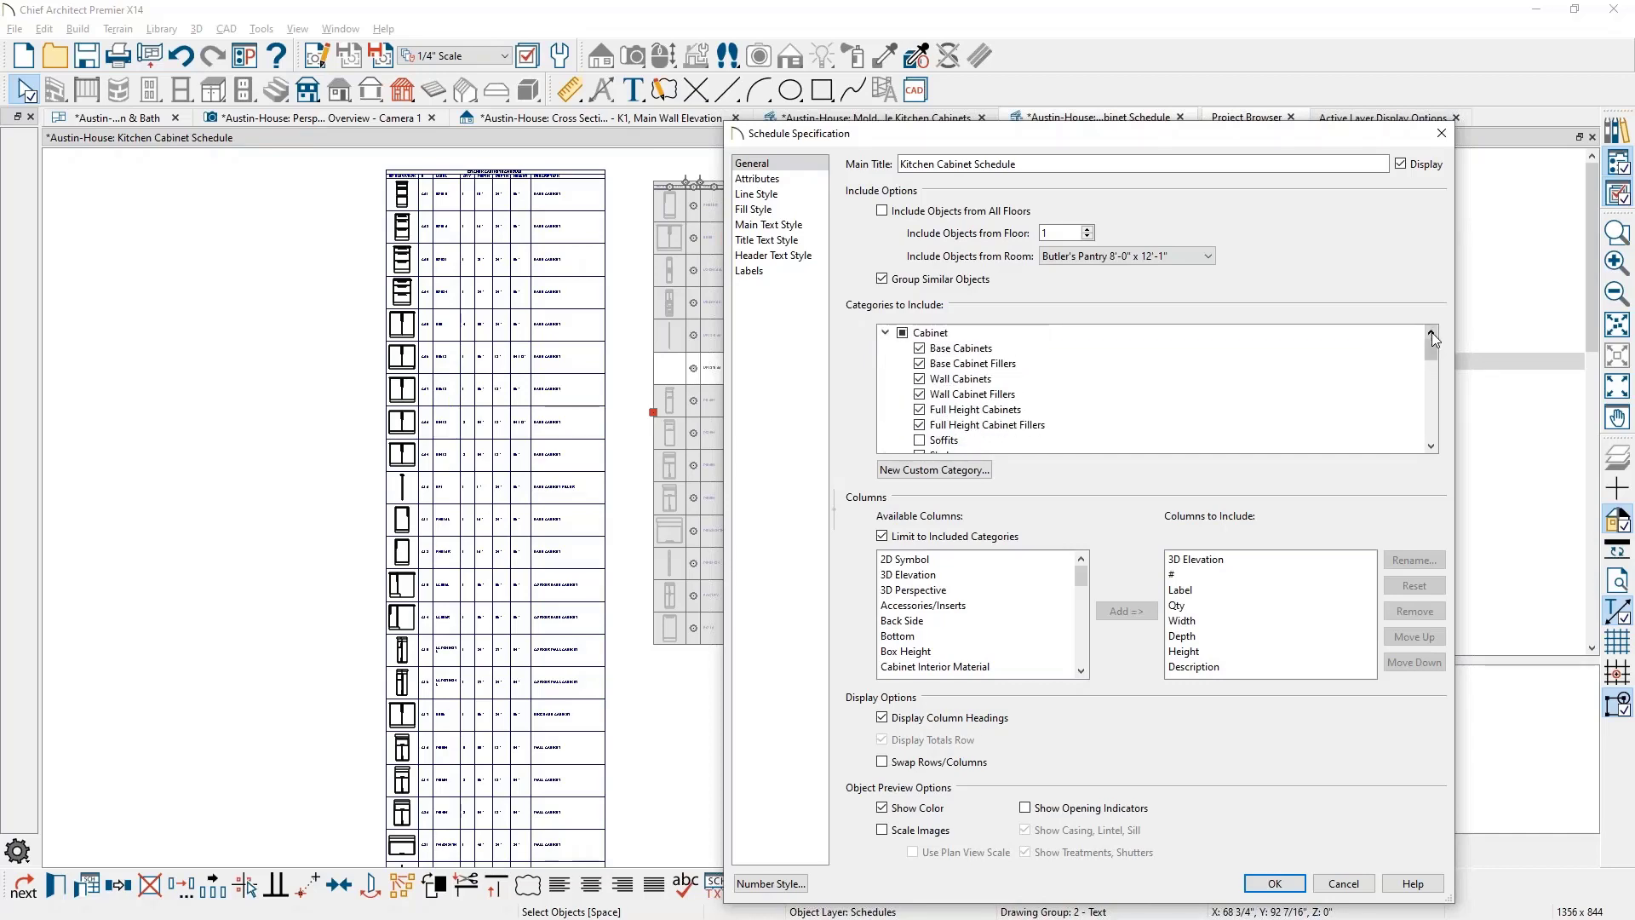
pyautogui.click(1431, 446)
pyautogui.click(1432, 446)
pyautogui.click(1432, 446)
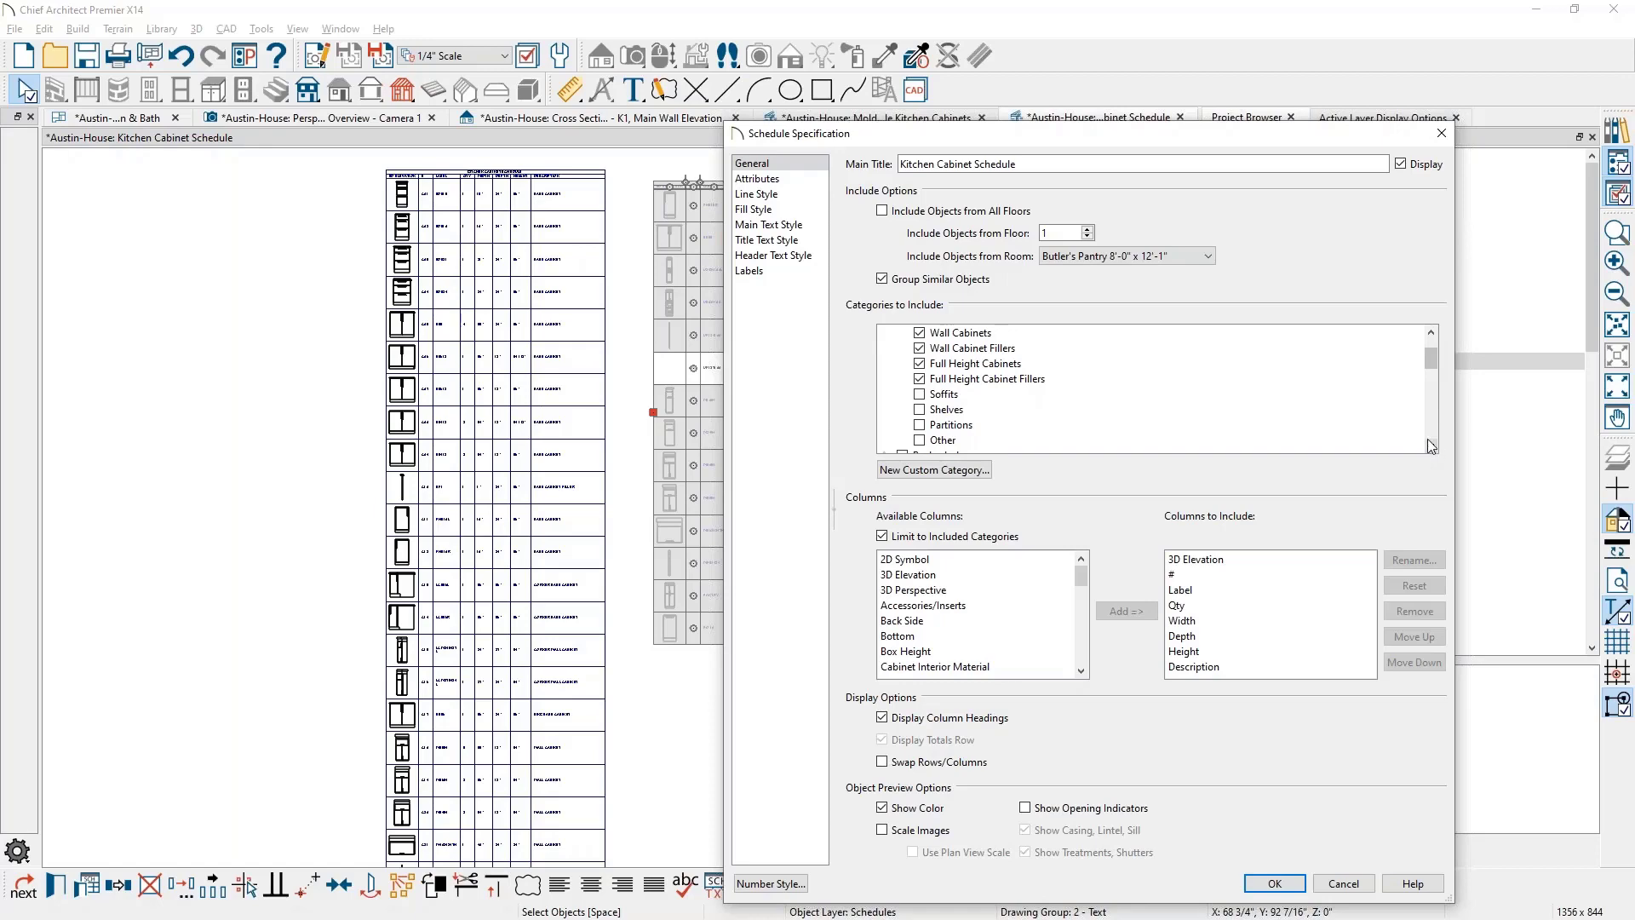
pyautogui.press('Escape')
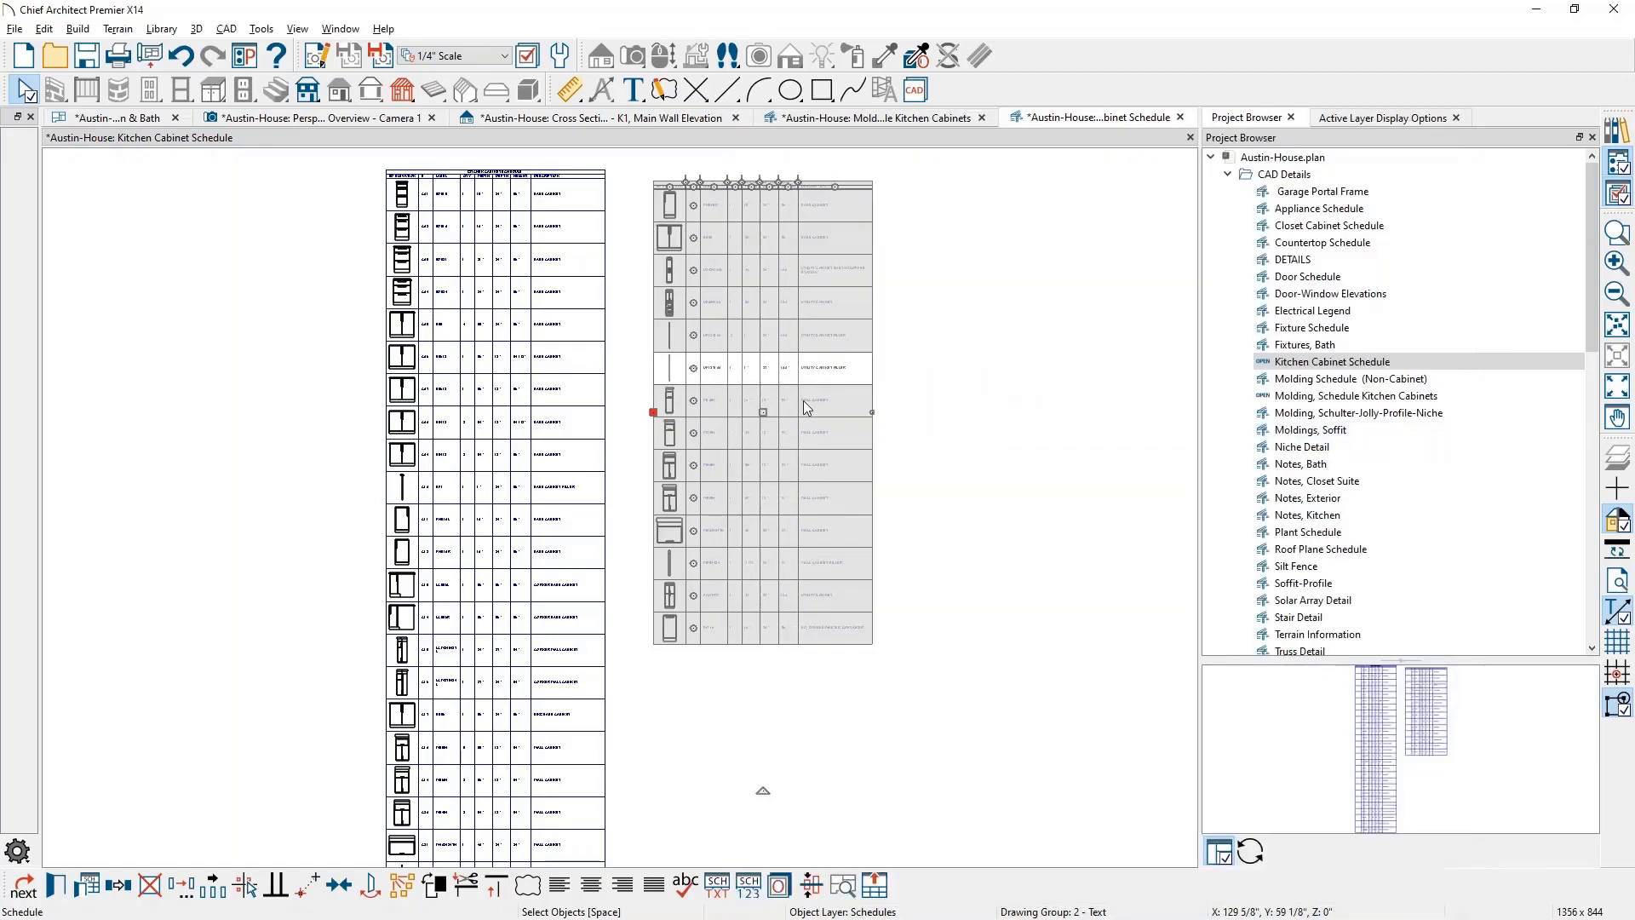
# Reopen the Butler's Pantry cabinet schedule's specification and add Door Handle to its included columns
pyautogui.doubleClick(808, 395)
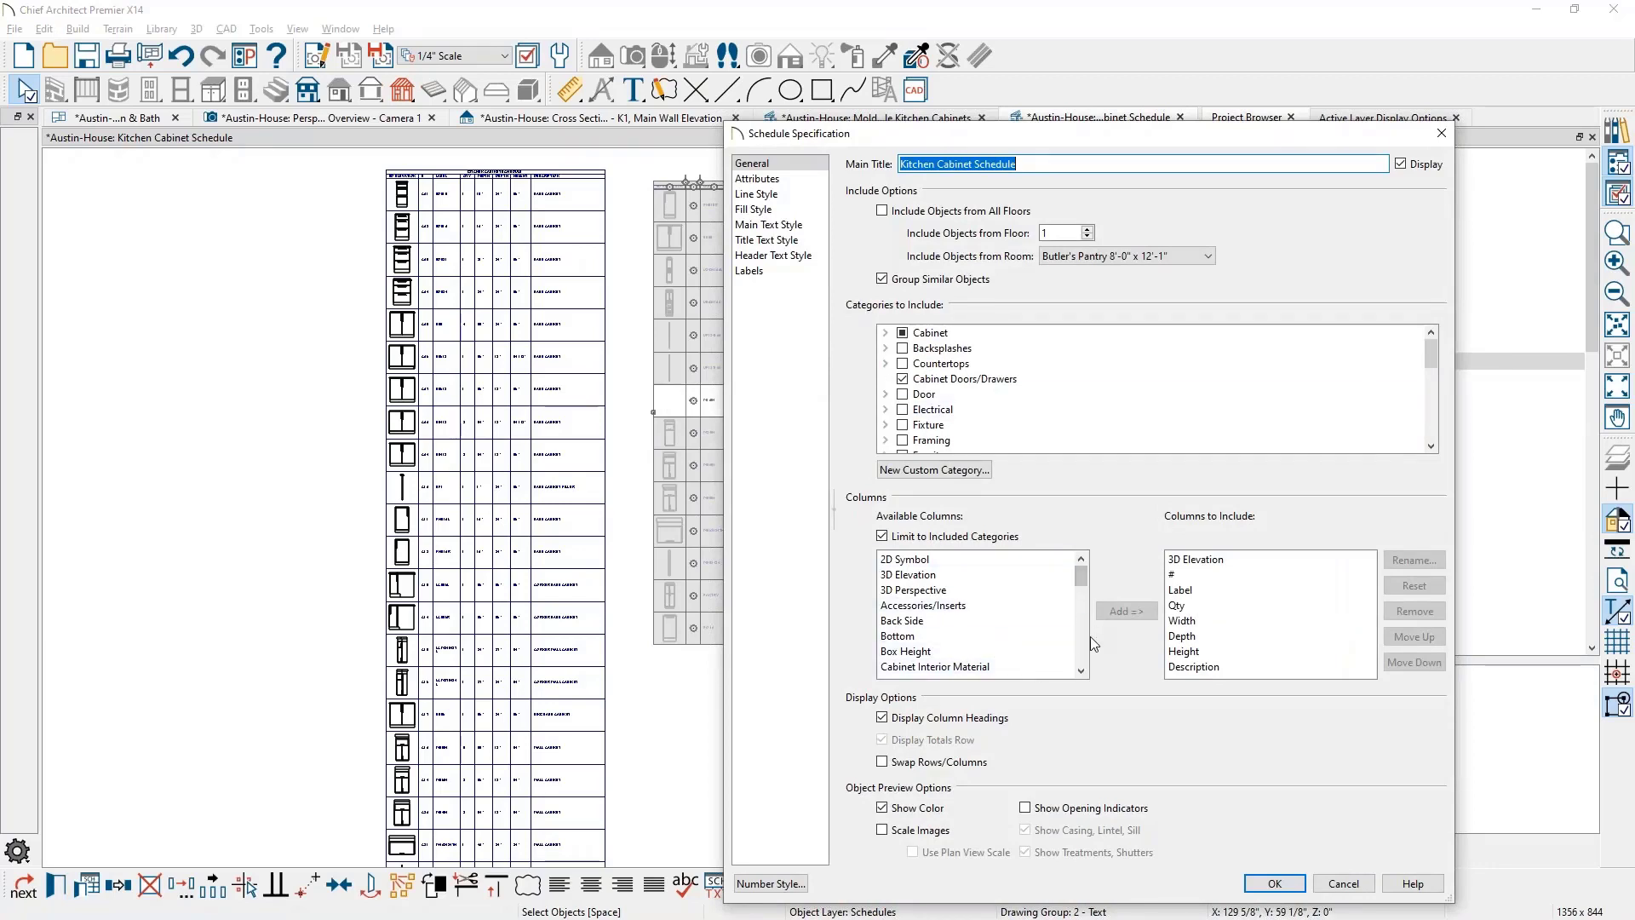
pyautogui.click(1081, 675)
pyautogui.click(1082, 675)
pyautogui.click(1082, 675)
pyautogui.click(1082, 675)
pyautogui.click(1081, 675)
pyautogui.click(1082, 675)
pyautogui.click(1081, 675)
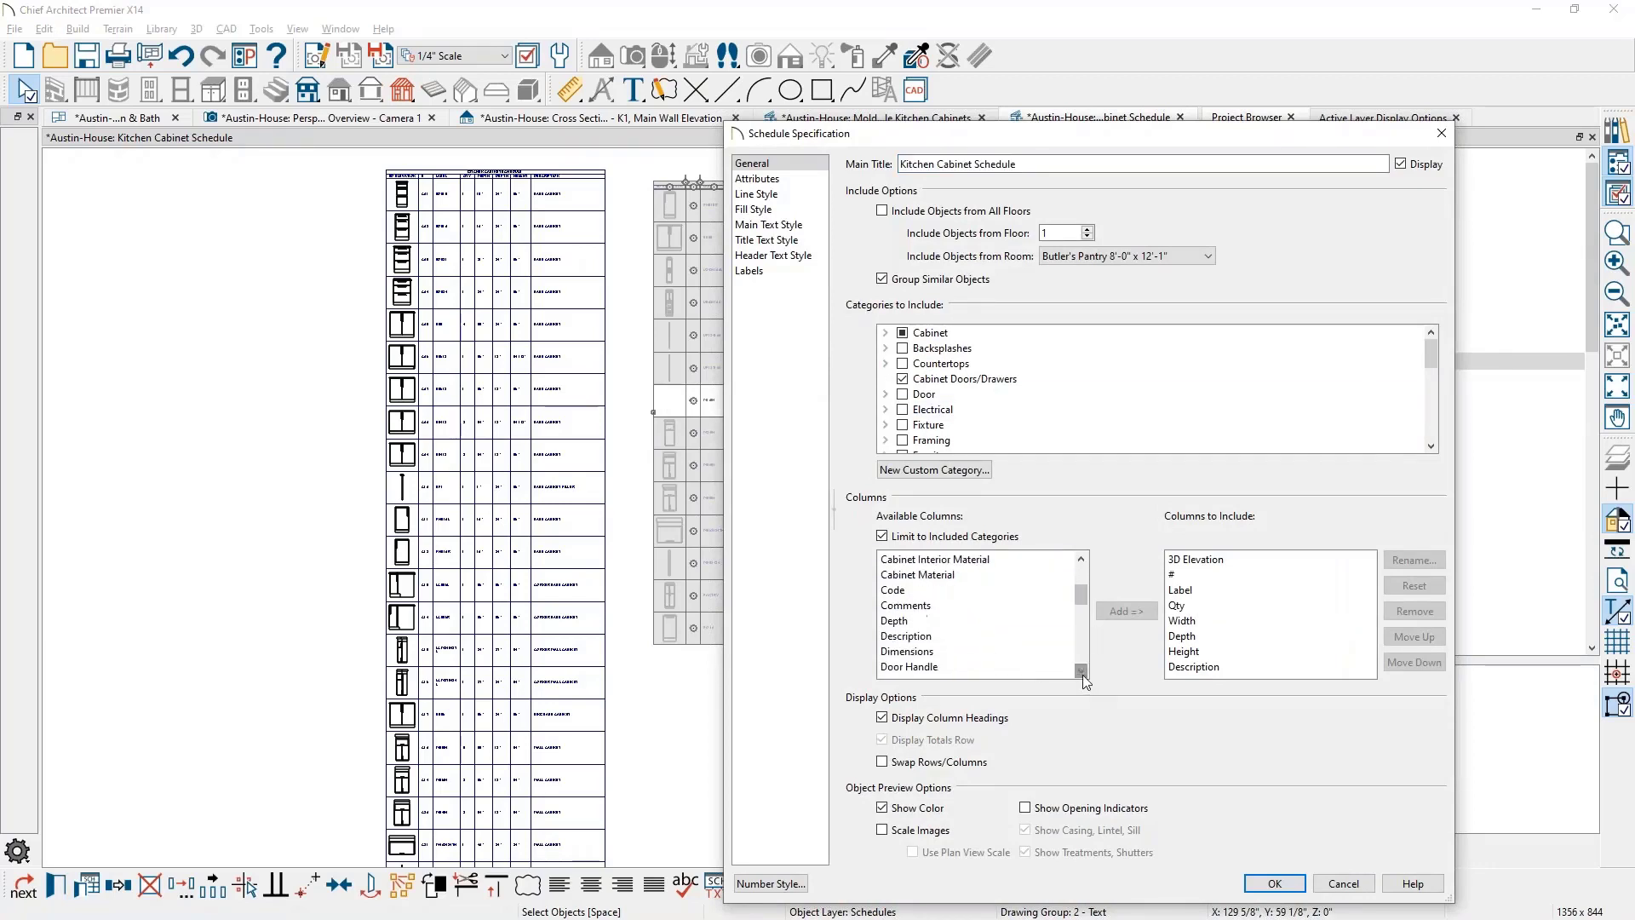
pyautogui.click(937, 667)
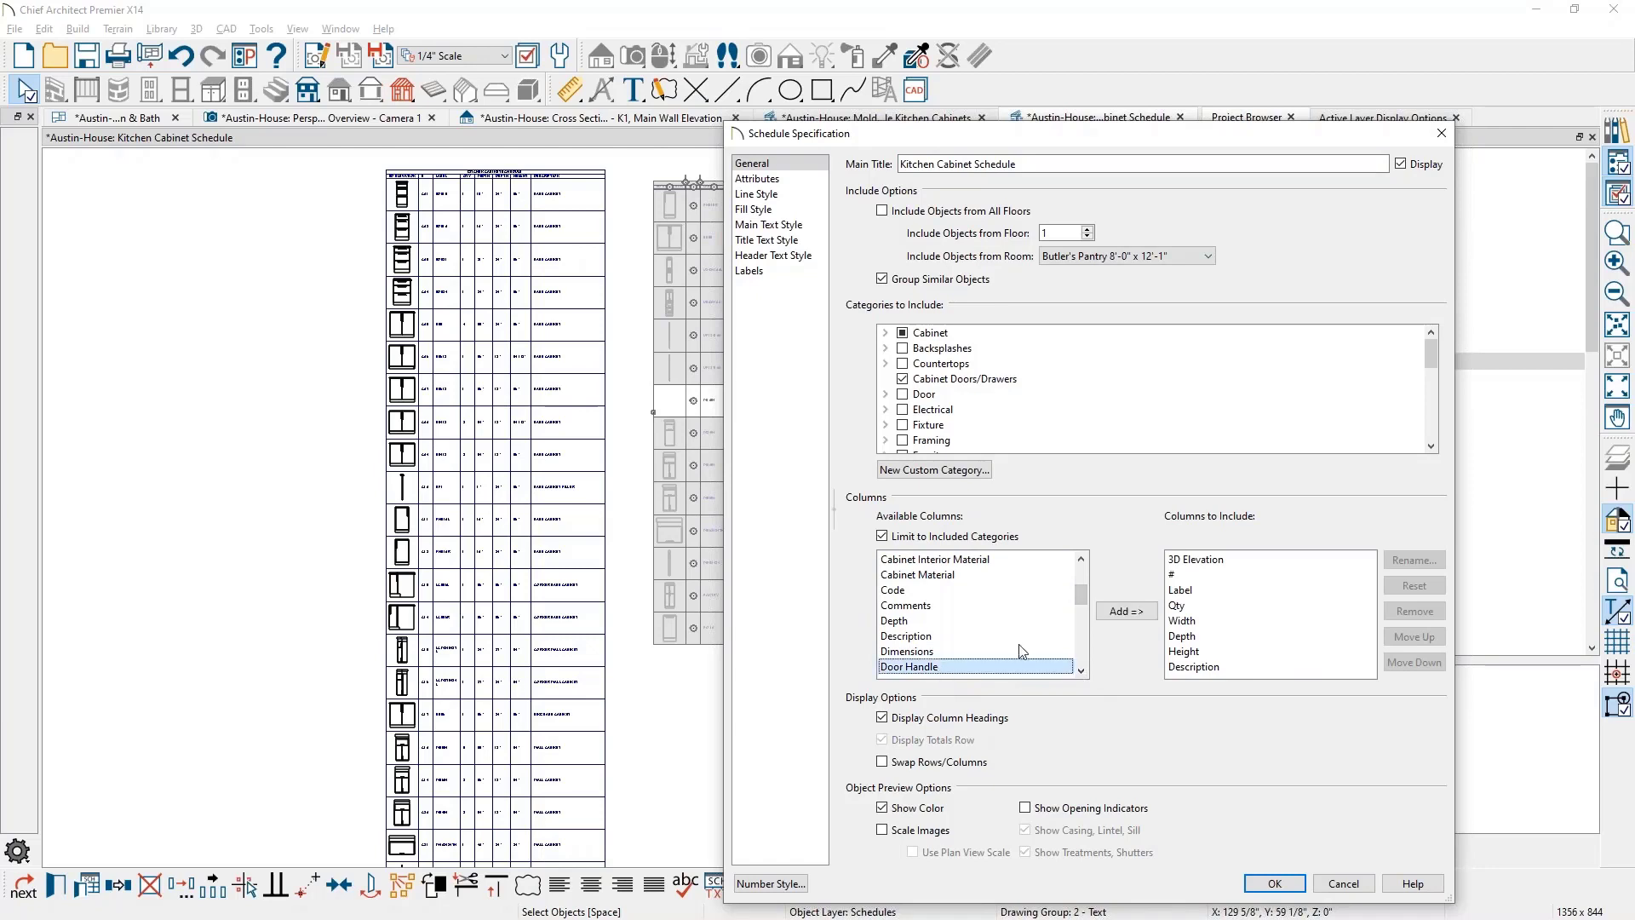
pyautogui.click(1113, 614)
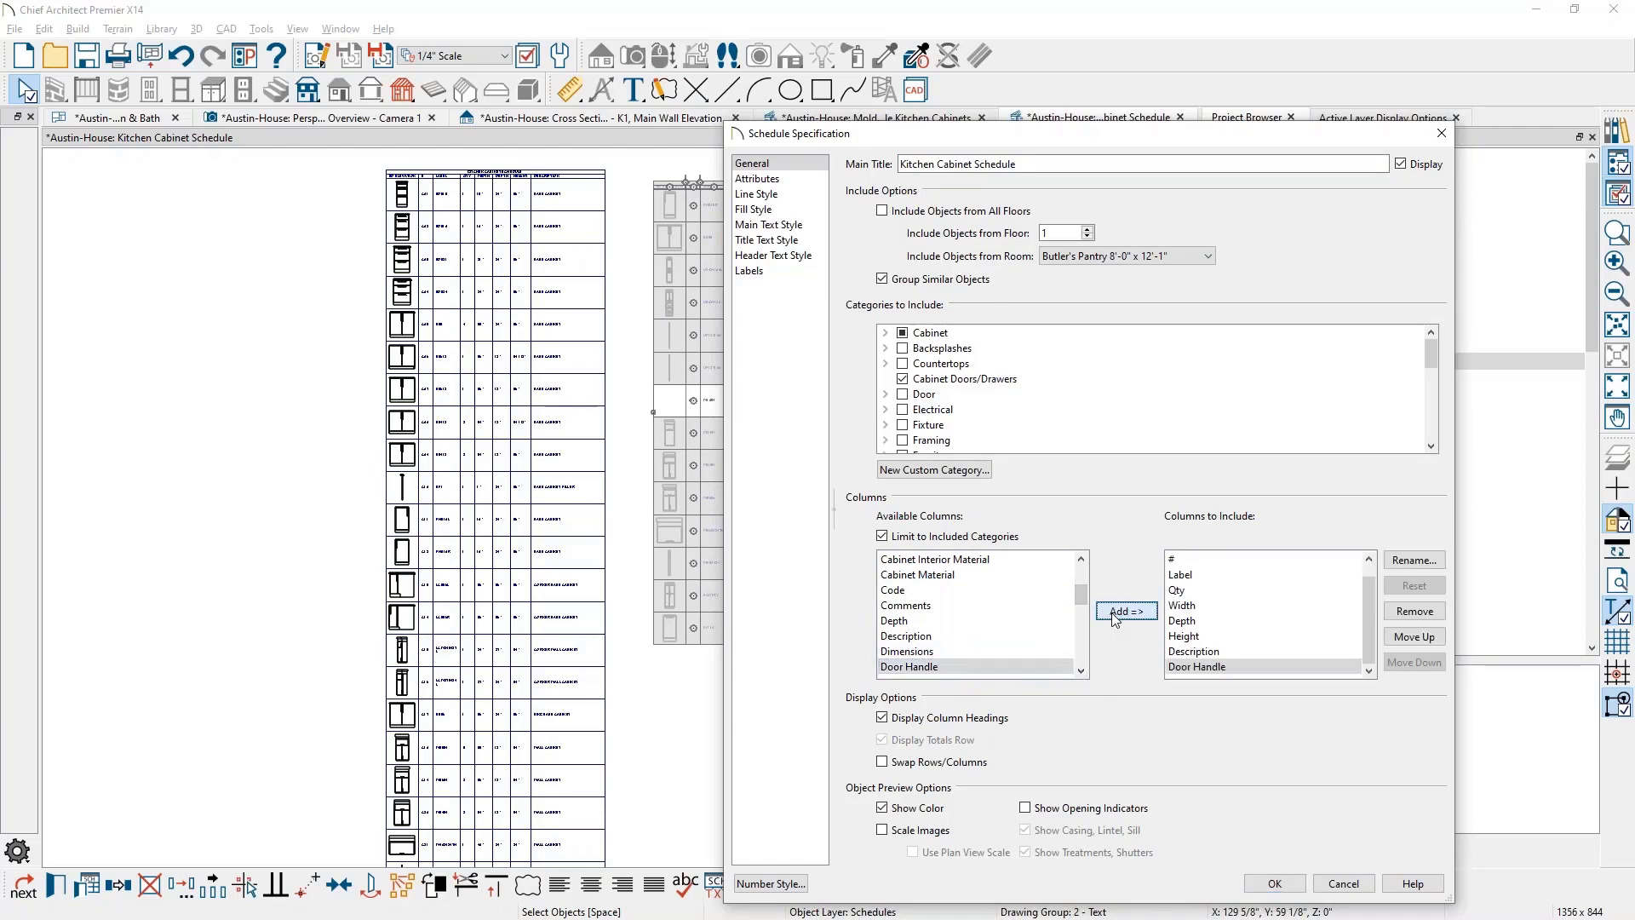
# Add the Drawer Handle column to the cabinet schedule and apply the specification
pyautogui.click(1084, 673)
pyautogui.click(1084, 672)
pyautogui.click(1084, 672)
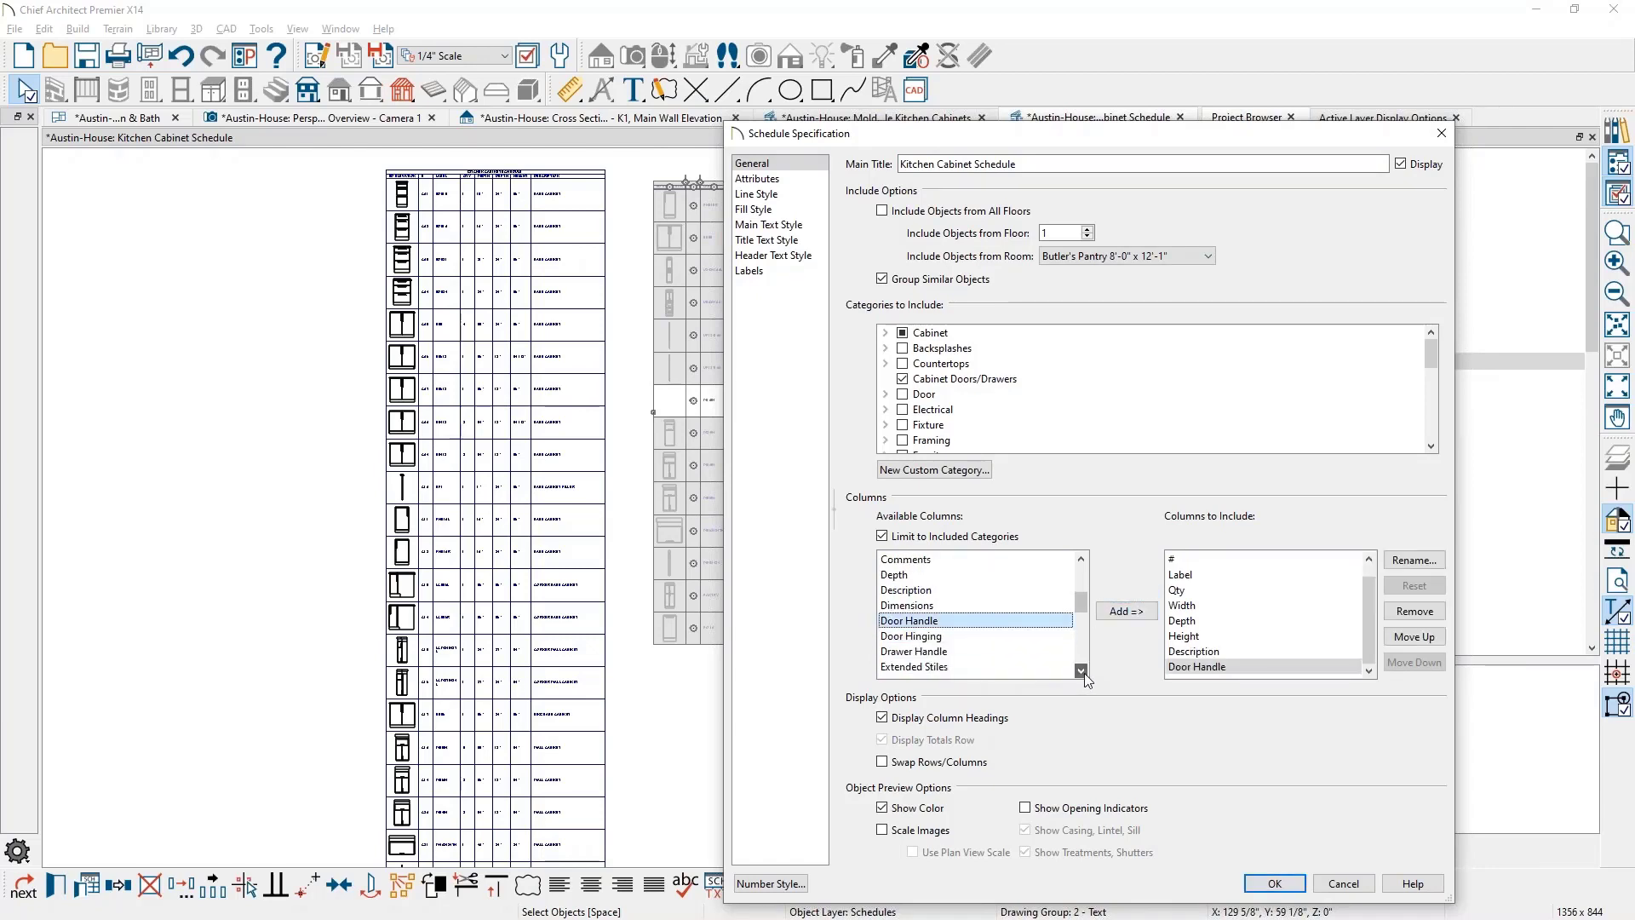
pyautogui.click(929, 651)
pyautogui.click(1126, 611)
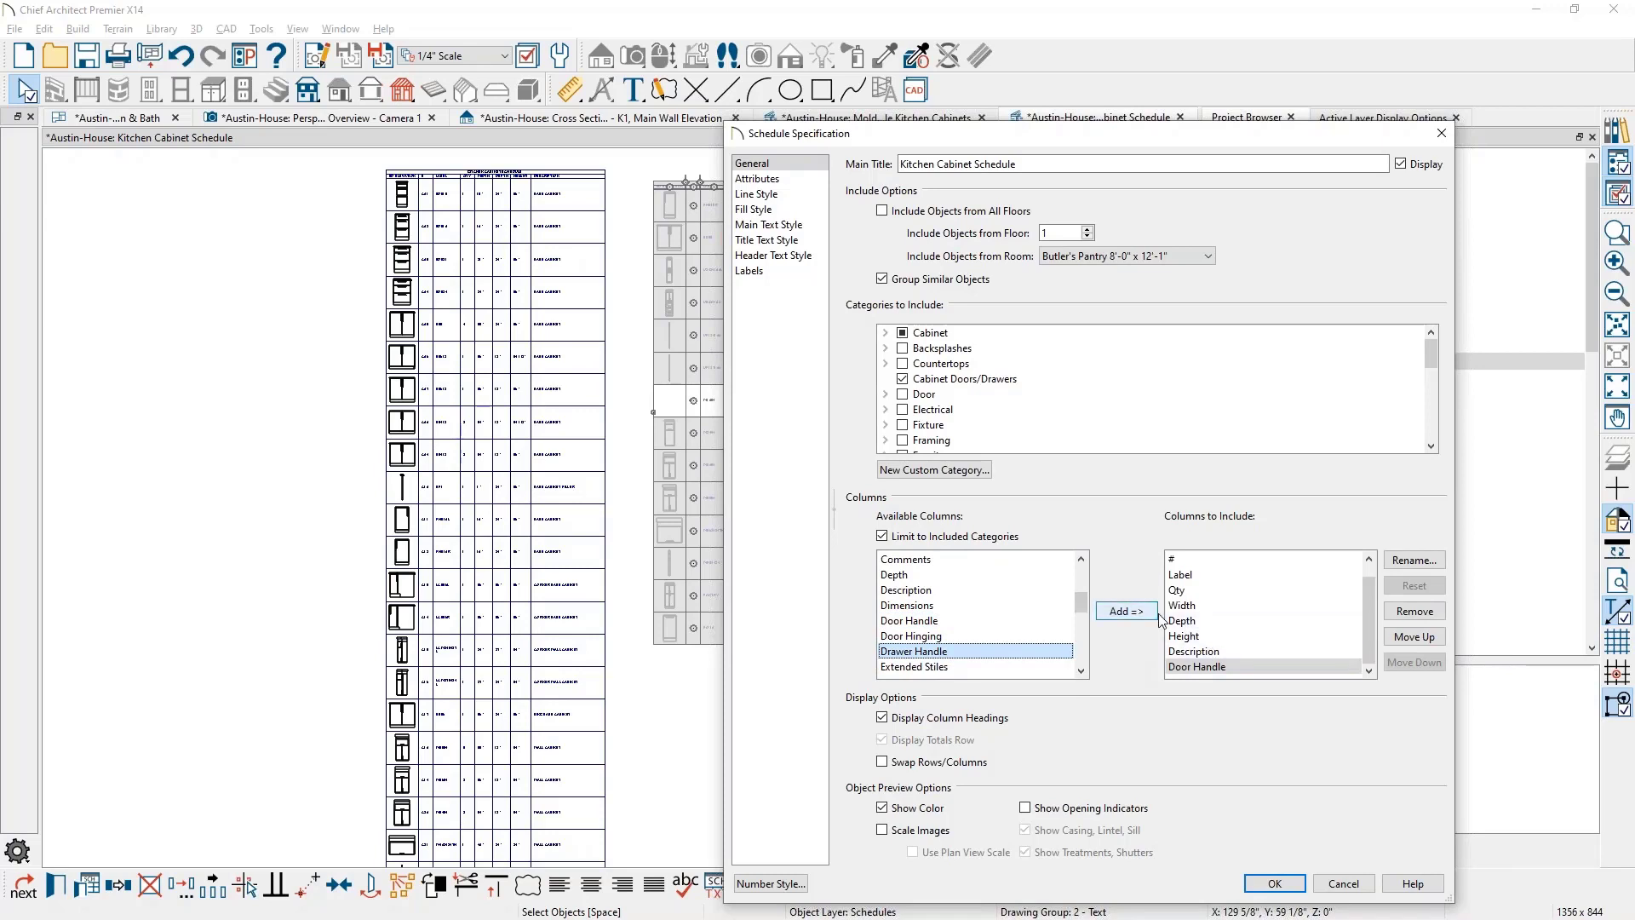
pyautogui.click(1275, 884)
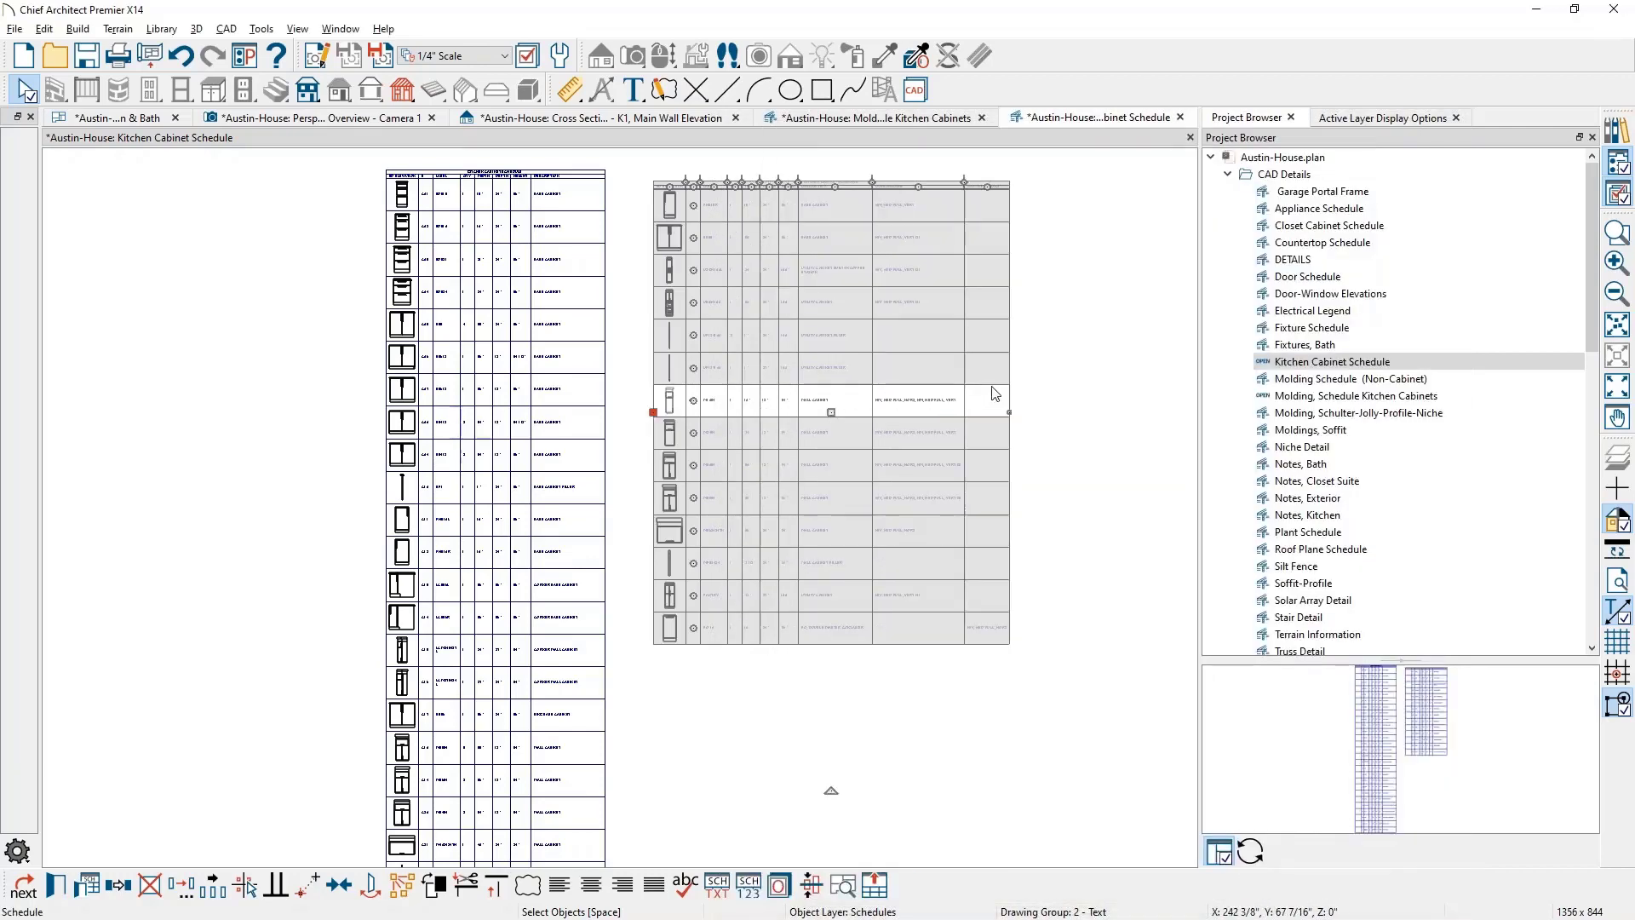
# Examine the Door Handle and Drawer Handle columns of the cabinet schedule up close
pyautogui.scroll(5, 764, 319)
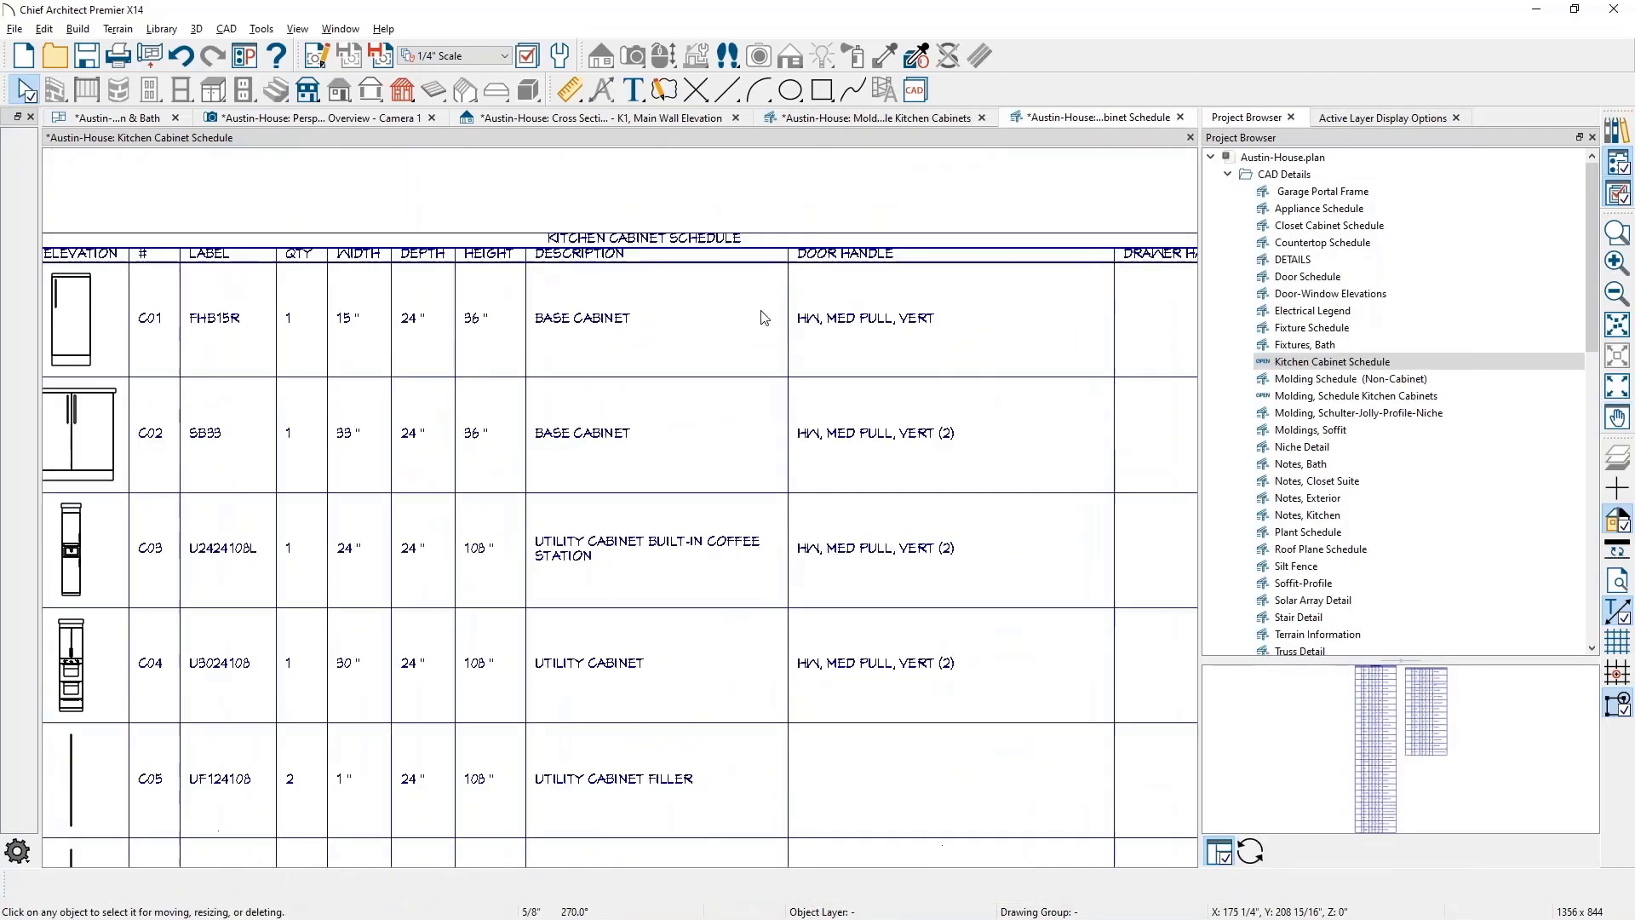
pyautogui.scroll(1, 764, 318)
pyautogui.moveTo(679, 368); pyautogui.dragTo(723, 349, button='middle')
pyautogui.scroll(-2, 748, 341)
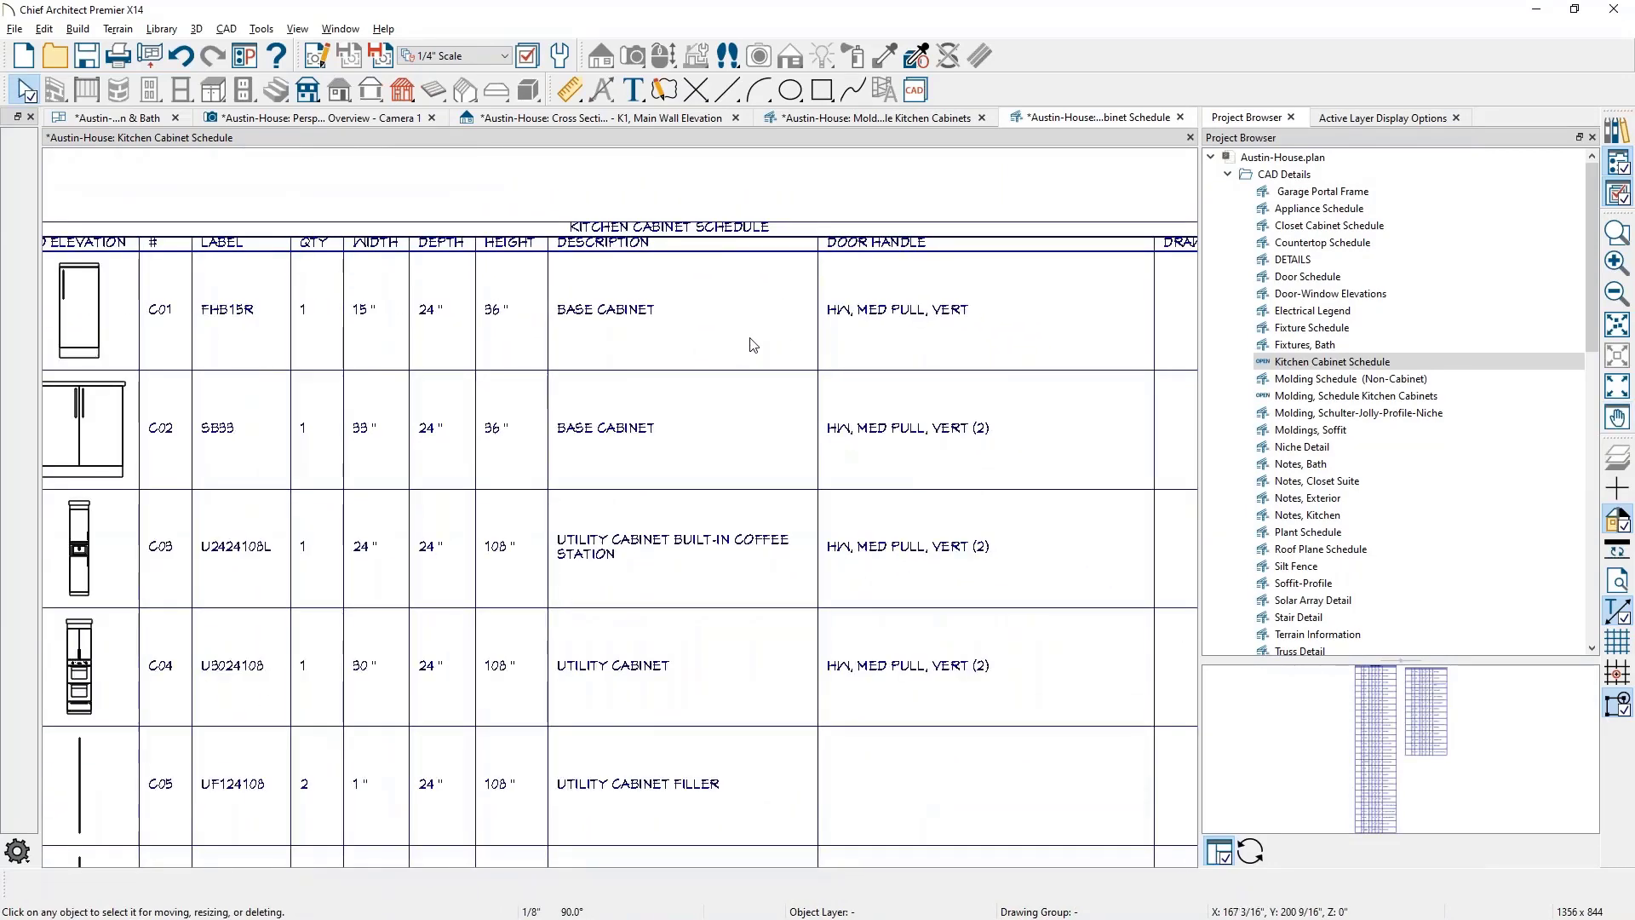
pyautogui.moveTo(770, 383); pyautogui.dragTo(782, 352, button='middle')
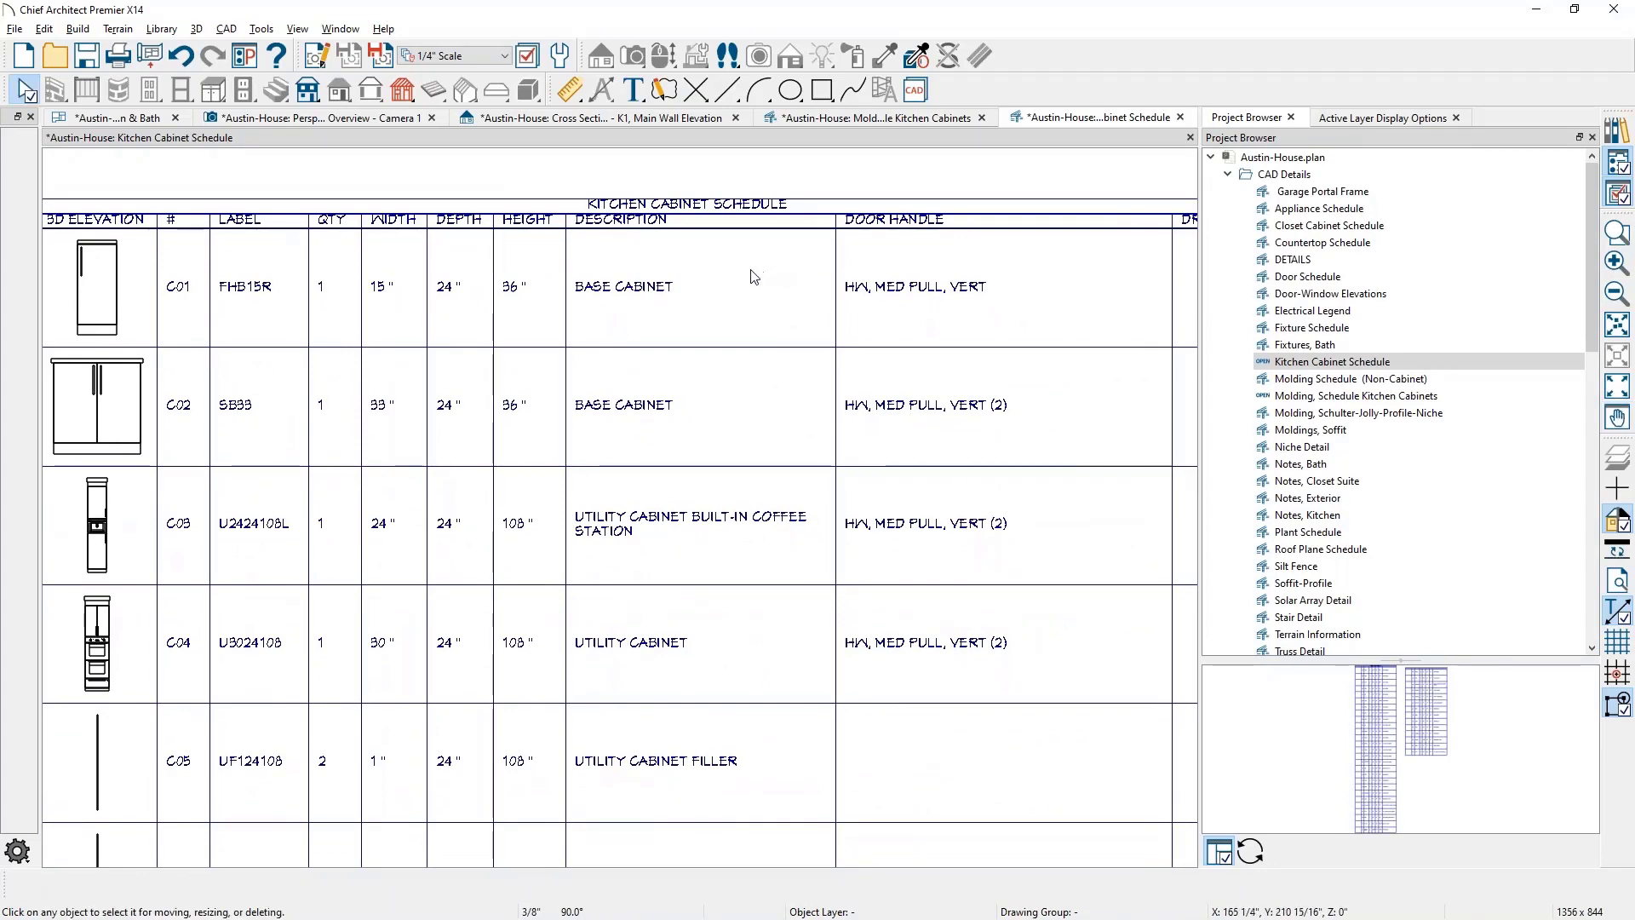
pyautogui.scroll(-1, 803, 369)
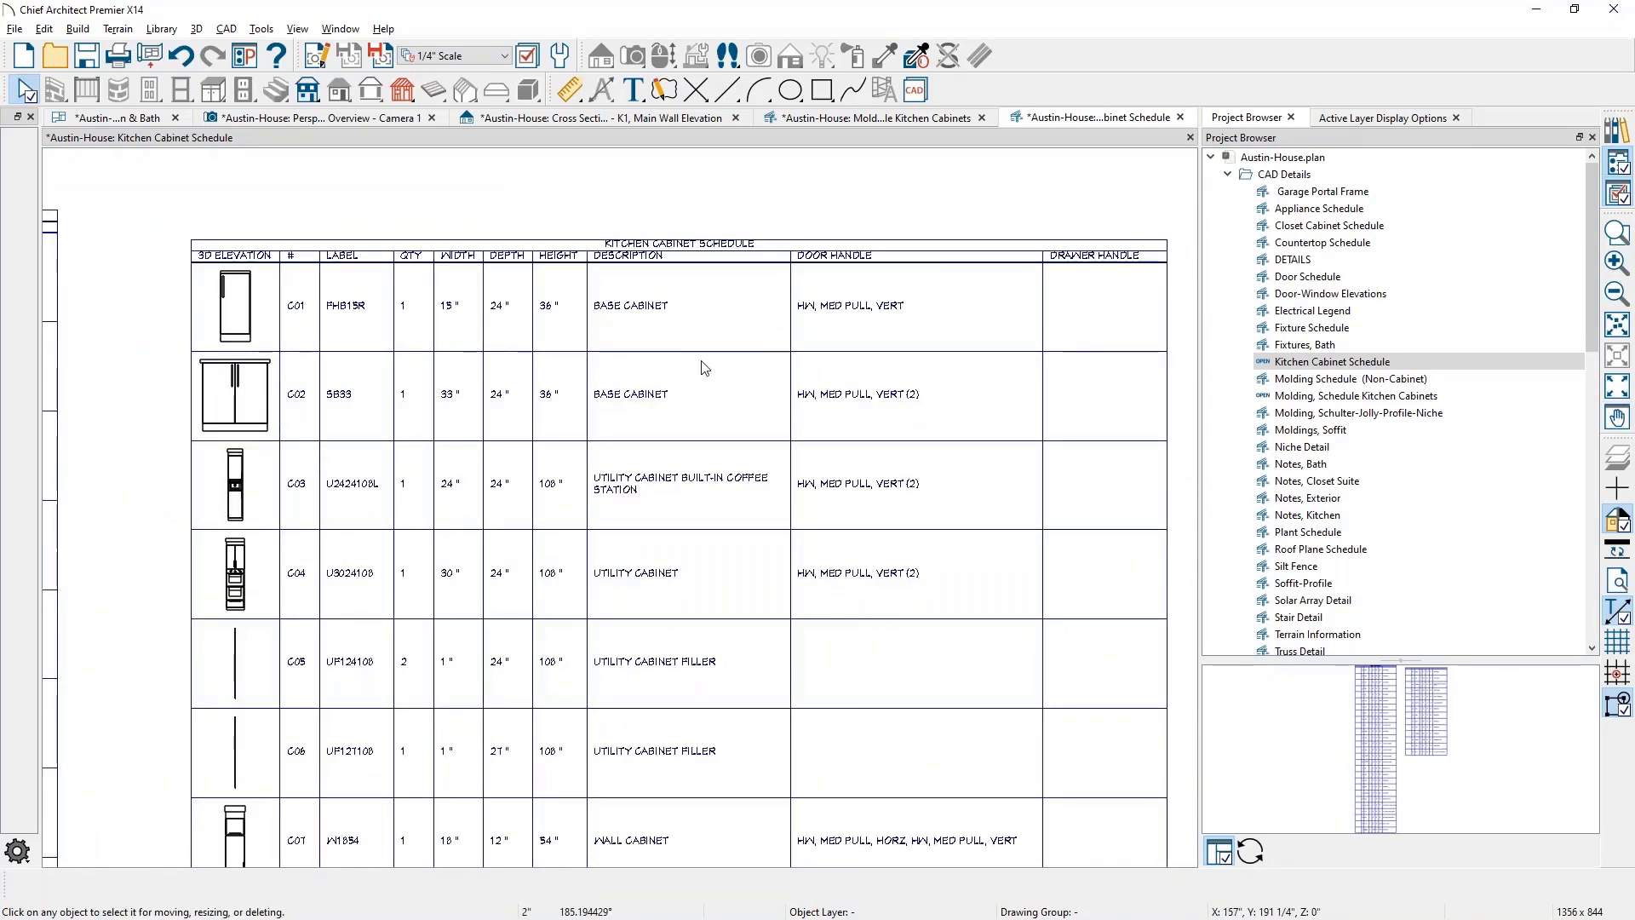
# Reopen the cabinet schedule's specification and select both the Door Handle and Drawer Handle columns in the included columns
pyautogui.doubleClick(704, 368)
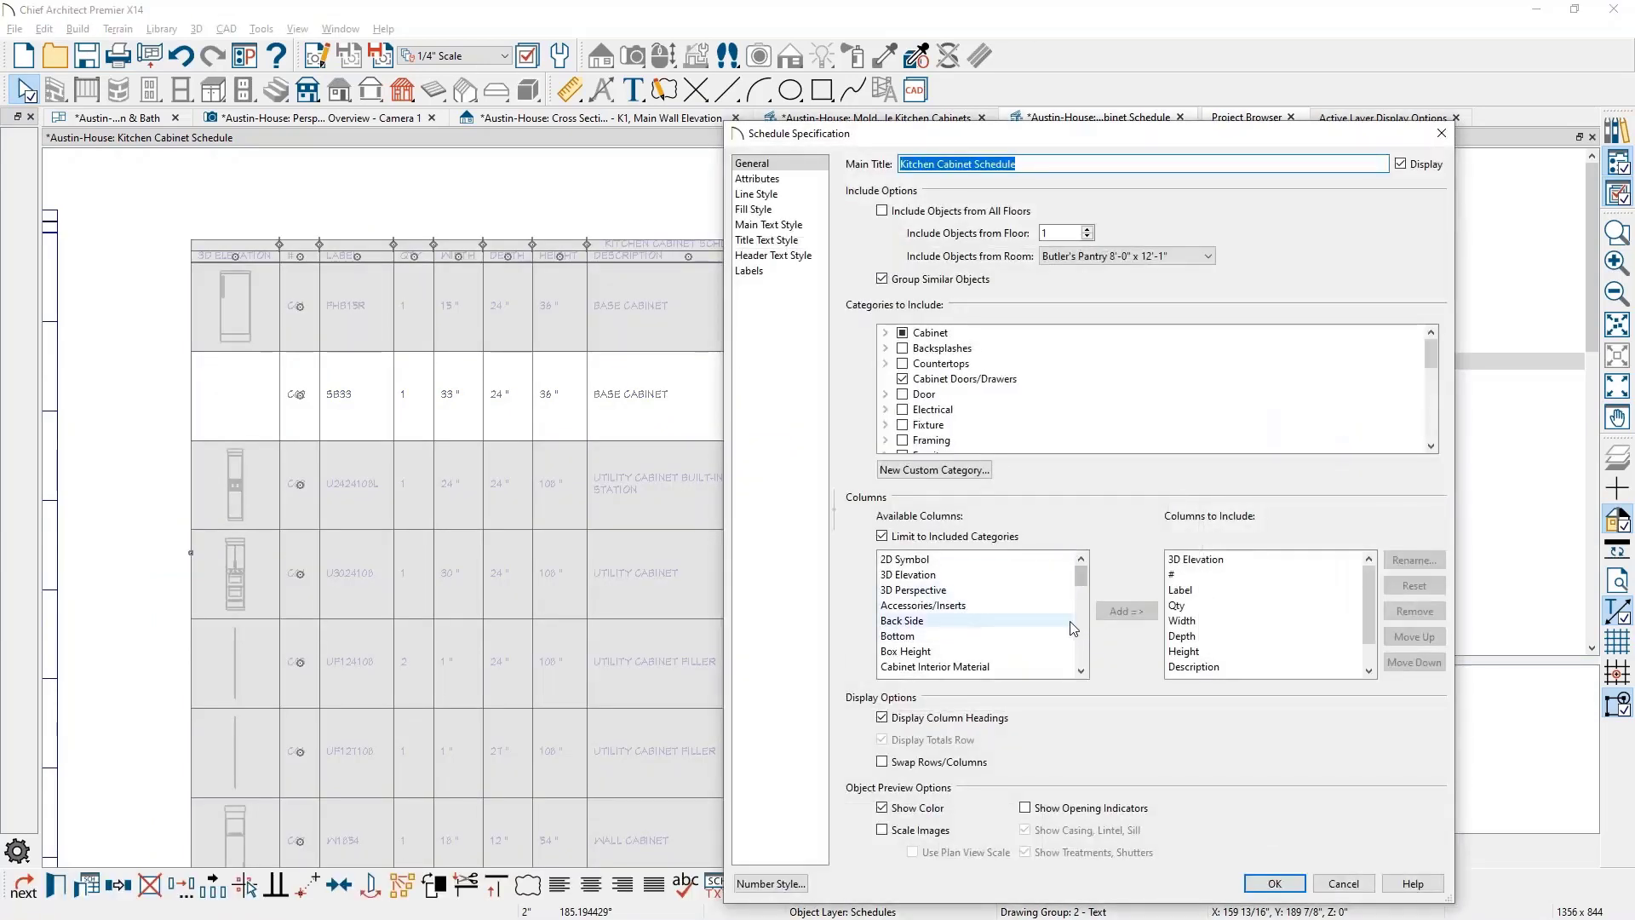
pyautogui.moveTo(1368, 626); pyautogui.dragTo(1369, 662)
pyautogui.click(1221, 652)
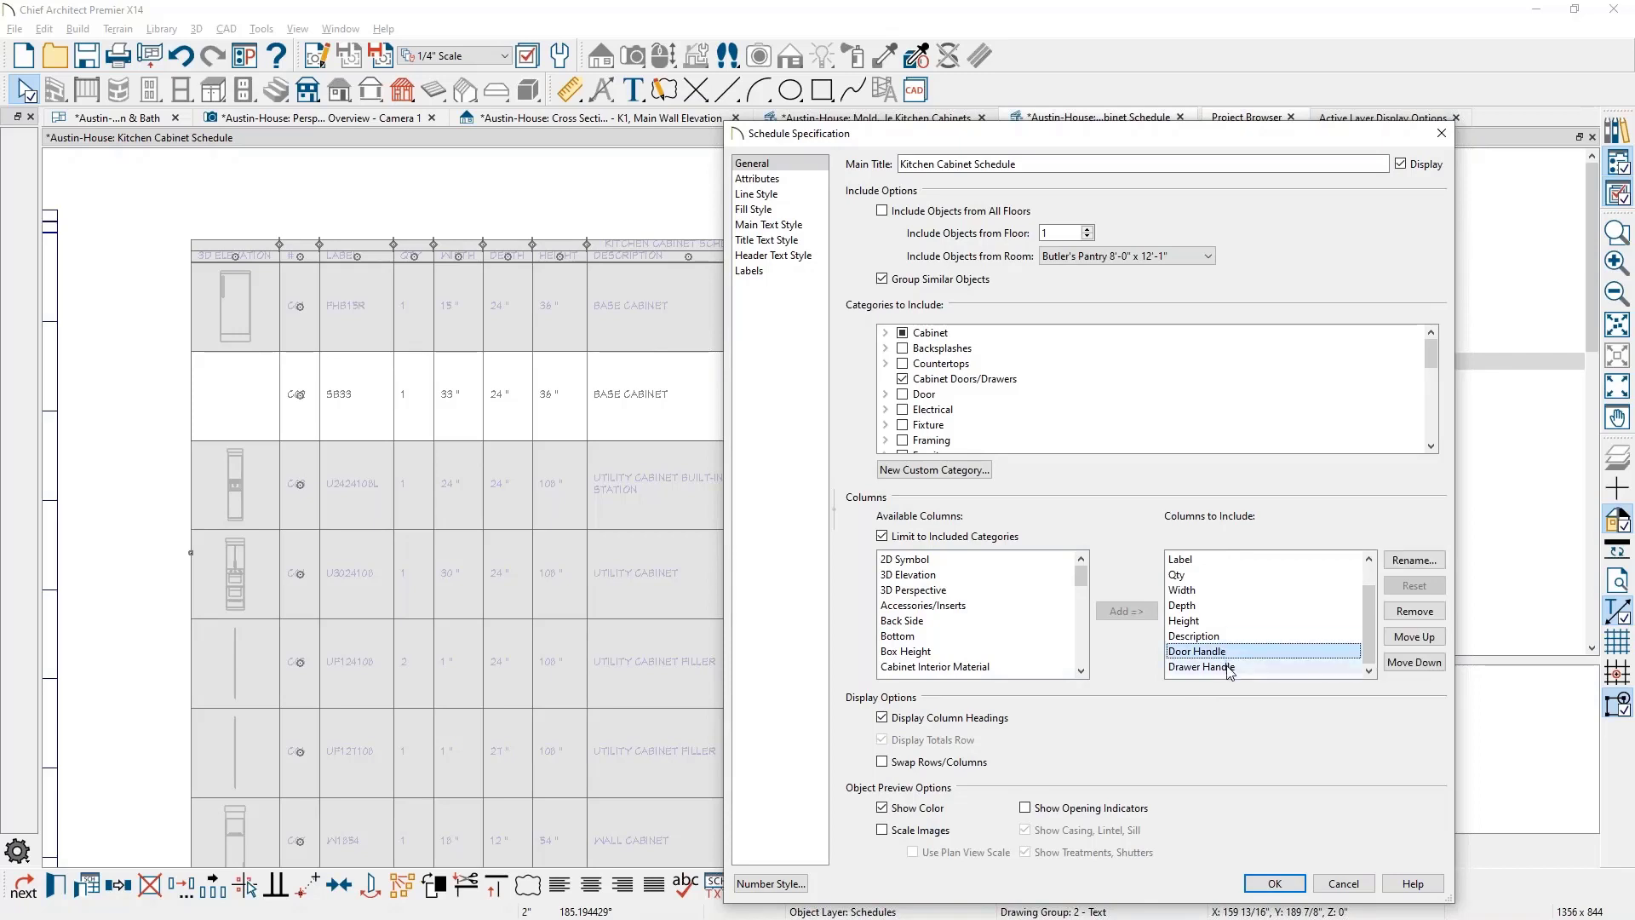
pyautogui.keyDown('shift'); pyautogui.click(1227, 667); pyautogui.keyUp('shift')
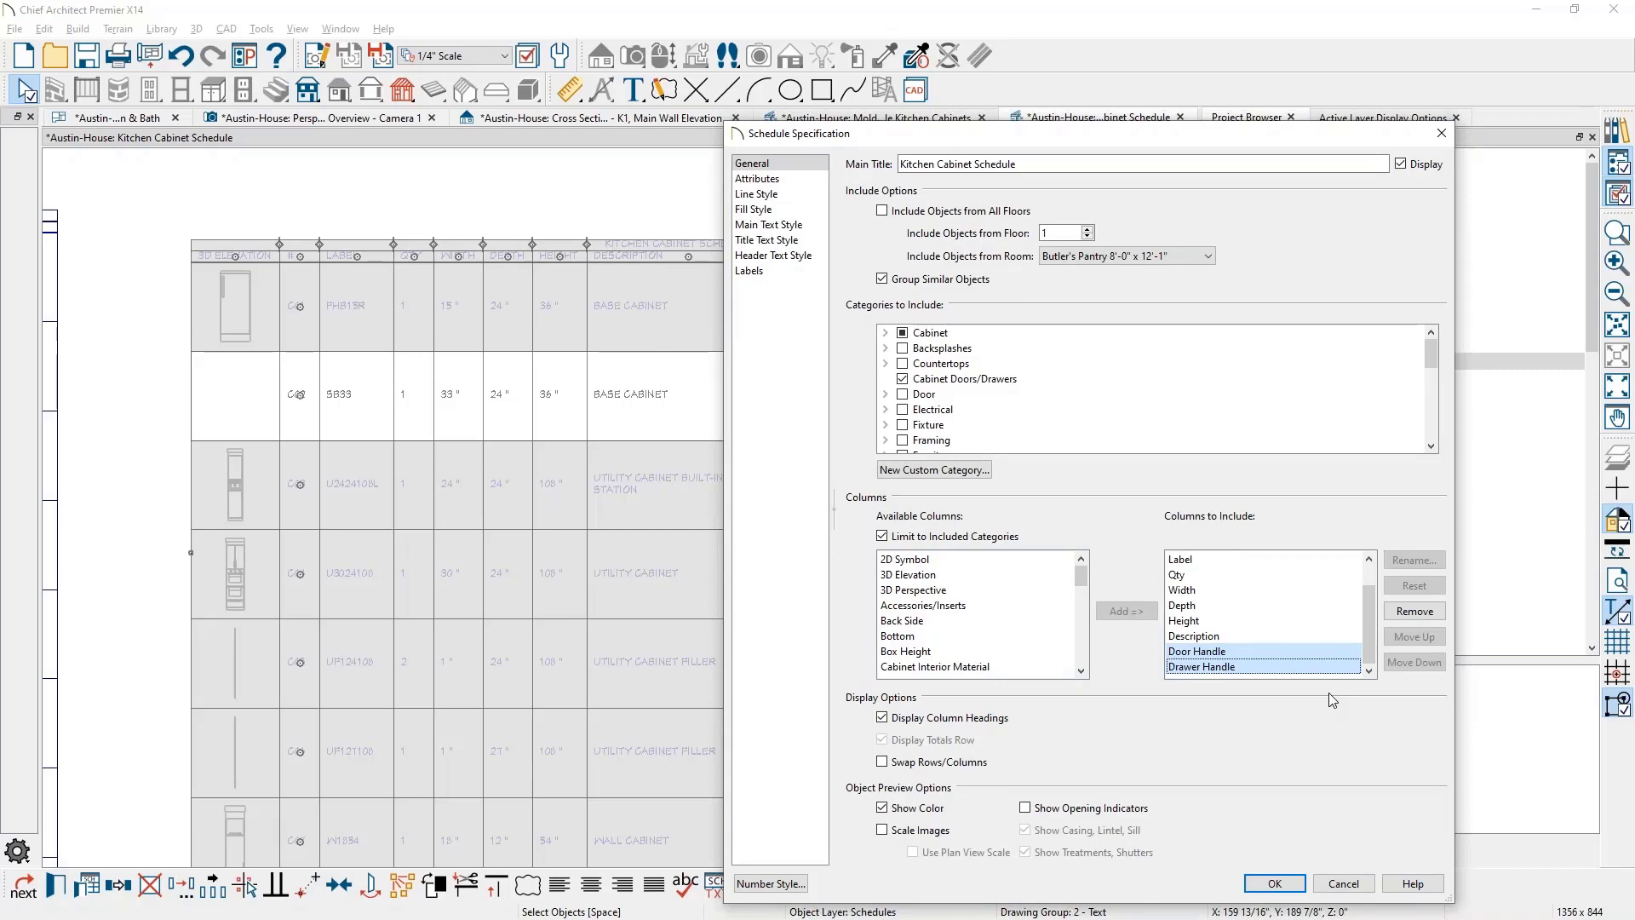
# Check the available columns and locate the Hardware category among the schedule's categories
pyautogui.moveTo(1080, 575)
pyautogui.mouseDown()
pyautogui.moveTo(1086, 647)
pyautogui.moveTo(1105, 586)
pyautogui.mouseUp()
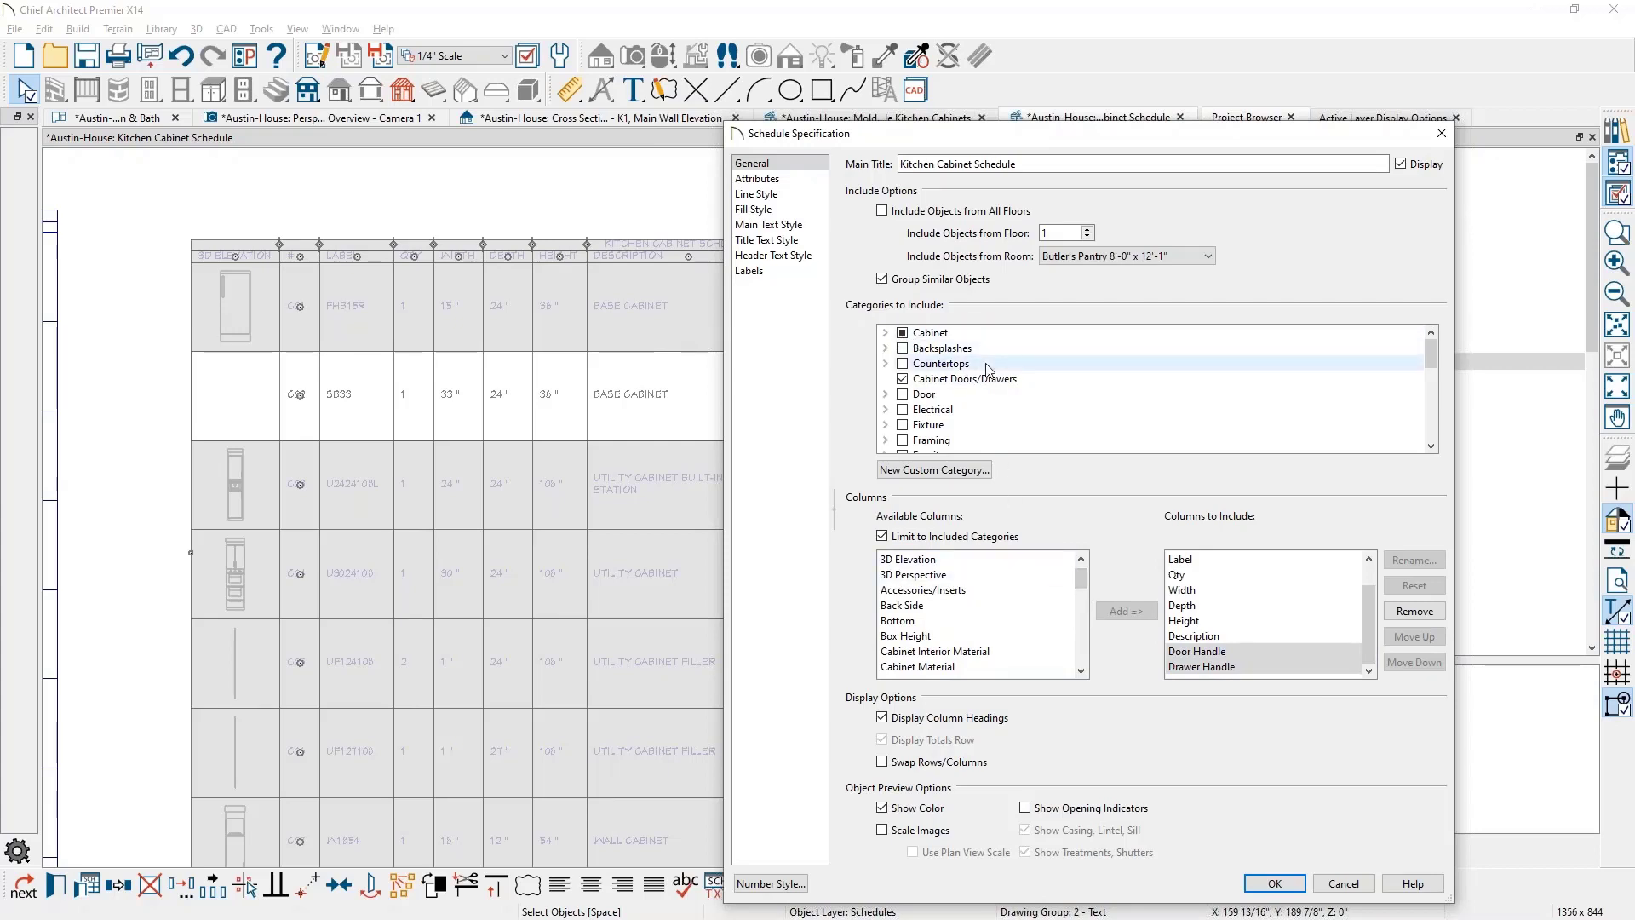
pyautogui.click(1432, 447)
pyautogui.click(1432, 448)
pyautogui.click(1432, 447)
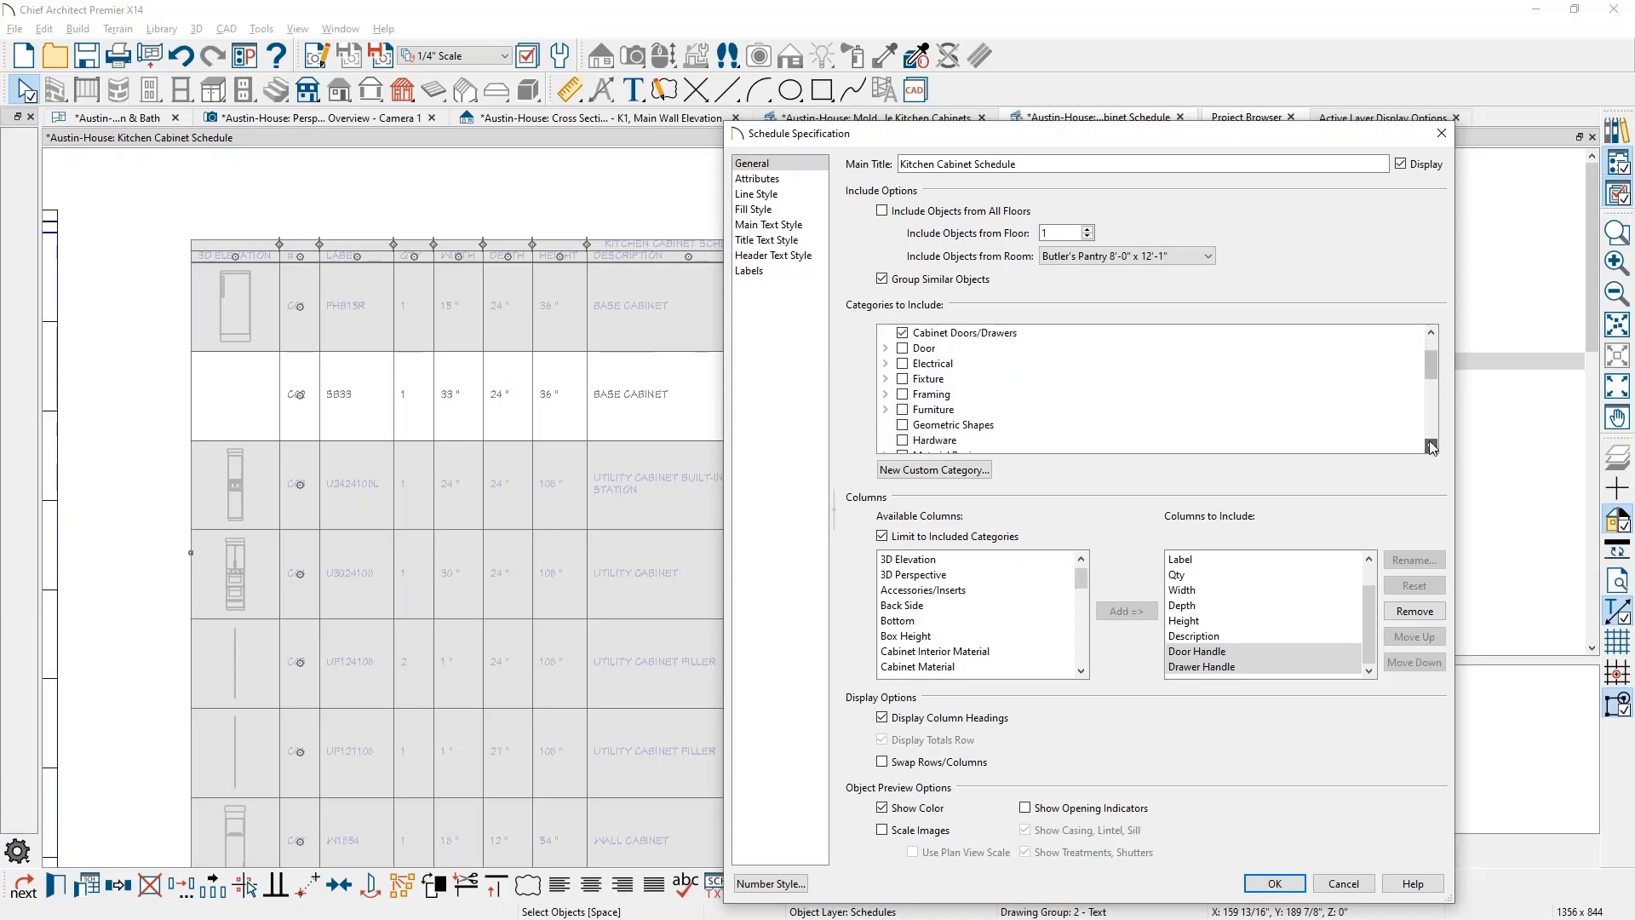
pyautogui.click(1432, 447)
pyautogui.click(1432, 447)
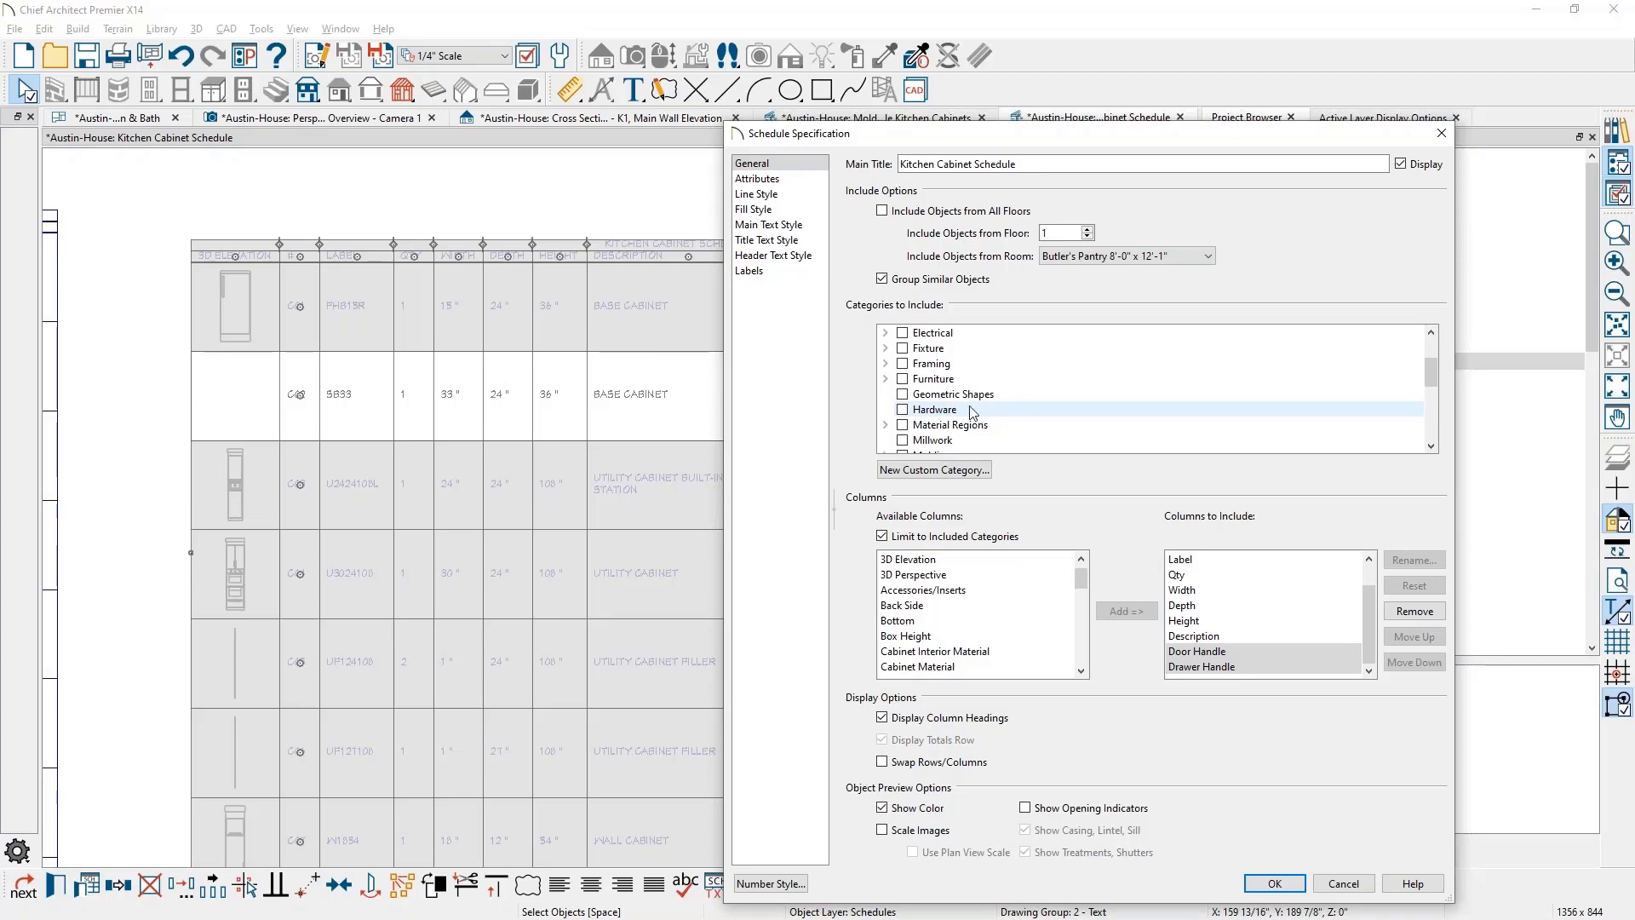
# Dismiss the schedule specification and move the SB33 base cabinet row to the first position in the kitchen cabinet schedule
pyautogui.click(1441, 135)
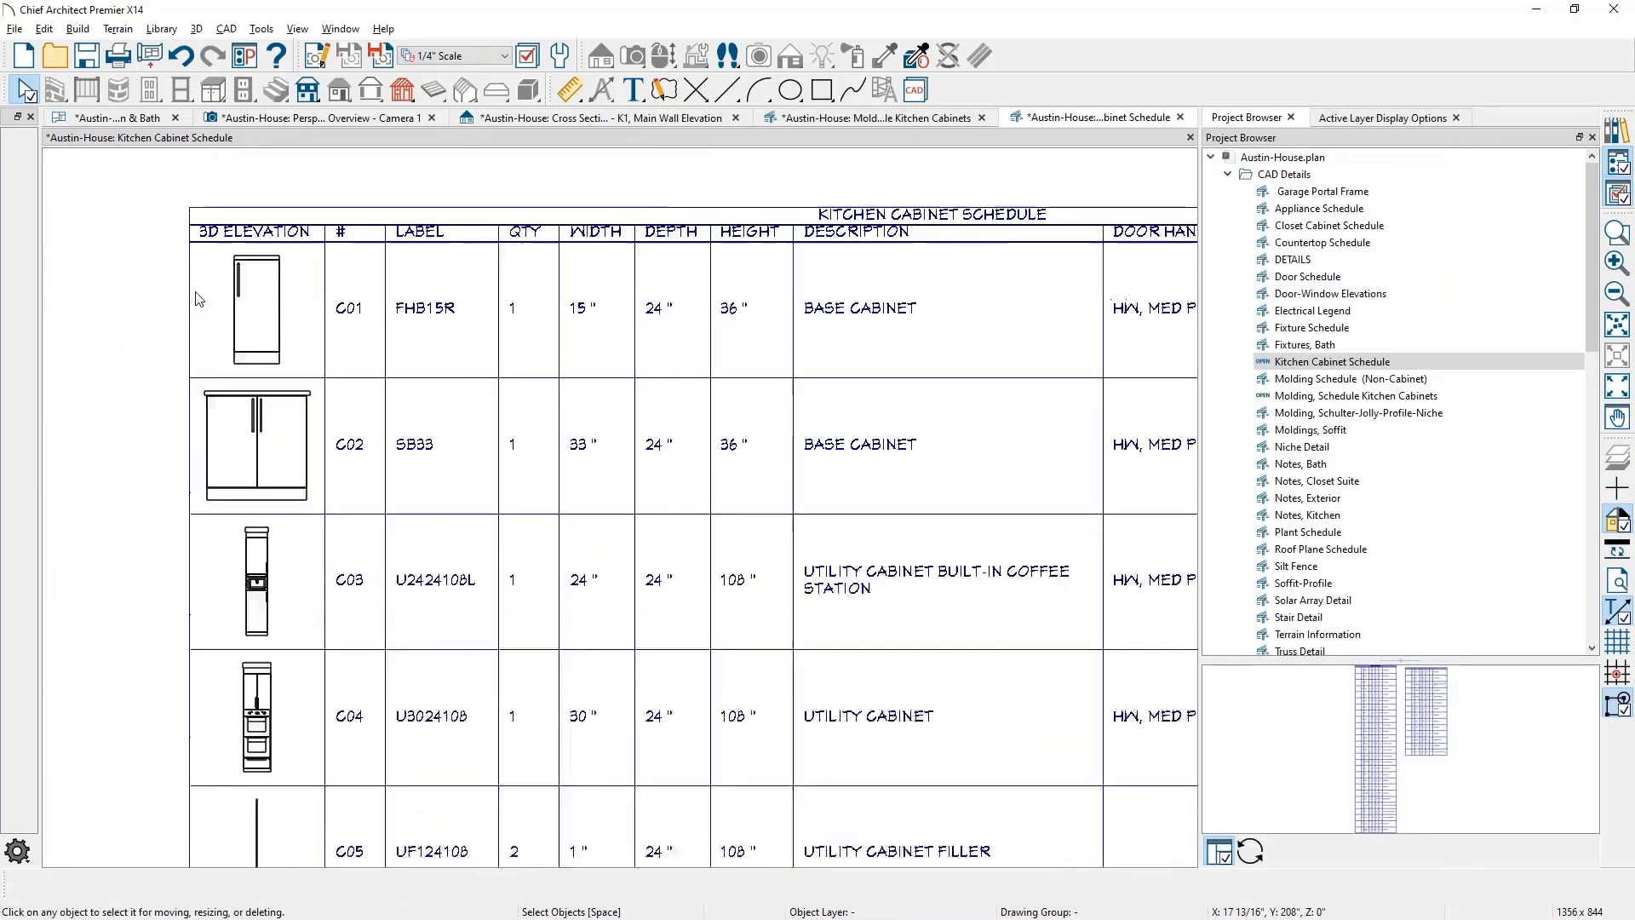
pyautogui.scroll(1, 198, 298)
pyautogui.scroll(3, 197, 296)
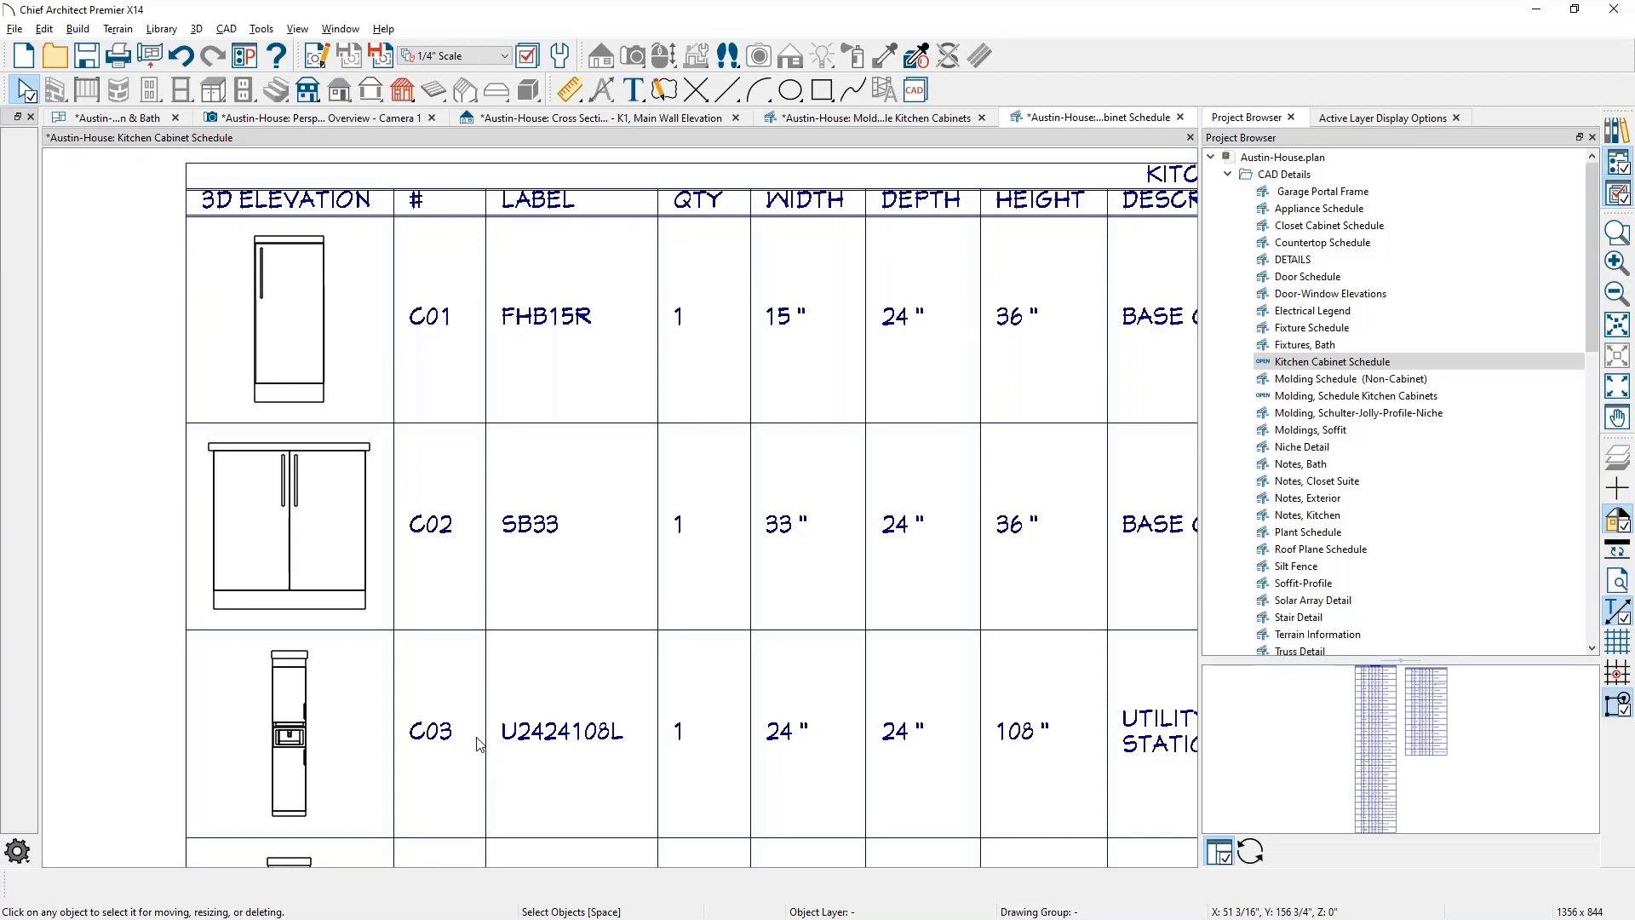
pyautogui.click(426, 517)
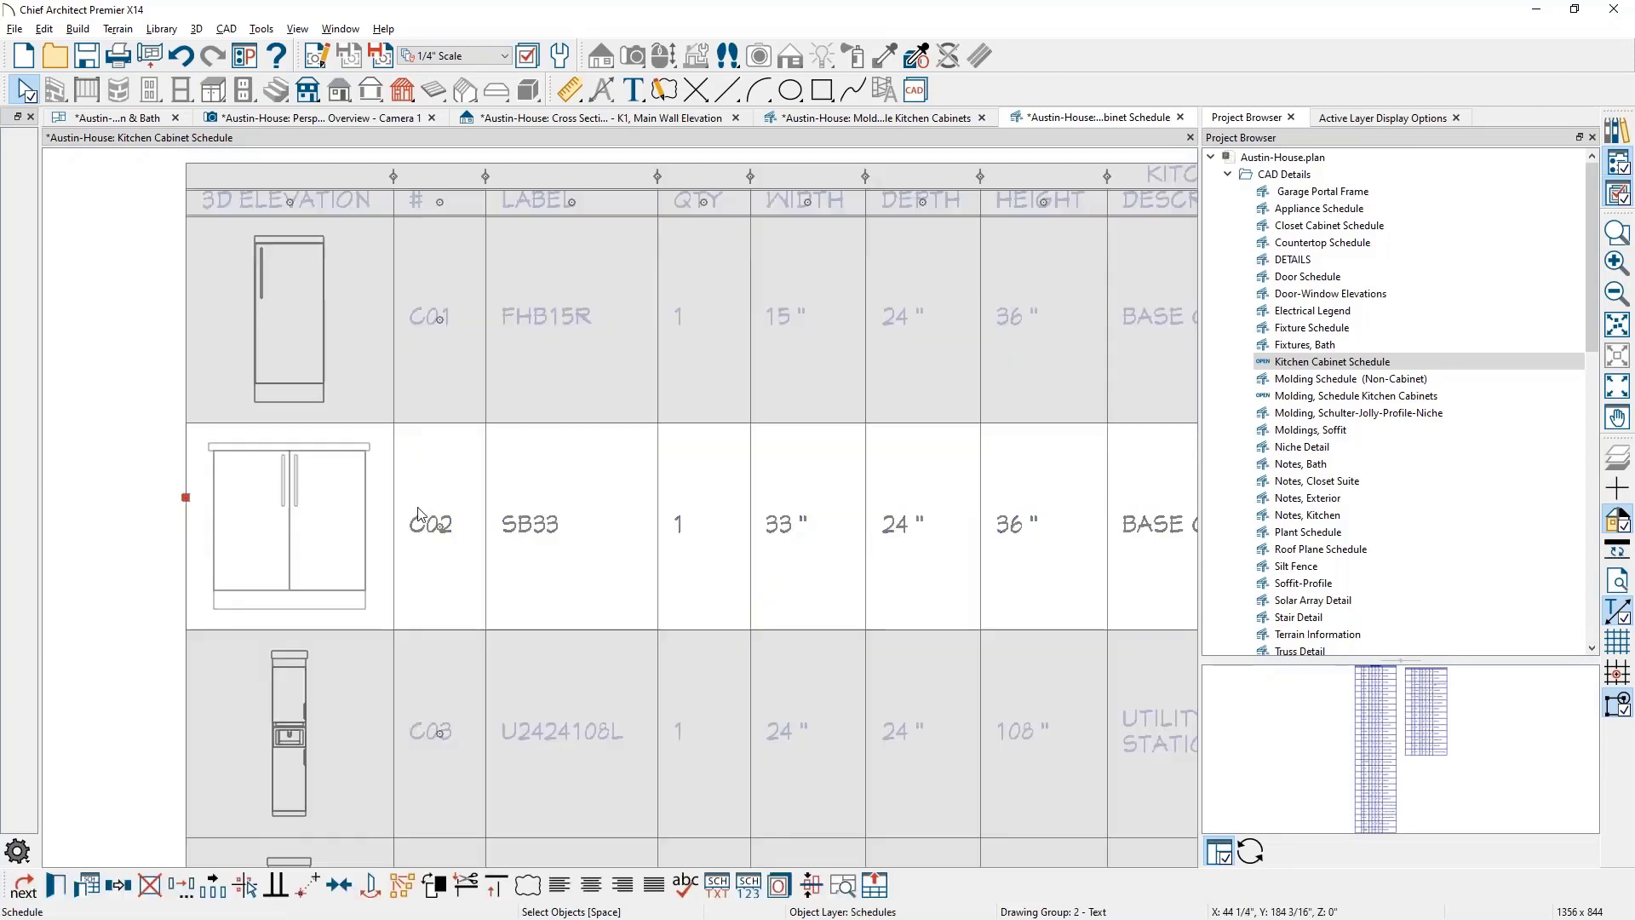
pyautogui.moveTo(439, 526); pyautogui.dragTo(455, 283)
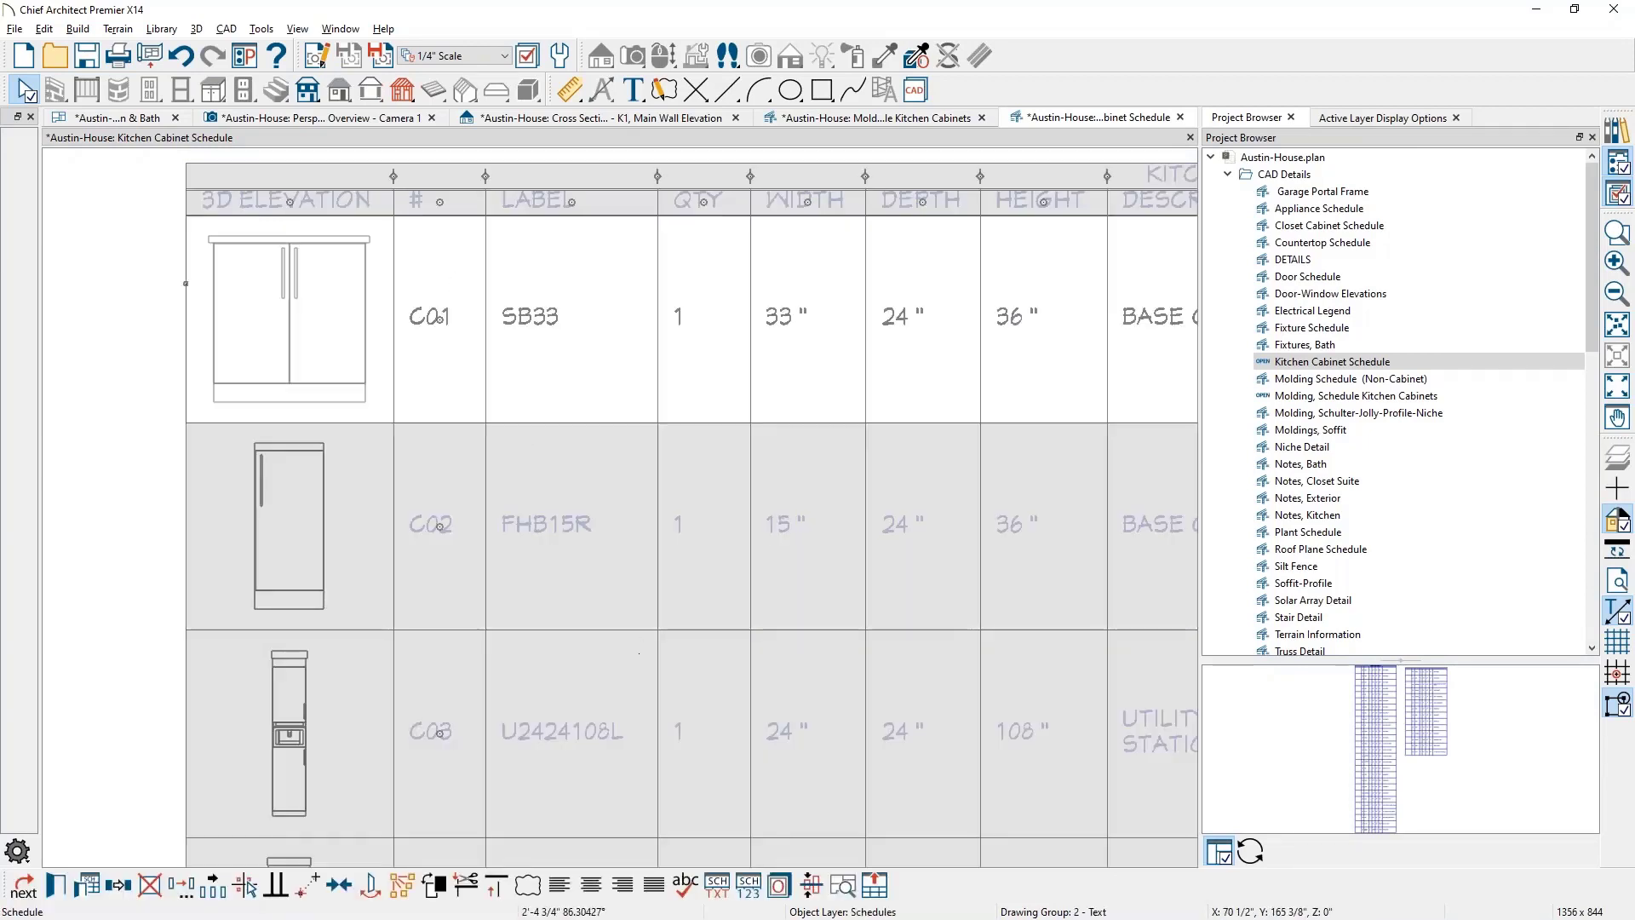
pyautogui.click(110, 447)
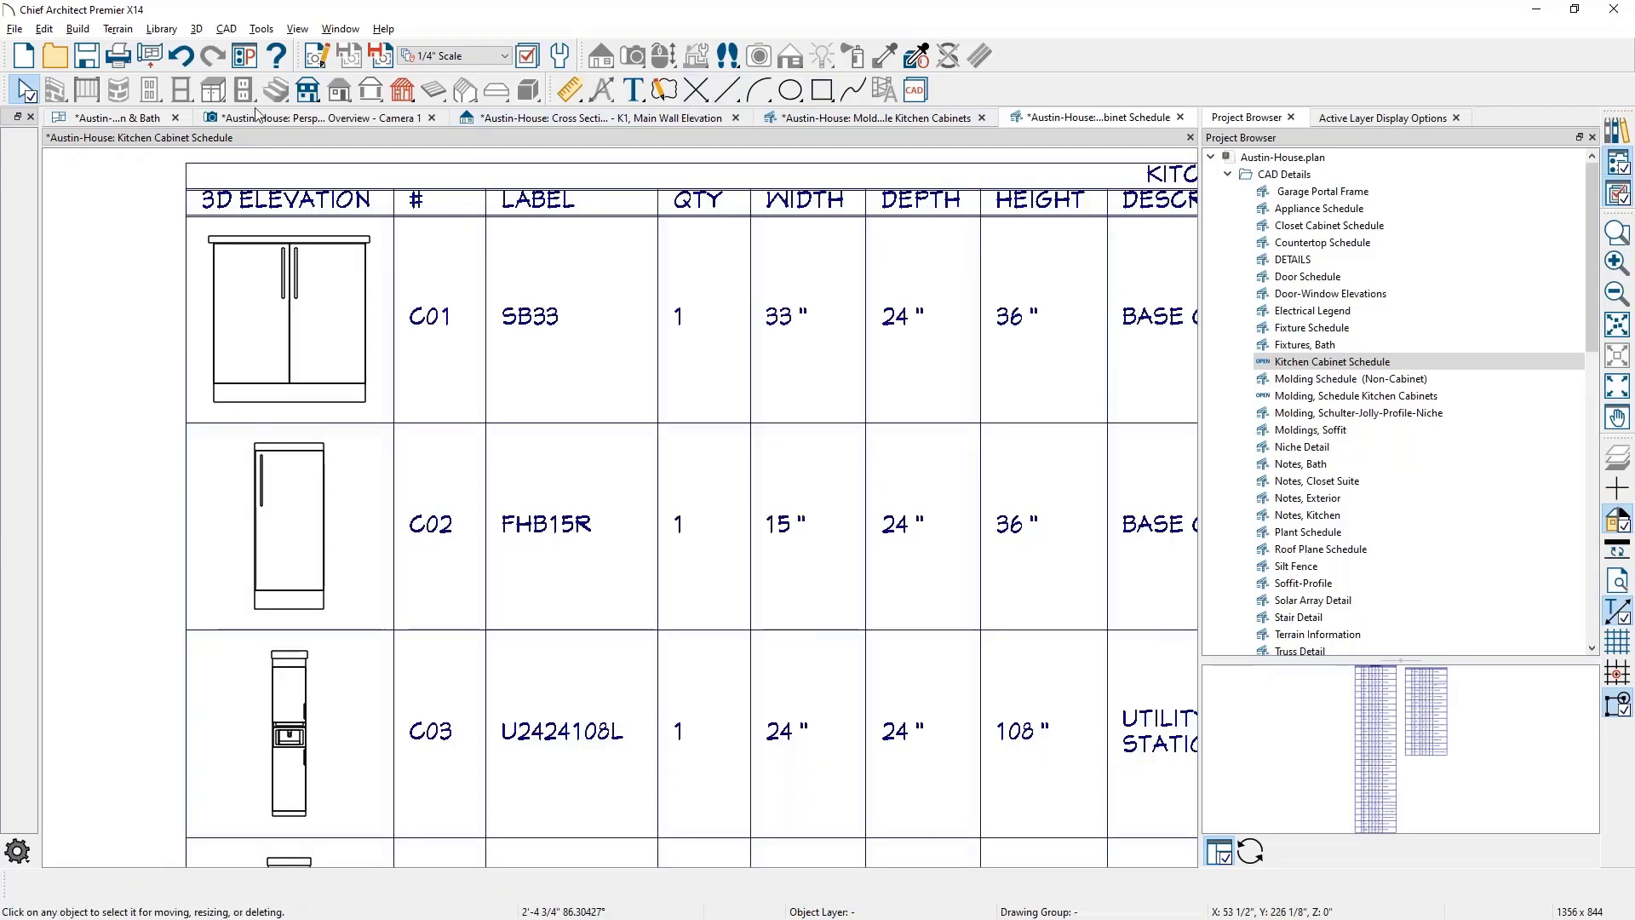
# Set the kitchen cabinet schedule's labels to Use Callout and check the Butler's Pantry cabinets in the Kitchen & Bath plan
pyautogui.moveTo(682, 614); pyautogui.dragTo(42, 569, button='middle')
pyautogui.moveTo(543, 587); pyautogui.dragTo(555, 320, button='middle')
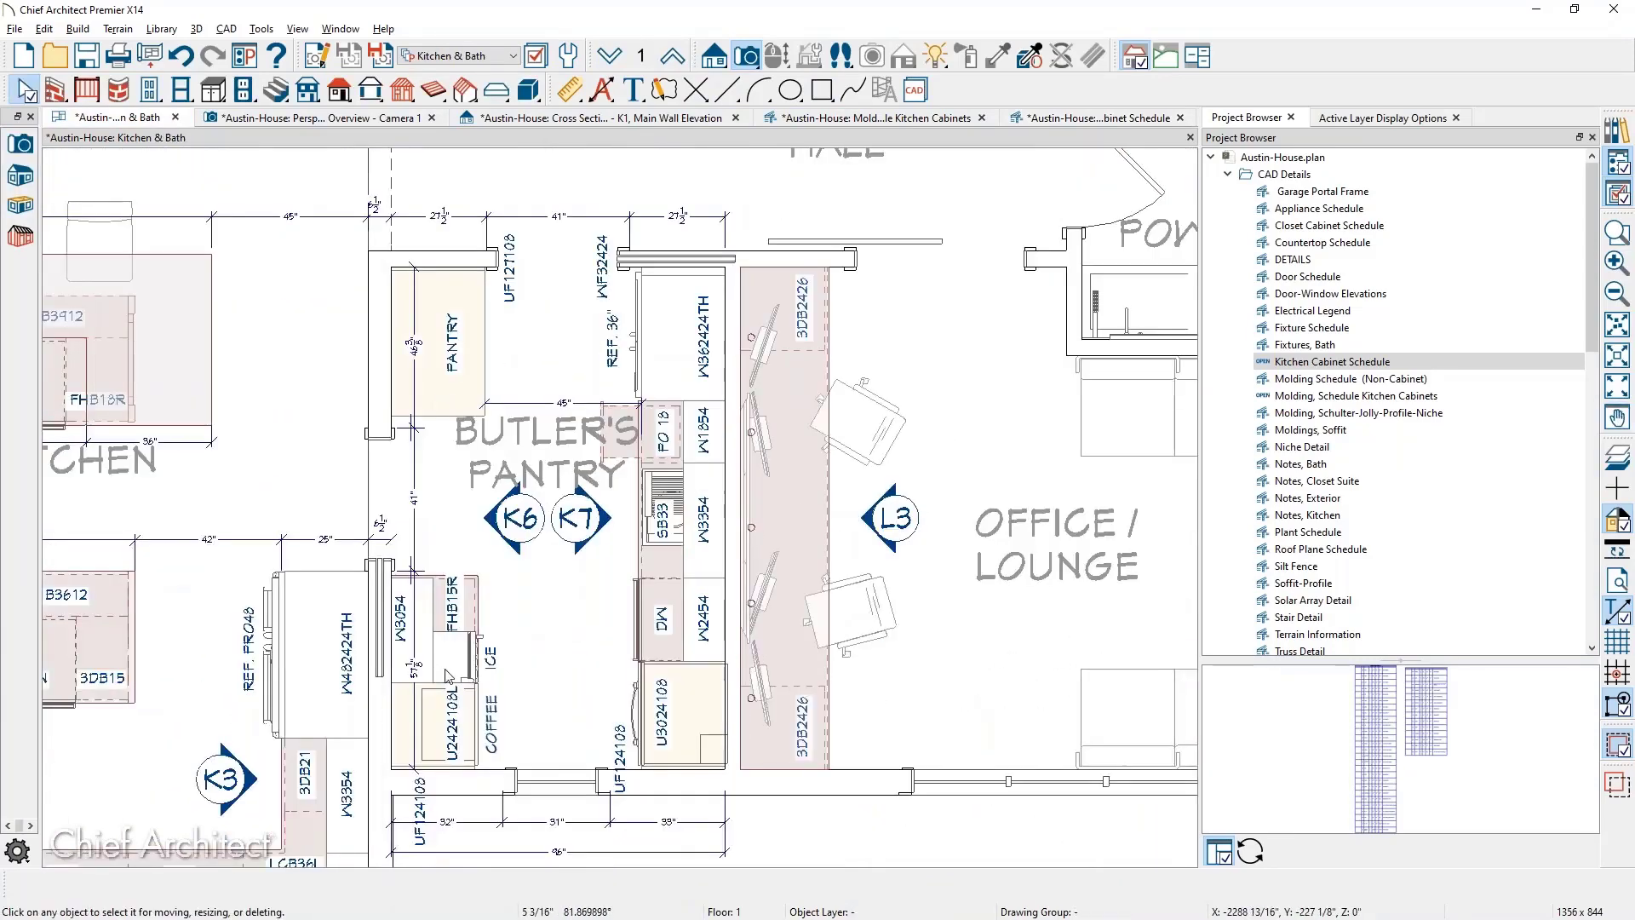
pyautogui.scroll(3, 436, 669)
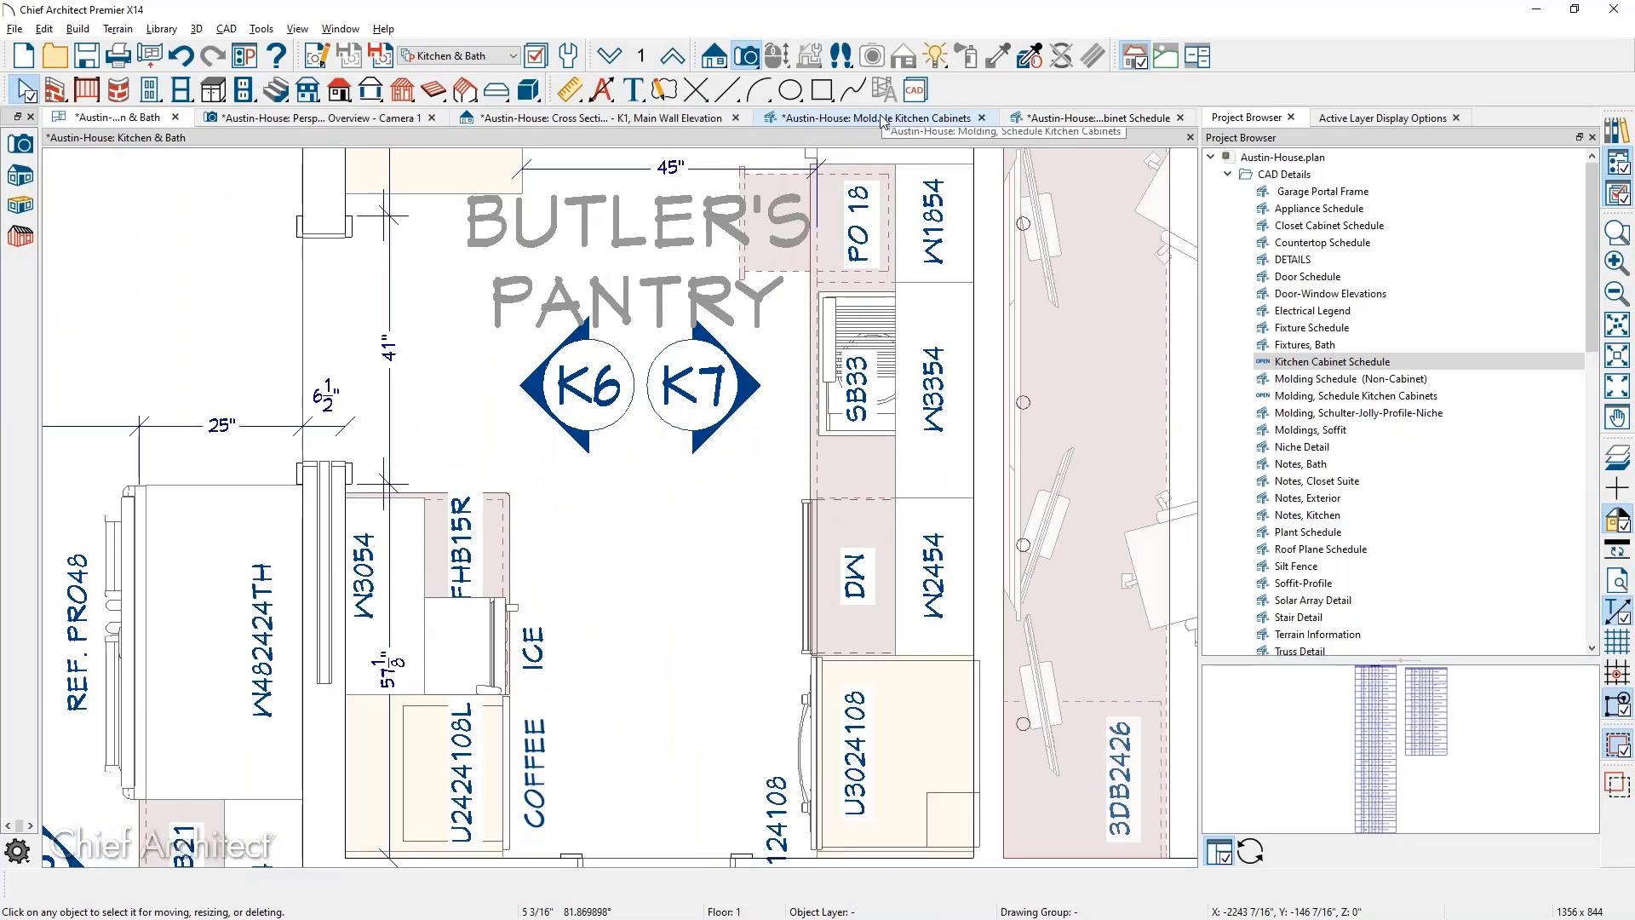
pyautogui.click(1042, 123)
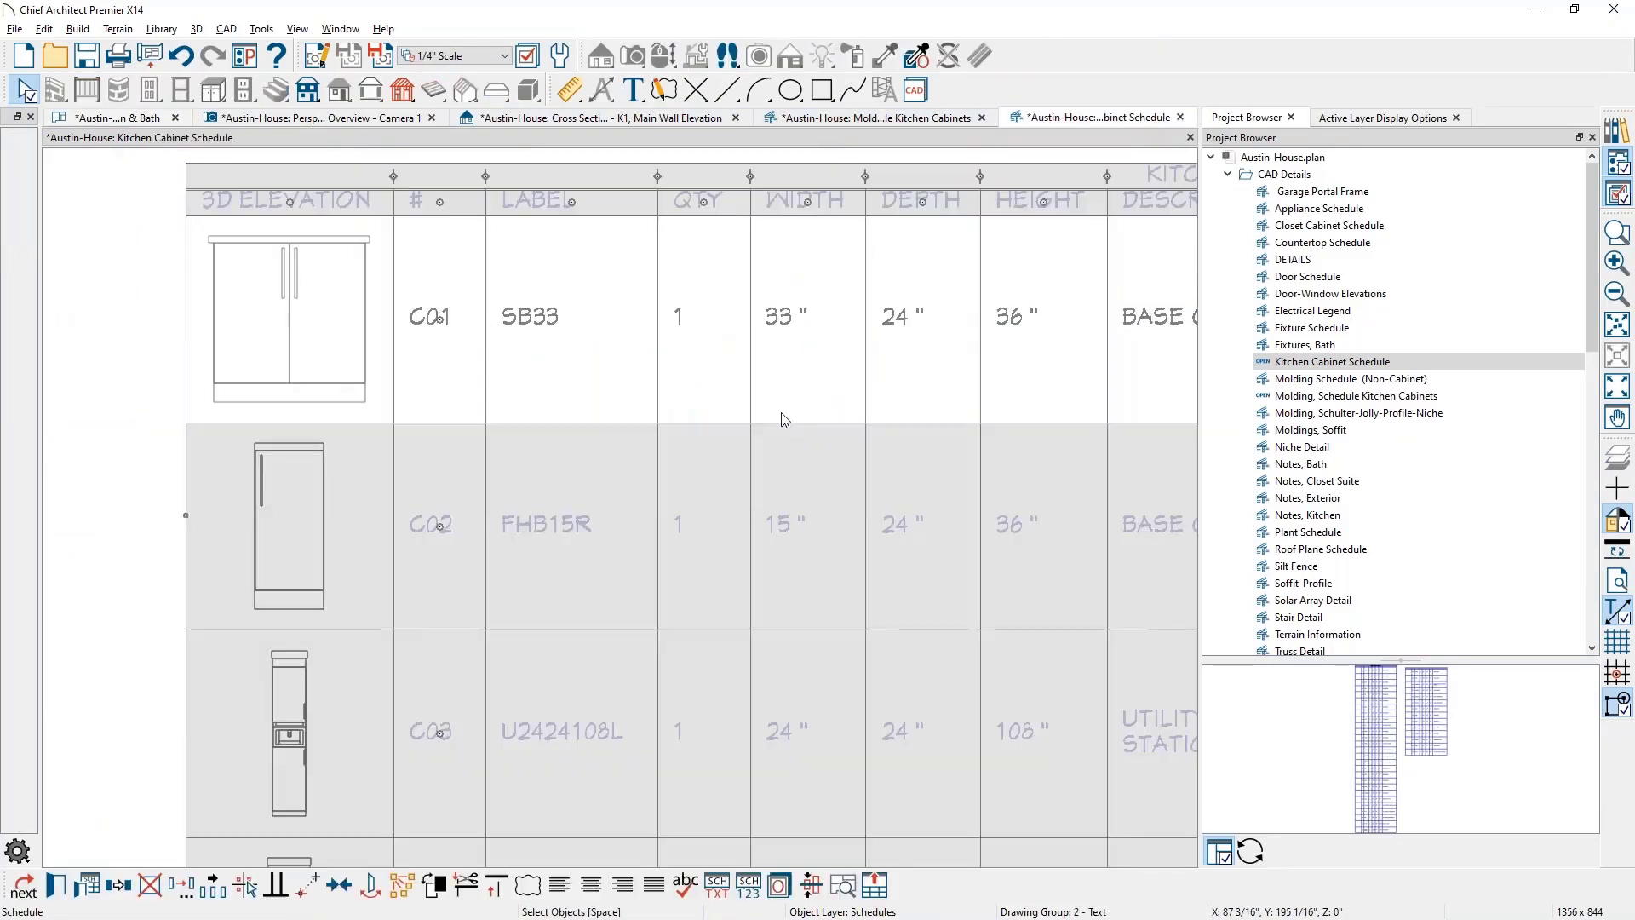
pyautogui.doubleClick(778, 412)
pyautogui.click(750, 271)
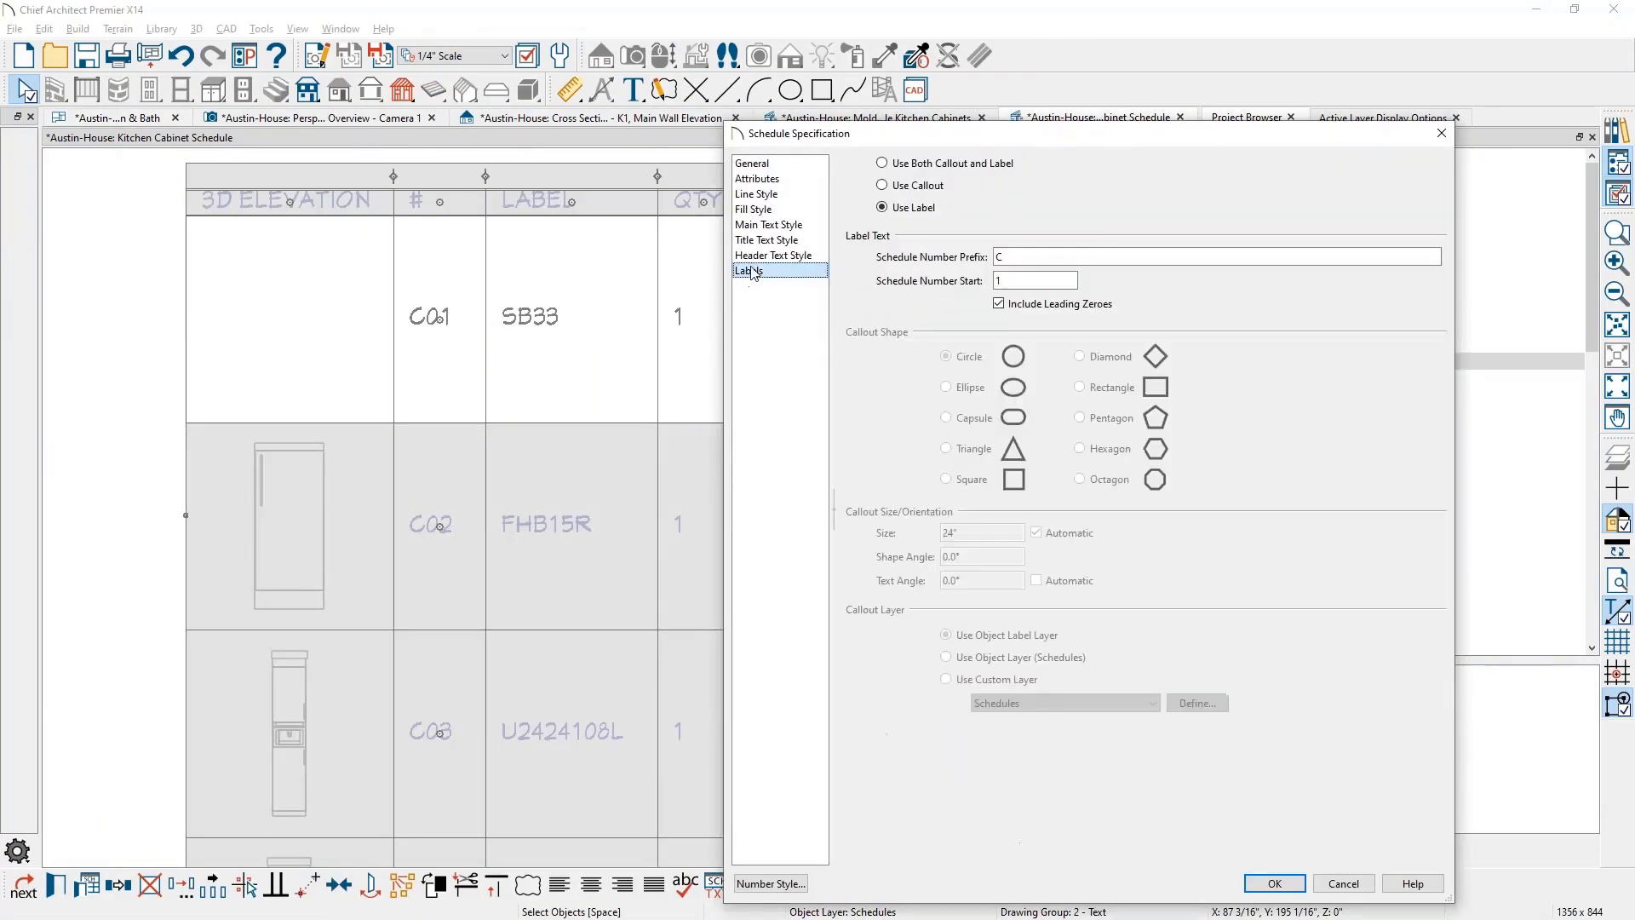
pyautogui.click(914, 187)
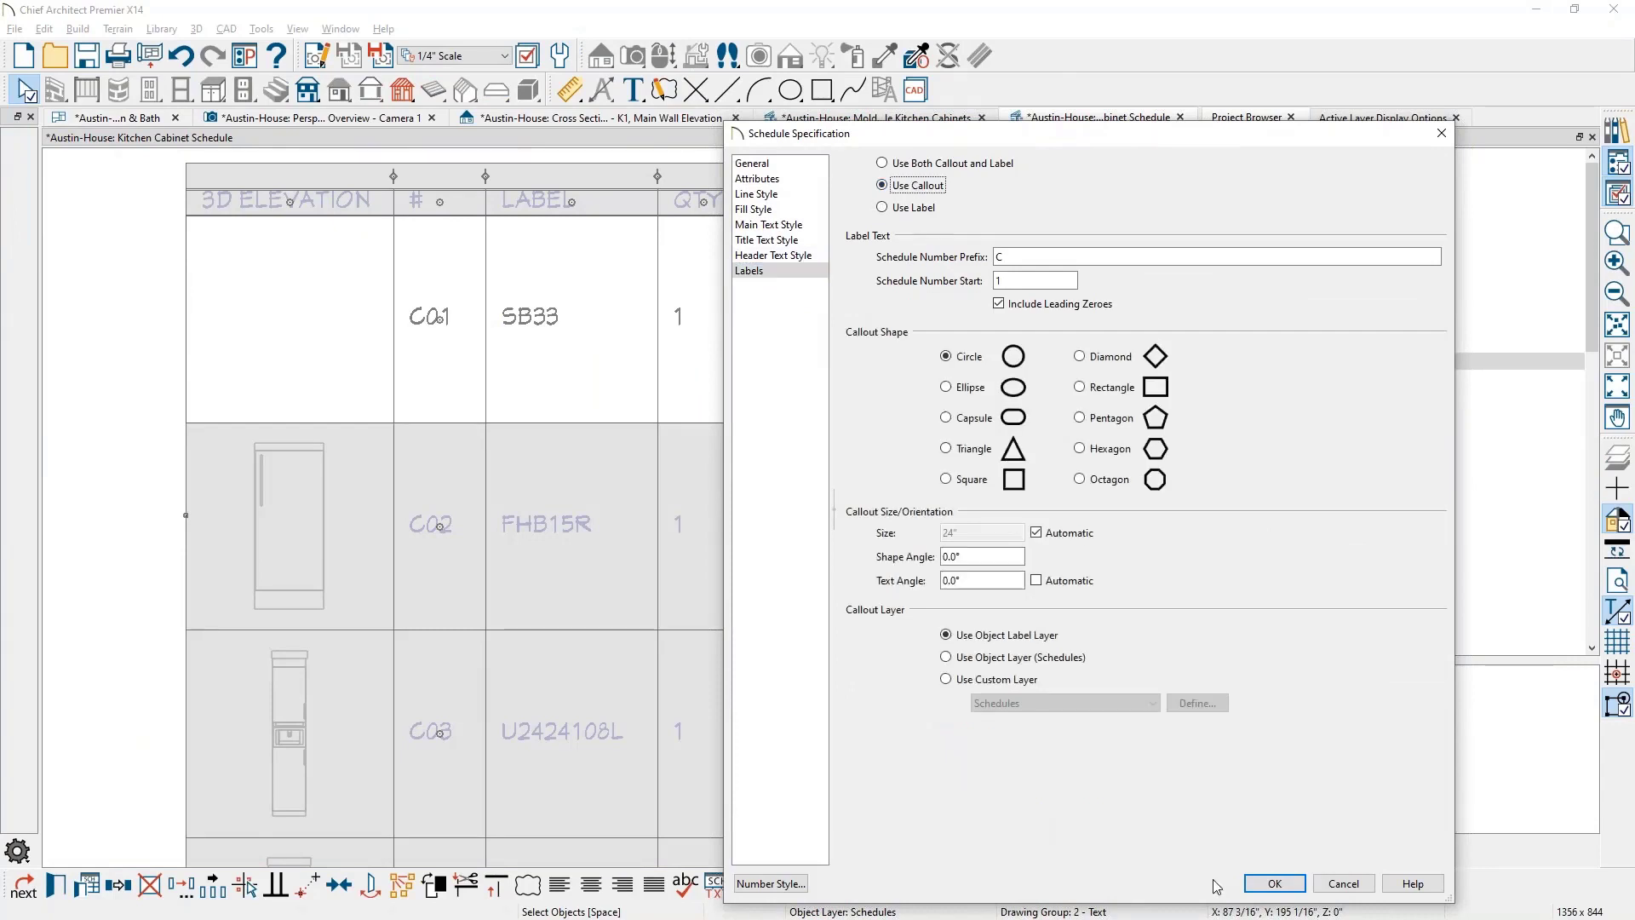
pyautogui.click(1271, 884)
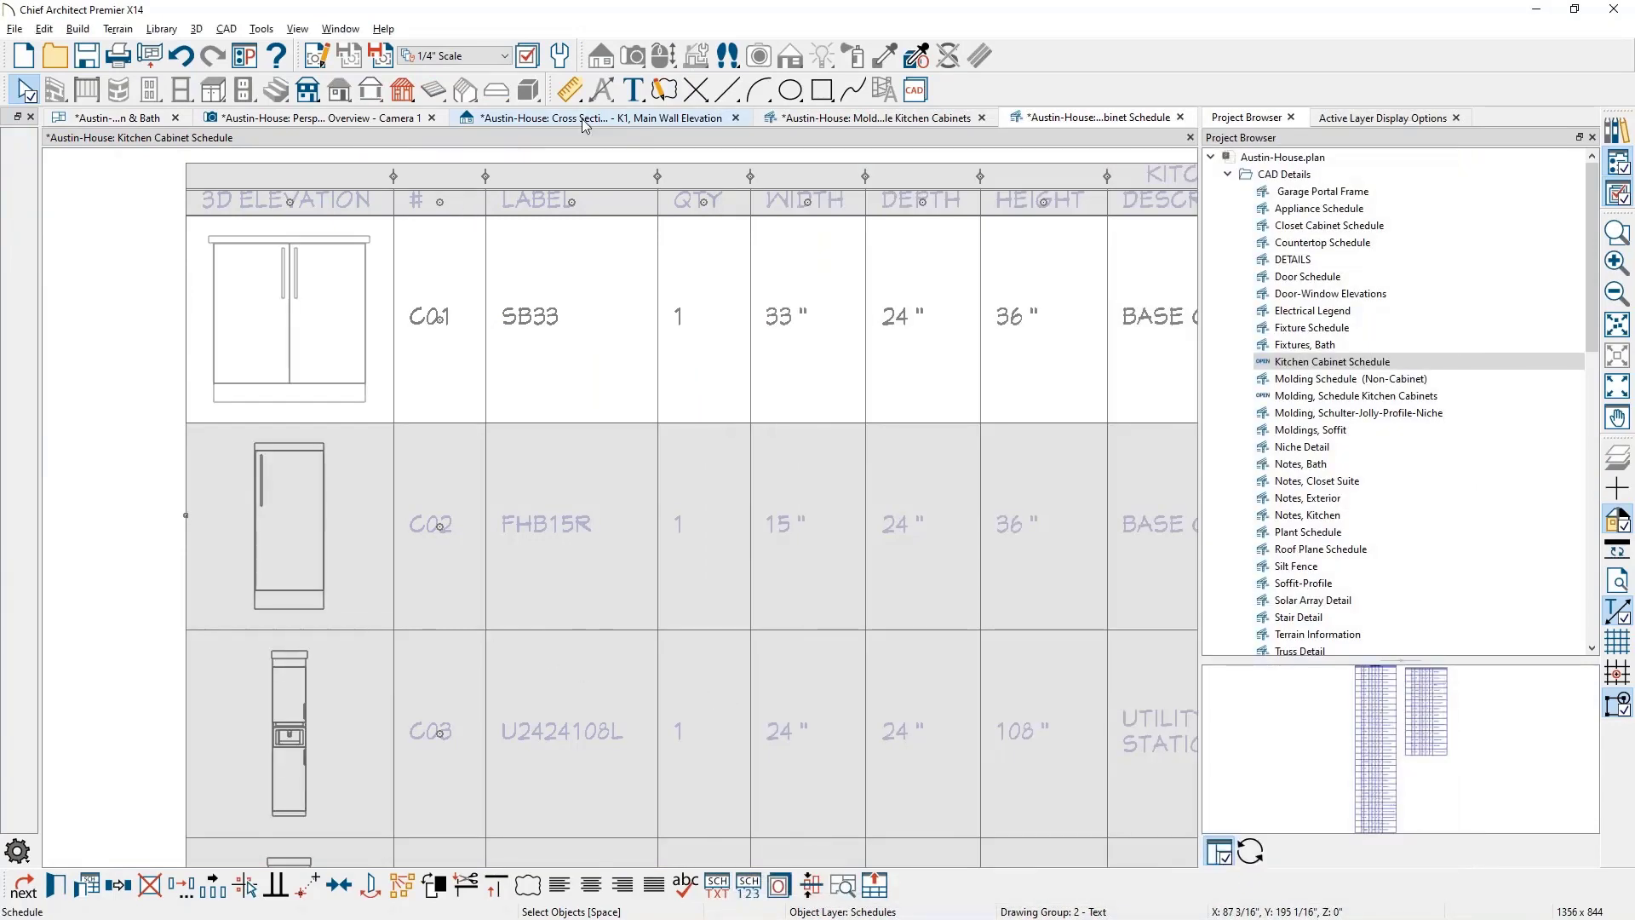
pyautogui.click(140, 120)
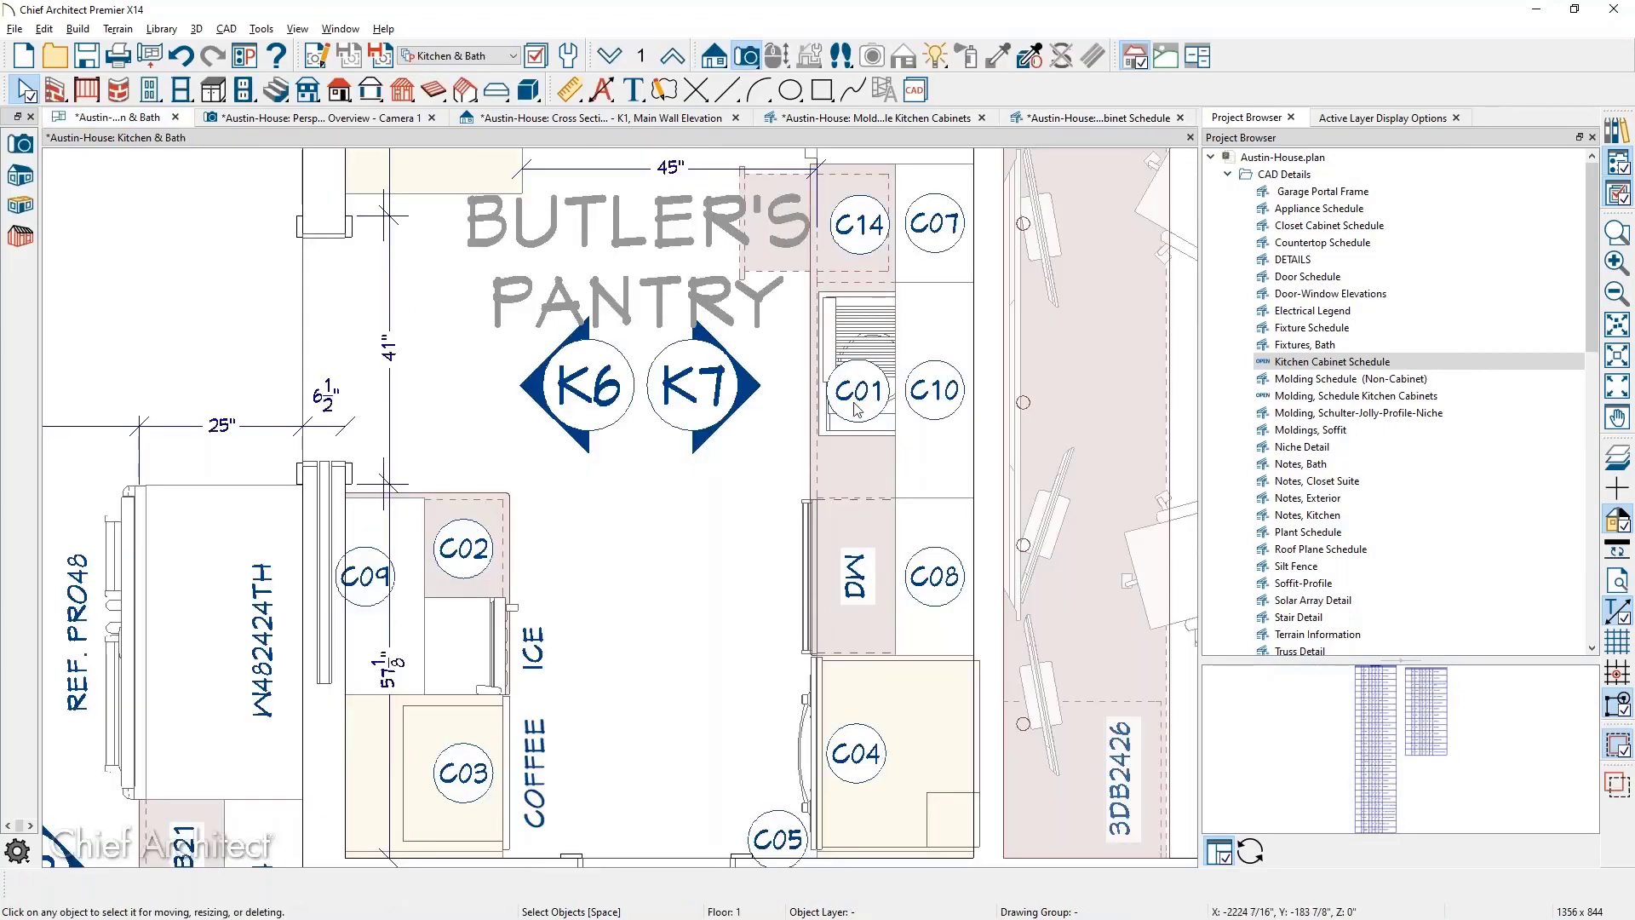
pyautogui.moveTo(815, 453); pyautogui.dragTo(810, 649, button='middle')
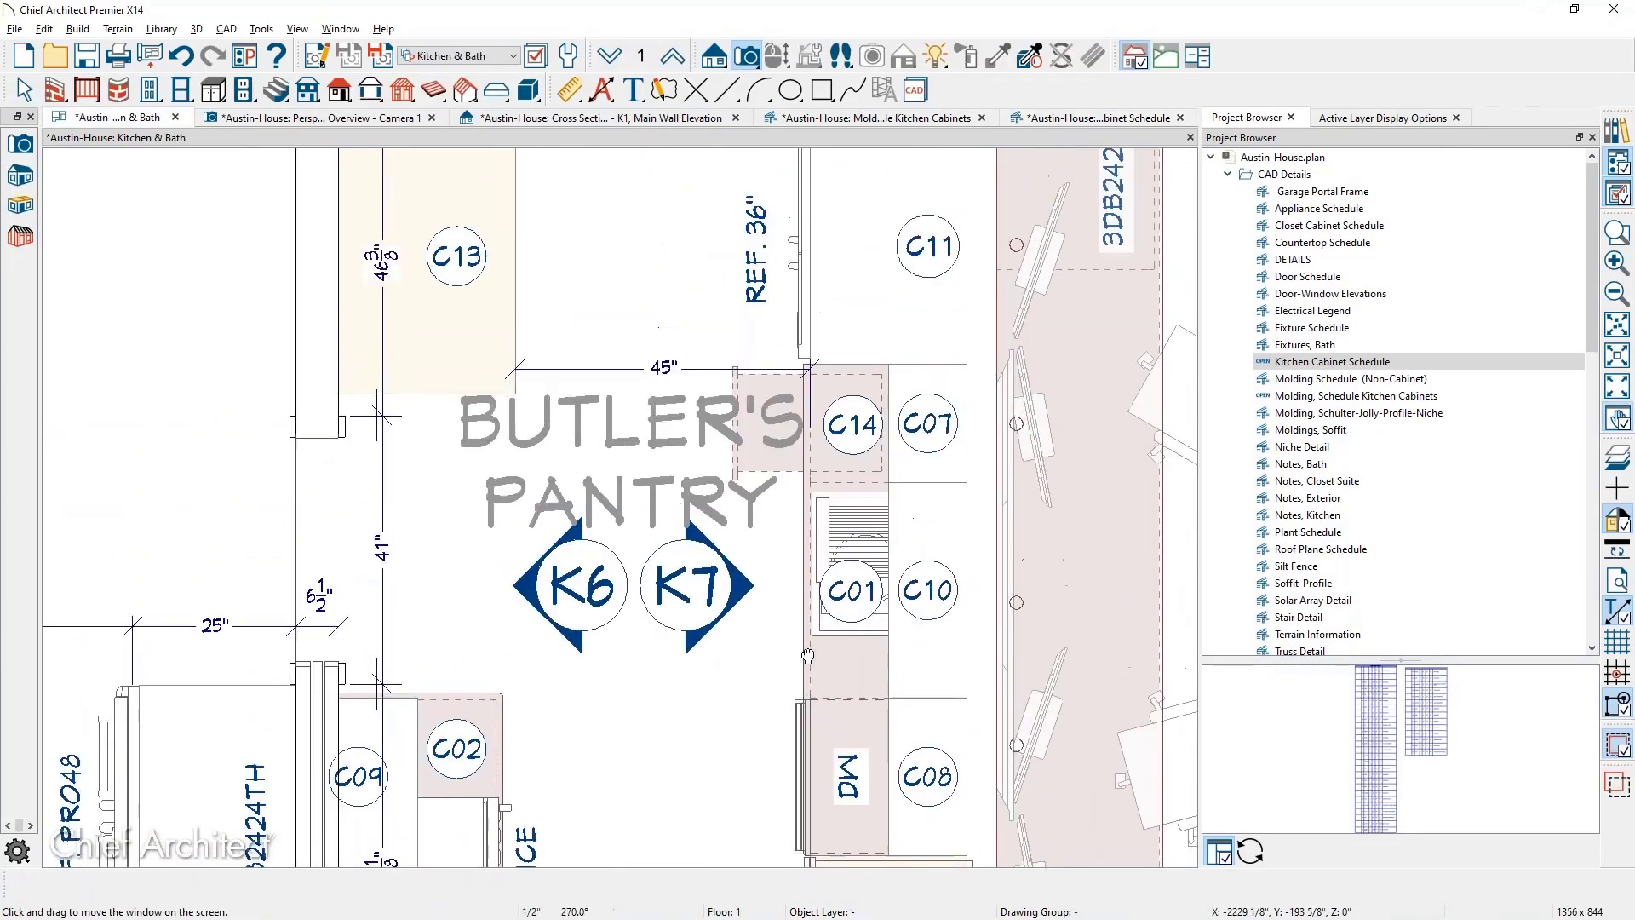
# Move the U3024108 utility cabinet row to the first position in the kitchen cabinet schedule
pyautogui.click(1039, 122)
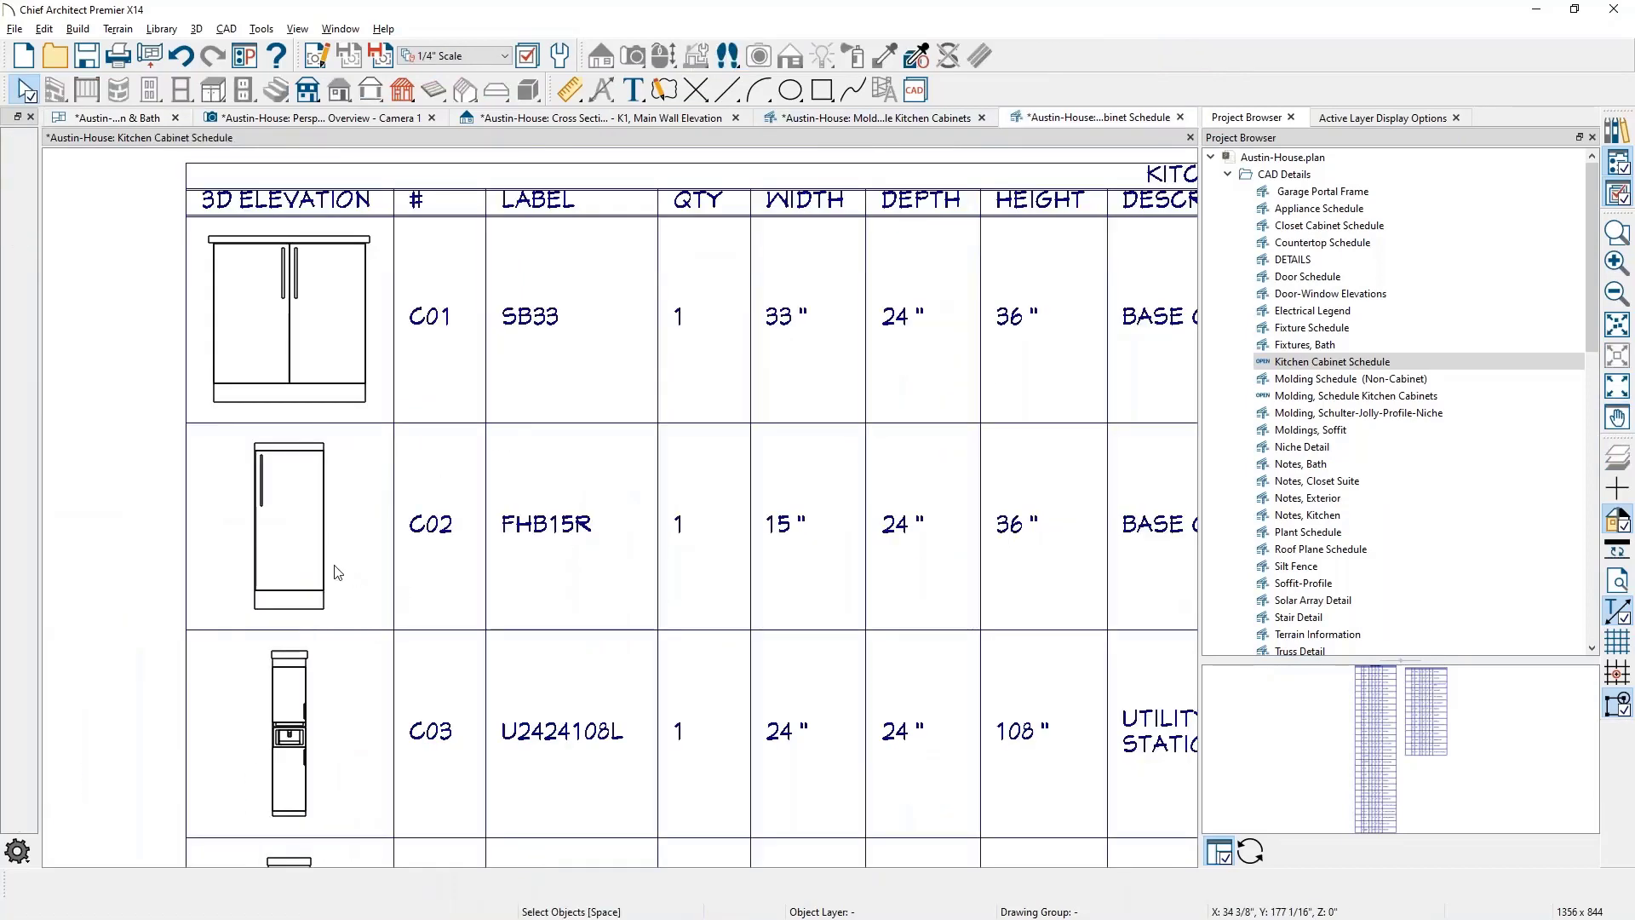
pyautogui.moveTo(336, 566); pyautogui.dragTo(379, 759, button='middle')
pyautogui.click(391, 776)
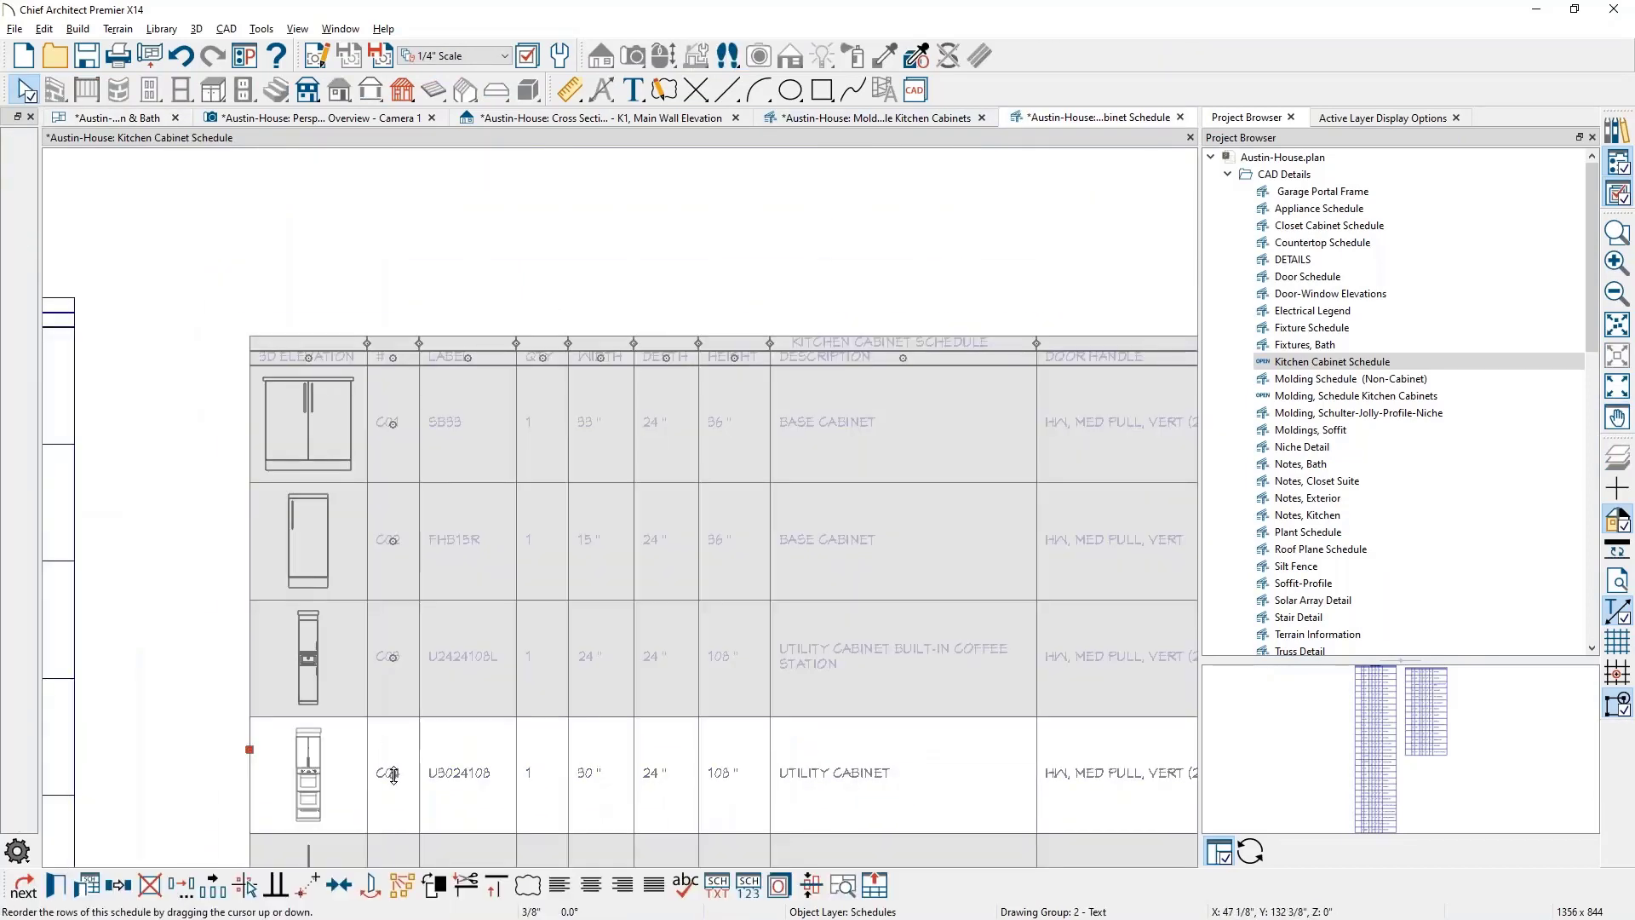
pyautogui.moveTo(391, 776); pyautogui.dragTo(376, 438)
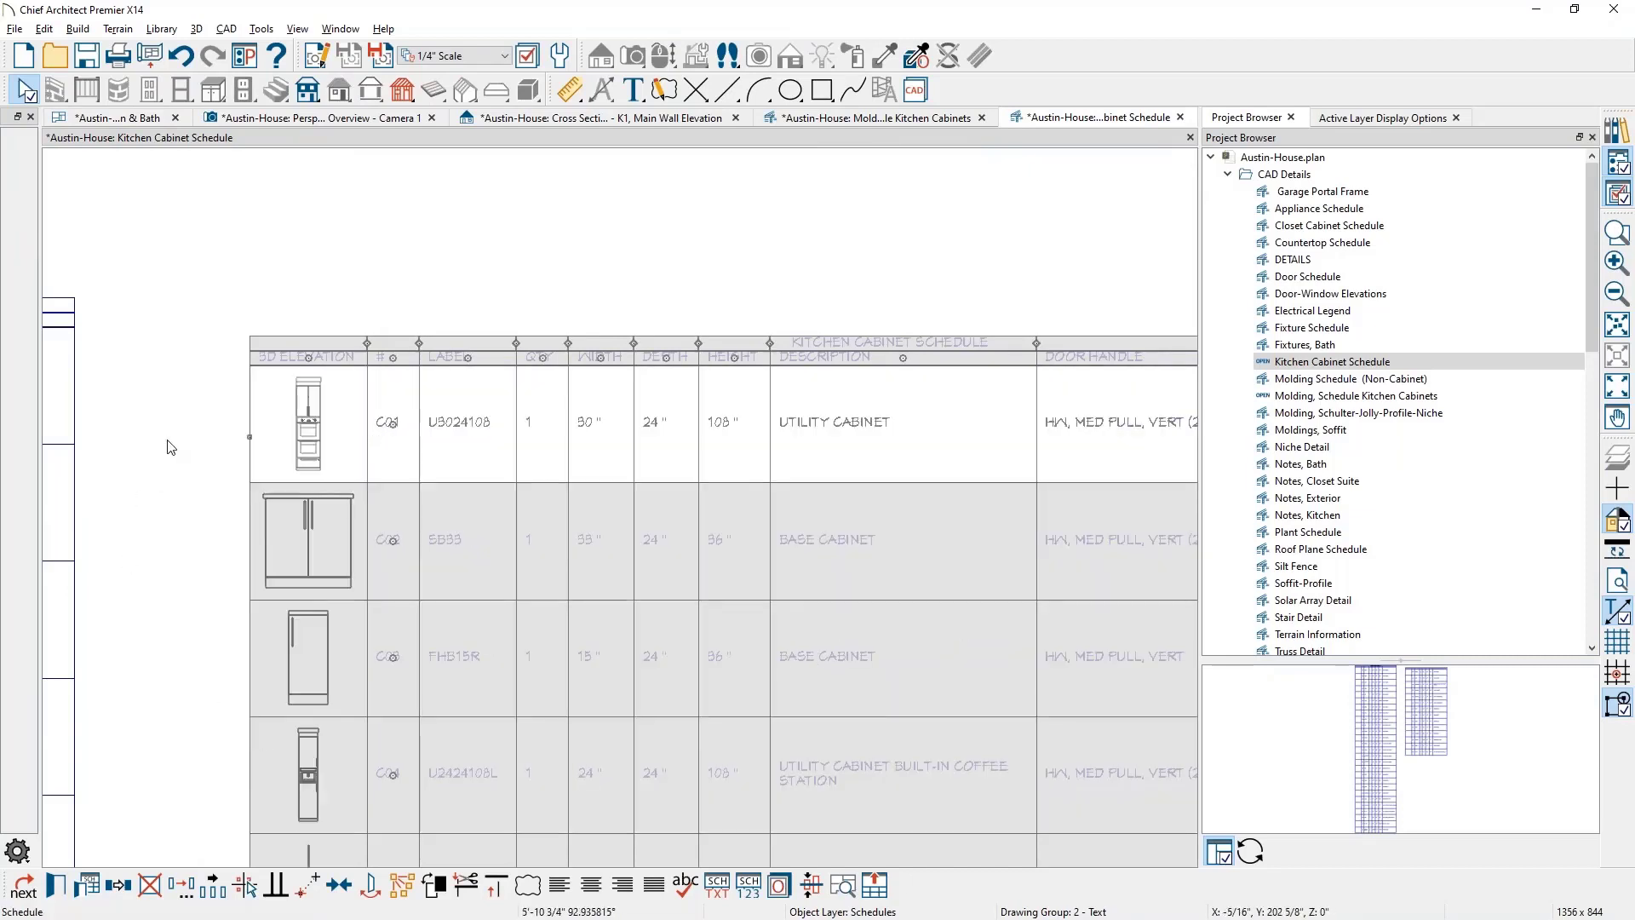
pyautogui.click(243, 463)
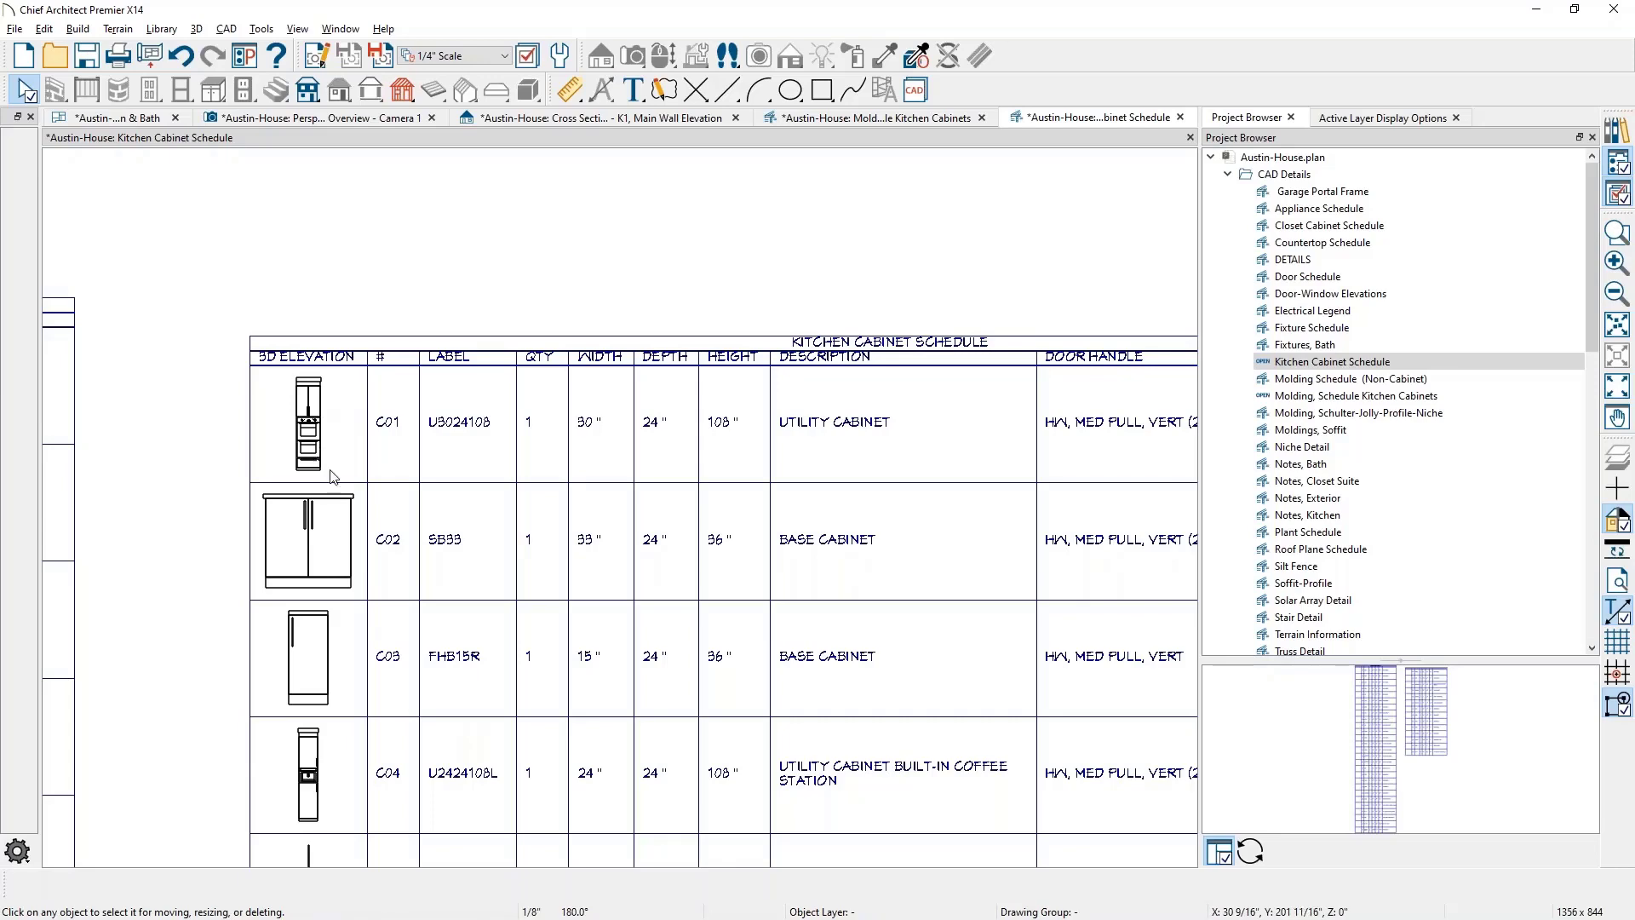
pyautogui.moveTo(468, 580); pyautogui.dragTo(469, 424, button='middle')
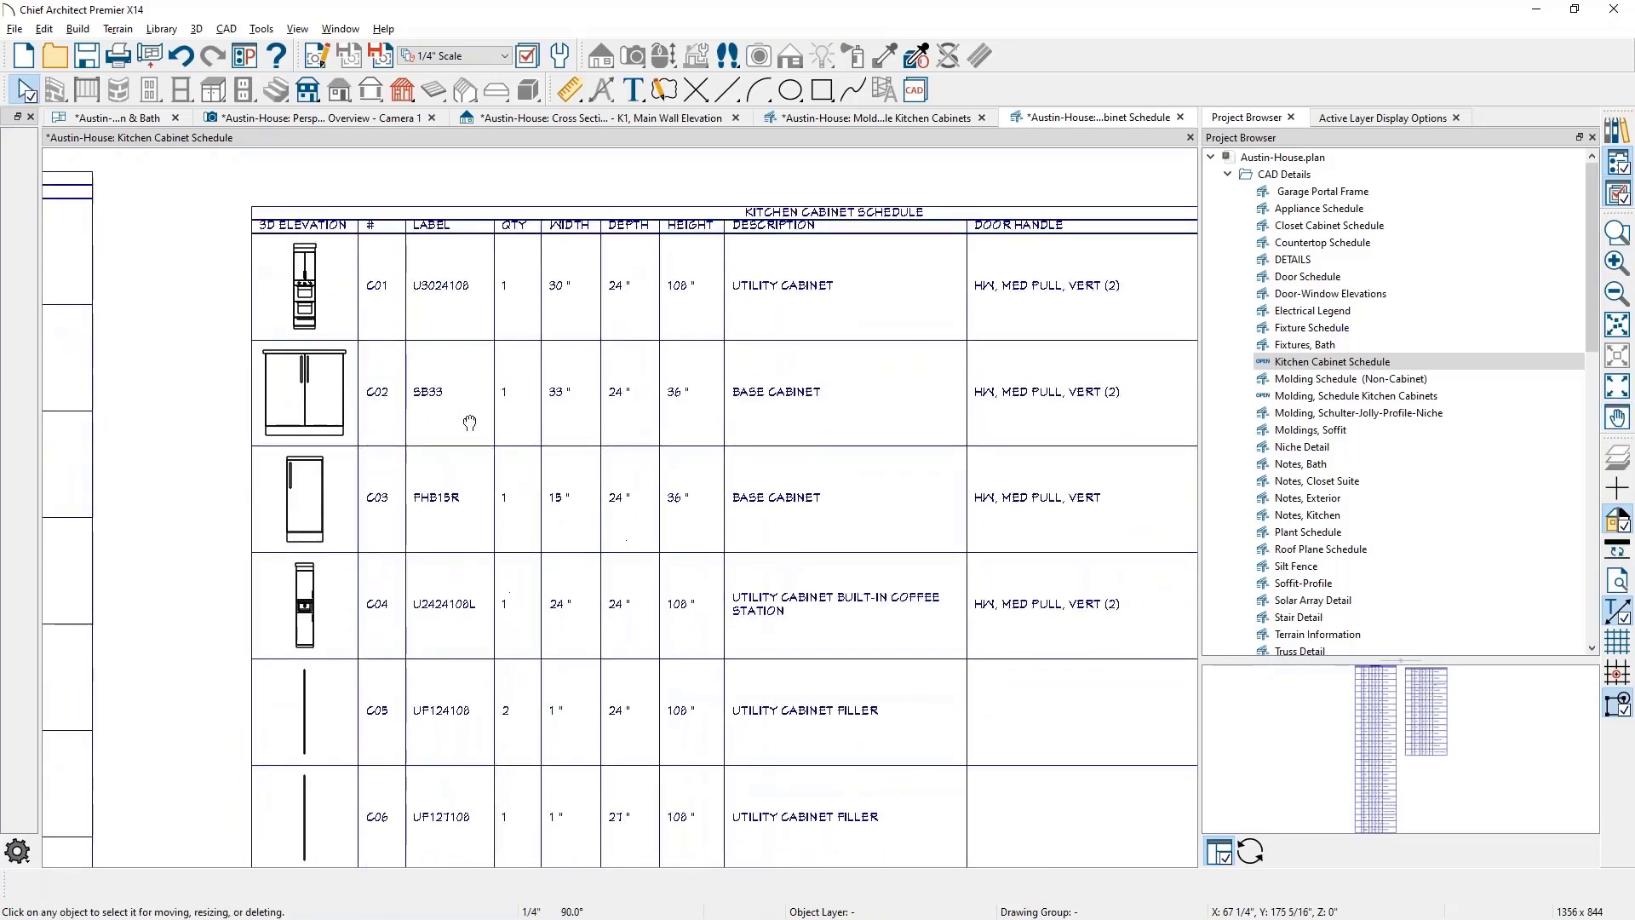
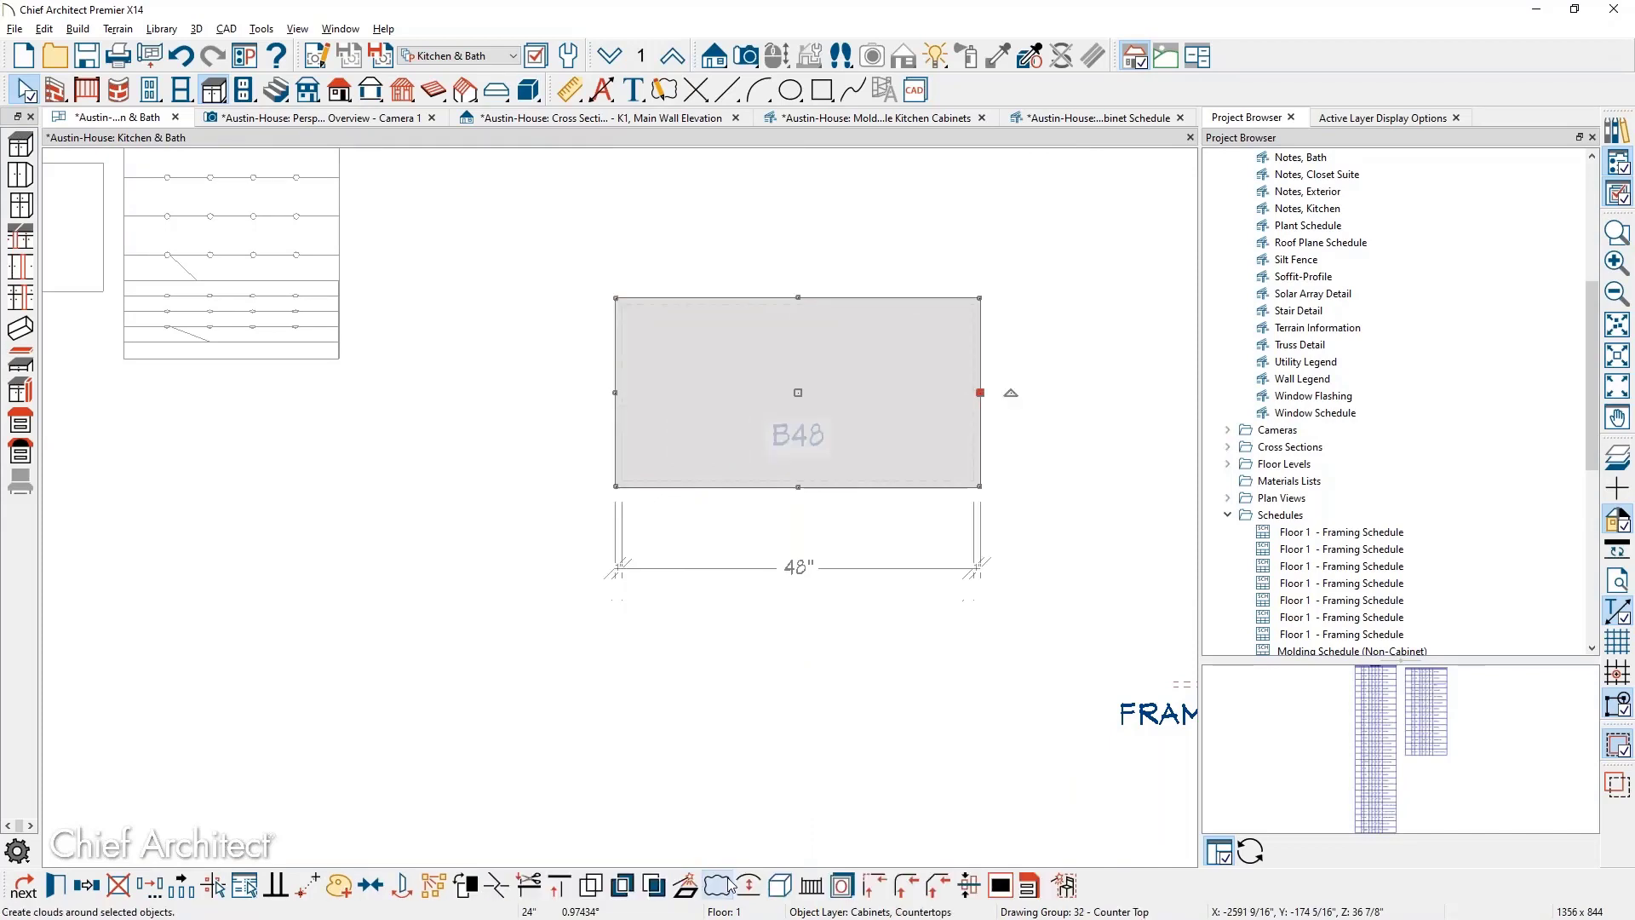
# Enlarge the custom countertop beyond the front of the B48 base cabinet and about 18 1/8" past its right side
pyautogui.moveTo(798, 487); pyautogui.dragTo(798, 599)
pyautogui.moveTo(979, 436); pyautogui.dragTo(1105, 444)
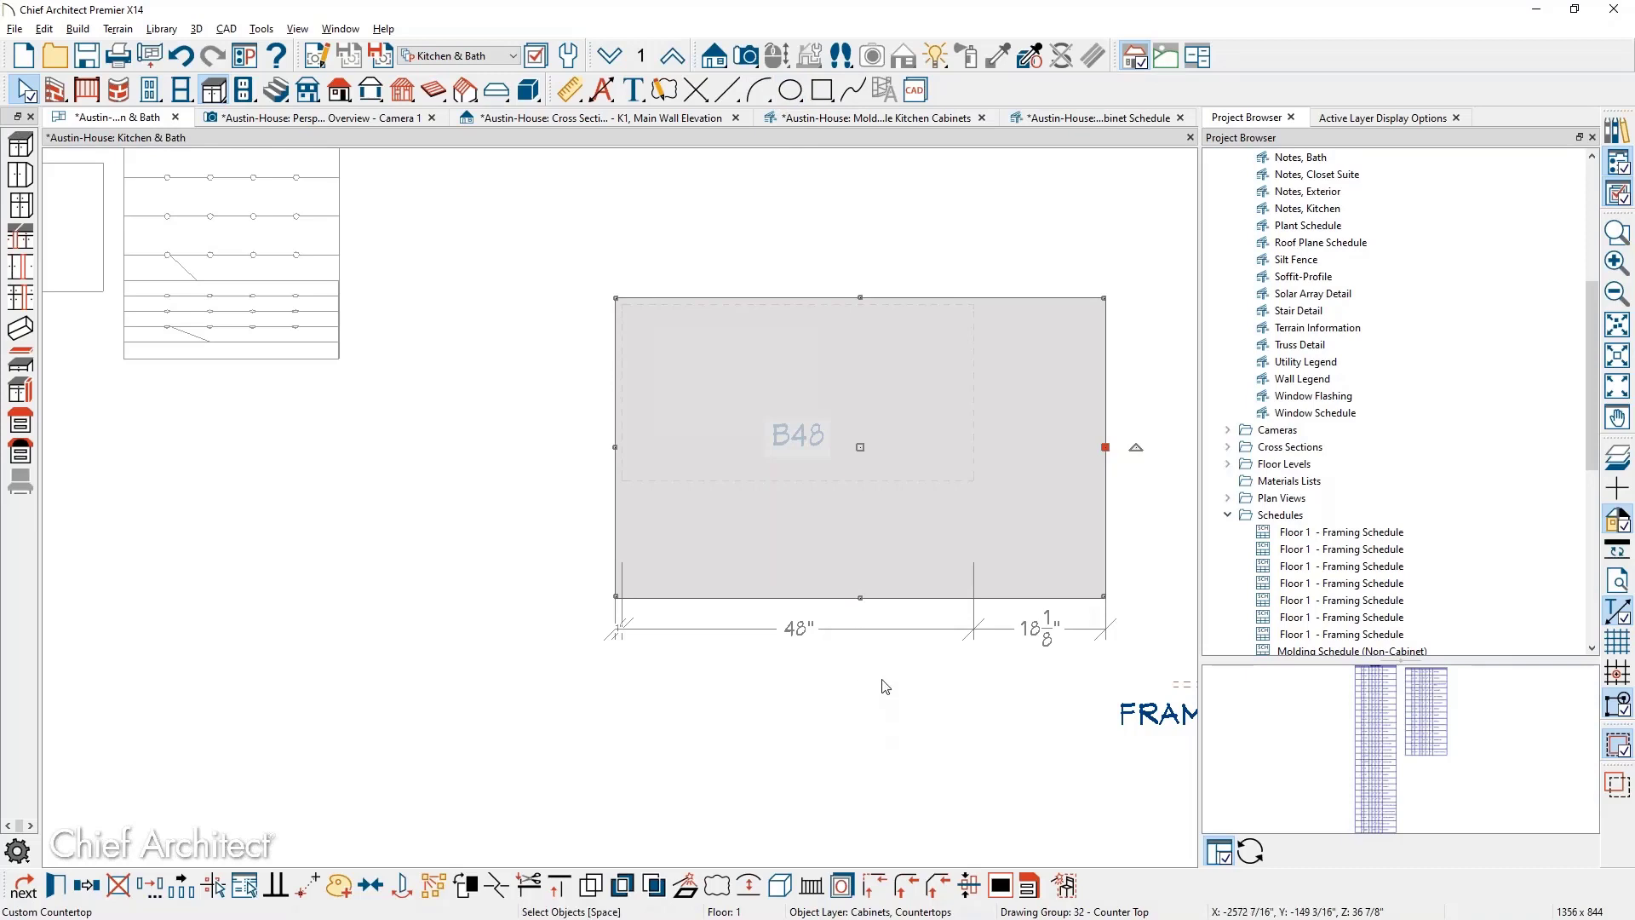
pyautogui.click(791, 90)
pyautogui.moveTo(687, 352); pyautogui.dragTo(926, 404)
pyautogui.press('Escape')
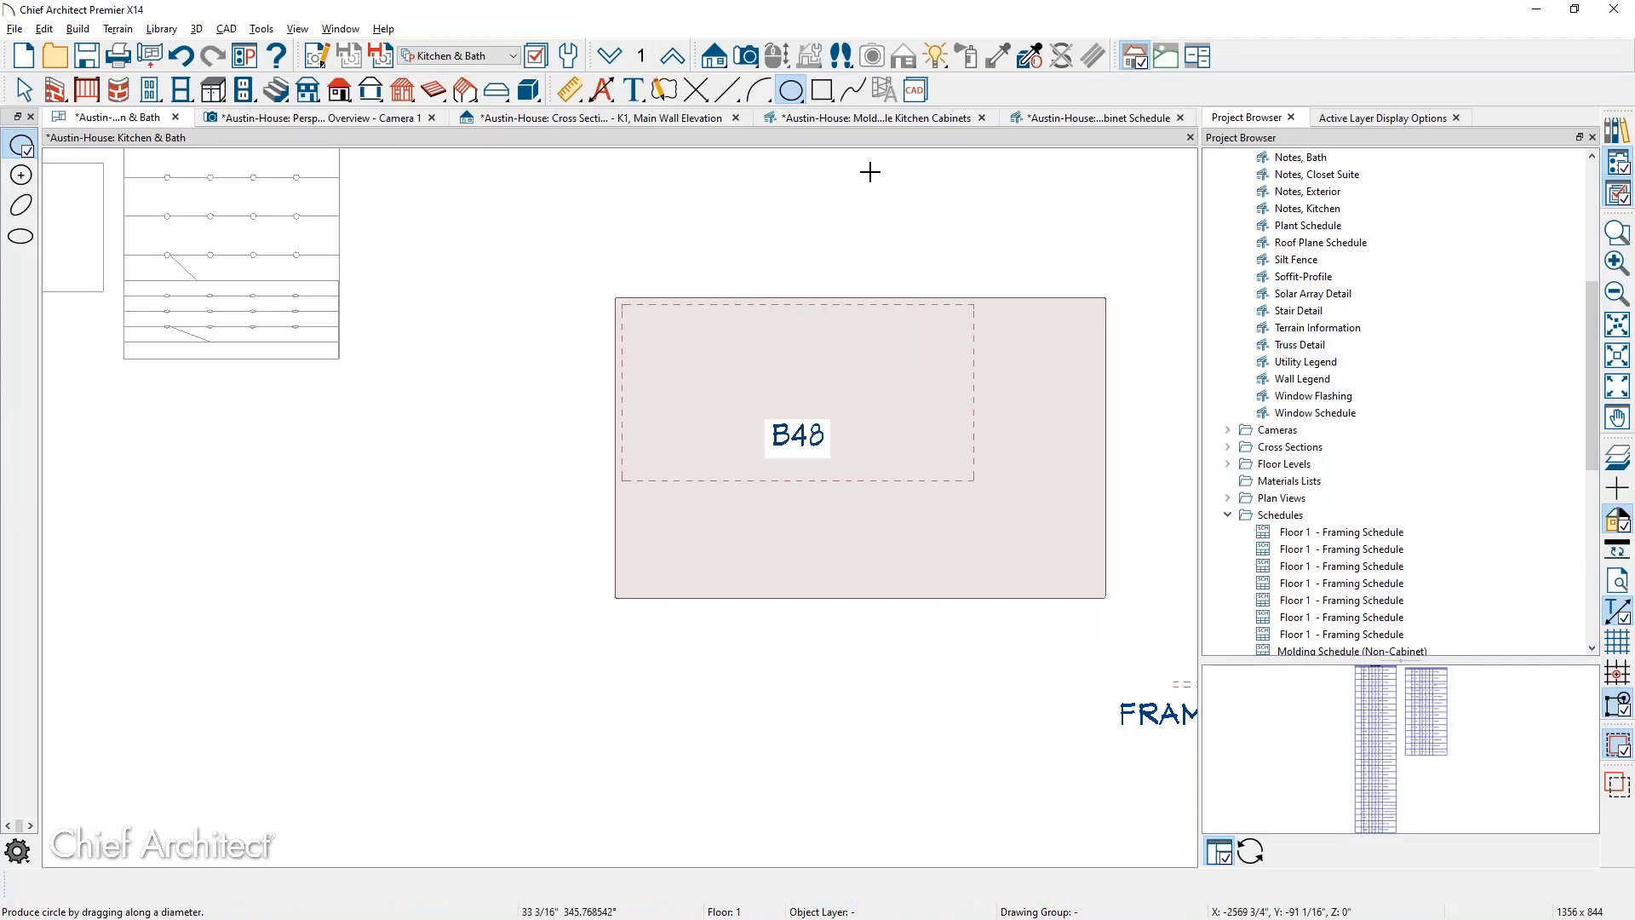
# Draw a rectangular polyline inside the countertop over the B48 cabinet, about 24" wide and 15 1/4" deep
pyautogui.click(822, 89)
pyautogui.click(776, 387)
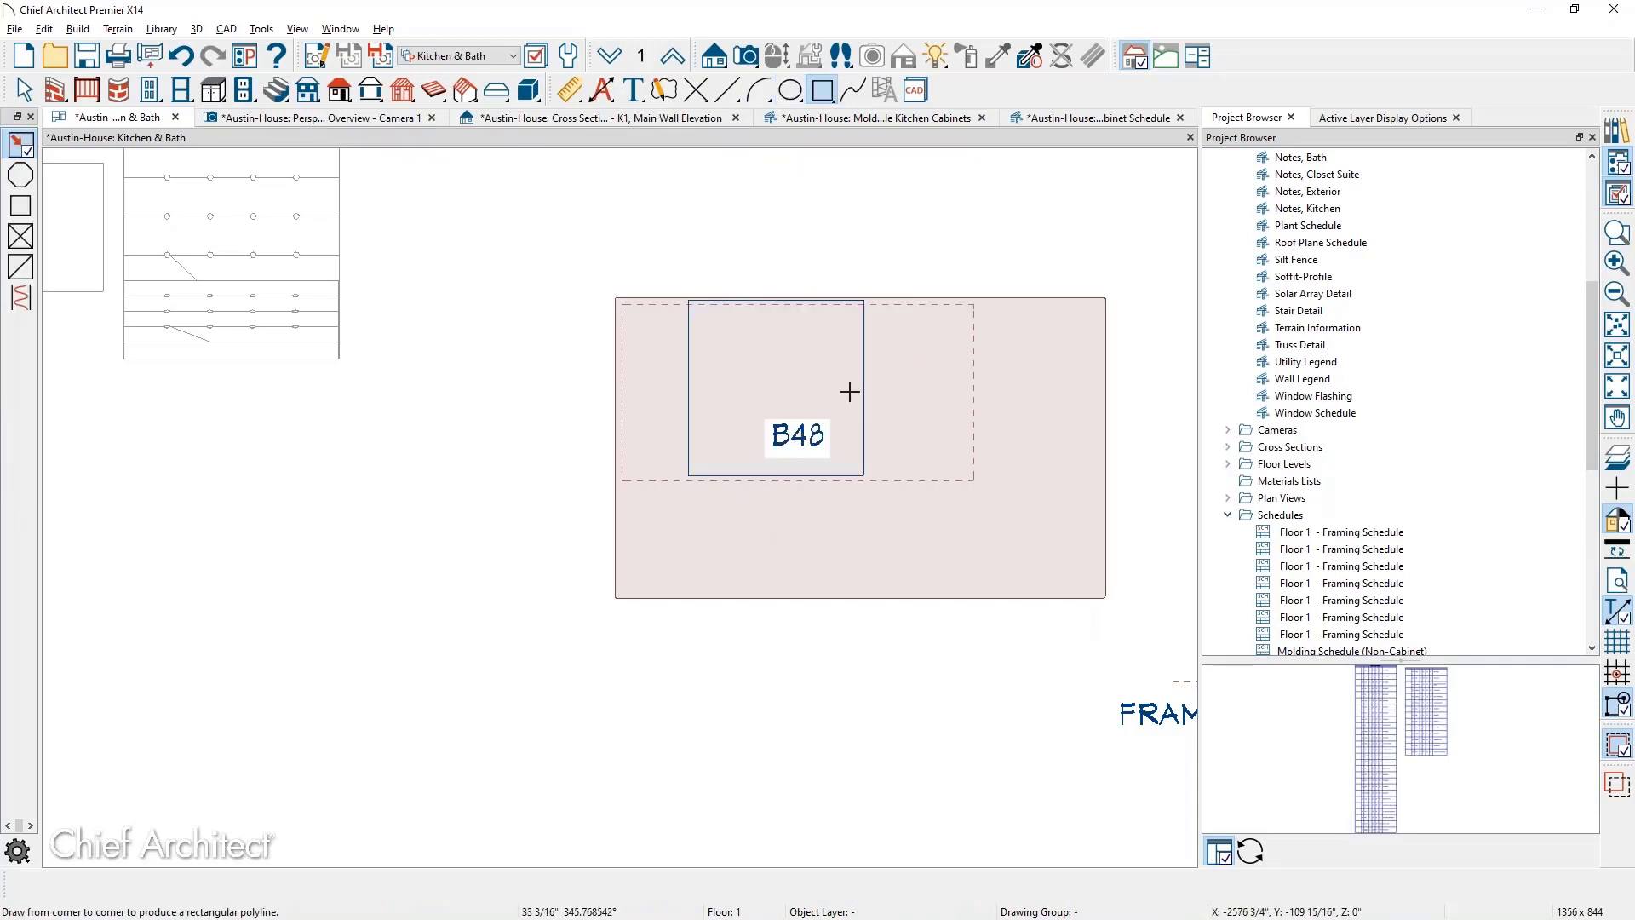
pyautogui.click(862, 386)
pyautogui.click(857, 392)
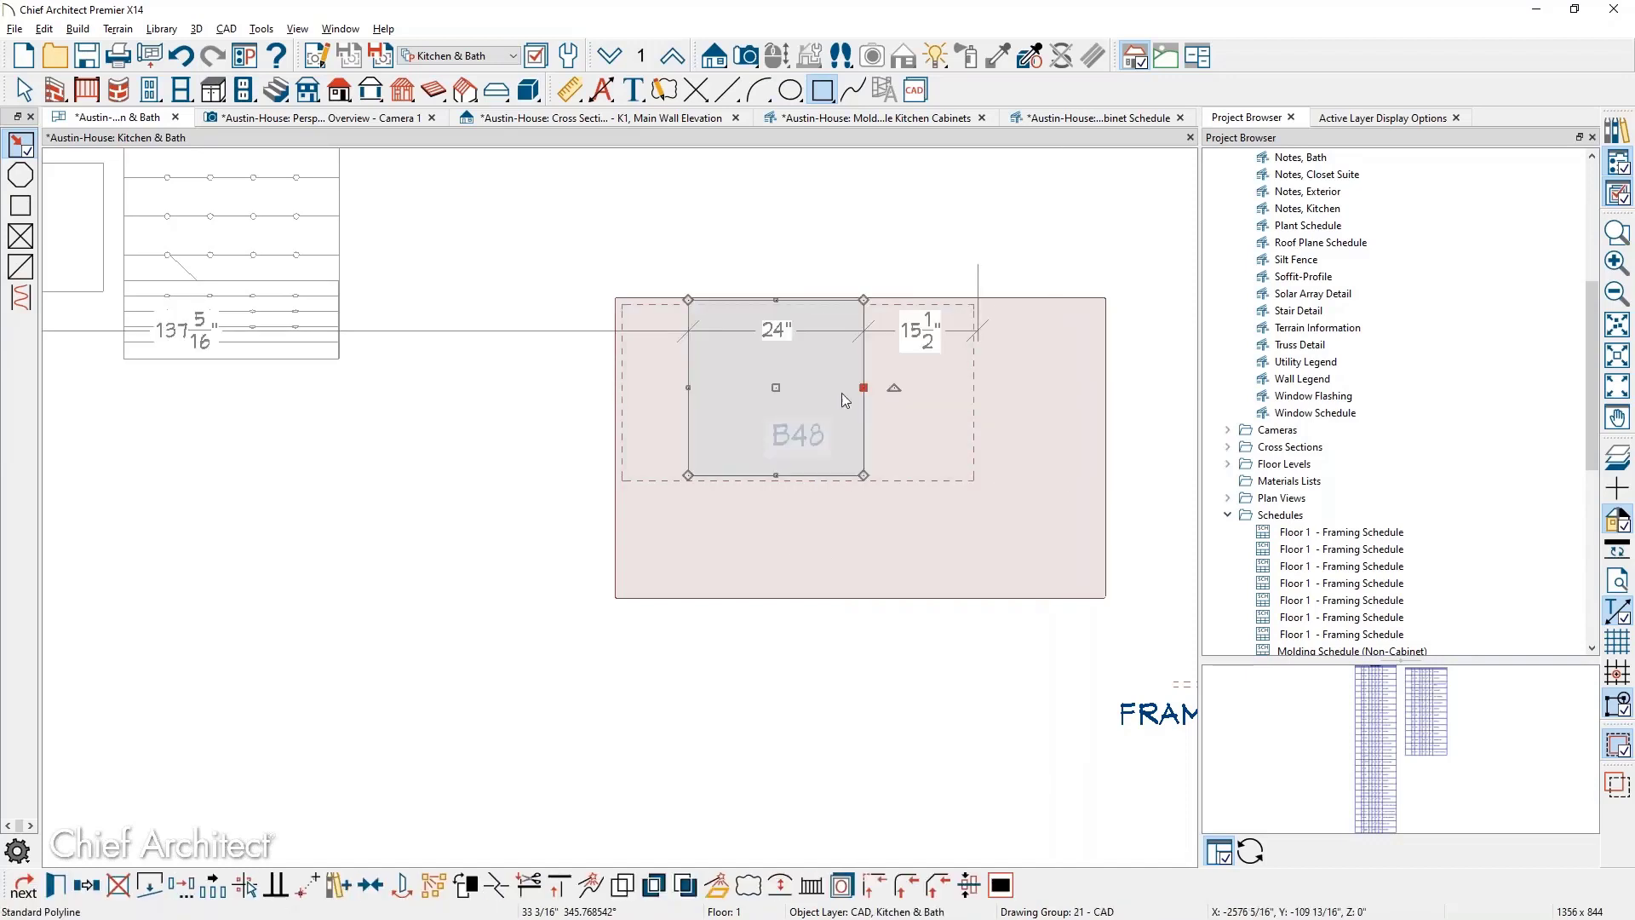
pyautogui.moveTo(776, 388); pyautogui.dragTo(833, 432)
pyautogui.moveTo(838, 519); pyautogui.dragTo(835, 456)
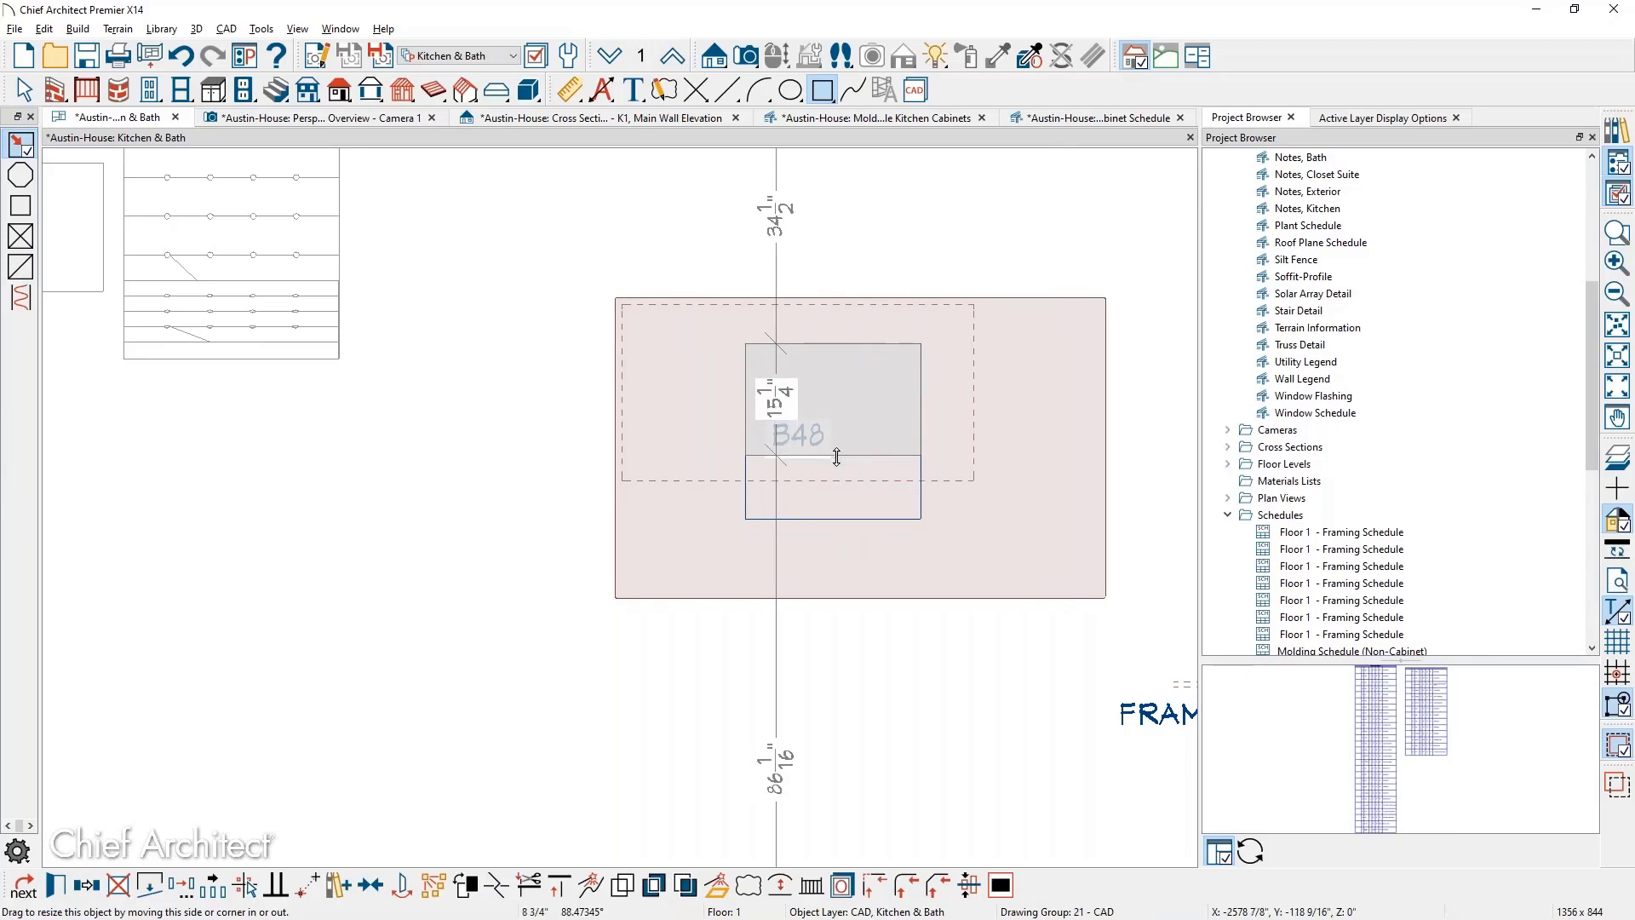
# Break the rectangle's front edge near its right corner and pull the corner back to angle it, leaving the right side about 11" long
pyautogui.press('Escape')
pyautogui.click(911, 458)
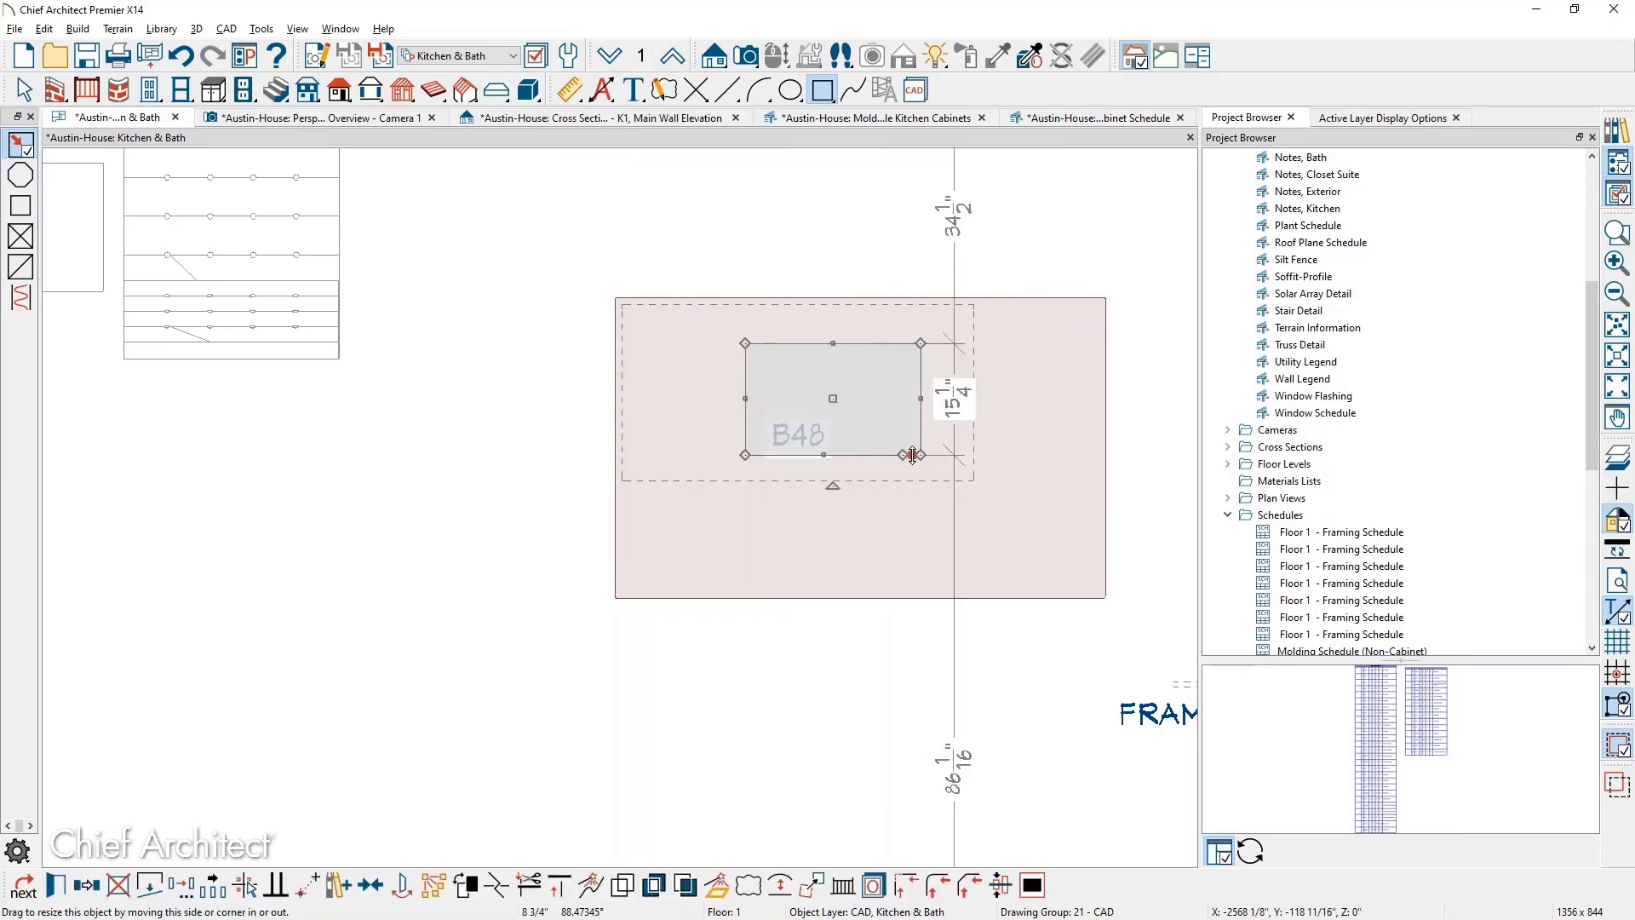
pyautogui.moveTo(924, 436); pyautogui.dragTo(922, 427)
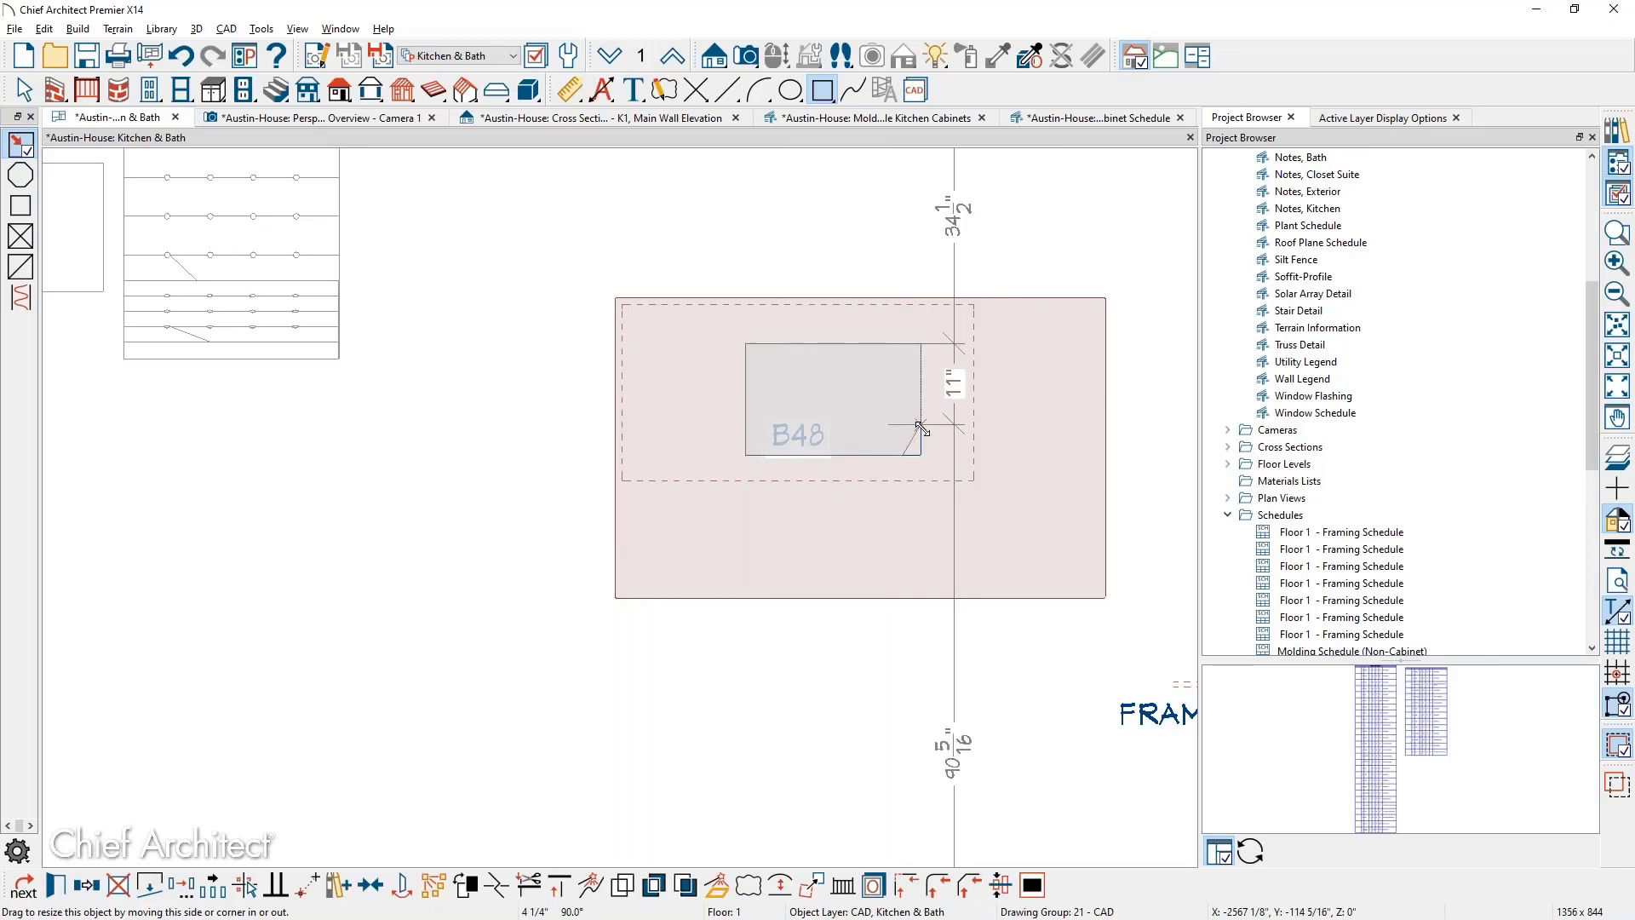
pyautogui.scroll(4, 886, 455)
pyautogui.press('Escape')
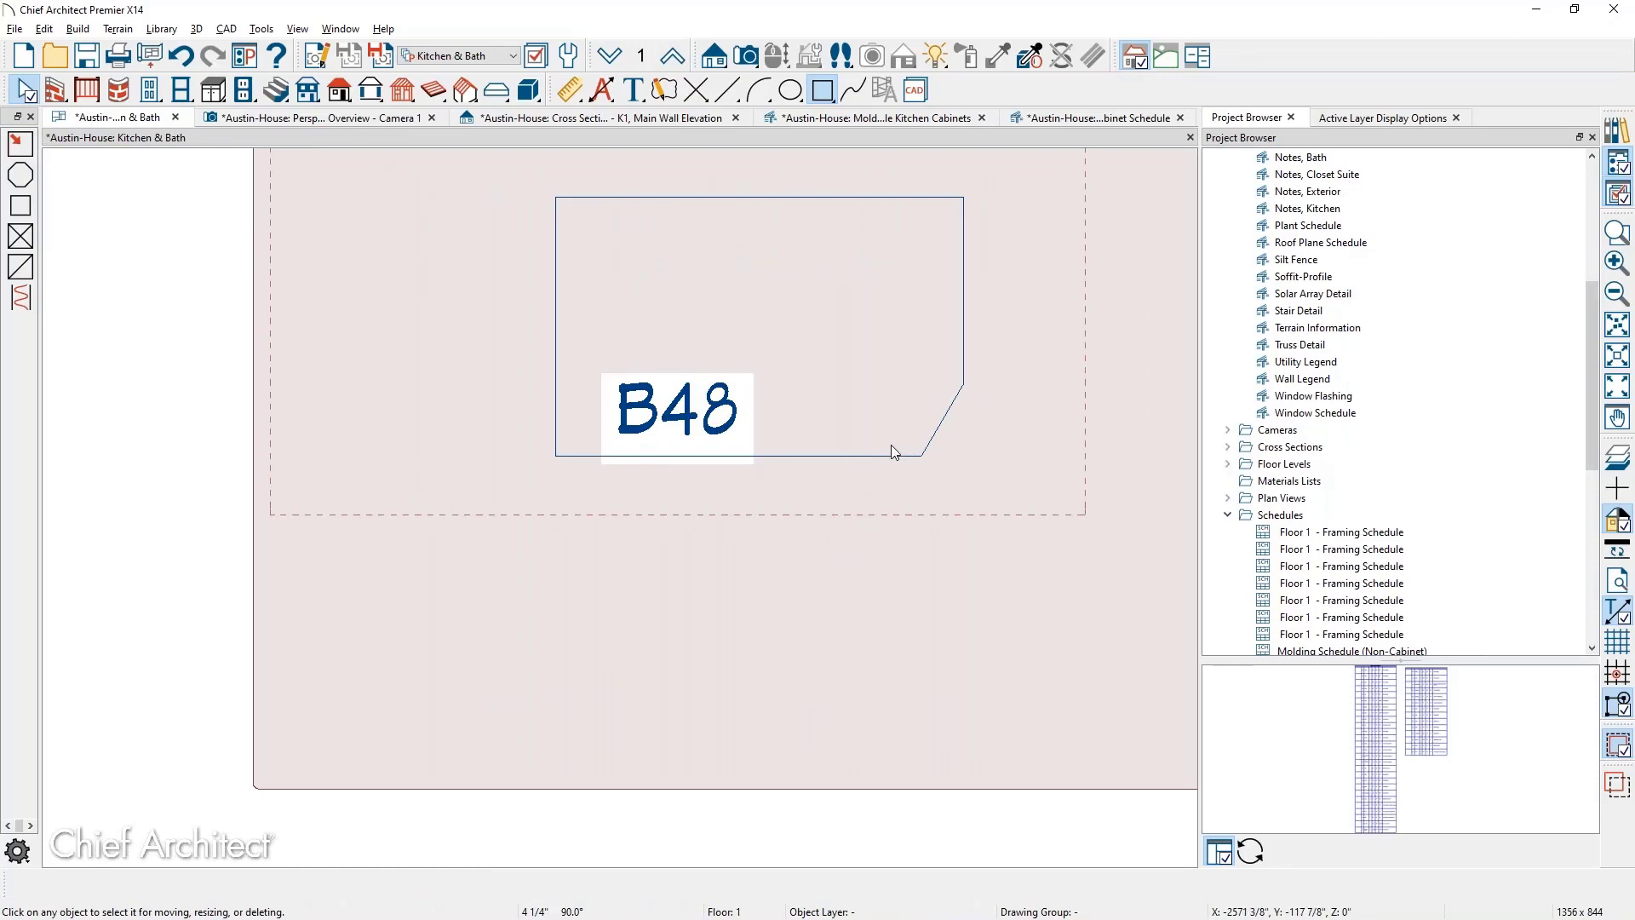
# Convert the angled-corner polyline into a Countertop on the default Cabinets, Countertops layer
pyautogui.click(907, 199)
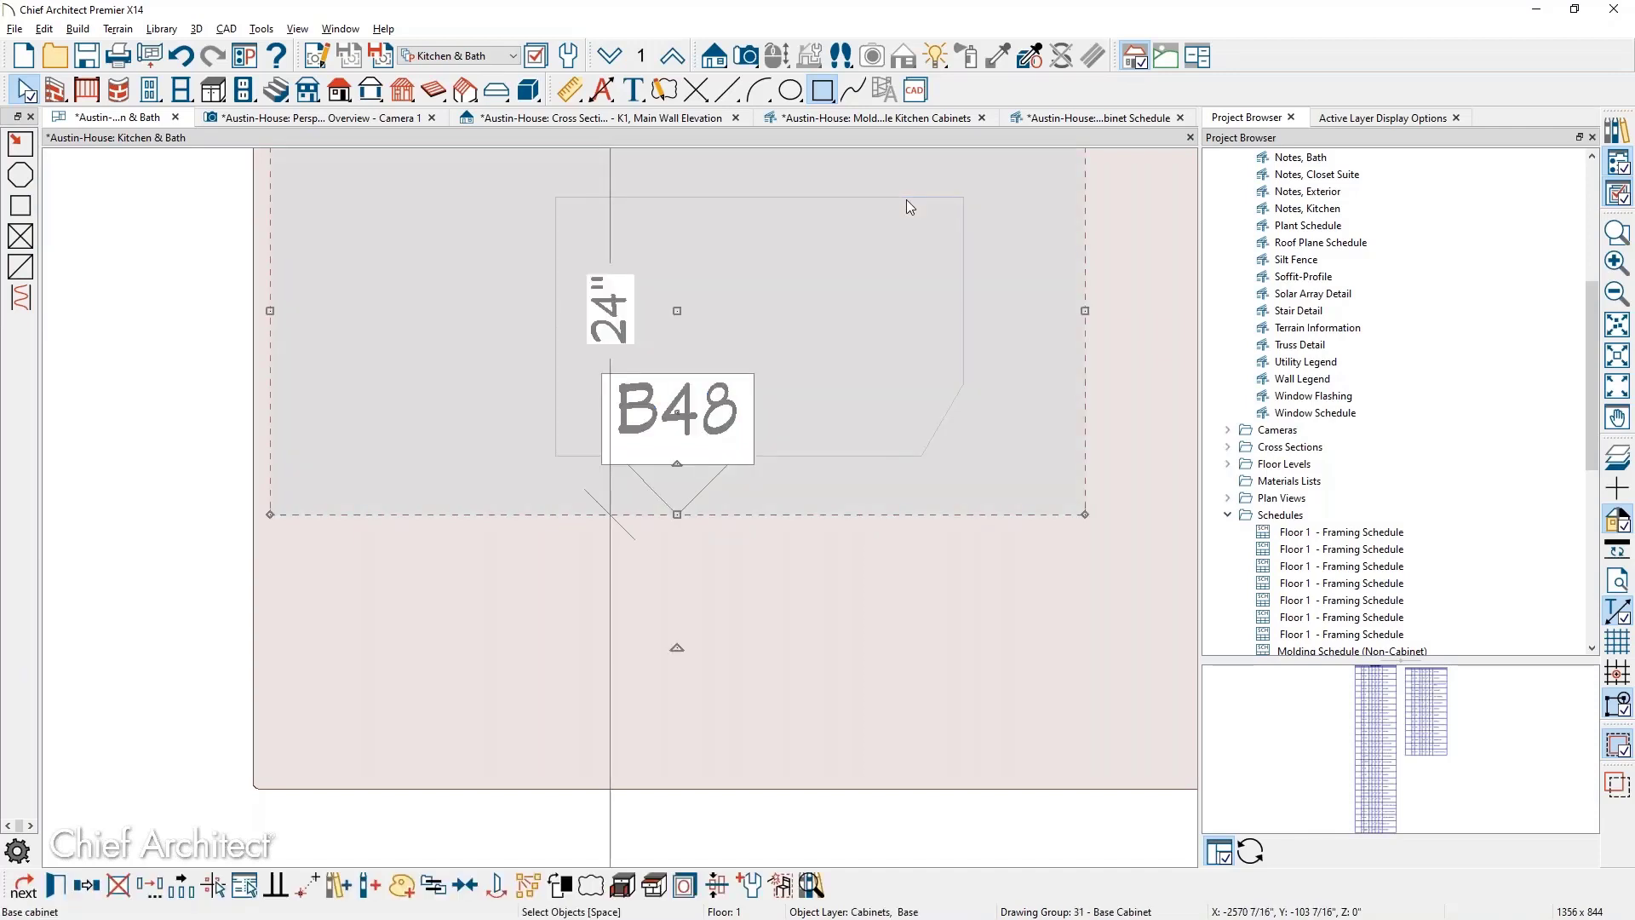
pyautogui.click(906, 199)
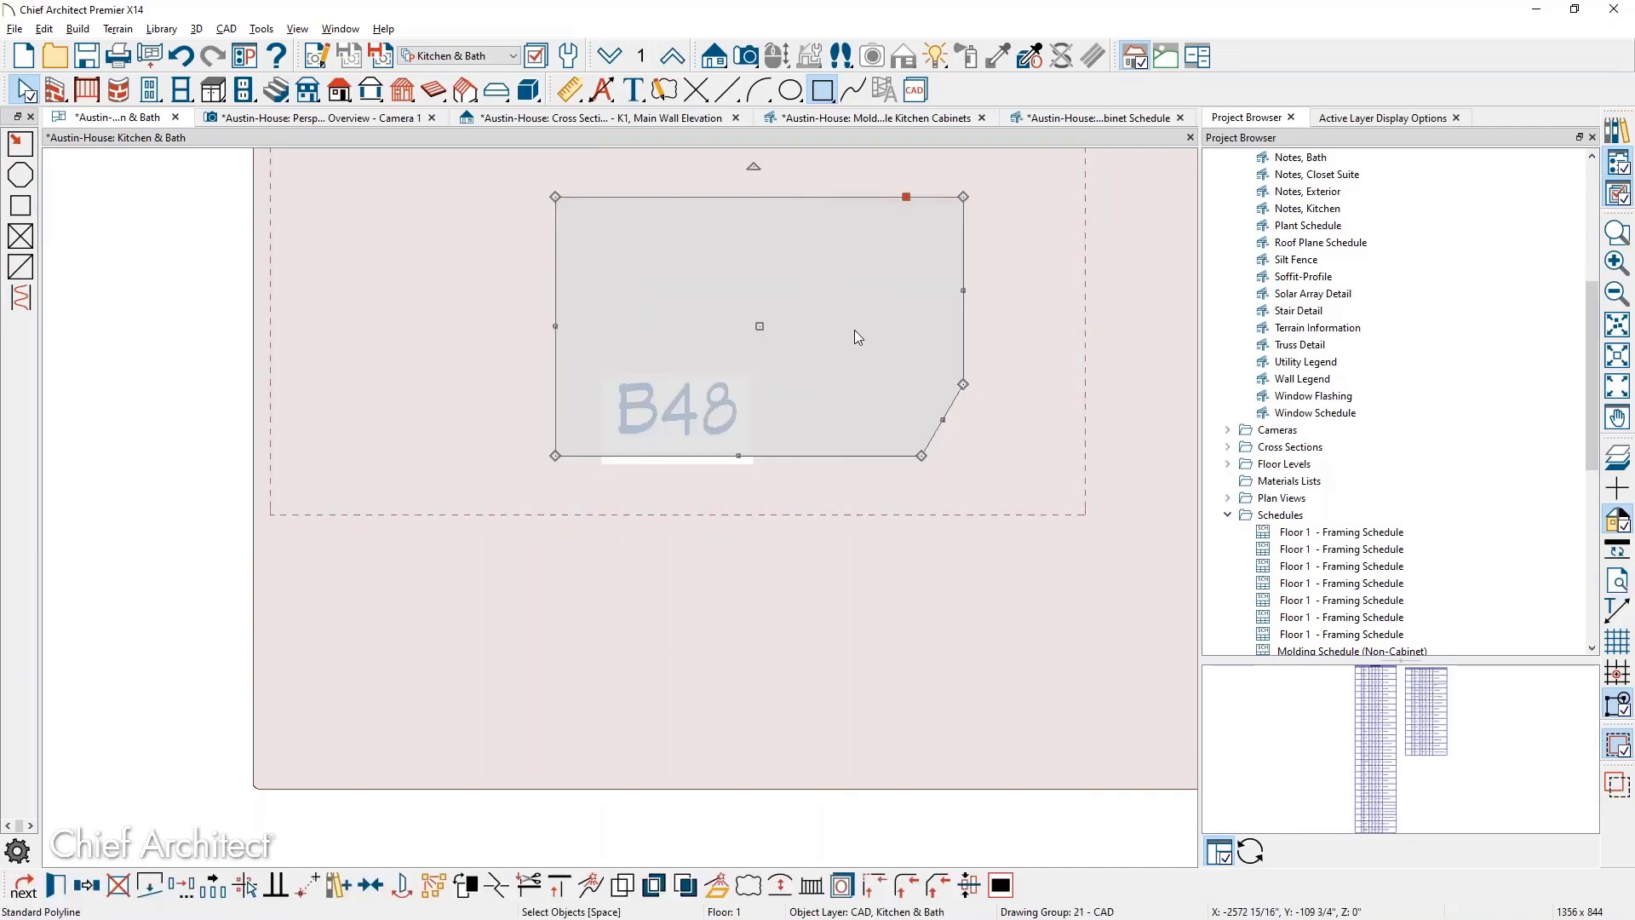
pyautogui.click(718, 888)
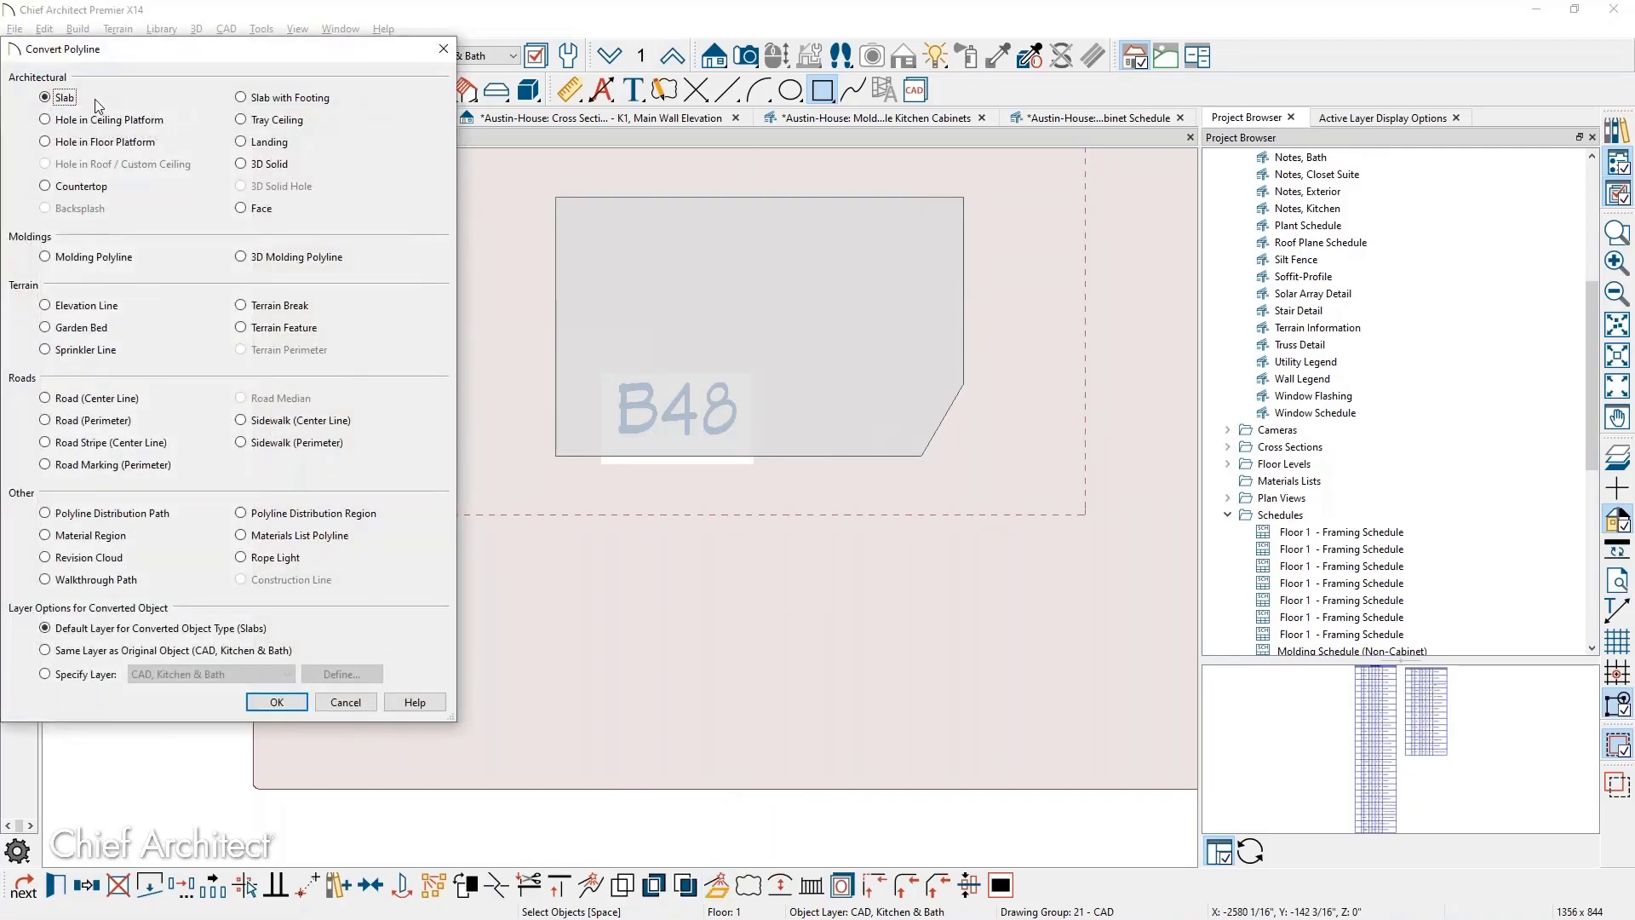
pyautogui.click(91, 189)
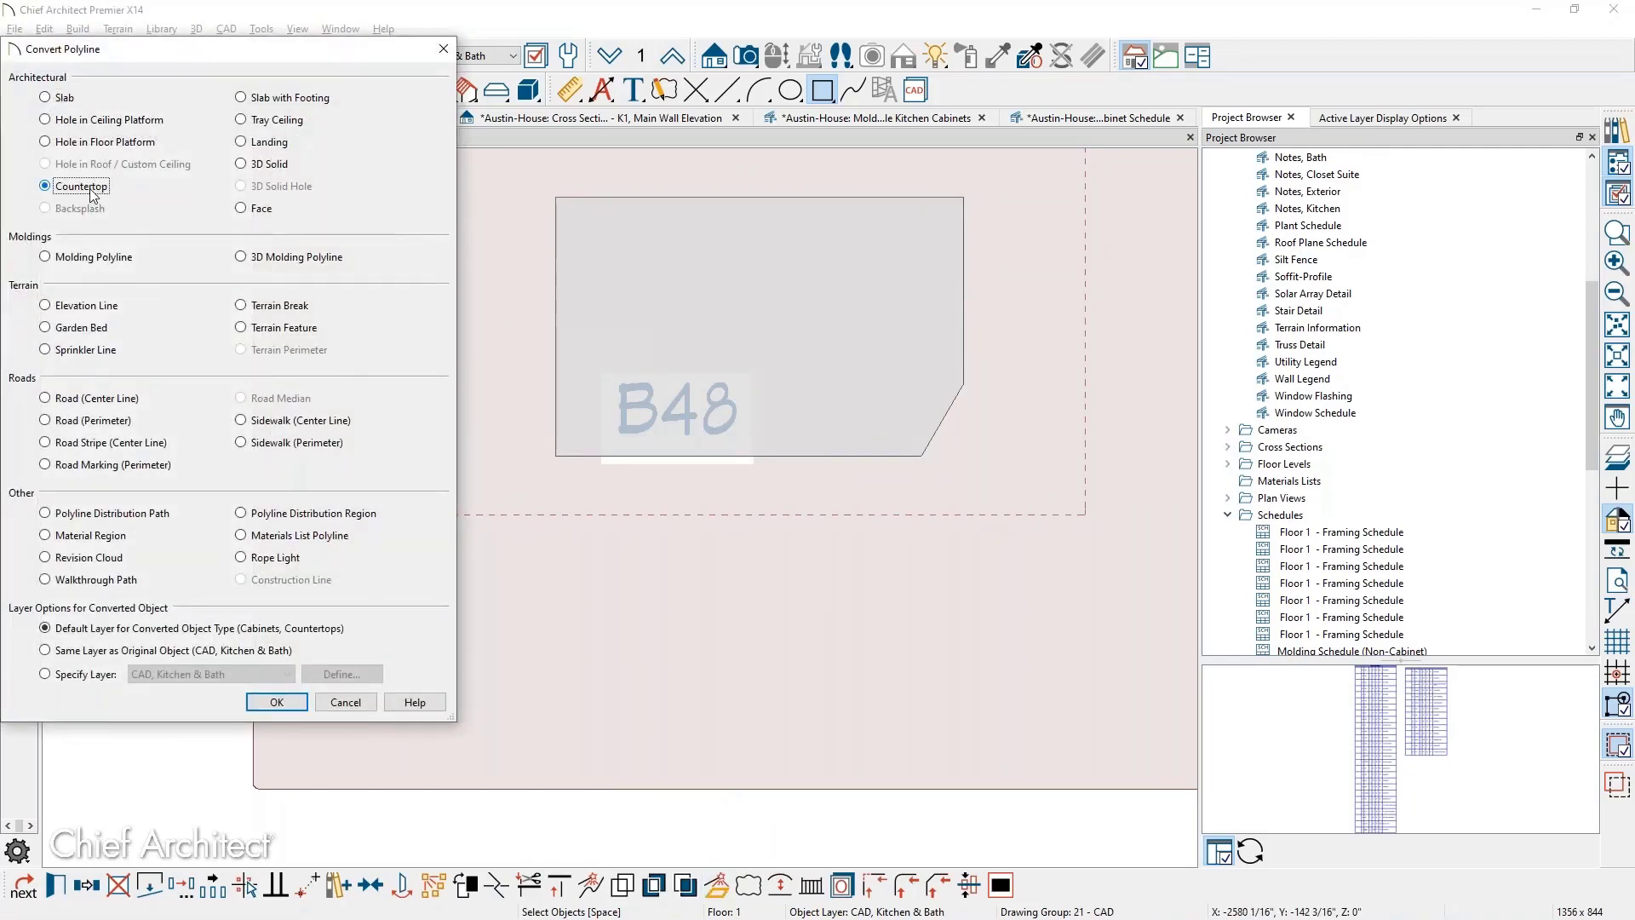
pyautogui.click(277, 703)
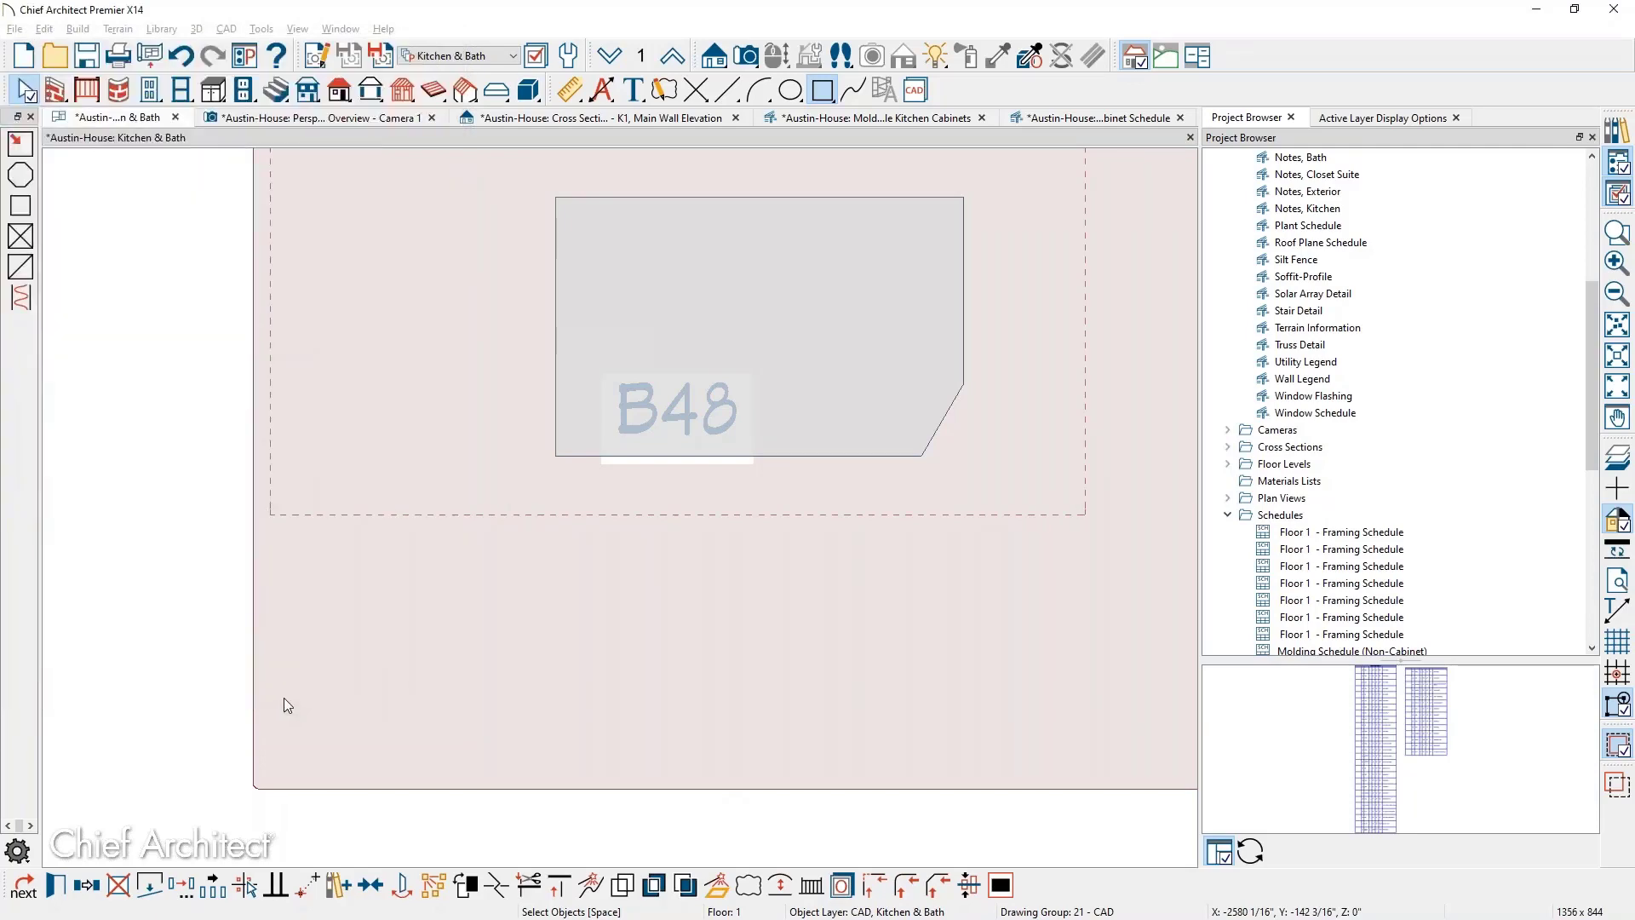
# Turn the angled-corner countertop over the B48 cabinet into a hole in the countertop and inspect the cutout in the preview
pyautogui.doubleClick(523, 541)
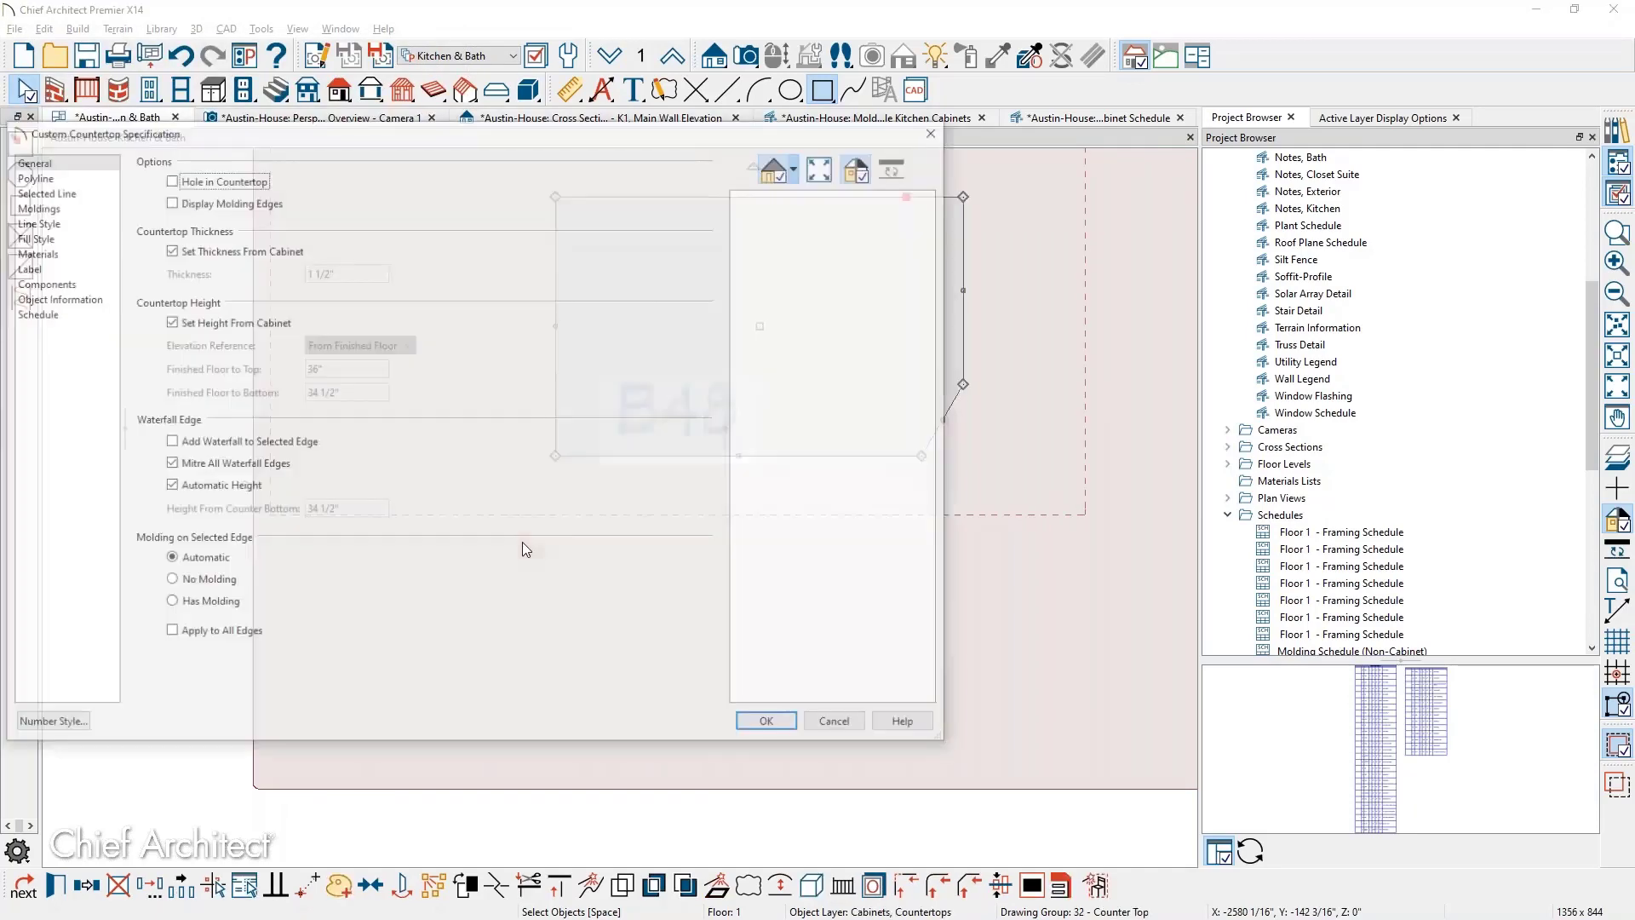
pyautogui.click(213, 181)
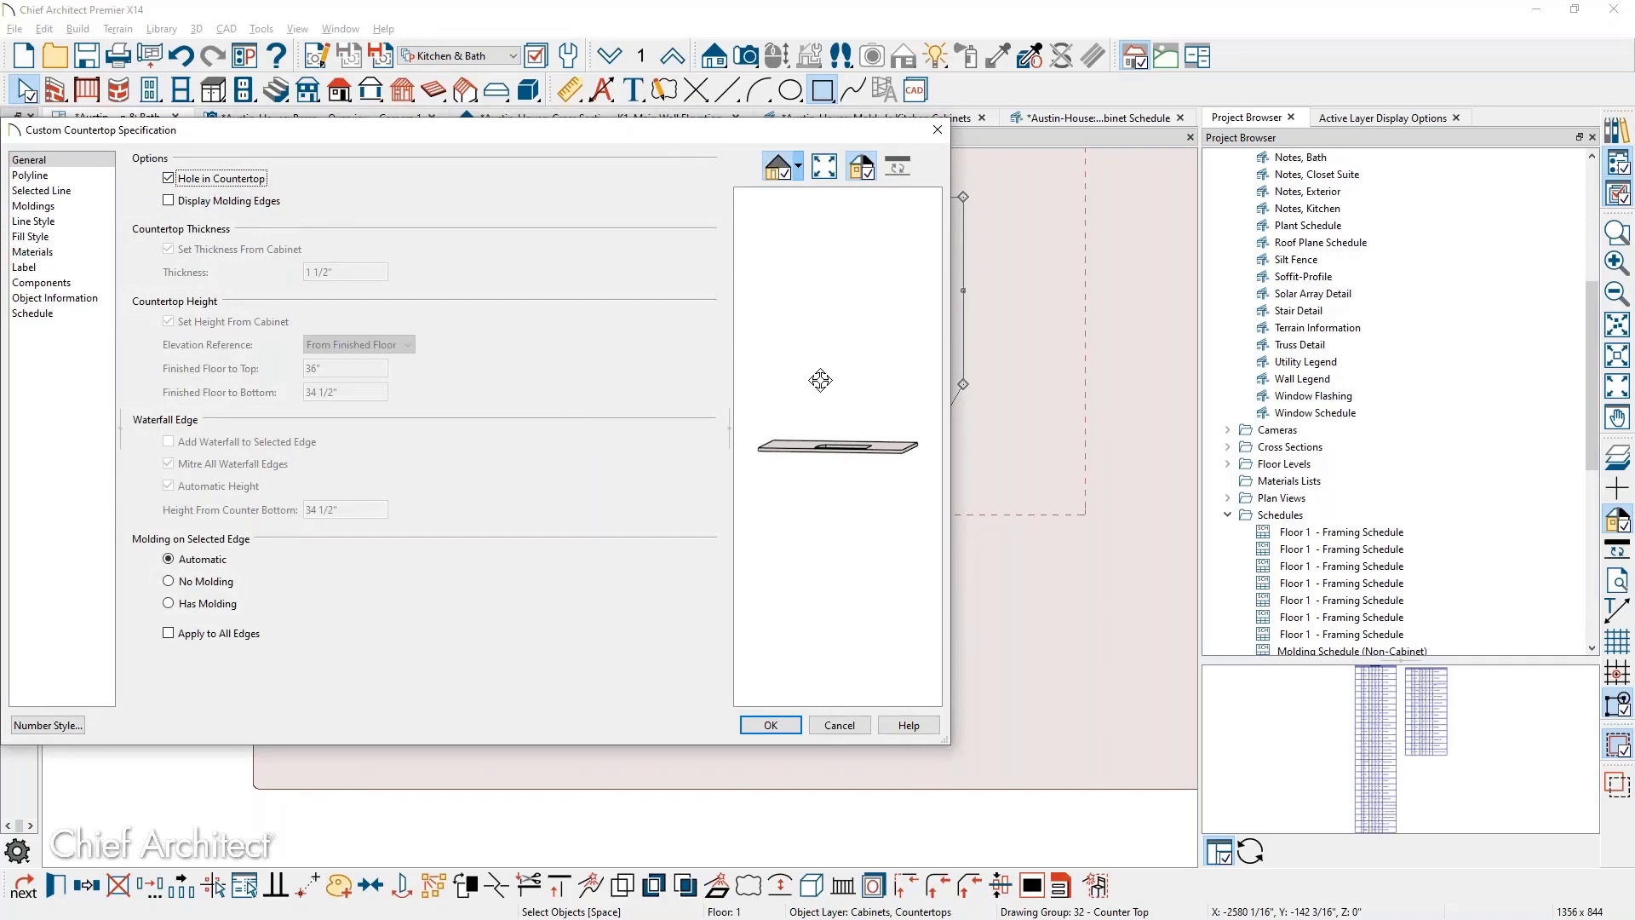
pyautogui.moveTo(821, 381); pyautogui.dragTo(832, 563)
pyautogui.scroll(5, 827, 562)
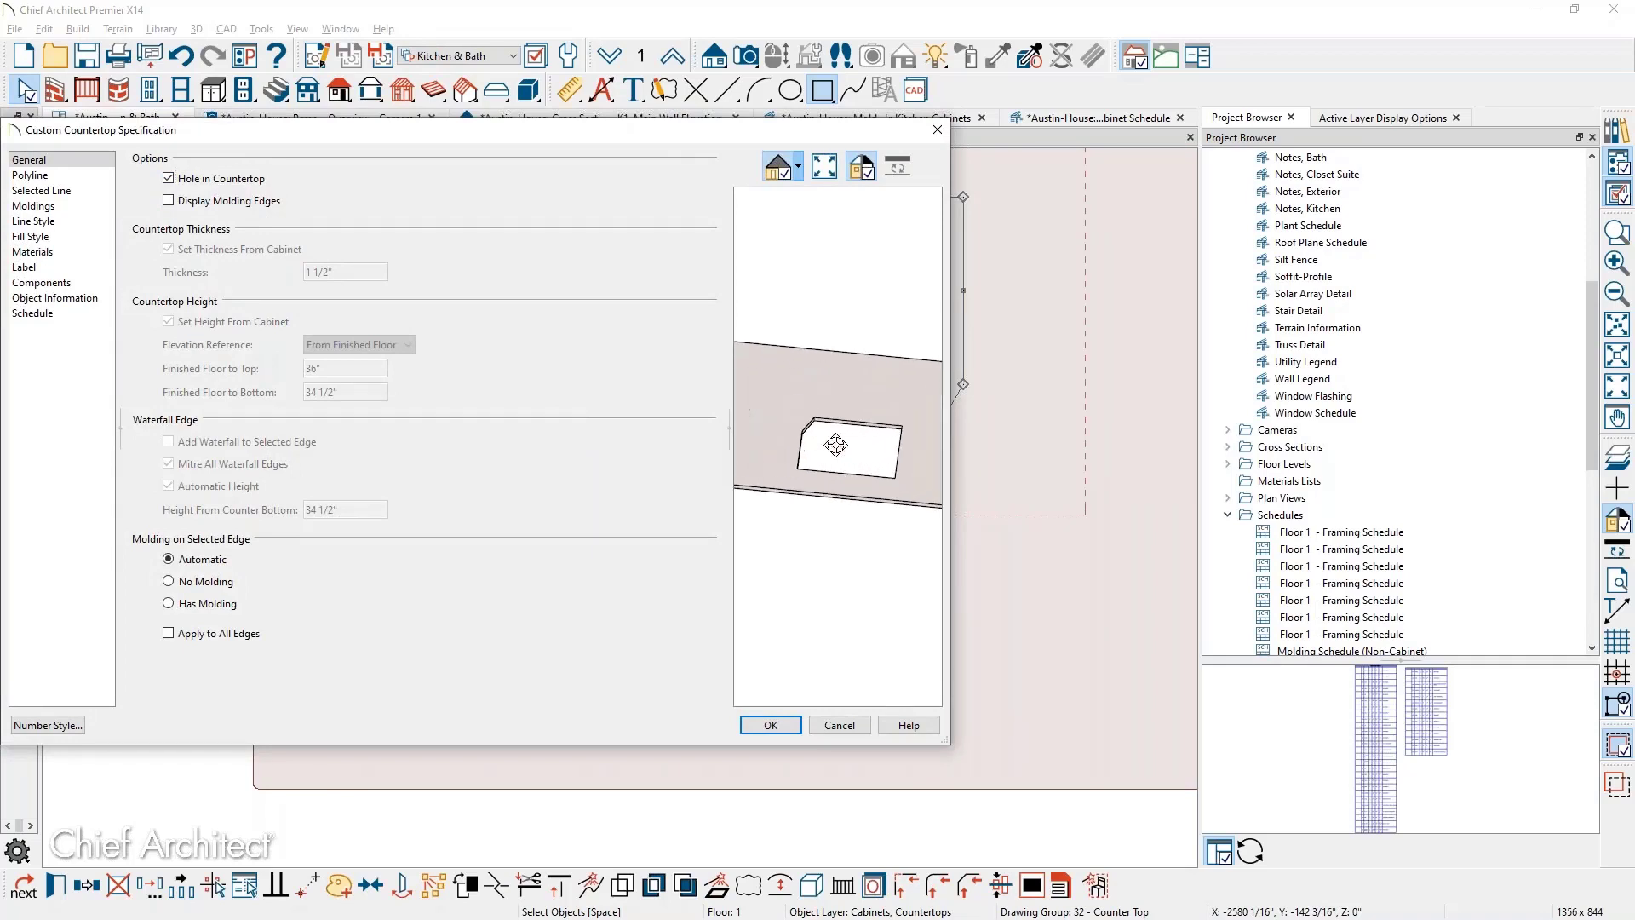
pyautogui.click(779, 725)
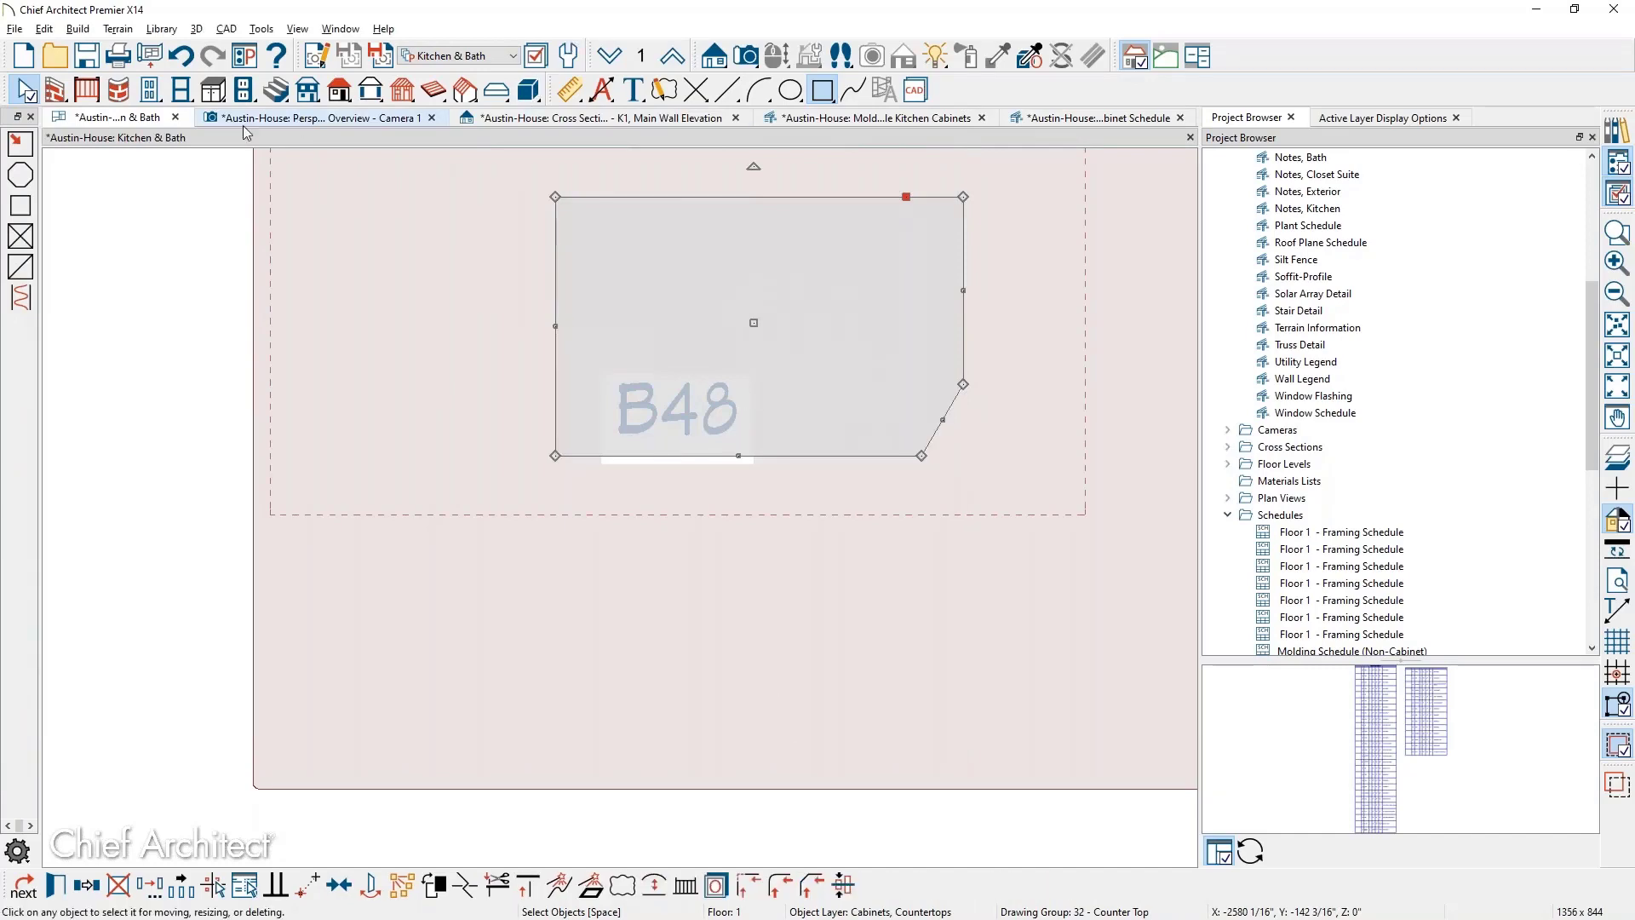
# In the perspective floor overview, reshape the countertop hole by pulling its angled corner farther along the front edge
pyautogui.click(354, 118)
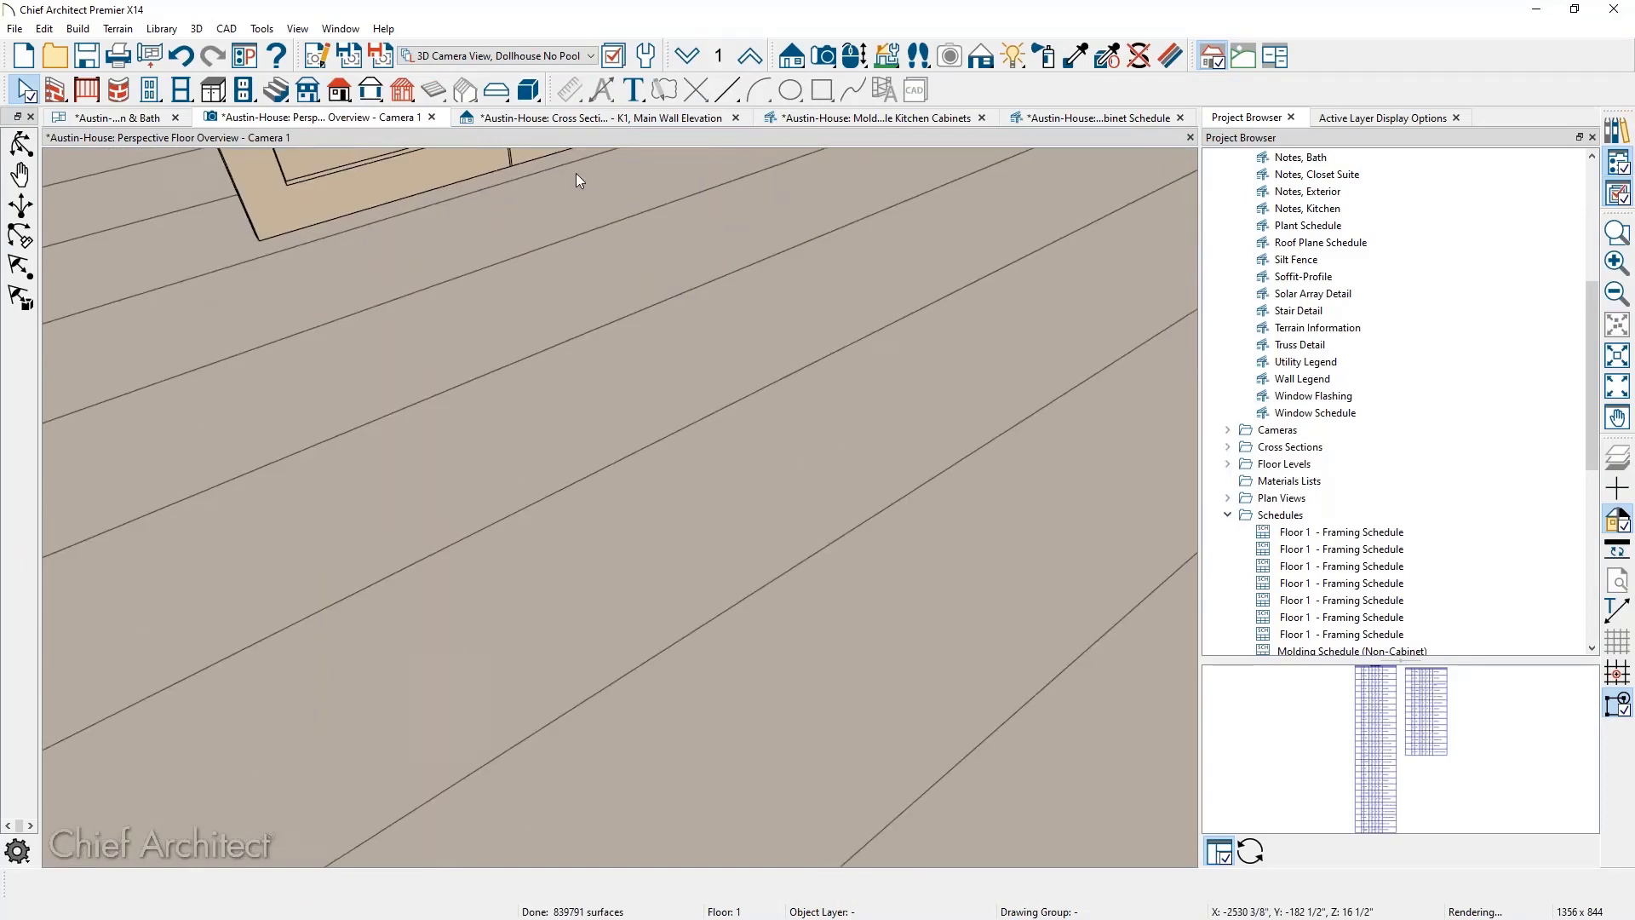
pyautogui.scroll(-1, 586, 253)
pyautogui.moveTo(586, 252); pyautogui.dragTo(1013, 332, button='middle')
pyautogui.scroll(-3, 1014, 333)
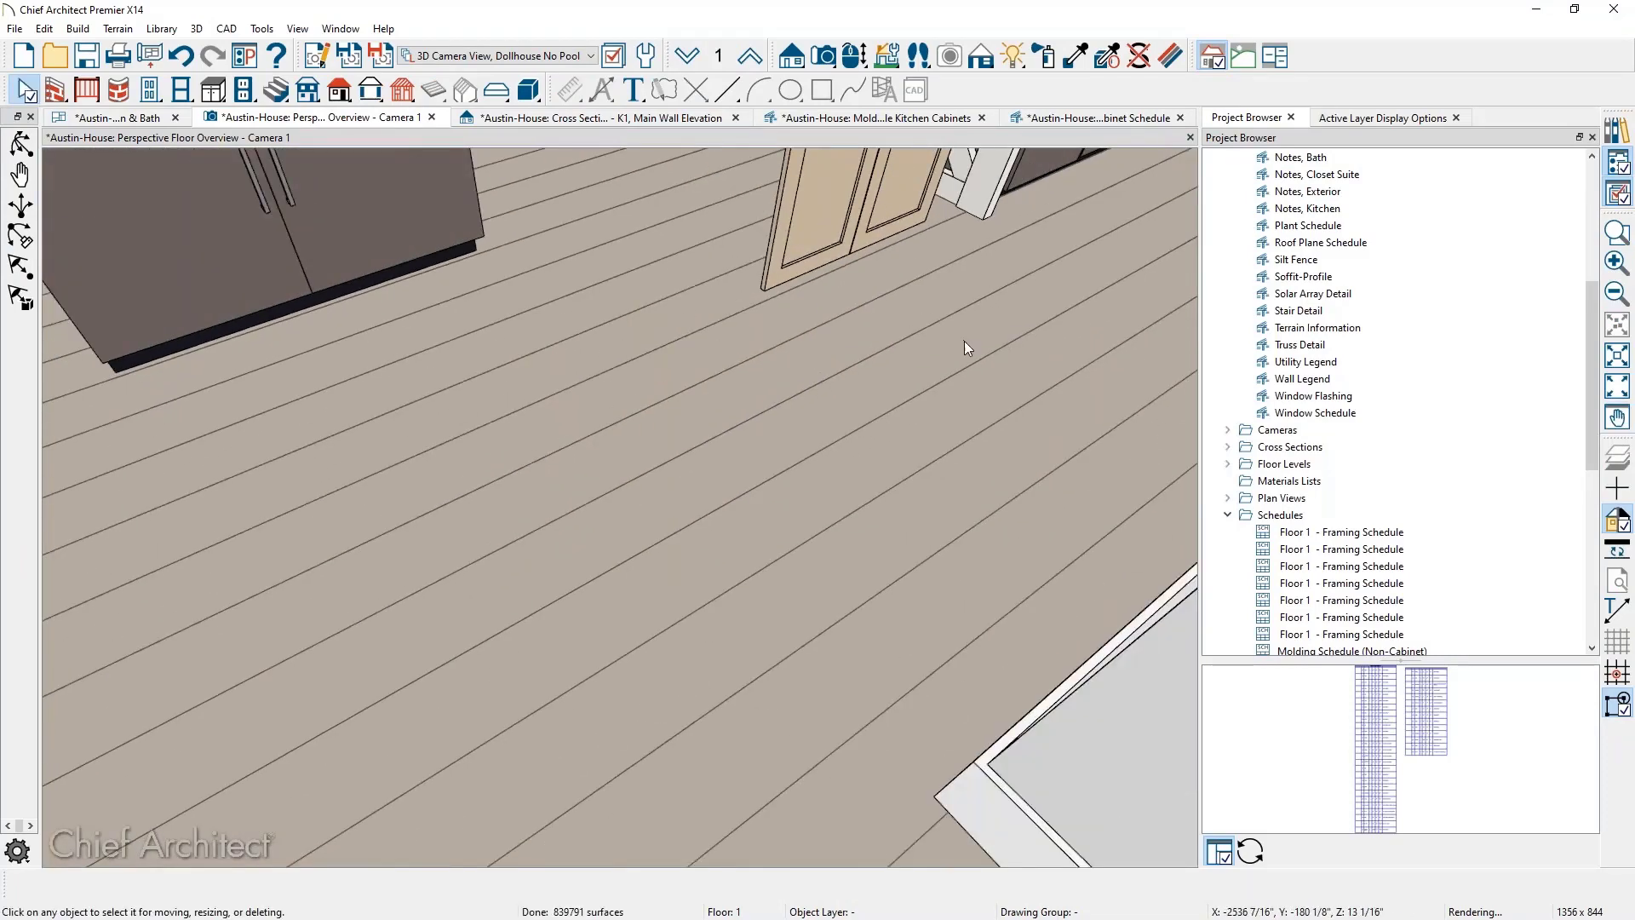
pyautogui.scroll(-3, 964, 341)
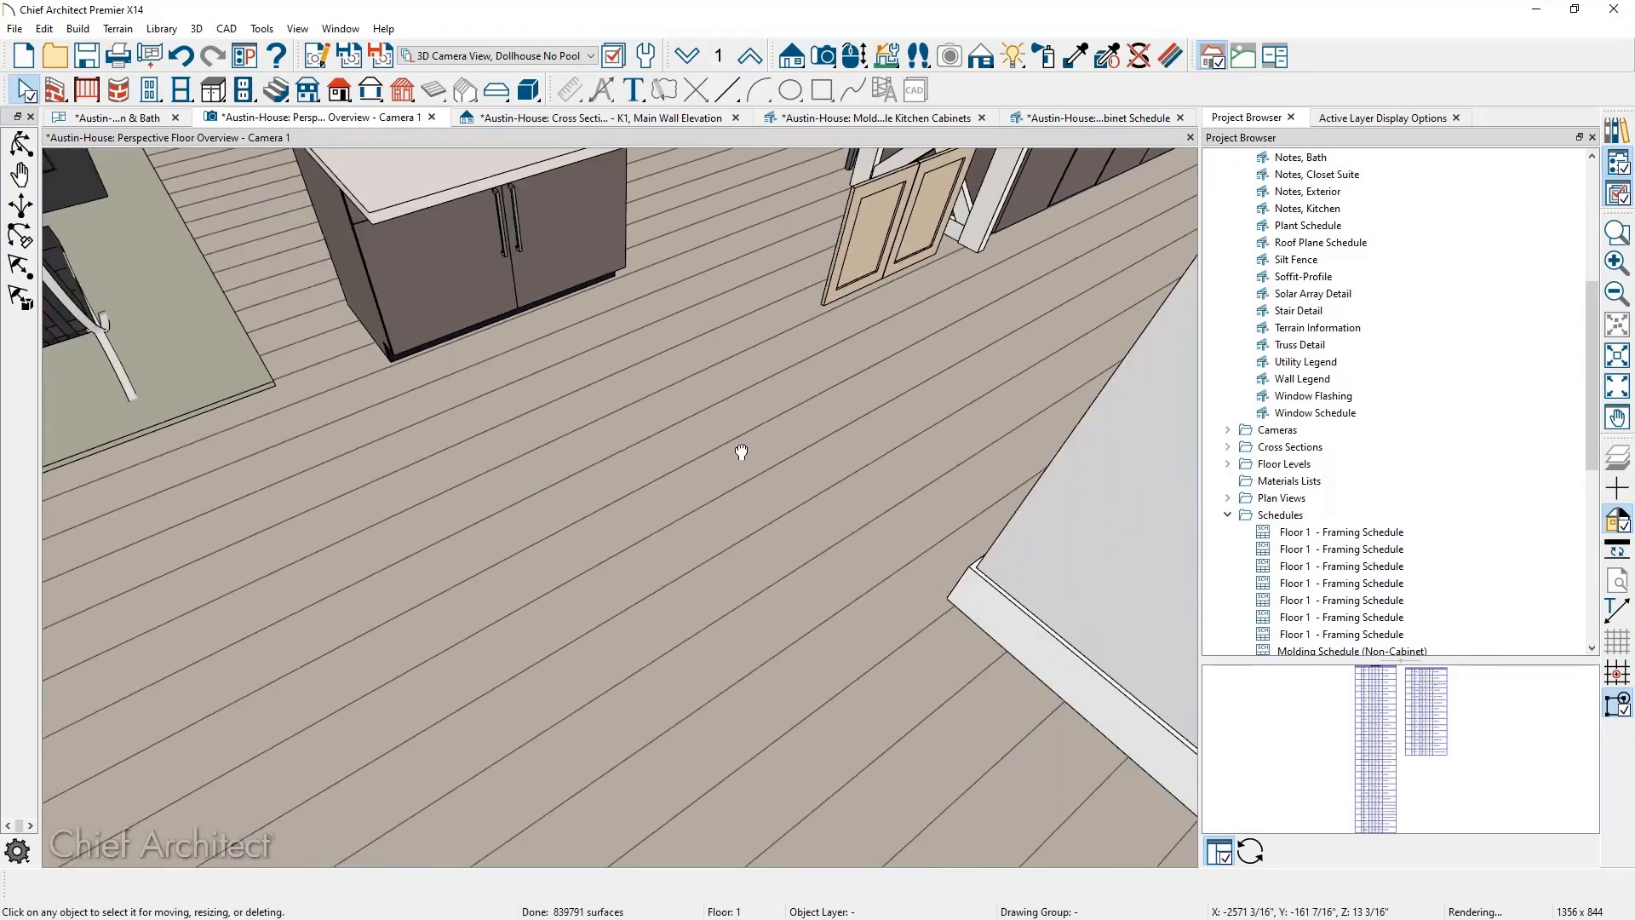
pyautogui.moveTo(741, 452); pyautogui.dragTo(831, 826, button='middle')
pyautogui.scroll(2, 677, 488)
pyautogui.scroll(3, 566, 564)
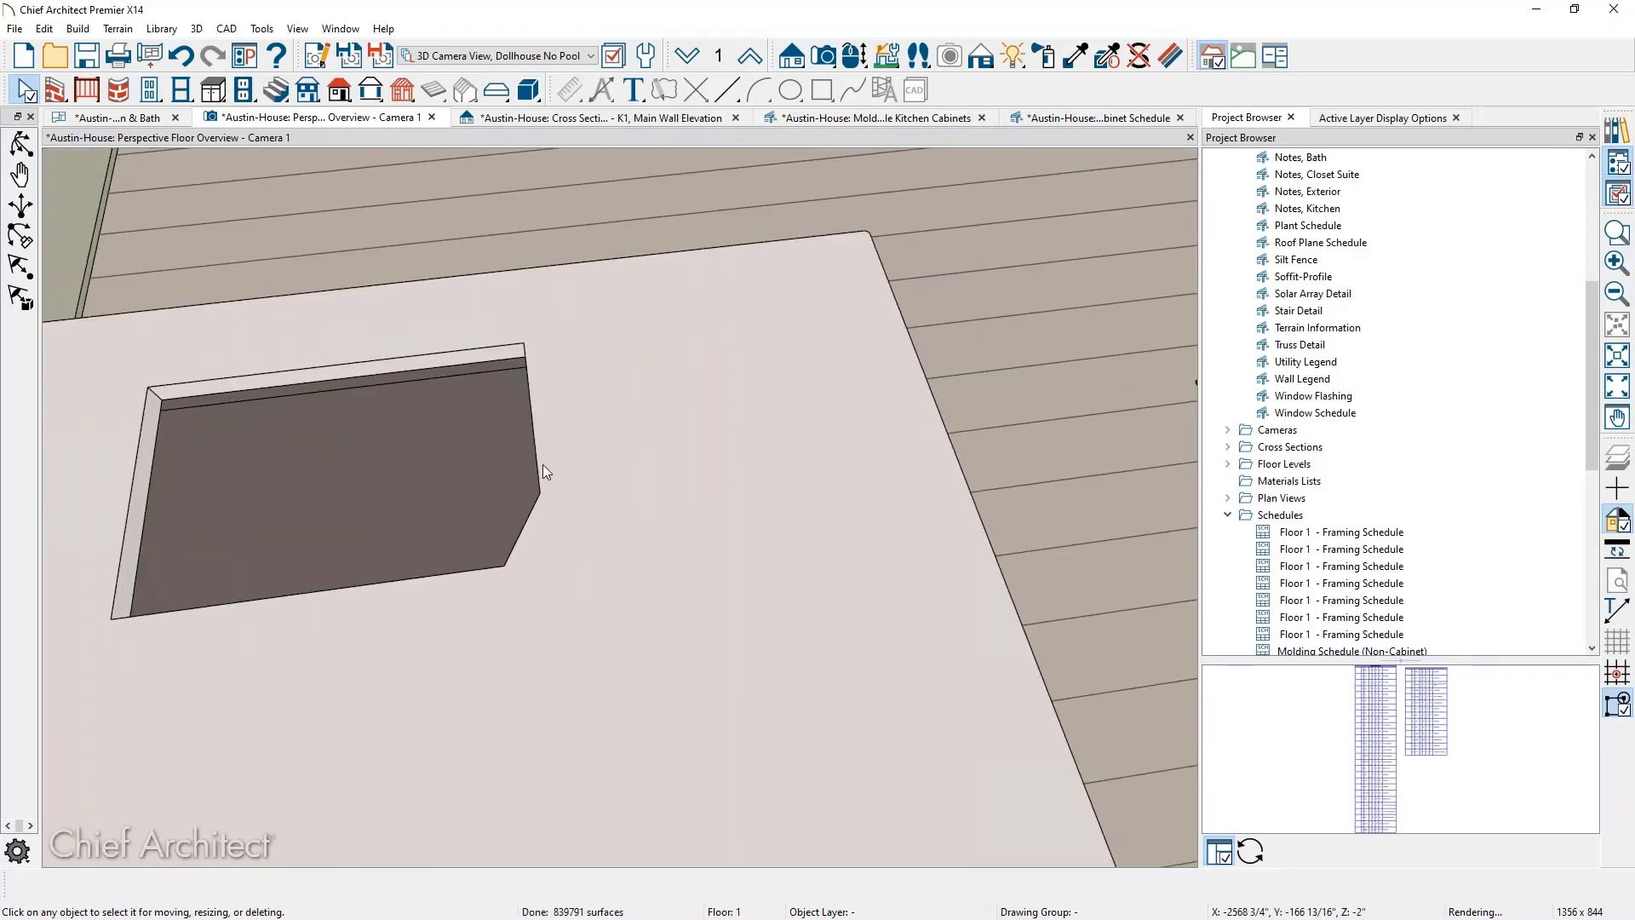
pyautogui.click(543, 465)
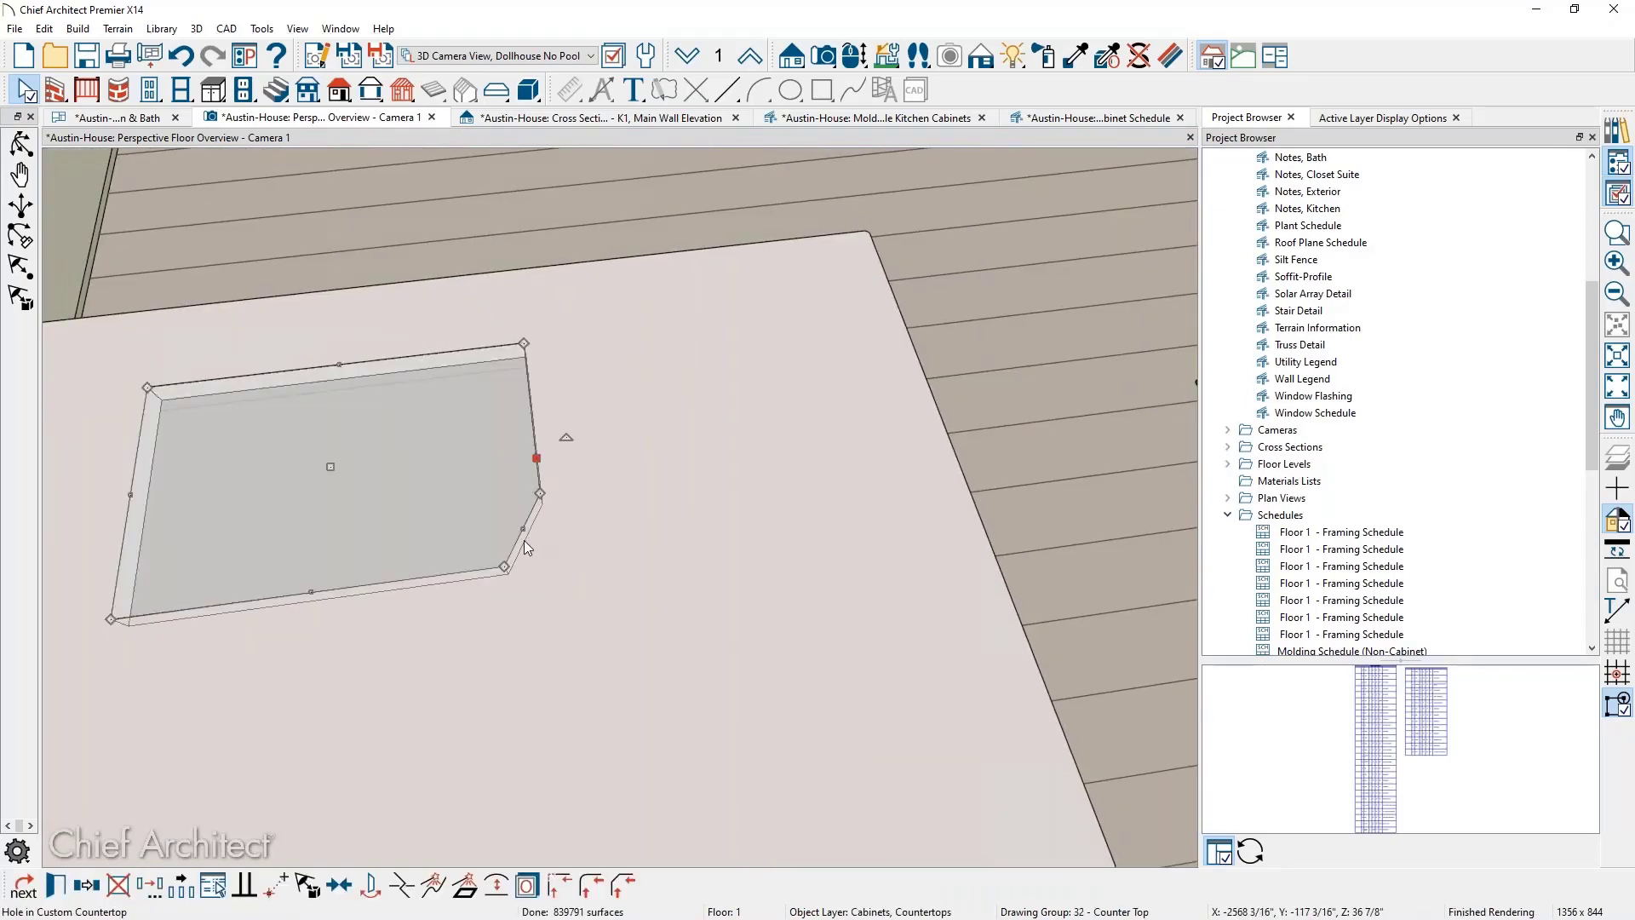
pyautogui.moveTo(451, 563); pyautogui.dragTo(750, 692)
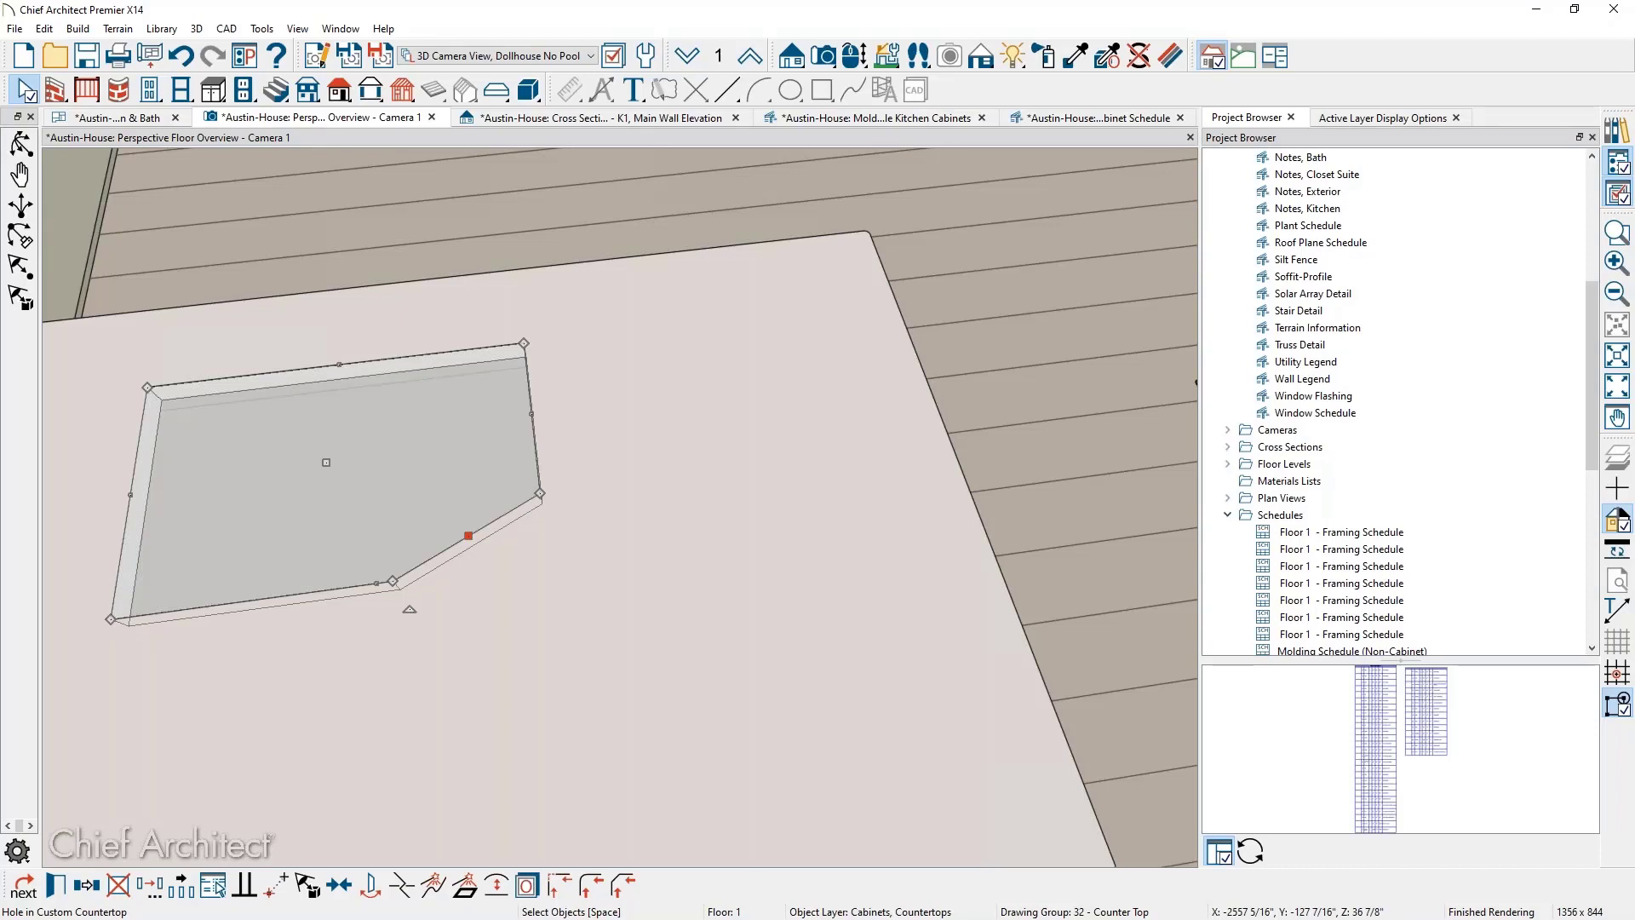
pyautogui.press('Escape')
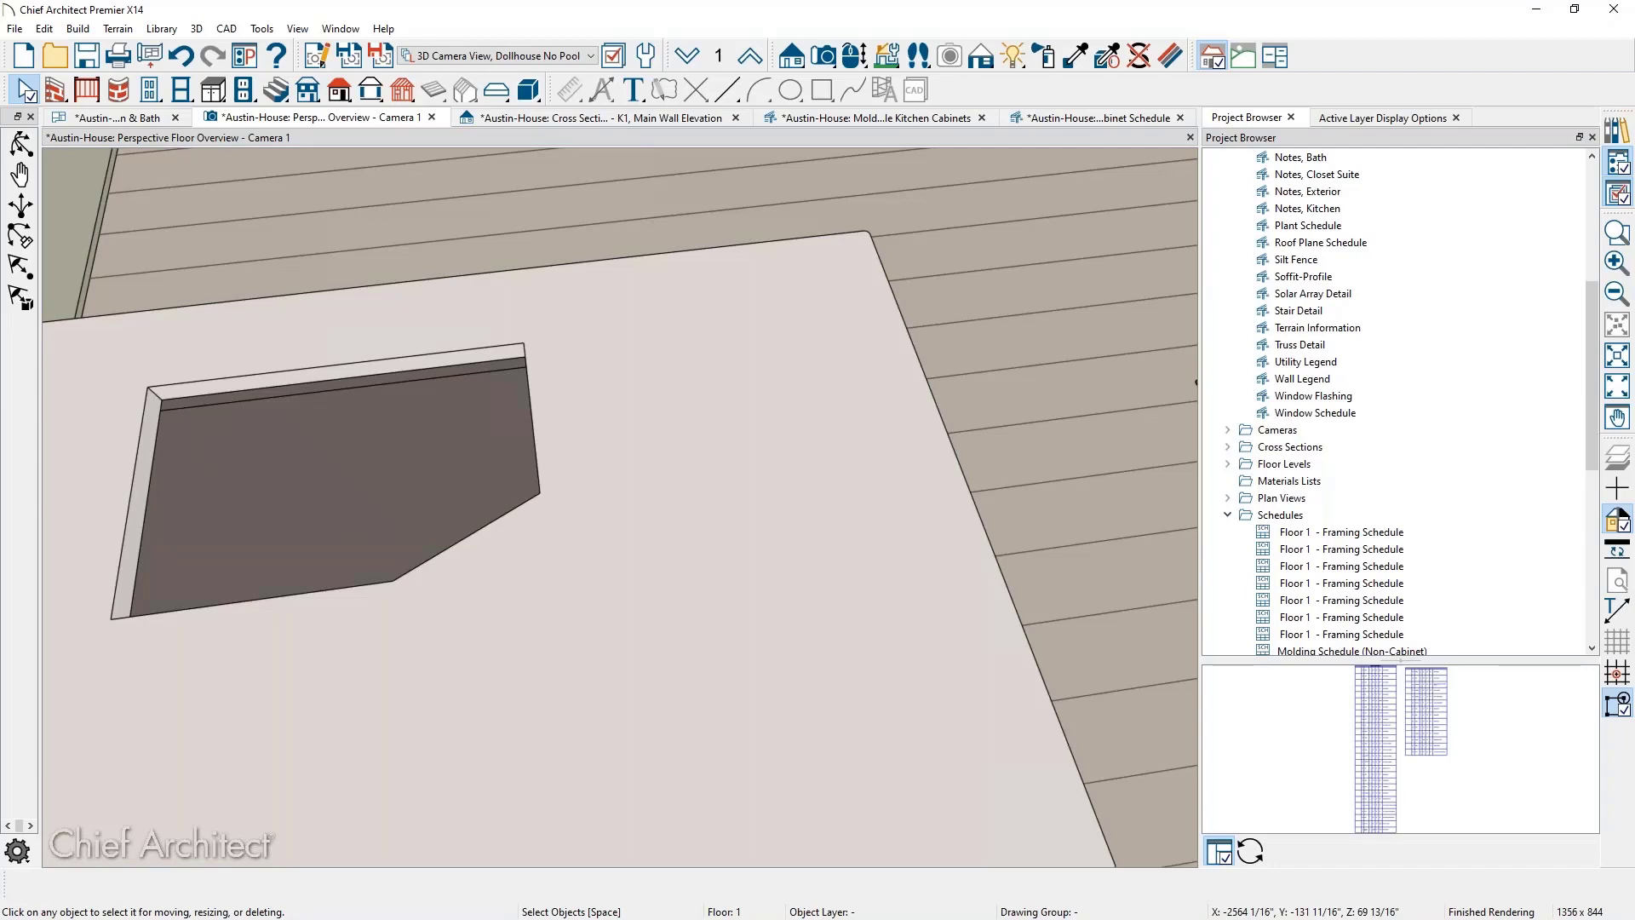
# Examine the island's raised bar top, stools and X-braced end panel, and the floor area beside them, in the 3D overview
pyautogui.scroll(-3, 753, 608)
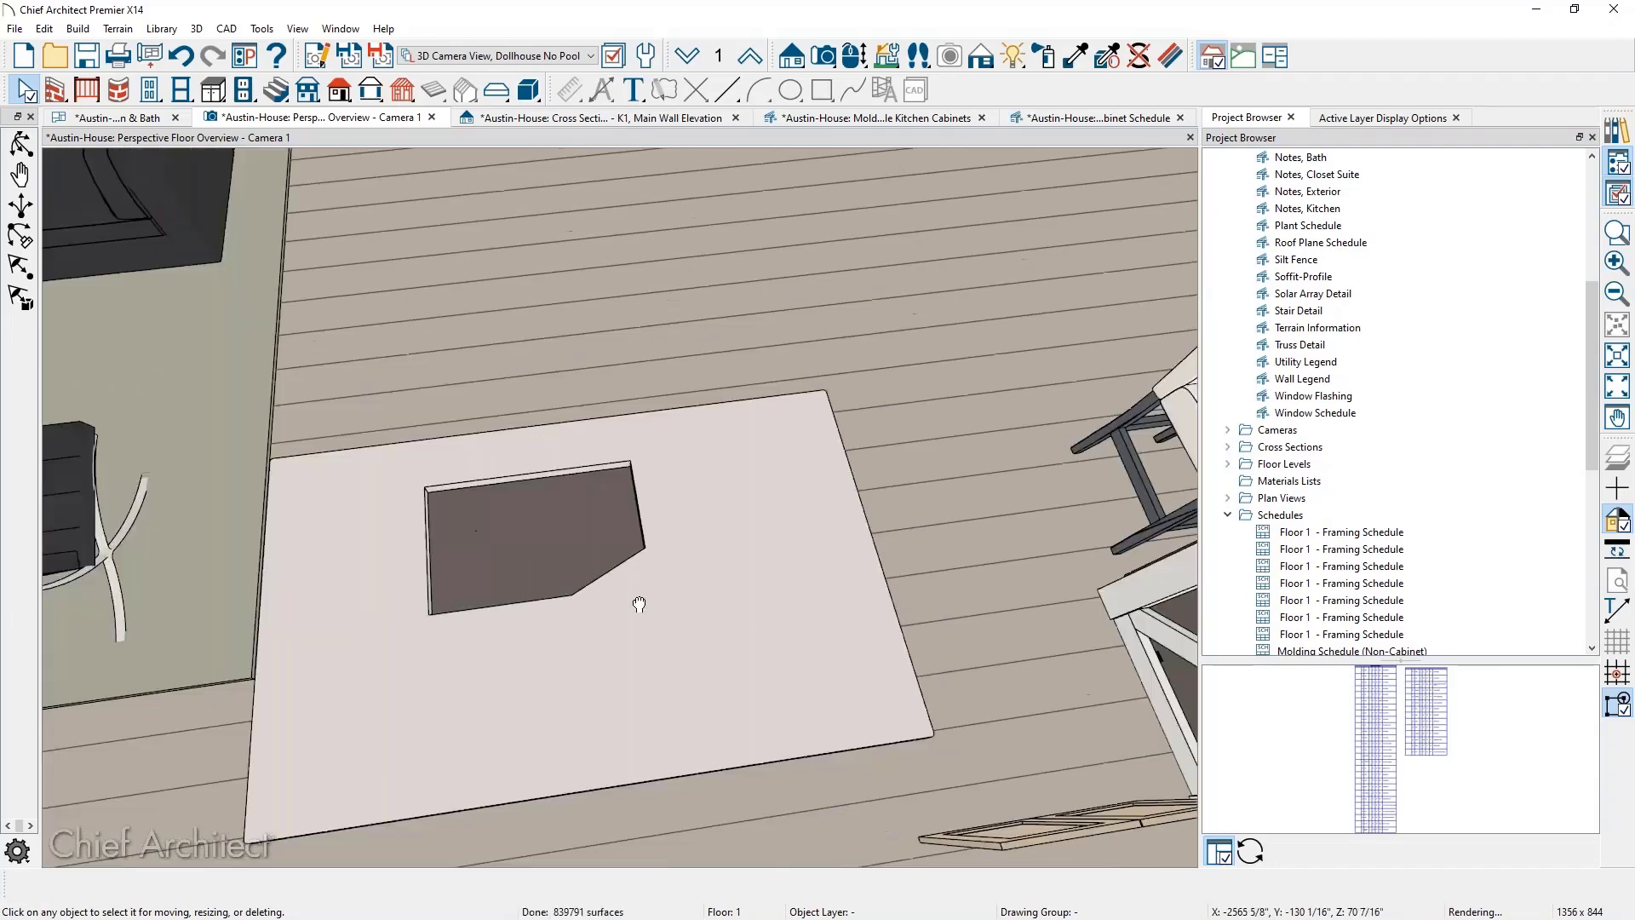
pyautogui.moveTo(638, 602); pyautogui.dragTo(11, 709, button='middle')
pyautogui.moveTo(368, 633); pyautogui.dragTo(635, 533)
pyautogui.scroll(3, 743, 272)
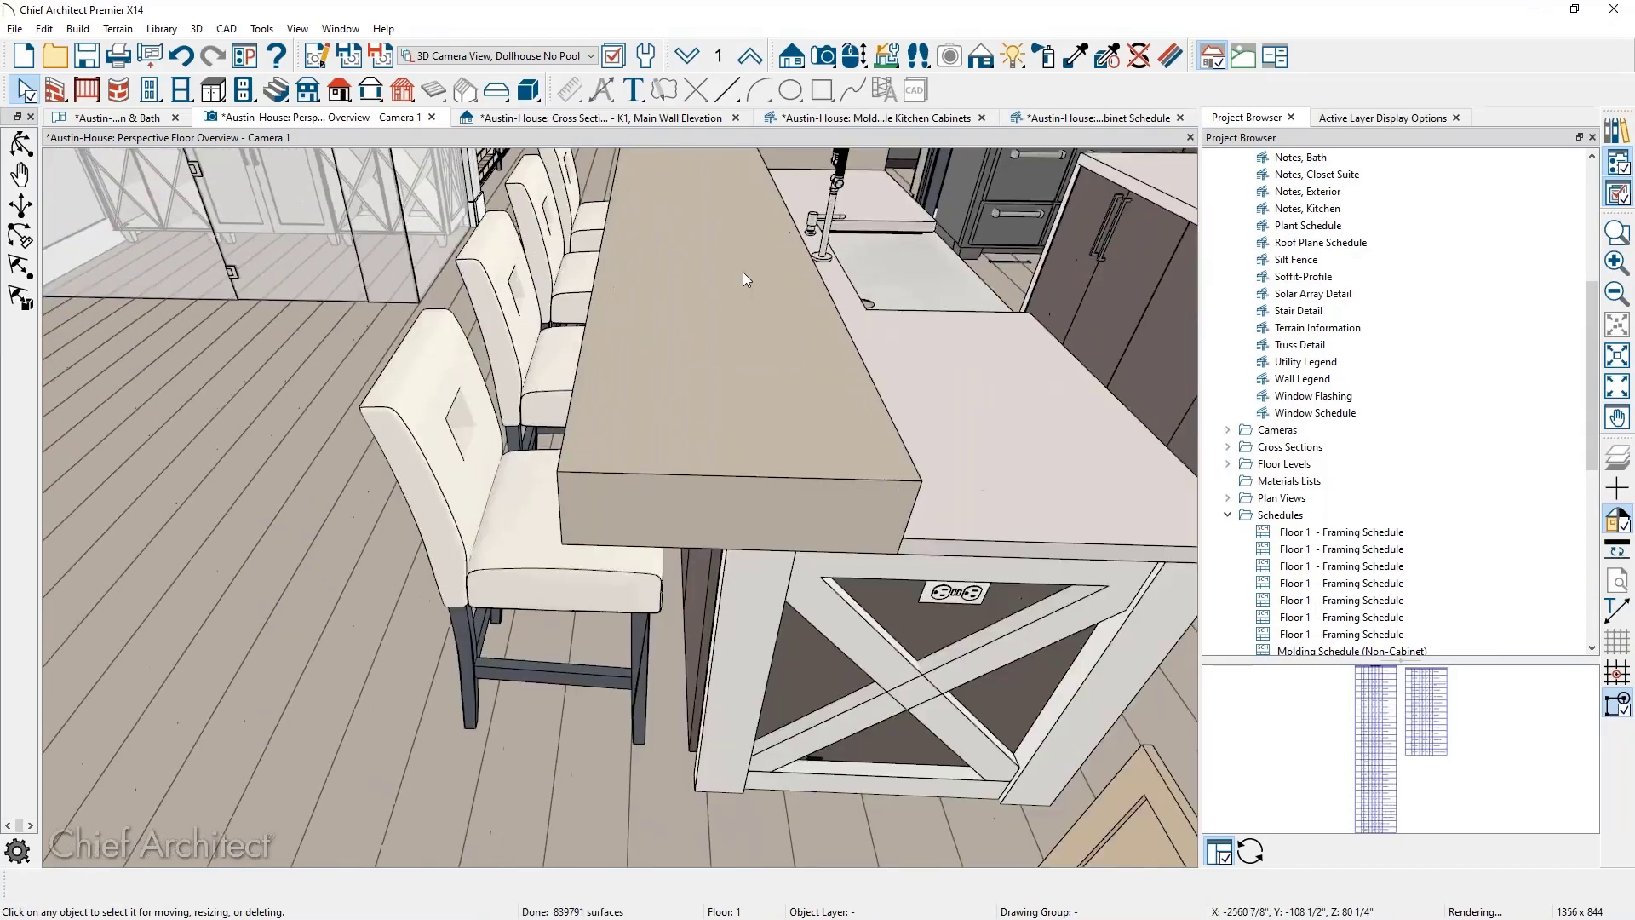
pyautogui.moveTo(842, 455); pyautogui.dragTo(771, 410, button='middle')
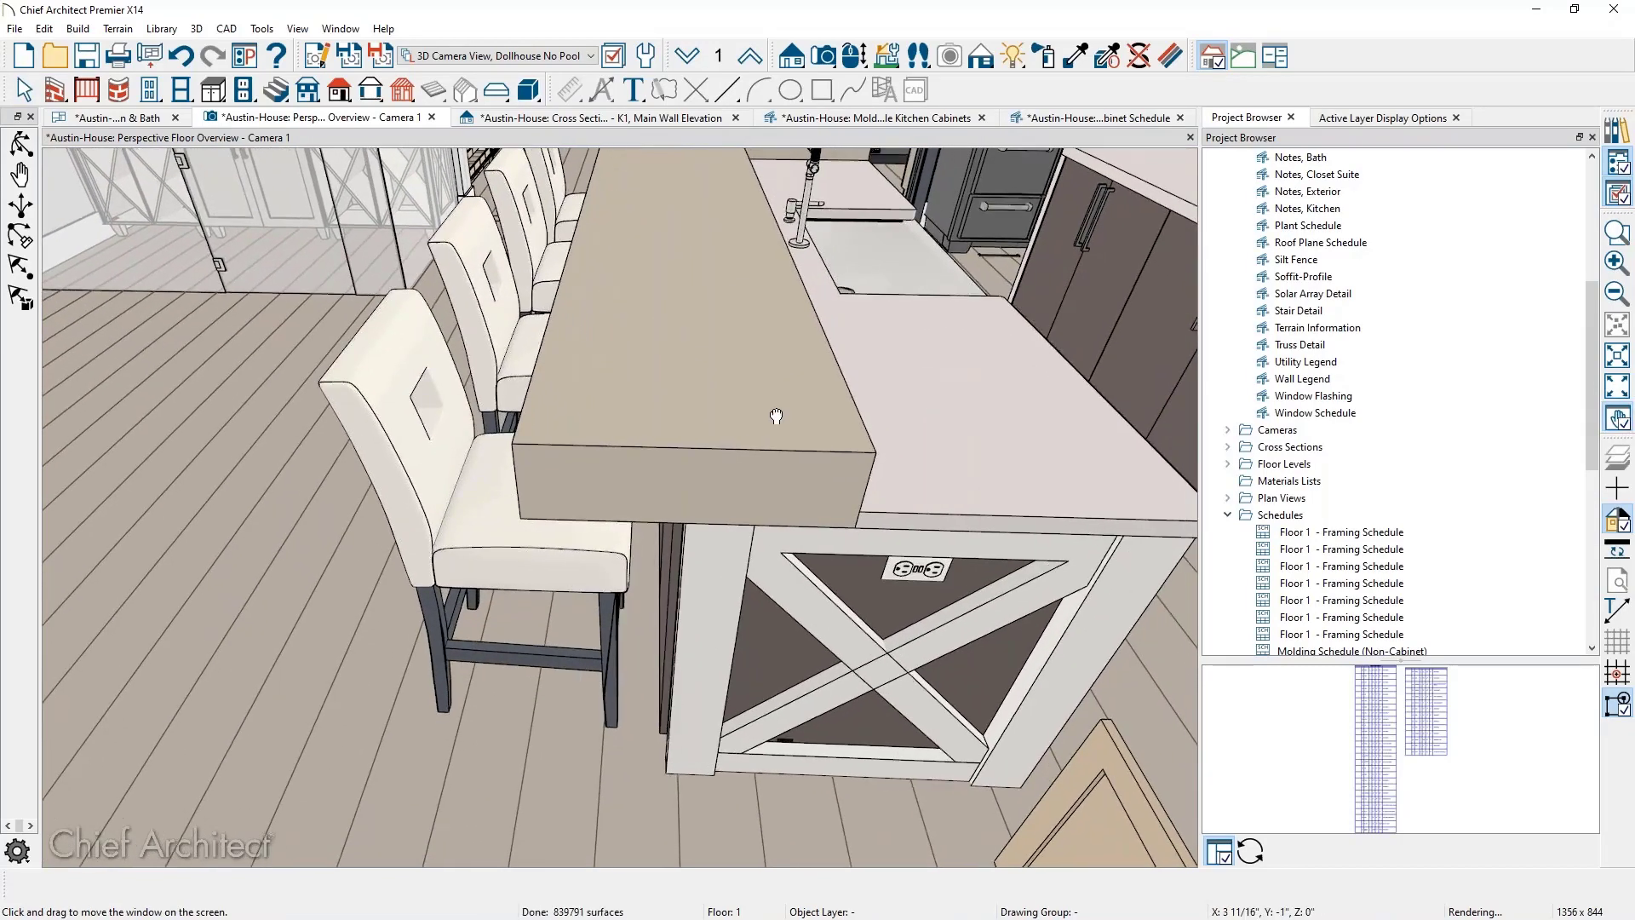
pyautogui.scroll(-4, 767, 401)
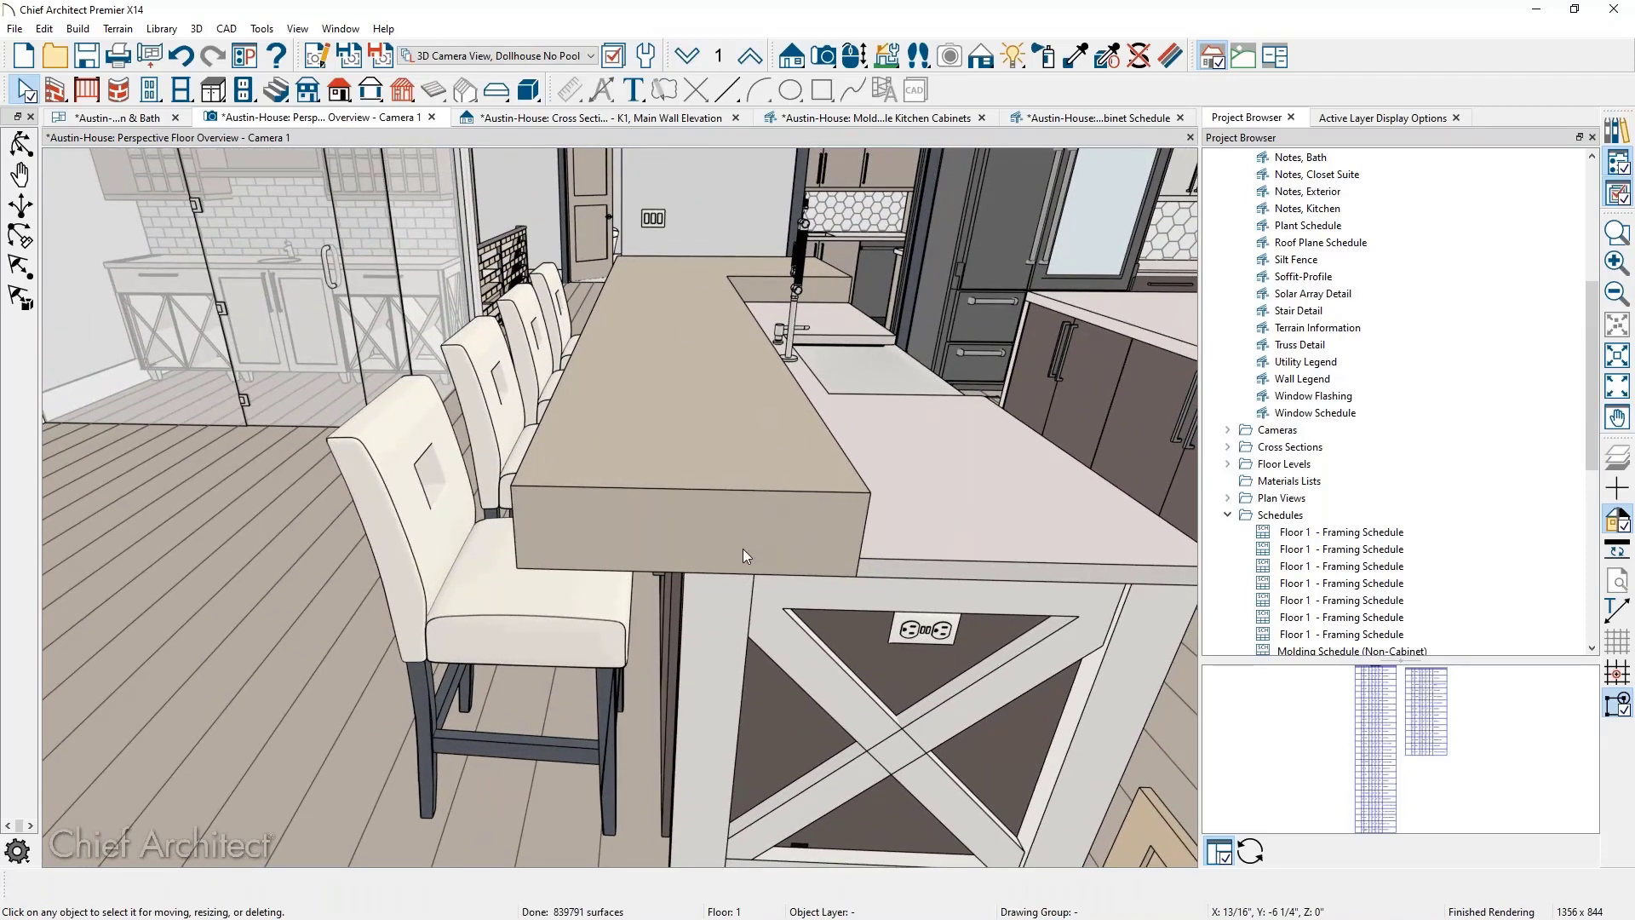
pyautogui.moveTo(743, 548); pyautogui.dragTo(756, 210, button='middle')
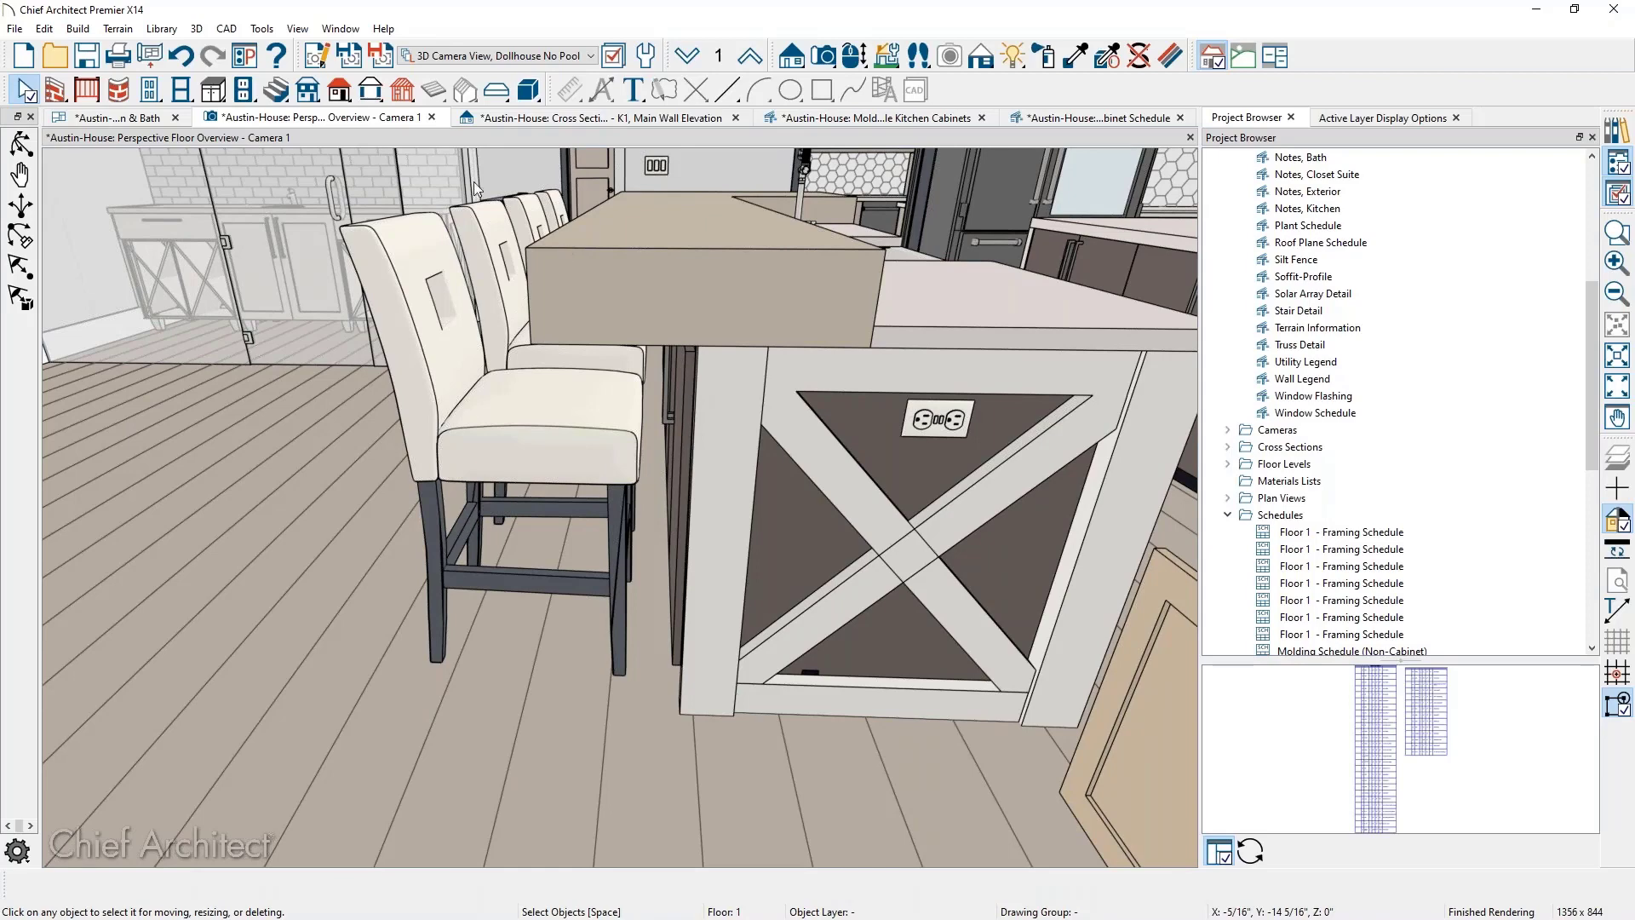
pyautogui.moveTo(300, 328); pyautogui.dragTo(396, 212, button='middle')
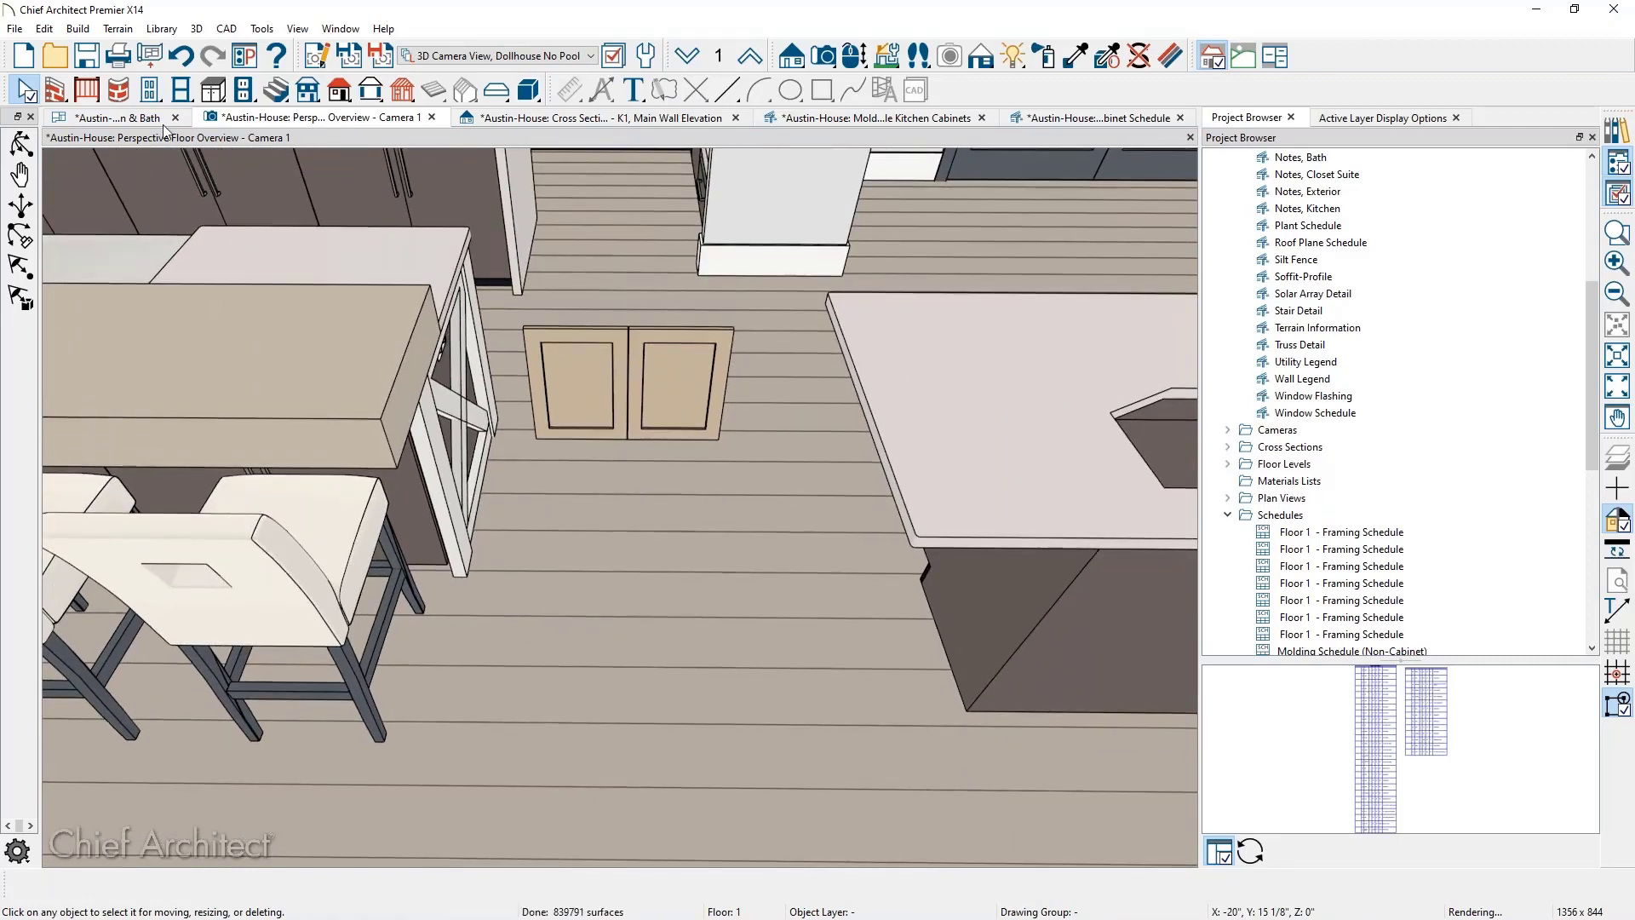
# Draw a small custom countertop between the island and the B48 cabinet and lengthen it about 39" toward the stools
pyautogui.click(213, 89)
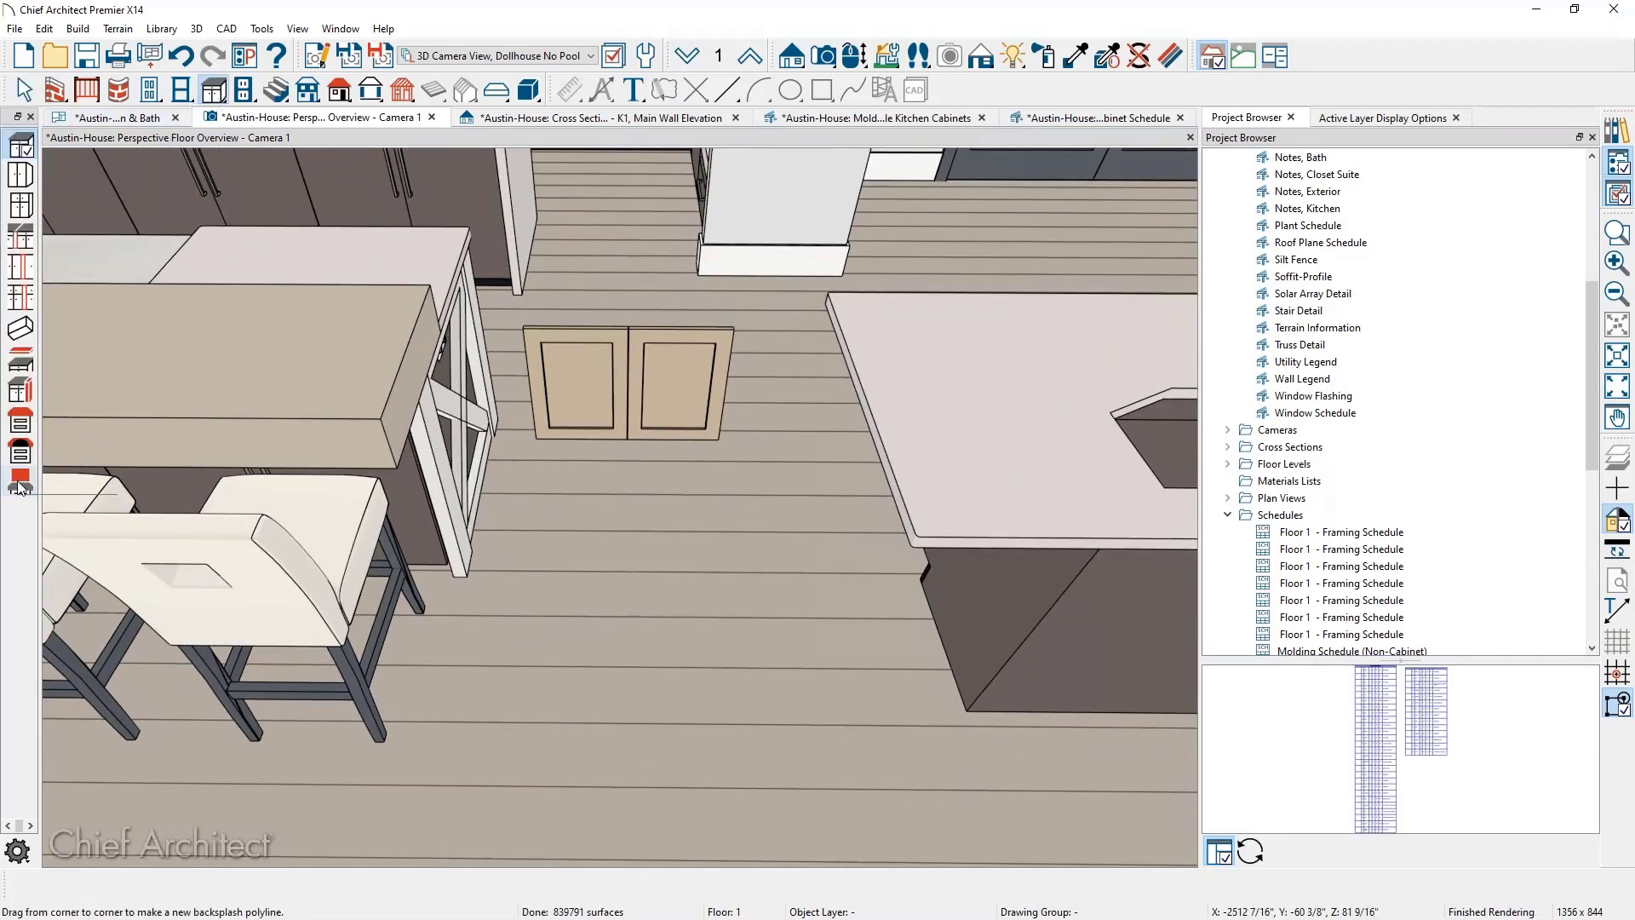
pyautogui.click(21, 419)
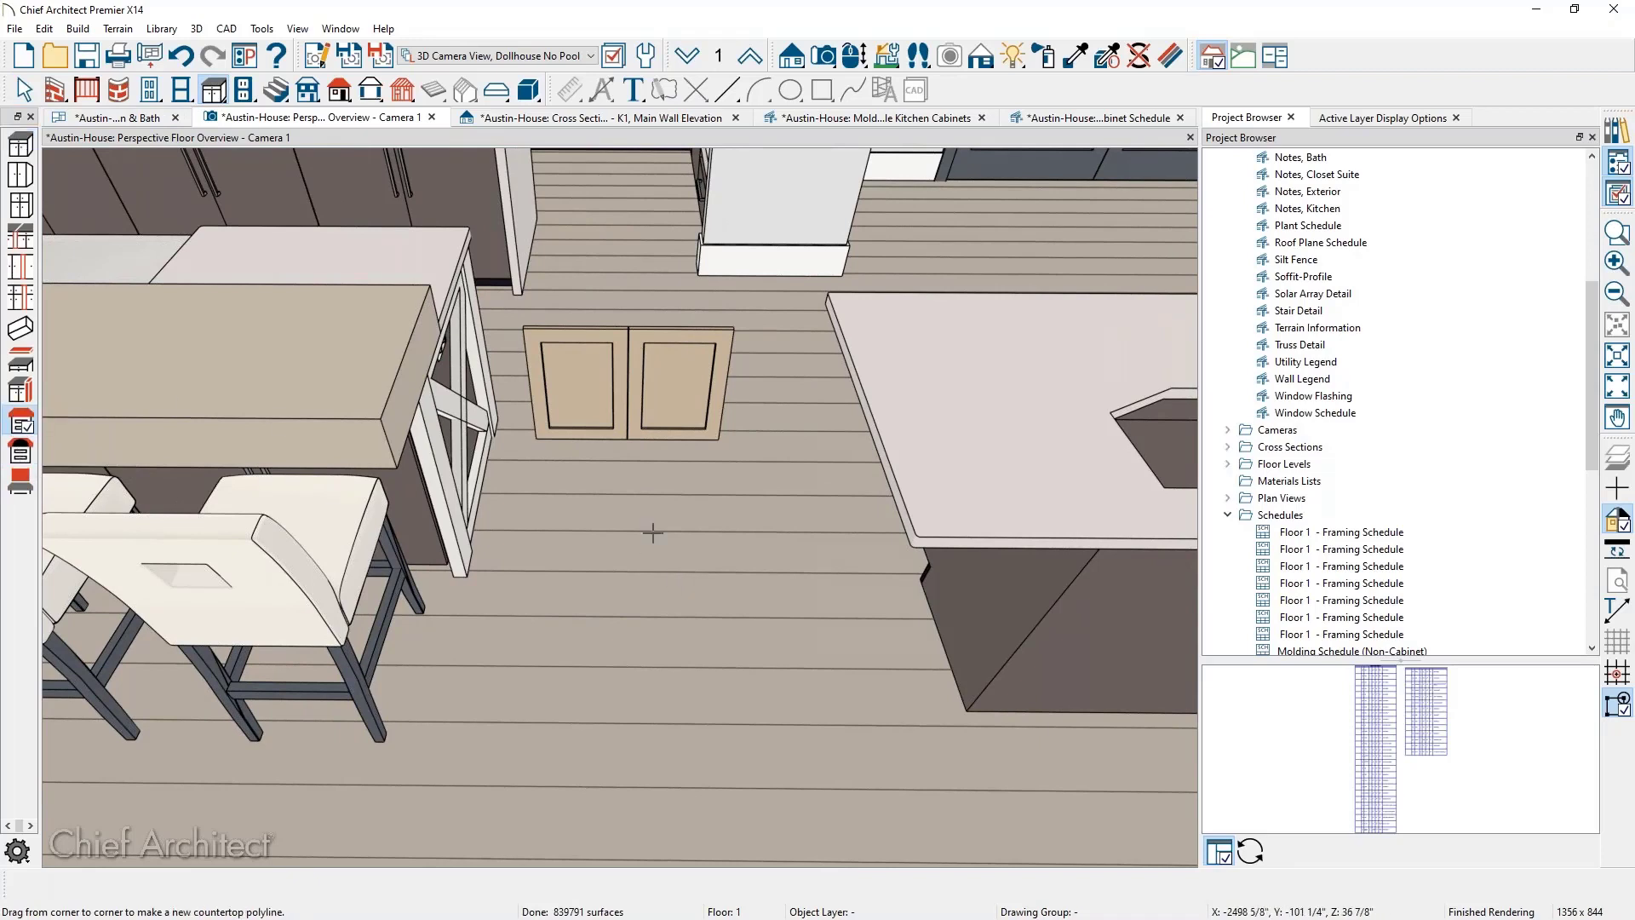
pyautogui.moveTo(560, 530); pyautogui.dragTo(736, 641)
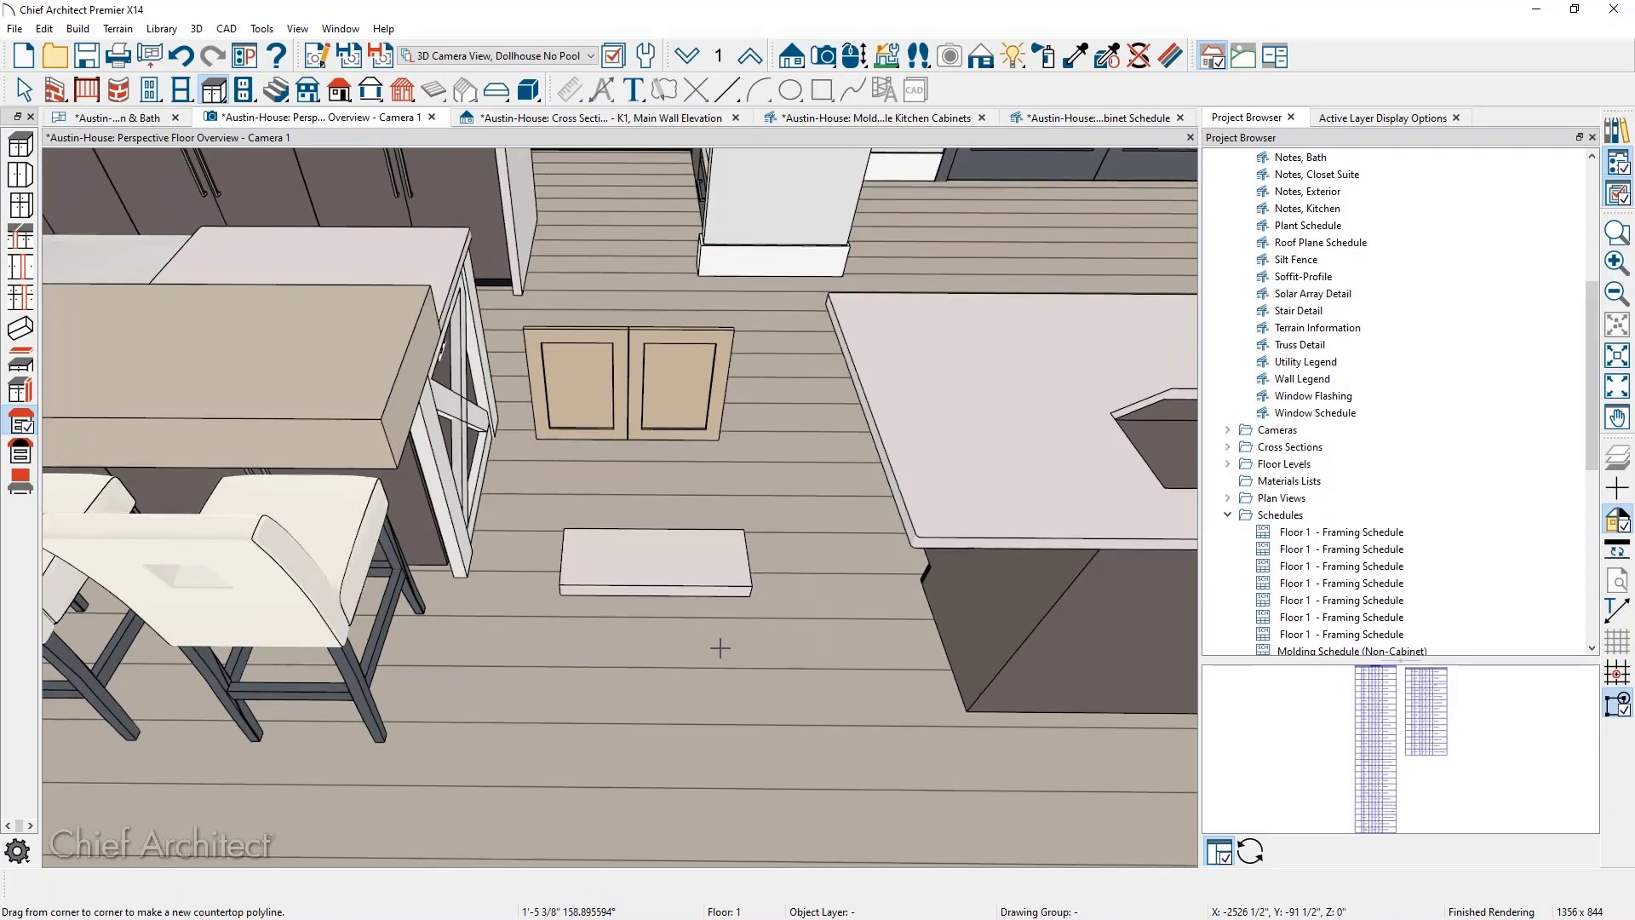
pyautogui.click(658, 561)
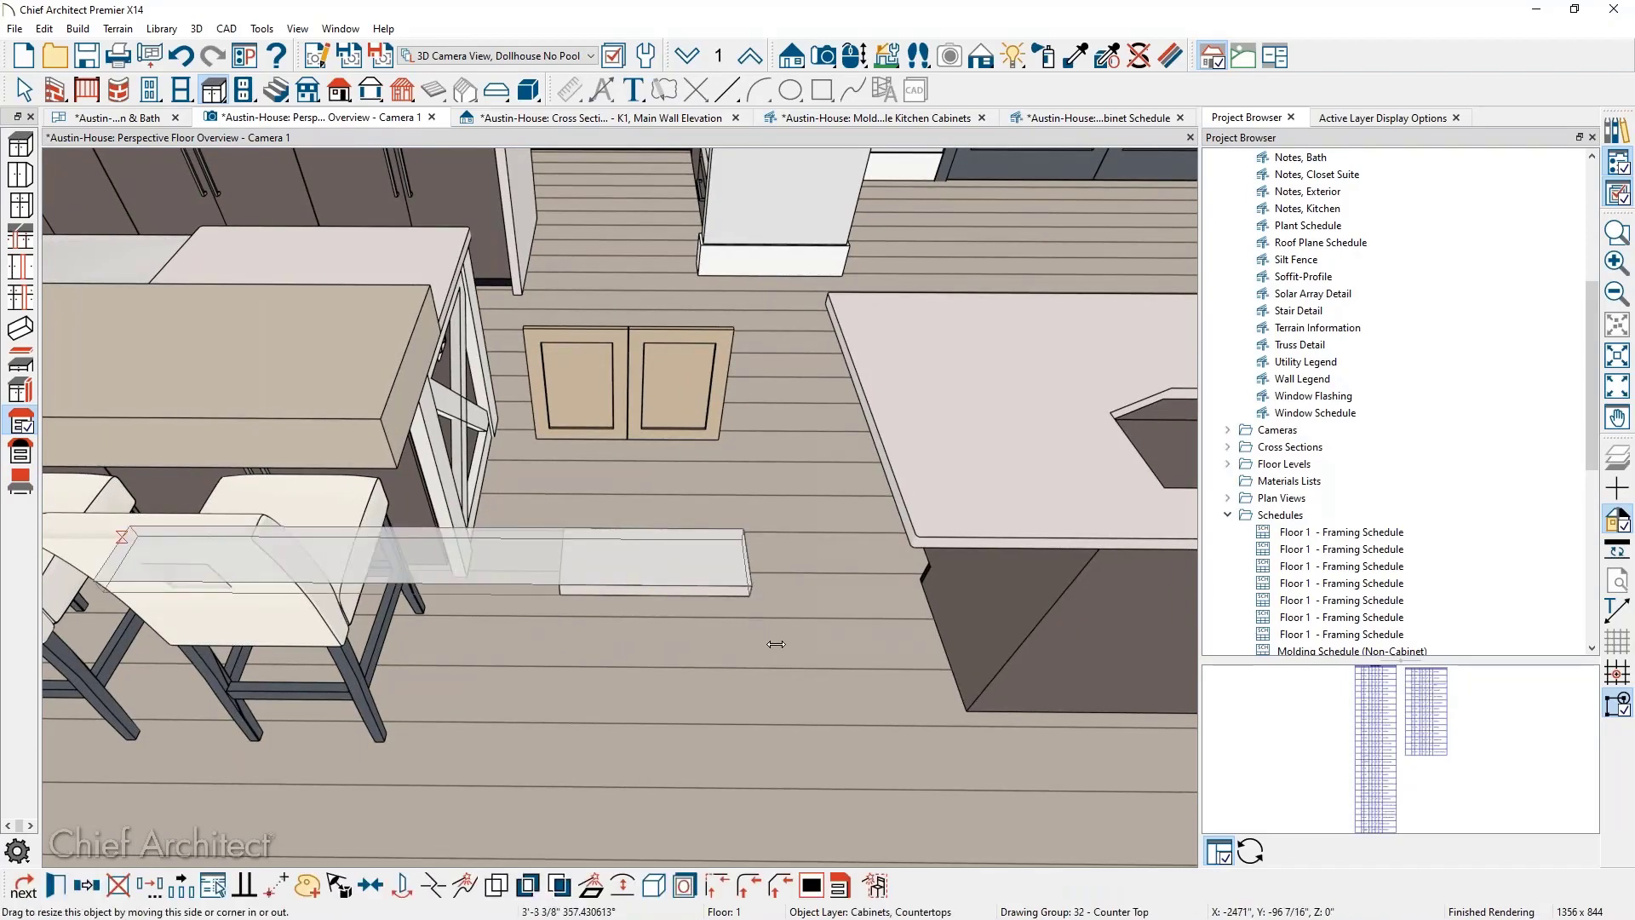
pyautogui.press('space')
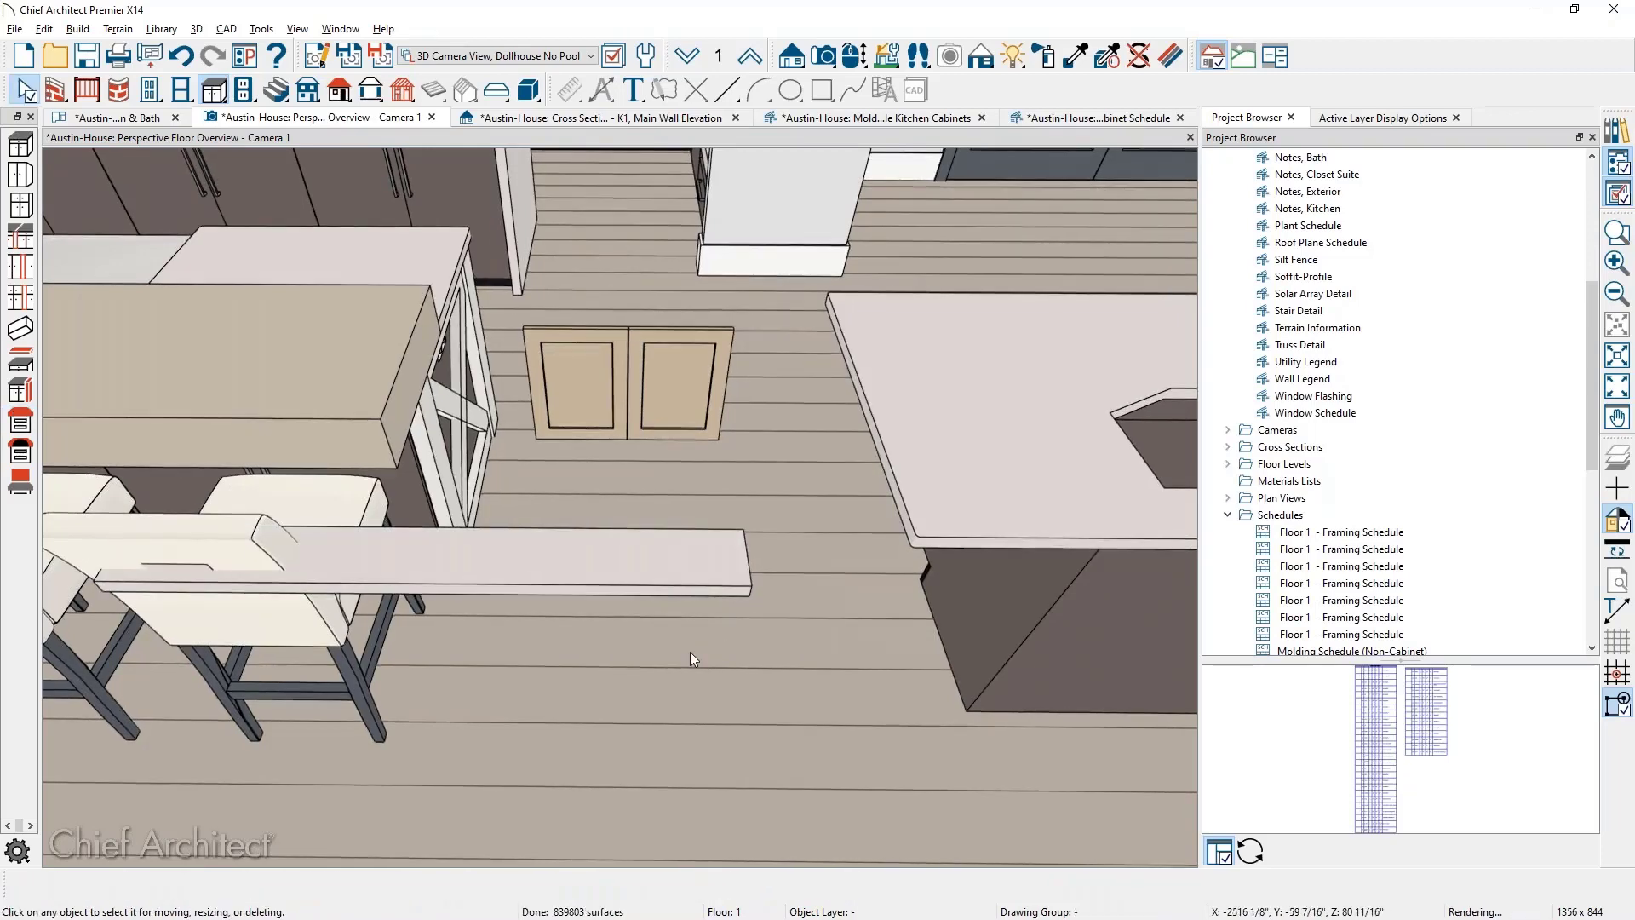
# Detach the narrow countertop's height and thickness from the cabinet and set its top to 24" above the finished floor
pyautogui.moveTo(690, 651); pyautogui.dragTo(529, 431, button='middle')
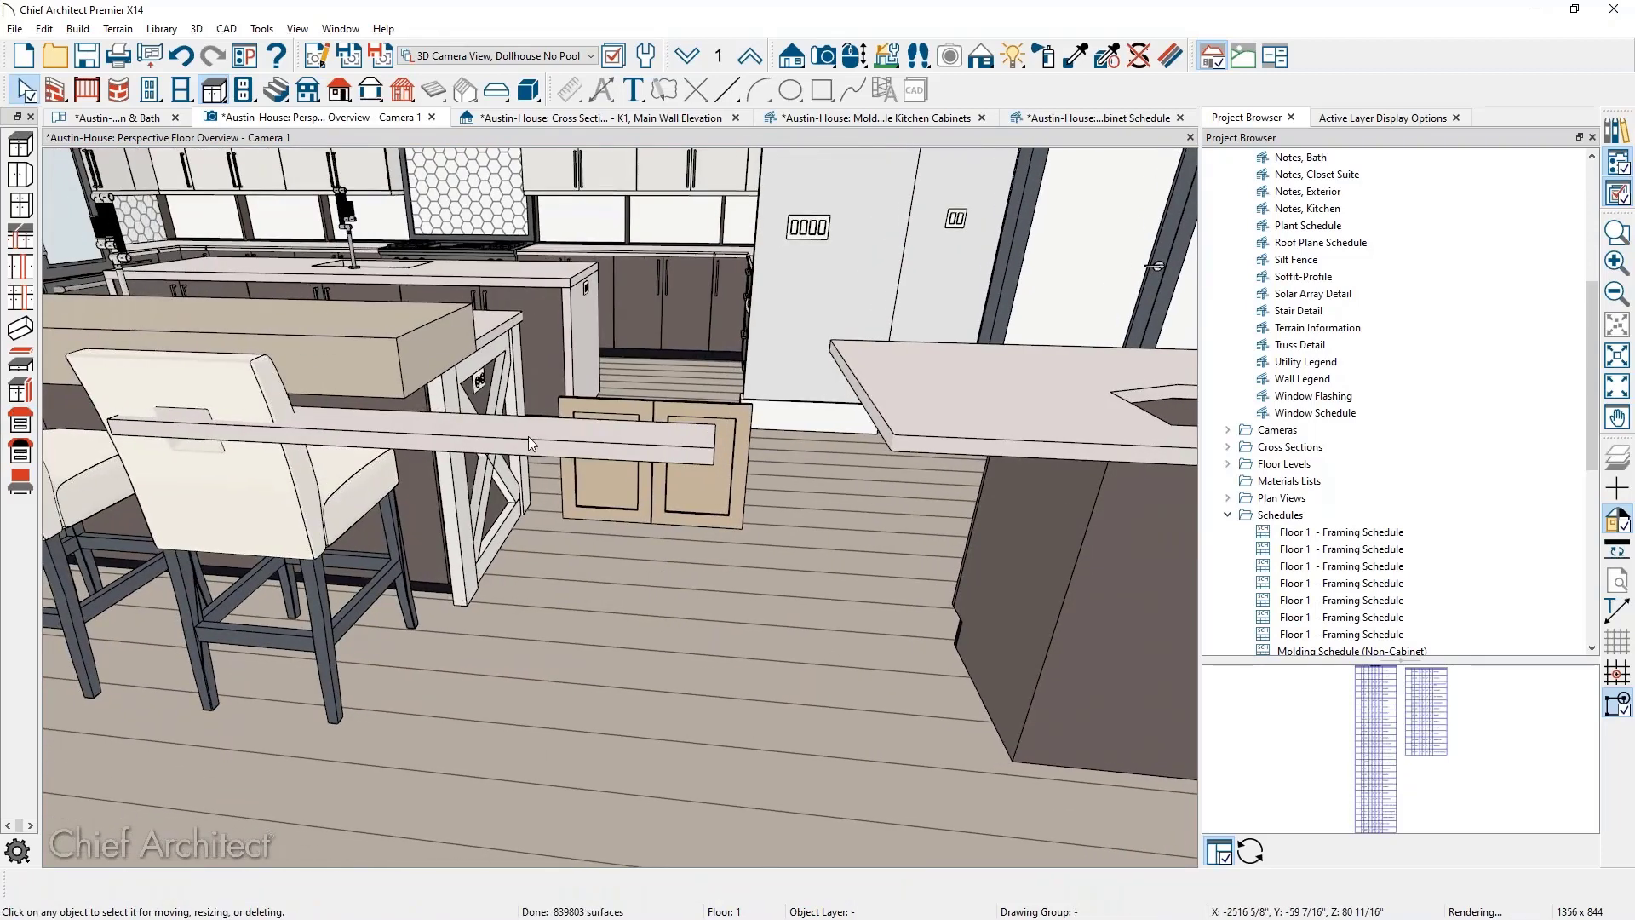
pyautogui.doubleClick(482, 424)
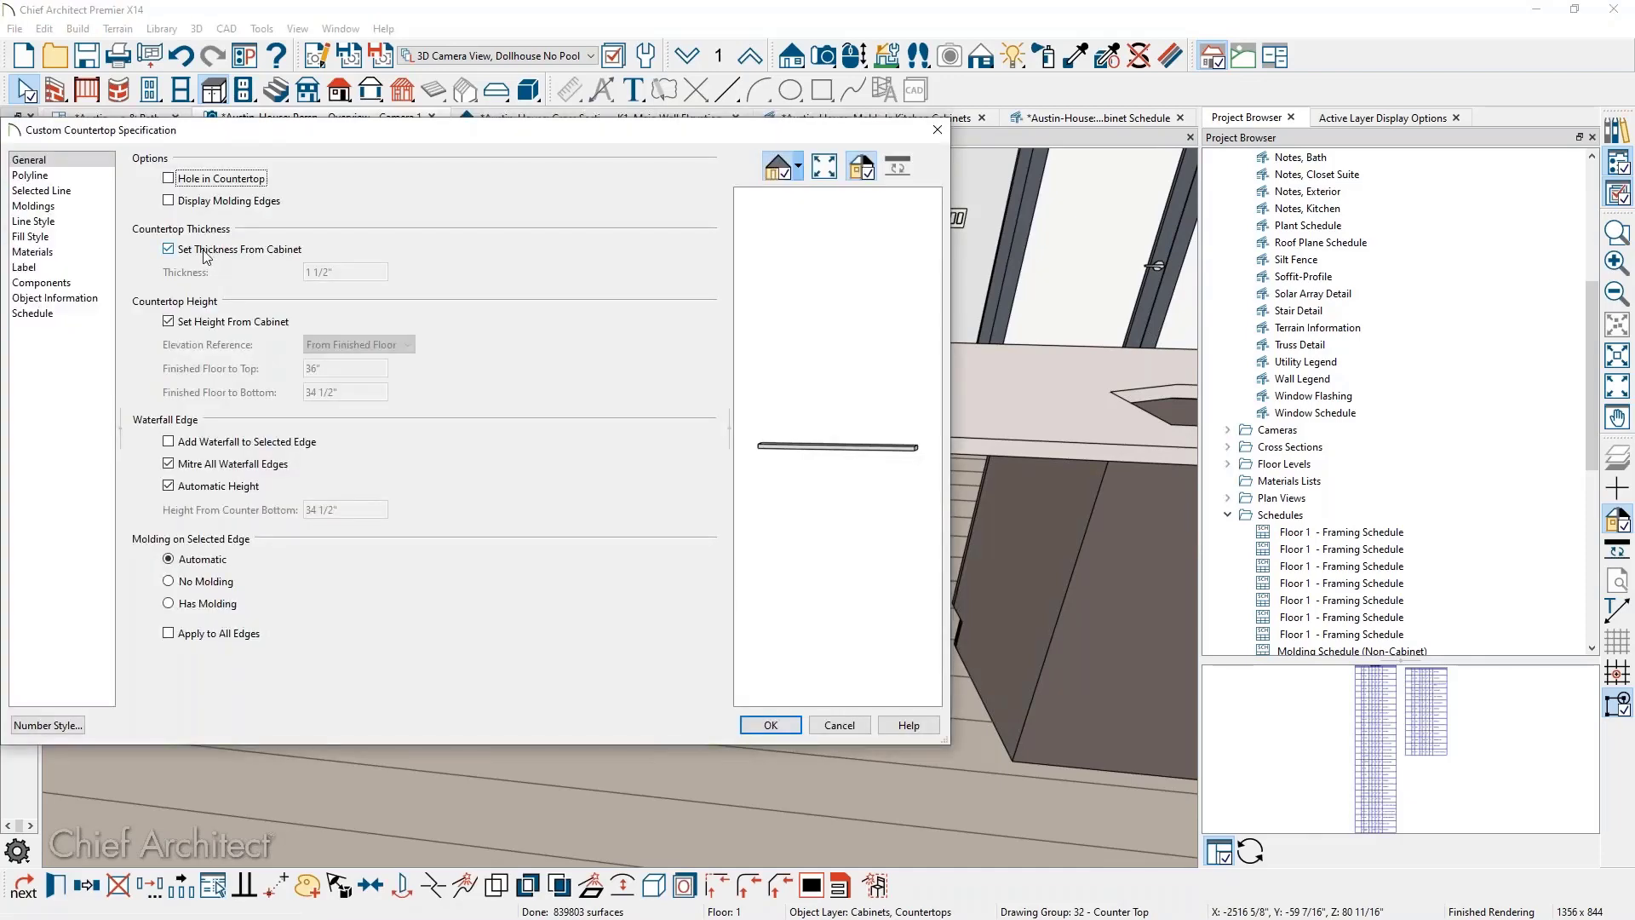
pyautogui.click(198, 322)
pyautogui.press('Tab')
pyautogui.press('Tab')
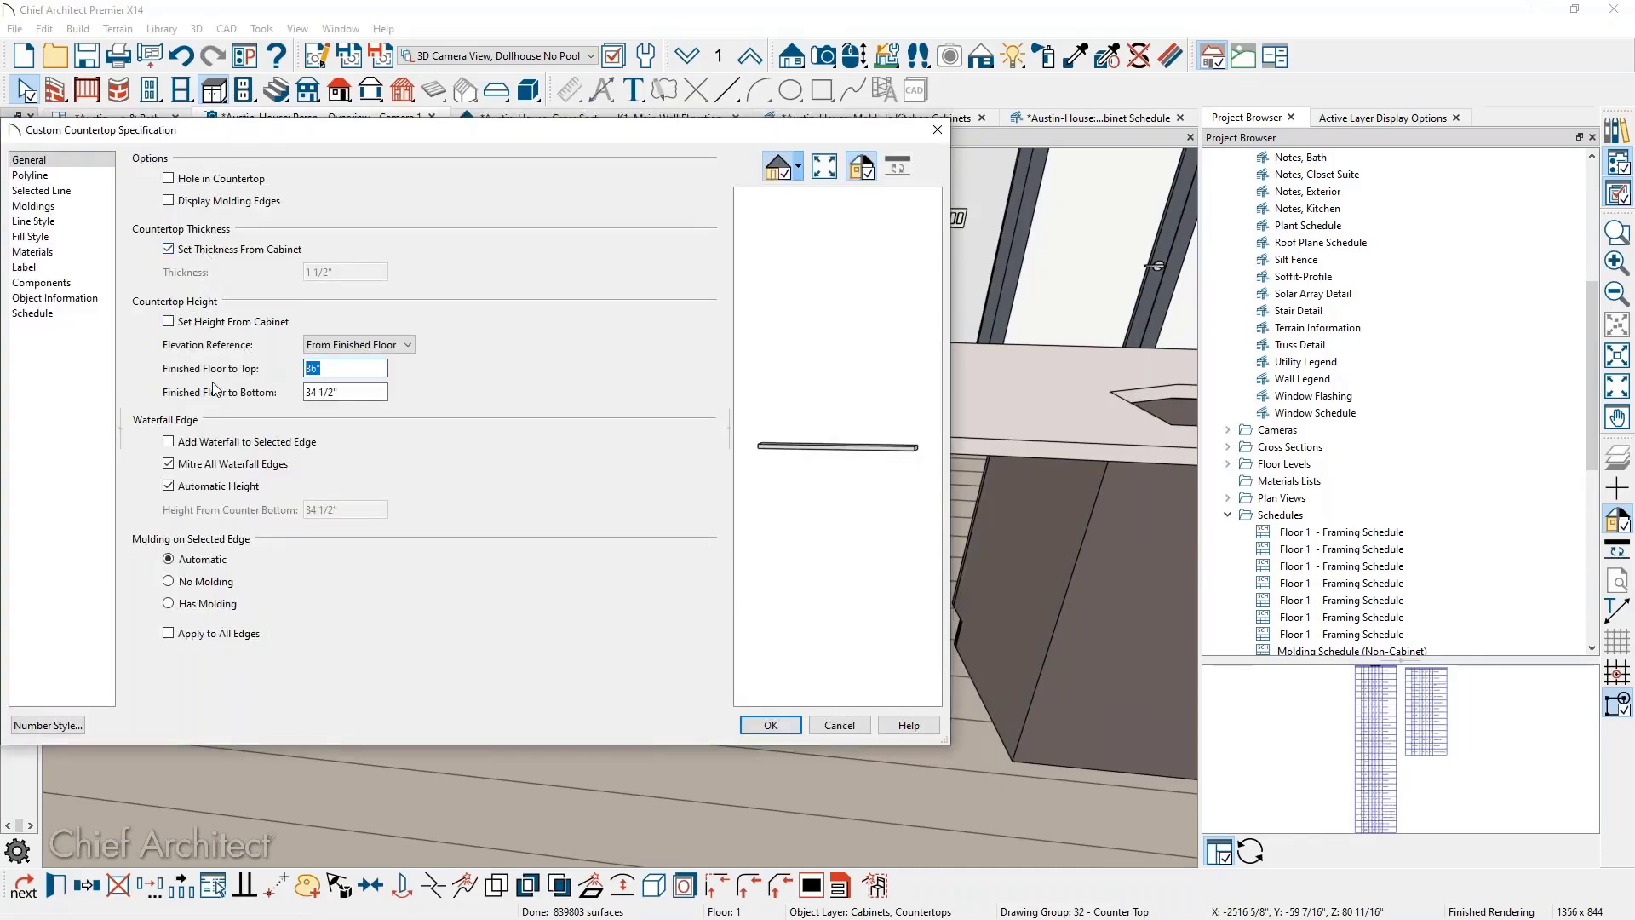
pyautogui.write('24')
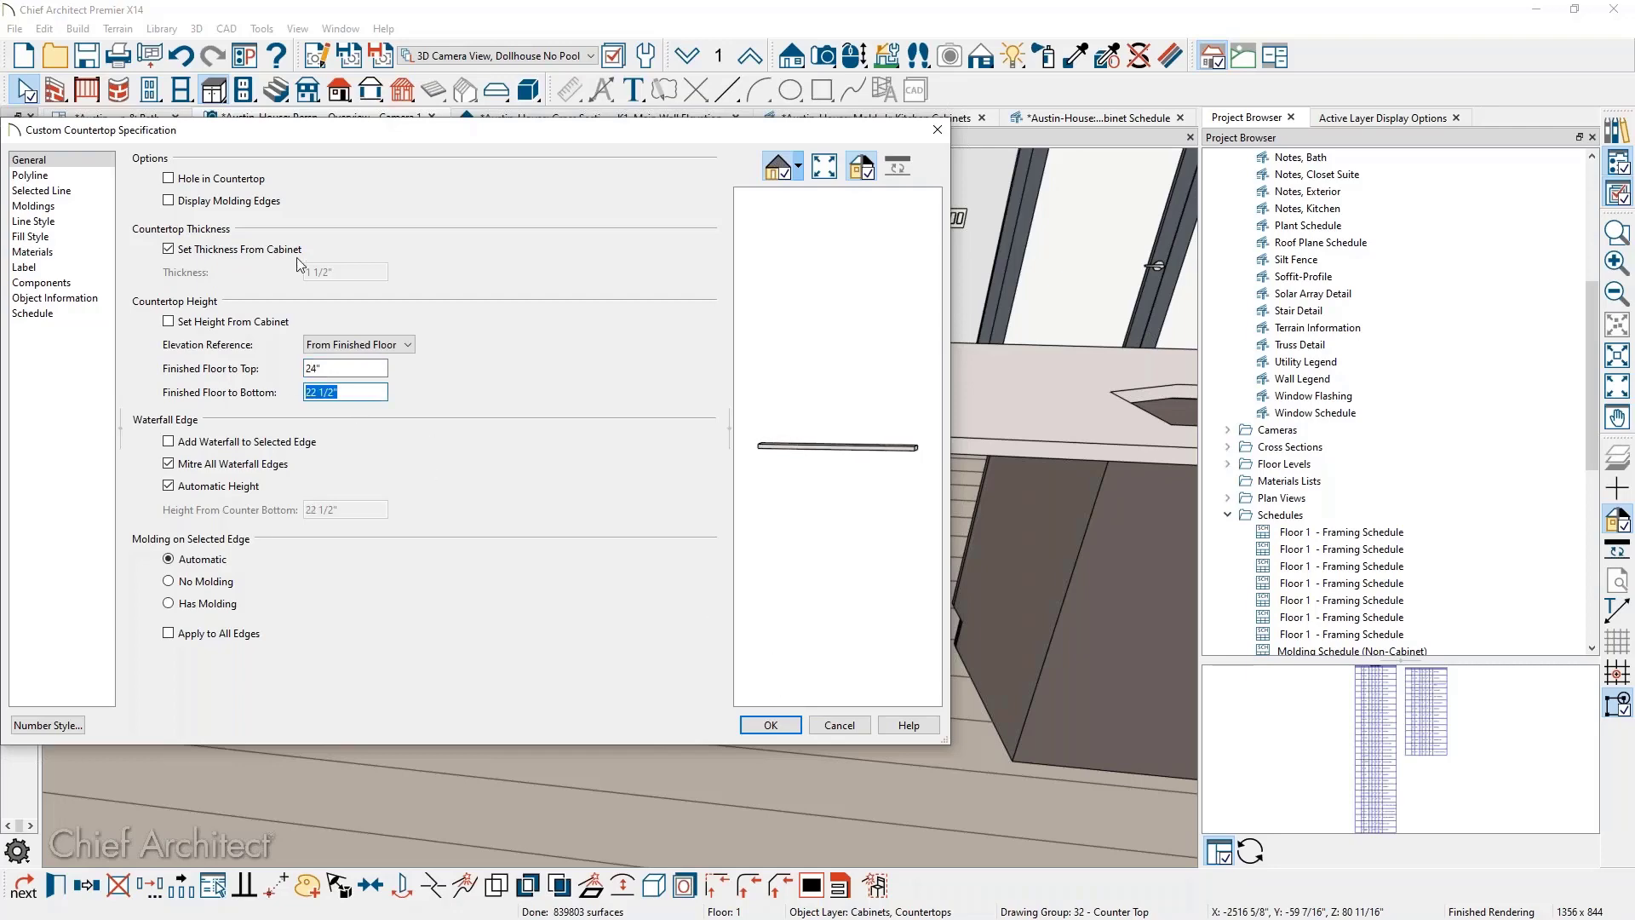
pyautogui.click(199, 249)
pyautogui.click(771, 725)
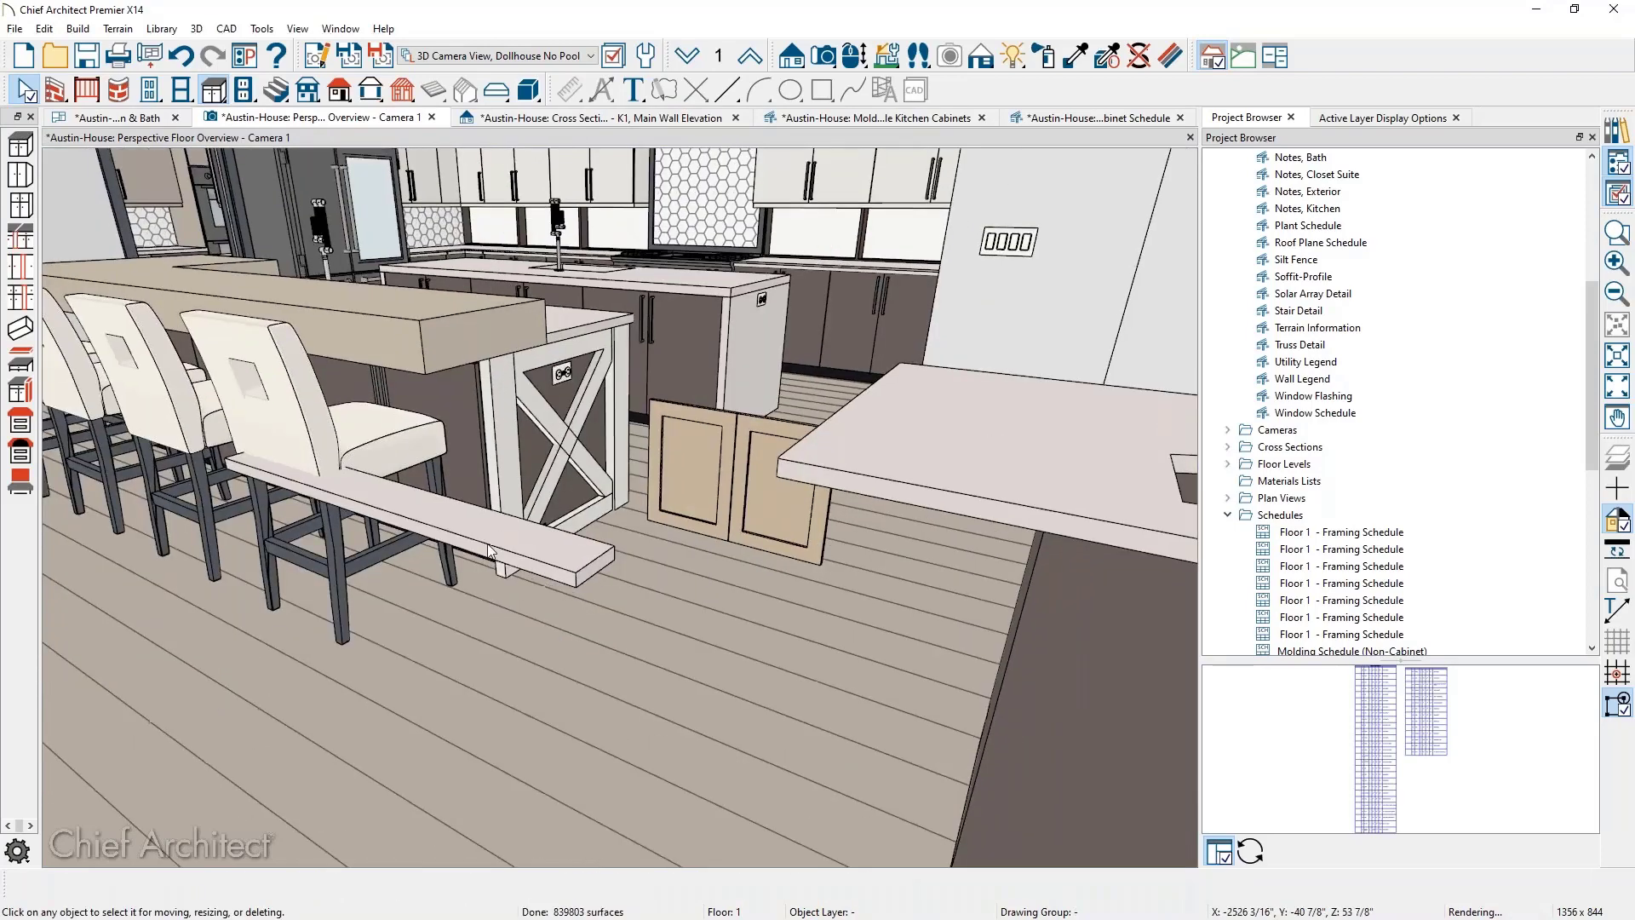
# Move the narrow countertop under the bar, against the back of the B3912 cabinet and flush with the island's end in plan
pyautogui.click(413, 489)
pyautogui.moveTo(413, 489); pyautogui.dragTo(631, 566)
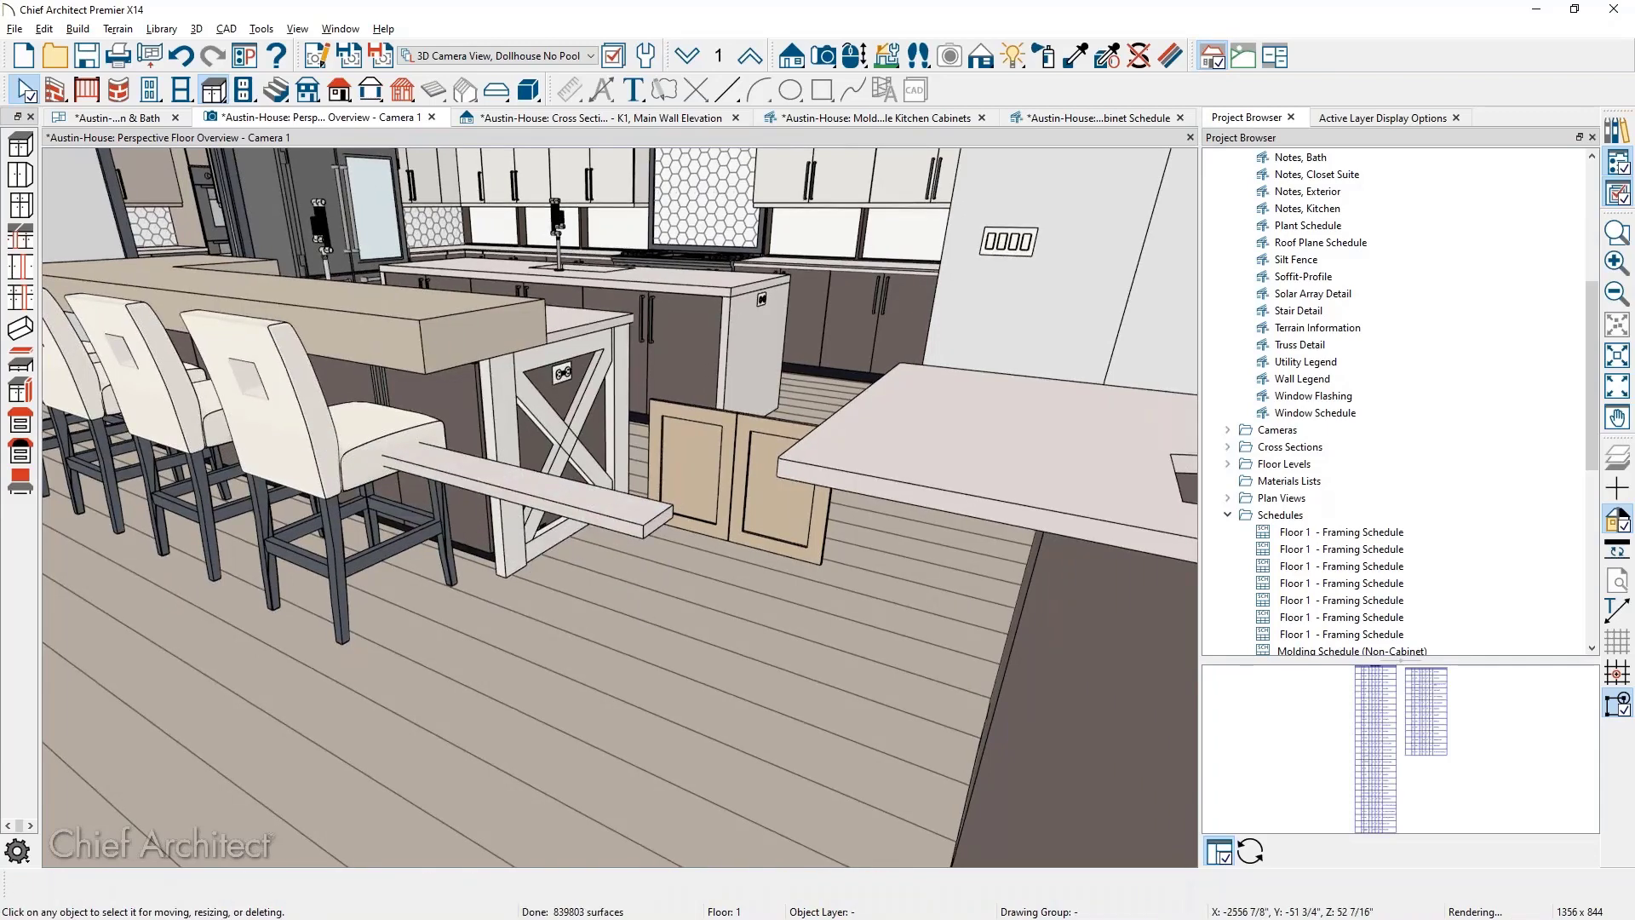
pyautogui.click(118, 117)
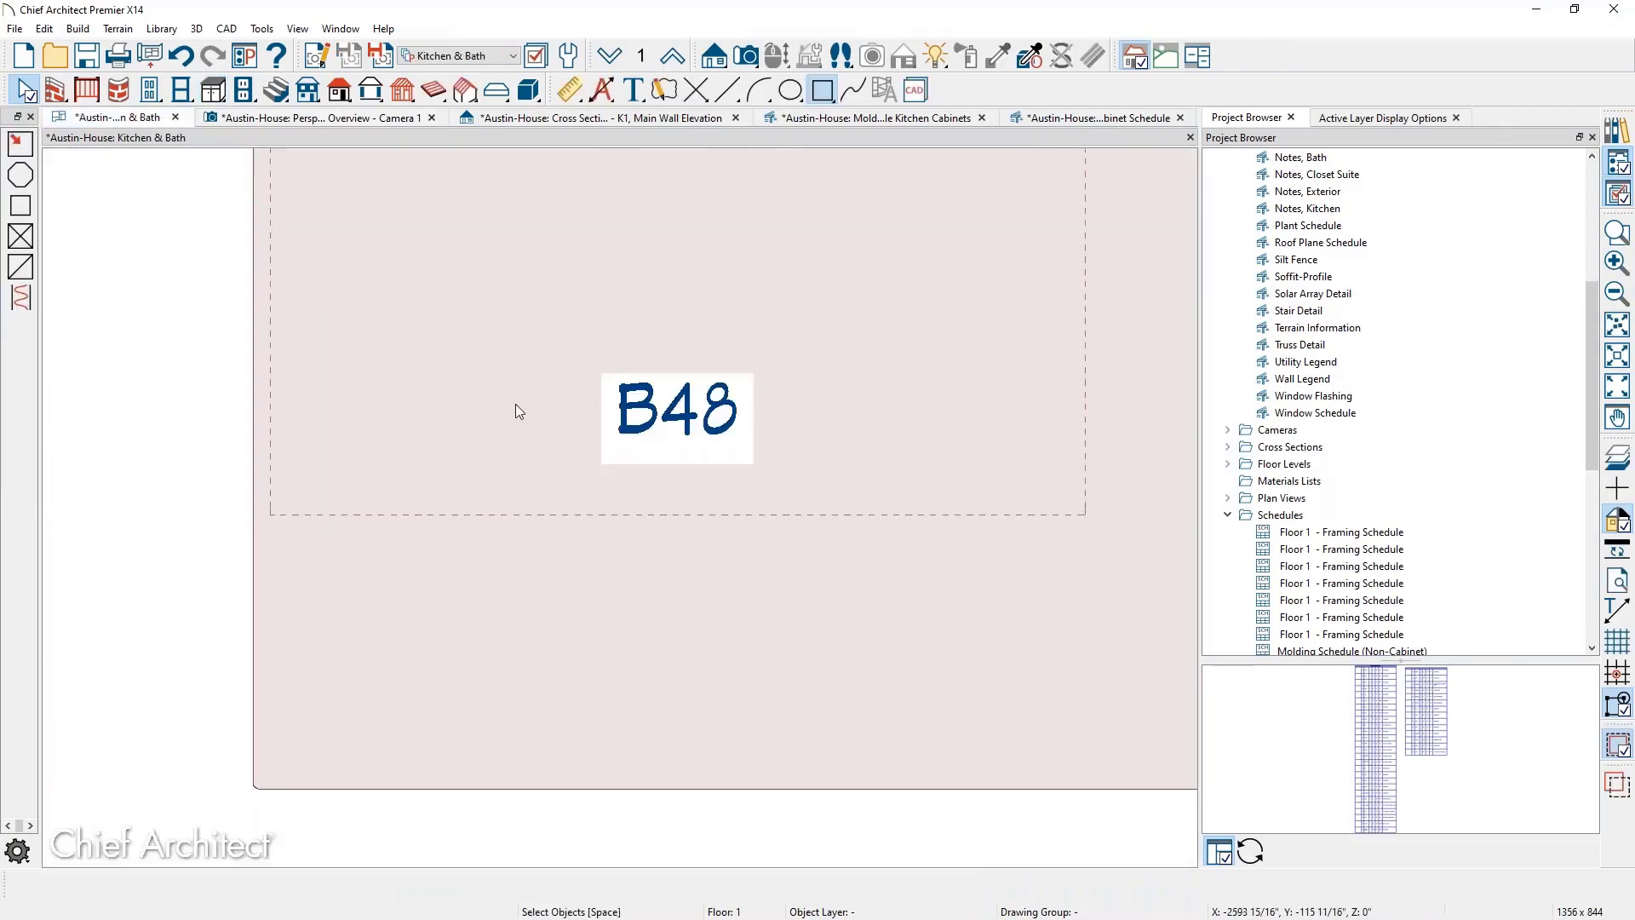
pyautogui.scroll(-3, 515, 417)
pyautogui.moveTo(658, 461); pyautogui.dragTo(224, 553, button='middle')
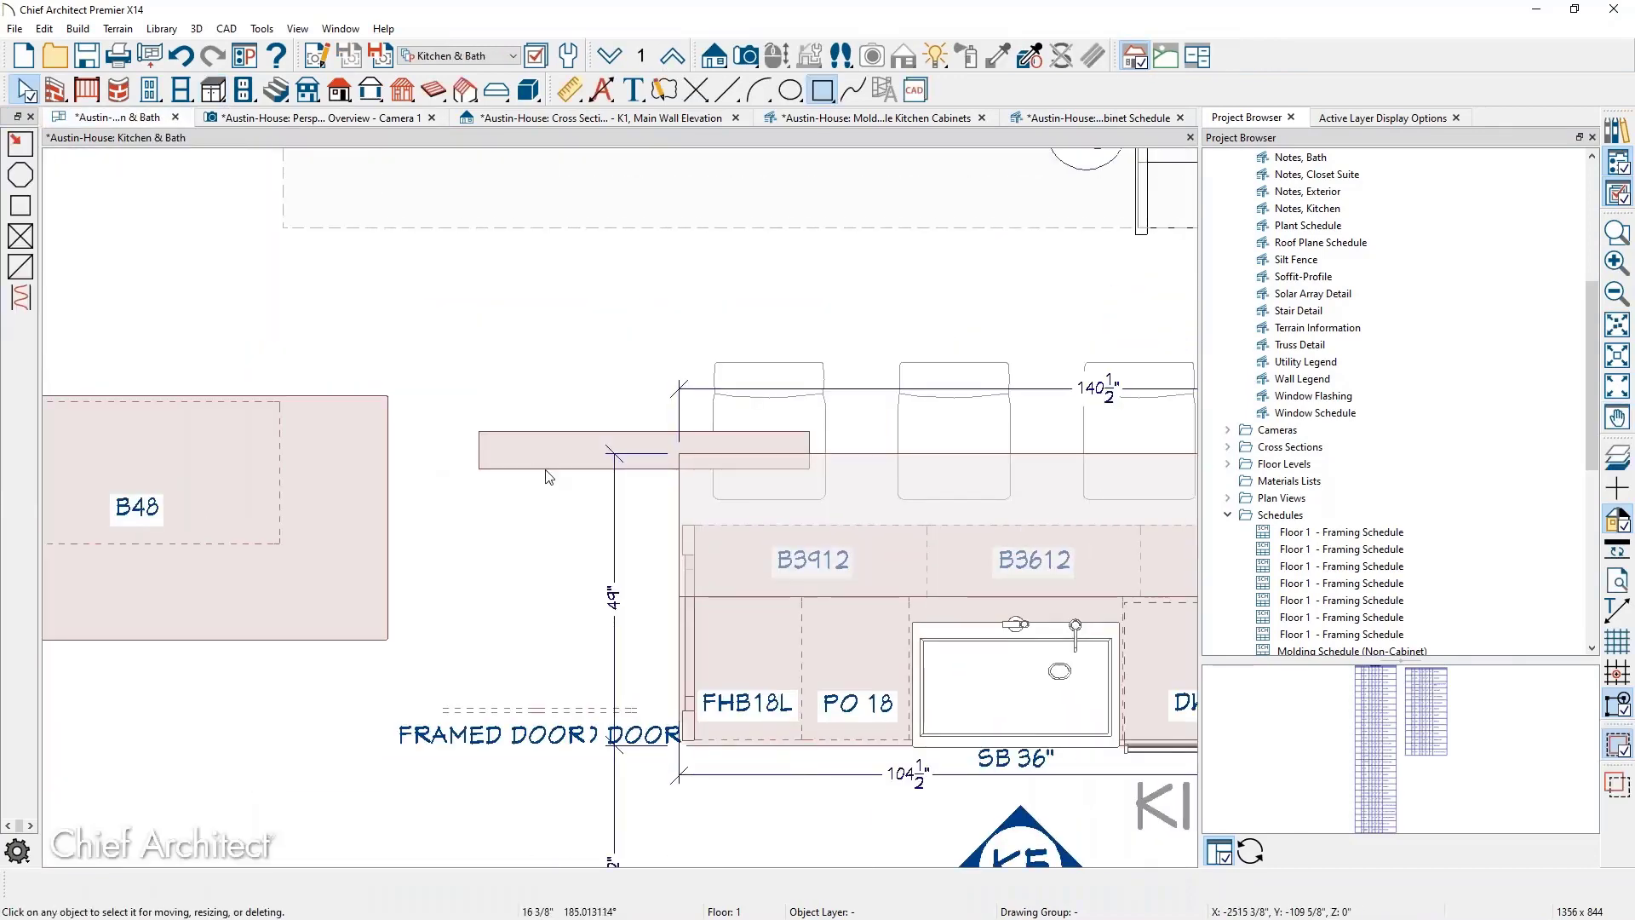
pyautogui.click(546, 466)
pyautogui.moveTo(644, 450); pyautogui.dragTo(845, 507)
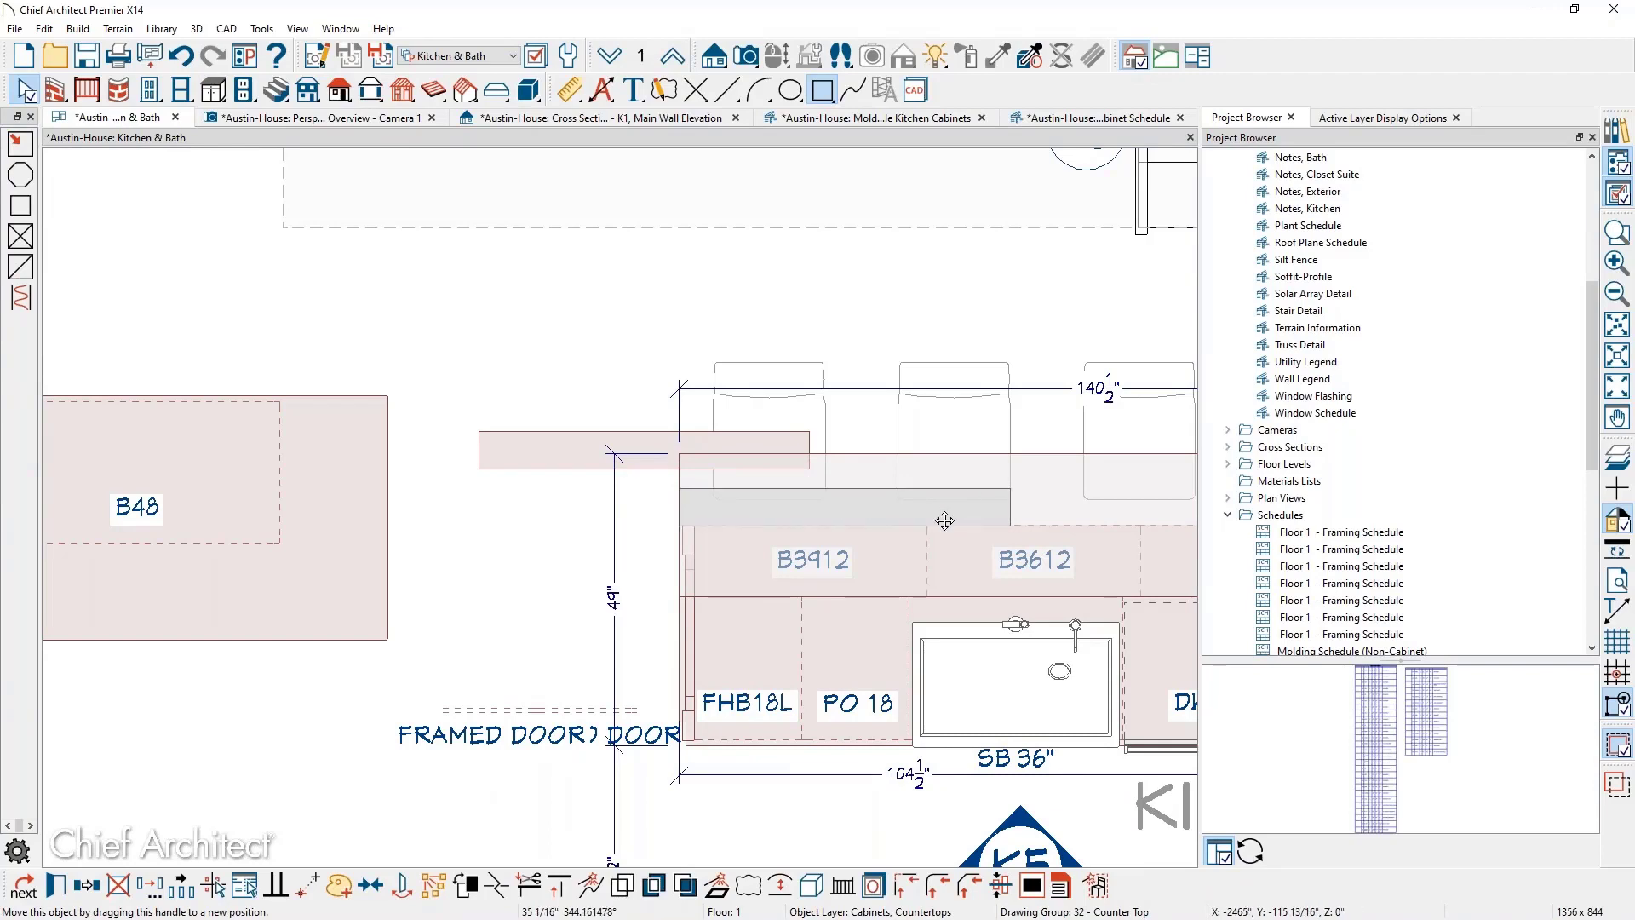
# Lengthen the narrow countertop about 48" along the island's seating side and view it in the perspective overview
pyautogui.scroll(-1, 545, 408)
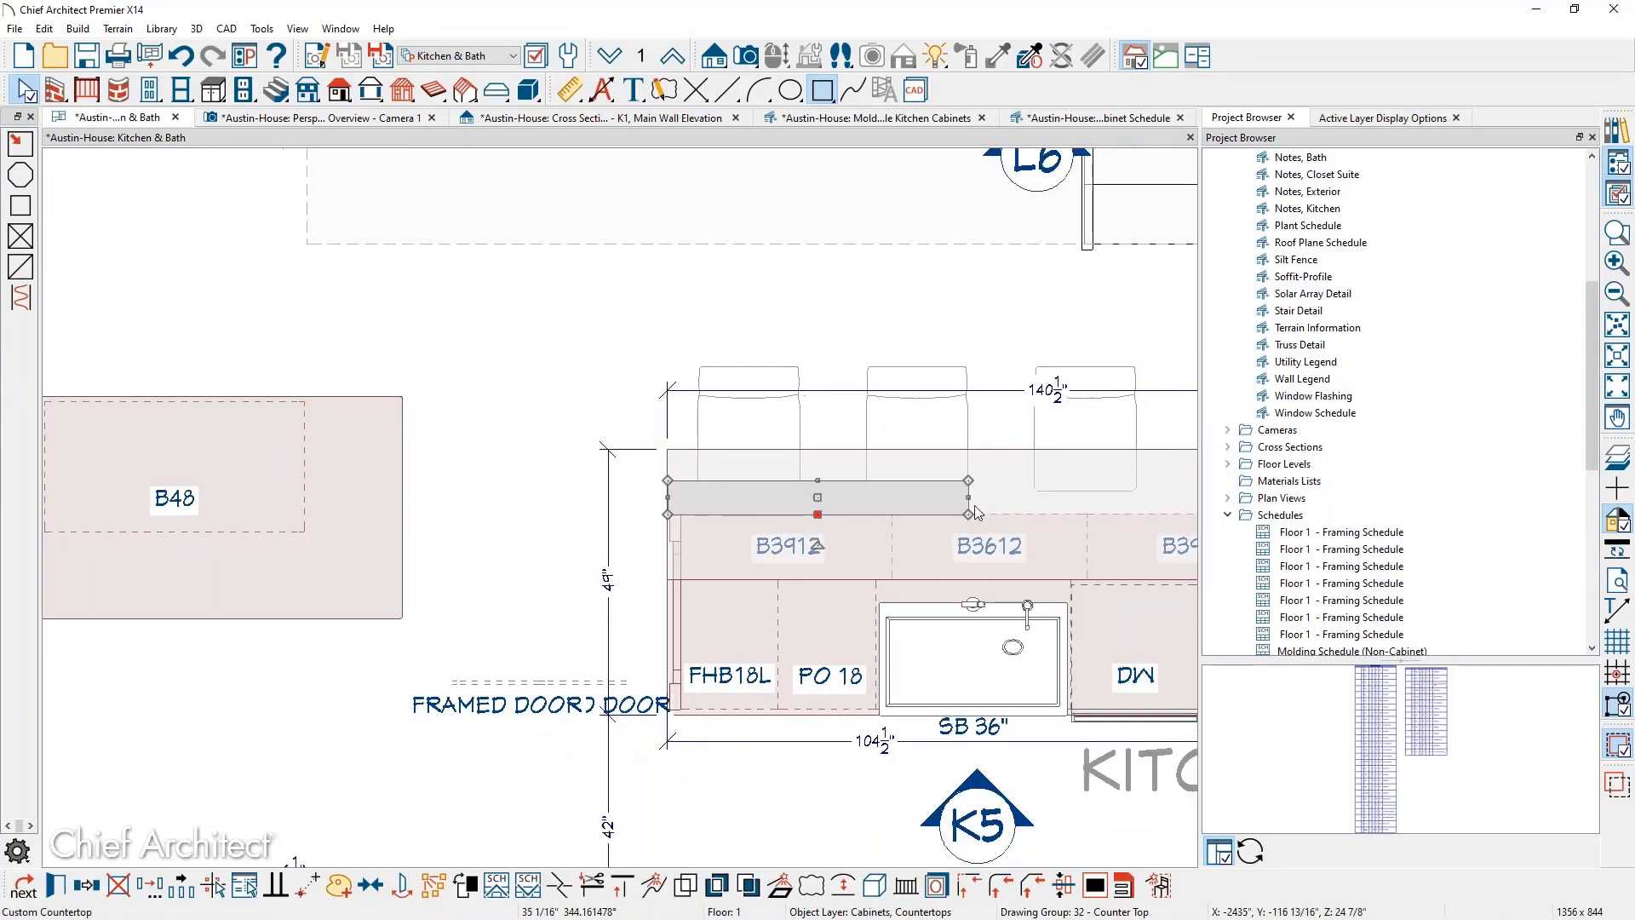
pyautogui.moveTo(968, 498); pyautogui.dragTo(1227, 491)
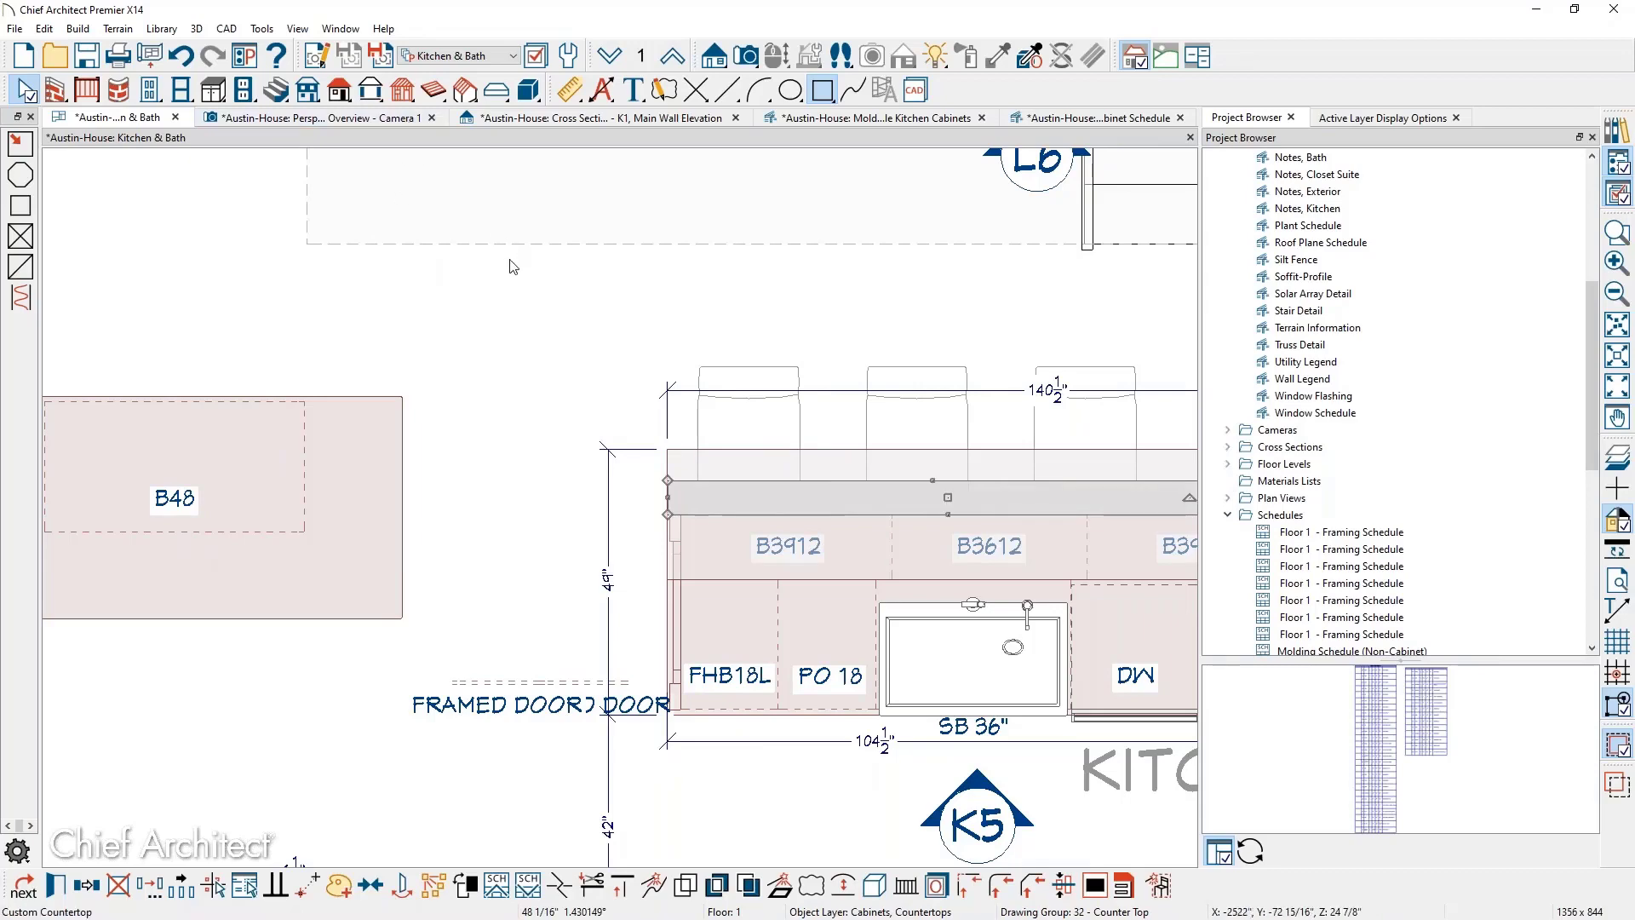
pyautogui.click(368, 120)
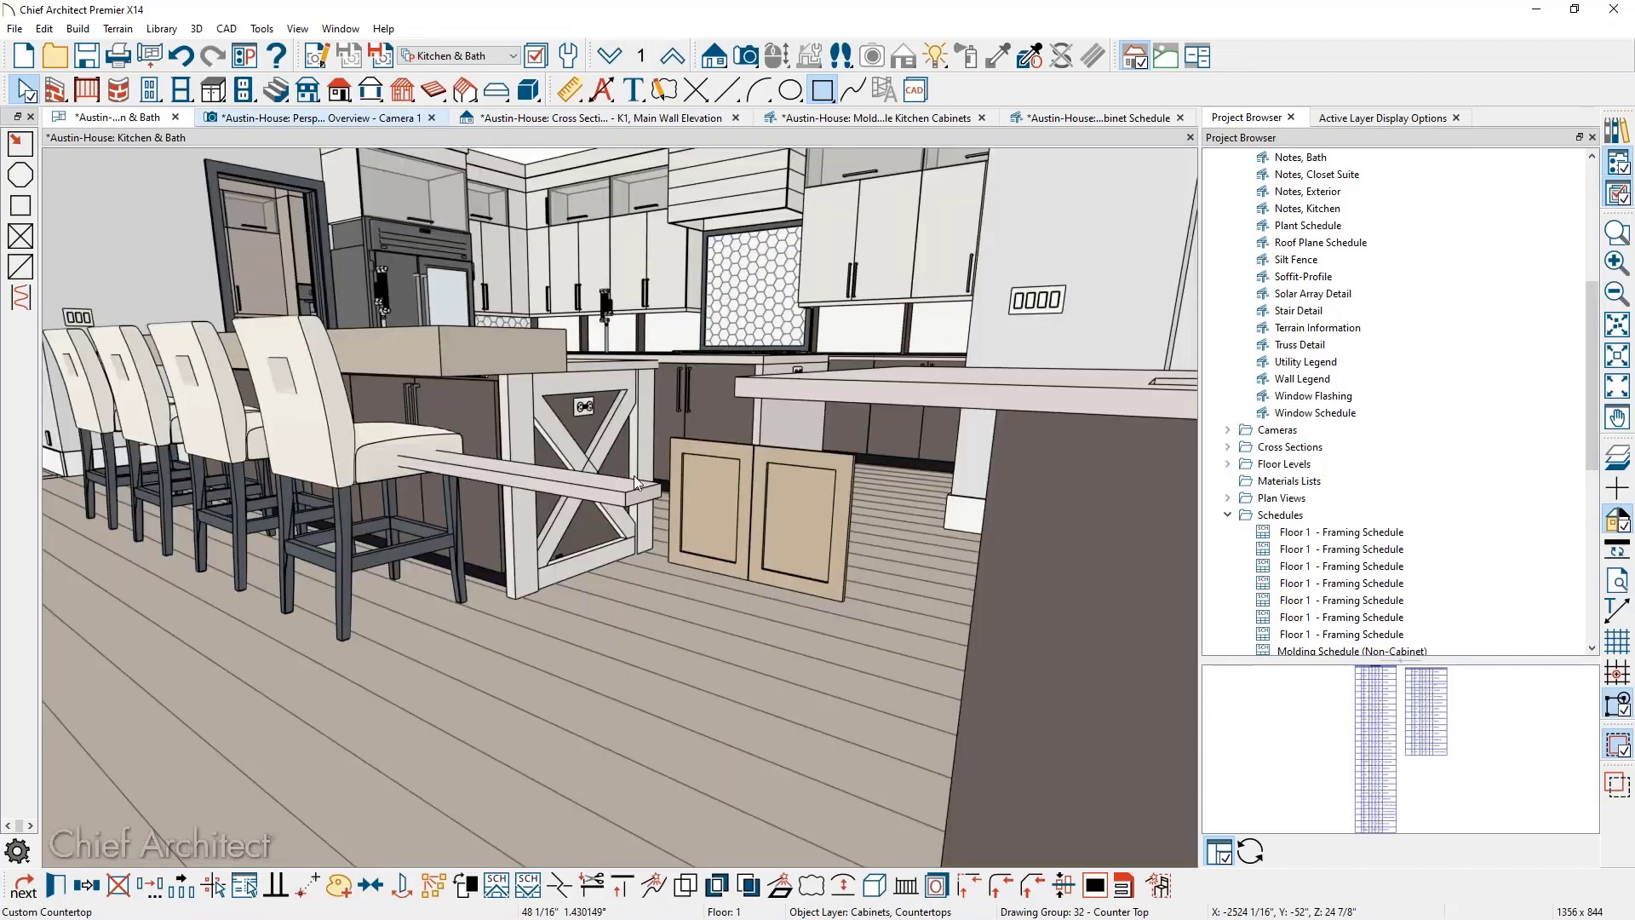
pyautogui.moveTo(611, 492); pyautogui.dragTo(489, 391, button='middle')
pyautogui.scroll(3, 489, 390)
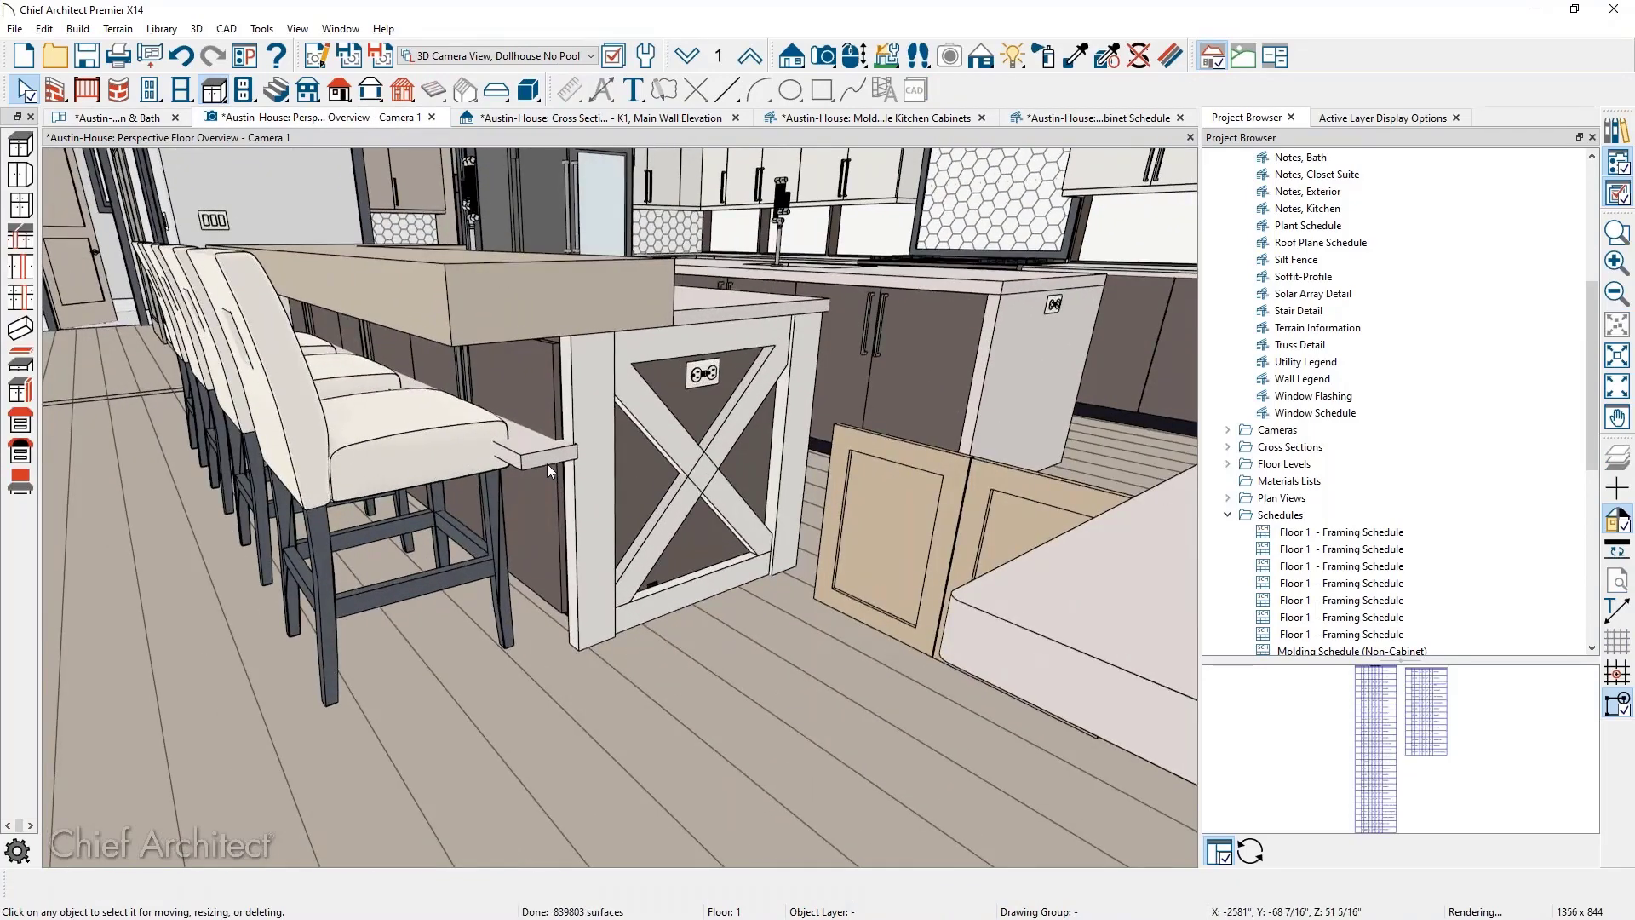
# Raise the narrow countertop about 7 1/4" toward the underside of the bar and inspect the island's end up close
pyautogui.click(547, 463)
pyautogui.moveTo(545, 460); pyautogui.dragTo(544, 383)
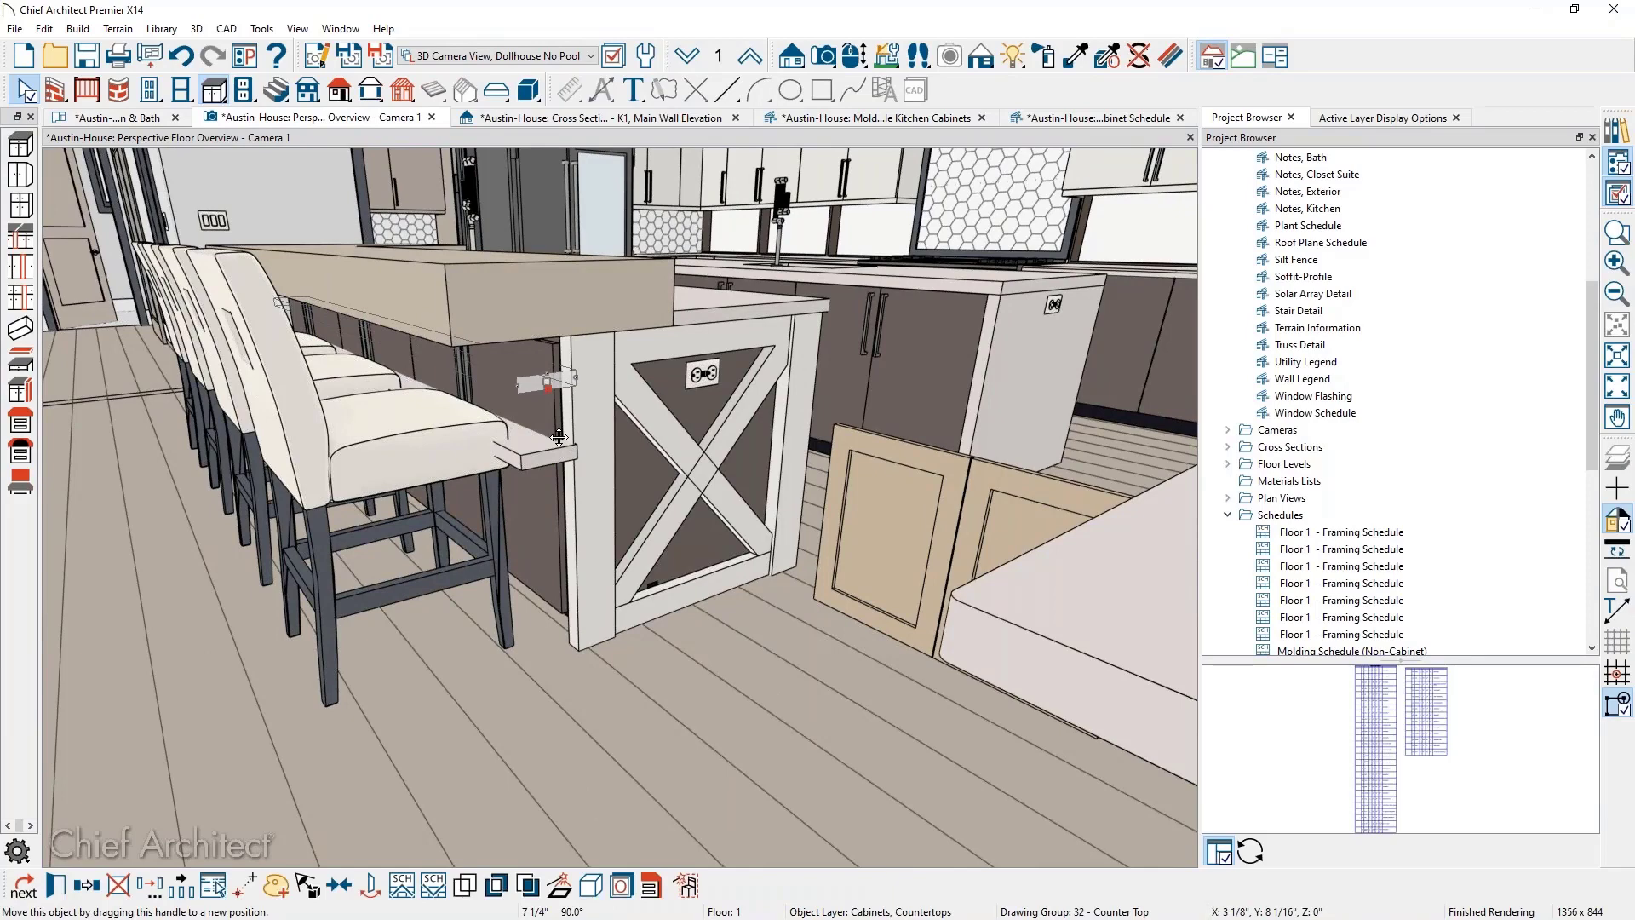
pyautogui.press('Escape')
pyautogui.moveTo(564, 487); pyautogui.dragTo(555, 427, button='middle')
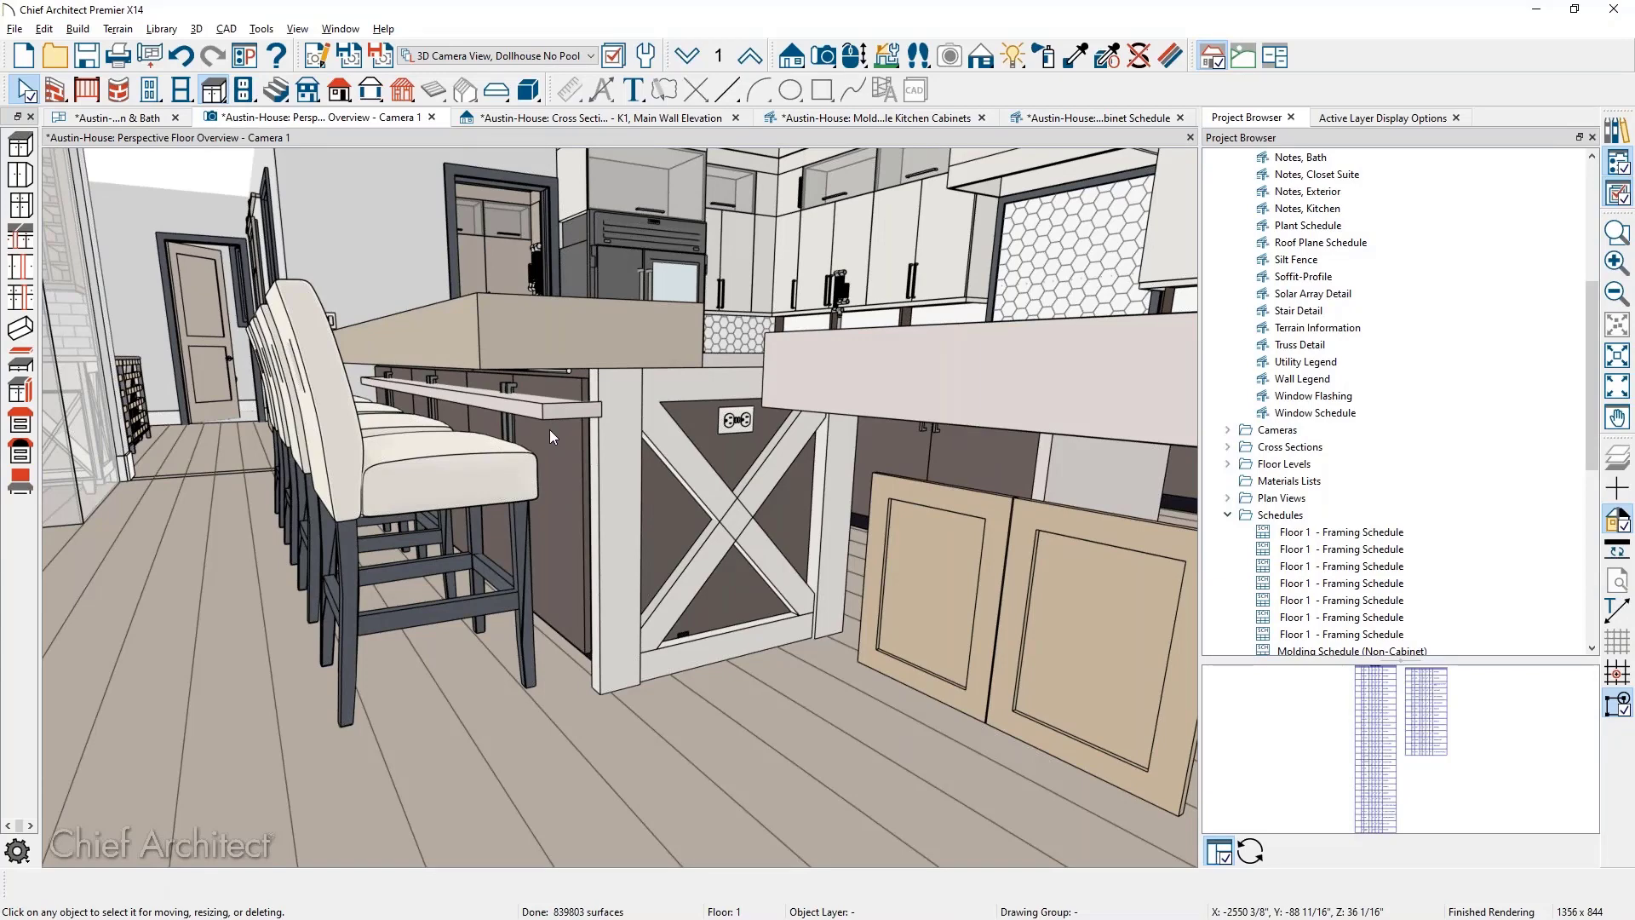
pyautogui.scroll(2, 549, 430)
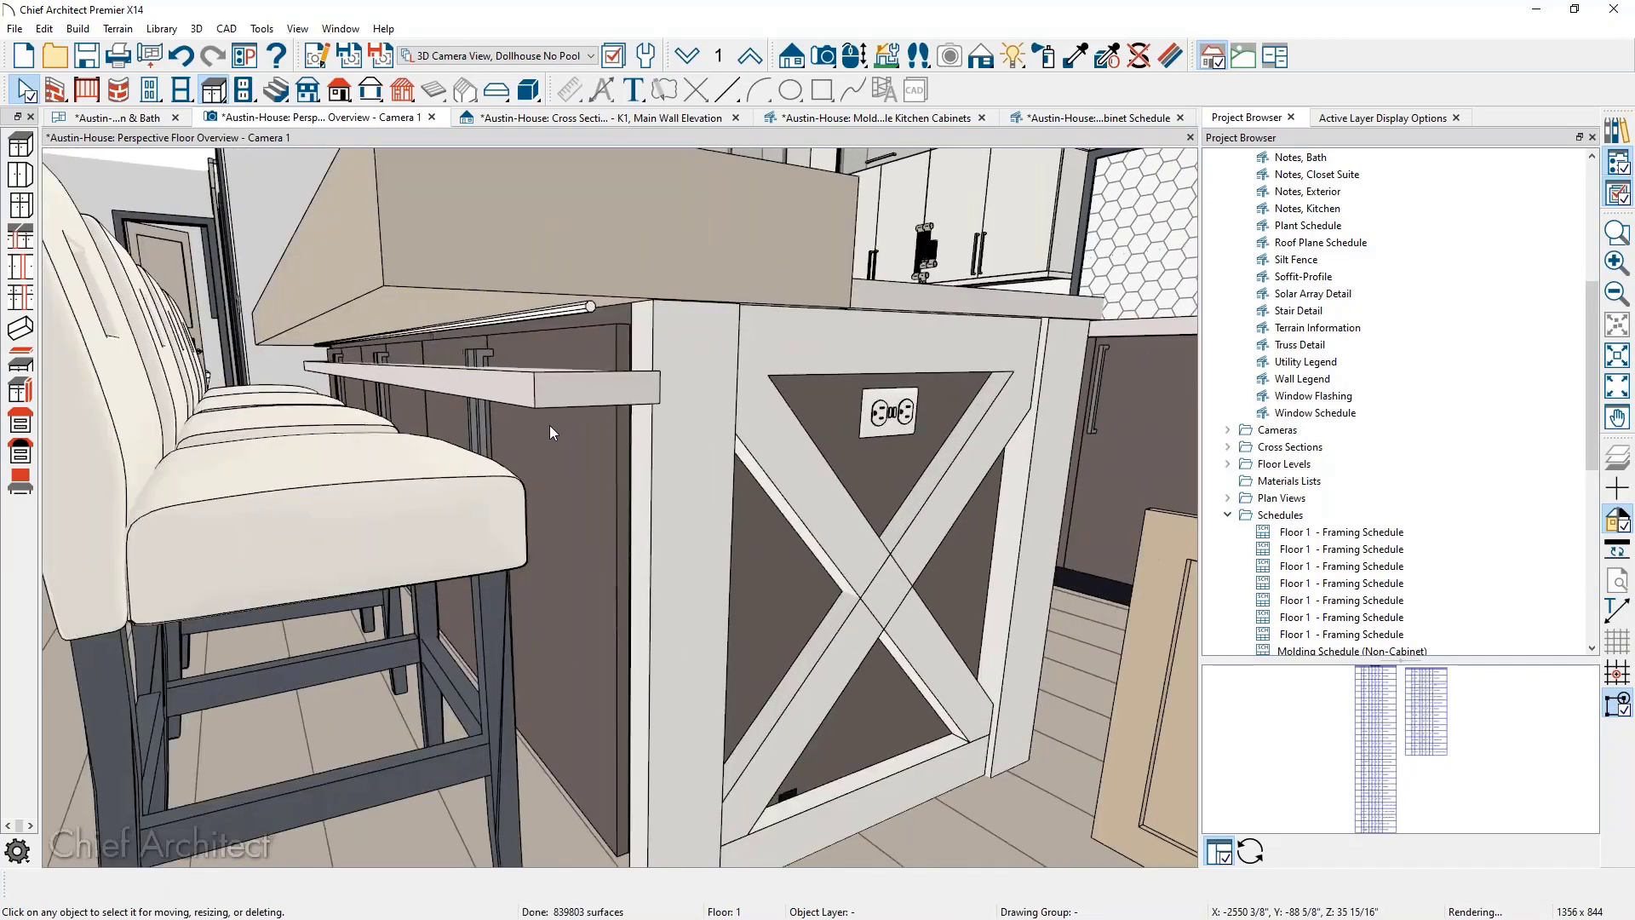
# Lower the top of the base cabinet beneath the bar by about 4 7/8" to meet the narrow countertop
pyautogui.click(555, 315)
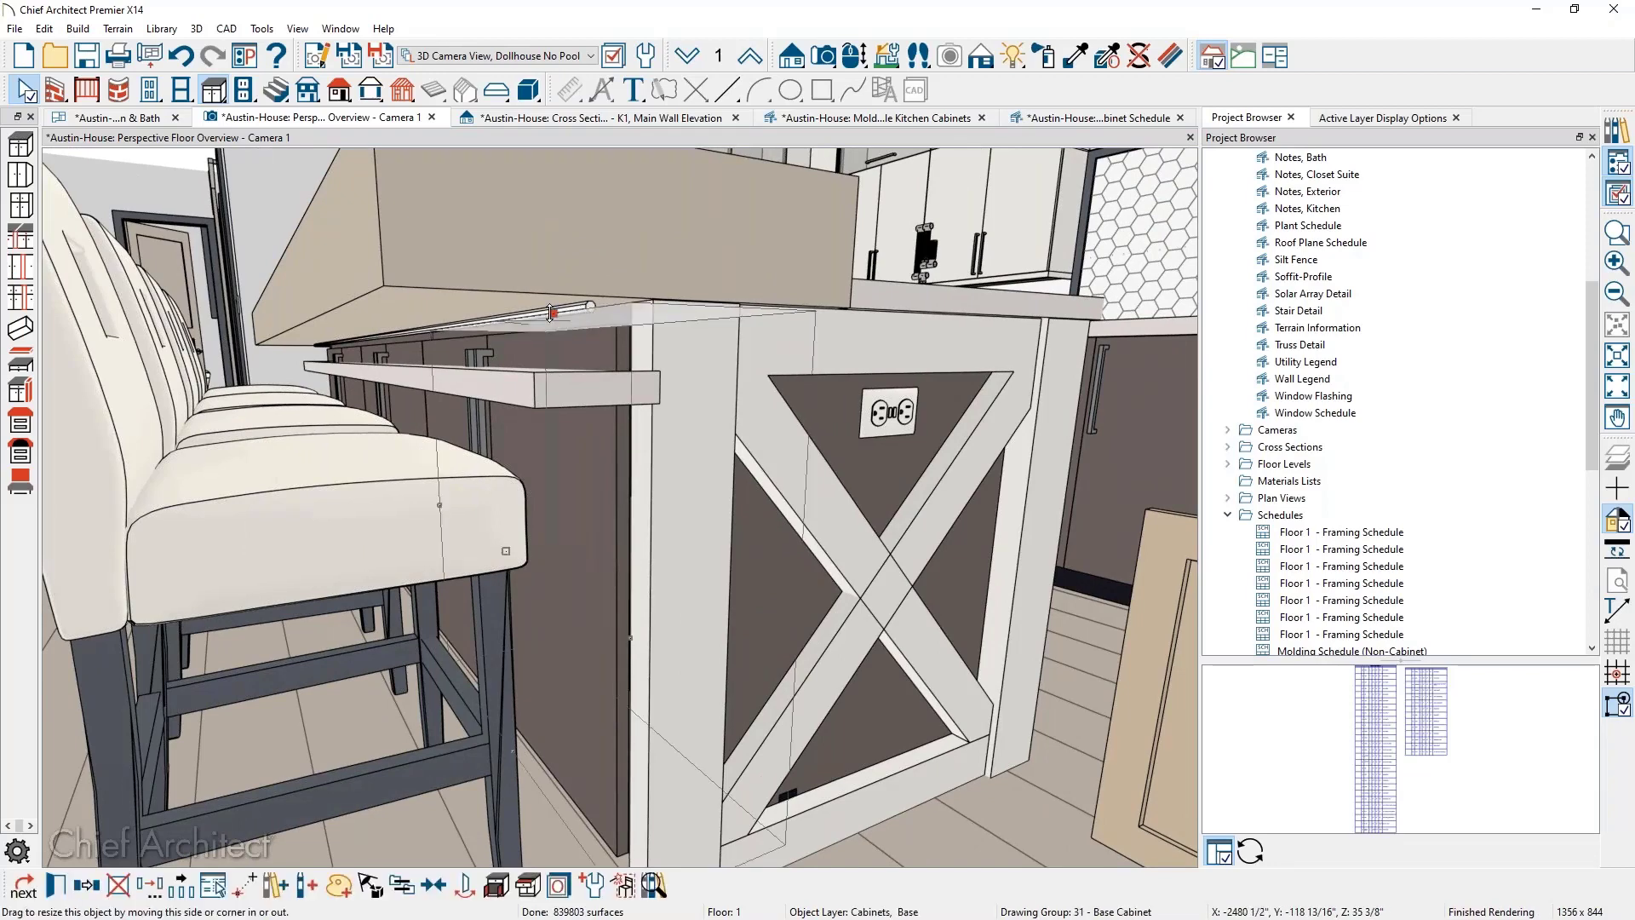
pyautogui.click(538, 376)
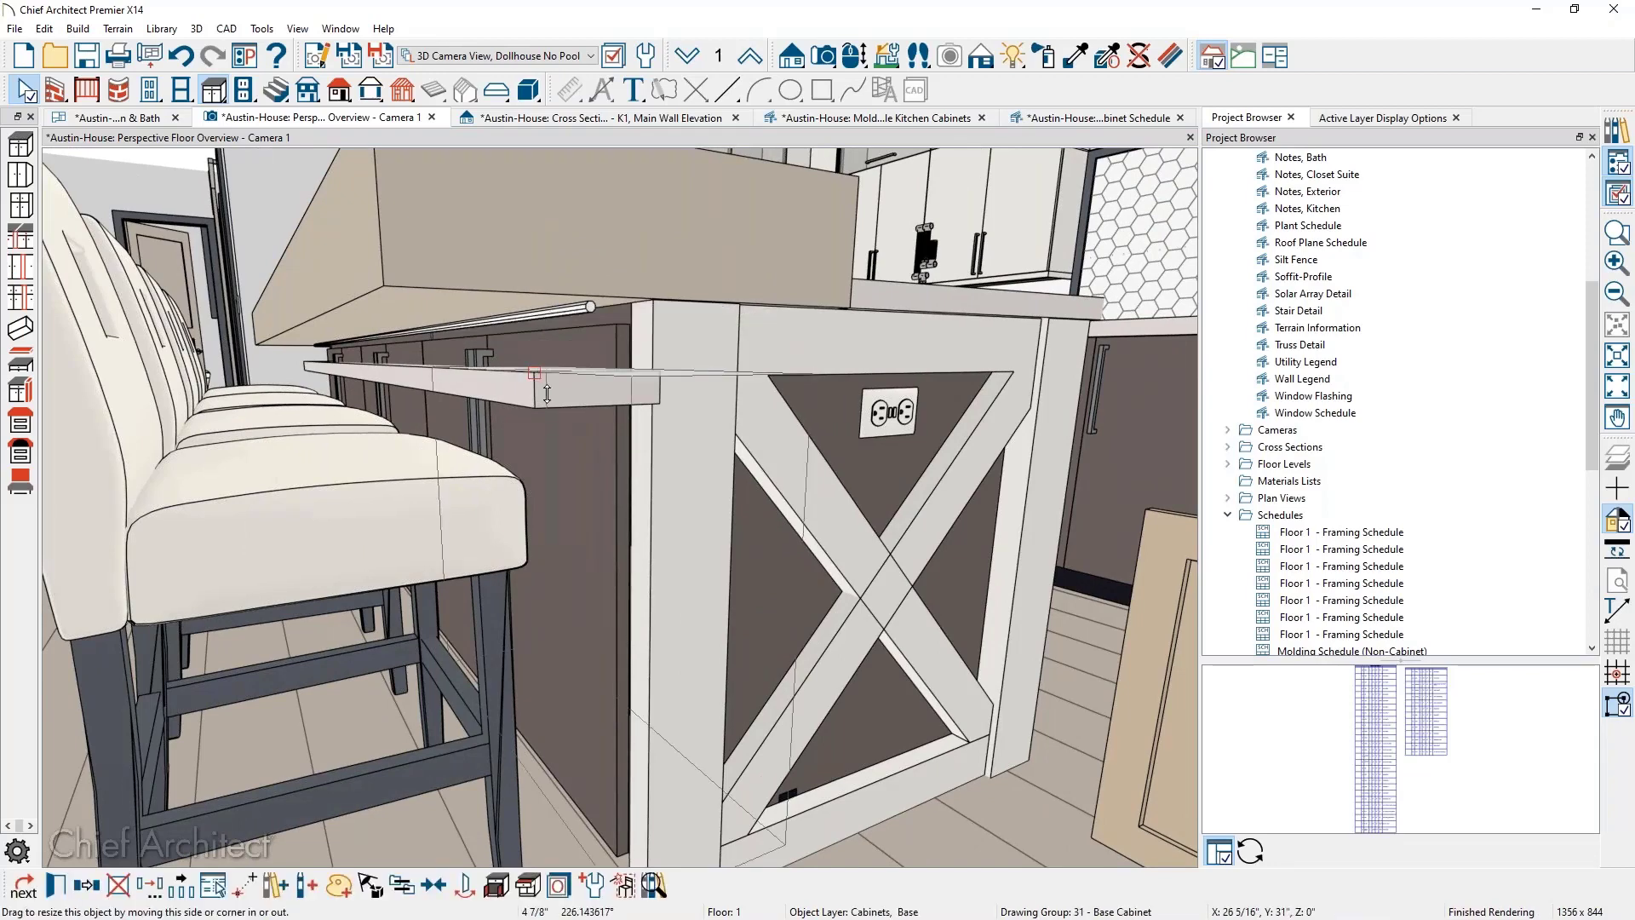
pyautogui.moveTo(547, 394); pyautogui.dragTo(547, 393)
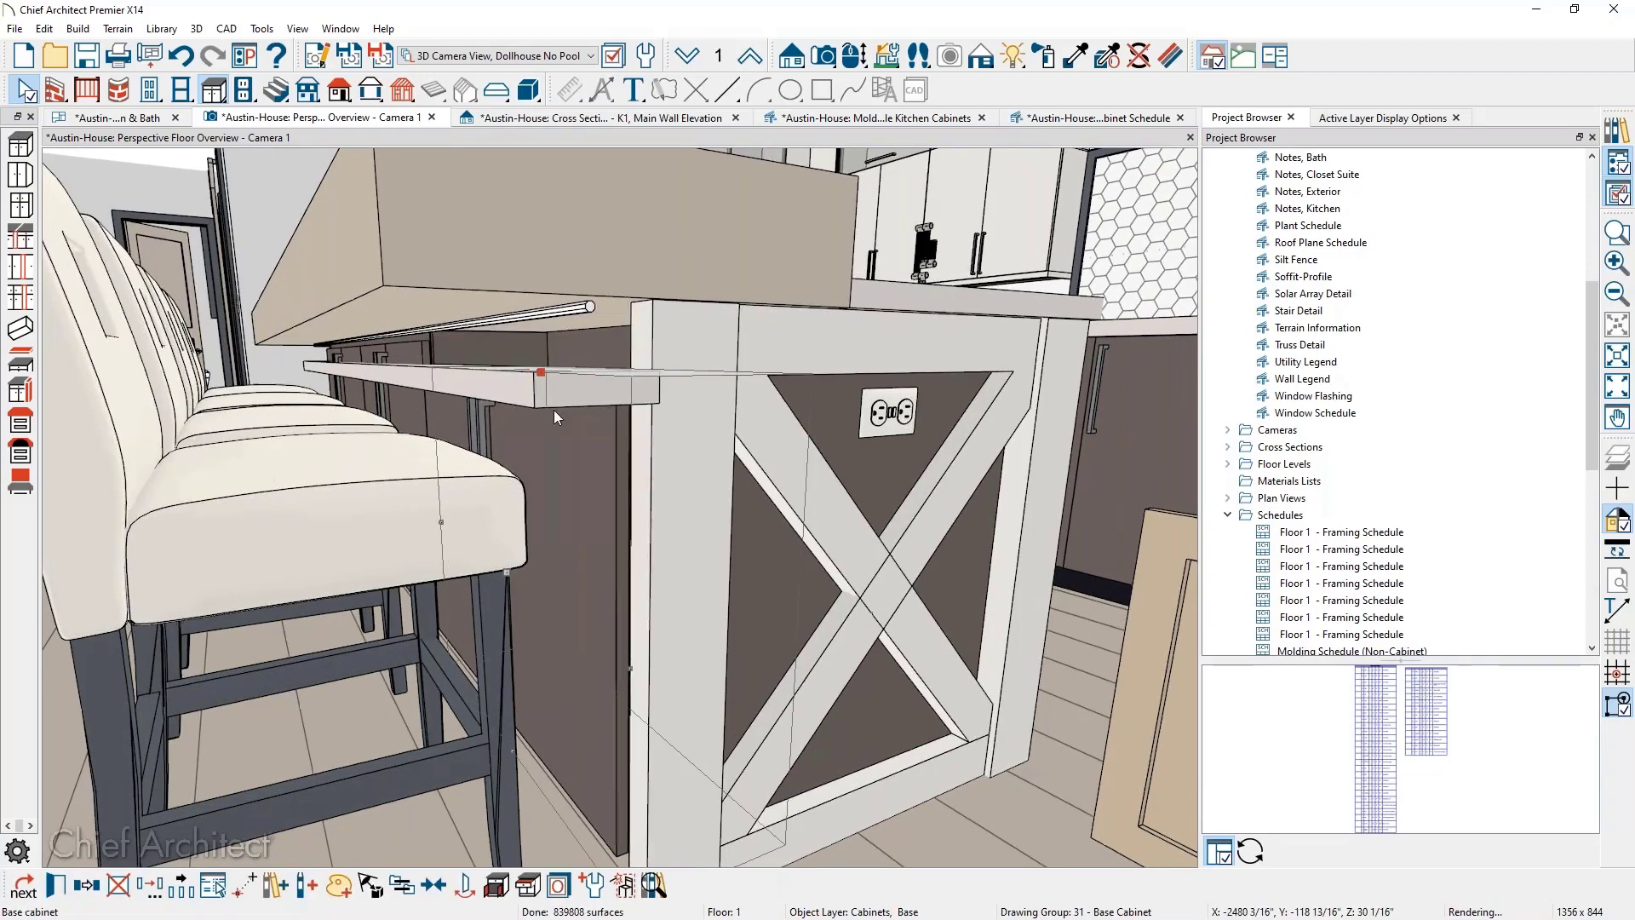
pyautogui.click(585, 264)
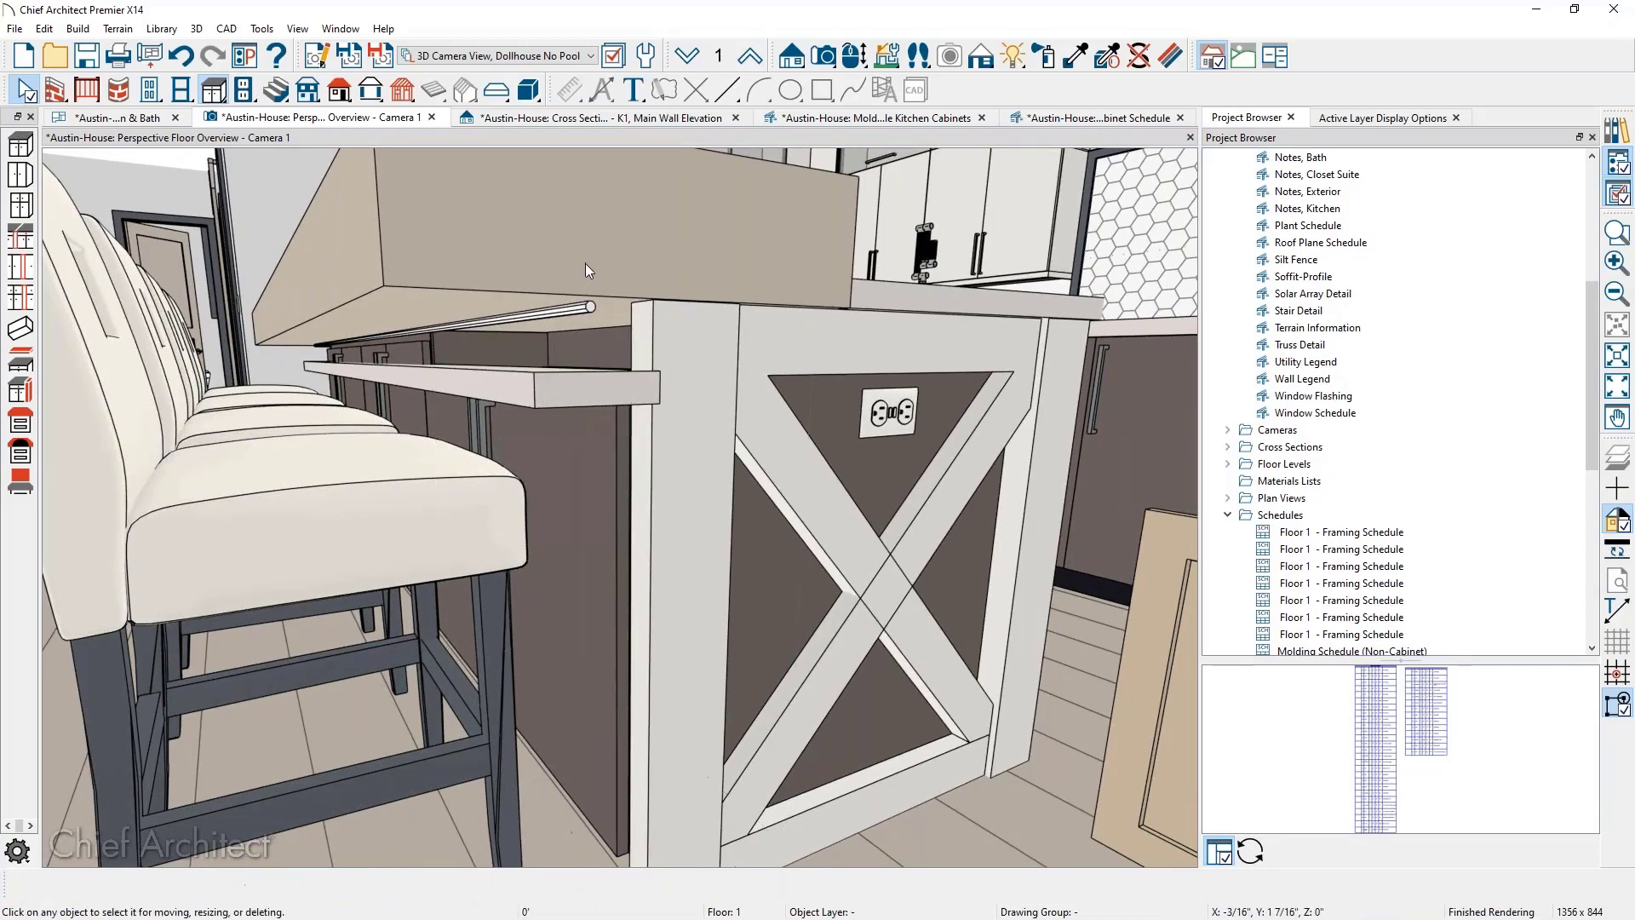
# View the island's end from above and switch to the Photos window with the Questions sheet
pyautogui.moveTo(641, 444); pyautogui.dragTo(600, 577, button='middle')
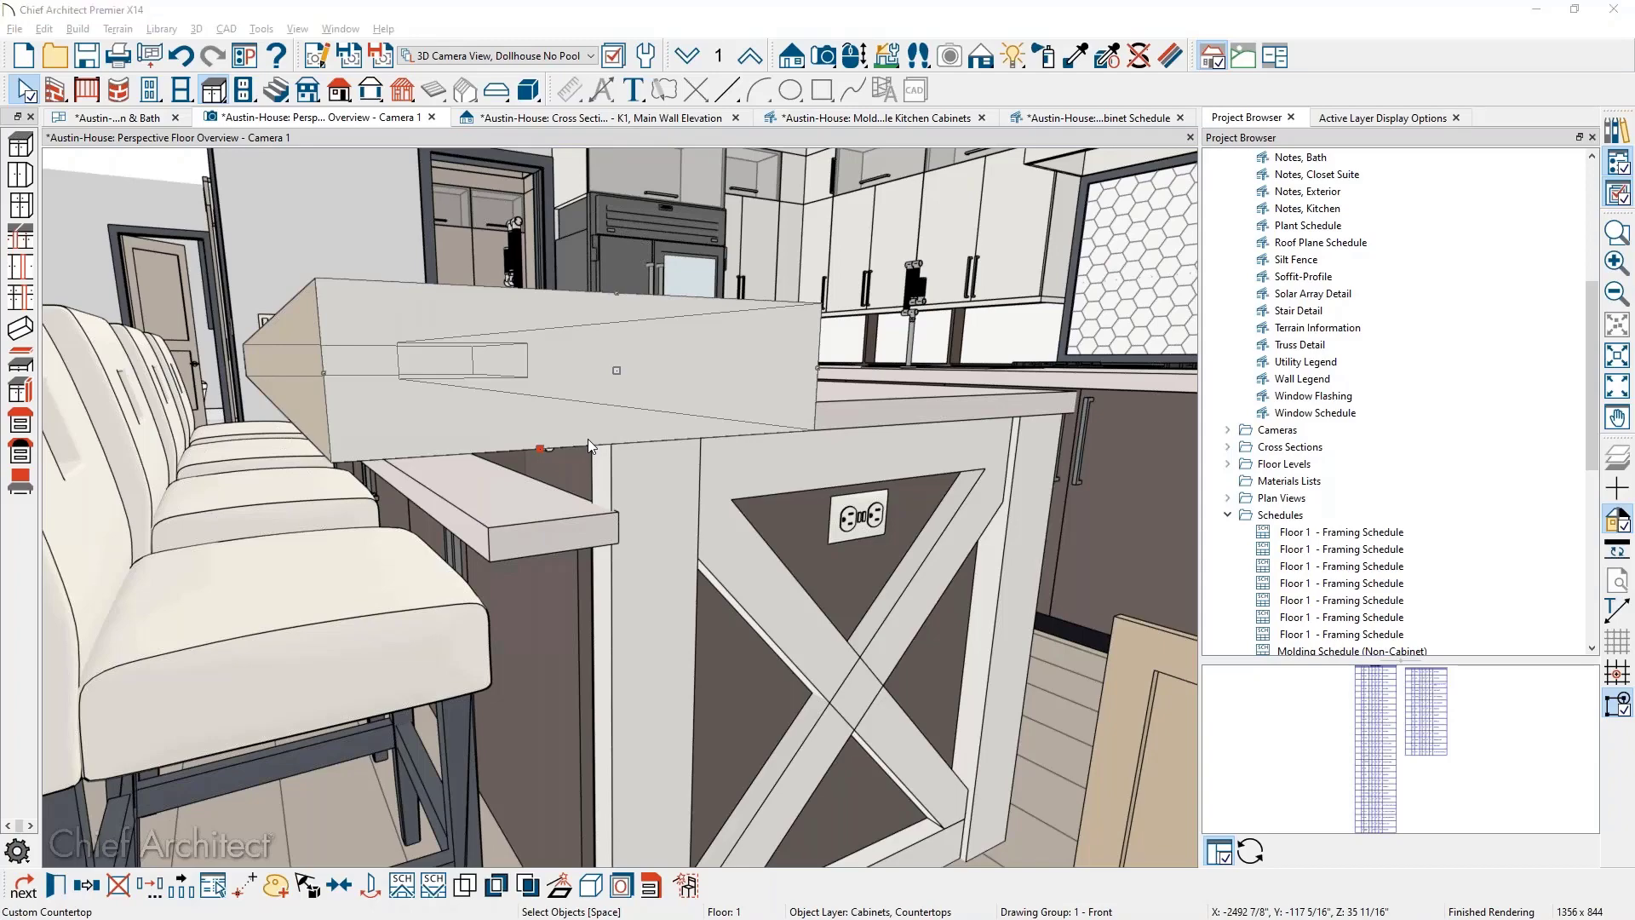
pyautogui.hotkey('alt', 'Tab')
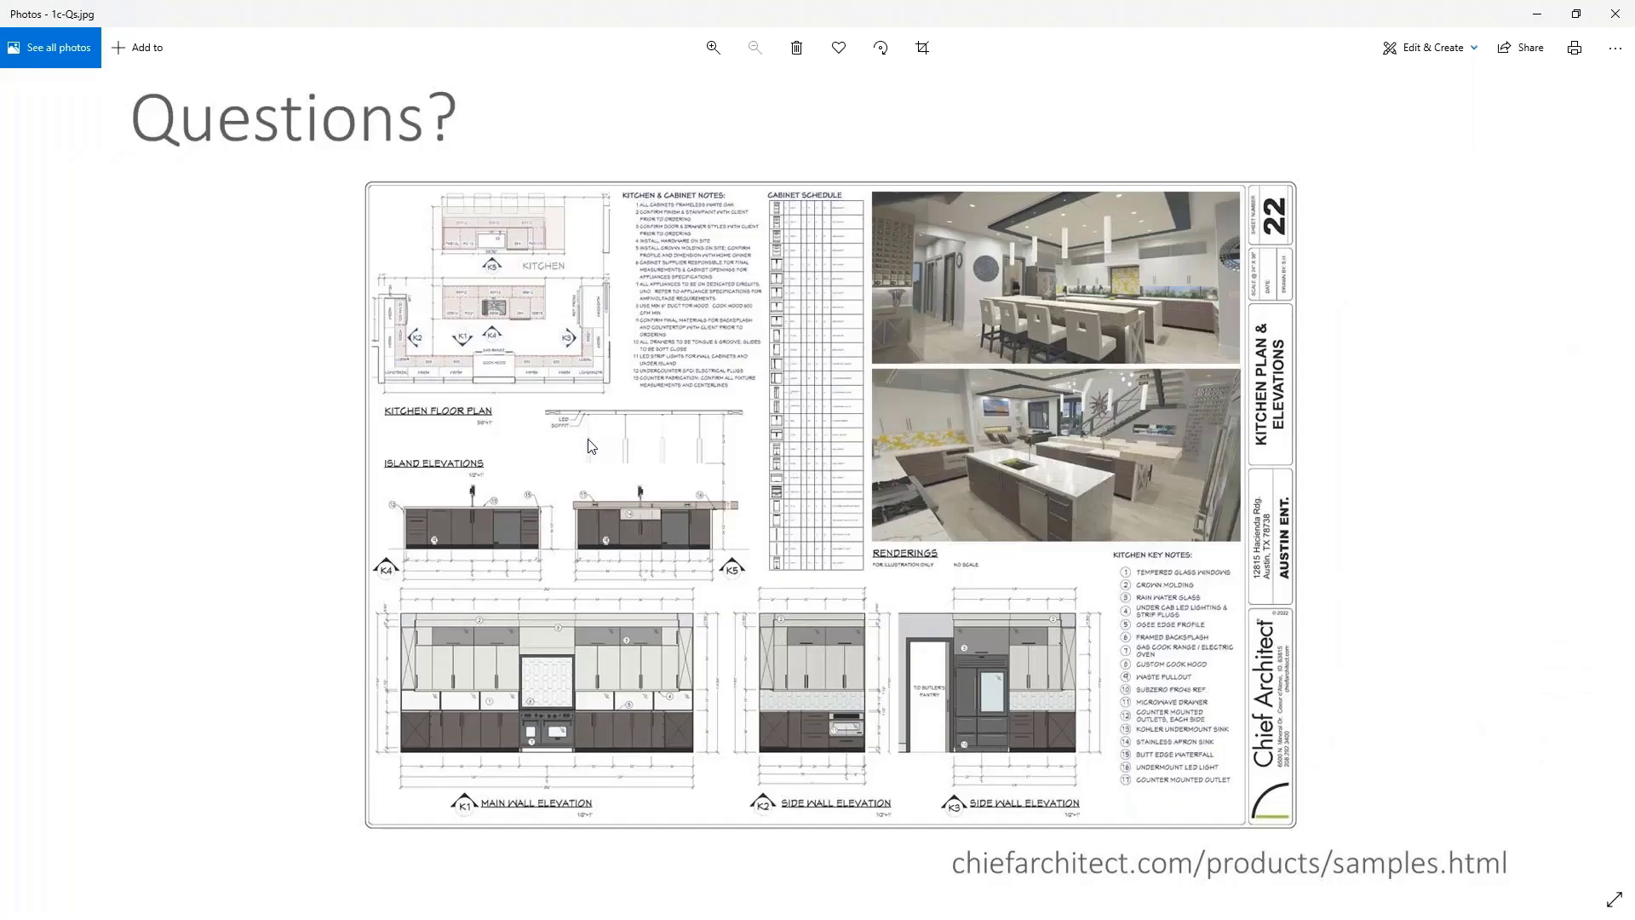
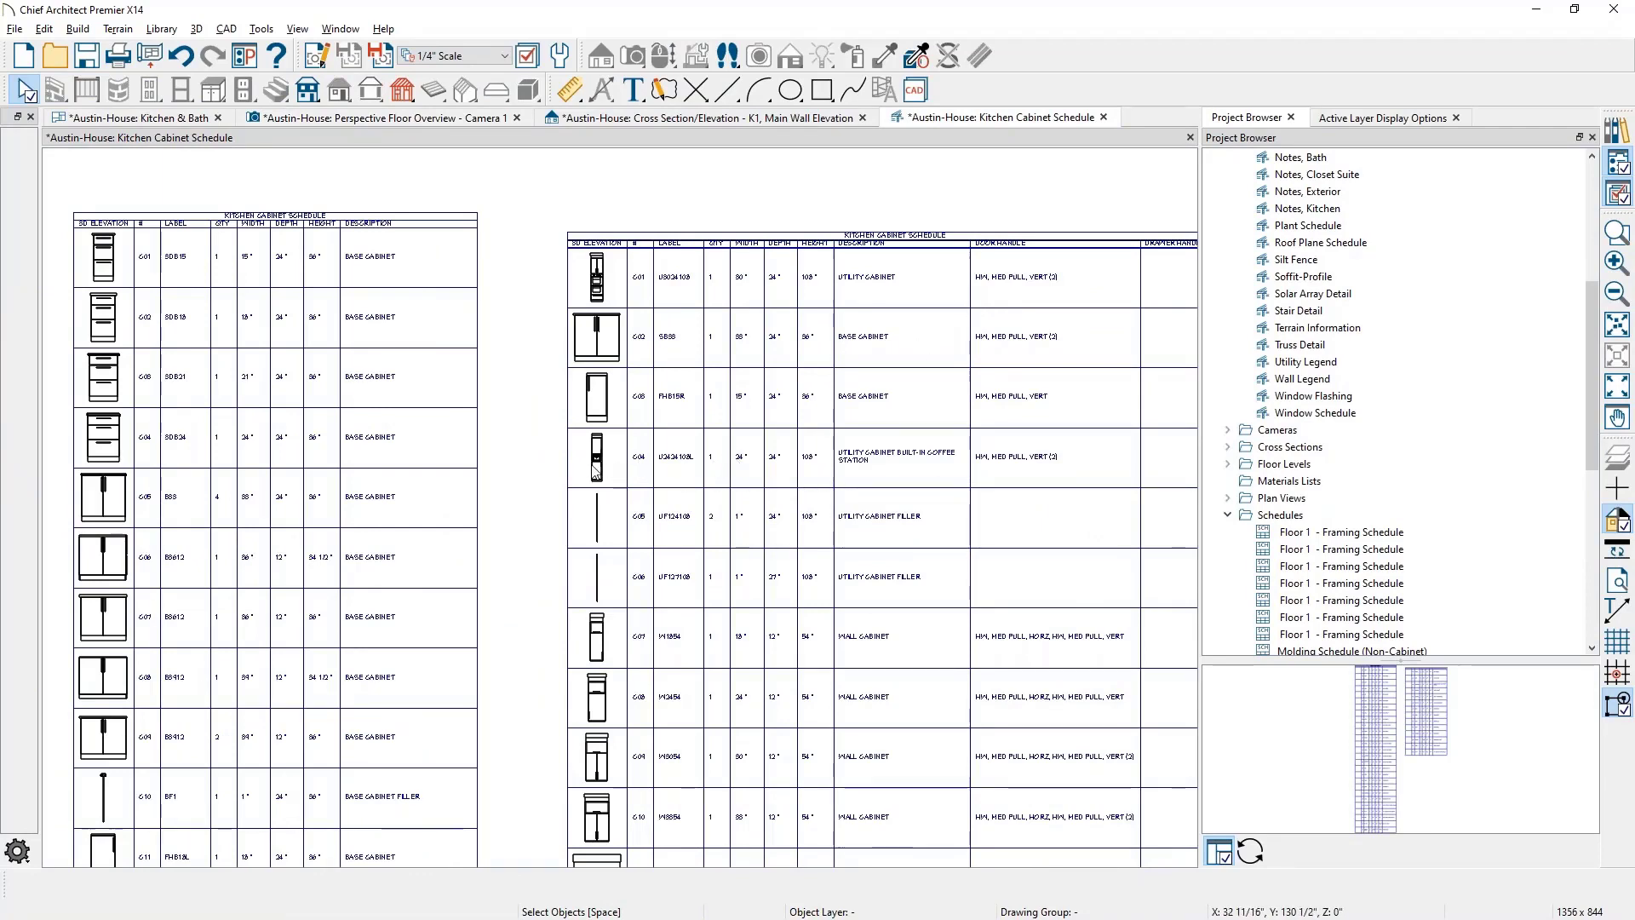
# Examine the long kitchen cabinet schedule from its heading to its last rows, together with the second schedule beside it
pyautogui.moveTo(593, 463); pyautogui.dragTo(960, 418, button='middle')
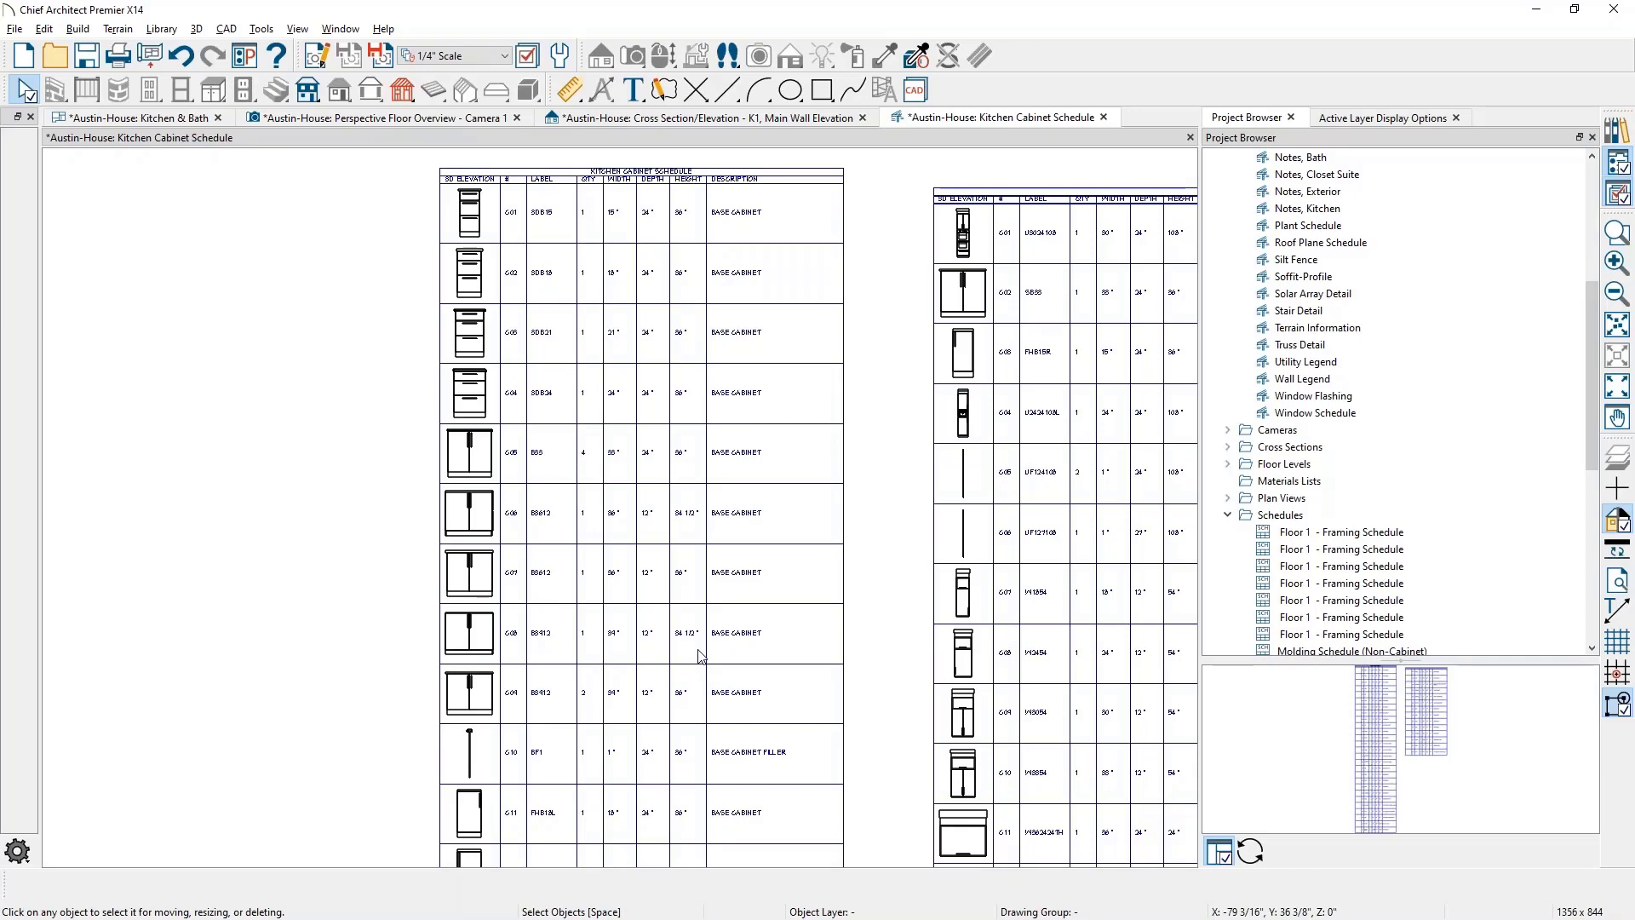
pyautogui.scroll(-2, 698, 656)
pyautogui.moveTo(699, 645); pyautogui.dragTo(700, 344, button='middle')
pyautogui.scroll(4, 650, 767)
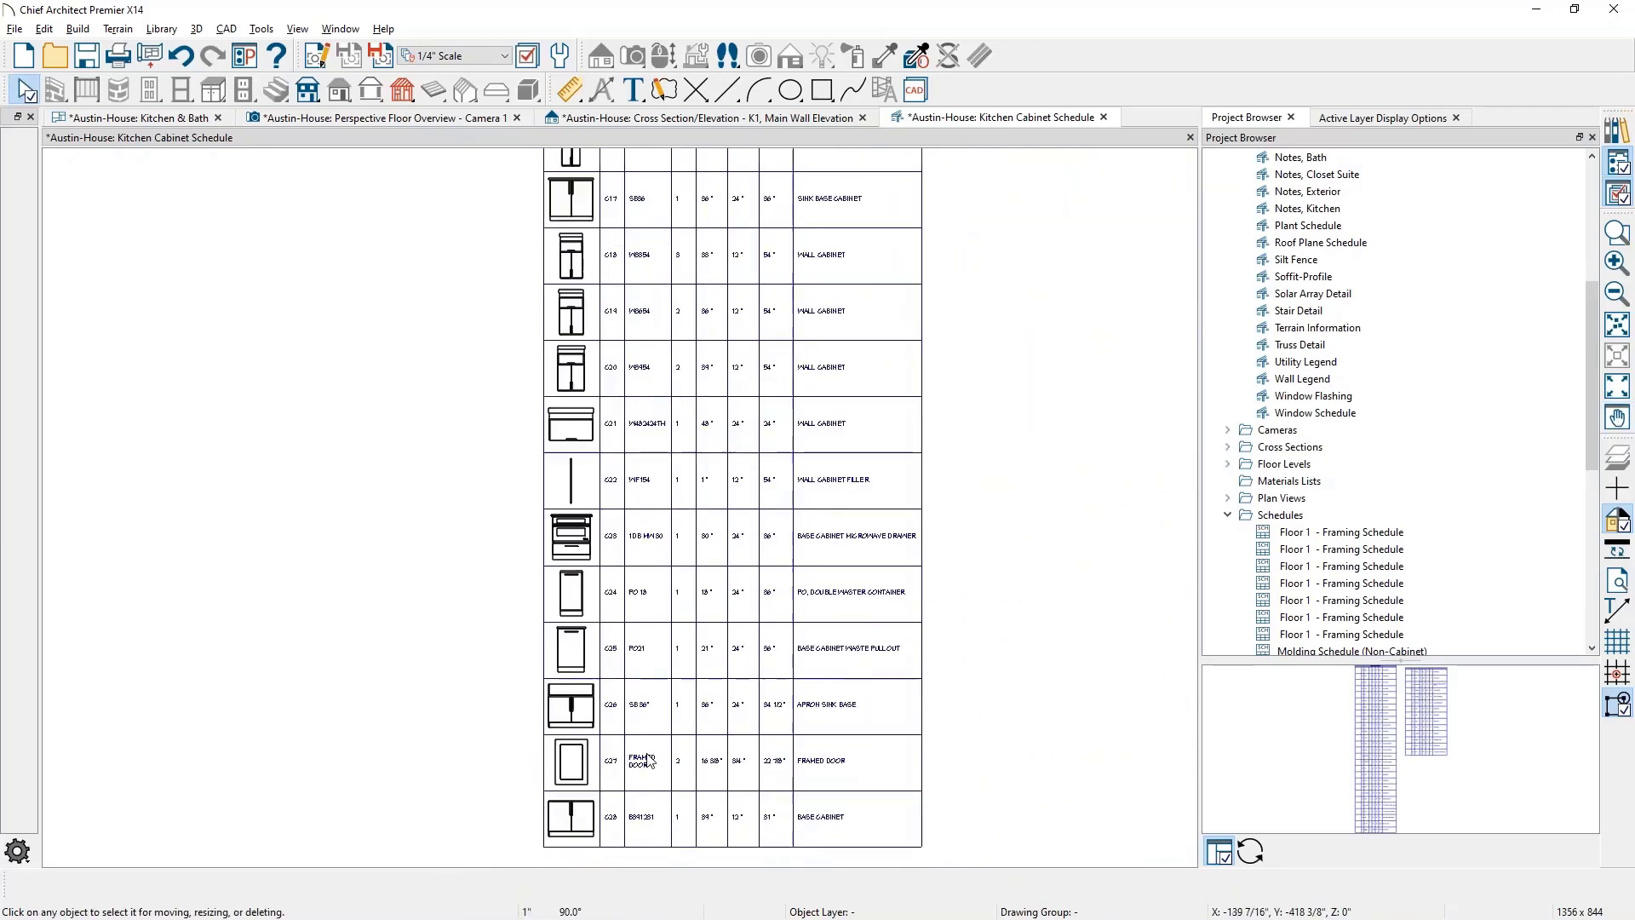
pyautogui.moveTo(641, 751); pyautogui.dragTo(614, 800, button='middle')
pyautogui.scroll(-5, 608, 531)
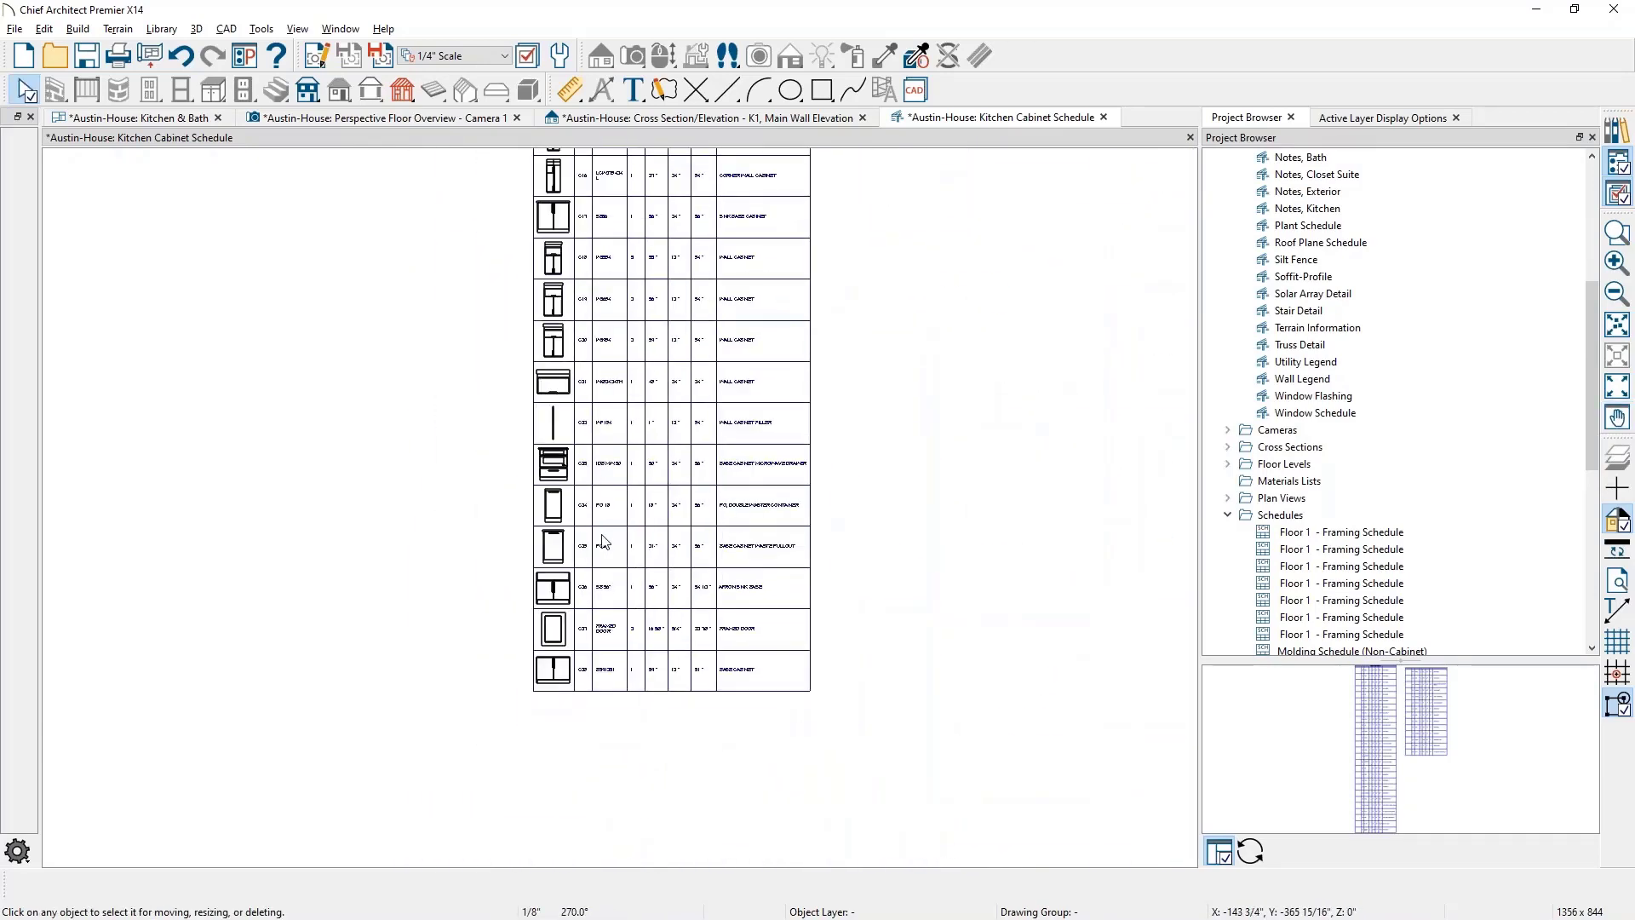
pyautogui.moveTo(615, 538); pyautogui.dragTo(648, 854, button='middle')
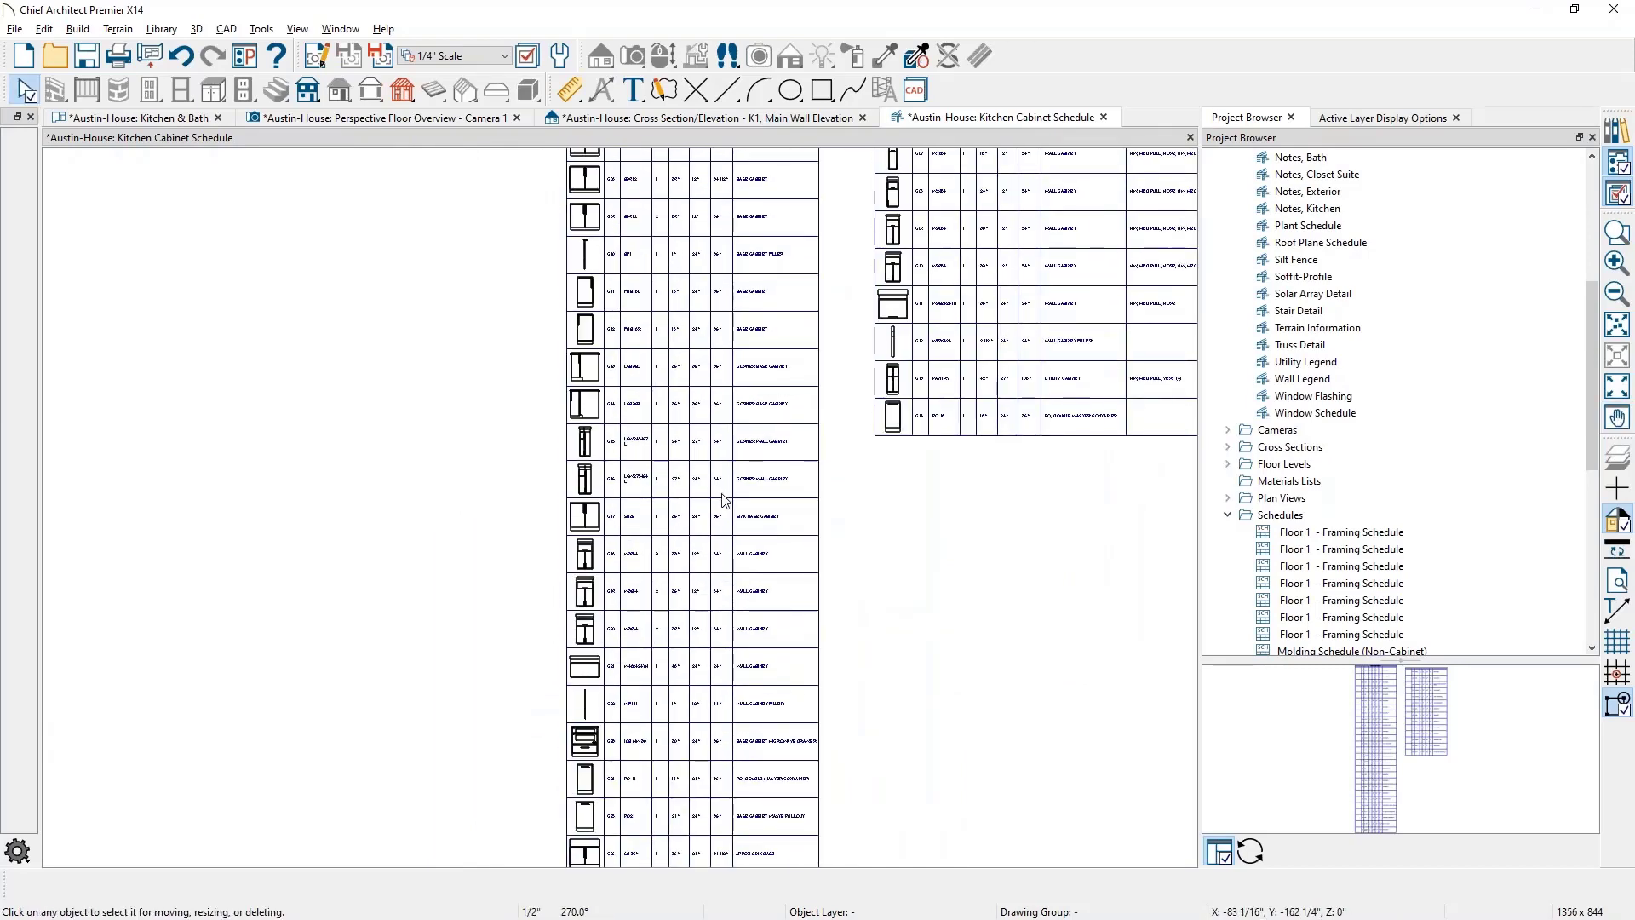
pyautogui.scroll(-1, 725, 487)
pyautogui.scroll(-1, 725, 487)
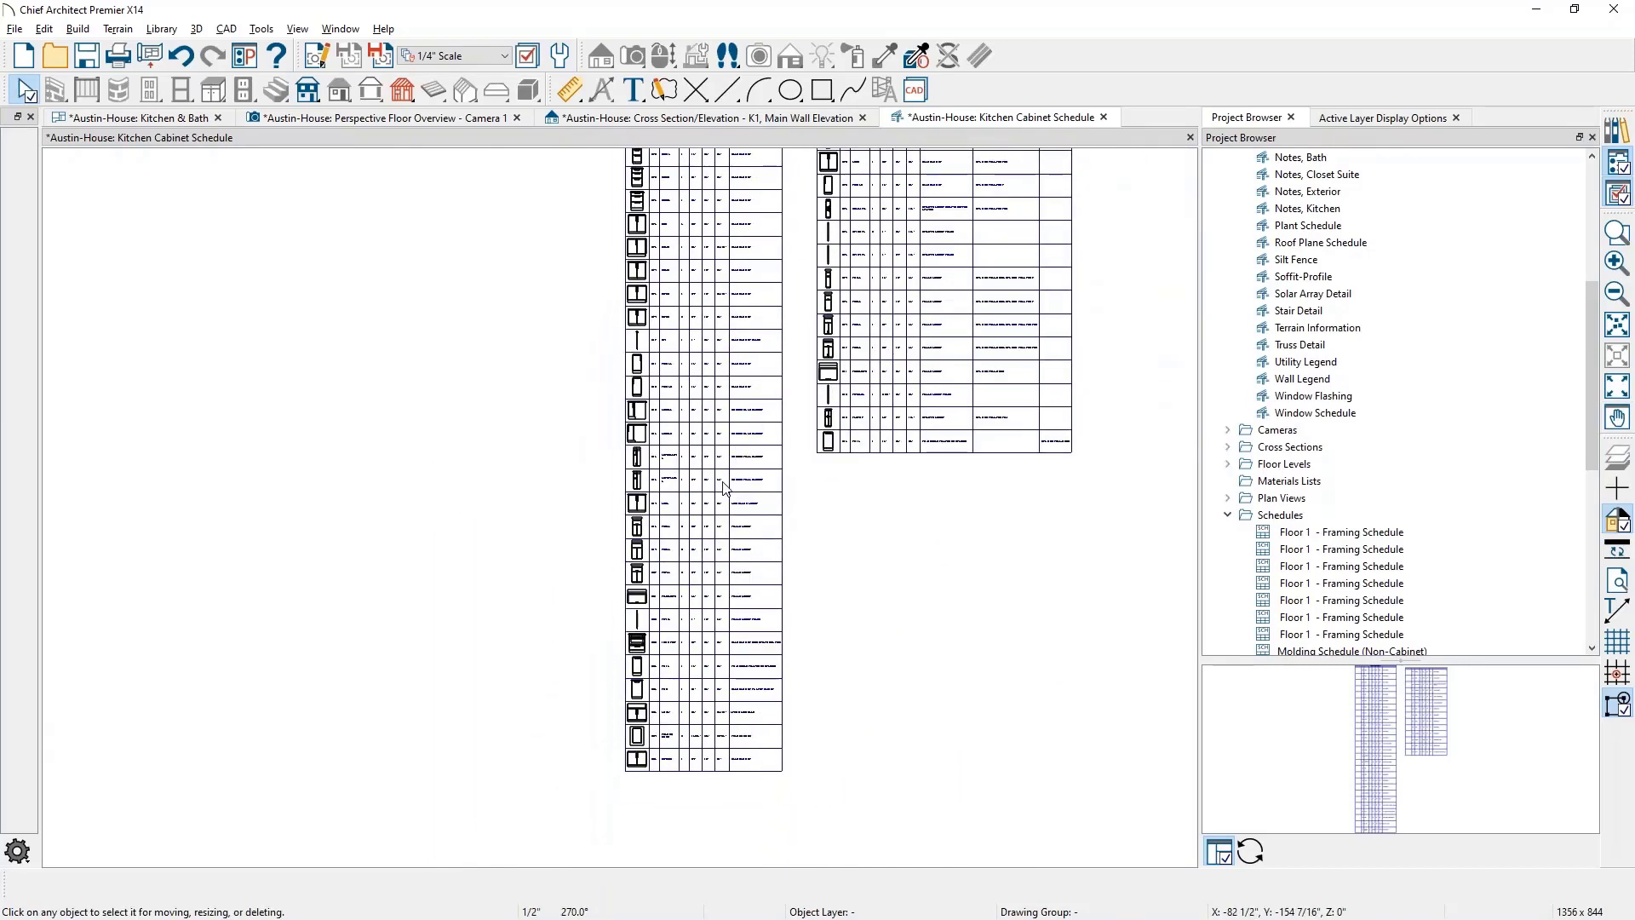
# Copy the long kitchen cabinet schedule point to point from its upper corner to its lower corner, directly beneath the original
pyautogui.click(725, 488)
pyautogui.scroll(-1, 370, 305)
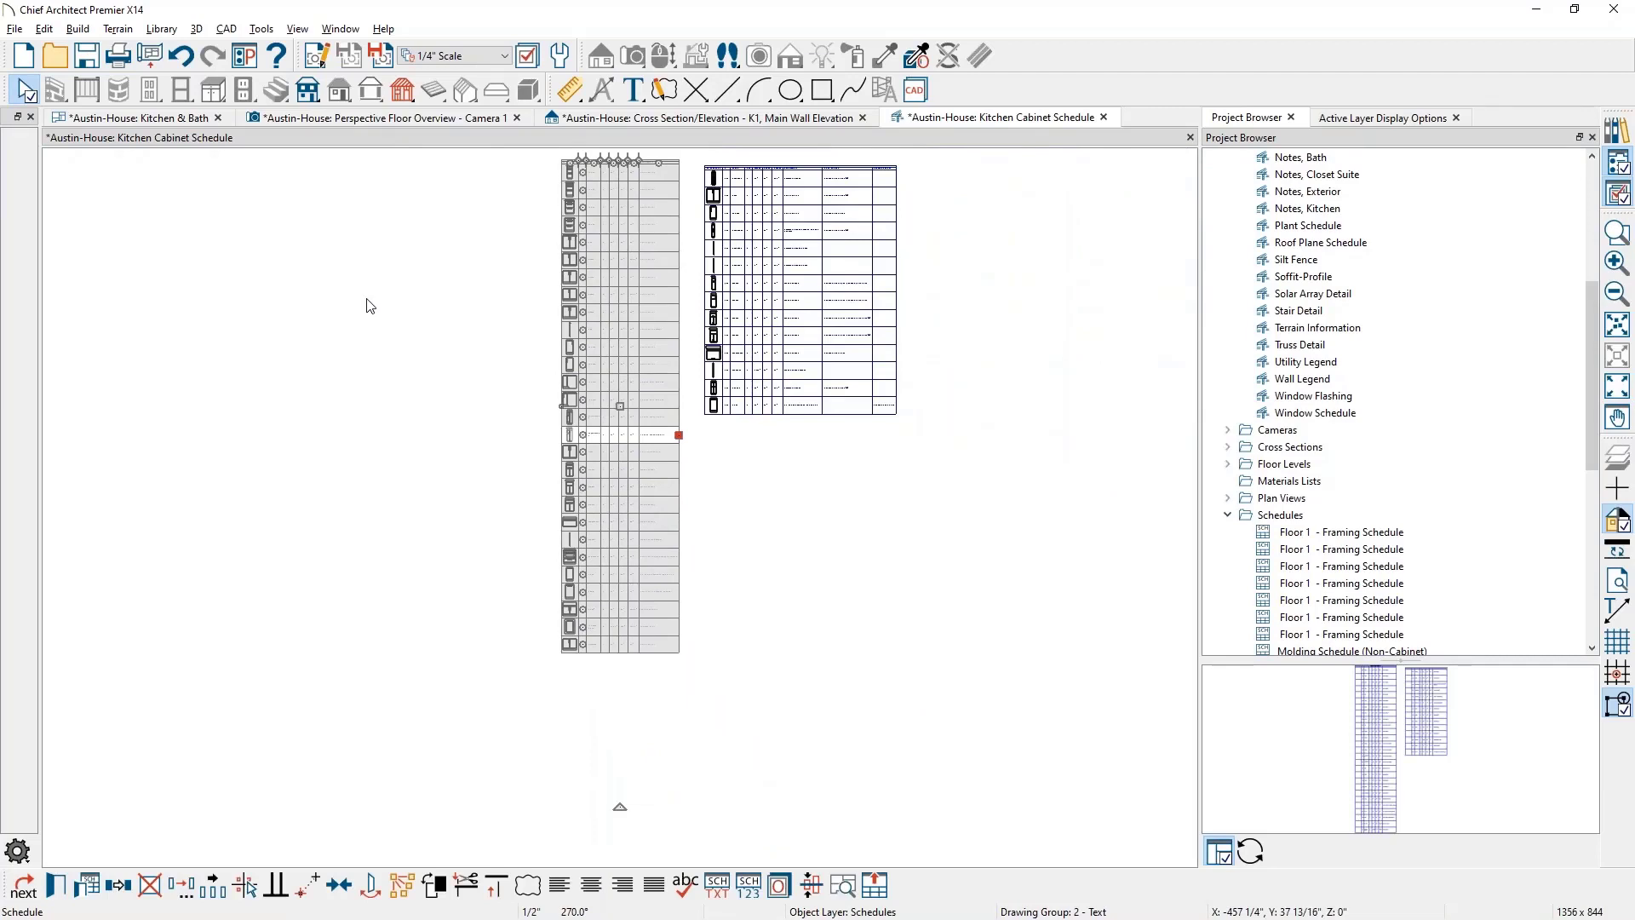
pyautogui.click(119, 891)
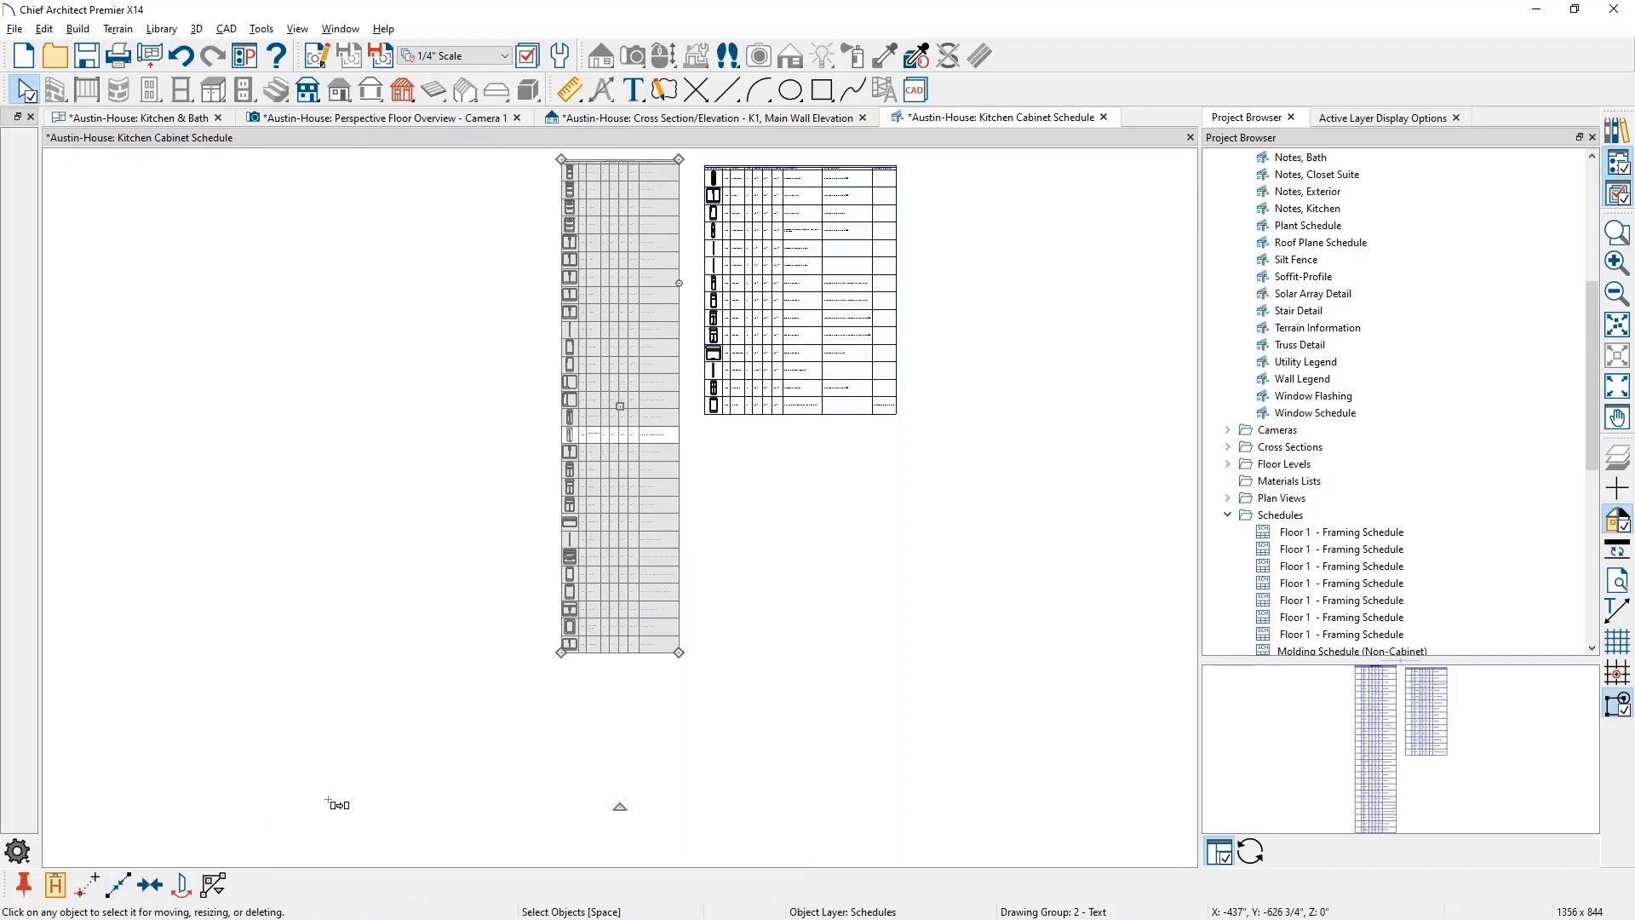
pyautogui.click(87, 886)
pyautogui.scroll(1, 562, 192)
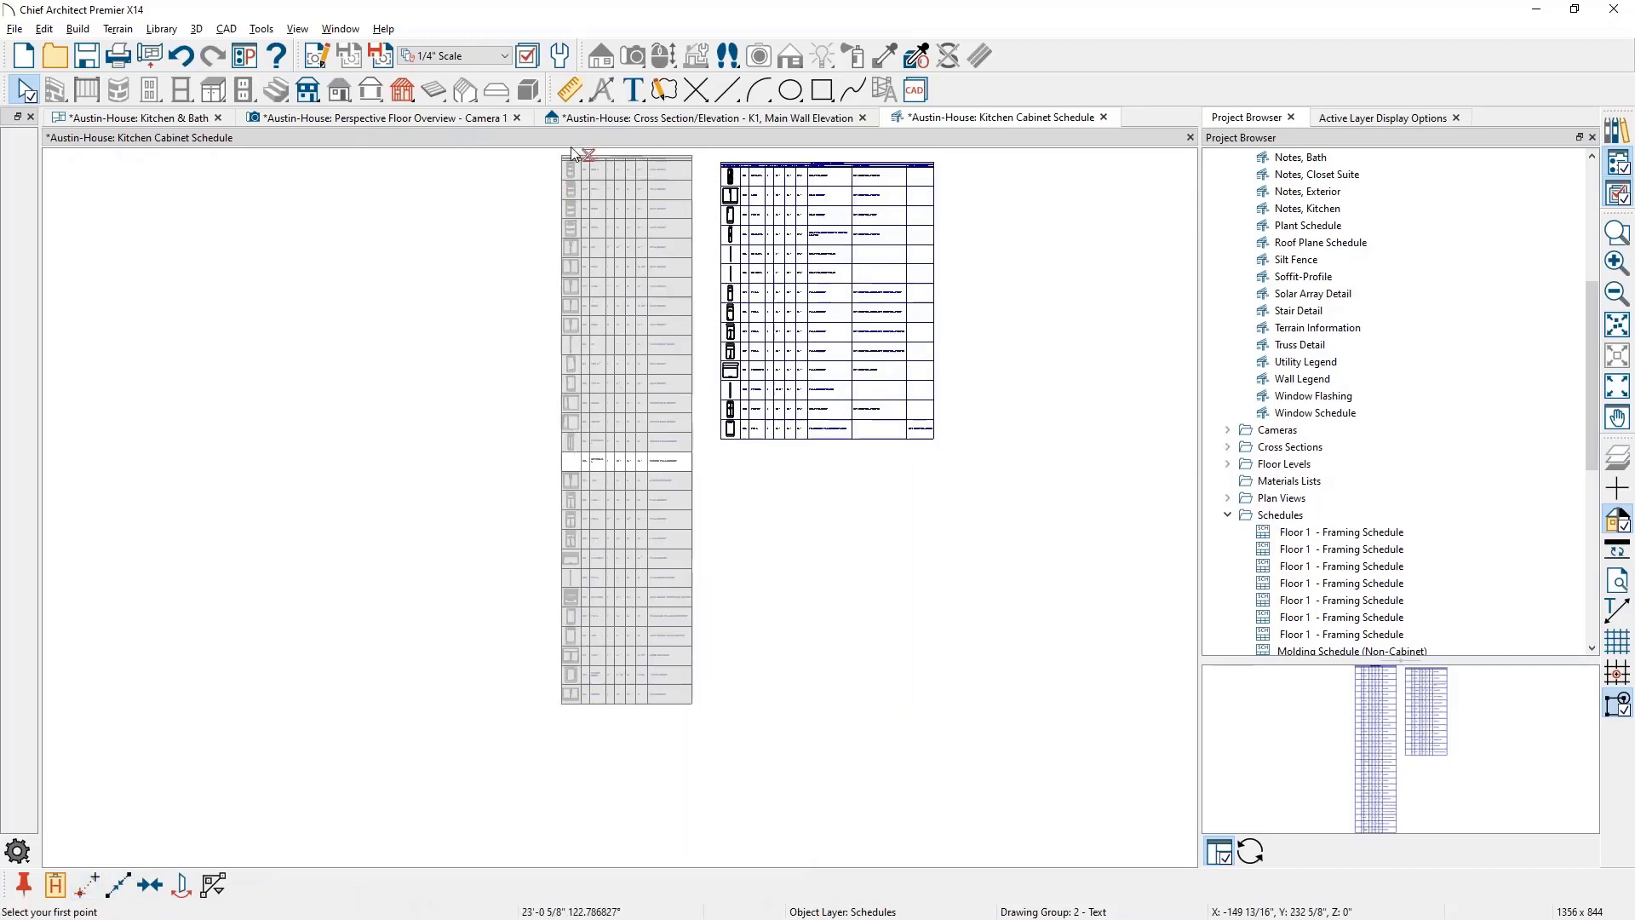
pyautogui.click(560, 155)
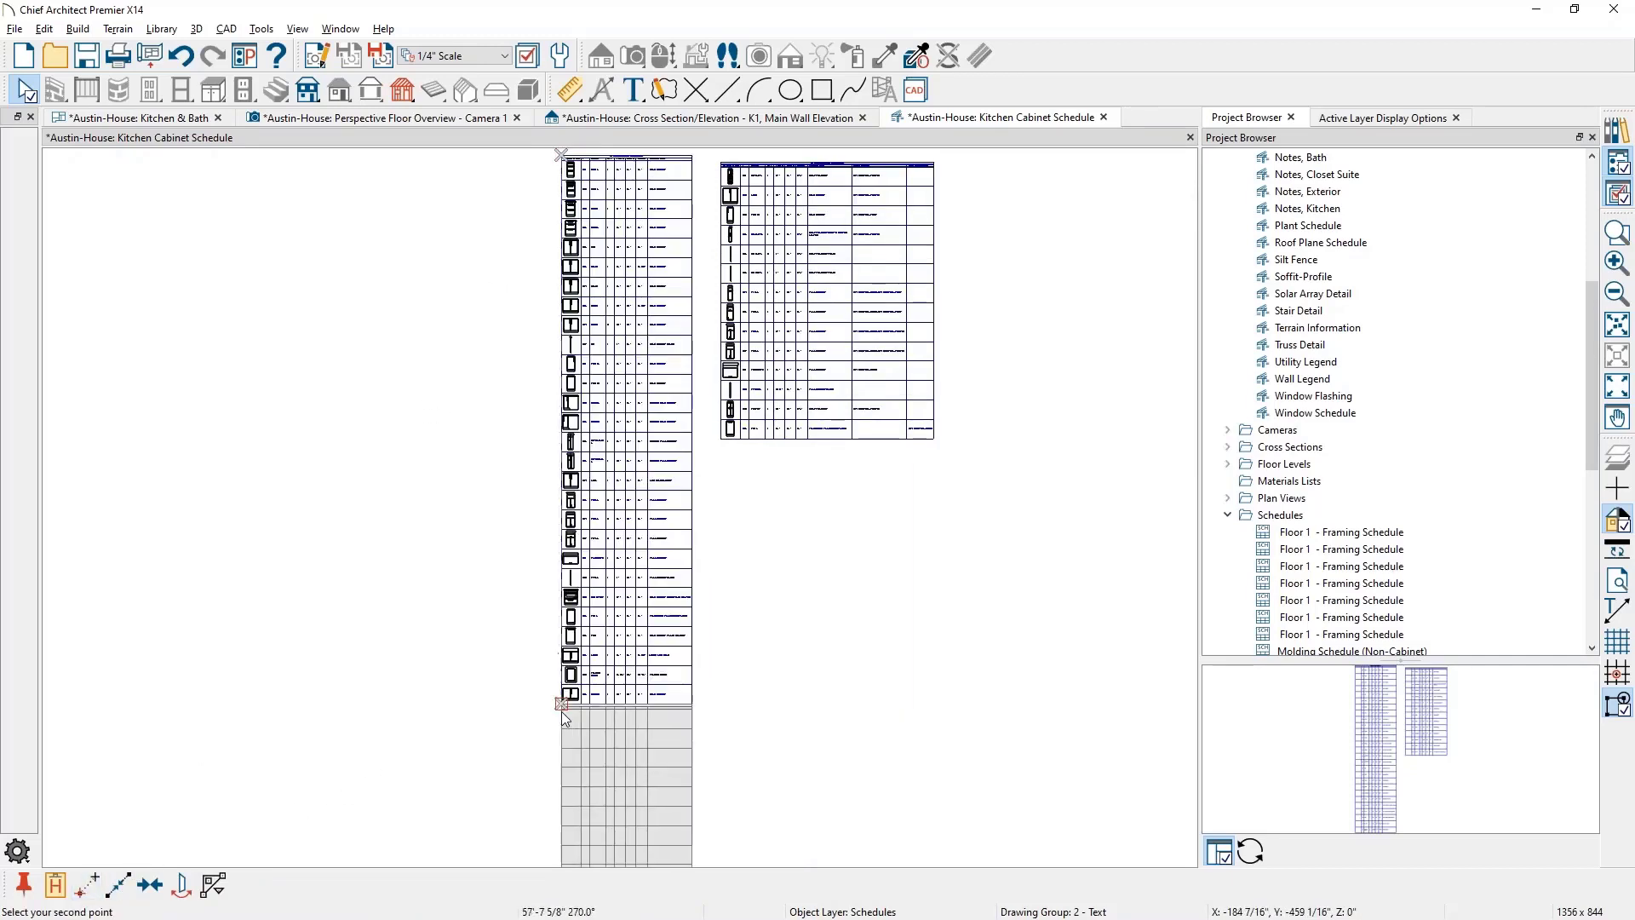
pyautogui.click(560, 710)
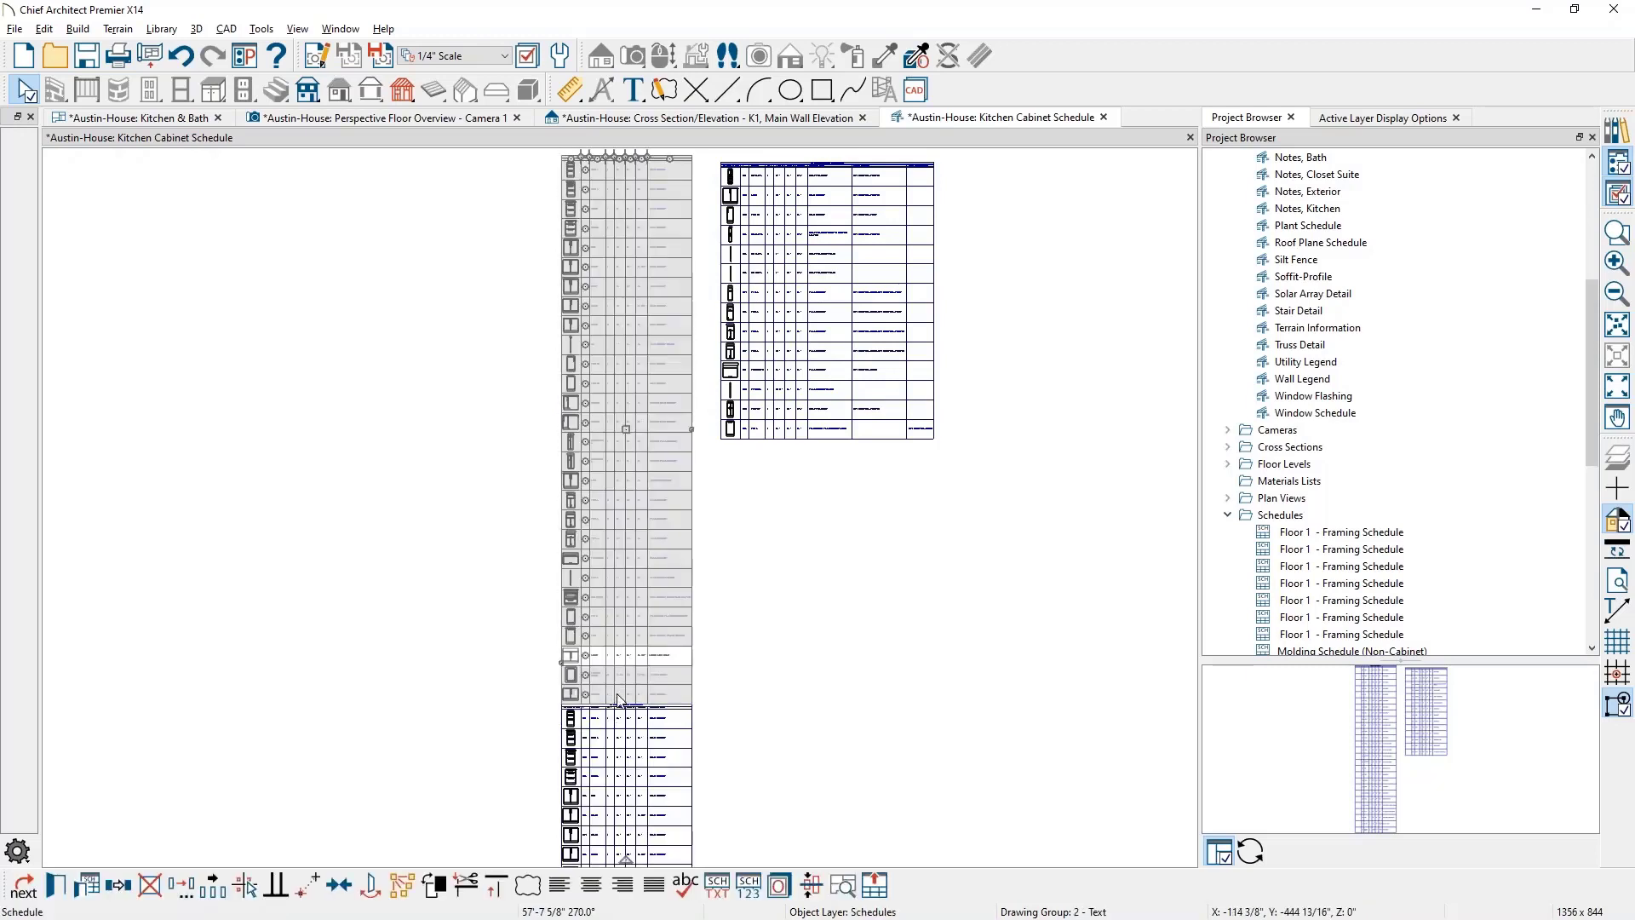
# Examine where the original kitchen cabinet schedule ends and its copy begins, selecting each schedule in turn
pyautogui.click(616, 696)
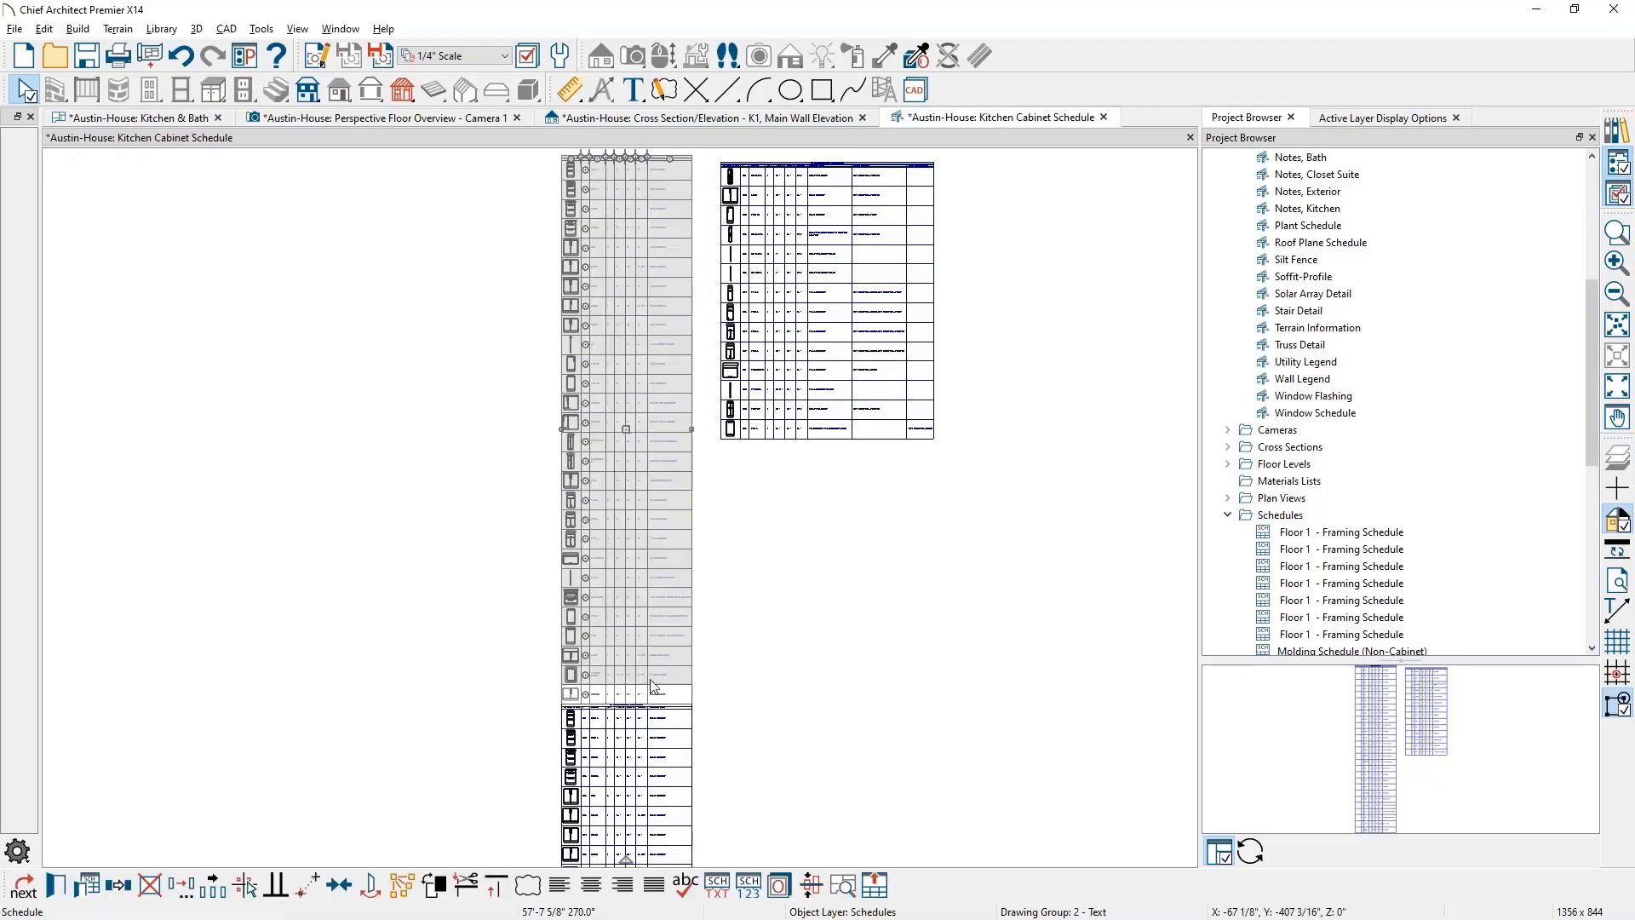
pyautogui.press('Escape')
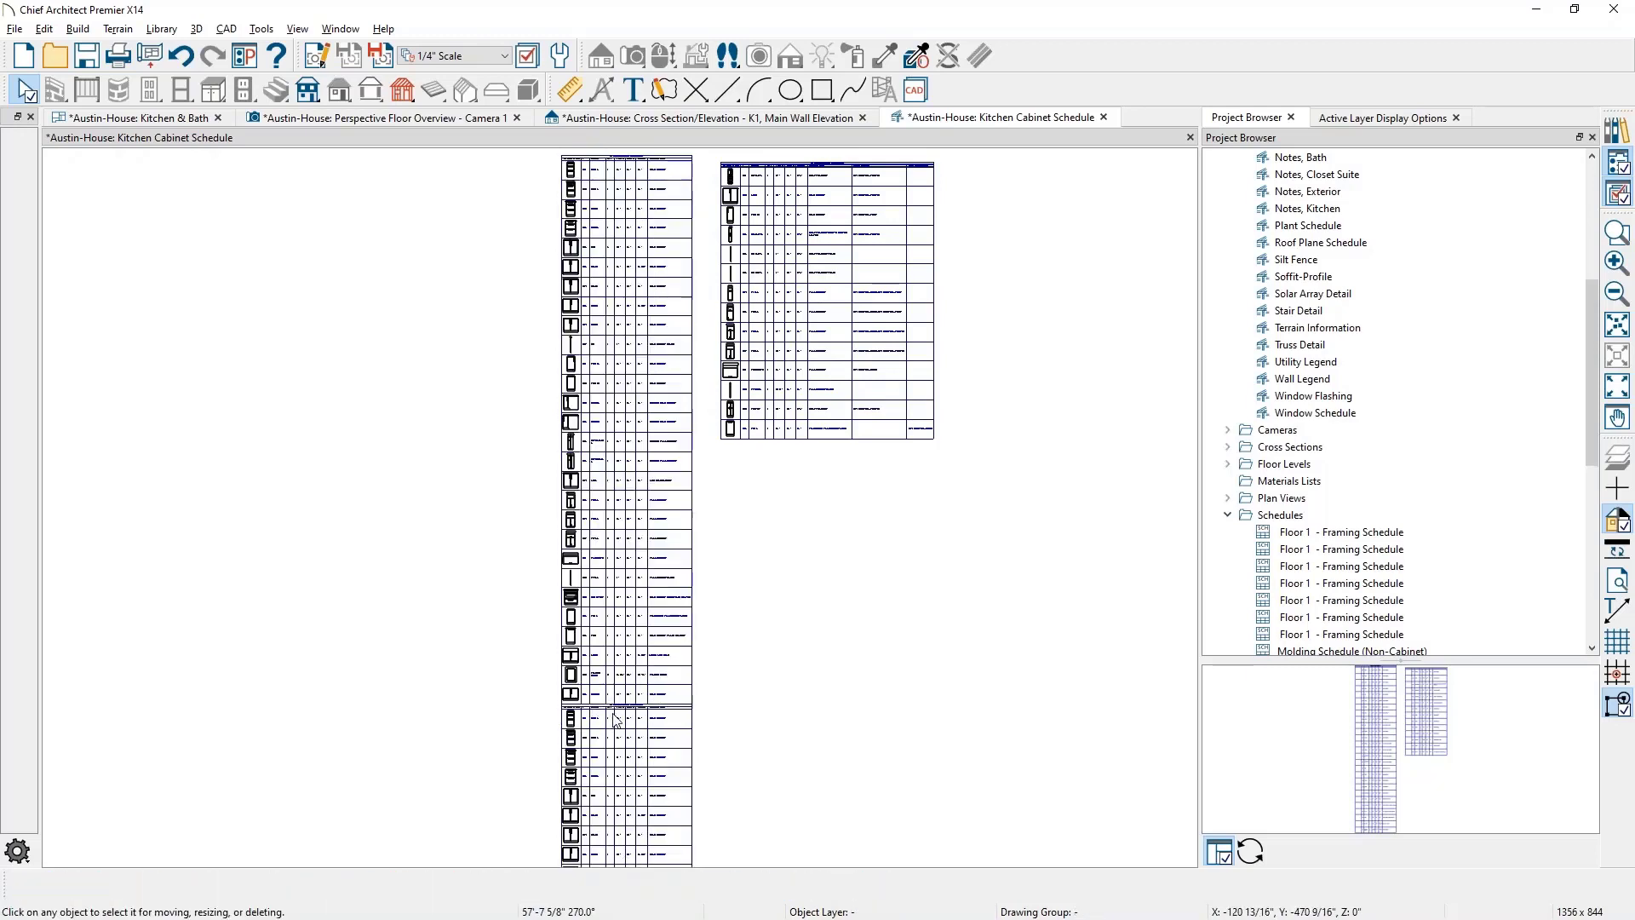
pyautogui.click(617, 765)
pyautogui.scroll(-1, 641, 714)
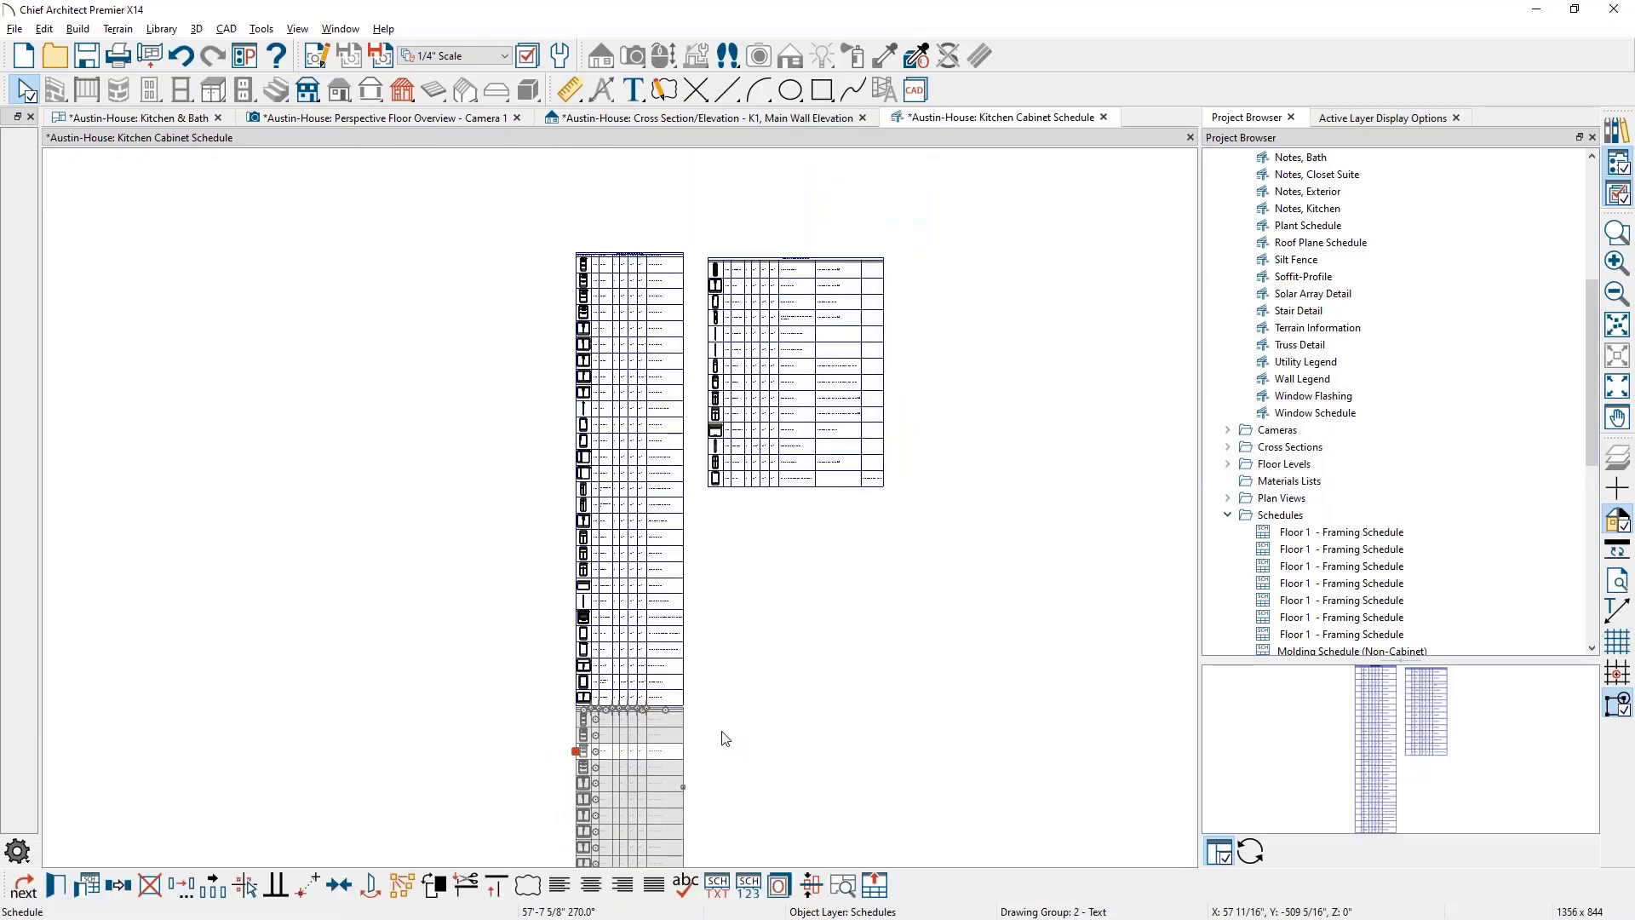
pyautogui.click(660, 688)
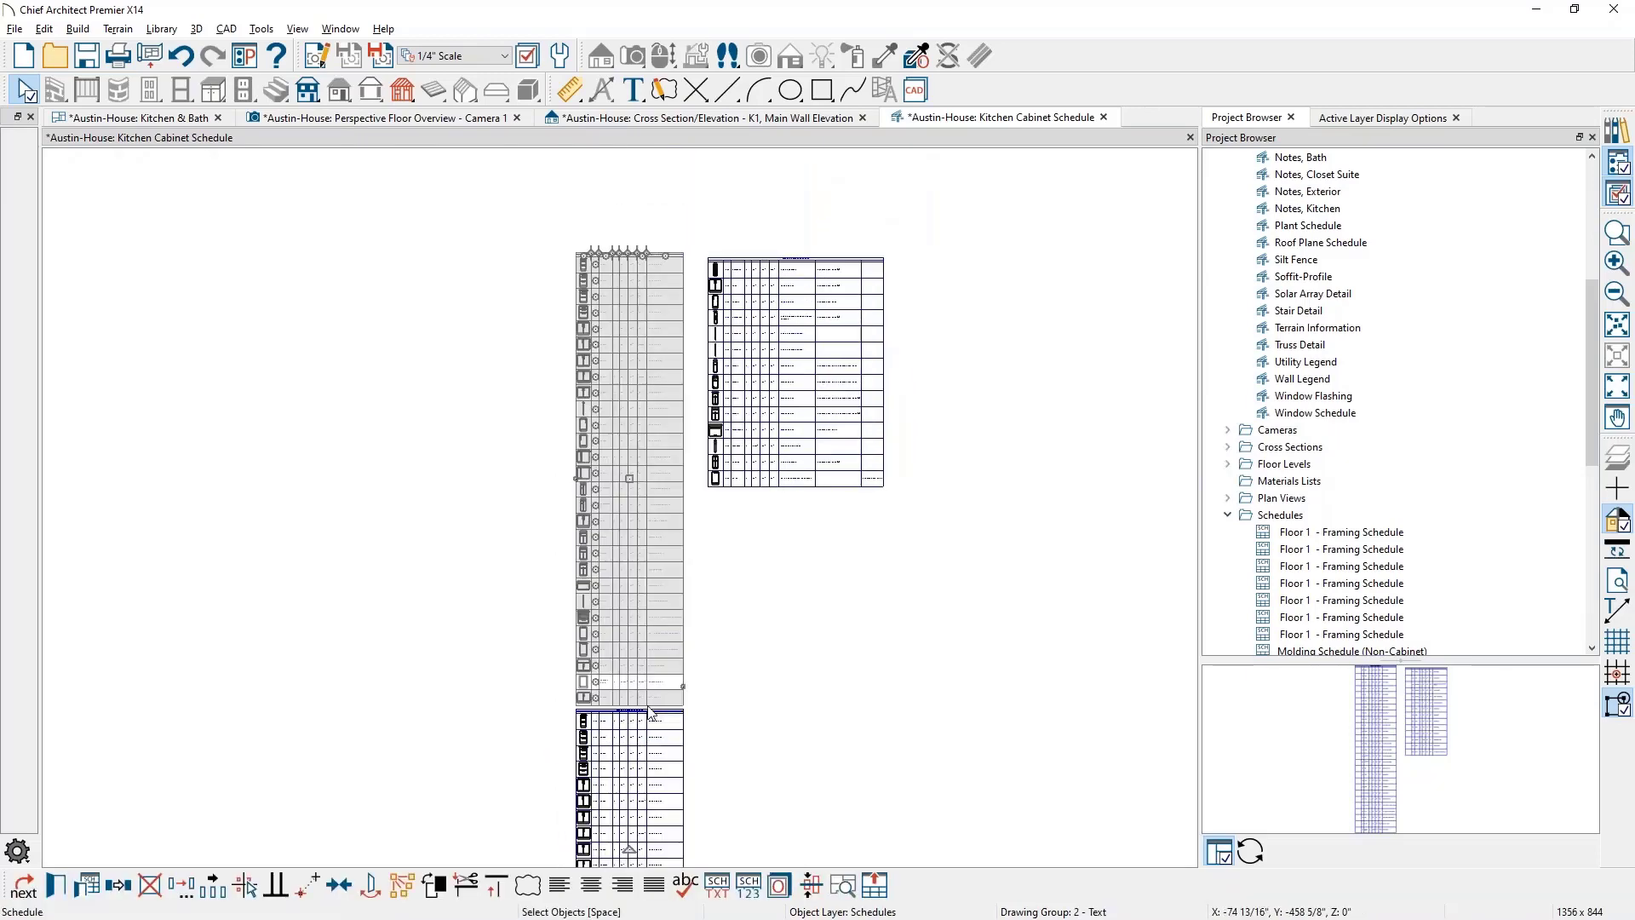
pyautogui.scroll(2, 648, 713)
pyautogui.click(697, 695)
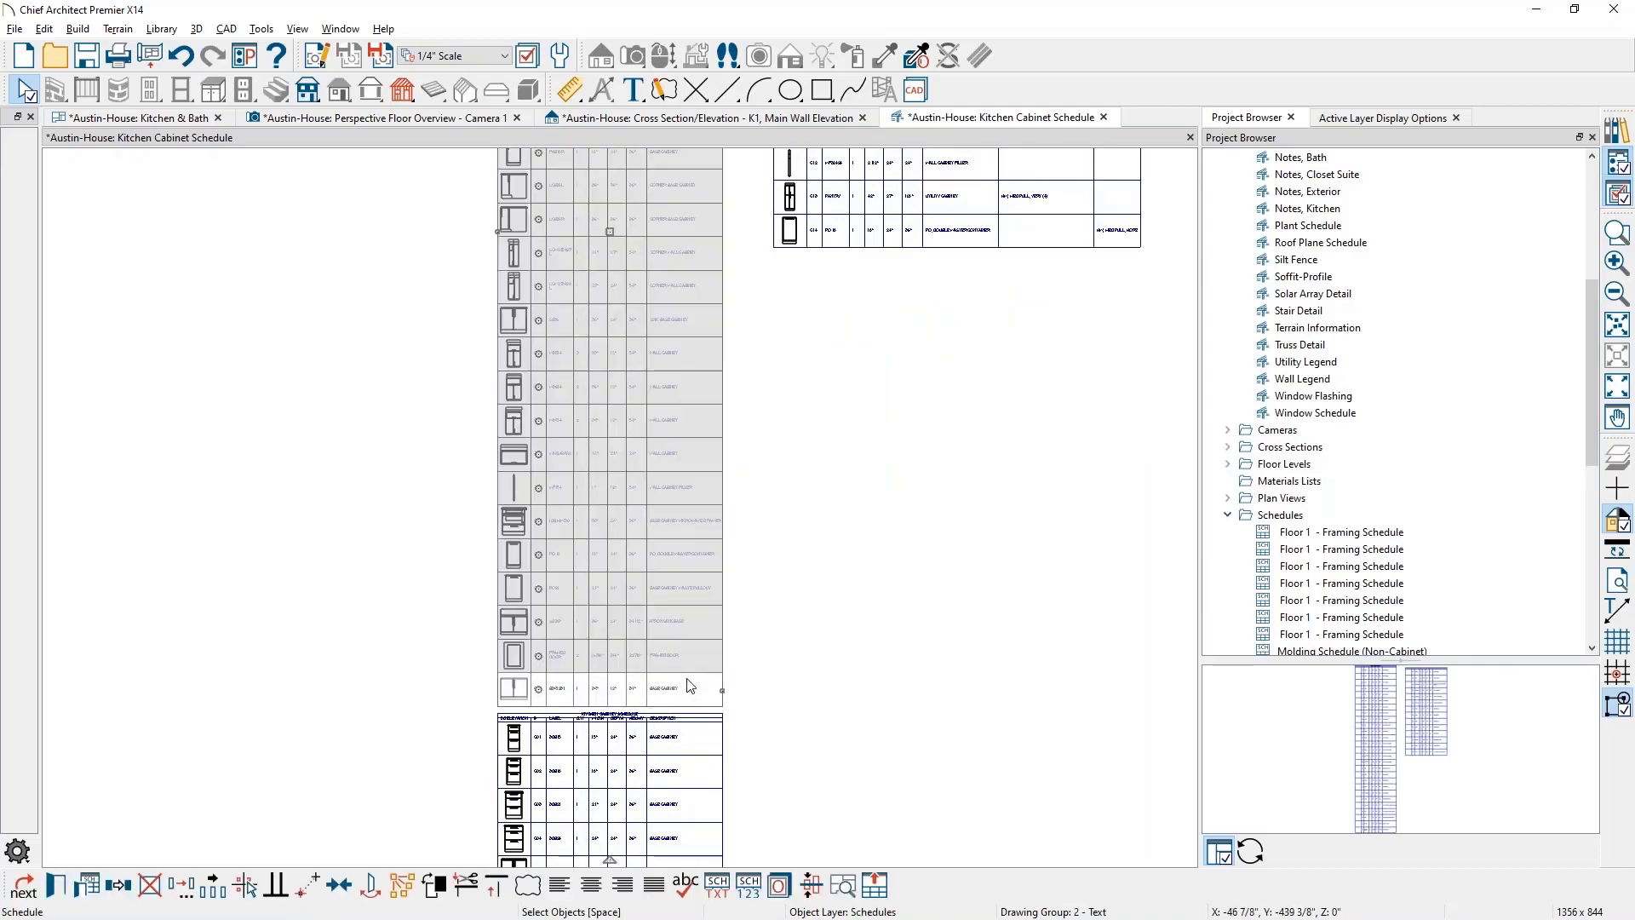
pyautogui.scroll(-2, 720, 684)
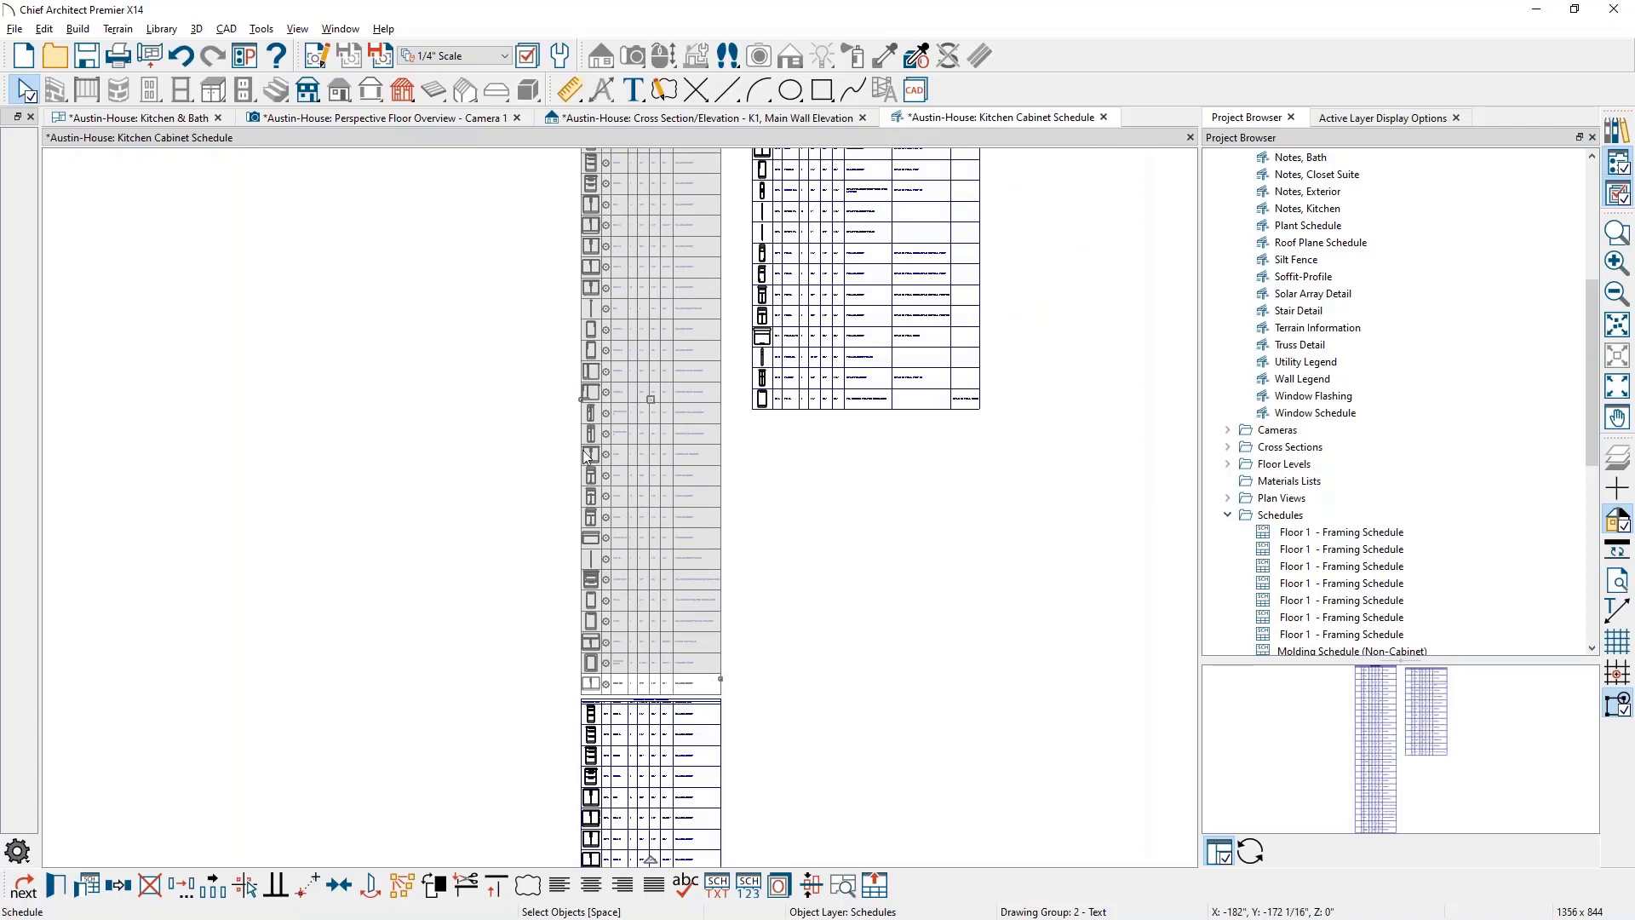
# Create a new layout and go to page 2, the Site & Disturbance Plan sheet
pyautogui.click(16, 28)
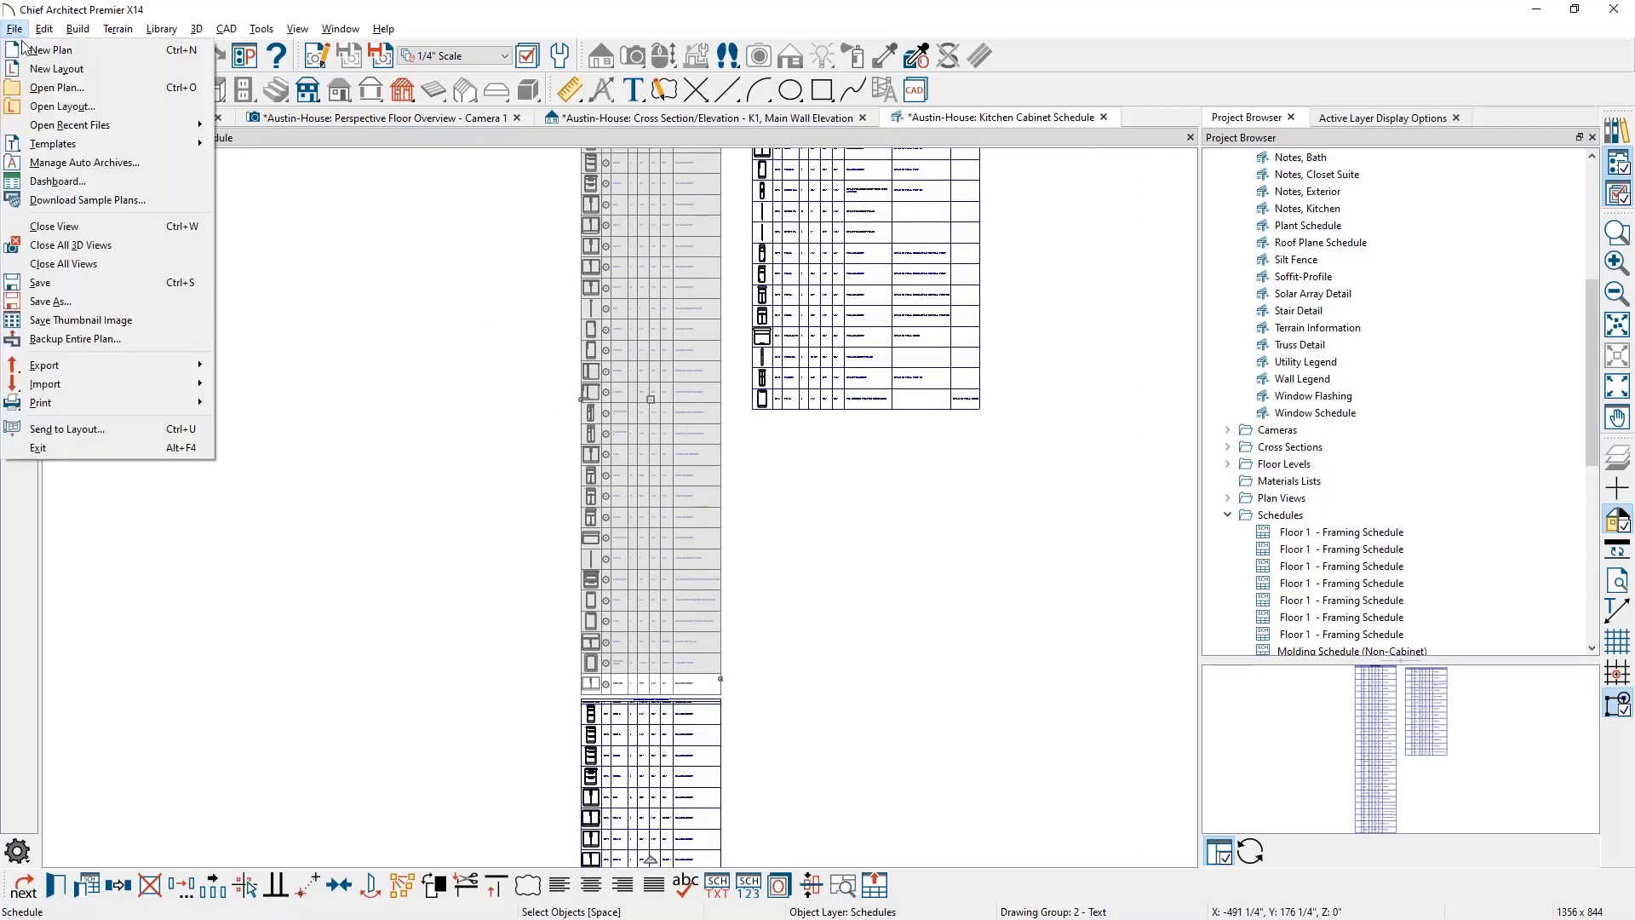
pyautogui.click(56, 69)
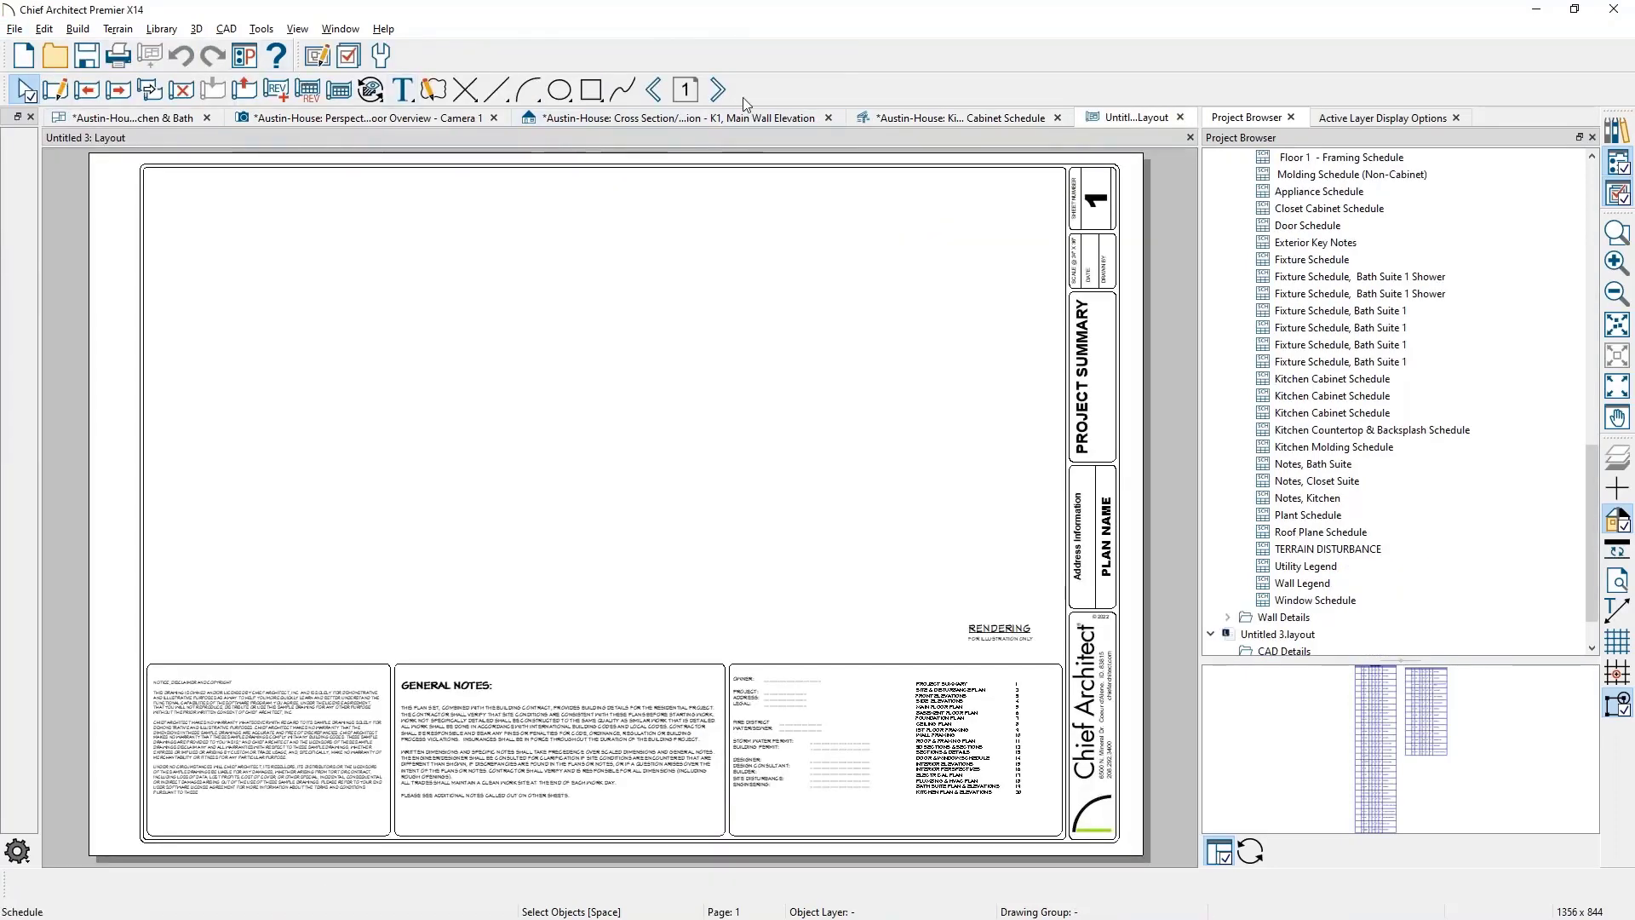
pyautogui.click(719, 90)
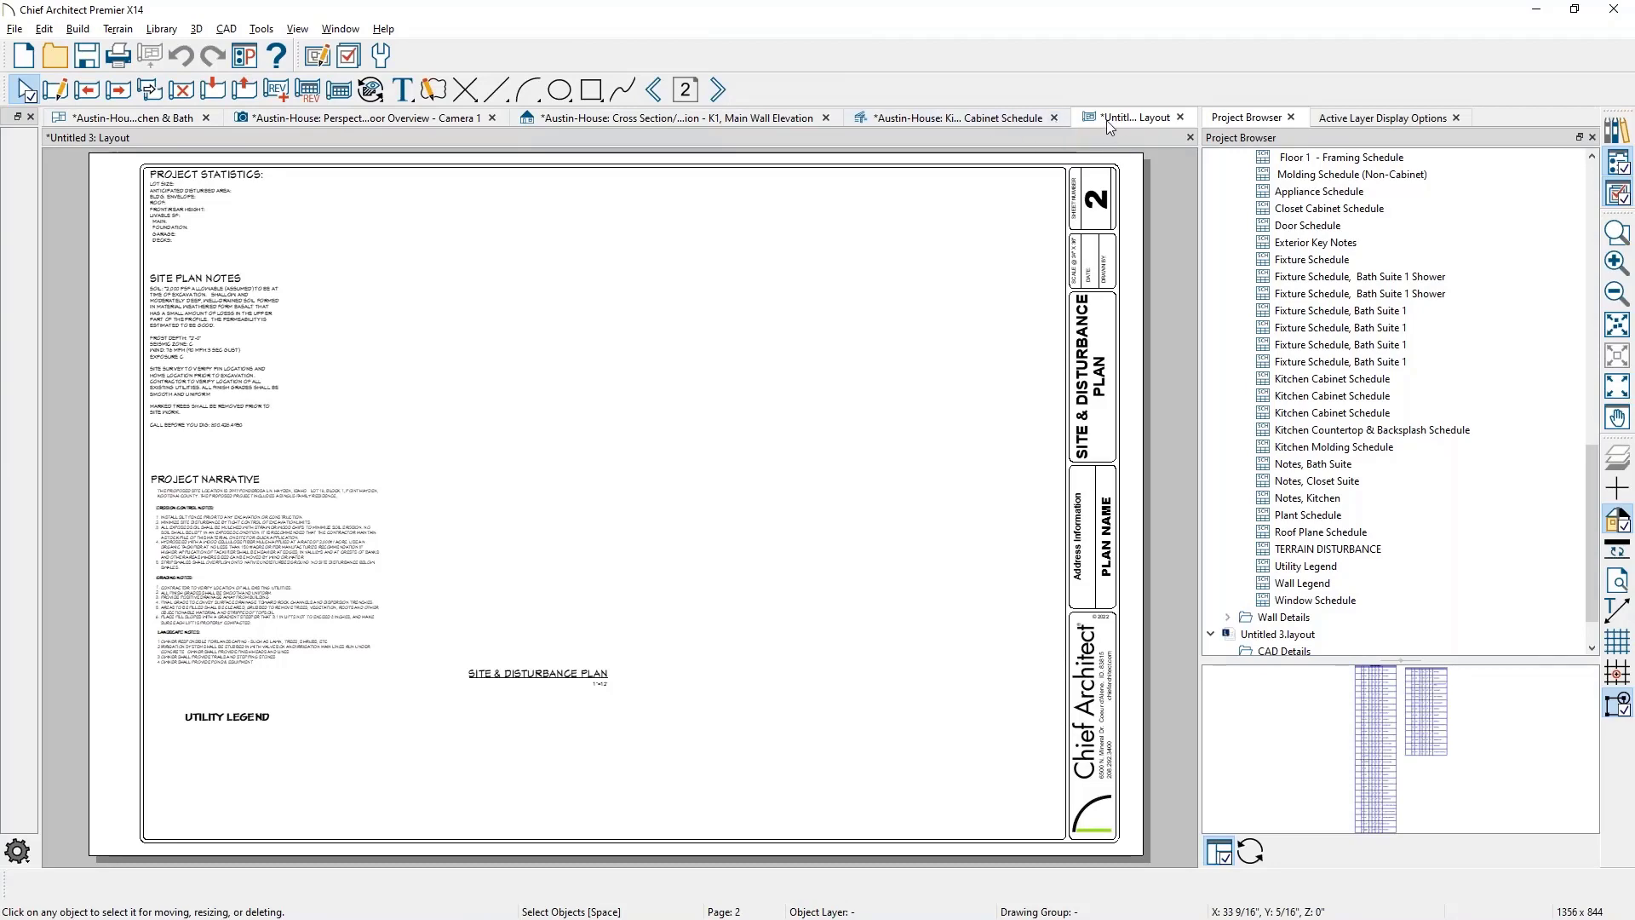
# Return to the Kitchen Cabinet Schedule view and delete the copied schedule beneath the original
pyautogui.click(989, 118)
pyautogui.click(684, 758)
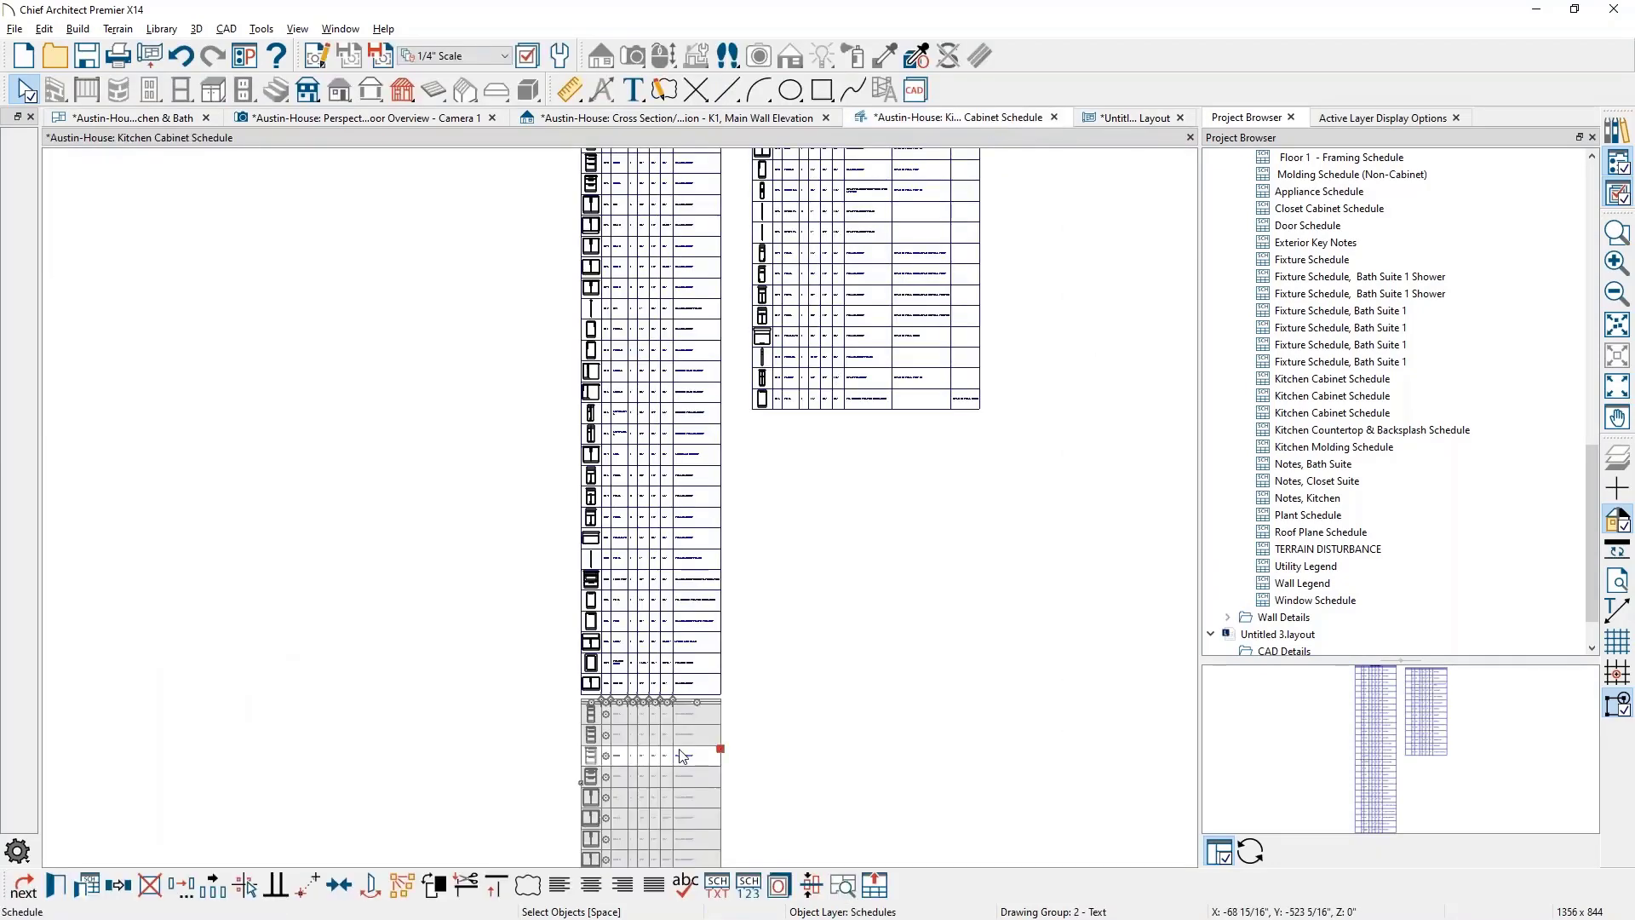
pyautogui.press('Delete')
# Send the Kitchen Cabinet Schedule view to page 2 of the layout and select its layout box
pyautogui.click(712, 644)
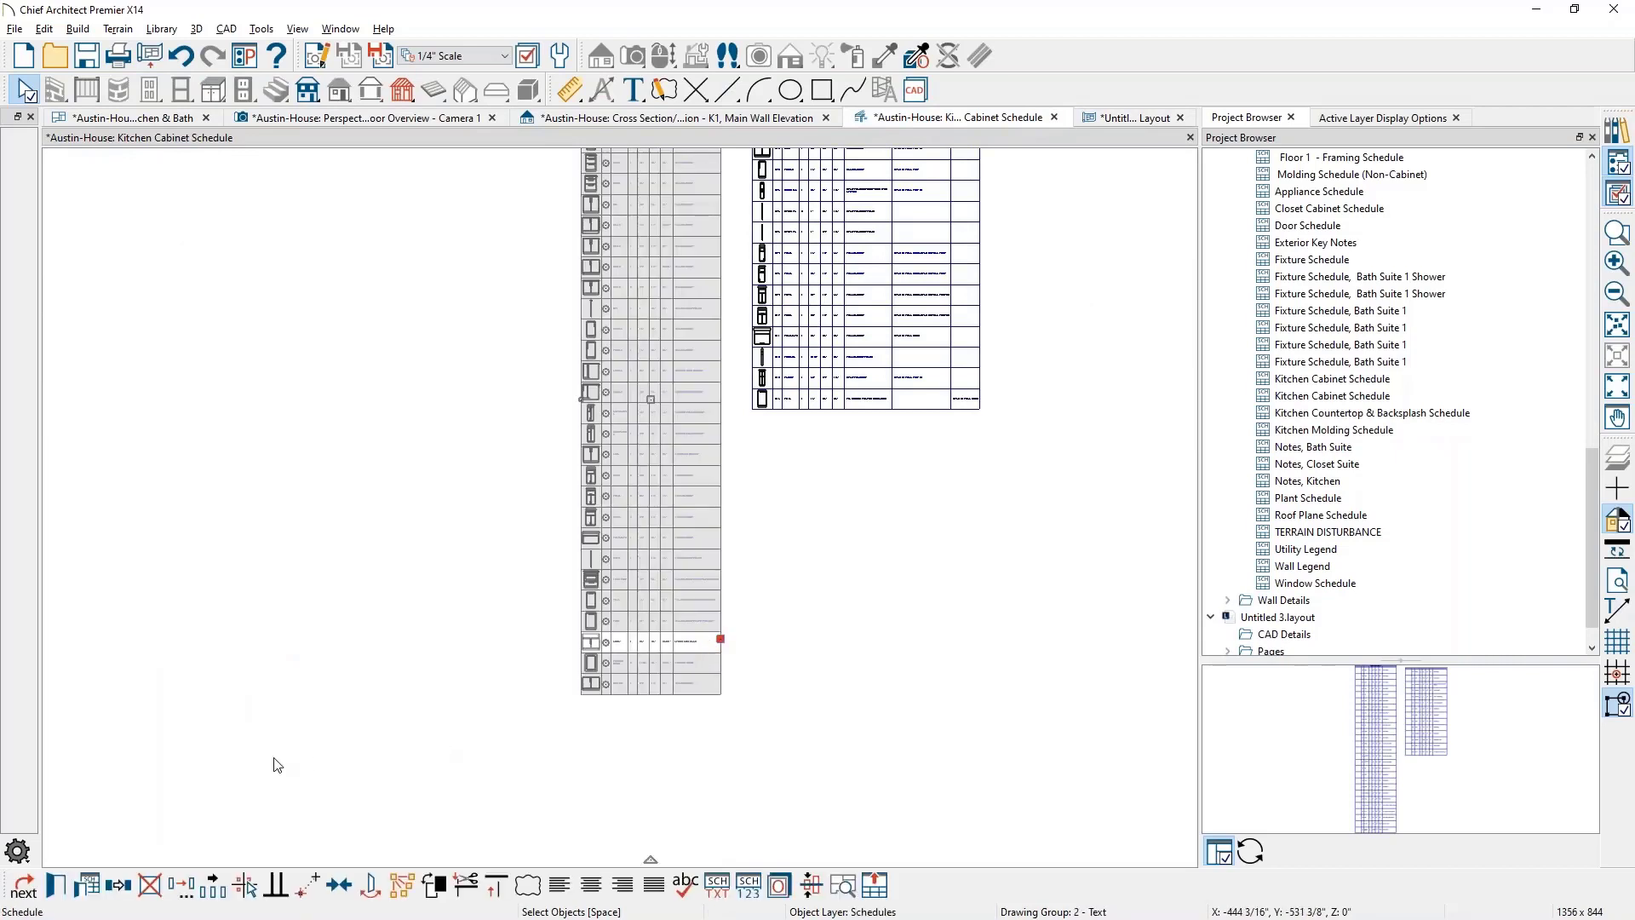
pyautogui.click(15, 28)
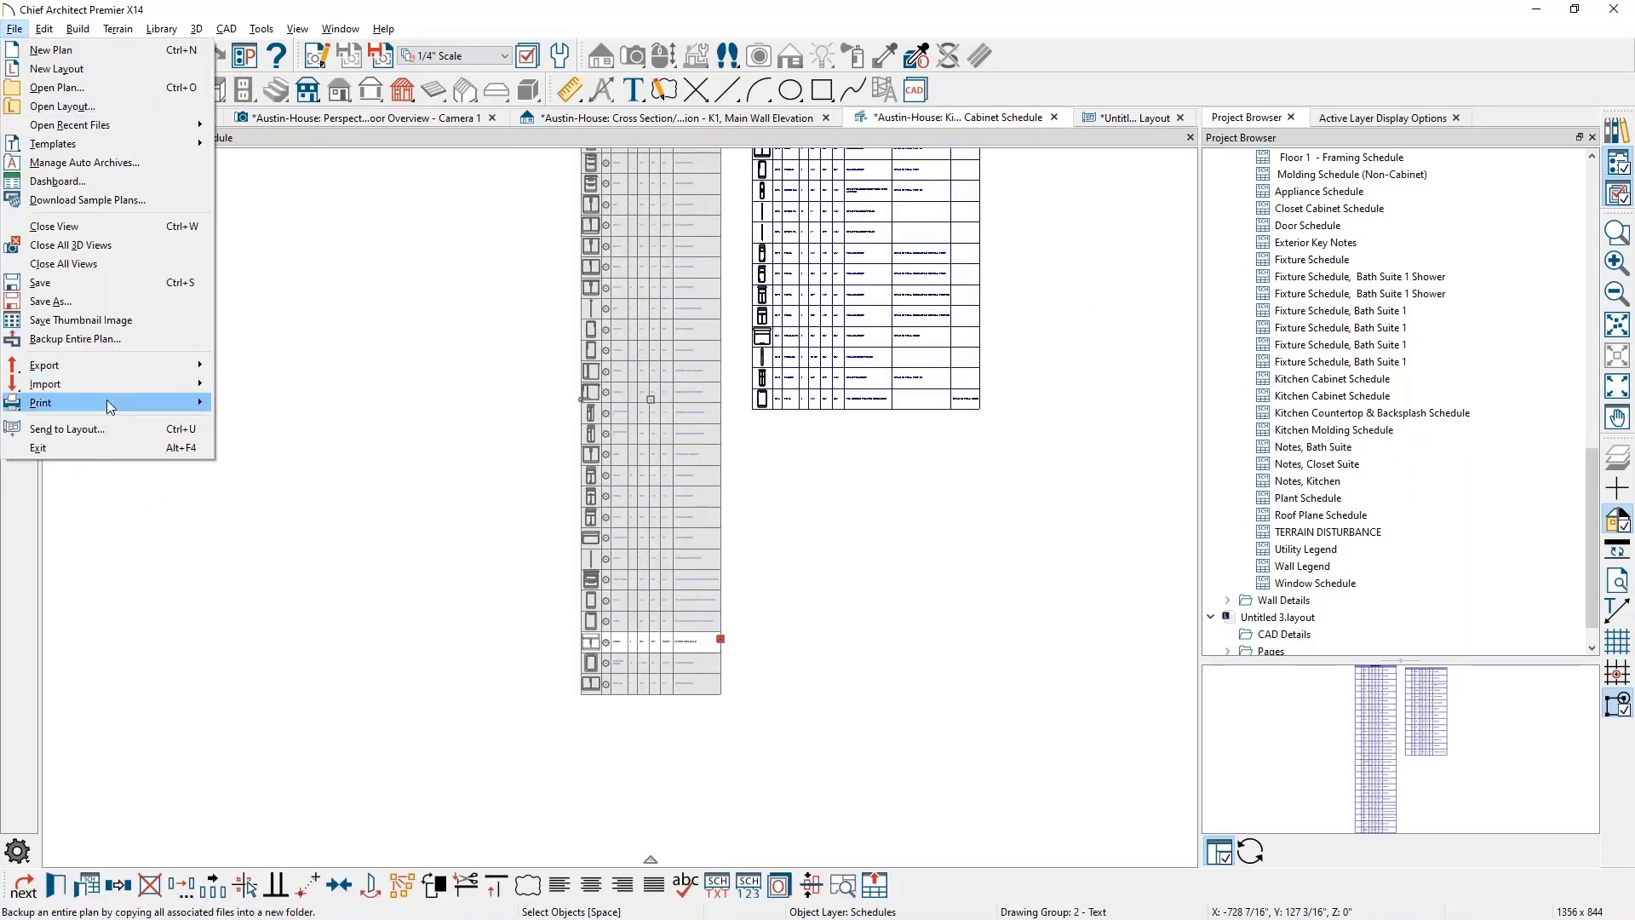
pyautogui.click(97, 431)
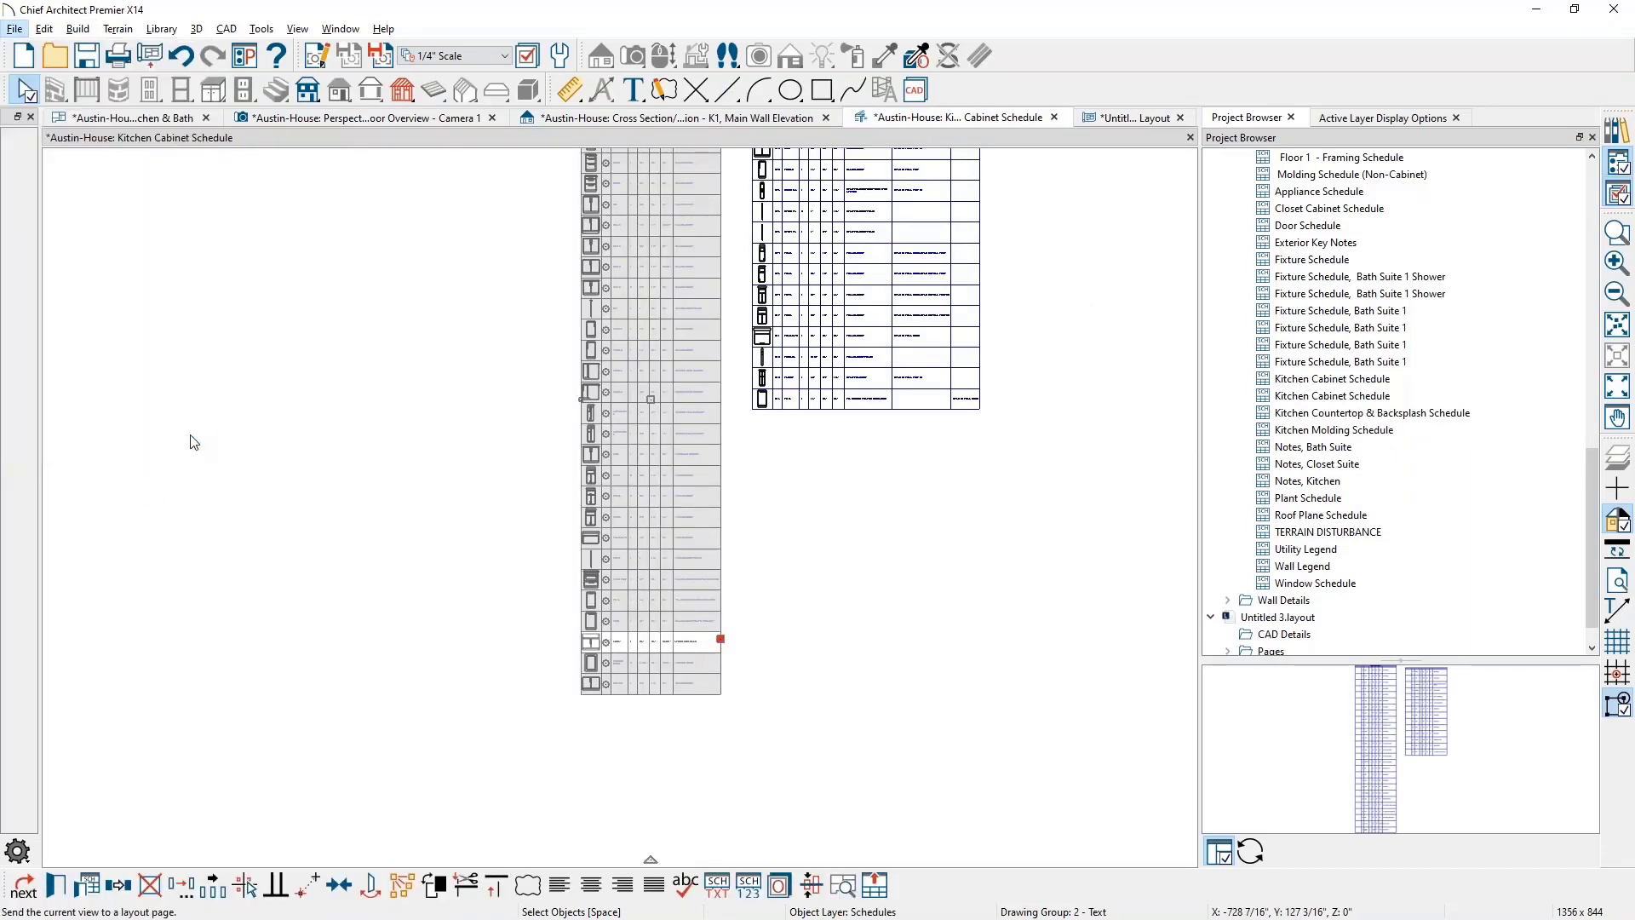
pyautogui.click(265, 723)
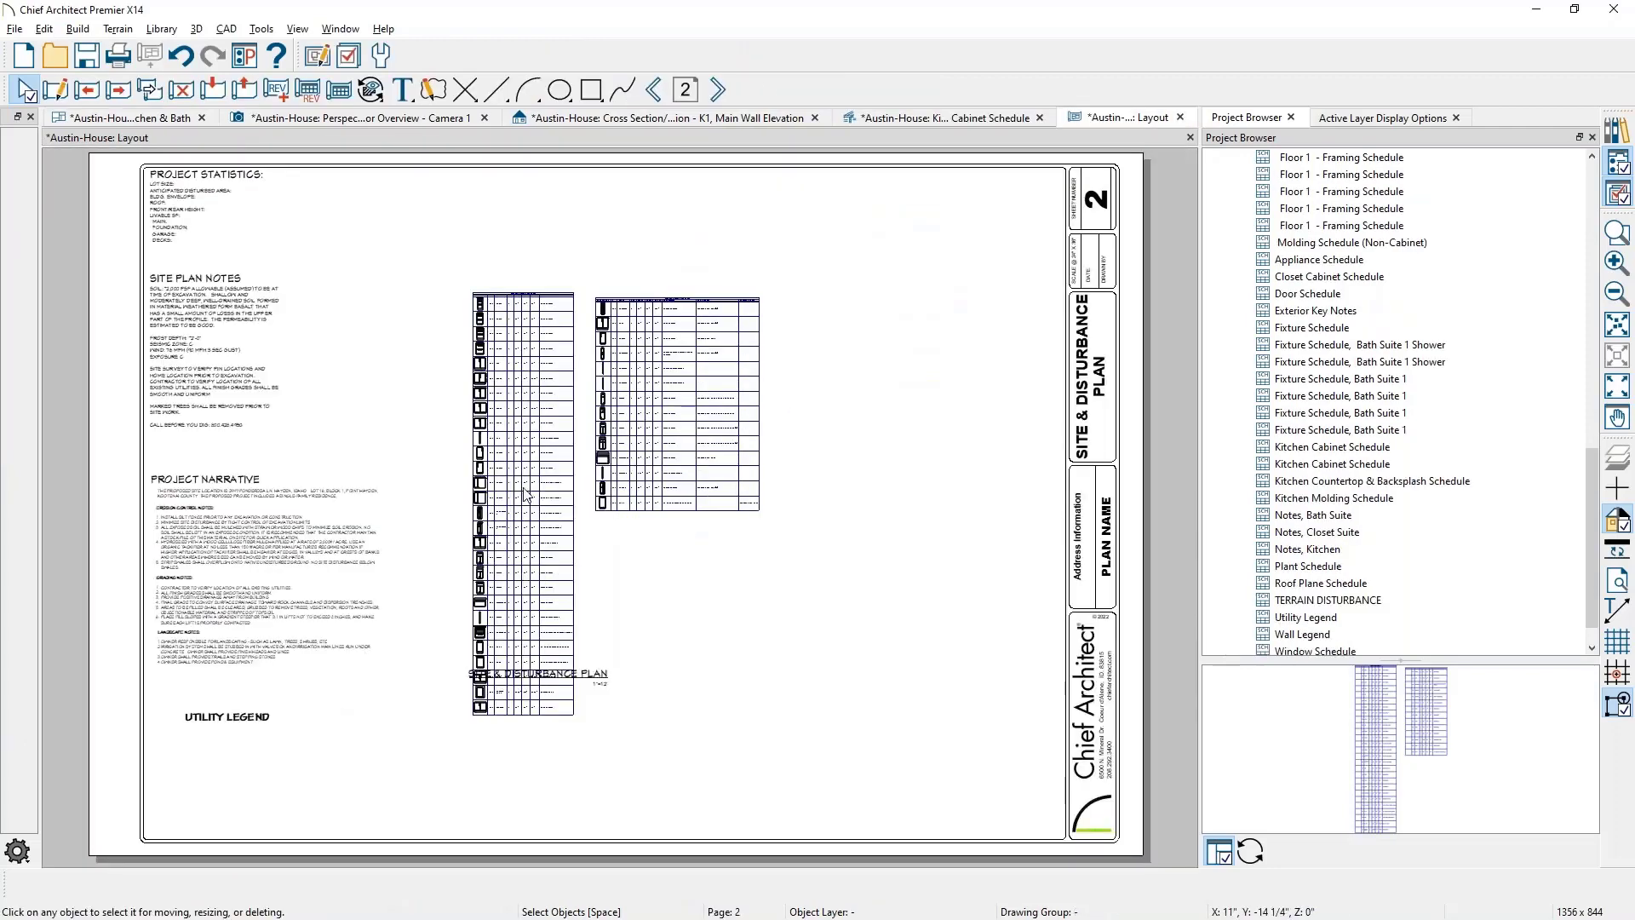
pyautogui.click(515, 539)
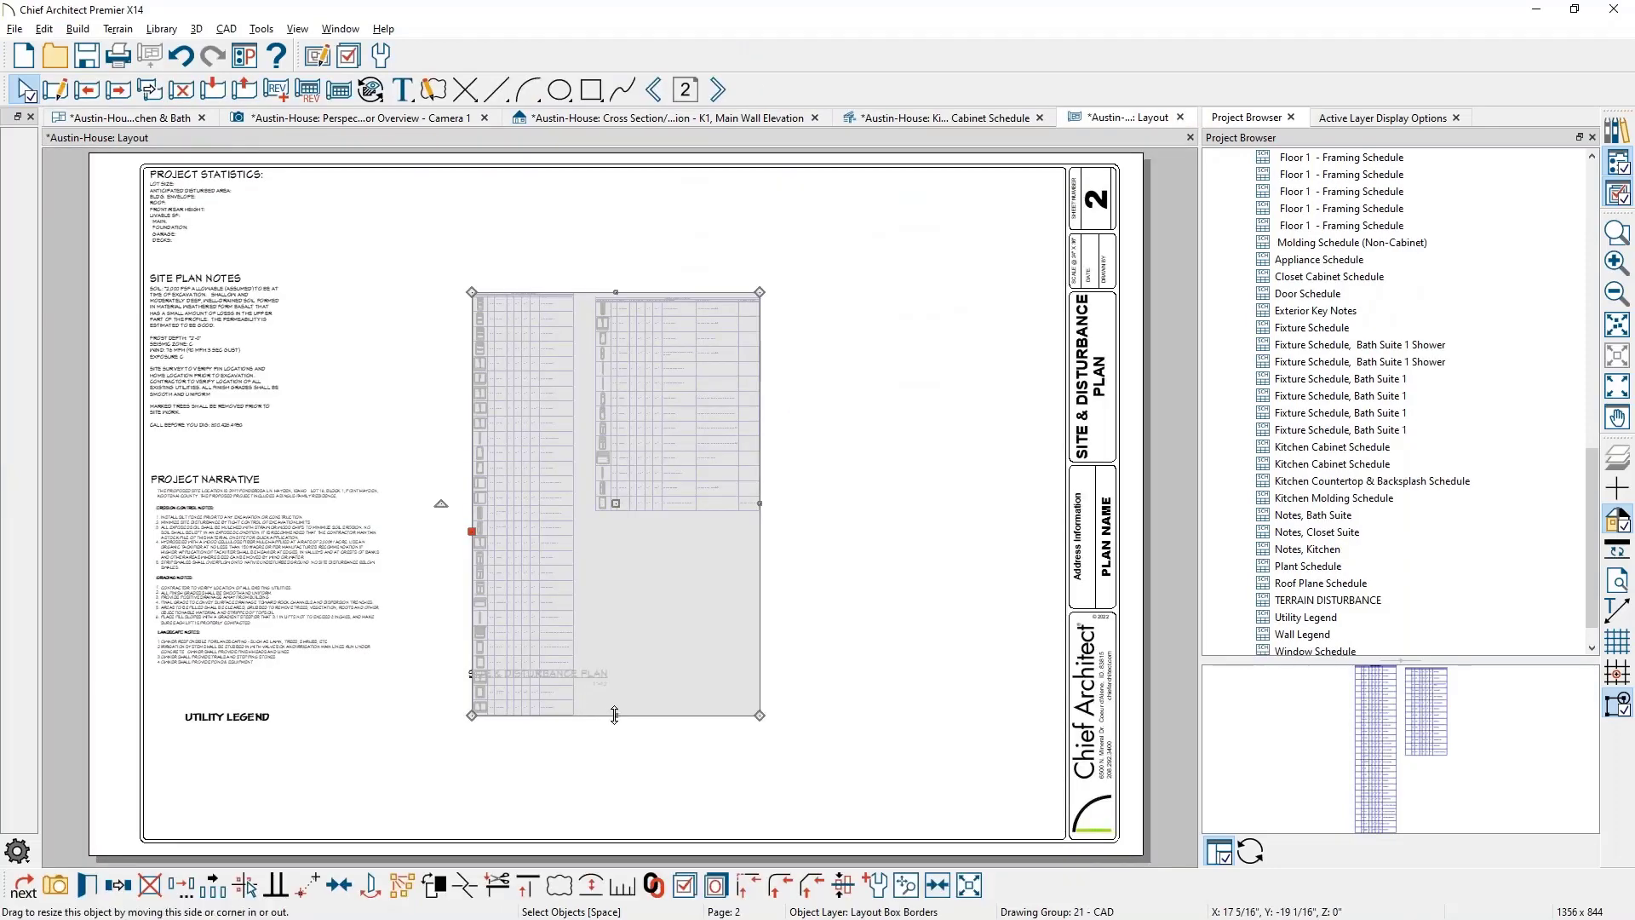
# Crop the Kitchen Cabinet Schedule layout box to the upper part of the long schedule and place a copy directly beneath it
pyautogui.moveTo(614, 719); pyautogui.dragTo(616, 522)
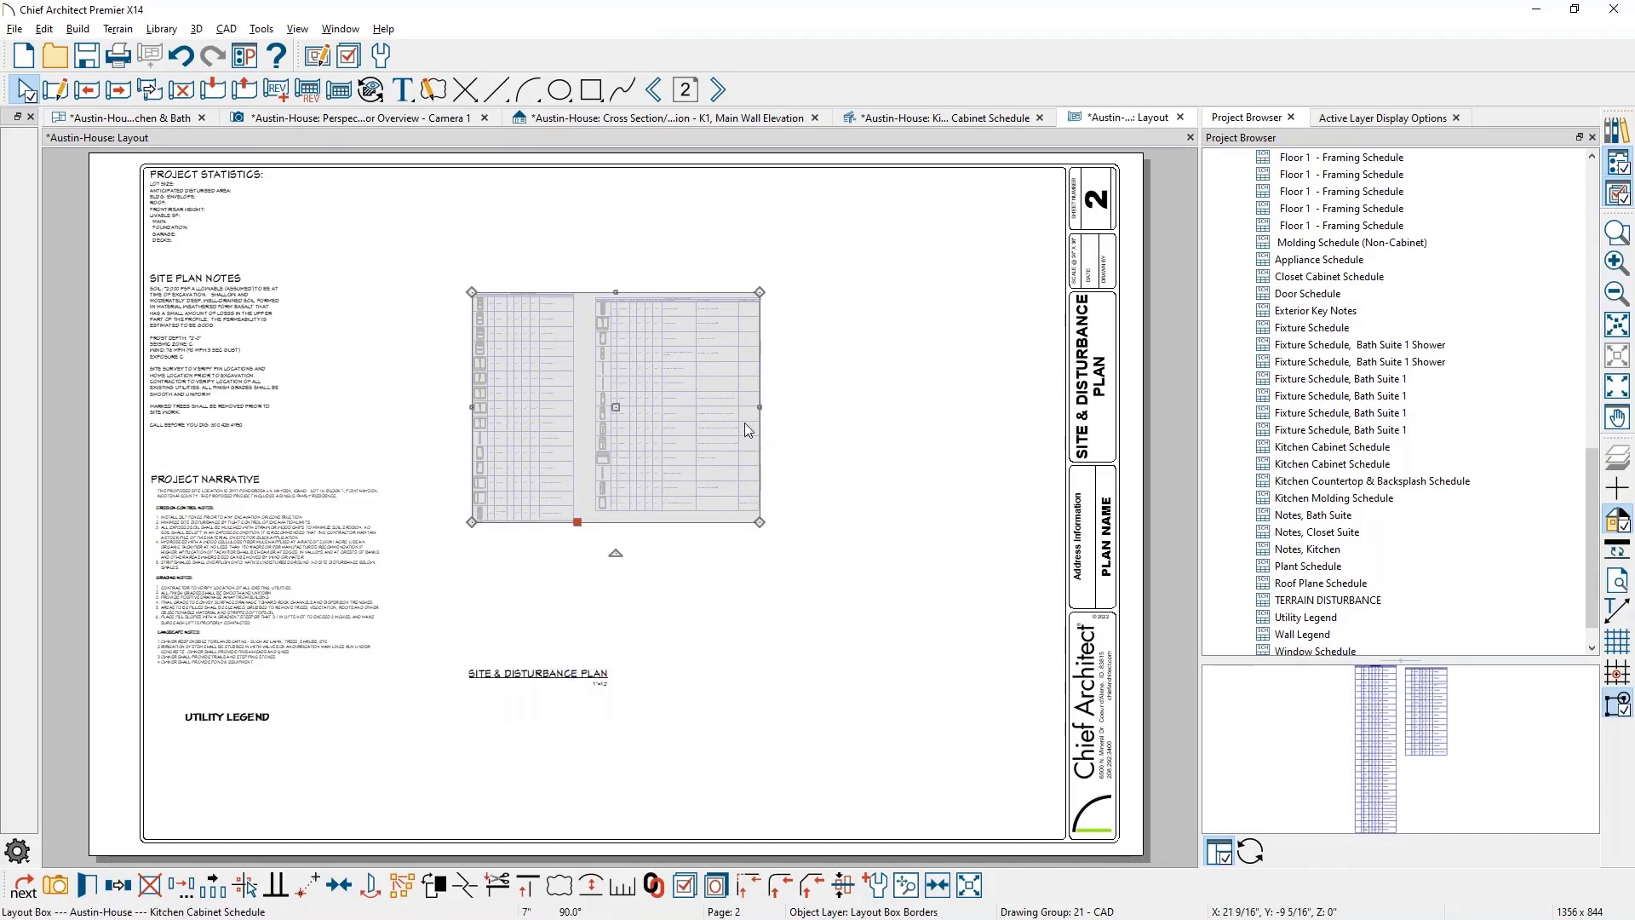
pyautogui.moveTo(760, 407); pyautogui.dragTo(509, 638)
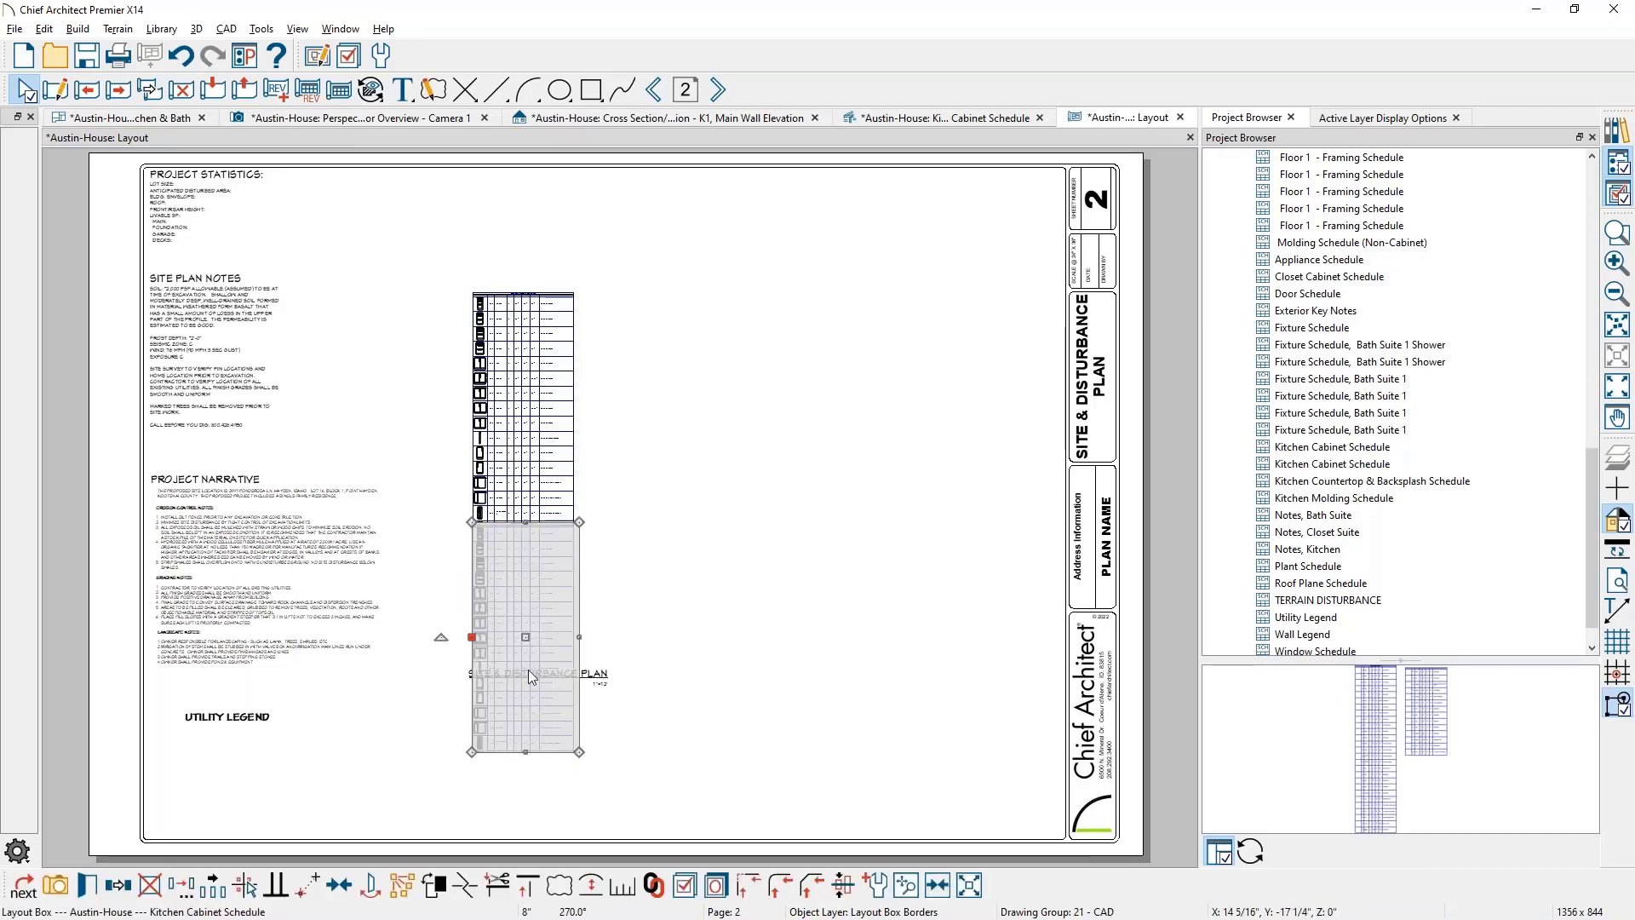
# Try to fit the whole schedule view inside the copied lower layout box, and undo the rescaling
pyautogui.click(969, 886)
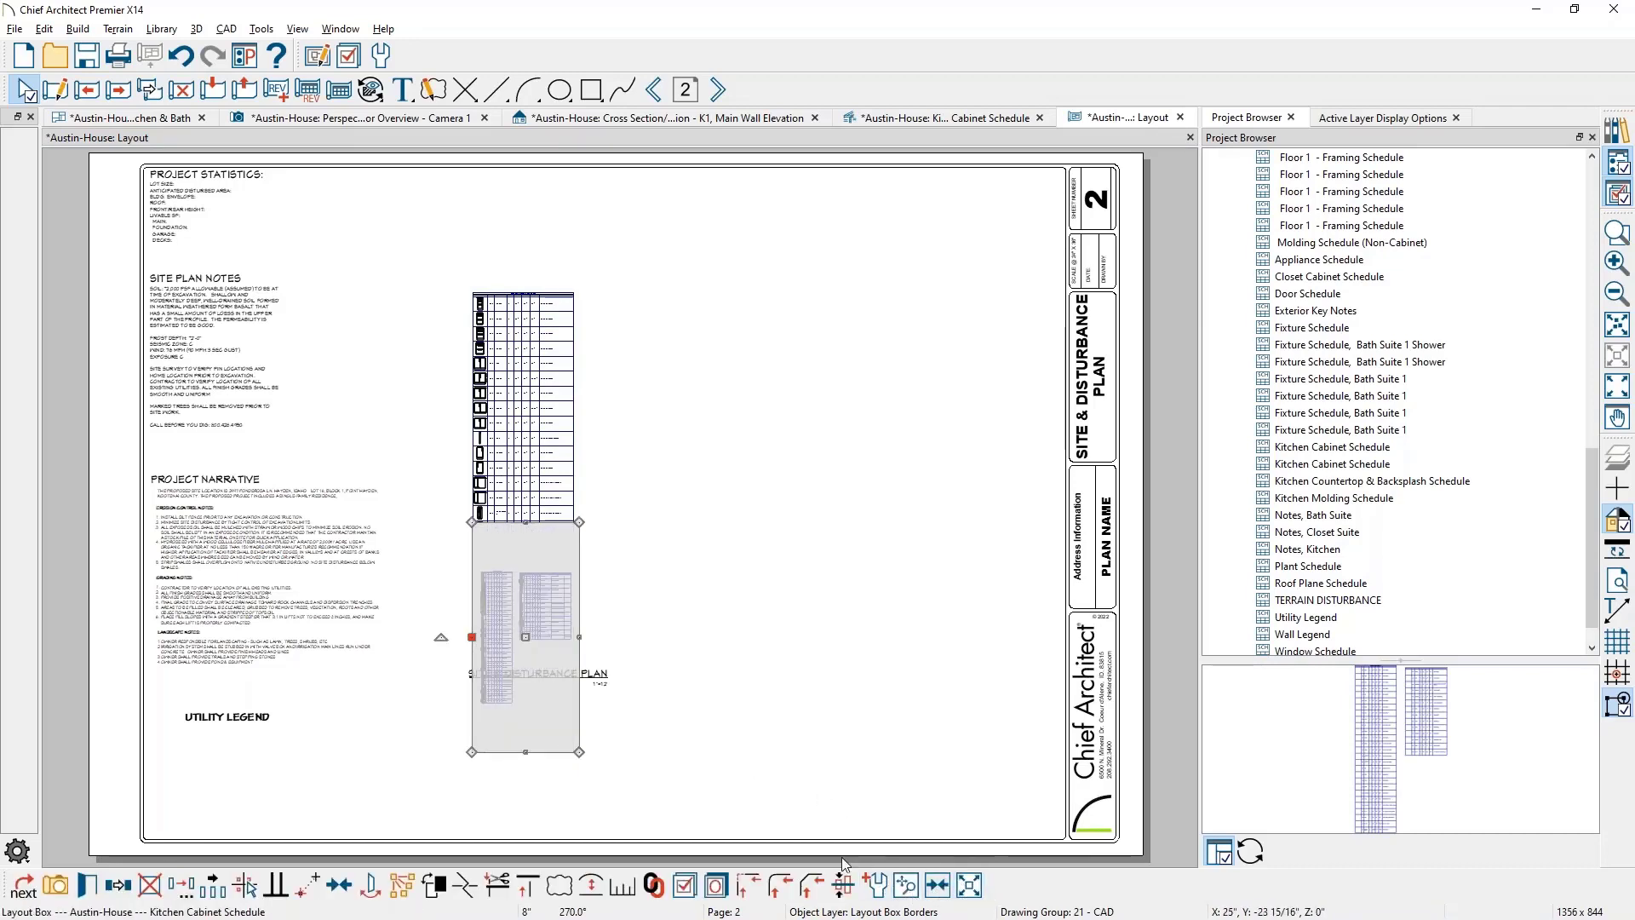
pyautogui.click(908, 886)
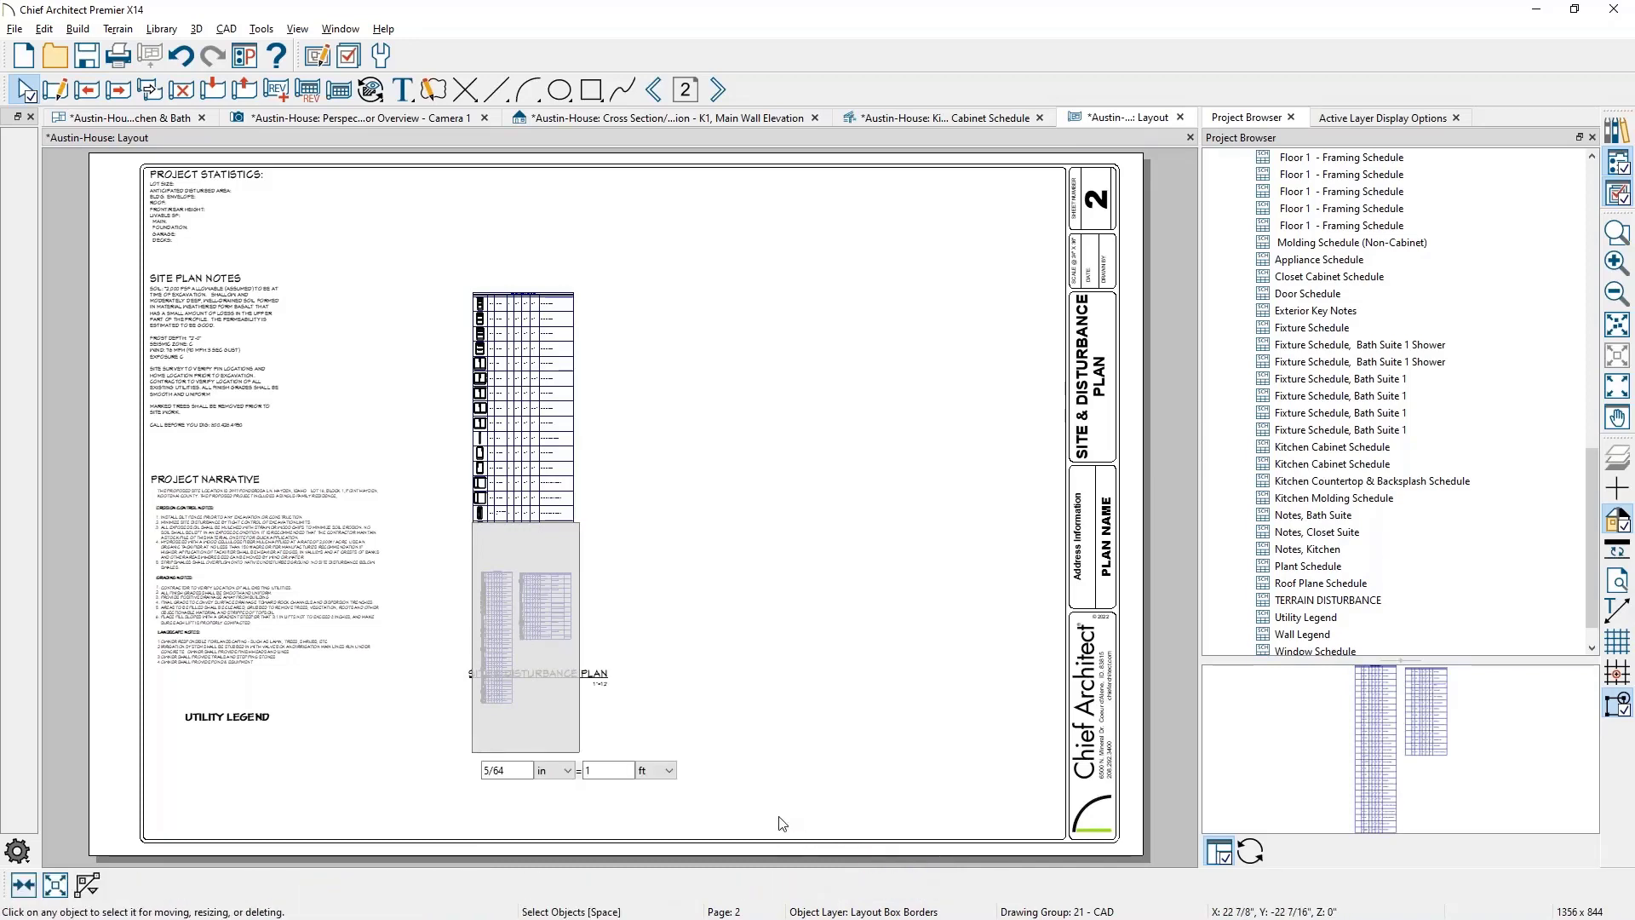
pyautogui.hotkey('ctrl', 'z')
# Shift the view inside the lower layout box upward so it shows the remaining rows of the cabinet schedule
pyautogui.click(537, 635)
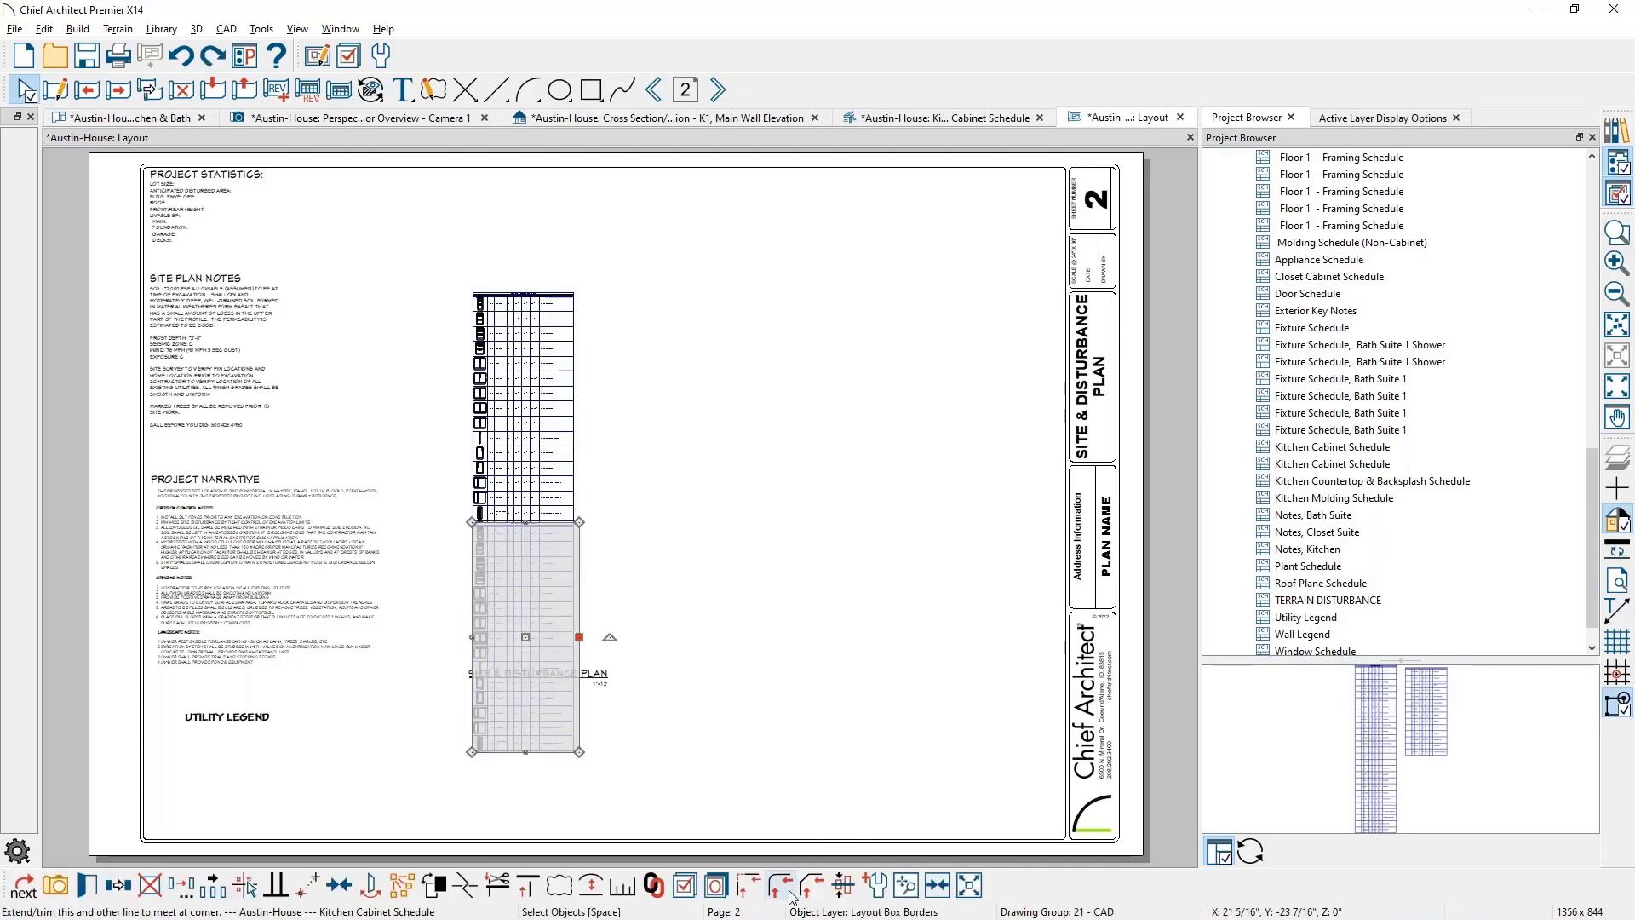
pyautogui.click(908, 886)
pyautogui.moveTo(545, 709); pyautogui.dragTo(542, 599)
pyautogui.click(701, 607)
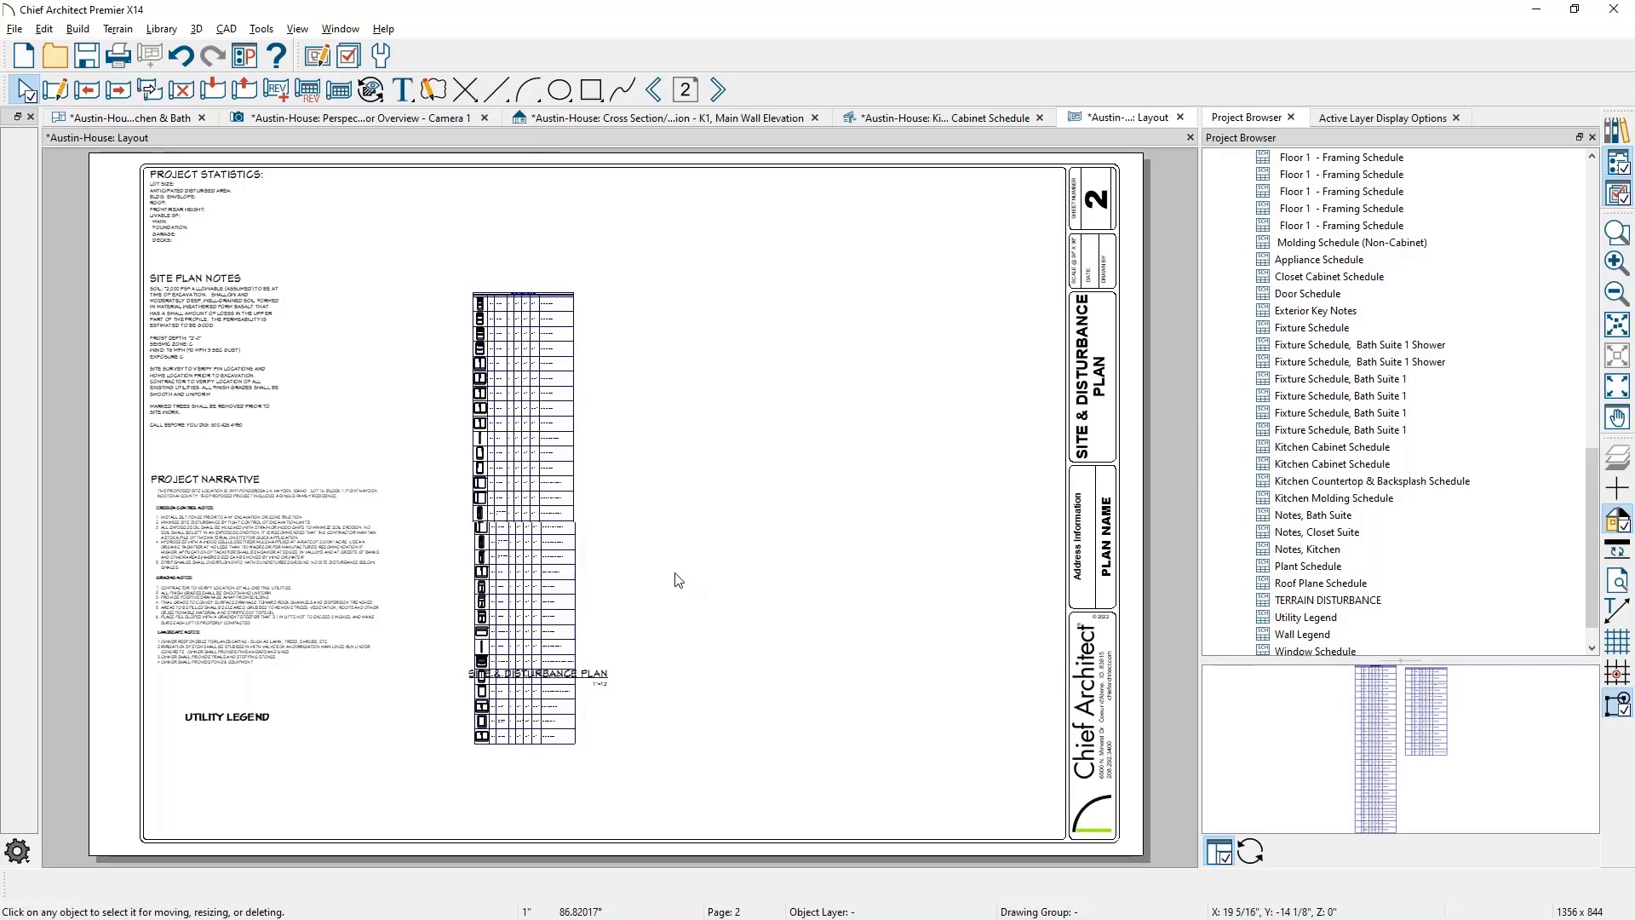
pyautogui.scroll(1, 396, 514)
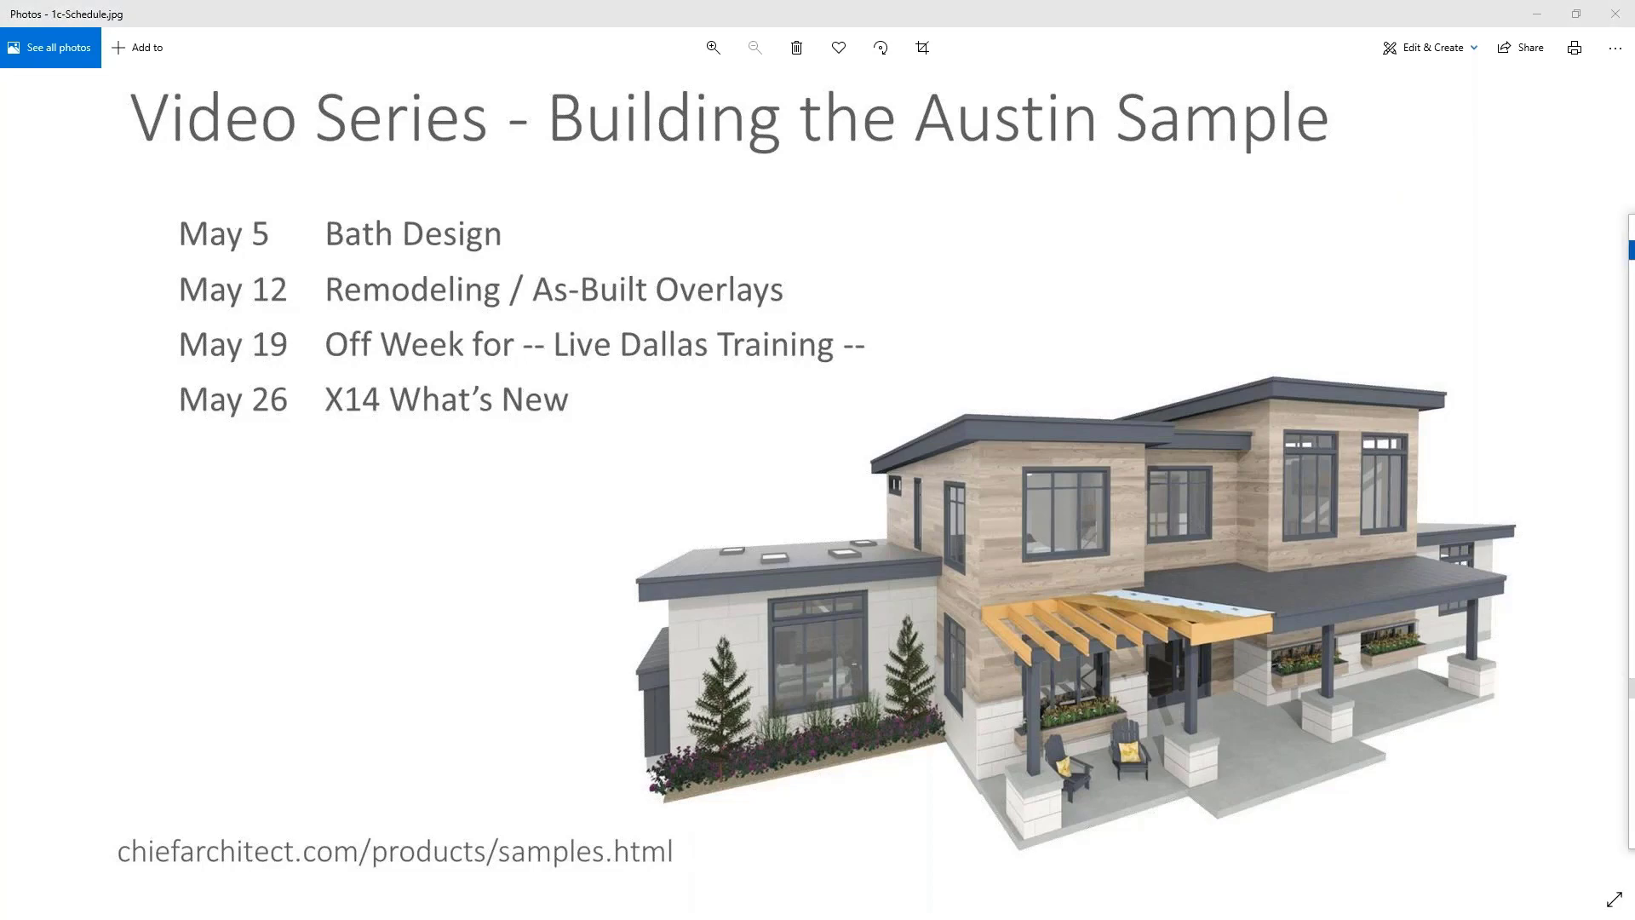
# Bring the browser window with the Chief Architect website into view and open the Samples Gallery page
pyautogui.moveTo(1634, 340); pyautogui.dragTo(1037, 63)
pyautogui.moveTo(493, 218)
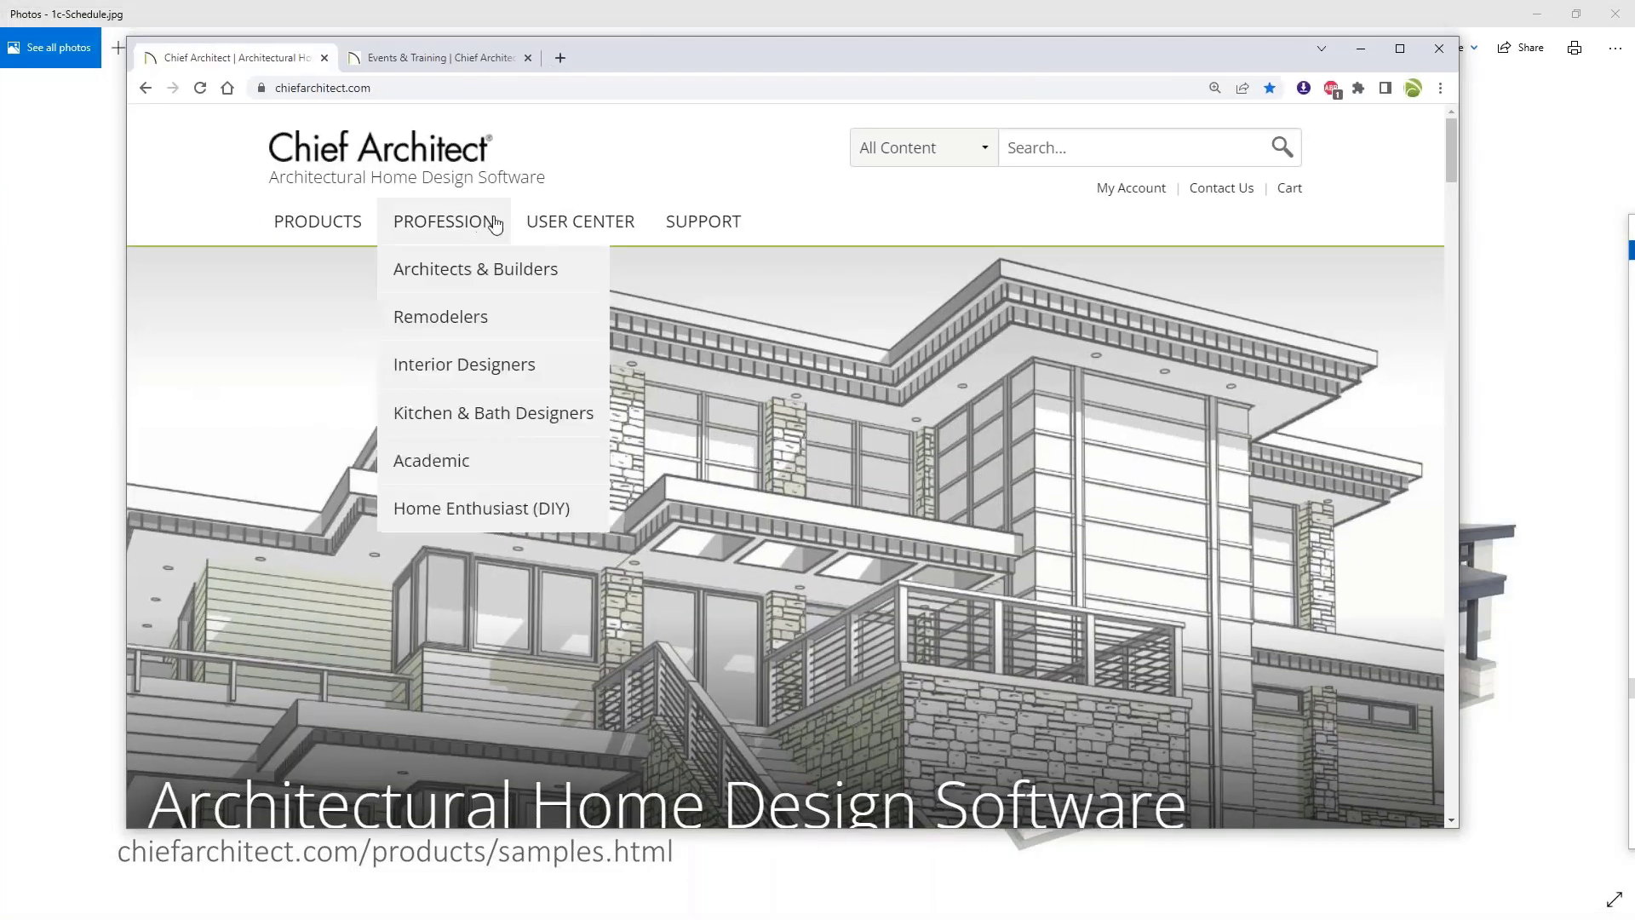
pyautogui.moveTo(577, 225)
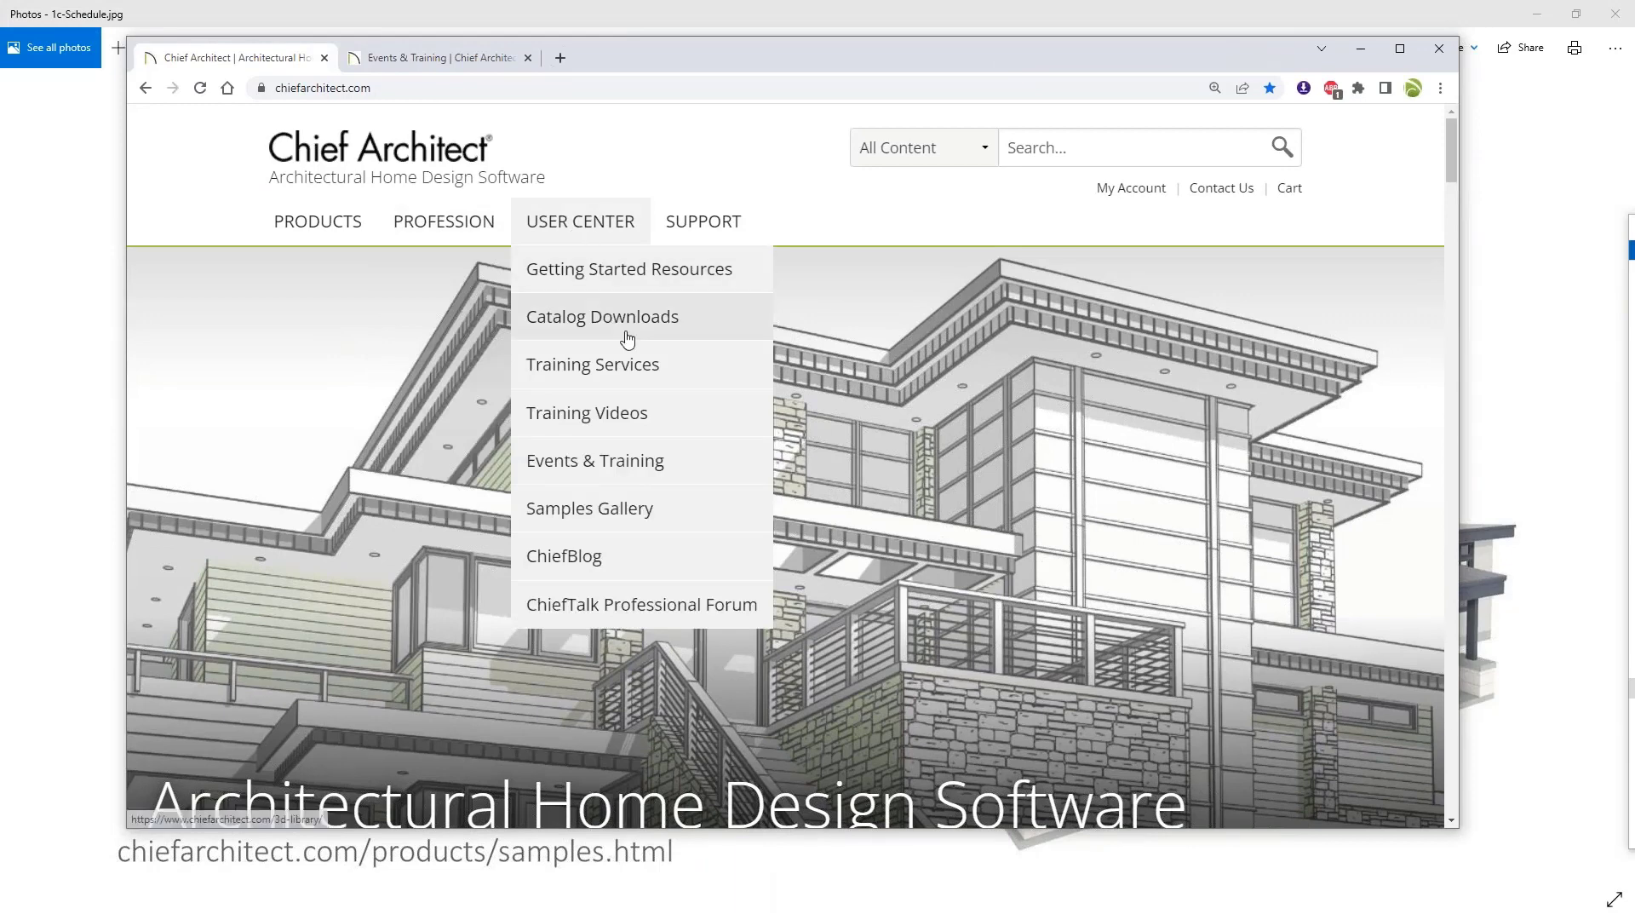
pyautogui.click(606, 507)
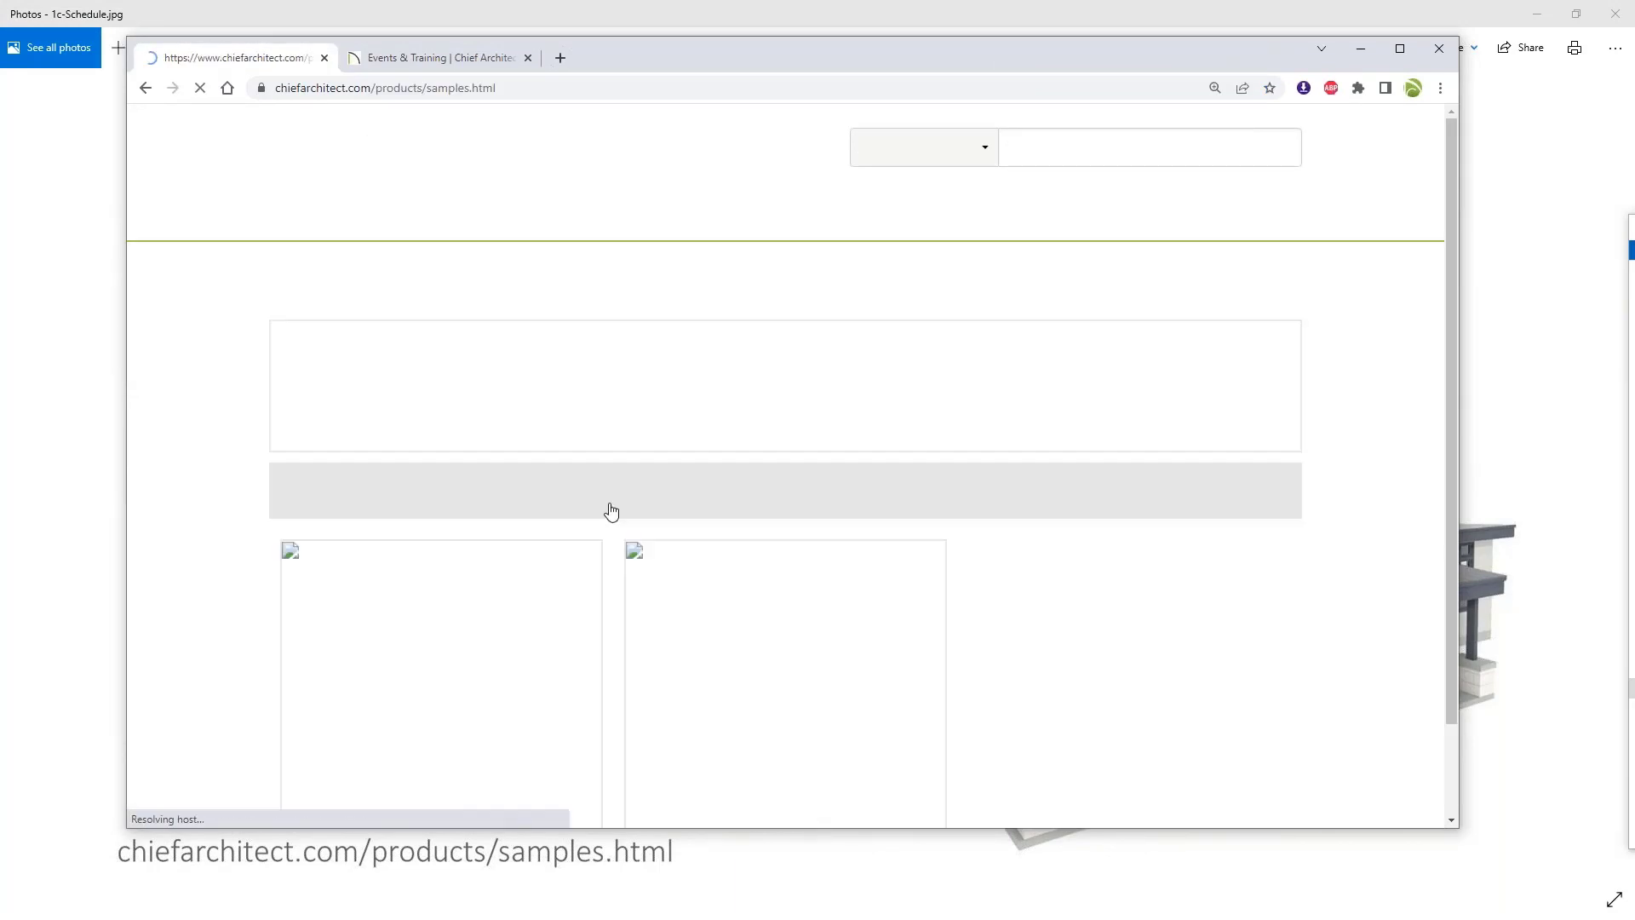
# Browse the Projects & Sample Plans and open the How-to Design Videos for the Bachelor View sample
pyautogui.scroll(-4, 252, 387)
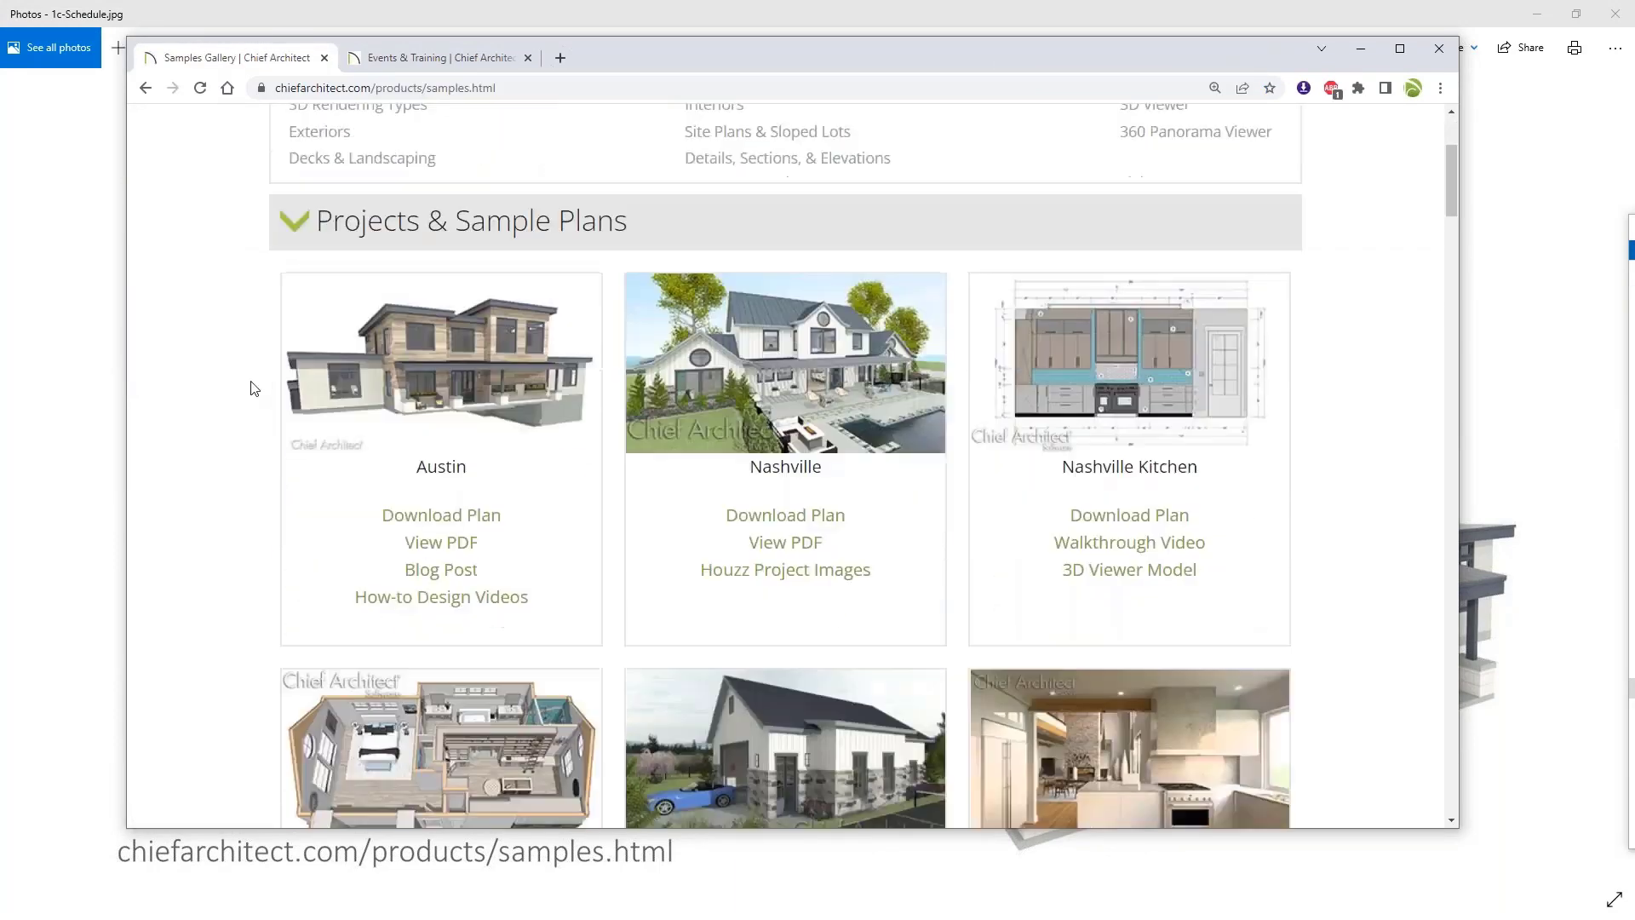
pyautogui.scroll(-3, 251, 385)
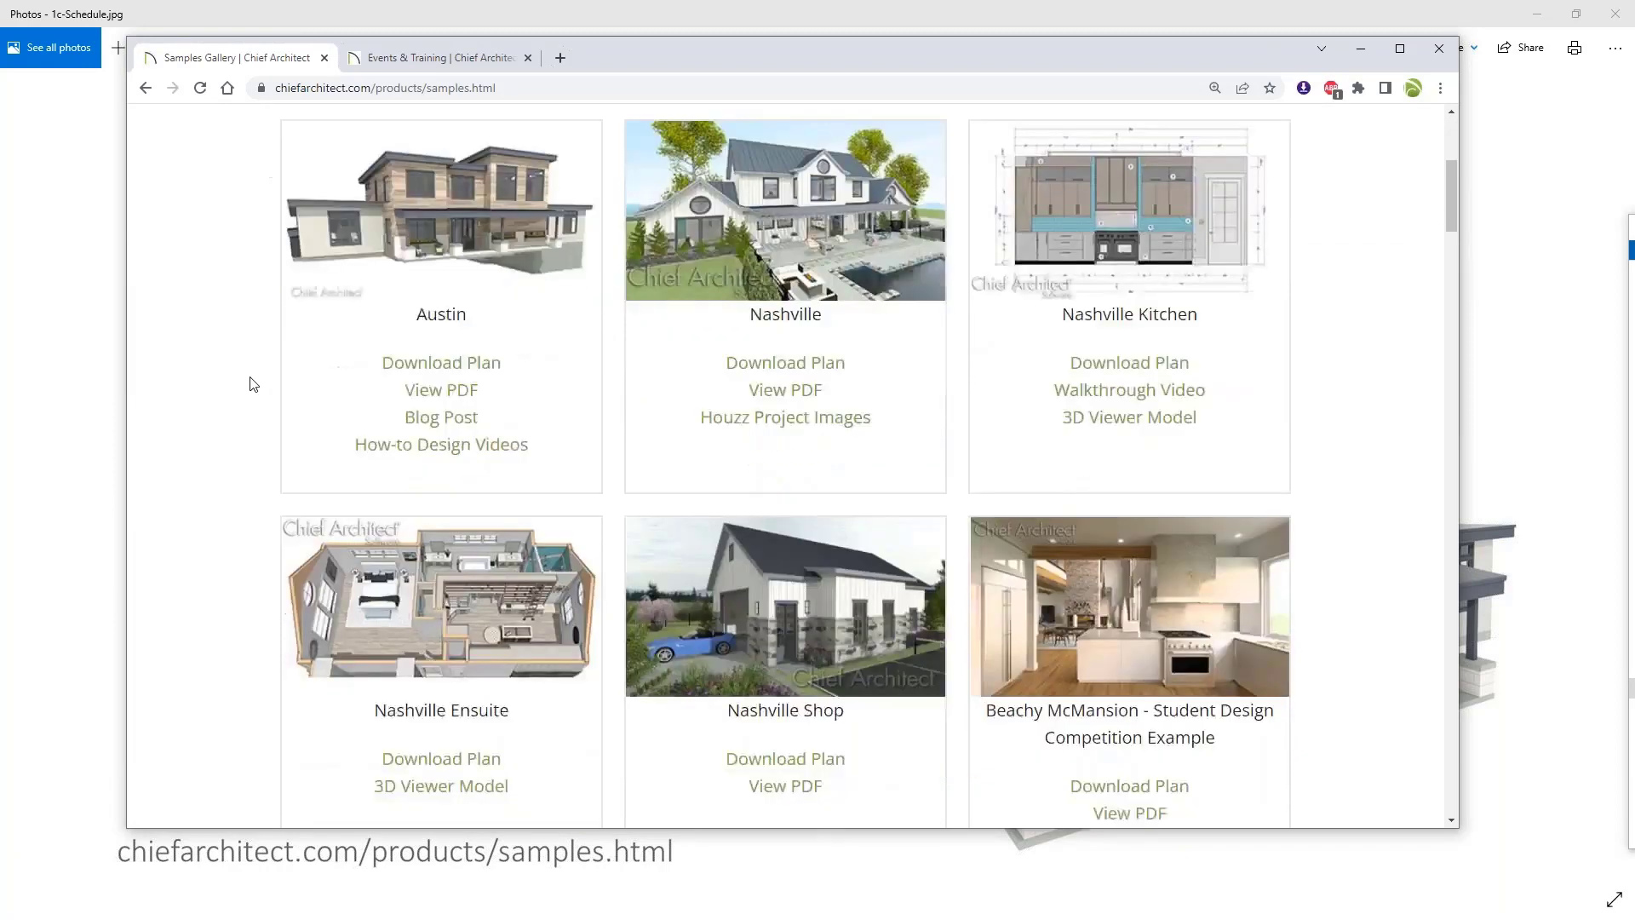
pyautogui.scroll(-4, 251, 385)
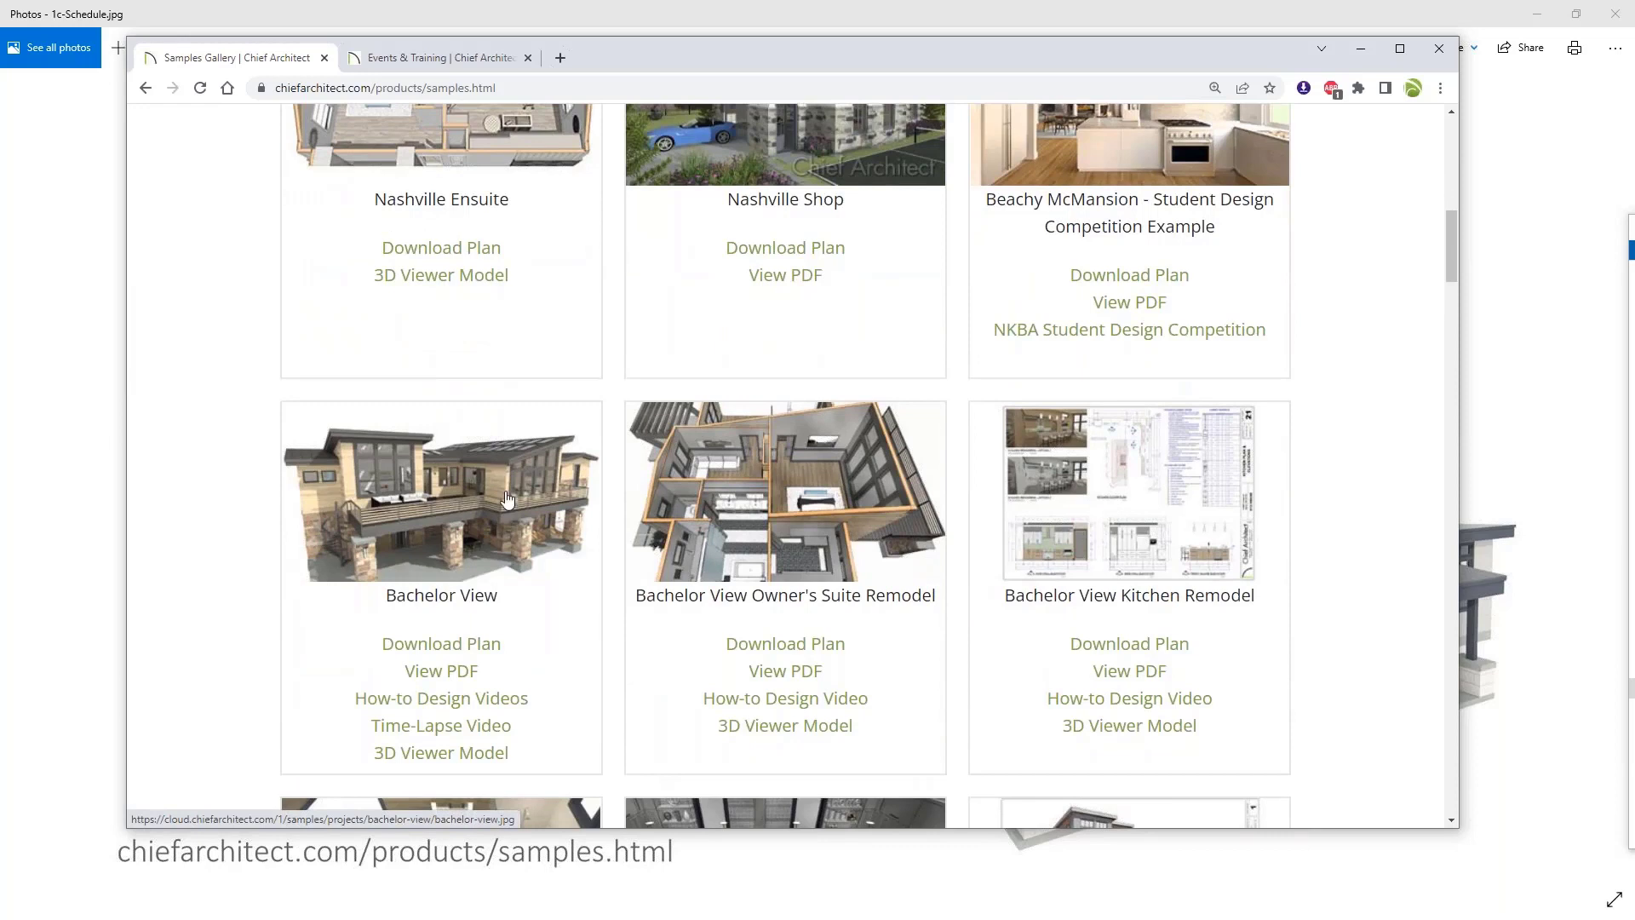
pyautogui.click(515, 709)
# Look through the Bachelor View Project video list, from the walkthrough to the terrain and site plan video and back up
pyautogui.scroll(-5, 350, 552)
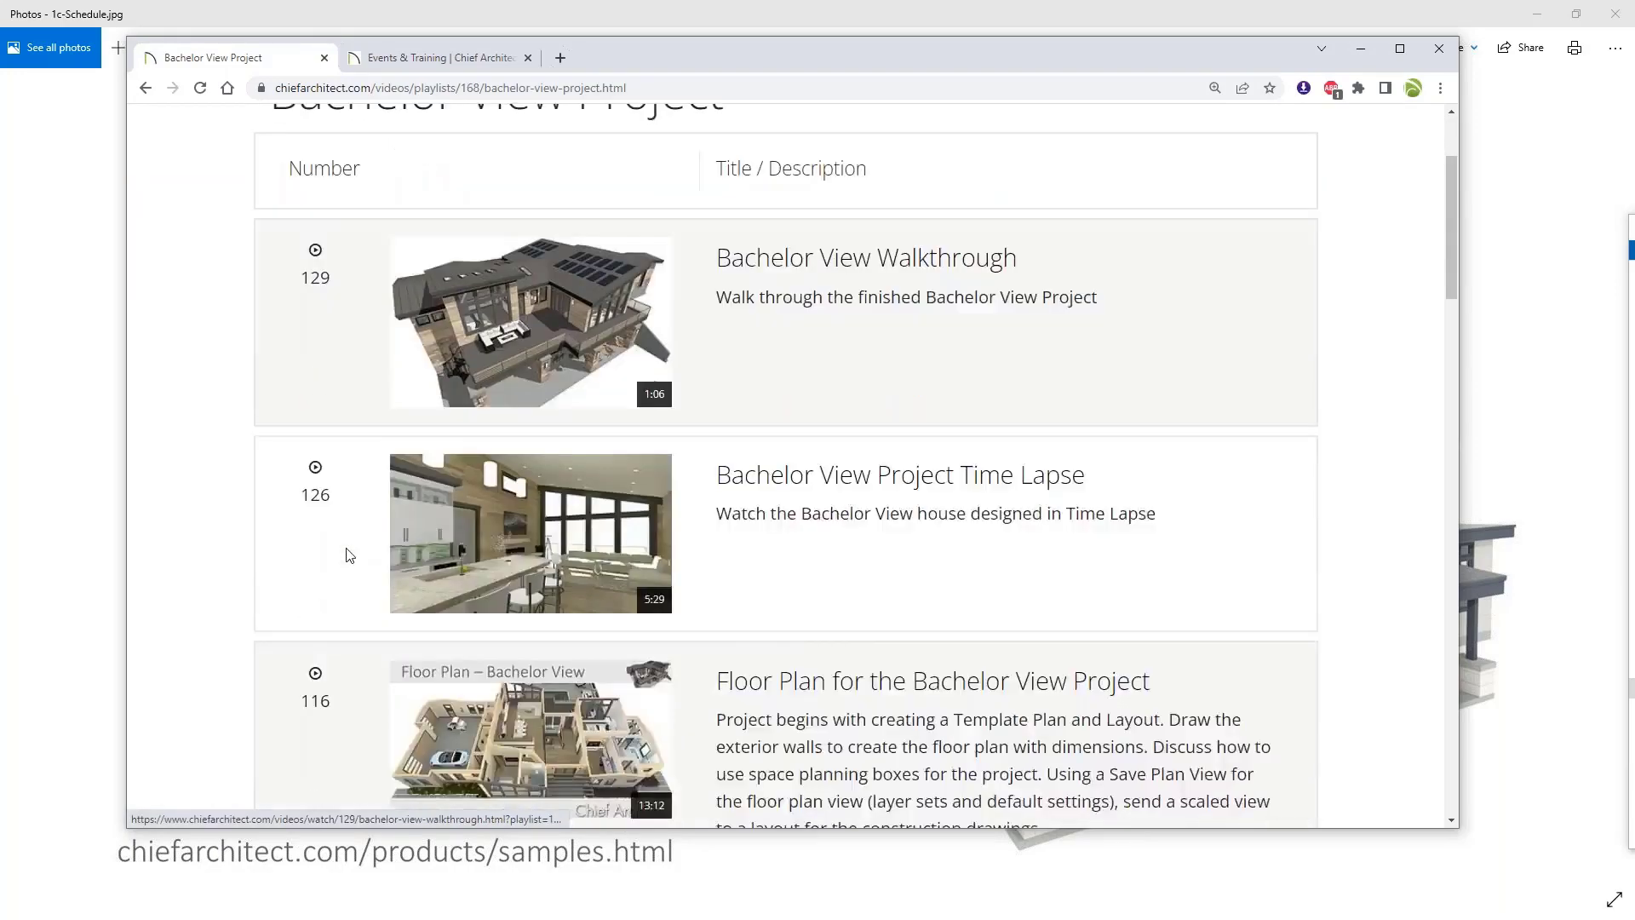
pyautogui.scroll(-12, 354, 546)
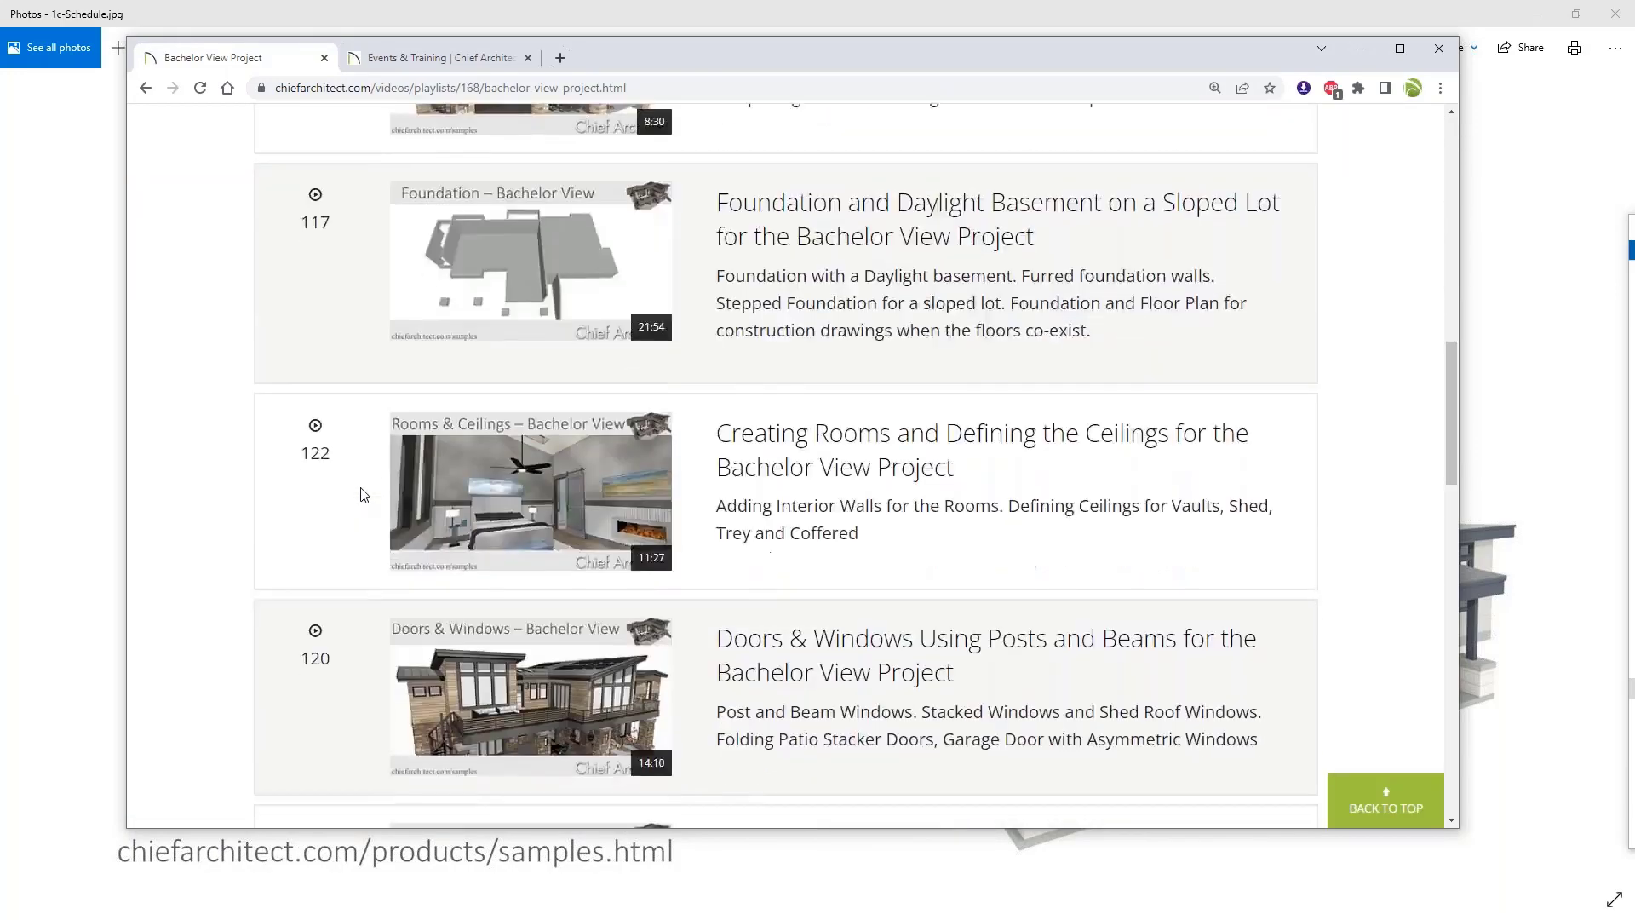
pyautogui.scroll(-11, 361, 492)
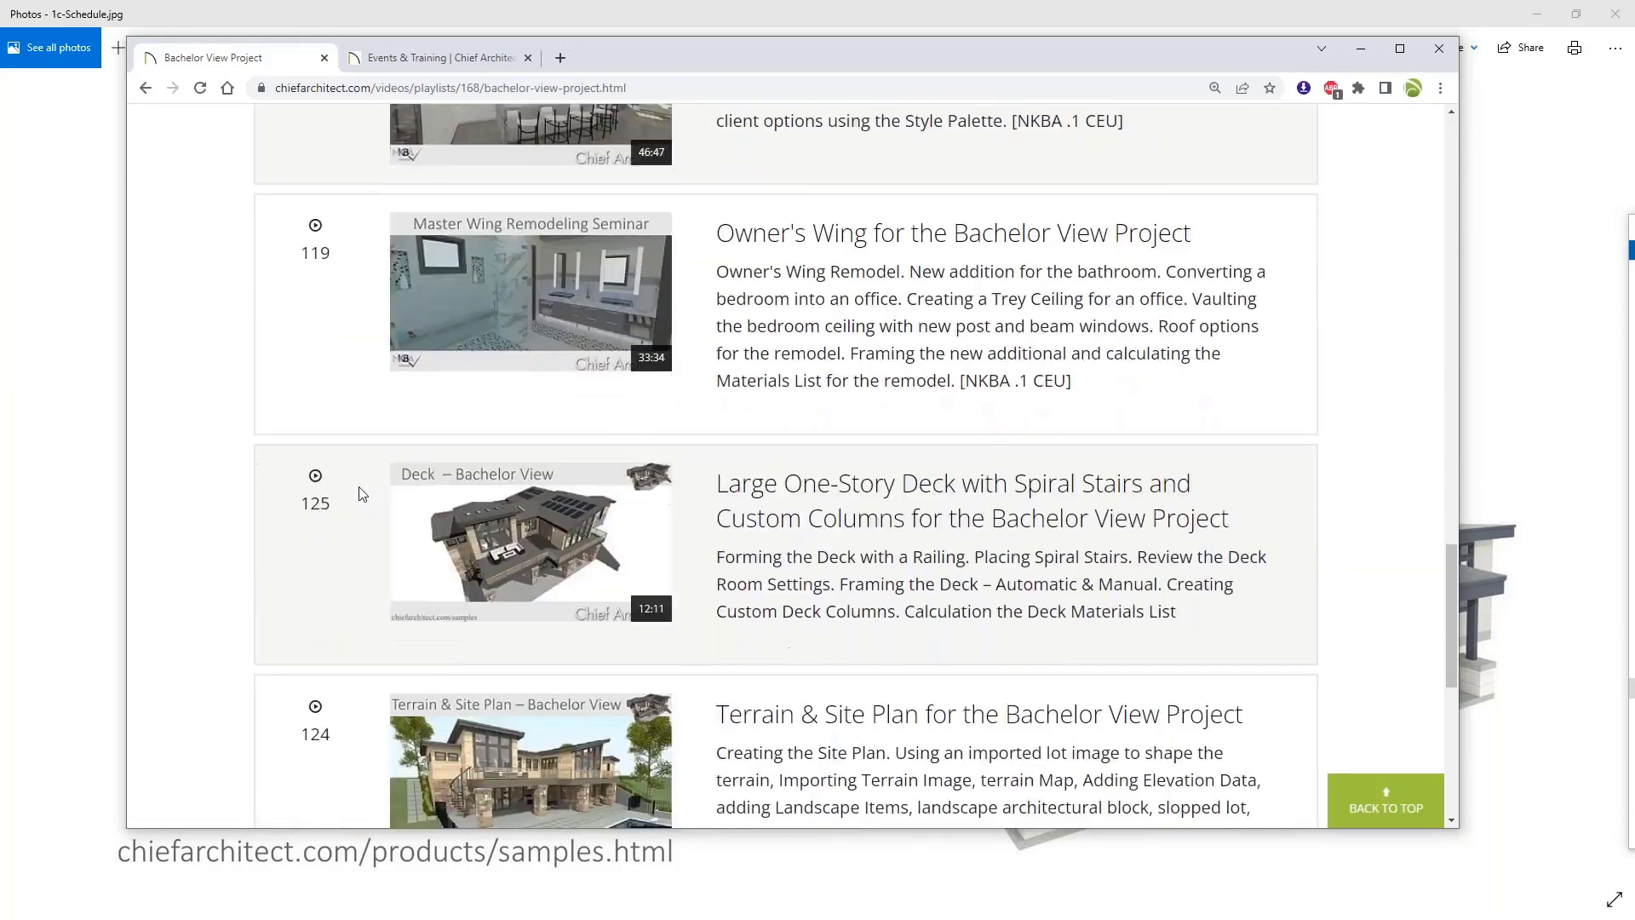
pyautogui.scroll(5, 359, 493)
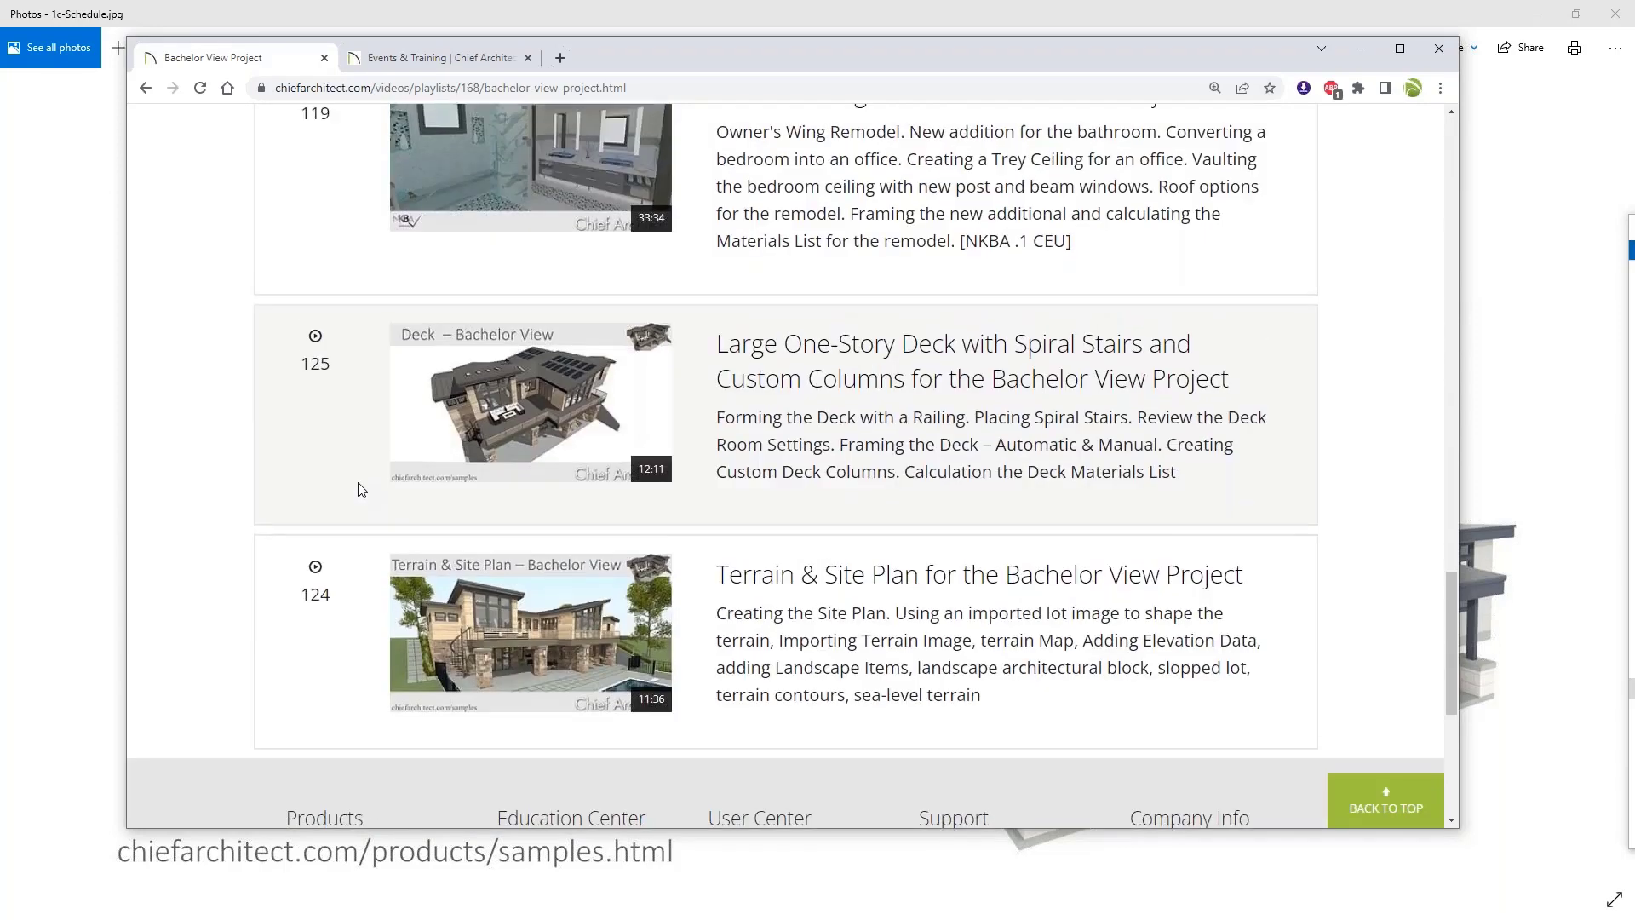
pyautogui.scroll(2, 358, 493)
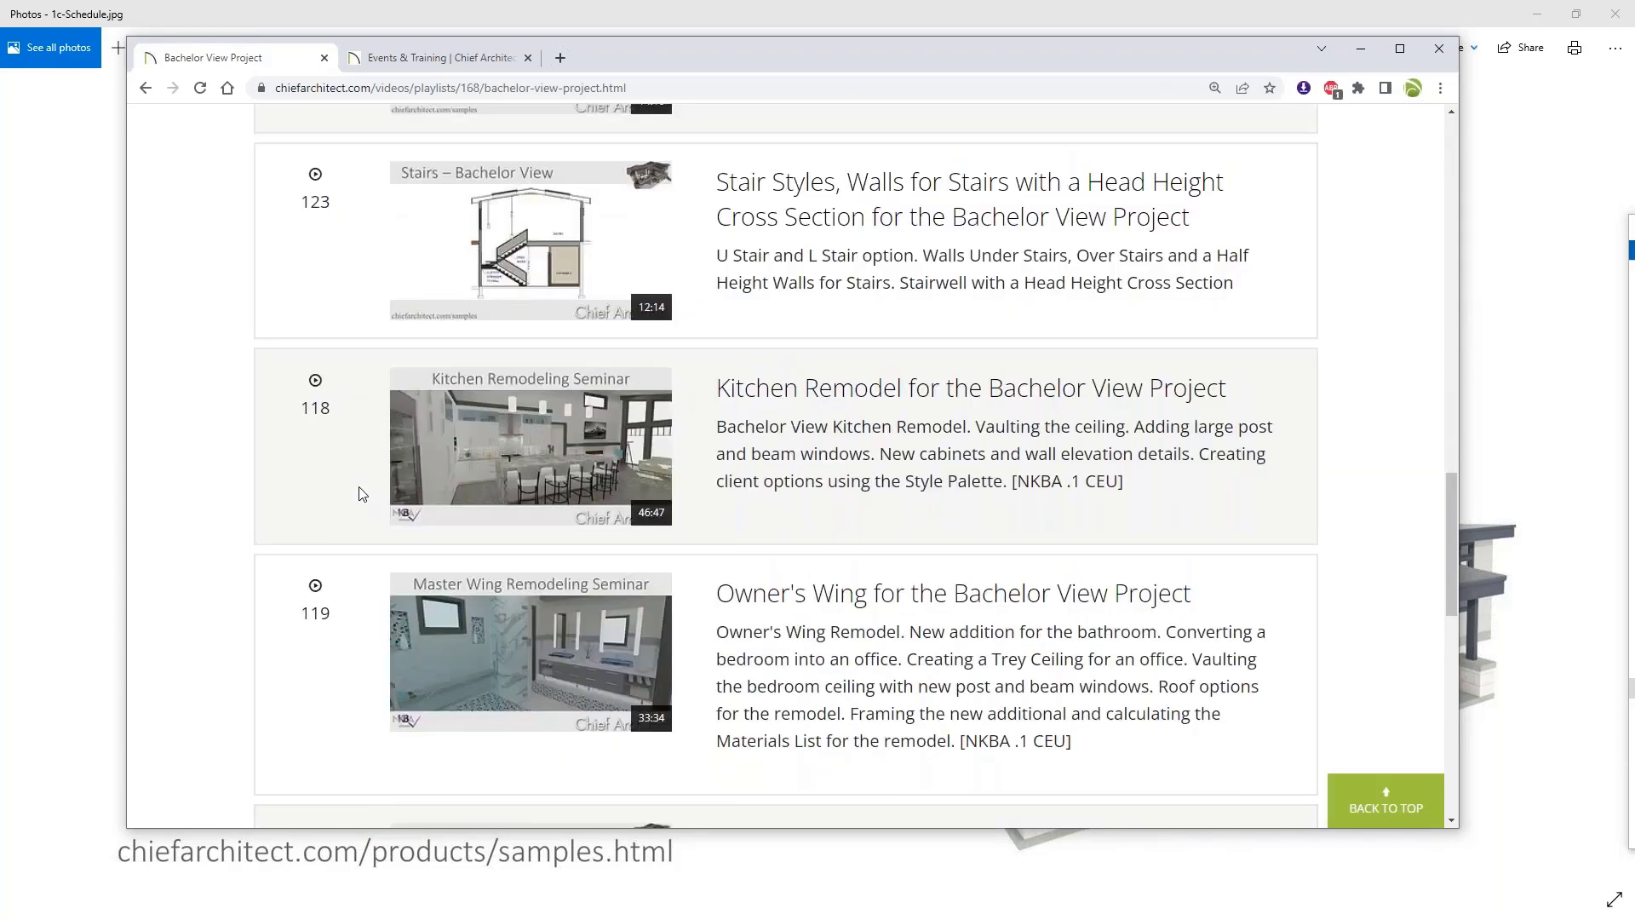
pyautogui.scroll(4, 361, 493)
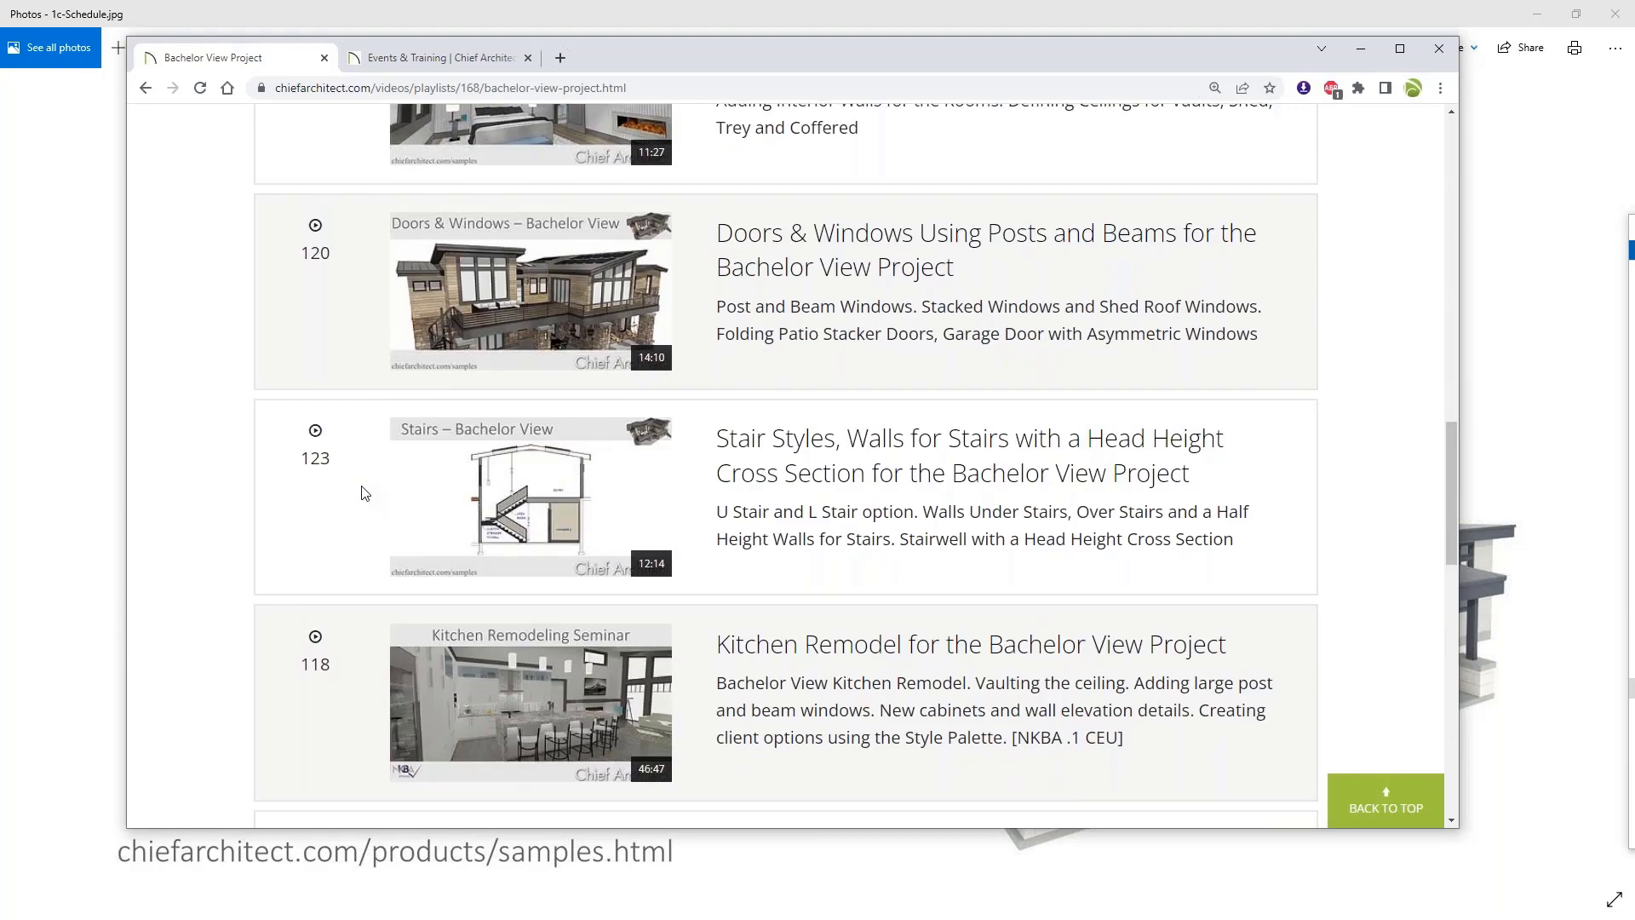
pyautogui.scroll(1, 361, 492)
pyautogui.scroll(1, 363, 491)
pyautogui.scroll(3, 359, 488)
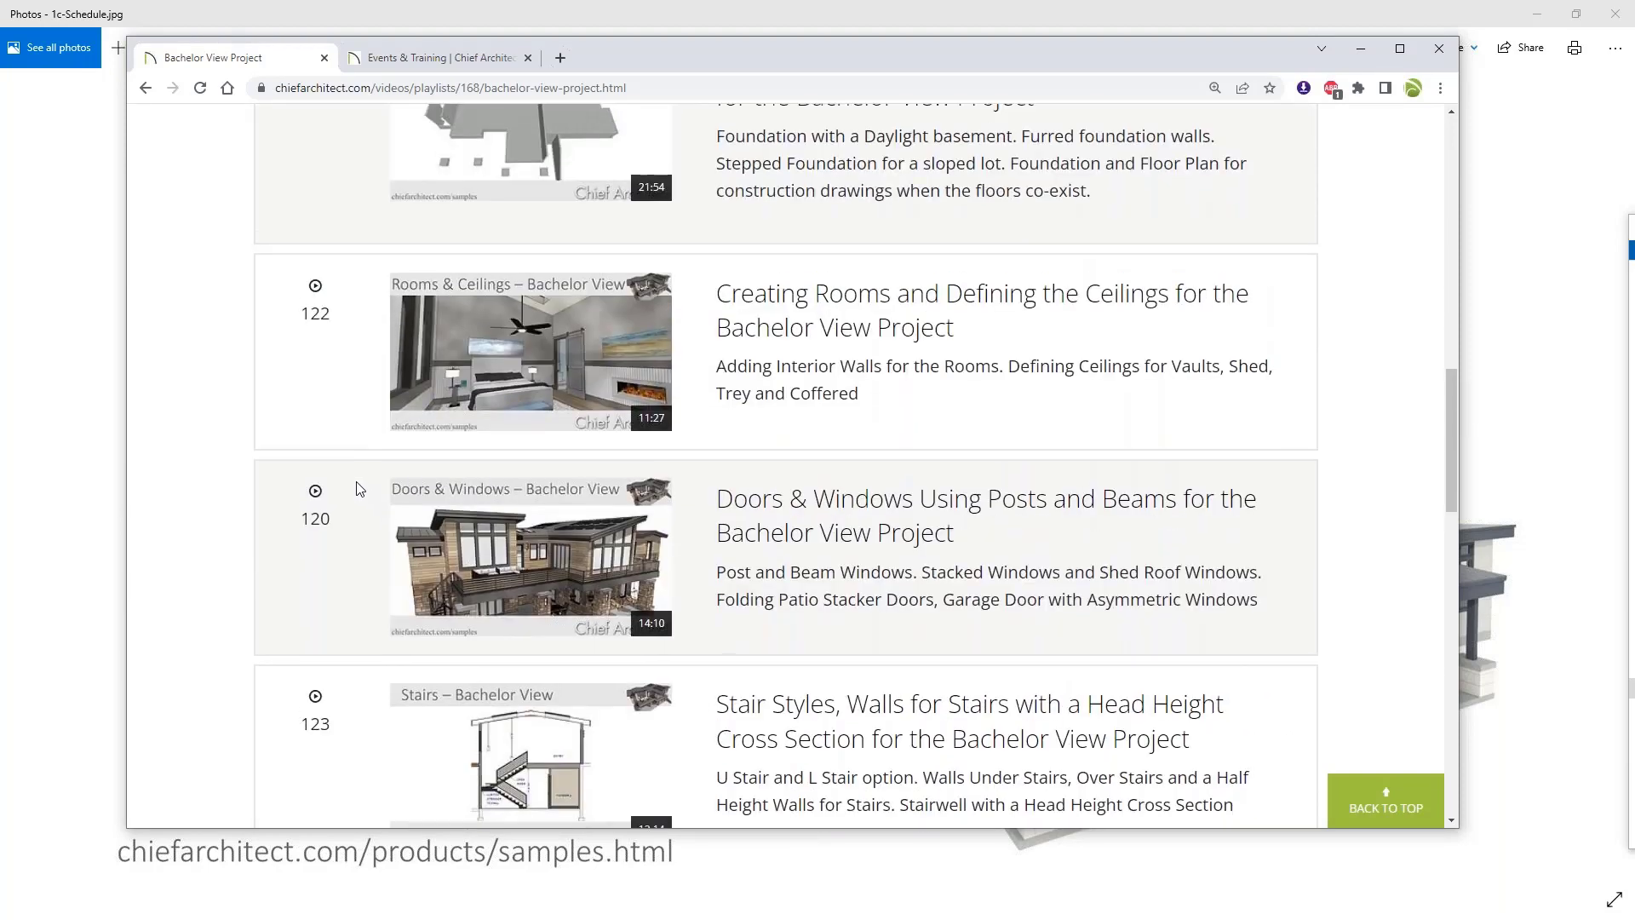
pyautogui.scroll(2, 357, 482)
pyautogui.scroll(4, 350, 482)
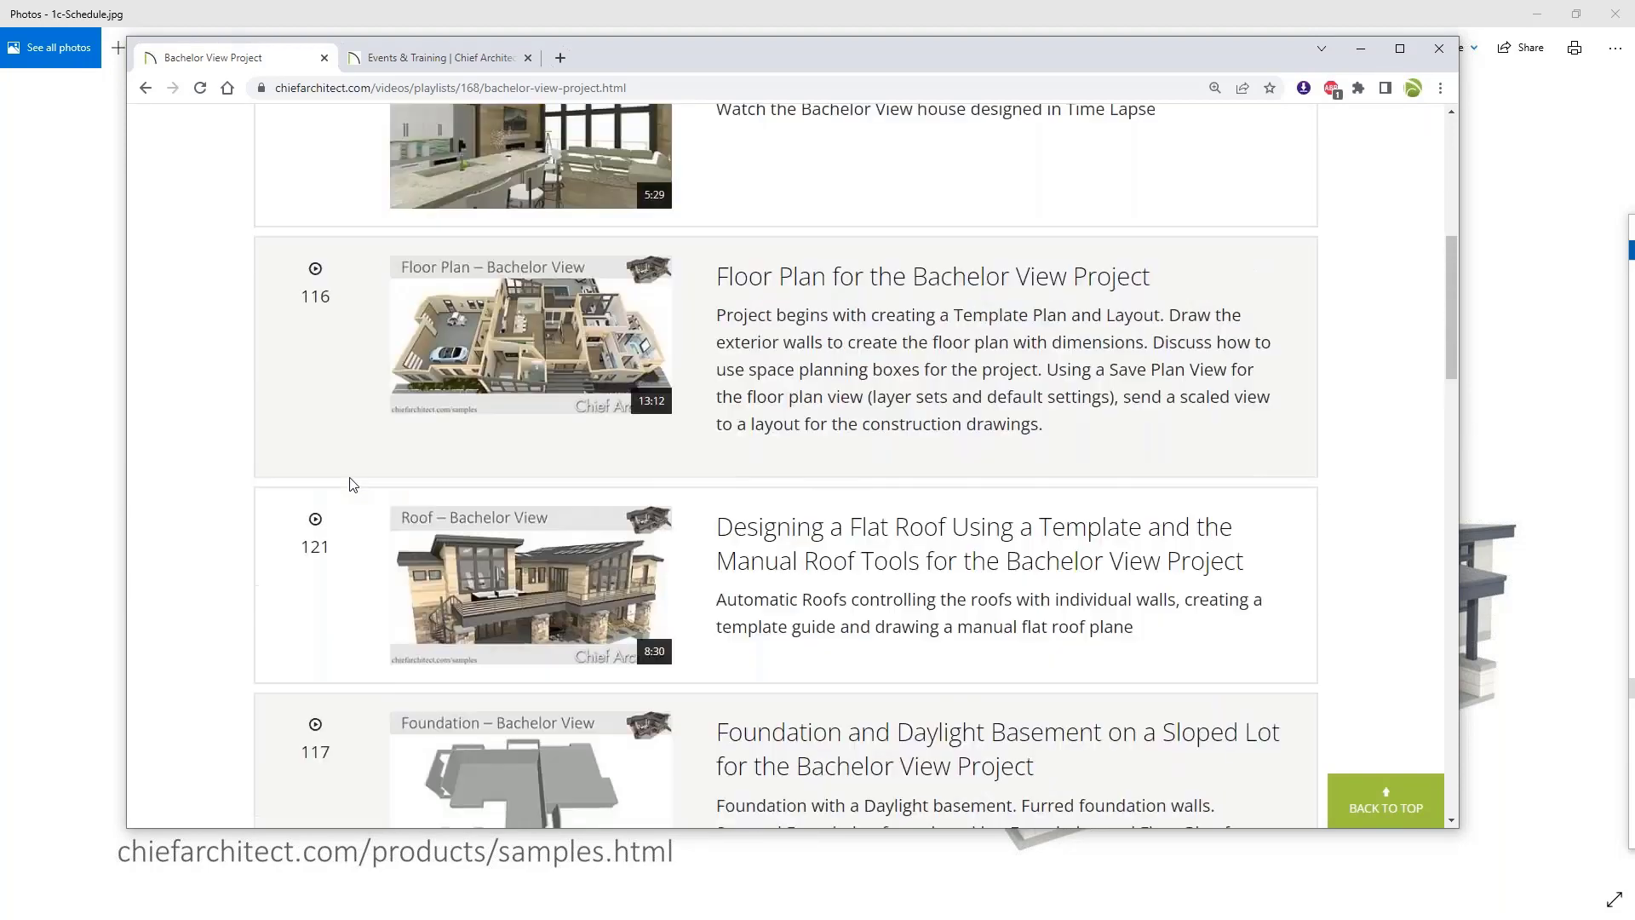
# Return to the Samples Gallery and switch back to the 1c-Schedule.jpg image in Photos
pyautogui.click(146, 88)
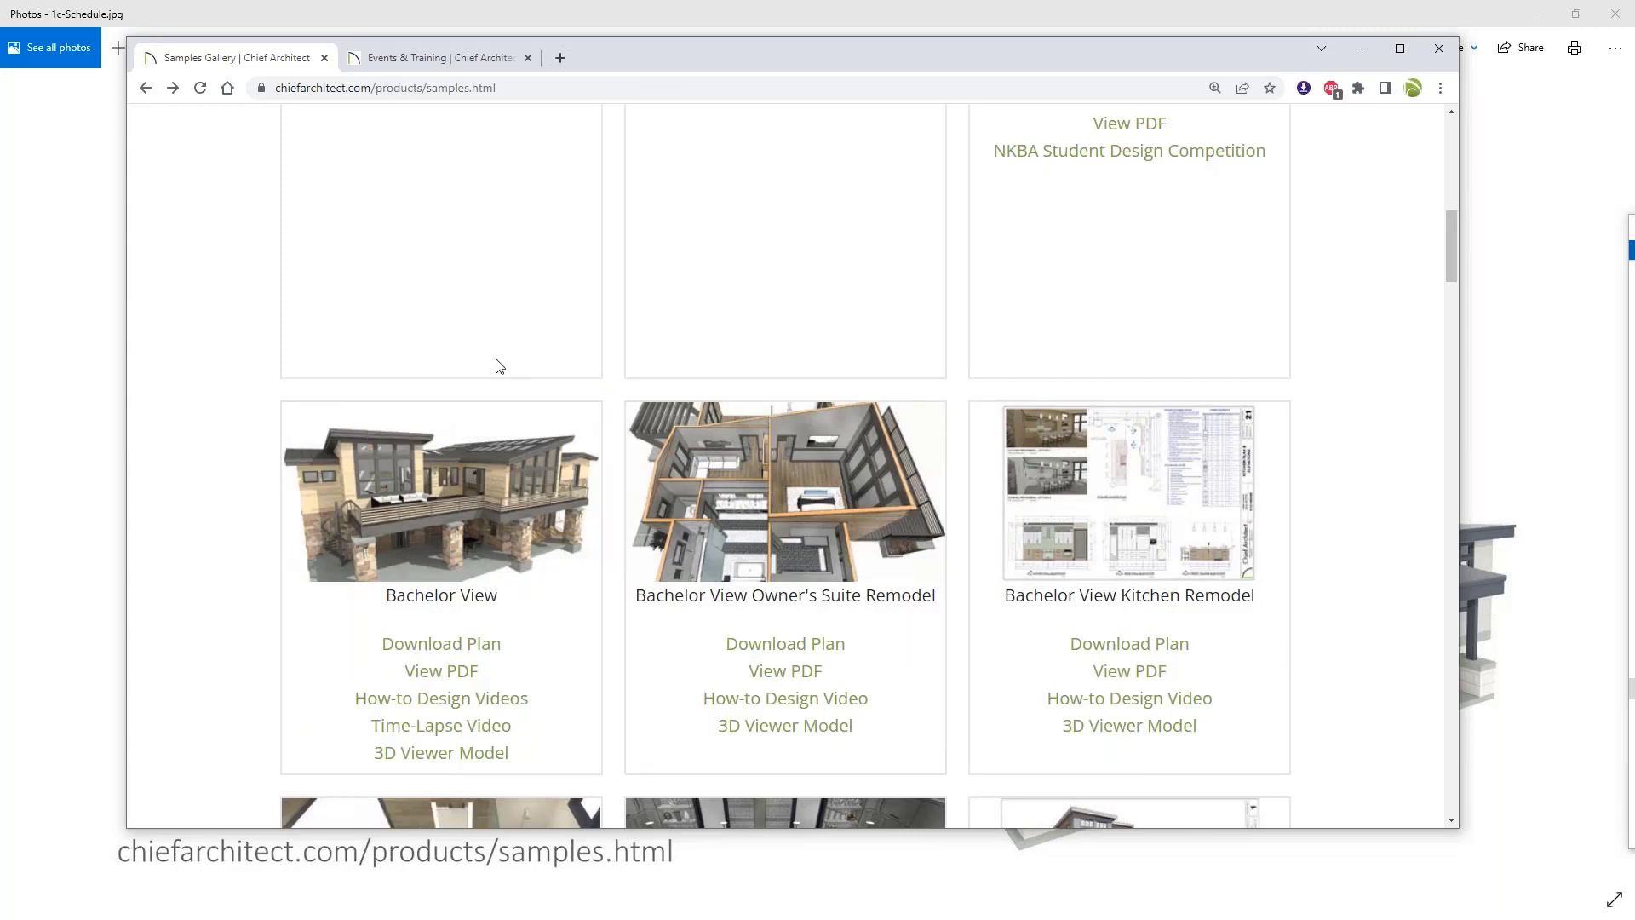
pyautogui.click(315, 8)
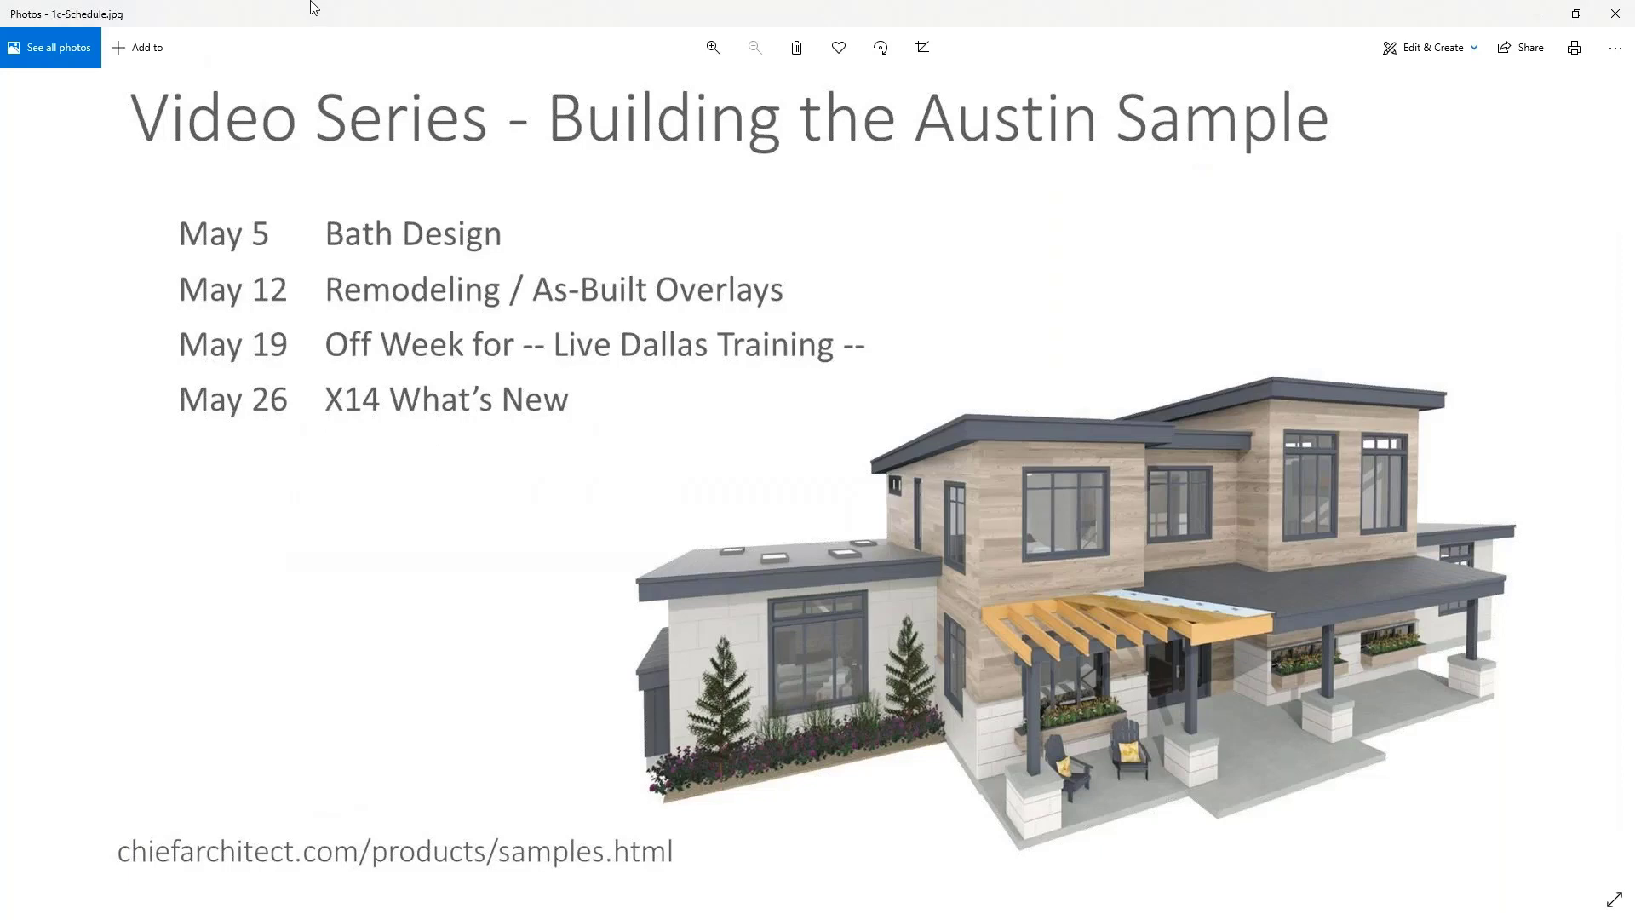